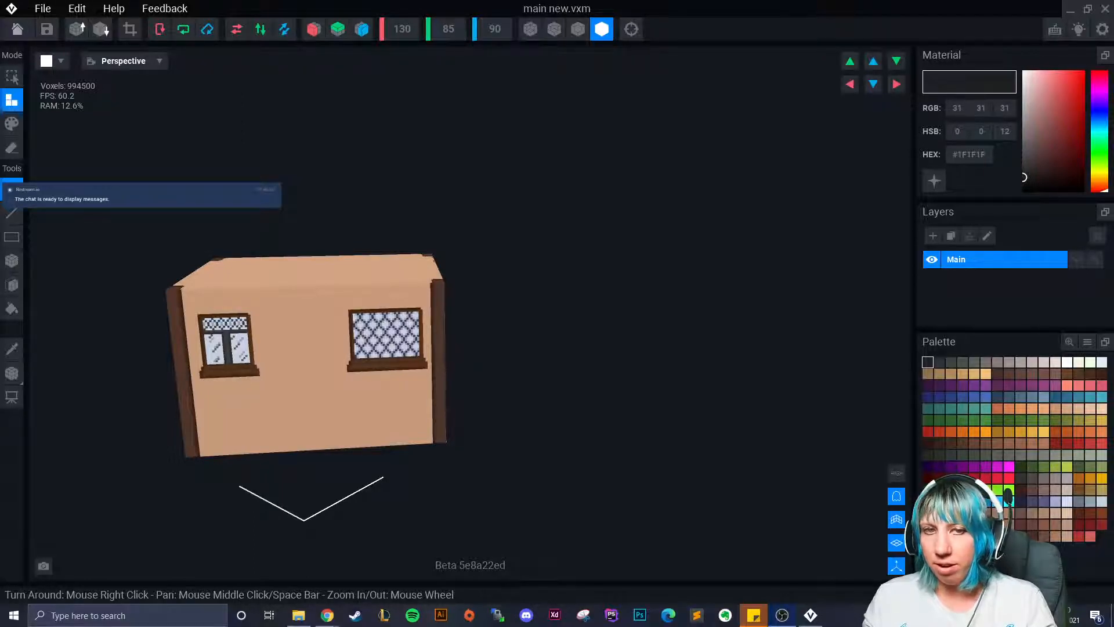
# Step: Examine the house model's window walls, ivy-covered side and flat top from several angles
pyautogui.moveTo(285, 453); pyautogui.dragTo(559, 393, button='middle')
pyautogui.moveTo(559, 393); pyautogui.dragTo(427, 428, button='right')
pyautogui.scroll(5, 430, 430)
pyautogui.scroll(3, 428, 427)
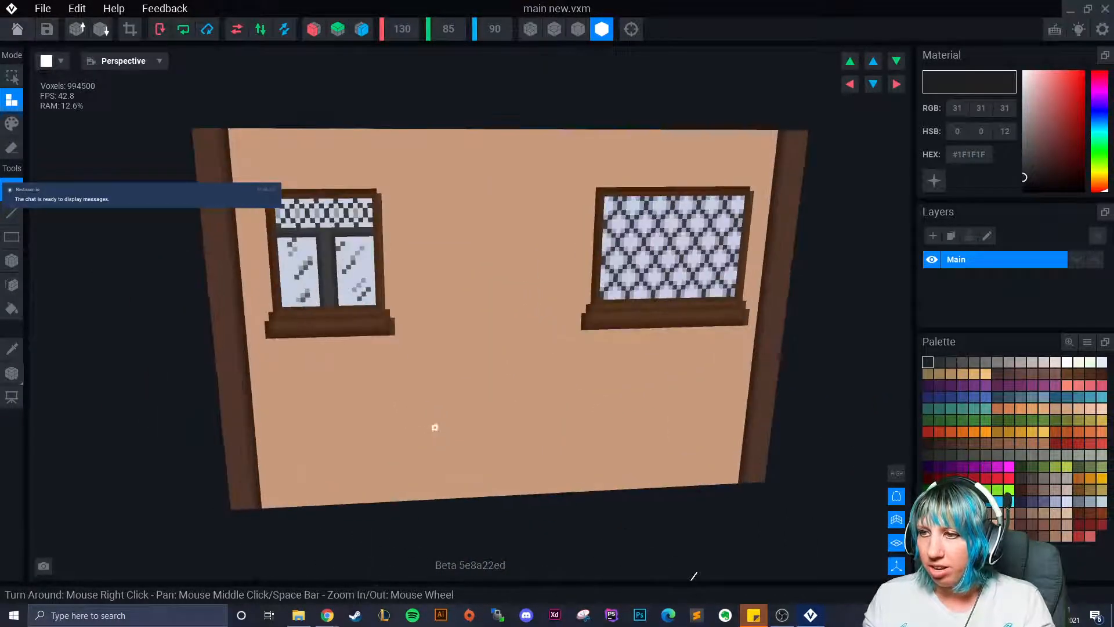
pyautogui.moveTo(436, 428); pyautogui.dragTo(381, 360, button='middle')
pyautogui.moveTo(328, 421); pyautogui.dragTo(271, 370, button='right')
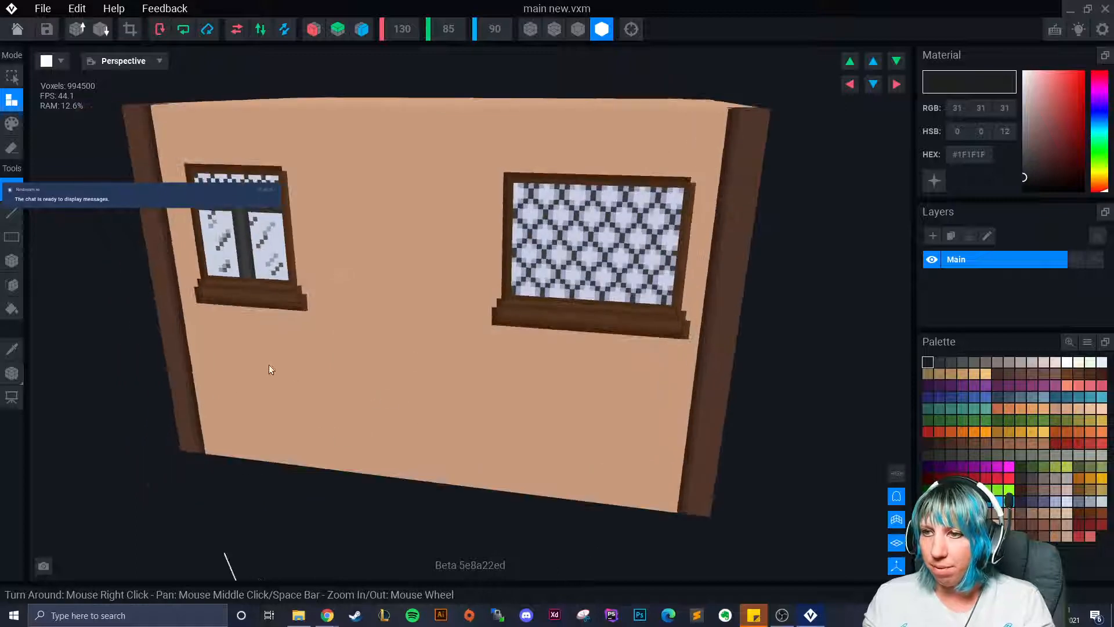
pyautogui.scroll(-4, 349, 331)
pyautogui.moveTo(348, 331); pyautogui.dragTo(420, 341, button='right')
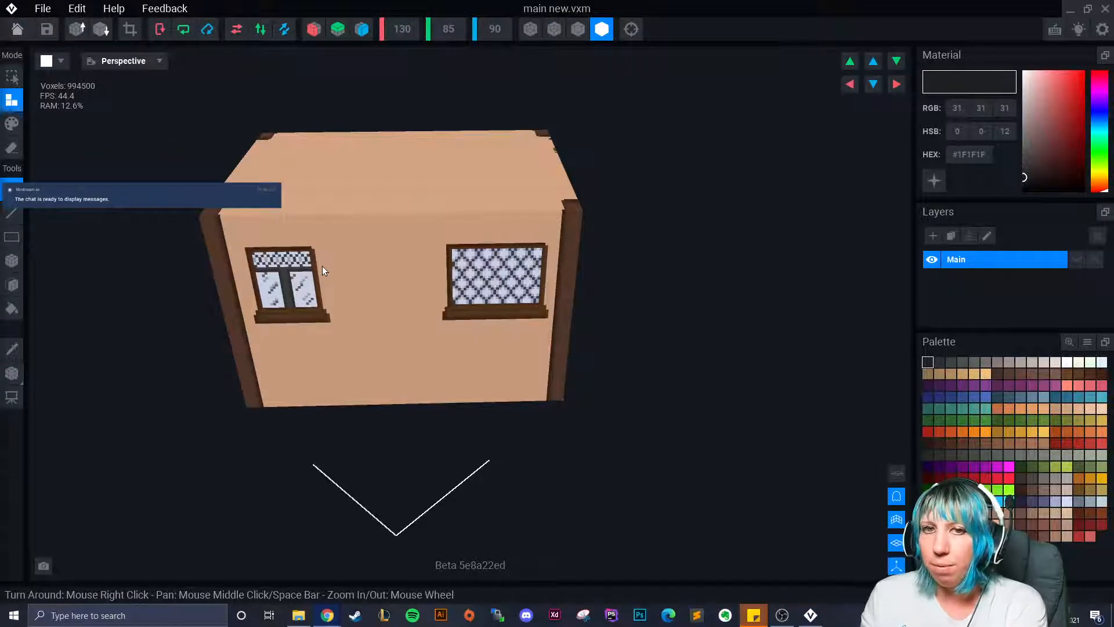
pyautogui.moveTo(322, 266)
pyautogui.mouseDown(button='right')
pyautogui.moveTo(323, 243)
pyautogui.moveTo(371, 376)
pyautogui.moveTo(287, 392)
pyautogui.moveTo(246, 343)
pyautogui.moveTo(306, 373)
pyautogui.moveTo(241, 326)
pyautogui.moveTo(513, 332)
pyautogui.moveTo(444, 325)
pyautogui.moveTo(274, 451)
pyautogui.mouseUp(button='right')
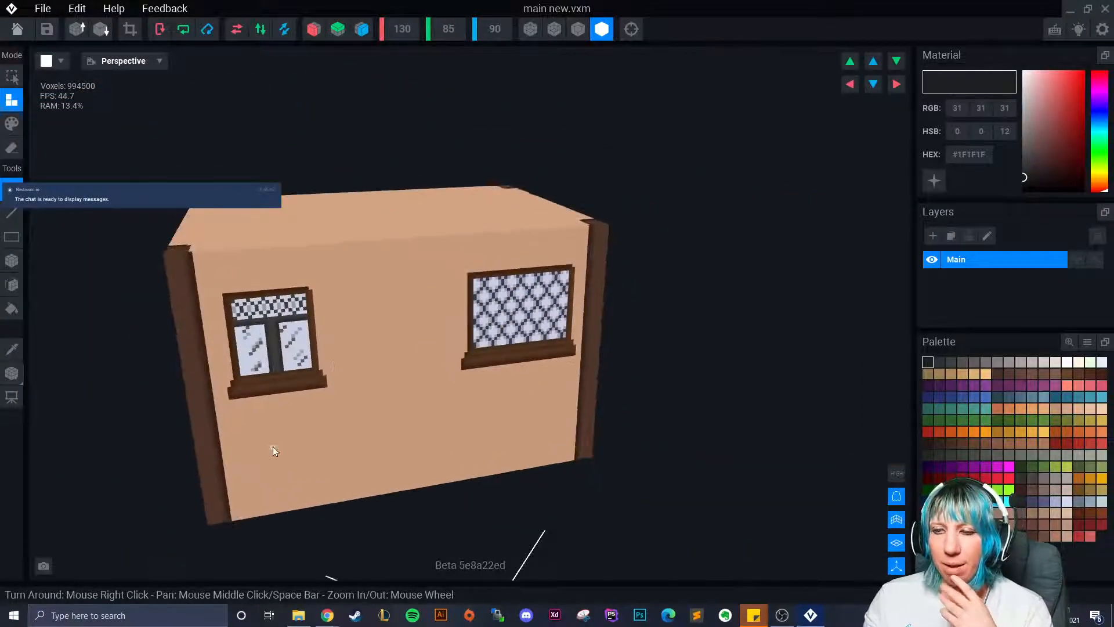
pyautogui.click(20, 31)
pyautogui.click(669, 224)
pyautogui.moveTo(511, 377)
pyautogui.mouseDown(button='right')
pyautogui.moveTo(476, 368)
pyautogui.moveTo(502, 376)
pyautogui.mouseUp(button='right')
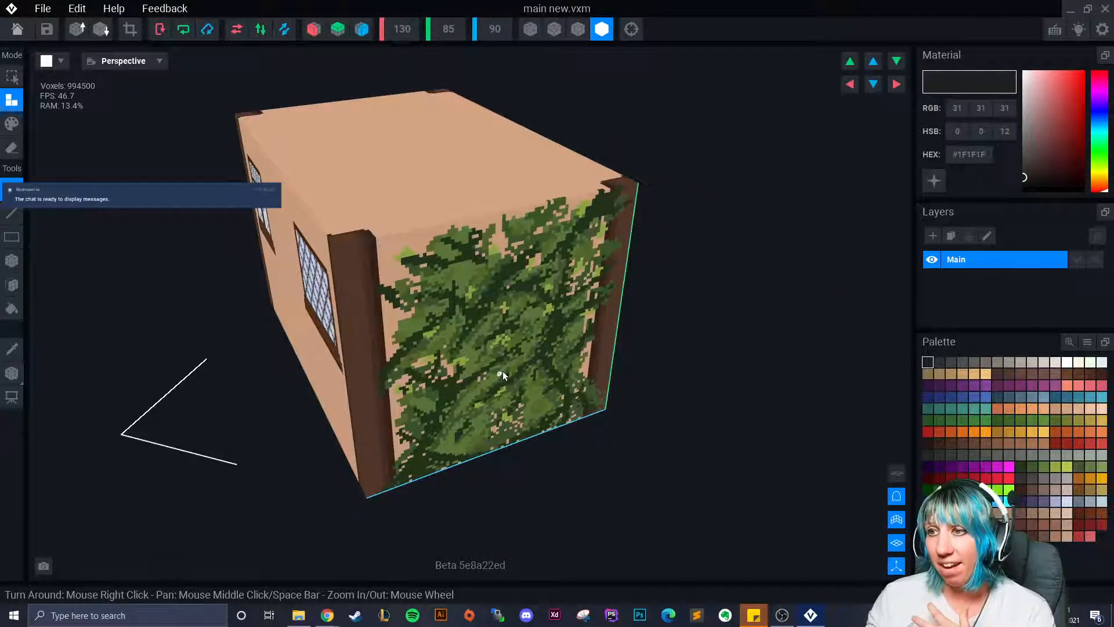
pyautogui.scroll(-6, 500, 373)
pyautogui.moveTo(494, 441); pyautogui.dragTo(365, 411, button='right')
pyautogui.moveTo(498, 378); pyautogui.dragTo(523, 451, button='right')
pyautogui.scroll(2, 523, 451)
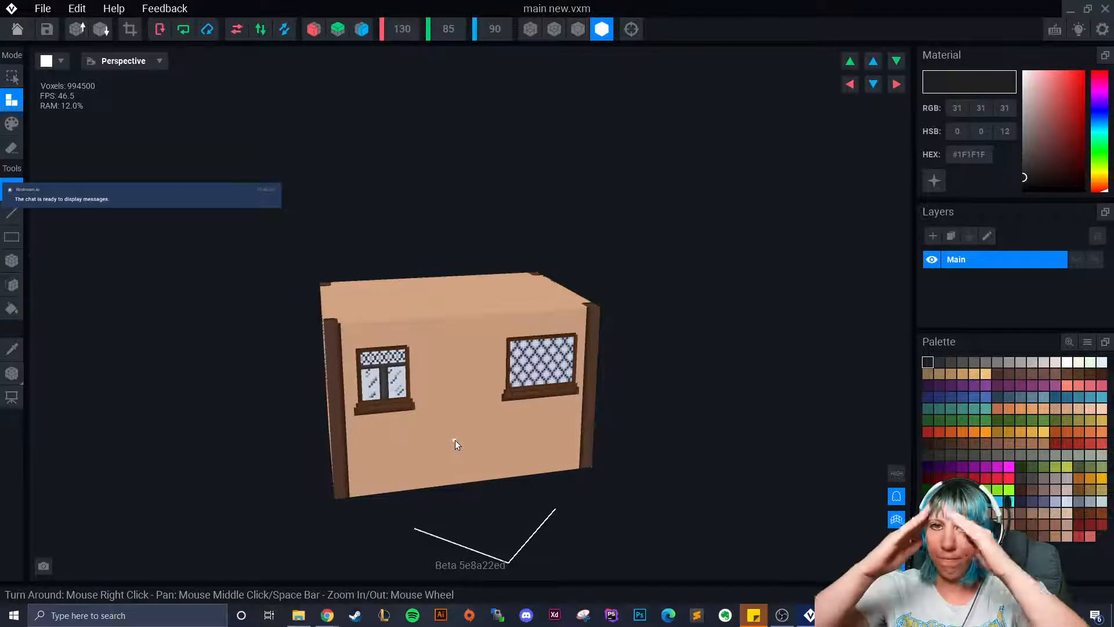
pyautogui.moveTo(439, 442); pyautogui.dragTo(490, 518, button='right')
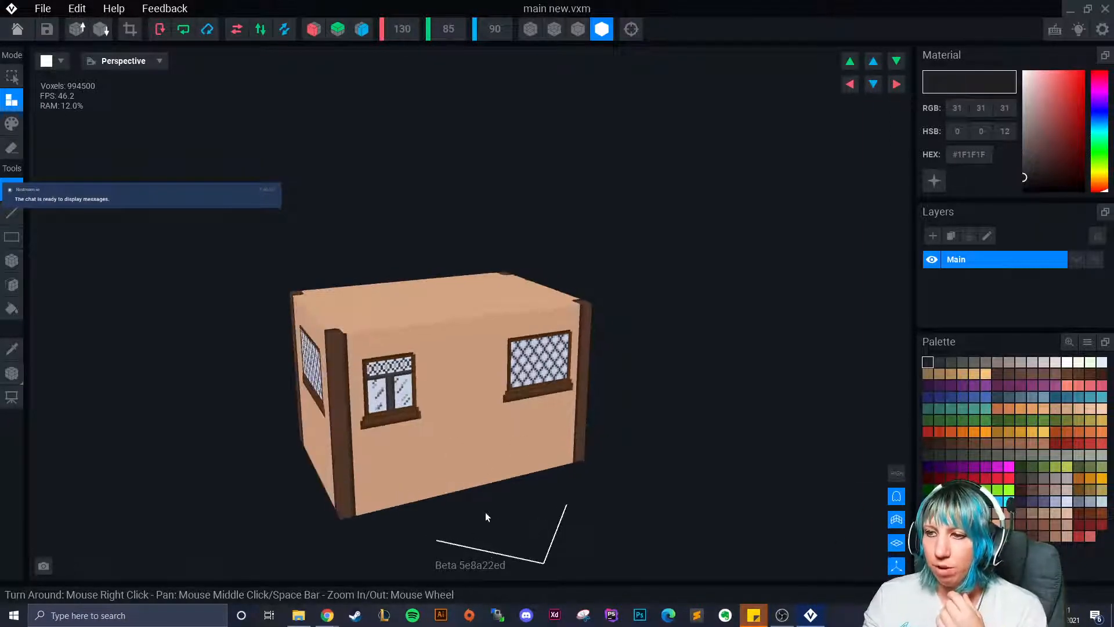
pyautogui.moveTo(490, 419); pyautogui.dragTo(582, 308, button='right')
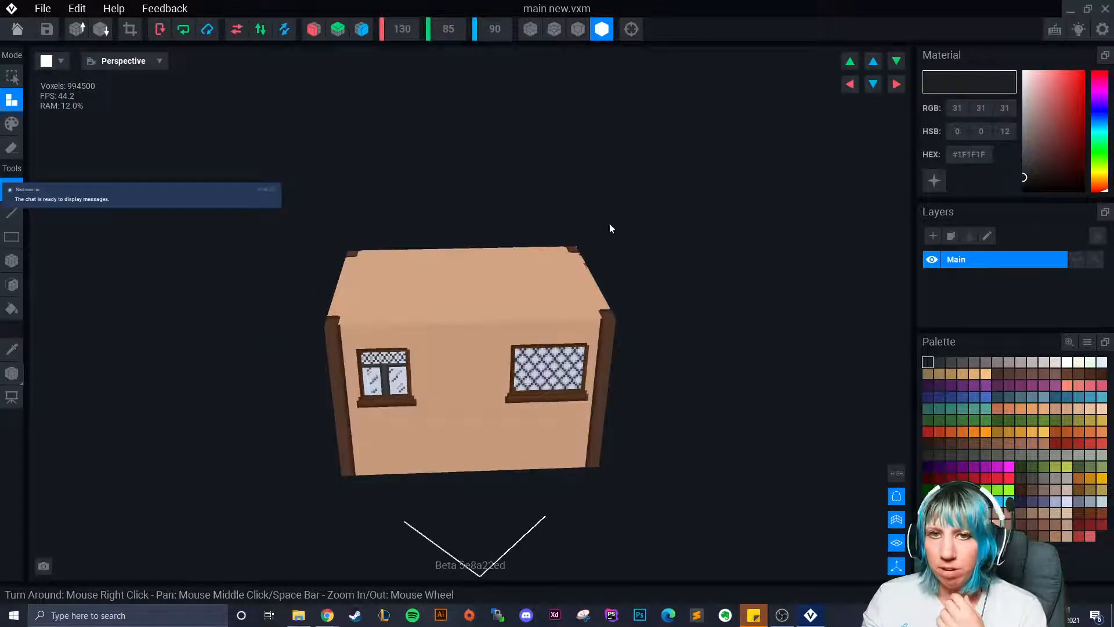
# Step: Close the house model with its changes saved and open main roof 1.vxm
pyautogui.click(17, 29)
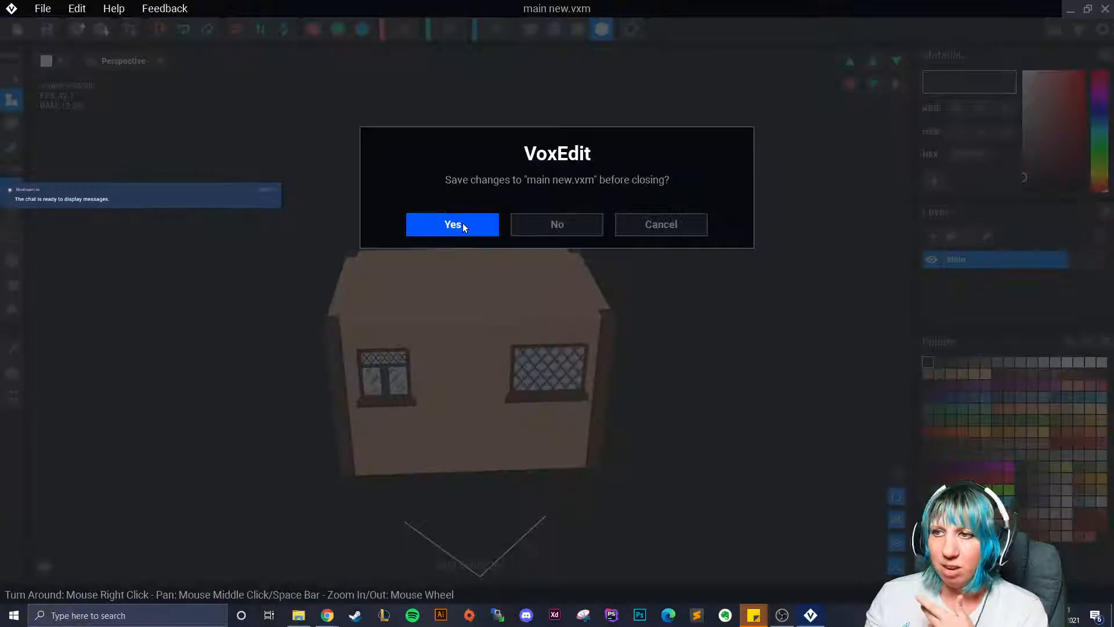
pyautogui.click(462, 225)
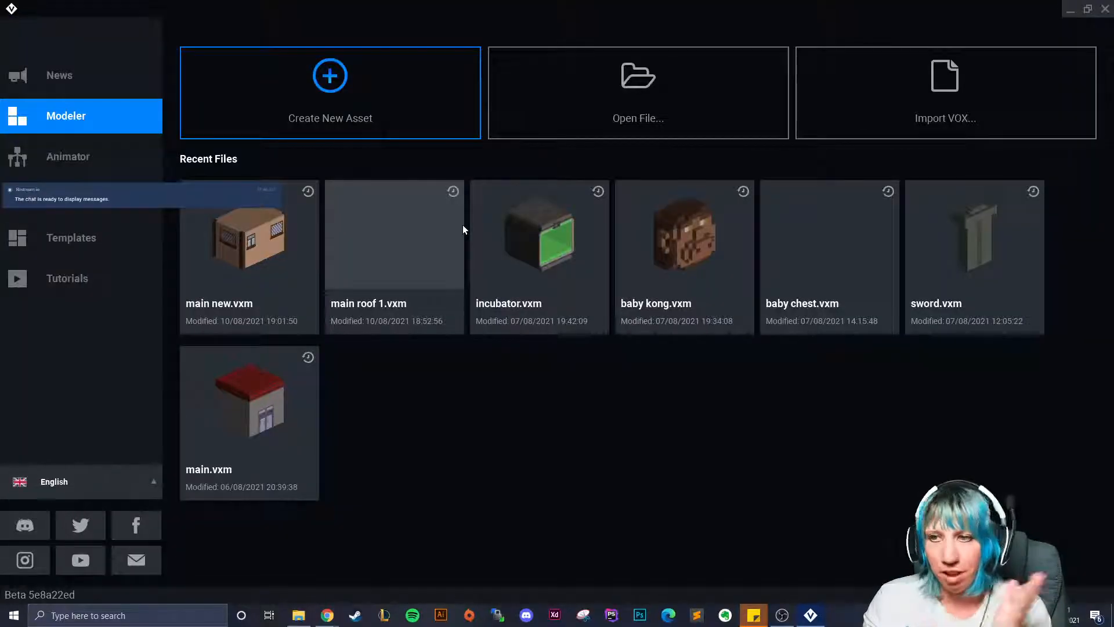
pyautogui.click(378, 268)
# Step: Cover the whole floor of the empty volume with a slab two voxels thick in grey #575C55
pyautogui.moveTo(388, 319); pyautogui.dragTo(464, 374, button='right')
pyautogui.scroll(5, 476, 412)
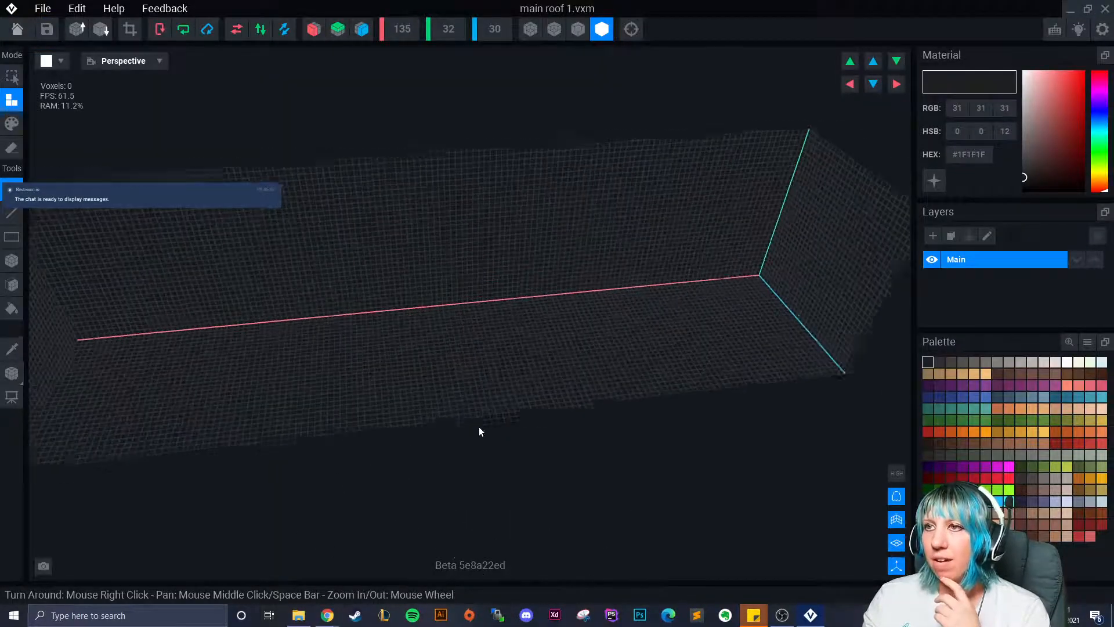
pyautogui.scroll(-2, 480, 427)
pyautogui.scroll(5, 630, 411)
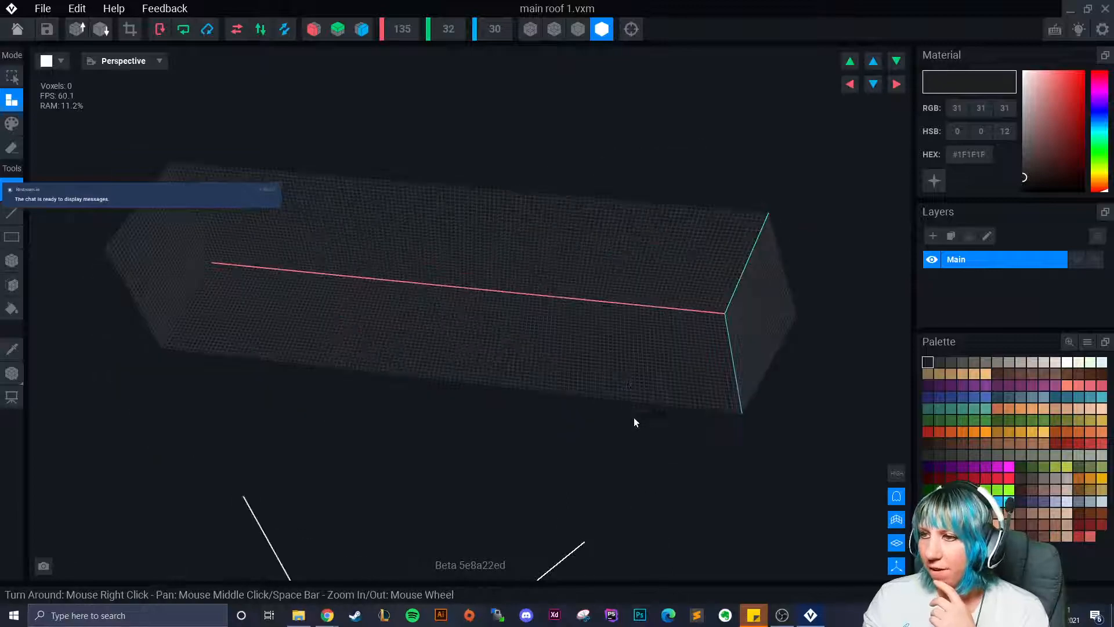
pyautogui.scroll(2, 668, 411)
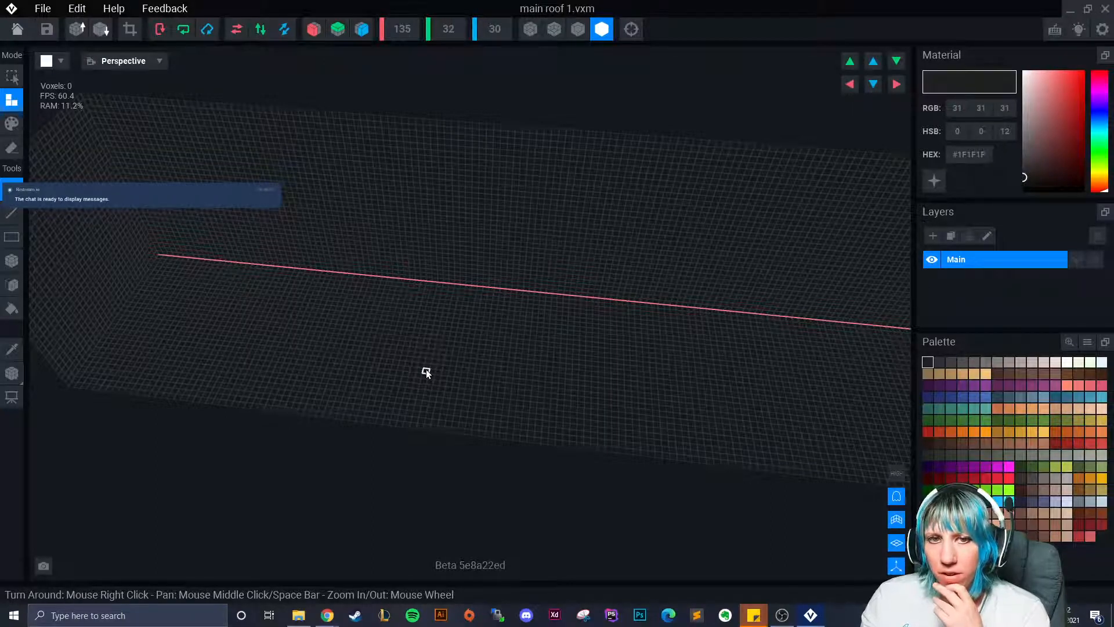
pyautogui.moveTo(318, 377); pyautogui.dragTo(338, 346, button='middle')
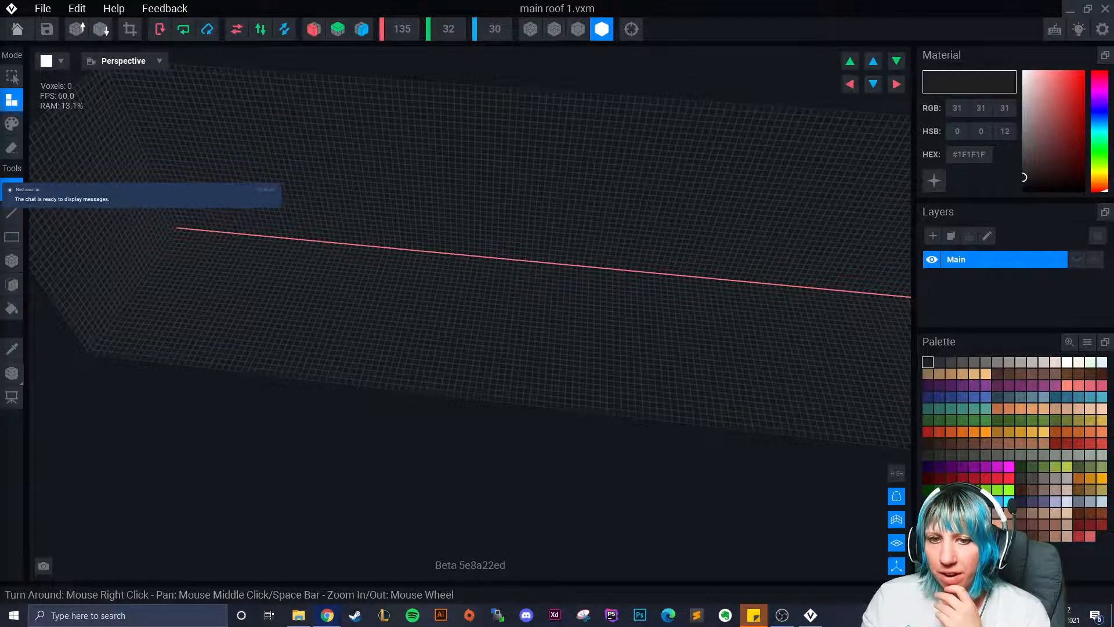
pyautogui.moveTo(326, 374); pyautogui.dragTo(338, 385, button='right')
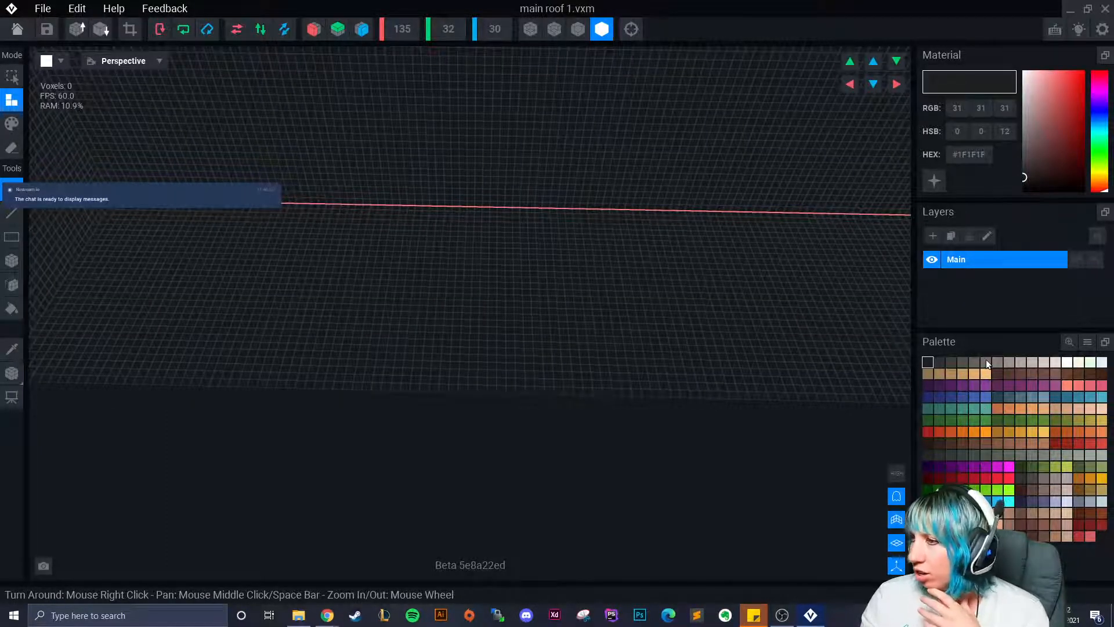
pyautogui.click(997, 455)
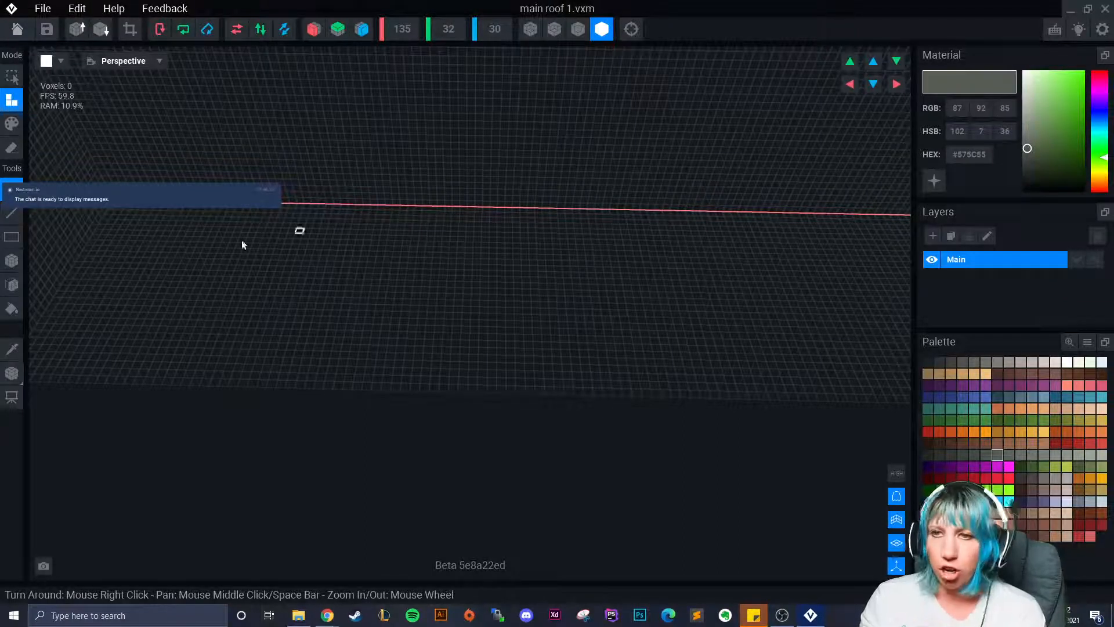
pyautogui.click(16, 282)
pyautogui.moveTo(280, 313); pyautogui.dragTo(421, 350, button='right')
pyautogui.click(427, 332)
pyautogui.moveTo(421, 349); pyautogui.dragTo(408, 342)
pyautogui.moveTo(409, 342); pyautogui.dragTo(411, 340, button='right')
pyautogui.moveTo(411, 328); pyautogui.dragTo(393, 333)
pyautogui.moveTo(393, 334); pyautogui.dragTo(346, 332, button='right')
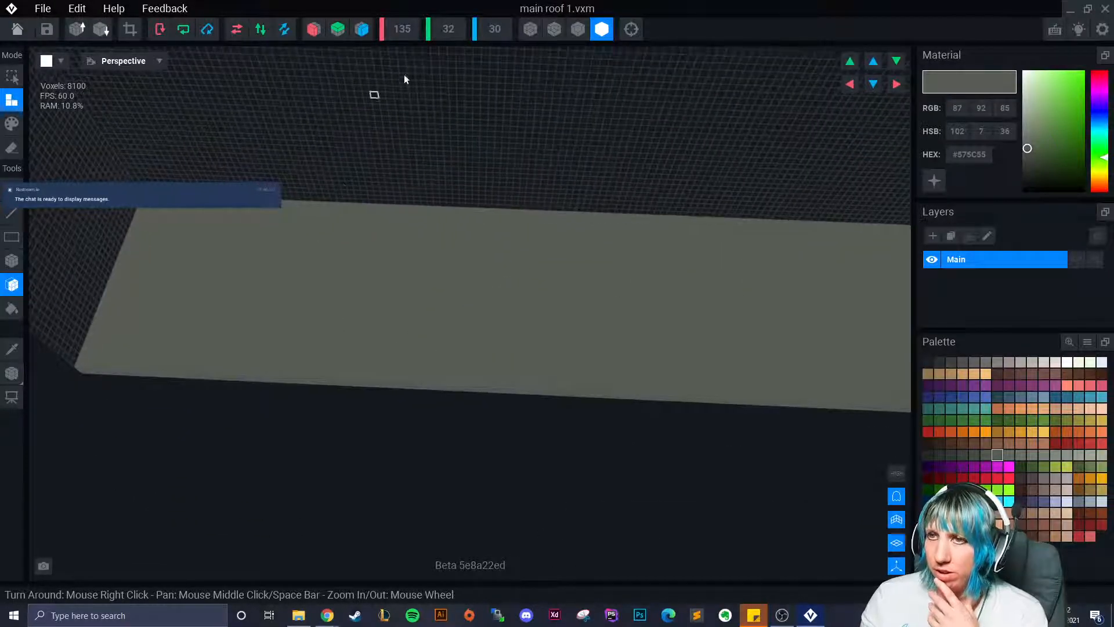
# Step: Switch the display mode so that the slab is shown with dark edge outlines
pyautogui.click(578, 29)
pyautogui.moveTo(286, 358); pyautogui.dragTo(424, 450, button='right')
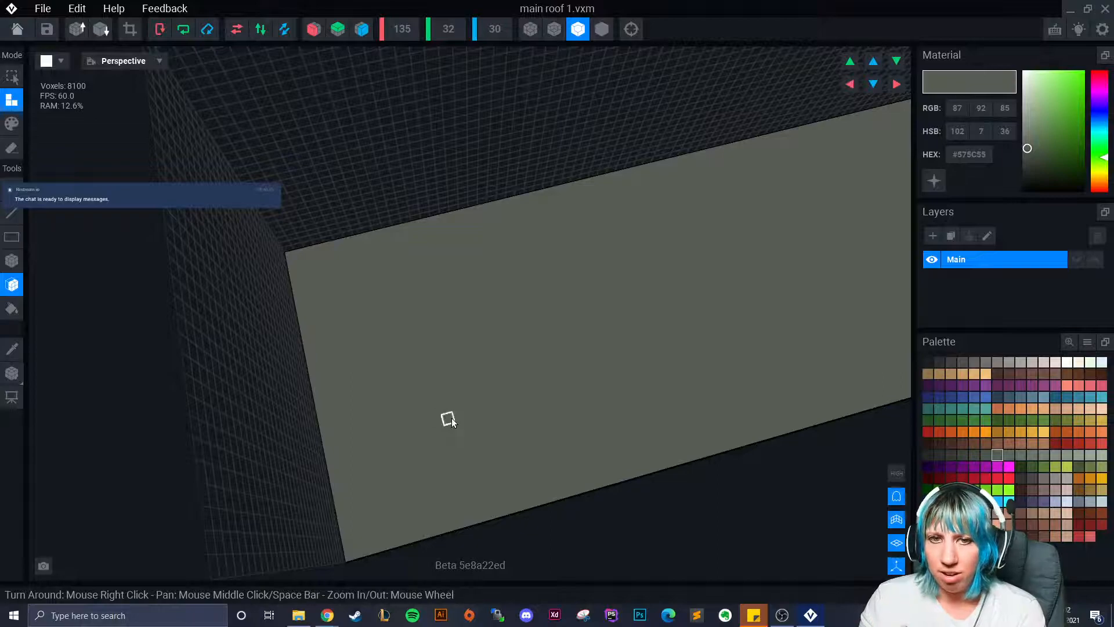
pyautogui.moveTo(456, 431)
pyautogui.mouseDown(button='right')
pyautogui.moveTo(438, 430)
pyautogui.moveTo(450, 415)
pyautogui.moveTo(453, 455)
pyautogui.moveTo(441, 447)
pyautogui.mouseUp(button='right')
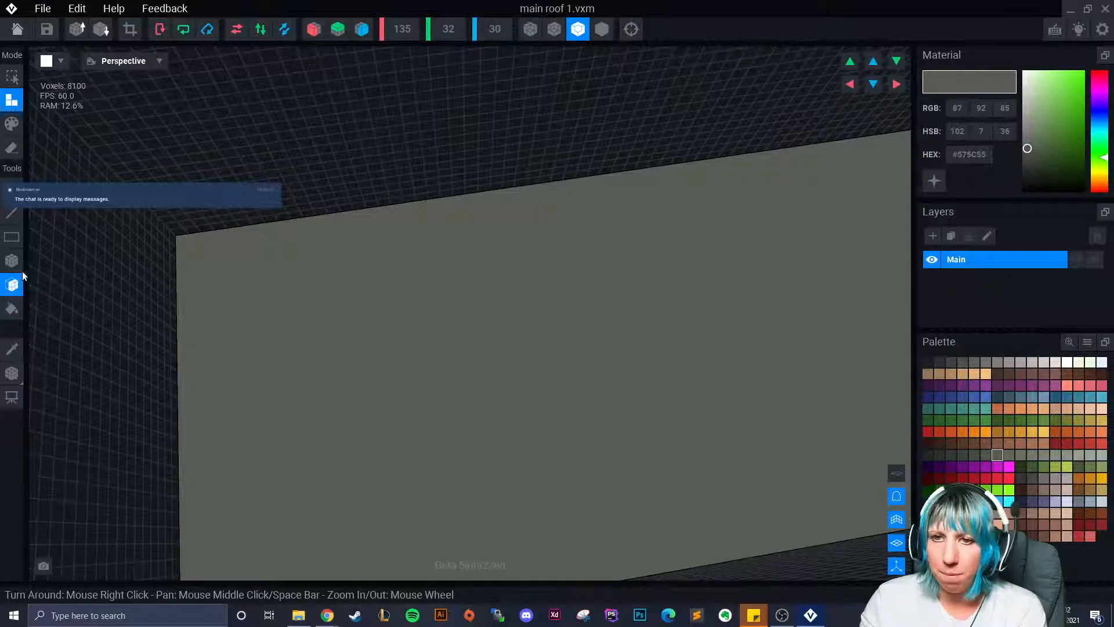
# Step: Set up straight-line painting on existing voxels with the darker grey #4F534C
pyautogui.click(12, 190)
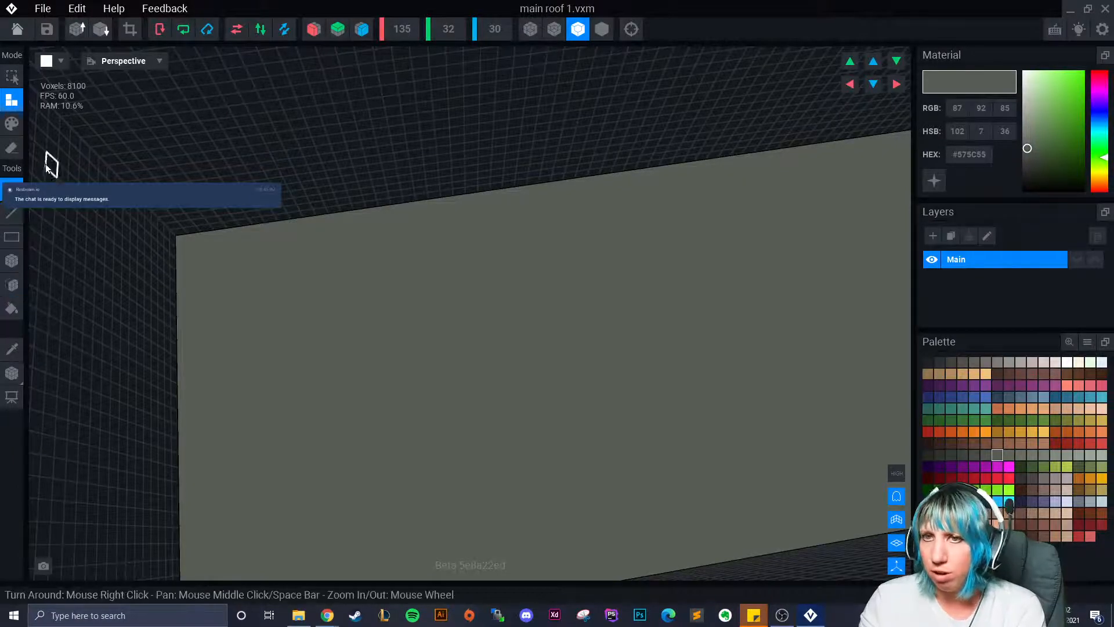
pyautogui.click(11, 213)
pyautogui.scroll(-8, 292, 330)
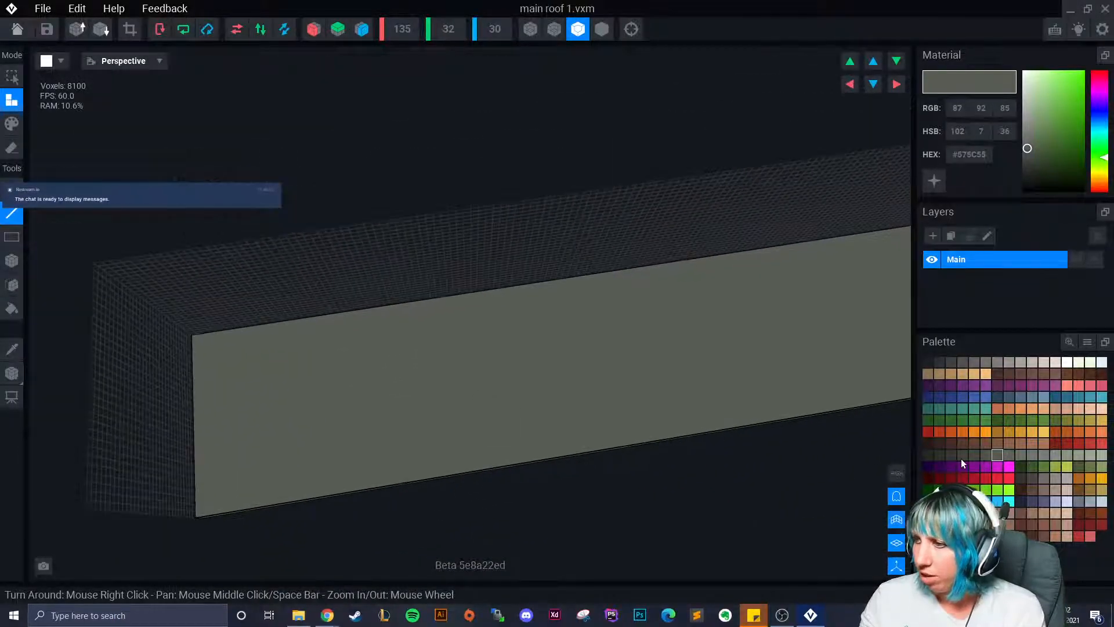
pyautogui.click(11, 123)
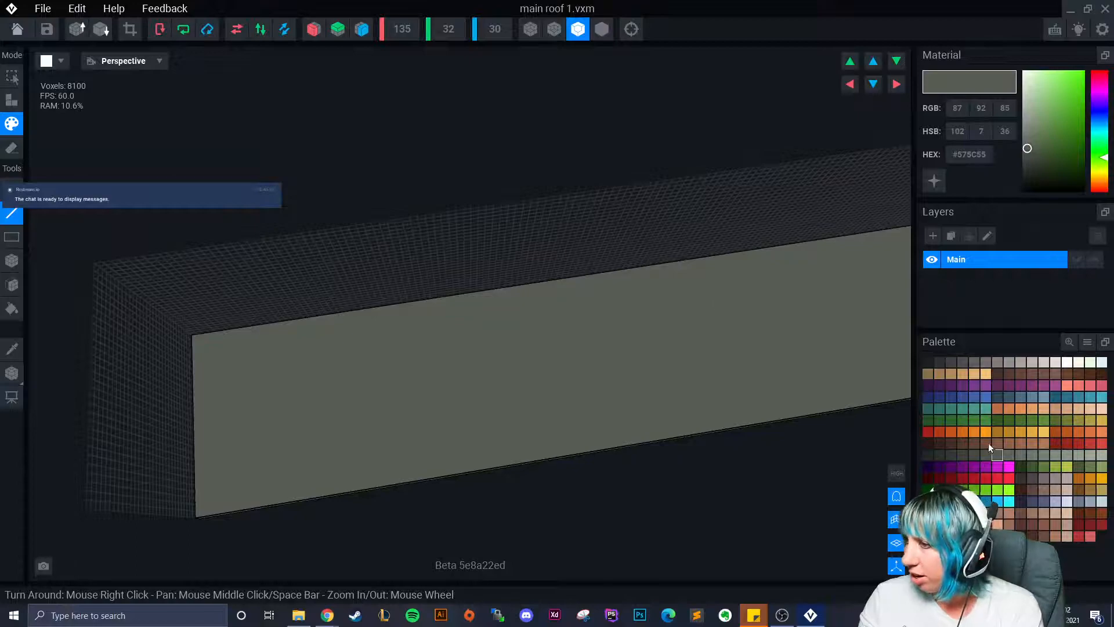
pyautogui.click(1021, 454)
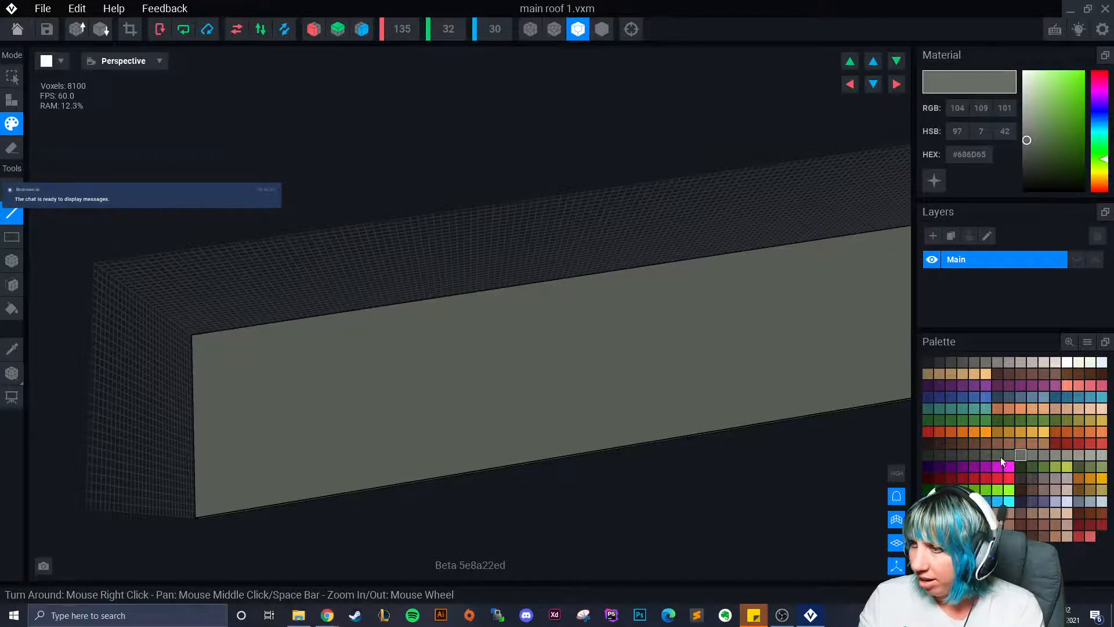
pyautogui.click(986, 456)
# Step: Try painting two parallel dark grey lines along the slab's full length, starting near its back edge
pyautogui.moveTo(195, 372)
pyautogui.mouseDown()
pyautogui.moveTo(399, 357)
pyautogui.moveTo(757, 304)
pyautogui.moveTo(879, 267)
pyautogui.mouseUp()
pyautogui.moveTo(880, 267); pyautogui.dragTo(557, 294, button='right')
pyautogui.moveTo(540, 316)
pyautogui.mouseDown()
pyautogui.moveTo(632, 304)
pyautogui.moveTo(616, 301)
pyautogui.mouseUp()
pyautogui.moveTo(530, 358); pyautogui.dragTo(329, 372, button='right')
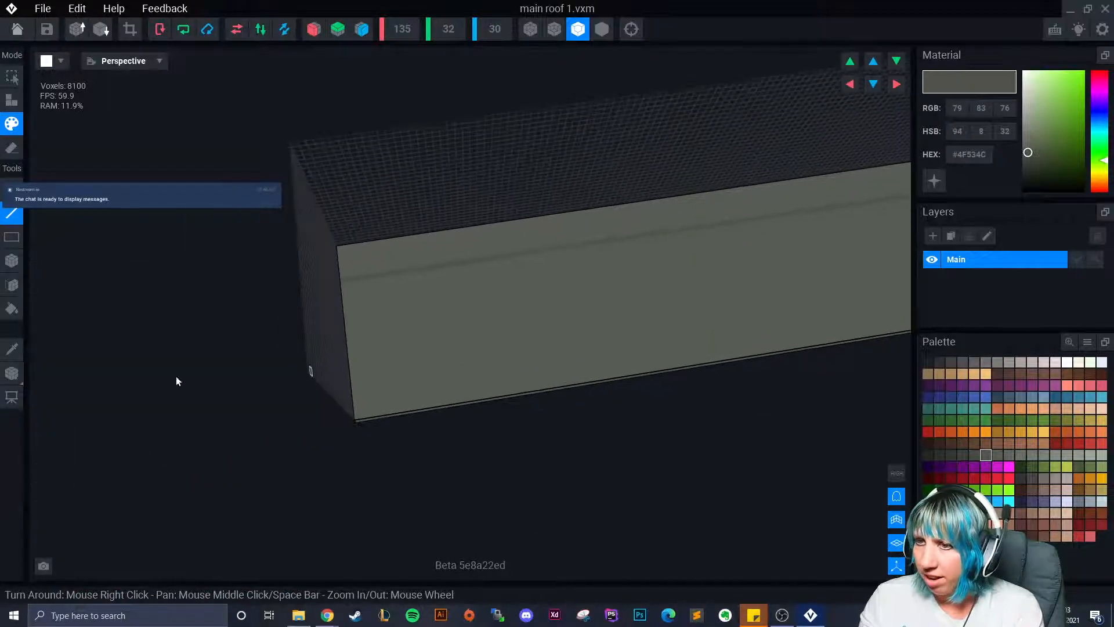
pyautogui.moveTo(351, 319); pyautogui.dragTo(852, 241)
pyautogui.moveTo(826, 257); pyautogui.dragTo(656, 296, button='middle')
pyautogui.moveTo(441, 343)
pyautogui.mouseDown()
pyautogui.moveTo(749, 297)
pyautogui.moveTo(715, 300)
pyautogui.mouseUp()
# Step: Paint a third full-length dark line on the slab and begin a fourth one near its front edge
pyautogui.moveTo(632, 346); pyautogui.dragTo(208, 406, button='right')
pyautogui.moveTo(212, 408); pyautogui.dragTo(590, 362)
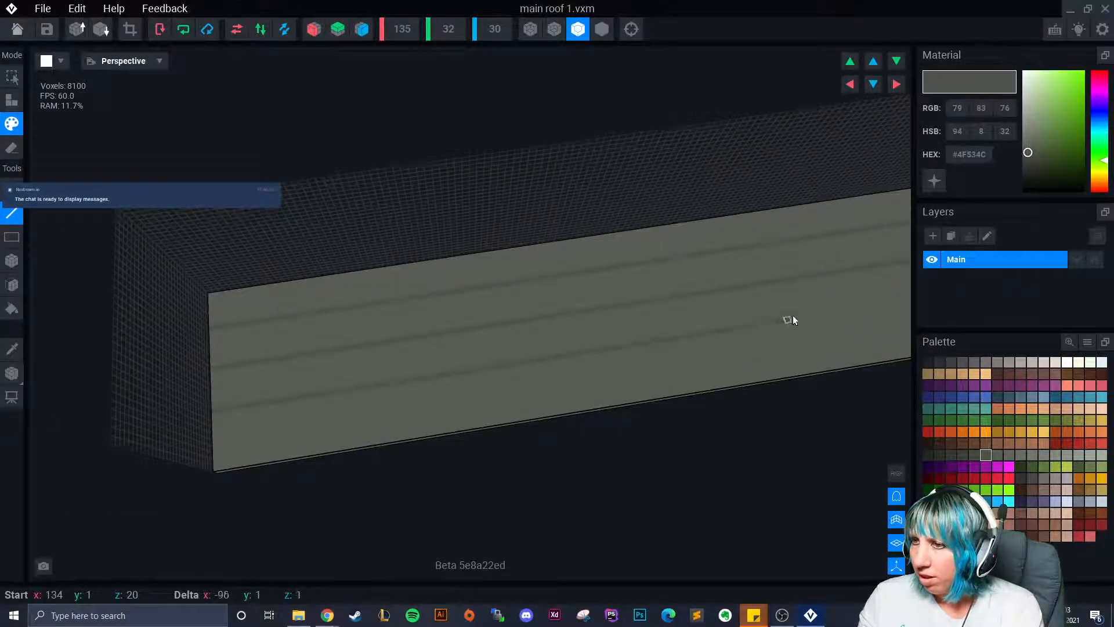
pyautogui.moveTo(816, 310); pyautogui.dragTo(821, 312)
pyautogui.moveTo(769, 328); pyautogui.dragTo(666, 368, button='right')
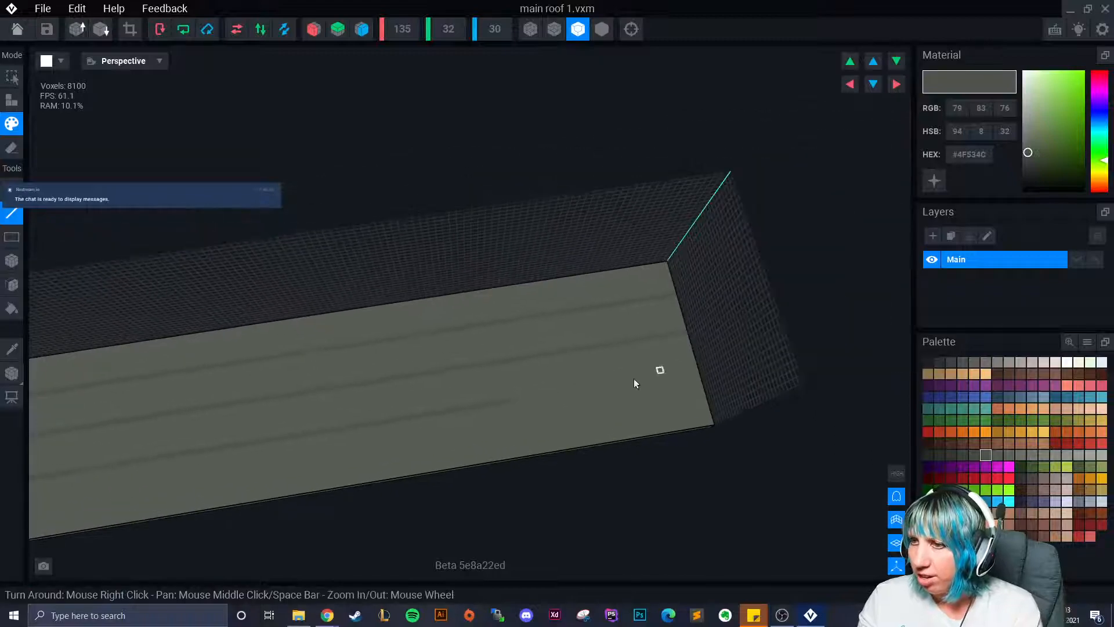
pyautogui.moveTo(540, 399); pyautogui.dragTo(588, 394)
pyautogui.moveTo(706, 365); pyautogui.dragTo(692, 370)
pyautogui.moveTo(692, 370); pyautogui.dragTo(598, 407, button='right')
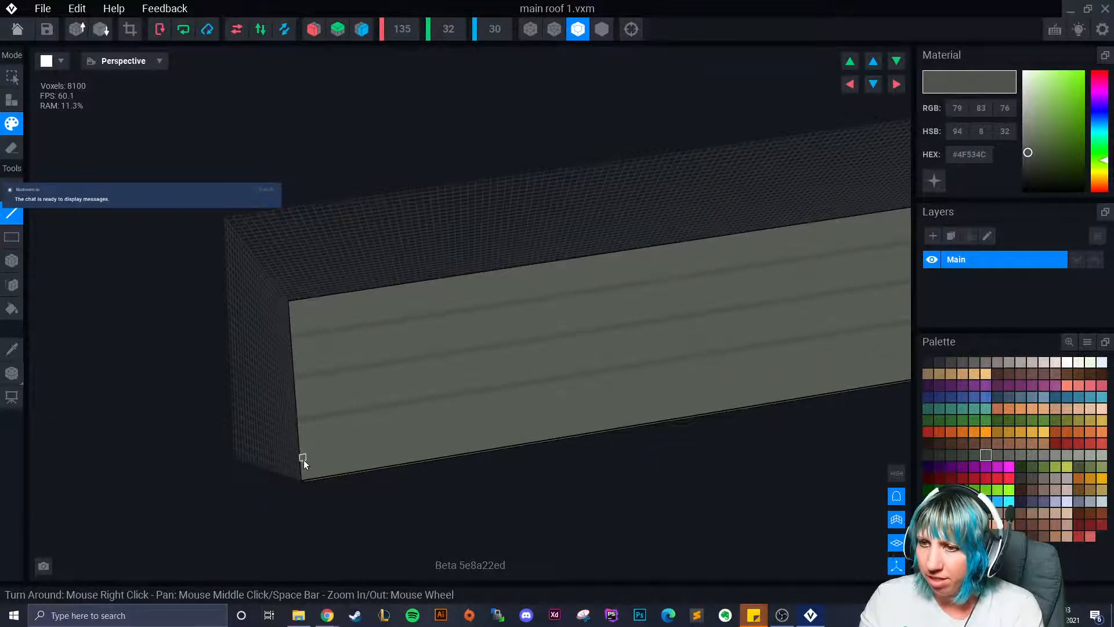
pyautogui.moveTo(304, 451); pyautogui.dragTo(737, 388)
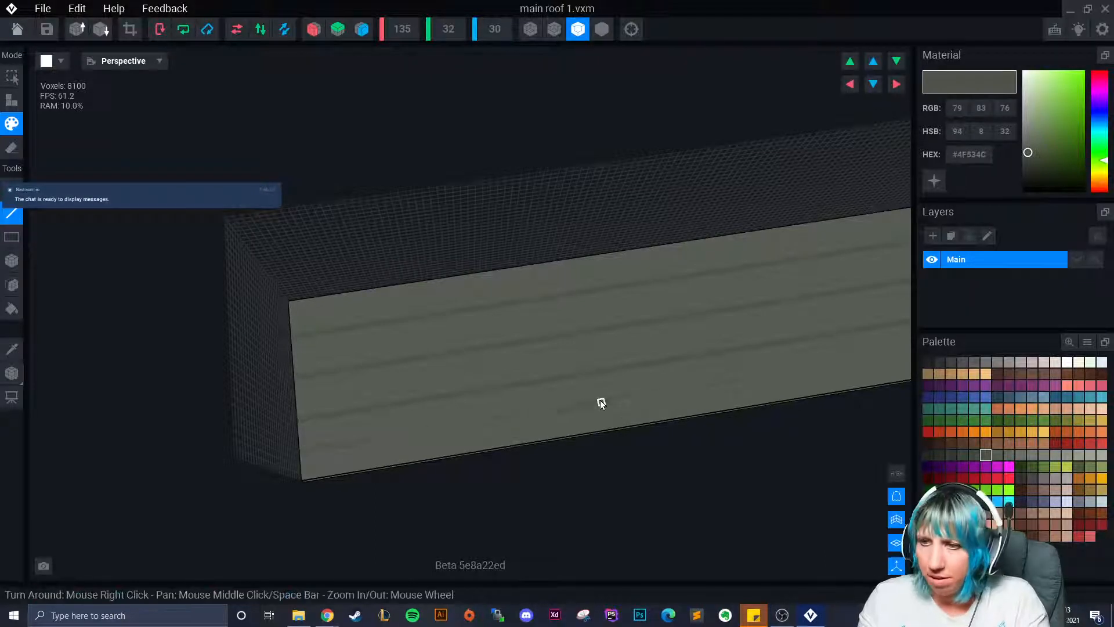
# Step: Undo the dark lines painted on the slab
pyautogui.hotkey('ctrl', 'z')
pyautogui.hotkey('ctrl', 'z')
pyautogui.hotkey('ctrl', 'z')
pyautogui.hotkey('ctrl', 'z')
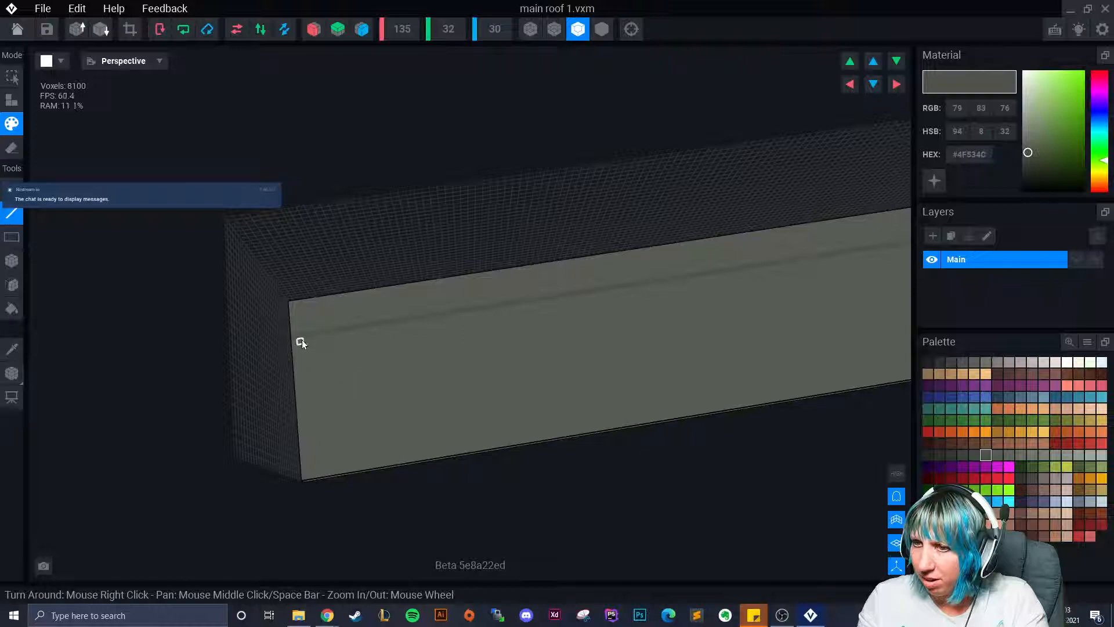
pyautogui.hotkey('ctrl', 'z')
# Step: Repaint the first two dark grey lines along the slab's full length, spaced evenly and closer together from the back edge
pyautogui.moveTo(297, 339); pyautogui.dragTo(718, 271)
pyautogui.moveTo(834, 256); pyautogui.dragTo(837, 256)
pyautogui.moveTo(837, 256); pyautogui.dragTo(705, 329, button='right')
pyautogui.moveTo(486, 316); pyautogui.dragTo(717, 274)
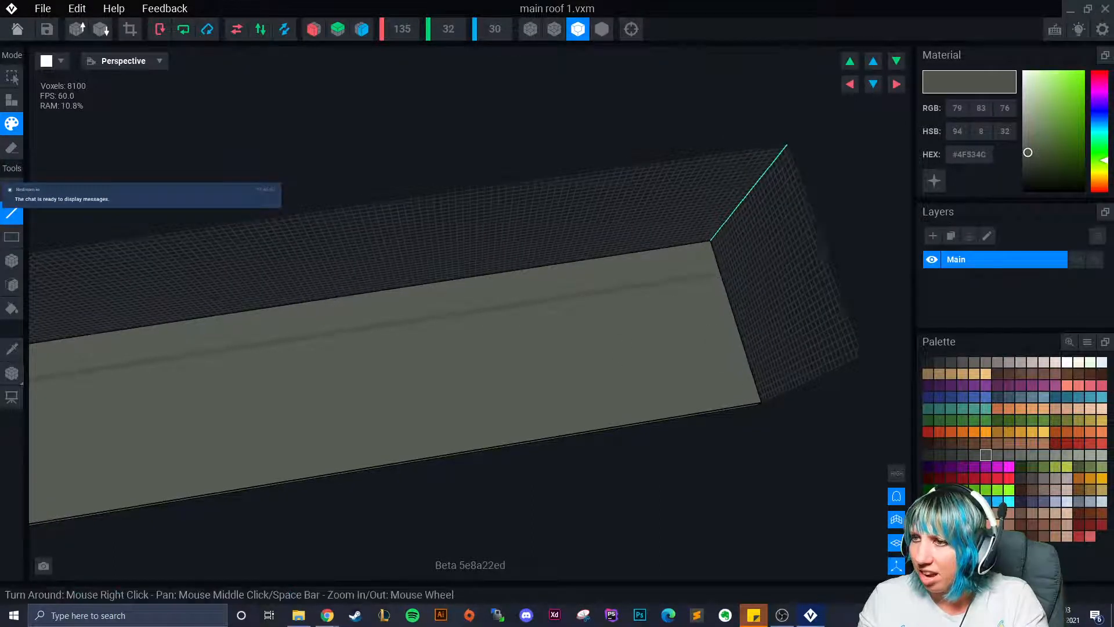
pyautogui.moveTo(617, 356); pyautogui.dragTo(231, 399, button='right')
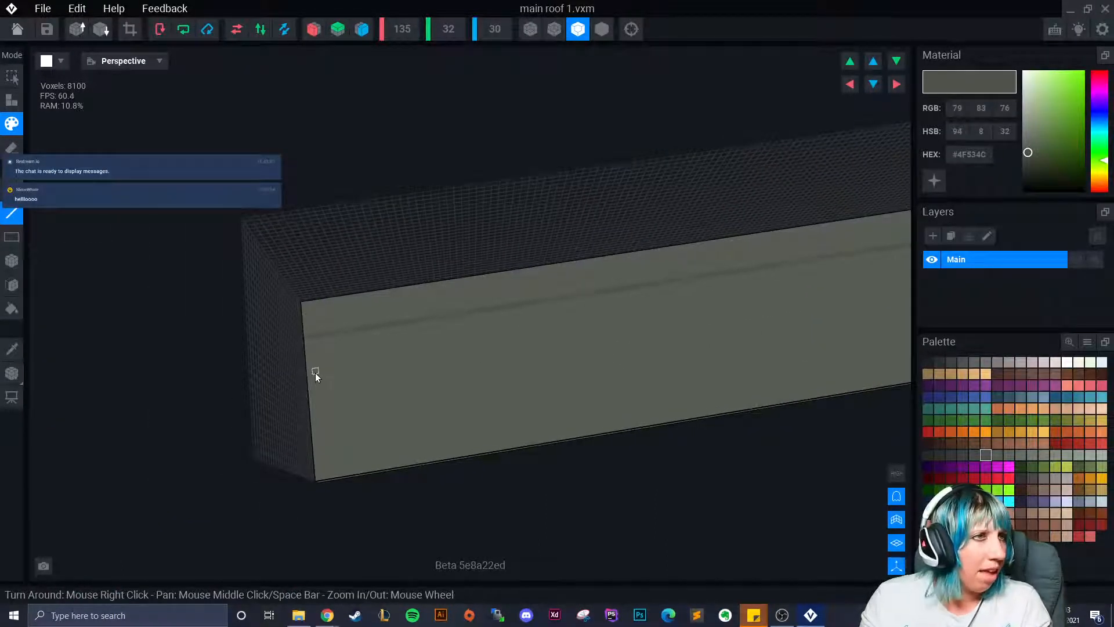
pyautogui.moveTo(309, 372)
pyautogui.mouseDown()
pyautogui.moveTo(475, 364)
pyautogui.moveTo(853, 287)
pyautogui.mouseUp()
pyautogui.moveTo(737, 334); pyautogui.dragTo(503, 342, button='middle')
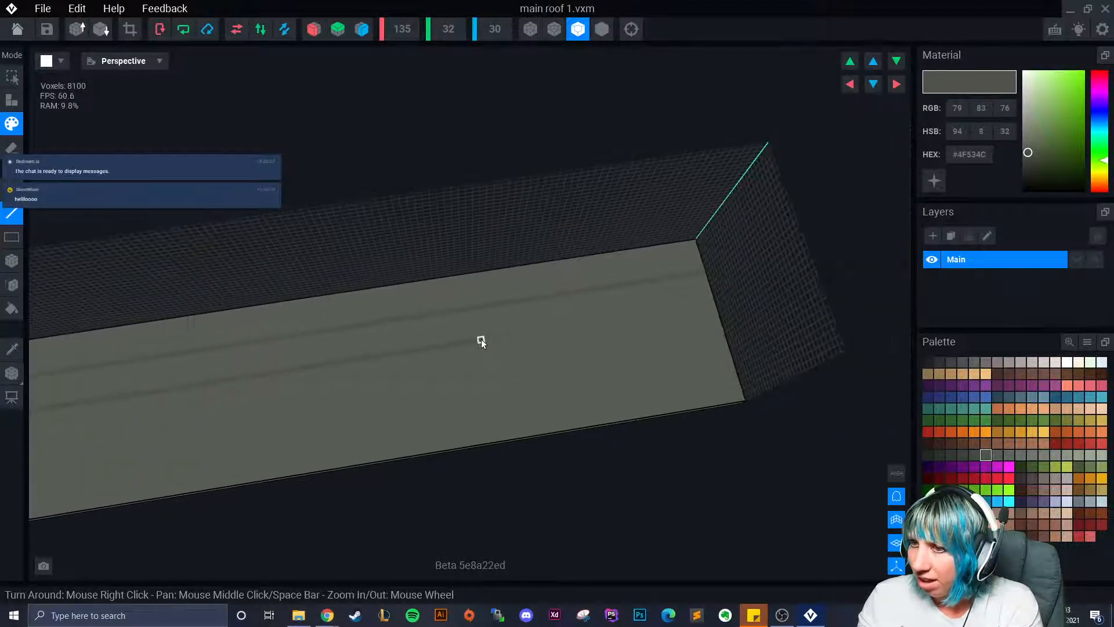
pyautogui.moveTo(691, 326); pyautogui.dragTo(519, 364, button='right')
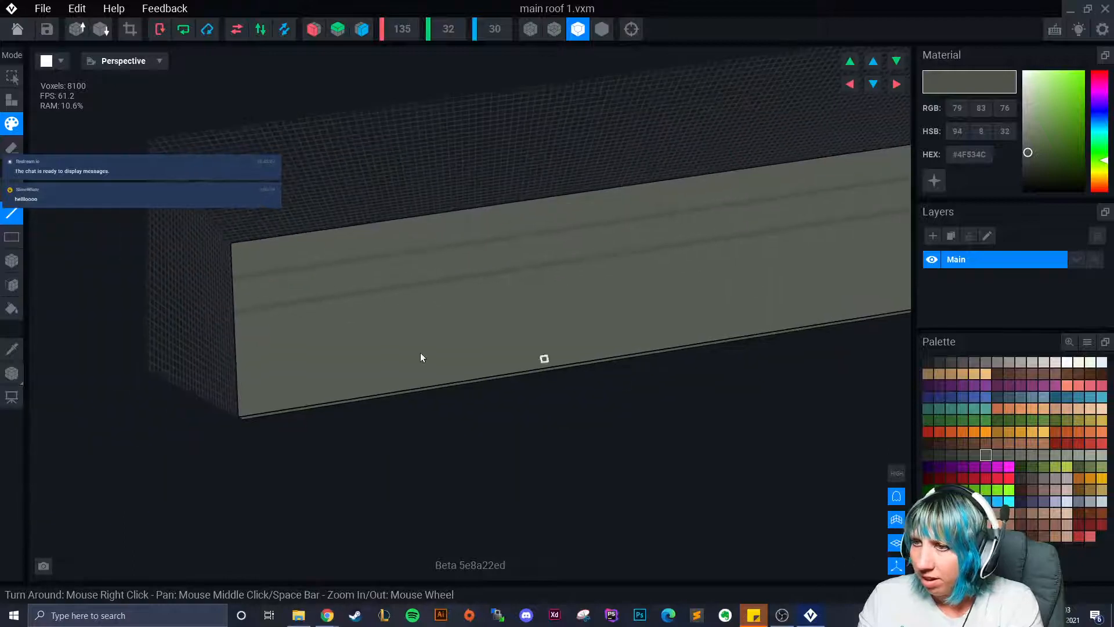
# Step: Paint the third and fourth dark grey lines along the slab's full length, continuing the even spacing toward the front edge
pyautogui.moveTo(239, 347); pyautogui.dragTo(691, 280)
pyautogui.moveTo(691, 279); pyautogui.dragTo(510, 325, button='right')
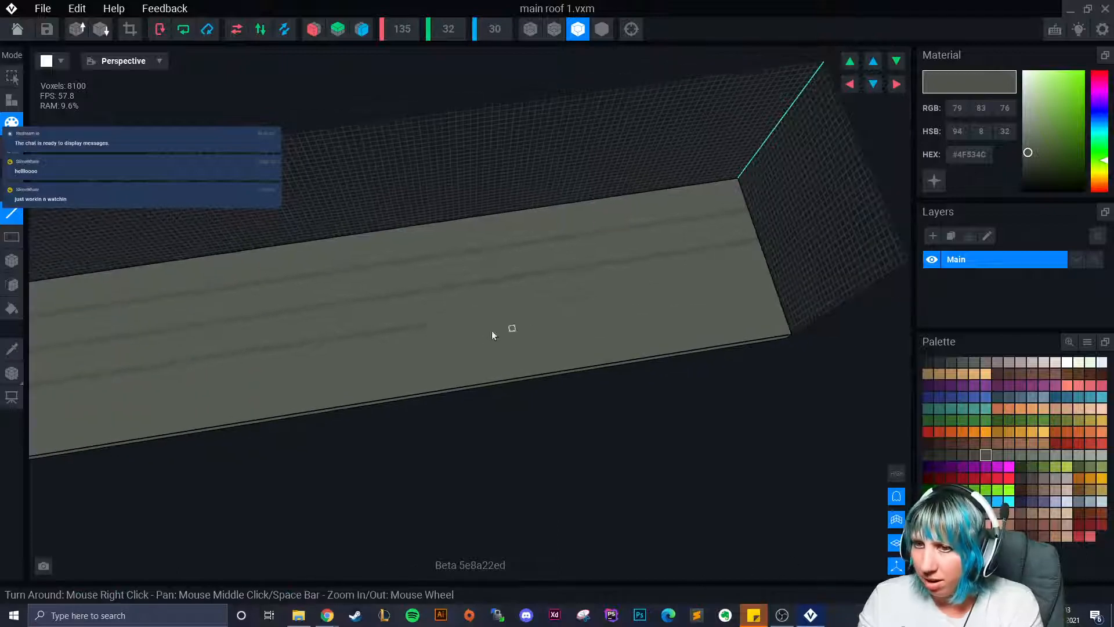
pyautogui.moveTo(422, 325); pyautogui.dragTo(767, 276)
pyautogui.moveTo(698, 297); pyautogui.dragTo(381, 346, button='right')
pyautogui.moveTo(319, 389); pyautogui.dragTo(722, 328)
pyautogui.moveTo(722, 329); pyautogui.dragTo(294, 400, button='right')
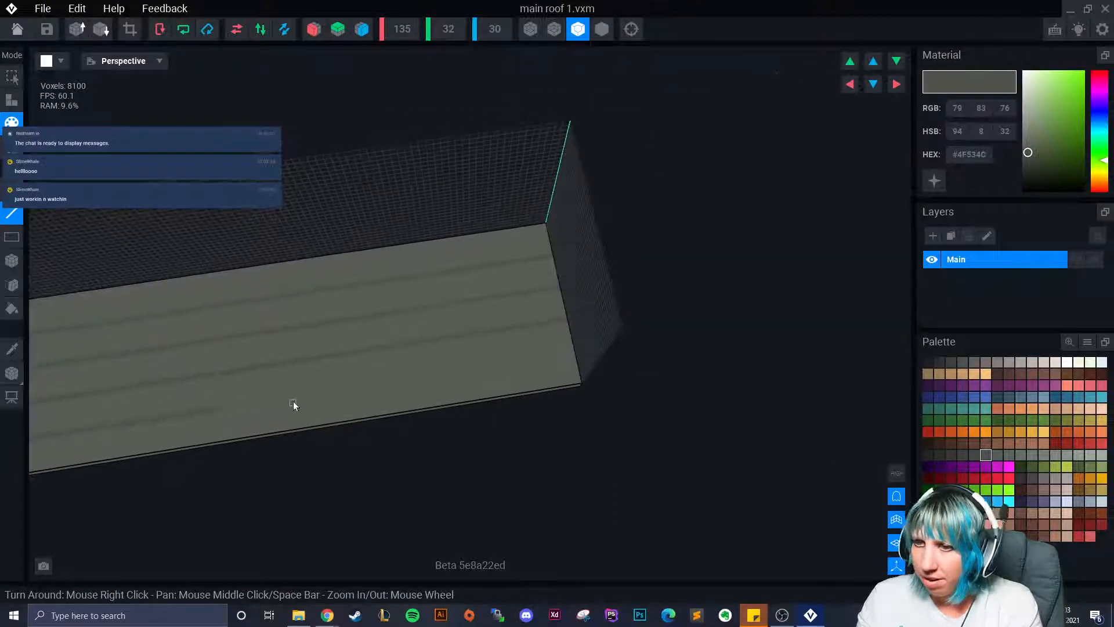
pyautogui.moveTo(212, 412); pyautogui.dragTo(570, 353)
pyautogui.moveTo(570, 353); pyautogui.dragTo(410, 366, button='right')
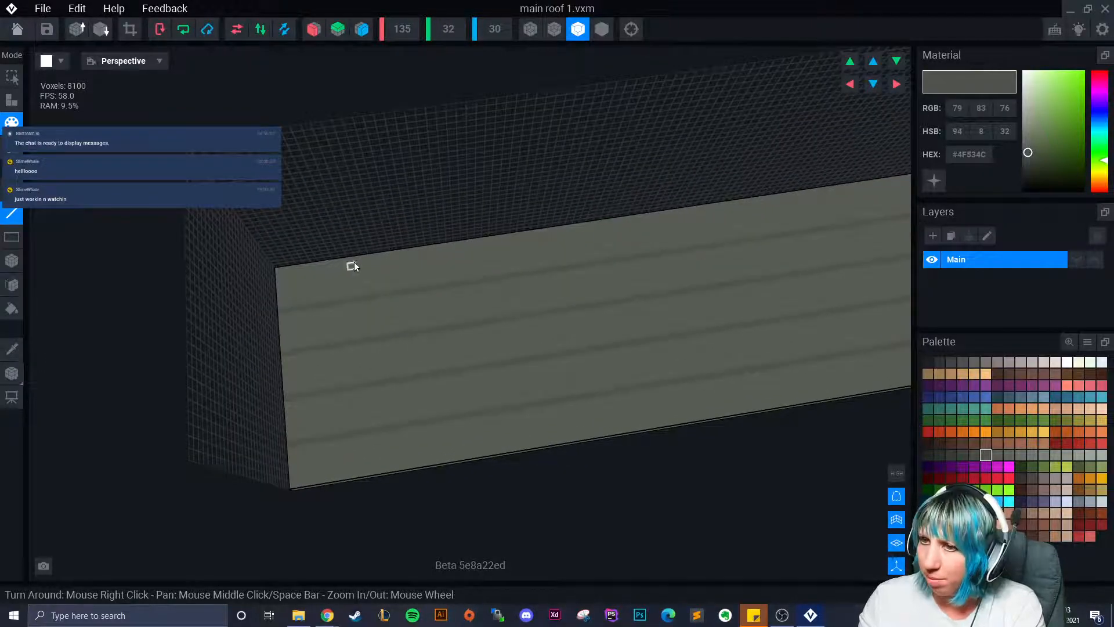
# Step: Paint four evenly spaced dark lines across the slab's width, starting near its left end
pyautogui.moveTo(347, 261); pyautogui.dragTo(363, 471)
pyautogui.moveTo(440, 268); pyautogui.dragTo(471, 453)
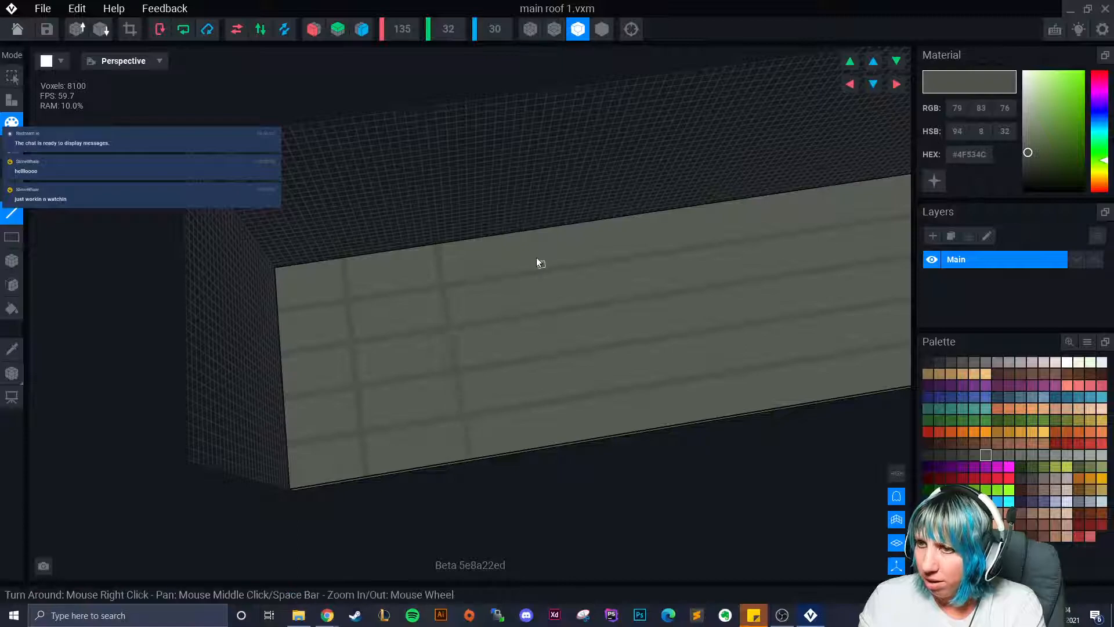
pyautogui.moveTo(526, 235); pyautogui.dragTo(575, 433)
pyautogui.moveTo(597, 225); pyautogui.dragTo(631, 377)
pyautogui.moveTo(644, 420); pyautogui.dragTo(643, 424)
# Step: Continue the evenly spaced dark crosswise lines through the middle of the slab
pyautogui.moveTo(643, 423); pyautogui.dragTo(504, 249, button='middle')
pyautogui.moveTo(504, 248)
pyautogui.mouseDown()
pyautogui.moveTo(559, 419)
pyautogui.moveTo(545, 416)
pyautogui.mouseUp()
pyautogui.moveTo(604, 217); pyautogui.dragTo(616, 406)
pyautogui.moveTo(469, 216); pyautogui.dragTo(509, 415)
pyautogui.moveTo(542, 207); pyautogui.dragTo(580, 401)
pyautogui.moveTo(603, 204); pyautogui.dragTo(612, 253)
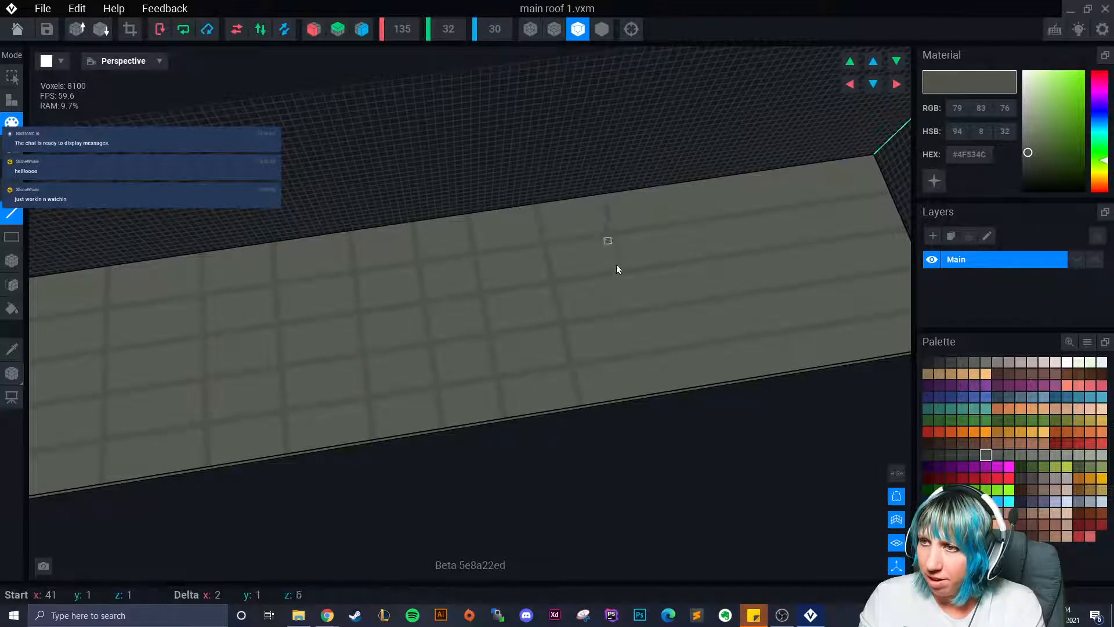
pyautogui.moveTo(652, 386); pyautogui.dragTo(656, 392)
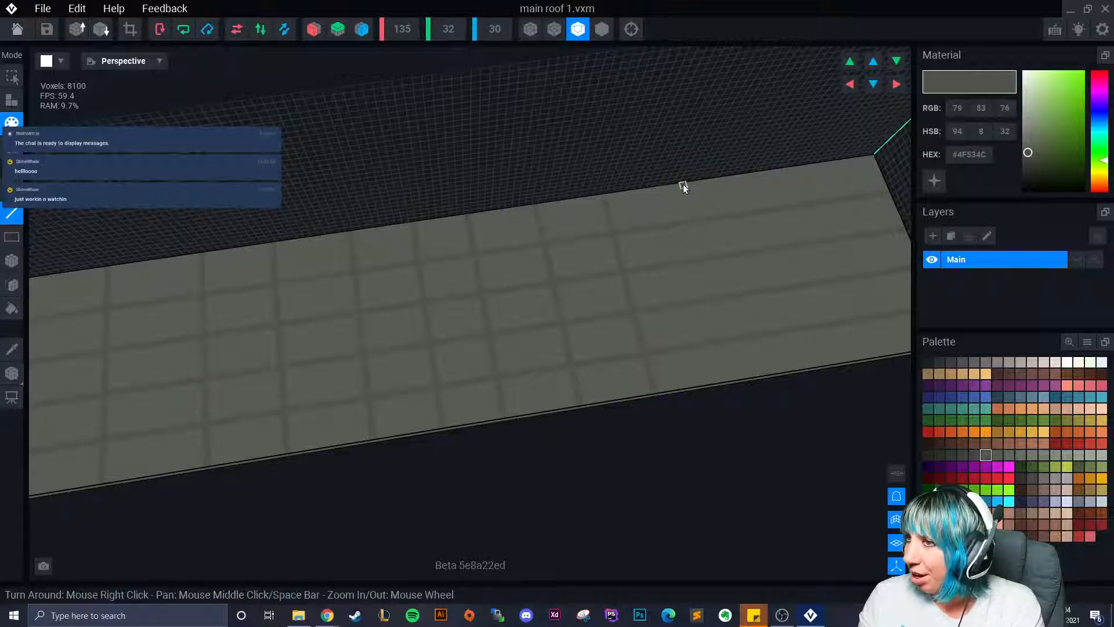
# Step: Paint the remaining dark crosswise lines up to the slab's right end to complete the grid
pyautogui.moveTo(683, 191); pyautogui.dragTo(691, 229)
pyautogui.moveTo(738, 367); pyautogui.dragTo(741, 365)
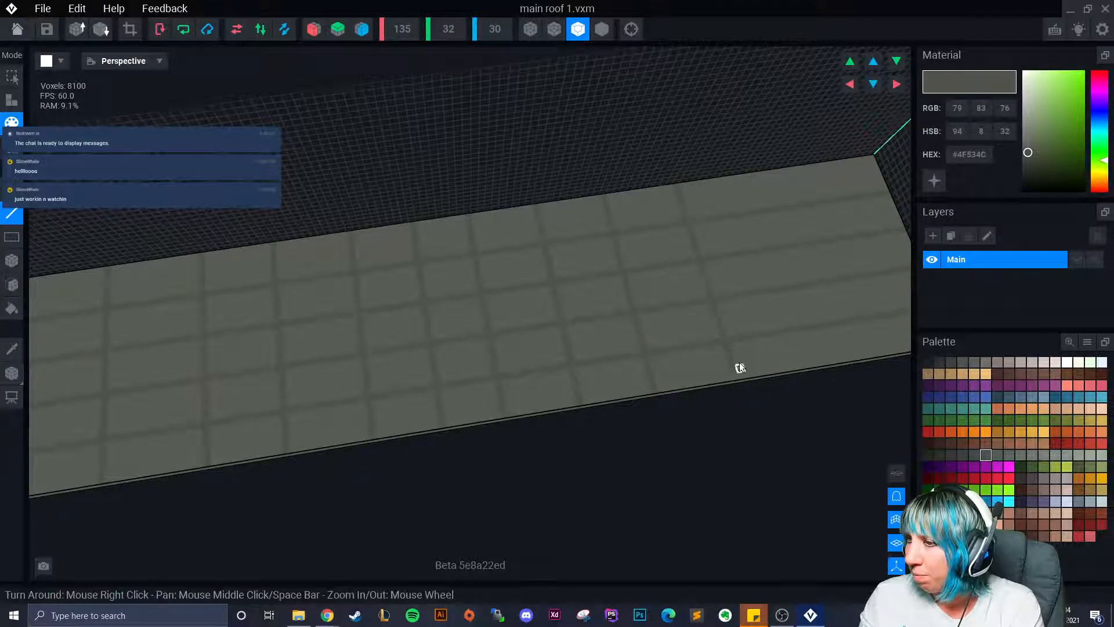
pyautogui.moveTo(742, 366); pyautogui.dragTo(546, 199, button='right')
pyautogui.moveTo(515, 200); pyautogui.dragTo(565, 383)
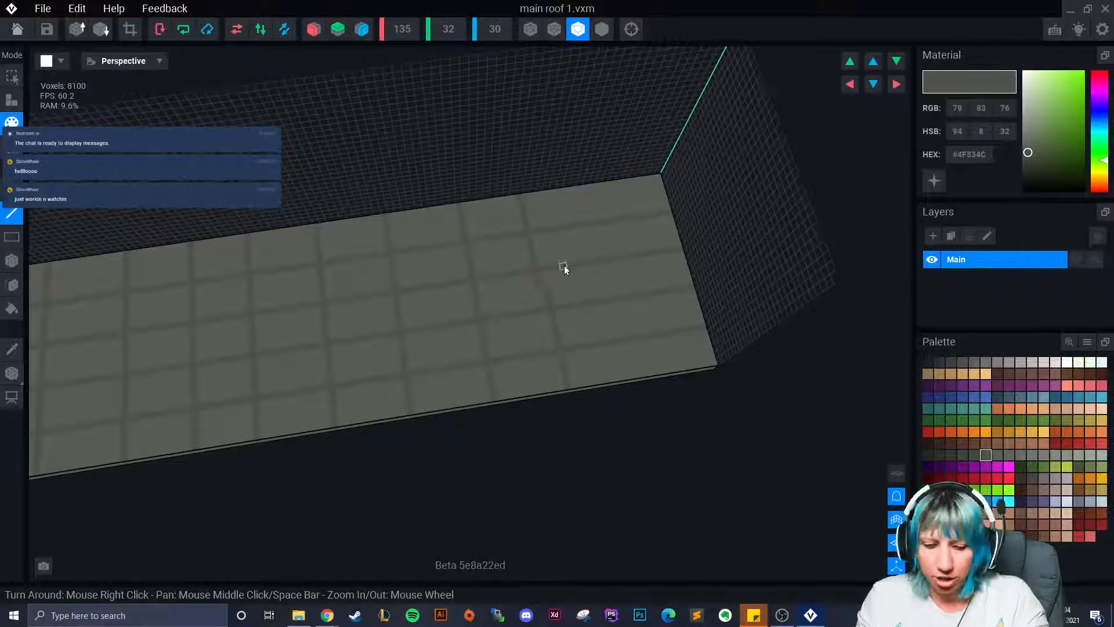
pyautogui.moveTo(514, 198); pyautogui.dragTo(559, 390)
pyautogui.moveTo(588, 185); pyautogui.dragTo(639, 375)
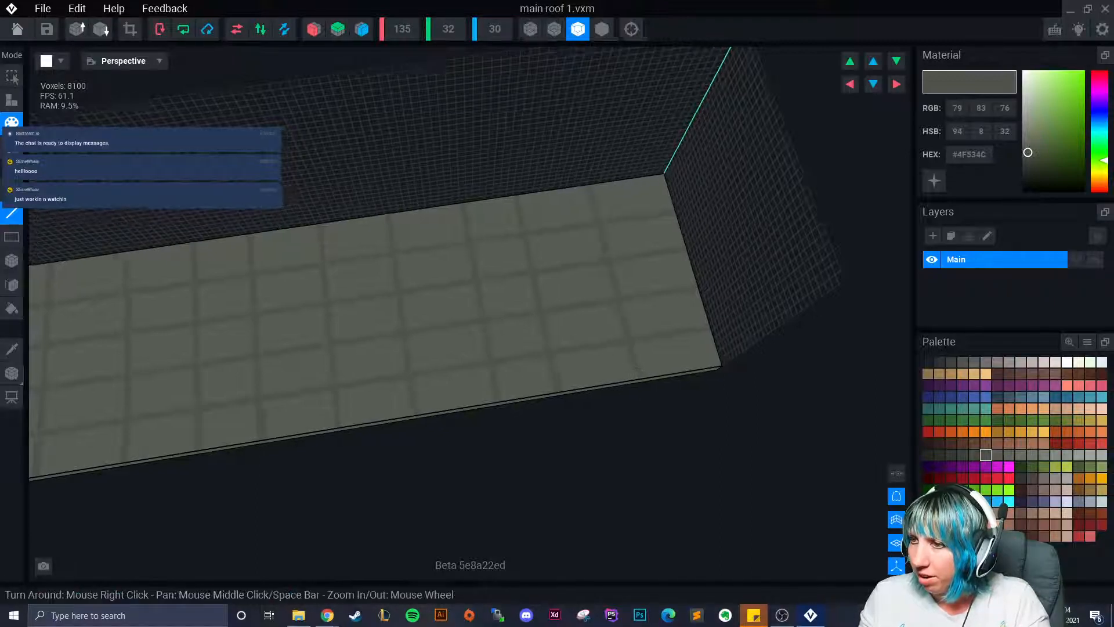
# Step: Pick the slab's base grey #575C55 and paint over all crosswise lines in the second row from the back edge
pyautogui.scroll(3, 405, 426)
pyautogui.moveTo(405, 427); pyautogui.dragTo(473, 393, button='right')
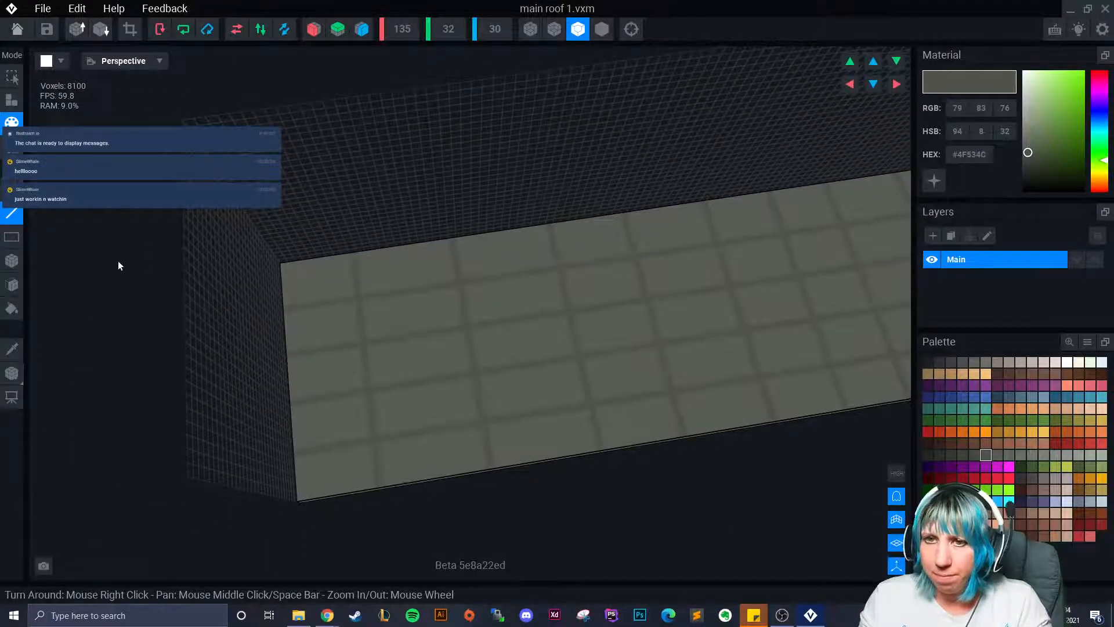
pyautogui.click(12, 348)
pyautogui.click(274, 325)
pyautogui.click(11, 261)
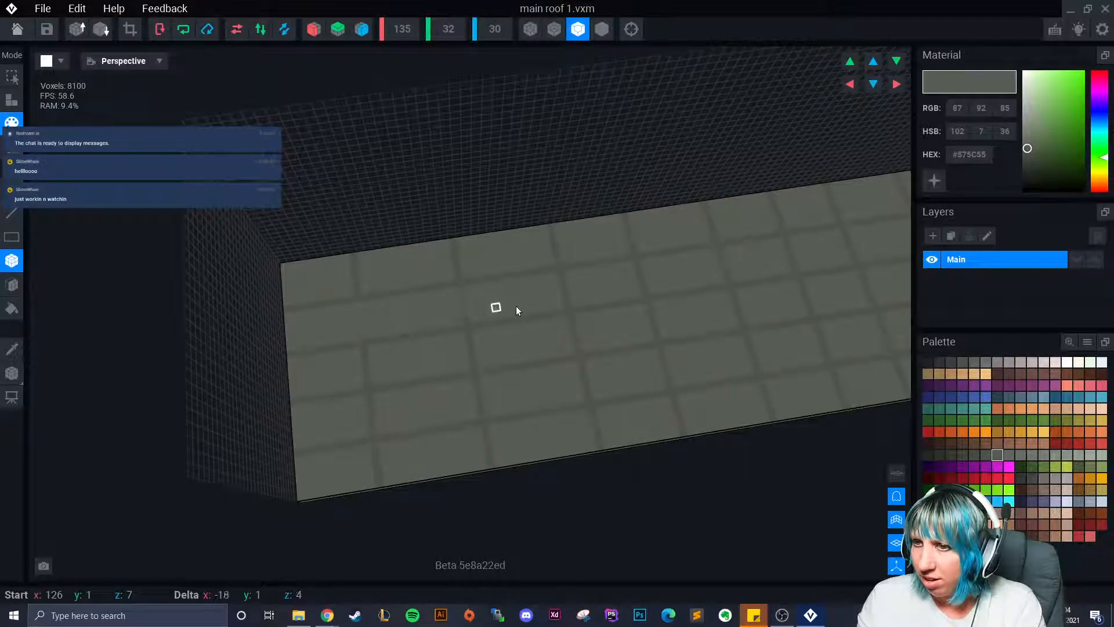
pyautogui.moveTo(880, 255); pyautogui.dragTo(576, 277, button='middle')
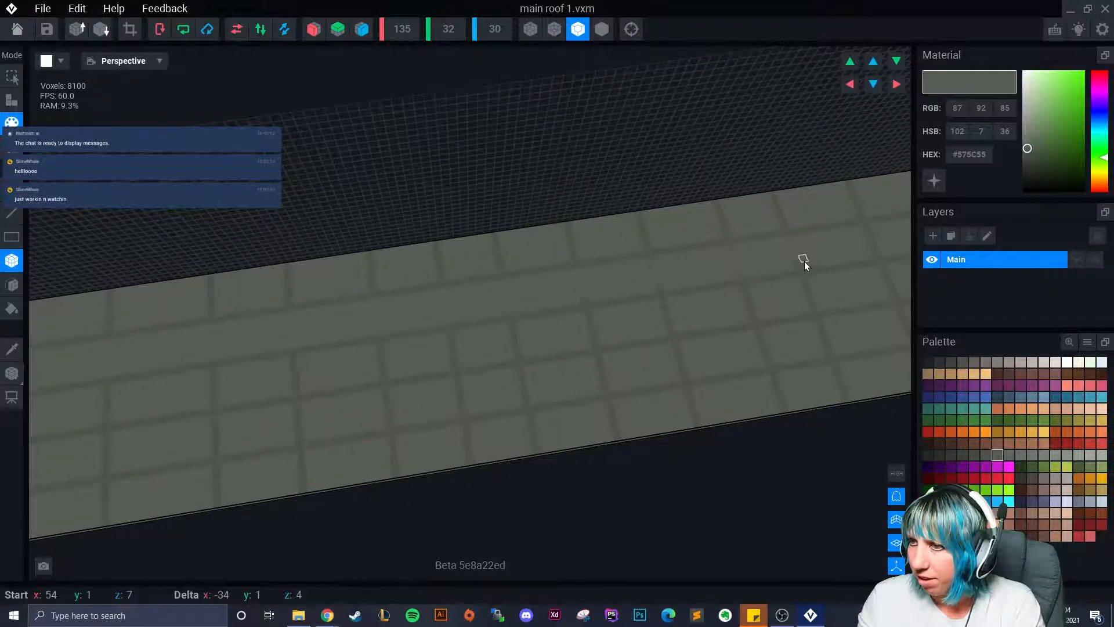
pyautogui.moveTo(816, 261); pyautogui.dragTo(592, 267, button='middle')
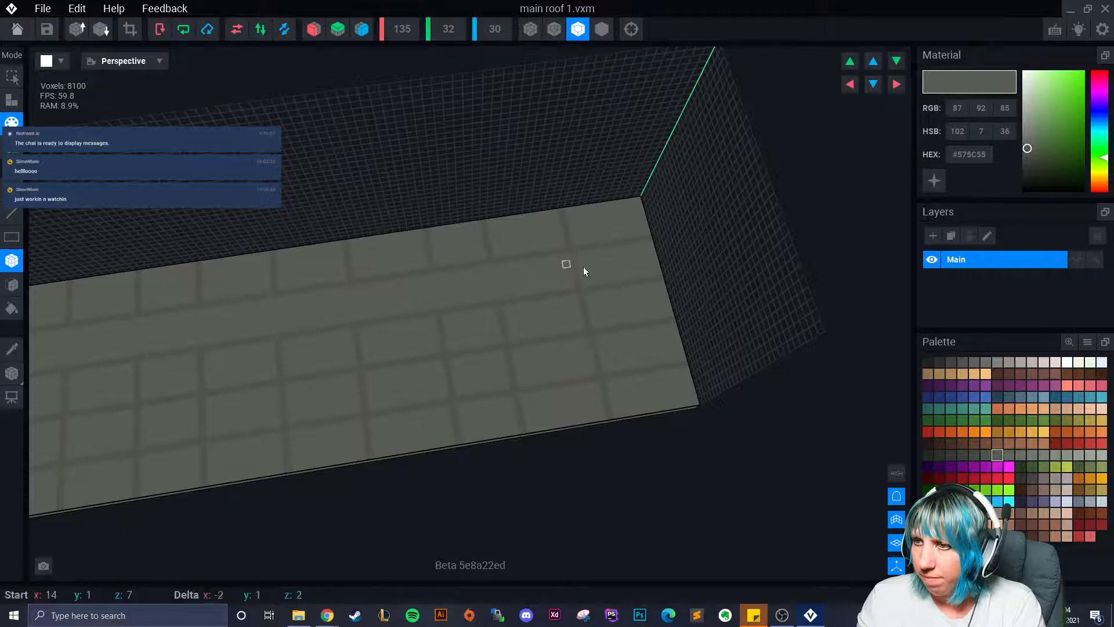
# Step: Paint over the crosswise lines along the fourth row with the base grey
pyautogui.moveTo(238, 325); pyautogui.dragTo(631, 306, button='middle')
pyautogui.moveTo(201, 428); pyautogui.dragTo(660, 359)
pyautogui.moveTo(820, 333); pyautogui.dragTo(859, 328)
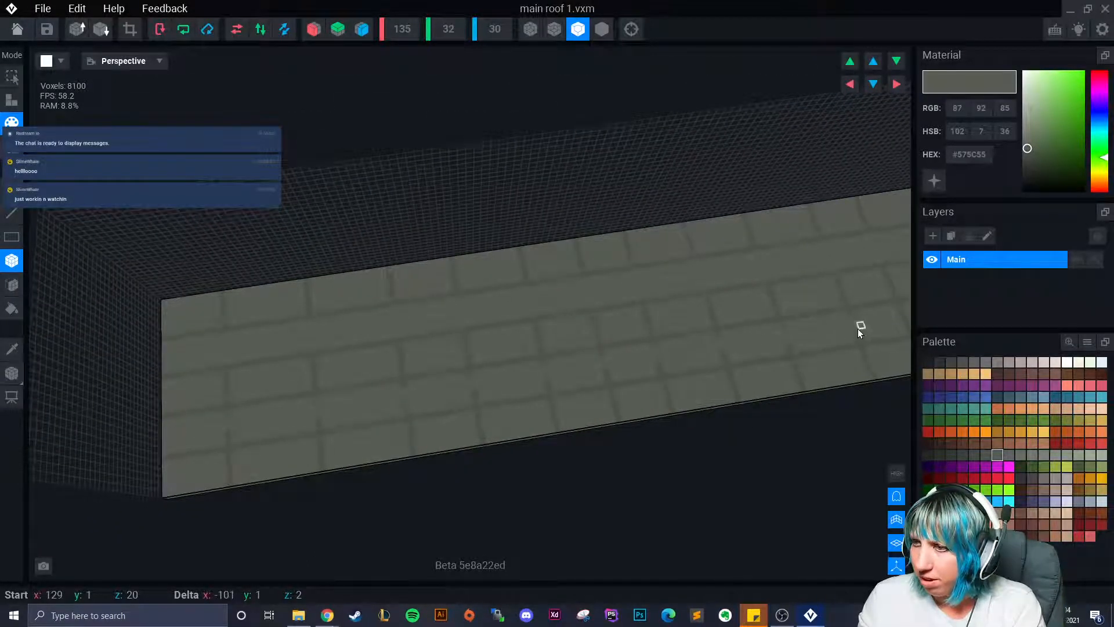
pyautogui.moveTo(223, 417); pyautogui.dragTo(667, 368)
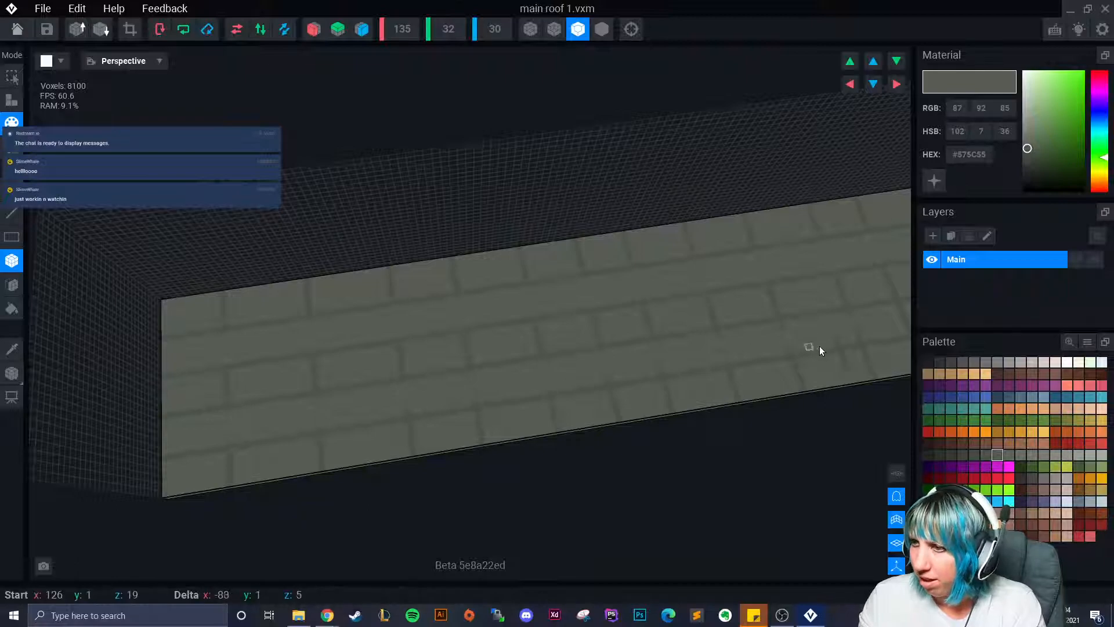
pyautogui.moveTo(859, 338); pyautogui.dragTo(861, 337)
pyautogui.moveTo(862, 336); pyautogui.dragTo(633, 348, button='middle')
pyautogui.moveTo(562, 350)
pyautogui.mouseDown()
pyautogui.moveTo(642, 356)
pyautogui.moveTo(489, 378)
pyautogui.mouseUp()
pyautogui.moveTo(490, 378)
pyautogui.mouseDown(button='right')
pyautogui.moveTo(493, 399)
pyautogui.moveTo(370, 404)
pyautogui.mouseUp(button='right')
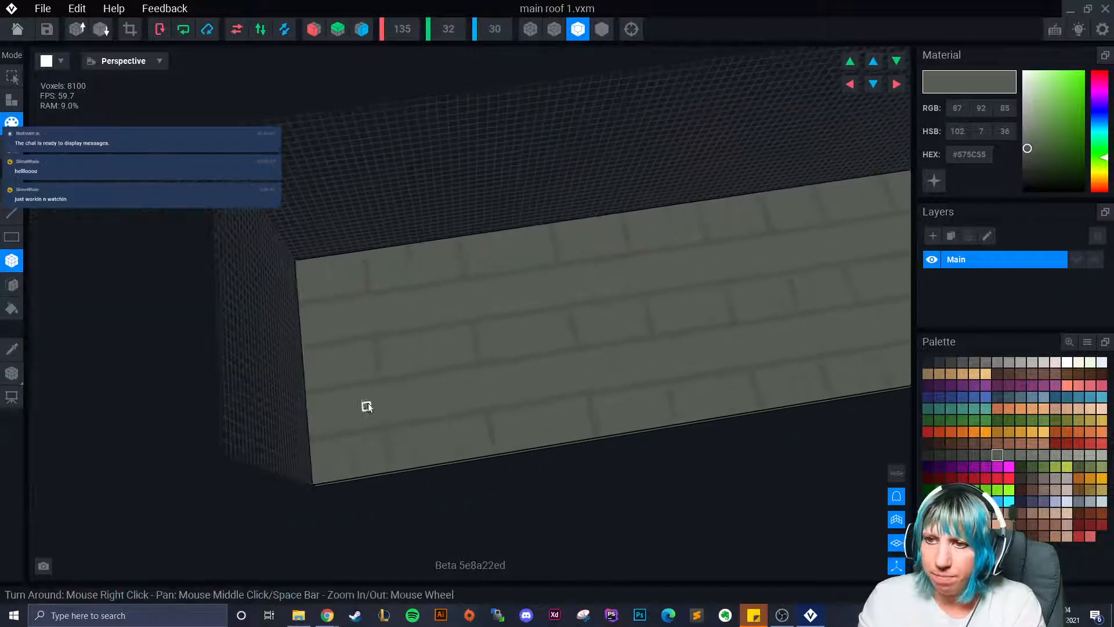
# Step: Pick the joint colour #4F534C and paint two joints in the second row's left end, offset from the neighbouring rows
pyautogui.click(12, 350)
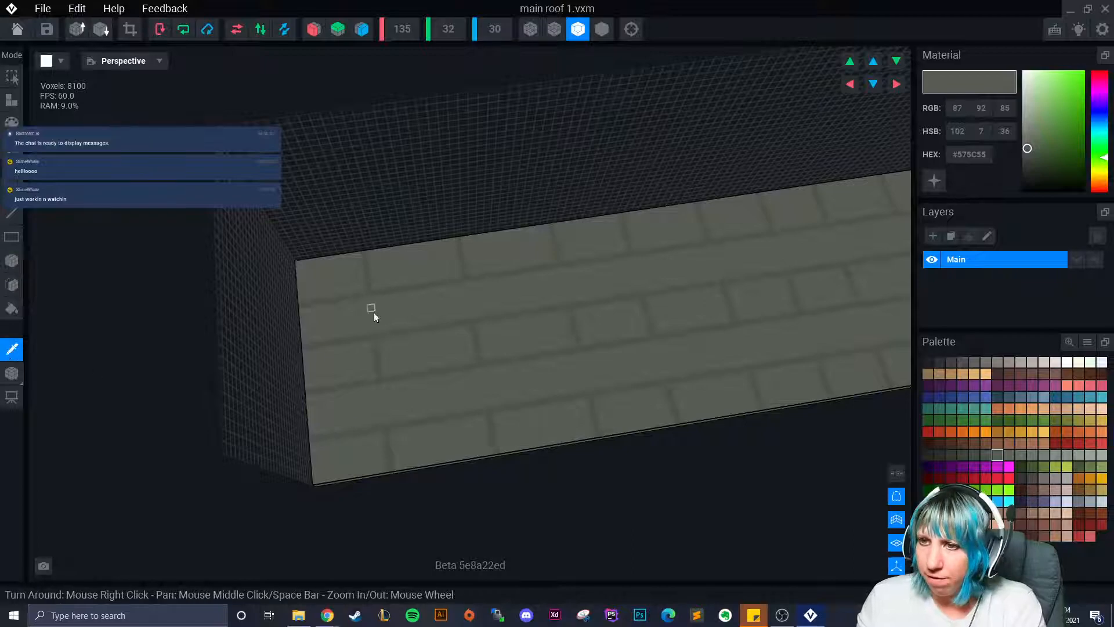
pyautogui.click(380, 352)
pyautogui.moveTo(417, 291); pyautogui.dragTo(419, 326)
pyautogui.moveTo(316, 314); pyautogui.dragTo(321, 343)
# Step: Paint dark joints along the whole fourth row, staggered against the joints of the adjacent rows
pyautogui.moveTo(349, 391); pyautogui.dragTo(352, 425)
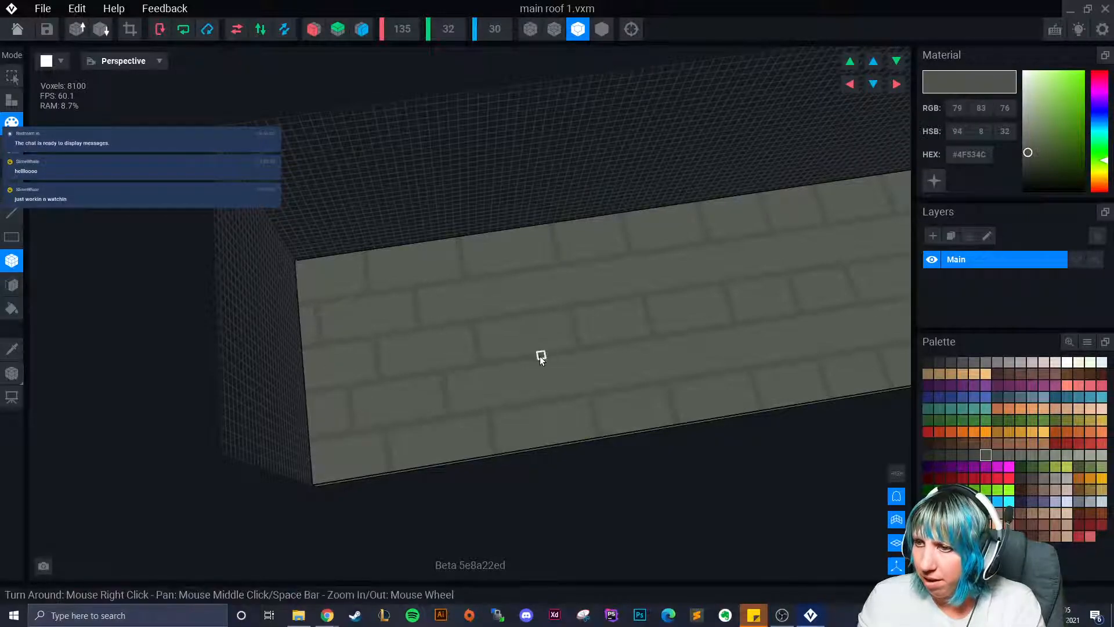
pyautogui.moveTo(530, 363); pyautogui.dragTo(526, 385)
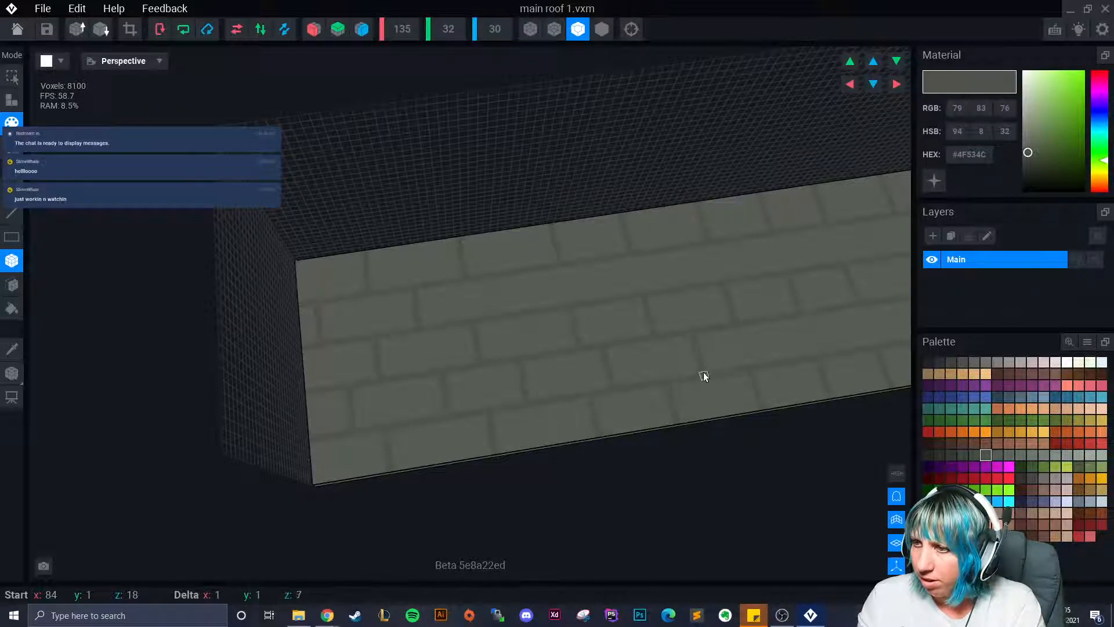
pyautogui.scroll(2, 583, 369)
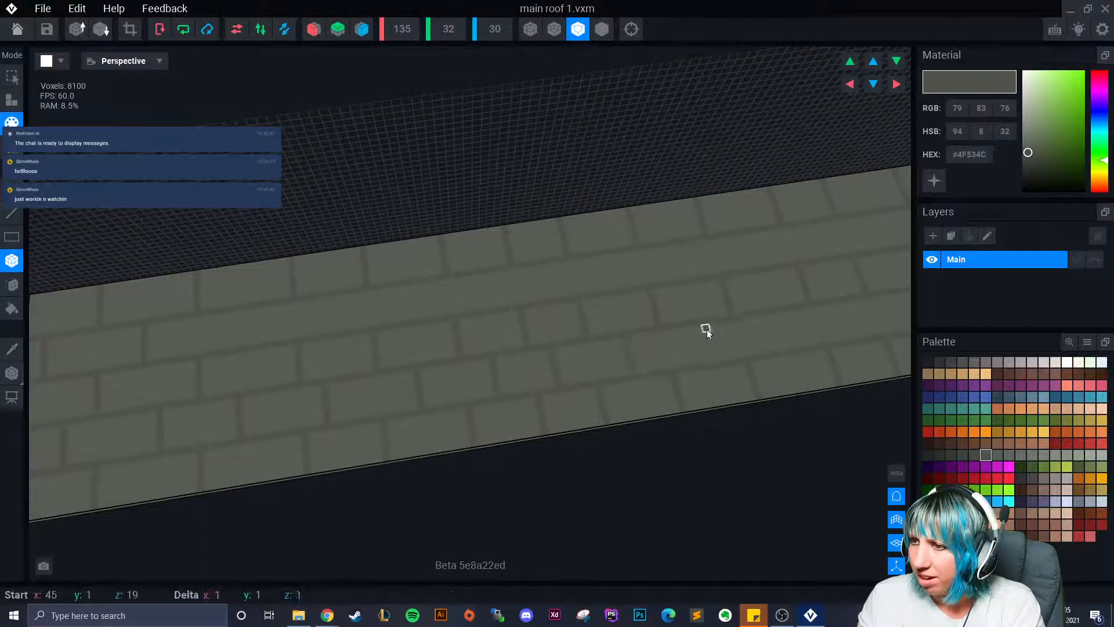
pyautogui.moveTo(786, 348); pyautogui.dragTo(719, 353, button='right')
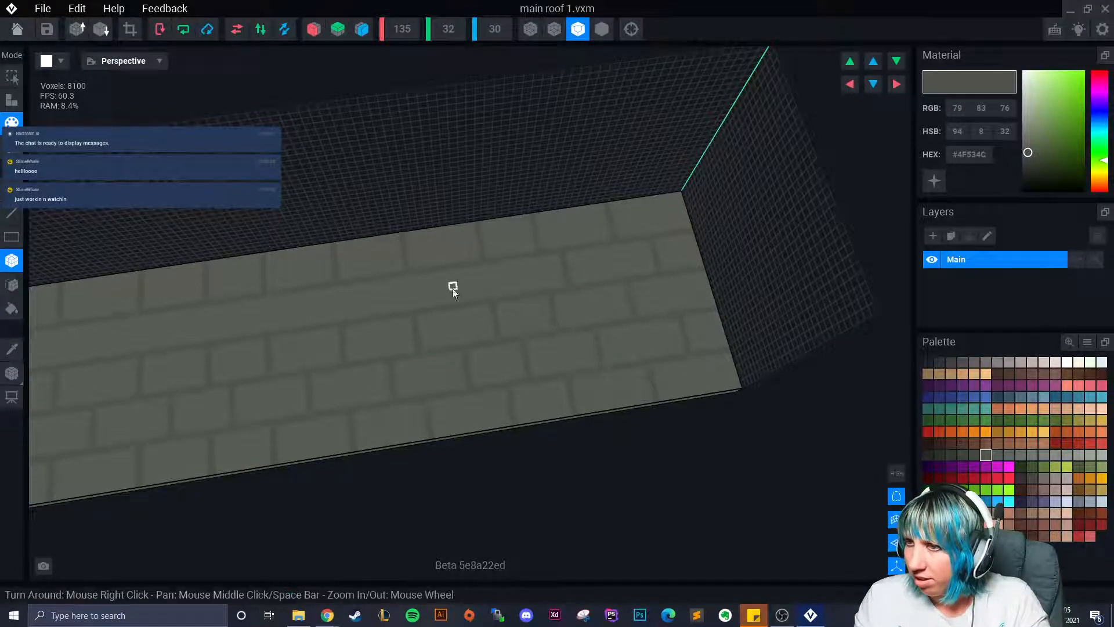
# Step: Fill the rest of the second row with dark joints staggered against the adjacent rows
pyautogui.moveTo(461, 267); pyautogui.dragTo(468, 302)
pyautogui.moveTo(444, 293); pyautogui.dragTo(505, 295, button='middle')
pyautogui.moveTo(493, 282); pyautogui.dragTo(497, 315)
pyautogui.moveTo(409, 295); pyautogui.dragTo(413, 321)
pyautogui.moveTo(413, 325); pyautogui.dragTo(672, 313, button='middle')
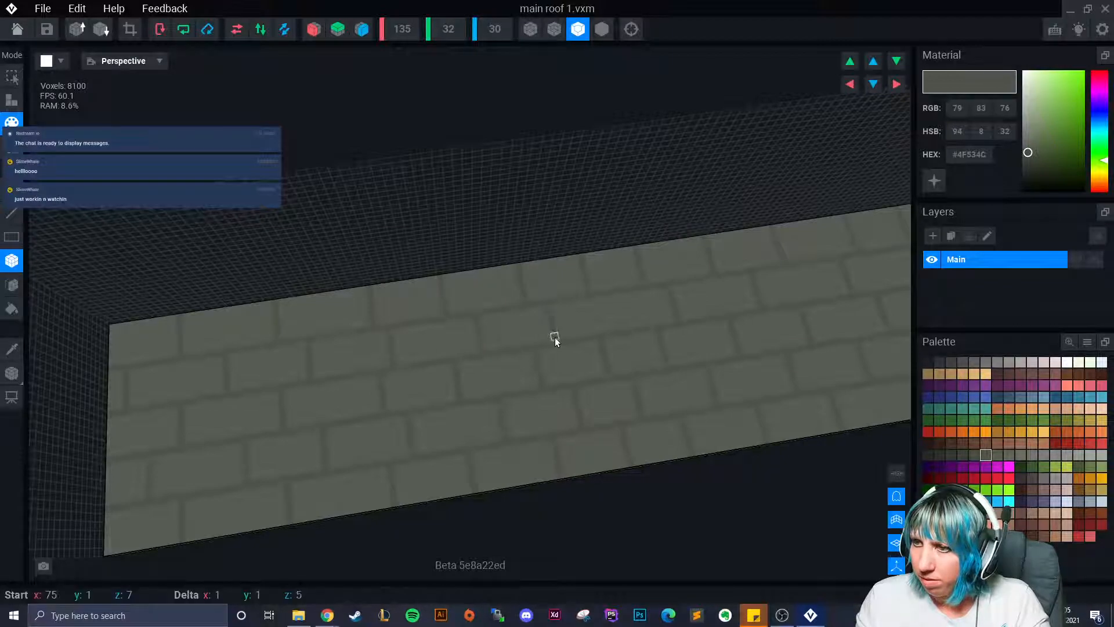
pyautogui.moveTo(619, 326); pyautogui.dragTo(654, 331, button='middle')
# Step: Examine the staggered brick pattern on the whole slab and up close
pyautogui.moveTo(348, 405); pyautogui.dragTo(419, 410, button='middle')
pyautogui.scroll(-2, 419, 410)
pyautogui.scroll(4, 406, 417)
pyautogui.scroll(-4, 397, 422)
pyautogui.scroll(-3, 480, 464)
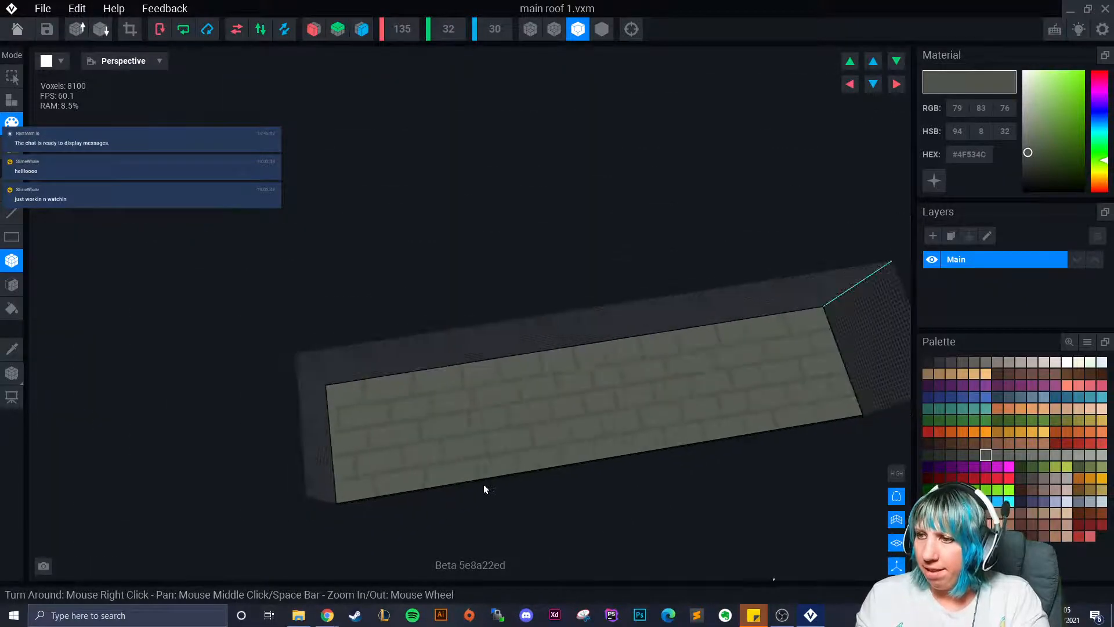
pyautogui.scroll(5, 368, 472)
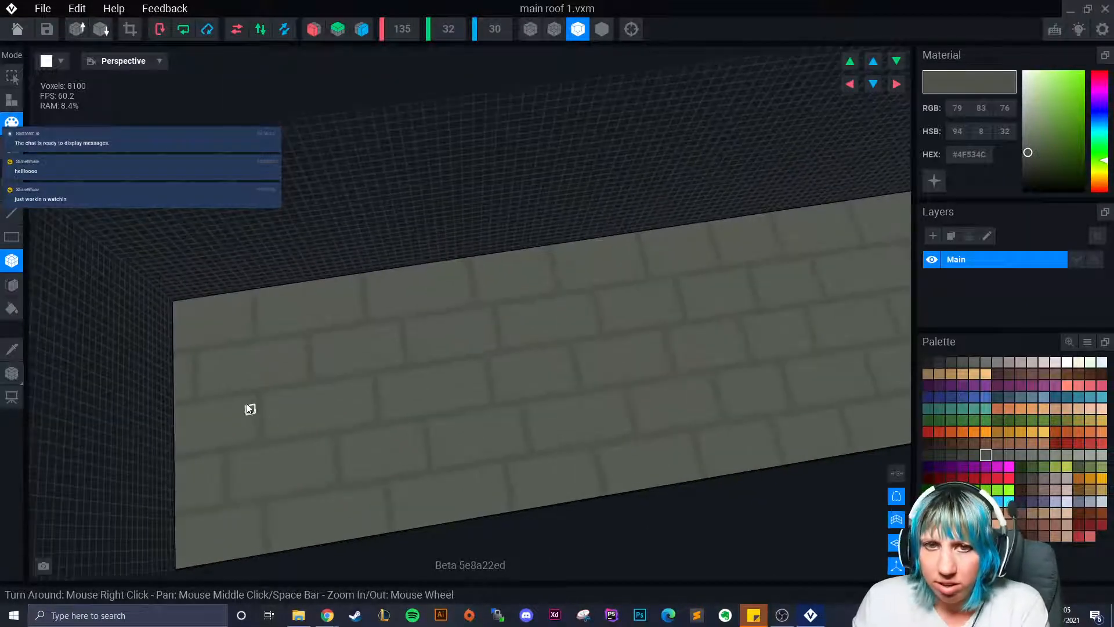
pyautogui.scroll(1, 384, 400)
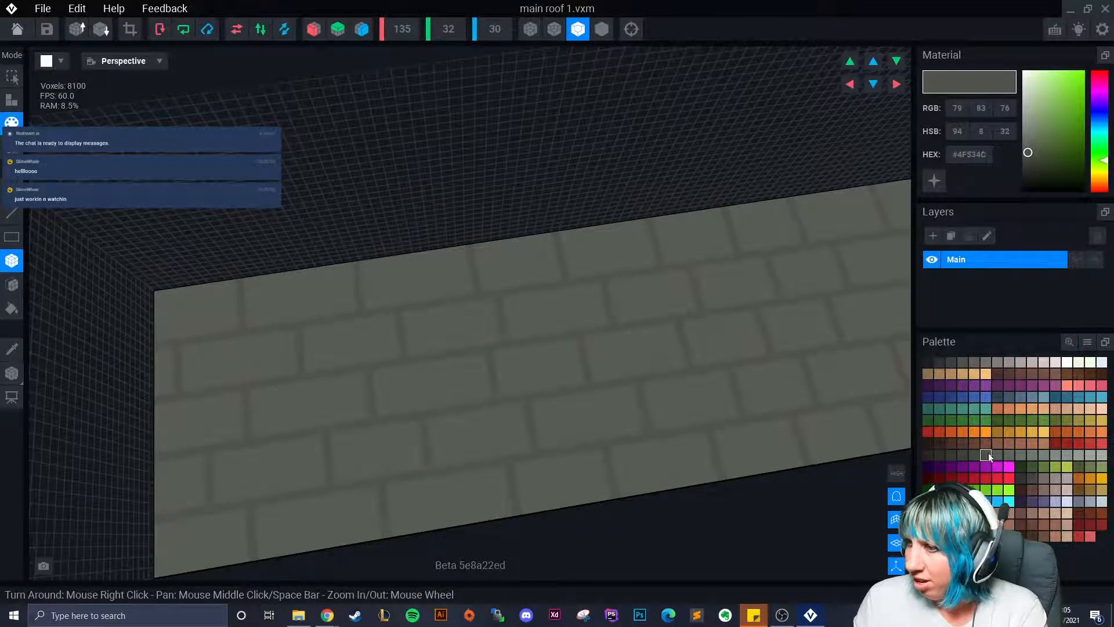
# Step: Try recolouring all the joint lines at once in the darker grey #464A44
pyautogui.click(12, 348)
pyautogui.click(242, 333)
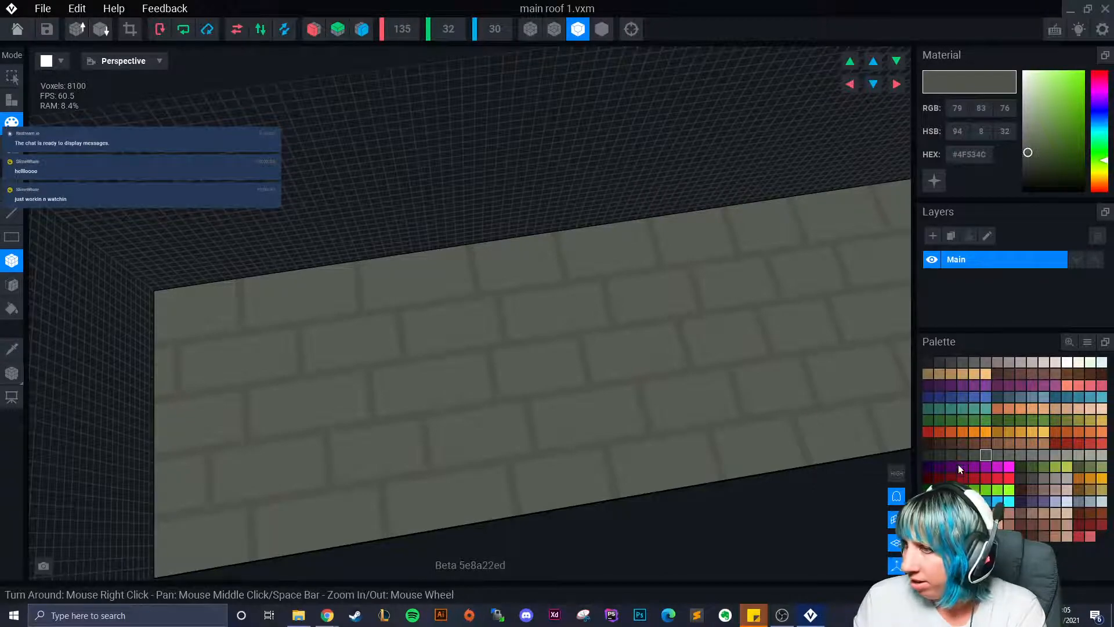
pyautogui.click(12, 285)
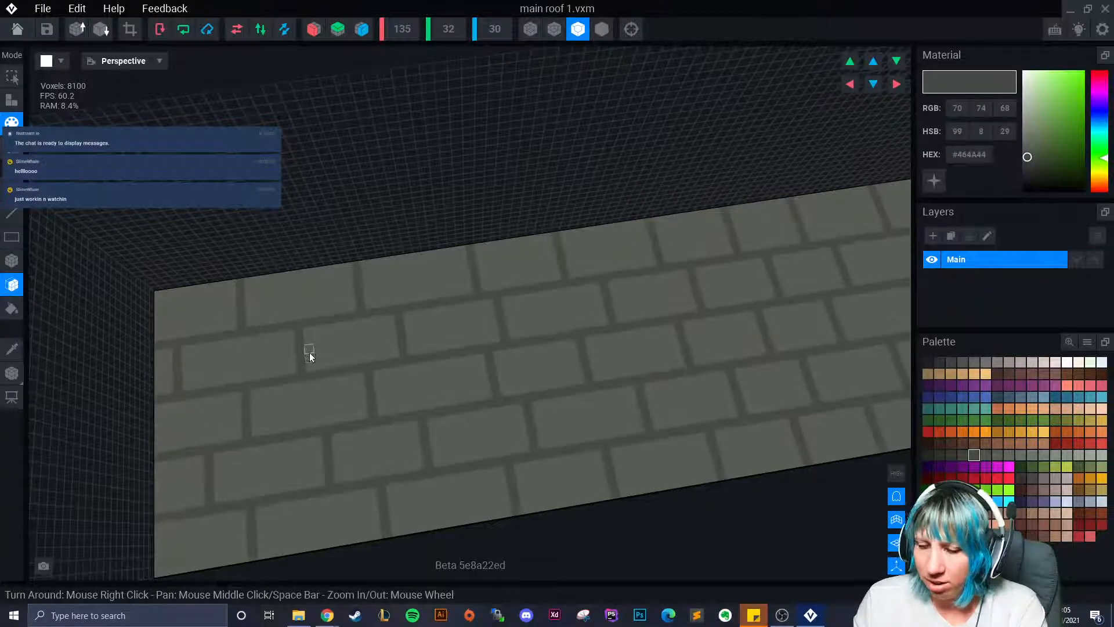
# Step: Repaint only the first lengthwise line from the back edge in darker grey #464A44 along the slab's full length
pyautogui.click(12, 260)
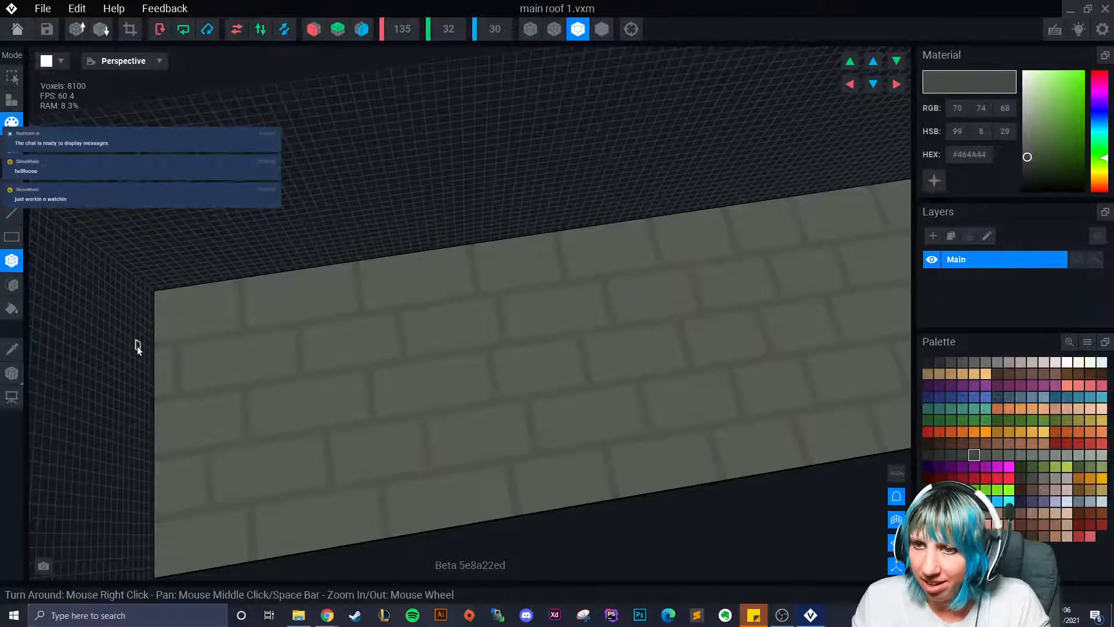
pyautogui.moveTo(155, 343)
pyautogui.mouseDown()
pyautogui.moveTo(380, 319)
pyautogui.moveTo(649, 270)
pyautogui.mouseUp()
pyautogui.moveTo(662, 268); pyautogui.dragTo(308, 326, button='middle')
pyautogui.moveTo(275, 329); pyautogui.dragTo(669, 268)
pyautogui.moveTo(669, 268); pyautogui.dragTo(615, 273, button='right')
pyautogui.moveTo(504, 296); pyautogui.dragTo(440, 306, button='middle')
pyautogui.moveTo(440, 309); pyautogui.dragTo(716, 269)
pyautogui.moveTo(716, 270)
pyautogui.mouseDown(button='middle')
pyautogui.moveTo(479, 371)
pyautogui.moveTo(308, 390)
pyautogui.mouseUp(button='middle')
pyautogui.moveTo(333, 395); pyautogui.dragTo(644, 350)
pyautogui.moveTo(645, 377)
pyautogui.mouseDown(button='middle')
pyautogui.moveTo(568, 391)
pyautogui.moveTo(411, 463)
pyautogui.mouseUp(button='middle')
# Step: Repaint the second and third lengthwise lines in the darker grey #464A44
pyautogui.scroll(-4, 546, 403)
pyautogui.moveTo(218, 414); pyautogui.dragTo(793, 315)
pyautogui.moveTo(349, 499)
pyautogui.mouseDown(button='middle')
pyautogui.moveTo(548, 450)
pyautogui.moveTo(458, 459)
pyautogui.moveTo(415, 418)
pyautogui.mouseUp(button='middle')
pyautogui.scroll(2, 407, 412)
pyautogui.moveTo(120, 379); pyautogui.dragTo(715, 280)
pyautogui.moveTo(715, 280); pyautogui.dragTo(380, 355, button='middle')
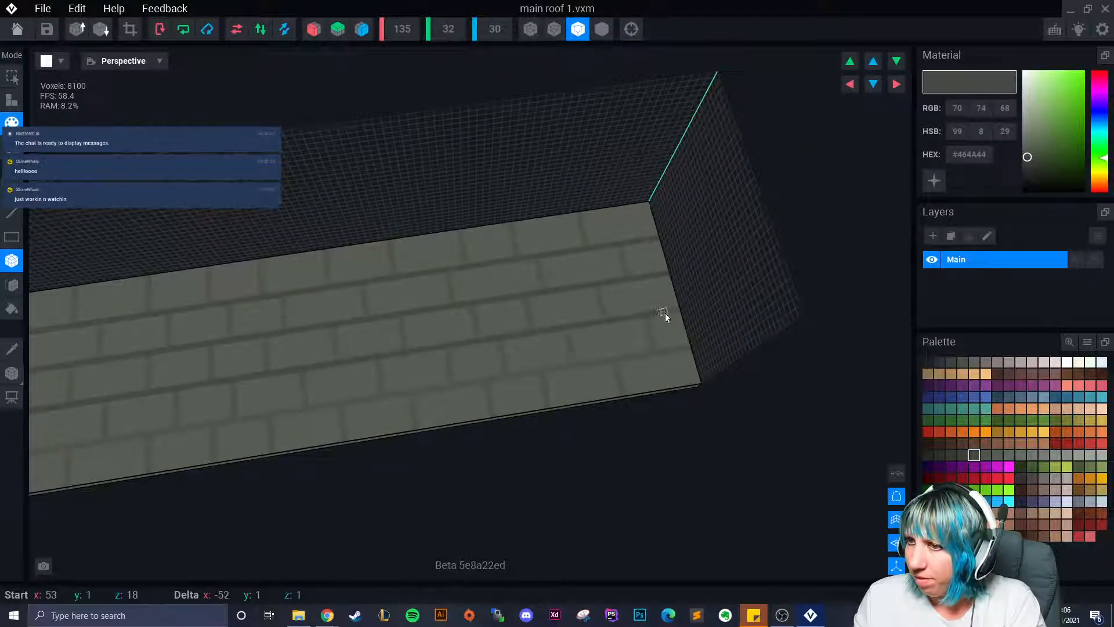
# Step: Repaint the fourth lengthwise line, nearest the front edge, in the same darker grey over its full length
pyautogui.moveTo(676, 311); pyautogui.dragTo(187, 422, button='right')
pyautogui.moveTo(171, 420); pyautogui.dragTo(806, 316)
pyautogui.moveTo(806, 316); pyautogui.dragTo(510, 374, button='middle')
pyautogui.moveTo(484, 371); pyautogui.dragTo(604, 353)
pyautogui.moveTo(203, 435); pyautogui.dragTo(501, 378, button='middle')
pyautogui.scroll(2, 501, 378)
pyautogui.moveTo(284, 476); pyautogui.dragTo(508, 375, button='middle')
pyautogui.moveTo(508, 375)
pyautogui.mouseDown(button='right')
pyautogui.moveTo(453, 456)
pyautogui.moveTo(471, 367)
pyautogui.mouseUp(button='right')
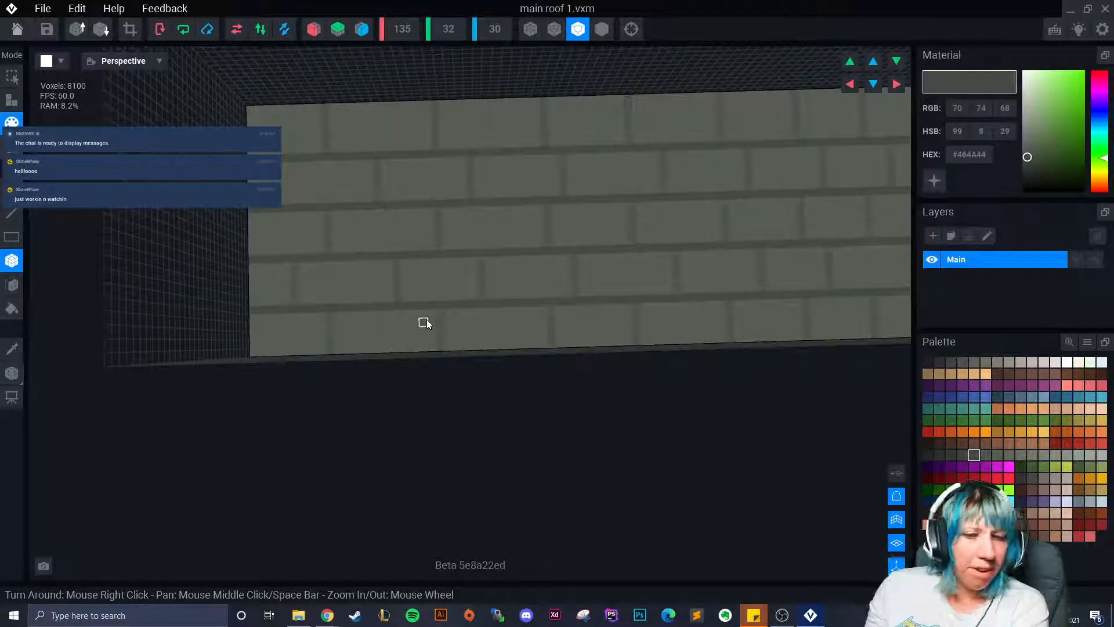
# Step: Pick the base grey #575C55 and paint over selected joints in the first, third and fifth rows to form longer bricks
pyautogui.moveTo(456, 311); pyautogui.dragTo(377, 390, button='middle')
pyautogui.scroll(2, 375, 386)
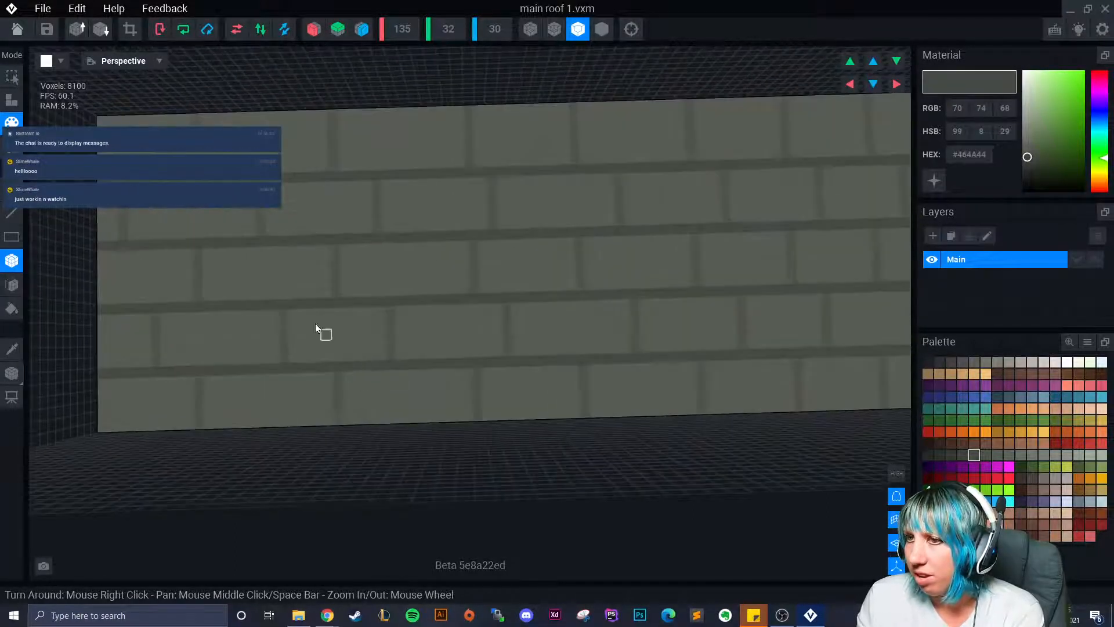
pyautogui.moveTo(261, 294); pyautogui.dragTo(252, 361, button='middle')
pyautogui.click(13, 347)
pyautogui.click(222, 271)
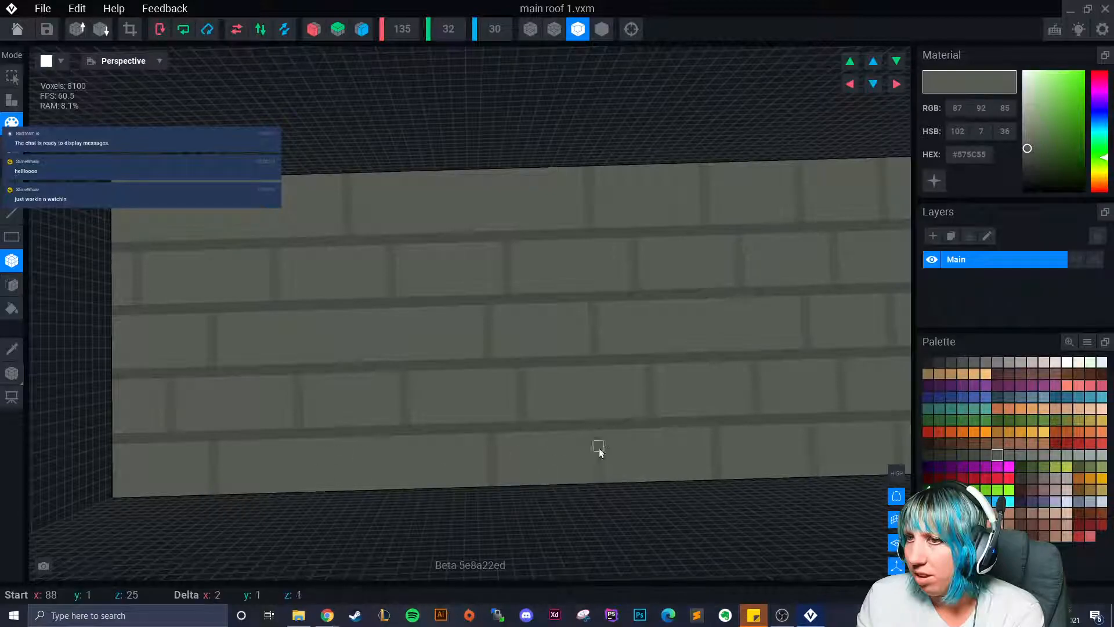
pyautogui.moveTo(597, 477); pyautogui.dragTo(664, 435, button='right')
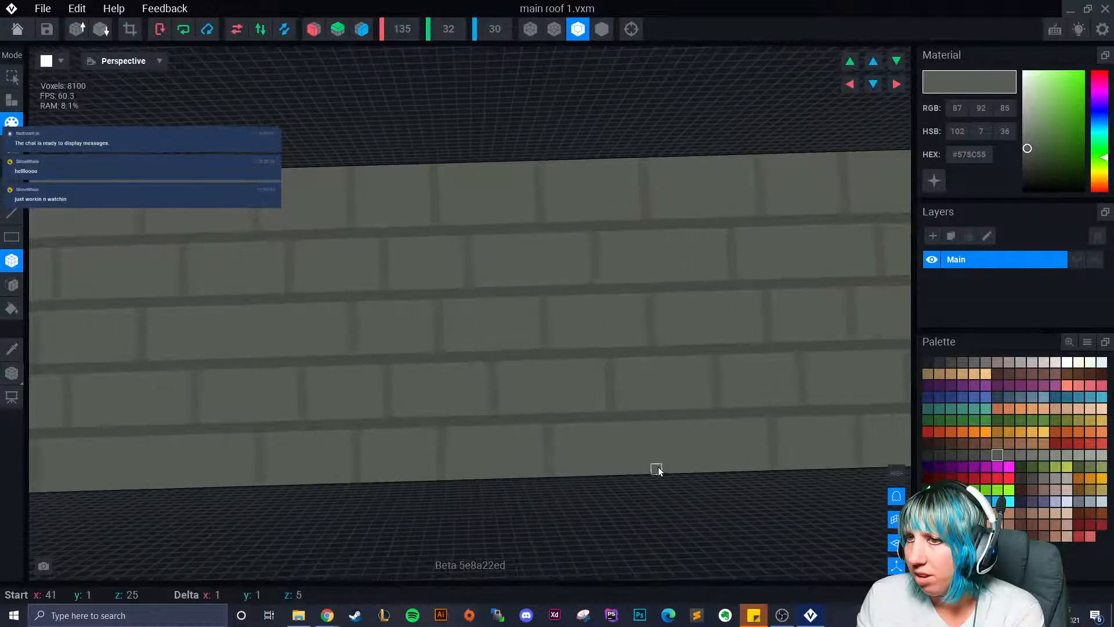
# Step: Paint over one more joint each in the first and fifth rows toward the slab's right end
pyautogui.click(759, 169)
pyautogui.moveTo(762, 172); pyautogui.dragTo(762, 211)
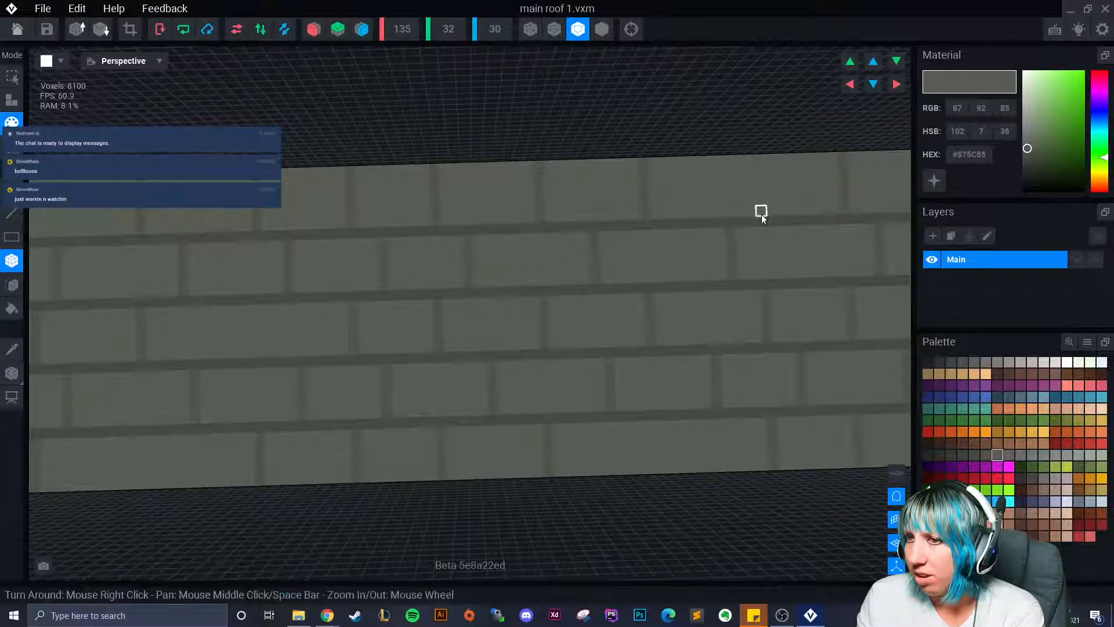
pyautogui.moveTo(762, 211); pyautogui.dragTo(705, 316, button='right')
pyautogui.moveTo(649, 391)
pyautogui.mouseDown()
pyautogui.moveTo(651, 427)
pyautogui.moveTo(652, 388)
pyautogui.mouseUp()
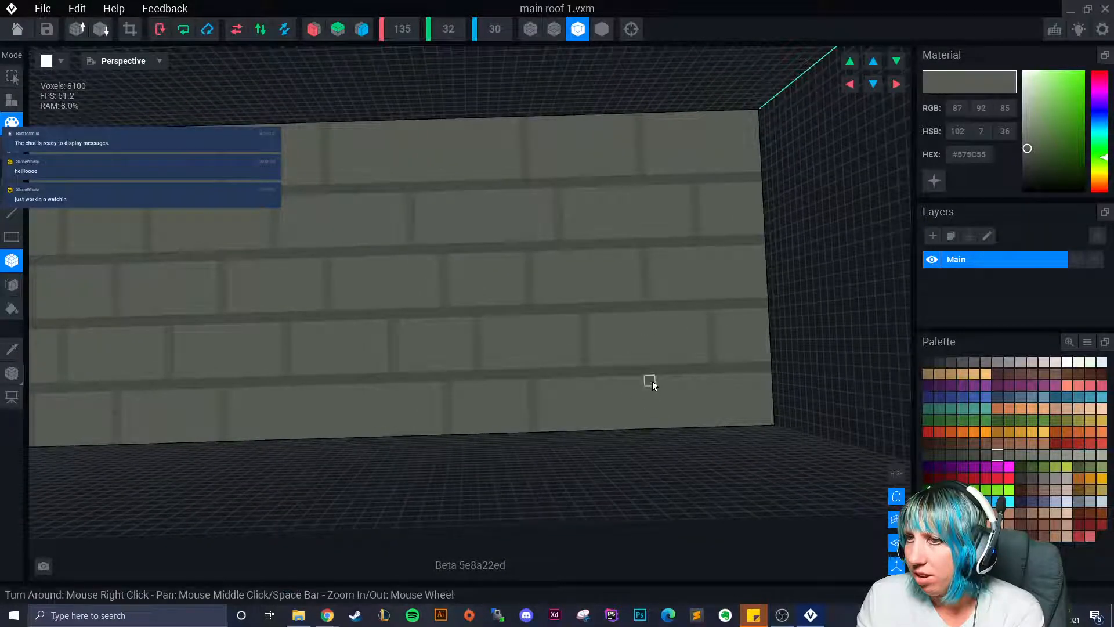
# Step: Paint over two joints in the third row, pick the joint grey #4F534C and repaint both joints at shifted positions
pyautogui.moveTo(649, 273); pyautogui.dragTo(644, 296)
pyautogui.moveTo(434, 261); pyautogui.dragTo(430, 308)
pyautogui.click(11, 348)
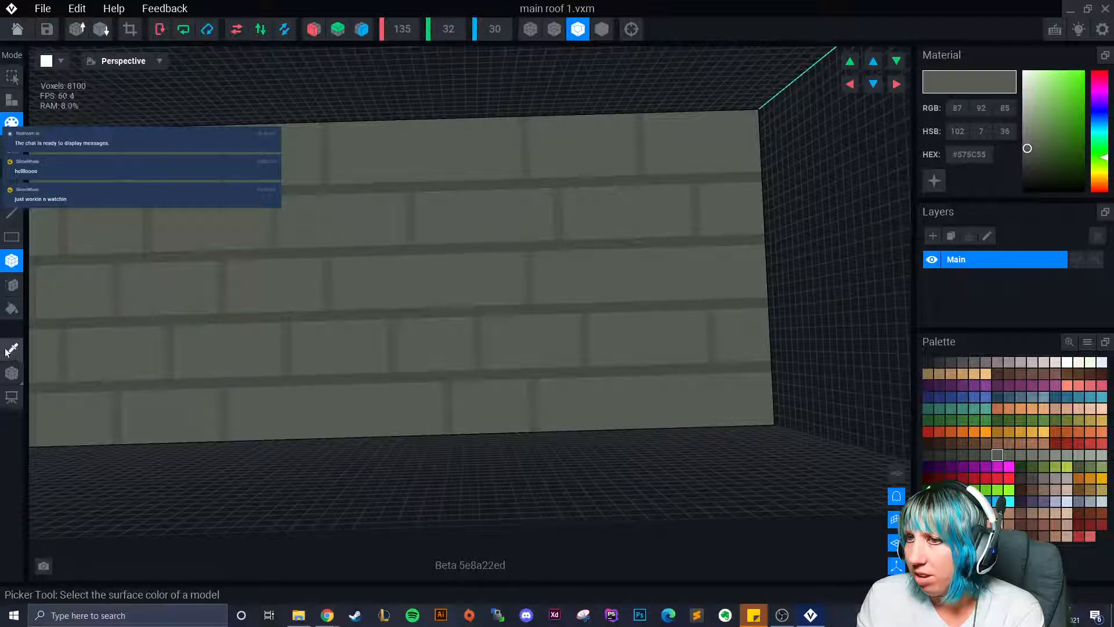
pyautogui.click(224, 290)
pyautogui.moveTo(433, 258); pyautogui.dragTo(433, 301)
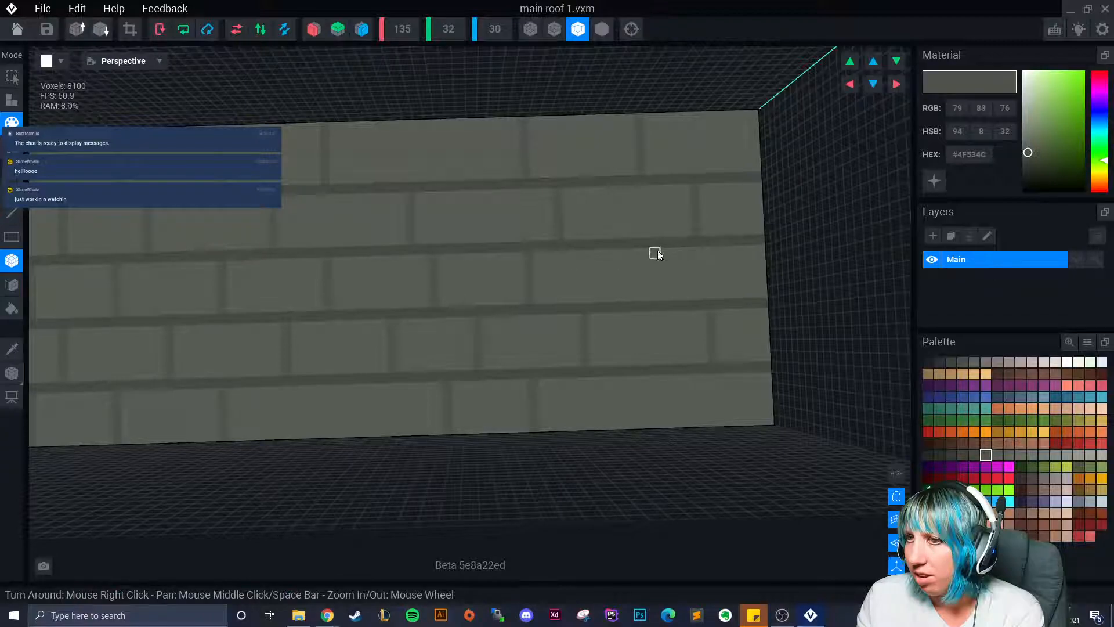
pyautogui.moveTo(658, 253)
pyautogui.mouseDown()
pyautogui.moveTo(667, 286)
pyautogui.moveTo(657, 298)
pyautogui.mouseUp()
# Step: Add #4F534C joints in the fifth row near the slab's right end and split one long brick each in the first and fifth rows
pyautogui.moveTo(735, 380); pyautogui.dragTo(720, 424)
pyautogui.moveTo(631, 385); pyautogui.dragTo(631, 427)
pyautogui.moveTo(637, 381); pyautogui.dragTo(647, 433)
pyautogui.moveTo(640, 369); pyautogui.dragTo(581, 219, button='right')
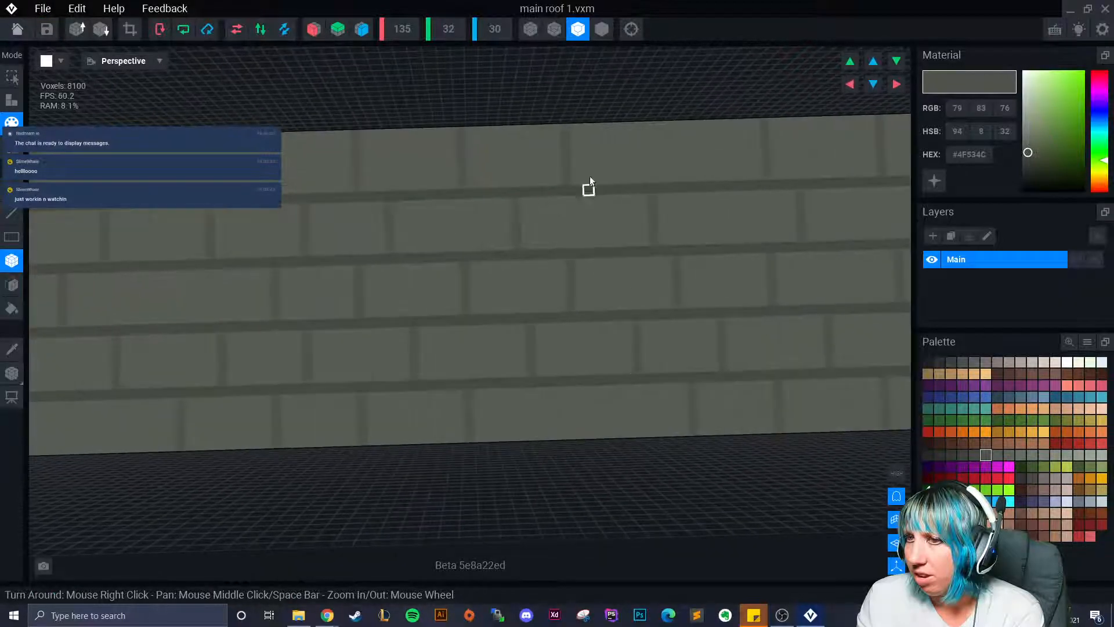
pyautogui.moveTo(674, 126)
pyautogui.mouseDown()
pyautogui.moveTo(672, 179)
pyautogui.moveTo(591, 435)
pyautogui.mouseUp()
# Step: Divide the remaining long bricks along the fifth row with further #4F534C joints toward the slab's left end
pyautogui.moveTo(600, 351); pyautogui.dragTo(529, 362, button='right')
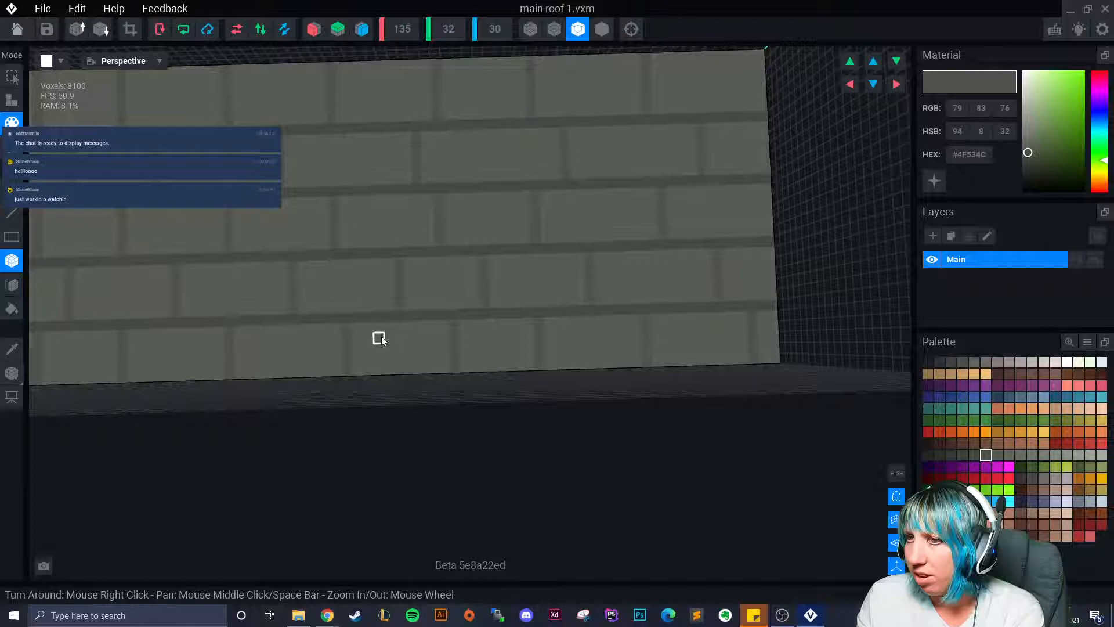
pyautogui.moveTo(375, 325); pyautogui.dragTo(378, 366)
pyautogui.moveTo(348, 390); pyautogui.dragTo(313, 363, button='right')
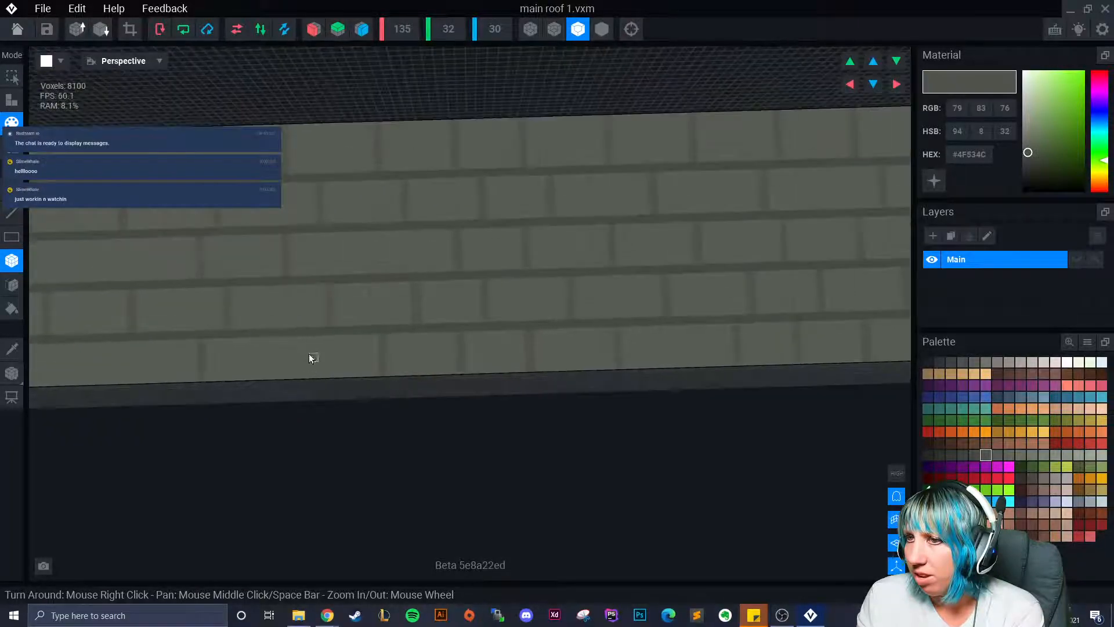
pyautogui.moveTo(312, 342); pyautogui.dragTo(311, 373)
pyautogui.moveTo(312, 374); pyautogui.dragTo(369, 372, button='right')
pyautogui.moveTo(278, 355); pyautogui.dragTo(280, 389)
# Step: Split the long bricks in the third row near the slab's left end with additional #4F534C joints
pyautogui.moveTo(172, 153); pyautogui.dragTo(371, 178)
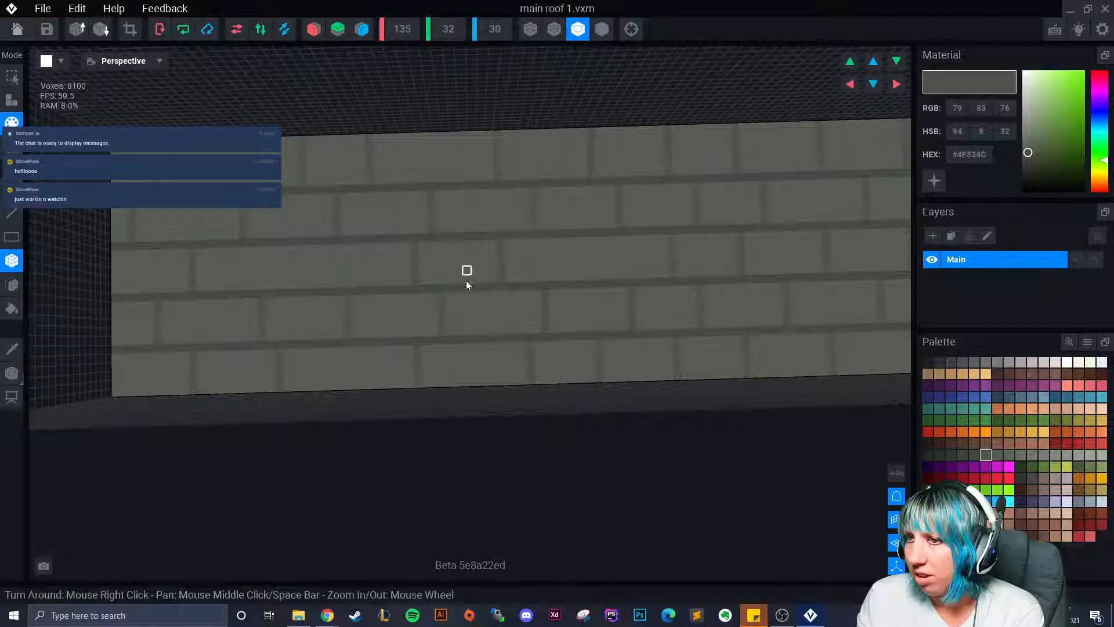
pyautogui.scroll(-2, 462, 265)
pyautogui.moveTo(296, 218); pyautogui.dragTo(521, 343, button='right')
pyautogui.moveTo(366, 319); pyautogui.dragTo(353, 340)
pyautogui.scroll(2, 432, 370)
pyautogui.scroll(2, 361, 321)
pyautogui.moveTo(283, 230); pyautogui.dragTo(285, 265)
pyautogui.moveTo(599, 230); pyautogui.dragTo(602, 260)
# Step: Examine the brick pattern over the whole slab and sample the lengthwise line grey #464A44
pyautogui.scroll(-6, 417, 365)
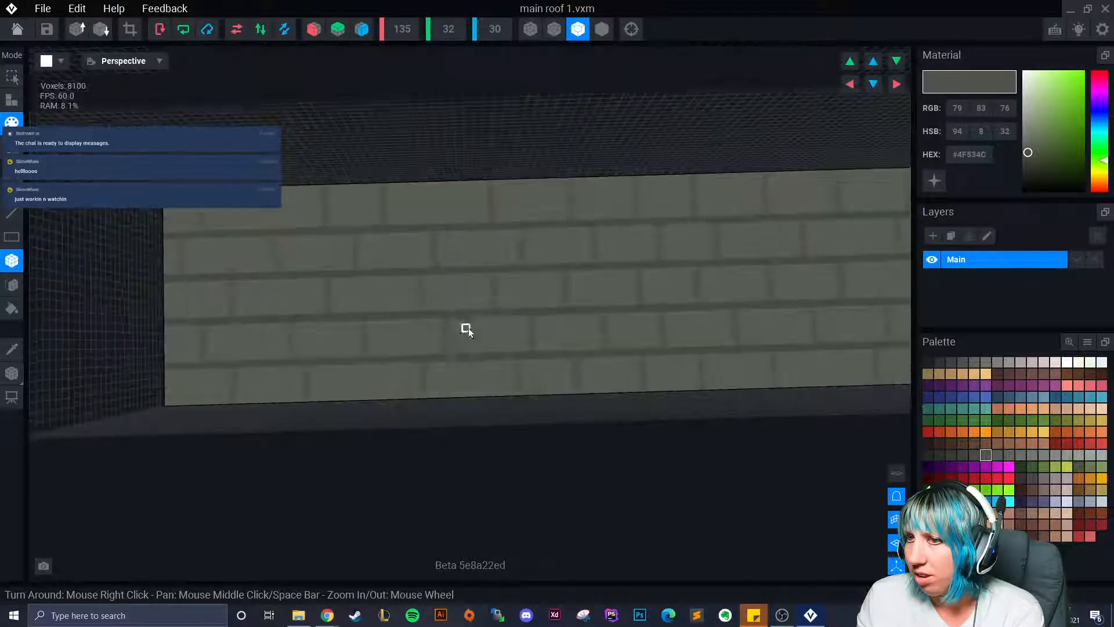
pyautogui.moveTo(326, 451); pyautogui.dragTo(403, 458, button='right')
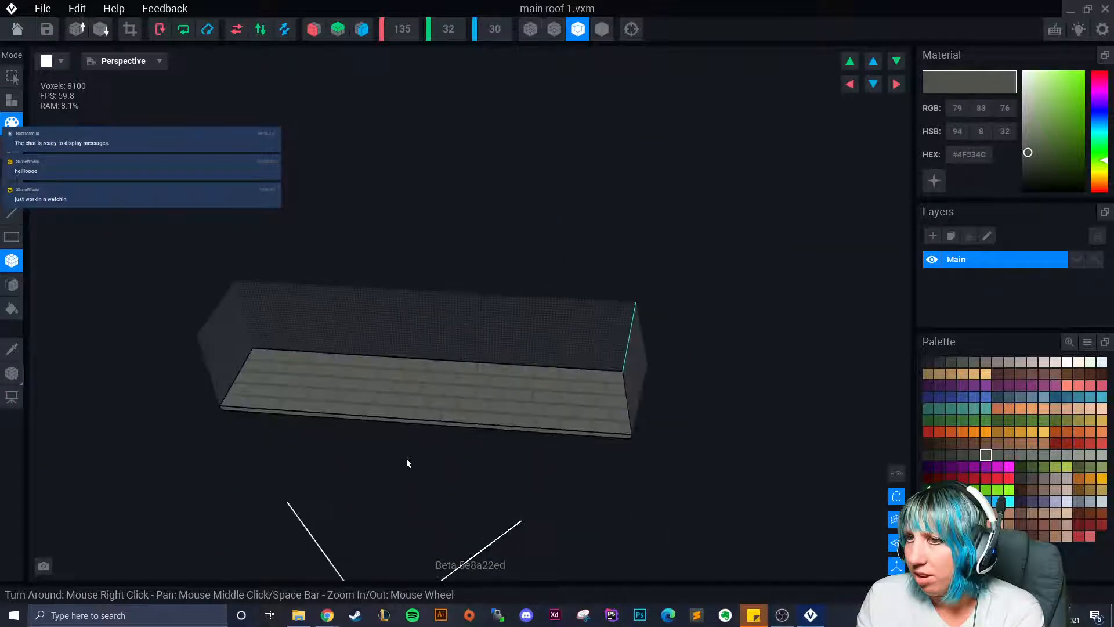
pyautogui.scroll(4, 396, 468)
pyautogui.moveTo(357, 405); pyautogui.dragTo(431, 431, button='right')
pyautogui.scroll(3, 431, 430)
pyautogui.scroll(-3, 431, 430)
pyautogui.moveTo(357, 475); pyautogui.dragTo(346, 468, button='right')
pyautogui.click(11, 348)
pyautogui.click(316, 339)
pyautogui.scroll(-2, 657, 455)
pyautogui.moveTo(657, 455); pyautogui.dragTo(657, 455, button='middle')
pyautogui.scroll(-2, 657, 455)
pyautogui.scroll(-3, 589, 458)
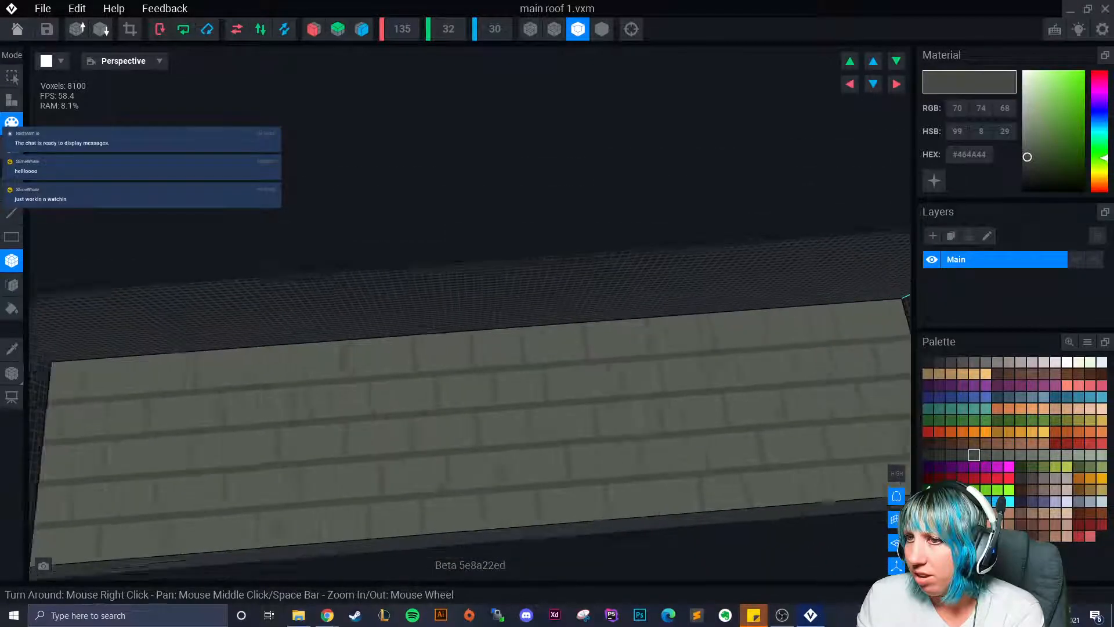
pyautogui.moveTo(333, 478); pyautogui.dragTo(398, 419, button='middle')
pyautogui.scroll(2, 397, 419)
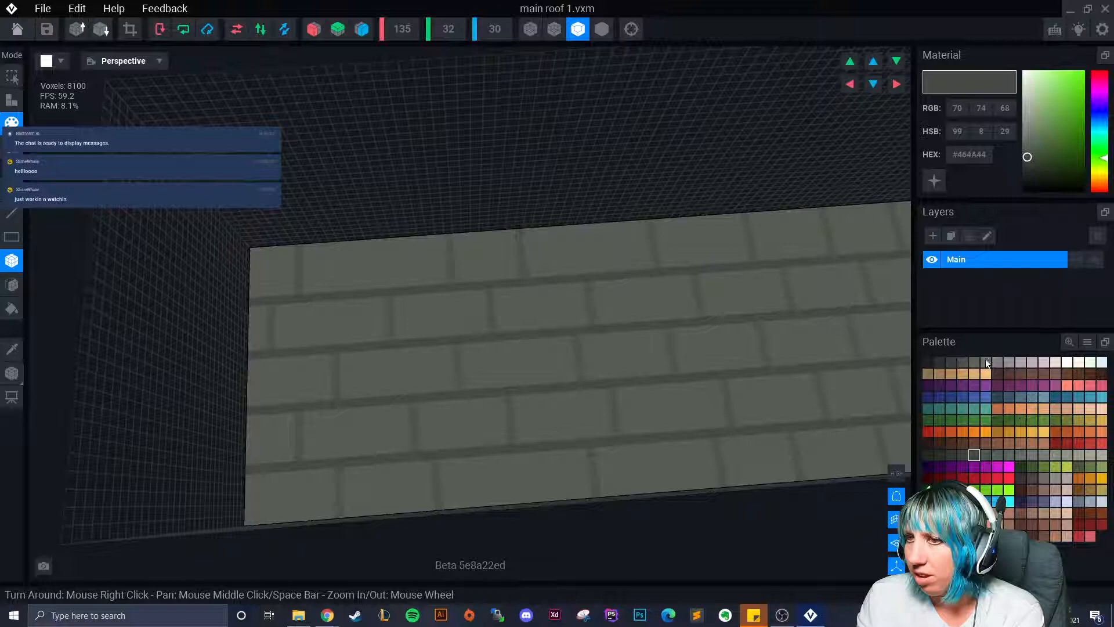
pyautogui.scroll(-2, 545, 468)
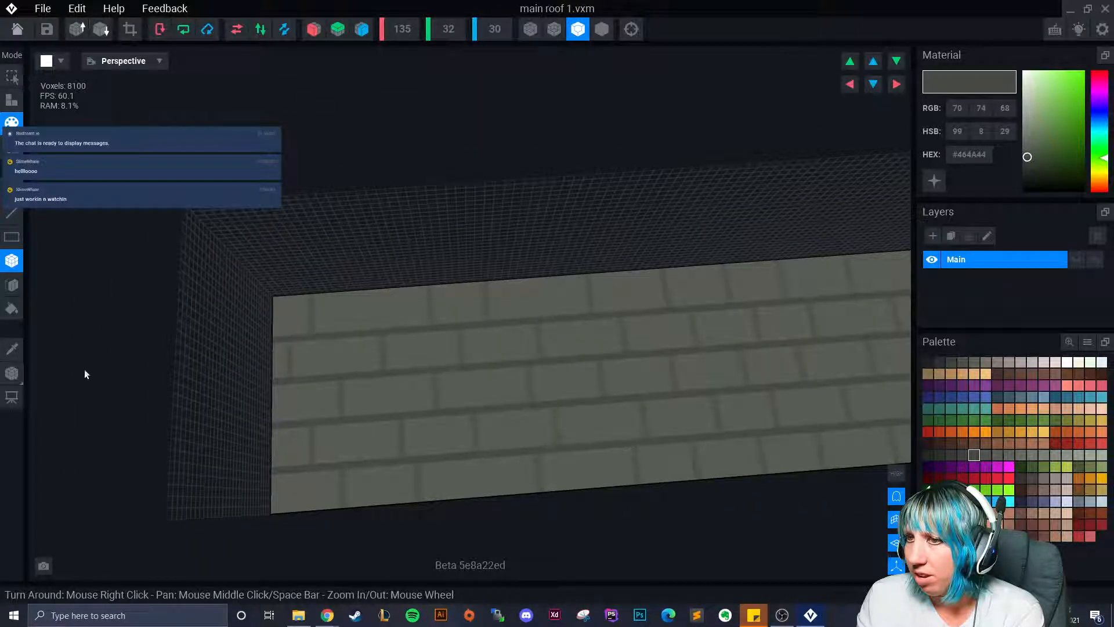
# Step: Switch to face painting, try a reddish brown and #464A44 on the first two bricks of the first row, and undo the grey
pyautogui.click(17, 356)
pyautogui.click(386, 403)
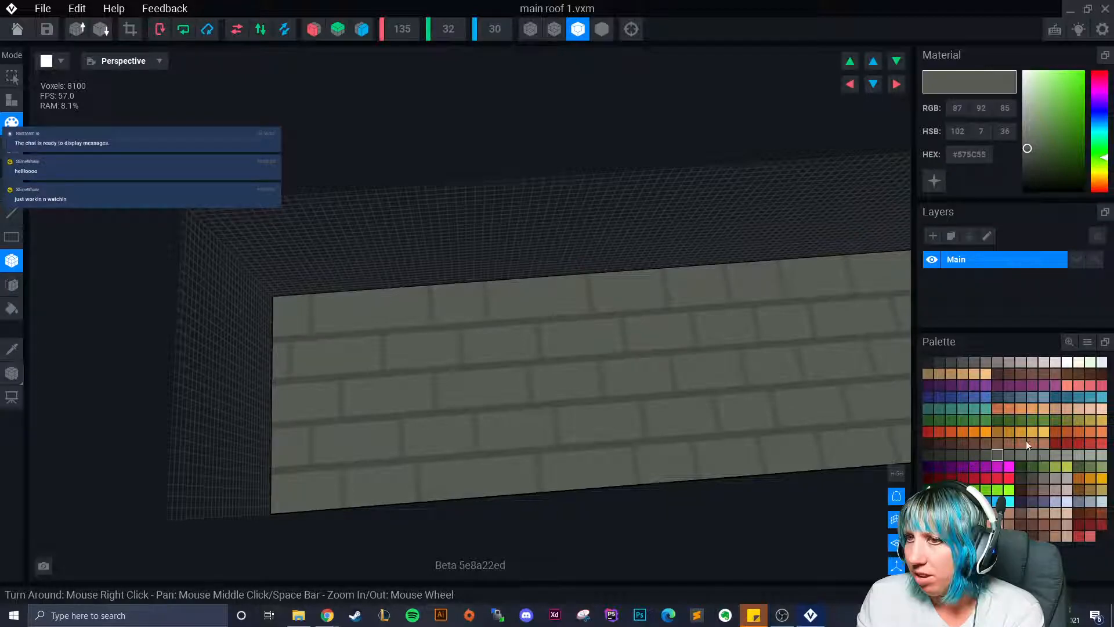
pyautogui.click(1021, 374)
pyautogui.click(1043, 373)
pyautogui.click(23, 290)
pyautogui.moveTo(283, 310)
pyautogui.mouseDown()
pyautogui.moveTo(368, 318)
pyautogui.moveTo(349, 333)
pyautogui.mouseUp()
pyautogui.click(973, 455)
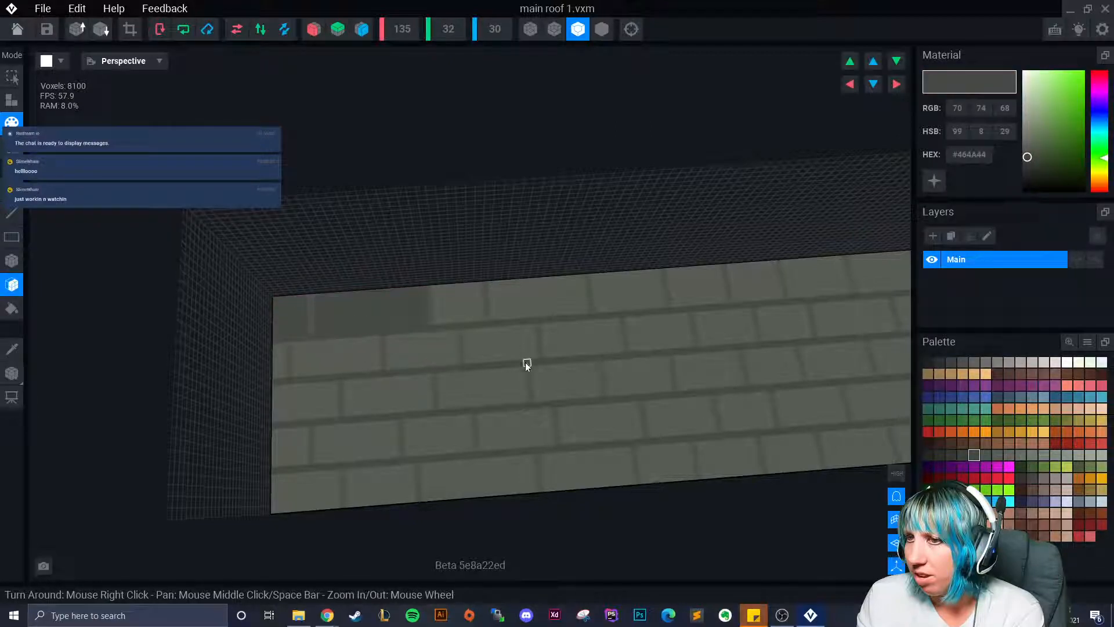
pyautogui.hotkey('ctrl', 'z')
pyautogui.hotkey('ctrl', 'z')
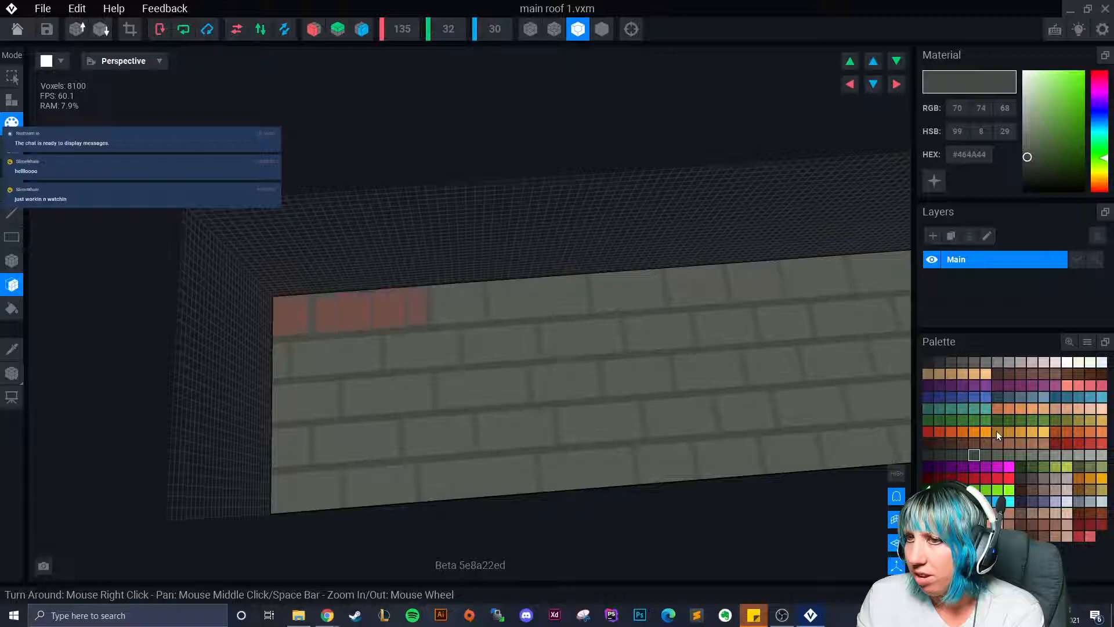
# Step: Try #918987 and then #826B63 on the first two bricks of the first row
pyautogui.click(1056, 478)
pyautogui.moveTo(398, 308); pyautogui.dragTo(273, 315)
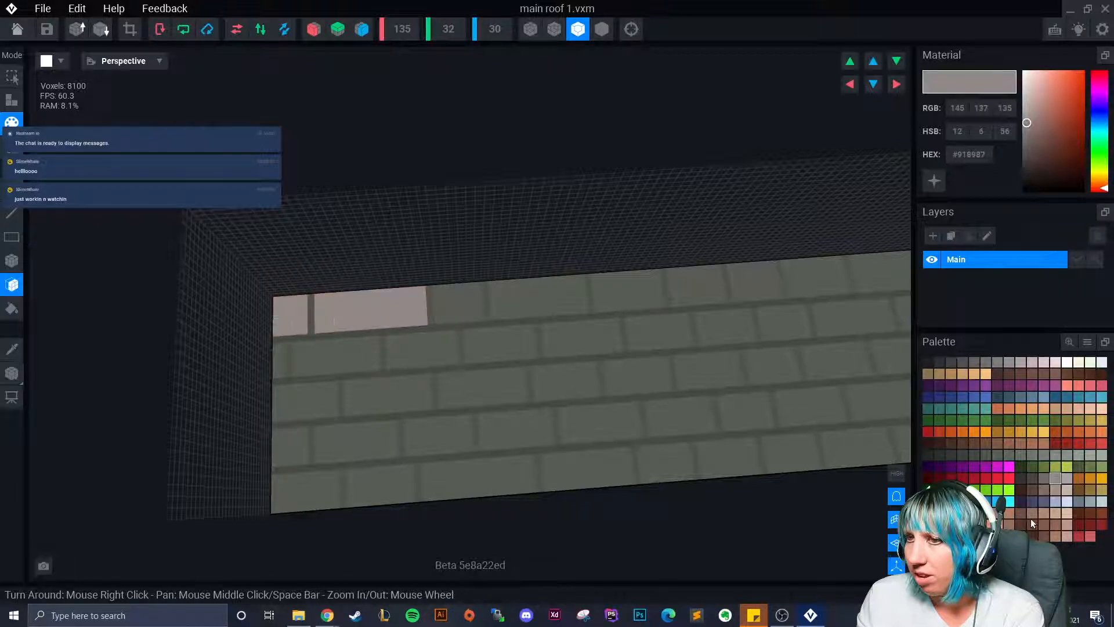
pyautogui.click(1042, 490)
pyautogui.click(367, 314)
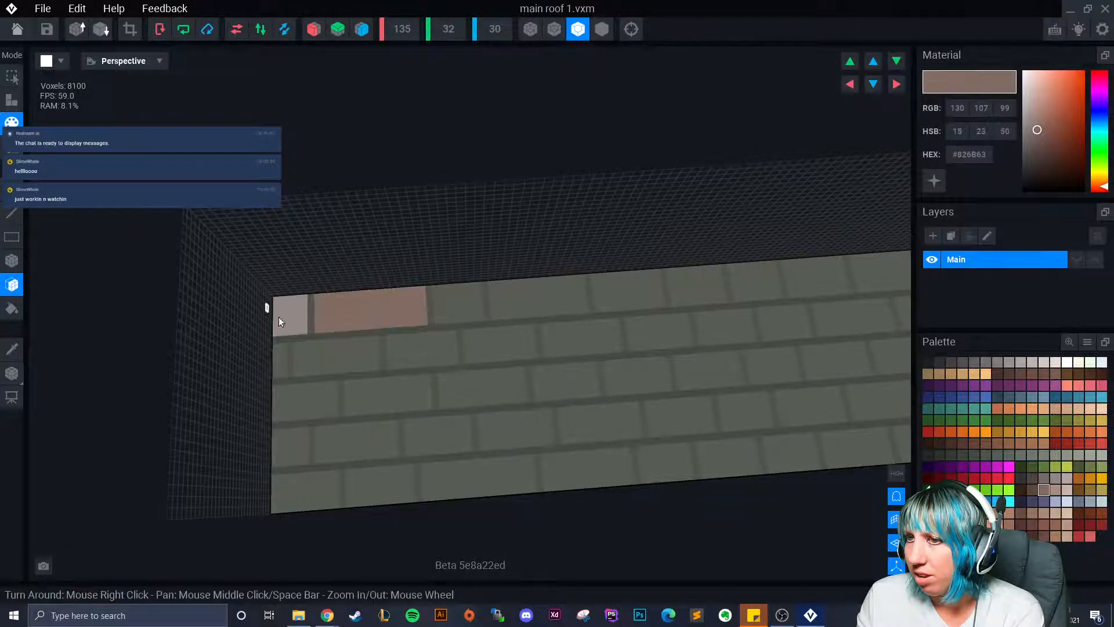
pyautogui.click(289, 314)
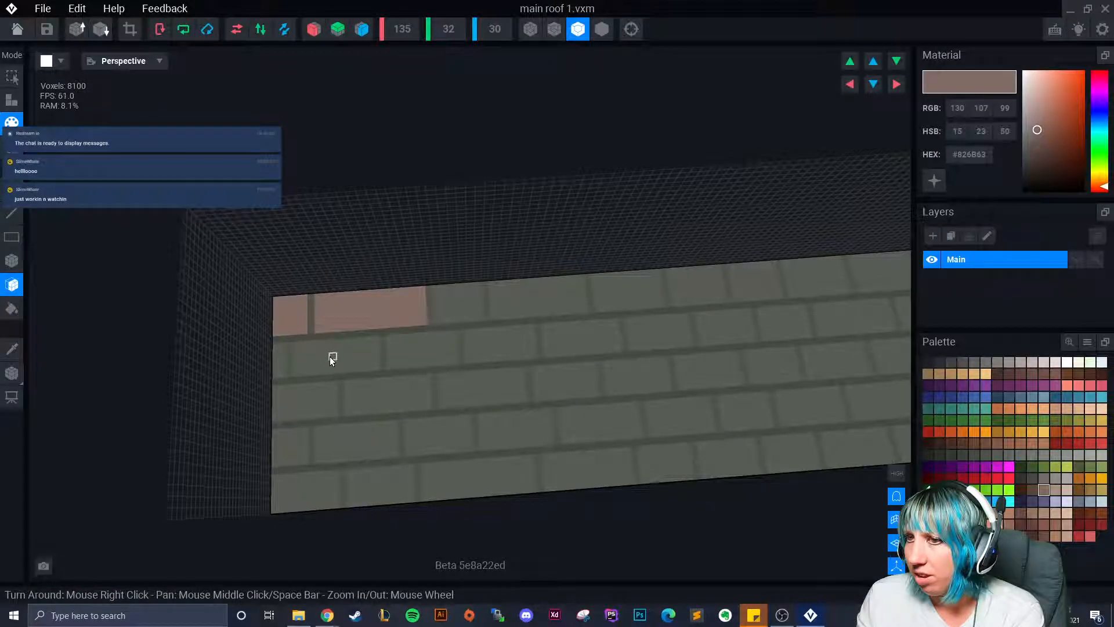
# Step: Extend the #826B63 test to two bricks in the second row and the next two bricks in the first row
pyautogui.click(332, 356)
pyautogui.click(423, 350)
pyautogui.click(462, 298)
pyautogui.click(525, 298)
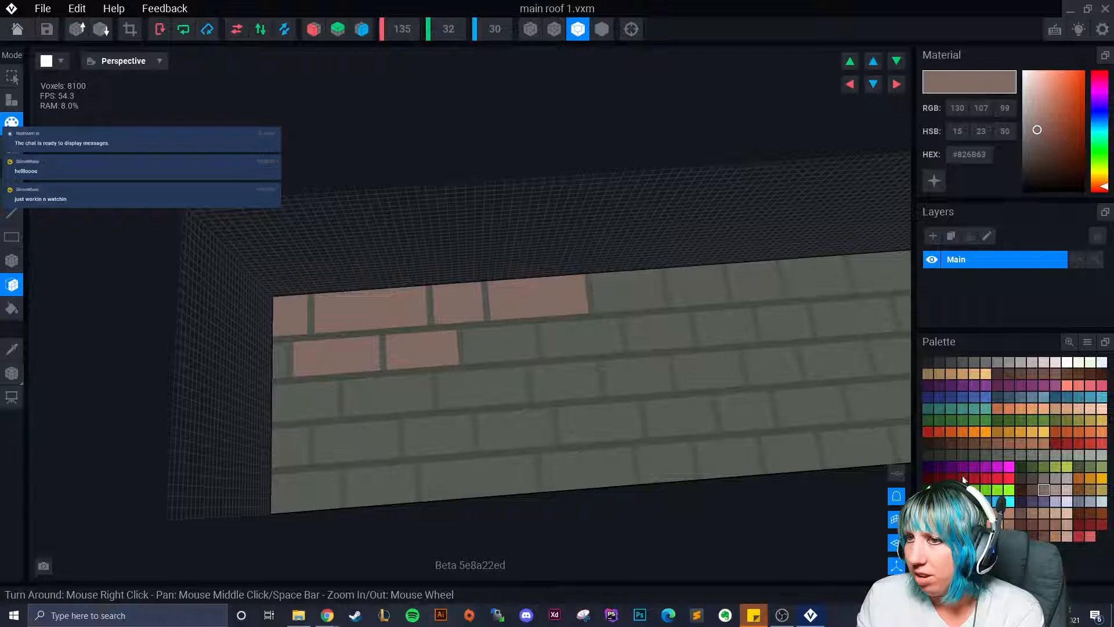
# Step: Repaint all the test bricks in the first and second rows in the darker brown #5E463E
pyautogui.click(1033, 490)
pyautogui.click(523, 298)
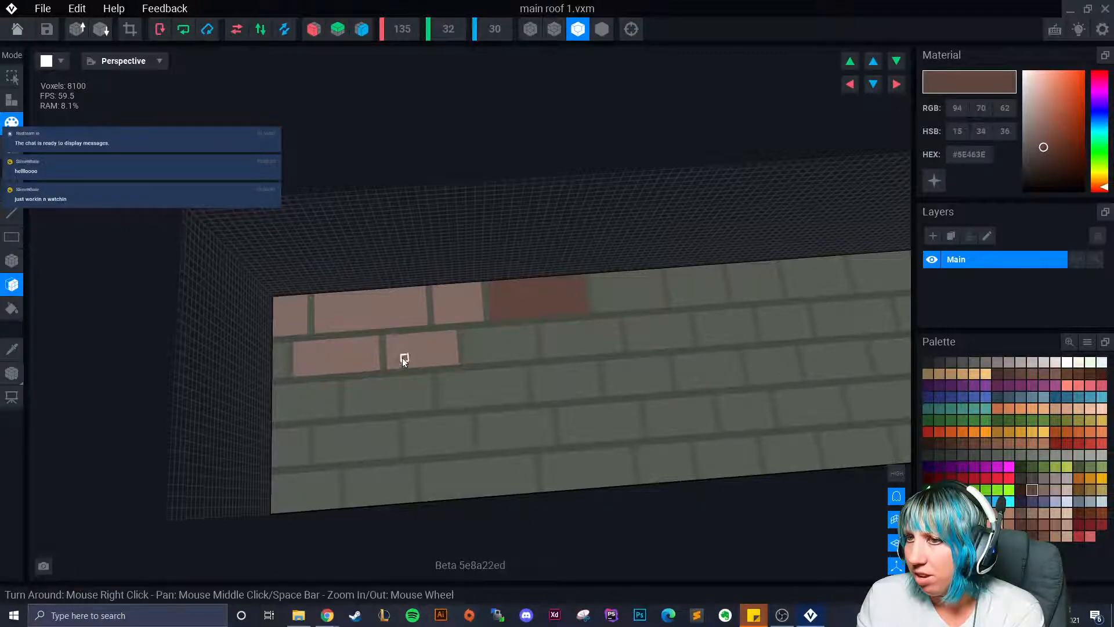
pyautogui.click(407, 355)
pyautogui.click(430, 308)
pyautogui.click(422, 309)
pyautogui.click(344, 356)
pyautogui.click(291, 317)
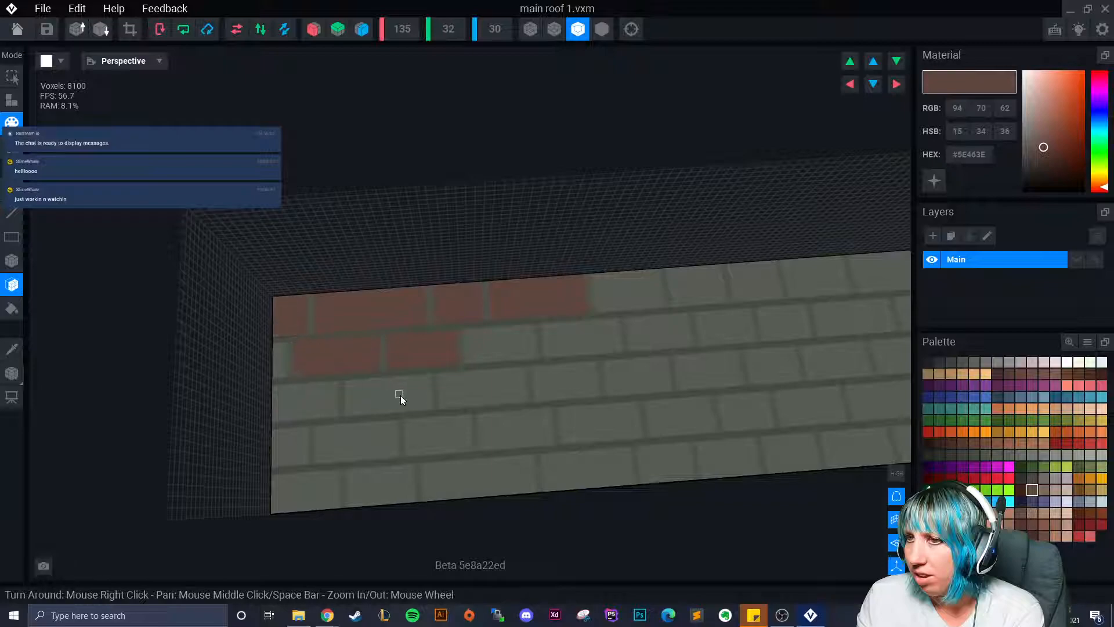
# Step: Try the greys #575C55, #4F534C and #464A44 one after another on the fourth brick of the first row
pyautogui.click(996, 455)
pyautogui.click(503, 305)
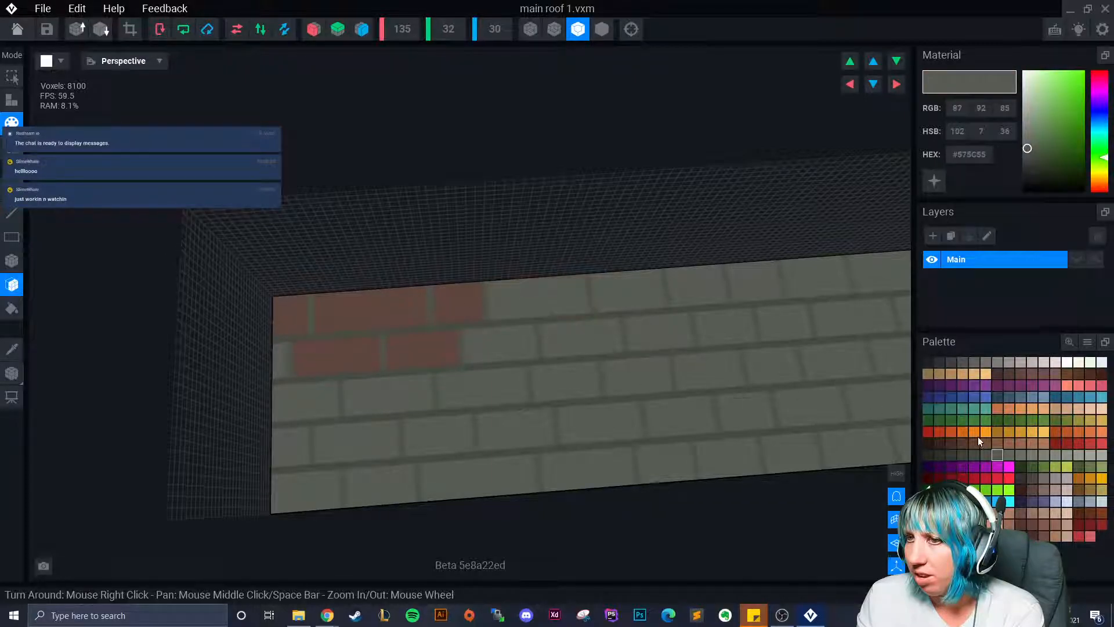
pyautogui.click(985, 455)
pyautogui.click(520, 306)
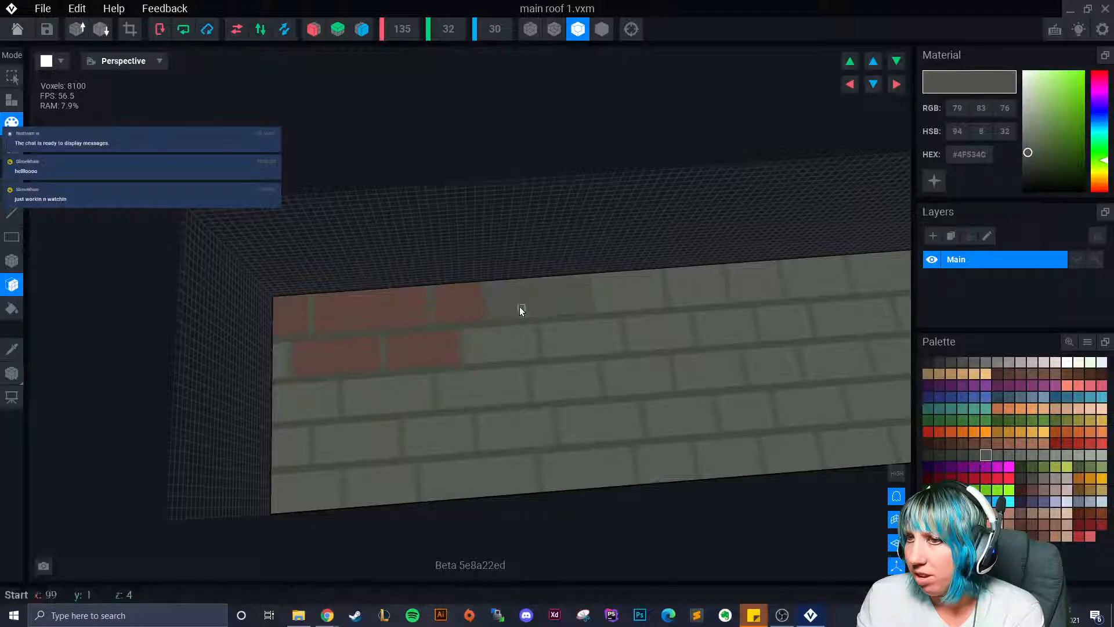
pyautogui.click(976, 455)
pyautogui.click(532, 297)
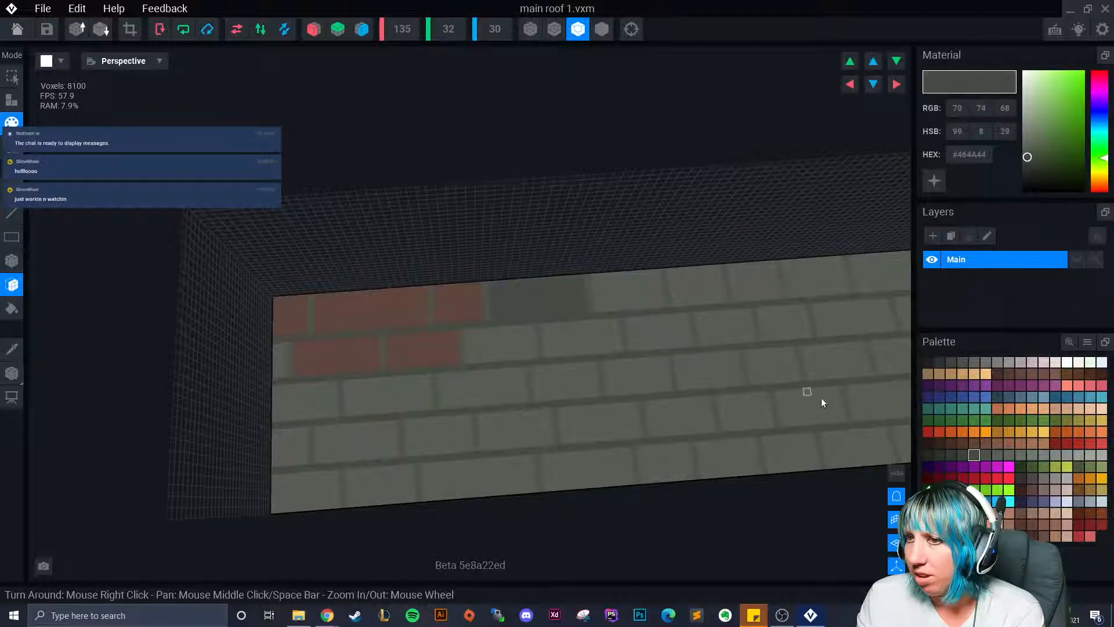
# Step: Repaint the brown test bricks in the first and second rows in the dark grey #3E413C
pyautogui.click(963, 455)
pyautogui.click(548, 302)
pyautogui.click(449, 314)
pyautogui.click(397, 311)
pyautogui.click(285, 317)
pyautogui.click(297, 350)
pyautogui.click(406, 355)
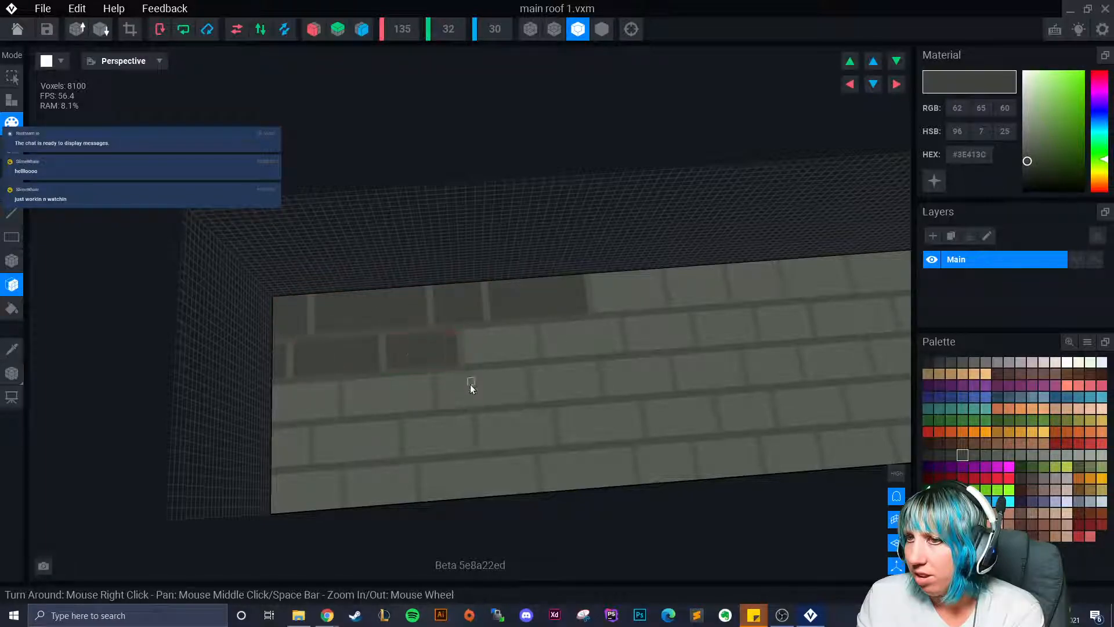
# Step: Extend the #3E413C grey to the next bricks in the first and second rows and check the contrast with the lines
pyautogui.click(496, 354)
pyautogui.click(569, 331)
pyautogui.click(607, 307)
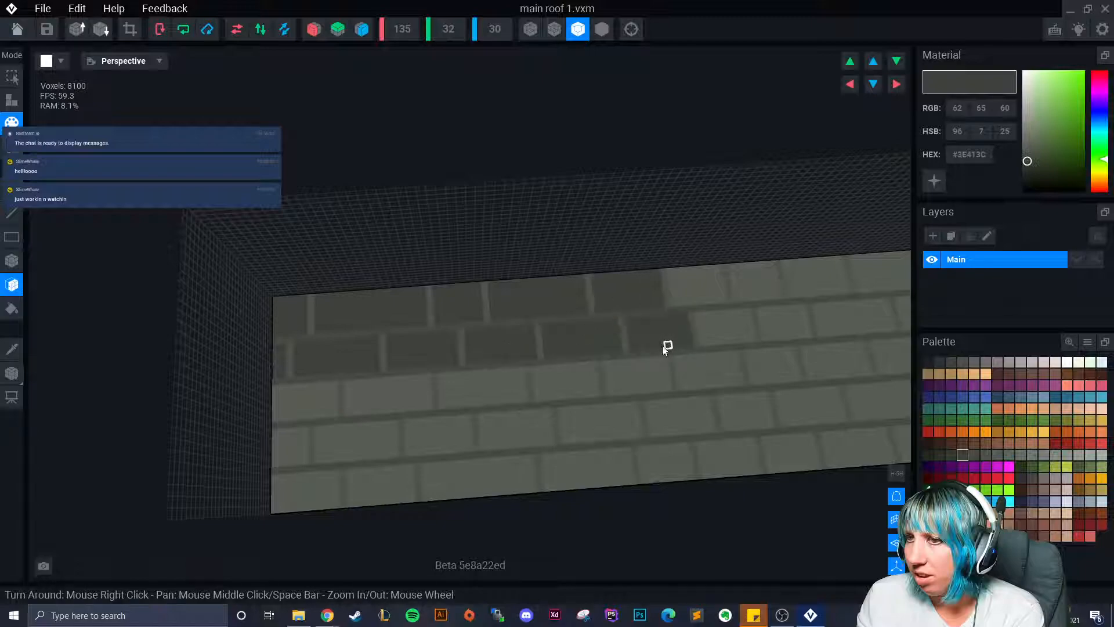
pyautogui.scroll(-3, 494, 444)
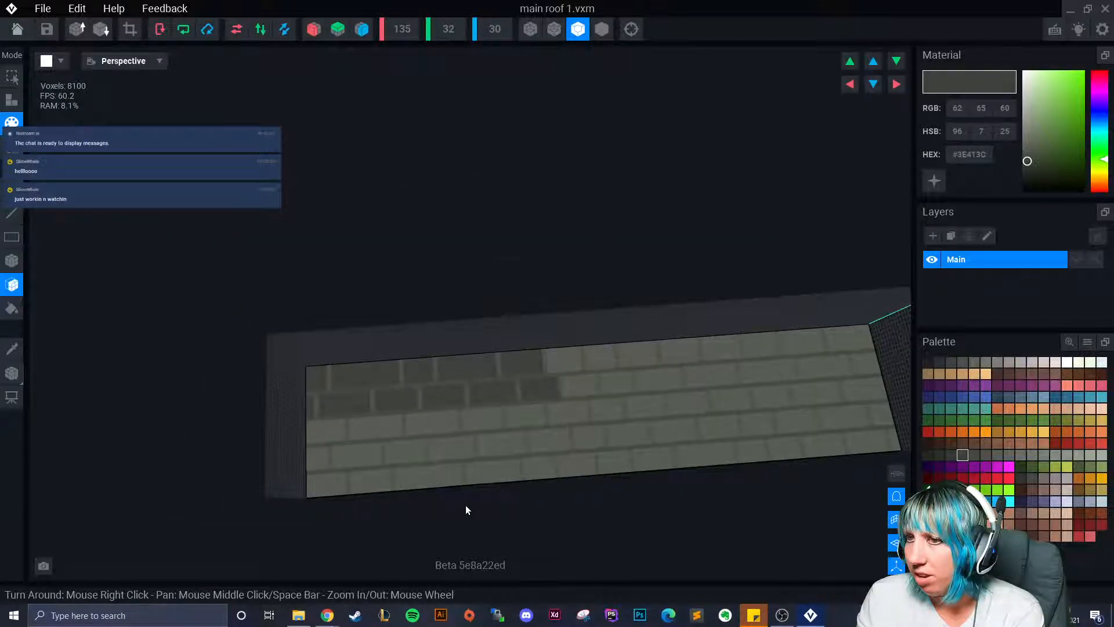
pyautogui.scroll(2, 465, 504)
pyautogui.scroll(2, 463, 507)
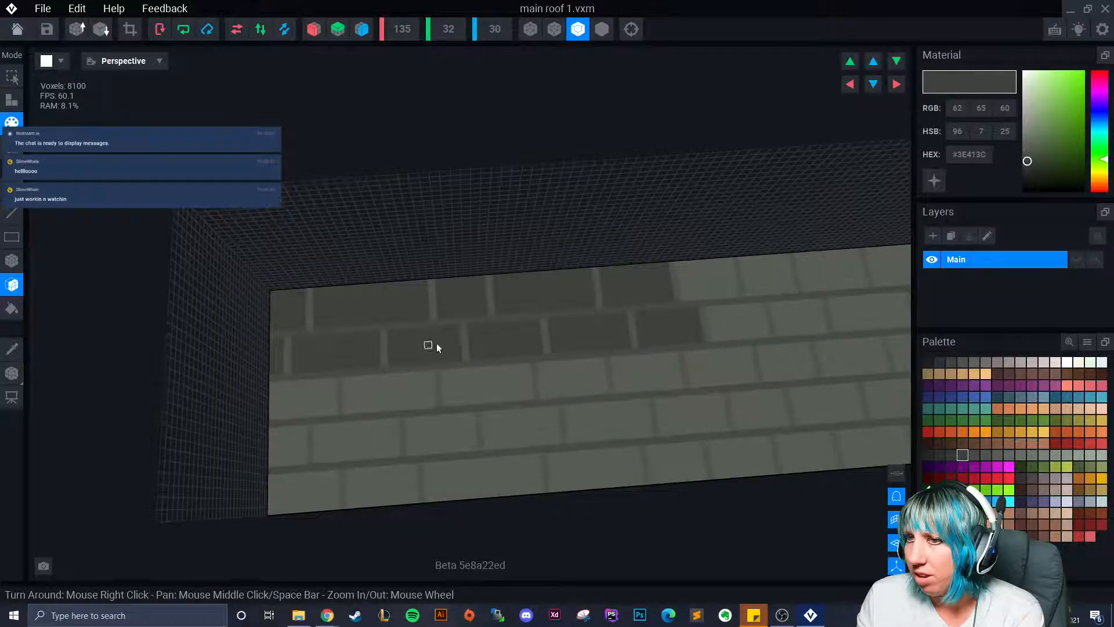
# Step: Undo the #3E413C painting on all test bricks except the fourth brick of the first row
pyautogui.hotkey('ctrl', 'z')
pyautogui.hotkey('ctrl', 'z')
pyautogui.hotkey('ctrl', 'z')
pyautogui.hotkey('ctrl', 'z')
pyautogui.hotkey('ctrl', 'z')
pyautogui.hotkey('ctrl', 'z')
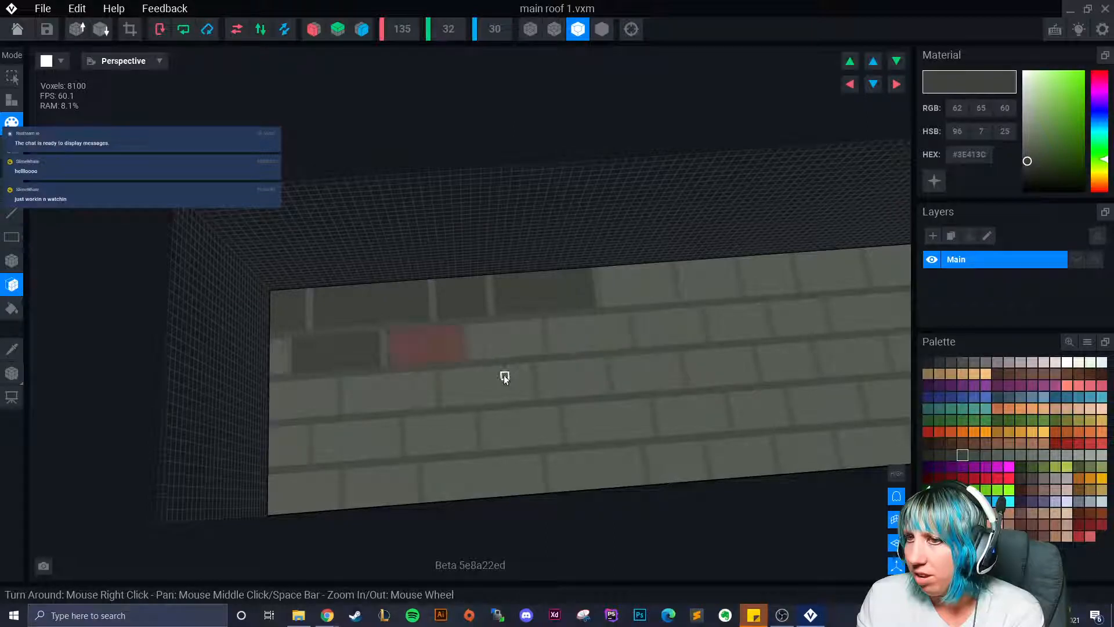
pyautogui.hotkey('ctrl', 'z')
pyautogui.hotkey('ctrl', 'z')
pyautogui.hotkey('ctrl', 'z')
pyautogui.hotkey('ctrl', 'z')
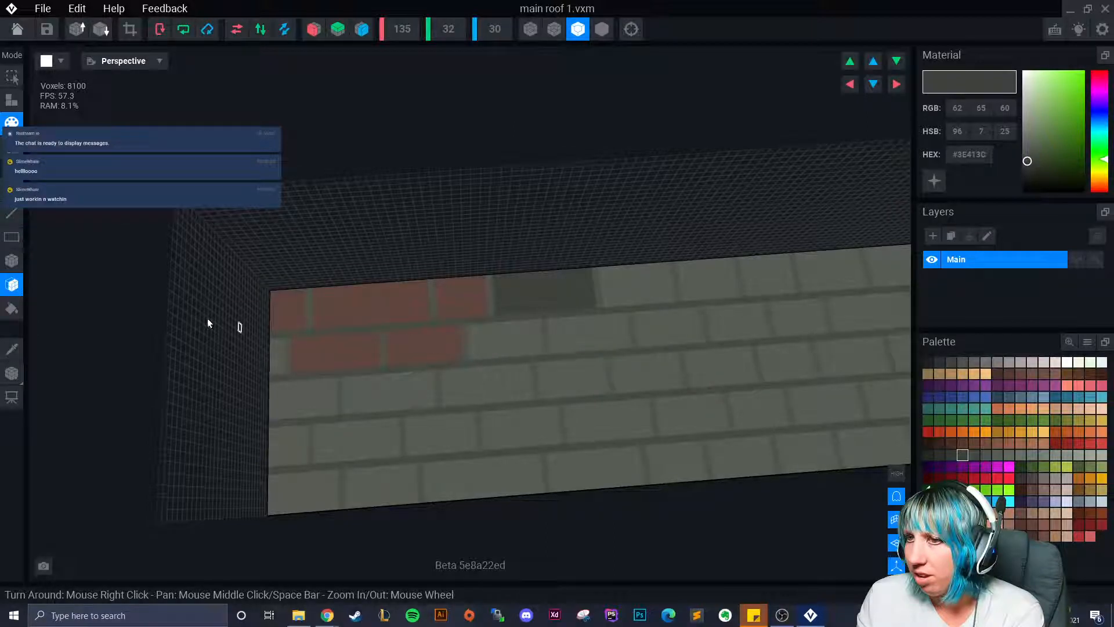
# Step: Switch back to voxel painting and repaint the lengthwise lines between the brick rows in #3E413C over their full length
pyautogui.click(11, 260)
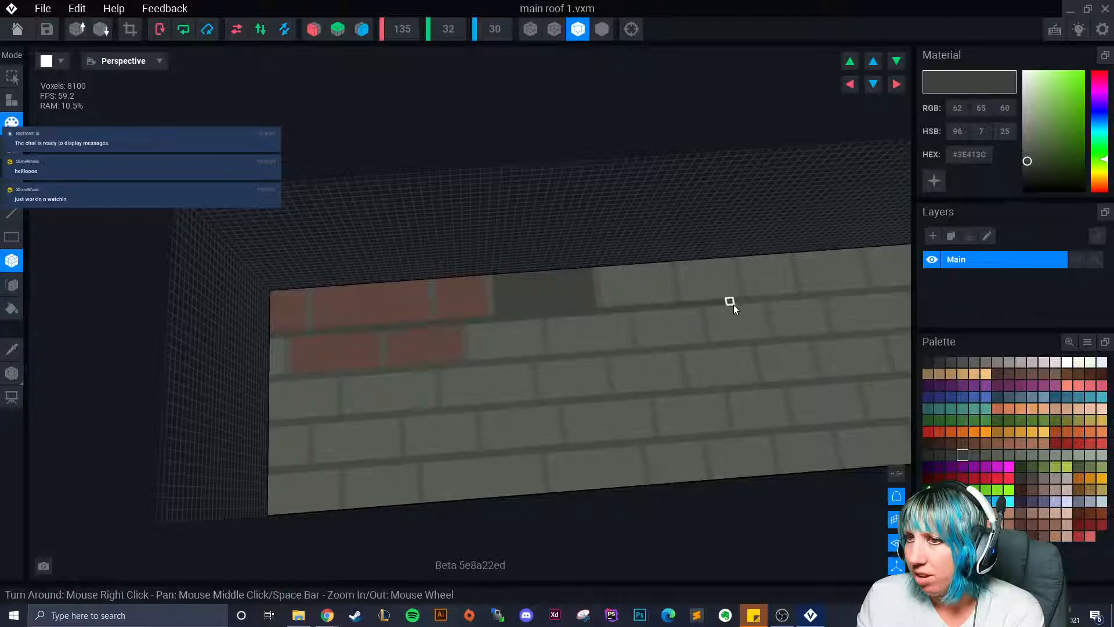
pyautogui.scroll(-5, 734, 304)
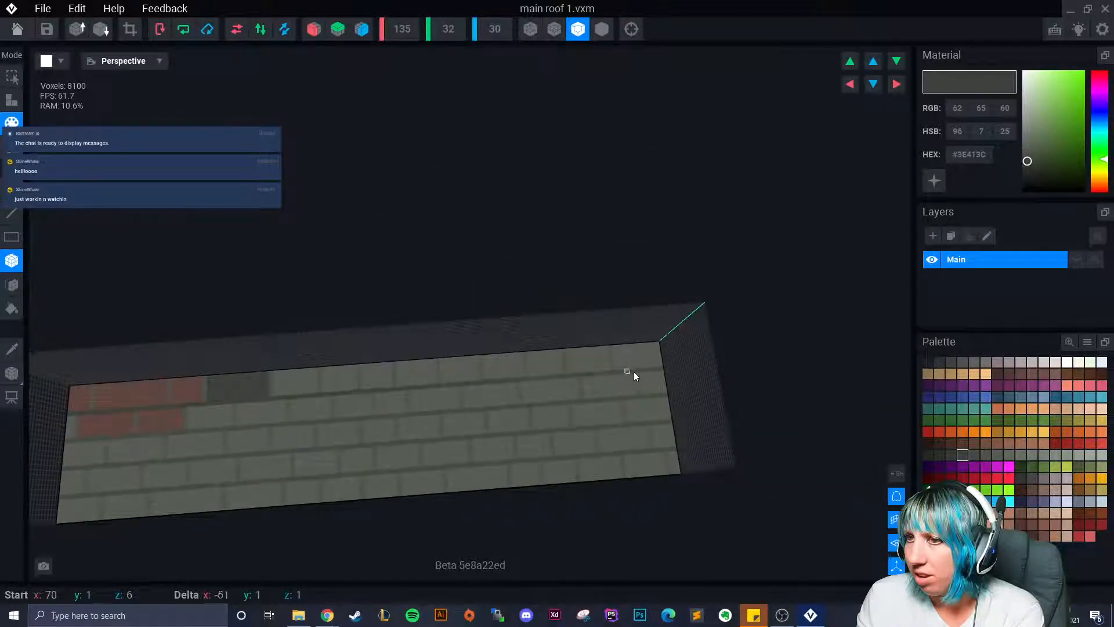
pyautogui.moveTo(667, 396); pyautogui.dragTo(60, 443)
pyautogui.moveTo(60, 443); pyautogui.dragTo(237, 441, button='middle')
pyautogui.moveTo(707, 405)
pyautogui.mouseDown()
pyautogui.moveTo(840, 394)
pyautogui.moveTo(758, 435)
pyautogui.moveTo(230, 468)
pyautogui.mouseUp()
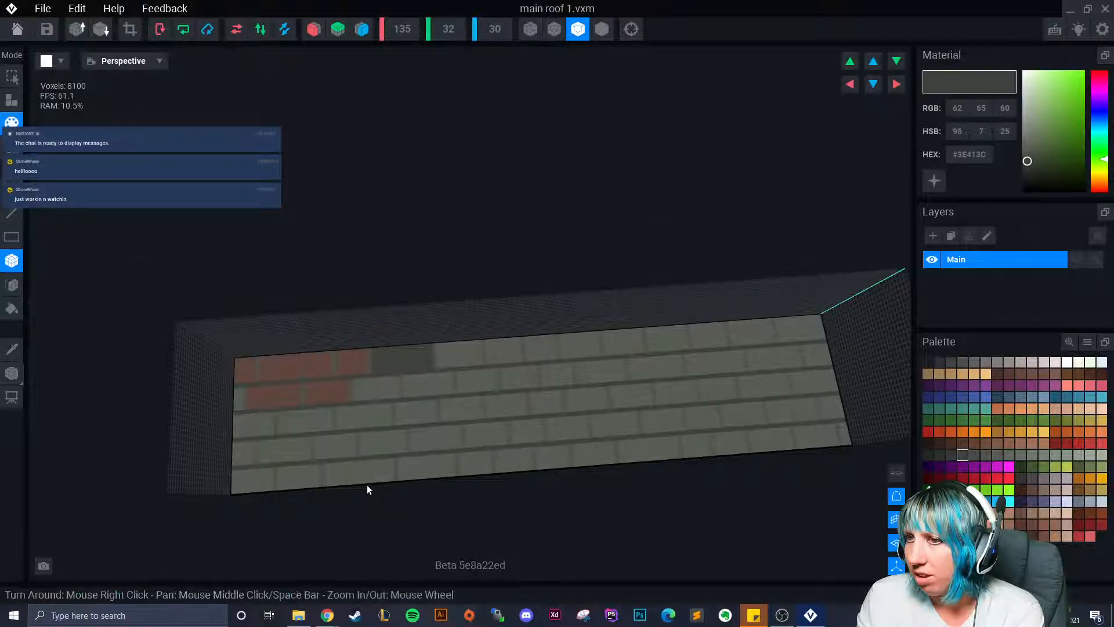
# Step: Paint the test bricks in the first and second rows and the first bricks of the third row in #464A44
pyautogui.scroll(3, 366, 481)
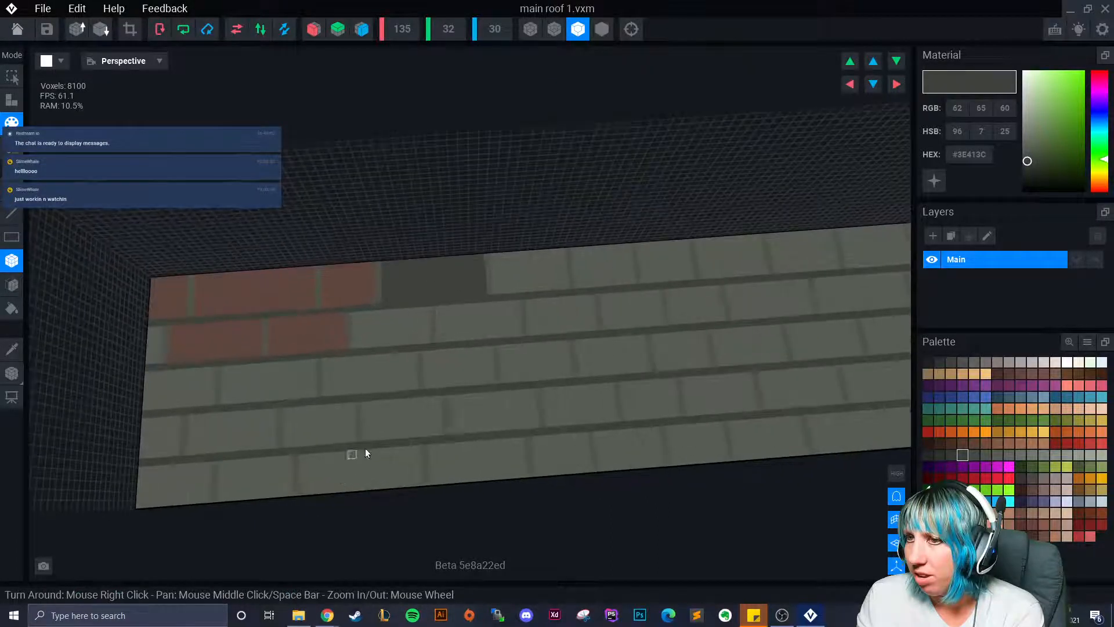
pyautogui.click(974, 455)
pyautogui.moveTo(387, 266); pyautogui.dragTo(484, 291)
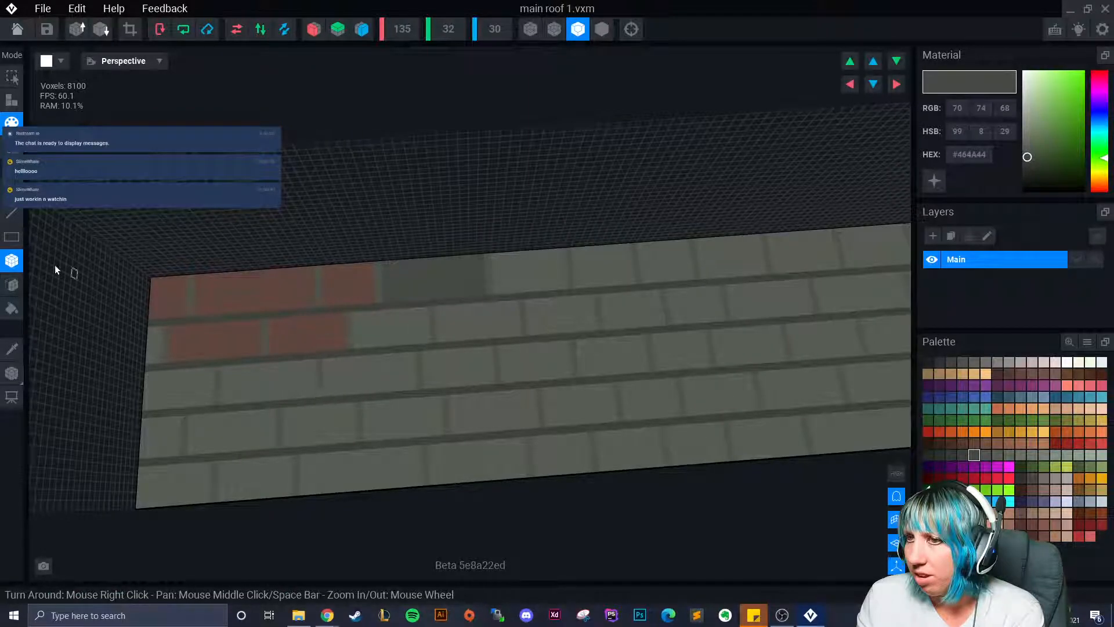
pyautogui.click(12, 285)
pyautogui.moveTo(355, 281); pyautogui.dragTo(166, 301)
pyautogui.moveTo(173, 343); pyautogui.dragTo(299, 357)
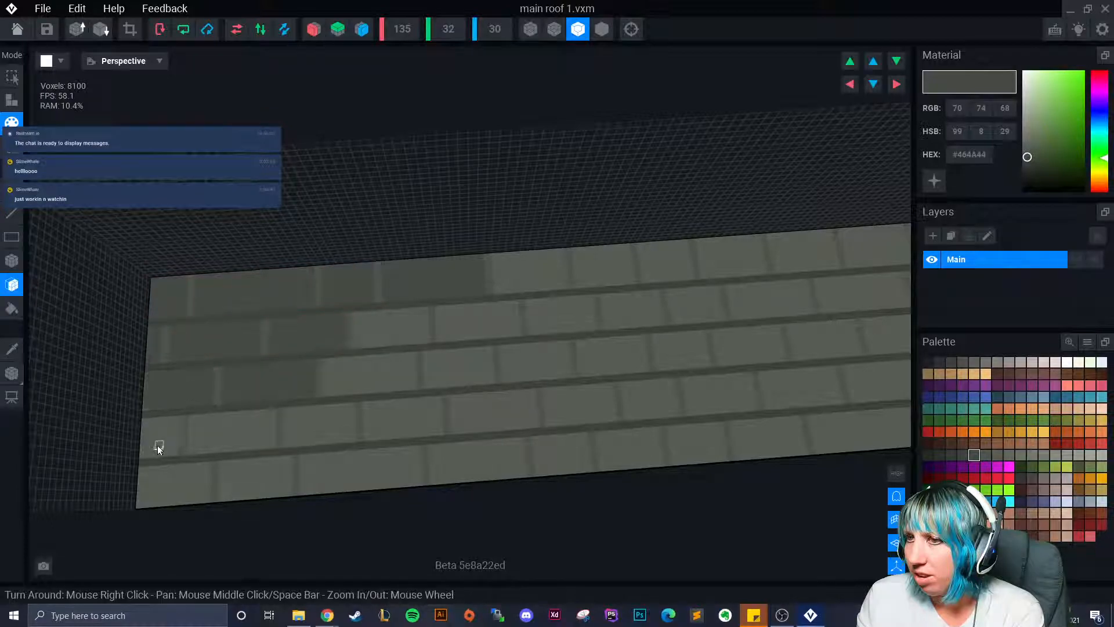
# Step: Paint the first bricks of the fourth and fifth rows and the next bricks of the upper rows in #464A44
pyautogui.moveTo(309, 441); pyautogui.dragTo(482, 462)
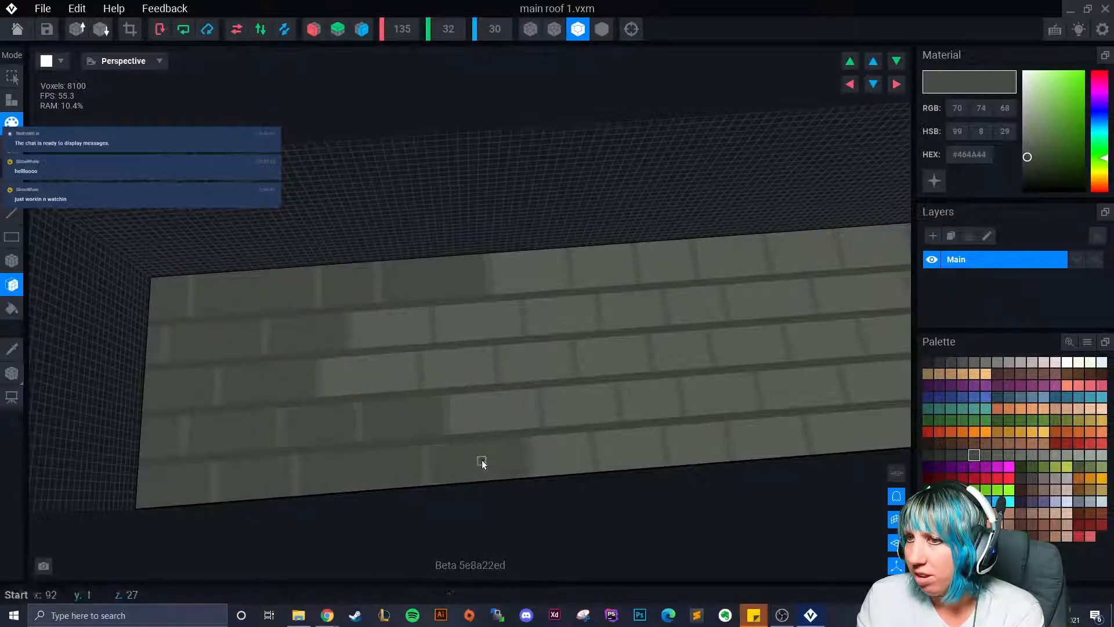
pyautogui.click(489, 413)
pyautogui.click(457, 371)
pyautogui.click(384, 372)
pyautogui.click(403, 328)
pyautogui.click(473, 325)
pyautogui.click(513, 277)
pyautogui.click(564, 324)
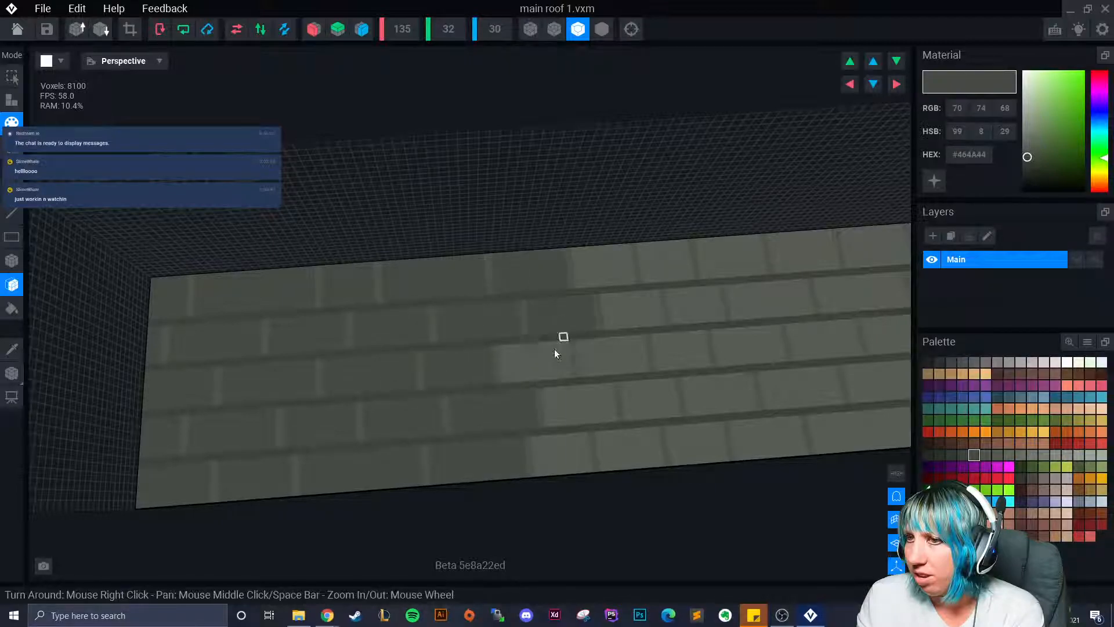
# Step: Continue the #464A44 grey over the next third-row brick and the middle bricks of the fourth and fifth rows
pyautogui.click(540, 363)
pyautogui.click(578, 401)
pyautogui.click(569, 452)
pyautogui.click(635, 456)
pyautogui.click(697, 443)
pyautogui.click(653, 401)
pyautogui.click(715, 395)
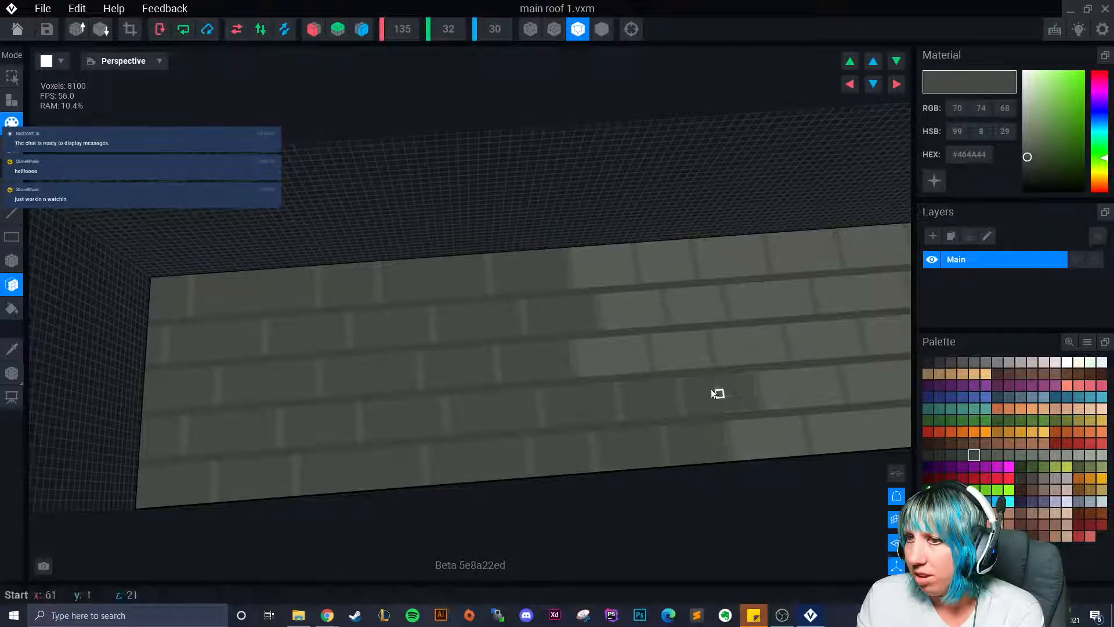
# Step: Fill the middle bricks of the first, second and third rows with #464A44
pyautogui.click(680, 352)
pyautogui.click(625, 357)
pyautogui.click(629, 314)
pyautogui.click(584, 269)
pyautogui.click(665, 261)
pyautogui.click(703, 305)
pyautogui.click(732, 255)
pyautogui.click(762, 302)
pyautogui.click(801, 256)
pyautogui.click(847, 292)
# Step: Paint the remaining bricks of the first and second rows and the far-end bricks of the third row in #464A44
pyautogui.moveTo(856, 290); pyautogui.dragTo(351, 299, button='middle')
pyautogui.click(385, 250)
pyautogui.click(448, 254)
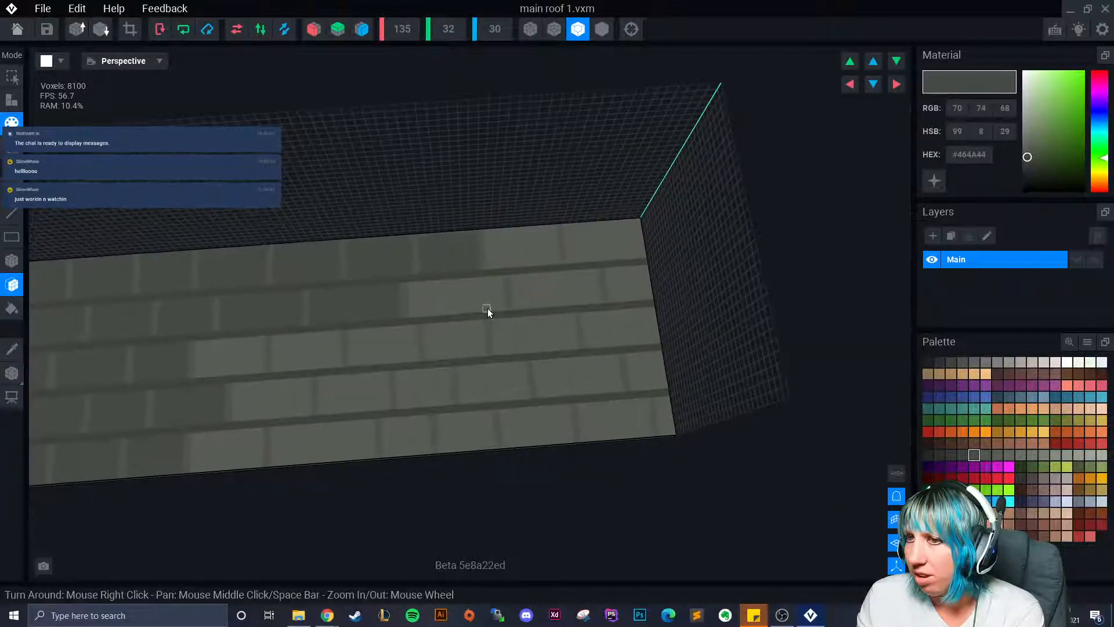
pyautogui.click(487, 308)
pyautogui.click(522, 250)
pyautogui.click(575, 289)
pyautogui.click(535, 340)
pyautogui.click(454, 346)
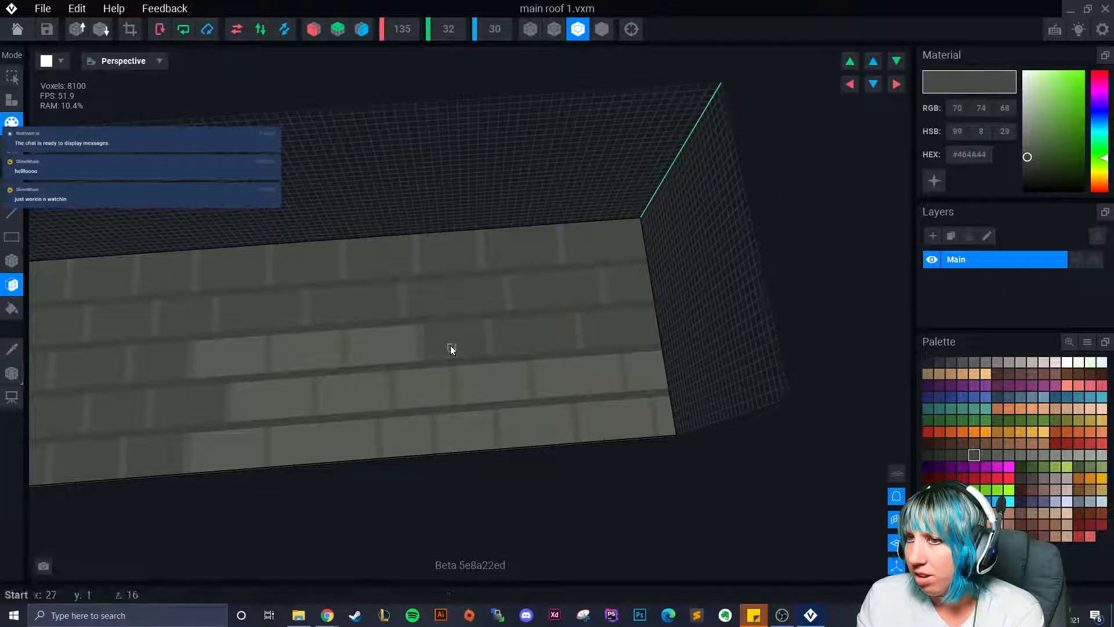
# Step: Fill the leftover light bricks of the third row and most of the fourth row with #464A44
pyautogui.click(383, 349)
pyautogui.click(306, 355)
pyautogui.click(237, 365)
pyautogui.click(270, 402)
pyautogui.click(354, 401)
pyautogui.click(429, 388)
pyautogui.click(494, 383)
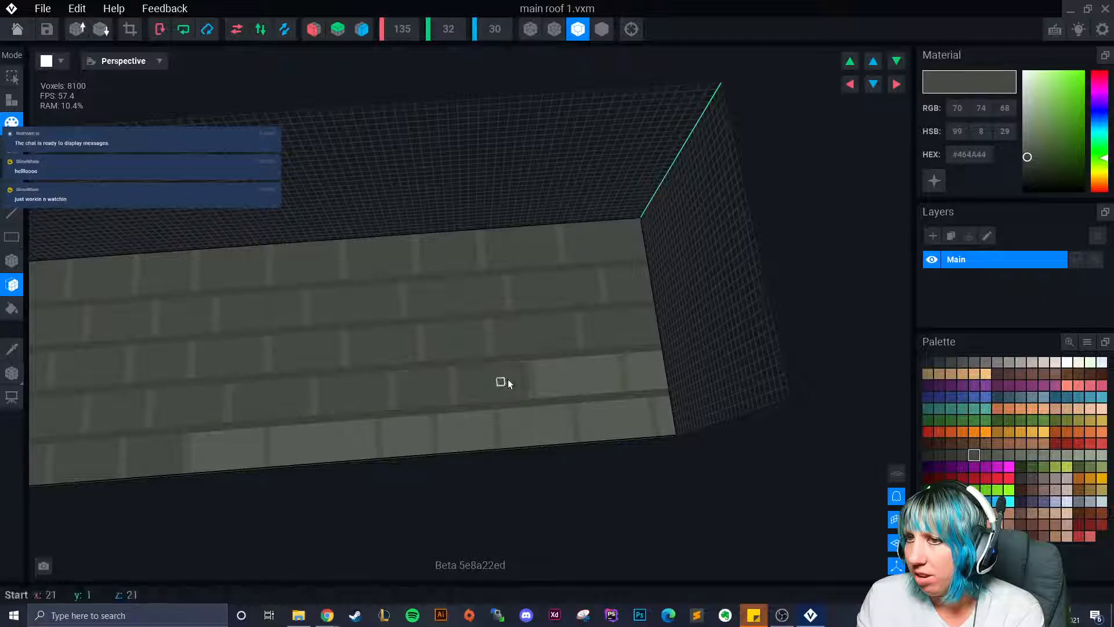
# Step: Finish the end of the fourth row and all remaining fifth-row bricks in #464A44
pyautogui.click(540, 378)
pyautogui.click(551, 426)
pyautogui.click(456, 430)
pyautogui.click(428, 433)
pyautogui.click(323, 444)
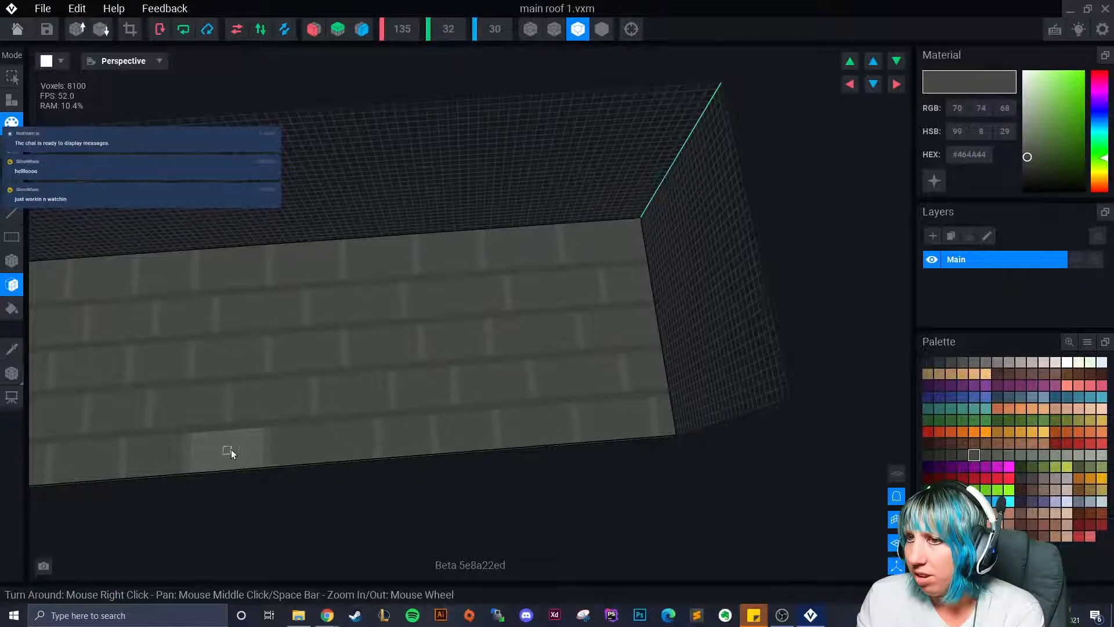
pyautogui.click(231, 449)
# Step: Switch to the Pen tool and paint a small L-shaped moss test in #68784C near the start of the second row
pyautogui.scroll(-3, 455, 451)
pyautogui.moveTo(355, 475); pyautogui.dragTo(356, 475, button='right')
pyautogui.scroll(3, 525, 452)
pyautogui.moveTo(464, 465); pyautogui.dragTo(667, 467, button='right')
pyautogui.click(1090, 466)
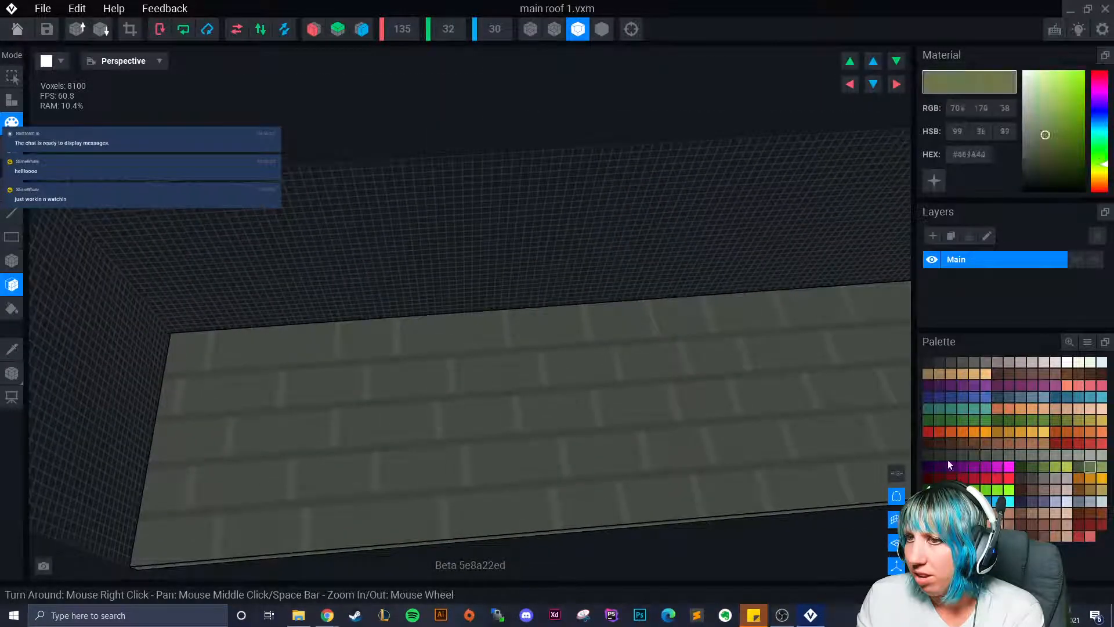
pyautogui.click(11, 190)
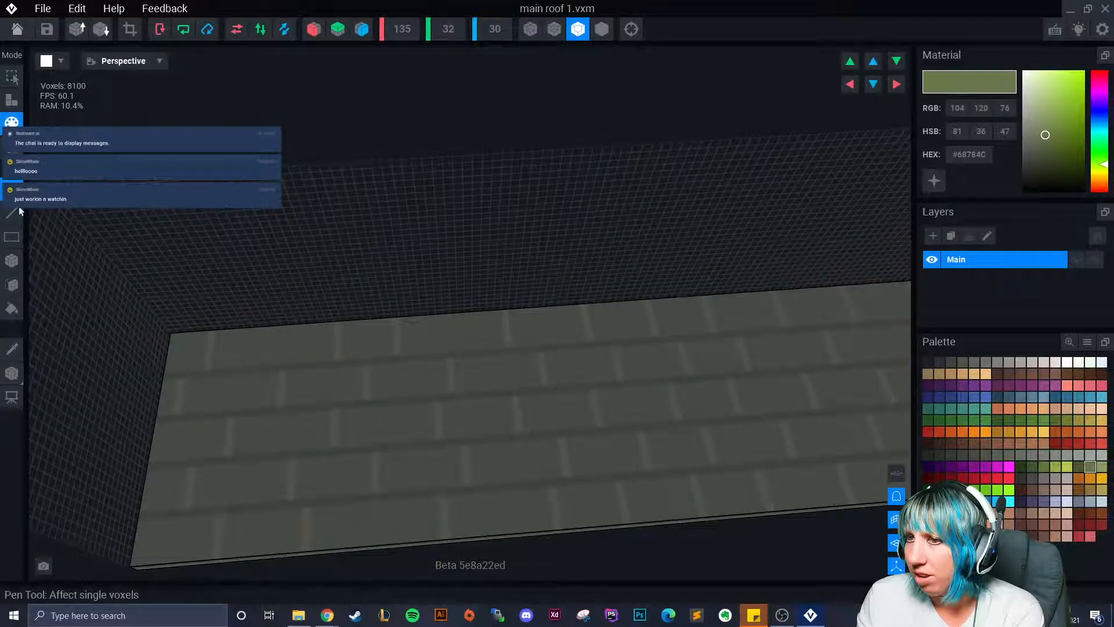
pyautogui.scroll(4, 192, 418)
pyautogui.moveTo(192, 418); pyautogui.dragTo(293, 379, button='middle')
pyautogui.moveTo(247, 316); pyautogui.dragTo(217, 315)
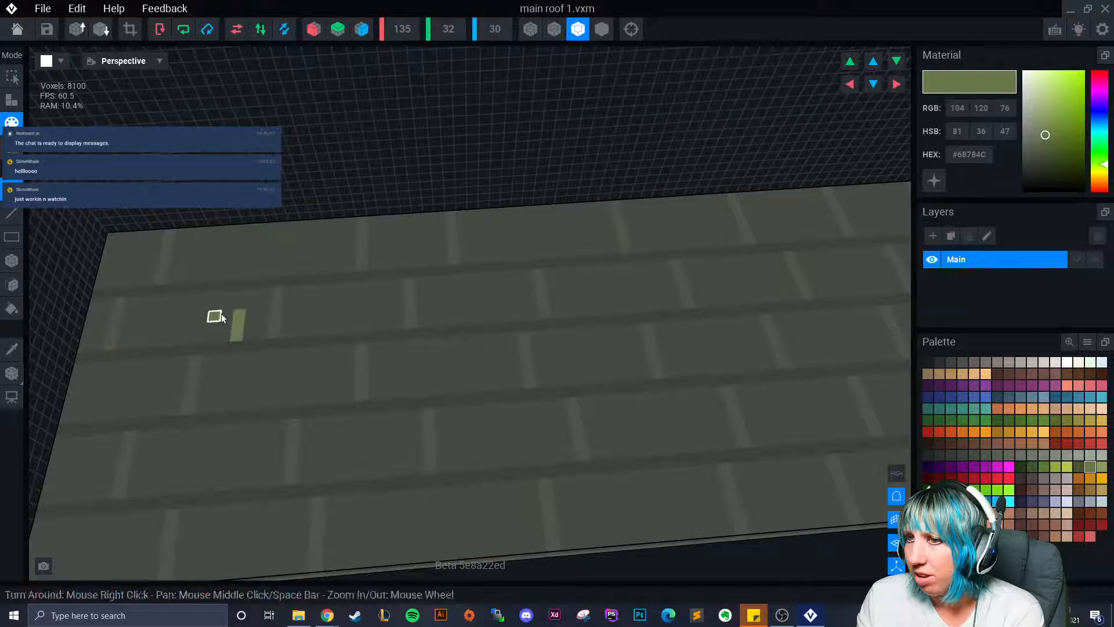
# Step: Repaint the moss test in #948C3D and add #B39D46 highlight voxels beside it
pyautogui.click(1078, 419)
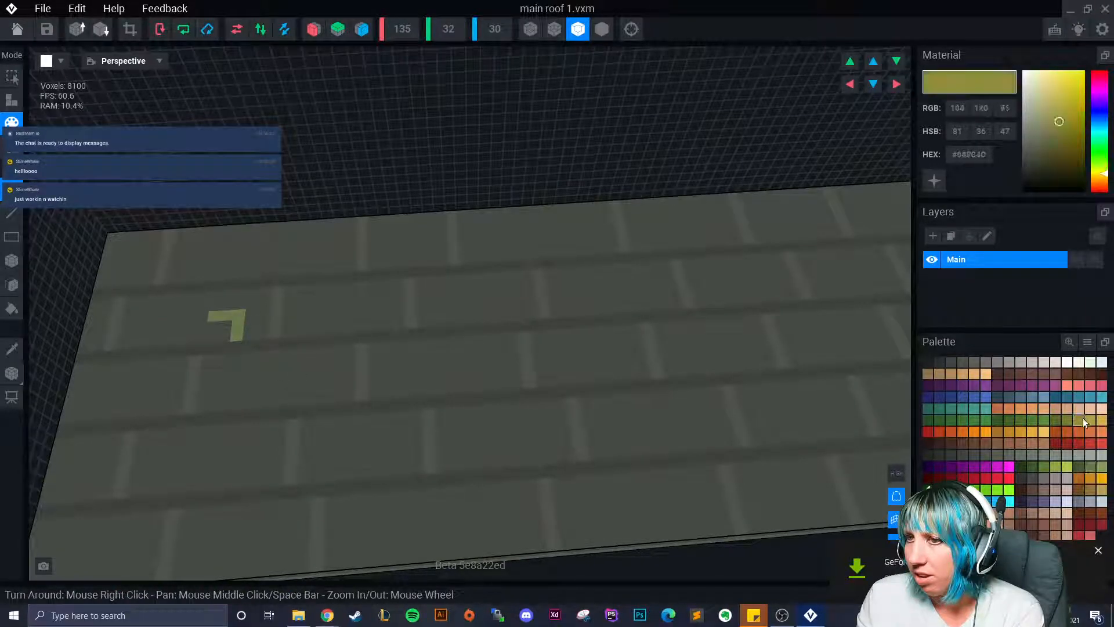
pyautogui.moveTo(224, 323); pyautogui.dragTo(236, 341)
pyautogui.moveTo(237, 342)
pyautogui.mouseDown(button='right')
pyautogui.moveTo(348, 386)
pyautogui.moveTo(527, 380)
pyautogui.mouseUp(button='right')
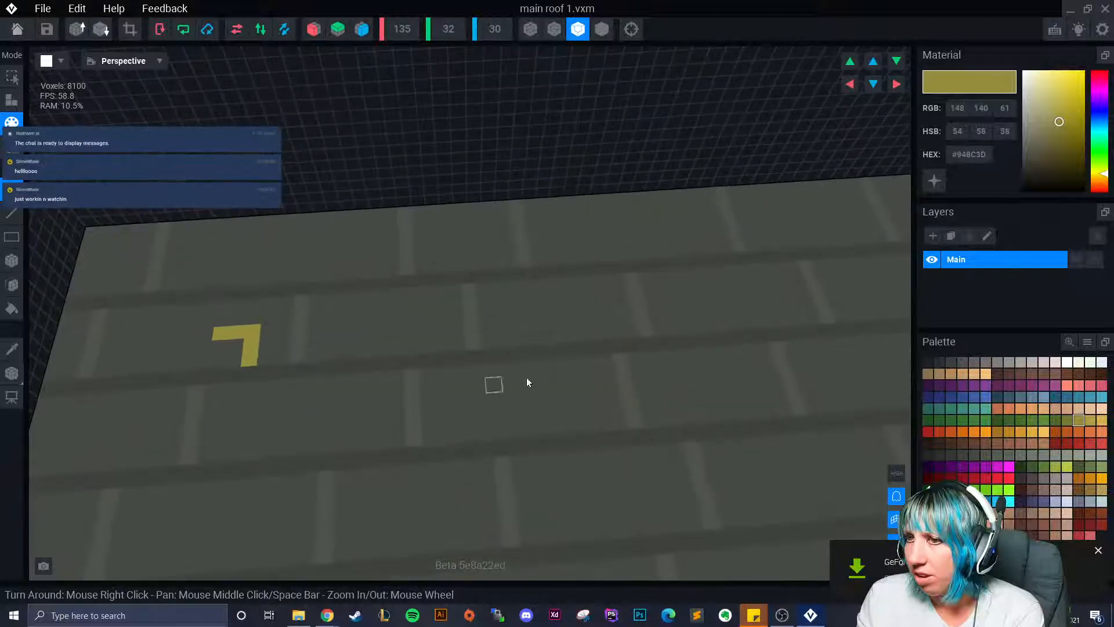
pyautogui.click(1090, 420)
pyautogui.moveTo(236, 352); pyautogui.dragTo(189, 321)
# Step: Build the test into a leafy moss clump across the first and second rows with #757A34 strokes
pyautogui.click(1067, 420)
pyautogui.moveTo(300, 321); pyautogui.dragTo(193, 308)
pyautogui.moveTo(193, 308)
pyautogui.mouseDown(button='right')
pyautogui.moveTo(430, 507)
pyautogui.moveTo(357, 264)
pyautogui.mouseUp(button='right')
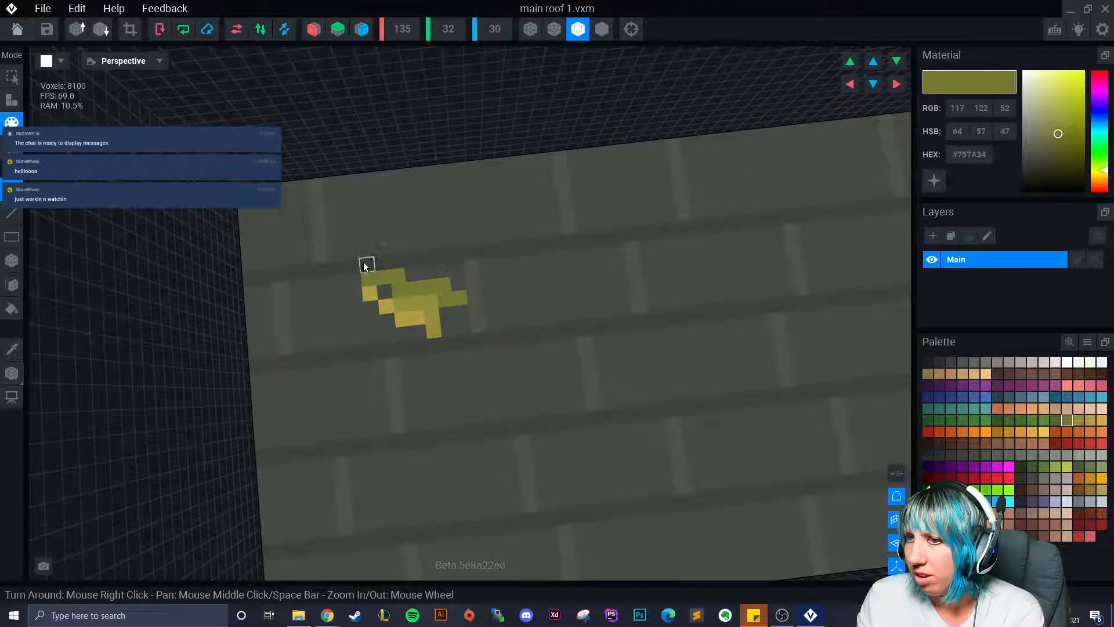
pyautogui.moveTo(377, 266)
pyautogui.mouseDown()
pyautogui.moveTo(353, 251)
pyautogui.moveTo(441, 255)
pyautogui.mouseUp()
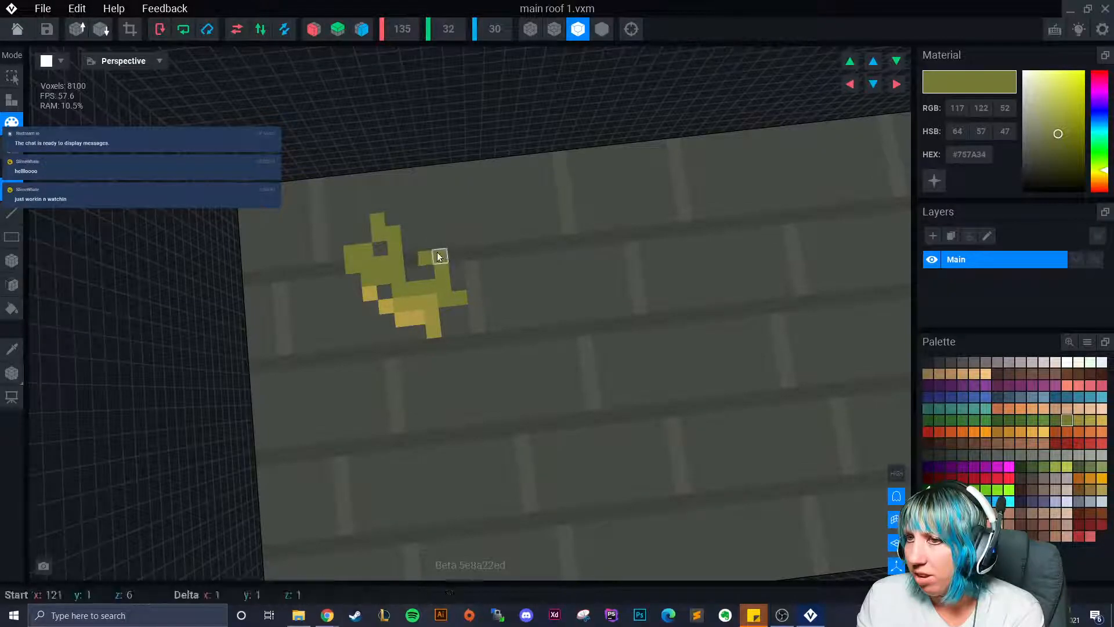
pyautogui.moveTo(441, 255); pyautogui.dragTo(400, 336, button='right')
pyautogui.moveTo(348, 307)
pyautogui.mouseDown()
pyautogui.moveTo(378, 341)
pyautogui.moveTo(353, 359)
pyautogui.mouseUp()
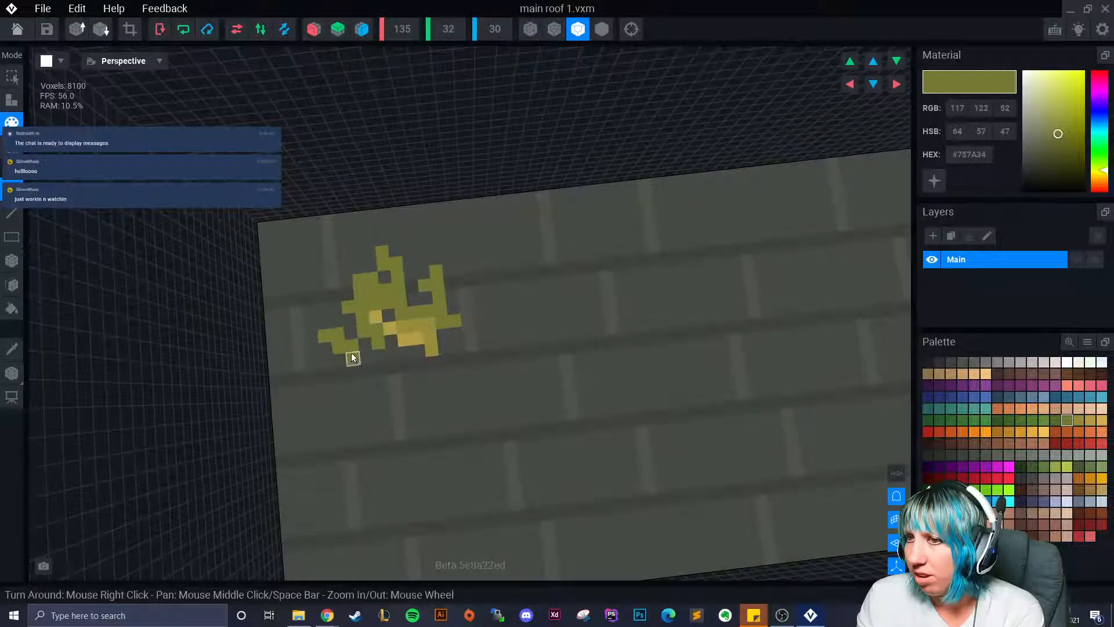
# Step: Paint a second moss clump over the third and fourth rows and two diagonal streaks beside the clumps in #757A34
pyautogui.moveTo(383, 381); pyautogui.dragTo(401, 360, button='right')
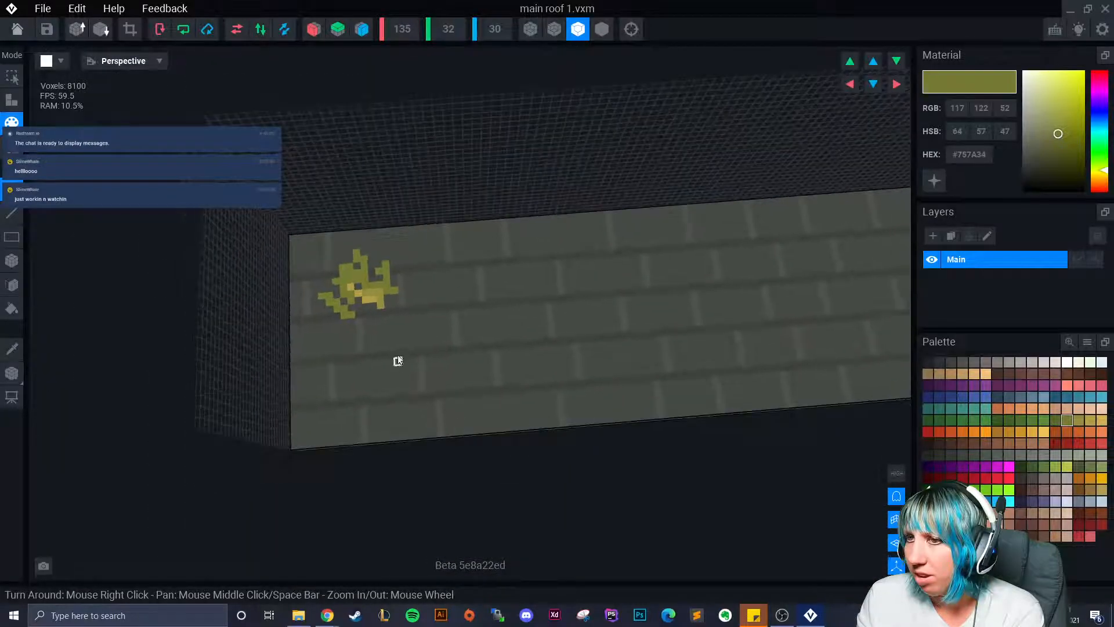
pyautogui.moveTo(402, 366)
pyautogui.mouseDown()
pyautogui.moveTo(395, 349)
pyautogui.moveTo(375, 363)
pyautogui.moveTo(419, 387)
pyautogui.moveTo(437, 371)
pyautogui.moveTo(454, 381)
pyautogui.moveTo(447, 371)
pyautogui.mouseUp()
pyautogui.scroll(4, 486, 397)
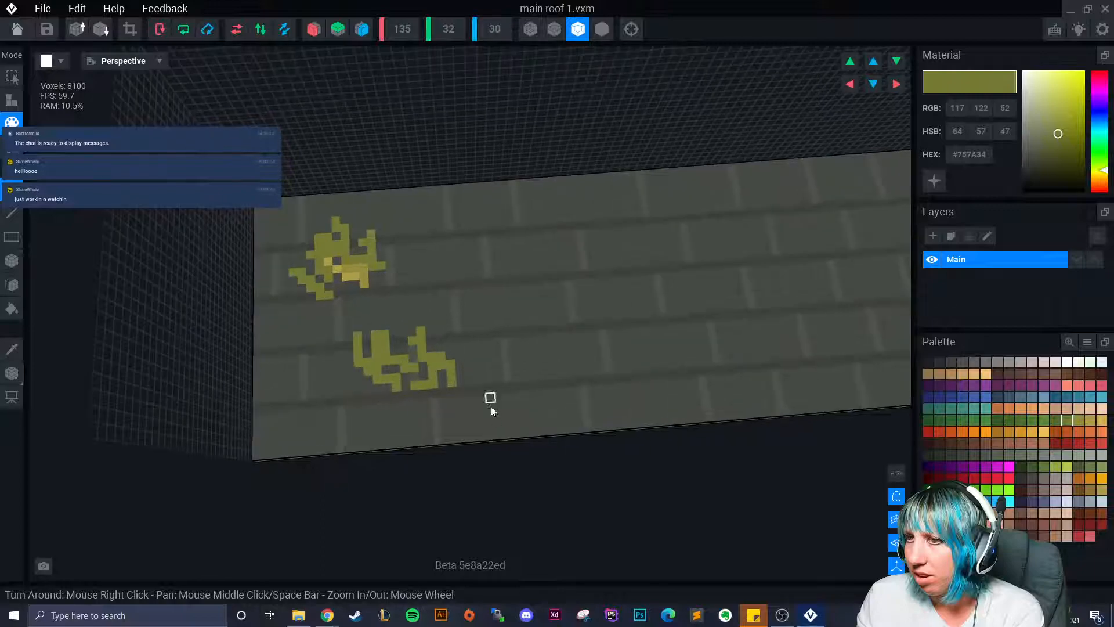
pyautogui.scroll(-5, 458, 411)
pyautogui.moveTo(447, 423); pyautogui.dragTo(521, 433, button='right')
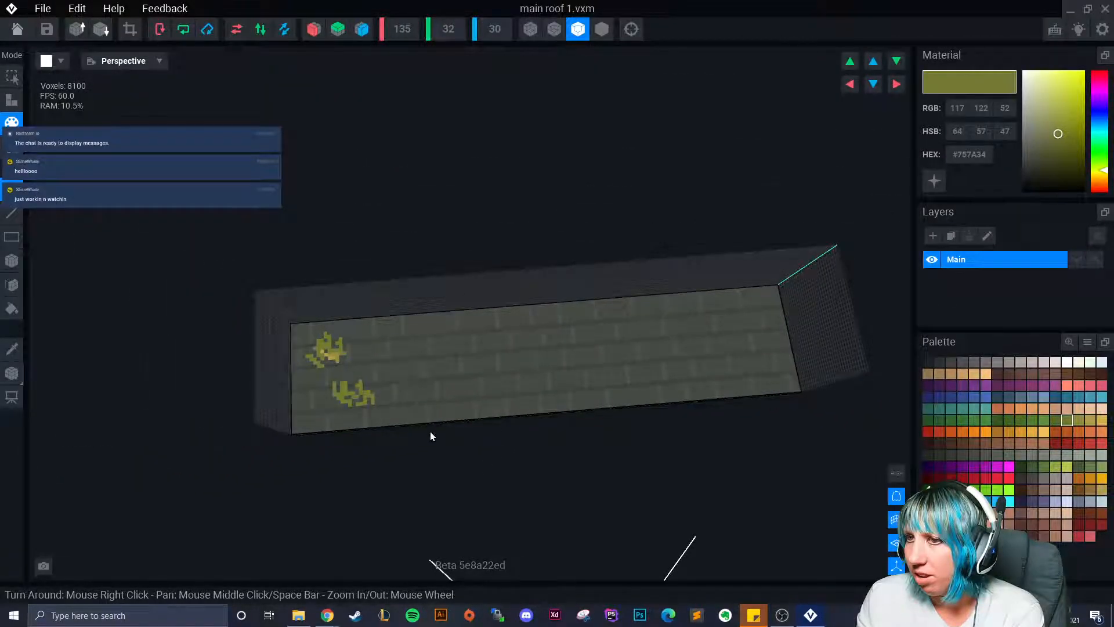
pyautogui.scroll(5, 418, 421)
pyautogui.moveTo(381, 413)
pyautogui.mouseDown()
pyautogui.moveTo(392, 410)
pyautogui.moveTo(343, 348)
pyautogui.mouseUp()
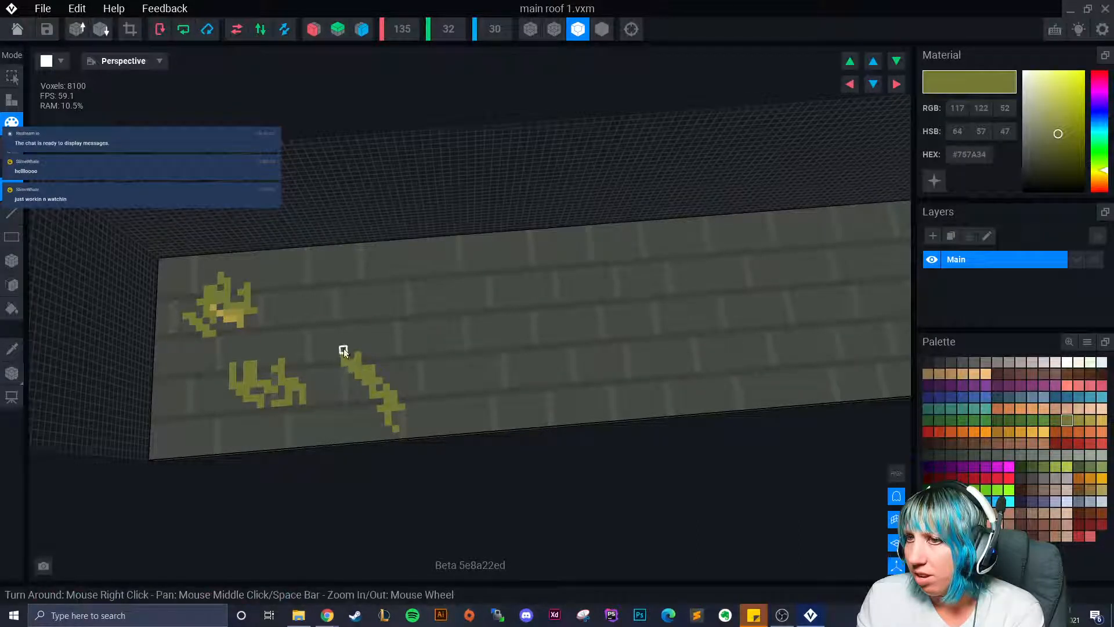
pyautogui.moveTo(299, 273); pyautogui.dragTo(329, 297)
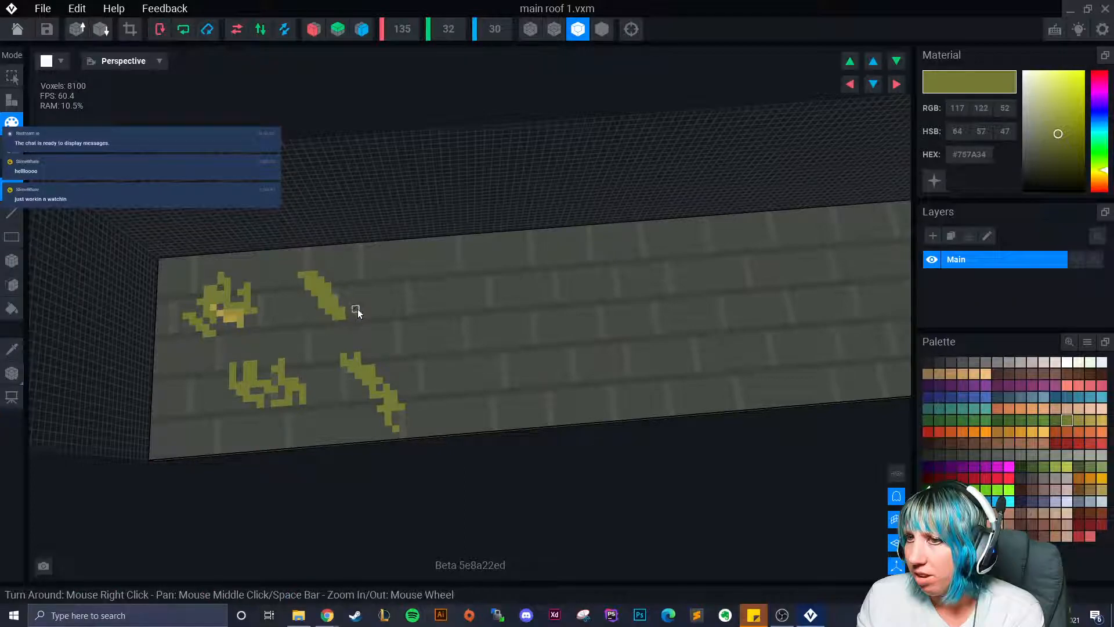
# Step: Paint a large, branching #757A34 moss clump across the brick rows at the far end of the slab
pyautogui.moveTo(393, 363)
pyautogui.mouseDown(button='right')
pyautogui.moveTo(712, 437)
pyautogui.moveTo(636, 476)
pyautogui.moveTo(326, 315)
pyautogui.mouseUp(button='right')
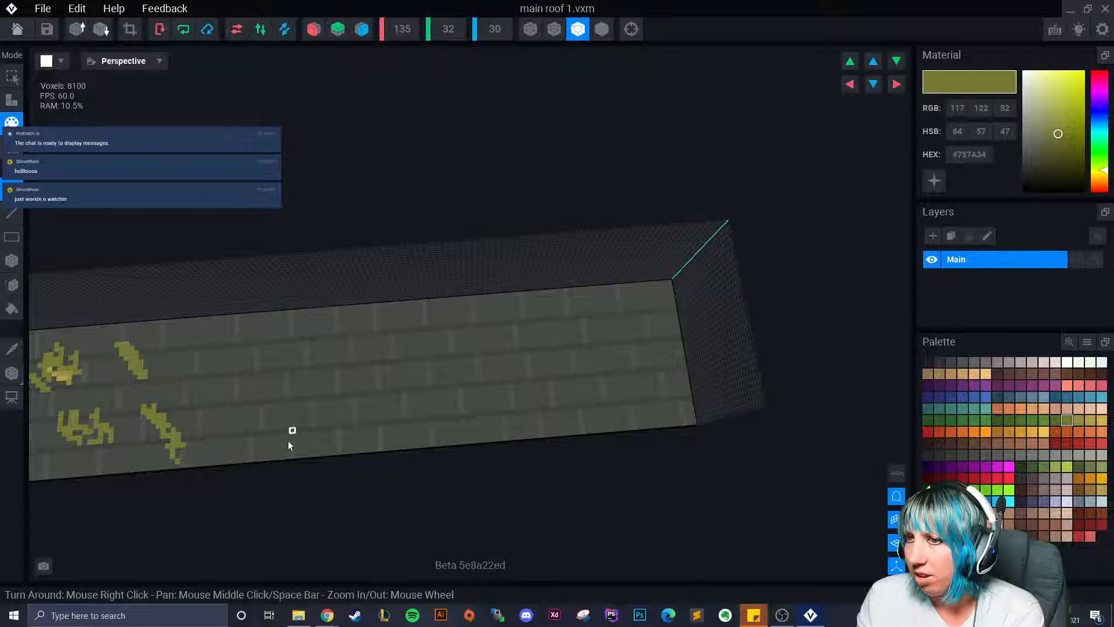
pyautogui.moveTo(328, 432); pyautogui.dragTo(433, 389, button='right')
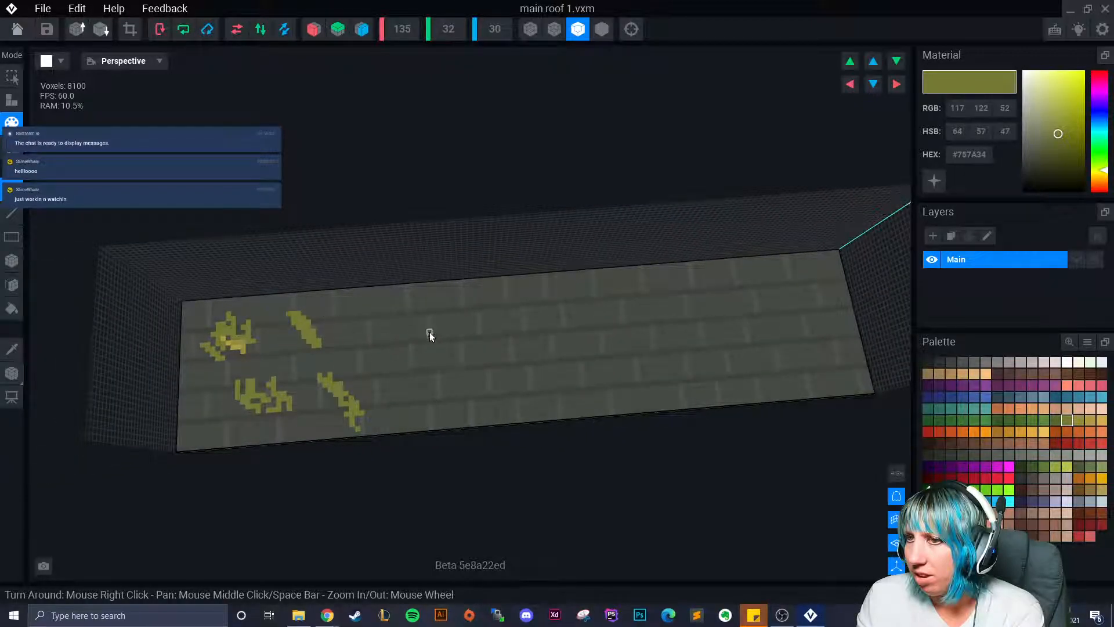
pyautogui.scroll(3, 445, 362)
pyautogui.moveTo(888, 307); pyautogui.dragTo(586, 366, button='middle')
pyautogui.moveTo(561, 290)
pyautogui.mouseDown()
pyautogui.moveTo(606, 335)
pyautogui.moveTo(593, 335)
pyautogui.mouseUp()
pyautogui.moveTo(565, 296)
pyautogui.mouseDown()
pyautogui.moveTo(608, 347)
pyautogui.moveTo(624, 329)
pyautogui.moveTo(611, 348)
pyautogui.mouseUp()
pyautogui.moveTo(604, 353)
pyautogui.mouseDown()
pyautogui.moveTo(579, 334)
pyautogui.moveTo(594, 359)
pyautogui.mouseUp()
pyautogui.moveTo(590, 347)
pyautogui.mouseDown()
pyautogui.moveTo(587, 333)
pyautogui.moveTo(597, 355)
pyautogui.mouseUp()
pyautogui.moveTo(544, 327)
pyautogui.mouseDown()
pyautogui.moveTo(564, 343)
pyautogui.moveTo(562, 365)
pyautogui.moveTo(537, 341)
pyautogui.mouseUp()
pyautogui.click(605, 382)
pyautogui.moveTo(585, 391)
pyautogui.mouseDown()
pyautogui.moveTo(589, 421)
pyautogui.moveTo(545, 436)
pyautogui.moveTo(540, 413)
pyautogui.moveTo(526, 434)
pyautogui.moveTo(530, 402)
pyautogui.mouseUp()
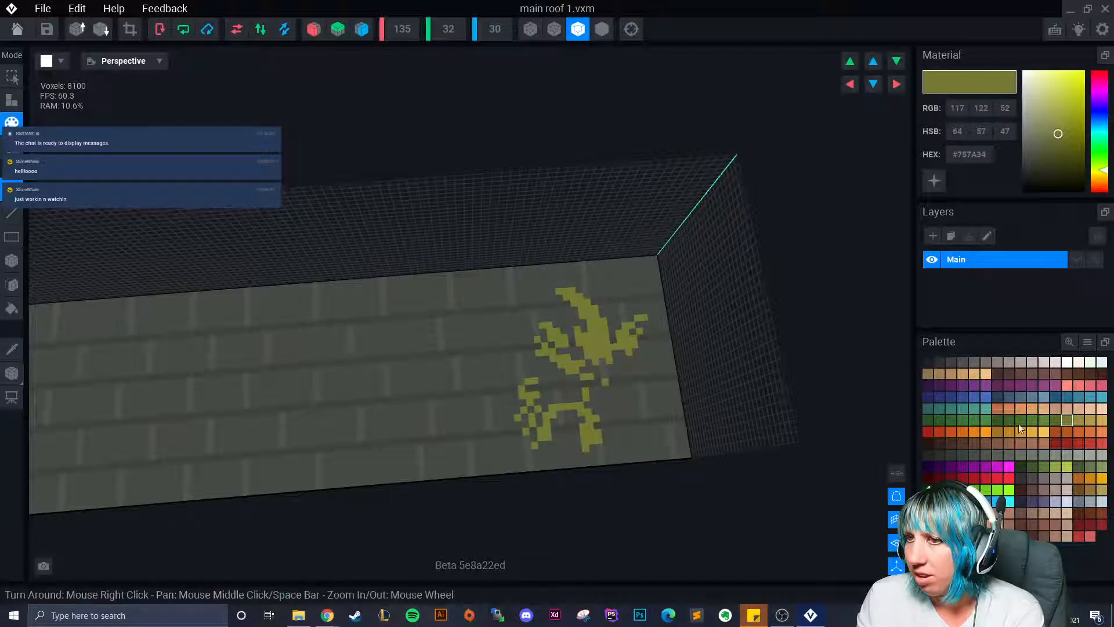
# Step: Shade the far-end moss clump with #56682A strokes and add lighter #948C3D voxels
pyautogui.click(1056, 420)
pyautogui.scroll(2, 568, 400)
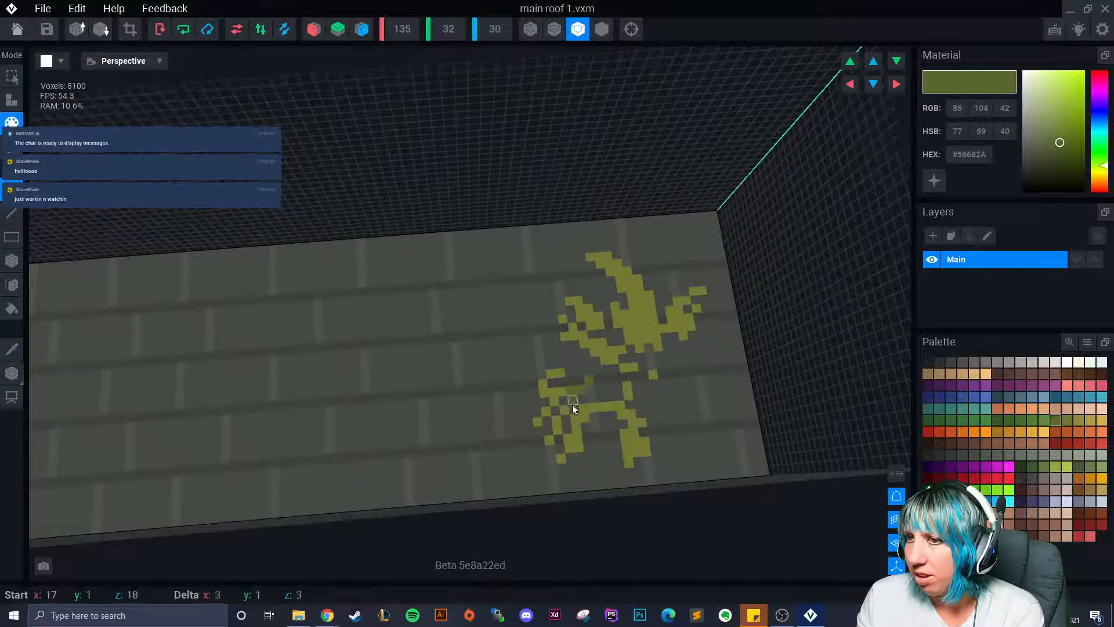
pyautogui.moveTo(573, 381); pyautogui.dragTo(580, 354)
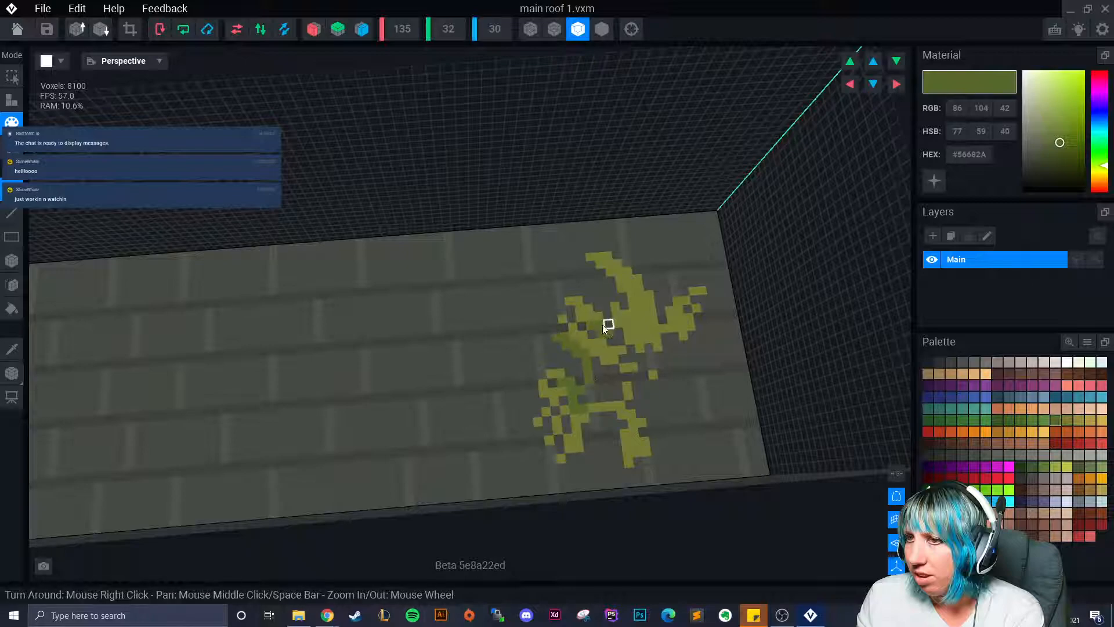
pyautogui.moveTo(631, 305)
pyautogui.mouseDown()
pyautogui.moveTo(675, 342)
pyautogui.moveTo(678, 291)
pyautogui.moveTo(676, 357)
pyautogui.moveTo(635, 384)
pyautogui.moveTo(685, 407)
pyautogui.mouseUp()
pyautogui.click(1076, 419)
# Step: Add #948C3D voxels around the two moss clumps and two diagonal streaks at the near end of the slab
pyautogui.scroll(-8, 549, 492)
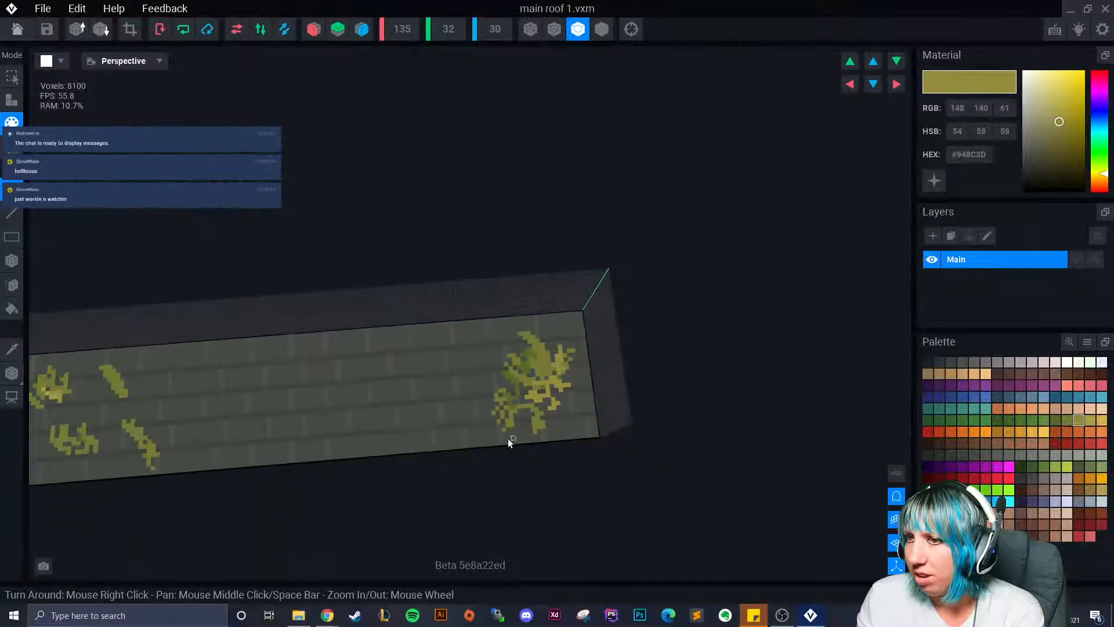
pyautogui.moveTo(360, 440); pyautogui.dragTo(416, 448, button='right')
pyautogui.scroll(4, 316, 397)
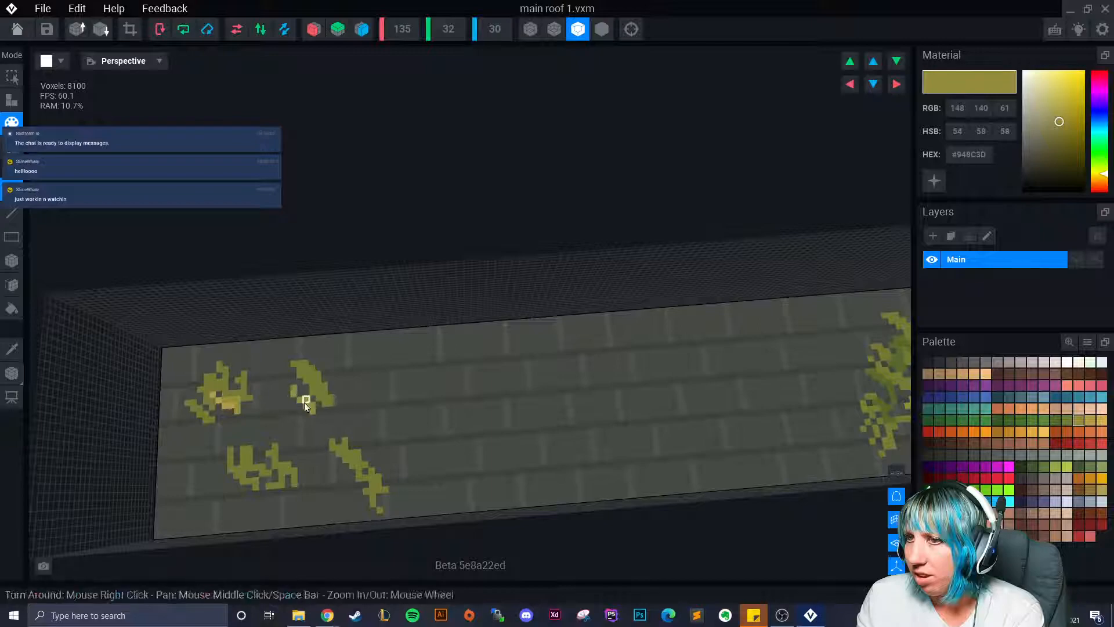
pyautogui.moveTo(305, 395); pyautogui.dragTo(295, 384)
pyautogui.moveTo(350, 435); pyautogui.dragTo(365, 455)
pyautogui.moveTo(374, 453); pyautogui.dragTo(392, 476)
pyautogui.moveTo(301, 450)
pyautogui.mouseDown()
pyautogui.moveTo(269, 435)
pyautogui.moveTo(273, 454)
pyautogui.moveTo(243, 437)
pyautogui.mouseUp()
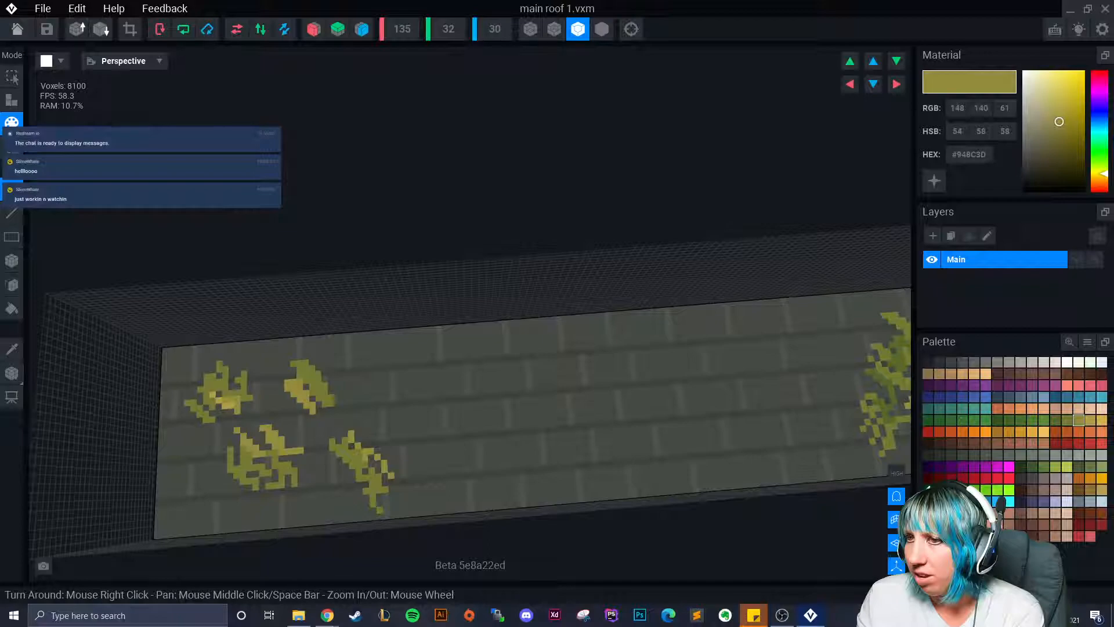
pyautogui.moveTo(262, 500)
pyautogui.mouseDown()
pyautogui.moveTo(216, 465)
pyautogui.moveTo(179, 405)
pyautogui.moveTo(275, 416)
pyautogui.moveTo(280, 445)
pyautogui.moveTo(267, 447)
pyautogui.mouseUp()
# Step: Highlight the near-end moss patches with #B39D46 and fill out their edges with #757A34
pyautogui.click(1089, 419)
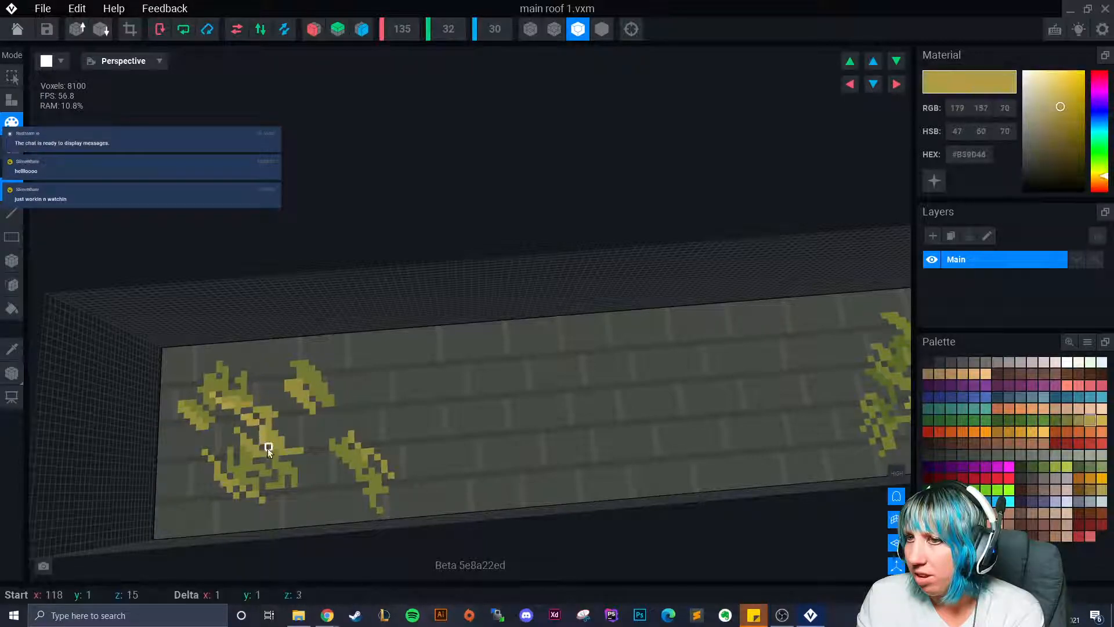
pyautogui.moveTo(313, 398)
pyautogui.mouseDown()
pyautogui.moveTo(314, 388)
pyautogui.moveTo(344, 410)
pyautogui.mouseUp()
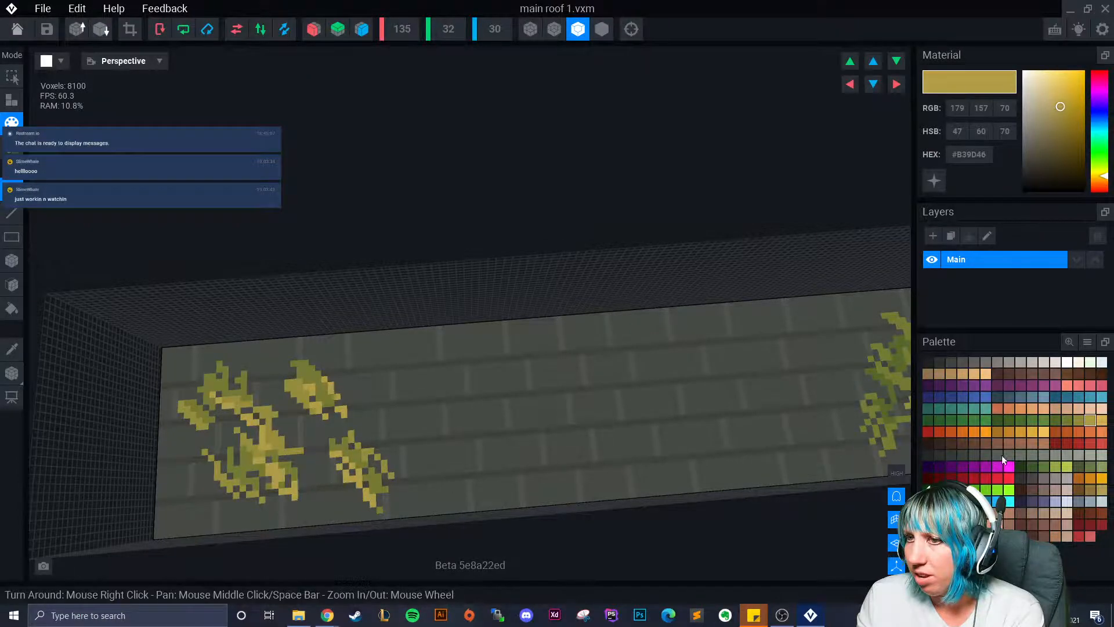
pyautogui.click(1068, 419)
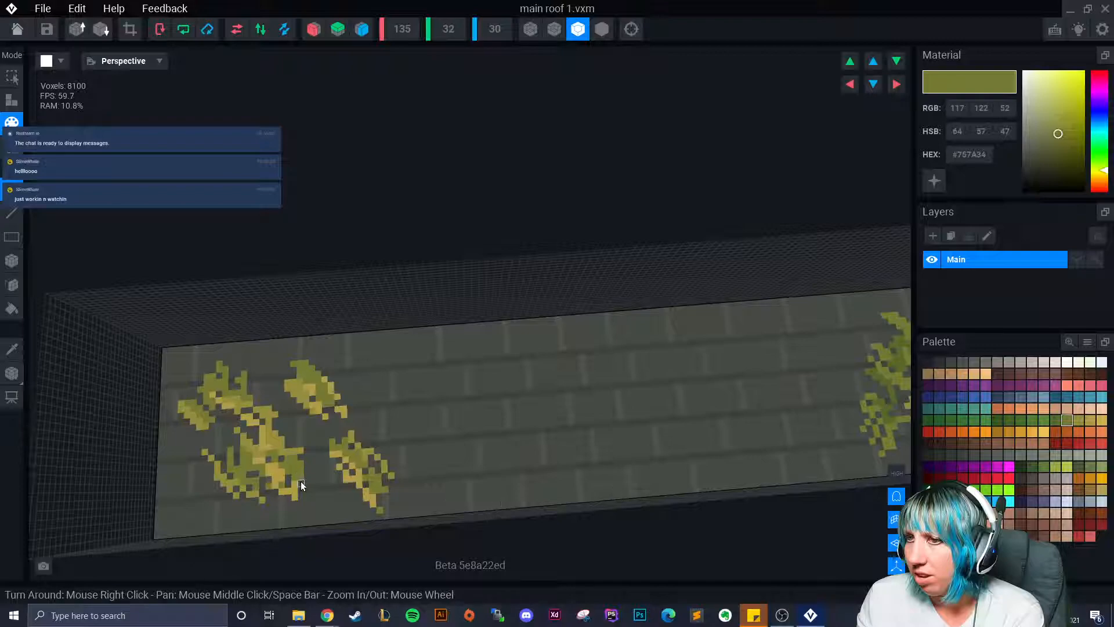
# Step: Shade the edges and gaps of the near-end moss clumps and streaks with #56682A
pyautogui.click(1056, 421)
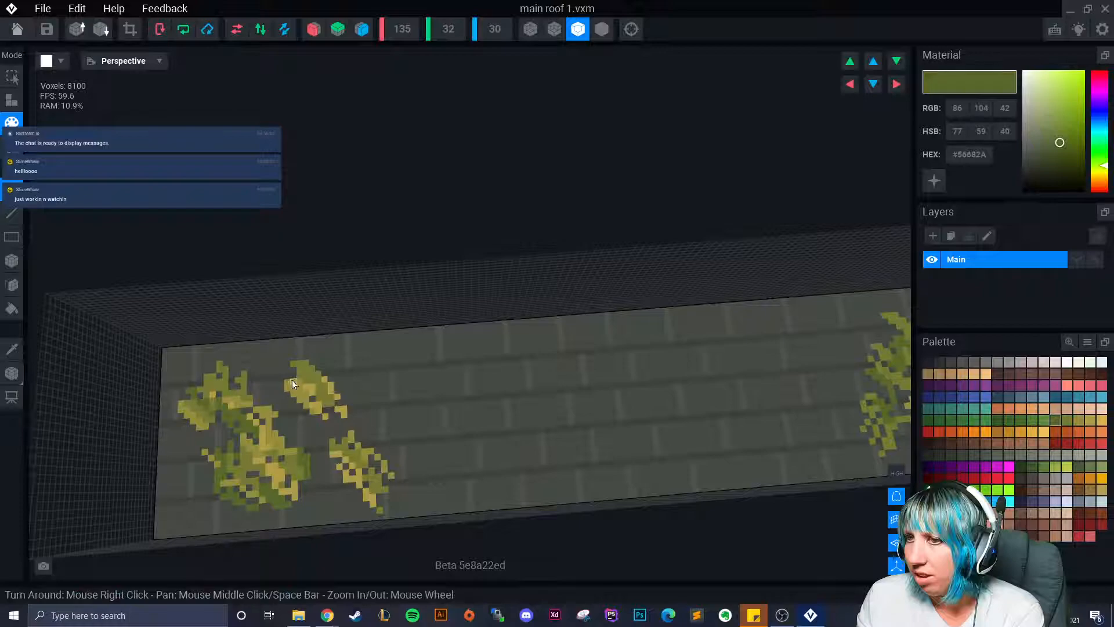
pyautogui.moveTo(299, 405)
pyautogui.mouseDown()
pyautogui.moveTo(325, 428)
pyautogui.moveTo(357, 496)
pyautogui.moveTo(375, 506)
pyautogui.moveTo(390, 469)
pyautogui.mouseUp()
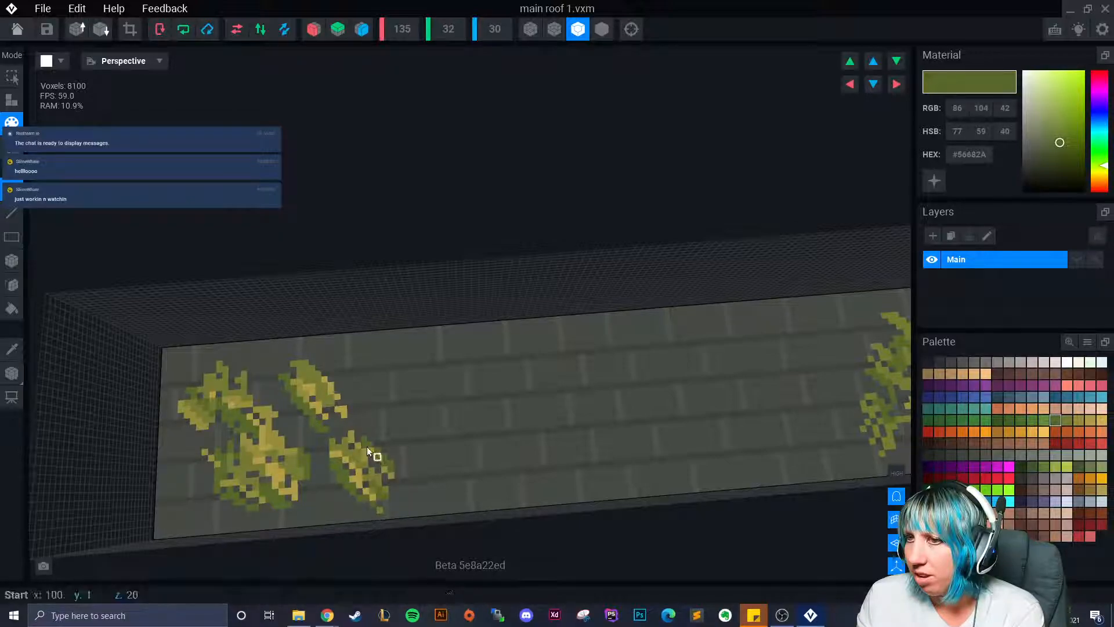
pyautogui.click(351, 429)
pyautogui.moveTo(313, 449); pyautogui.dragTo(254, 389)
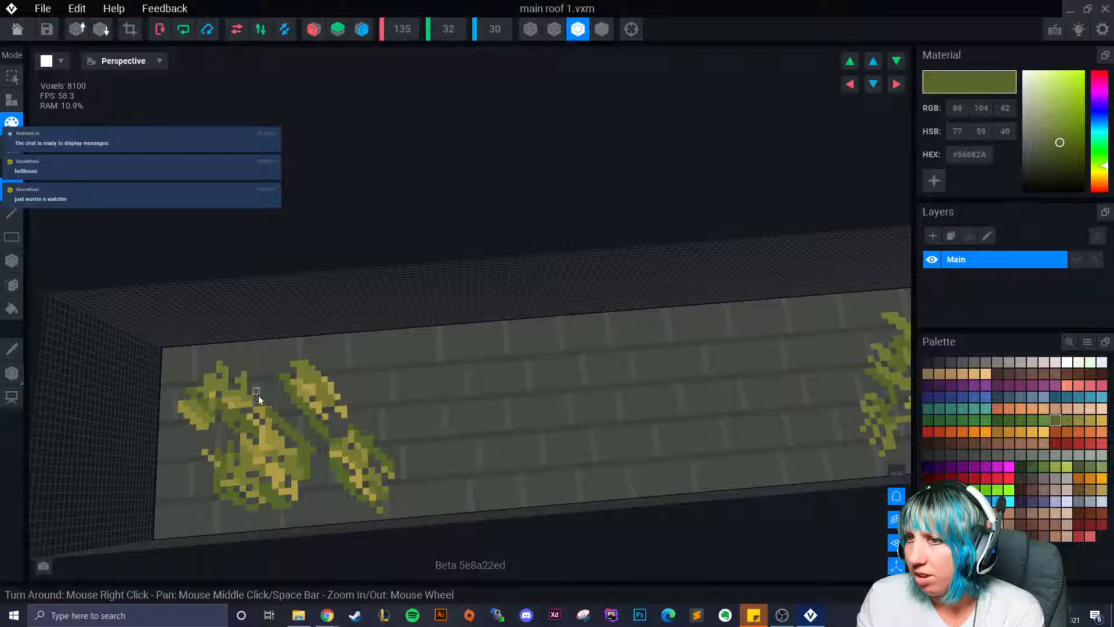
pyautogui.scroll(-5, 349, 473)
pyautogui.scroll(6, 420, 485)
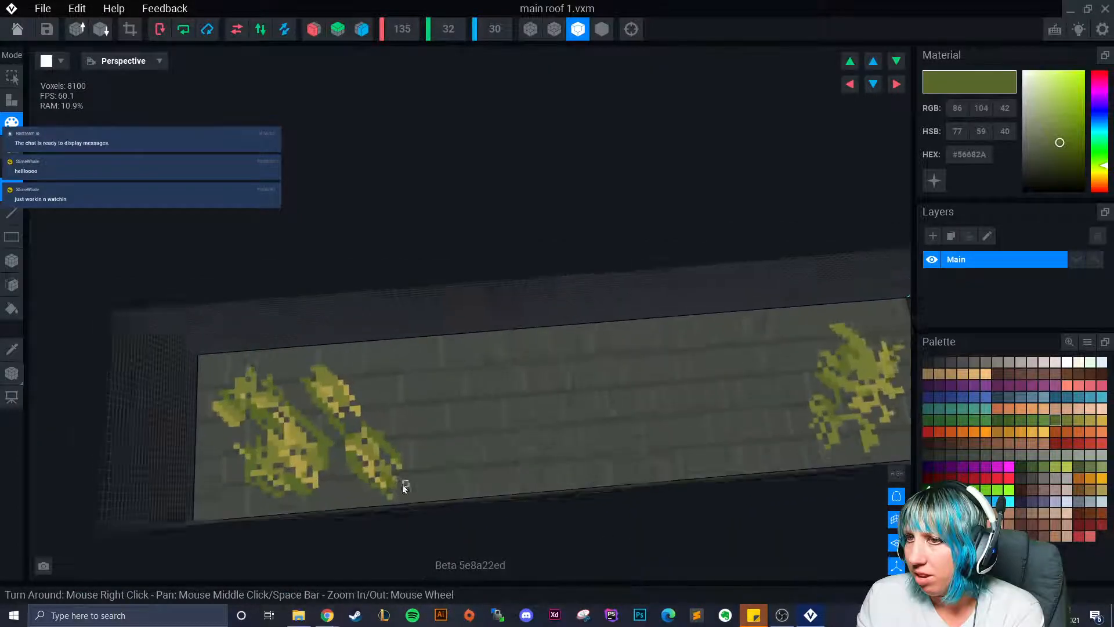
# Step: Paint #5E463E brown strokes around the edges and gaps of the near-end moss clumps and streaks
pyautogui.scroll(2, 374, 467)
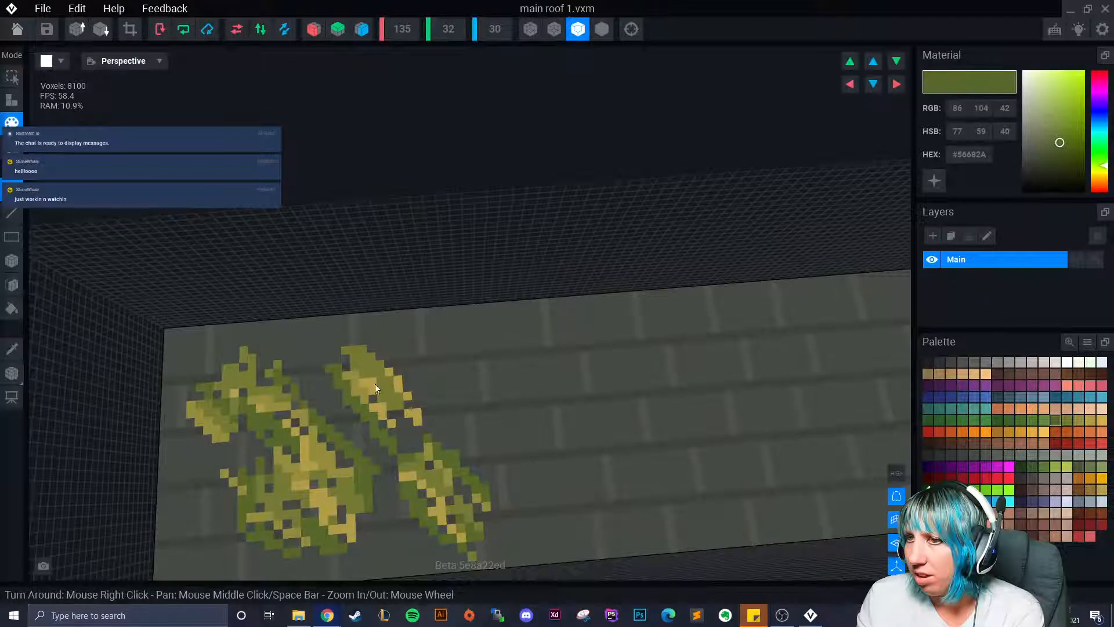
pyautogui.scroll(2, 348, 407)
pyautogui.moveTo(467, 490); pyautogui.dragTo(406, 412, button='middle')
pyautogui.scroll(-3, 406, 412)
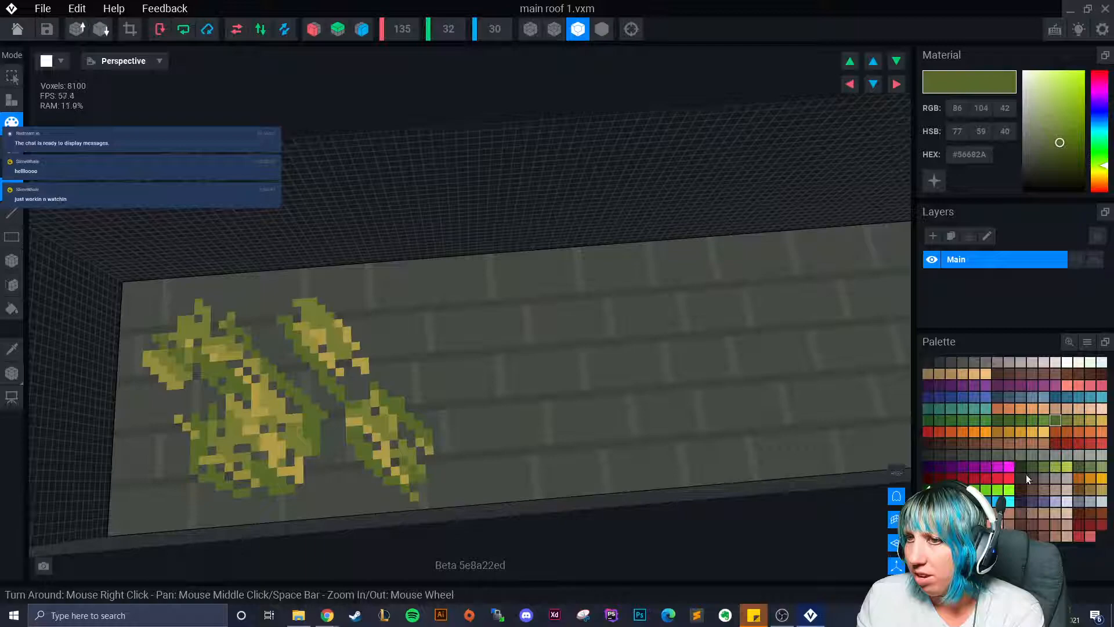
pyautogui.click(1032, 490)
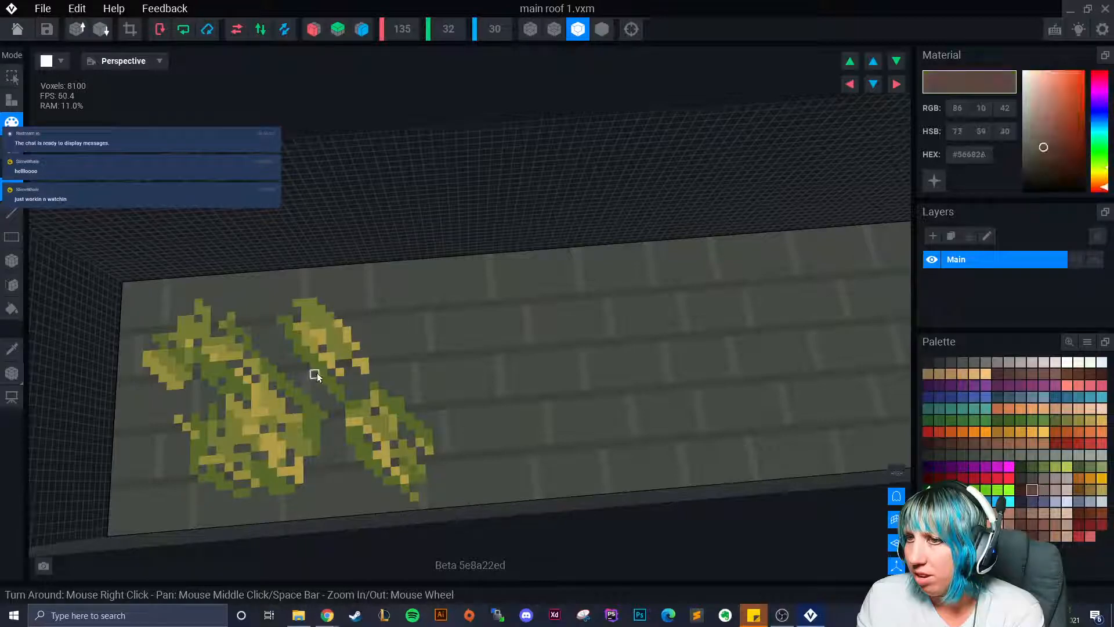
pyautogui.moveTo(339, 376); pyautogui.dragTo(353, 396)
pyautogui.moveTo(289, 350)
pyautogui.mouseDown()
pyautogui.moveTo(271, 319)
pyautogui.moveTo(211, 373)
pyautogui.moveTo(217, 394)
pyautogui.moveTo(179, 412)
pyautogui.mouseUp()
pyautogui.moveTo(347, 448)
pyautogui.mouseDown()
pyautogui.moveTo(385, 485)
pyautogui.moveTo(431, 476)
pyautogui.mouseUp()
# Step: Paint #5E463E brown streaks in the gaps of the far-end moss clump and on the shingles around it
pyautogui.scroll(-4, 453, 475)
pyautogui.scroll(4, 455, 470)
pyautogui.moveTo(812, 431); pyautogui.dragTo(612, 447, button='middle')
pyautogui.moveTo(580, 428); pyautogui.dragTo(572, 446)
pyautogui.moveTo(573, 449); pyautogui.dragTo(561, 471)
pyautogui.moveTo(551, 436); pyautogui.dragTo(537, 457)
pyautogui.moveTo(583, 350); pyautogui.dragTo(574, 368)
pyautogui.moveTo(608, 368); pyautogui.dragTo(596, 380)
pyautogui.moveTo(528, 395); pyautogui.dragTo(519, 403)
pyautogui.moveTo(509, 386); pyautogui.dragTo(476, 453)
pyautogui.moveTo(472, 449); pyautogui.dragTo(458, 479)
pyautogui.moveTo(586, 446); pyautogui.dragTo(586, 466)
pyautogui.moveTo(589, 414); pyautogui.dragTo(588, 446)
pyautogui.scroll(5, 779, 434)
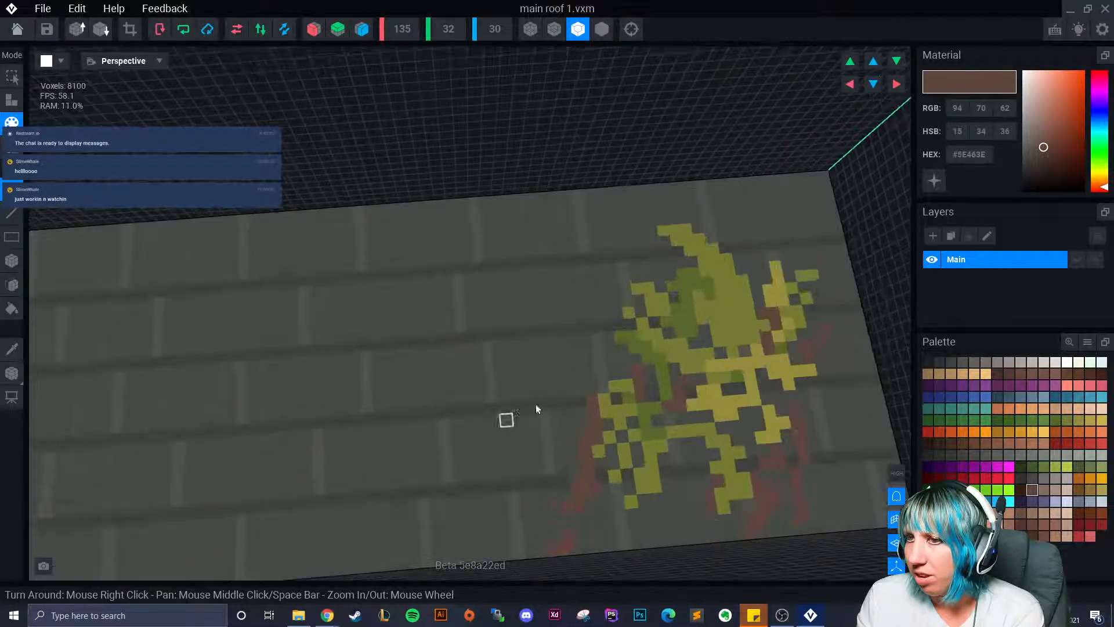
pyautogui.moveTo(620, 337)
pyautogui.mouseDown()
pyautogui.moveTo(621, 276)
pyautogui.moveTo(669, 273)
pyautogui.mouseUp()
pyautogui.moveTo(739, 410); pyautogui.dragTo(600, 442, button='middle')
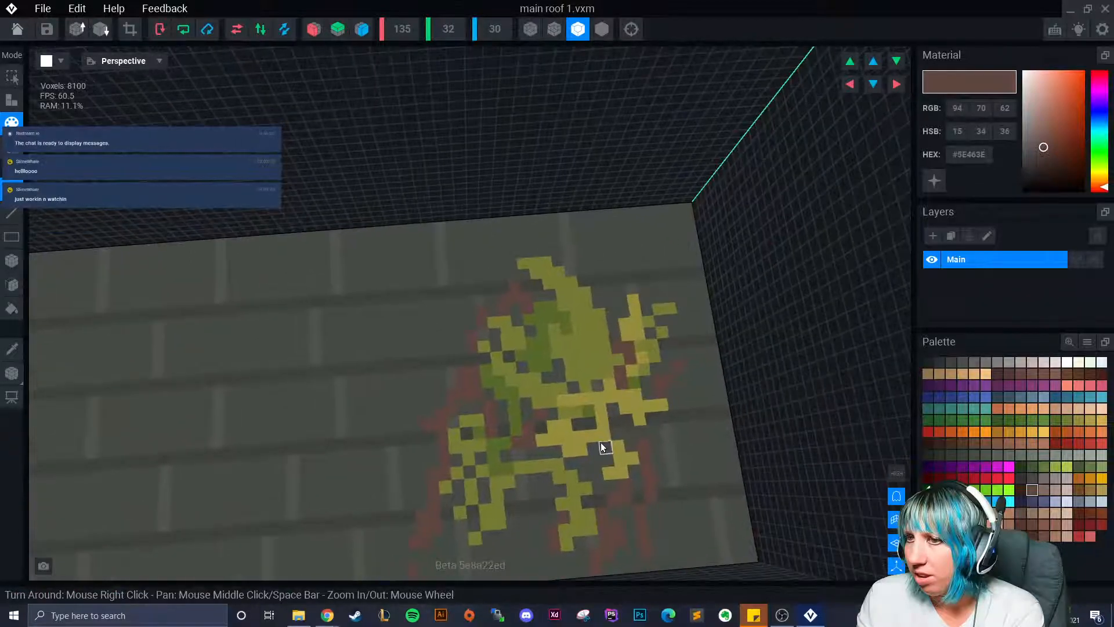
# Step: Highlight the far-end moss clump with a #B39D46 band across its middle and #D2AF50 patches on its inner side
pyautogui.click(1068, 419)
pyautogui.click(1078, 420)
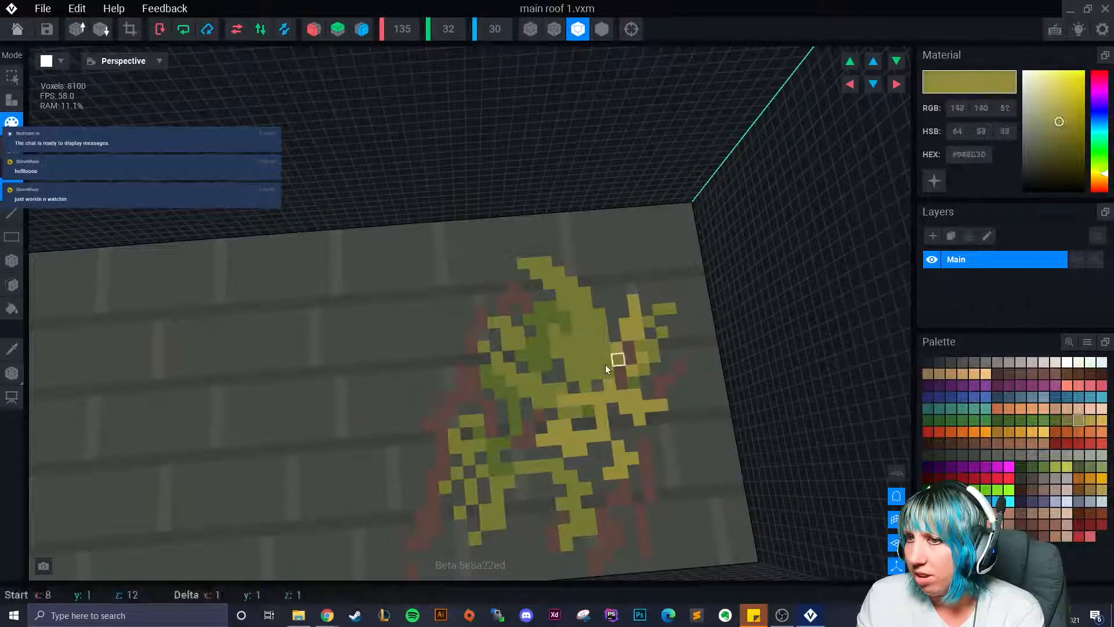
pyautogui.click(1090, 419)
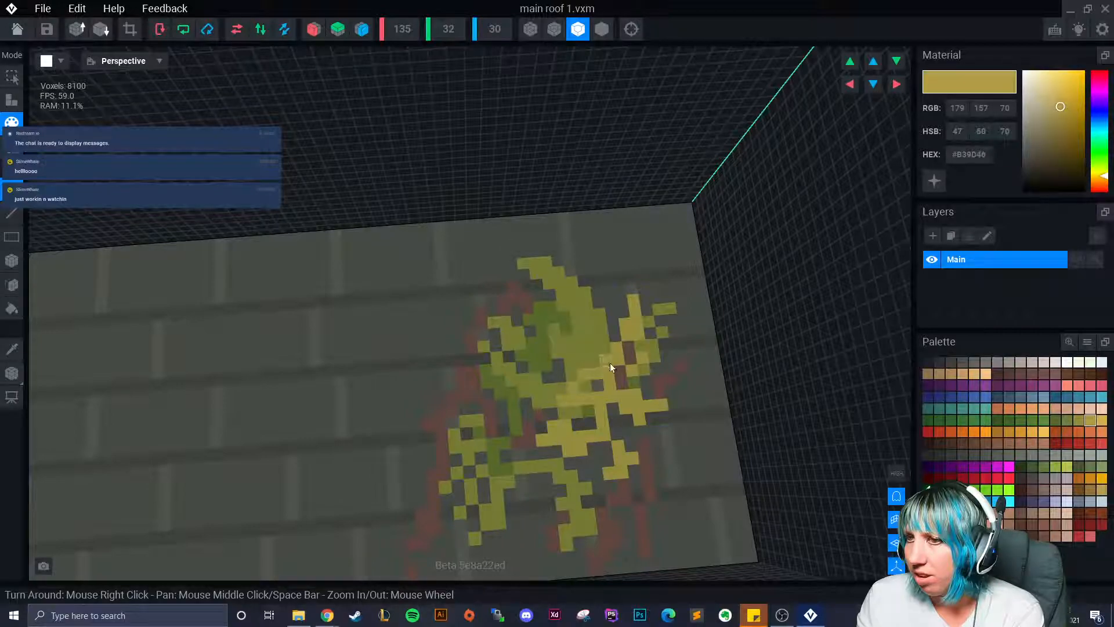
pyautogui.moveTo(601, 366); pyautogui.dragTo(567, 406)
pyautogui.click(1102, 420)
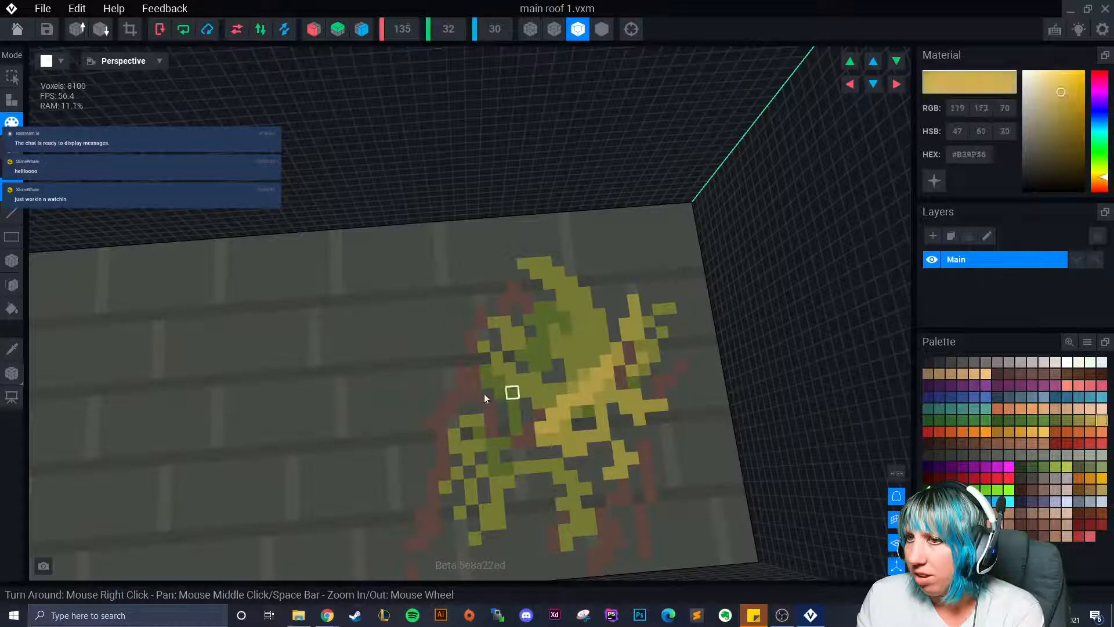
pyautogui.moveTo(487, 383); pyautogui.dragTo(503, 417)
pyautogui.moveTo(547, 377); pyautogui.dragTo(560, 375)
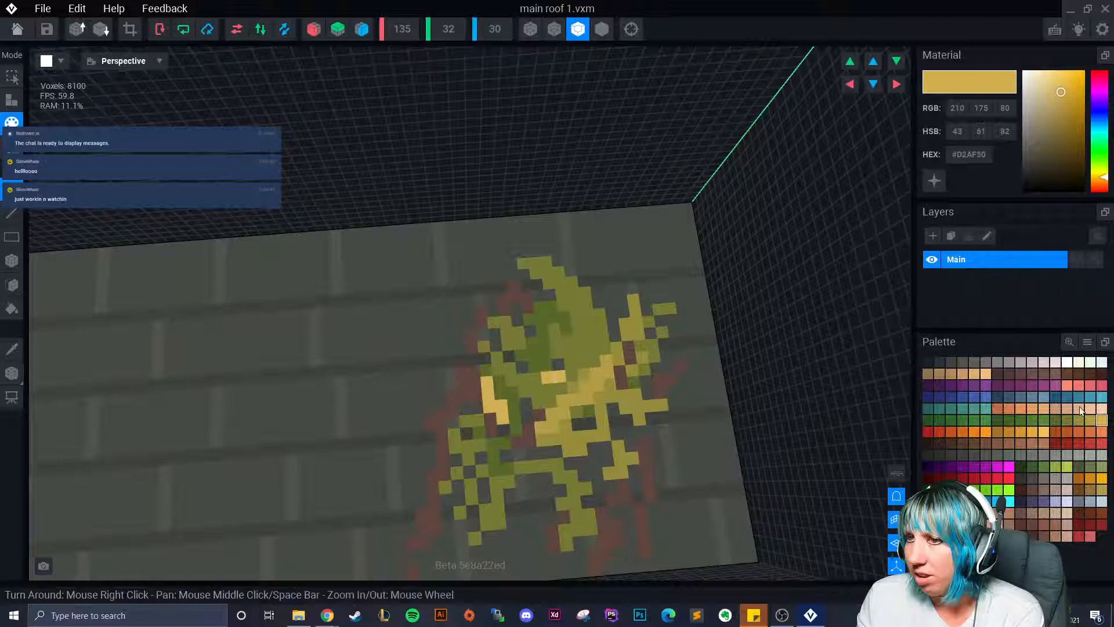
pyautogui.moveTo(480, 377)
pyautogui.mouseDown()
pyautogui.moveTo(479, 408)
pyautogui.moveTo(464, 419)
pyautogui.mouseUp()
# Step: Add #B39D46 voxels along the outer side of the far-end moss clump and #56682A voxels at its upper edge
pyautogui.click(1090, 419)
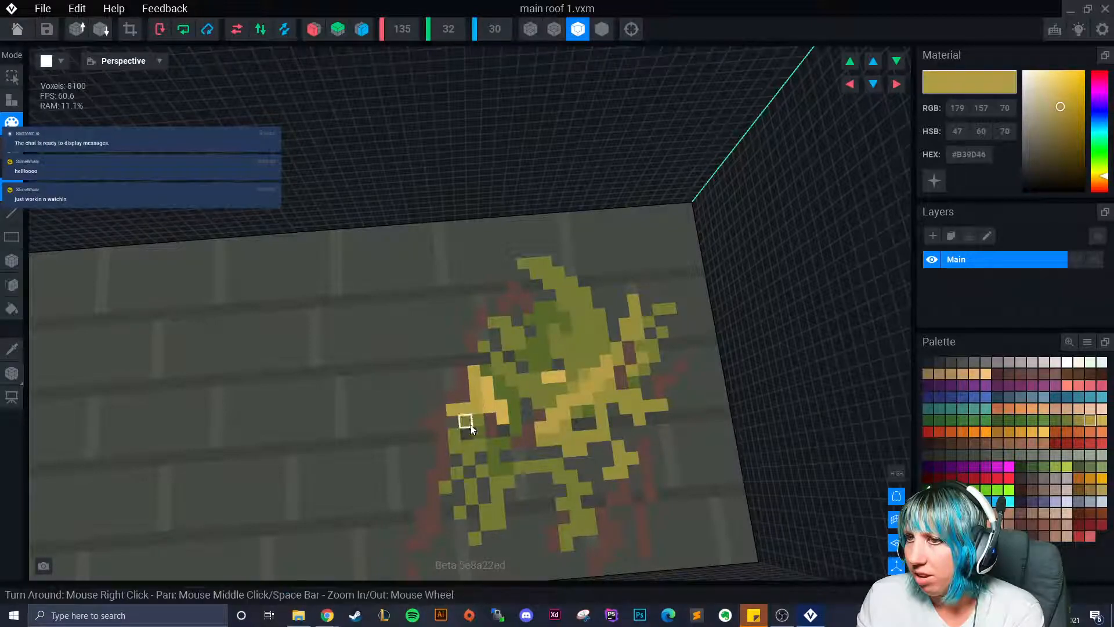
pyautogui.scroll(-3, 489, 418)
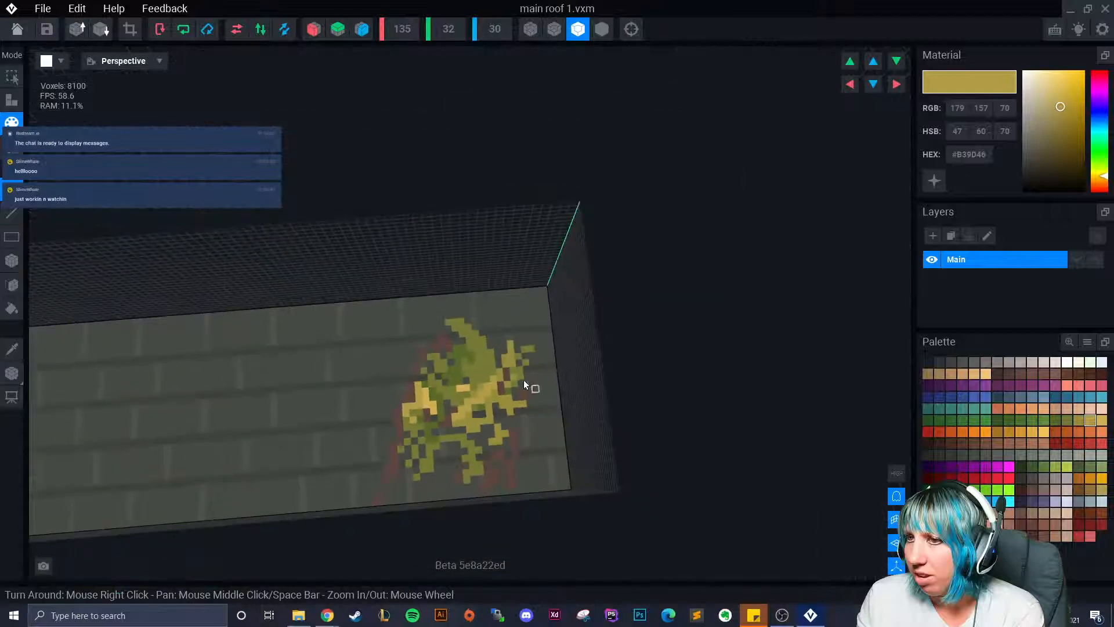
pyautogui.click(500, 356)
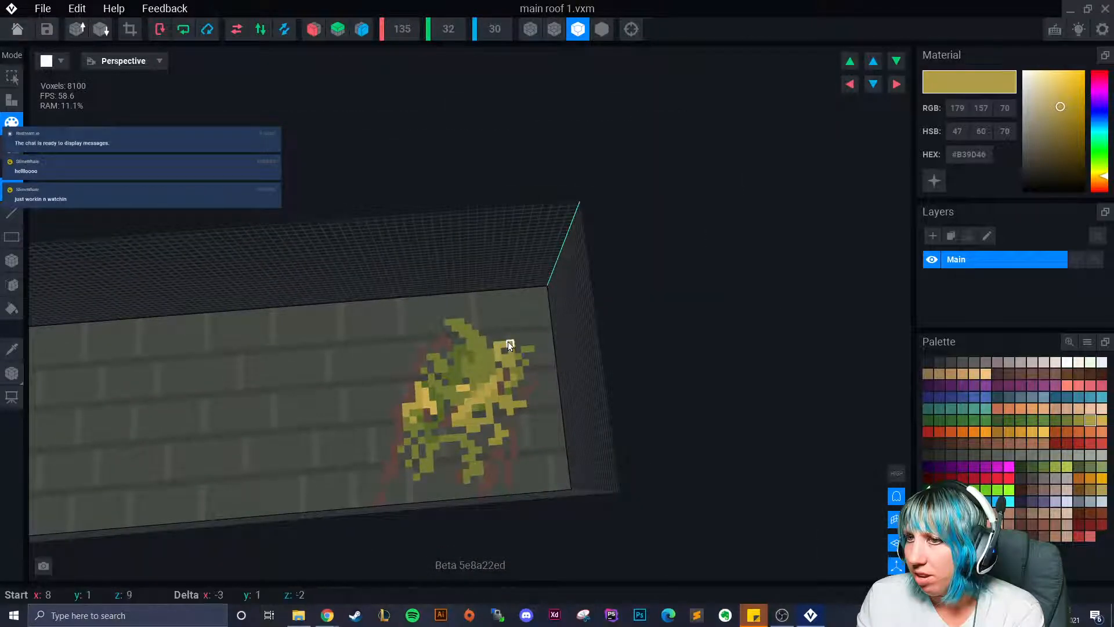
pyautogui.click(1057, 419)
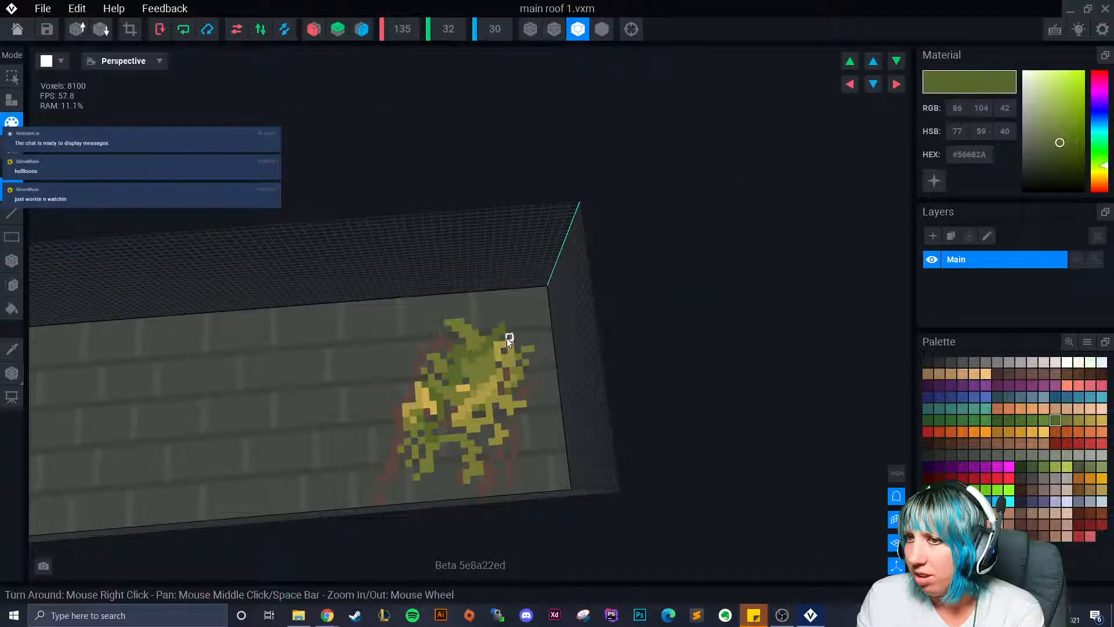
pyautogui.moveTo(524, 399); pyautogui.dragTo(340, 466, button='right')
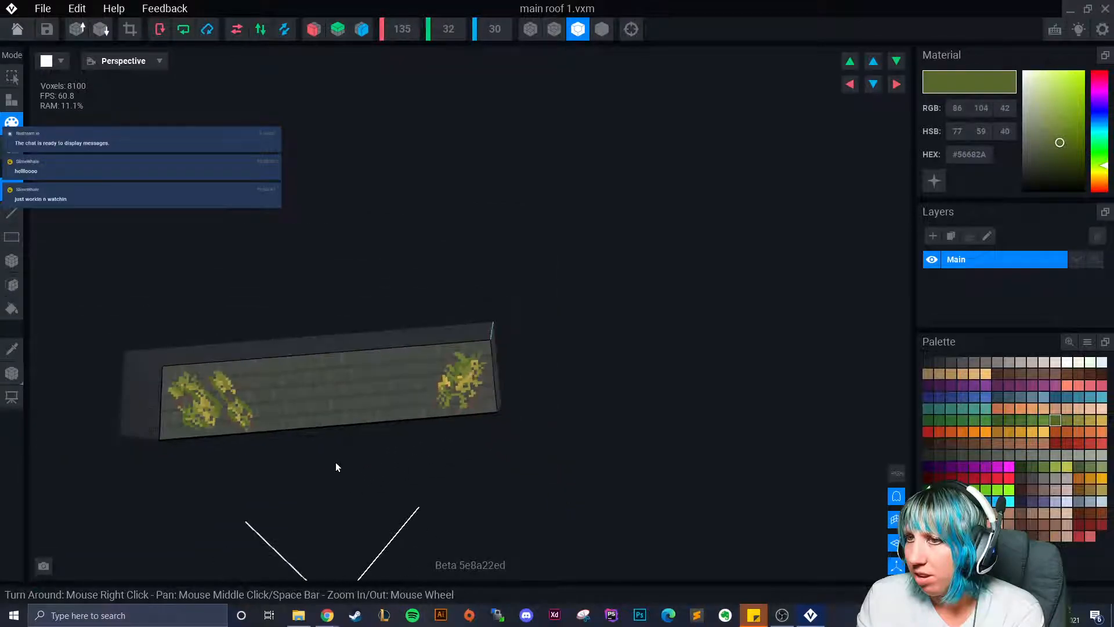
pyautogui.scroll(5, 348, 458)
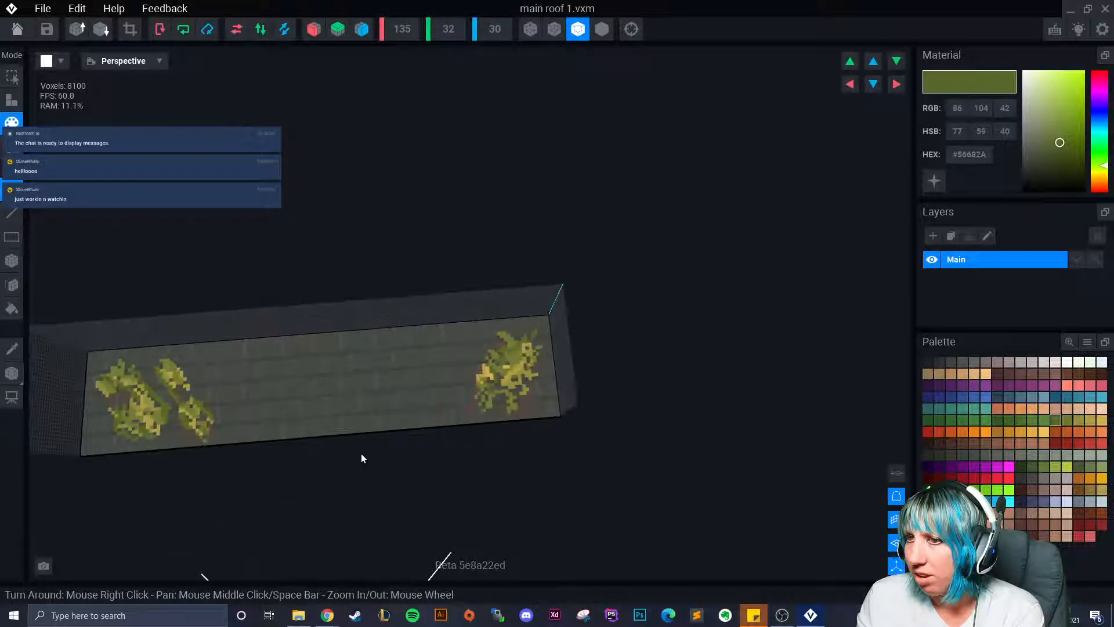
pyautogui.scroll(-3, 195, 409)
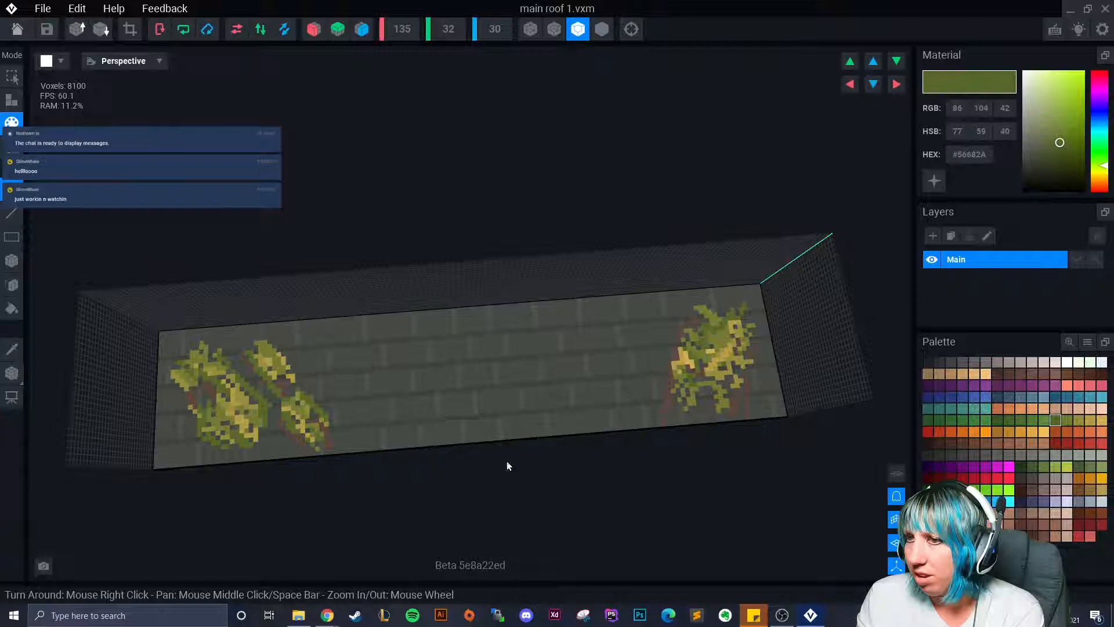
# Step: Crop the roof volume to its voxels and set its pivot to the floor, saving the model on closing
pyautogui.click(128, 29)
pyautogui.moveTo(512, 385); pyautogui.dragTo(511, 383, button='right')
pyautogui.rightClick(13, 375)
pyautogui.click(61, 384)
pyautogui.moveTo(332, 393); pyautogui.dragTo(332, 394, button='right')
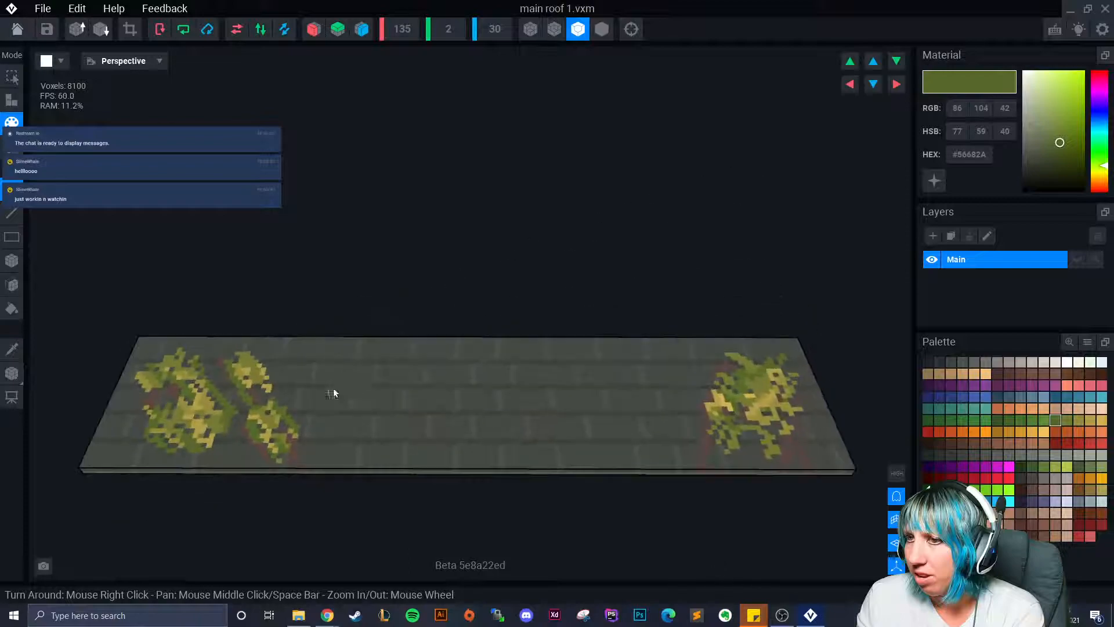
pyautogui.click(18, 30)
pyautogui.click(442, 220)
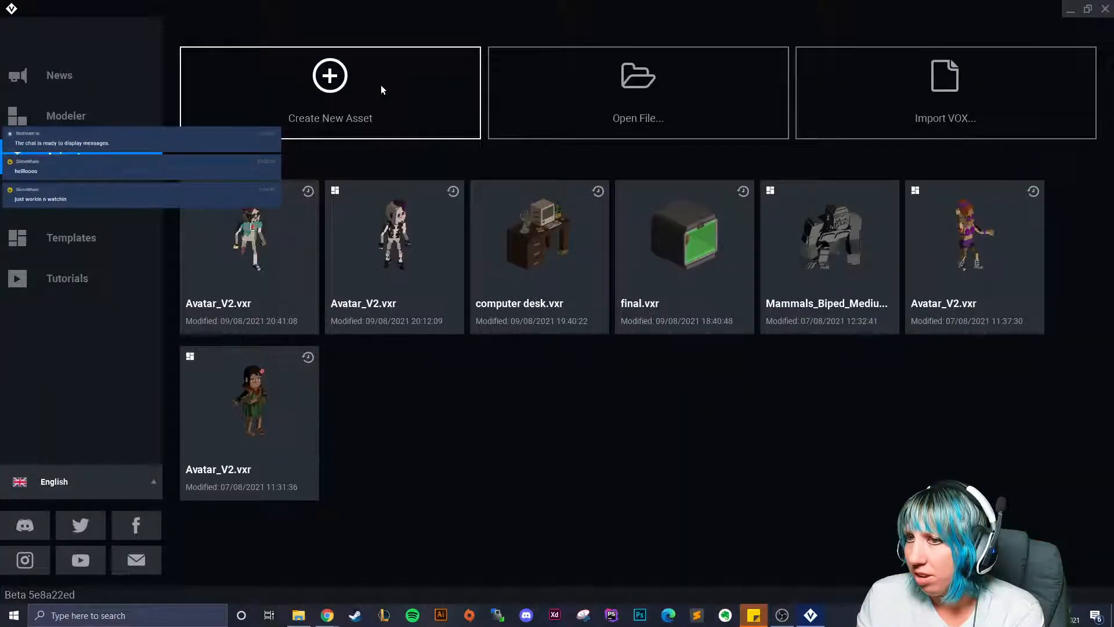
# Step: Create a new rig asset named "cottage final" in the witches folder inside the Sandbox folder of VoxEdit
pyautogui.click(403, 105)
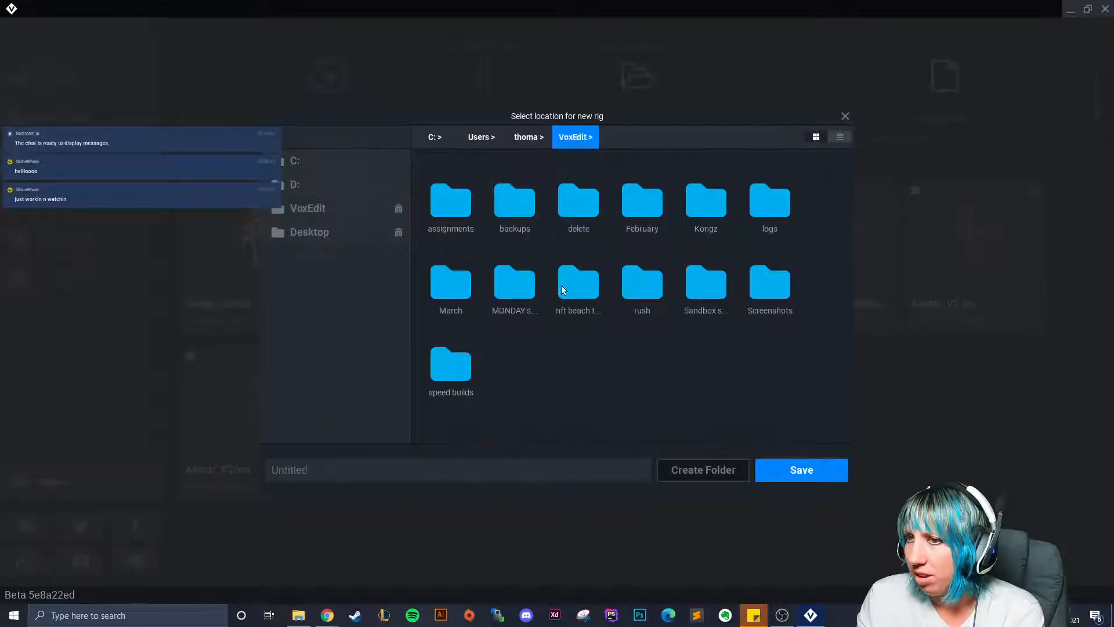
pyautogui.doubleClick(702, 284)
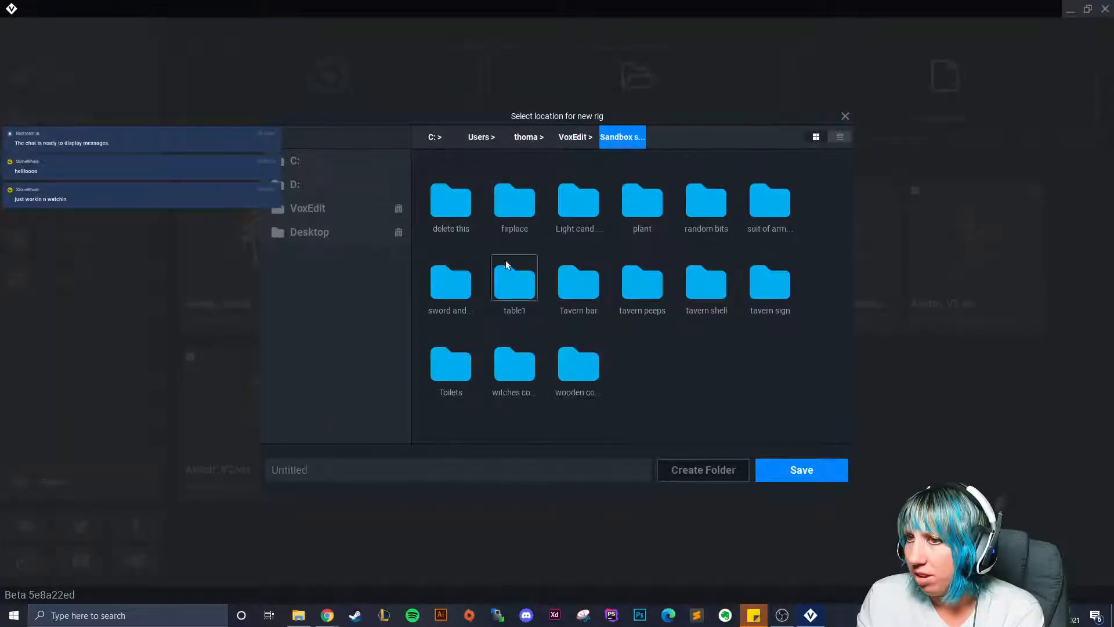
pyautogui.doubleClick(507, 367)
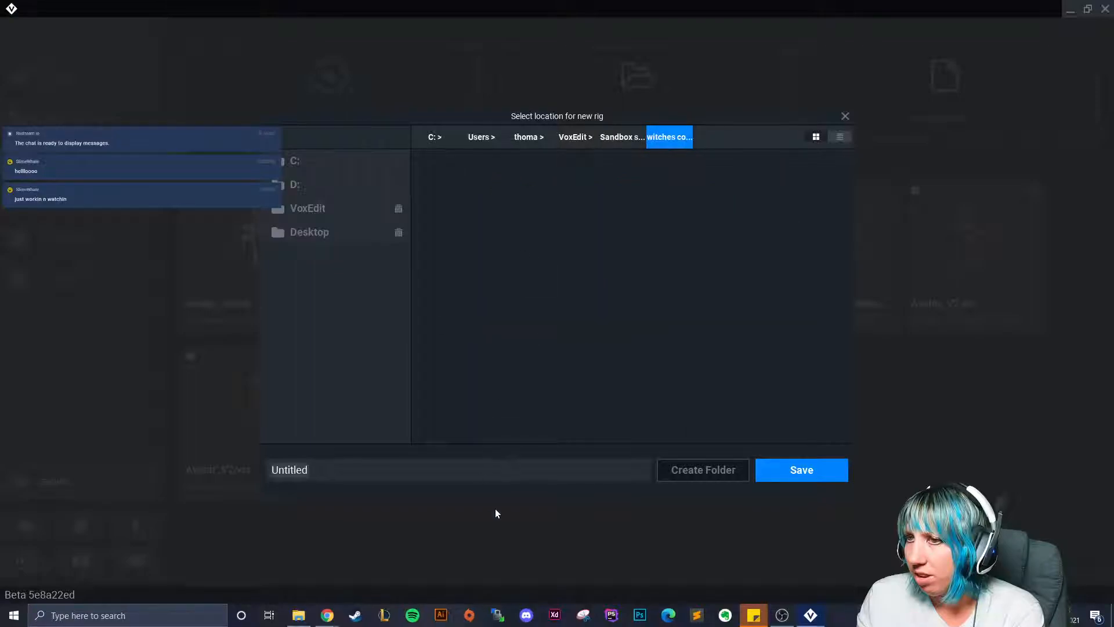
pyautogui.write('cottage final')
pyautogui.click(800, 469)
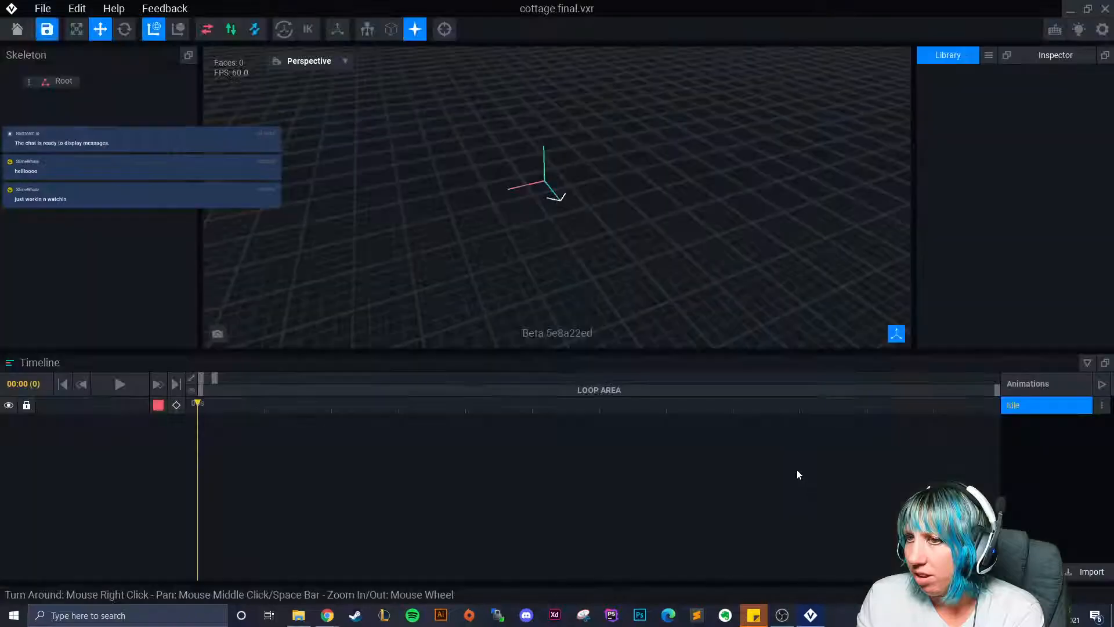
# Step: Import the "main new" VXM model into the rig's library
pyautogui.click(989, 55)
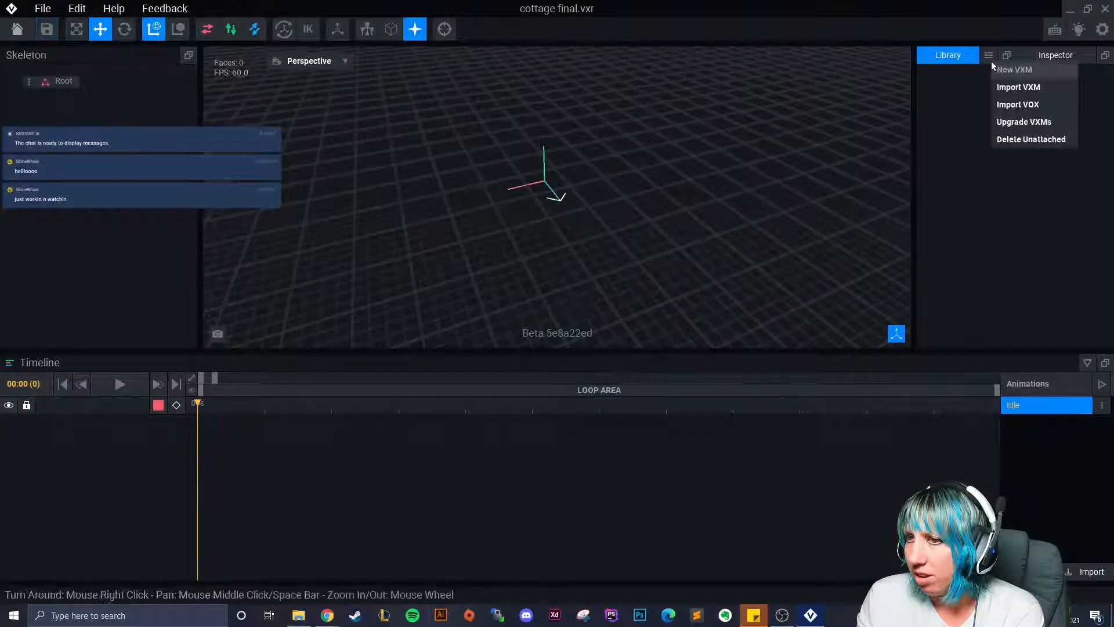
pyautogui.click(1015, 84)
pyautogui.click(673, 137)
pyautogui.click(705, 195)
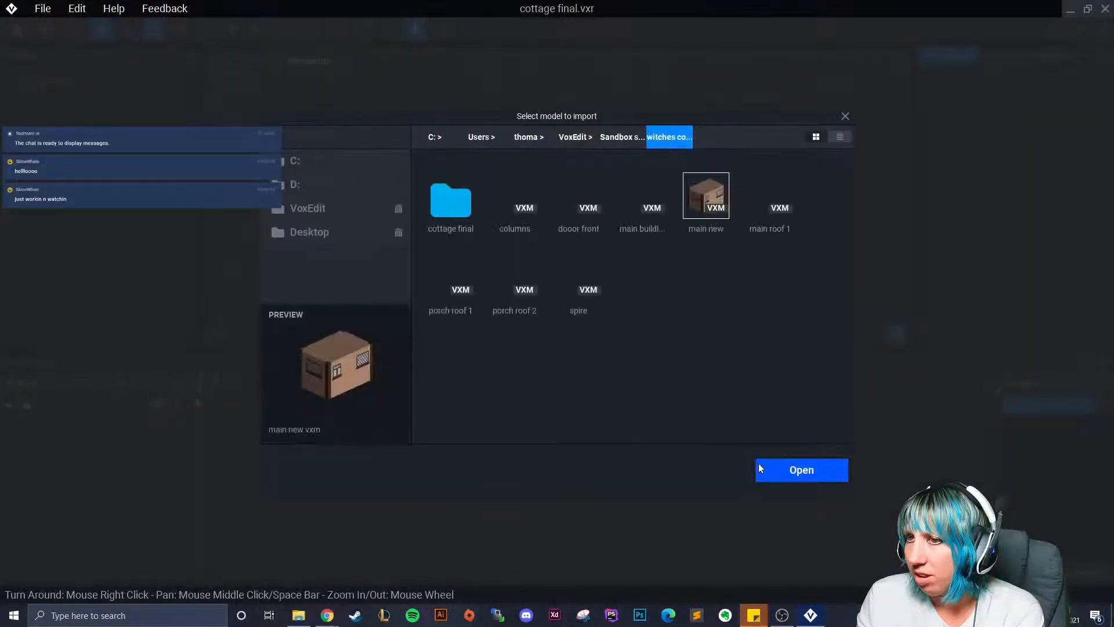
pyautogui.click(801, 470)
# Step: Import the "main roof 1" VXM model into the library and clone it as "roof 2 main"
pyautogui.click(989, 55)
pyautogui.click(1002, 88)
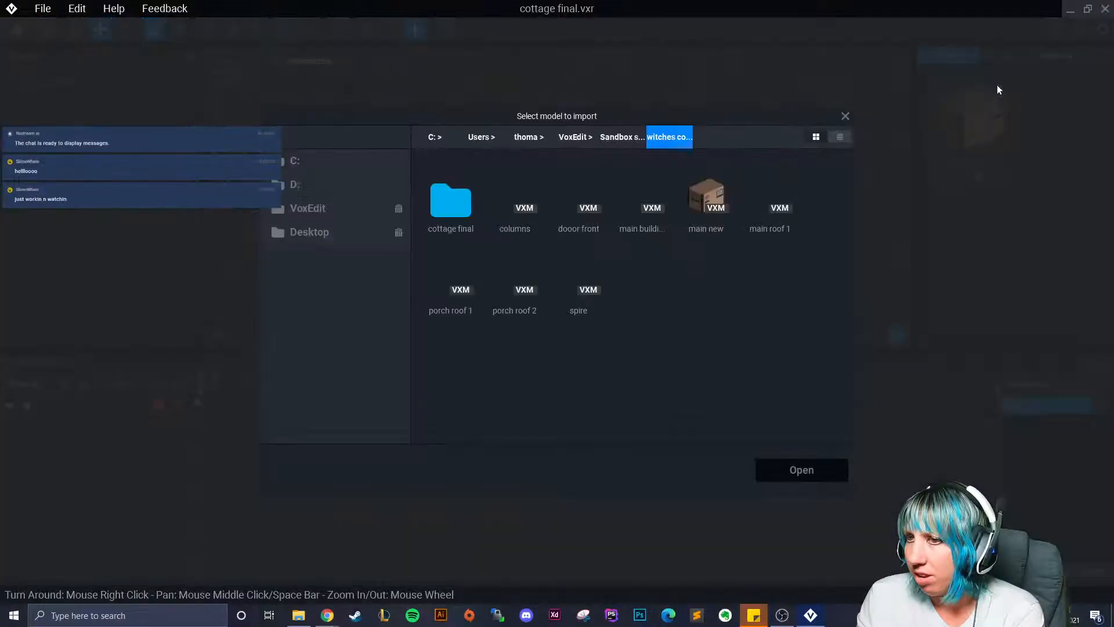
pyautogui.click(779, 200)
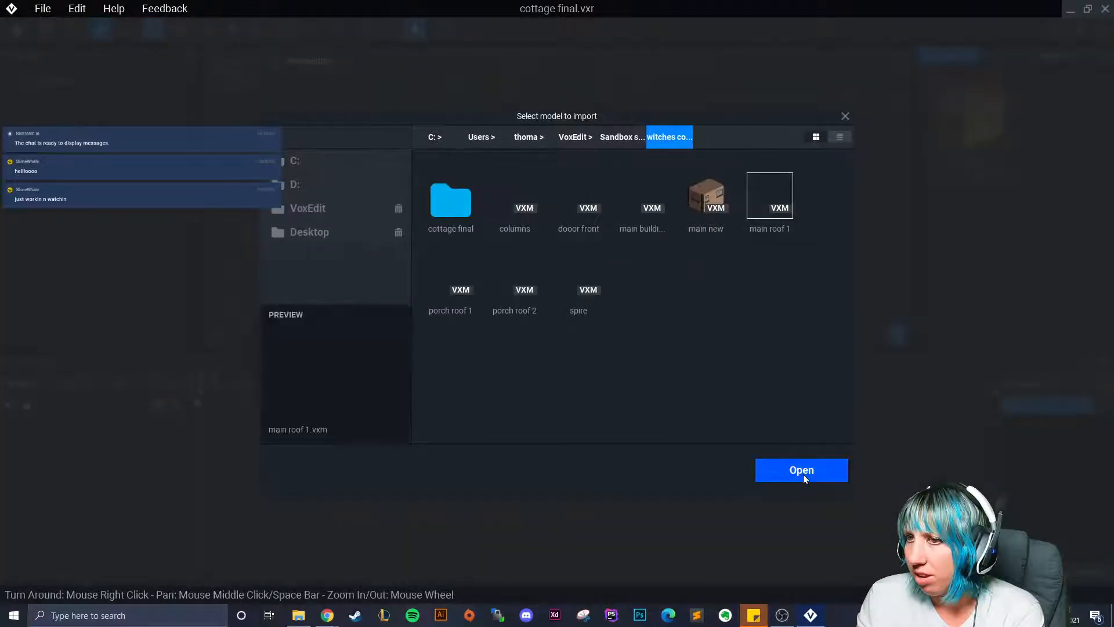
pyautogui.click(804, 472)
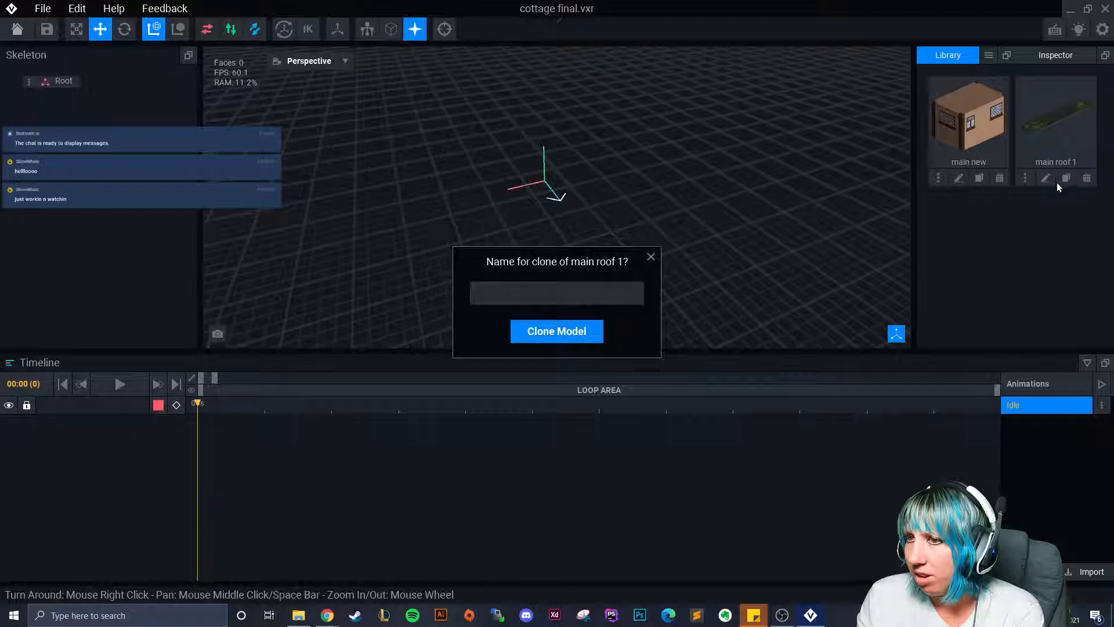
pyautogui.write('2 main')
pyautogui.press('Return')
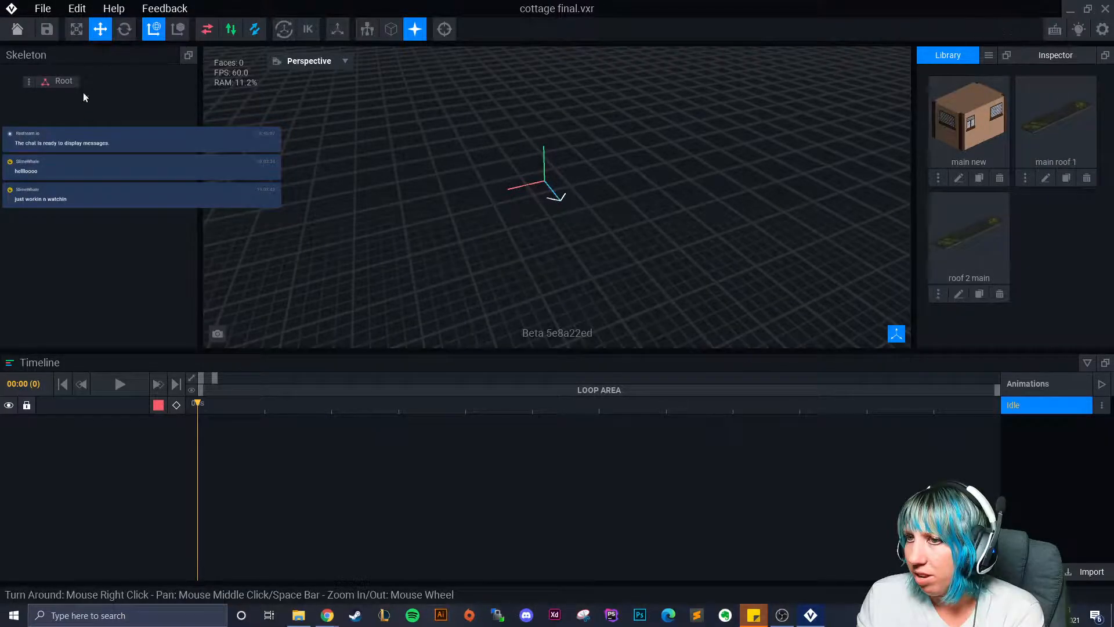
# Step: Create a "control node" under Root in the skeleton and a "main building" child node beneath it
pyautogui.click(30, 80)
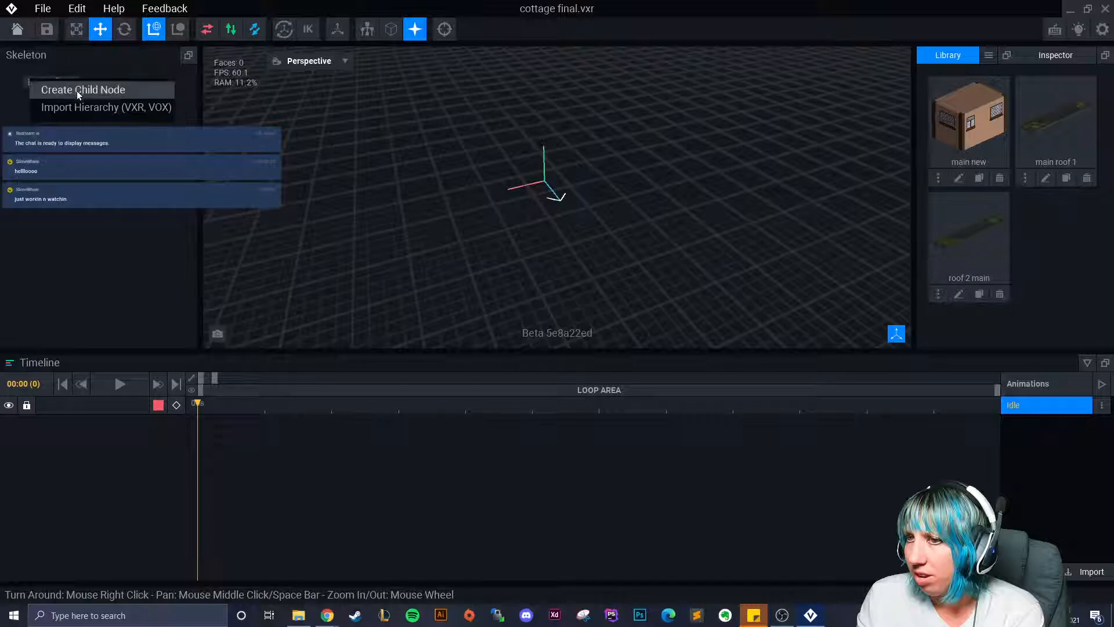
pyautogui.click(77, 90)
pyautogui.write('control node')
pyautogui.press('Return')
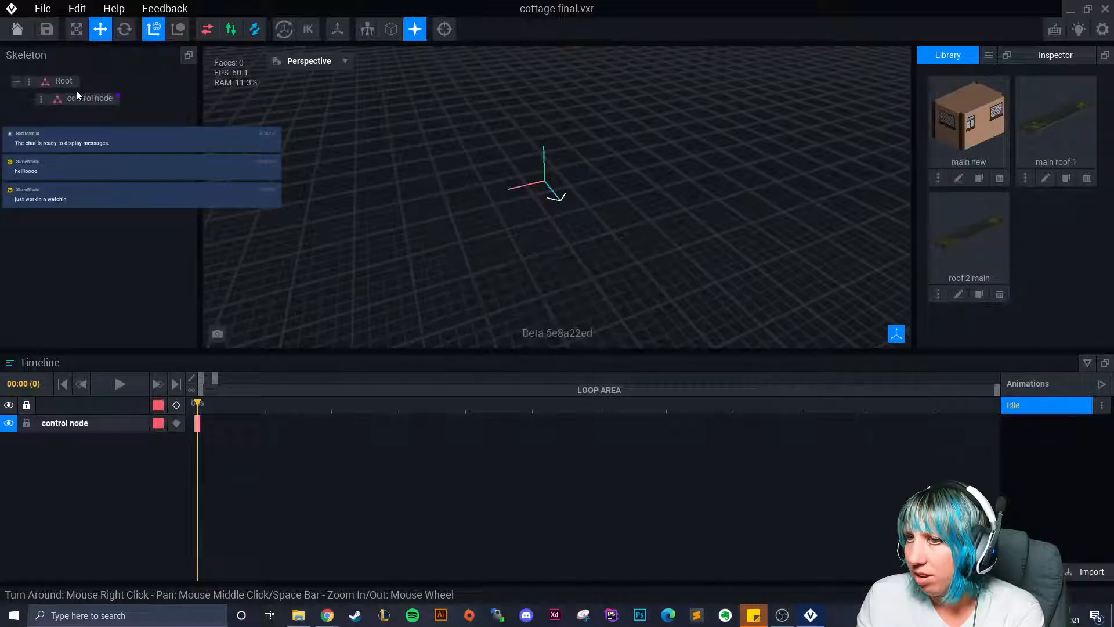
pyautogui.click(41, 98)
pyautogui.click(87, 107)
pyautogui.write('main building')
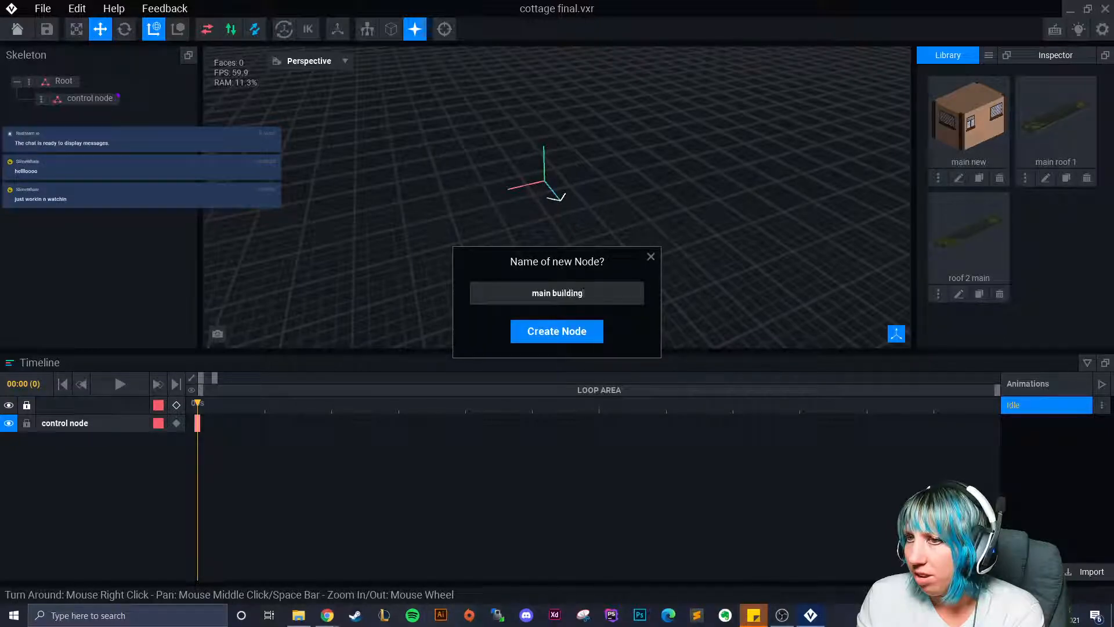
pyautogui.press('Return')
# Step: Create a child node named "roof 1" under the main building node
pyautogui.click(54, 113)
pyautogui.click(68, 125)
pyautogui.write('roof 1')
pyautogui.press('BackSpace')
pyautogui.press('BackSpace')
pyautogui.write('1')
pyautogui.press('Return')
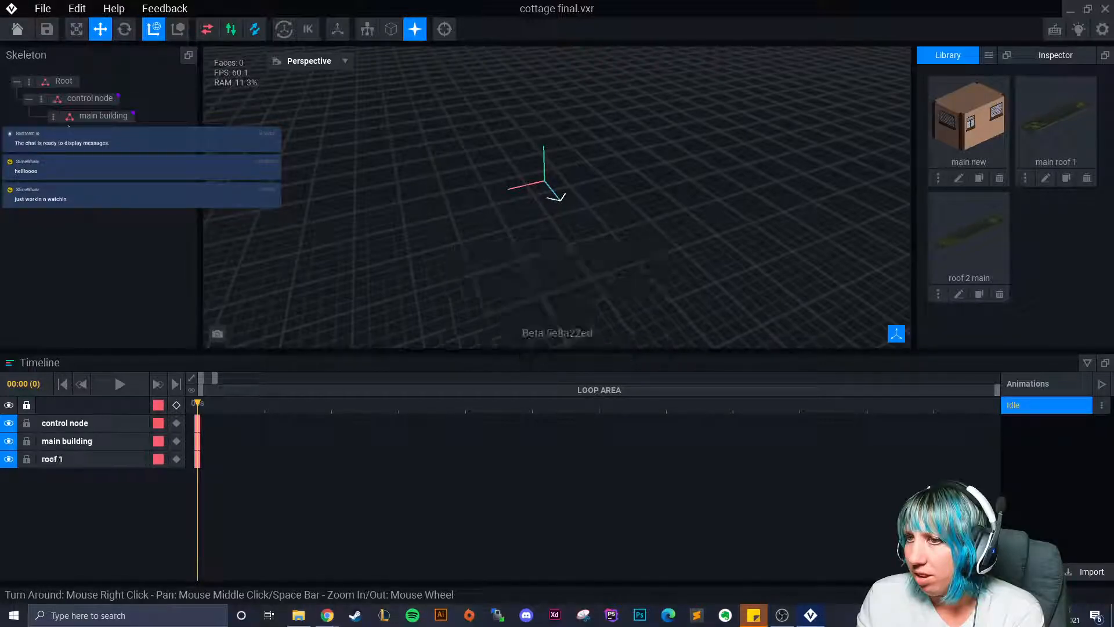
# Step: Attach the "main new" model to the main building node, then set its pivot to the floor and save the model
pyautogui.moveTo(968, 116); pyautogui.dragTo(103, 116)
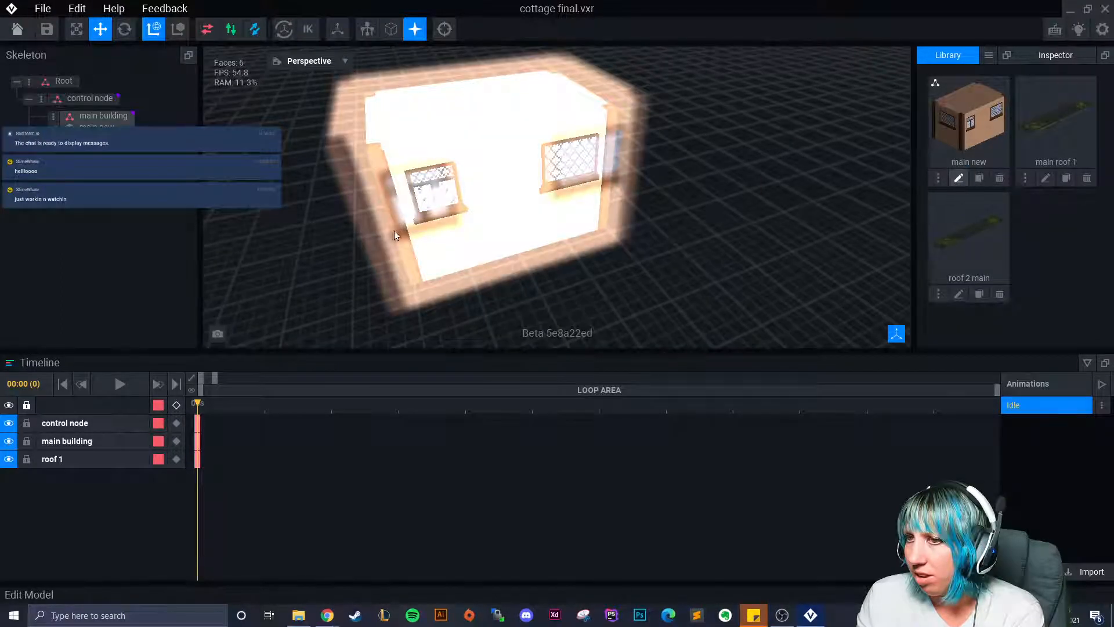
pyautogui.doubleClick(491, 203)
pyautogui.click(12, 372)
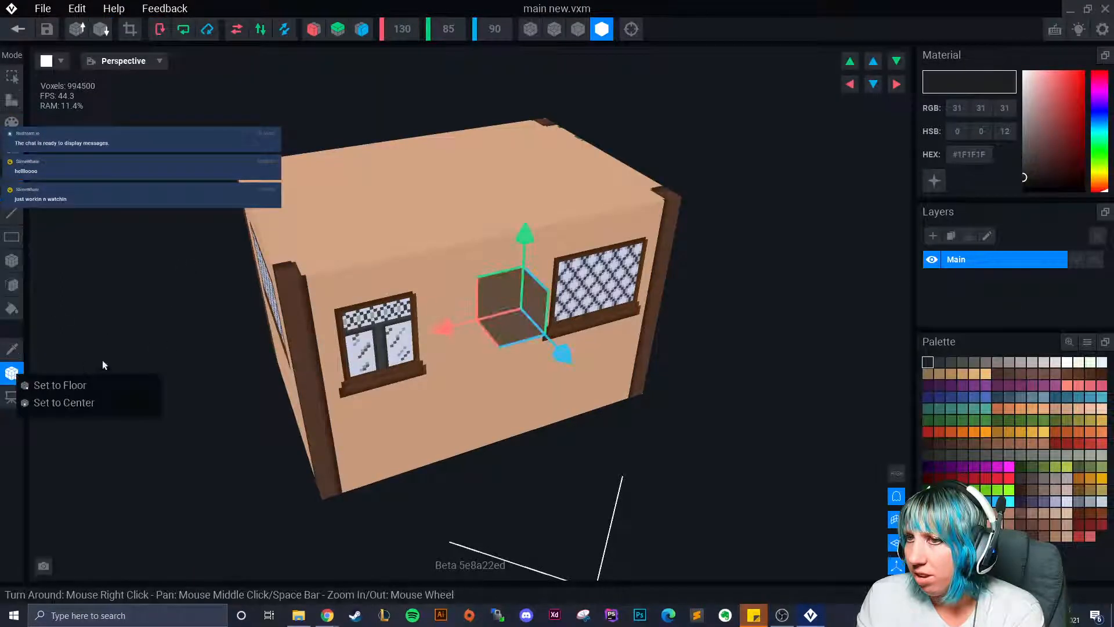
pyautogui.click(93, 385)
pyautogui.click(18, 28)
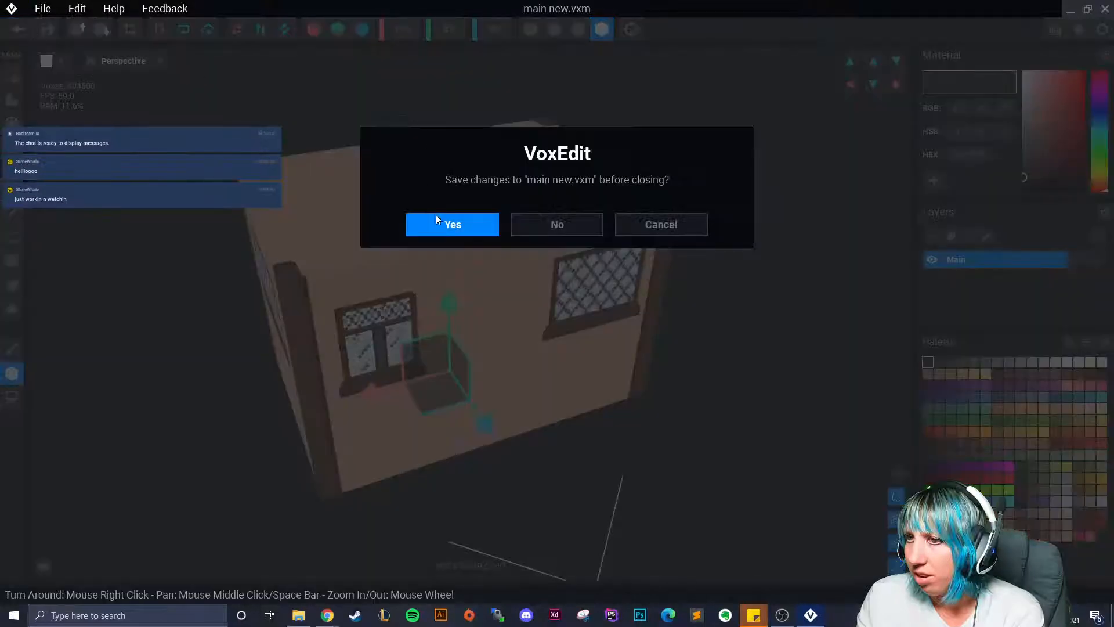
pyautogui.click(453, 224)
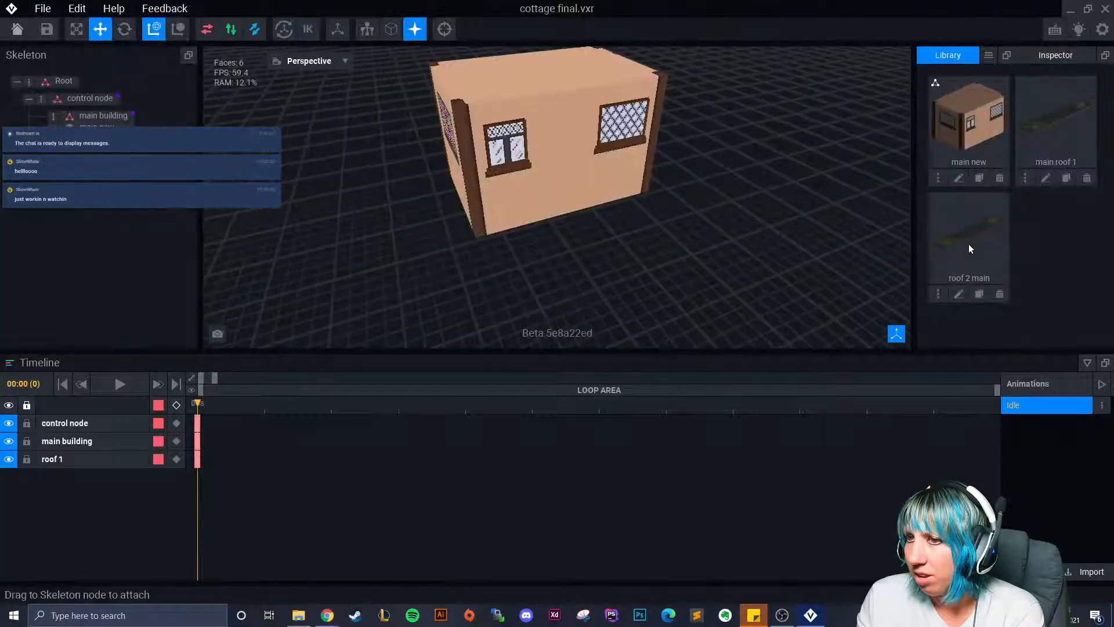
# Step: Attach the "main roof 1" model to the roof 1 node and move it onto the top long edge of the building
pyautogui.click(530, 187)
pyautogui.moveTo(530, 186); pyautogui.dragTo(376, 250, button='right')
pyautogui.moveTo(385, 238); pyautogui.dragTo(475, 186)
pyautogui.moveTo(562, 194); pyautogui.dragTo(549, 189, button='right')
pyautogui.scroll(4, 563, 203)
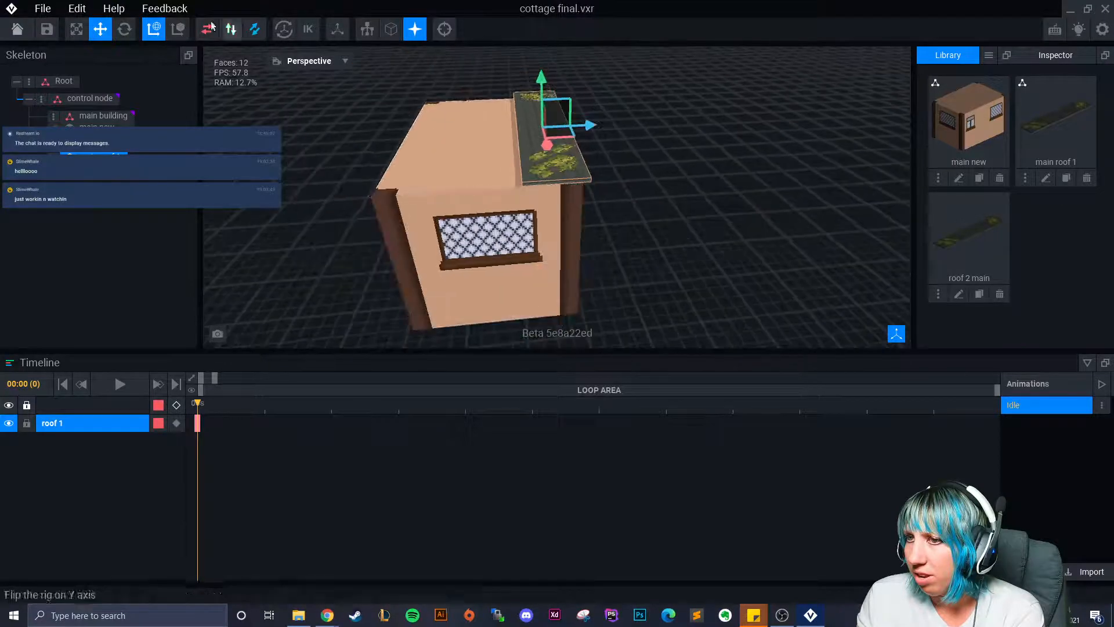
# Step: Rotate the roof 1 piece so it slopes down over the building's long edge and reposition it there
pyautogui.click(124, 29)
pyautogui.scroll(4, 548, 125)
pyautogui.moveTo(548, 134); pyautogui.dragTo(548, 121, button='right')
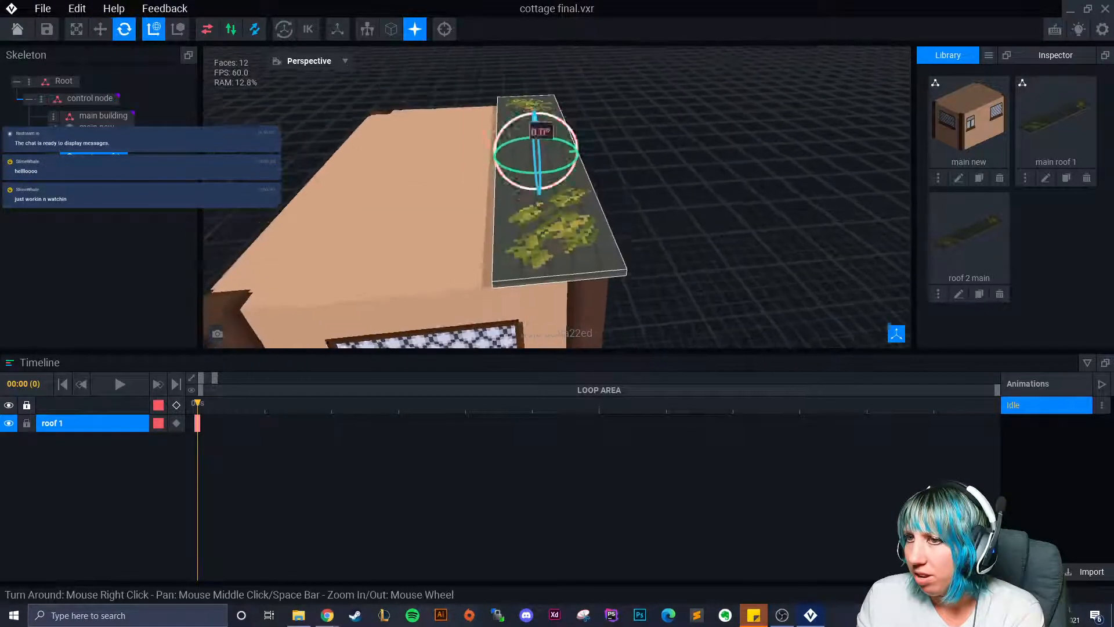
pyautogui.moveTo(547, 121); pyautogui.dragTo(602, 145)
pyautogui.click(100, 29)
pyautogui.click(604, 146)
pyautogui.moveTo(658, 188); pyautogui.dragTo(667, 192, button='right')
pyautogui.scroll(-4, 667, 192)
pyautogui.moveTo(596, 174); pyautogui.dragTo(586, 175, button='right')
pyautogui.click(590, 158)
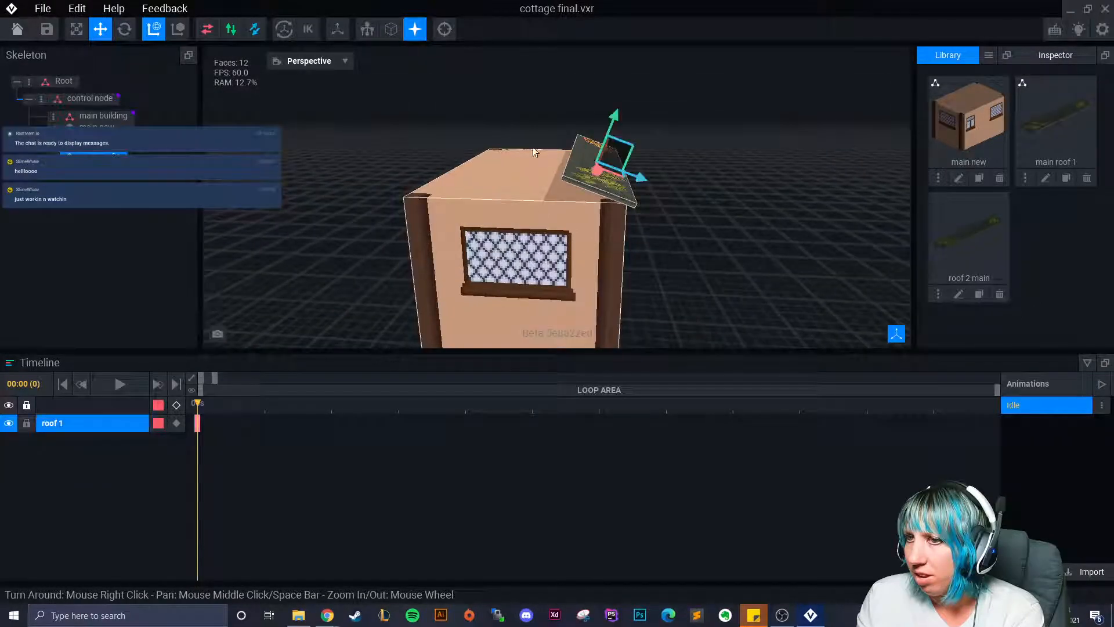
# Step: Open the "main roof 1" model for editing and set its Z dimension to 65 voxels
pyautogui.click(70, 156)
pyautogui.moveTo(447, 274); pyautogui.dragTo(448, 284, button='right')
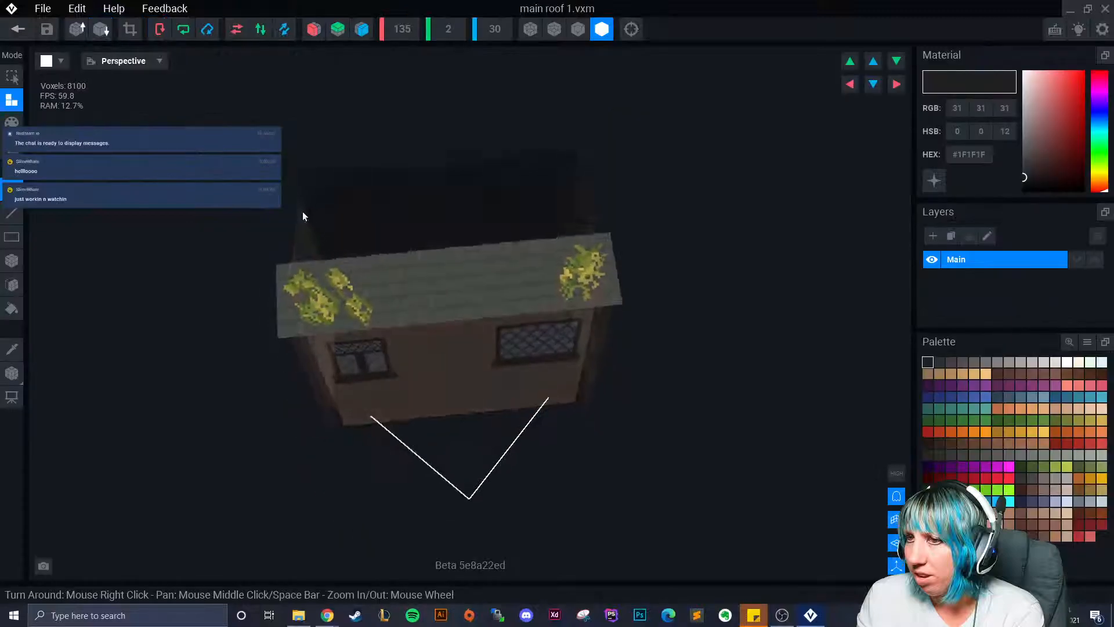
pyautogui.scroll(2, 469, 105)
pyautogui.click(500, 27)
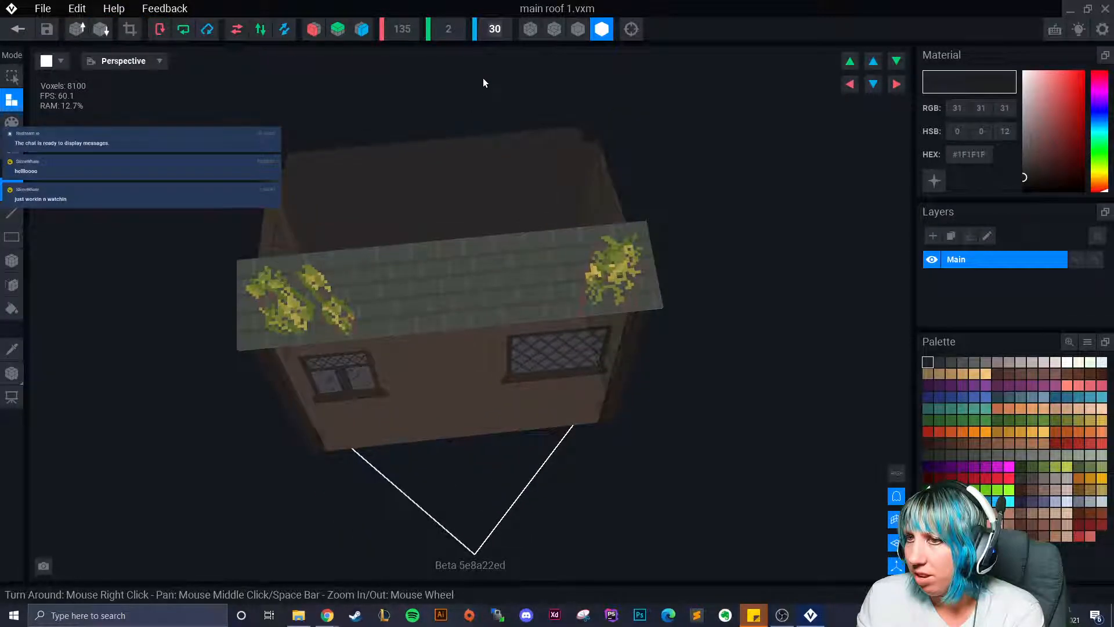
pyautogui.moveTo(351, 142); pyautogui.dragTo(440, 41, button='right')
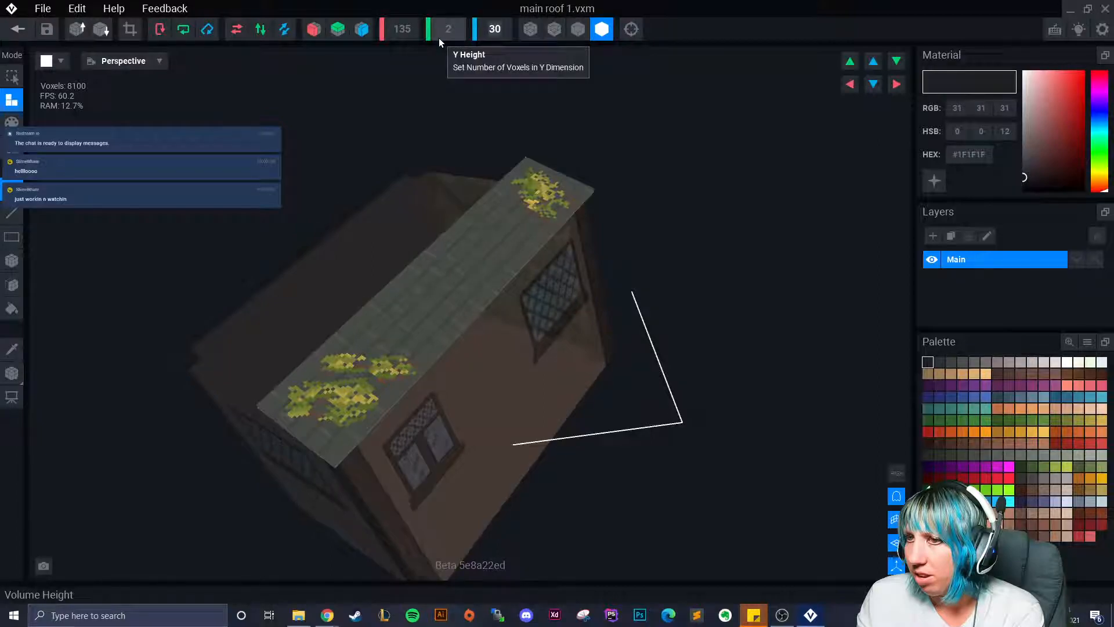
pyautogui.write('65')
pyautogui.press('Return')
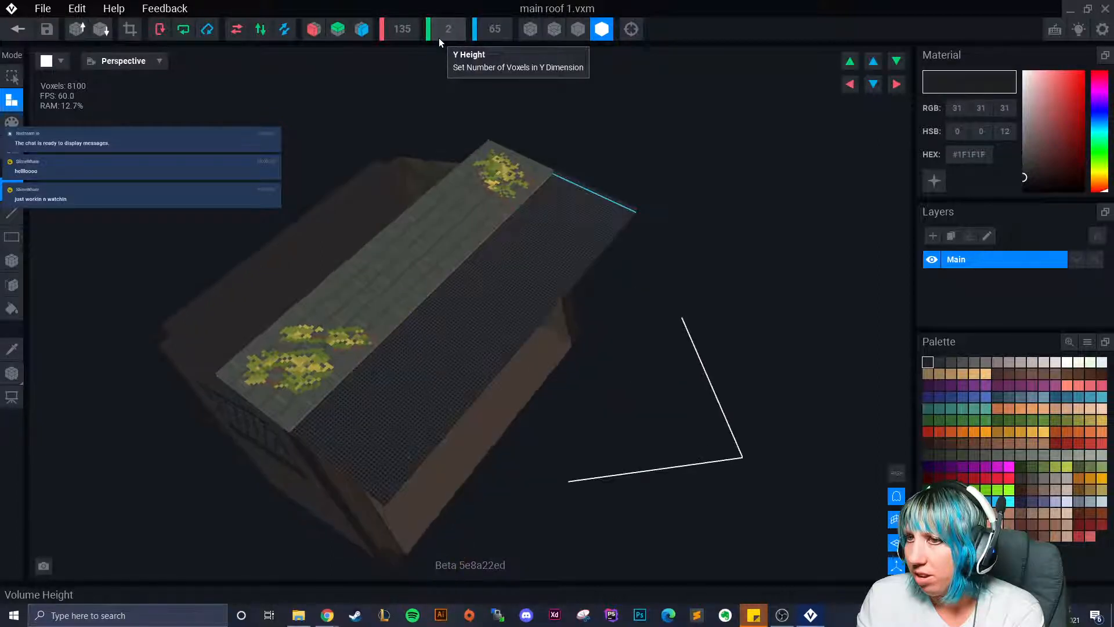
# Step: Sample #575C55 from the roof's underside and extend the bottom voxel layer across the added empty depth
pyautogui.moveTo(480, 252); pyautogui.dragTo(373, 361, button='right')
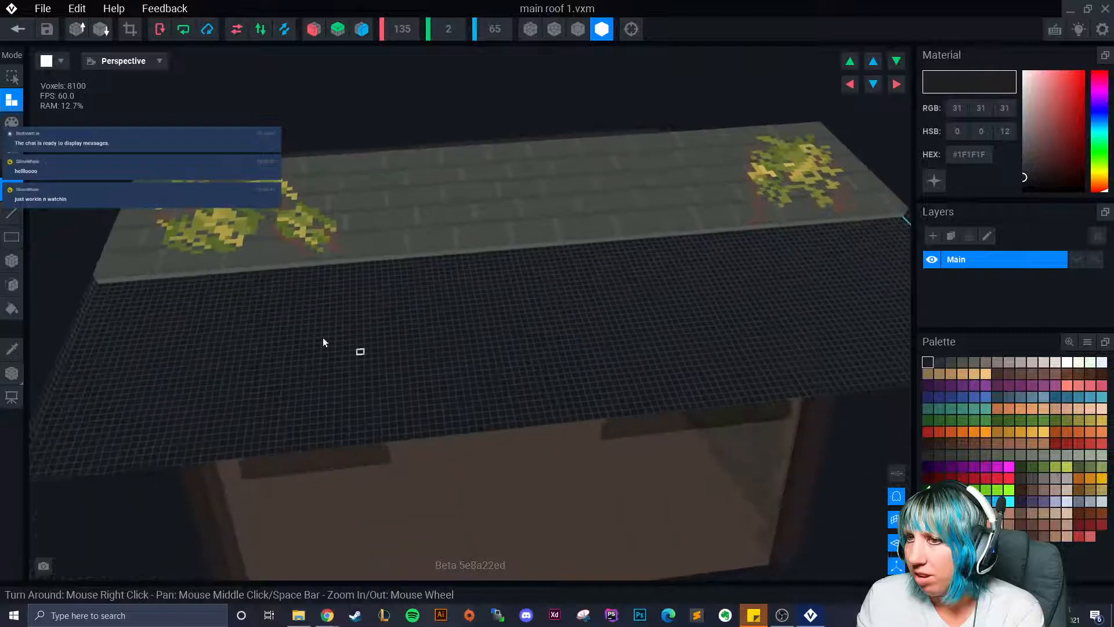
pyautogui.click(12, 348)
pyautogui.moveTo(269, 331); pyautogui.dragTo(266, 333, button='right')
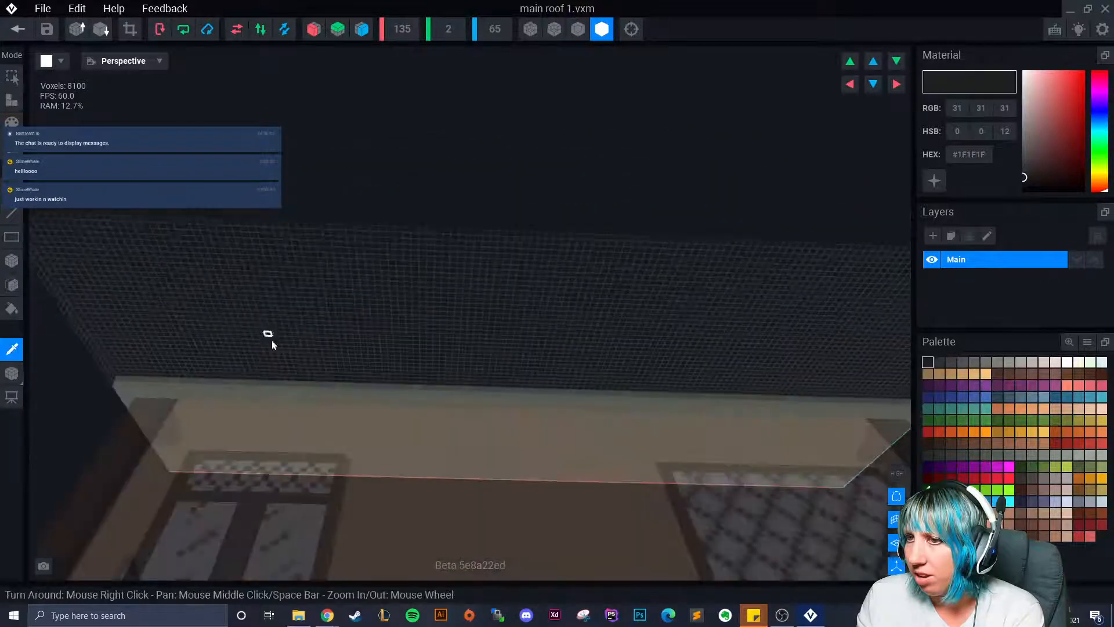
pyautogui.click(291, 434)
pyautogui.moveTo(291, 434); pyautogui.dragTo(239, 531, button='right')
pyautogui.click(12, 284)
pyautogui.moveTo(401, 545); pyautogui.dragTo(367, 395, button='middle')
pyautogui.click(367, 394)
pyautogui.moveTo(307, 415); pyautogui.dragTo(272, 388, button='right')
# Step: Sample the shingle colour #464A44 and extend the top voxel layer over the new section
pyautogui.click(11, 348)
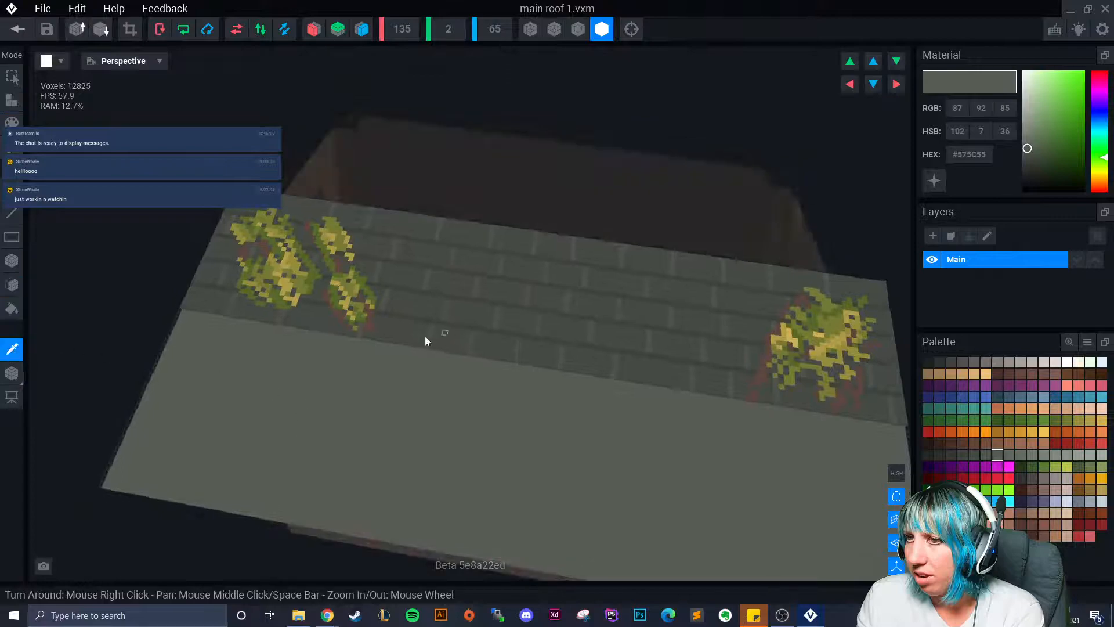
pyautogui.click(447, 334)
pyautogui.click(407, 435)
pyautogui.scroll(-2, 433, 447)
pyautogui.moveTo(435, 449); pyautogui.dragTo(431, 457, button='right')
pyautogui.scroll(3, 432, 458)
pyautogui.click(470, 416)
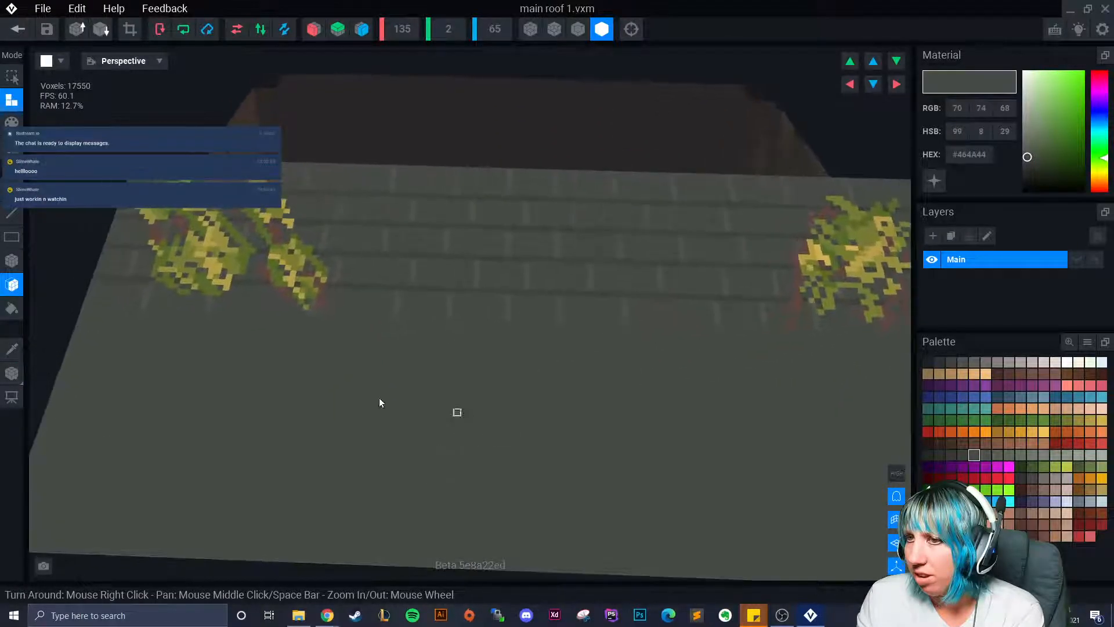
# Step: Sample the dark joint colour #3E413C and paint a straight line along the seam between the shingles and the new section
pyautogui.click(19, 357)
pyautogui.click(404, 288)
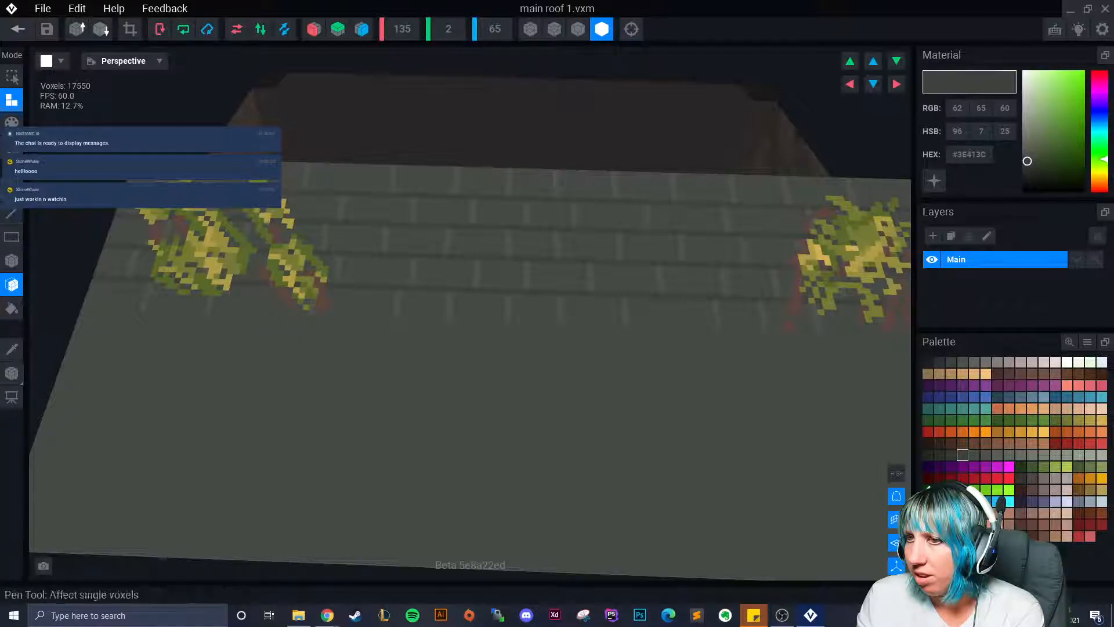
pyautogui.click(12, 215)
pyautogui.scroll(-3, 241, 398)
pyautogui.moveTo(242, 398); pyautogui.dragTo(162, 378, button='right')
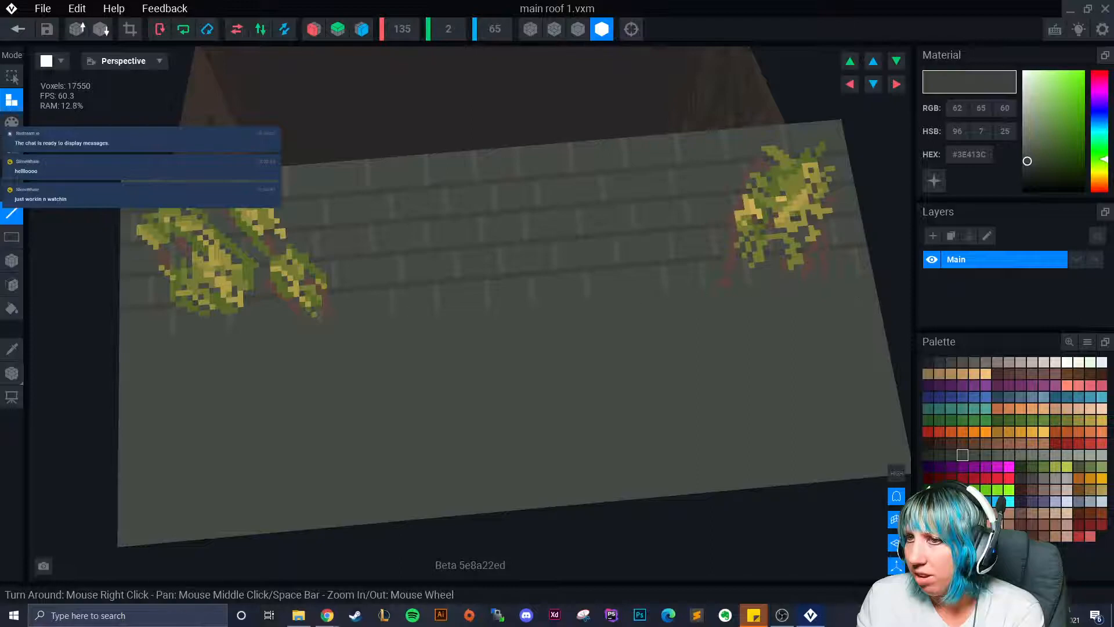
pyautogui.click(11, 122)
pyautogui.moveTo(126, 344); pyautogui.dragTo(875, 278)
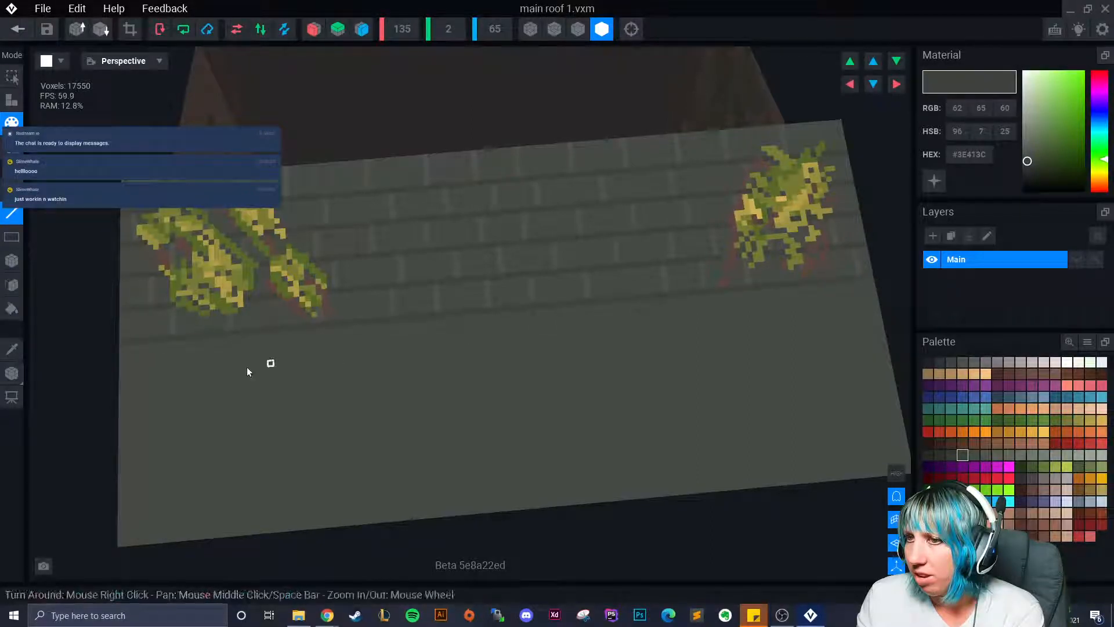
# Step: Paint three more straight #3E413C lines at even spacing across the new roof section
pyautogui.moveTo(125, 380); pyautogui.dragTo(879, 315)
pyautogui.moveTo(121, 418); pyautogui.dragTo(890, 347)
pyautogui.scroll(5, 412, 355)
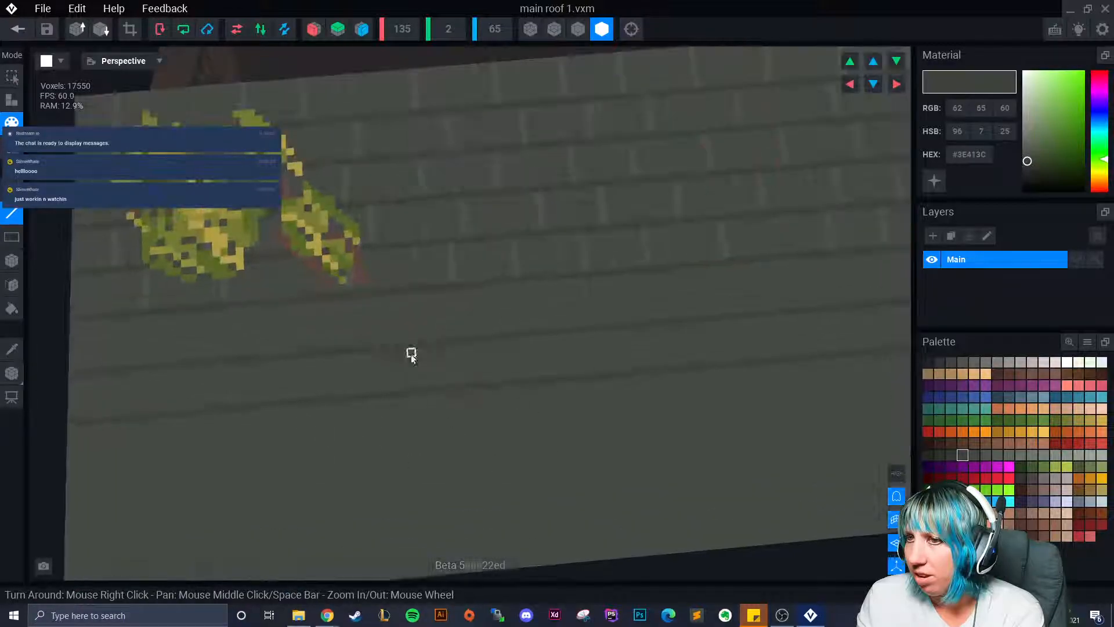
pyautogui.scroll(-5, 422, 400)
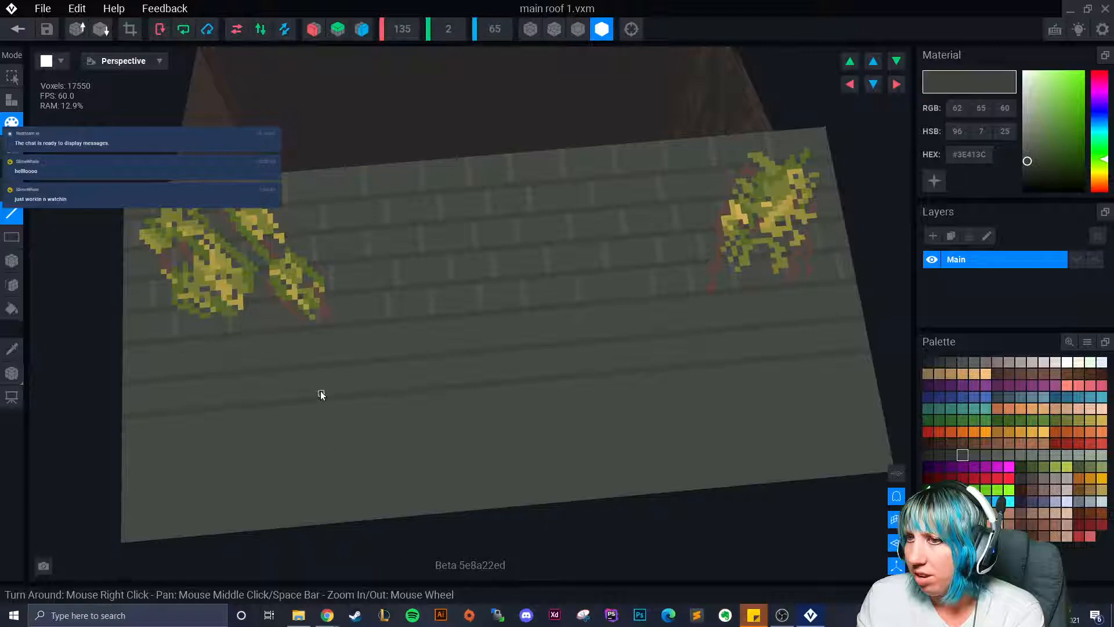
pyautogui.moveTo(252, 440); pyautogui.dragTo(258, 403, button='middle')
pyautogui.moveTo(135, 418); pyautogui.dragTo(883, 347)
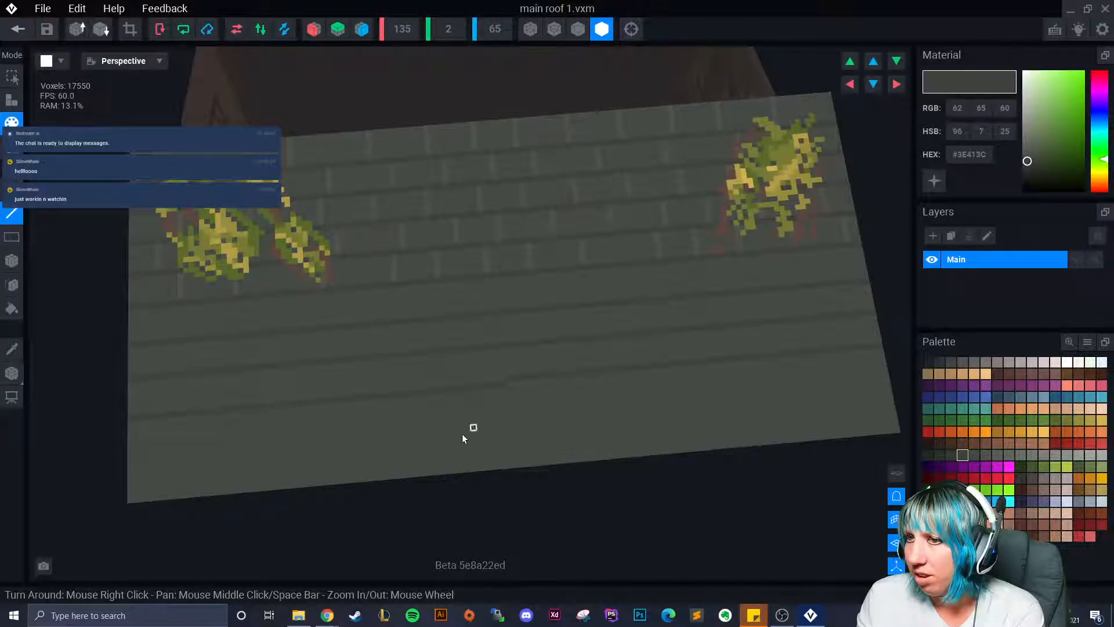
# Step: Sample #464A44 and paint over the three straight lines below the seam with the Box tool
pyautogui.moveTo(509, 371); pyautogui.dragTo(588, 364, button='right')
pyautogui.click(12, 349)
pyautogui.click(307, 424)
pyautogui.click(12, 261)
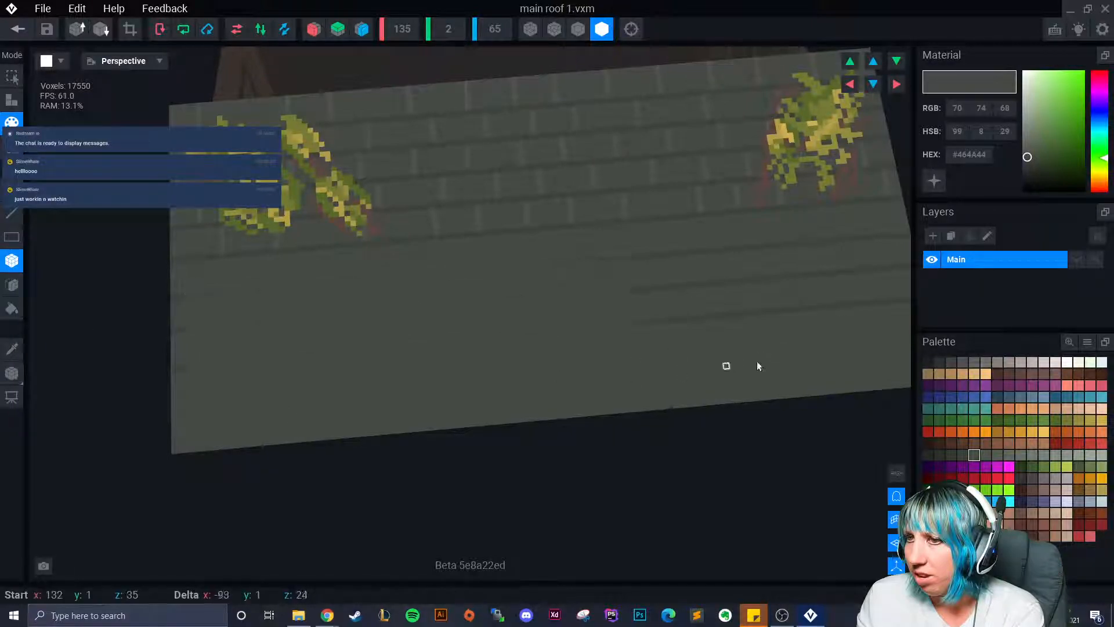
pyautogui.moveTo(388, 312); pyautogui.dragTo(554, 279, button='right')
pyautogui.moveTo(579, 317); pyautogui.dragTo(582, 320)
pyautogui.moveTo(583, 321); pyautogui.dragTo(965, 285, button='middle')
pyautogui.moveTo(231, 283); pyautogui.dragTo(219, 344)
pyautogui.moveTo(263, 332); pyautogui.dragTo(246, 244, button='right')
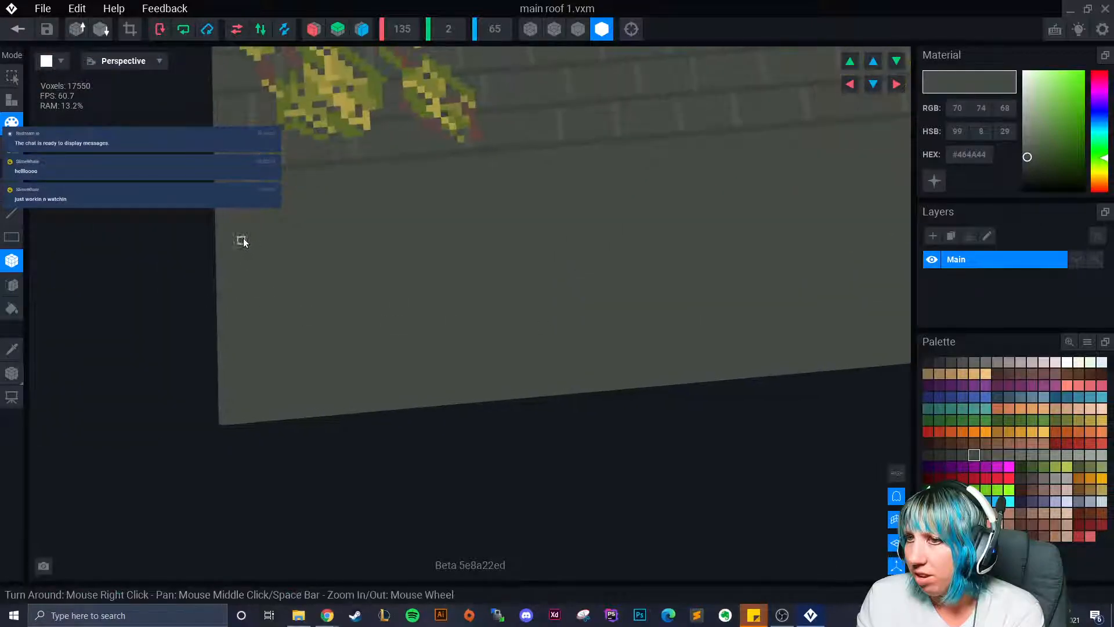
pyautogui.moveTo(246, 244); pyautogui.dragTo(225, 291)
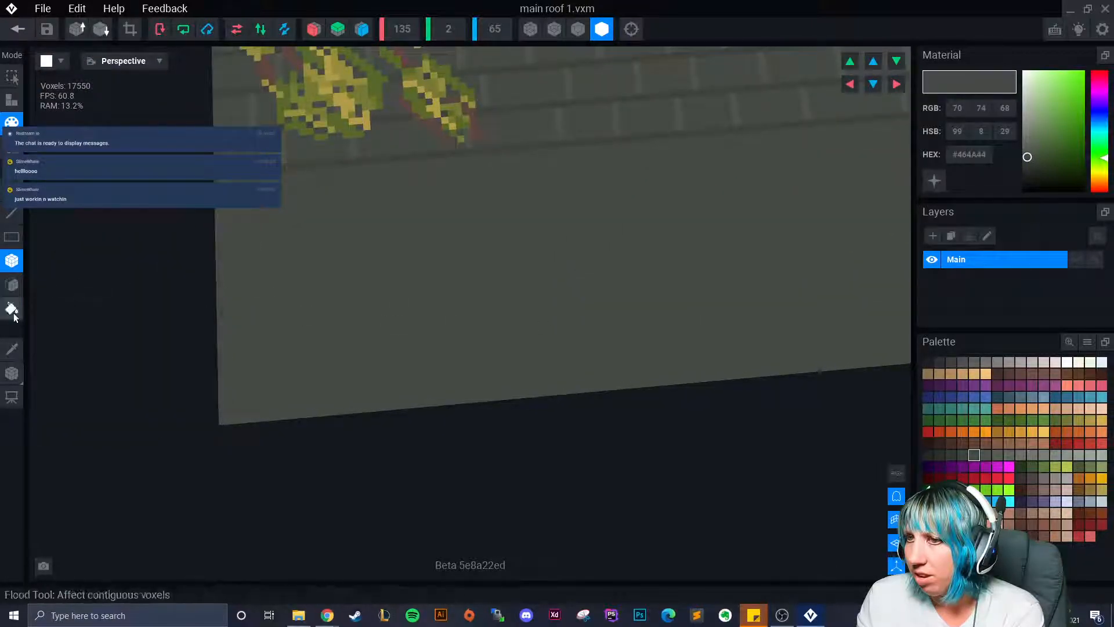
# Step: Sample #3E413C and paint a freehand wavy shingle line across the roof just below the seam with the Pen tool
pyautogui.click(12, 348)
pyautogui.click(308, 166)
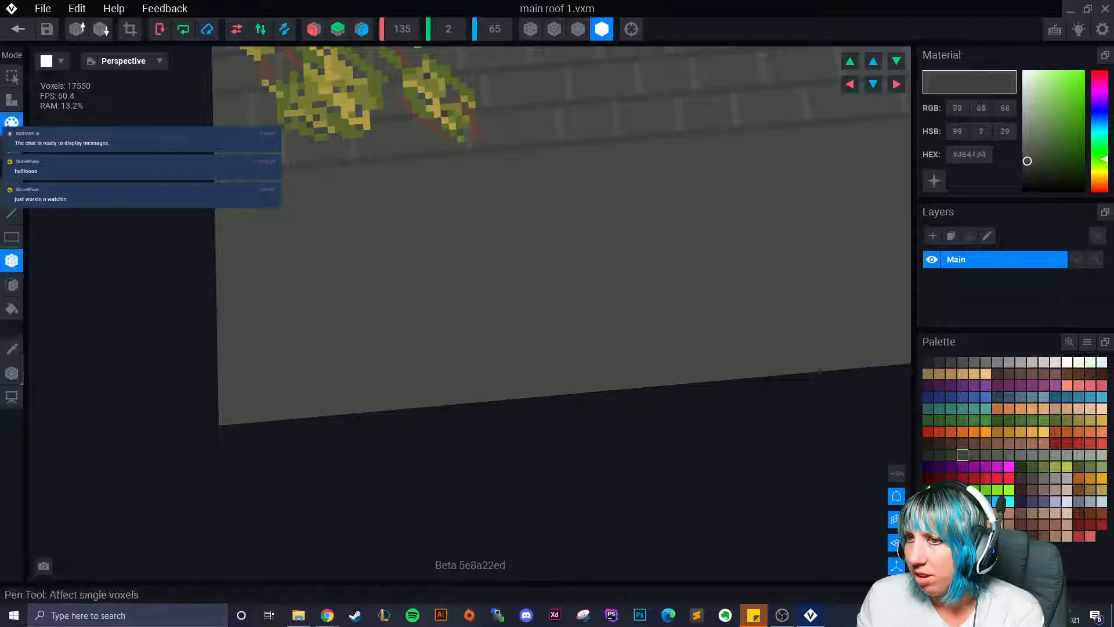
pyautogui.click(12, 190)
pyautogui.moveTo(238, 266); pyautogui.dragTo(249, 302, button='middle')
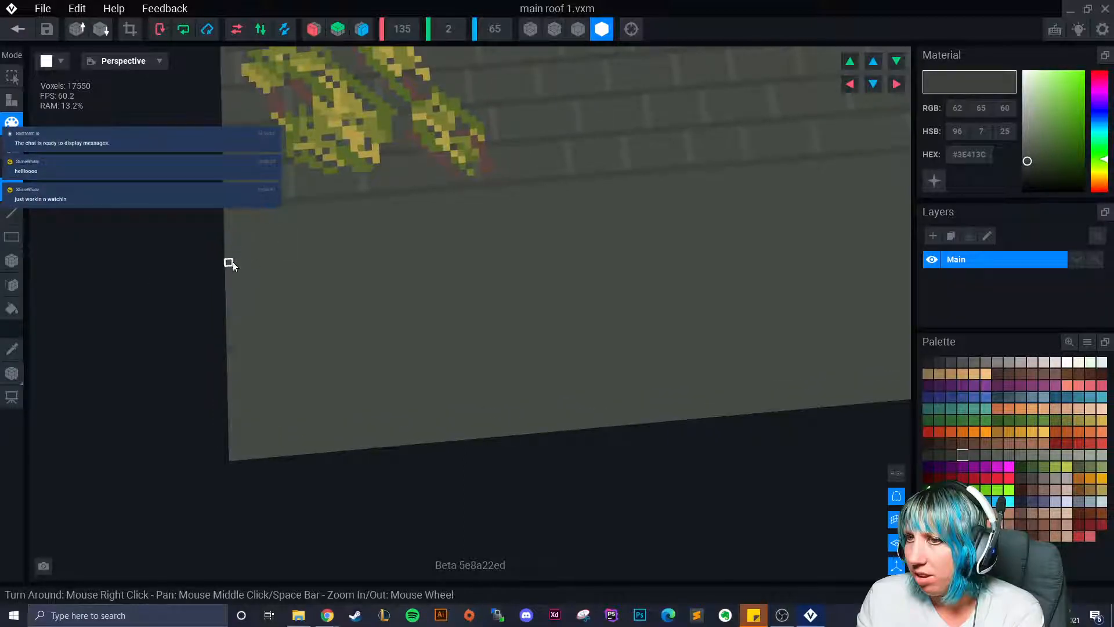
pyautogui.moveTo(229, 267); pyautogui.dragTo(409, 248)
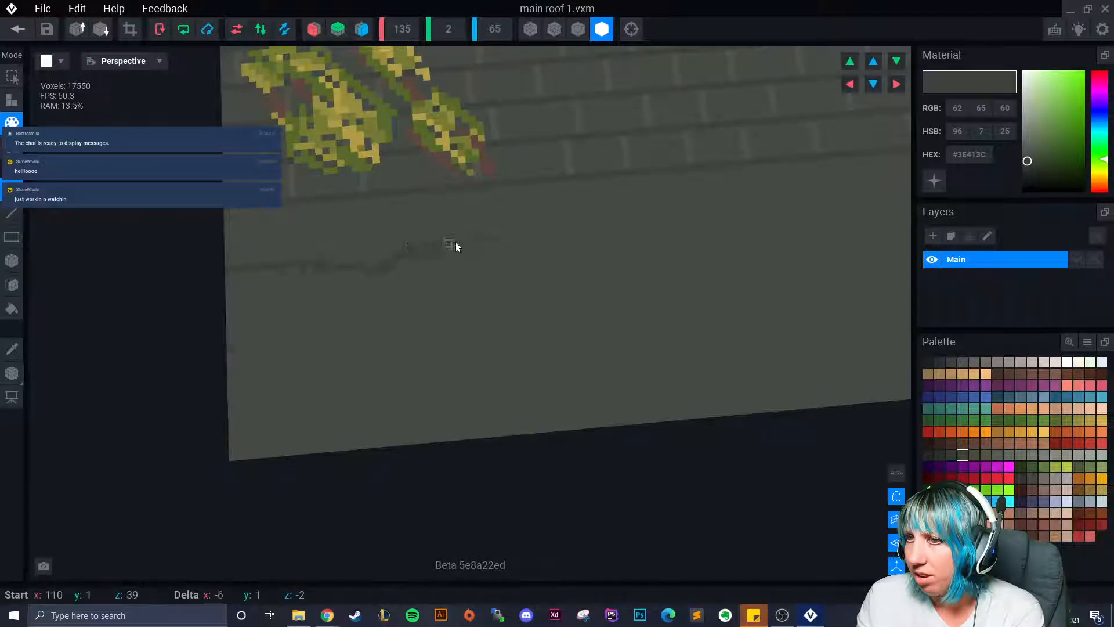
pyautogui.moveTo(534, 232)
pyautogui.mouseDown()
pyautogui.moveTo(683, 239)
pyautogui.moveTo(836, 199)
pyautogui.mouseUp()
pyautogui.moveTo(305, 224); pyautogui.dragTo(263, 229, button='middle')
pyautogui.moveTo(859, 209); pyautogui.dragTo(453, 254, button='middle')
pyautogui.moveTo(413, 249); pyautogui.dragTo(438, 251)
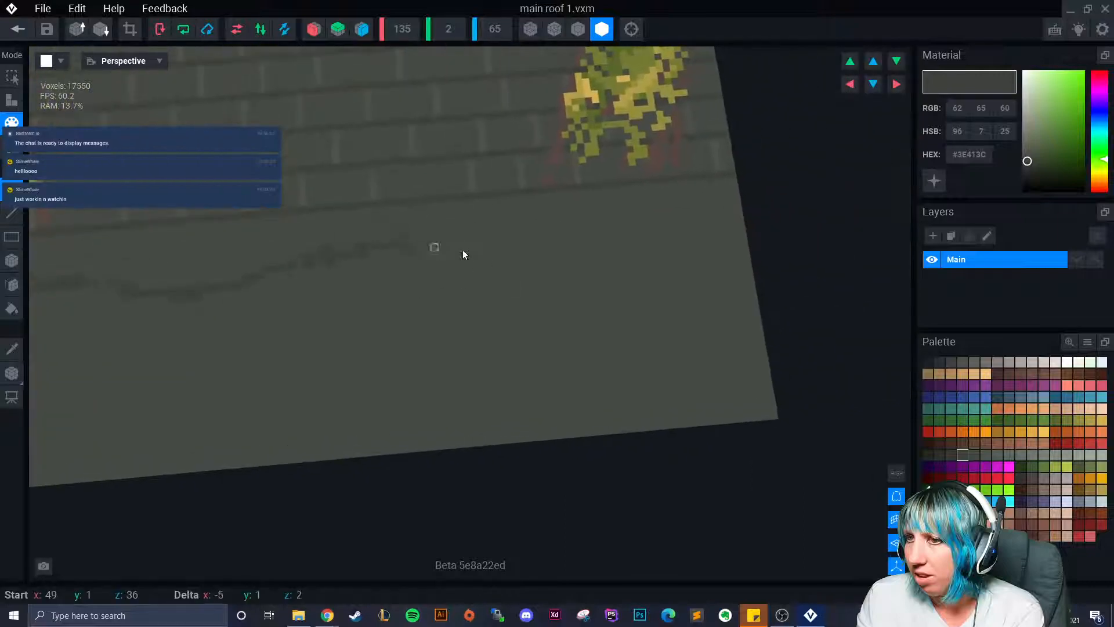
# Step: Paint a second wavy #3E413C line across the middle of the new section and add short dashes beside it
pyautogui.moveTo(329, 343); pyautogui.dragTo(710, 243, button='middle')
pyautogui.scroll(-3, 633, 269)
pyautogui.moveTo(216, 318); pyautogui.dragTo(296, 314)
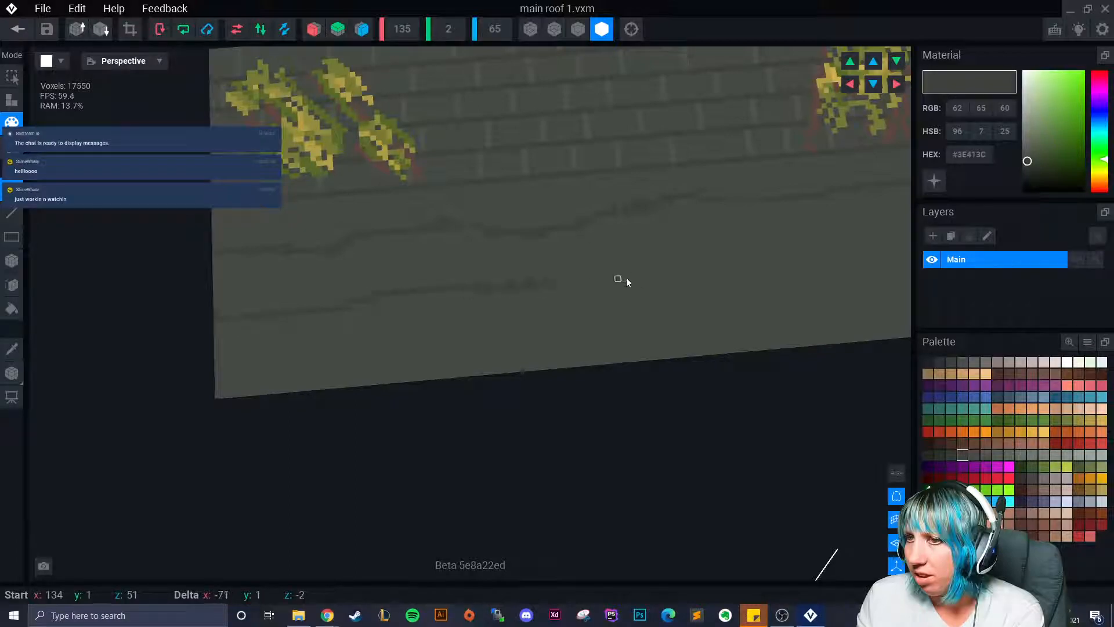
pyautogui.moveTo(834, 227); pyautogui.dragTo(834, 228)
pyautogui.moveTo(693, 250); pyautogui.dragTo(428, 291, button='middle')
pyautogui.moveTo(335, 295); pyautogui.dragTo(407, 288)
pyautogui.moveTo(564, 276); pyautogui.dragTo(696, 267)
# Step: Paint a third wavy #3E413C line near the roof's lower edge, with short dashes between the lines
pyautogui.moveTo(435, 343); pyautogui.dragTo(661, 259, button='middle')
pyautogui.moveTo(411, 225); pyautogui.dragTo(345, 227)
pyautogui.moveTo(170, 323); pyautogui.dragTo(241, 312)
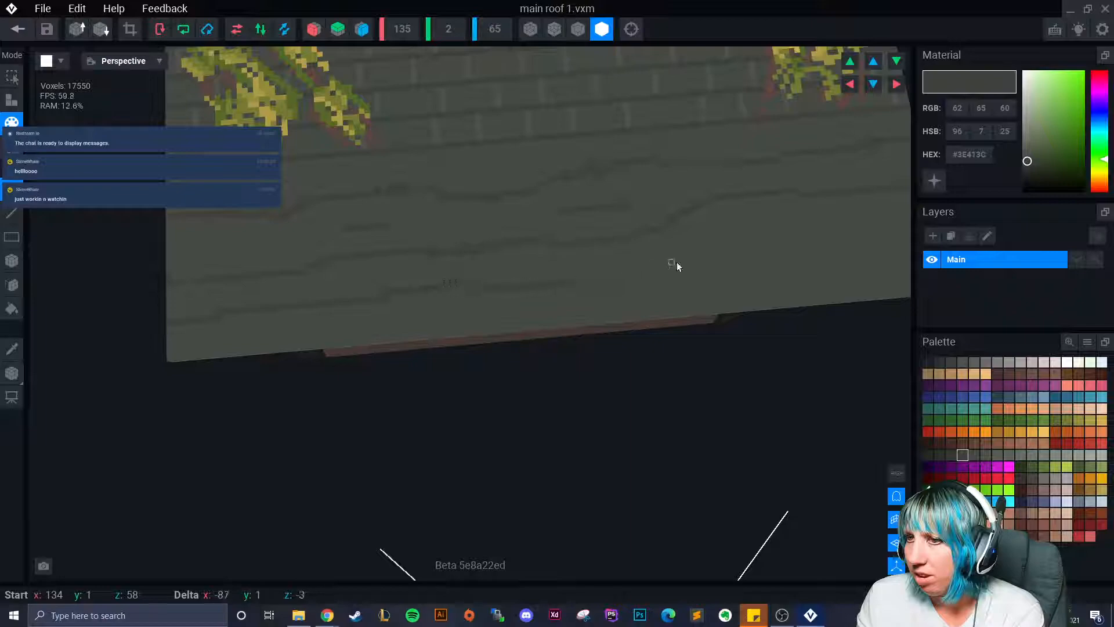
pyautogui.moveTo(752, 247); pyautogui.dragTo(774, 245)
pyautogui.moveTo(777, 244); pyautogui.dragTo(633, 266, button='middle')
pyautogui.moveTo(436, 302)
pyautogui.mouseDown()
pyautogui.moveTo(502, 301)
pyautogui.moveTo(582, 277)
pyautogui.moveTo(515, 287)
pyautogui.moveTo(492, 272)
pyautogui.mouseUp()
pyautogui.moveTo(381, 337)
pyautogui.mouseDown(button='middle')
pyautogui.moveTo(521, 273)
pyautogui.moveTo(699, 239)
pyautogui.mouseUp(button='middle')
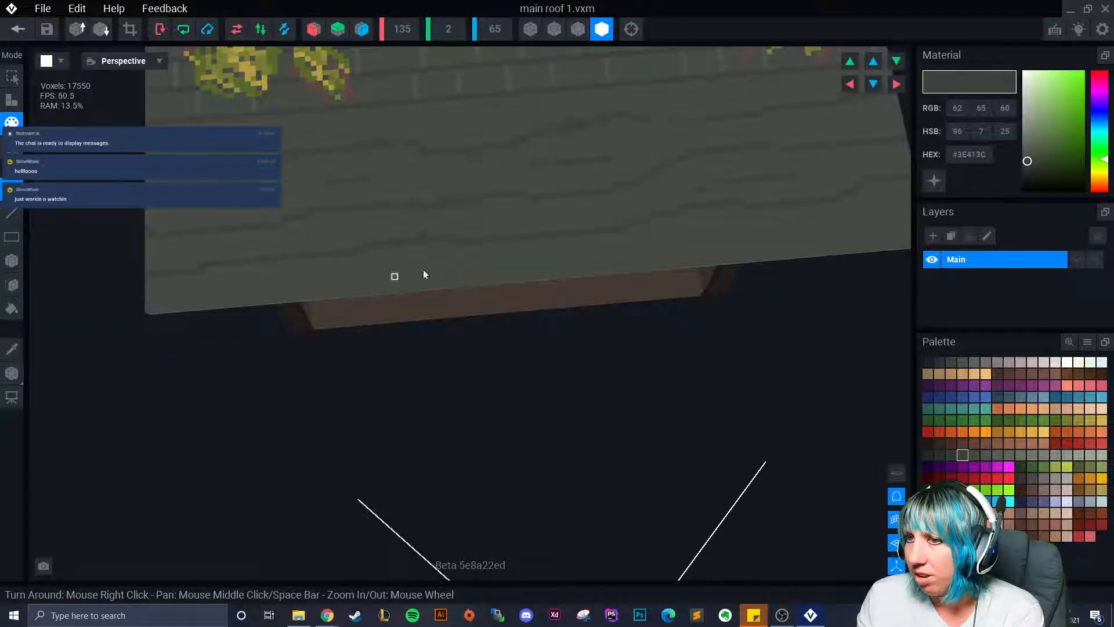
# Step: Add short irregular #3E413C strokes along the bottom edge of the new roof section
pyautogui.moveTo(416, 287); pyautogui.dragTo(603, 256)
pyautogui.moveTo(603, 256); pyautogui.dragTo(545, 299, button='middle')
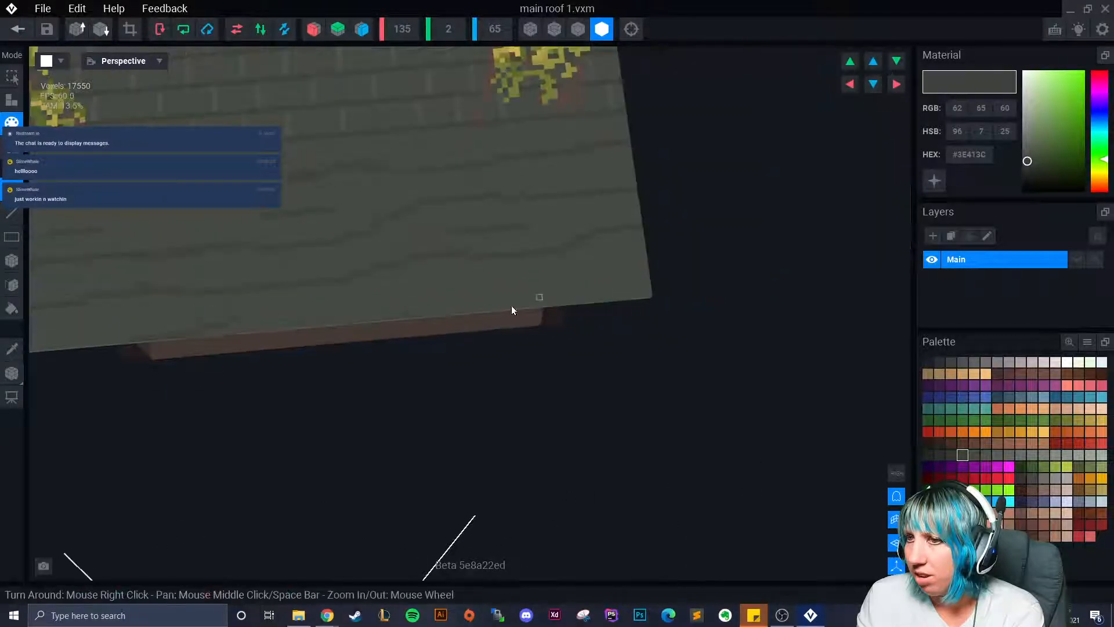
pyautogui.moveTo(495, 290); pyautogui.dragTo(481, 288)
pyautogui.moveTo(569, 274); pyautogui.dragTo(573, 273)
# Step: Roughen the straight seam line below the existing shingles with uneven #3E413C pen strokes along its length
pyautogui.moveTo(174, 218)
pyautogui.mouseDown(button='middle')
pyautogui.moveTo(349, 281)
pyautogui.moveTo(417, 335)
pyautogui.mouseUp(button='middle')
pyautogui.scroll(-3, 349, 281)
pyautogui.scroll(5, 295, 322)
pyautogui.moveTo(120, 217); pyautogui.dragTo(259, 214)
pyautogui.moveTo(358, 211)
pyautogui.mouseDown()
pyautogui.moveTo(461, 192)
pyautogui.moveTo(589, 194)
pyautogui.mouseUp()
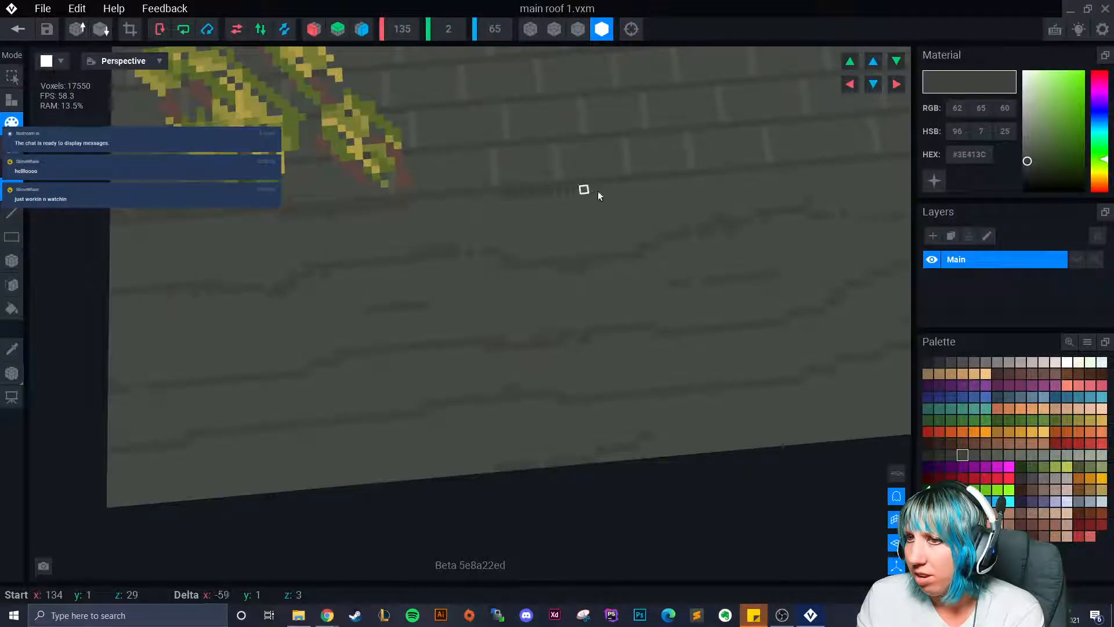
pyautogui.moveTo(687, 187); pyautogui.dragTo(778, 171)
pyautogui.scroll(-5, 629, 249)
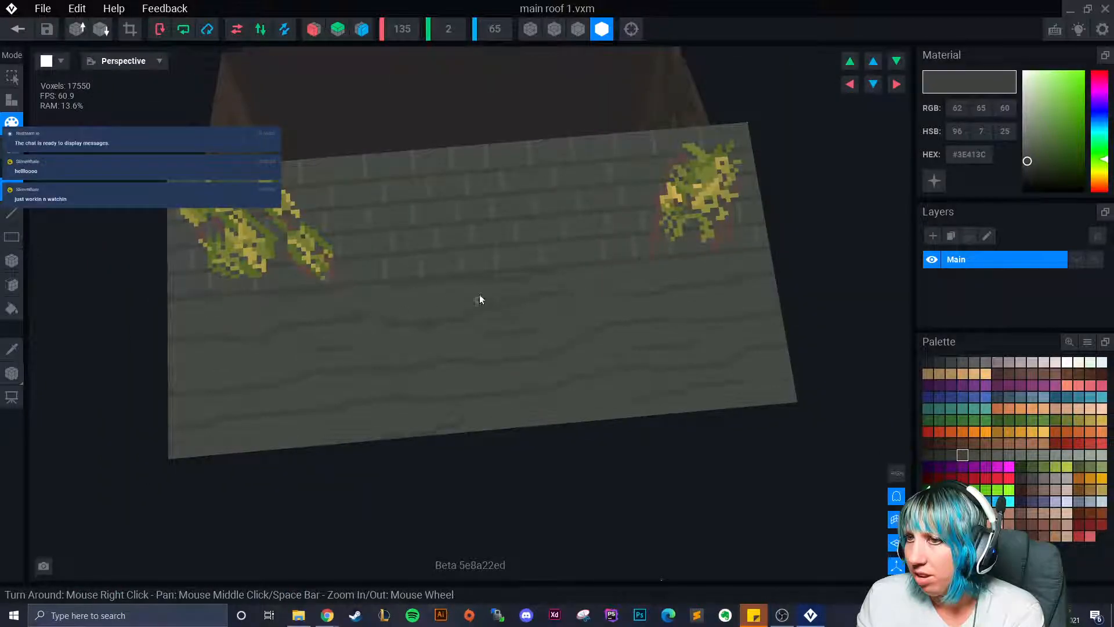
# Step: Sample the #4F534C divider colour from the existing shingles and paint short vertical dividers across the new section's first row
pyautogui.scroll(3, 477, 324)
pyautogui.click(12, 349)
pyautogui.click(132, 275)
pyautogui.moveTo(118, 300); pyautogui.dragTo(127, 336)
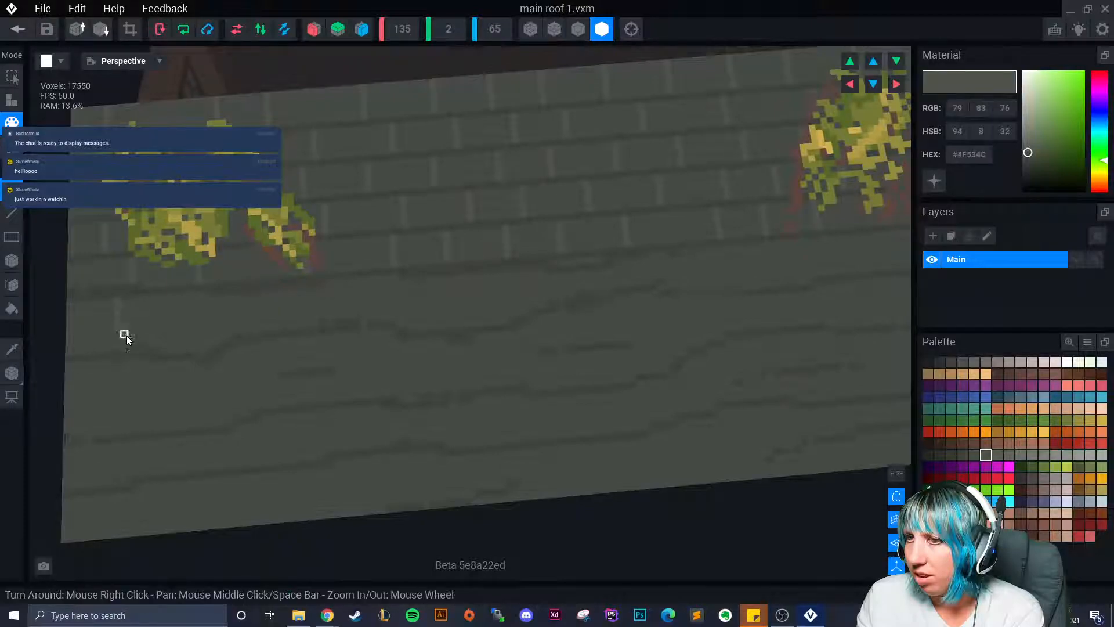
pyautogui.moveTo(186, 302); pyautogui.dragTo(182, 345)
pyautogui.moveTo(247, 290); pyautogui.dragTo(263, 335)
pyautogui.moveTo(322, 283); pyautogui.dragTo(331, 317)
pyautogui.moveTo(383, 283); pyautogui.dragTo(392, 321)
# Step: Paint slightly bent #4F534C vertical dividers in the second row, near the left edge of the new roof section
pyautogui.moveTo(413, 332); pyautogui.dragTo(149, 420, button='right')
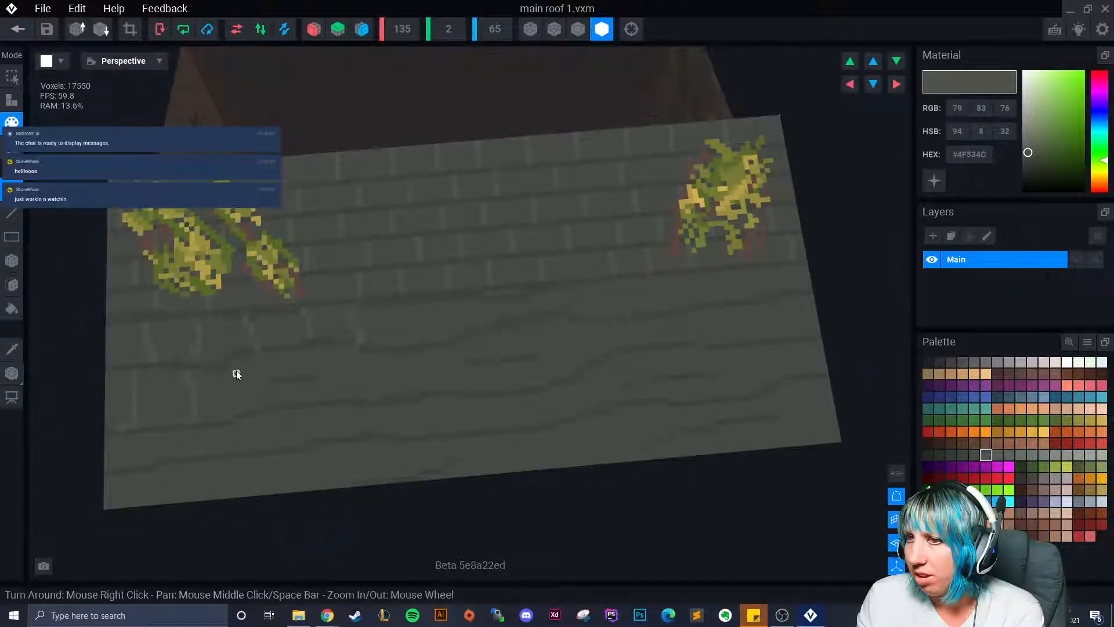
pyautogui.moveTo(249, 409); pyautogui.dragTo(299, 458, button='right')
pyautogui.scroll(8, 228, 447)
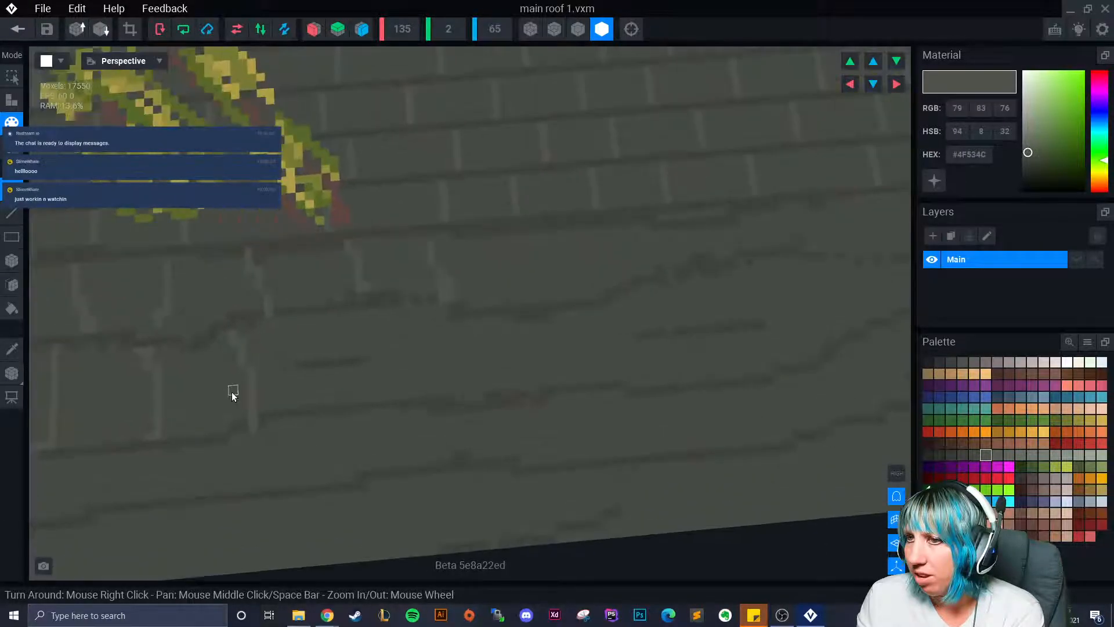
pyautogui.scroll(-5, 230, 392)
pyautogui.scroll(6, 229, 418)
pyautogui.moveTo(310, 363); pyautogui.dragTo(275, 331, button='right')
pyautogui.moveTo(444, 347); pyautogui.dragTo(312, 351, button='right')
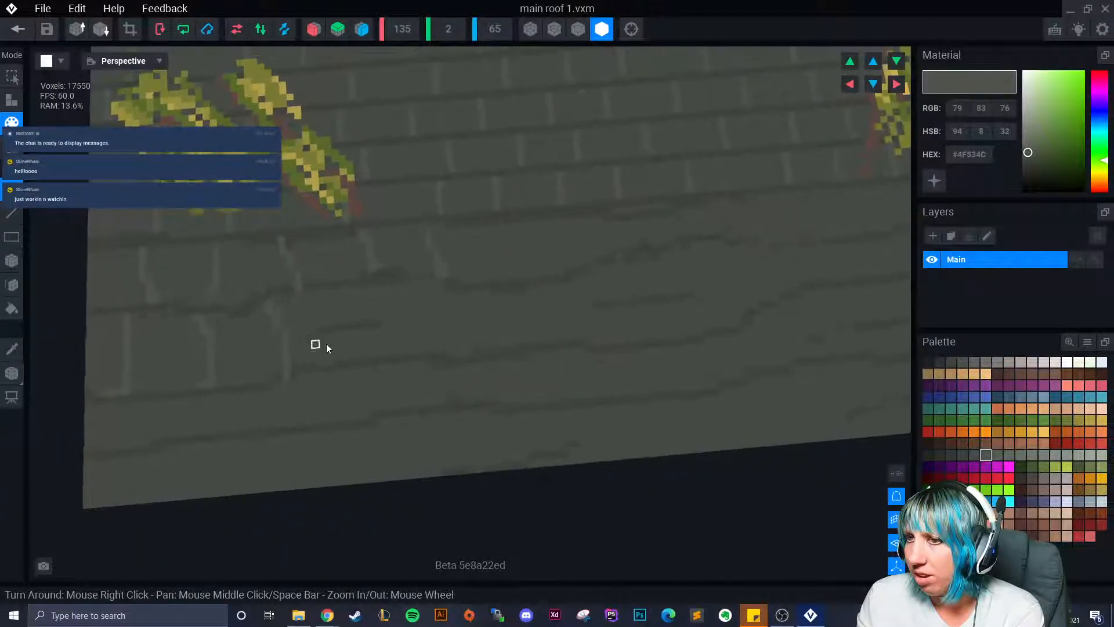
pyautogui.scroll(-1, 315, 341)
pyautogui.moveTo(315, 341); pyautogui.dragTo(342, 333, button='middle')
# Step: Paint a small brown test patch on a second-row shingle near the roof's left edge and save the model
pyautogui.click(12, 348)
pyautogui.click(231, 334)
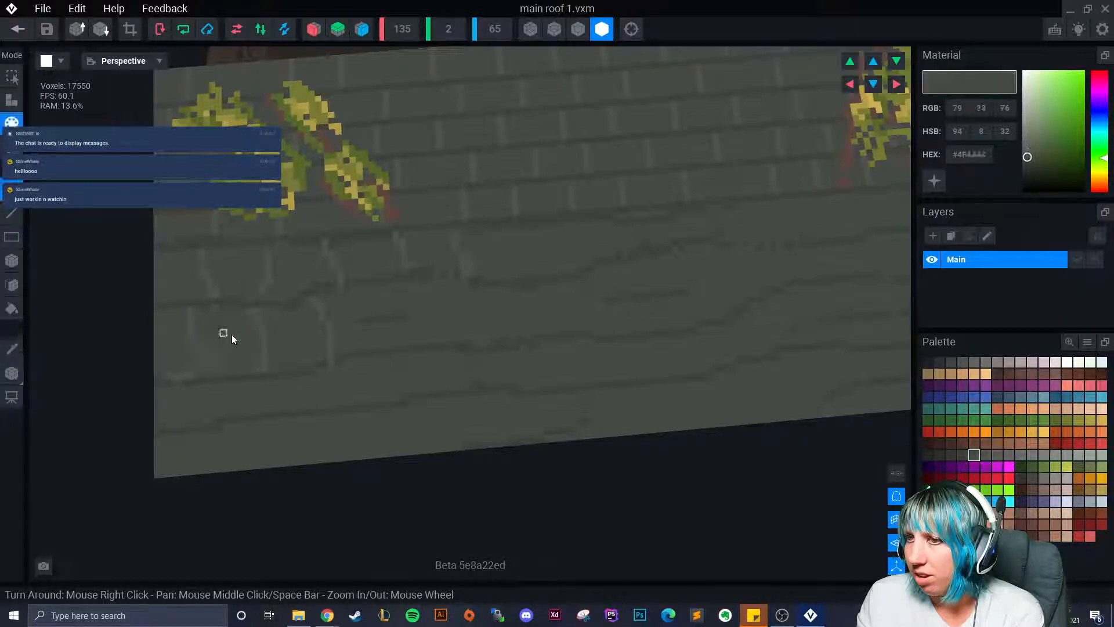
pyautogui.click(963, 456)
pyautogui.moveTo(230, 338)
pyautogui.mouseDown()
pyautogui.moveTo(213, 352)
pyautogui.moveTo(240, 361)
pyautogui.mouseUp()
pyautogui.click(986, 444)
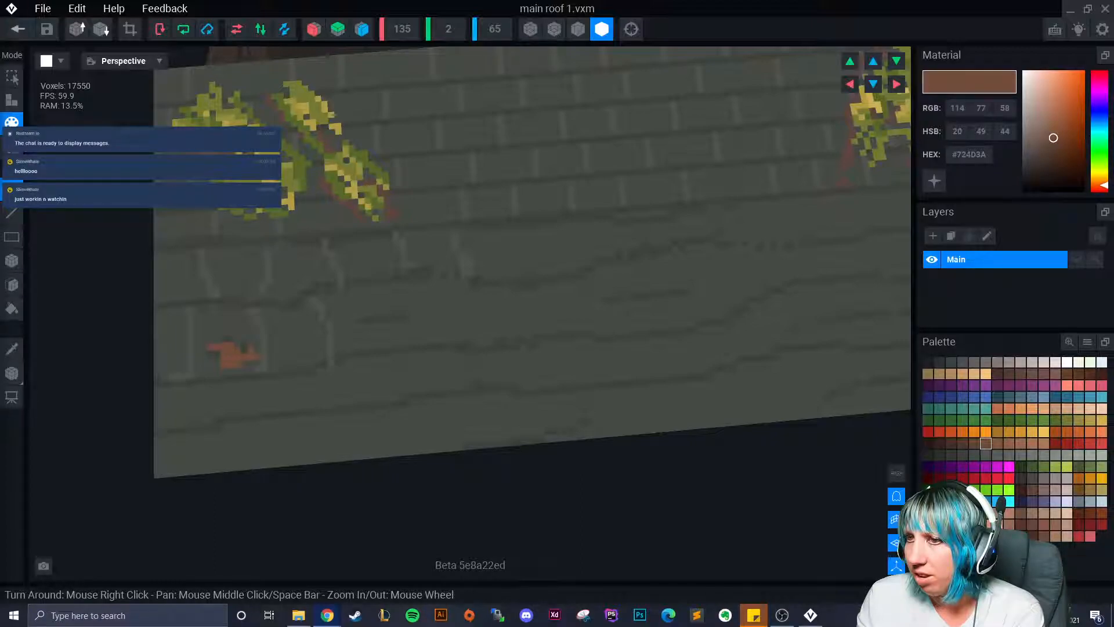
pyautogui.hotkey('ctrl', 's')
pyautogui.moveTo(468, 294); pyautogui.dragTo(179, 323, button='right')
pyautogui.moveTo(410, 363); pyautogui.dragTo(269, 352, button='right')
pyautogui.scroll(-5, 273, 345)
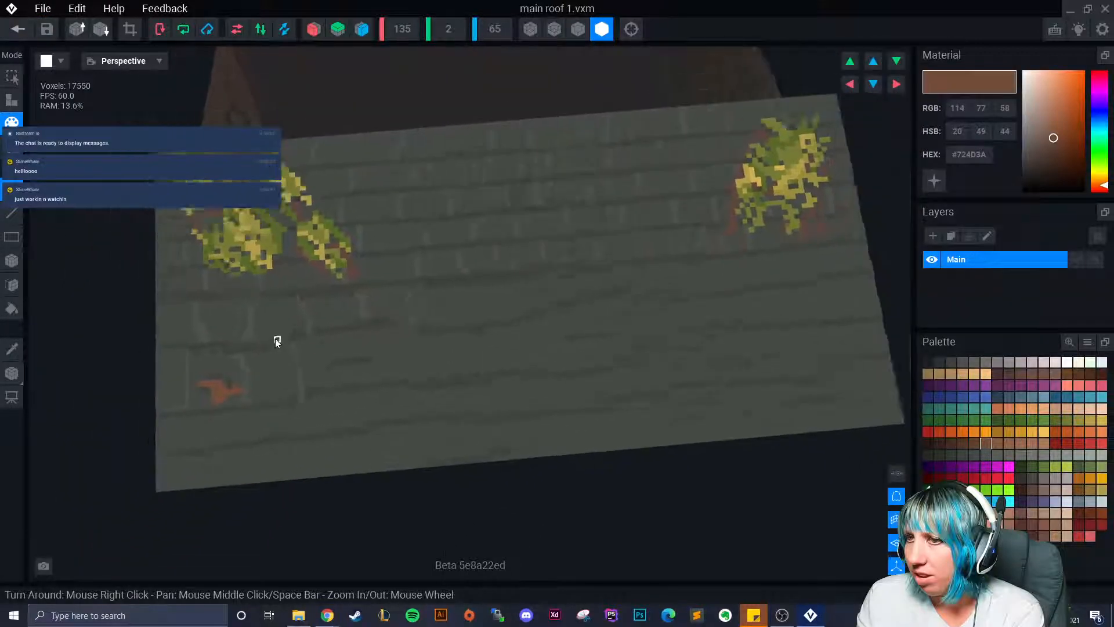
# Step: Sample the base colour #464A44 and repaint the whole roof face with it, covering the moss and shingle lines
pyautogui.click(11, 348)
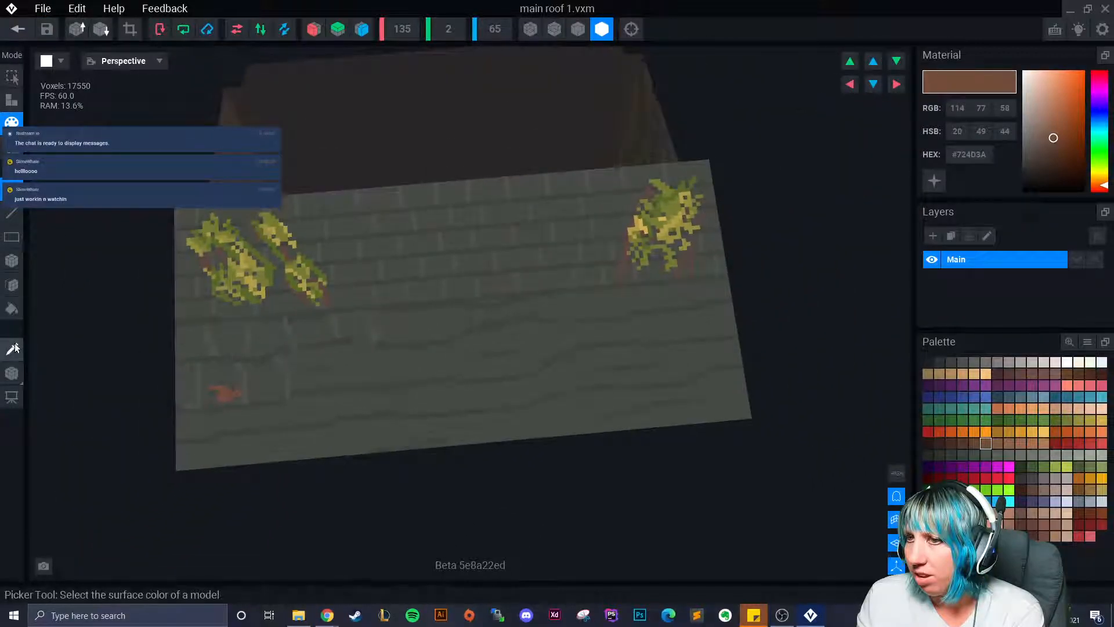
pyautogui.click(279, 337)
pyautogui.moveTo(279, 337); pyautogui.dragTo(250, 352, button='right')
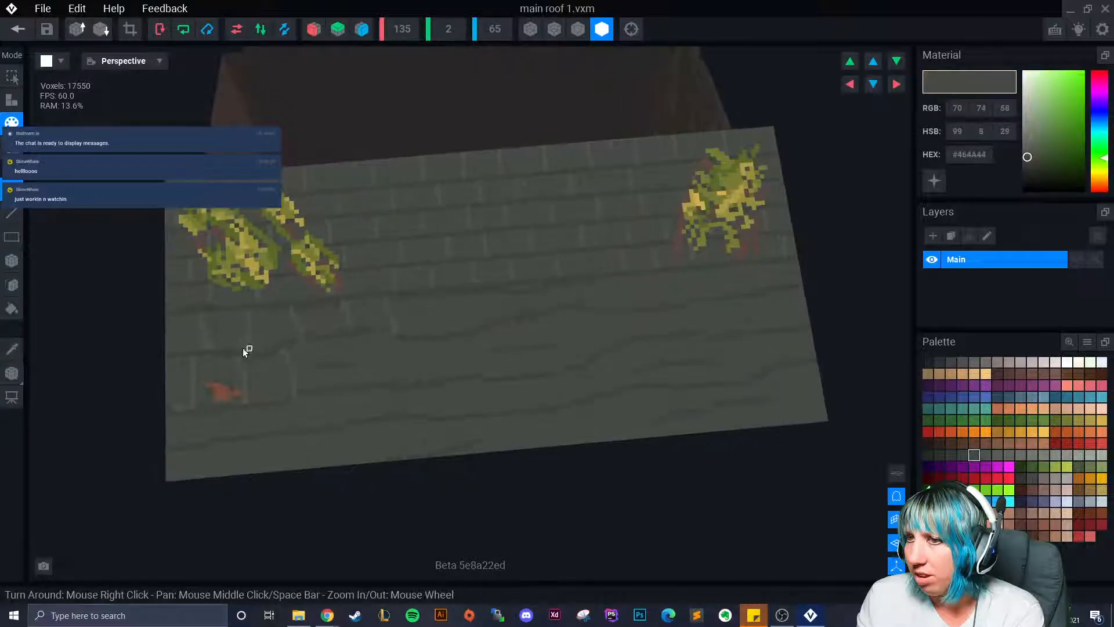
pyautogui.press('b')
pyautogui.moveTo(171, 213)
pyautogui.mouseDown()
pyautogui.moveTo(739, 348)
pyautogui.moveTo(829, 432)
pyautogui.mouseUp()
pyautogui.moveTo(772, 185); pyautogui.dragTo(824, 413)
# Step: Choose the lighter grey-green #60655D and fill the entire roof surface with it using the Face tool
pyautogui.moveTo(321, 318); pyautogui.dragTo(273, 323, button='right')
pyautogui.scroll(3, 336, 337)
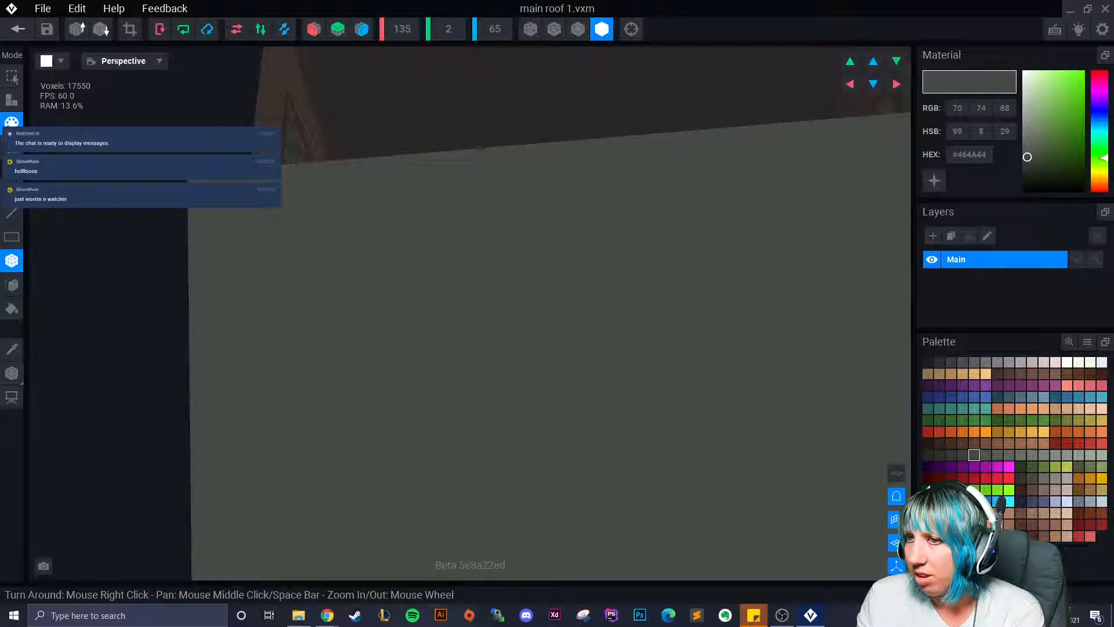
pyautogui.scroll(2, 267, 279)
pyautogui.moveTo(270, 280); pyautogui.dragTo(238, 331, button='right')
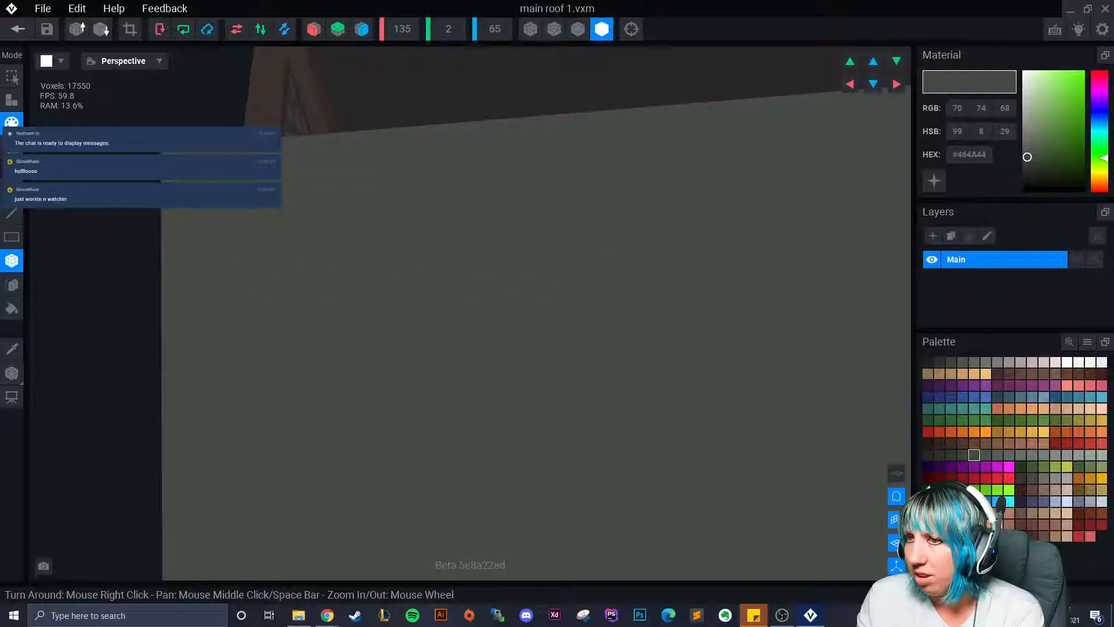
pyautogui.moveTo(439, 395); pyautogui.dragTo(323, 420, button='right')
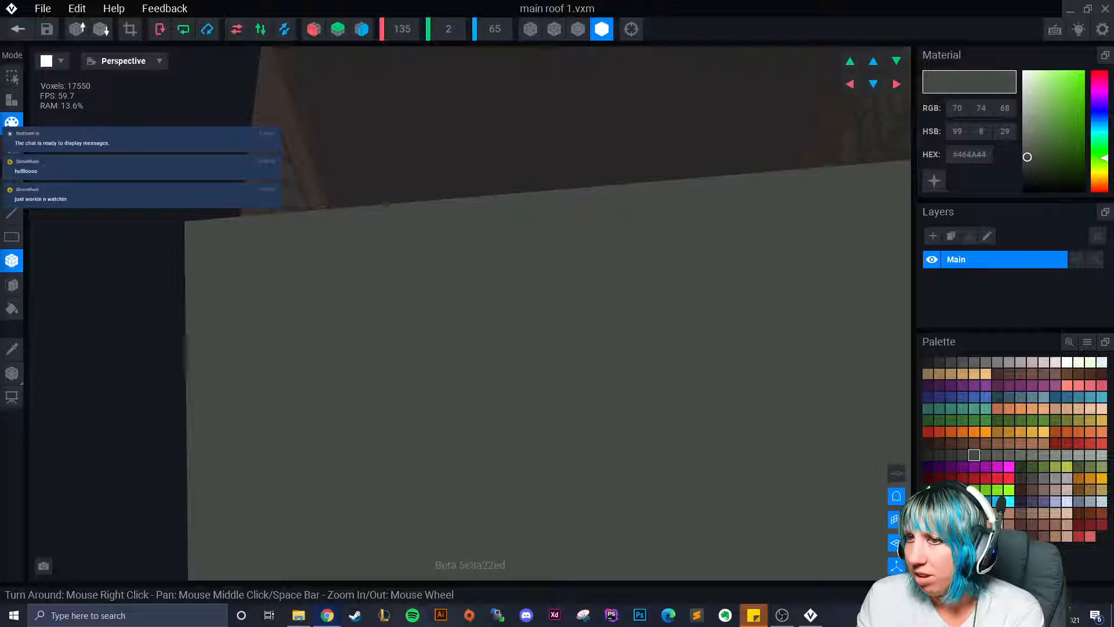
pyautogui.scroll(-3, 485, 360)
pyautogui.scroll(4, 488, 390)
pyautogui.click(997, 455)
pyautogui.click(1005, 455)
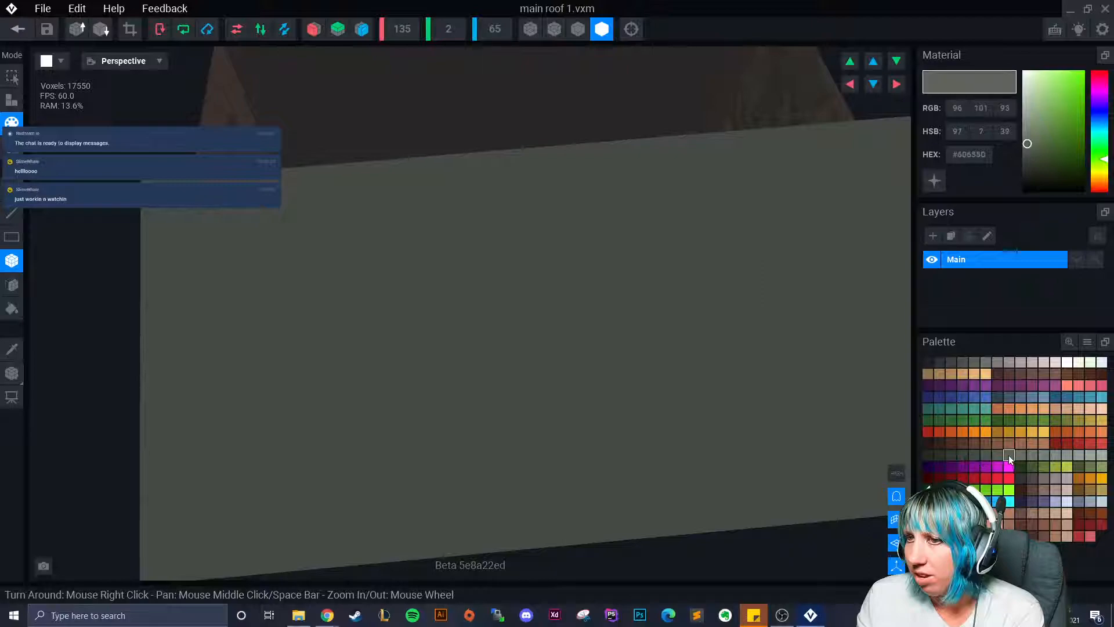
pyautogui.click(11, 285)
pyautogui.moveTo(491, 417); pyautogui.dragTo(491, 415, button='right')
pyautogui.moveTo(420, 447)
pyautogui.mouseDown(button='right')
pyautogui.moveTo(411, 470)
pyautogui.moveTo(256, 410)
pyautogui.moveTo(415, 426)
pyautogui.mouseUp(button='right')
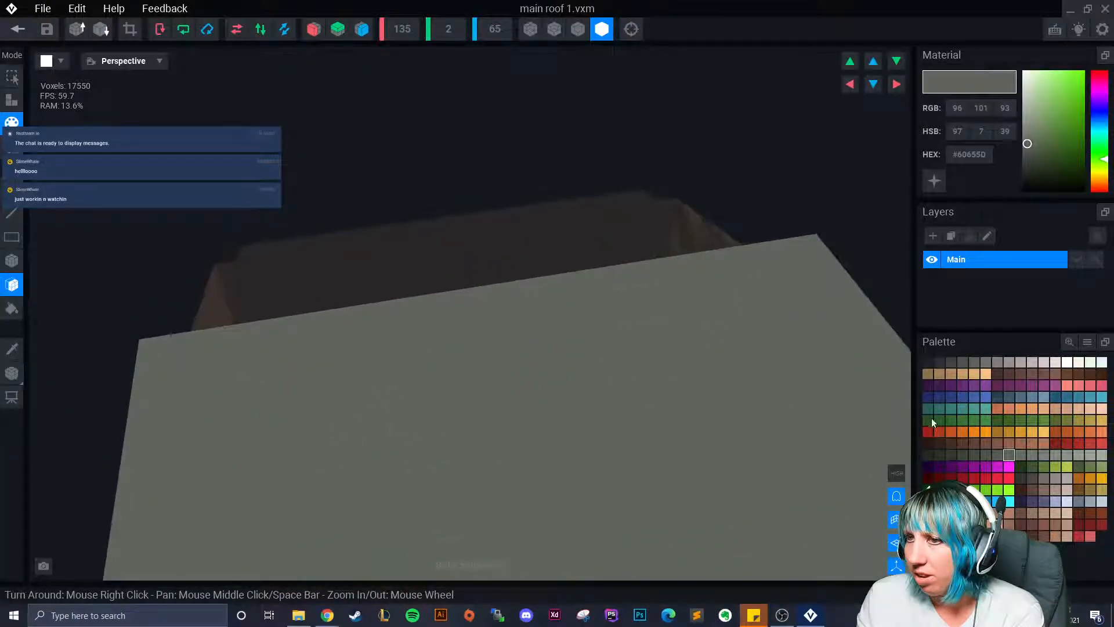
# Step: Choose #4F534C and outline two large shingles with the Box tool in the roof's upper-left corner
pyautogui.click(986, 455)
pyautogui.moveTo(775, 452); pyautogui.dragTo(368, 430, button='right')
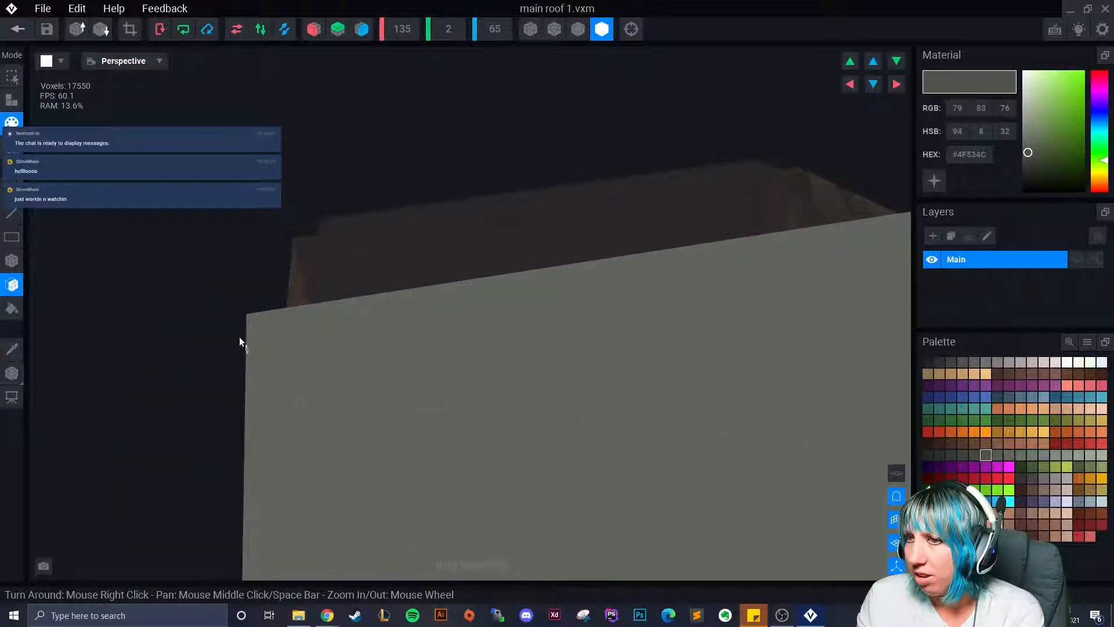
pyautogui.click(12, 261)
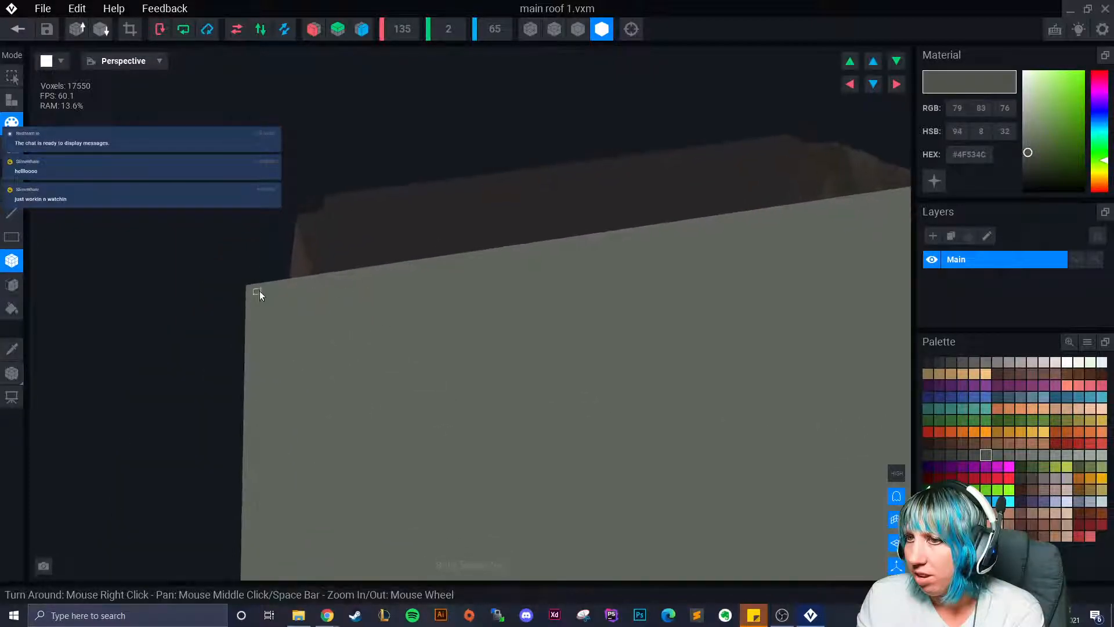
pyautogui.moveTo(269, 284)
pyautogui.mouseDown()
pyautogui.moveTo(287, 336)
pyautogui.moveTo(369, 332)
pyautogui.mouseUp()
pyautogui.moveTo(372, 349); pyautogui.dragTo(358, 380, button='middle')
pyautogui.moveTo(356, 308)
pyautogui.mouseDown()
pyautogui.moveTo(362, 356)
pyautogui.moveTo(406, 370)
pyautogui.moveTo(445, 354)
pyautogui.mouseUp()
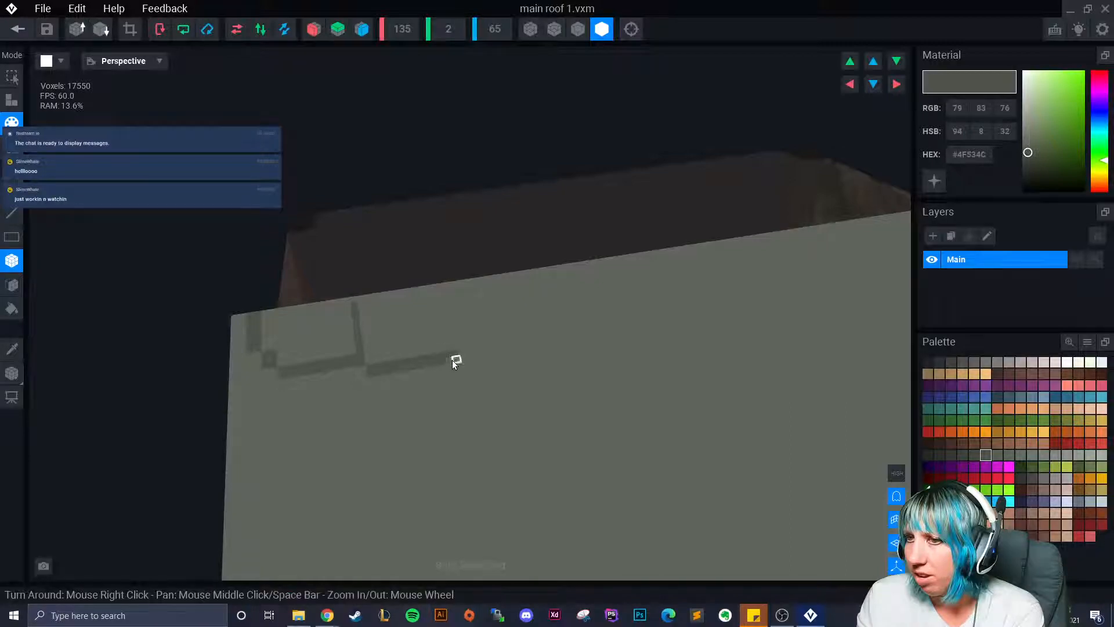
pyautogui.moveTo(451, 362)
pyautogui.mouseDown()
pyautogui.moveTo(464, 329)
pyautogui.moveTo(451, 294)
pyautogui.moveTo(455, 318)
pyautogui.moveTo(457, 308)
pyautogui.mouseUp()
pyautogui.moveTo(444, 303); pyautogui.dragTo(440, 293)
# Step: Outline a staggered second row of large #4F534C shingles below the first two, starting at the roof's left edge
pyautogui.moveTo(357, 402)
pyautogui.mouseDown(button='right')
pyautogui.moveTo(396, 388)
pyautogui.moveTo(436, 403)
pyautogui.mouseUp(button='right')
pyautogui.moveTo(252, 389)
pyautogui.mouseDown(button='right')
pyautogui.moveTo(437, 423)
pyautogui.moveTo(386, 397)
pyautogui.moveTo(383, 367)
pyautogui.moveTo(348, 333)
pyautogui.mouseUp(button='right')
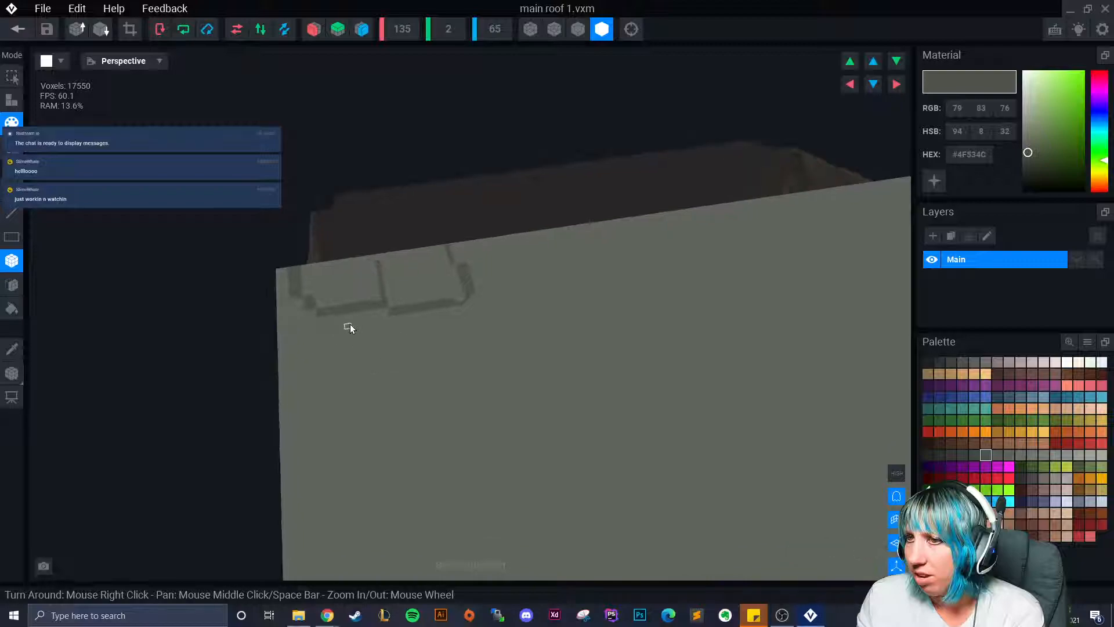
pyautogui.moveTo(350, 322); pyautogui.dragTo(355, 354)
pyautogui.moveTo(280, 378)
pyautogui.mouseDown()
pyautogui.moveTo(358, 383)
pyautogui.moveTo(361, 372)
pyautogui.moveTo(416, 387)
pyautogui.moveTo(501, 360)
pyautogui.mouseUp()
pyautogui.moveTo(501, 360)
pyautogui.mouseDown()
pyautogui.moveTo(500, 319)
pyautogui.moveTo(482, 305)
pyautogui.mouseUp()
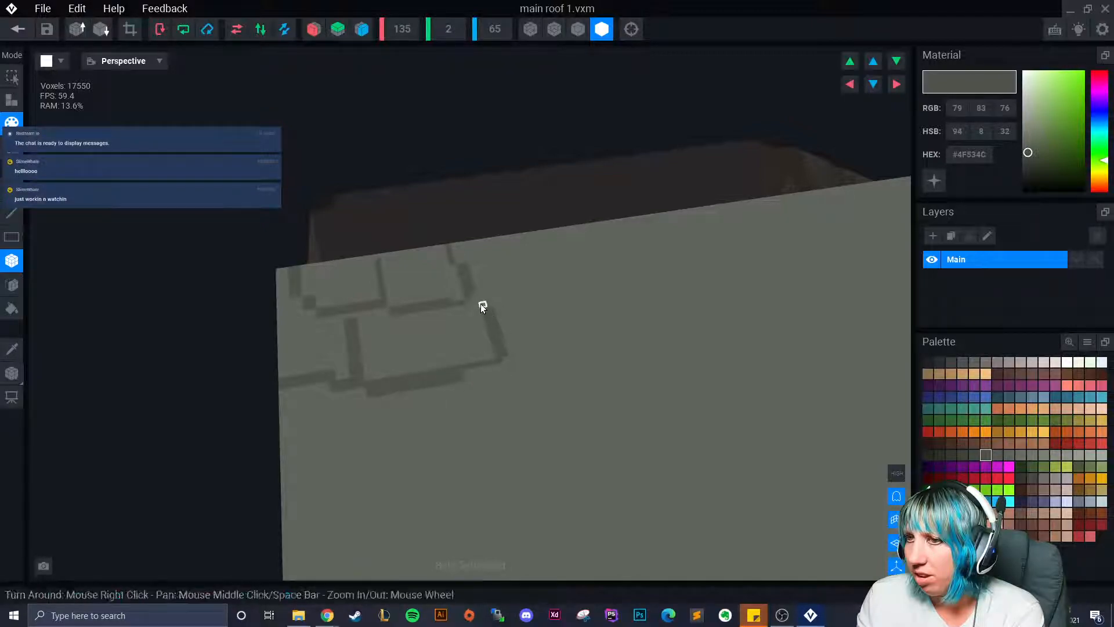
# Step: Remove the second-row outlines and cover the lower edges of the top two shingles with #60655D
pyautogui.moveTo(423, 412); pyautogui.dragTo(448, 439, button='right')
pyautogui.scroll(3, 448, 445)
pyautogui.scroll(-3, 447, 444)
pyautogui.scroll(2, 448, 439)
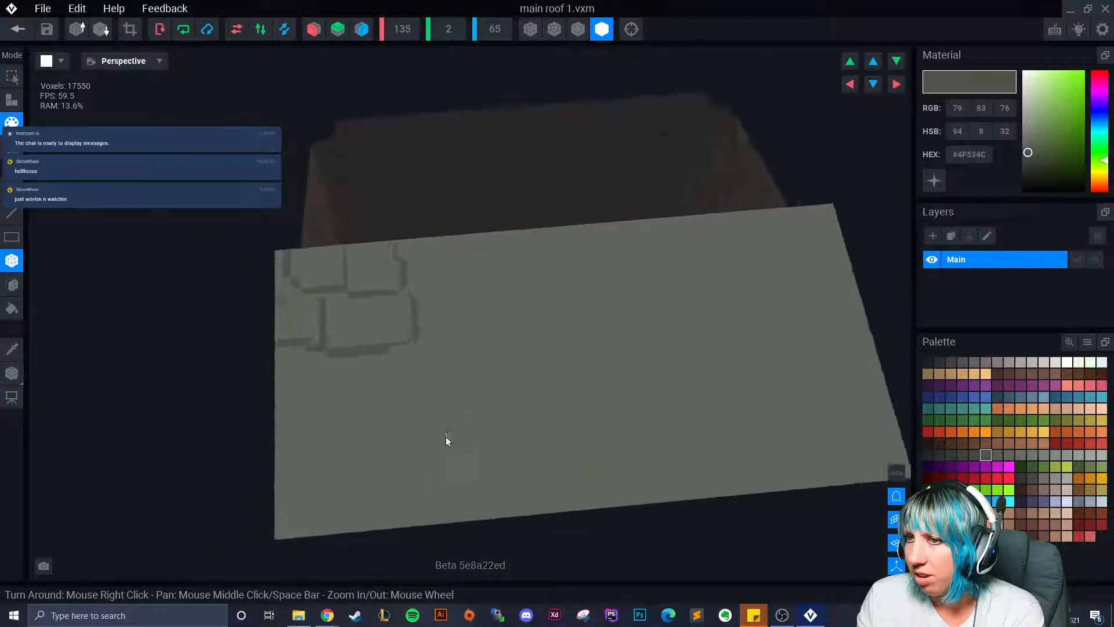
pyautogui.scroll(3, 448, 441)
pyautogui.moveTo(339, 354)
pyautogui.mouseDown()
pyautogui.moveTo(387, 464)
pyautogui.moveTo(381, 433)
pyautogui.moveTo(393, 437)
pyautogui.mouseUp()
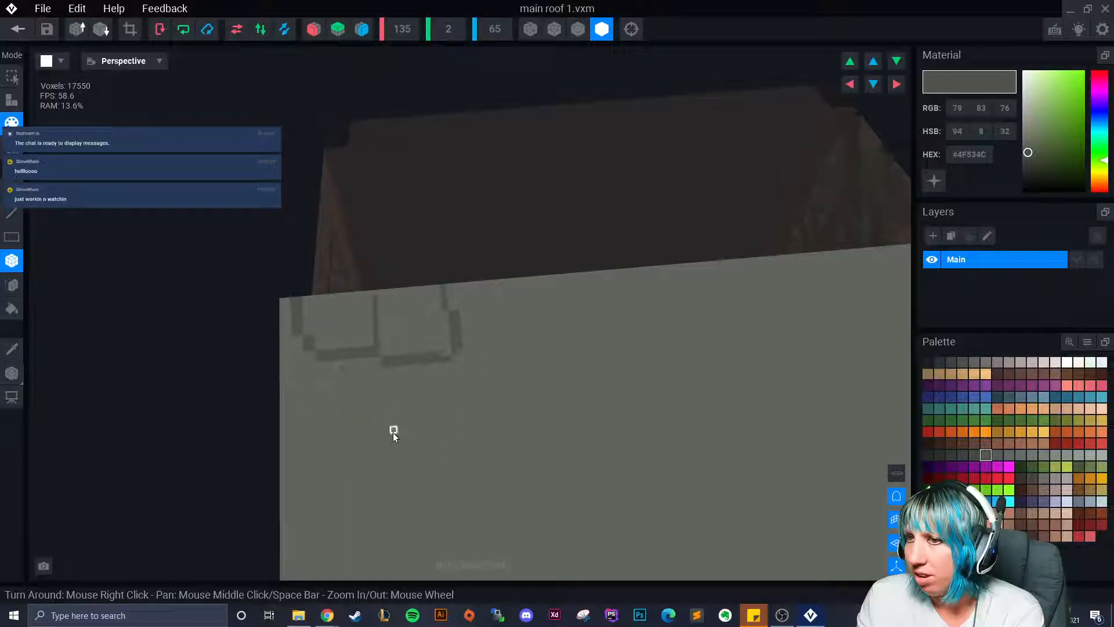
pyautogui.keyDown('alt'); pyautogui.click(323, 352); pyautogui.keyUp('alt')
pyautogui.moveTo(323, 353)
pyautogui.mouseDown()
pyautogui.moveTo(485, 394)
pyautogui.moveTo(513, 355)
pyautogui.mouseUp()
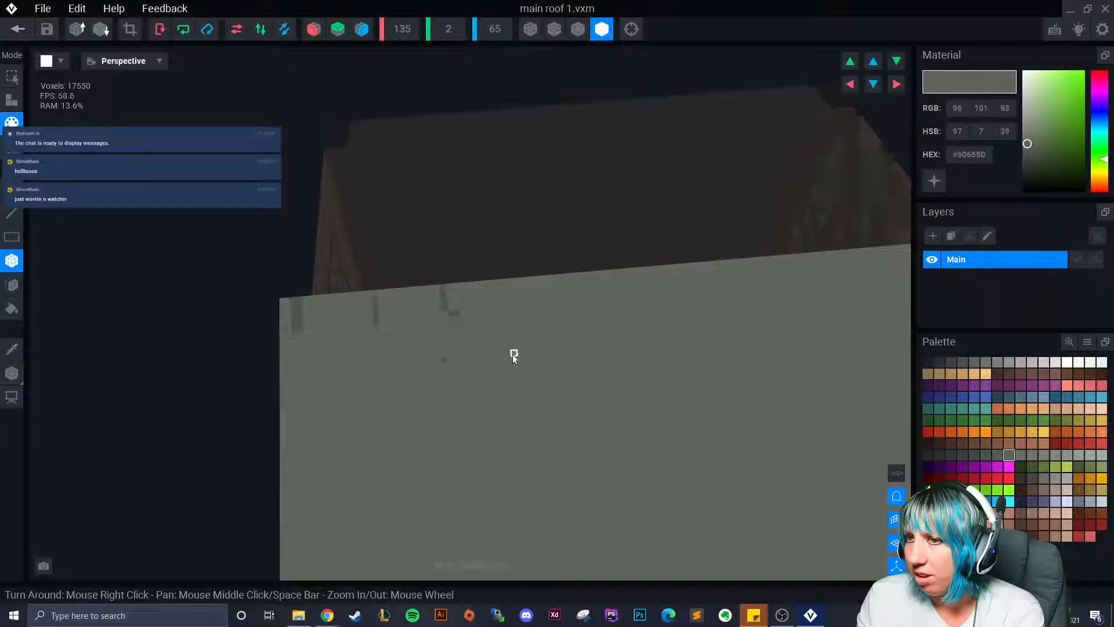
# Step: Sample #4F534C and redraw the top row's first four shingles with shorter, uneven outlines, the fourth hanging lower
pyautogui.keyDown('alt'); pyautogui.click(301, 329); pyautogui.keyUp('alt')
pyautogui.moveTo(302, 329)
pyautogui.mouseDown()
pyautogui.moveTo(418, 330)
pyautogui.moveTo(451, 316)
pyautogui.moveTo(504, 329)
pyautogui.moveTo(524, 308)
pyautogui.moveTo(554, 305)
pyautogui.moveTo(551, 285)
pyautogui.moveTo(551, 305)
pyautogui.mouseUp()
pyautogui.moveTo(550, 306); pyautogui.dragTo(426, 332, button='middle')
pyautogui.moveTo(420, 320)
pyautogui.mouseDown()
pyautogui.moveTo(441, 349)
pyautogui.moveTo(495, 343)
pyautogui.mouseUp()
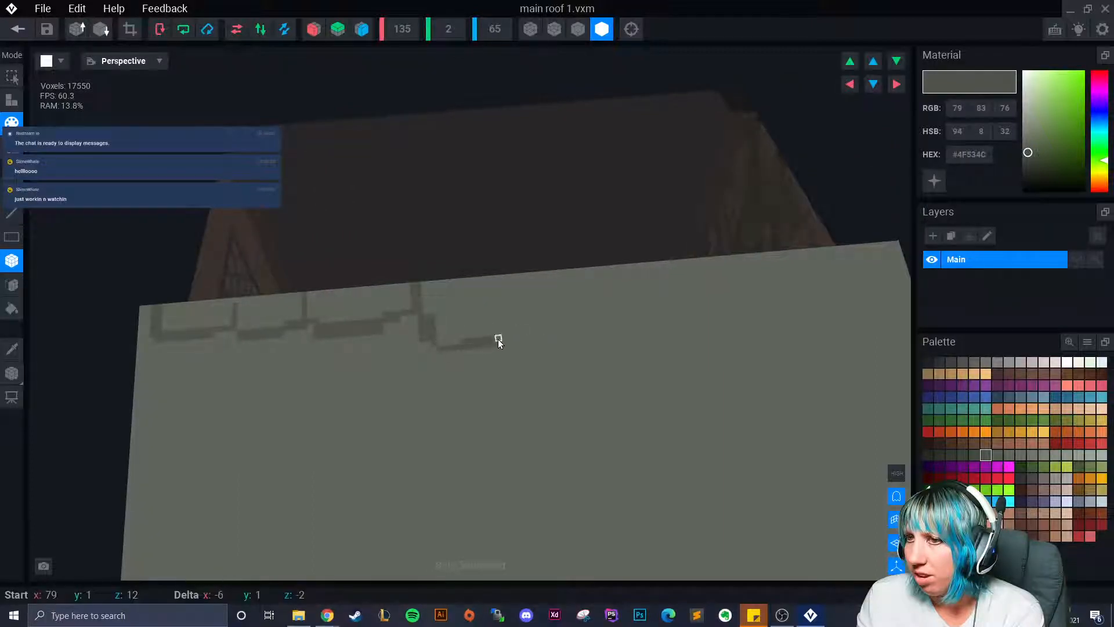
pyautogui.moveTo(421, 291)
pyautogui.mouseDown()
pyautogui.moveTo(472, 288)
pyautogui.moveTo(503, 301)
pyautogui.mouseUp()
pyautogui.moveTo(506, 310); pyautogui.dragTo(512, 334)
pyautogui.moveTo(505, 337); pyautogui.dragTo(509, 336)
# Step: Continue the top row with three more uneven #4F534C shingle outlines to the right of the low-hanging shingle
pyautogui.moveTo(513, 309)
pyautogui.mouseDown()
pyautogui.moveTo(505, 303)
pyautogui.moveTo(562, 306)
pyautogui.moveTo(566, 280)
pyautogui.mouseUp()
pyautogui.moveTo(569, 273); pyautogui.dragTo(454, 336, button='right')
pyautogui.moveTo(452, 326); pyautogui.dragTo(511, 296)
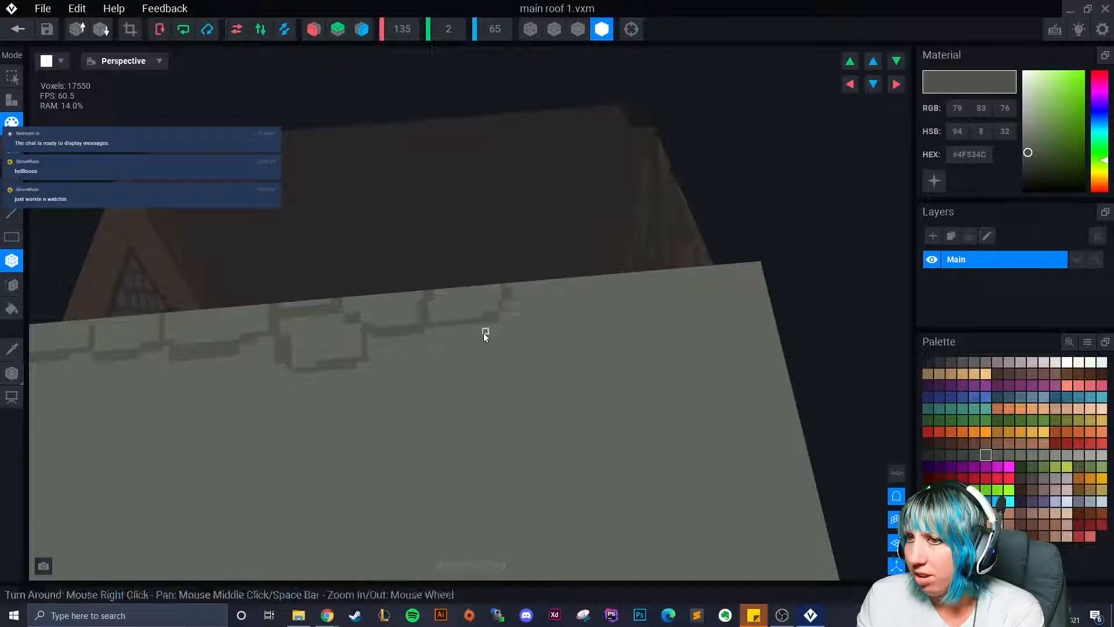
pyautogui.moveTo(563, 337)
pyautogui.mouseDown()
pyautogui.moveTo(575, 332)
pyautogui.moveTo(582, 280)
pyautogui.mouseUp()
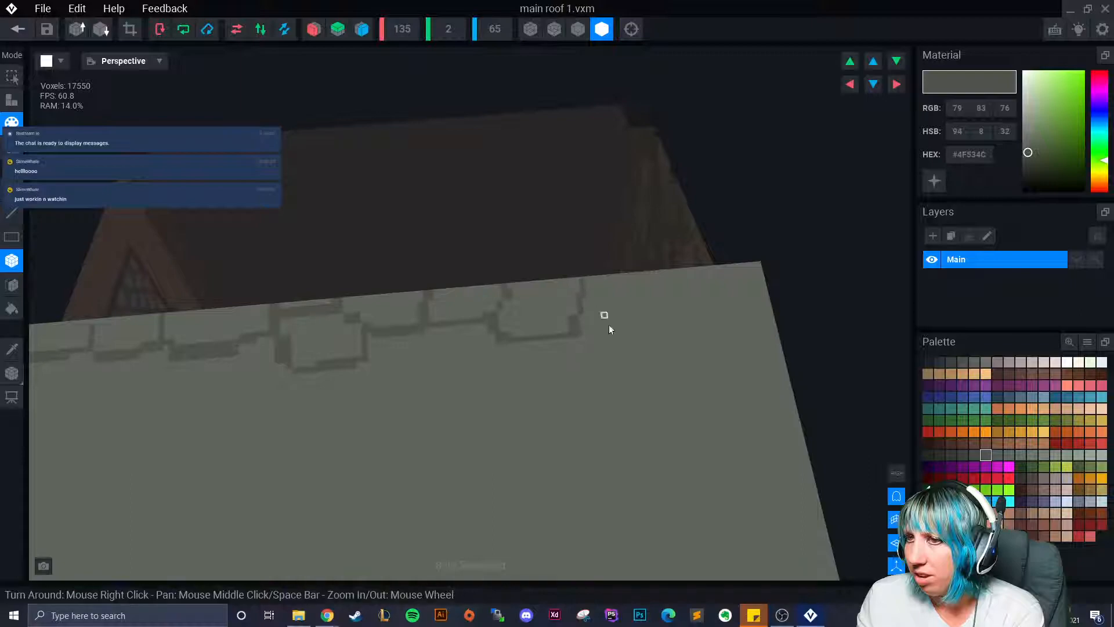
# Step: Outline the top row's last two #4F534C shingles up to the roof's right edge
pyautogui.moveTo(607, 318); pyautogui.dragTo(534, 353, button='right')
pyautogui.moveTo(538, 351); pyautogui.dragTo(571, 348)
pyautogui.moveTo(573, 339)
pyautogui.mouseDown()
pyautogui.moveTo(590, 304)
pyautogui.moveTo(584, 285)
pyautogui.mouseUp()
pyautogui.moveTo(587, 336)
pyautogui.mouseDown()
pyautogui.moveTo(687, 311)
pyautogui.moveTo(685, 283)
pyautogui.mouseUp()
pyautogui.moveTo(587, 335); pyautogui.dragTo(287, 381, button='right')
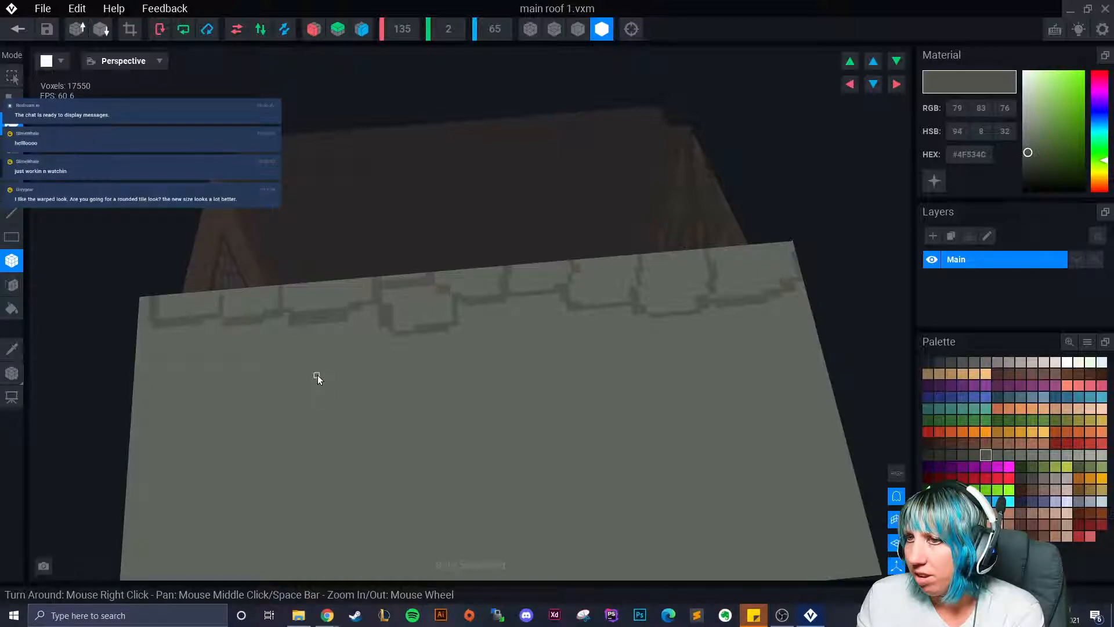
# Step: Start the second row at the roof's left edge with a wide #4F534C shingle outline below the first shingle
pyautogui.moveTo(329, 400); pyautogui.dragTo(582, 346, button='right')
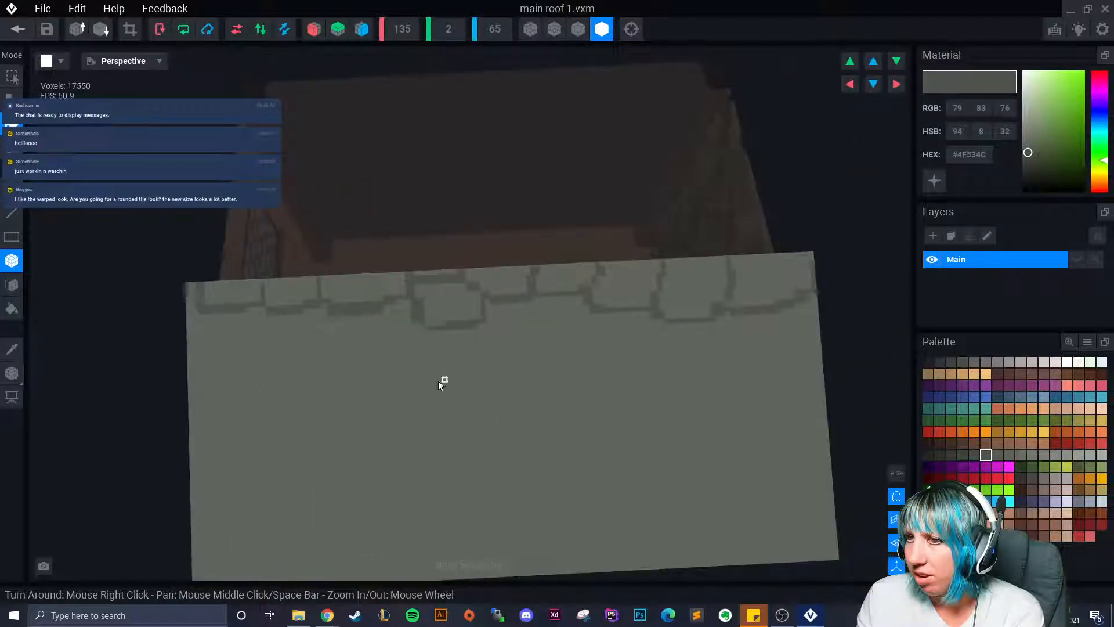
pyautogui.moveTo(439, 383); pyautogui.dragTo(469, 393, button='right')
pyautogui.scroll(5, 469, 394)
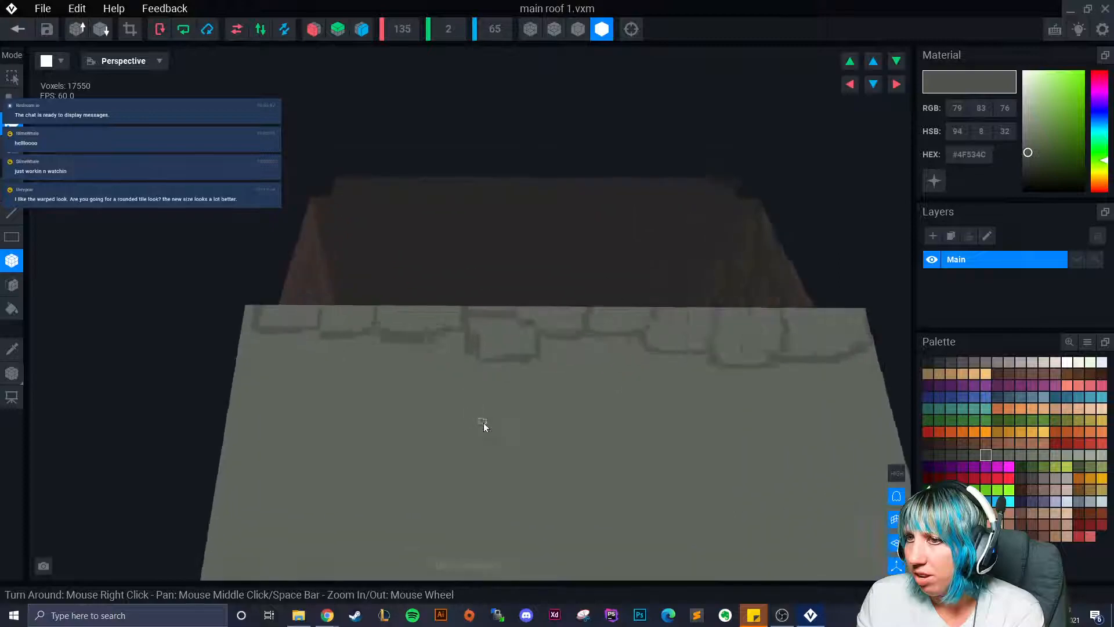
pyautogui.moveTo(524, 373); pyautogui.dragTo(530, 385, button='right')
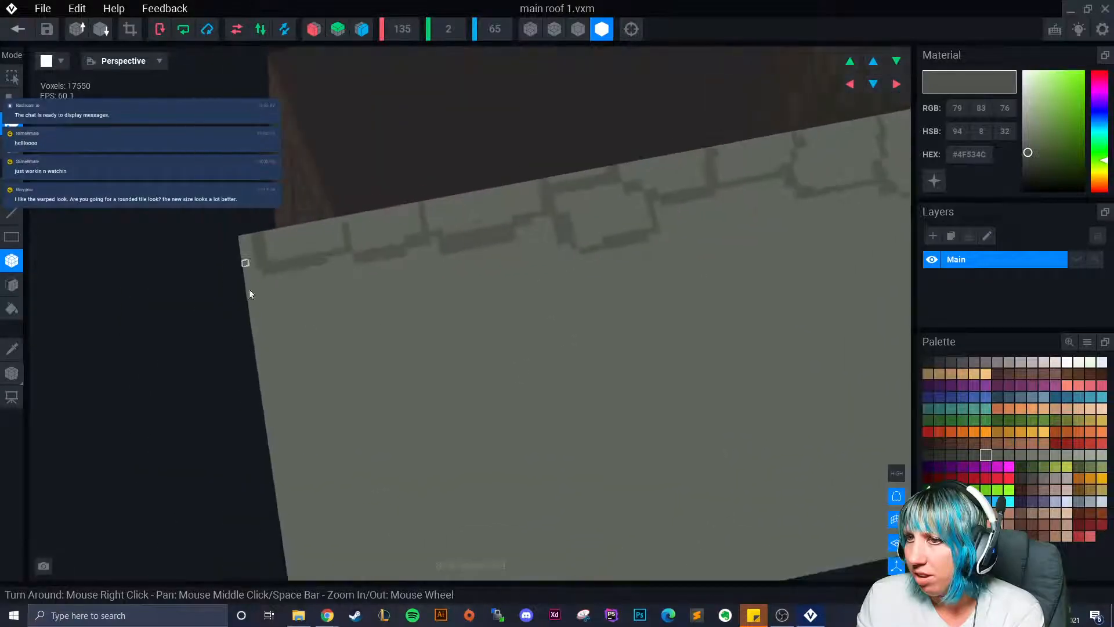
pyautogui.moveTo(287, 473); pyautogui.dragTo(430, 345, button='right')
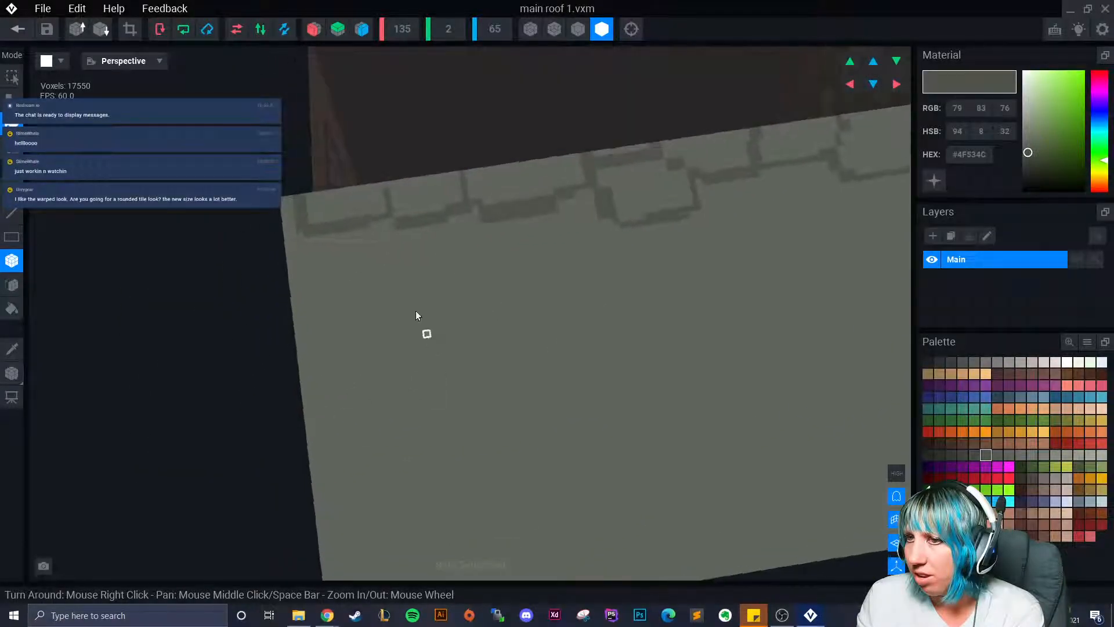
pyautogui.moveTo(382, 227); pyautogui.dragTo(290, 296)
pyautogui.moveTo(456, 315); pyautogui.dragTo(416, 289, button='right')
pyautogui.moveTo(416, 289); pyautogui.dragTo(502, 256)
pyautogui.moveTo(517, 295); pyautogui.dragTo(601, 259)
pyautogui.moveTo(620, 293); pyautogui.dragTo(457, 475, button='right')
pyautogui.moveTo(457, 474)
pyautogui.mouseDown()
pyautogui.moveTo(465, 479)
pyautogui.moveTo(430, 478)
pyautogui.mouseUp()
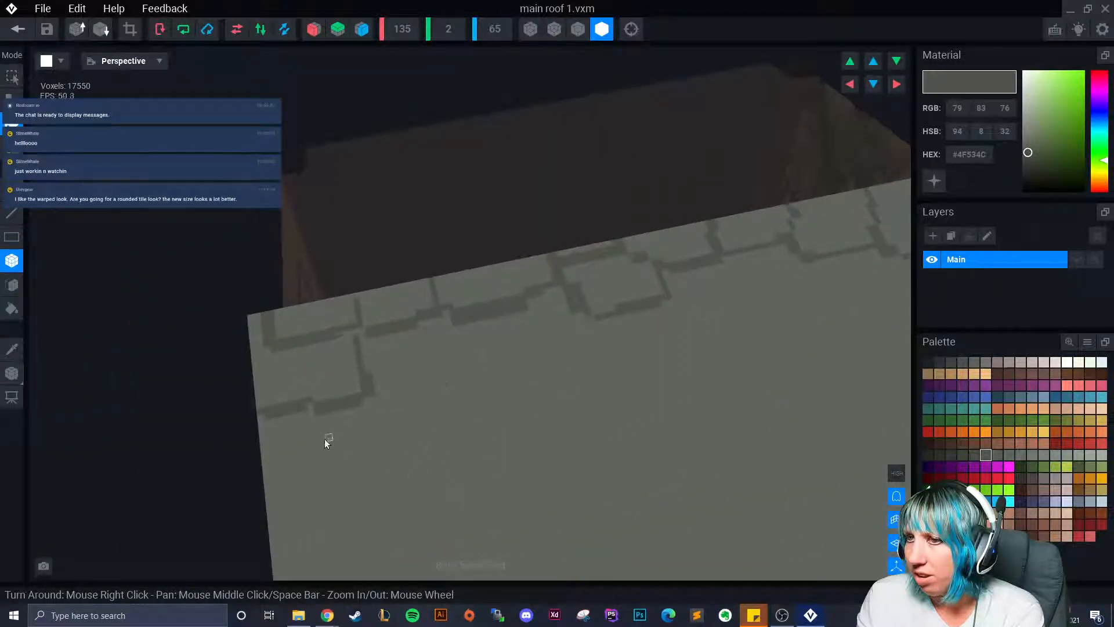
# Step: Sample #60655D and paint over the wide second-row shingle's outline, keeping a short vertical stub
pyautogui.click(12, 349)
pyautogui.click(468, 409)
pyautogui.moveTo(368, 373); pyautogui.dragTo(364, 405)
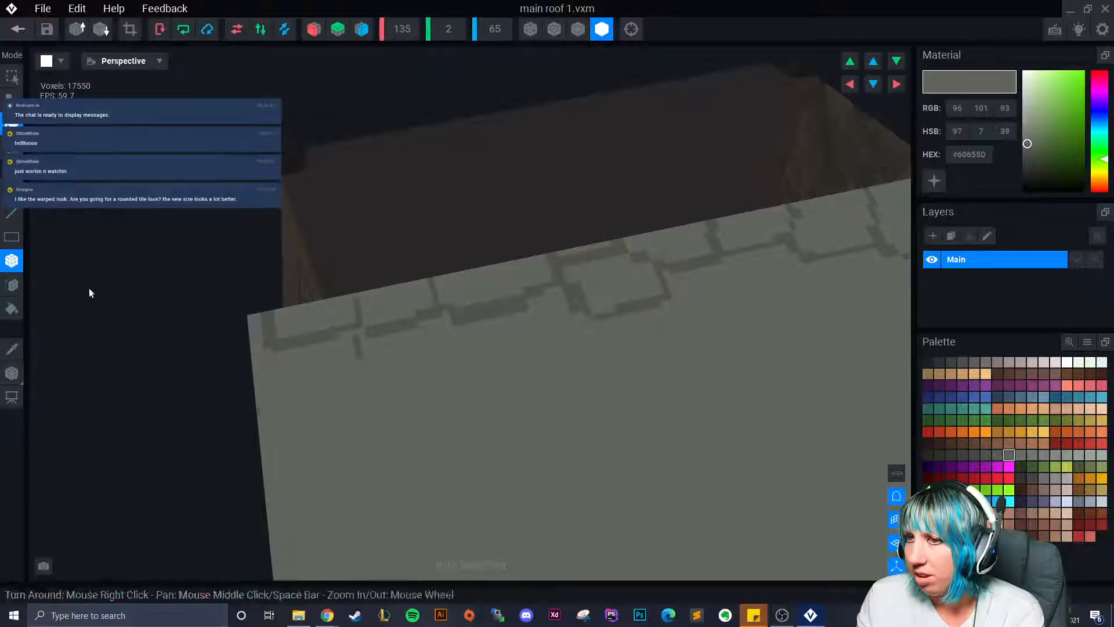
# Step: Sample #4F534C and outline the second row's first four uneven shingles from the roof's left edge
pyautogui.click(356, 356)
pyautogui.moveTo(295, 385)
pyautogui.mouseDown()
pyautogui.moveTo(264, 393)
pyautogui.moveTo(374, 366)
pyautogui.moveTo(370, 382)
pyautogui.moveTo(401, 385)
pyautogui.moveTo(423, 370)
pyautogui.moveTo(438, 317)
pyautogui.mouseUp()
pyautogui.moveTo(342, 387); pyautogui.dragTo(350, 385)
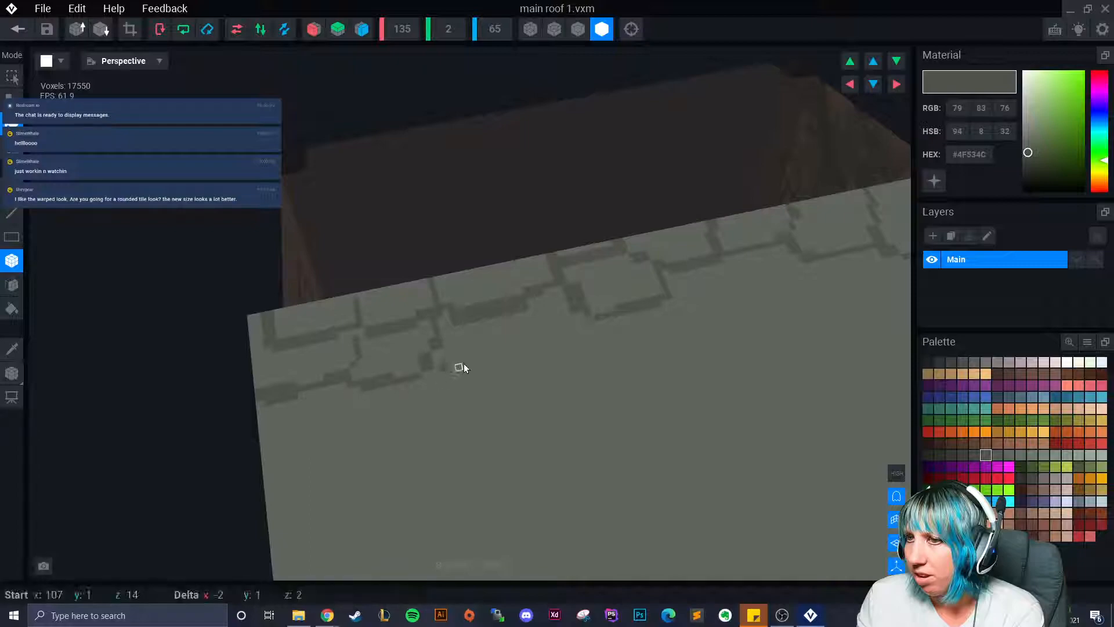
pyautogui.moveTo(515, 335); pyautogui.dragTo(516, 337)
pyautogui.moveTo(542, 368)
pyautogui.mouseDown(button='right')
pyautogui.moveTo(561, 373)
pyautogui.moveTo(528, 343)
pyautogui.mouseUp(button='right')
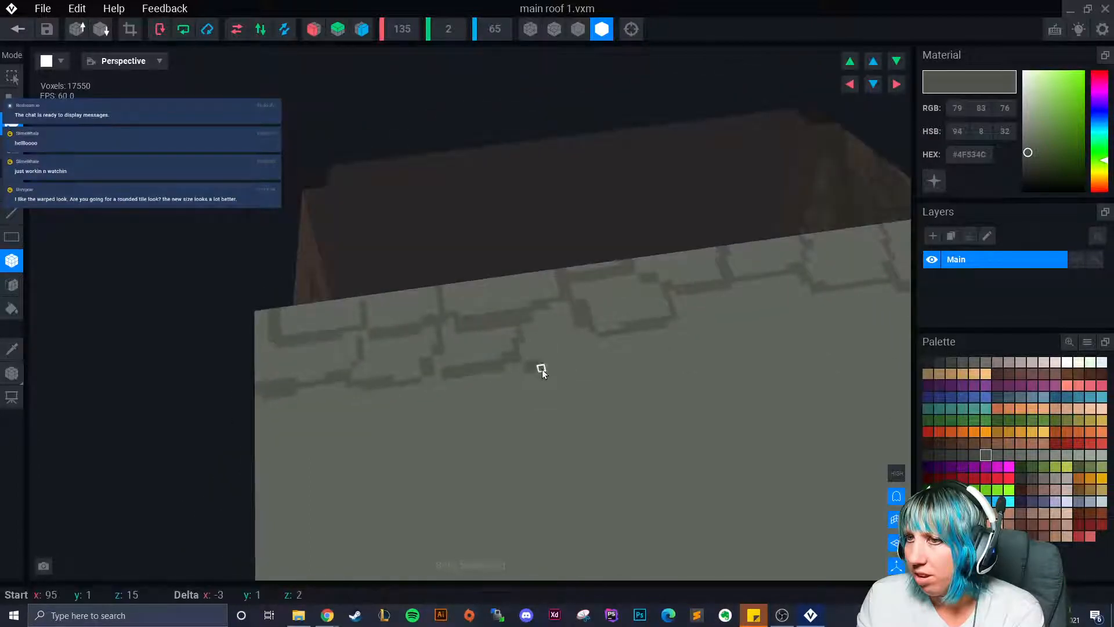
pyautogui.moveTo(618, 344); pyautogui.dragTo(590, 368)
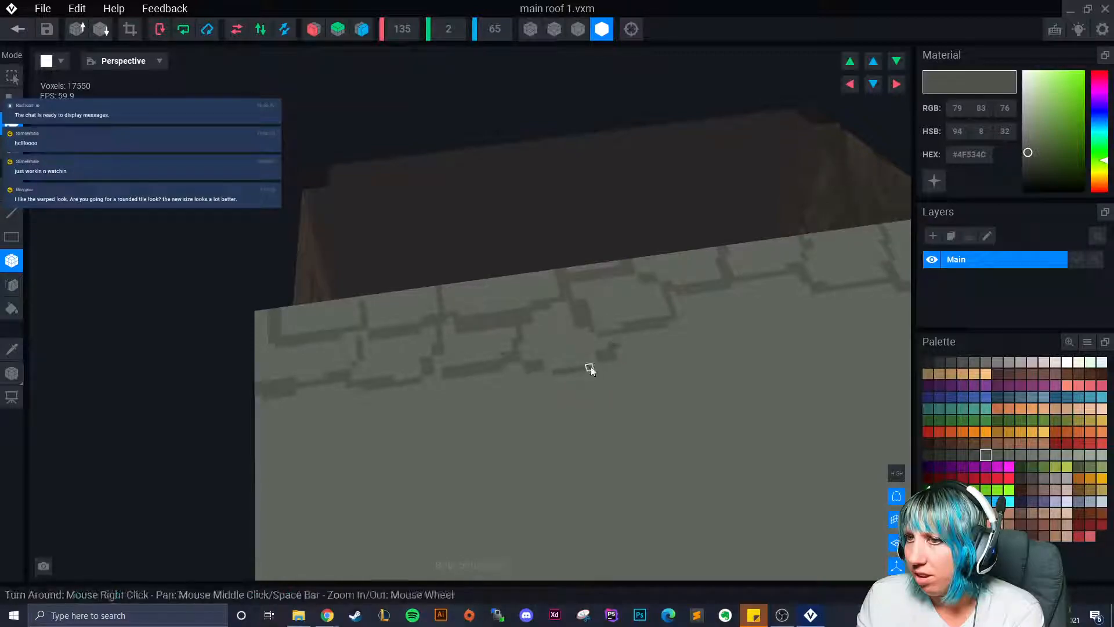
# Step: Add two more #4F534C shingle outlines to the second row, below and just past the low-hanging top-row shingle
pyautogui.moveTo(604, 377); pyautogui.dragTo(513, 386, button='right')
pyautogui.moveTo(513, 386); pyautogui.dragTo(593, 359)
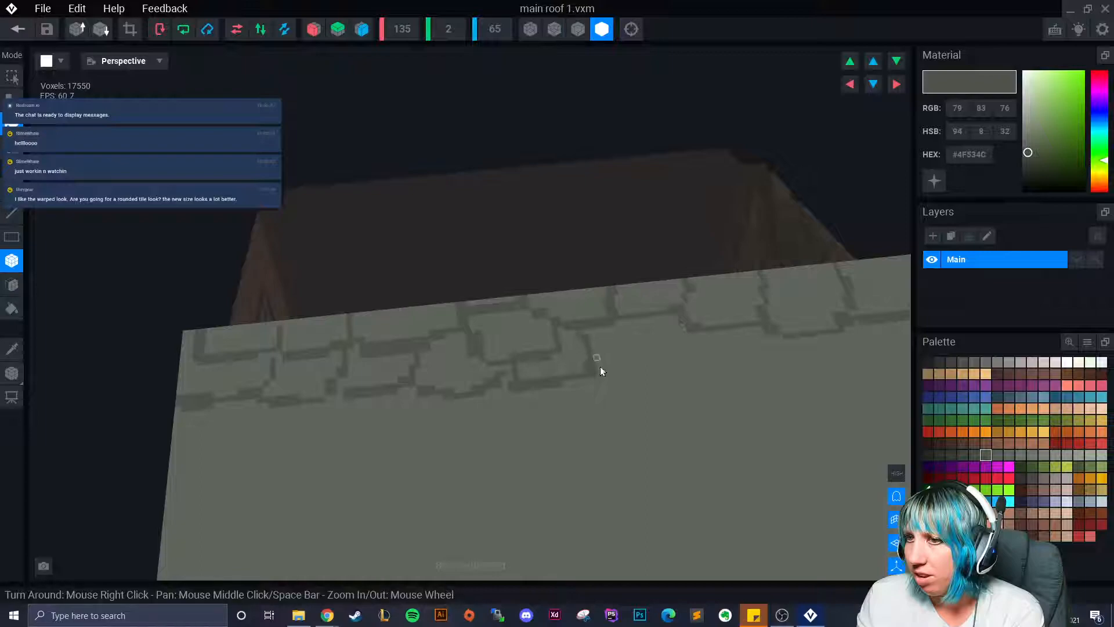
pyautogui.moveTo(617, 395); pyautogui.dragTo(611, 400, button='right')
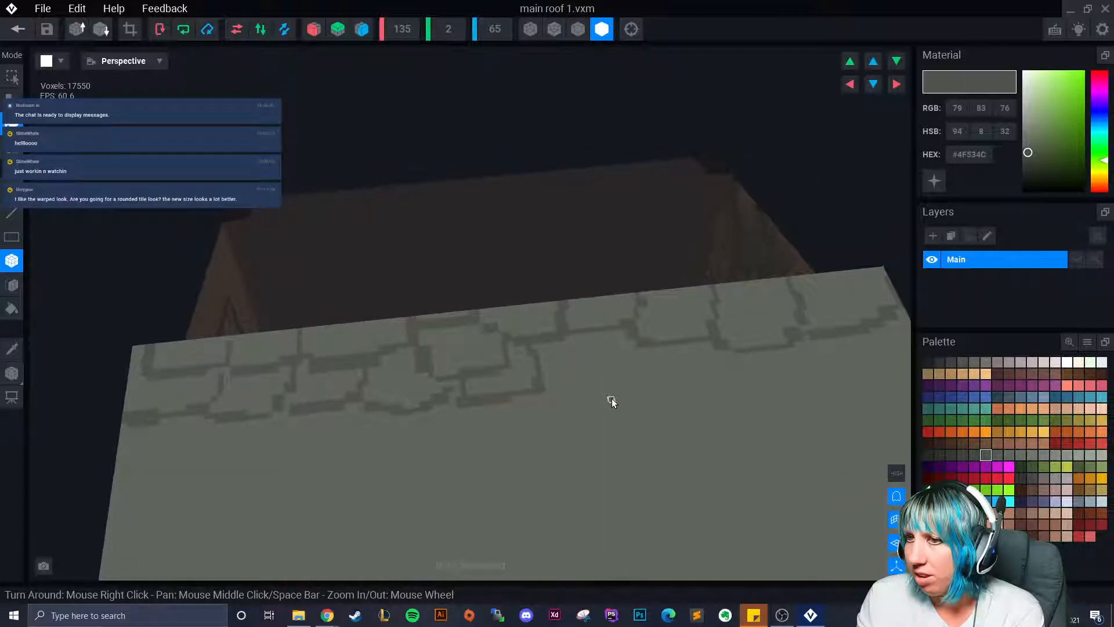
pyautogui.scroll(2, 557, 419)
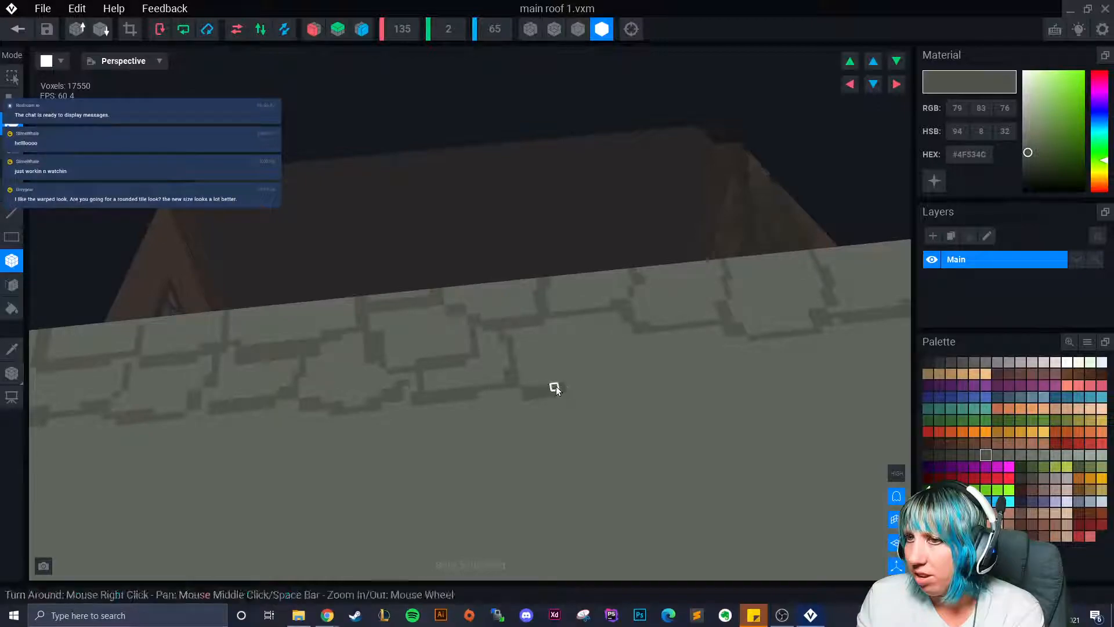
pyautogui.moveTo(568, 387)
pyautogui.mouseDown()
pyautogui.moveTo(604, 350)
pyautogui.moveTo(606, 327)
pyautogui.moveTo(602, 317)
pyautogui.moveTo(554, 322)
pyautogui.moveTo(599, 316)
pyautogui.mouseUp()
pyautogui.moveTo(553, 320); pyautogui.dragTo(595, 322)
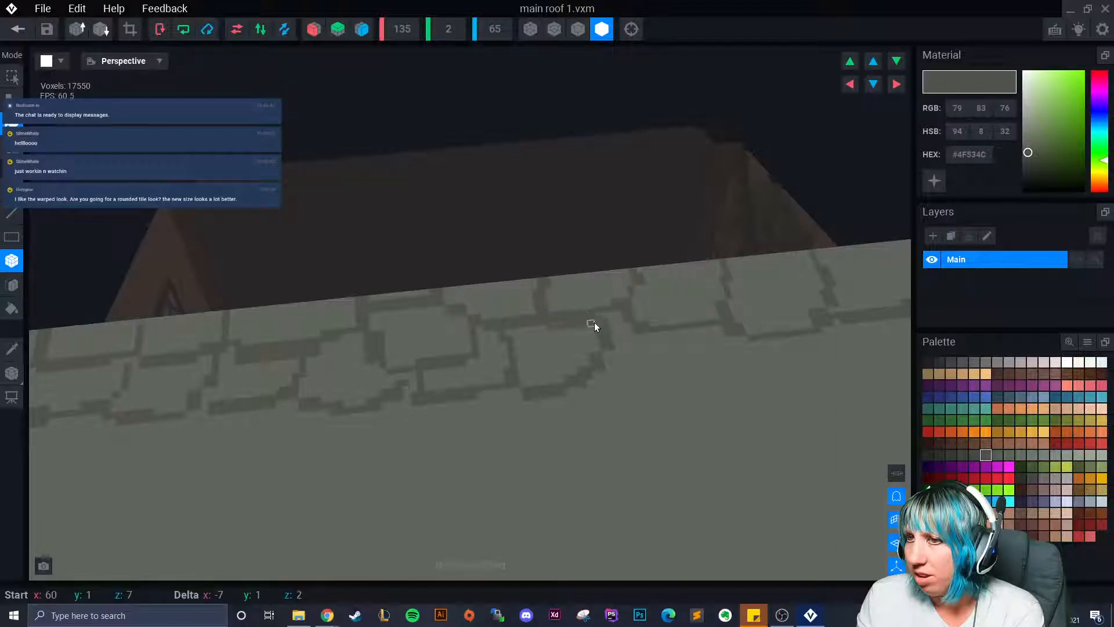
# Step: Finish the second row with uneven #4F534C shingle outlines up to the roof's right edge
pyautogui.moveTo(595, 322); pyautogui.dragTo(649, 381, button='right')
pyautogui.moveTo(577, 346)
pyautogui.mouseDown()
pyautogui.moveTo(580, 364)
pyautogui.moveTo(629, 360)
pyautogui.moveTo(656, 343)
pyautogui.moveTo(699, 370)
pyautogui.moveTo(734, 367)
pyautogui.mouseUp()
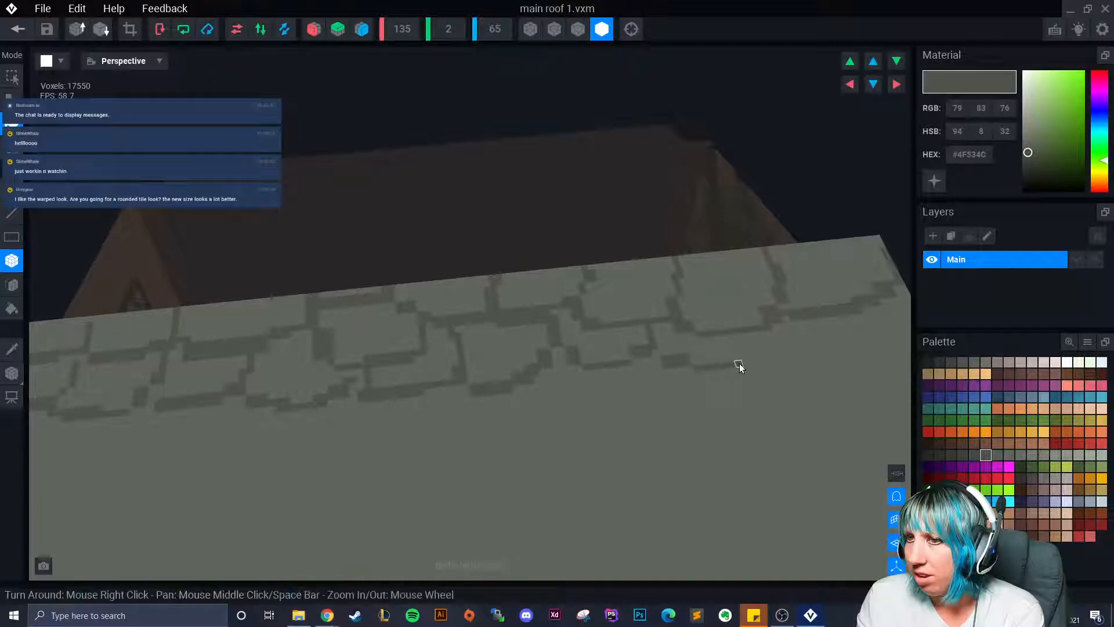
pyautogui.moveTo(754, 349); pyautogui.dragTo(589, 346, button='right')
pyautogui.moveTo(546, 341)
pyautogui.mouseDown()
pyautogui.moveTo(594, 333)
pyautogui.moveTo(625, 307)
pyautogui.mouseUp()
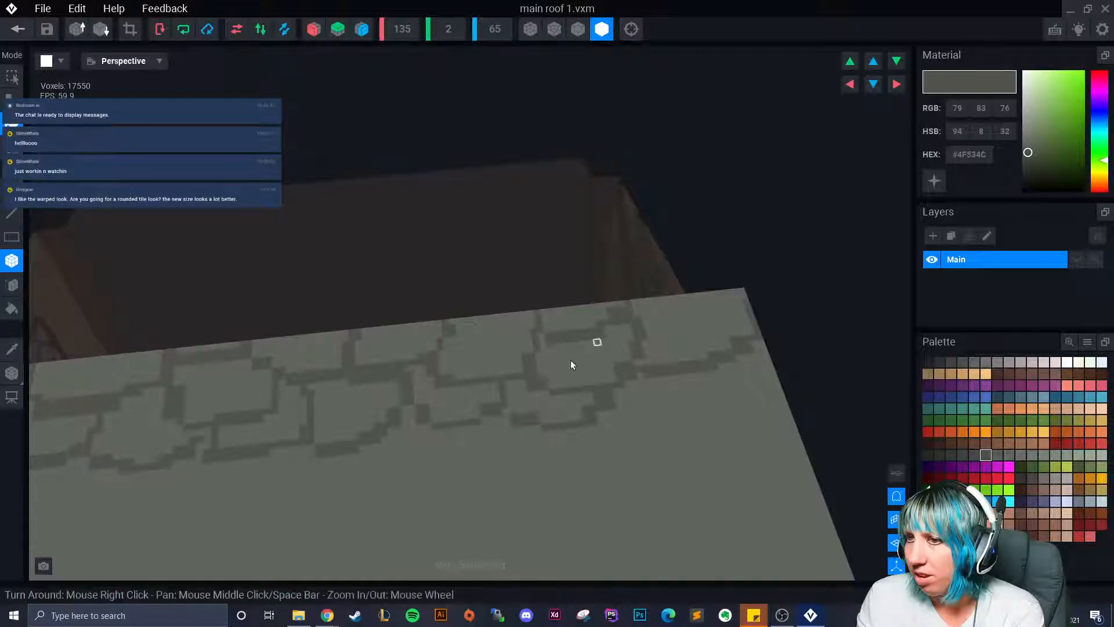
pyautogui.moveTo(593, 383)
pyautogui.mouseDown(button='right')
pyautogui.moveTo(609, 379)
pyautogui.moveTo(604, 390)
pyautogui.moveTo(493, 386)
pyautogui.mouseUp(button='right')
pyautogui.moveTo(528, 300)
pyautogui.mouseDown()
pyautogui.moveTo(552, 315)
pyautogui.moveTo(530, 314)
pyautogui.moveTo(590, 308)
pyautogui.moveTo(604, 293)
pyautogui.moveTo(515, 301)
pyautogui.moveTo(530, 311)
pyautogui.moveTo(511, 330)
pyautogui.moveTo(513, 320)
pyautogui.mouseUp()
pyautogui.moveTo(518, 319); pyautogui.dragTo(522, 320)
# Step: Outline a #4F534C shingle against the roof's right edge, directly below the second row's end
pyautogui.scroll(-3, 522, 395)
pyautogui.scroll(2, 556, 481)
pyautogui.scroll(1, 499, 332)
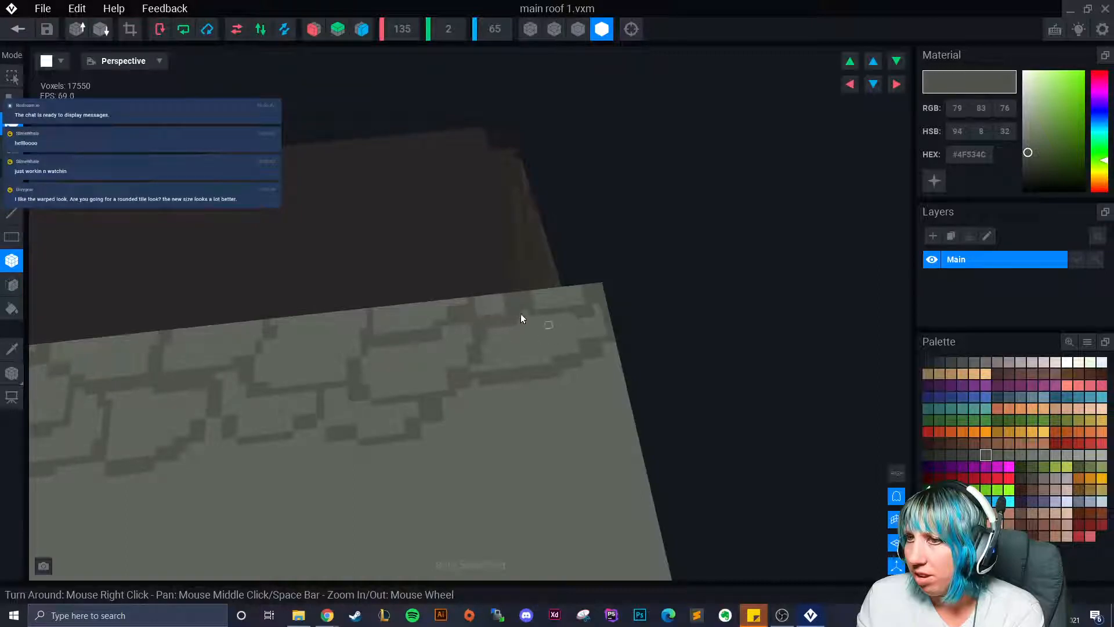
pyautogui.moveTo(540, 326); pyautogui.dragTo(493, 364, button='right')
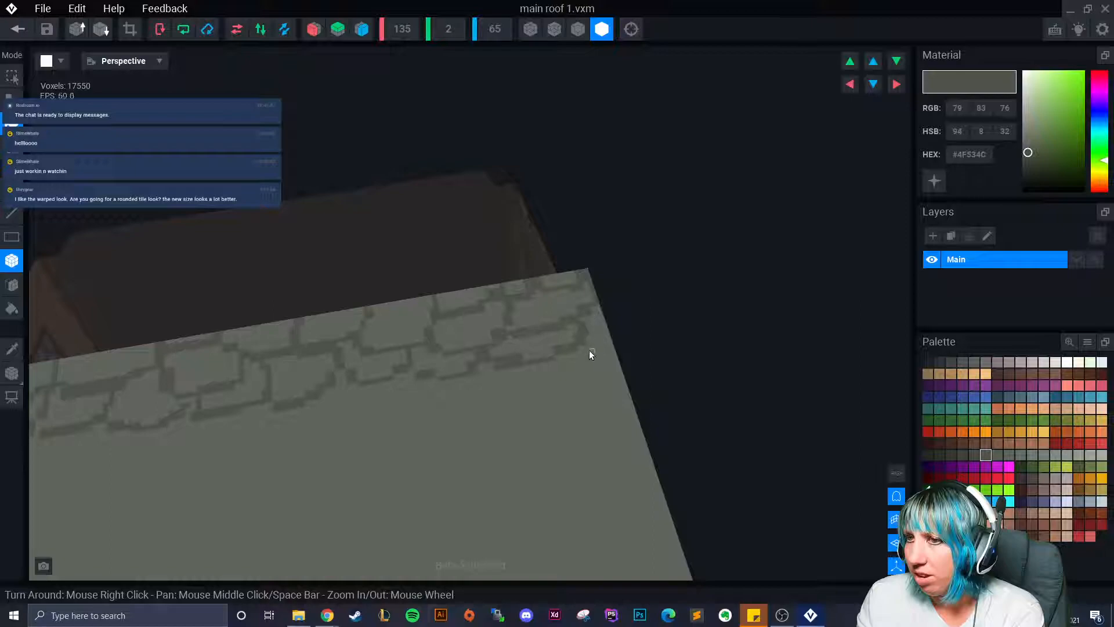
pyautogui.moveTo(594, 317); pyautogui.dragTo(537, 367)
# Step: Outline the third row's first five #4F534C shingles, starting at the roof's left edge
pyautogui.moveTo(538, 366); pyautogui.dragTo(373, 358, button='right')
pyautogui.moveTo(384, 306); pyautogui.dragTo(401, 323)
pyautogui.moveTo(455, 347); pyautogui.dragTo(532, 322)
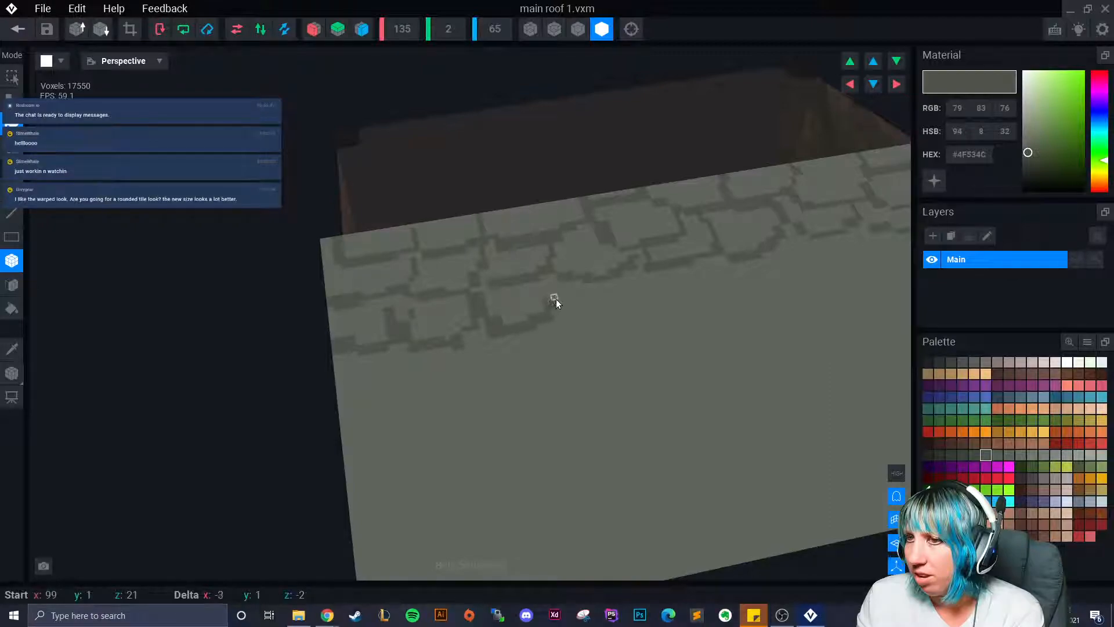
pyautogui.moveTo(606, 351); pyautogui.dragTo(468, 395, button='right')
pyautogui.moveTo(373, 358); pyautogui.dragTo(423, 354)
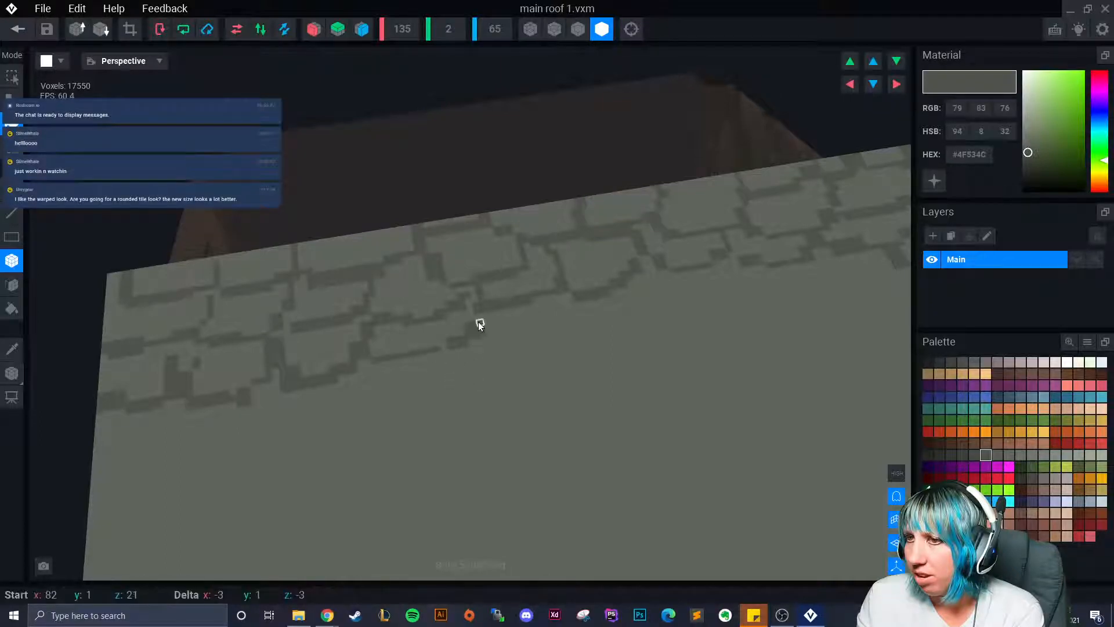
pyautogui.moveTo(474, 323); pyautogui.dragTo(478, 314)
pyautogui.moveTo(472, 355)
pyautogui.mouseDown()
pyautogui.moveTo(502, 360)
pyautogui.moveTo(538, 347)
pyautogui.moveTo(565, 305)
pyautogui.mouseUp()
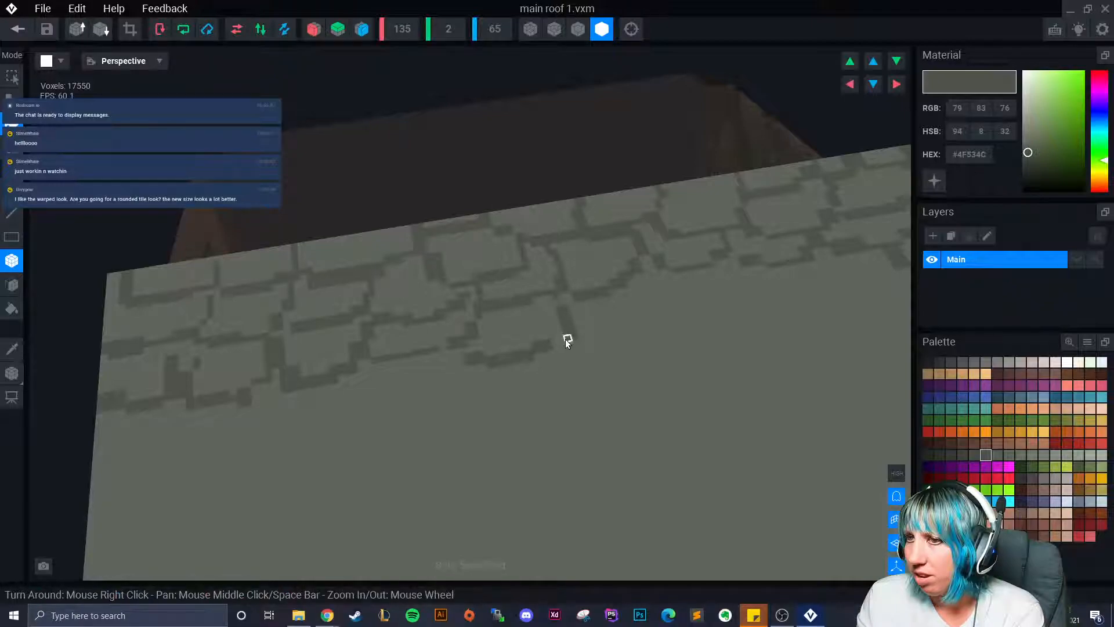
# Step: Fill the rest of the third row with #4F534C shingle outlines until it meets the right-edge shingle
pyautogui.moveTo(562, 301); pyautogui.dragTo(459, 386, button='right')
pyautogui.moveTo(458, 386)
pyautogui.mouseDown()
pyautogui.moveTo(531, 360)
pyautogui.moveTo(521, 318)
pyautogui.mouseUp()
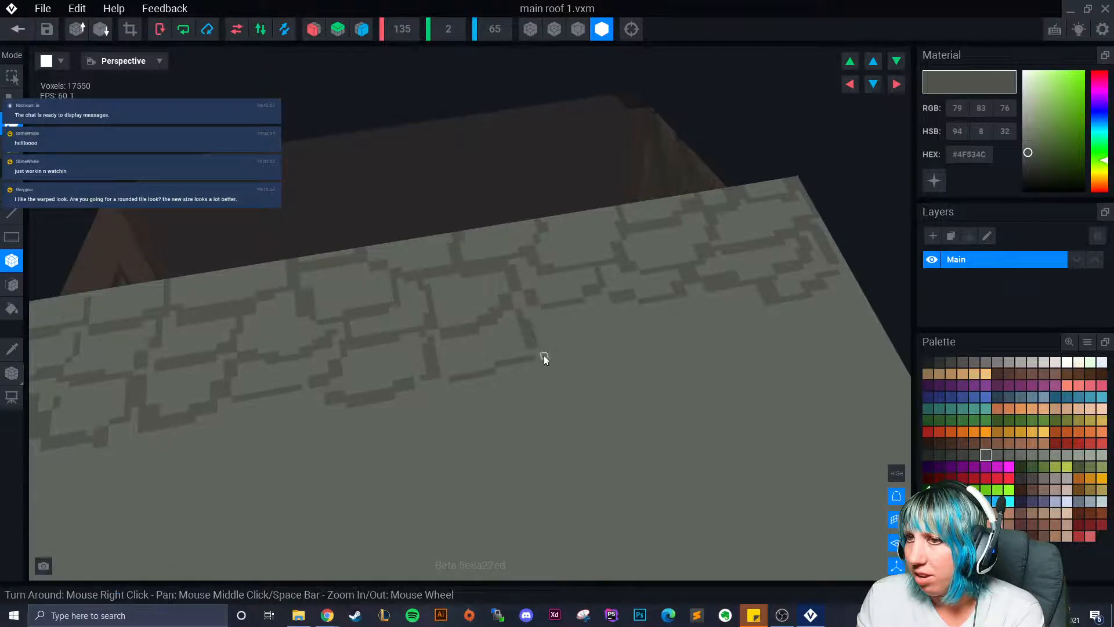
pyautogui.moveTo(554, 363)
pyautogui.mouseDown()
pyautogui.moveTo(593, 356)
pyautogui.moveTo(618, 327)
pyautogui.mouseUp()
pyautogui.moveTo(610, 376); pyautogui.dragTo(588, 373, button='right')
pyautogui.moveTo(568, 350)
pyautogui.mouseDown()
pyautogui.moveTo(657, 341)
pyautogui.moveTo(657, 316)
pyautogui.moveTo(662, 333)
pyautogui.moveTo(717, 344)
pyautogui.mouseUp()
pyautogui.click(578, 319)
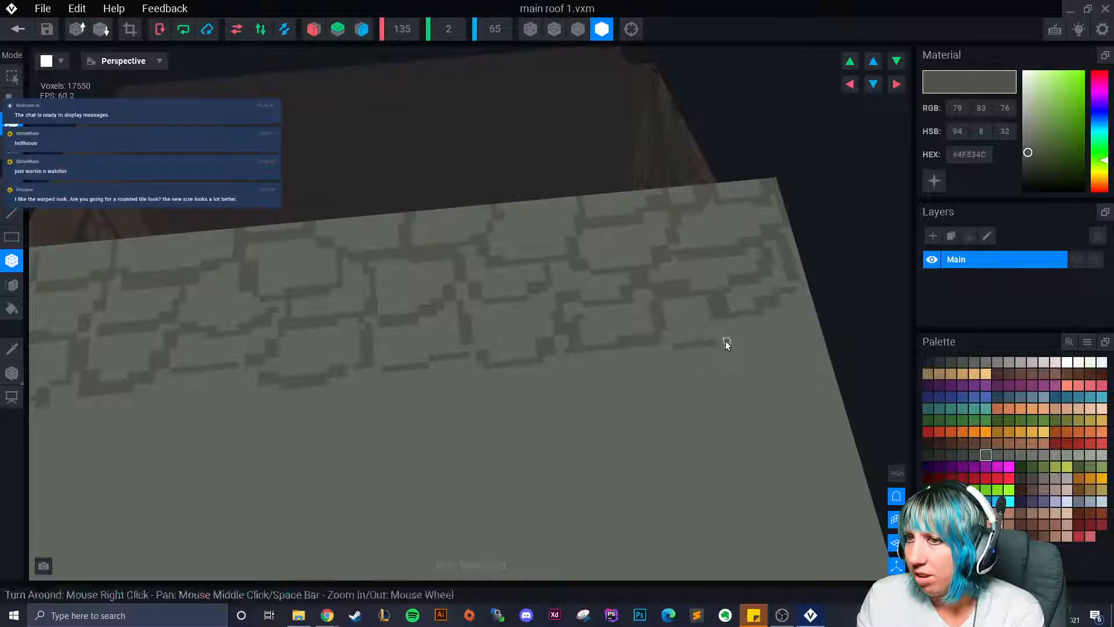
pyautogui.click(653, 353)
pyautogui.moveTo(747, 339); pyautogui.dragTo(749, 339)
# Step: Switch to the Pen tool and outline the fourth row's first #4F534C shingle at the roof's left edge
pyautogui.moveTo(249, 306); pyautogui.dragTo(342, 304, button='middle')
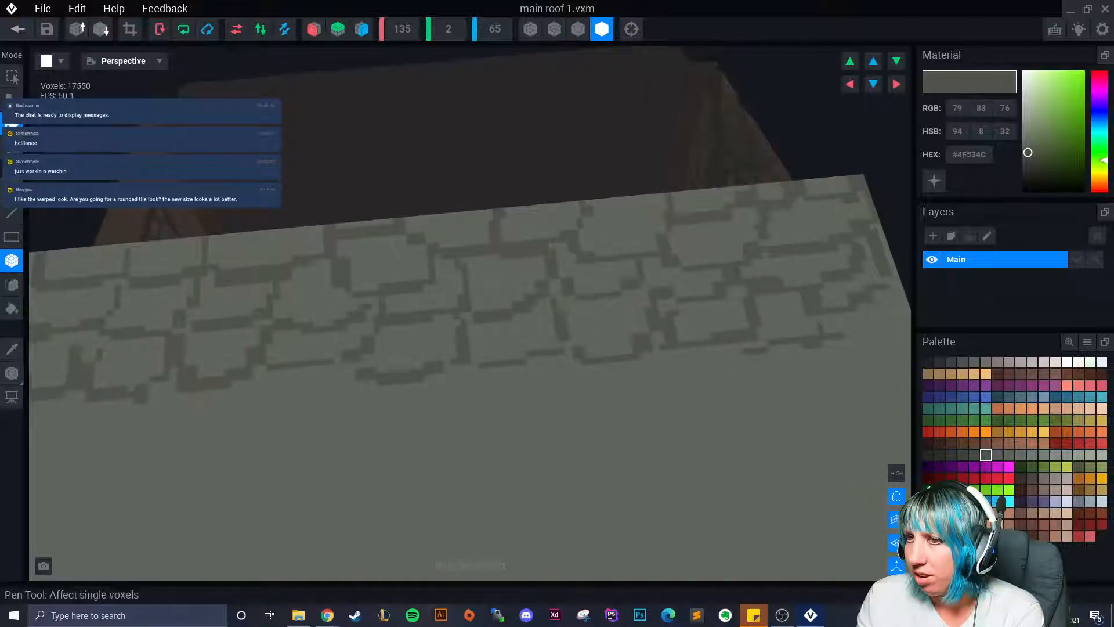
pyautogui.click(12, 190)
pyautogui.scroll(-3, 407, 383)
pyautogui.scroll(1, 252, 377)
pyautogui.moveTo(237, 352)
pyautogui.mouseDown()
pyautogui.moveTo(232, 381)
pyautogui.moveTo(173, 378)
pyautogui.mouseUp()
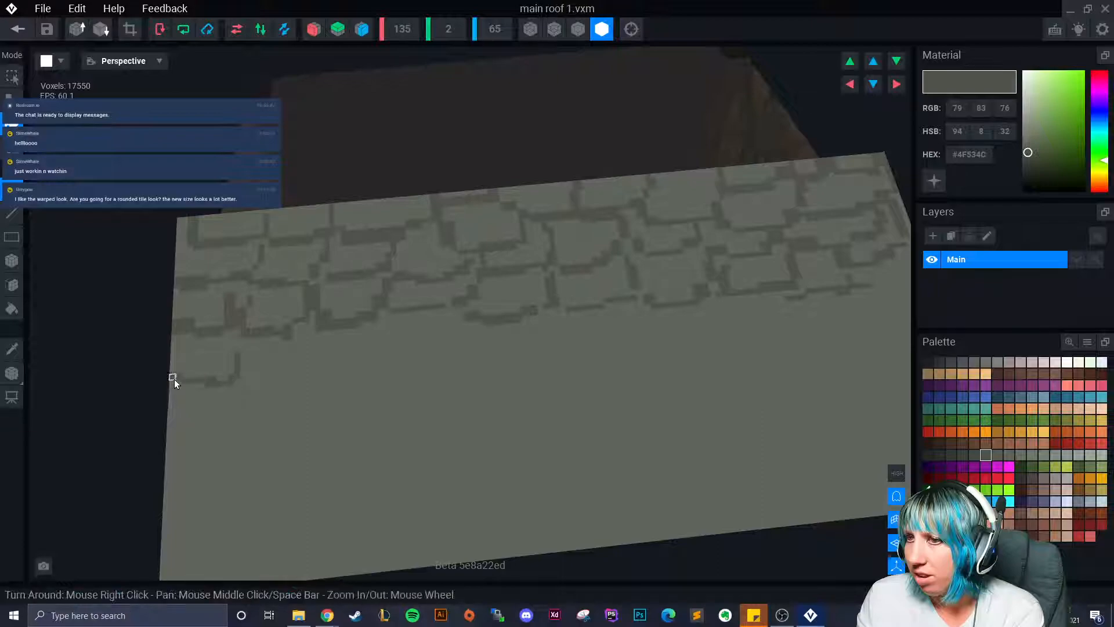
pyautogui.moveTo(237, 382); pyautogui.dragTo(230, 382, button='right')
pyautogui.moveTo(223, 332); pyautogui.dragTo(233, 361)
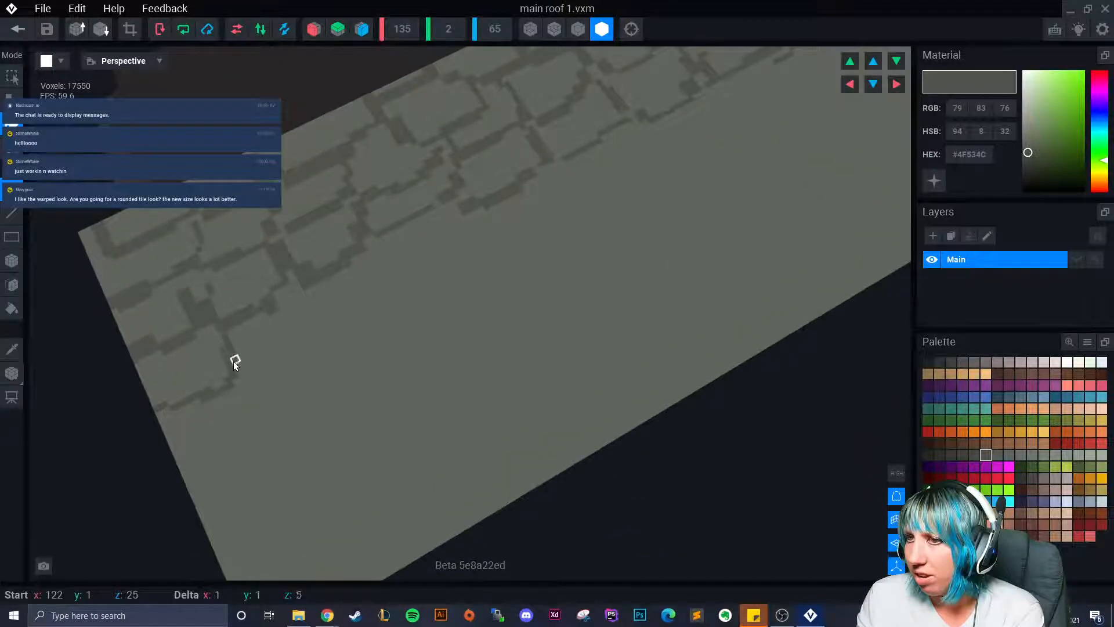
# Step: Continue the fourth row across the roof's middle with uneven shingles, including a small partial outline hanging below the row
pyautogui.moveTo(247, 389); pyautogui.dragTo(253, 363, button='right')
pyautogui.moveTo(253, 363)
pyautogui.mouseDown()
pyautogui.moveTo(286, 371)
pyautogui.moveTo(332, 359)
pyautogui.moveTo(341, 324)
pyautogui.moveTo(364, 346)
pyautogui.moveTo(363, 335)
pyautogui.moveTo(365, 354)
pyautogui.moveTo(444, 341)
pyautogui.moveTo(444, 284)
pyautogui.moveTo(494, 341)
pyautogui.moveTo(524, 337)
pyautogui.mouseUp()
pyautogui.moveTo(525, 344); pyautogui.dragTo(447, 364, button='middle')
pyautogui.moveTo(444, 326)
pyautogui.mouseDown()
pyautogui.moveTo(447, 343)
pyautogui.moveTo(437, 322)
pyautogui.moveTo(402, 360)
pyautogui.moveTo(486, 350)
pyautogui.moveTo(522, 329)
pyautogui.moveTo(531, 296)
pyautogui.moveTo(550, 295)
pyautogui.moveTo(562, 324)
pyautogui.mouseUp()
pyautogui.moveTo(489, 362); pyautogui.dragTo(486, 372)
pyautogui.moveTo(562, 324)
pyautogui.mouseDown()
pyautogui.moveTo(625, 313)
pyautogui.moveTo(649, 296)
pyautogui.moveTo(644, 316)
pyautogui.mouseUp()
# Step: Complete the fourth row with #4F534C shingle outlines up to the roof's right edge
pyautogui.moveTo(672, 322); pyautogui.dragTo(542, 358, button='right')
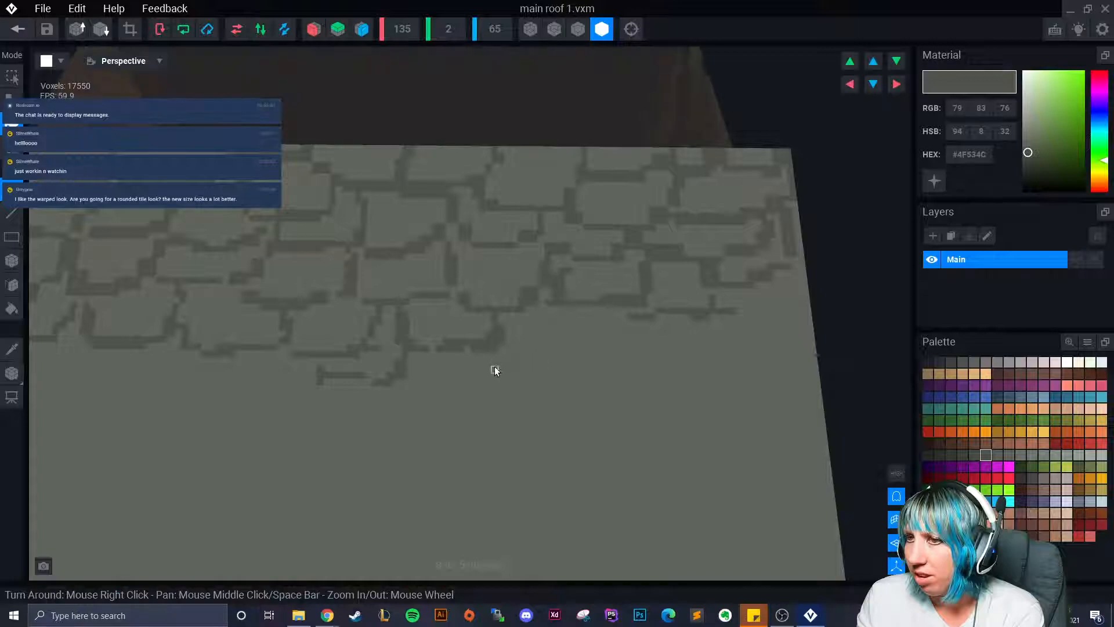
pyautogui.moveTo(501, 367)
pyautogui.mouseDown()
pyautogui.moveTo(587, 360)
pyautogui.moveTo(597, 336)
pyautogui.moveTo(611, 373)
pyautogui.mouseUp()
pyautogui.moveTo(611, 374)
pyautogui.mouseDown(button='right')
pyautogui.moveTo(609, 341)
pyautogui.moveTo(602, 365)
pyautogui.mouseUp(button='right')
pyautogui.moveTo(631, 358)
pyautogui.mouseDown()
pyautogui.moveTo(675, 344)
pyautogui.moveTo(656, 346)
pyautogui.mouseUp()
pyautogui.moveTo(654, 314); pyautogui.dragTo(575, 360, button='middle')
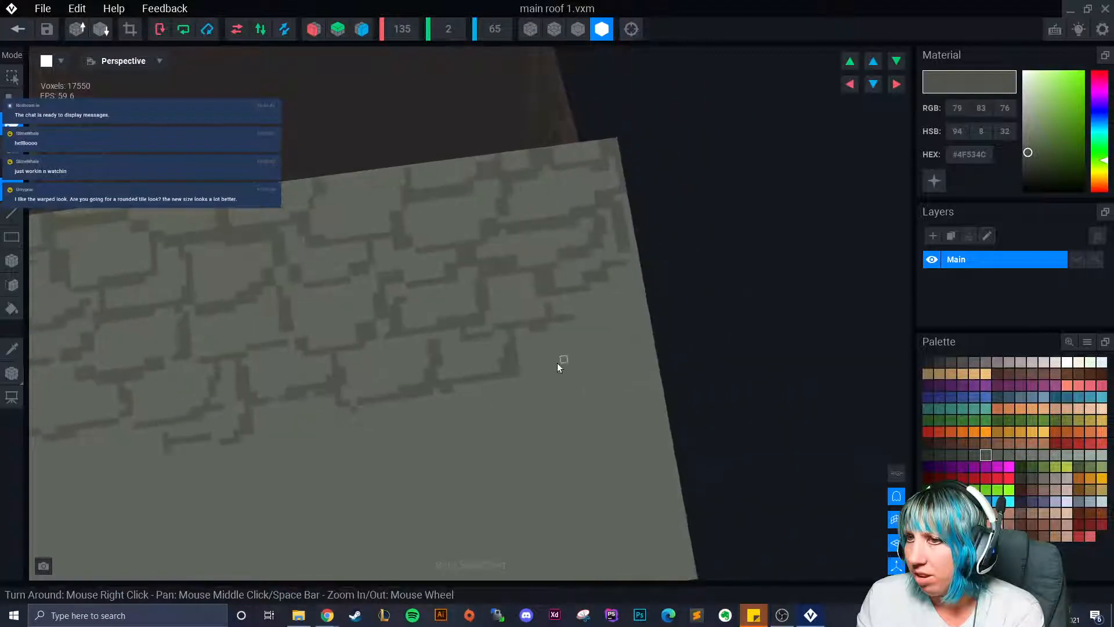
pyautogui.moveTo(515, 378)
pyautogui.mouseDown()
pyautogui.moveTo(540, 390)
pyautogui.moveTo(632, 359)
pyautogui.moveTo(634, 341)
pyautogui.moveTo(575, 313)
pyautogui.moveTo(597, 295)
pyautogui.moveTo(643, 322)
pyautogui.moveTo(618, 399)
pyautogui.mouseUp()
pyautogui.moveTo(617, 399)
pyautogui.mouseDown(button='right')
pyautogui.moveTo(615, 413)
pyautogui.moveTo(553, 426)
pyautogui.mouseUp(button='right')
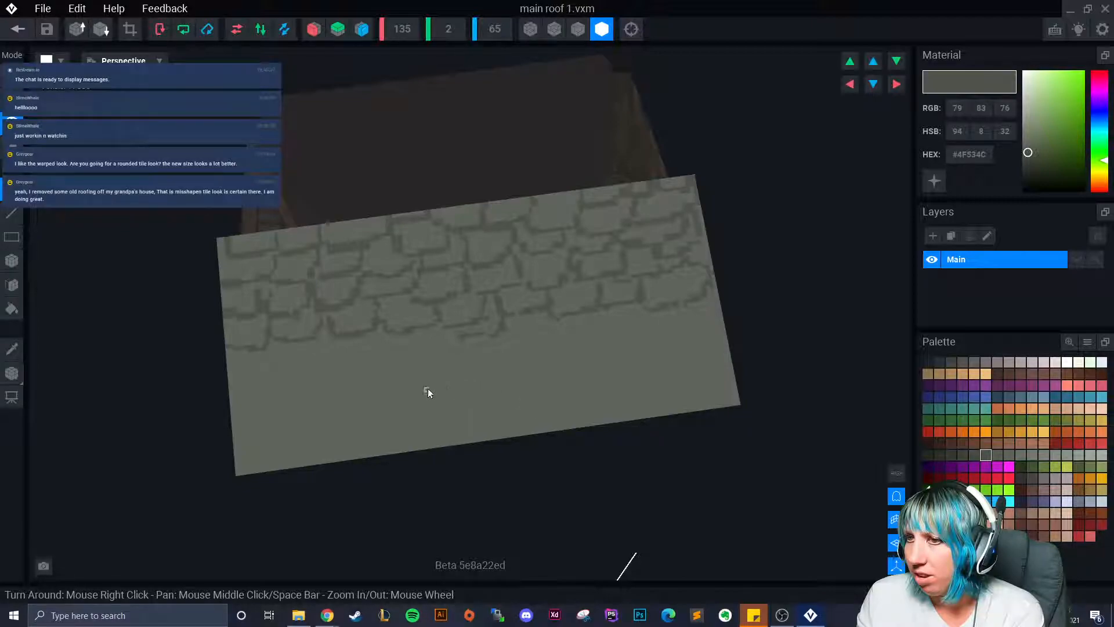
# Step: Draw the whole fifth row of uneven #4F534C shingles from the roof's left edge to its right edge
pyautogui.scroll(3, 429, 406)
pyautogui.moveTo(293, 337)
pyautogui.mouseDown()
pyautogui.moveTo(290, 355)
pyautogui.moveTo(302, 324)
pyautogui.moveTo(297, 347)
pyautogui.moveTo(221, 367)
pyautogui.moveTo(335, 362)
pyautogui.moveTo(389, 325)
pyautogui.mouseUp()
pyautogui.moveTo(433, 356); pyautogui.dragTo(338, 370, button='right')
pyautogui.moveTo(283, 358)
pyautogui.mouseDown()
pyautogui.moveTo(351, 363)
pyautogui.moveTo(444, 325)
pyautogui.moveTo(447, 355)
pyautogui.moveTo(535, 335)
pyautogui.moveTo(470, 348)
pyautogui.moveTo(473, 319)
pyautogui.moveTo(566, 325)
pyautogui.moveTo(612, 314)
pyautogui.moveTo(563, 331)
pyautogui.moveTo(646, 331)
pyautogui.moveTo(700, 303)
pyautogui.mouseUp()
pyautogui.moveTo(690, 338); pyautogui.dragTo(565, 364, button='right')
pyautogui.moveTo(565, 363)
pyautogui.mouseDown()
pyautogui.moveTo(550, 364)
pyautogui.moveTo(619, 352)
pyautogui.moveTo(626, 340)
pyautogui.moveTo(674, 337)
pyautogui.moveTo(630, 358)
pyautogui.moveTo(699, 346)
pyautogui.moveTo(707, 309)
pyautogui.moveTo(706, 337)
pyautogui.moveTo(722, 352)
pyautogui.mouseUp()
pyautogui.moveTo(657, 402); pyautogui.dragTo(570, 444, button='right')
# Step: Outline the sixth row's first shingle at the left edge, undoing the tall shingle tried beside it
pyautogui.scroll(3, 570, 442)
pyautogui.scroll(-4, 574, 440)
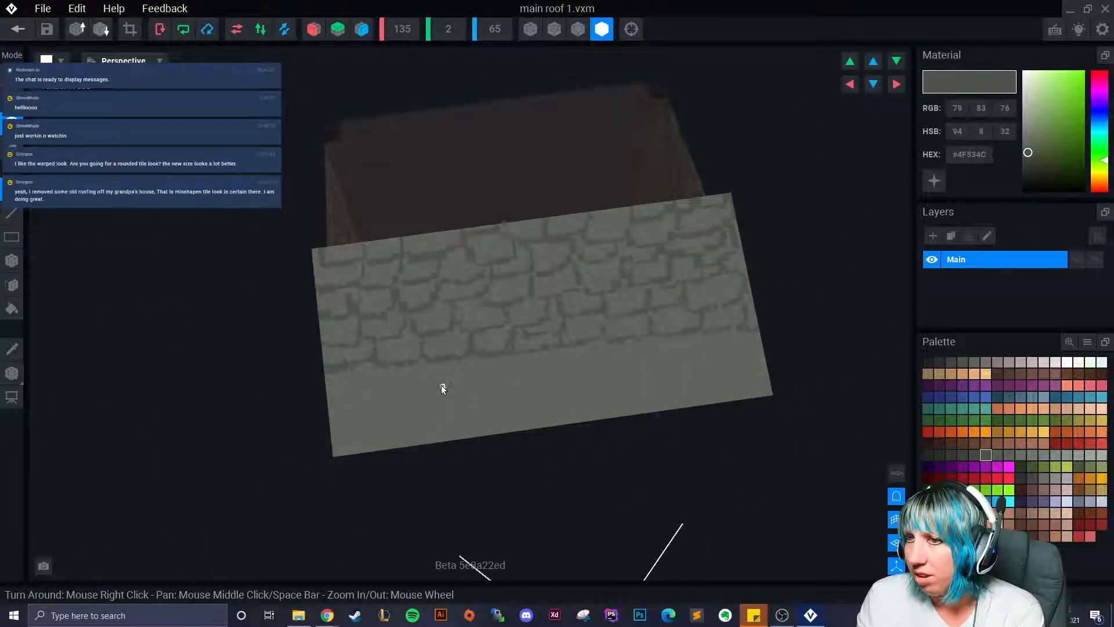
pyautogui.scroll(5, 443, 384)
pyautogui.moveTo(380, 357)
pyautogui.mouseDown()
pyautogui.moveTo(330, 404)
pyautogui.moveTo(305, 398)
pyautogui.moveTo(395, 405)
pyautogui.moveTo(420, 361)
pyautogui.mouseUp()
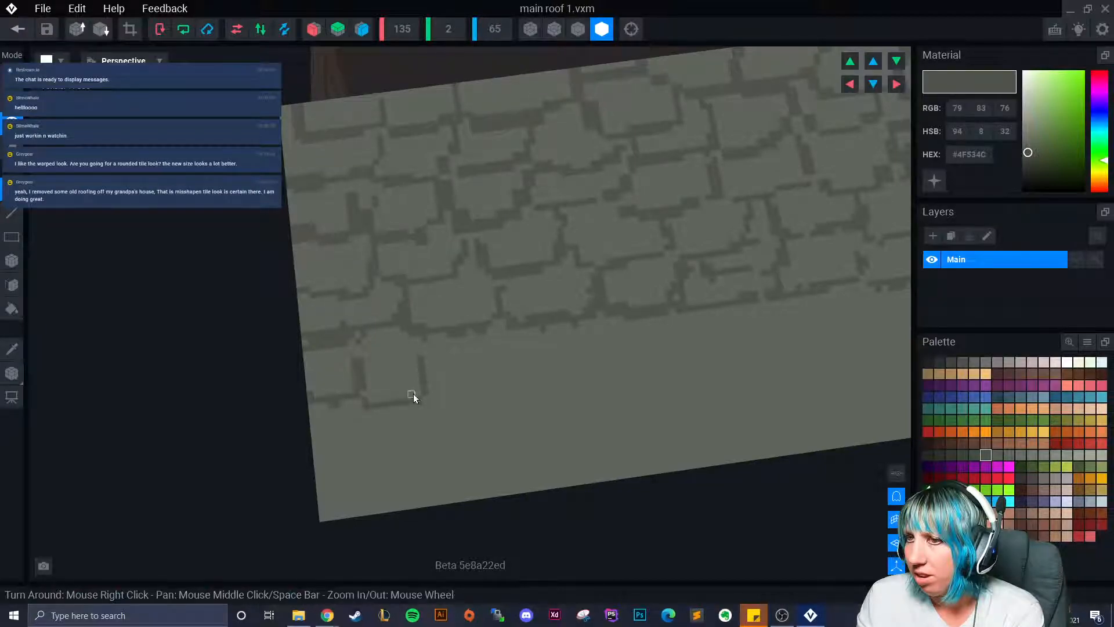
pyautogui.hotkey('ctrl', 'z')
pyautogui.hotkey('ctrl', 'z')
# Step: Continue the sixth row past the roof's middle with shallower, uneven #4F534C shingle outlines
pyautogui.moveTo(358, 383)
pyautogui.mouseDown()
pyautogui.moveTo(457, 374)
pyautogui.moveTo(444, 365)
pyautogui.moveTo(515, 366)
pyautogui.moveTo(518, 353)
pyautogui.moveTo(581, 347)
pyautogui.moveTo(607, 327)
pyautogui.moveTo(557, 349)
pyautogui.moveTo(615, 360)
pyautogui.moveTo(691, 320)
pyautogui.moveTo(688, 355)
pyautogui.moveTo(736, 350)
pyautogui.mouseUp()
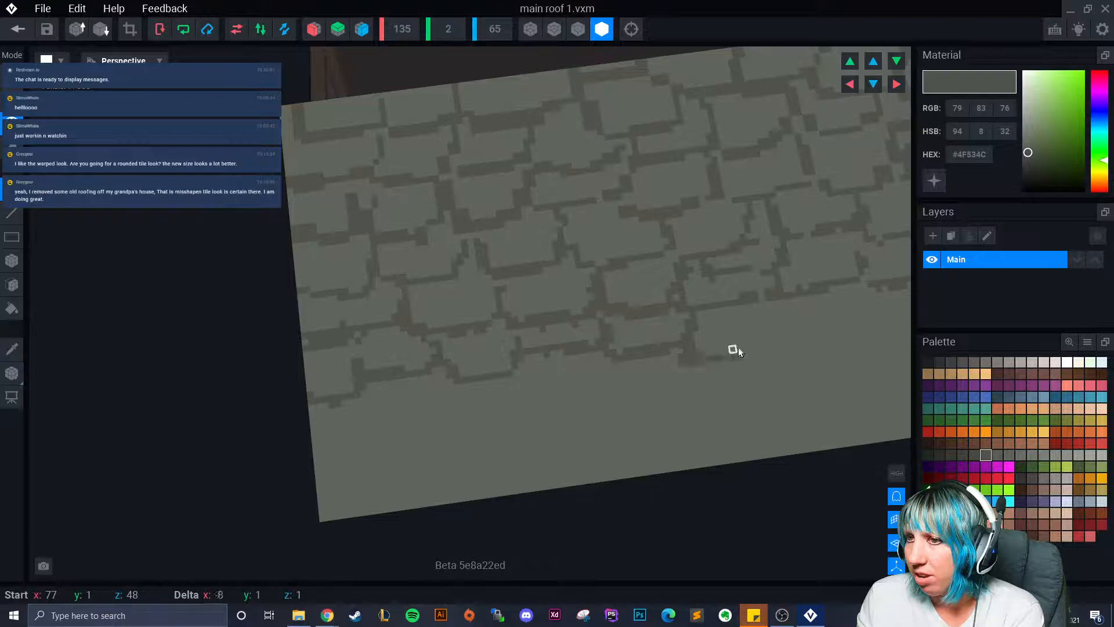
pyautogui.moveTo(783, 316); pyautogui.dragTo(787, 309)
pyautogui.moveTo(781, 345); pyautogui.dragTo(573, 395, button='middle')
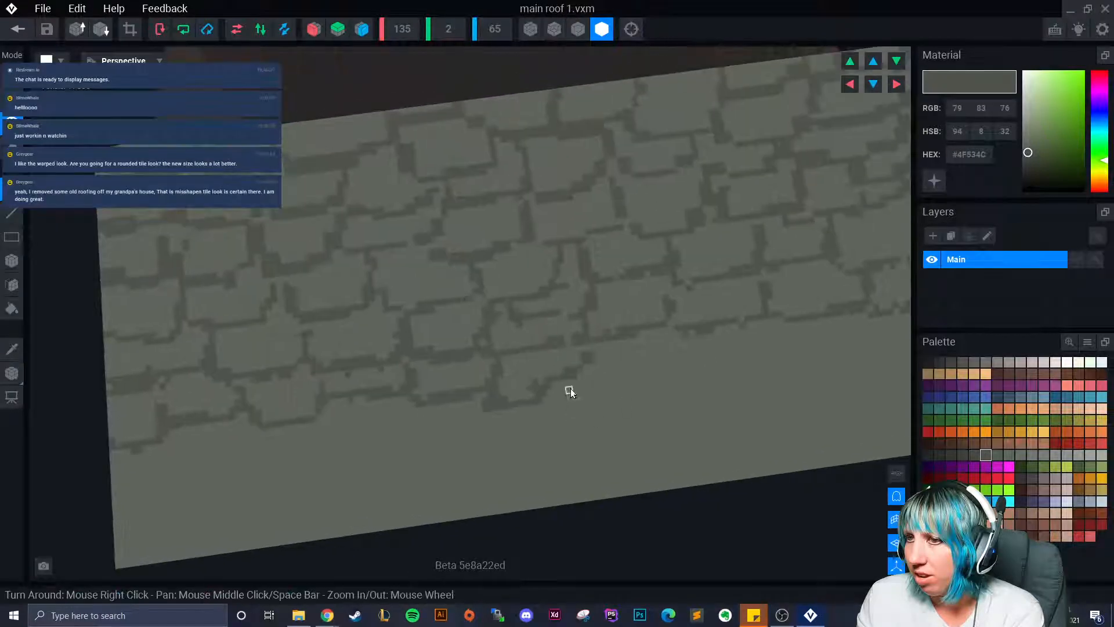
pyautogui.moveTo(565, 385); pyautogui.dragTo(592, 384)
pyautogui.moveTo(682, 342); pyautogui.dragTo(674, 342)
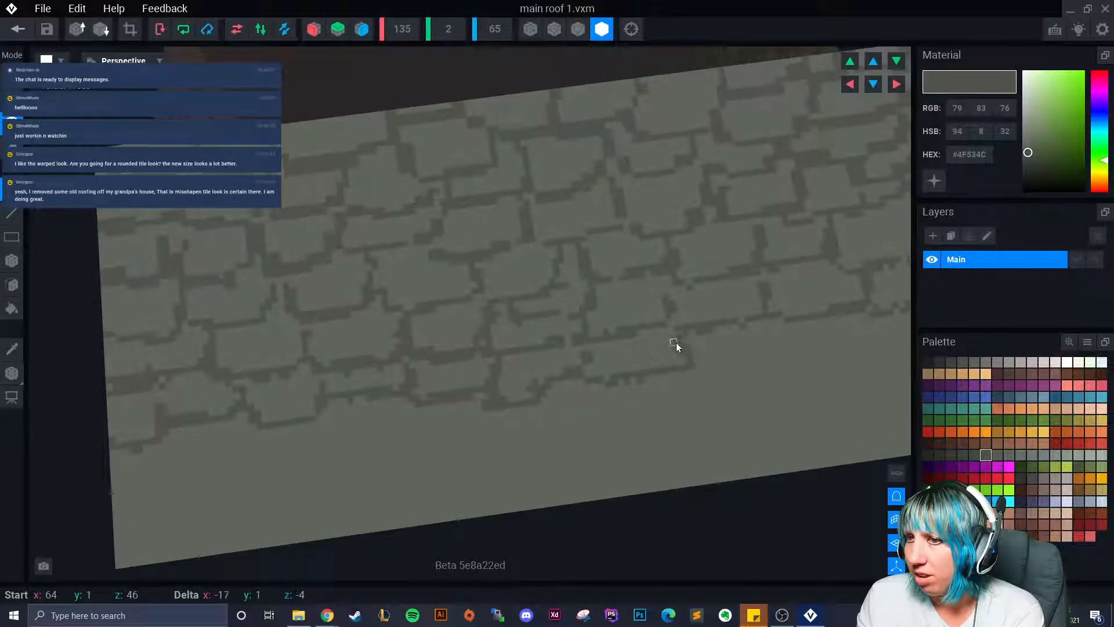
pyautogui.moveTo(615, 375); pyautogui.dragTo(619, 377)
# Step: Close the sixth row with the remaining #4F534C shingle outlines up to the roof's right edge
pyautogui.moveTo(682, 395); pyautogui.dragTo(452, 415, button='middle')
pyautogui.moveTo(466, 391)
pyautogui.mouseDown()
pyautogui.moveTo(474, 398)
pyautogui.moveTo(544, 360)
pyautogui.moveTo(545, 385)
pyautogui.mouseUp()
pyautogui.moveTo(553, 386)
pyautogui.mouseDown()
pyautogui.moveTo(581, 384)
pyautogui.moveTo(554, 388)
pyautogui.mouseUp()
pyautogui.moveTo(635, 383)
pyautogui.mouseDown()
pyautogui.moveTo(690, 382)
pyautogui.moveTo(702, 354)
pyautogui.moveTo(699, 379)
pyautogui.moveTo(758, 370)
pyautogui.moveTo(748, 374)
pyautogui.mouseUp()
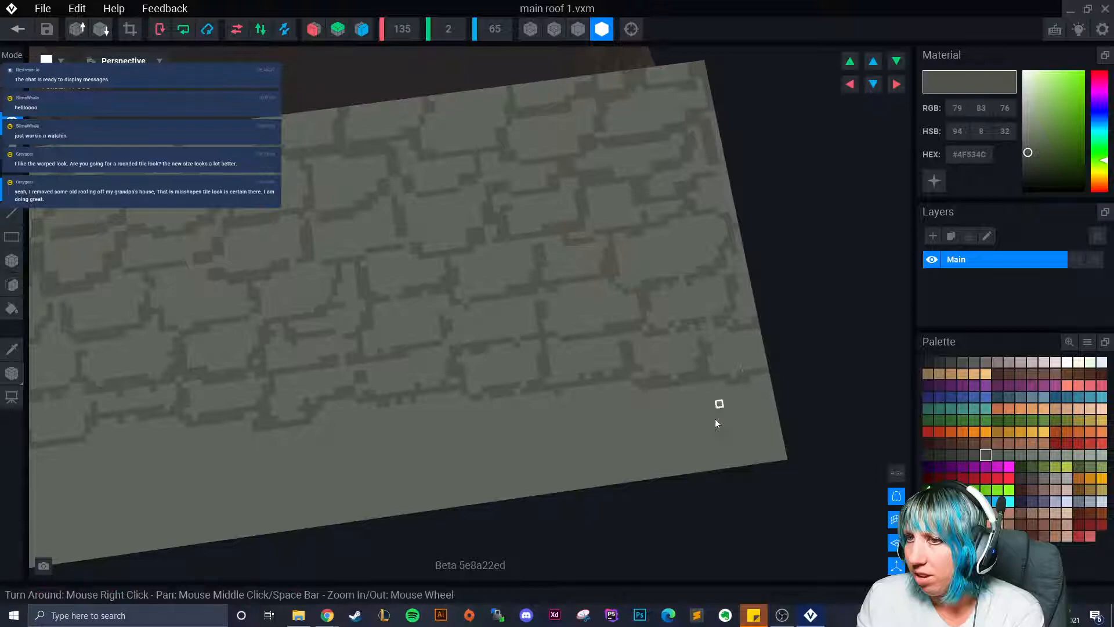
# Step: Outline the left half of the seventh row with uneven #4F534C shingles, starting at the roof's left edge
pyautogui.scroll(-6, 724, 390)
pyautogui.scroll(2, 575, 433)
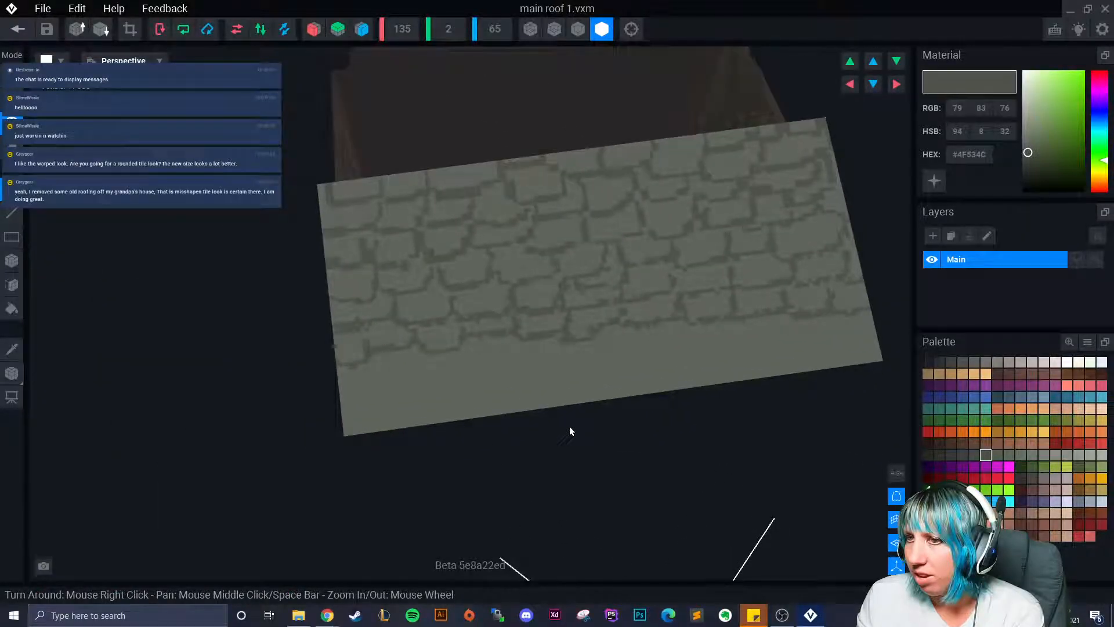
pyautogui.scroll(4, 406, 389)
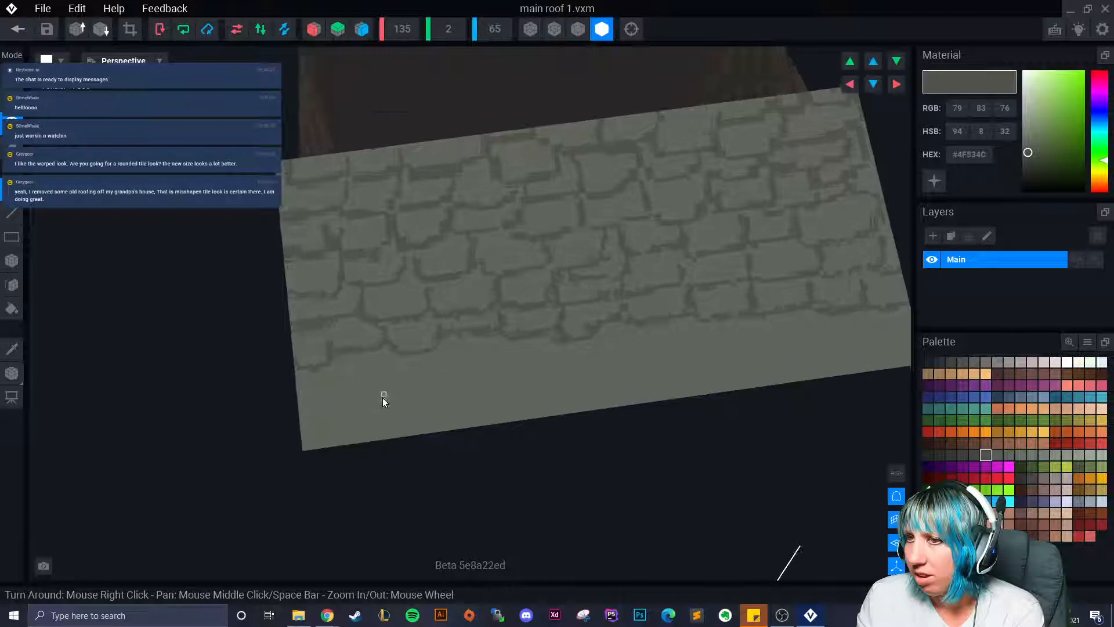
pyautogui.moveTo(378, 359)
pyautogui.mouseDown()
pyautogui.moveTo(378, 378)
pyautogui.moveTo(309, 399)
pyautogui.moveTo(368, 375)
pyautogui.moveTo(379, 388)
pyautogui.moveTo(415, 384)
pyautogui.moveTo(447, 368)
pyautogui.moveTo(446, 350)
pyautogui.moveTo(396, 342)
pyautogui.mouseUp()
pyautogui.moveTo(451, 375)
pyautogui.mouseDown()
pyautogui.moveTo(521, 361)
pyautogui.moveTo(537, 332)
pyautogui.moveTo(526, 356)
pyautogui.moveTo(575, 370)
pyautogui.moveTo(592, 354)
pyautogui.moveTo(619, 352)
pyautogui.mouseUp()
pyautogui.moveTo(592, 379); pyautogui.dragTo(469, 383, button='middle')
pyautogui.moveTo(448, 380)
pyautogui.mouseDown()
pyautogui.moveTo(534, 360)
pyautogui.moveTo(503, 379)
pyautogui.moveTo(525, 401)
pyautogui.mouseUp()
# Step: Extend the seventh row's #4F534C shingle outlines from the roof's middle to its right edge
pyautogui.moveTo(616, 368); pyautogui.dragTo(422, 405, button='middle')
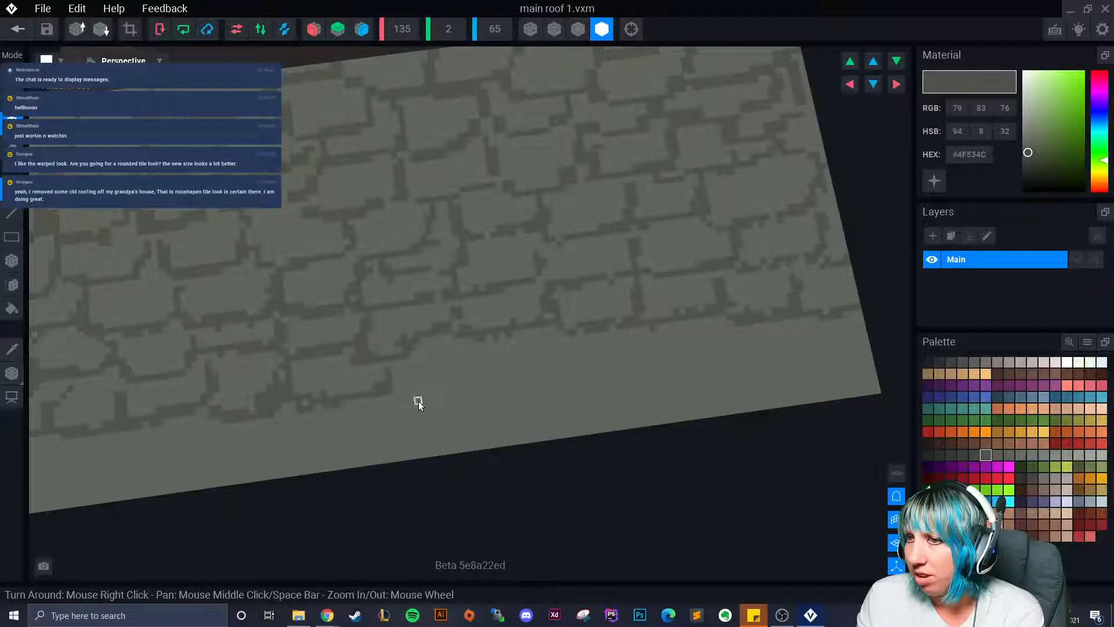
pyautogui.moveTo(391, 396)
pyautogui.mouseDown()
pyautogui.moveTo(471, 369)
pyautogui.moveTo(441, 385)
pyautogui.moveTo(468, 357)
pyautogui.mouseUp()
pyautogui.moveTo(482, 375)
pyautogui.mouseDown()
pyautogui.moveTo(555, 360)
pyautogui.moveTo(552, 351)
pyautogui.moveTo(518, 364)
pyautogui.moveTo(648, 361)
pyautogui.moveTo(667, 343)
pyautogui.moveTo(660, 351)
pyautogui.mouseUp()
pyautogui.scroll(-3, 649, 371)
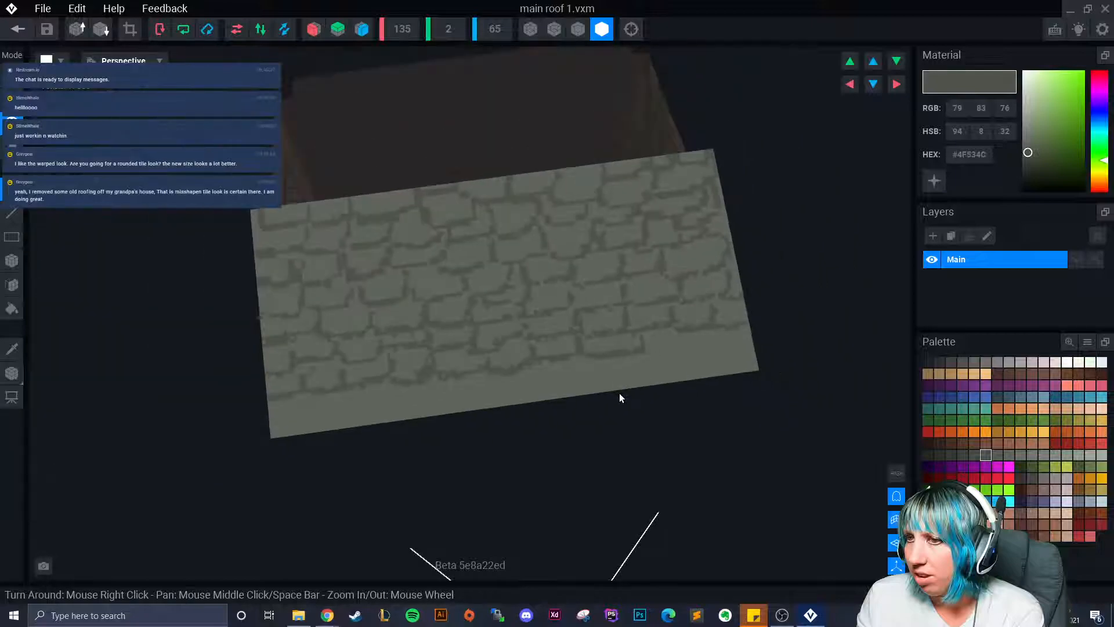
pyautogui.scroll(2, 619, 392)
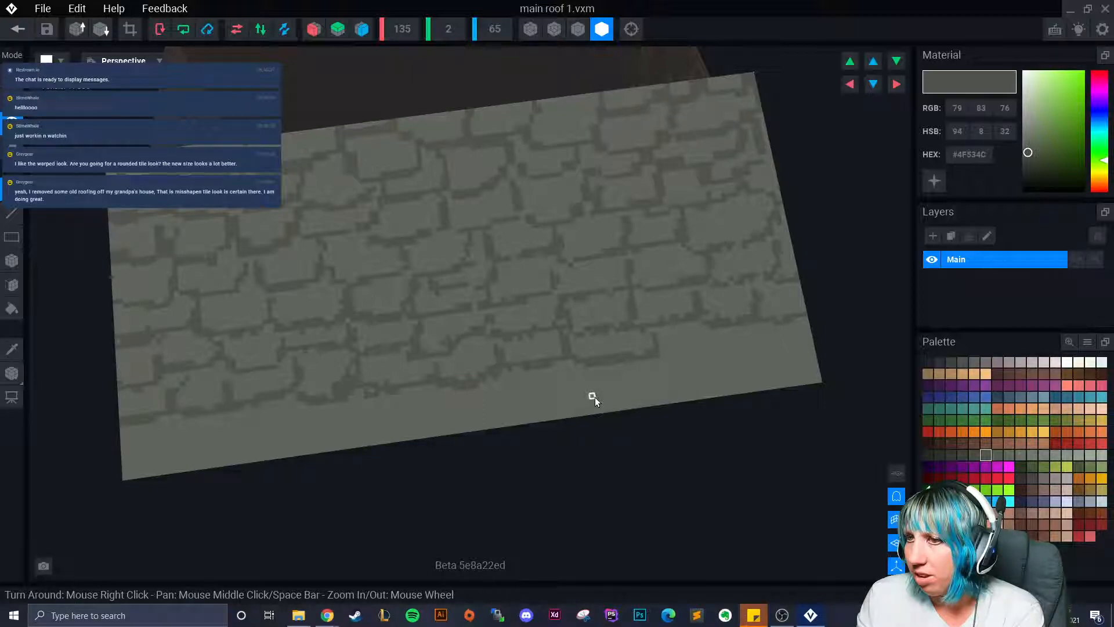
pyautogui.scroll(2, 613, 350)
pyautogui.moveTo(613, 350); pyautogui.dragTo(383, 376, button='middle')
pyautogui.moveTo(435, 387)
pyautogui.mouseDown()
pyautogui.moveTo(608, 361)
pyautogui.moveTo(628, 379)
pyautogui.mouseUp()
# Step: Start the bottom row at the roof's left edge with short #4F534C shingle outlines above the lower edge
pyautogui.moveTo(314, 429); pyautogui.dragTo(670, 351, button='middle')
pyautogui.scroll(-1, 600, 357)
pyautogui.moveTo(288, 371)
pyautogui.mouseDown()
pyautogui.moveTo(291, 380)
pyautogui.moveTo(235, 389)
pyautogui.moveTo(292, 384)
pyautogui.moveTo(267, 398)
pyautogui.moveTo(343, 361)
pyautogui.moveTo(302, 380)
pyautogui.mouseUp()
pyautogui.moveTo(294, 369)
pyautogui.mouseDown()
pyautogui.moveTo(378, 363)
pyautogui.moveTo(393, 390)
pyautogui.moveTo(380, 393)
pyautogui.moveTo(415, 350)
pyautogui.mouseUp()
pyautogui.moveTo(499, 347); pyautogui.dragTo(501, 354)
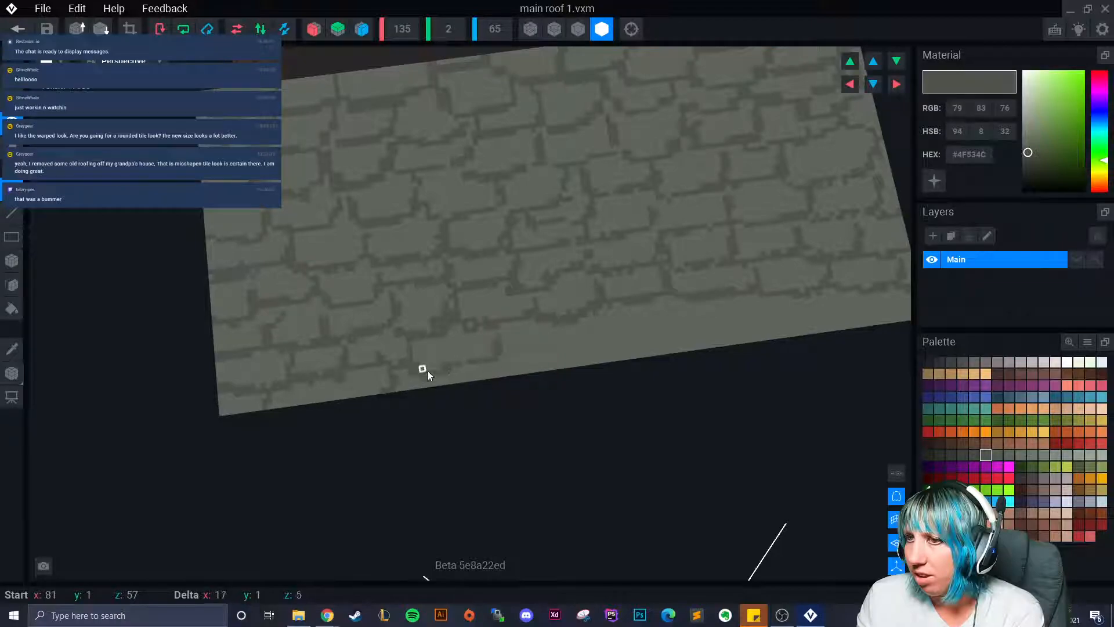
# Step: Carry the bottom row of #4F534C shingles along the lower edge to the roof's right corner
pyautogui.moveTo(481, 358)
pyautogui.mouseDown()
pyautogui.moveTo(499, 326)
pyautogui.moveTo(539, 369)
pyautogui.mouseUp()
pyautogui.moveTo(479, 368); pyautogui.dragTo(472, 376)
pyautogui.moveTo(568, 343)
pyautogui.mouseDown()
pyautogui.moveTo(538, 354)
pyautogui.moveTo(597, 343)
pyautogui.mouseUp()
pyautogui.moveTo(657, 320)
pyautogui.mouseDown()
pyautogui.moveTo(625, 346)
pyautogui.moveTo(660, 313)
pyautogui.moveTo(651, 355)
pyautogui.moveTo(597, 352)
pyautogui.moveTo(593, 362)
pyautogui.mouseUp()
pyautogui.moveTo(593, 362); pyautogui.dragTo(538, 353, button='right')
pyautogui.moveTo(539, 353)
pyautogui.mouseDown()
pyautogui.moveTo(465, 383)
pyautogui.moveTo(546, 351)
pyautogui.mouseUp()
pyautogui.moveTo(478, 377)
pyautogui.mouseDown()
pyautogui.moveTo(611, 351)
pyautogui.moveTo(585, 355)
pyautogui.moveTo(678, 354)
pyautogui.moveTo(645, 372)
pyautogui.moveTo(509, 395)
pyautogui.moveTo(656, 367)
pyautogui.mouseUp()
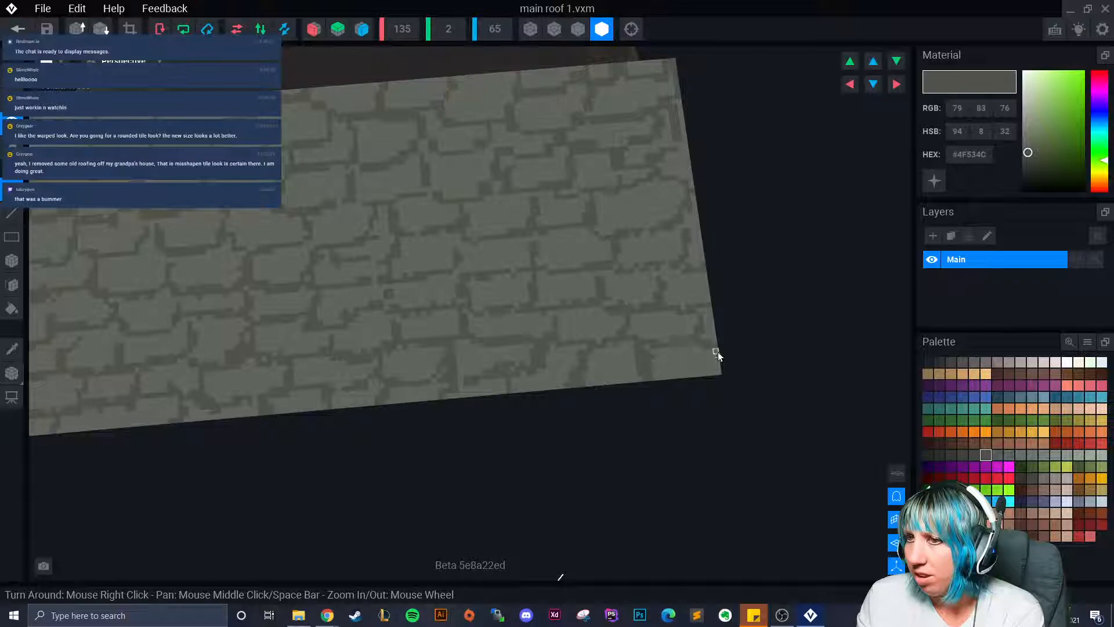
# Step: Touch up the #4F534C outlines in the roof's upper shingle rows and save main roof 1 back into the cottage rig
pyautogui.scroll(-3, 468, 401)
pyautogui.moveTo(468, 401); pyautogui.dragTo(504, 387, button='right')
pyautogui.scroll(5, 560, 333)
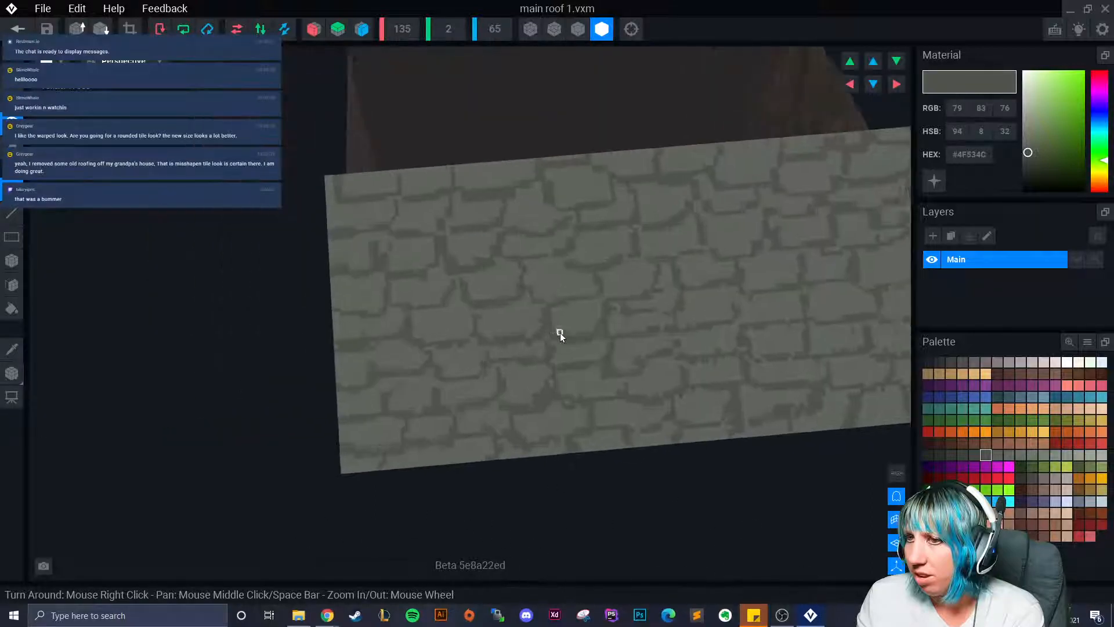
pyautogui.scroll(3, 464, 383)
pyautogui.moveTo(275, 273)
pyautogui.mouseDown()
pyautogui.moveTo(286, 291)
pyautogui.moveTo(344, 304)
pyautogui.moveTo(459, 283)
pyautogui.moveTo(514, 299)
pyautogui.mouseUp()
pyautogui.moveTo(515, 300); pyautogui.dragTo(476, 280, button='right')
pyautogui.moveTo(476, 280)
pyautogui.mouseDown()
pyautogui.moveTo(479, 248)
pyautogui.moveTo(570, 284)
pyautogui.moveTo(700, 282)
pyautogui.moveTo(632, 293)
pyautogui.moveTo(647, 300)
pyautogui.moveTo(651, 329)
pyautogui.moveTo(532, 323)
pyautogui.moveTo(512, 373)
pyautogui.moveTo(587, 381)
pyautogui.moveTo(578, 381)
pyautogui.mouseUp()
pyautogui.moveTo(505, 382)
pyautogui.mouseDown()
pyautogui.moveTo(476, 389)
pyautogui.moveTo(580, 377)
pyautogui.mouseUp()
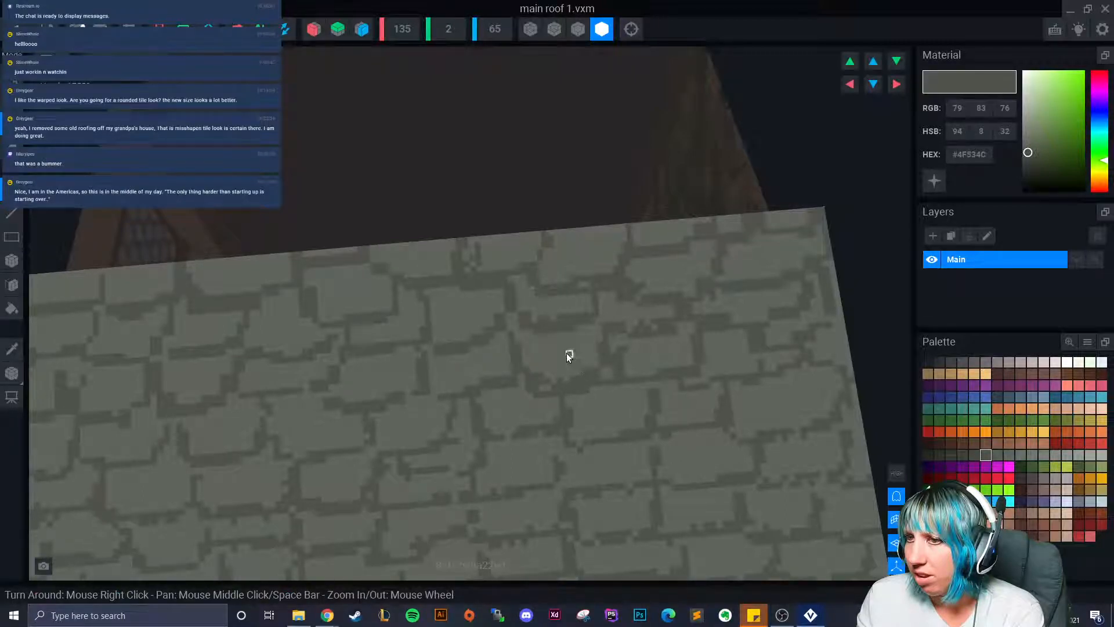
pyautogui.scroll(-3, 478, 343)
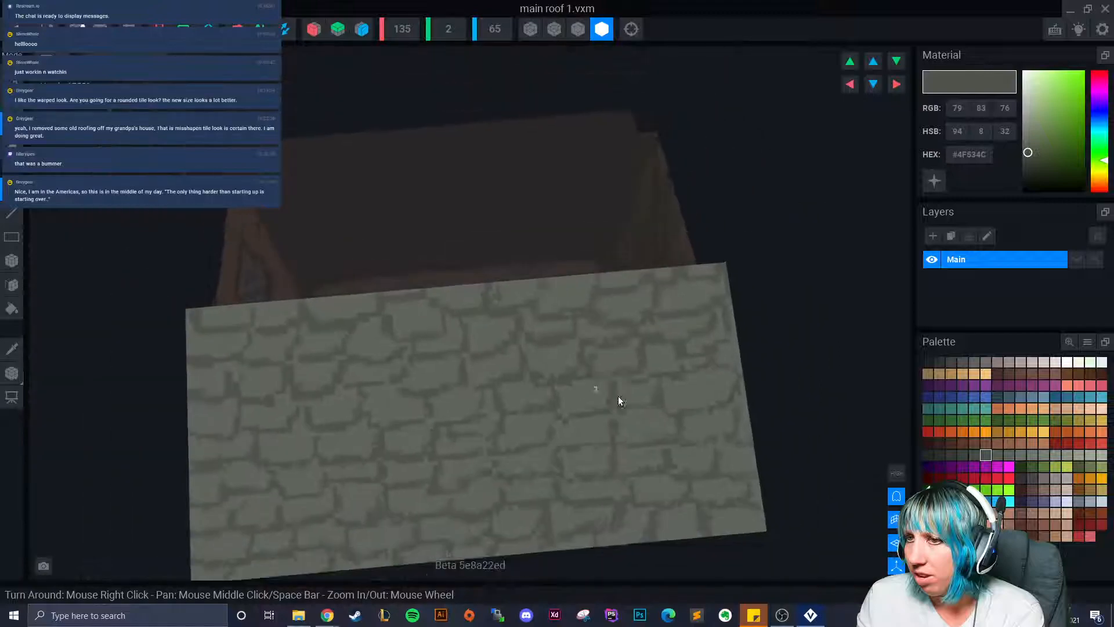
pyautogui.scroll(3, 512, 430)
pyautogui.moveTo(311, 509); pyautogui.dragTo(399, 486, button='middle')
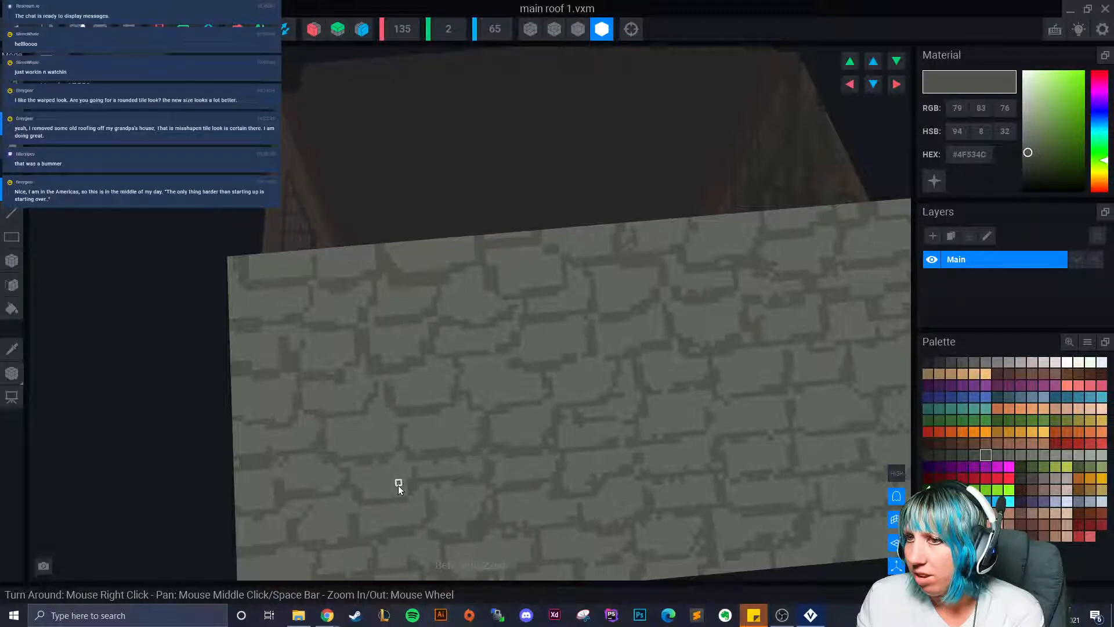
pyautogui.click(16, 28)
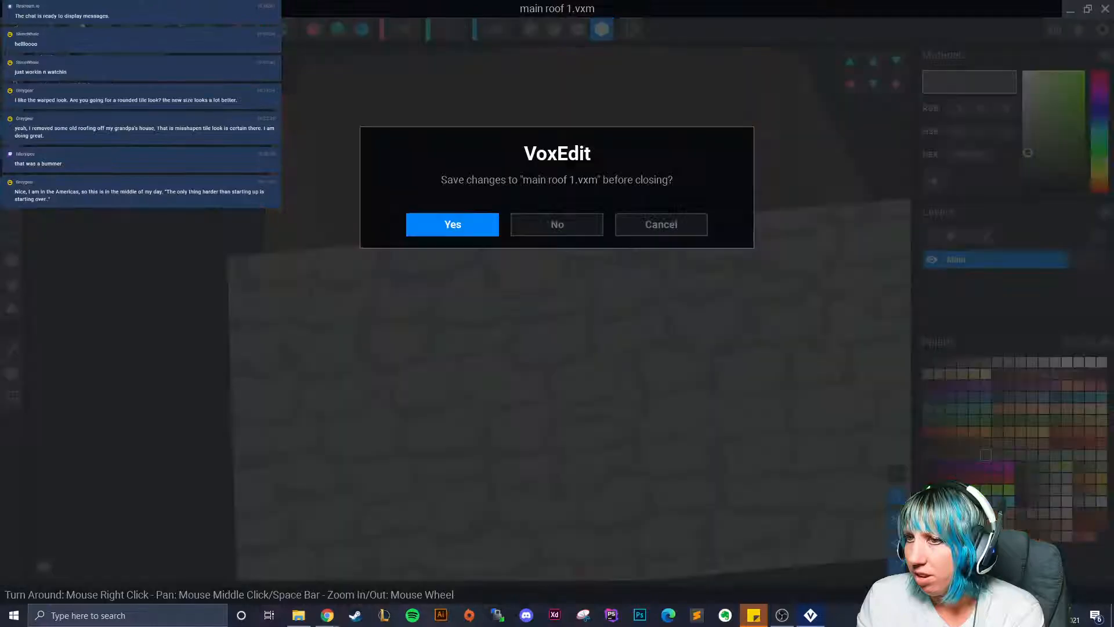
pyautogui.click(452, 224)
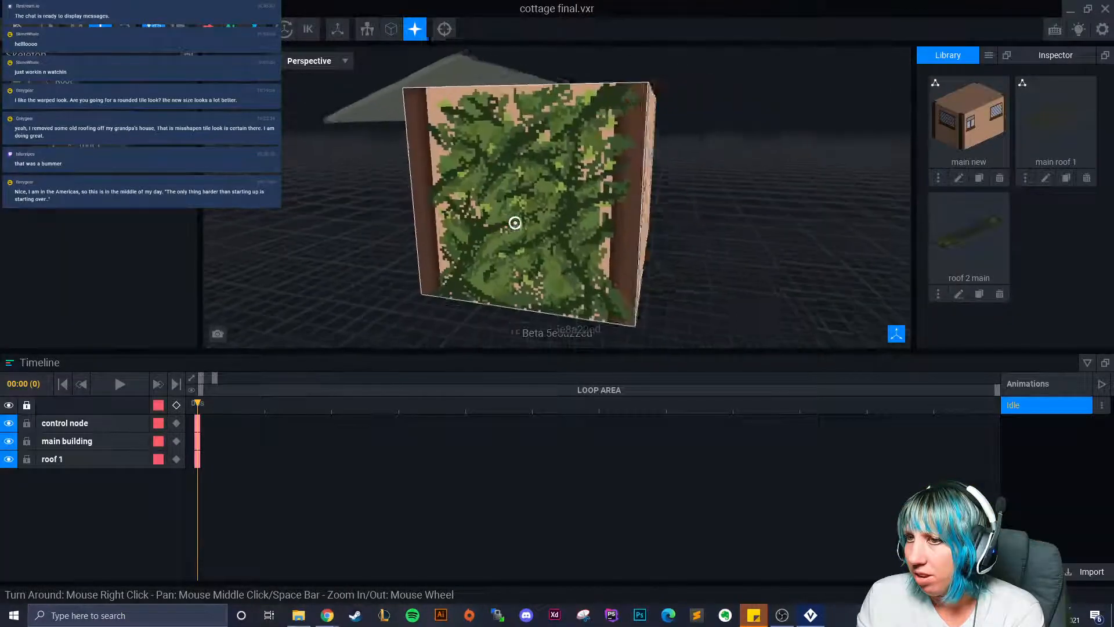
# Step: Examine the repainted shingle roof on the cottage rig from several sides and distances
pyautogui.moveTo(517, 227)
pyautogui.mouseDown(button='right')
pyautogui.moveTo(563, 232)
pyautogui.moveTo(336, 245)
pyautogui.moveTo(504, 212)
pyautogui.moveTo(455, 230)
pyautogui.moveTo(468, 246)
pyautogui.moveTo(510, 228)
pyautogui.mouseUp(button='right')
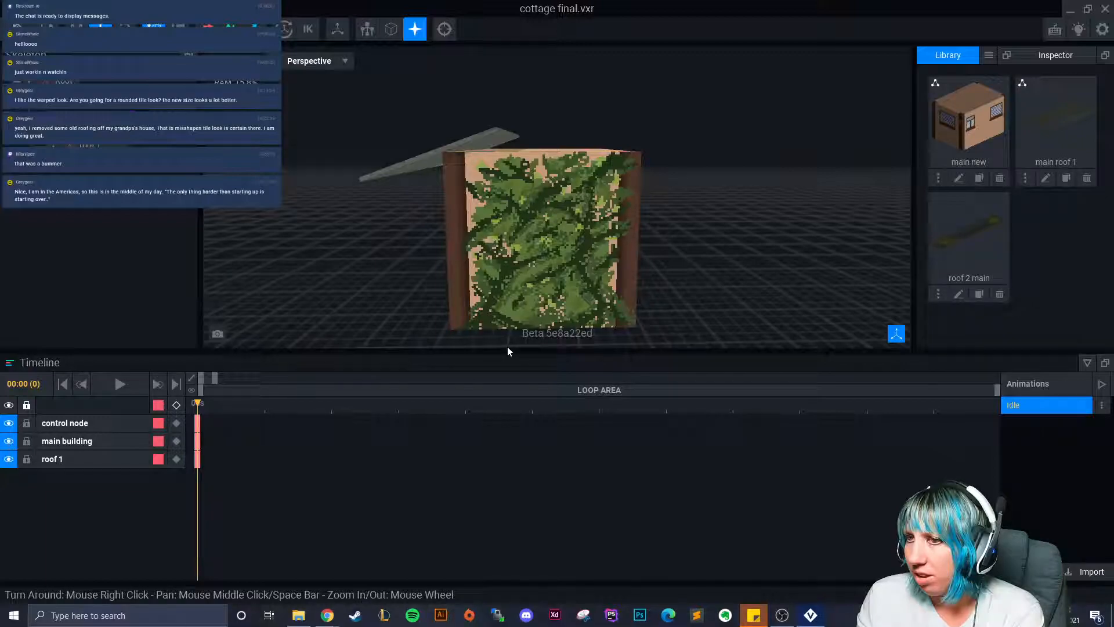
pyautogui.click(568, 312)
pyautogui.moveTo(568, 312); pyautogui.dragTo(597, 254, button='right')
pyautogui.scroll(-3, 515, 309)
pyautogui.moveTo(413, 257); pyautogui.dragTo(411, 260, button='right')
pyautogui.scroll(10, 368, 280)
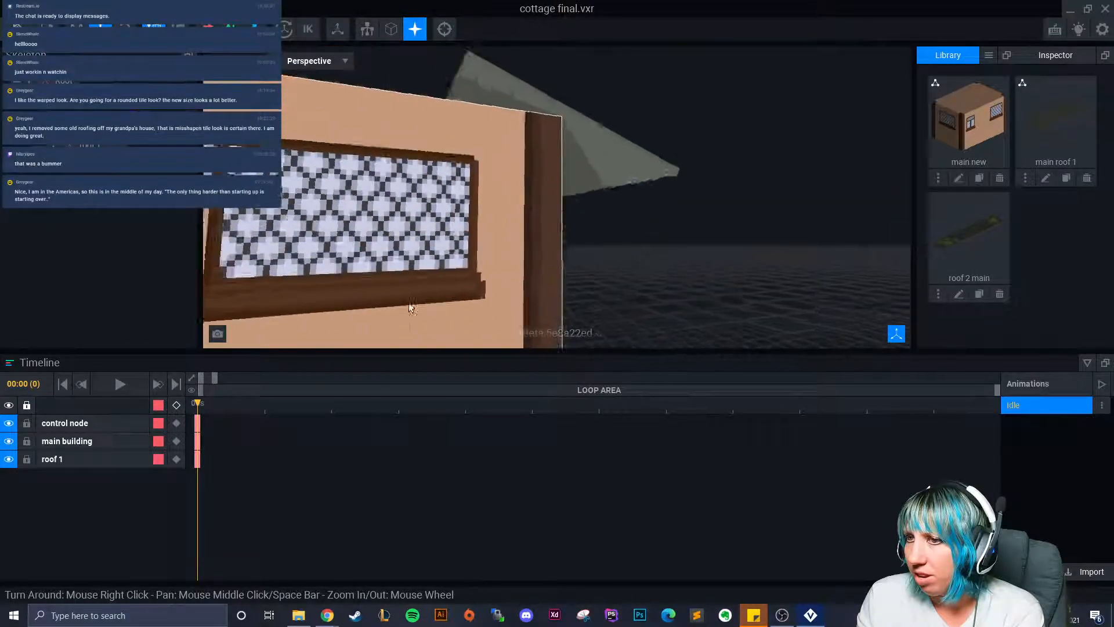
pyautogui.moveTo(361, 225); pyautogui.dragTo(424, 201, button='right')
pyautogui.moveTo(720, 204); pyautogui.dragTo(522, 238, button='right')
pyautogui.moveTo(642, 219); pyautogui.dragTo(583, 225, button='right')
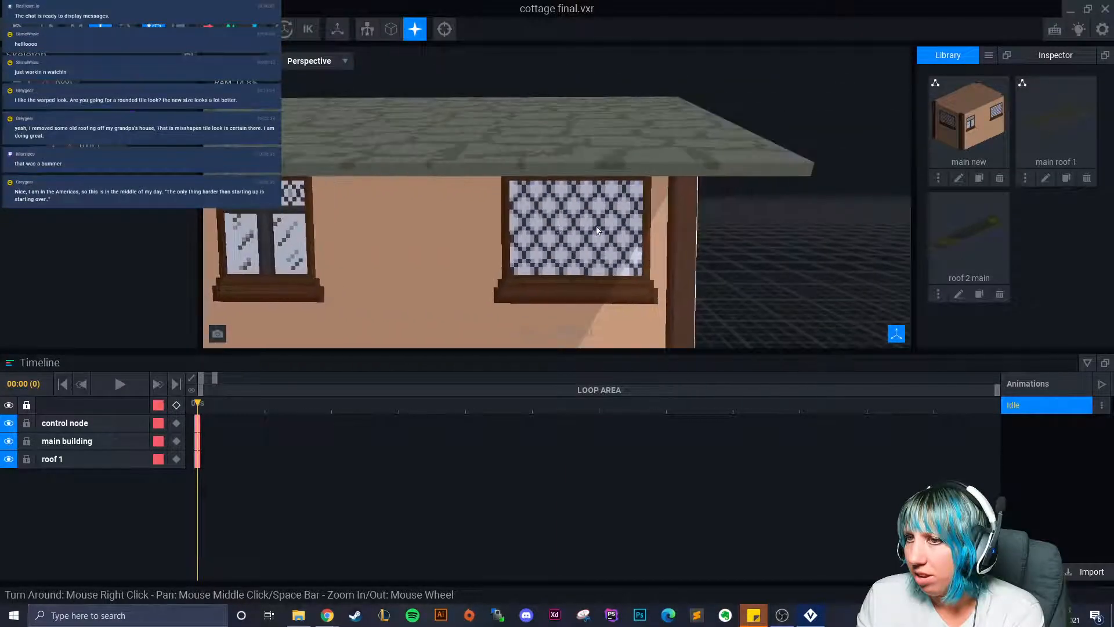
pyautogui.scroll(10, 583, 225)
pyautogui.scroll(-8, 488, 259)
pyautogui.moveTo(525, 257); pyautogui.dragTo(575, 265, button='right')
pyautogui.click(564, 265)
pyautogui.scroll(-5, 575, 269)
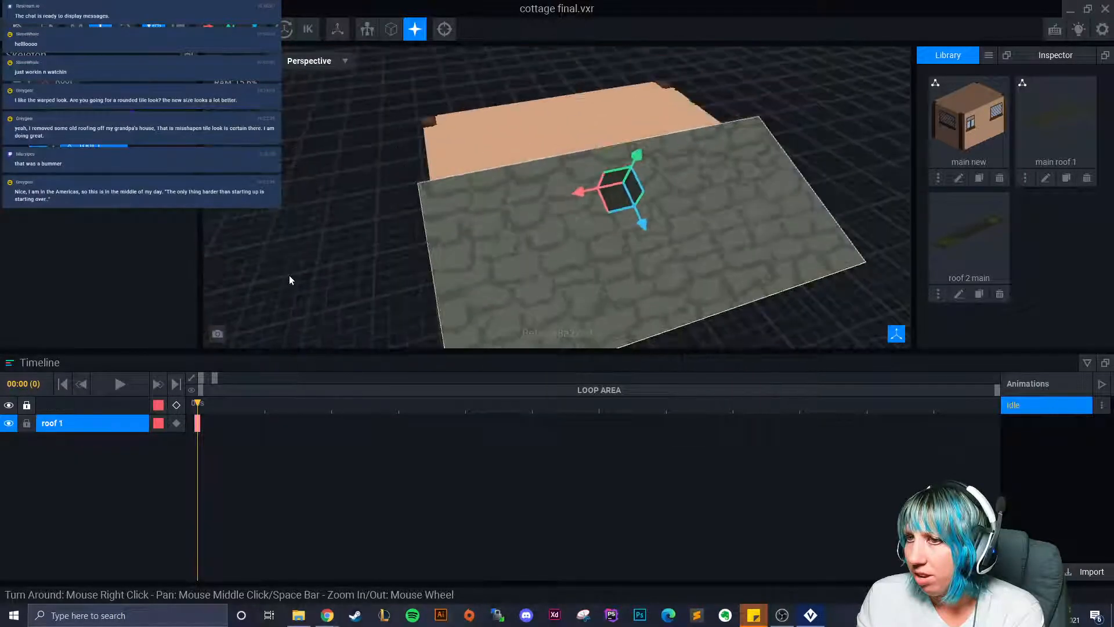
# Step: Reopen the roof 1 model for voxel editing and set the paint colour to the lighter grey #797F76
pyautogui.doubleClick(438, 242)
pyautogui.moveTo(437, 242); pyautogui.dragTo(364, 368, button='right')
pyautogui.scroll(10, 412, 316)
pyautogui.scroll(3, 421, 315)
pyautogui.click(15, 350)
pyautogui.click(268, 328)
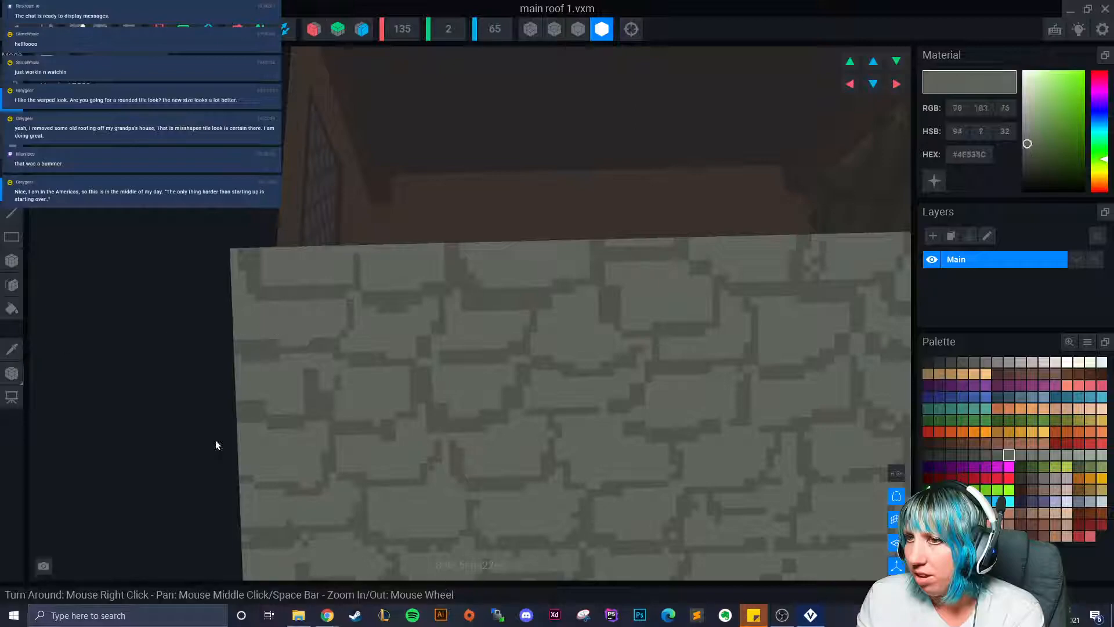
pyautogui.click(1044, 455)
# Step: Paint #797F76 highlights along the lower edges of the top row's first three shingles and the second row's leftmost shingle
pyautogui.moveTo(336, 400); pyautogui.dragTo(325, 365, button='right')
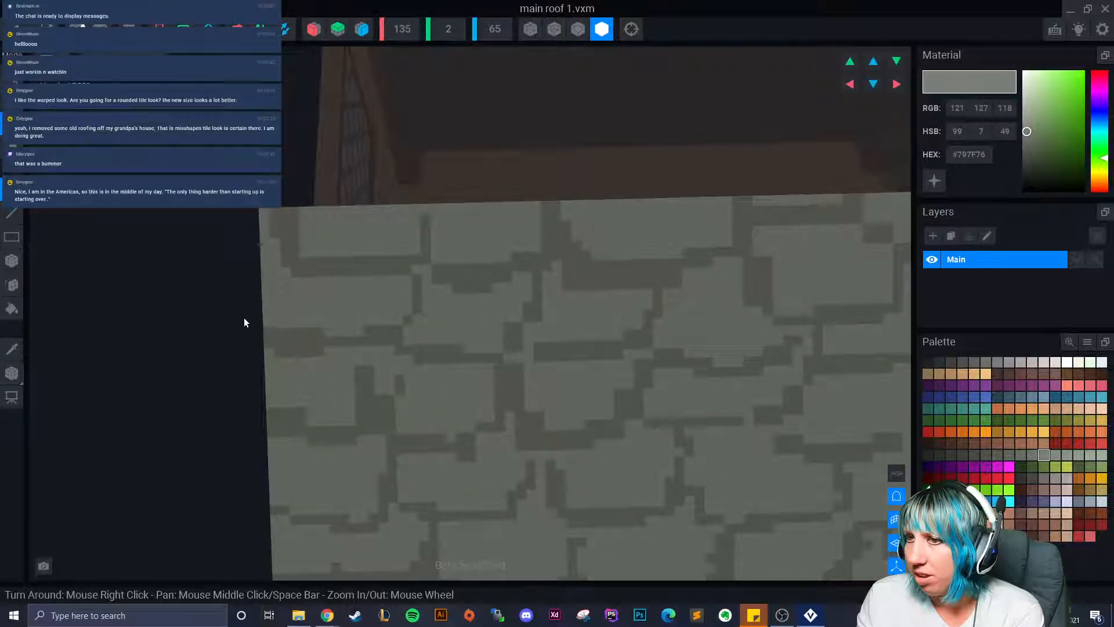
pyautogui.moveTo(293, 326); pyautogui.dragTo(360, 330)
pyautogui.moveTo(314, 250); pyautogui.dragTo(423, 250)
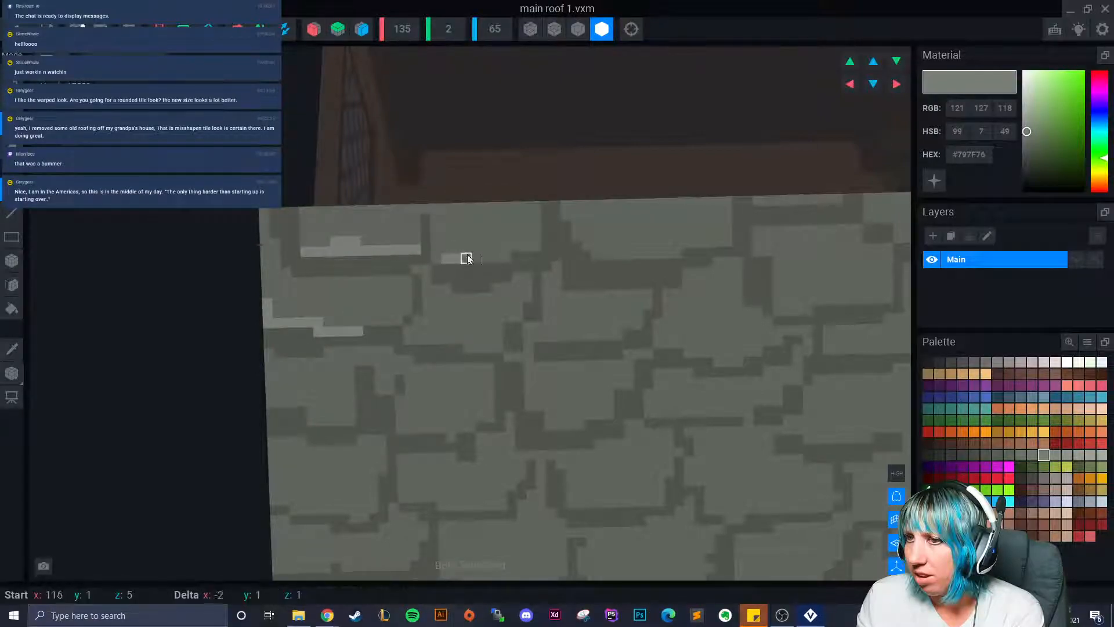
pyautogui.moveTo(501, 254)
pyautogui.mouseDown()
pyautogui.moveTo(585, 233)
pyautogui.moveTo(633, 254)
pyautogui.mouseUp()
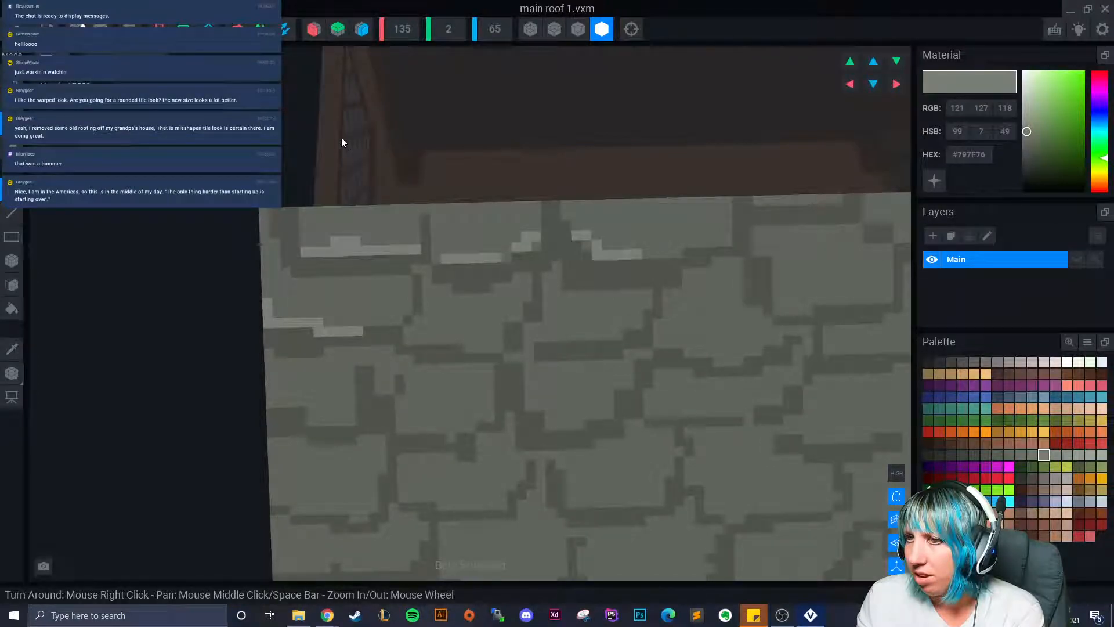
pyautogui.moveTo(346, 140); pyautogui.dragTo(257, 138, button='middle')
pyautogui.scroll(-4, 520, 378)
pyautogui.moveTo(390, 409); pyautogui.dragTo(462, 375, button='middle')
pyautogui.scroll(-3, 463, 401)
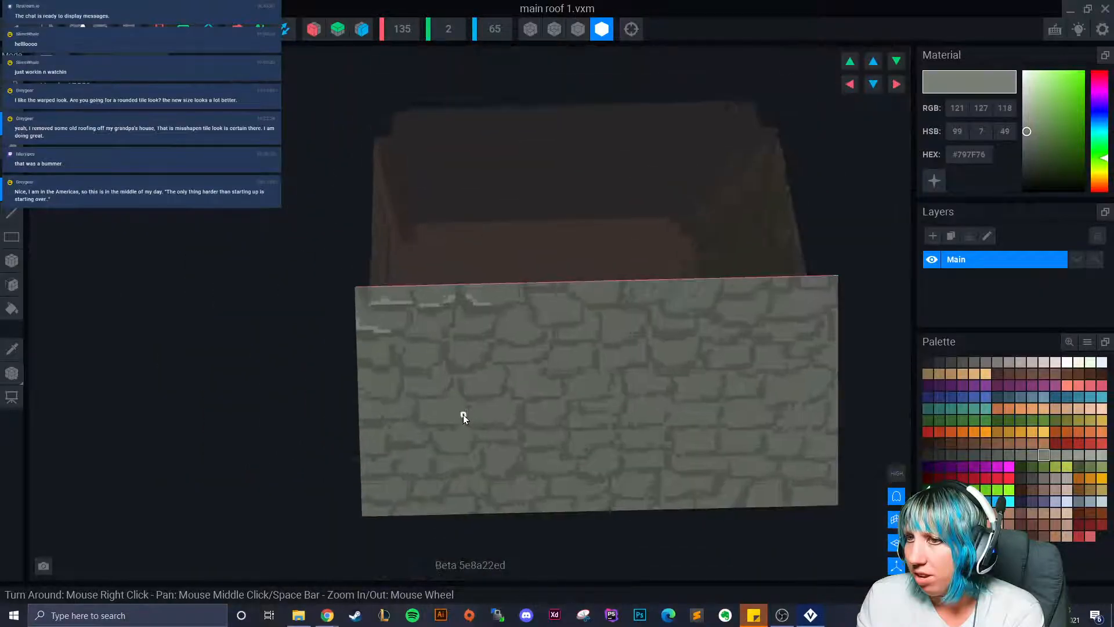
# Step: Paint #797F76 highlights on the lower edges of the leftmost shingles in the third and fourth rows
pyautogui.scroll(7, 453, 418)
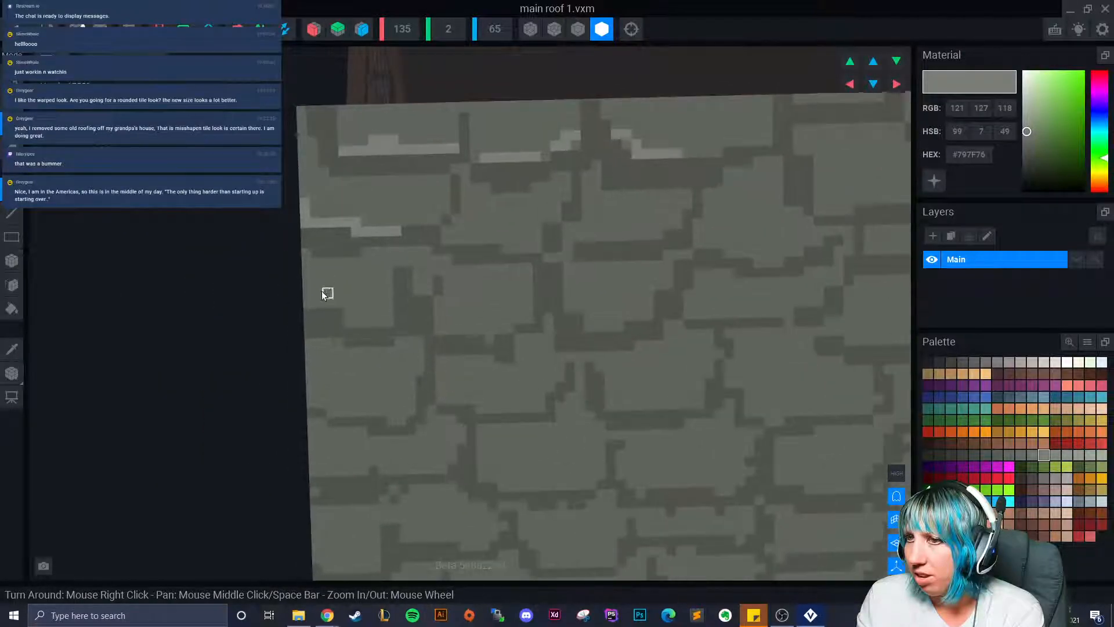
pyautogui.click(309, 298)
pyautogui.moveTo(310, 289); pyautogui.dragTo(357, 321)
pyautogui.click(358, 322)
pyautogui.moveTo(324, 404); pyautogui.dragTo(405, 421)
# Step: Highlight the lower edges of the fifth row's shingles with #797F76 from the roof's left edge toward the middle
pyautogui.moveTo(405, 422); pyautogui.dragTo(396, 357, button='middle')
pyautogui.scroll(-2, 358, 401)
pyautogui.moveTo(332, 388)
pyautogui.mouseDown()
pyautogui.moveTo(425, 393)
pyautogui.moveTo(448, 380)
pyautogui.moveTo(522, 402)
pyautogui.moveTo(677, 405)
pyautogui.mouseUp()
pyautogui.click(455, 363)
# Step: Add #797F76 highlights to the lower edges of the first two shingles in the row below, the fourth from the bottom
pyautogui.moveTo(333, 445)
pyautogui.mouseDown()
pyautogui.moveTo(350, 466)
pyautogui.moveTo(382, 467)
pyautogui.mouseUp()
pyautogui.moveTo(383, 468); pyautogui.dragTo(388, 369, button='middle')
pyautogui.scroll(-2, 414, 372)
pyautogui.moveTo(411, 344); pyautogui.dragTo(458, 350)
pyautogui.hotkey('ctrl', 'z')
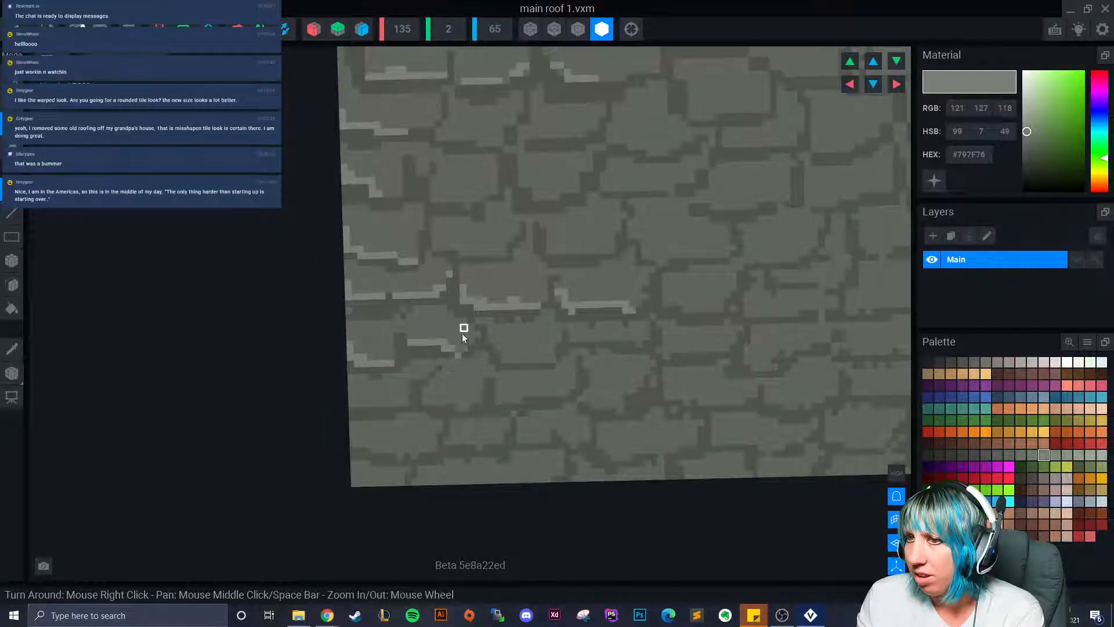
pyautogui.hotkey('ctrl', 'y')
# Step: Highlight the left-edge shingles of the lowest rows with #797F76, carrying the second row from the bottom toward the roof's middle
pyautogui.moveTo(351, 397)
pyautogui.mouseDown()
pyautogui.moveTo(387, 405)
pyautogui.moveTo(366, 442)
pyautogui.mouseUp()
pyautogui.moveTo(461, 458); pyautogui.dragTo(410, 441, button='right')
pyautogui.moveTo(360, 444); pyautogui.dragTo(366, 443)
pyautogui.moveTo(373, 401)
pyautogui.mouseDown()
pyautogui.moveTo(408, 408)
pyautogui.moveTo(378, 388)
pyautogui.mouseUp()
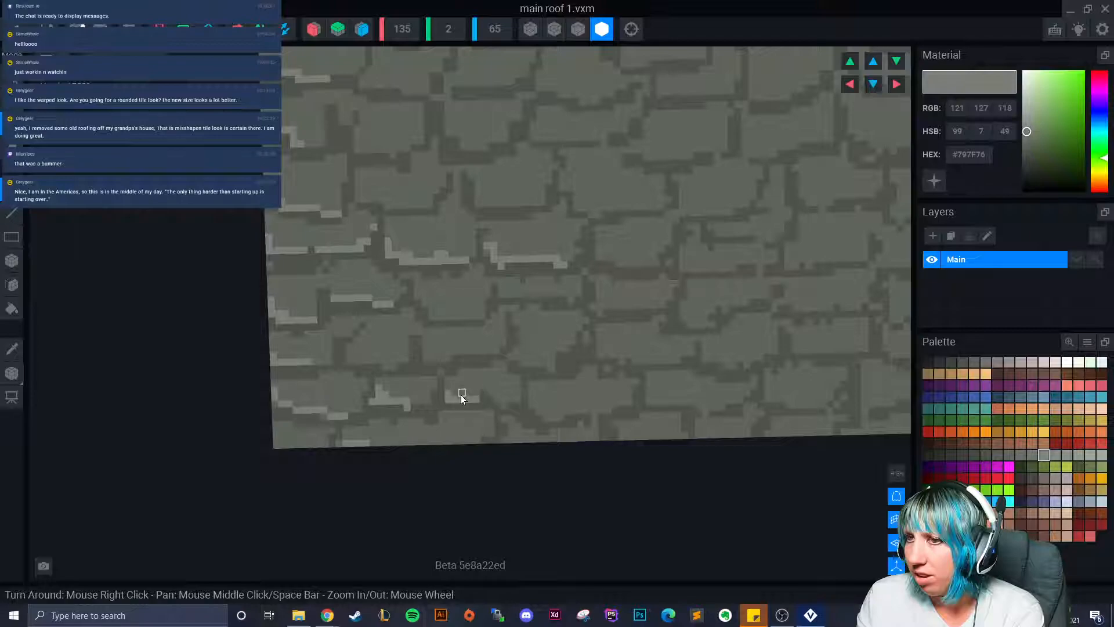
pyautogui.moveTo(491, 392); pyautogui.dragTo(504, 406)
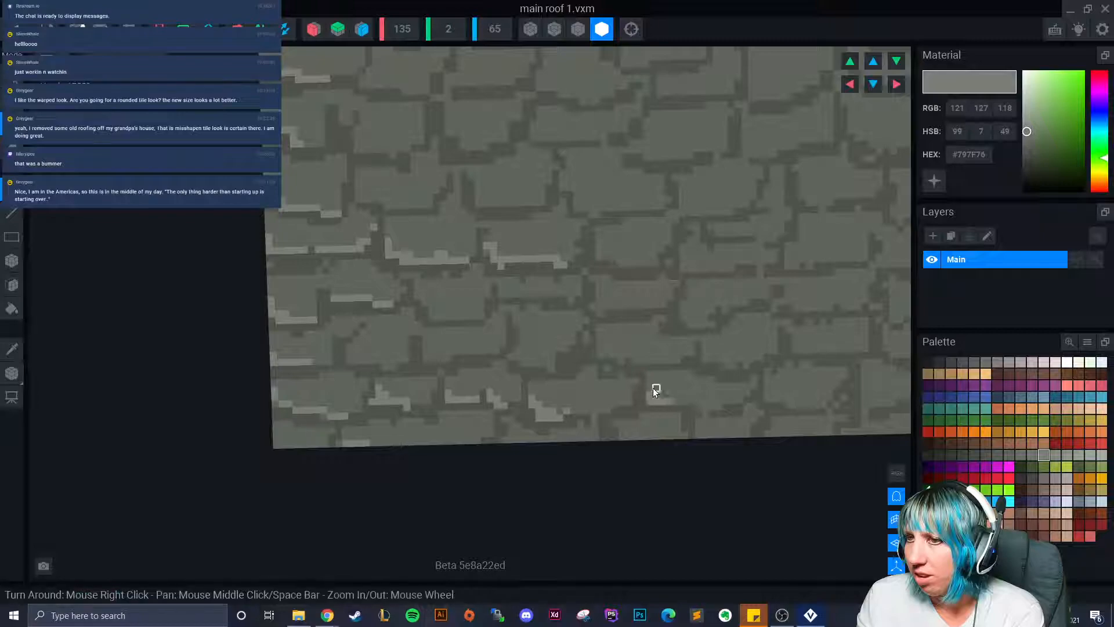
pyautogui.moveTo(656, 389); pyautogui.dragTo(680, 408)
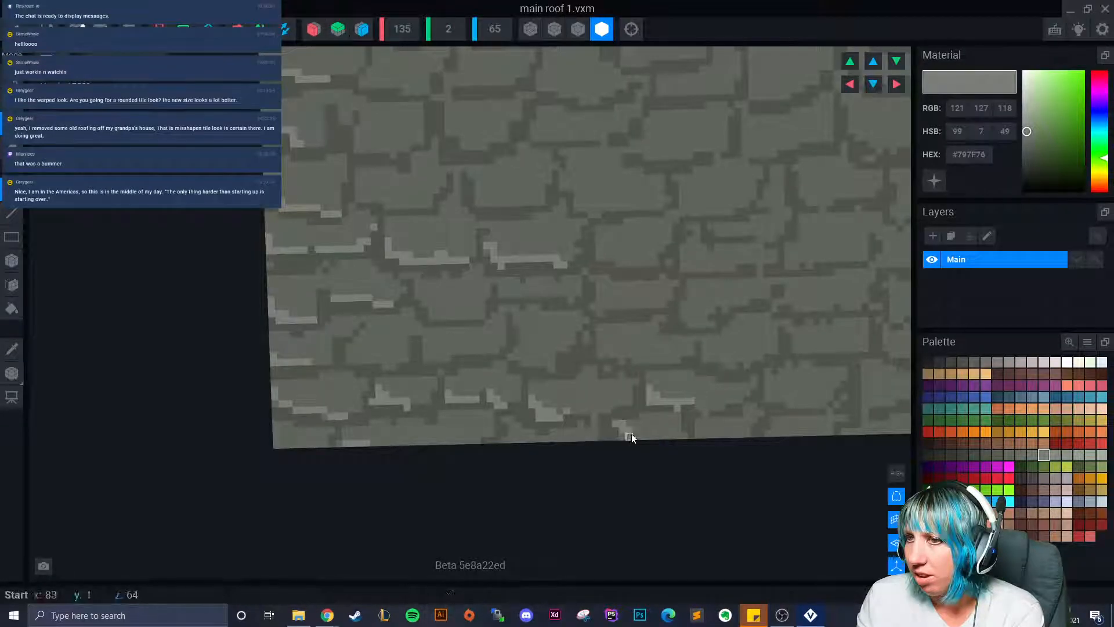
# Step: Paint #797F76 highlights along the third shingle row from the bottom, from its left side past the roof's middle
pyautogui.moveTo(351, 352); pyautogui.dragTo(365, 364)
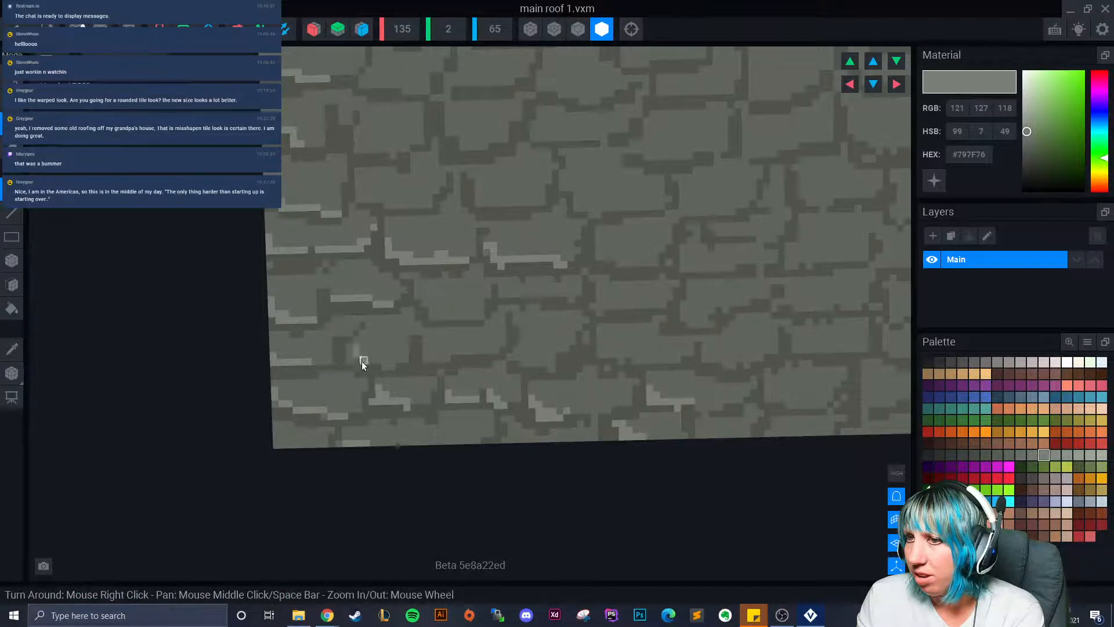
pyautogui.moveTo(434, 352); pyautogui.dragTo(434, 360)
pyautogui.moveTo(509, 363); pyautogui.dragTo(541, 364)
pyautogui.moveTo(545, 371); pyautogui.dragTo(386, 396, button='middle')
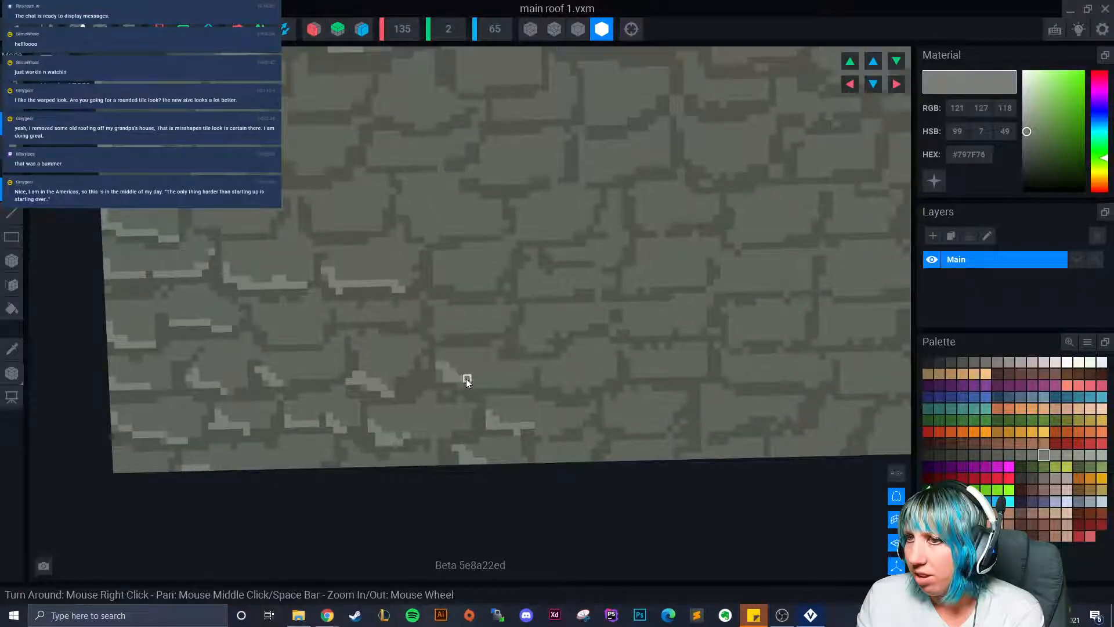
pyautogui.moveTo(473, 385); pyautogui.dragTo(395, 383, button='middle')
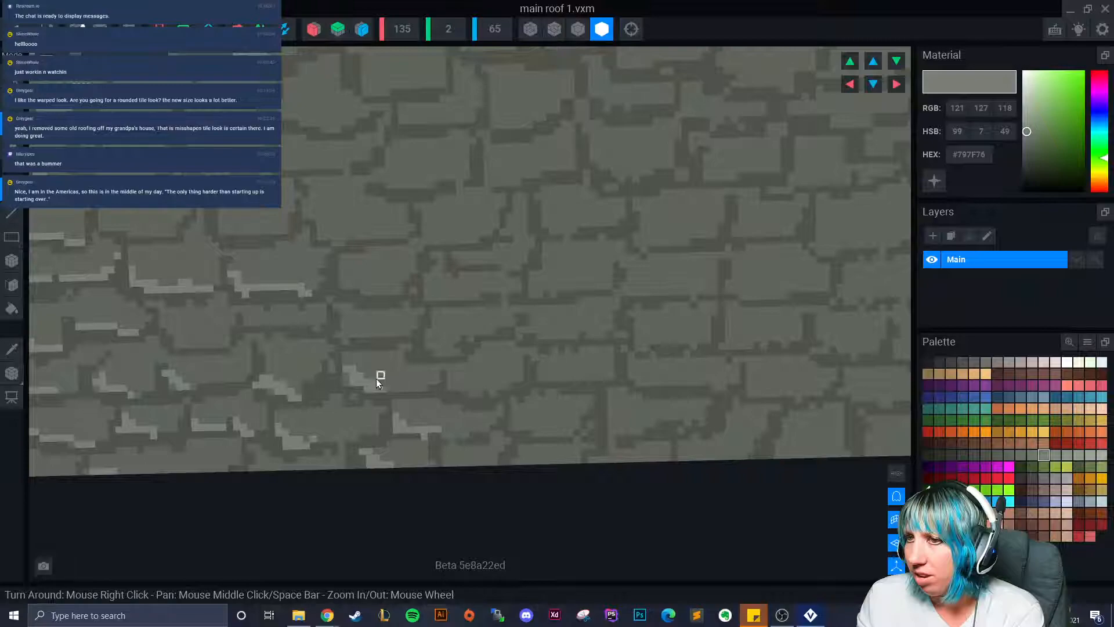
pyautogui.click(347, 379)
pyautogui.moveTo(464, 387); pyautogui.dragTo(465, 386)
pyautogui.moveTo(467, 387)
pyautogui.mouseDown()
pyautogui.moveTo(480, 394)
pyautogui.moveTo(542, 374)
pyautogui.moveTo(517, 364)
pyautogui.mouseUp()
pyautogui.click(491, 394)
# Step: Continue the #797F76 highlights right of the middle on the second and third shingle rows from the bottom
pyautogui.scroll(-1, 553, 400)
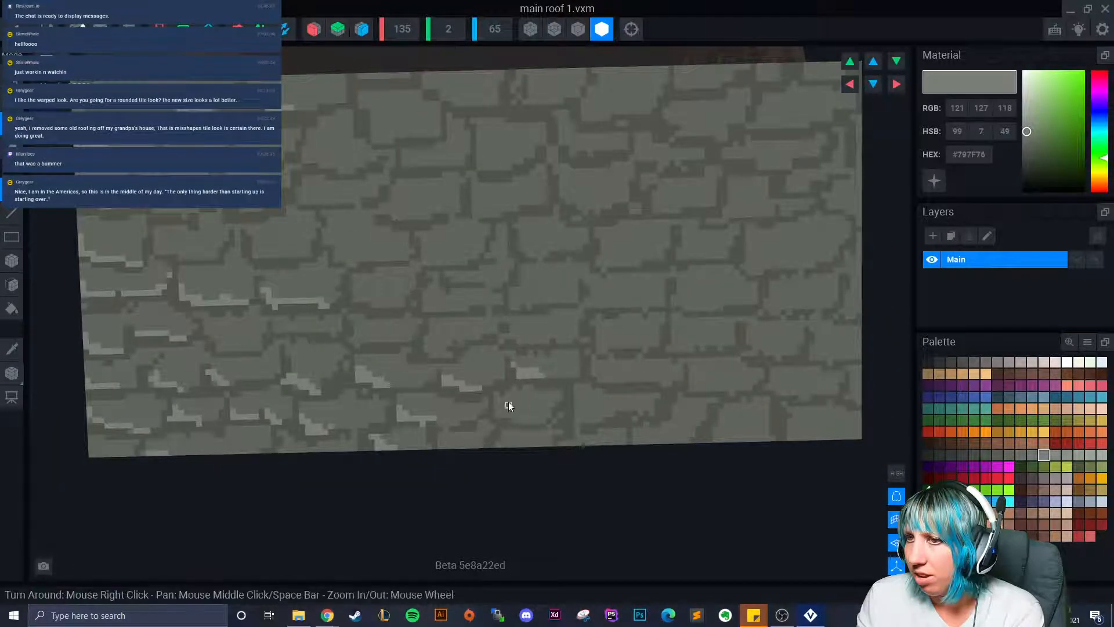
pyautogui.scroll(2, 513, 402)
pyautogui.moveTo(427, 357)
pyautogui.mouseDown()
pyautogui.moveTo(439, 362)
pyautogui.moveTo(414, 378)
pyautogui.mouseUp()
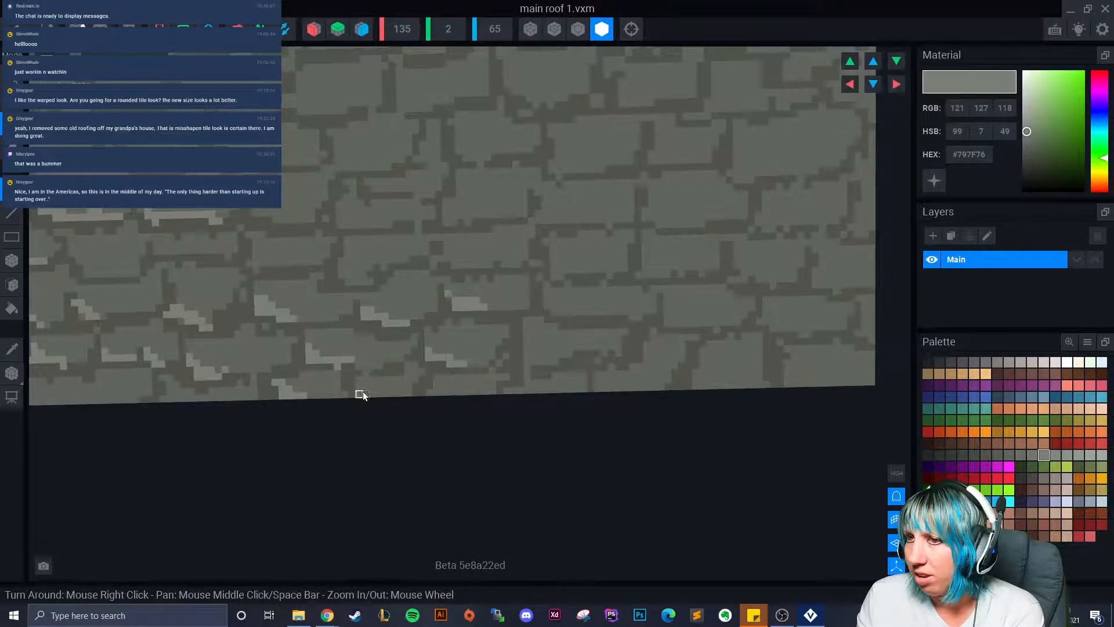
pyautogui.moveTo(526, 361)
pyautogui.mouseDown()
pyautogui.moveTo(542, 362)
pyautogui.moveTo(527, 358)
pyautogui.mouseUp()
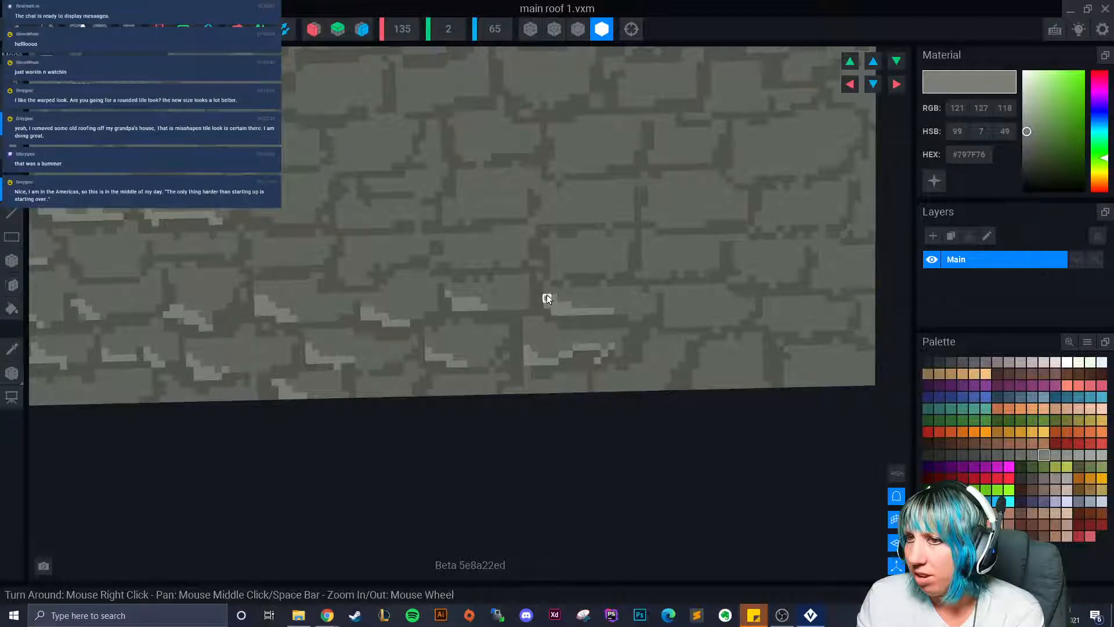
# Step: Finish the #797F76 highlights on the lowest shingle rows up to the roof's right edge
pyautogui.moveTo(638, 312); pyautogui.dragTo(551, 364, button='right')
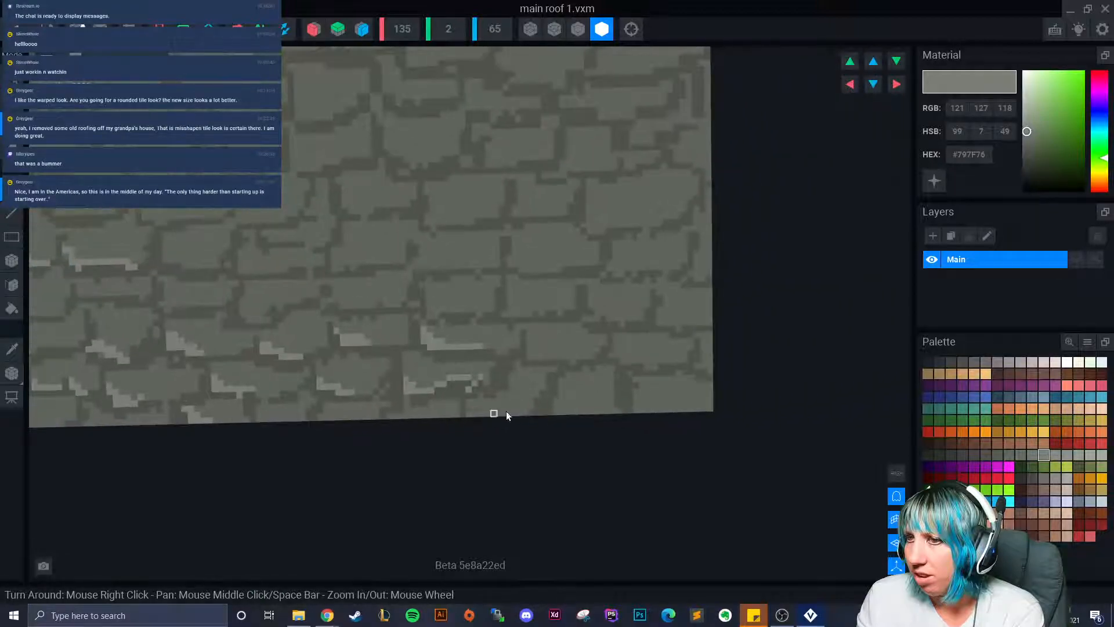
pyautogui.moveTo(539, 390)
pyautogui.mouseDown()
pyautogui.moveTo(496, 415)
pyautogui.moveTo(638, 401)
pyautogui.moveTo(688, 409)
pyautogui.mouseUp()
pyautogui.moveTo(531, 347)
pyautogui.mouseDown()
pyautogui.moveTo(532, 357)
pyautogui.moveTo(629, 356)
pyautogui.moveTo(617, 352)
pyautogui.mouseUp()
pyautogui.scroll(-6, 601, 363)
pyautogui.scroll(-1, 470, 388)
pyautogui.scroll(2, 516, 396)
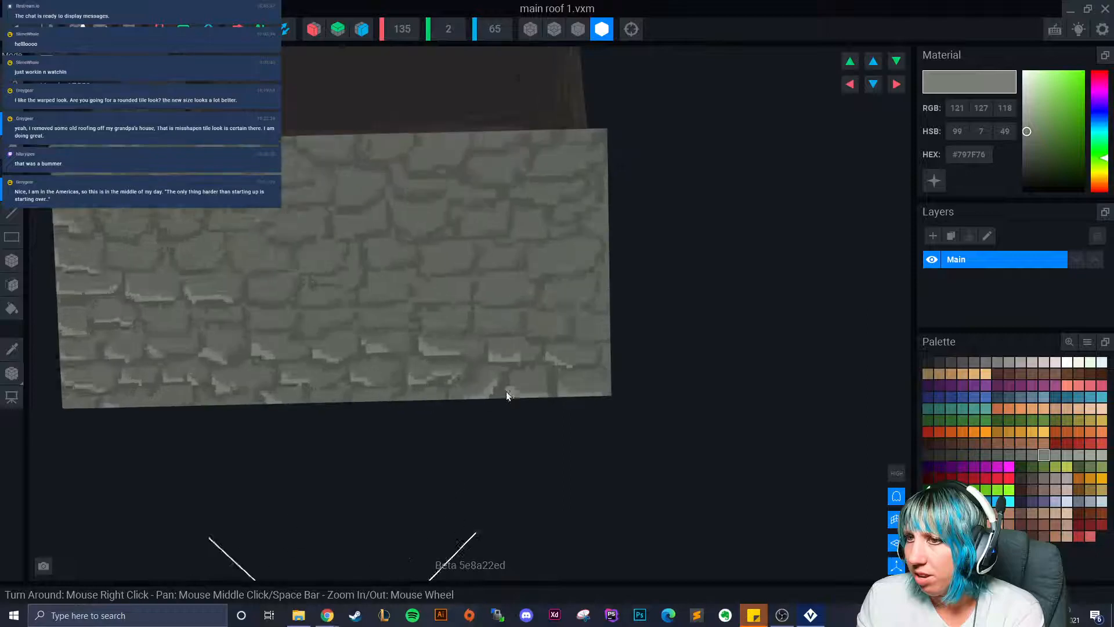
pyautogui.scroll(1, 515, 396)
# Step: Extend the #797F76 highlights along the left half of the fourth shingle row from the bottom
pyautogui.moveTo(301, 335); pyautogui.dragTo(463, 385, button='middle')
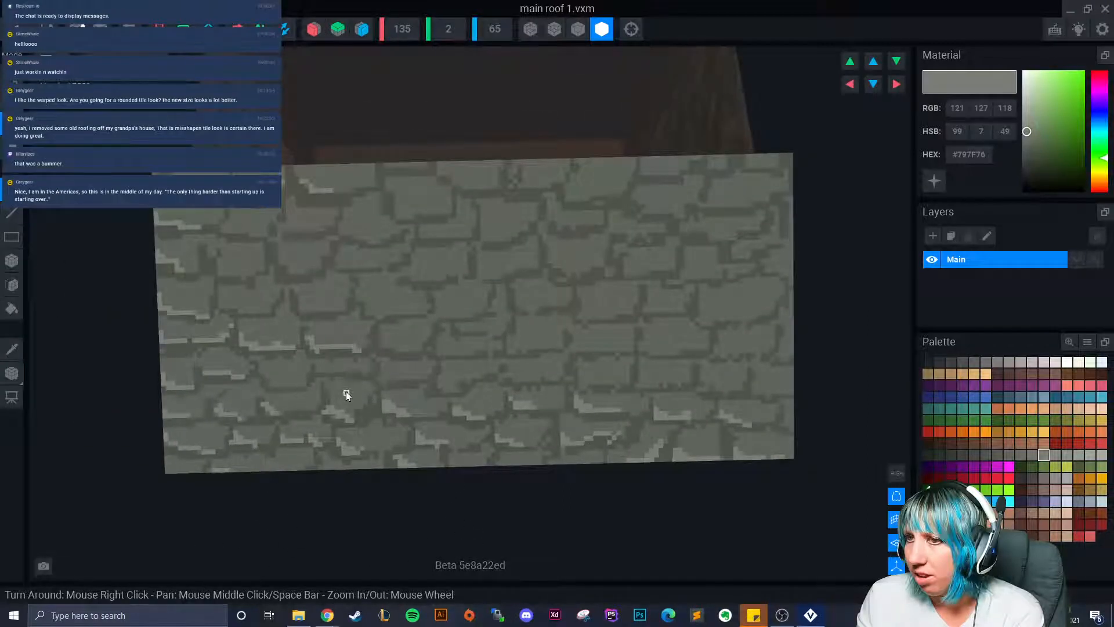
pyautogui.scroll(1, 302, 377)
pyautogui.click(239, 371)
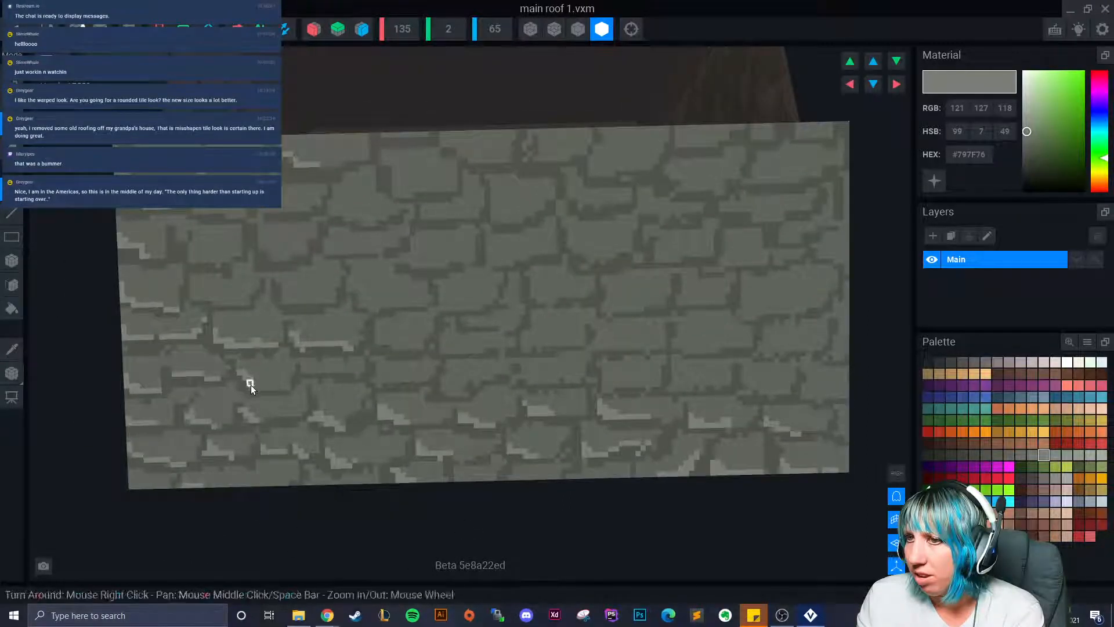
pyautogui.click(337, 374)
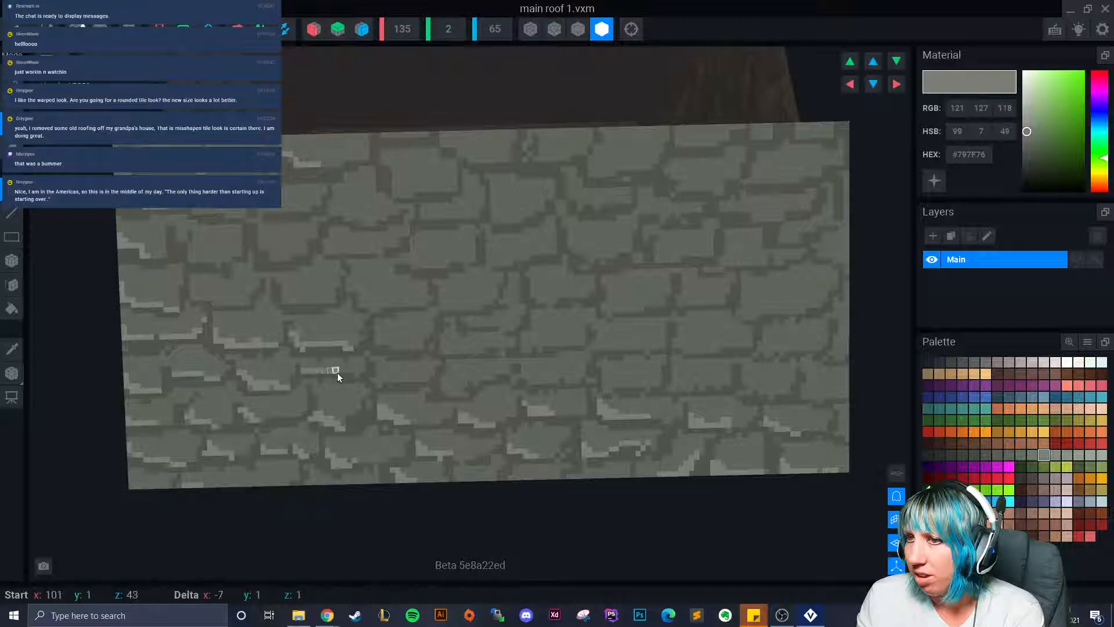
pyautogui.moveTo(380, 376)
pyautogui.mouseDown()
pyautogui.moveTo(451, 391)
pyautogui.moveTo(543, 380)
pyautogui.mouseUp()
pyautogui.click(382, 375)
# Step: Carry the fourth-from-bottom row's #797F76 highlights from the roof's middle toward its right side
pyautogui.click(454, 391)
pyautogui.click(463, 392)
pyautogui.click(521, 377)
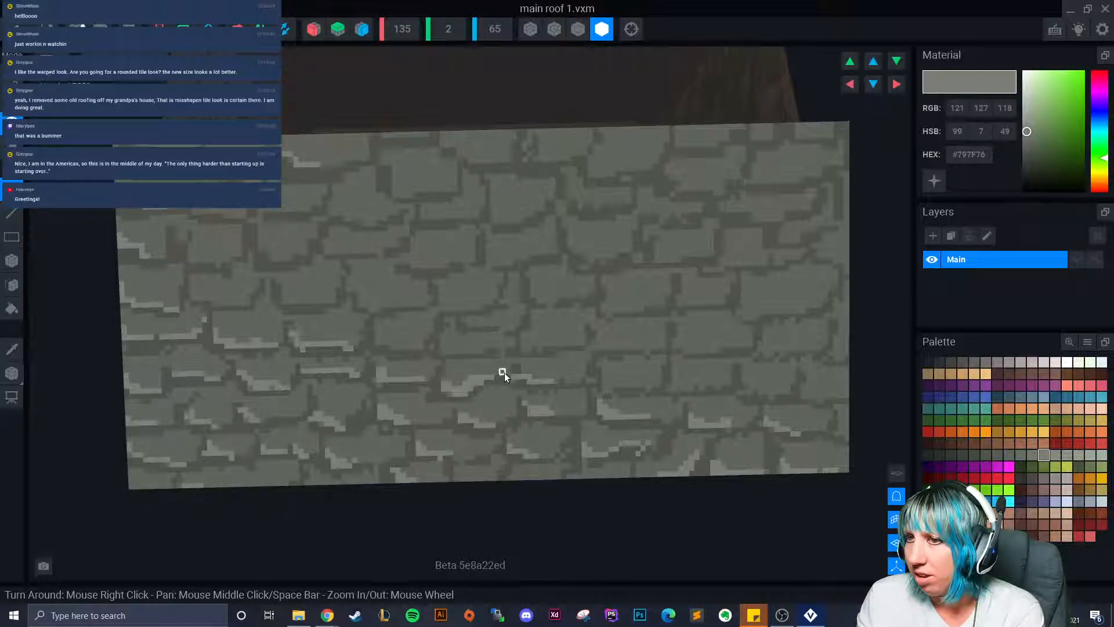
pyautogui.moveTo(567, 381); pyautogui.dragTo(576, 380)
pyautogui.moveTo(586, 391); pyautogui.dragTo(403, 375, button='middle')
pyautogui.moveTo(402, 375)
pyautogui.mouseDown()
pyautogui.moveTo(408, 386)
pyautogui.moveTo(446, 382)
pyautogui.mouseUp()
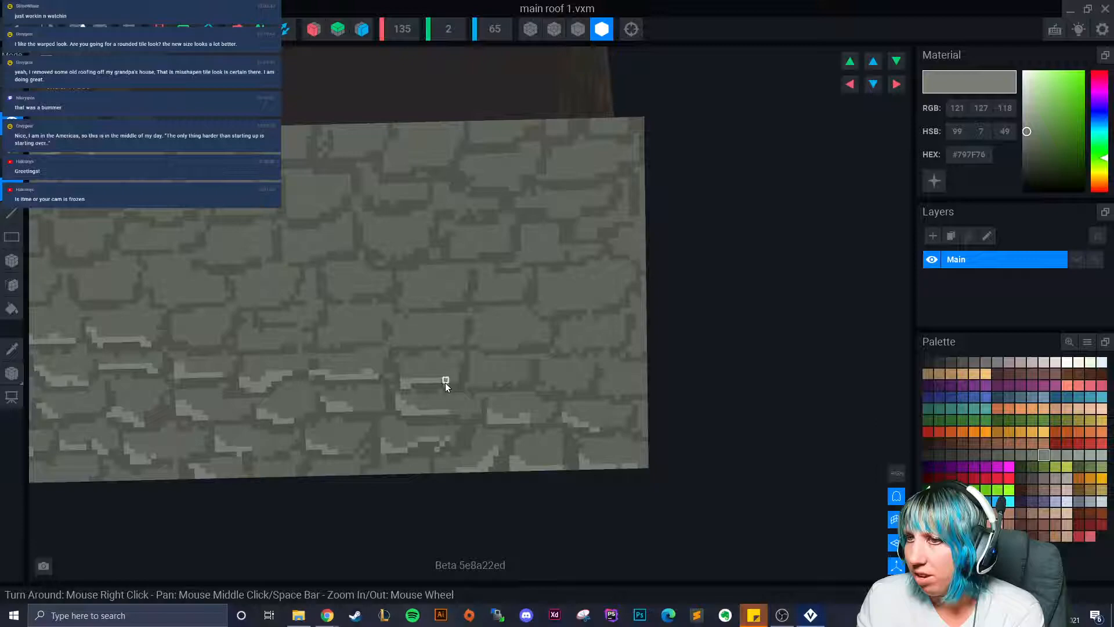
# Step: Minimize the open File Explorer window and return to the roof model in VoxEdit
pyautogui.hotkey('alt', 'Tab')
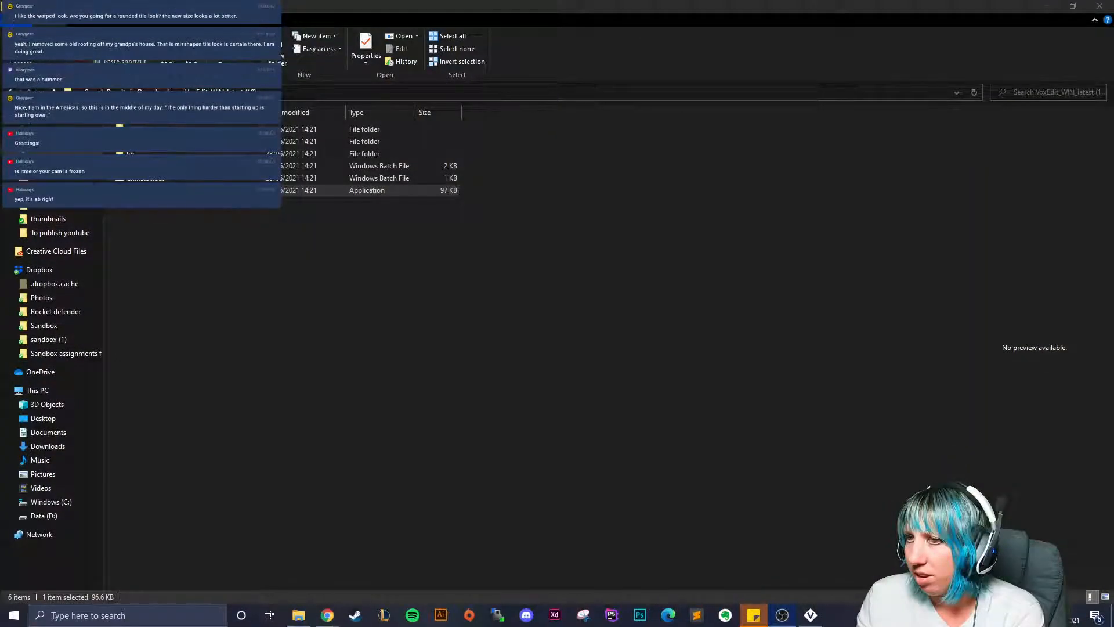
pyautogui.click(1047, 6)
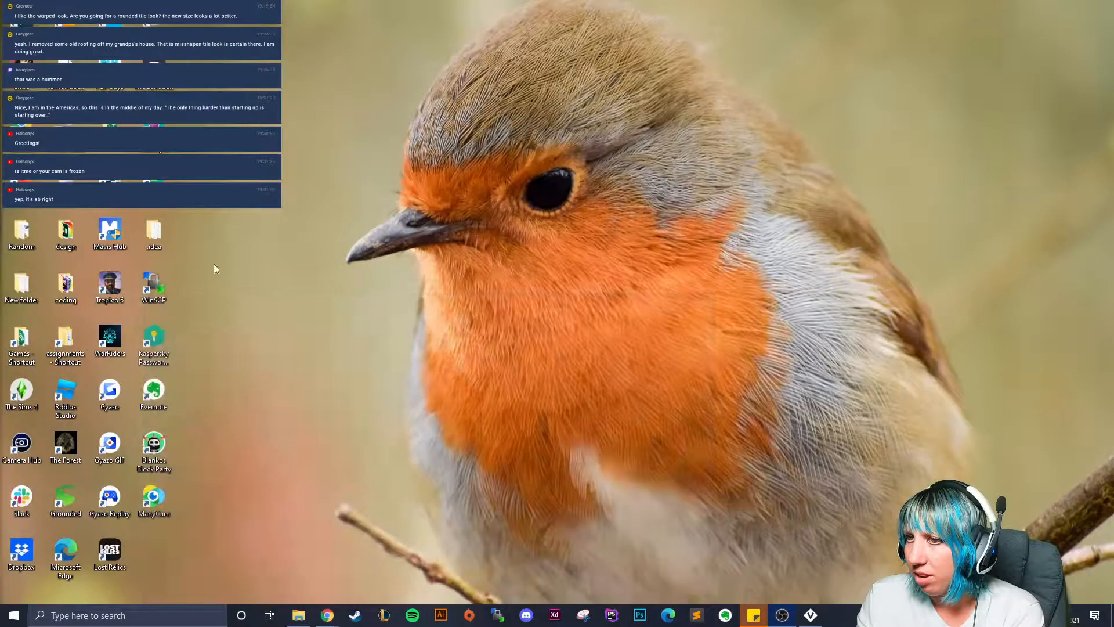
pyautogui.click(810, 615)
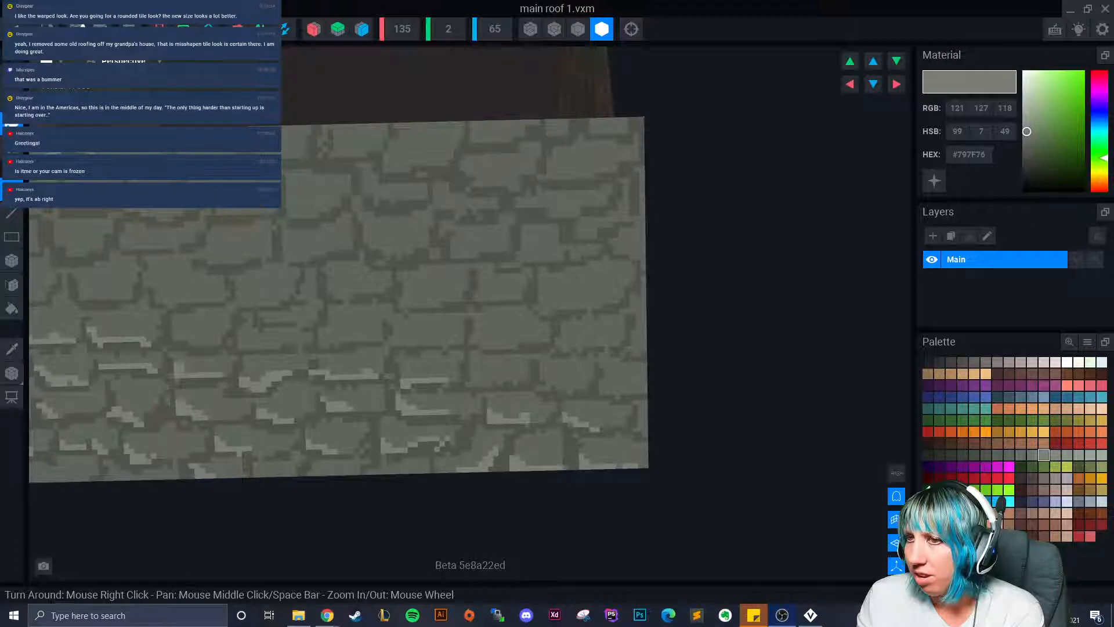
# Step: Search Windows for the webcam program and check the background apps in the system tray
pyautogui.click(133, 617)
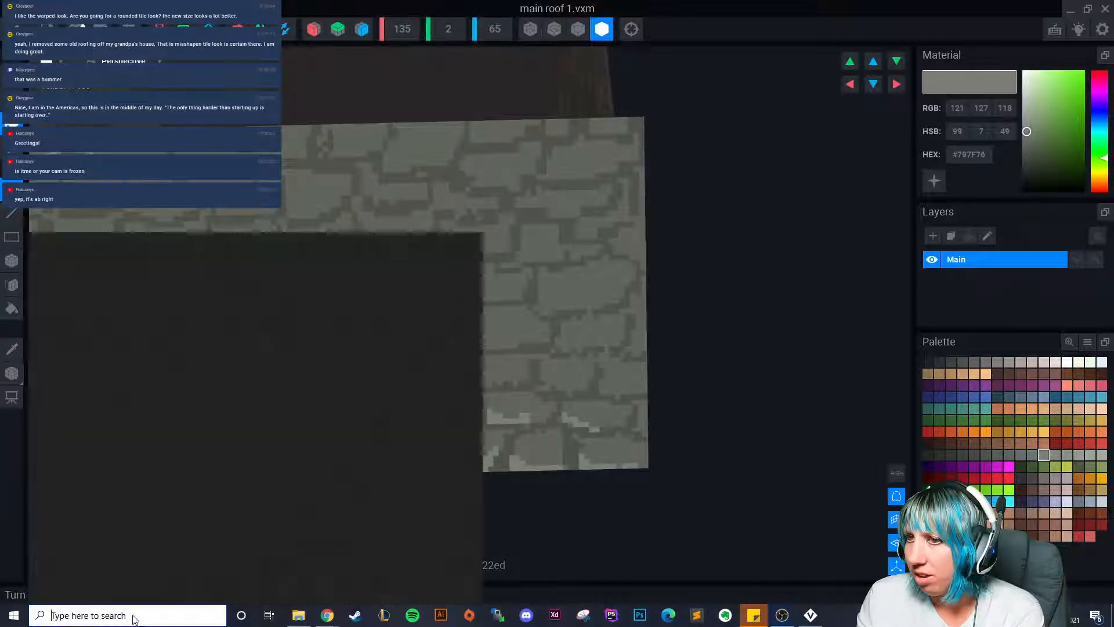
pyautogui.write('we')
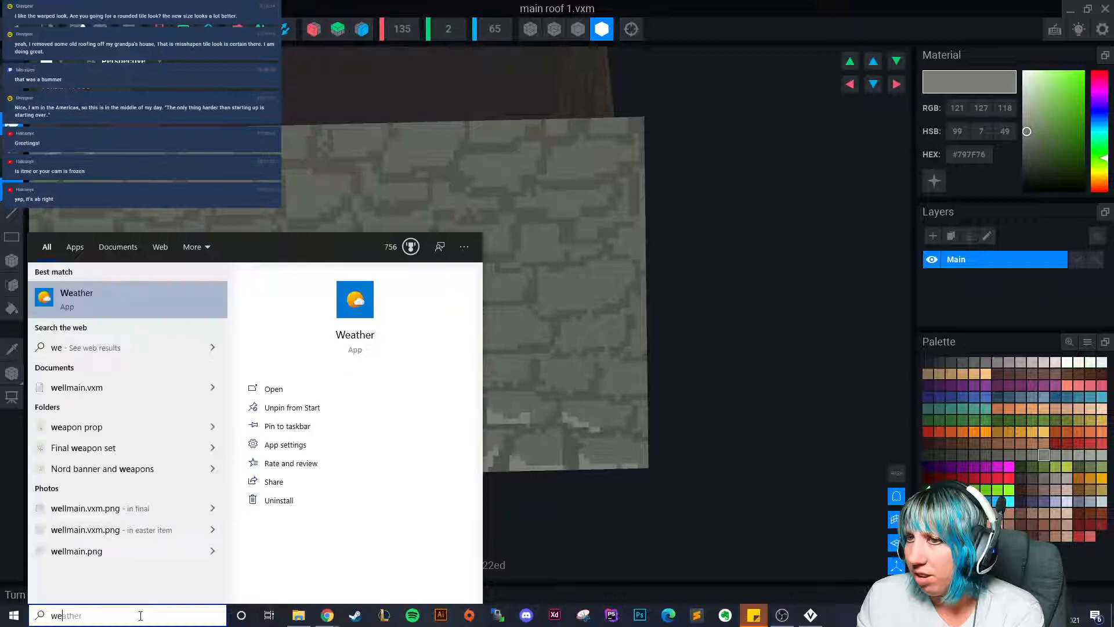
pyautogui.write('b')
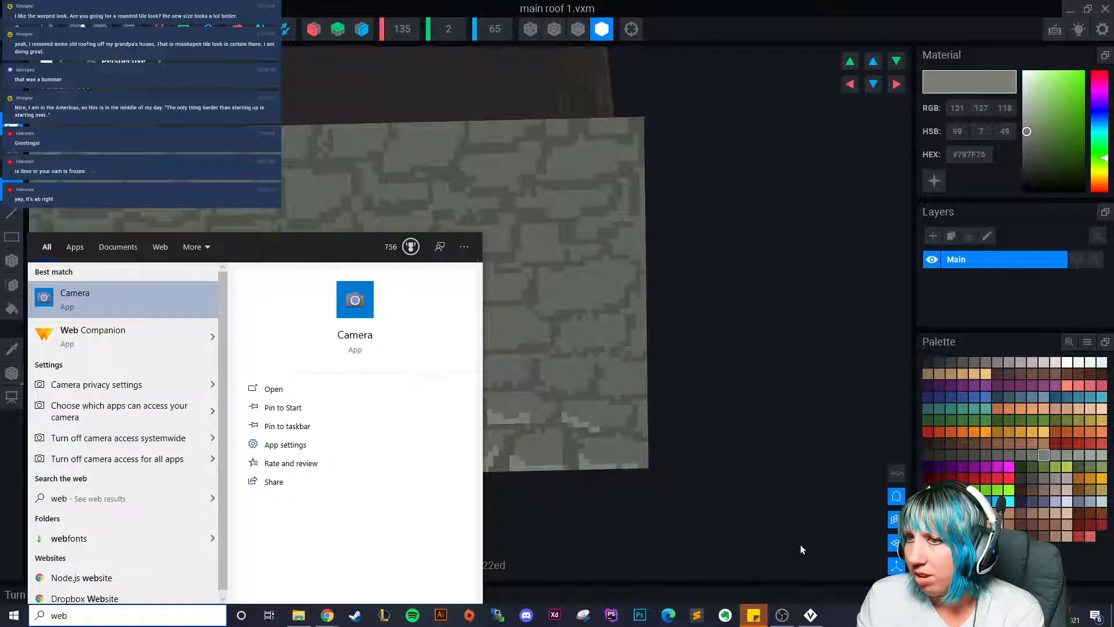
pyautogui.click(1063, 615)
pyautogui.click(956, 615)
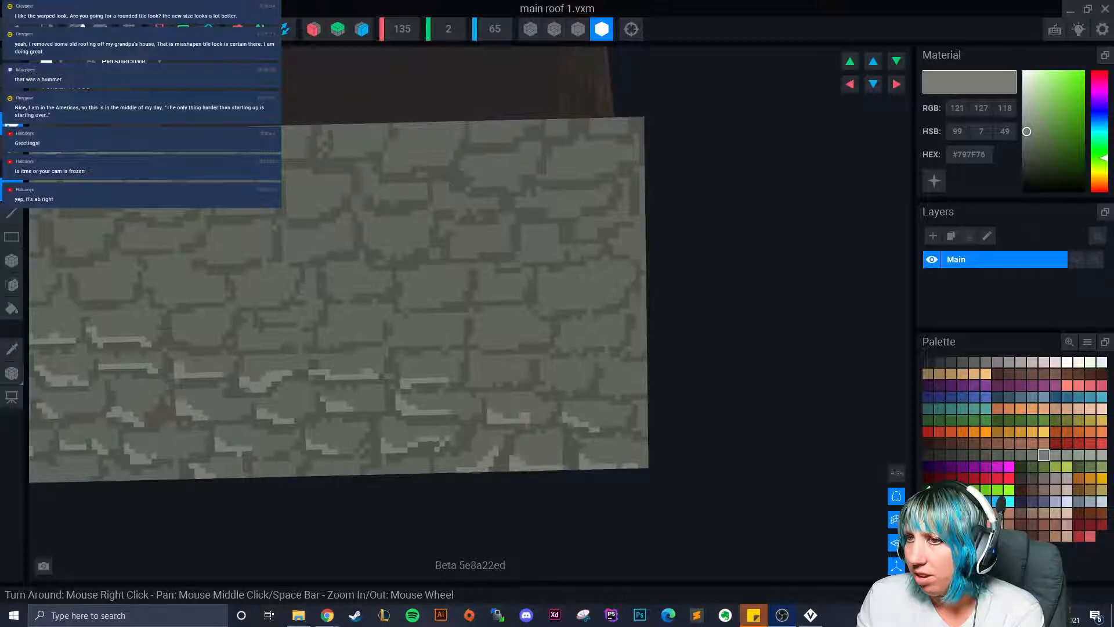
# Step: Bring the OBS Studio window into view, select the "camera" scene, and move the window back out of view
pyautogui.moveTo(0, 104); pyautogui.dragTo(378, 74)
pyautogui.click(73, 401)
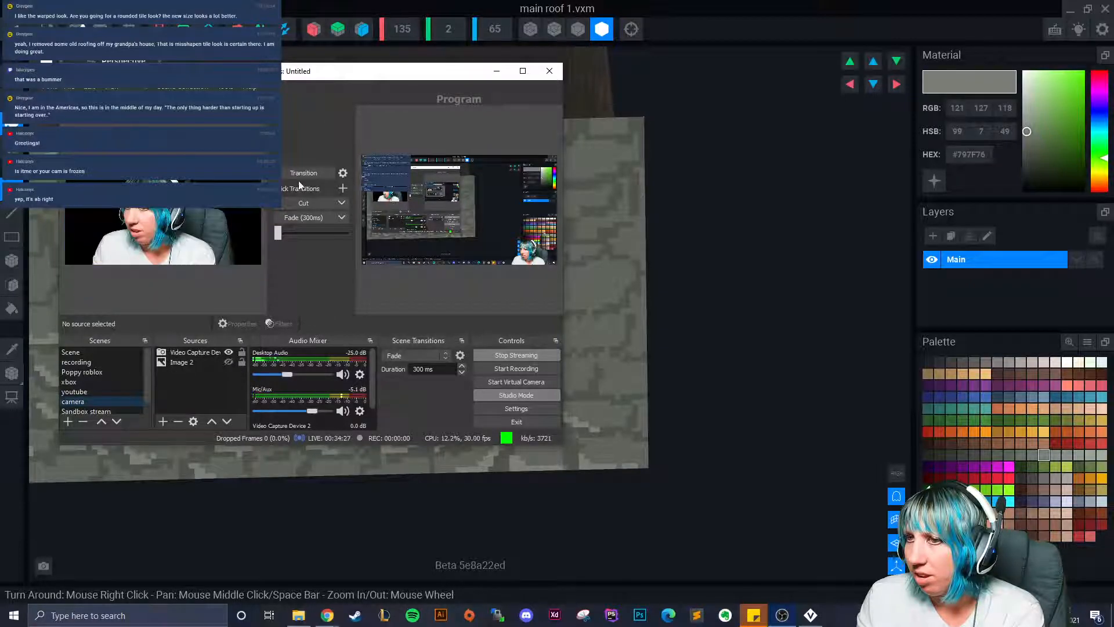
pyautogui.moveTo(491, 67); pyautogui.dragTo(0, 117)
pyautogui.moveTo(303, 213); pyautogui.dragTo(303, 212, button='right')
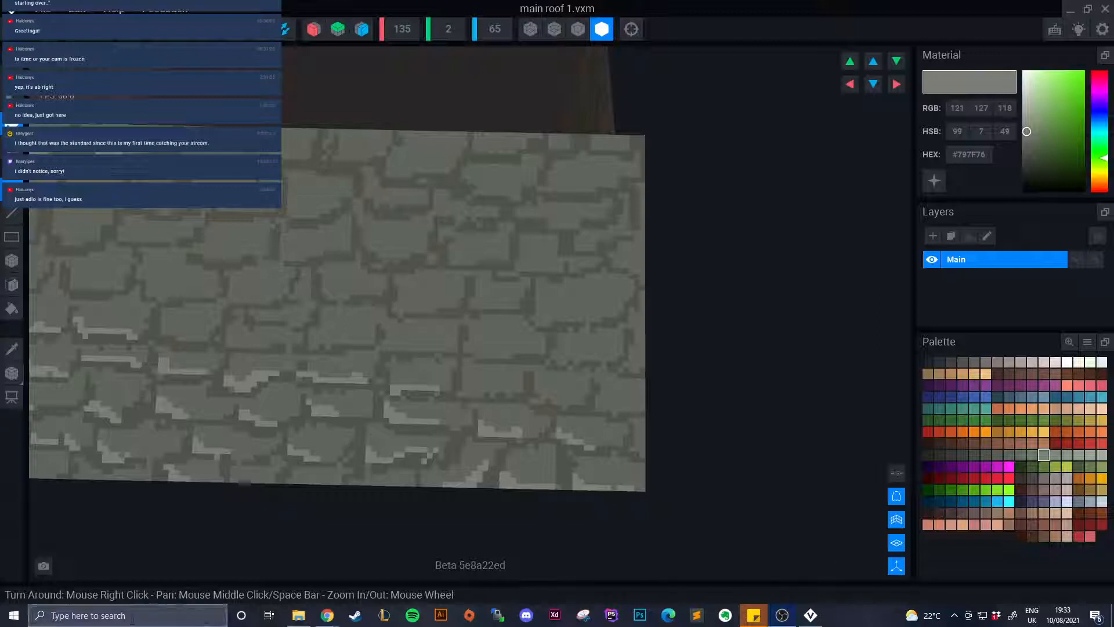
# Step: Open the webcam's control app from the system tray, check its picture settings, and close it
pyautogui.click(152, 614)
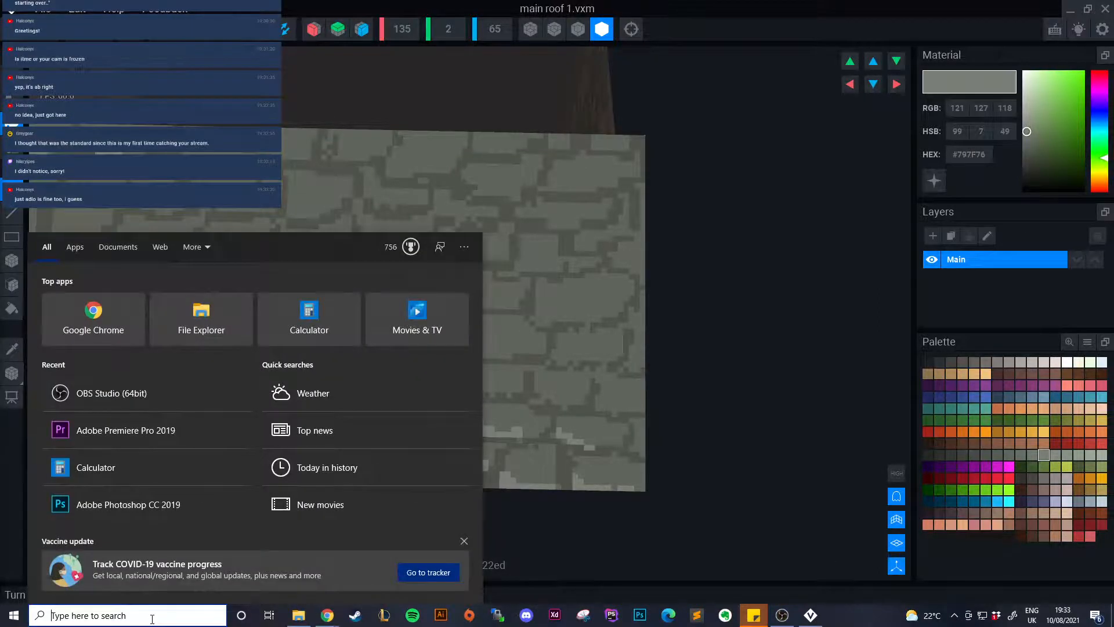
pyautogui.click(877, 614)
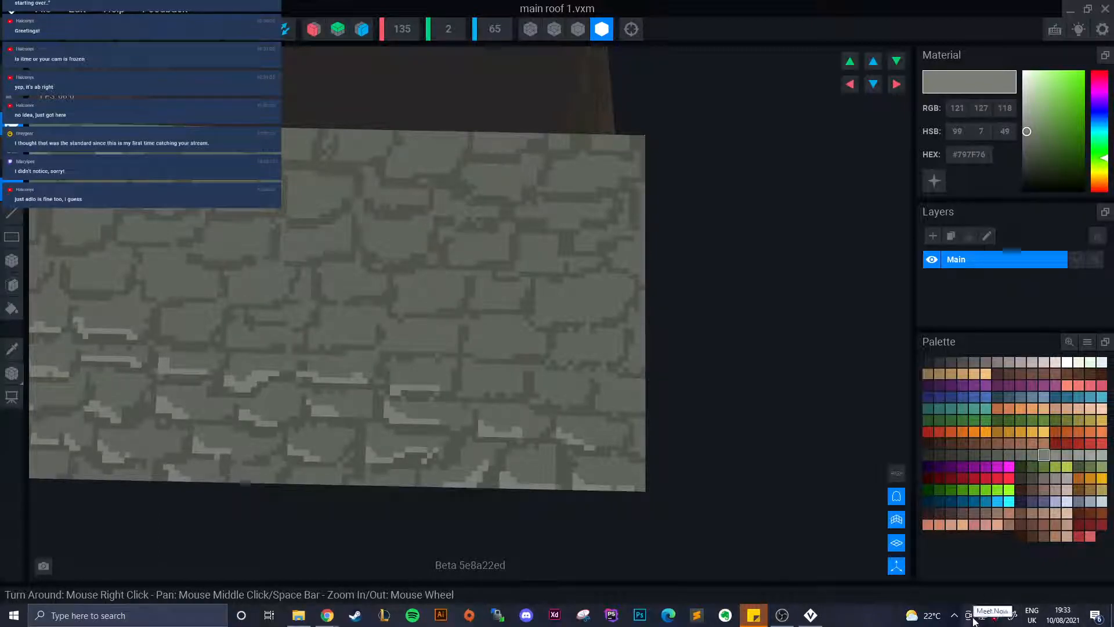
pyautogui.click(954, 617)
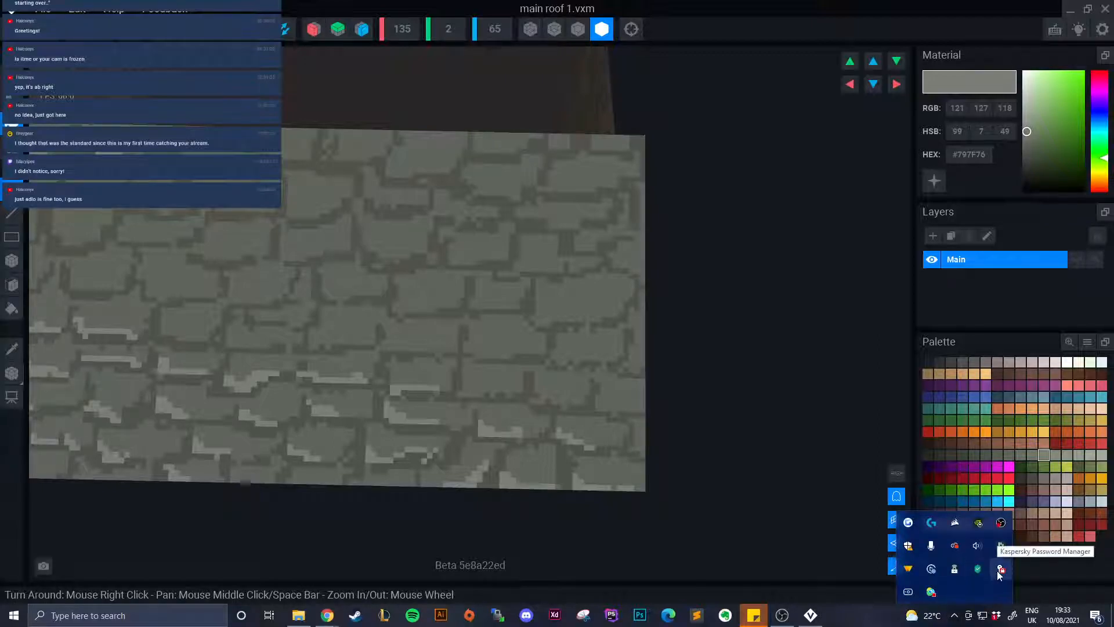
pyautogui.click(909, 592)
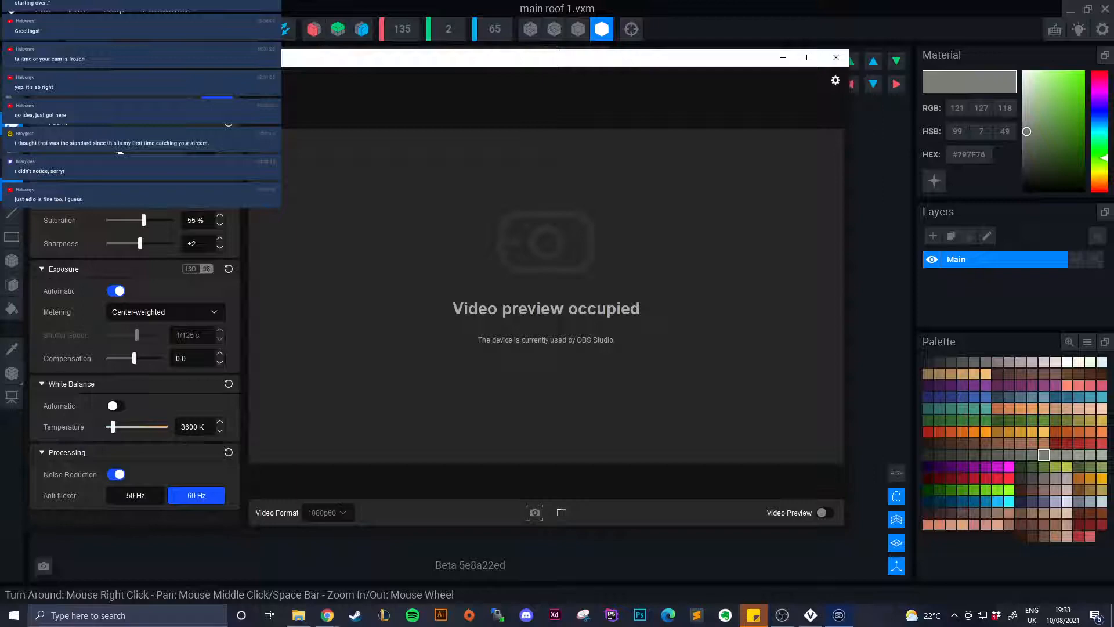
pyautogui.click(835, 57)
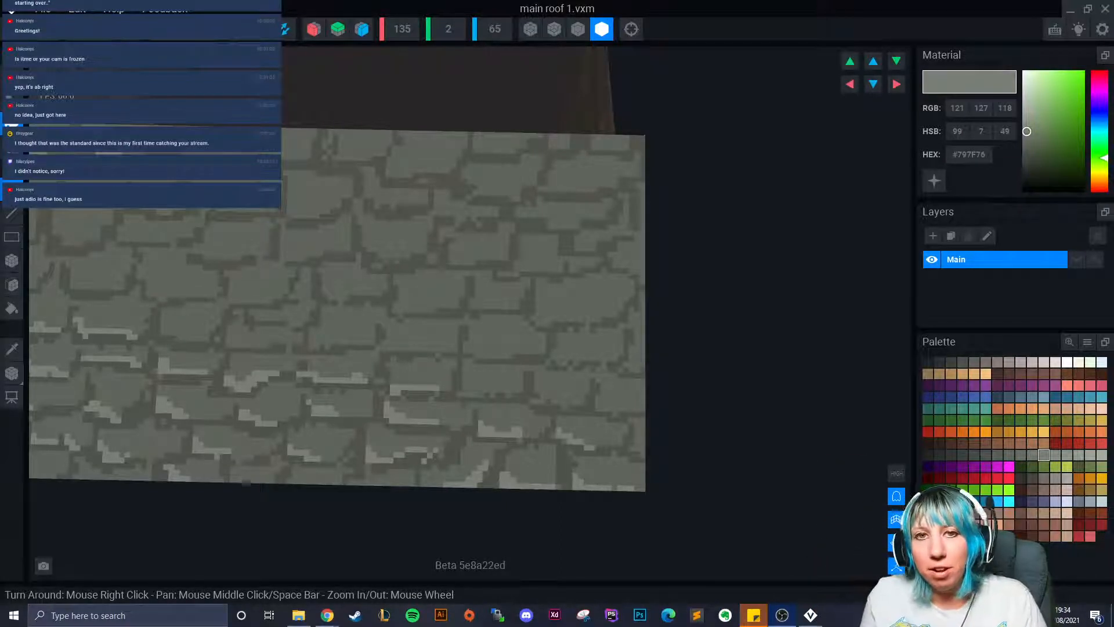
# Step: Open the Blue Sherpa microphone app, raise the Yeti Nano's mic gain to about 75, and close the app
pyautogui.moveTo(277, 322); pyautogui.dragTo(322, 248, button='right')
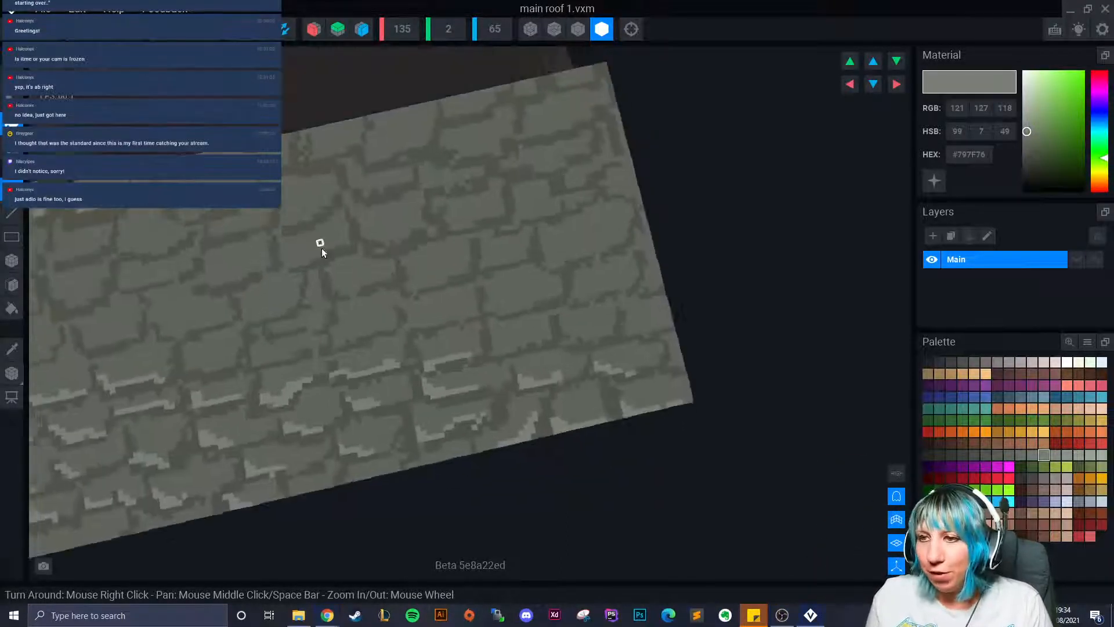
pyautogui.scroll(-3, 321, 249)
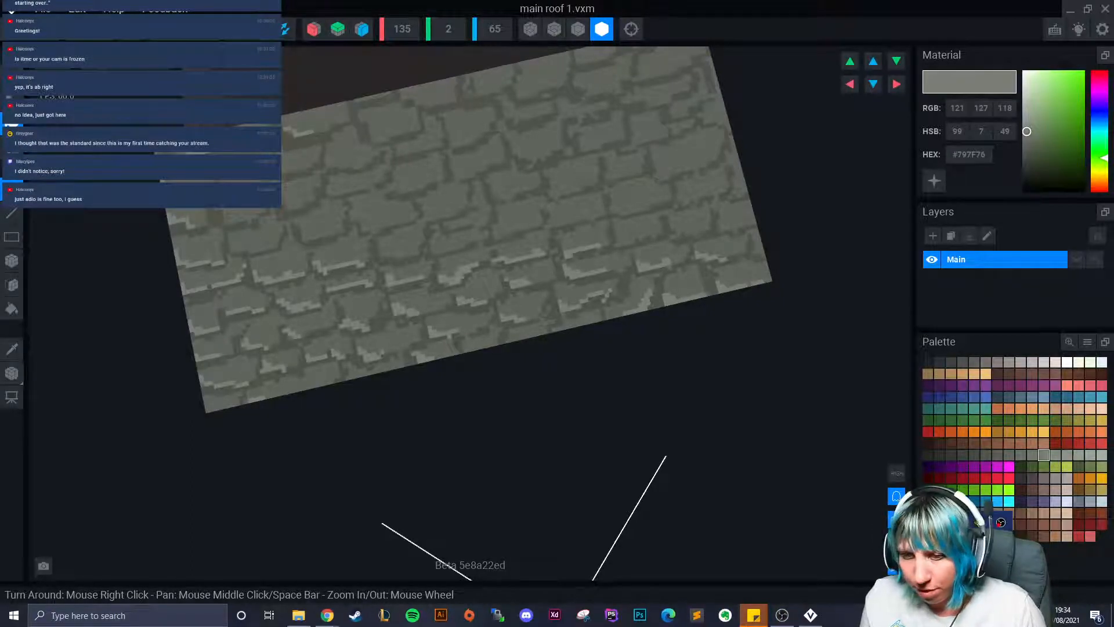
pyautogui.click(50, 619)
pyautogui.write('blue')
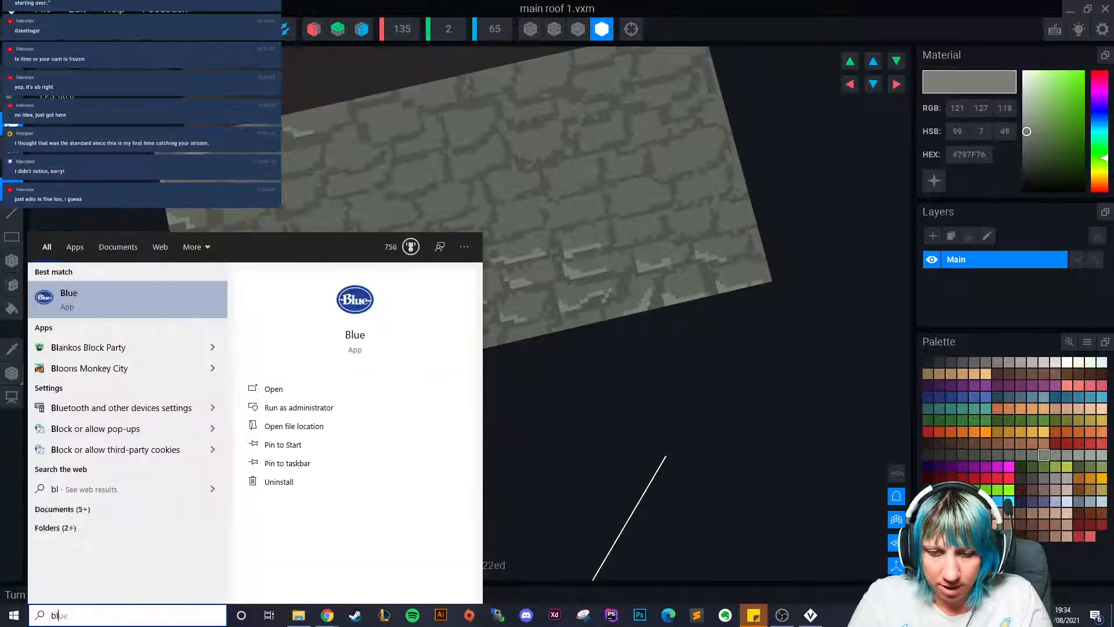
pyautogui.click(123, 300)
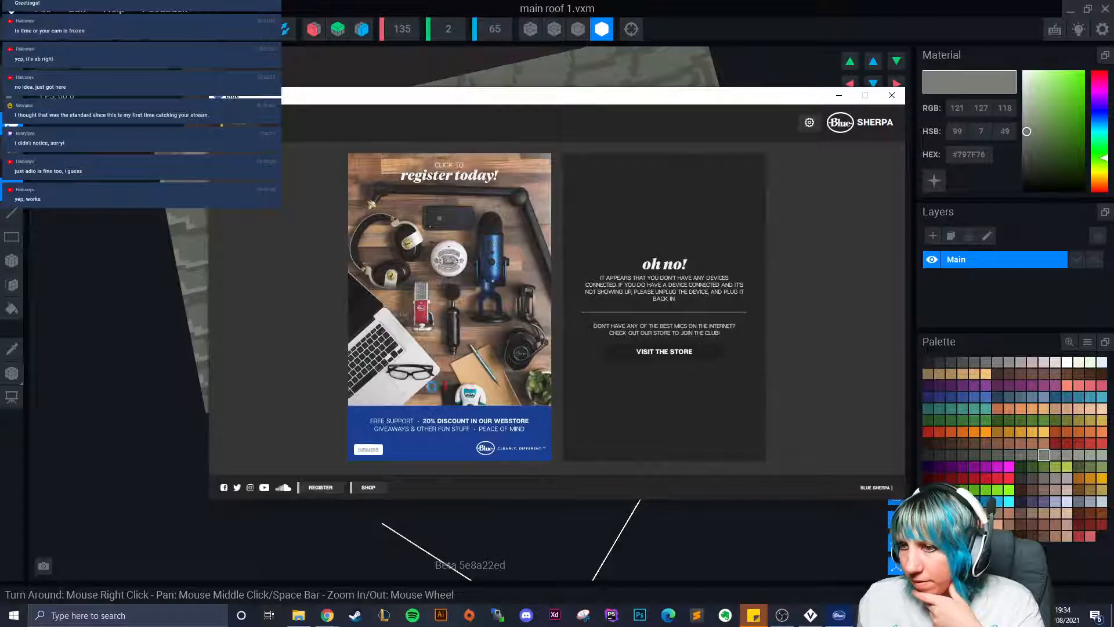
pyautogui.click(634, 358)
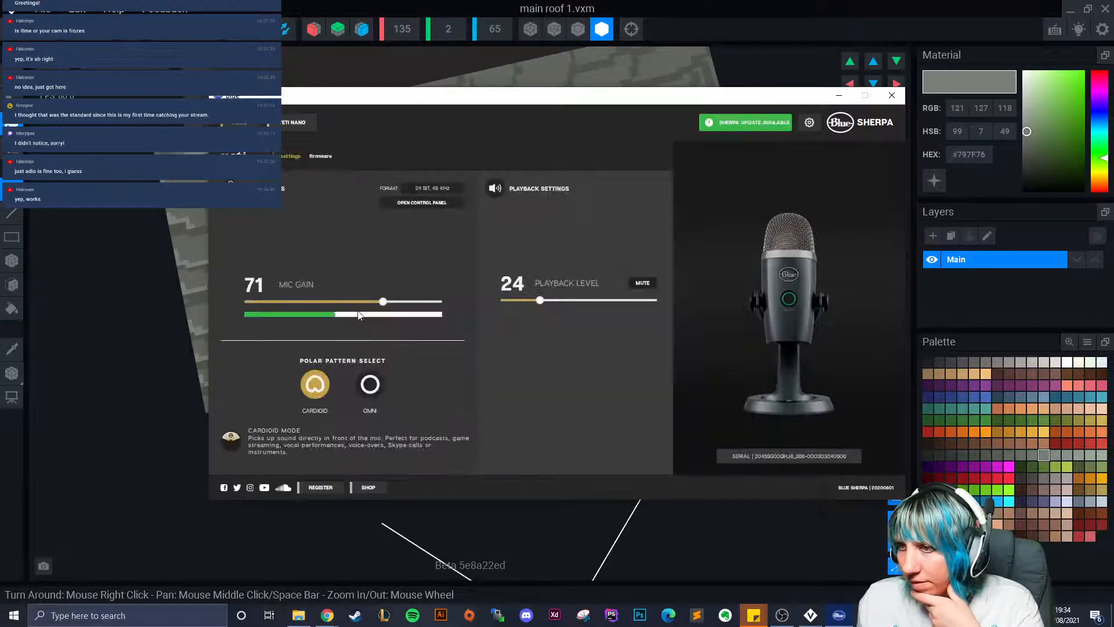
pyautogui.moveTo(384, 301); pyautogui.dragTo(389, 306)
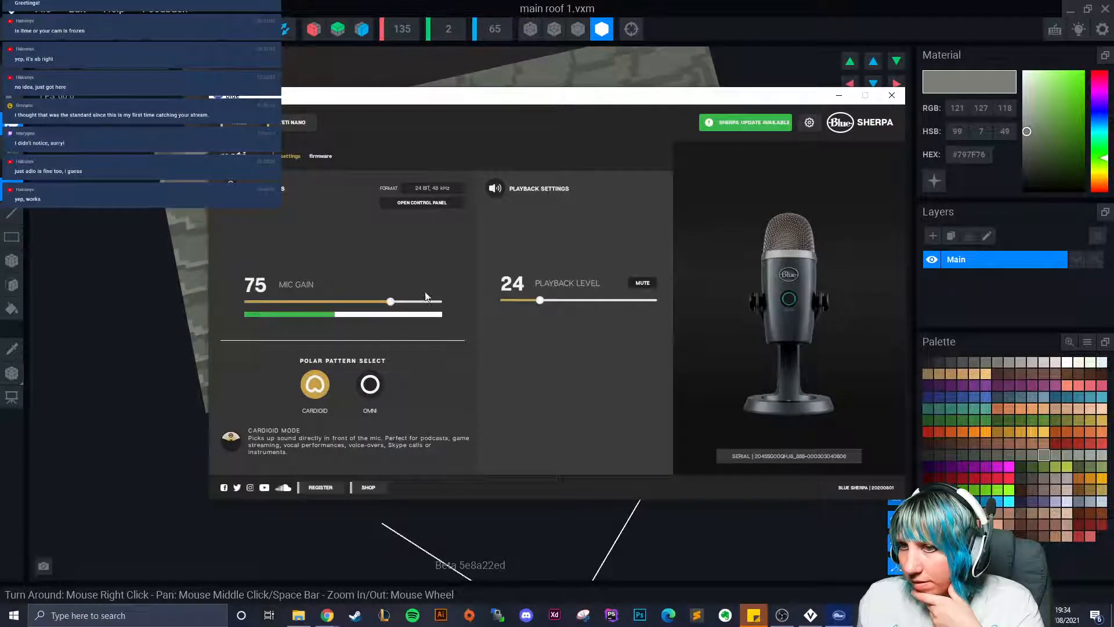
pyautogui.click(397, 302)
pyautogui.click(892, 95)
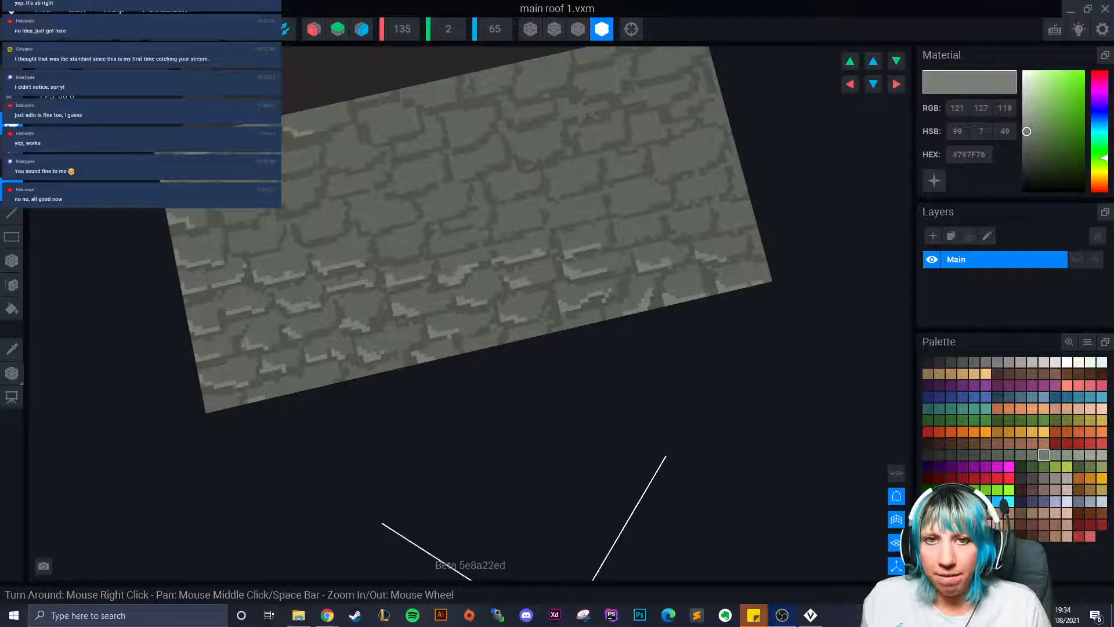
# Step: Sample the #797F76 highlight color and paint lower-edge highlights on the second shingles from the left in the next two rows up
pyautogui.moveTo(451, 324); pyautogui.dragTo(427, 335, button='right')
pyautogui.scroll(4, 427, 336)
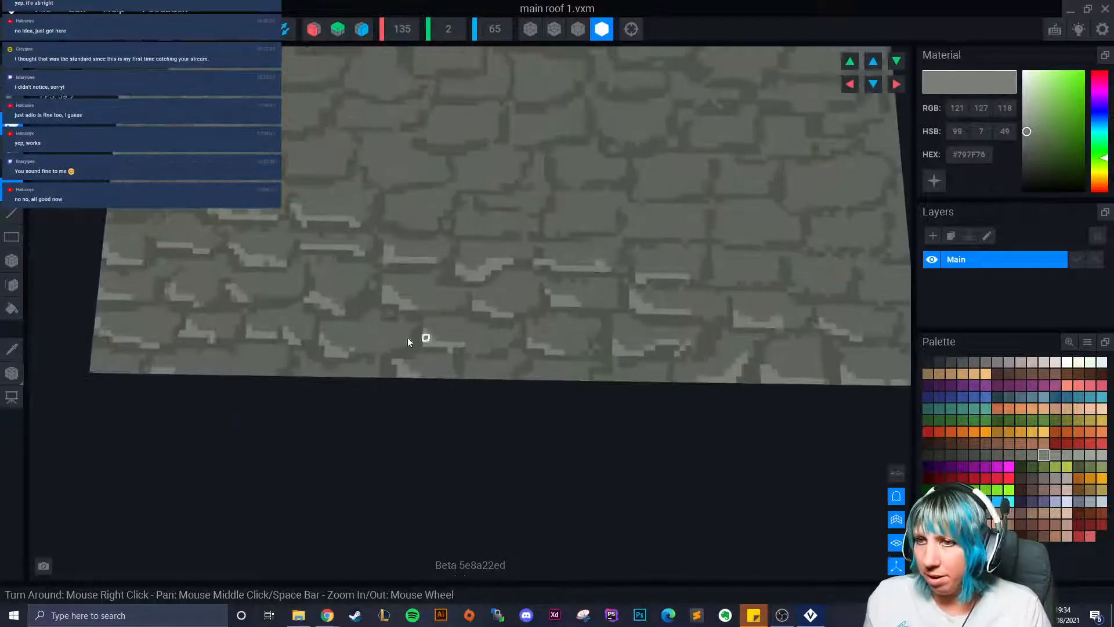
pyautogui.moveTo(284, 128); pyautogui.dragTo(311, 329, button='middle')
pyautogui.scroll(-1, 311, 329)
pyautogui.click(12, 351)
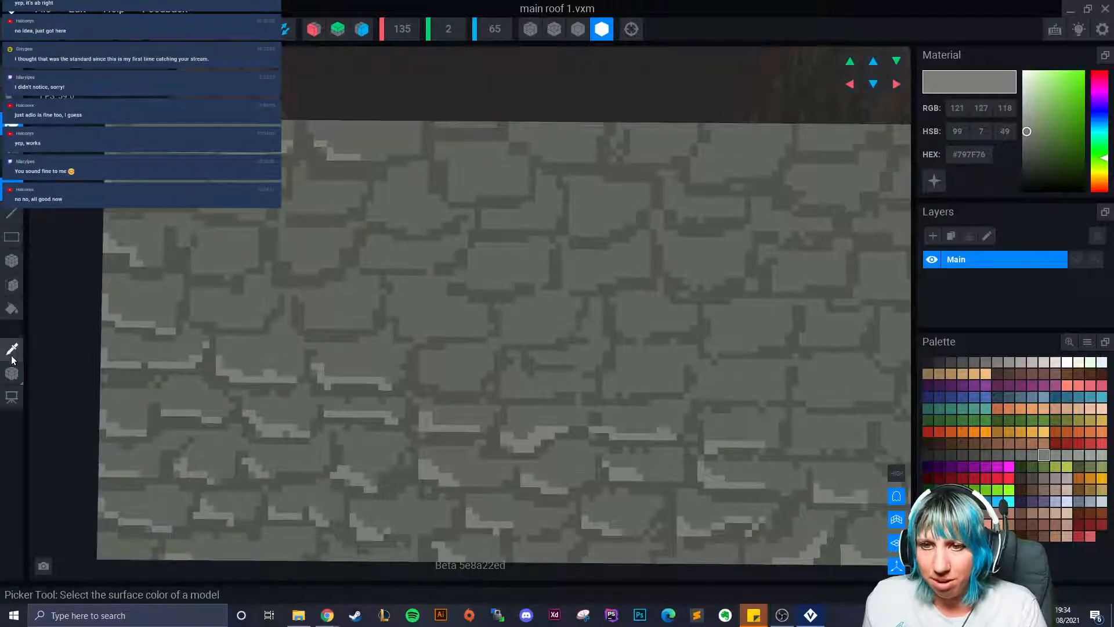
pyautogui.click(188, 365)
pyautogui.click(206, 346)
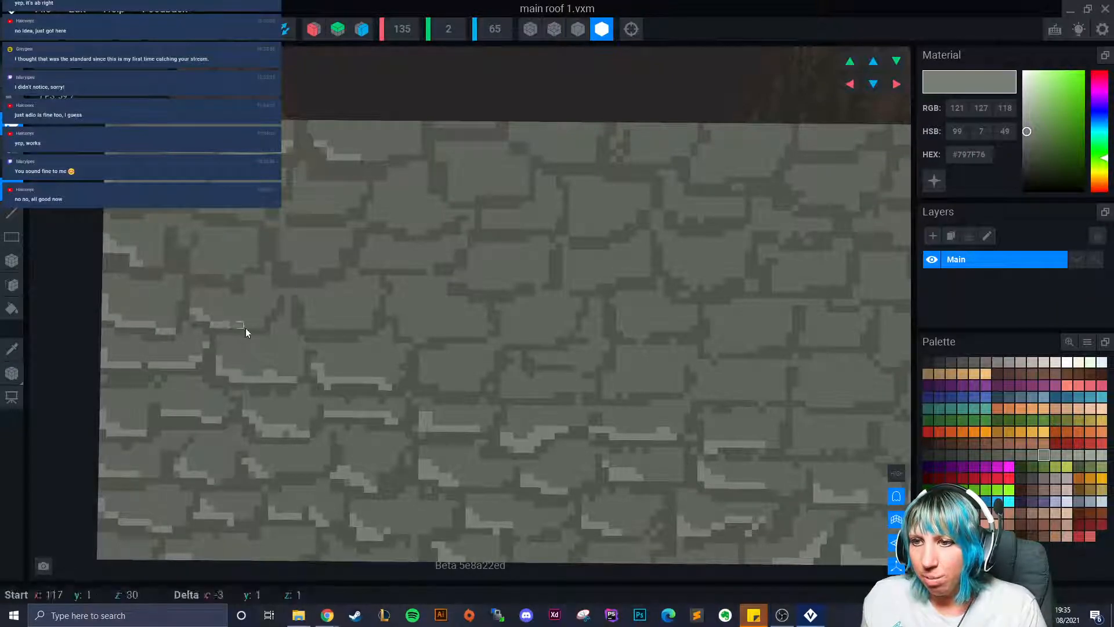
pyautogui.moveTo(199, 268)
pyautogui.mouseDown()
pyautogui.moveTo(226, 278)
pyautogui.moveTo(250, 268)
pyautogui.mouseUp()
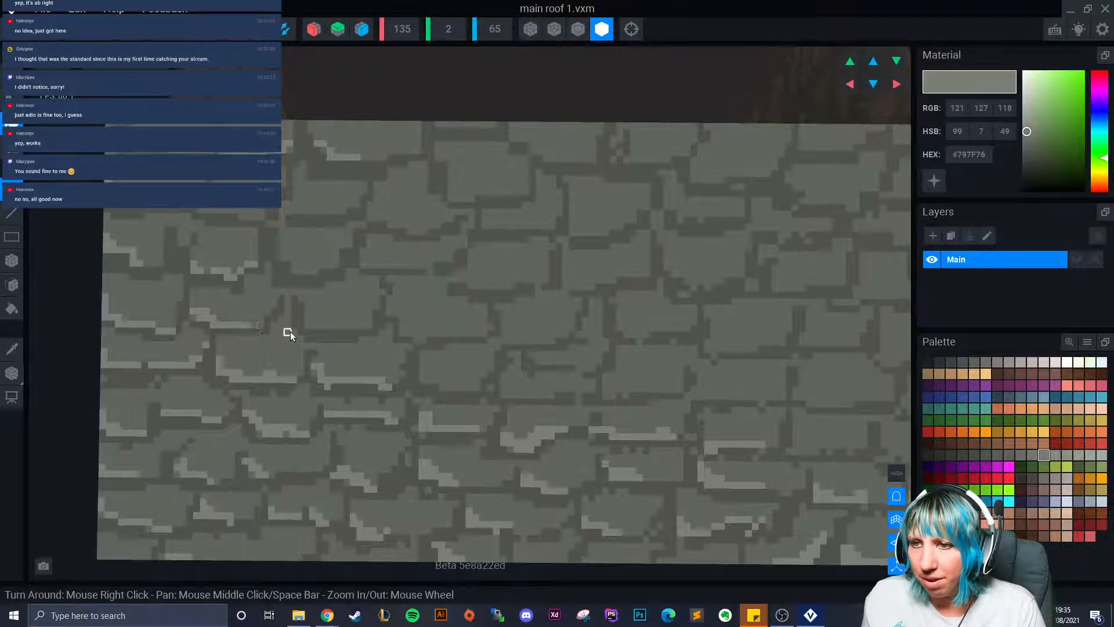
# Step: Continue the #797F76 highlights across the next two shingles of the sixth row from the bottom, undoing and redoing misplaced strokes
pyautogui.scroll(-3, 291, 330)
pyautogui.scroll(5, 327, 386)
pyautogui.moveTo(312, 321)
pyautogui.mouseDown()
pyautogui.moveTo(427, 316)
pyautogui.moveTo(437, 338)
pyautogui.moveTo(469, 333)
pyautogui.mouseUp()
pyautogui.hotkey('ctrl', 'z')
pyautogui.hotkey('ctrl', 'z')
pyautogui.hotkey('ctrl', 'z')
pyautogui.click(461, 331)
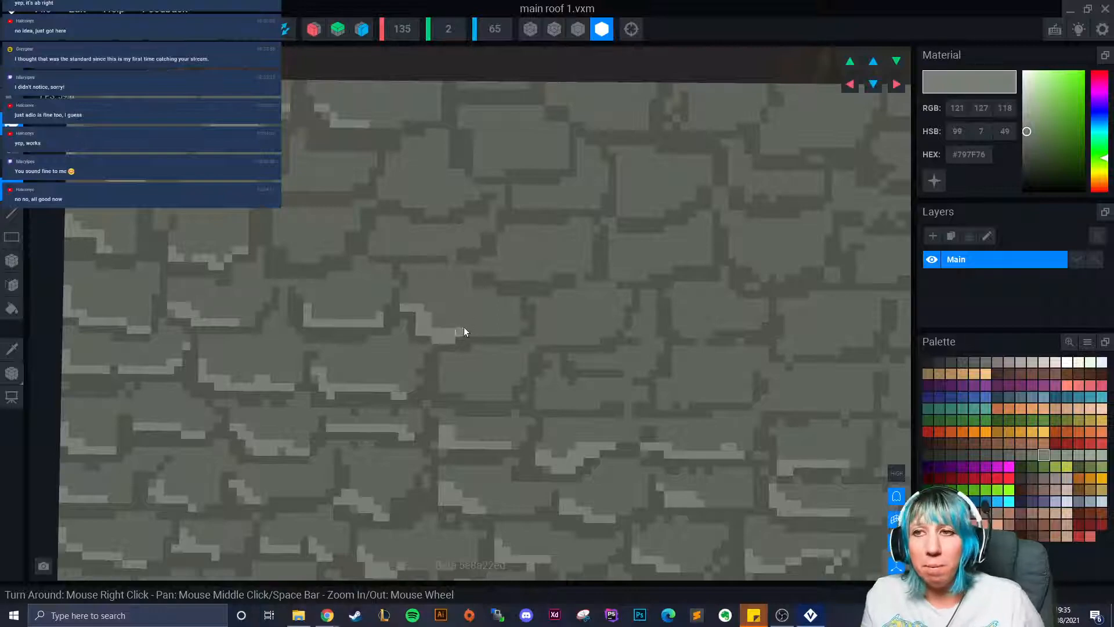
# Step: Paint #797F76 lower-edge highlights on the left shingles of the roof's top three rows, working toward the middle
pyautogui.scroll(-3, 465, 329)
pyautogui.moveTo(278, 304)
pyautogui.mouseDown()
pyautogui.moveTo(314, 315)
pyautogui.moveTo(429, 311)
pyautogui.moveTo(438, 293)
pyautogui.mouseUp()
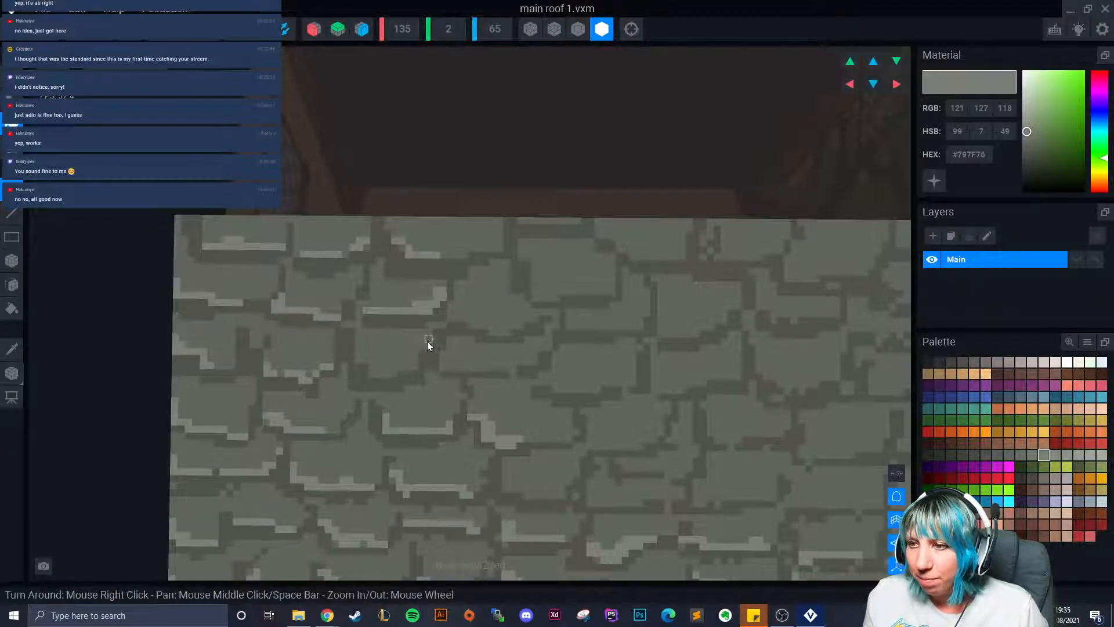
pyautogui.moveTo(372, 362)
pyautogui.mouseDown()
pyautogui.moveTo(381, 375)
pyautogui.moveTo(363, 358)
pyautogui.moveTo(522, 367)
pyautogui.moveTo(520, 347)
pyautogui.mouseUp()
pyautogui.click(444, 361)
pyautogui.moveTo(450, 305); pyautogui.dragTo(519, 330)
pyautogui.scroll(-1, 559, 329)
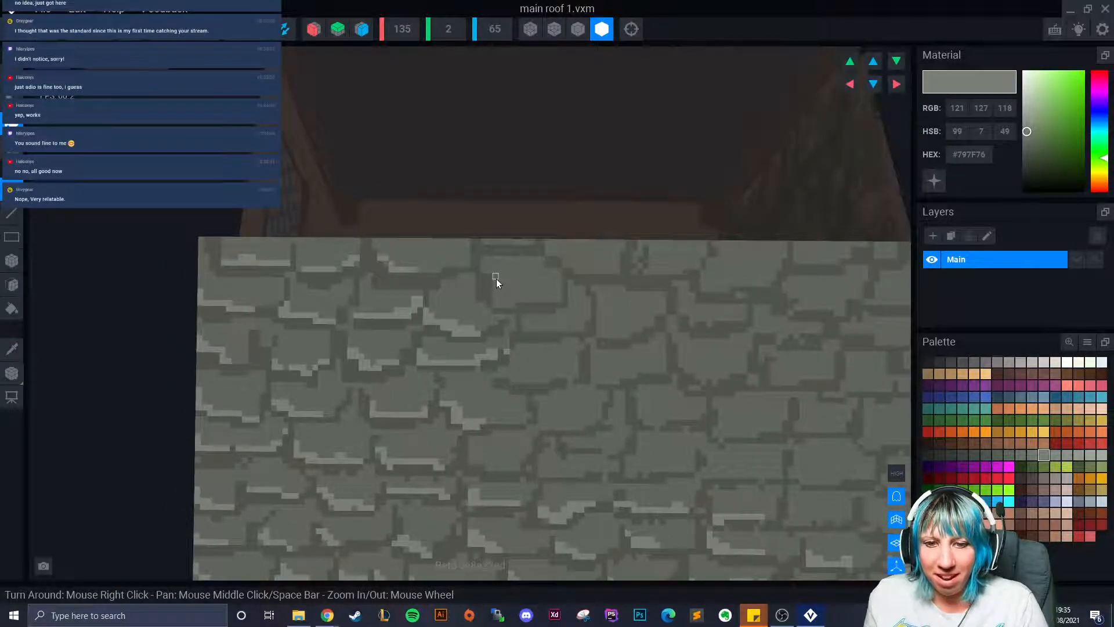
pyautogui.moveTo(516, 307); pyautogui.dragTo(449, 325, button='middle')
pyautogui.scroll(2, 340, 360)
pyautogui.scroll(1, 341, 365)
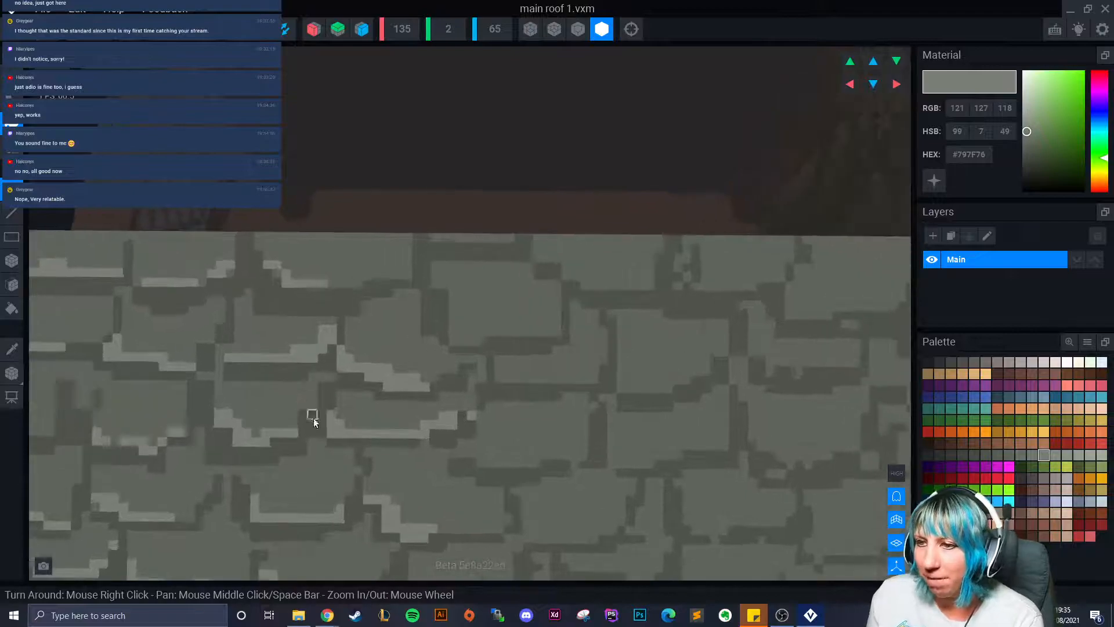
# Step: Paint #797F76 highlights along the lower edges of two unshaded shingles in the roof's upper middle, extending the left one up its side
pyautogui.moveTo(457, 306)
pyautogui.mouseDown()
pyautogui.moveTo(455, 334)
pyautogui.moveTo(556, 332)
pyautogui.mouseUp()
pyautogui.click(511, 322)
pyautogui.click(528, 321)
pyautogui.click(547, 322)
pyautogui.scroll(-1, 529, 377)
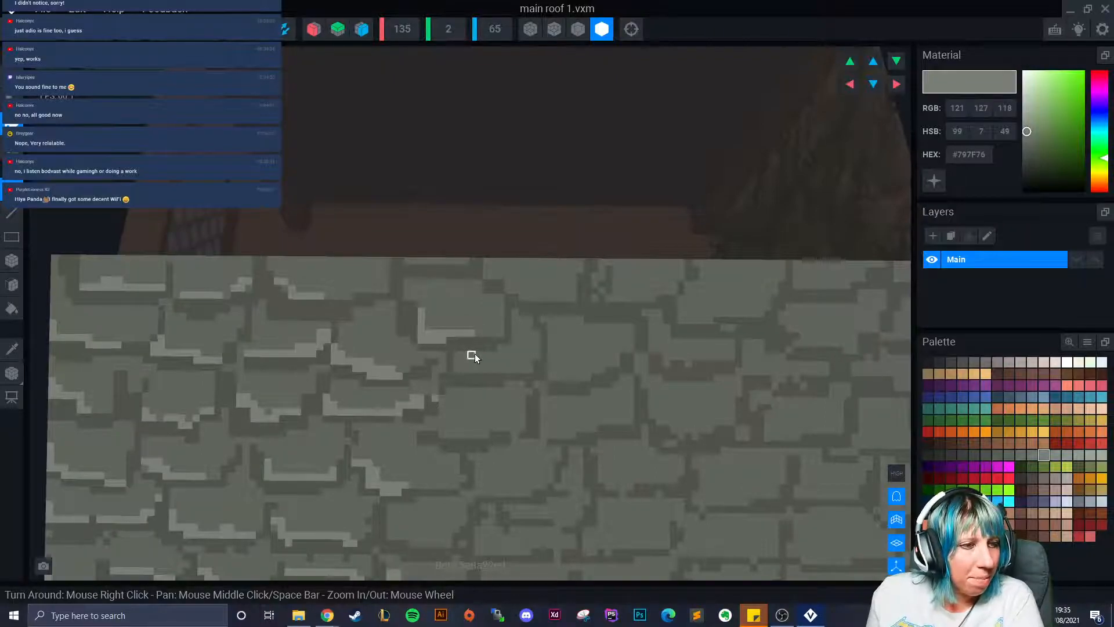
pyautogui.scroll(2, 494, 409)
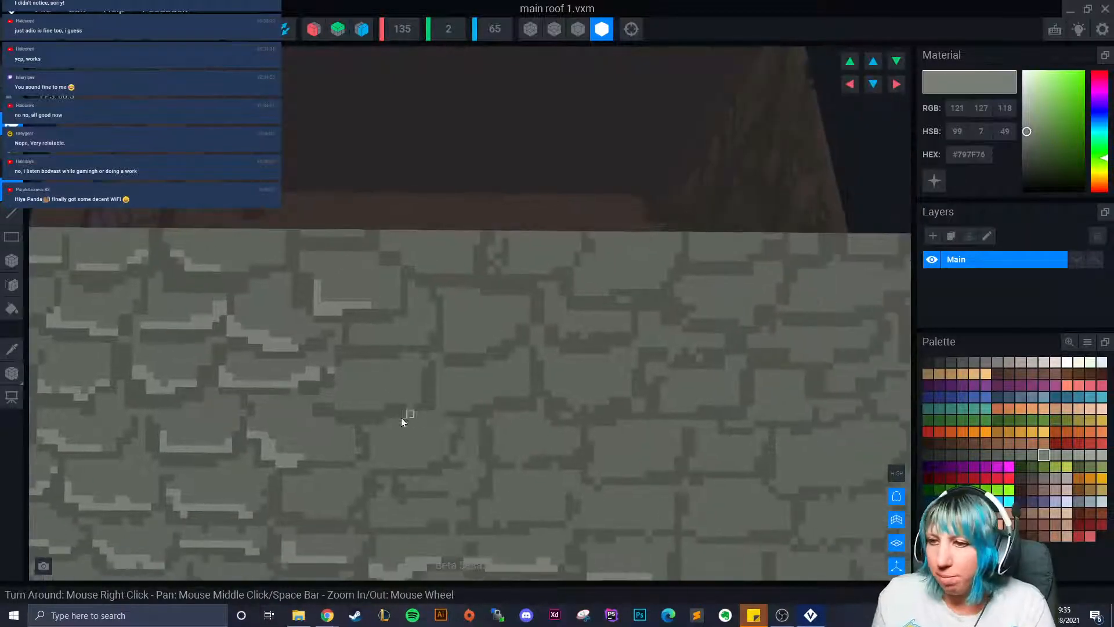
pyautogui.moveTo(367, 341); pyautogui.dragTo(479, 323)
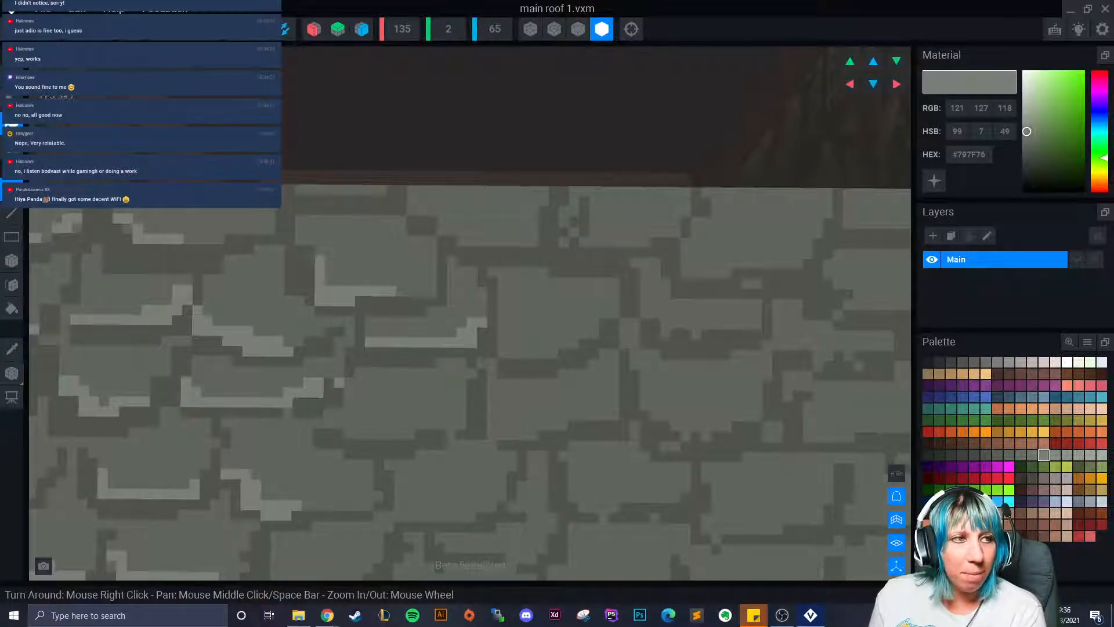
# Step: Continue the #797F76 highlights along the lower edges of the upper-row shingles toward the roof's right side, undoing the last stroke
pyautogui.moveTo(554, 313); pyautogui.dragTo(444, 325, button='middle')
pyautogui.moveTo(343, 242)
pyautogui.mouseDown()
pyautogui.moveTo(400, 249)
pyautogui.moveTo(348, 240)
pyautogui.mouseUp()
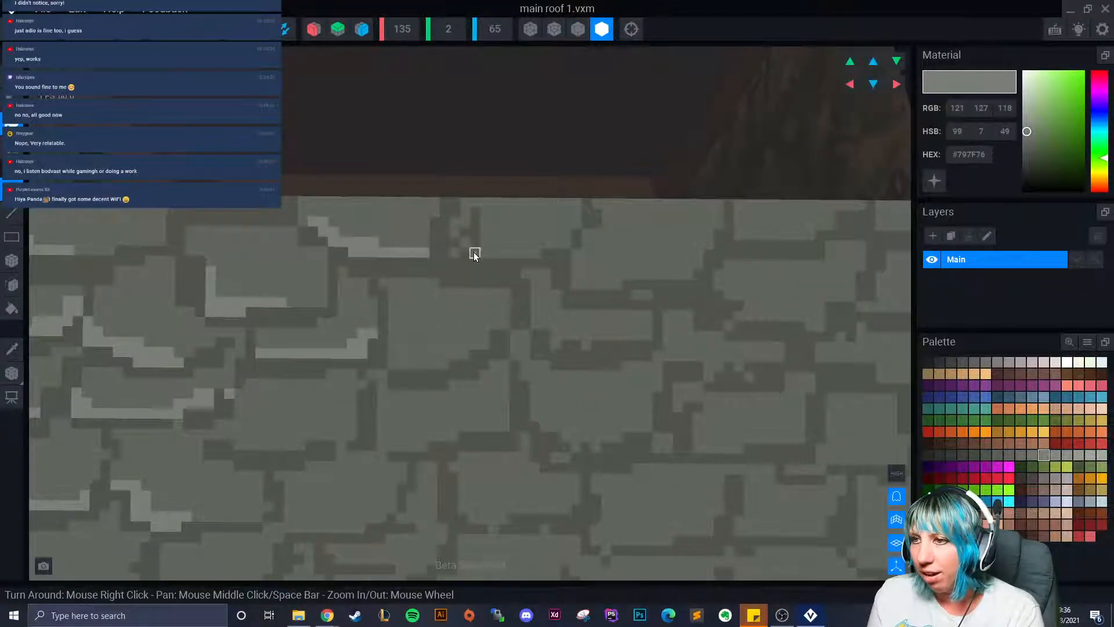
pyautogui.moveTo(487, 247)
pyautogui.mouseDown()
pyautogui.moveTo(563, 241)
pyautogui.moveTo(598, 286)
pyautogui.moveTo(623, 272)
pyautogui.moveTo(696, 267)
pyautogui.mouseUp()
pyautogui.click(395, 359)
pyautogui.moveTo(406, 362); pyautogui.dragTo(451, 353)
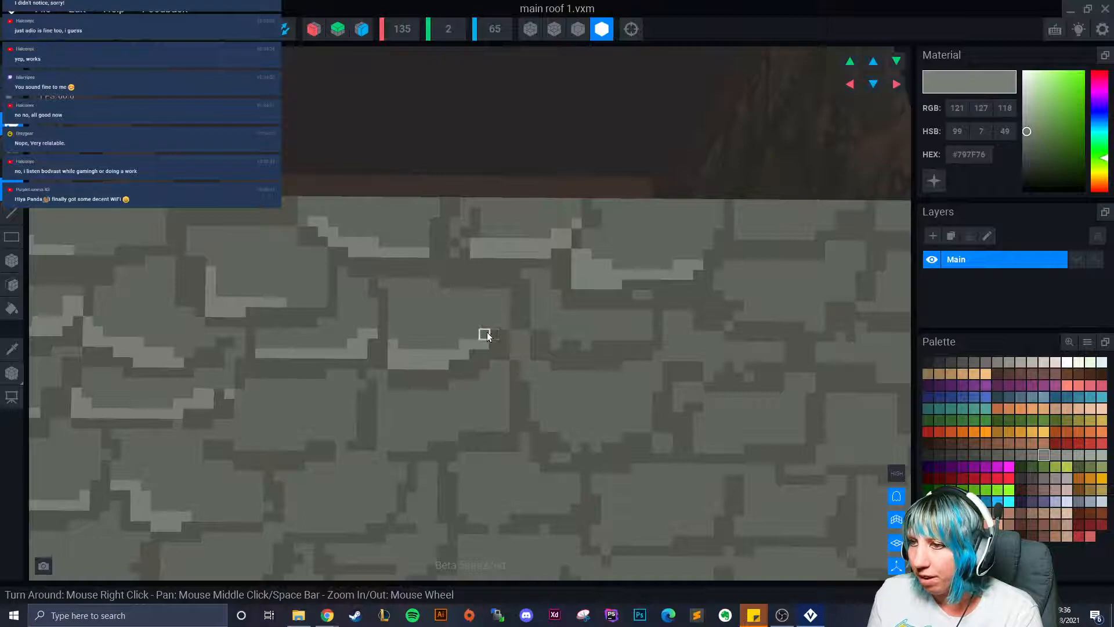
pyautogui.moveTo(503, 323)
pyautogui.mouseDown()
pyautogui.moveTo(586, 343)
pyautogui.moveTo(627, 335)
pyautogui.mouseUp()
pyautogui.hotkey('ctrl', 'z')
# Step: Paint #797F76 highlights on the lower edges of the shingles at the roof's upper-right corner
pyautogui.moveTo(639, 334)
pyautogui.mouseDown(button='middle')
pyautogui.moveTo(517, 325)
pyautogui.moveTo(361, 333)
pyautogui.mouseUp(button='middle')
pyautogui.moveTo(463, 232); pyautogui.dragTo(742, 225)
pyautogui.moveTo(750, 272)
pyautogui.mouseDown()
pyautogui.moveTo(631, 312)
pyautogui.moveTo(646, 310)
pyautogui.moveTo(614, 305)
pyautogui.mouseUp()
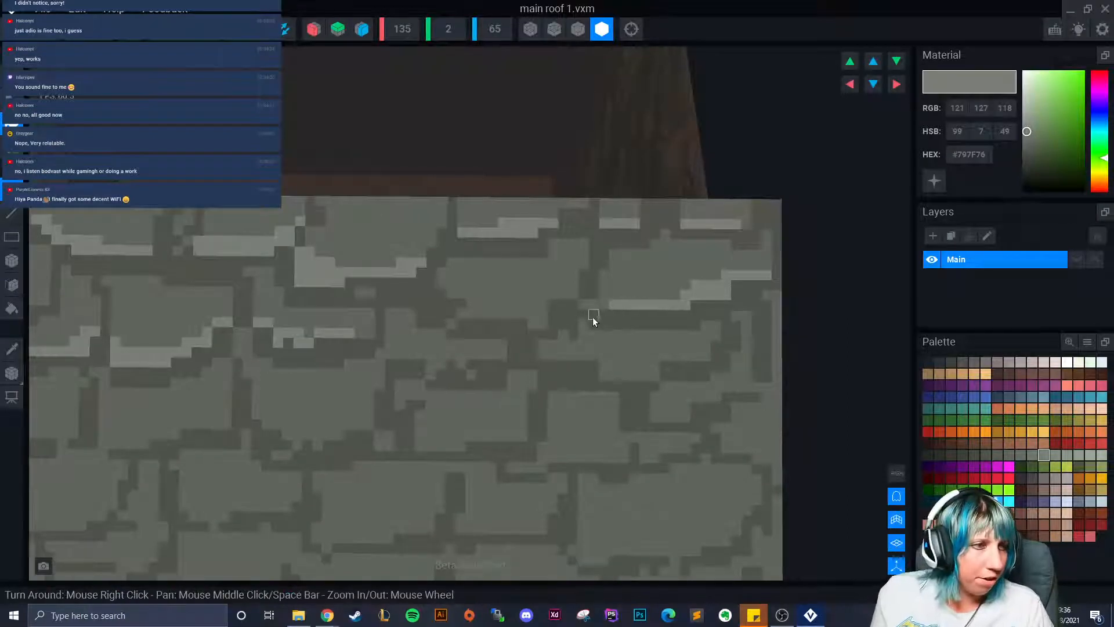
pyautogui.moveTo(562, 340); pyautogui.dragTo(541, 358, button='right')
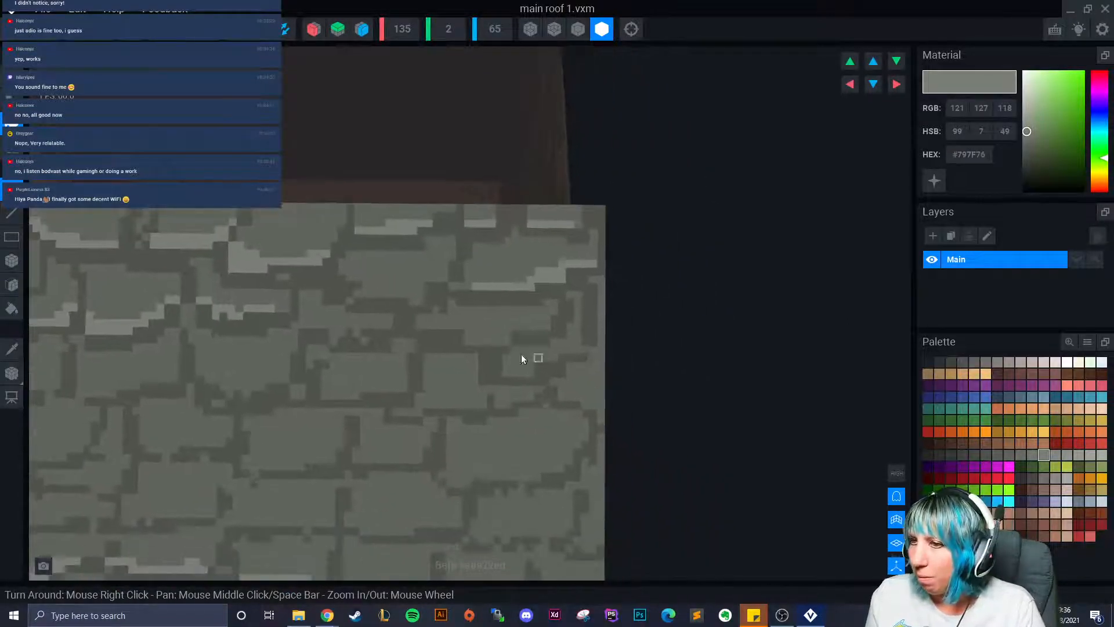
pyautogui.moveTo(371, 297); pyautogui.dragTo(346, 270)
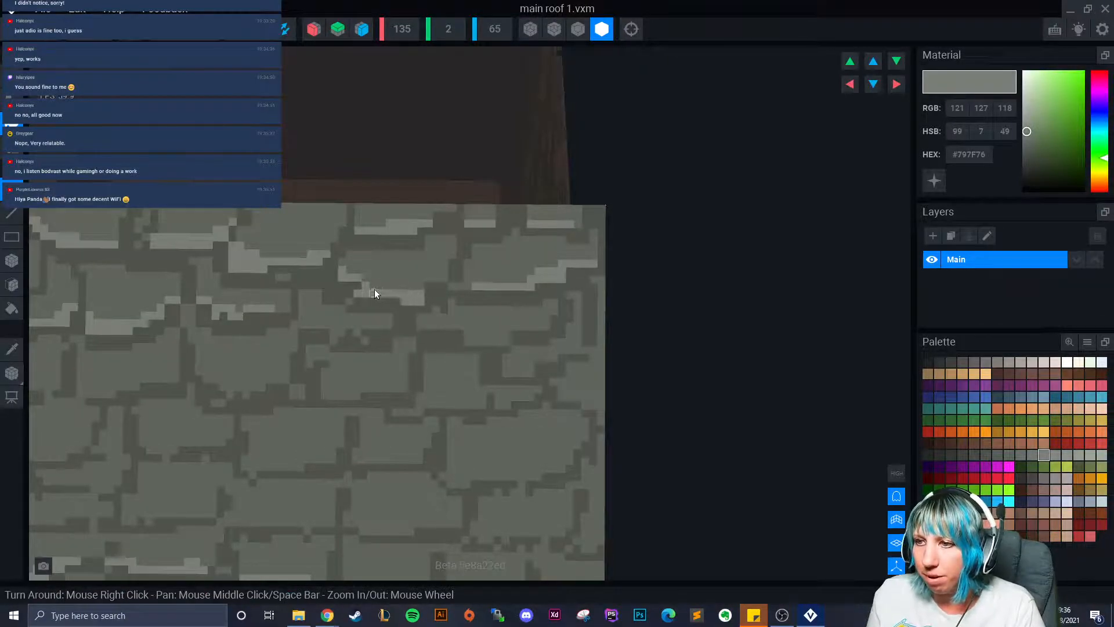
# Step: Highlight the lower edges of a shingle near the roof's right edge and of the unshaded third-row shingles around the middle
pyautogui.moveTo(473, 331); pyautogui.dragTo(483, 334, button='right')
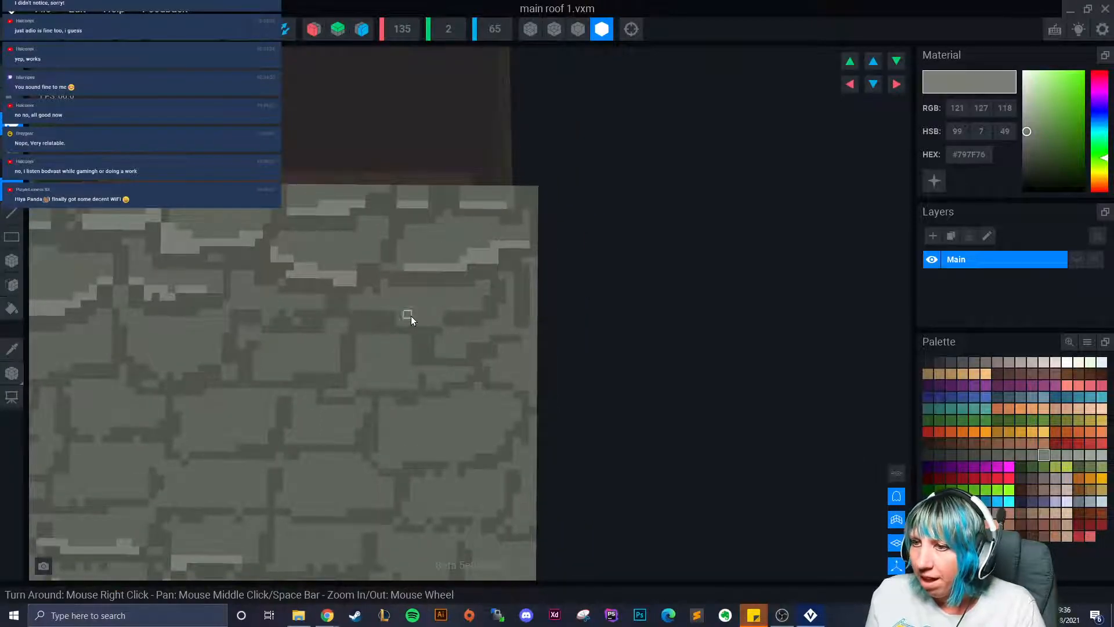
pyautogui.moveTo(402, 318)
pyautogui.mouseDown()
pyautogui.moveTo(438, 322)
pyautogui.moveTo(402, 315)
pyautogui.moveTo(472, 305)
pyautogui.mouseUp()
pyautogui.scroll(2, 359, 341)
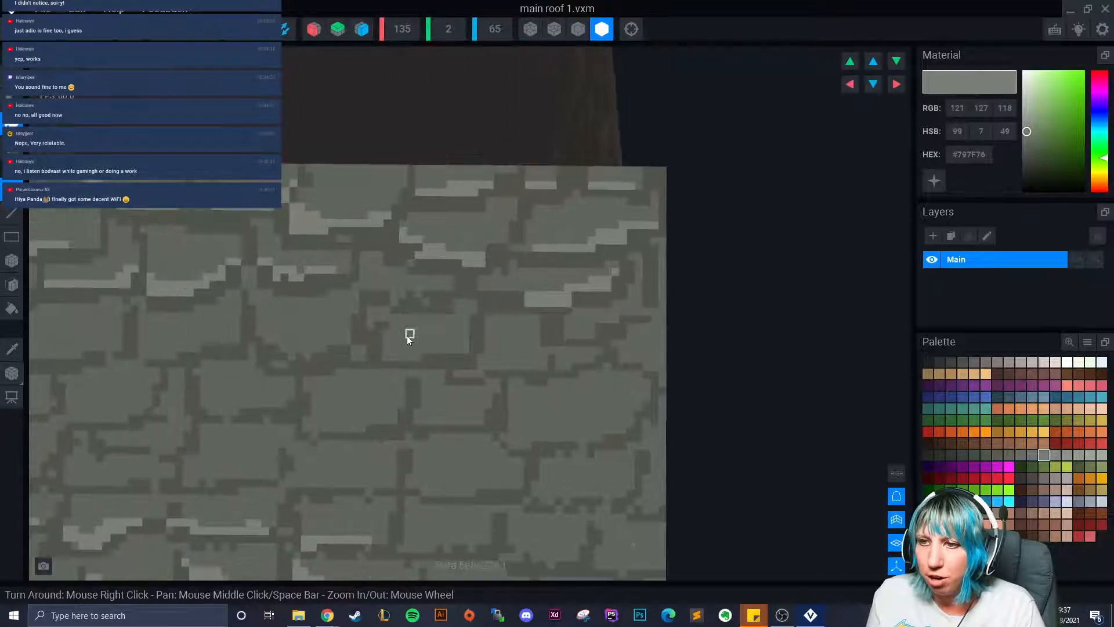
pyautogui.scroll(-3, 383, 339)
pyautogui.scroll(2, 318, 377)
pyautogui.moveTo(238, 333)
pyautogui.mouseDown()
pyautogui.moveTo(350, 341)
pyautogui.moveTo(402, 325)
pyautogui.mouseUp()
pyautogui.click(402, 328)
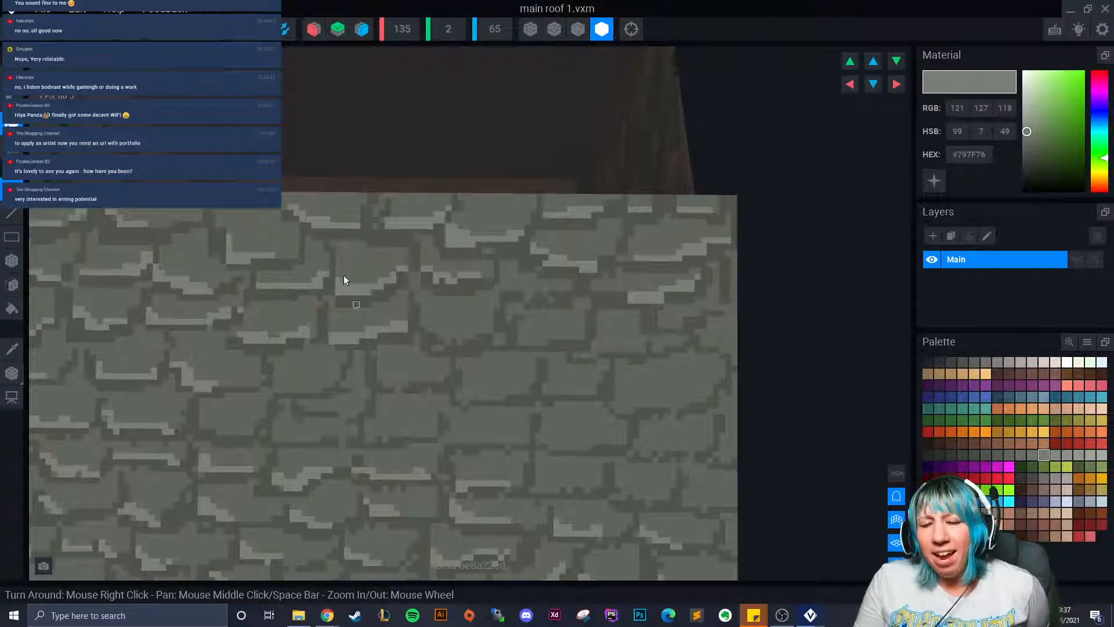
# Step: Paint #797F76 highlights under the remaining plain shingles across the roof's central rows
pyautogui.moveTo(302, 376); pyautogui.dragTo(355, 358, button='right')
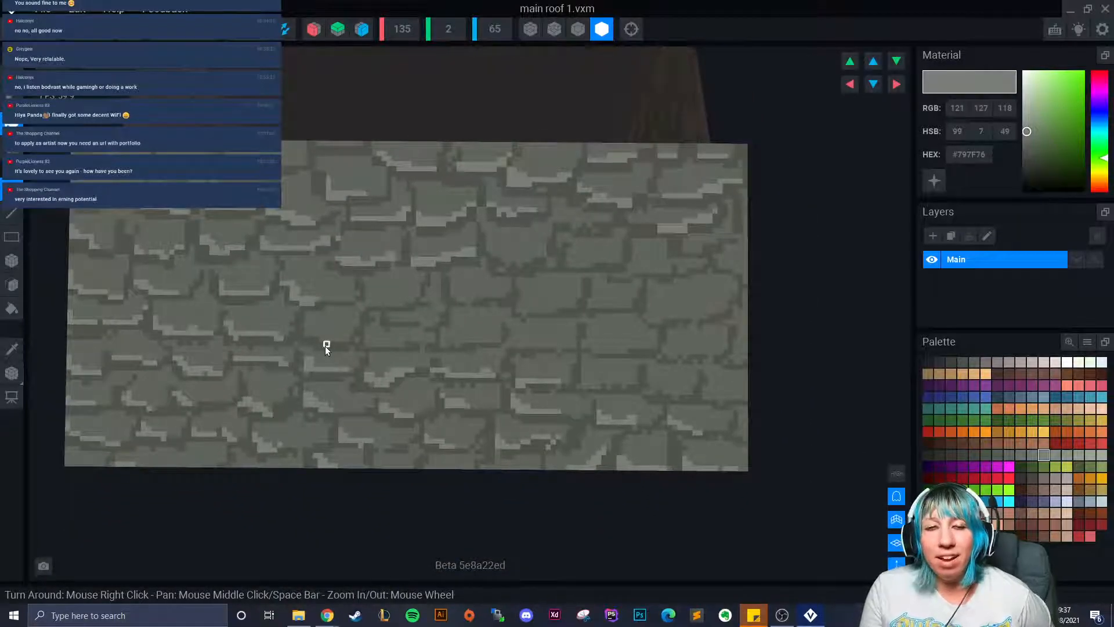
pyautogui.scroll(2, 334, 331)
pyautogui.moveTo(314, 331)
pyautogui.mouseDown()
pyautogui.moveTo(354, 336)
pyautogui.moveTo(318, 326)
pyautogui.mouseUp()
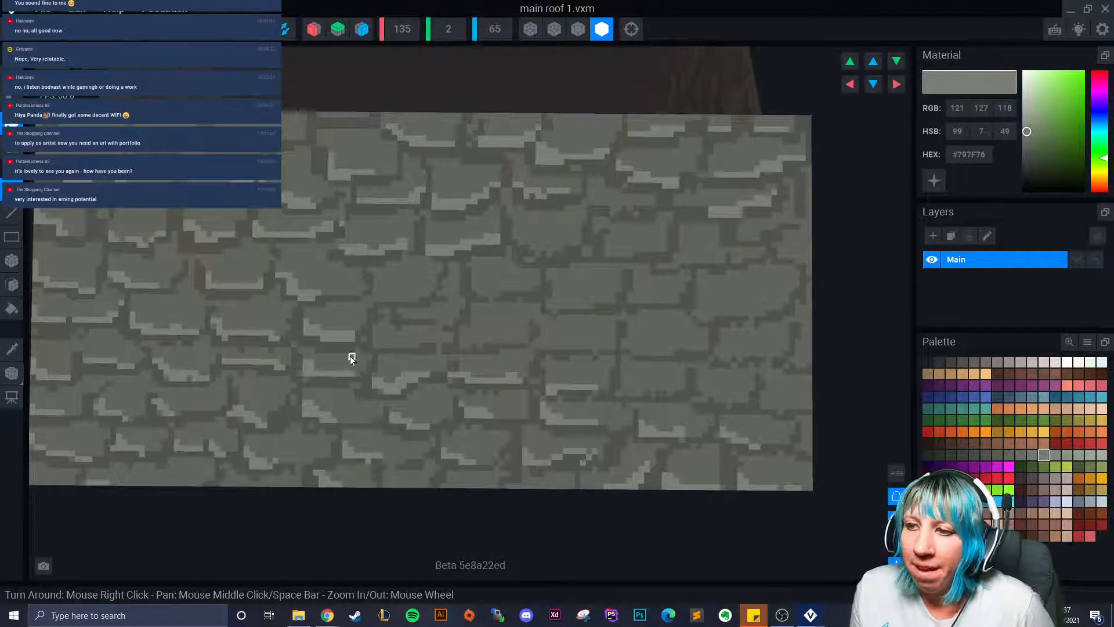
pyautogui.moveTo(377, 287)
pyautogui.mouseDown()
pyautogui.moveTo(393, 298)
pyautogui.moveTo(435, 288)
pyautogui.mouseUp()
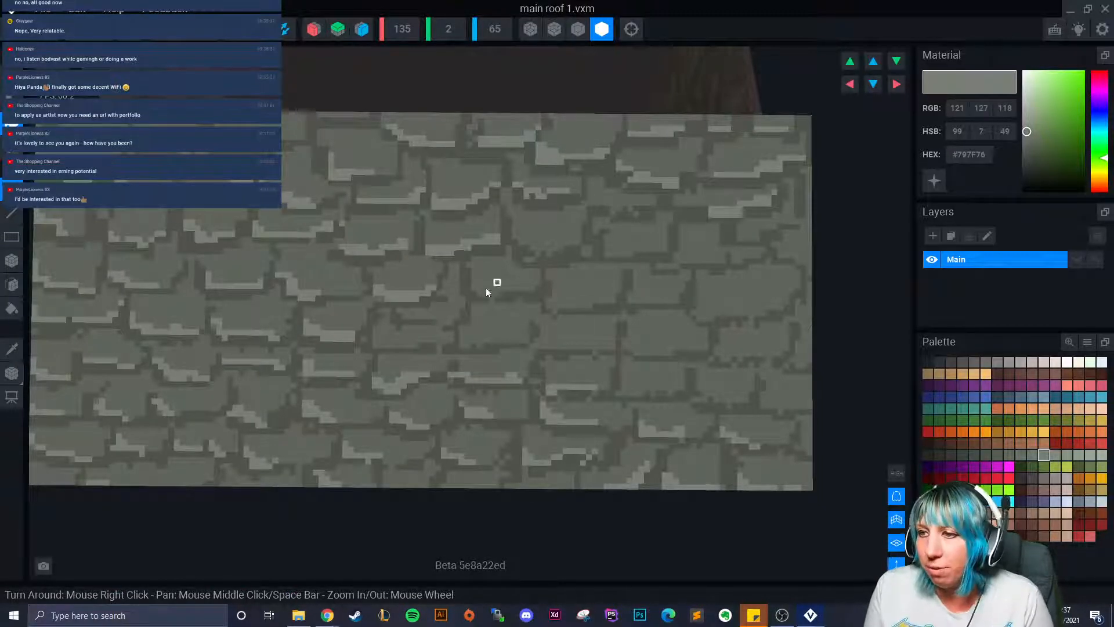
pyautogui.moveTo(474, 284); pyautogui.dragTo(495, 292)
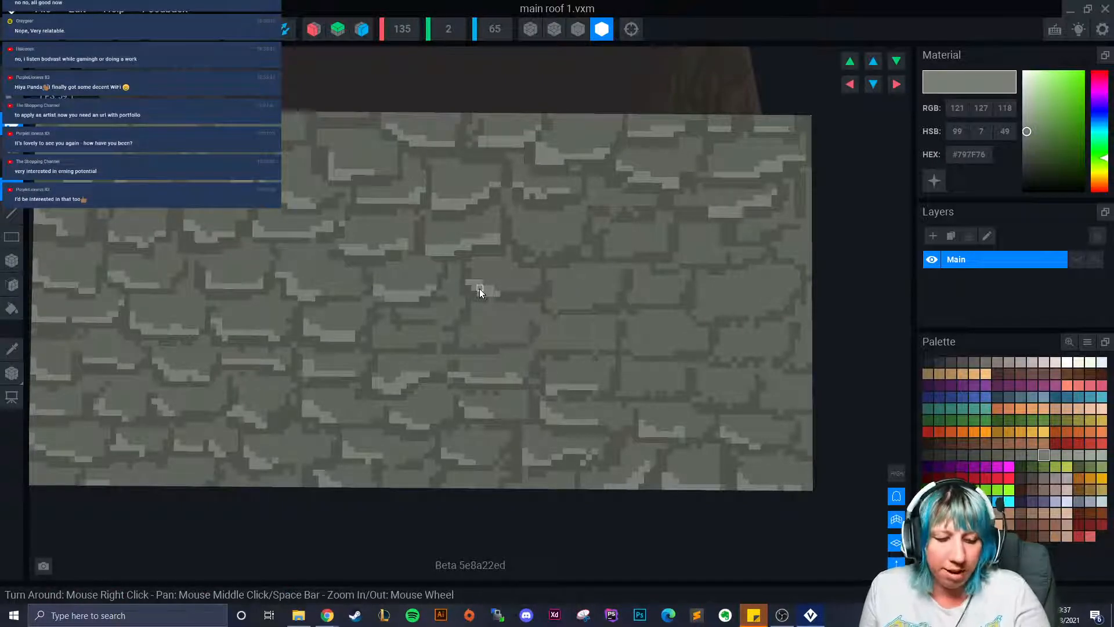
pyautogui.moveTo(503, 294)
pyautogui.mouseDown()
pyautogui.moveTo(527, 286)
pyautogui.moveTo(505, 290)
pyautogui.moveTo(530, 288)
pyautogui.moveTo(552, 308)
pyautogui.moveTo(680, 293)
pyautogui.moveTo(689, 262)
pyautogui.moveTo(719, 261)
pyautogui.moveTo(684, 248)
pyautogui.mouseUp()
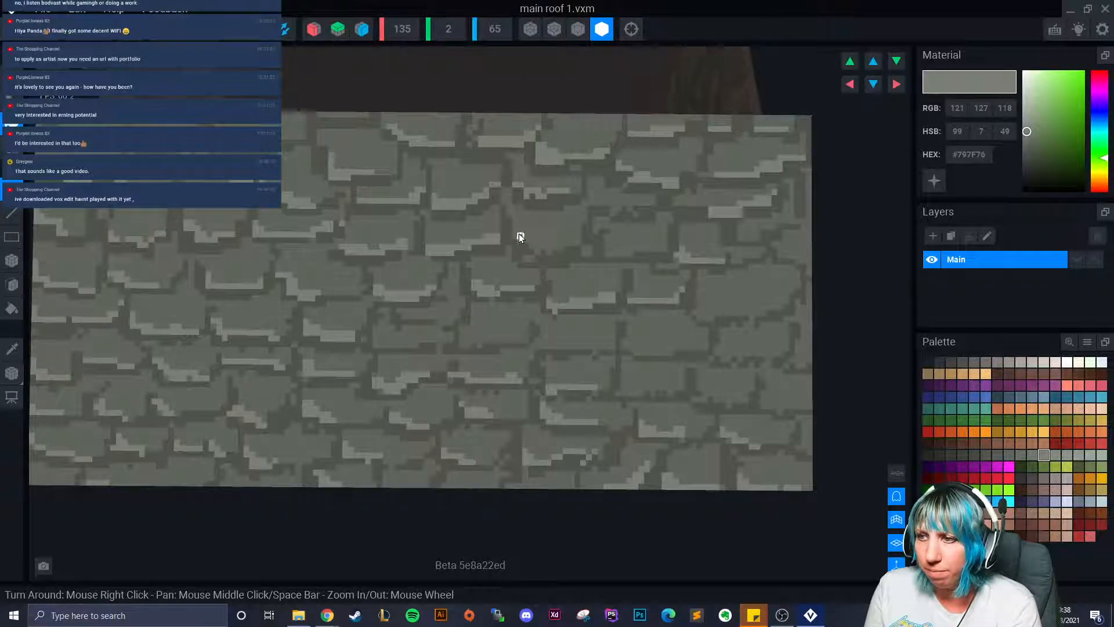
pyautogui.moveTo(520, 233); pyautogui.dragTo(556, 247)
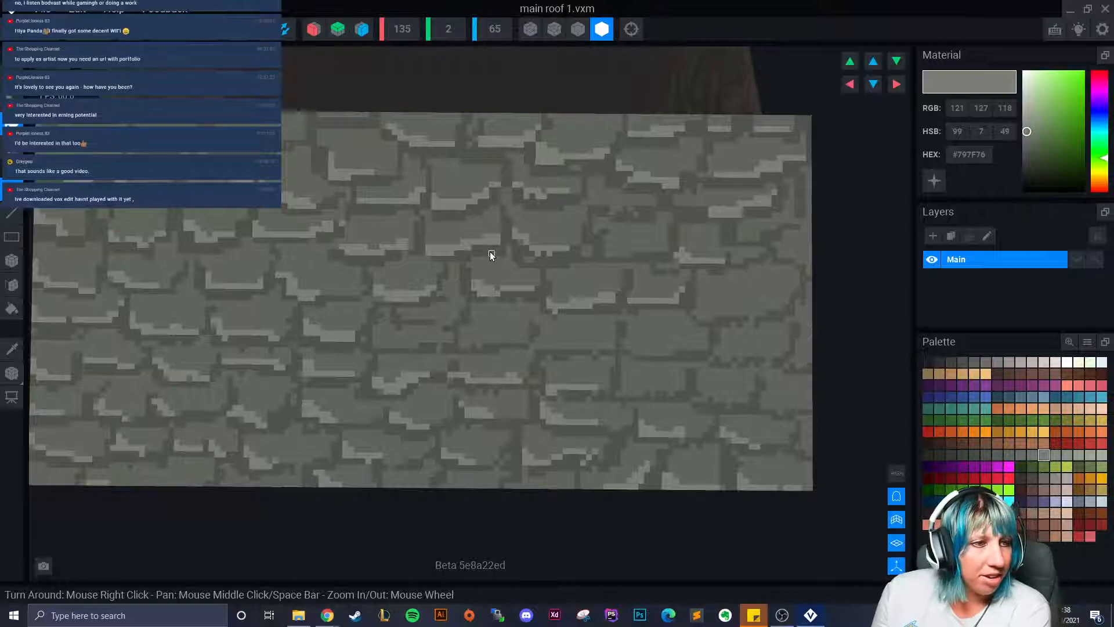
# Step: Highlight the lower edges of the plain shingles along the roof's right edge, including the small upper ones and the large one below
pyautogui.moveTo(545, 281); pyautogui.dragTo(600, 288, button='right')
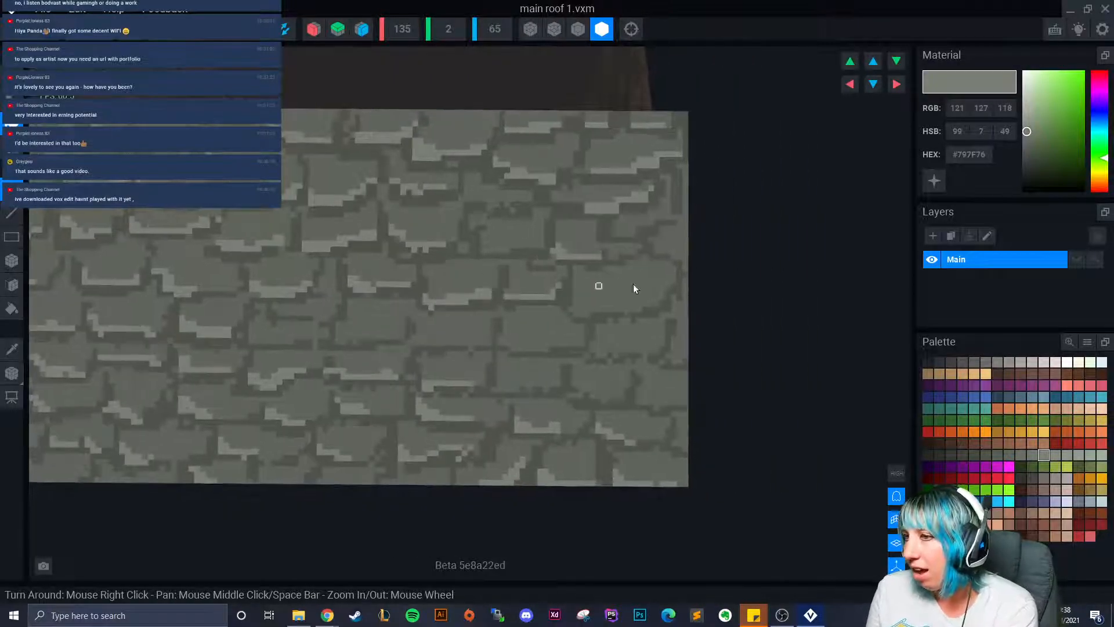
pyautogui.moveTo(657, 250); pyautogui.dragTo(686, 264)
pyautogui.moveTo(674, 251); pyautogui.dragTo(633, 234)
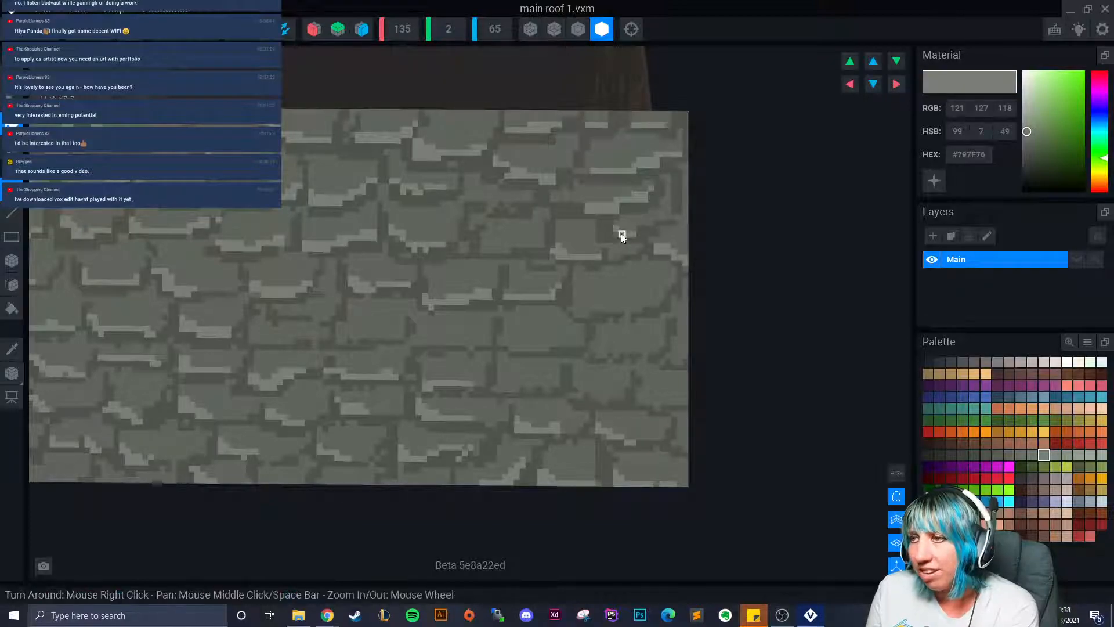
pyautogui.moveTo(486, 253)
pyautogui.mouseDown()
pyautogui.moveTo(505, 251)
pyautogui.moveTo(492, 242)
pyautogui.moveTo(514, 250)
pyautogui.moveTo(498, 245)
pyautogui.mouseUp()
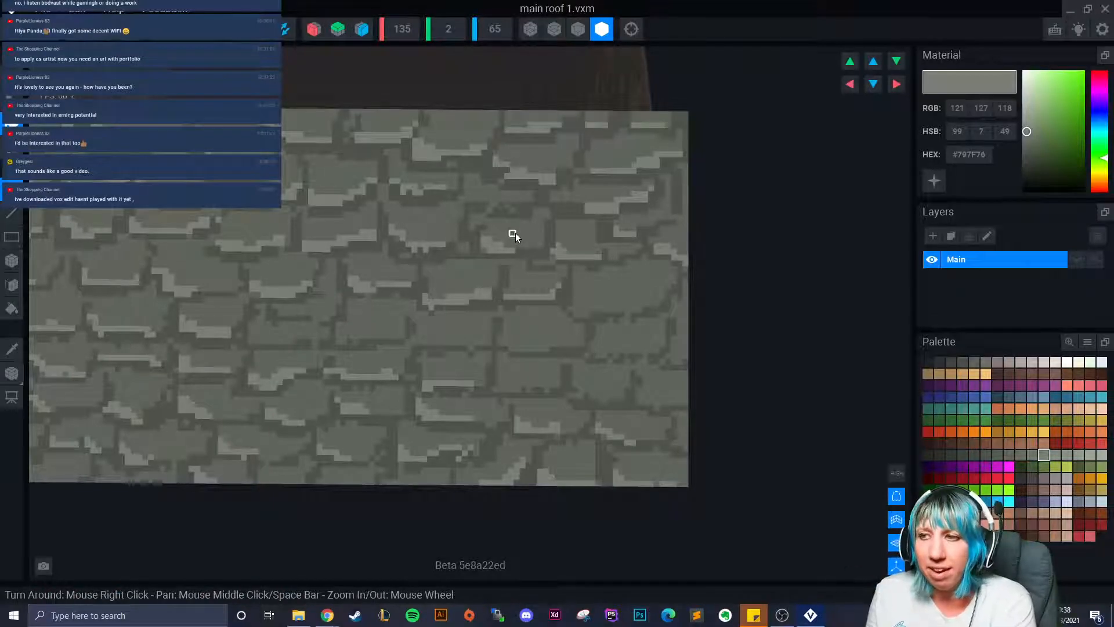
pyautogui.moveTo(535, 244); pyautogui.dragTo(507, 244)
pyautogui.click(542, 245)
pyautogui.moveTo(469, 200); pyautogui.dragTo(514, 205)
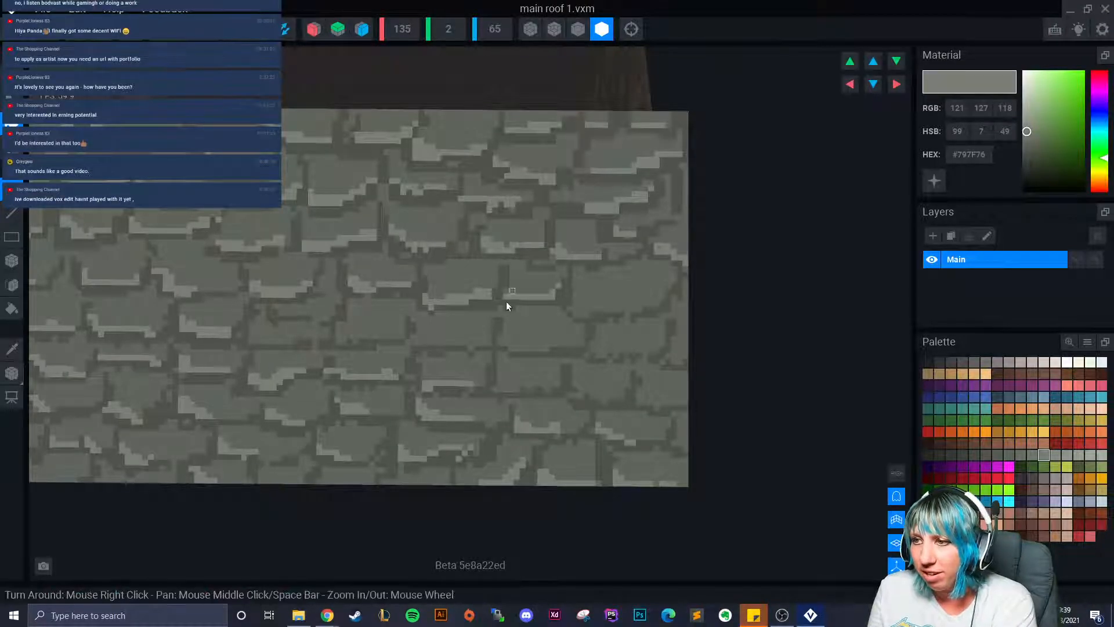
pyautogui.moveTo(577, 304)
pyautogui.mouseDown()
pyautogui.moveTo(634, 311)
pyautogui.moveTo(662, 293)
pyautogui.moveTo(619, 305)
pyautogui.moveTo(665, 295)
pyautogui.mouseUp()
# Step: Paint #797F76 highlights on the last plain shingles in the roof's lower middle and lower-right area
pyautogui.scroll(-2, 662, 302)
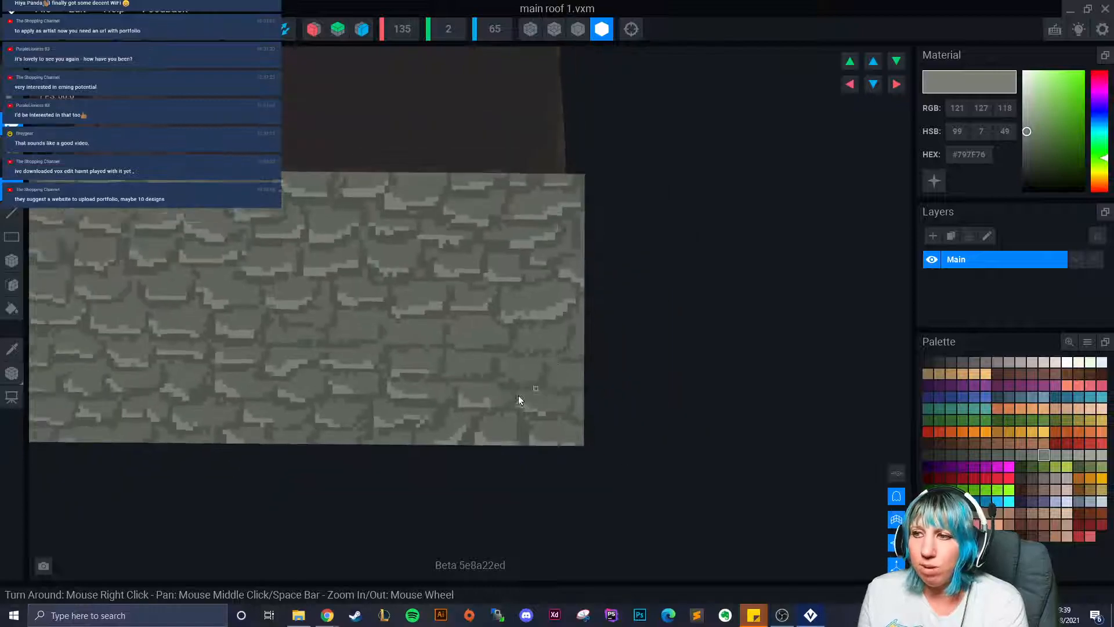
pyautogui.scroll(3, 424, 398)
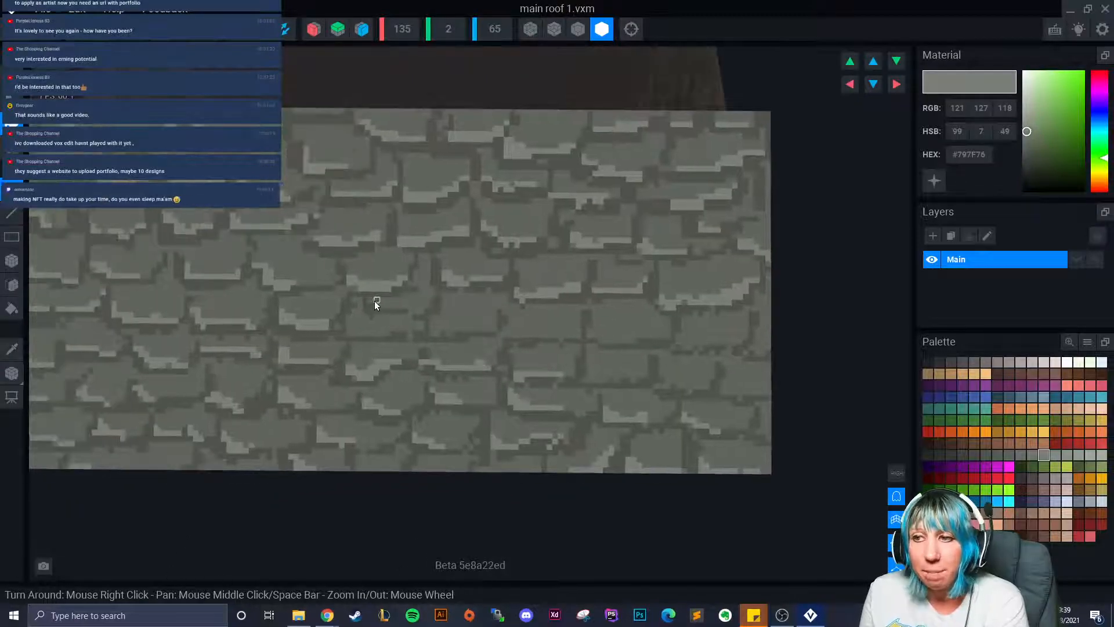
pyautogui.moveTo(413, 308); pyautogui.dragTo(429, 308)
pyautogui.moveTo(350, 323); pyautogui.dragTo(371, 330)
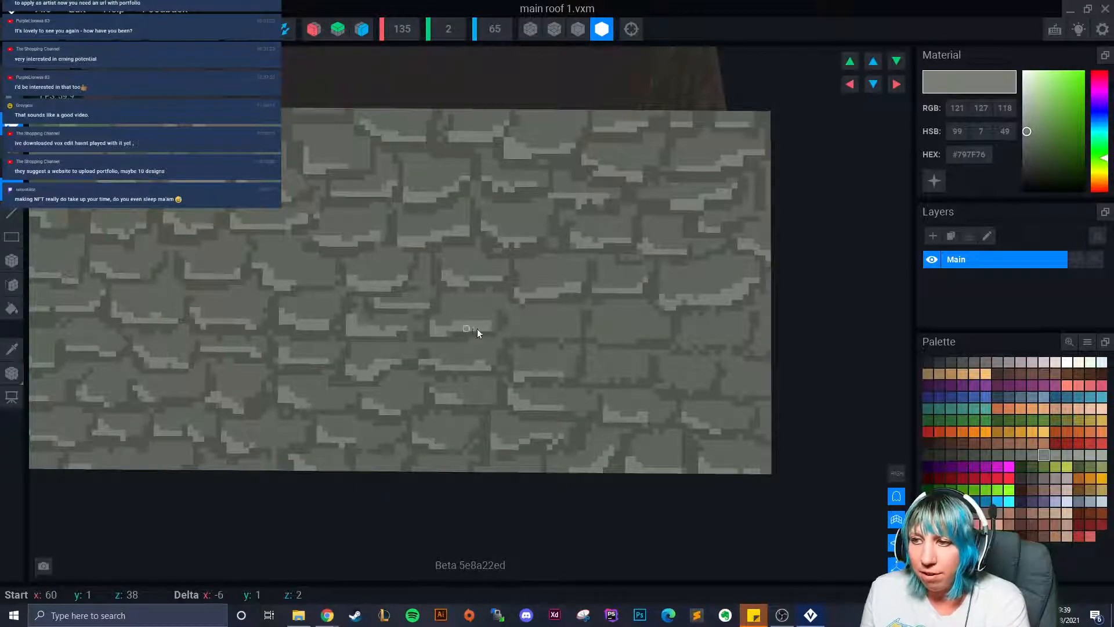
pyautogui.moveTo(504, 331)
pyautogui.mouseDown()
pyautogui.moveTo(512, 322)
pyautogui.moveTo(610, 340)
pyautogui.moveTo(589, 339)
pyautogui.mouseUp()
pyautogui.moveTo(681, 344); pyautogui.dragTo(764, 345)
pyautogui.moveTo(594, 378)
pyautogui.mouseDown()
pyautogui.moveTo(642, 371)
pyautogui.moveTo(678, 384)
pyautogui.moveTo(664, 385)
pyautogui.moveTo(665, 375)
pyautogui.moveTo(755, 389)
pyautogui.mouseUp()
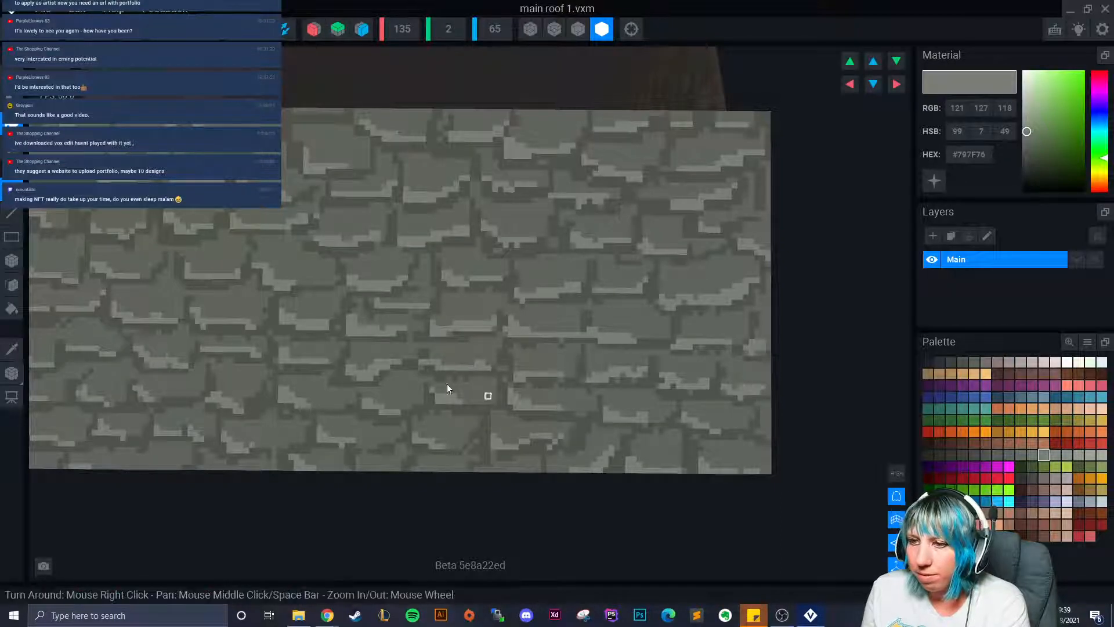
pyautogui.scroll(-3, 454, 388)
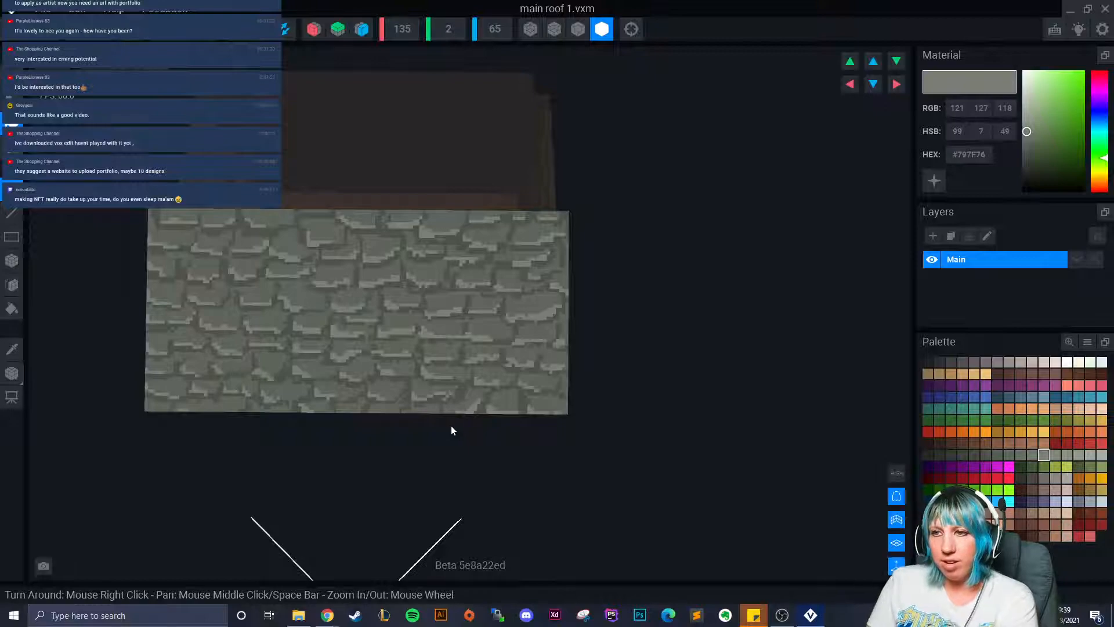
pyautogui.scroll(6, 451, 424)
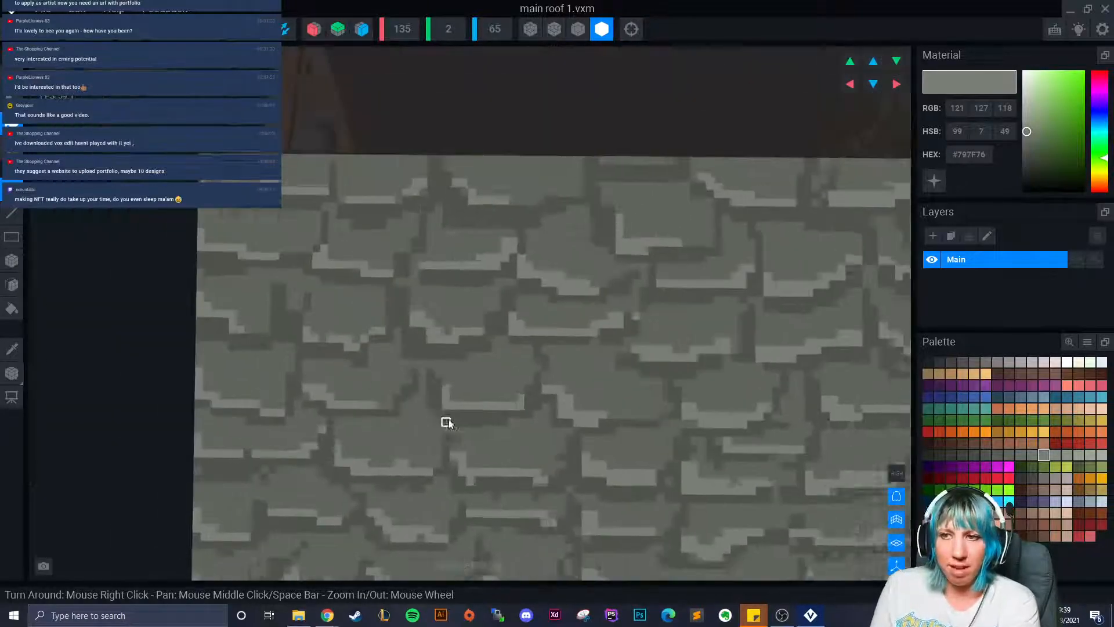
pyautogui.scroll(-2, 448, 422)
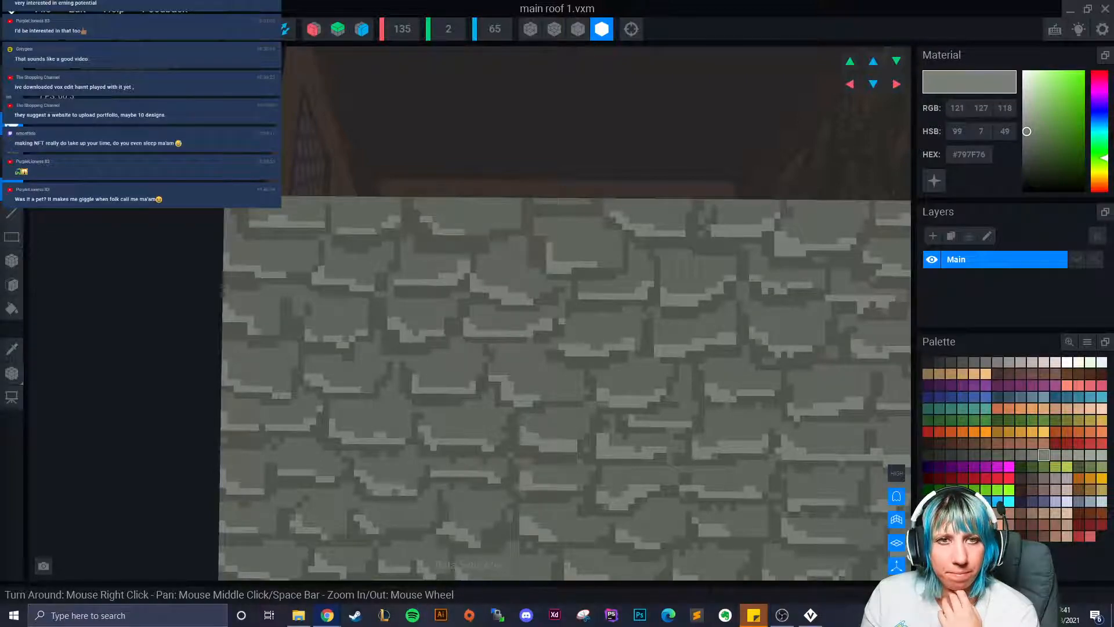
# Step: Close the browser window showing the photo and return to the roof model
pyautogui.moveTo(0, 325); pyautogui.dragTo(464, 0)
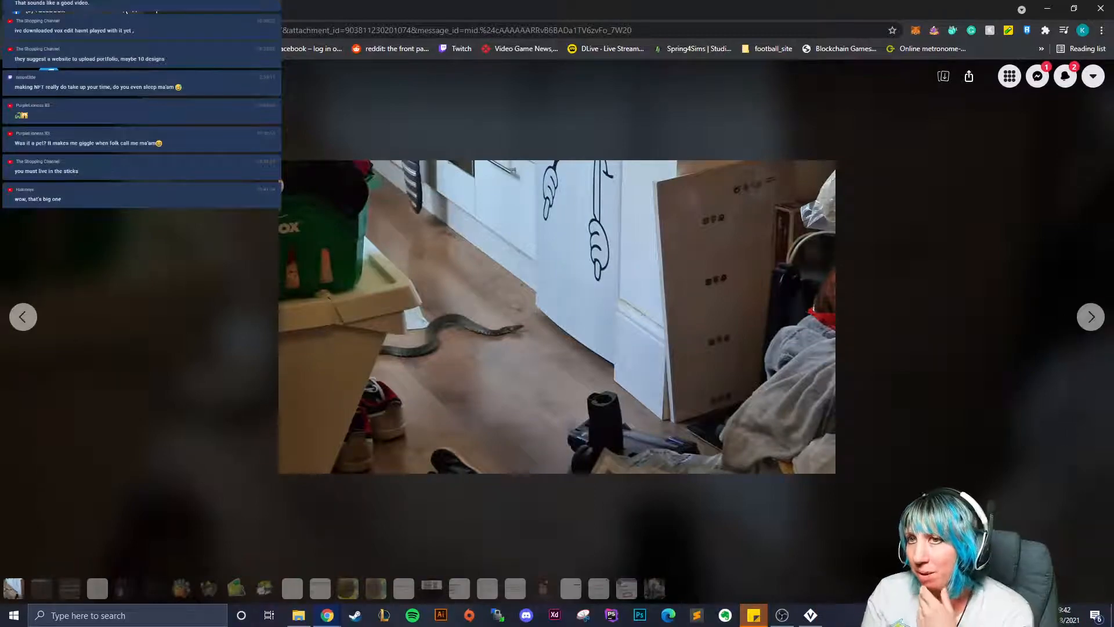
pyautogui.click(1102, 9)
# Step: Sample the dark gap colour #4F534C from between the shingles on the roof's left side as the painting colour
pyautogui.scroll(-1, 399, 417)
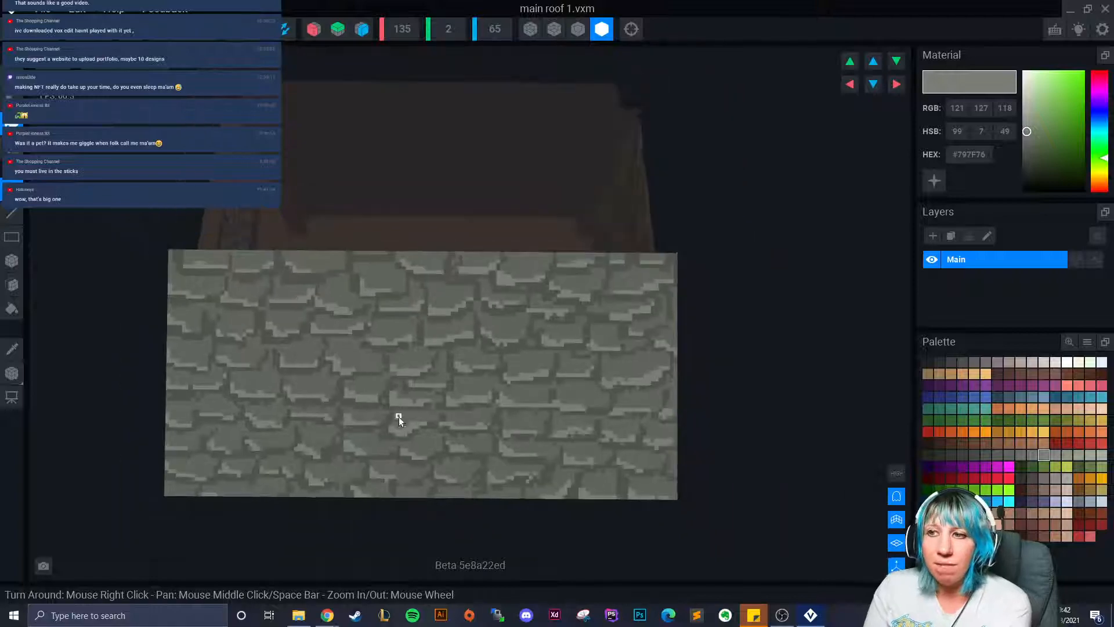
pyautogui.scroll(5, 406, 391)
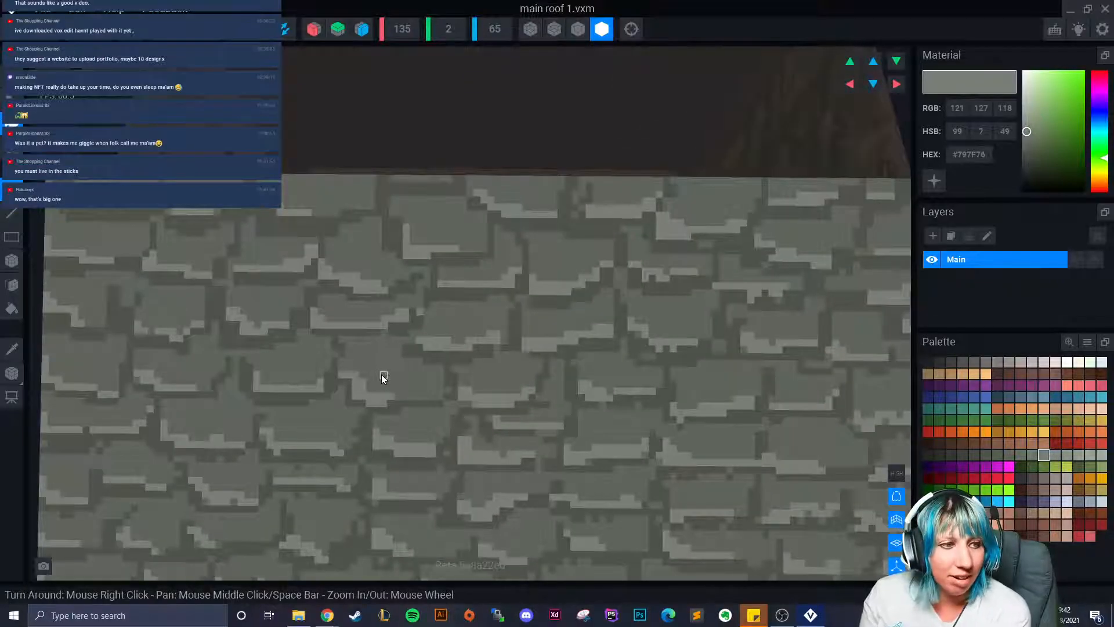
pyautogui.scroll(-1, 406, 403)
pyautogui.scroll(-2, 413, 415)
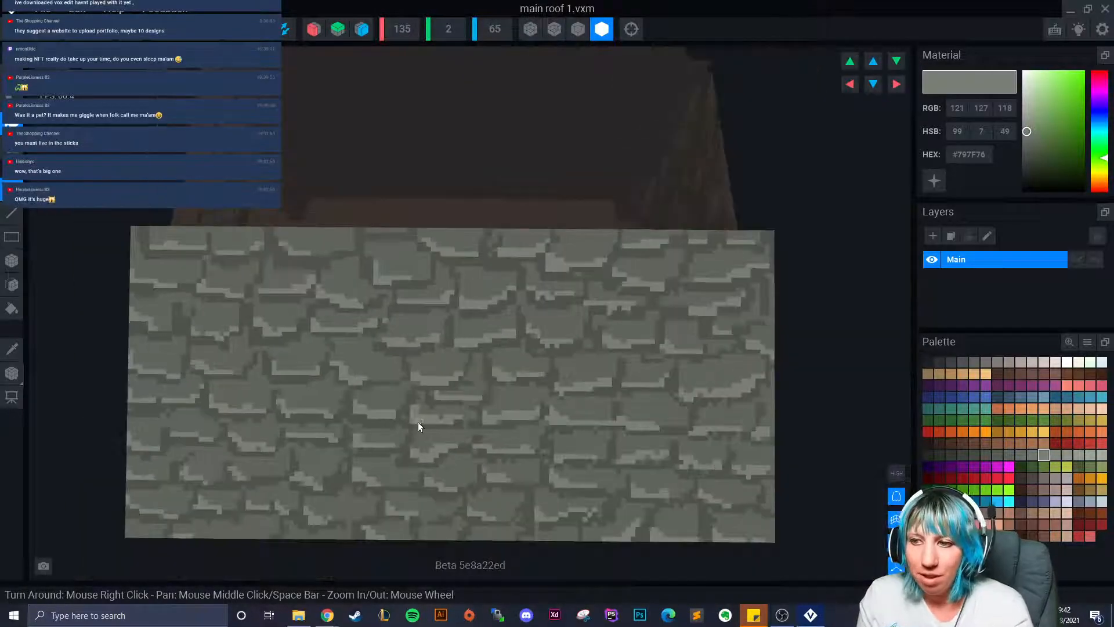
pyautogui.moveTo(420, 423); pyautogui.dragTo(442, 420, button='middle')
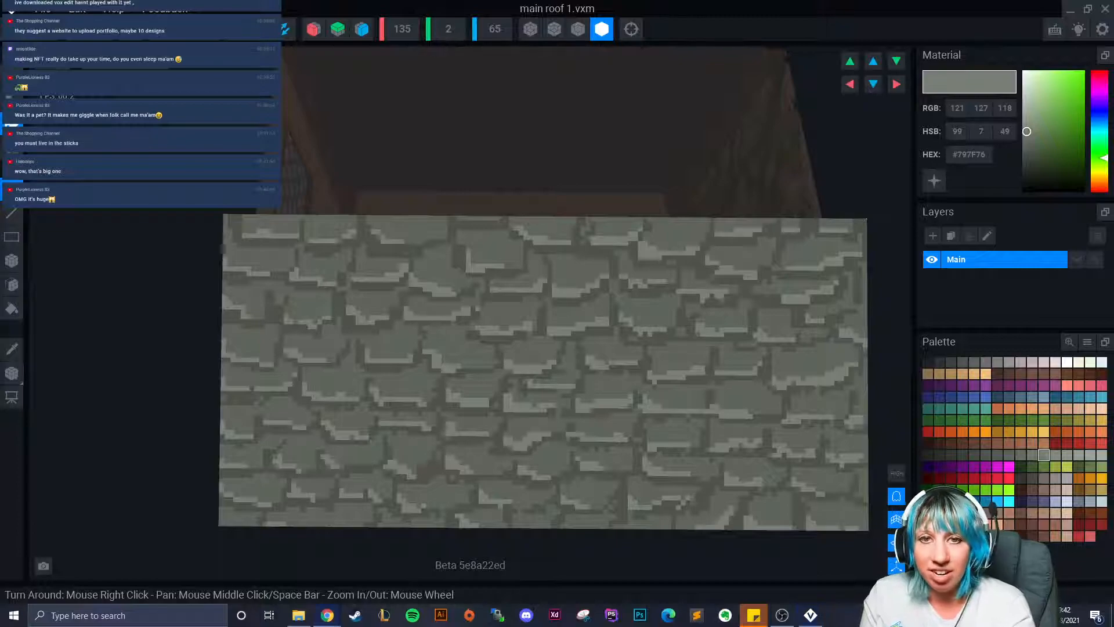
pyautogui.moveTo(419, 404); pyautogui.dragTo(441, 407, button='middle')
pyautogui.scroll(2, 441, 409)
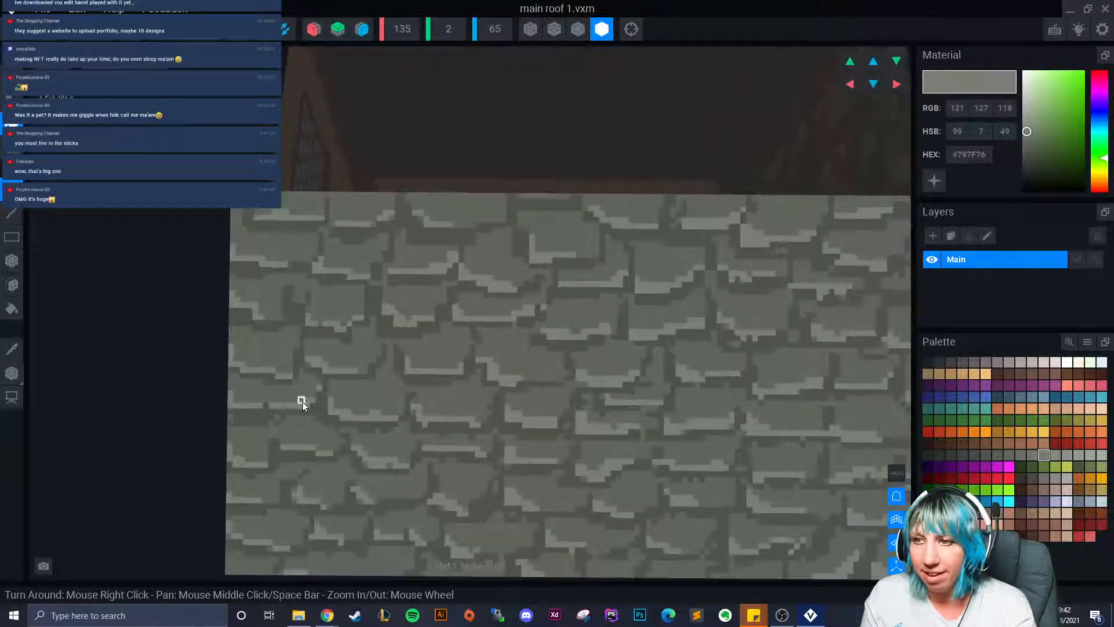
pyautogui.click(12, 349)
pyautogui.click(324, 337)
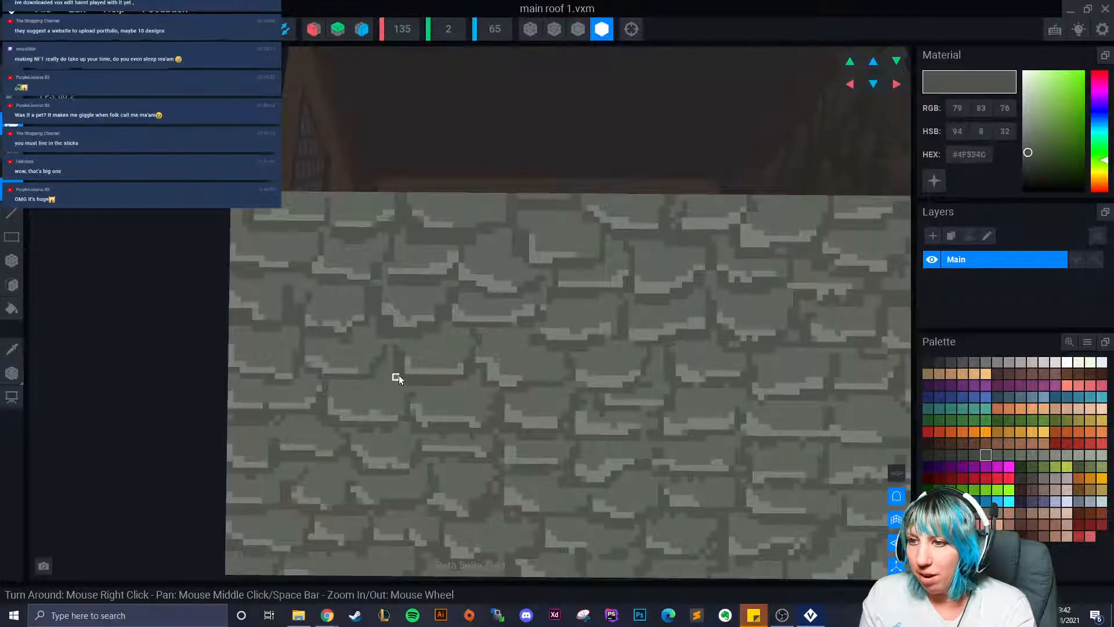
# Step: Choose the darker grey-green #464A44 and paint shadows beneath and between the shingles across the roof's upper rows
pyautogui.click(972, 456)
pyautogui.click(458, 196)
pyautogui.moveTo(461, 199); pyautogui.dragTo(487, 203)
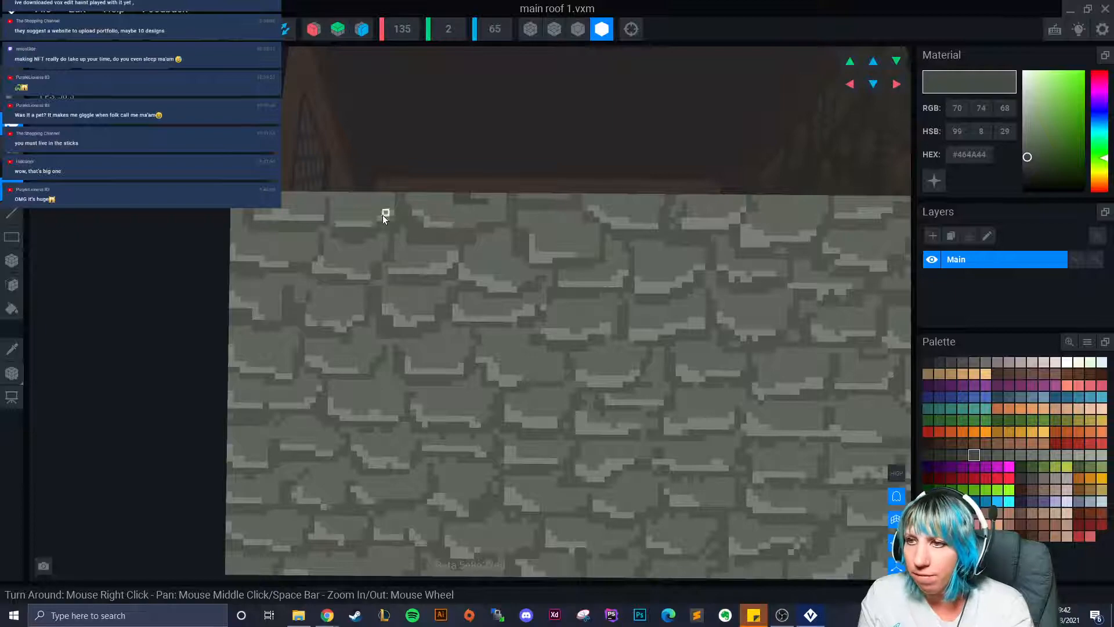
pyautogui.moveTo(350, 197); pyautogui.dragTo(363, 205)
pyautogui.moveTo(257, 282); pyautogui.dragTo(273, 288)
pyautogui.moveTo(355, 291); pyautogui.dragTo(433, 286)
pyautogui.moveTo(539, 218); pyautogui.dragTo(591, 231)
pyautogui.moveTo(609, 203)
pyautogui.mouseDown()
pyautogui.moveTo(638, 203)
pyautogui.moveTo(616, 199)
pyautogui.mouseUp()
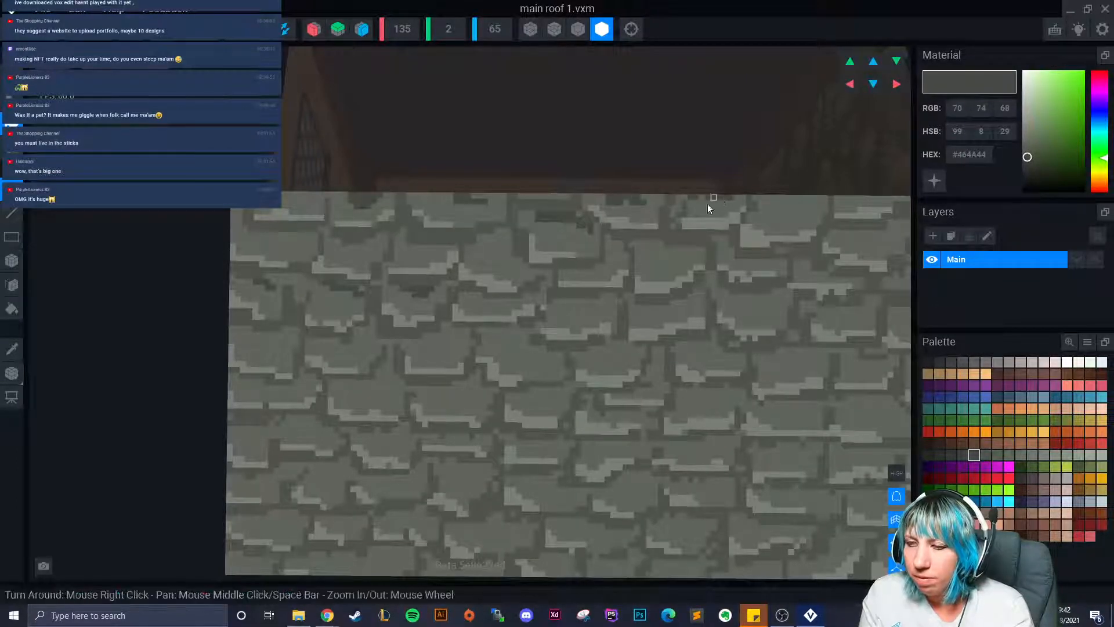
# Step: Paint #464A44 shadows under the shingles in the third and fourth rows on the roof's left side
pyautogui.scroll(3, 608, 272)
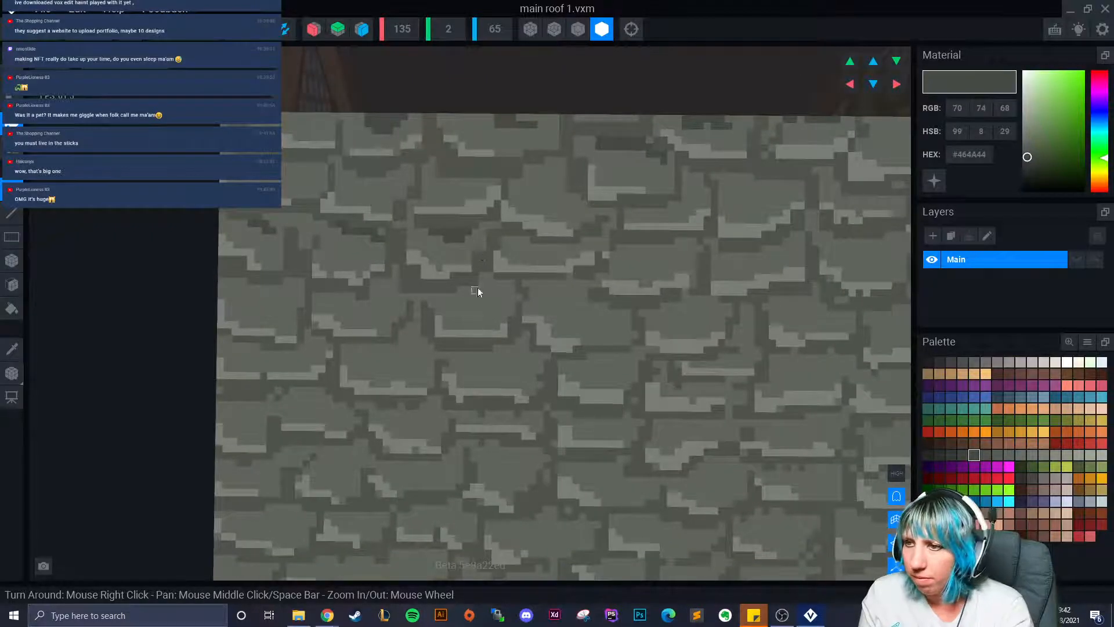
pyautogui.moveTo(447, 306)
pyautogui.mouseDown()
pyautogui.moveTo(463, 299)
pyautogui.moveTo(389, 289)
pyautogui.mouseUp()
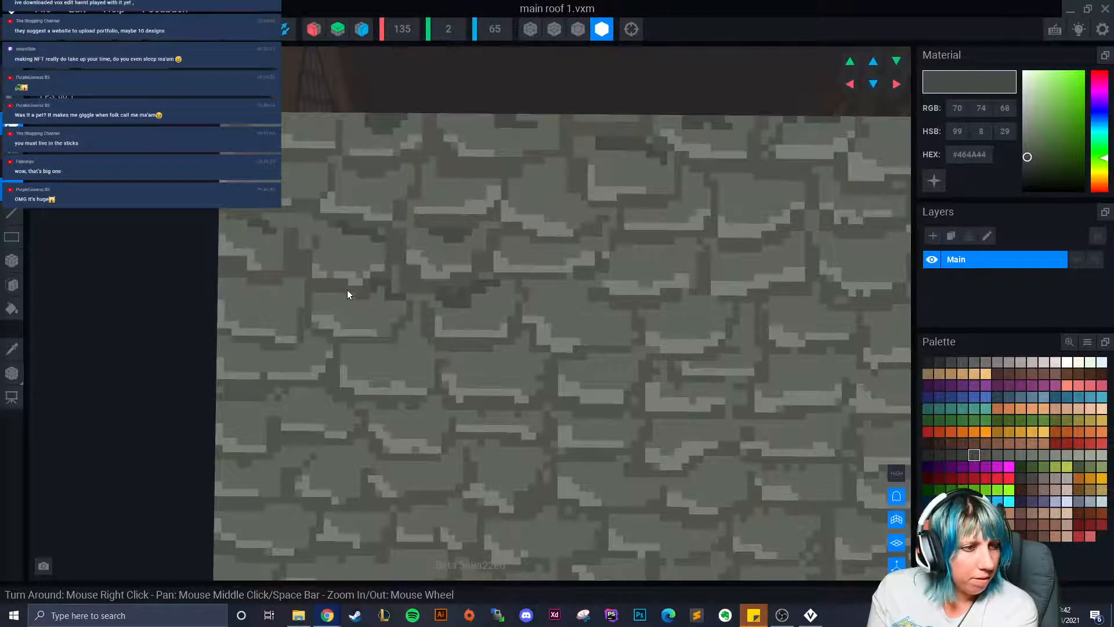
pyautogui.moveTo(381, 329); pyautogui.dragTo(332, 267, button='right')
pyautogui.moveTo(274, 234); pyautogui.dragTo(473, 264)
# Step: Extend the #464A44 shadows along the gaps of the middle shingle rows, from the left edge towards the centre
pyautogui.moveTo(464, 342); pyautogui.dragTo(441, 282, button='middle')
pyautogui.scroll(-2, 427, 280)
pyautogui.moveTo(303, 268)
pyautogui.mouseDown()
pyautogui.moveTo(423, 272)
pyautogui.moveTo(482, 260)
pyautogui.moveTo(430, 279)
pyautogui.moveTo(478, 256)
pyautogui.moveTo(536, 282)
pyautogui.moveTo(605, 266)
pyautogui.moveTo(595, 281)
pyautogui.mouseUp()
pyautogui.moveTo(595, 281); pyautogui.dragTo(347, 373, button='right')
pyautogui.moveTo(303, 324)
pyautogui.mouseDown()
pyautogui.moveTo(368, 319)
pyautogui.moveTo(488, 346)
pyautogui.moveTo(447, 337)
pyautogui.moveTo(476, 333)
pyautogui.moveTo(406, 365)
pyautogui.mouseUp()
pyautogui.moveTo(314, 383)
pyautogui.mouseDown()
pyautogui.moveTo(343, 371)
pyautogui.moveTo(308, 421)
pyautogui.moveTo(361, 413)
pyautogui.mouseUp()
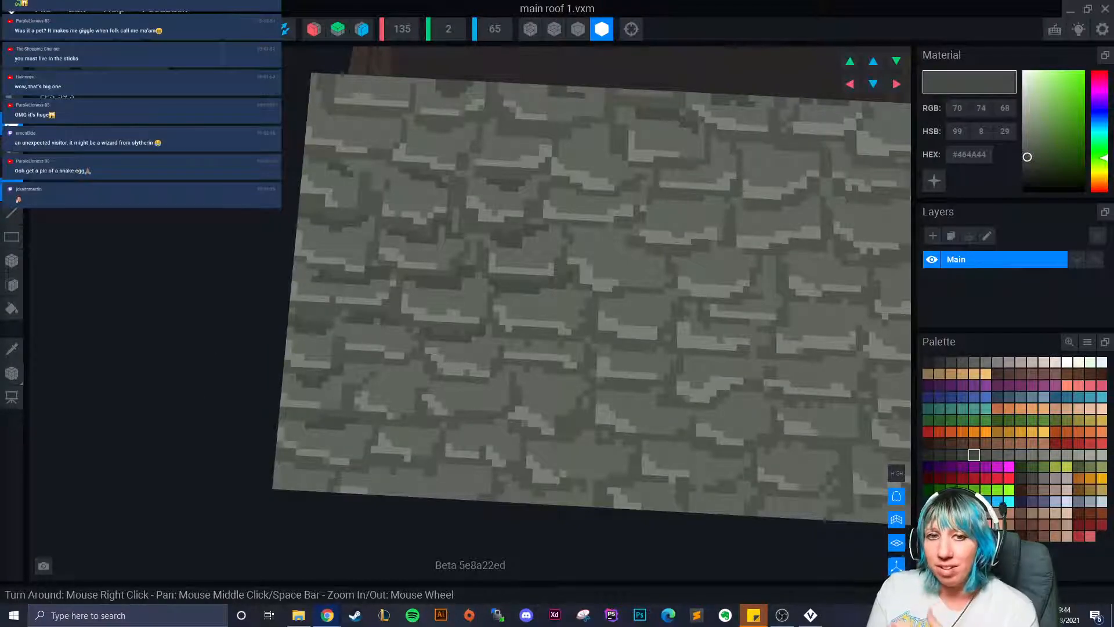
# Step: Bring the browser window with the eggshell photo over the model, and close it to return to the roof
pyautogui.moveTo(0, 261); pyautogui.dragTo(564, 33)
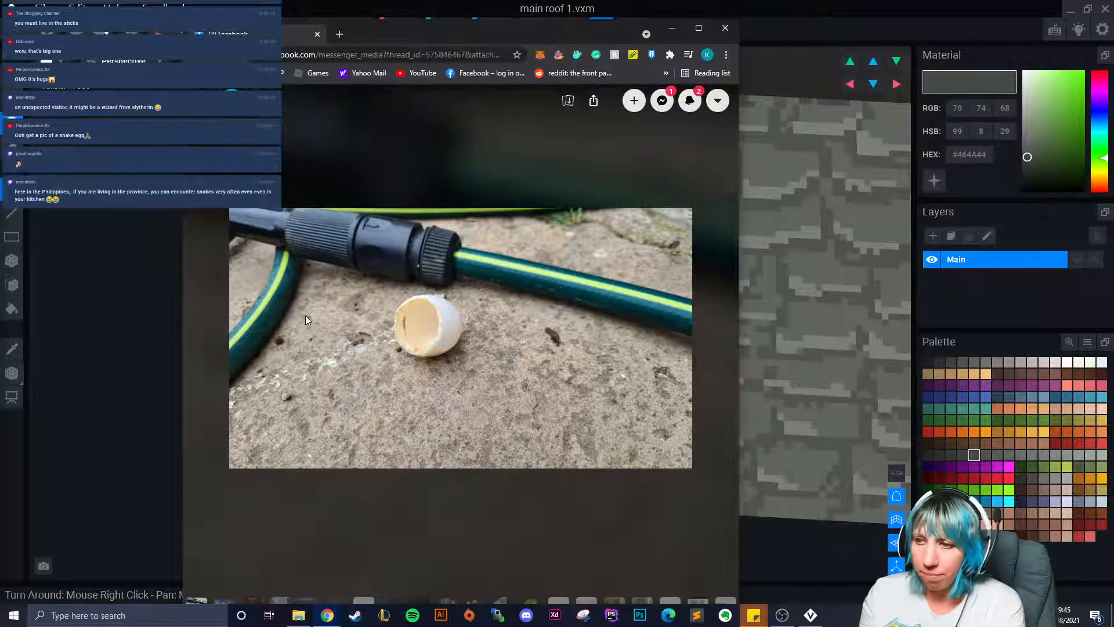
pyautogui.click(725, 28)
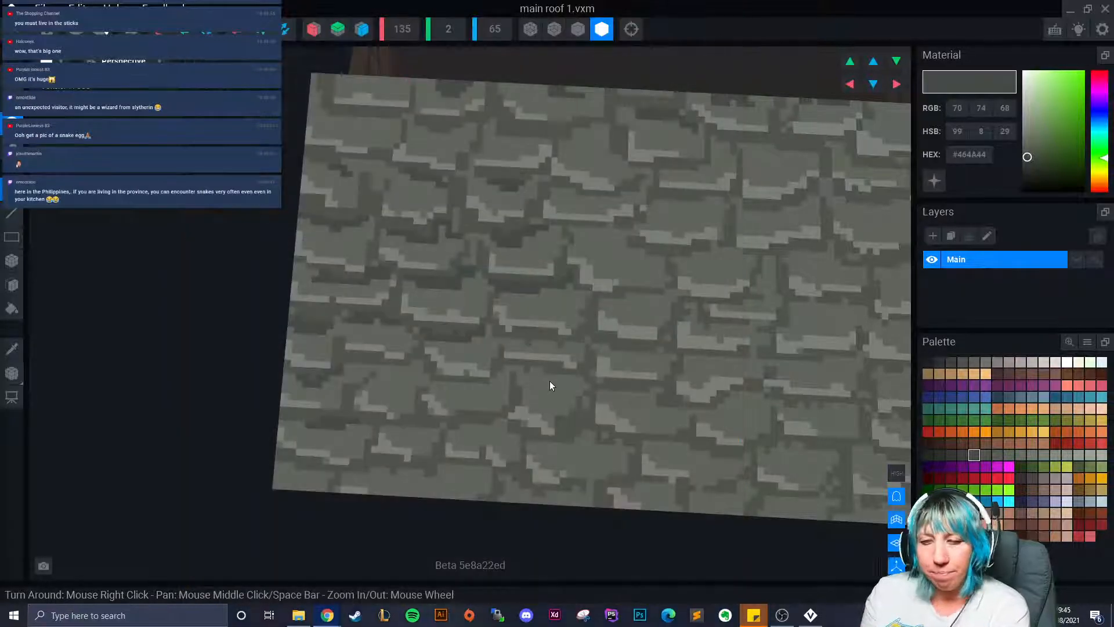
# Step: Paint #464A44 shadows beneath the shingles in the roof's lower-left rows, including the wide gap near the bottom edge
pyautogui.moveTo(548, 380); pyautogui.dragTo(488, 410, button='right')
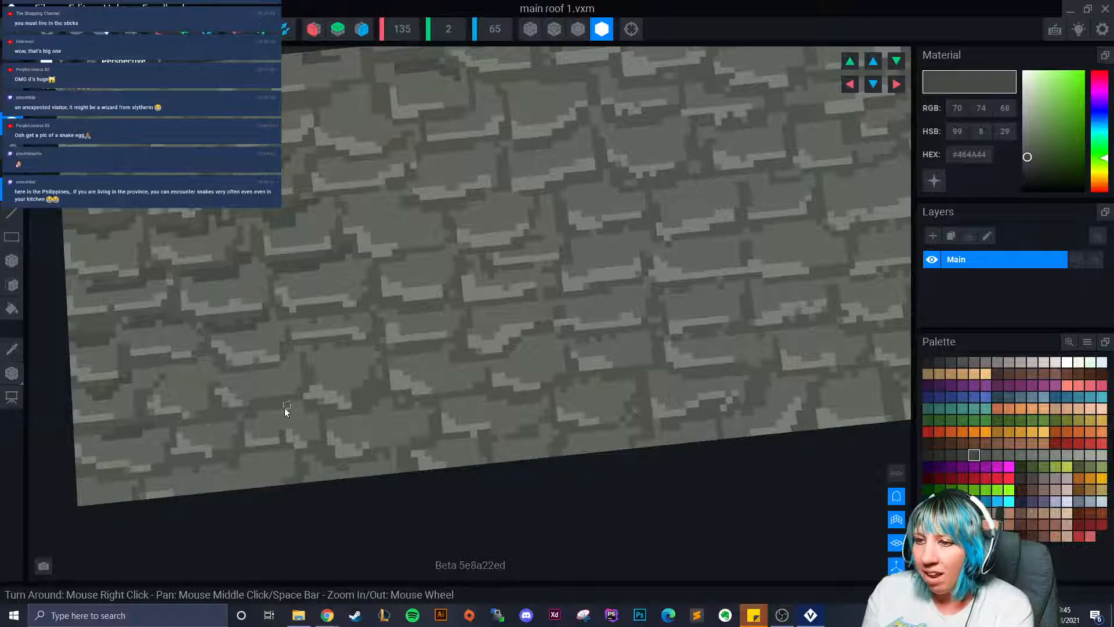
pyautogui.moveTo(170, 373)
pyautogui.mouseDown()
pyautogui.moveTo(210, 362)
pyautogui.moveTo(271, 374)
pyautogui.moveTo(261, 375)
pyautogui.moveTo(289, 370)
pyautogui.moveTo(293, 355)
pyautogui.mouseUp()
pyautogui.moveTo(334, 353); pyautogui.dragTo(424, 358)
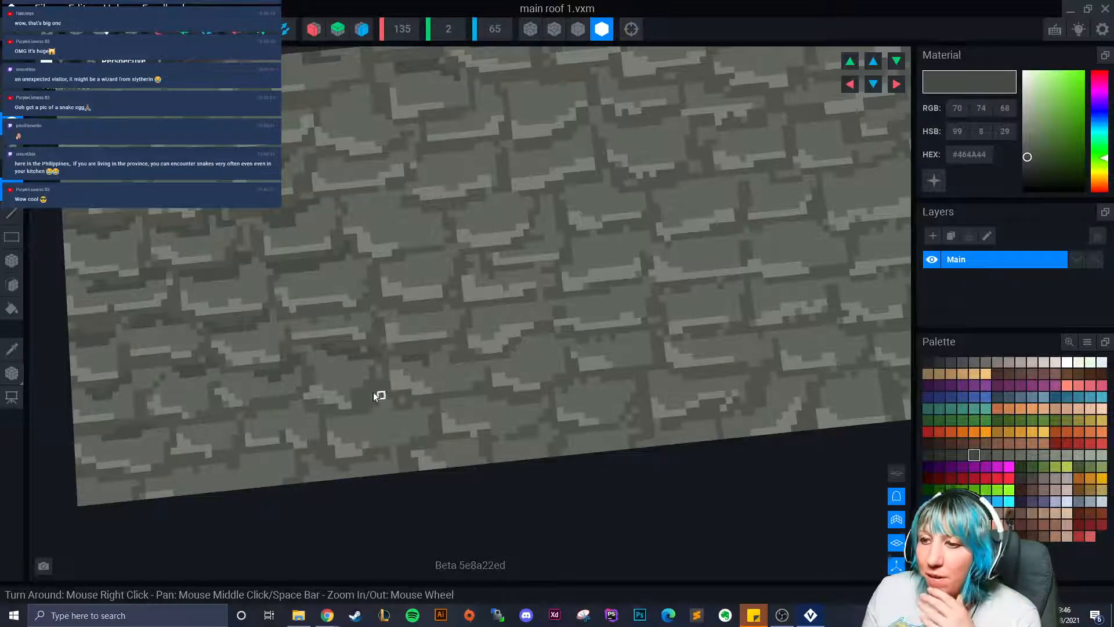
pyautogui.moveTo(351, 423); pyautogui.dragTo(388, 405)
pyautogui.moveTo(422, 363)
pyautogui.mouseDown()
pyautogui.moveTo(446, 351)
pyautogui.moveTo(432, 342)
pyautogui.moveTo(441, 315)
pyautogui.mouseUp()
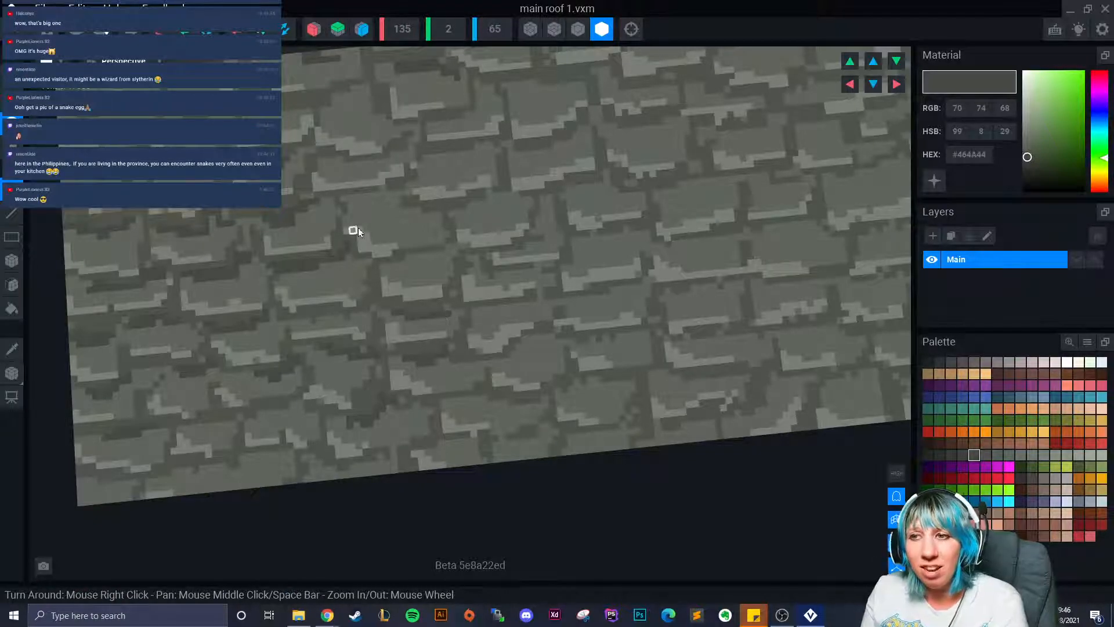
# Step: Darken the shingle gaps in the roof's upper-middle area with #464A44 shadow strokes
pyautogui.moveTo(359, 198); pyautogui.dragTo(413, 205)
pyautogui.moveTo(448, 151)
pyautogui.mouseDown()
pyautogui.moveTo(465, 161)
pyautogui.moveTo(483, 149)
pyautogui.moveTo(472, 148)
pyautogui.mouseUp()
pyautogui.moveTo(422, 165); pyautogui.dragTo(405, 255, button='middle')
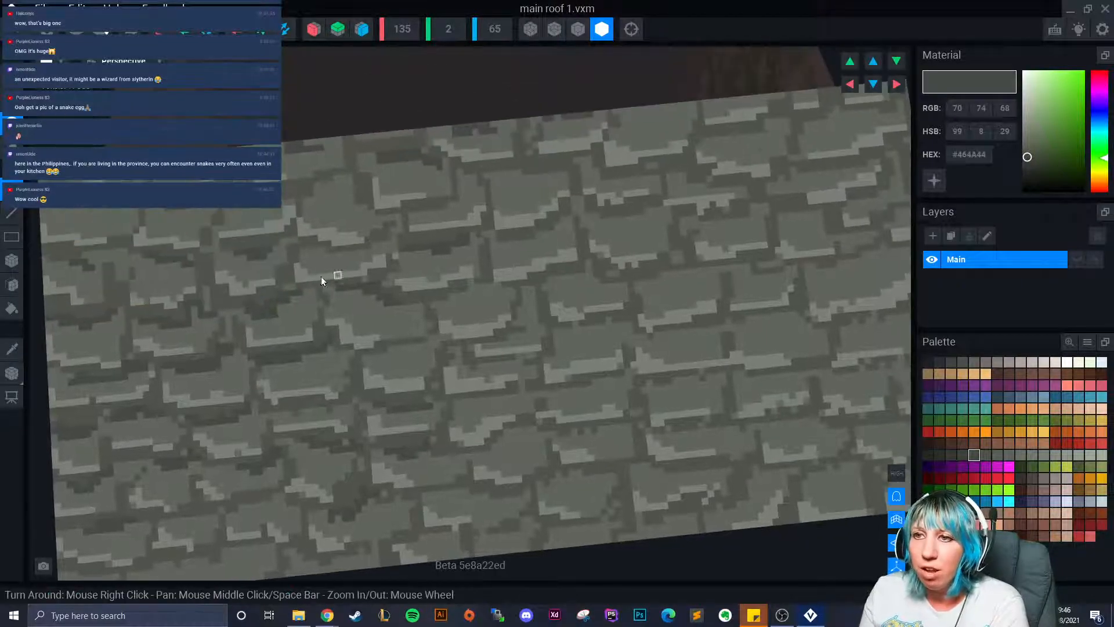
pyautogui.moveTo(228, 198); pyautogui.dragTo(284, 201)
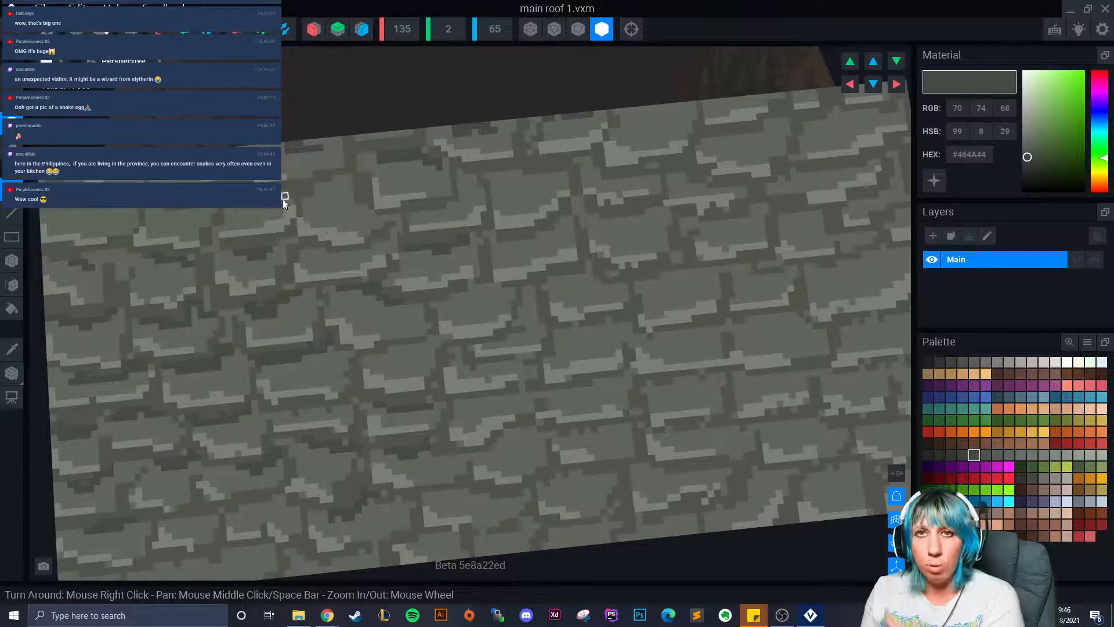
pyautogui.moveTo(339, 177)
pyautogui.mouseDown()
pyautogui.moveTo(319, 186)
pyautogui.moveTo(494, 156)
pyautogui.moveTo(451, 207)
pyautogui.moveTo(487, 178)
pyautogui.moveTo(562, 176)
pyautogui.moveTo(551, 202)
pyautogui.mouseUp()
pyautogui.moveTo(453, 306)
pyautogui.mouseDown()
pyautogui.moveTo(444, 305)
pyautogui.moveTo(554, 231)
pyautogui.moveTo(579, 252)
pyautogui.mouseUp()
# Step: Add #464A44 shadows between the shingles near the roof's upper-right corner
pyautogui.moveTo(579, 252)
pyautogui.mouseDown(button='right')
pyautogui.moveTo(538, 314)
pyautogui.moveTo(484, 264)
pyautogui.mouseUp(button='right')
pyautogui.moveTo(484, 263)
pyautogui.mouseDown()
pyautogui.moveTo(533, 254)
pyautogui.moveTo(536, 238)
pyautogui.mouseUp()
pyautogui.moveTo(584, 161)
pyautogui.mouseDown()
pyautogui.moveTo(628, 155)
pyautogui.moveTo(620, 187)
pyautogui.moveTo(635, 182)
pyautogui.moveTo(583, 197)
pyautogui.mouseUp()
pyautogui.moveTo(689, 174); pyautogui.dragTo(688, 173)
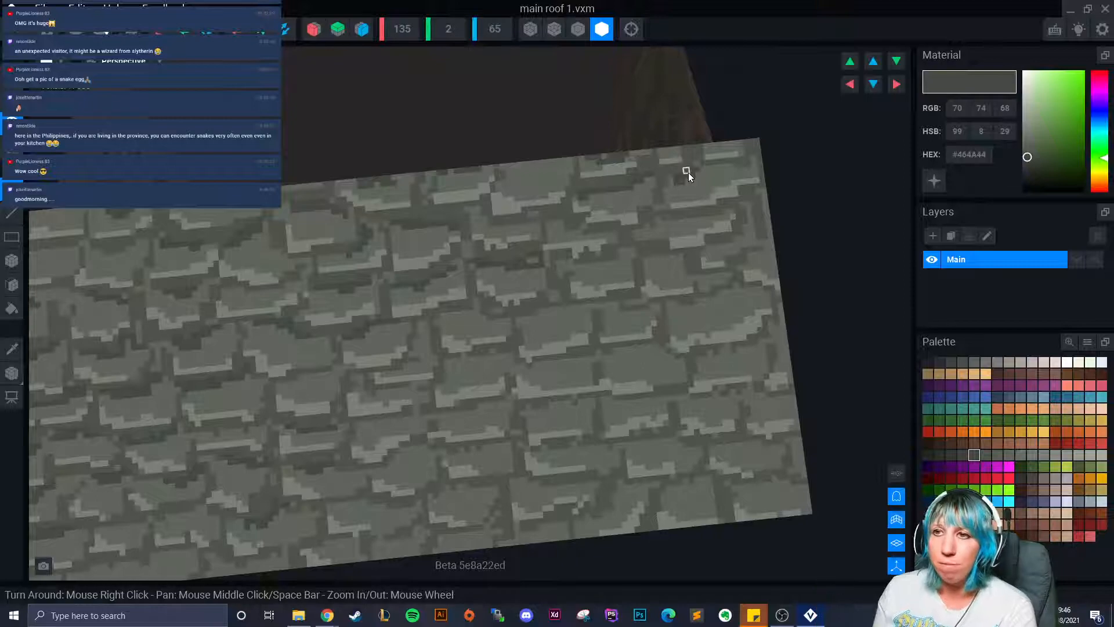
# Step: Paint #464A44 shadows beneath the shingles across the centre of the roof, up towards its right half
pyautogui.moveTo(598, 298); pyautogui.dragTo(557, 273, button='right')
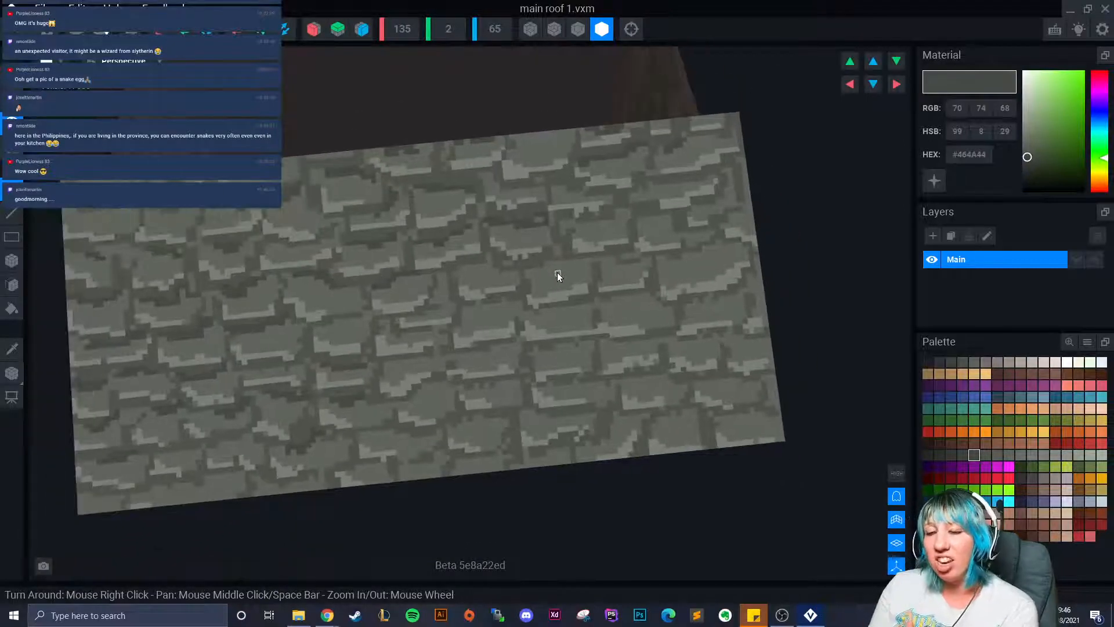
pyautogui.scroll(4, 462, 369)
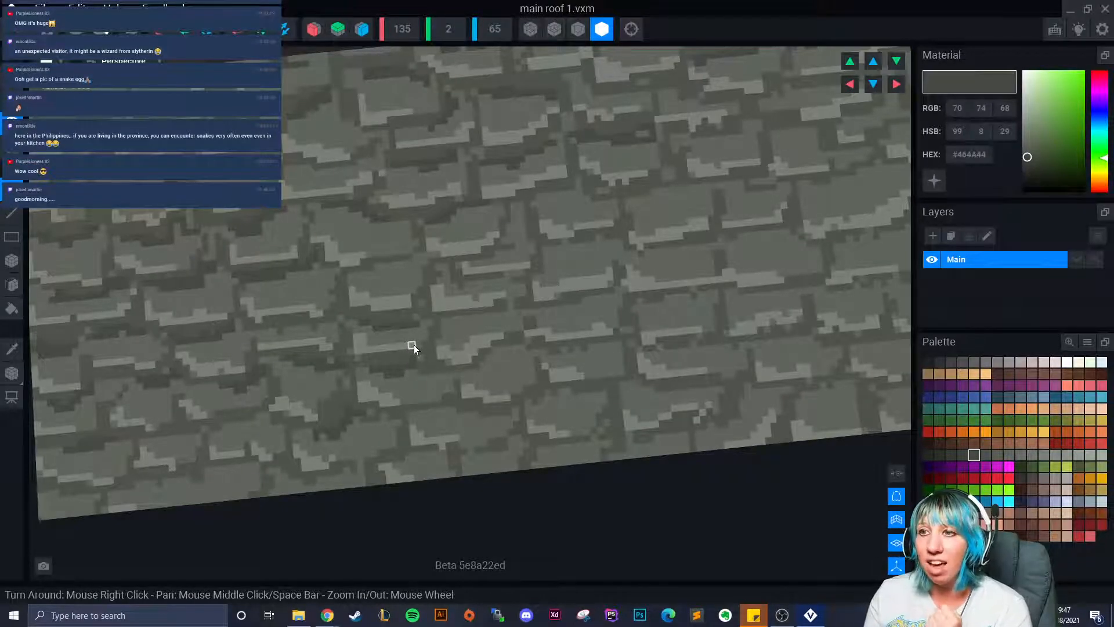
pyautogui.moveTo(448, 322)
pyautogui.mouseDown()
pyautogui.moveTo(762, 293)
pyautogui.moveTo(745, 298)
pyautogui.moveTo(783, 287)
pyautogui.moveTo(727, 238)
pyautogui.moveTo(778, 231)
pyautogui.mouseUp()
pyautogui.moveTo(638, 198); pyautogui.dragTo(702, 191)
pyautogui.moveTo(564, 197); pyautogui.dragTo(615, 209)
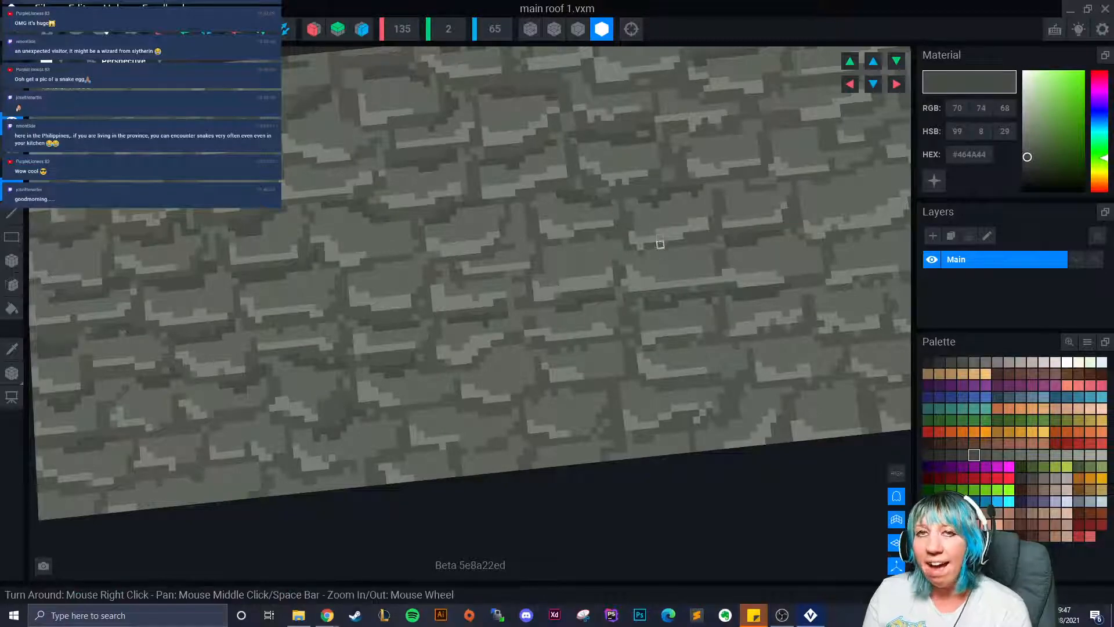
# Step: Shade the gaps under the shingles along the roof's right side with #464A44, from the upper rows to the bottom edge
pyautogui.moveTo(659, 246); pyautogui.dragTo(632, 254, button='right')
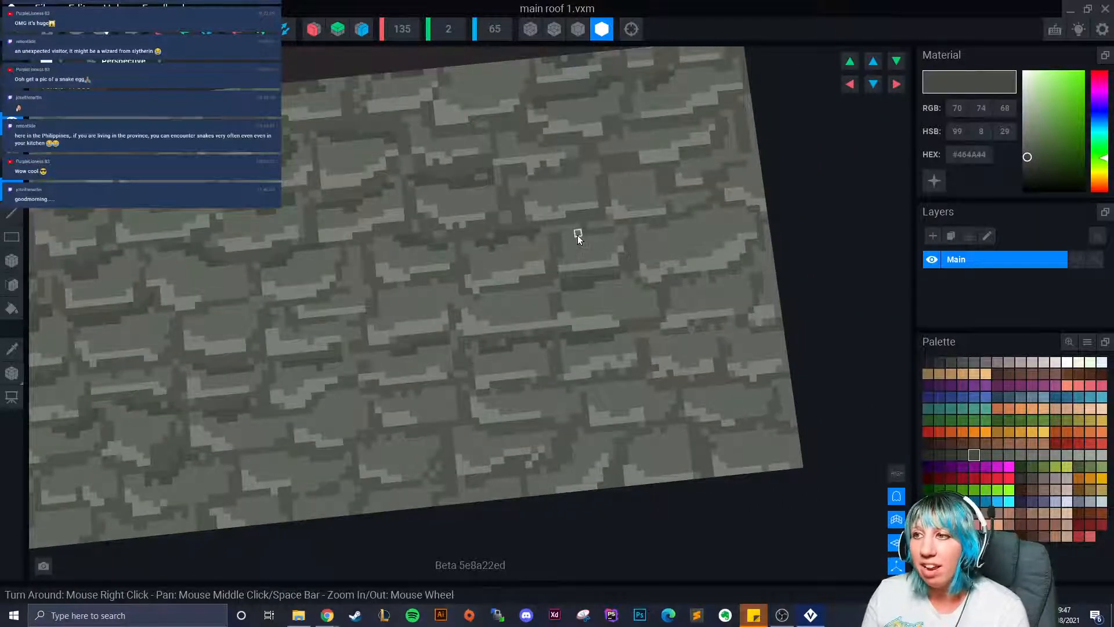
pyautogui.moveTo(642, 229); pyautogui.dragTo(717, 208)
pyautogui.moveTo(626, 174); pyautogui.dragTo(657, 175)
pyautogui.moveTo(632, 130); pyautogui.dragTo(628, 146)
pyautogui.moveTo(701, 334); pyautogui.dragTo(667, 338)
pyautogui.moveTo(679, 435); pyautogui.dragTo(626, 446)
# Step: Add #464A44 shadows beneath the shingles in the roof's lower-middle rows and along the bottom edge
pyautogui.moveTo(529, 468); pyautogui.dragTo(603, 408, button='middle')
pyautogui.moveTo(536, 367); pyautogui.dragTo(575, 382)
pyautogui.moveTo(464, 383); pyautogui.dragTo(441, 390)
pyautogui.moveTo(354, 402)
pyautogui.mouseDown()
pyautogui.moveTo(401, 401)
pyautogui.moveTo(388, 383)
pyautogui.moveTo(396, 347)
pyautogui.moveTo(419, 327)
pyautogui.mouseUp()
pyautogui.moveTo(313, 361); pyautogui.dragTo(326, 363)
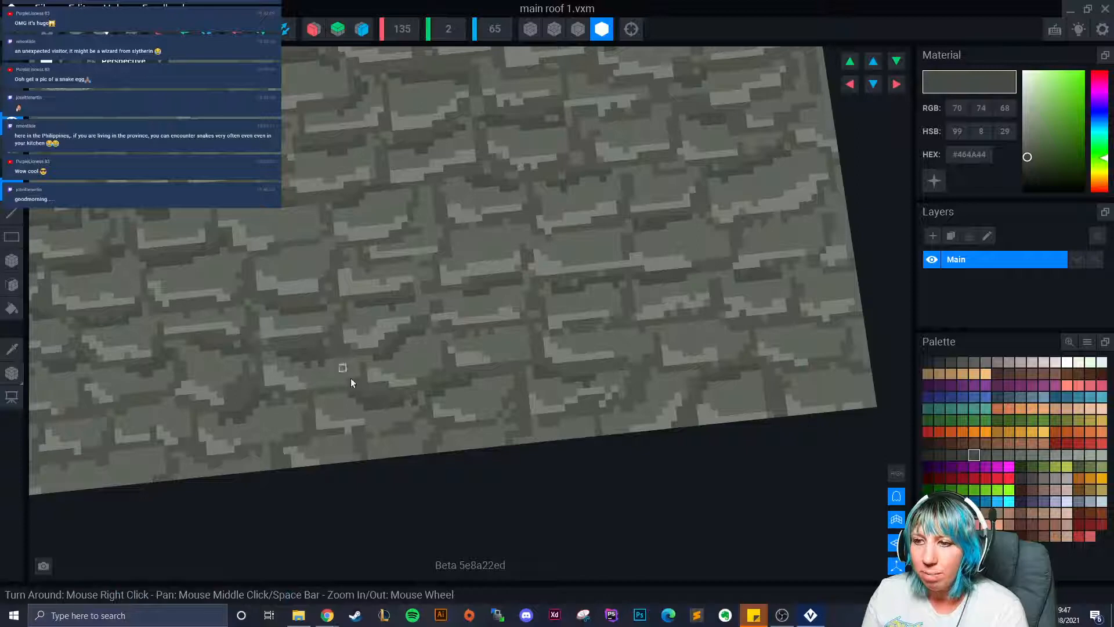
pyautogui.moveTo(319, 437)
pyautogui.mouseDown()
pyautogui.moveTo(308, 448)
pyautogui.moveTo(354, 436)
pyautogui.mouseUp()
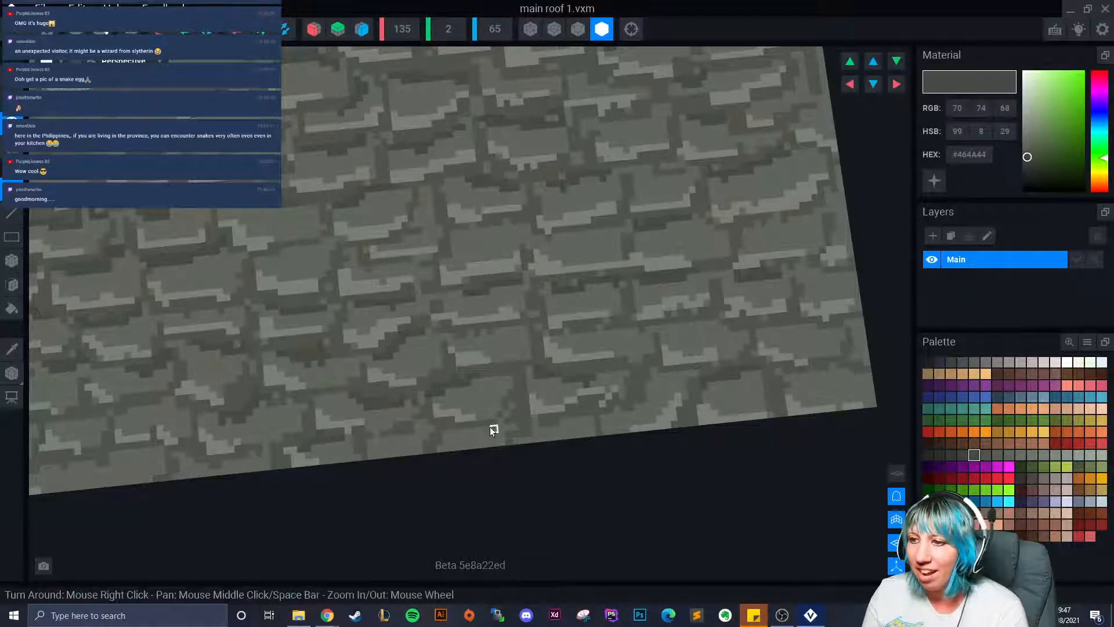
# Step: Paint the remaining #464A44 shadows under the lower-right shingles and touch up gaps in the middle of the roof
pyautogui.moveTo(555, 423); pyautogui.dragTo(603, 412)
pyautogui.moveTo(796, 333); pyautogui.dragTo(834, 333)
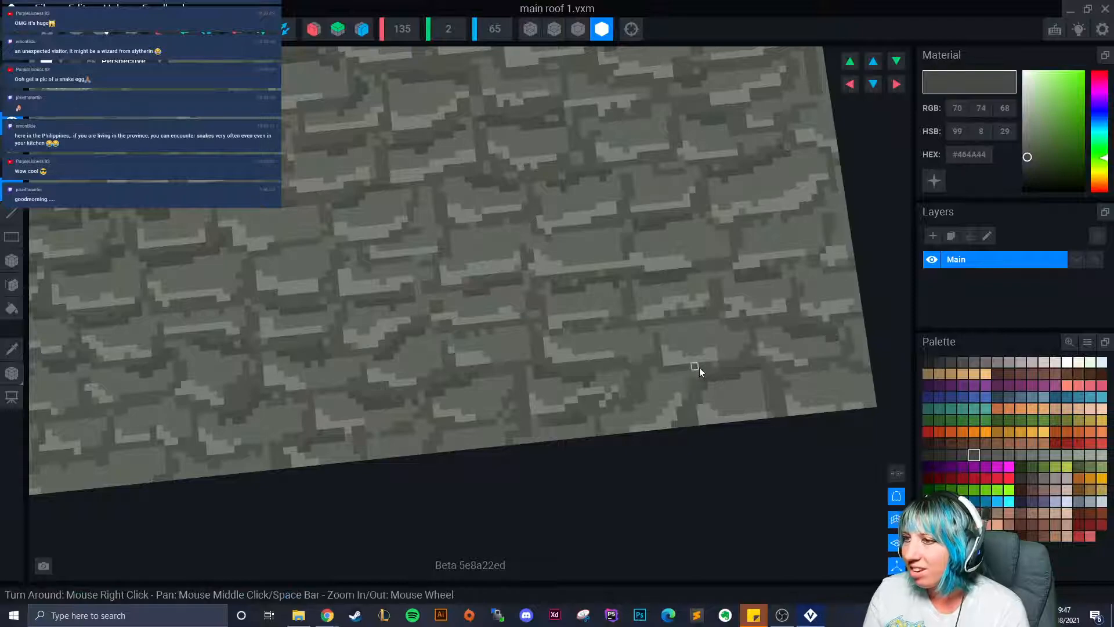
pyautogui.moveTo(702, 330)
pyautogui.mouseDown()
pyautogui.moveTo(712, 323)
pyautogui.moveTo(676, 328)
pyautogui.moveTo(728, 328)
pyautogui.moveTo(715, 343)
pyautogui.mouseUp()
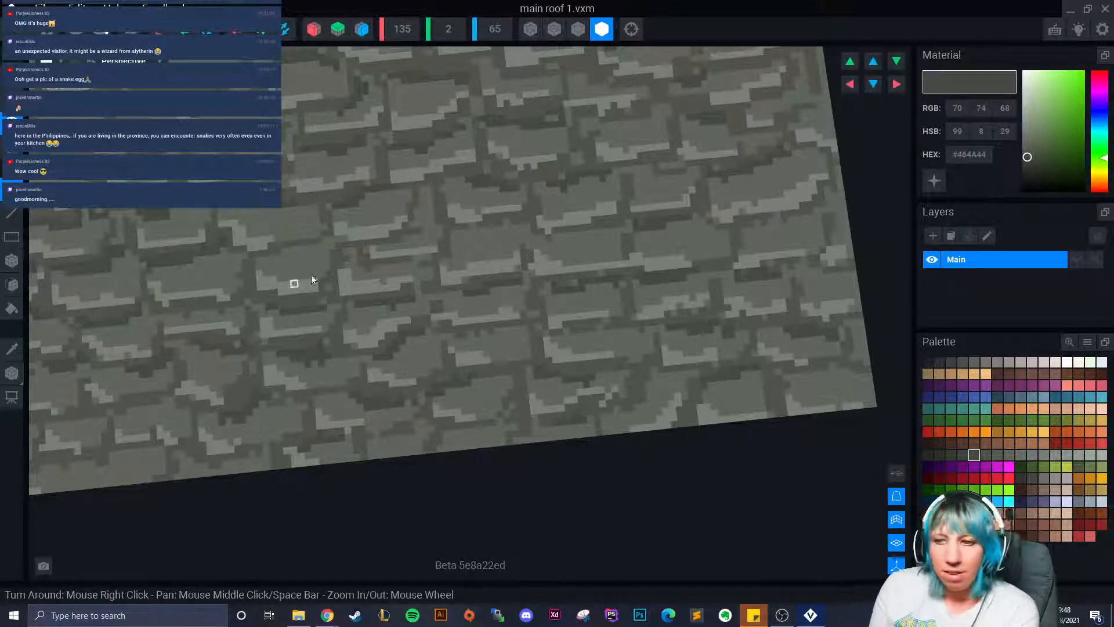
pyautogui.scroll(-5, 354, 307)
pyautogui.moveTo(368, 315); pyautogui.dragTo(381, 312)
pyautogui.moveTo(525, 307); pyautogui.dragTo(561, 305)
pyautogui.scroll(-4, 557, 353)
pyautogui.scroll(8, 498, 428)
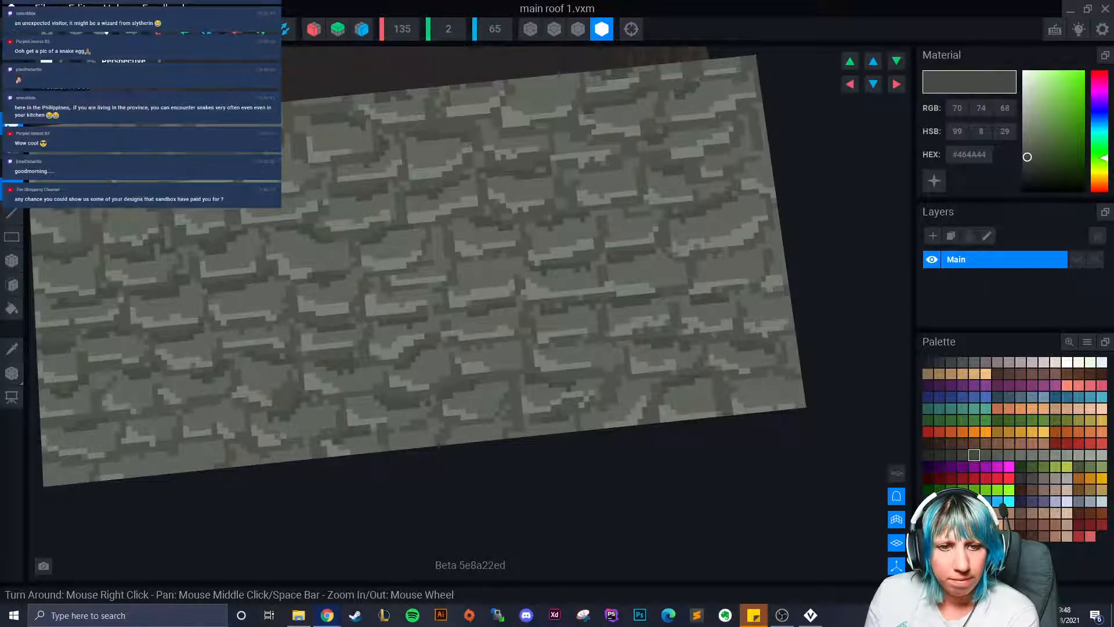
# Step: Switch to the Sandbox inventory in the browser, open the UFO Catcher asset and turn its 3D preview to the front
pyautogui.hotkey('alt', 'Tab')
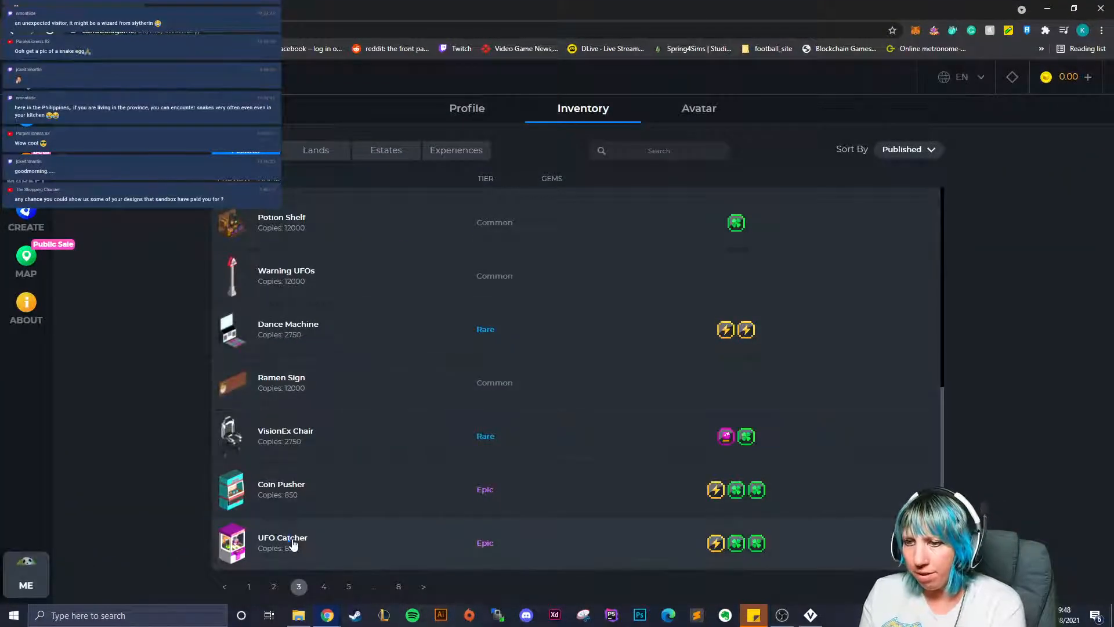
pyautogui.click(314, 549)
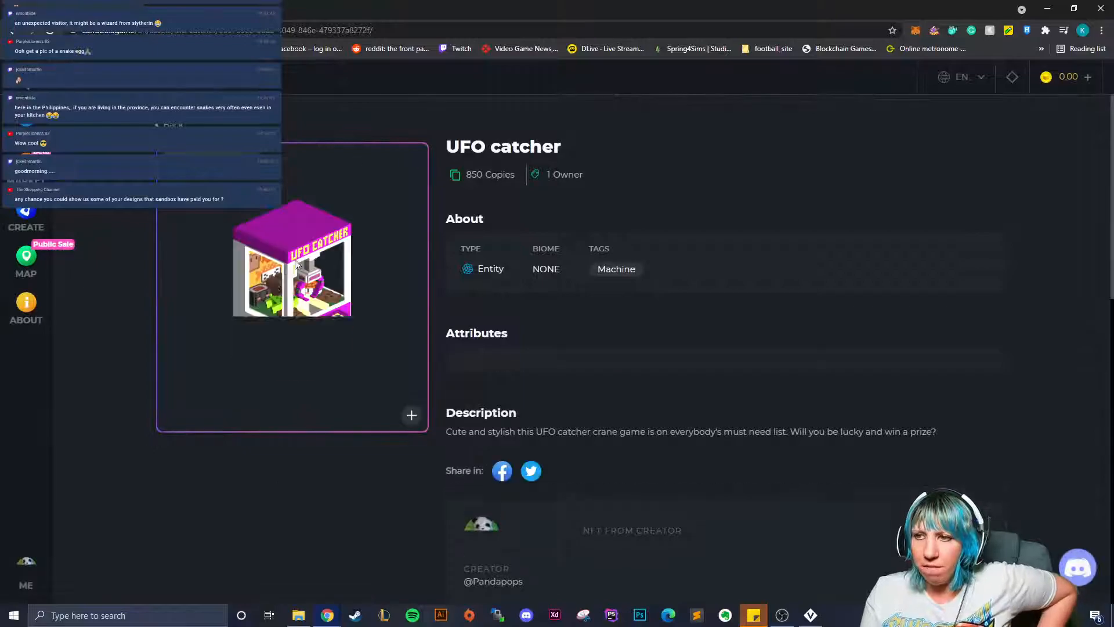
pyautogui.rightClick(262, 283)
pyautogui.press('Escape')
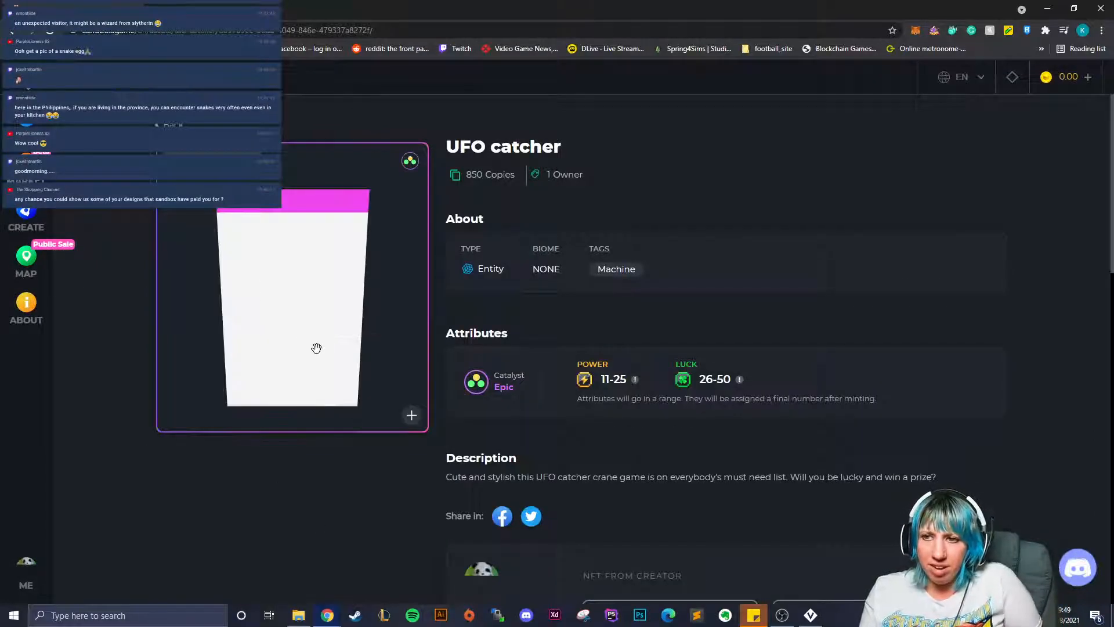
pyautogui.rightClick(173, 339)
pyautogui.rightClick(323, 488)
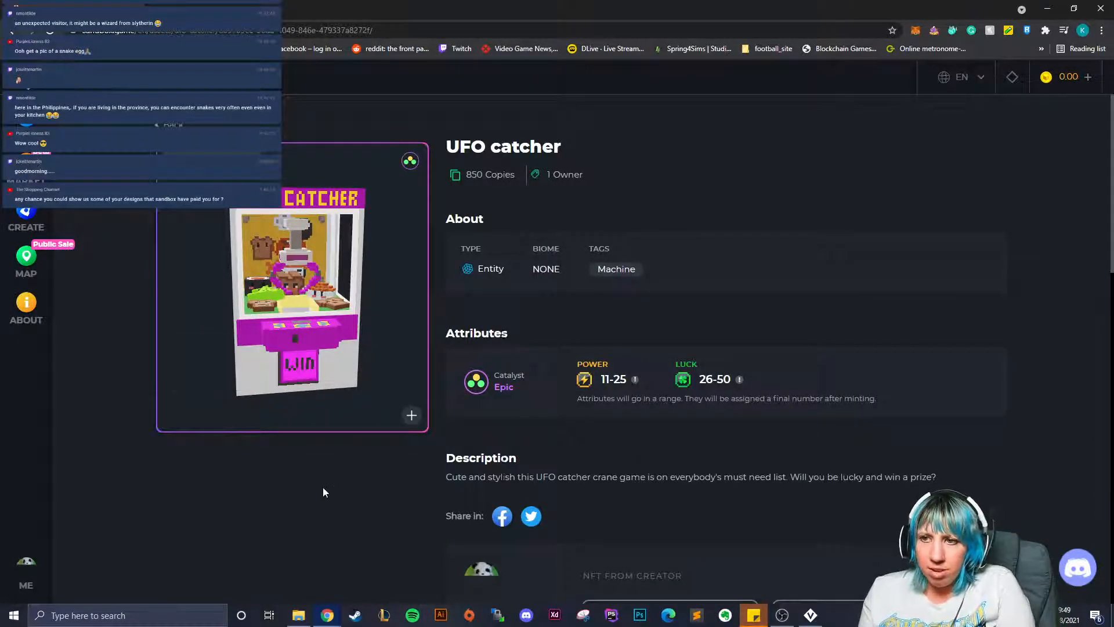
# Step: Examine the UFO Catcher's 3D preview from several angles, including close-ups of the claw and the prizes inside
pyautogui.moveTo(253, 351); pyautogui.dragTo(294, 350)
pyautogui.scroll(4, 293, 350)
pyautogui.scroll(4, 294, 351)
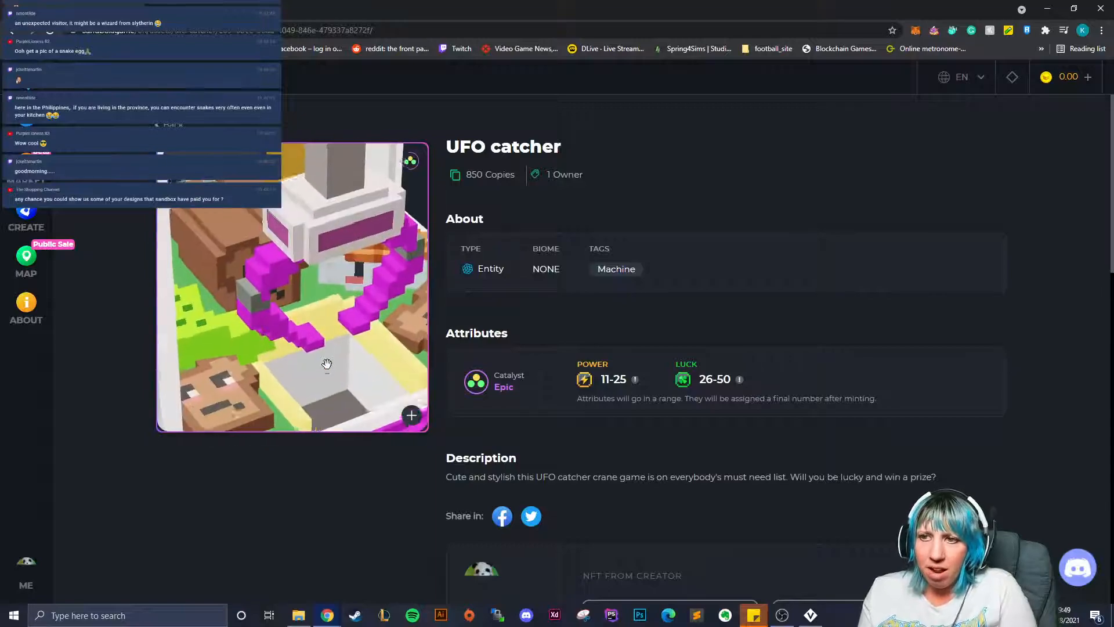
pyautogui.scroll(-7, 326, 364)
pyautogui.moveTo(323, 343); pyautogui.dragTo(273, 319, button='middle')
pyautogui.moveTo(273, 319); pyautogui.dragTo(299, 293)
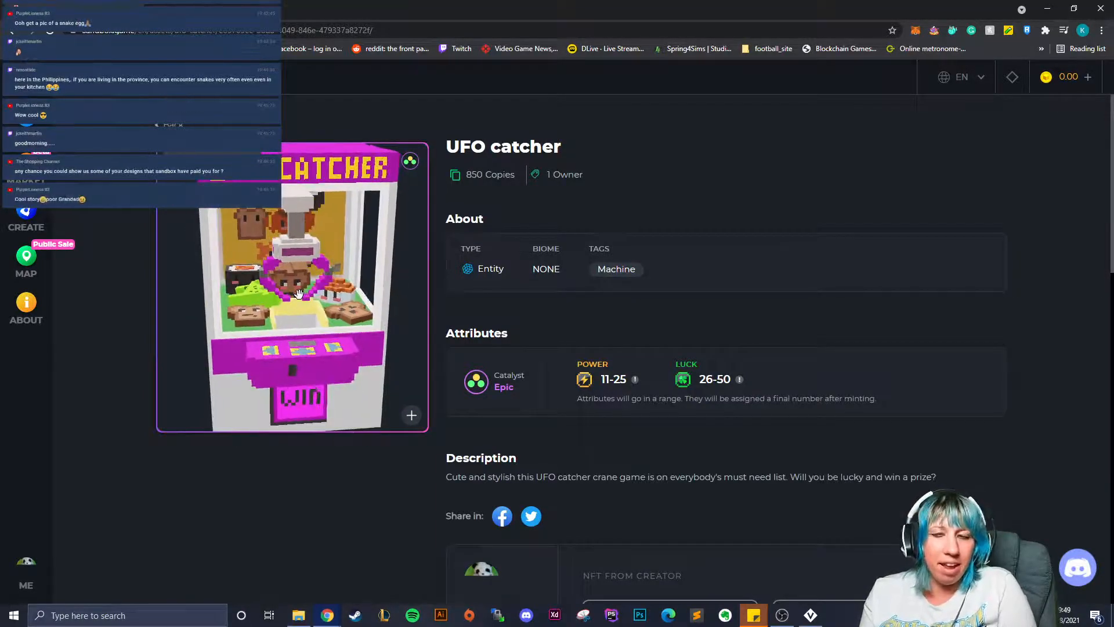
pyautogui.moveTo(271, 314)
pyautogui.mouseDown()
pyautogui.moveTo(285, 341)
pyautogui.moveTo(280, 328)
pyautogui.mouseUp()
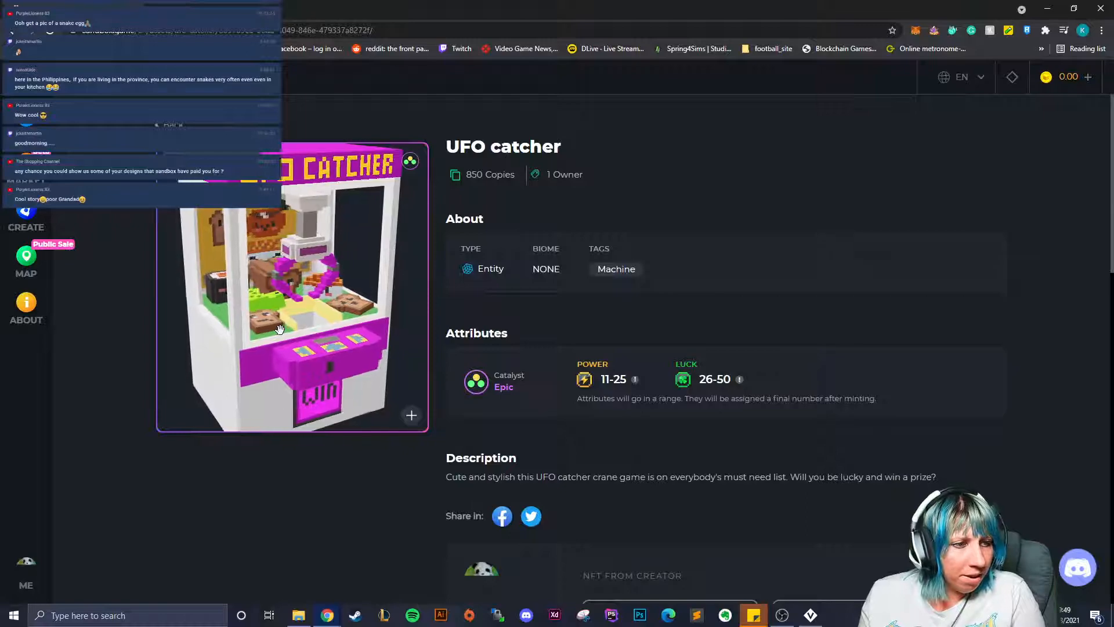
pyautogui.moveTo(280, 330); pyautogui.dragTo(257, 317)
pyautogui.moveTo(258, 317); pyautogui.dragTo(259, 289, button='middle')
pyautogui.moveTo(259, 289); pyautogui.dragTo(261, 241)
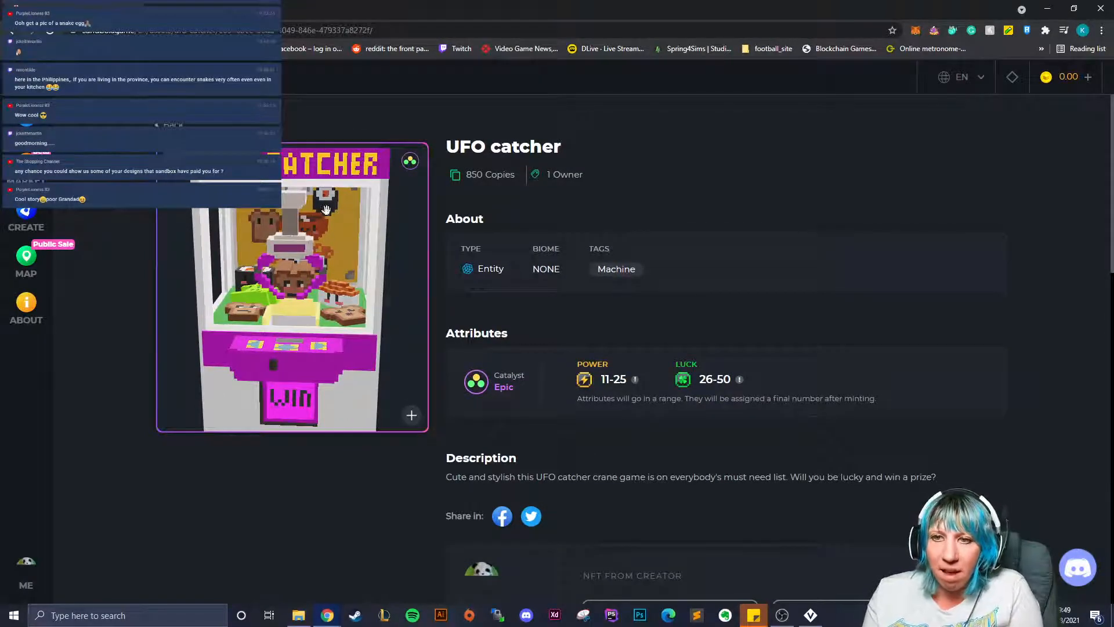
pyautogui.moveTo(339, 296); pyautogui.dragTo(324, 326)
pyautogui.scroll(5, 323, 326)
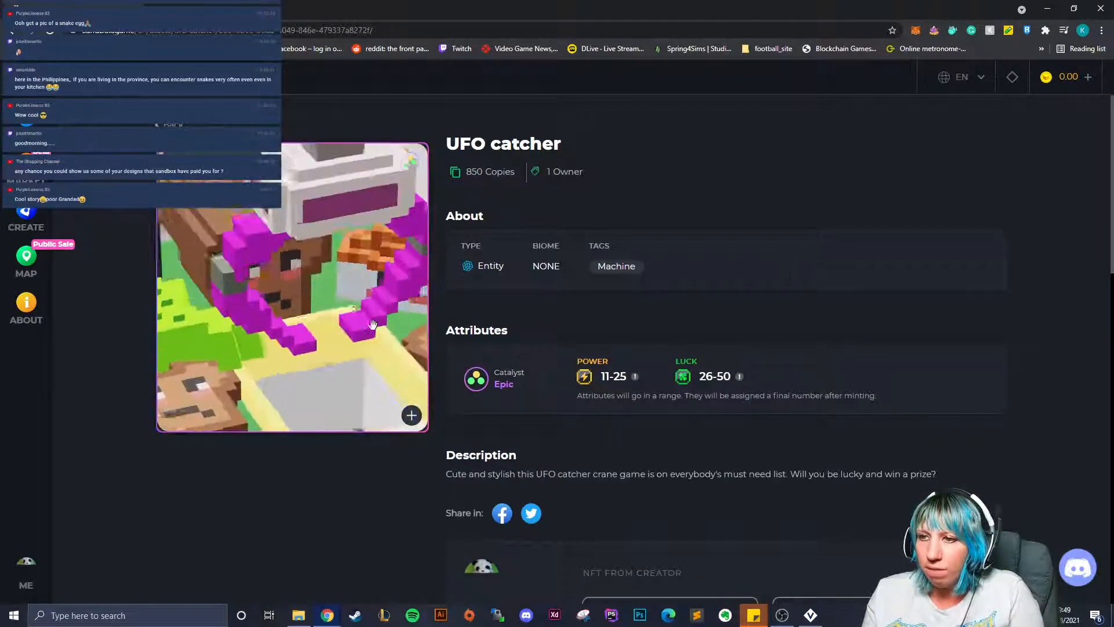
pyautogui.scroll(-5, 331, 316)
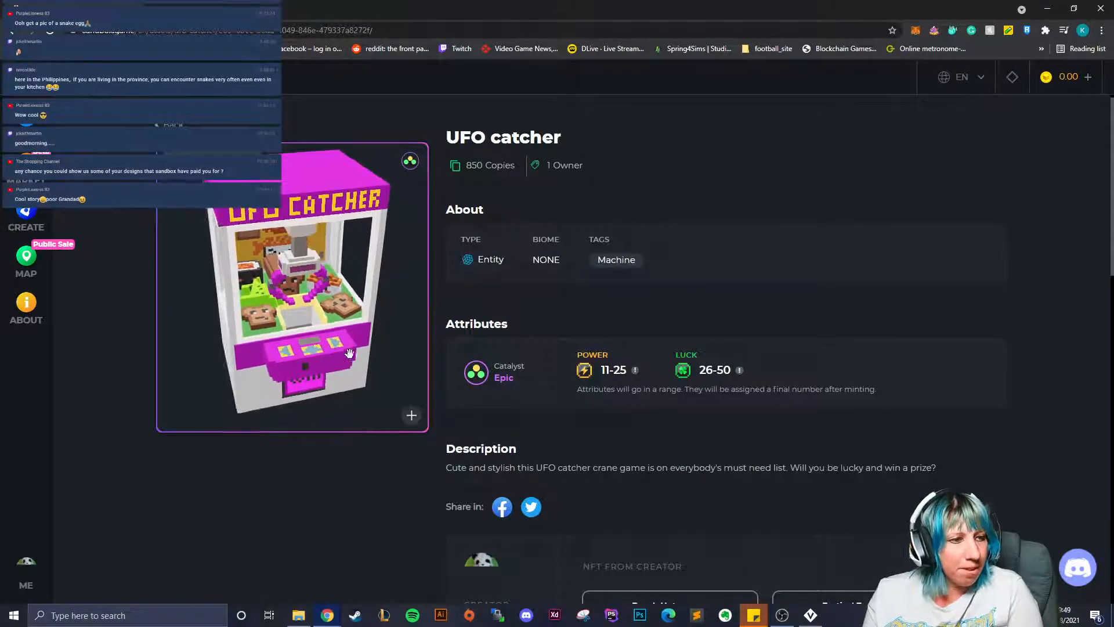
pyautogui.moveTo(302, 348); pyautogui.dragTo(335, 309)
pyautogui.scroll(-3, 335, 309)
# Step: Return to the asset inventory and list the Published assets
pyautogui.hotkey('alt', 'Left')
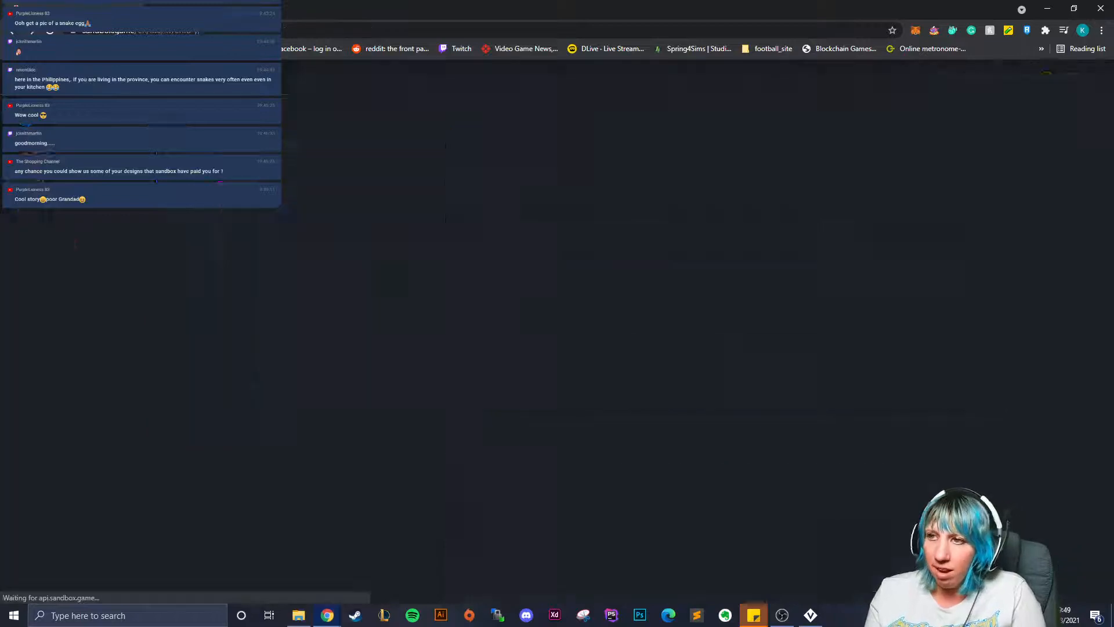
pyautogui.click(900, 149)
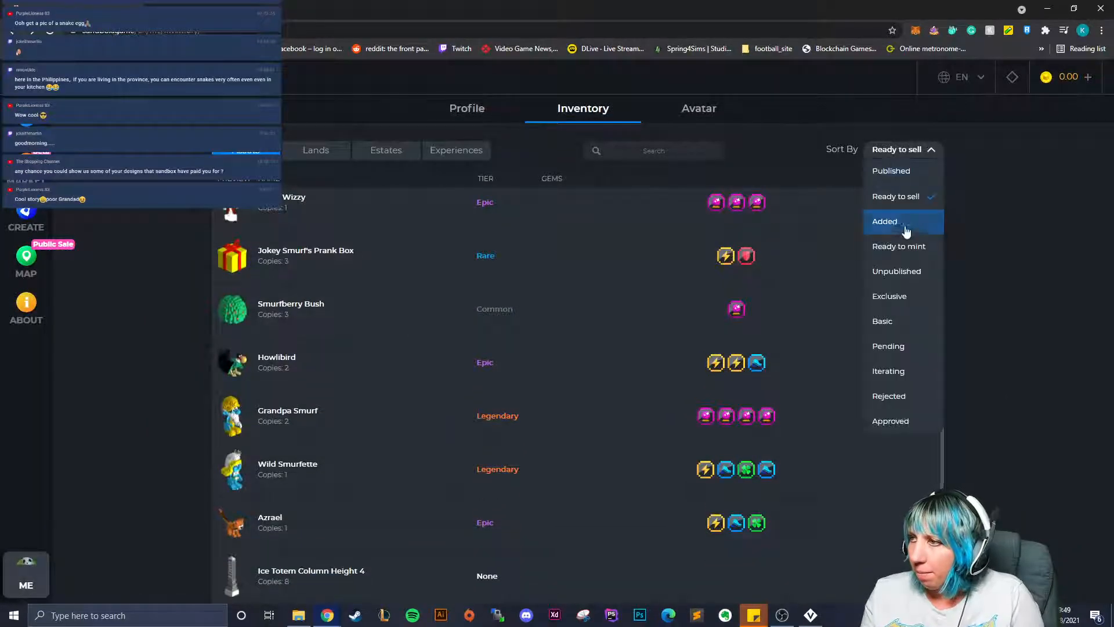
pyautogui.click(891, 171)
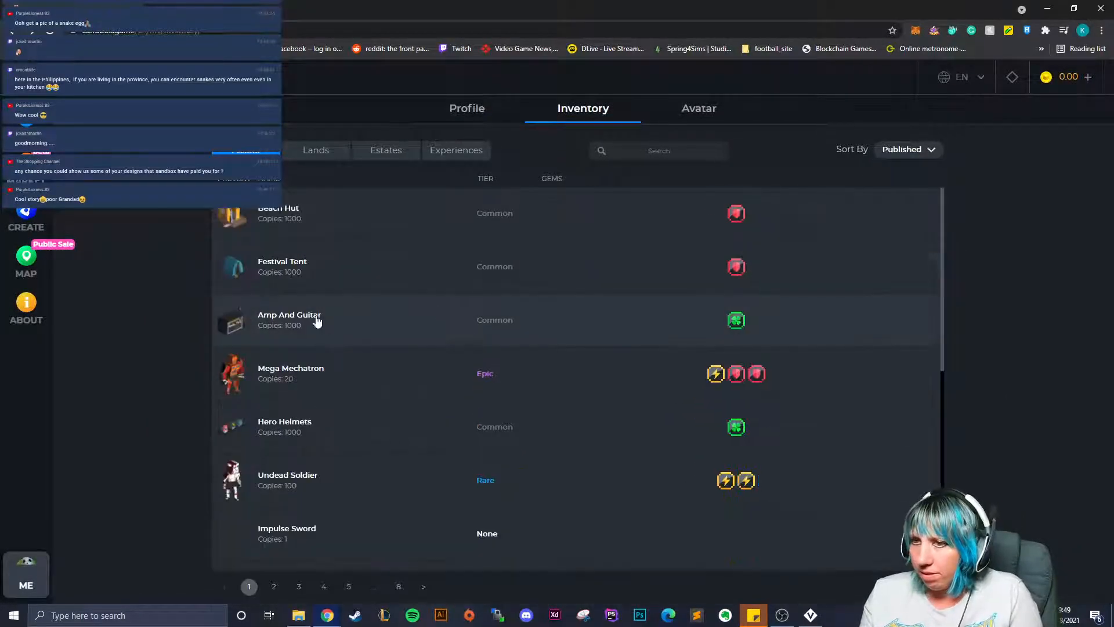
# Step: Look through the Published assets and open the Amp and Guitar asset
pyautogui.scroll(-3, 340, 373)
pyautogui.scroll(-4, 333, 376)
pyautogui.scroll(-1, 292, 383)
pyautogui.scroll(4, 299, 482)
pyautogui.scroll(3, 301, 477)
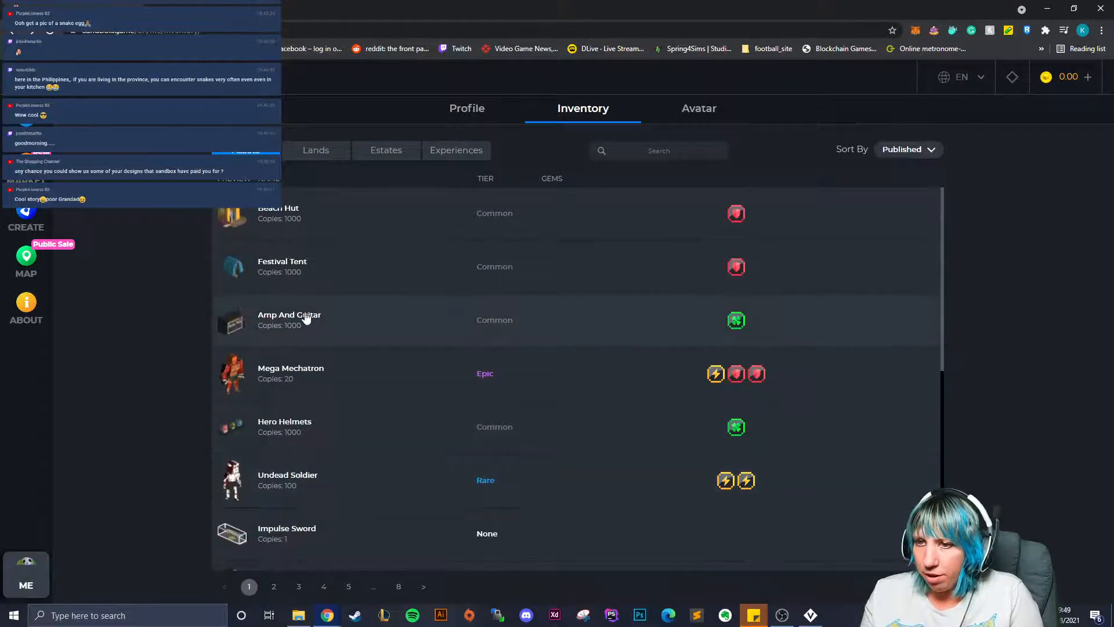
pyautogui.click(329, 323)
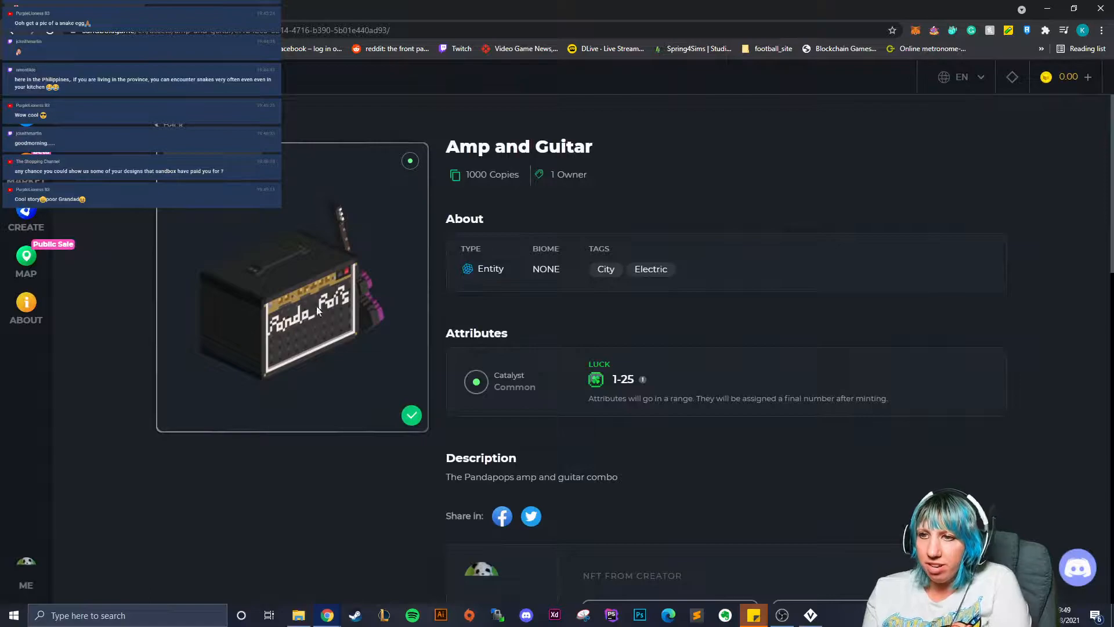
# Step: Examine the Amp and Guitar's 3D preview from the front, from other angles and close up
pyautogui.moveTo(274, 319); pyautogui.dragTo(382, 318)
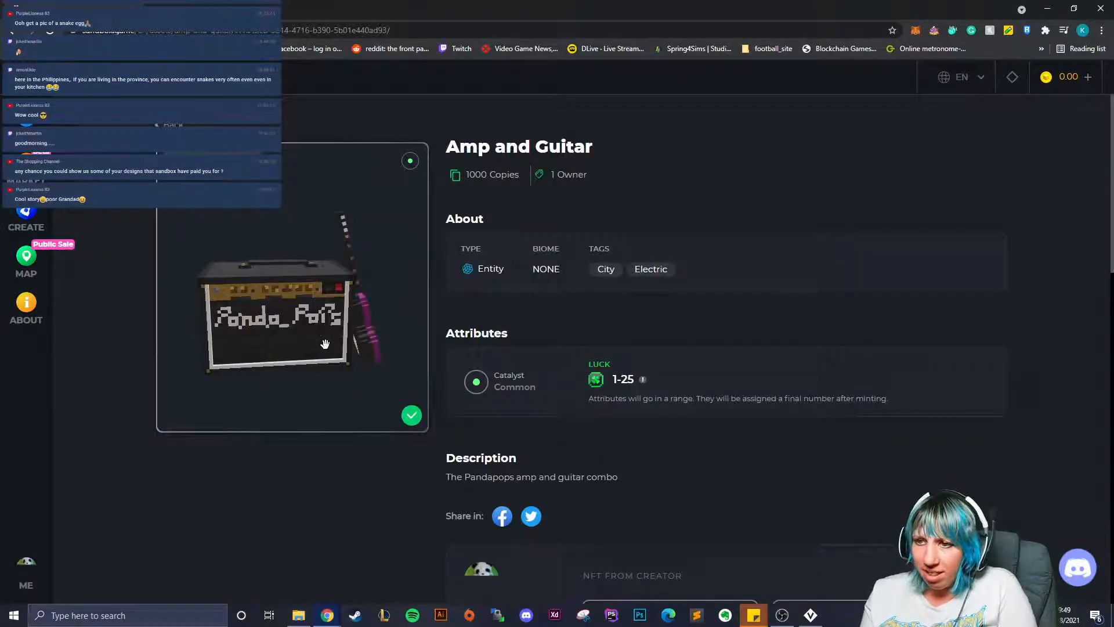
pyautogui.moveTo(358, 317); pyautogui.dragTo(383, 227, button='middle')
pyautogui.scroll(-10, 283, 433)
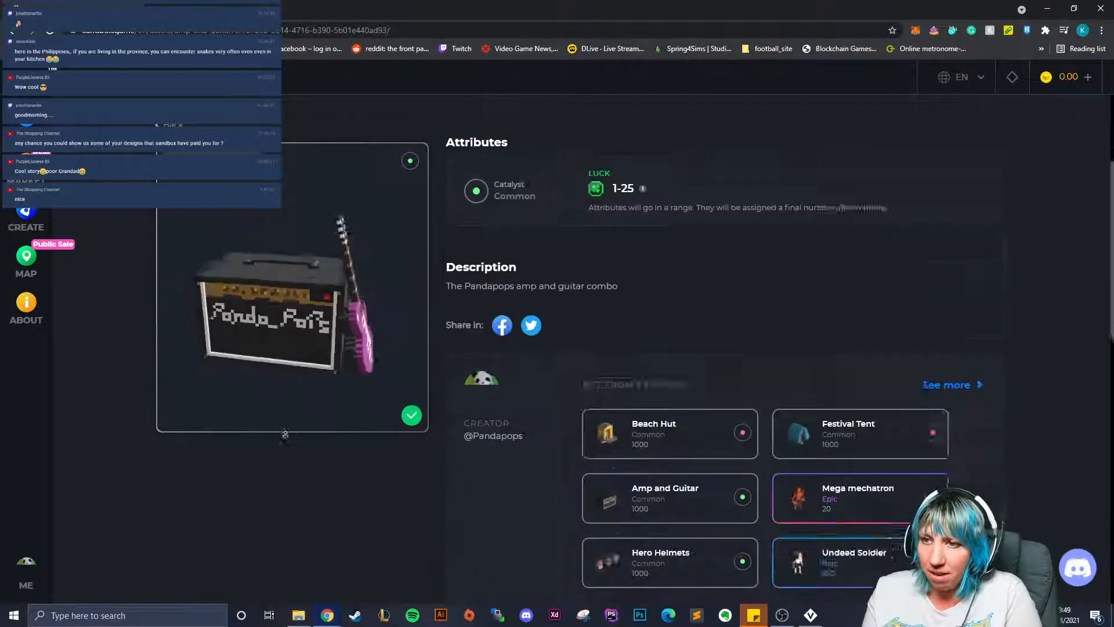
pyautogui.scroll(2, 265, 318)
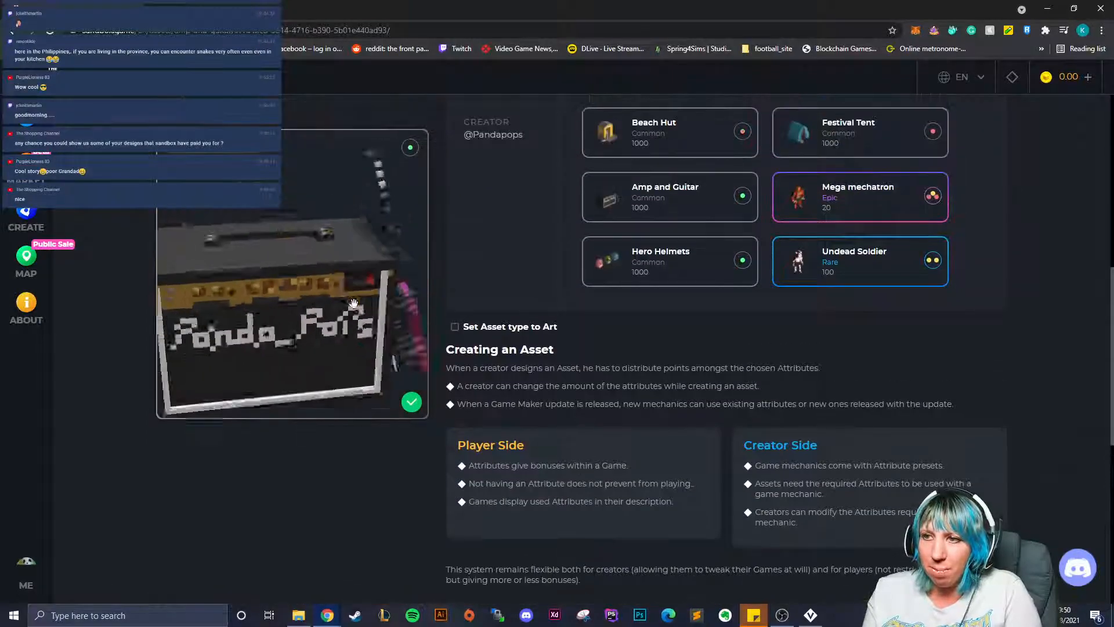
pyautogui.moveTo(265, 318); pyautogui.dragTo(267, 281, button='middle')
pyautogui.moveTo(293, 342); pyautogui.dragTo(480, 346, button='middle')
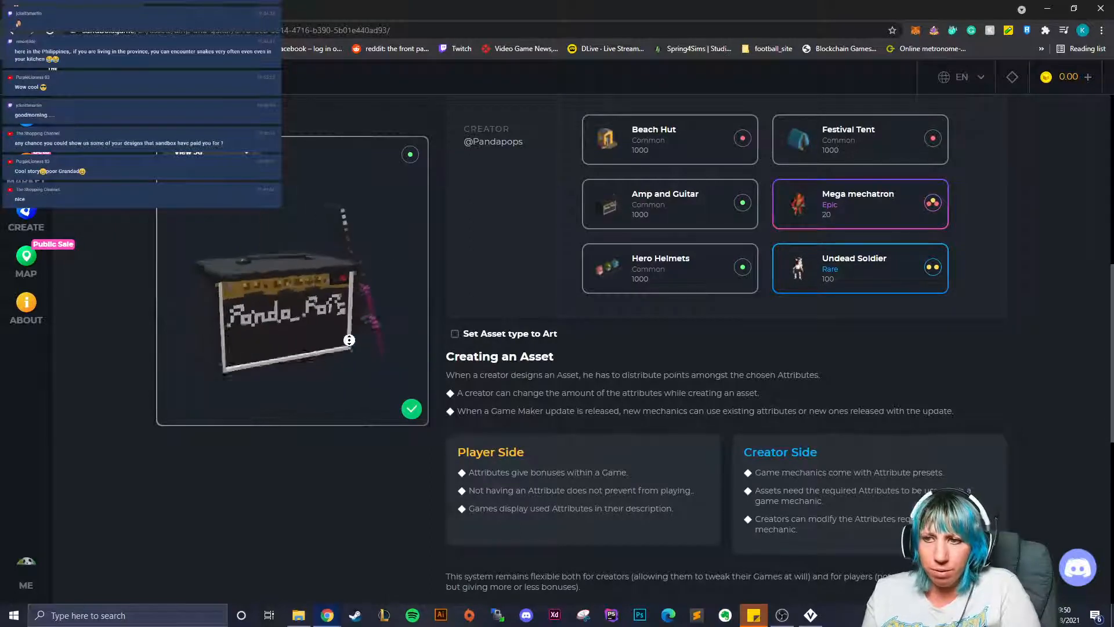
# Step: Go back to the inventory and filter it to Published assets again
pyautogui.click(13, 31)
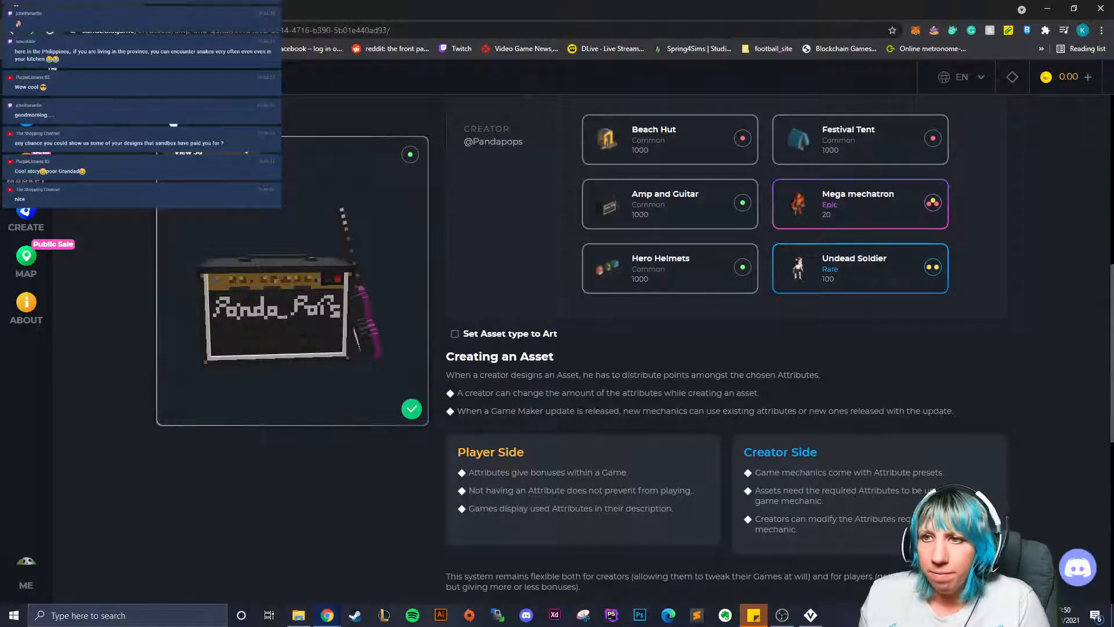
pyautogui.click(899, 150)
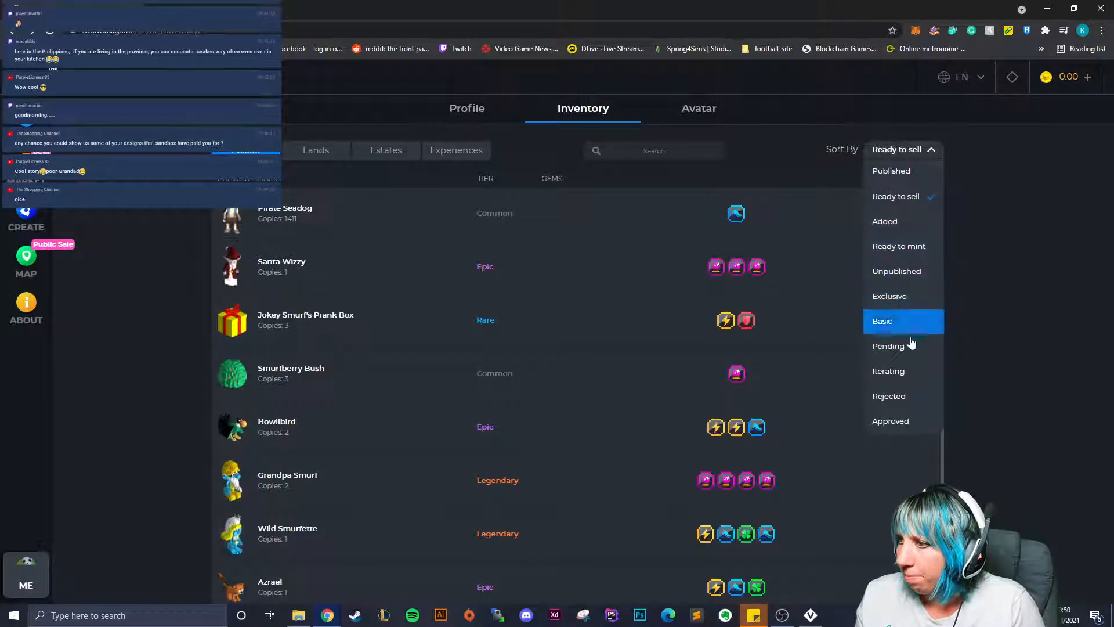
pyautogui.click(897, 173)
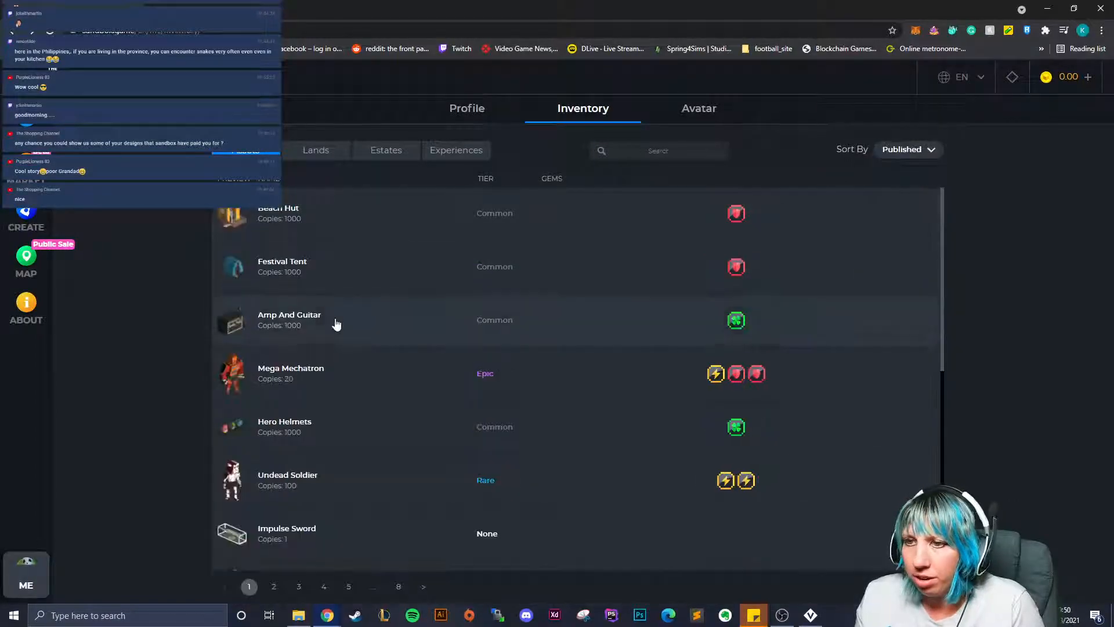
# Step: Open the Gaming P.C asset on page 2 of the Published assets and turn its 3D preview to face front
pyautogui.scroll(-10, 326, 310)
pyautogui.click(271, 588)
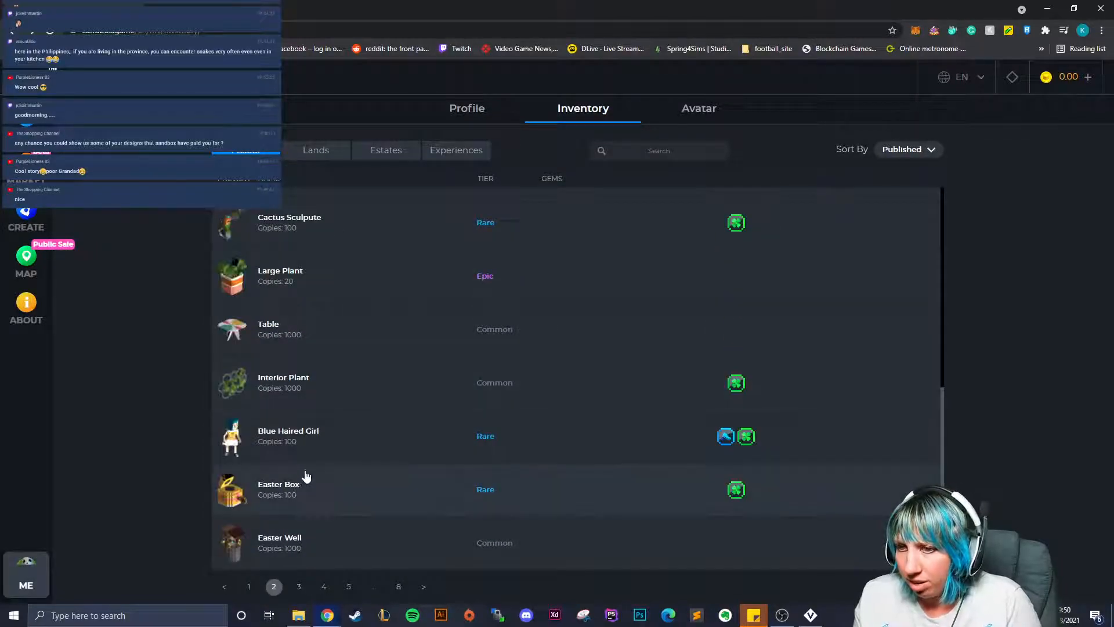
pyautogui.scroll(6, 305, 473)
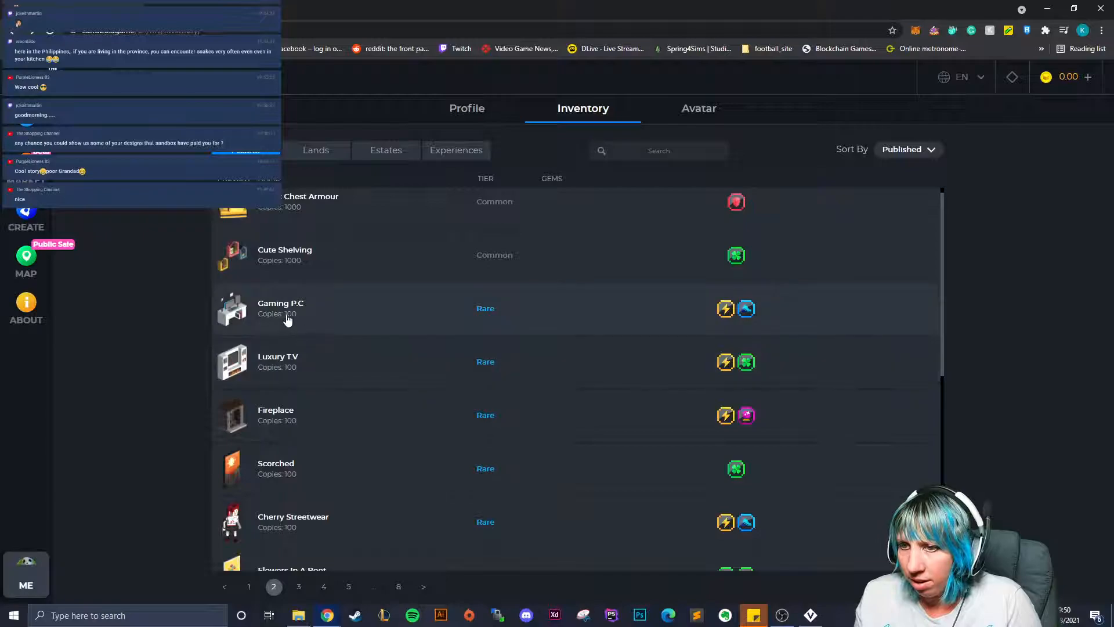
pyautogui.click(335, 317)
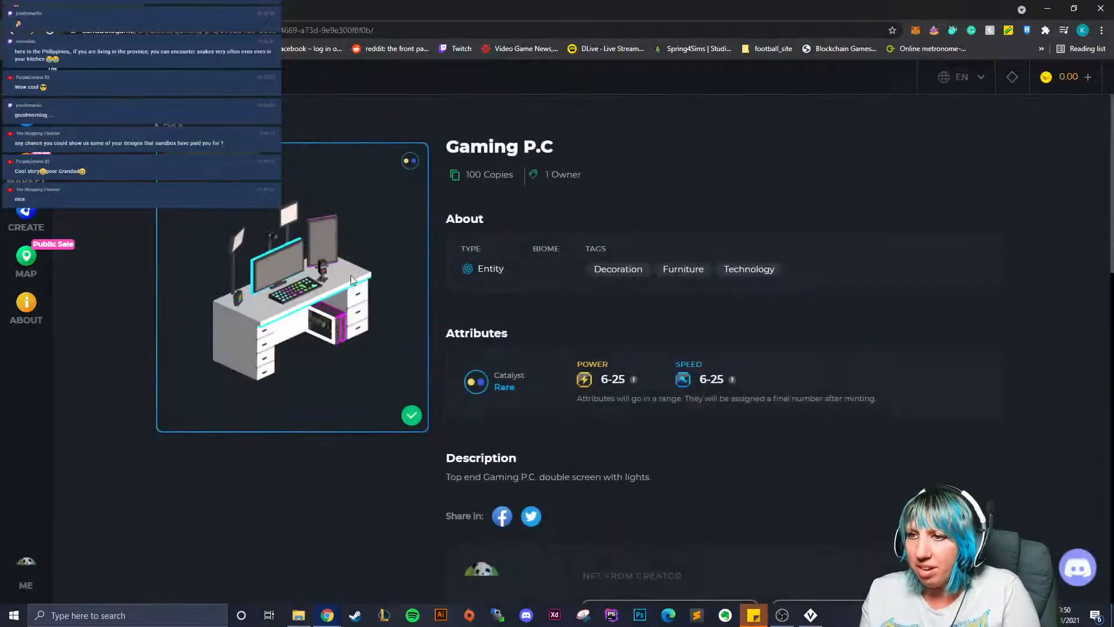
pyautogui.moveTo(217, 354); pyautogui.dragTo(229, 260)
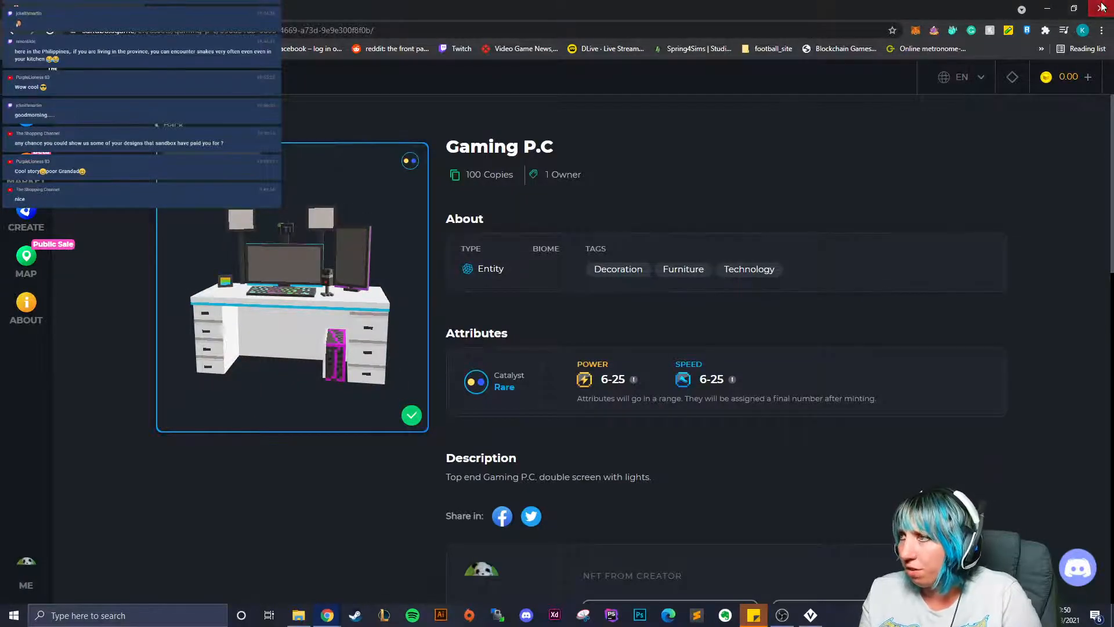
# Step: Switch back to VoxEdit, then close main roof 1.vxm and cottage final.vxr, saving the changes to both
pyautogui.click(1047, 8)
pyautogui.click(12, 55)
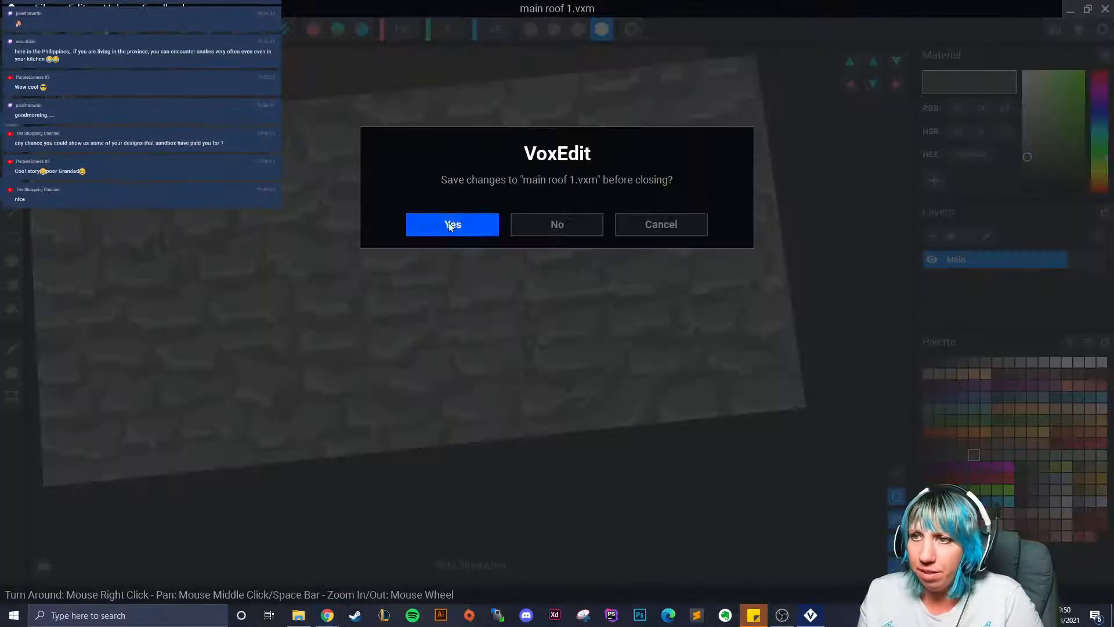
pyautogui.click(433, 216)
pyautogui.click(12, 56)
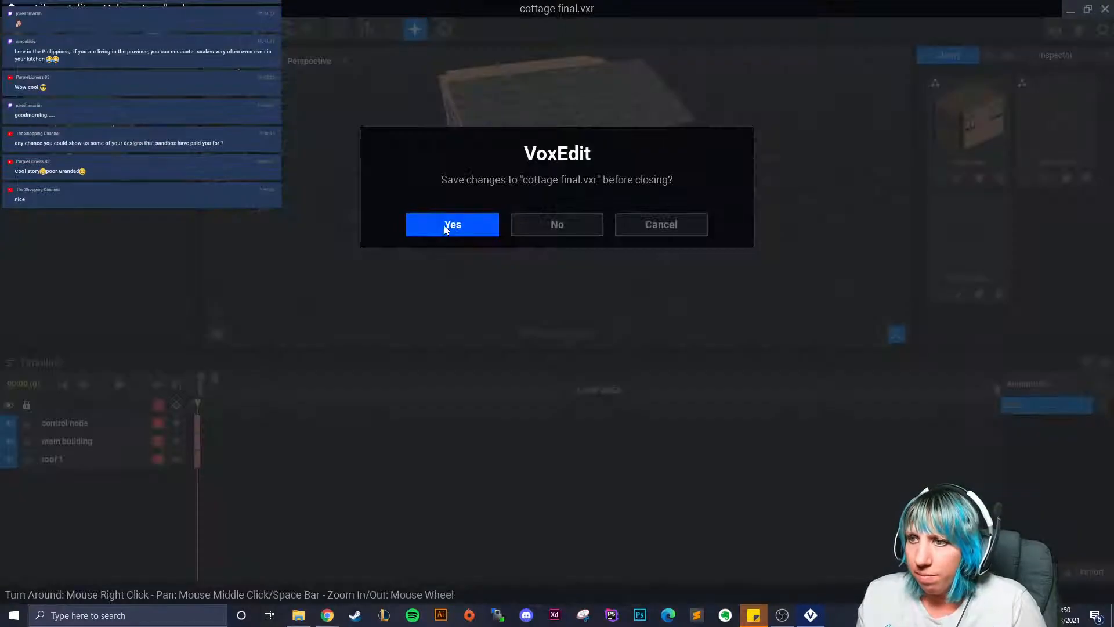
pyautogui.click(444, 225)
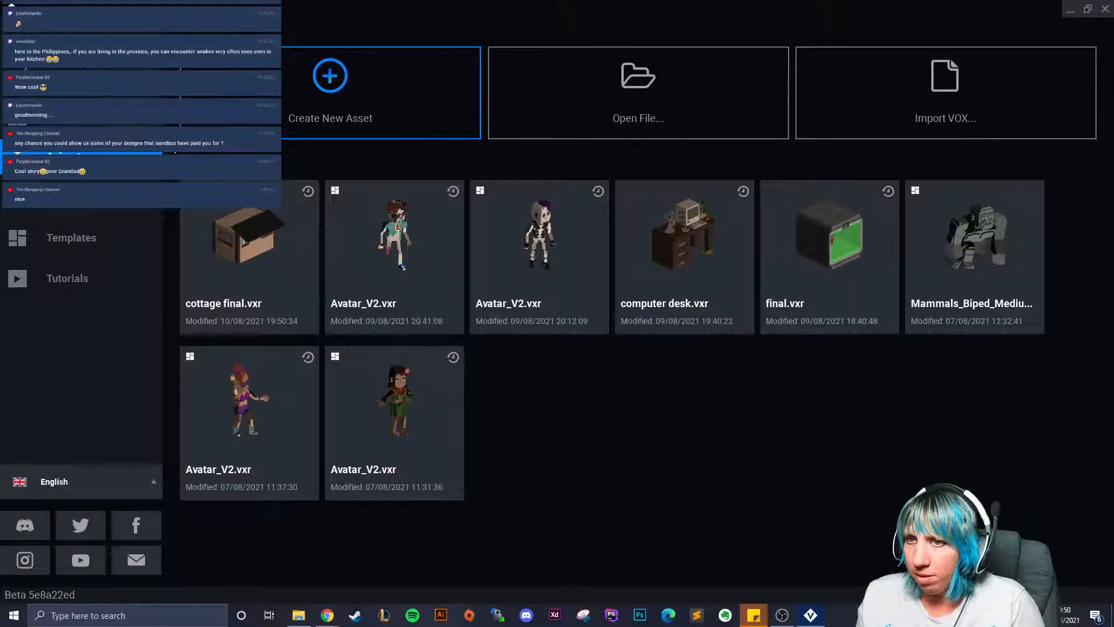
# Step: Browse for a file to open in the VoxEdit assignments folder, looking inside April > luxery(1) > final
pyautogui.click(611, 103)
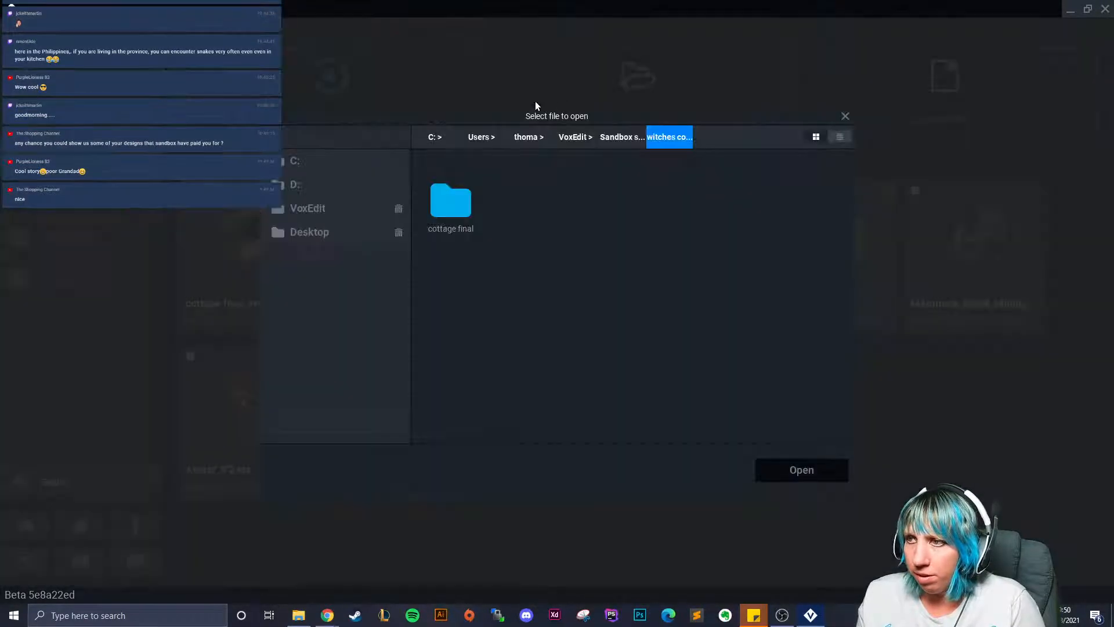
pyautogui.click(348, 204)
pyautogui.doubleClick(451, 198)
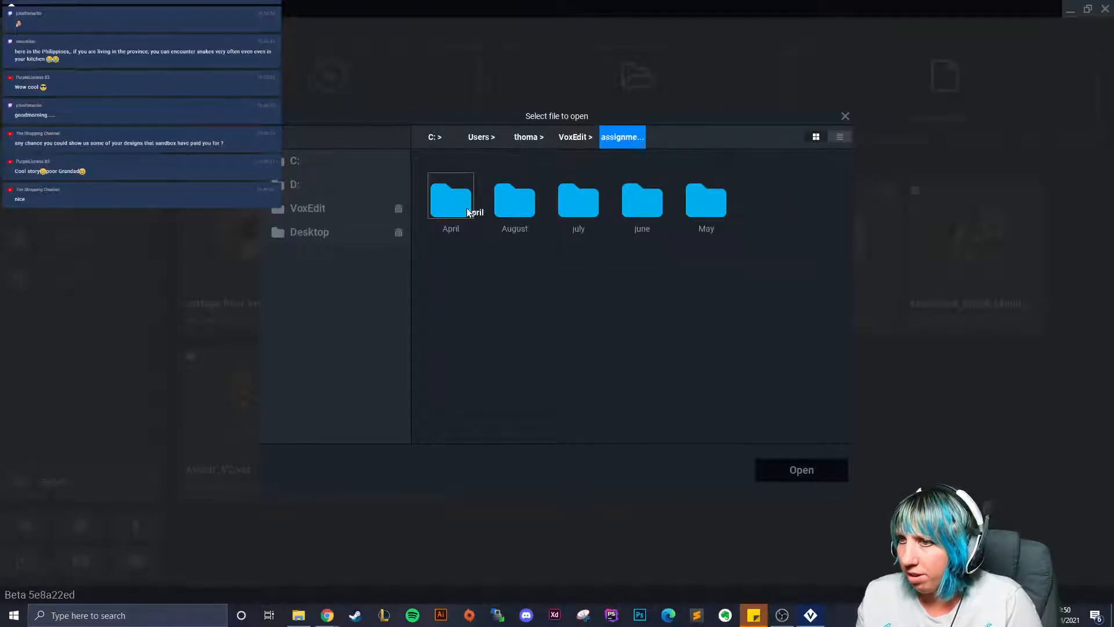
pyautogui.doubleClick(462, 204)
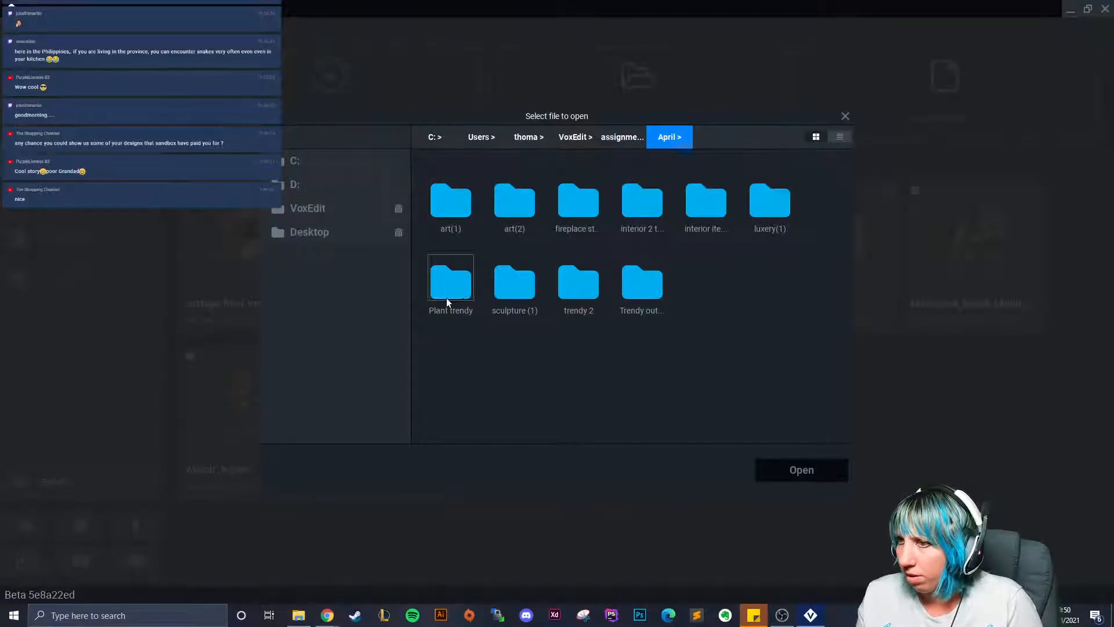
pyautogui.doubleClick(766, 214)
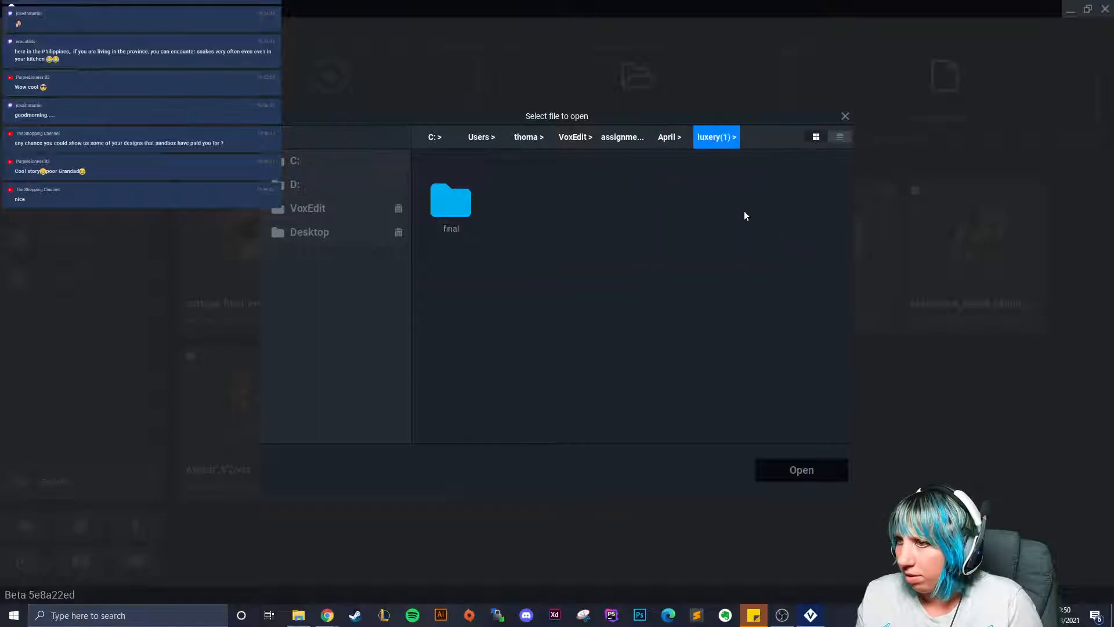
pyautogui.doubleClick(444, 213)
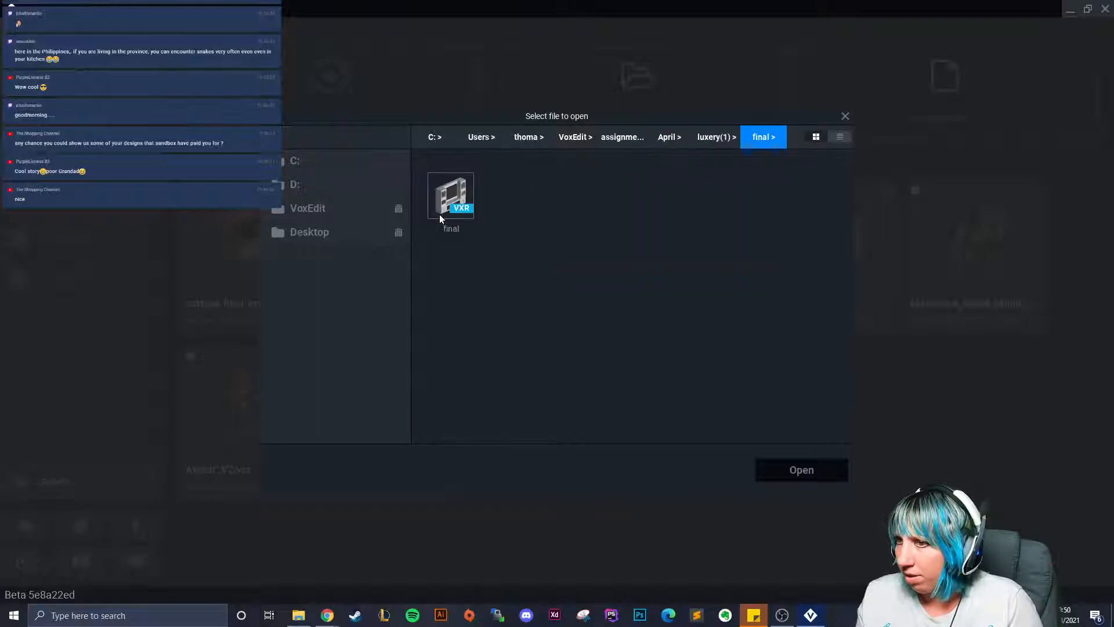
# Step: Go to the May assignments and open final gaming.vxr from the Gaming pc folder
pyautogui.click(671, 138)
pyautogui.click(604, 146)
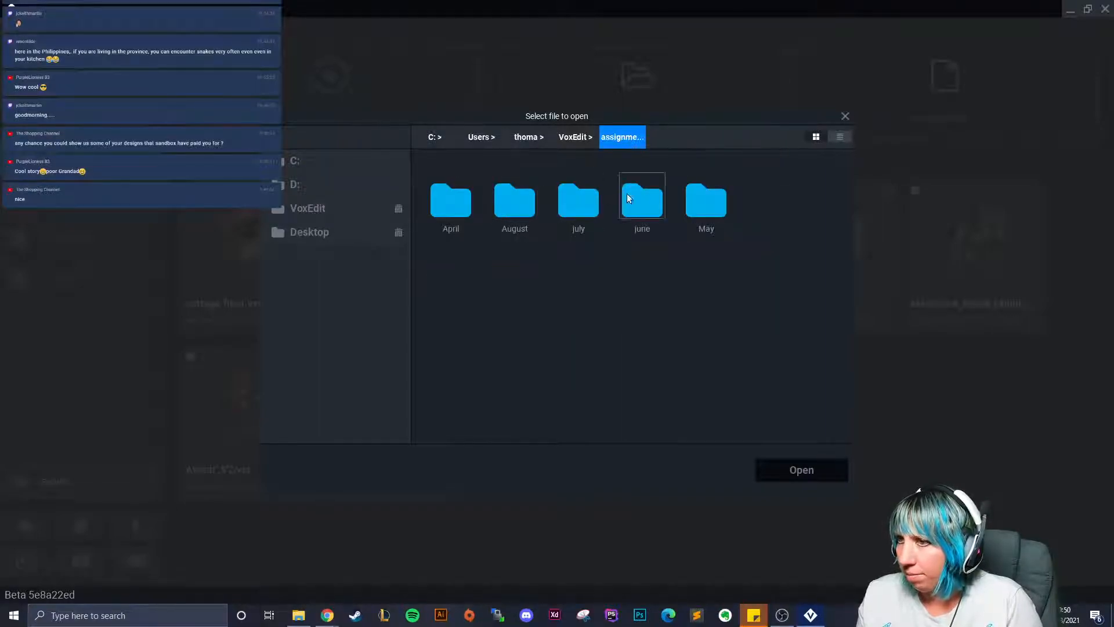
pyautogui.doubleClick(694, 208)
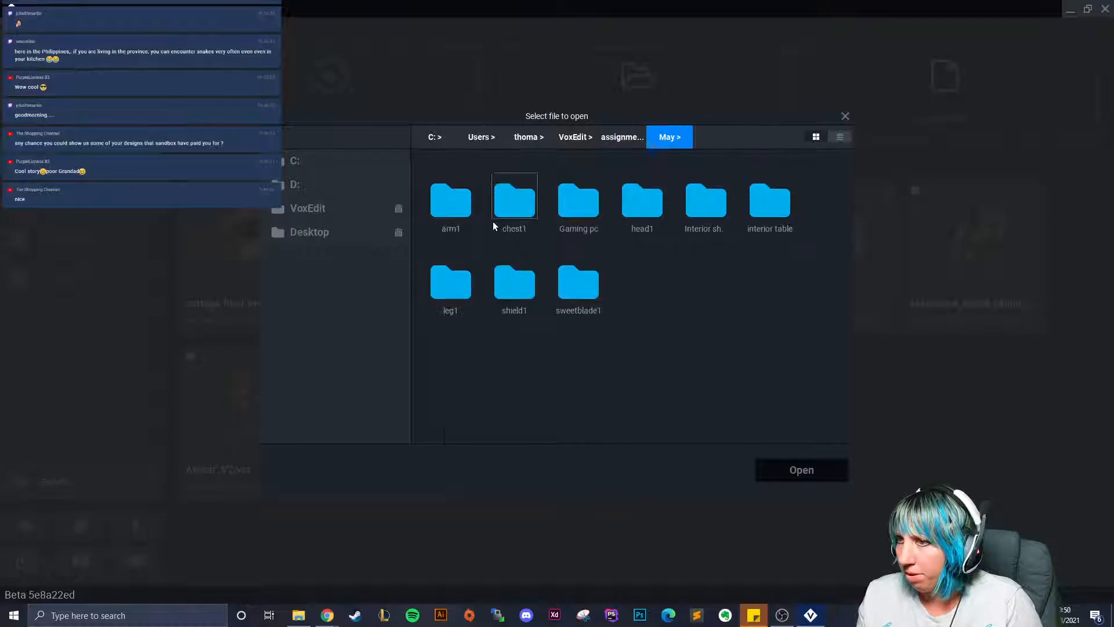
pyautogui.doubleClick(562, 203)
pyautogui.doubleClick(451, 204)
pyautogui.click(452, 204)
pyautogui.click(803, 471)
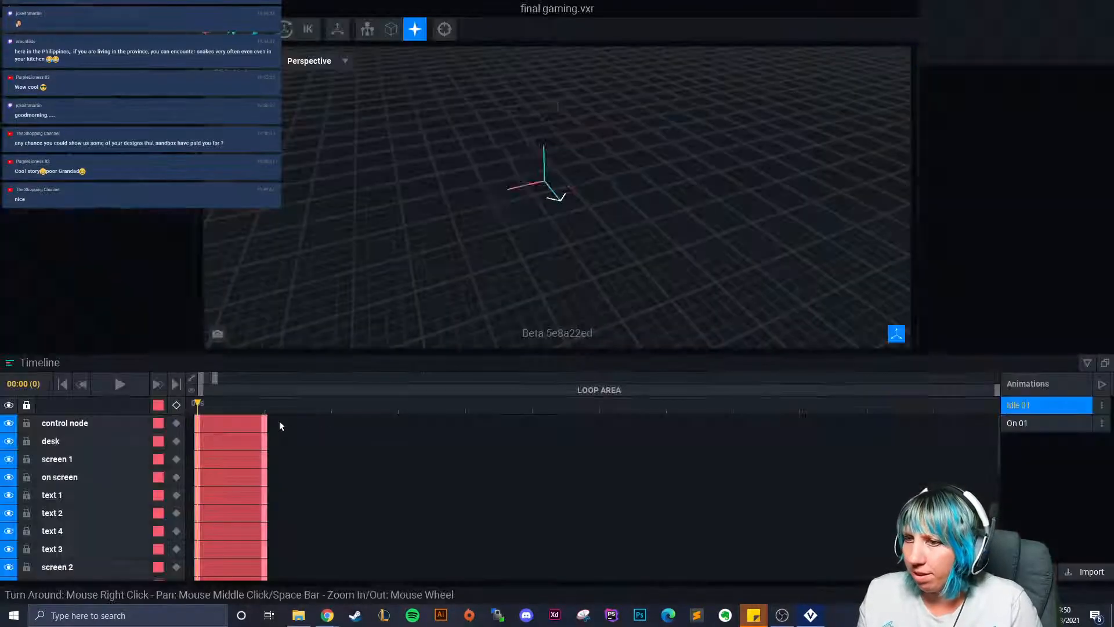
# Step: Show the gaming desk model from the front and preview its Idle 01 animation
pyautogui.moveTo(514, 168); pyautogui.dragTo(406, 174, button='right')
pyautogui.scroll(6, 515, 169)
pyautogui.scroll(-1, 405, 291)
pyautogui.click(143, 390)
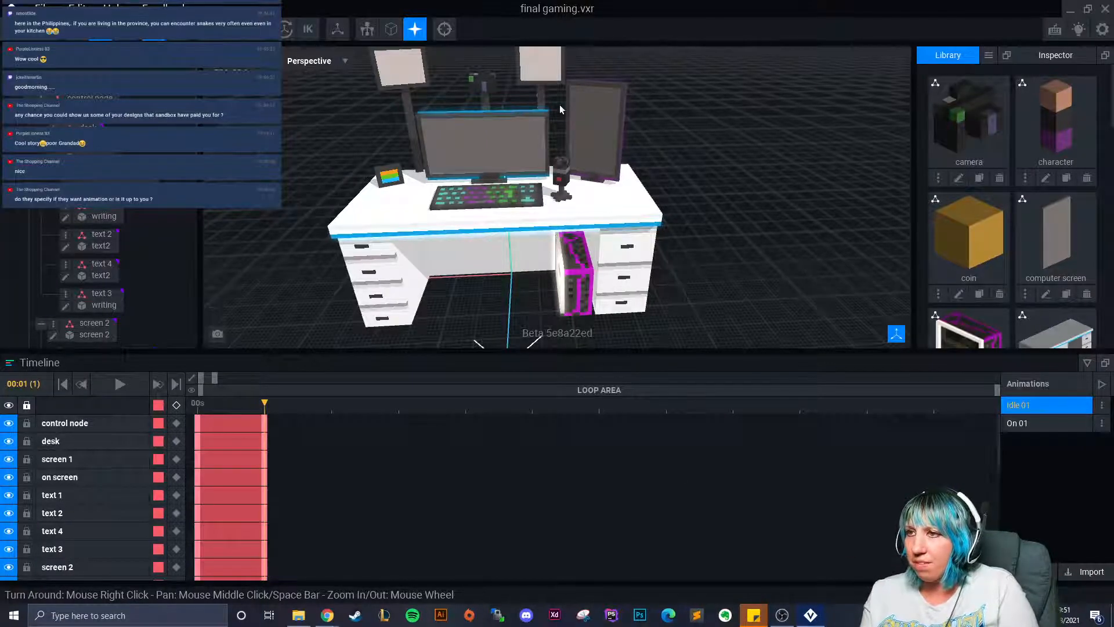
pyautogui.moveTo(212, 409); pyautogui.dragTo(248, 415)
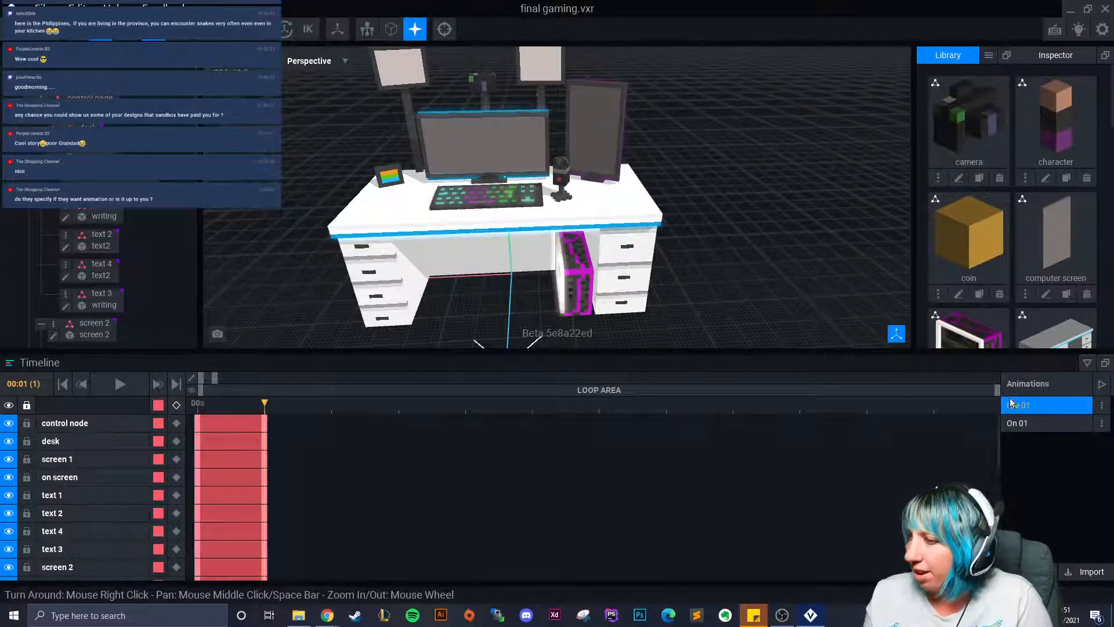
# Step: Select the On 01 animation and play it from the start
pyautogui.click(1025, 423)
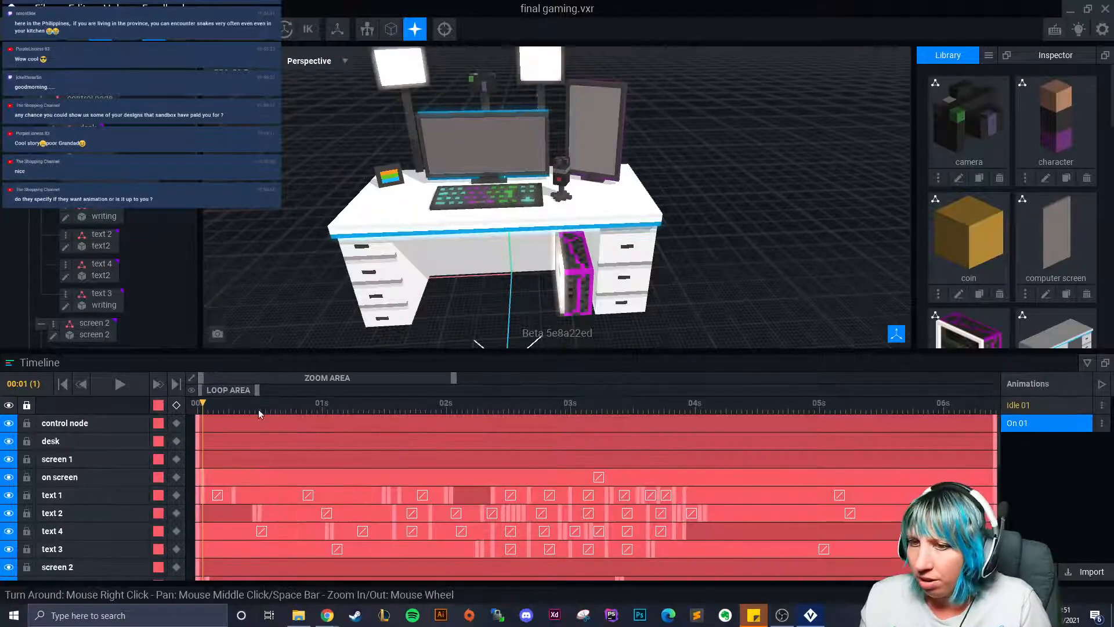
pyautogui.click(190, 403)
pyautogui.click(119, 383)
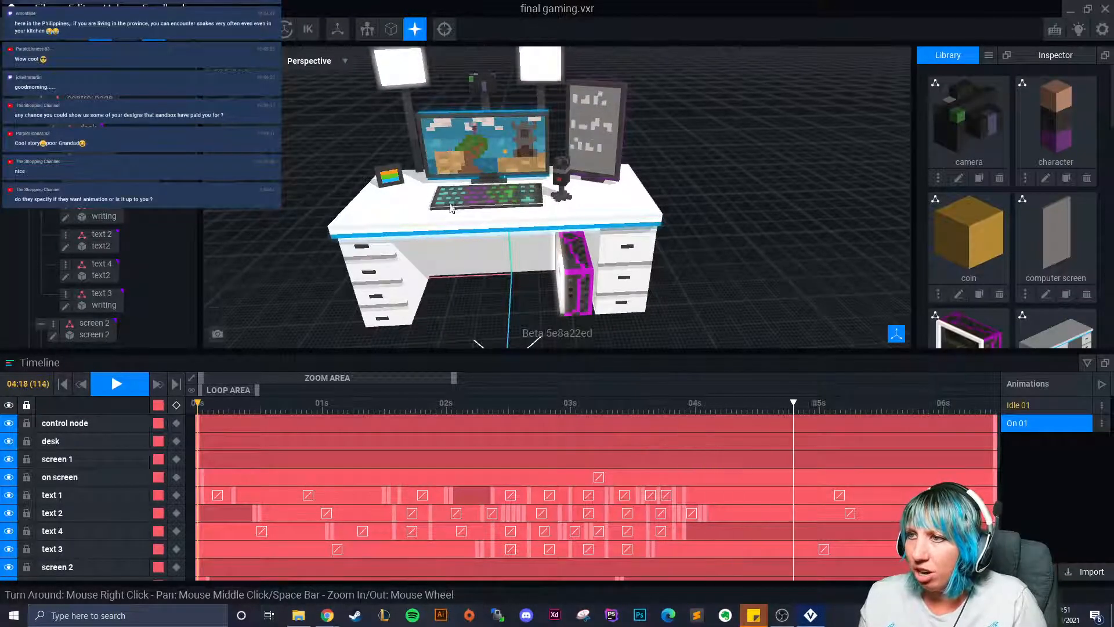
# Step: Examine the running On 01 animation up close on both monitors, then around the keyboard and the rest of the desk
pyautogui.scroll(5, 457, 182)
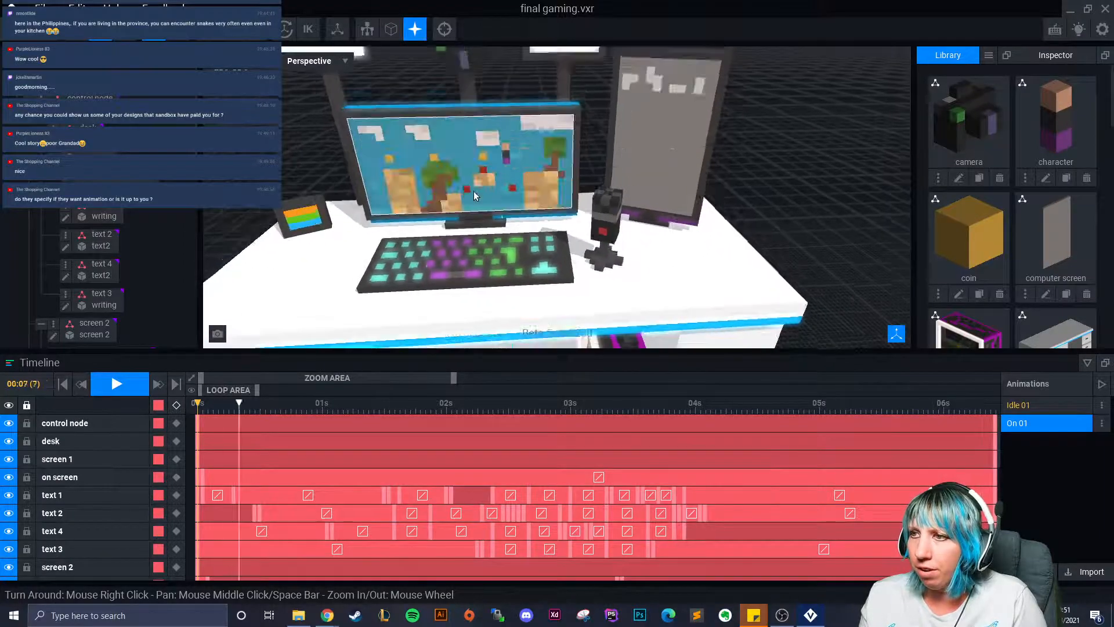
pyautogui.scroll(5, 475, 191)
pyautogui.scroll(-5, 667, 249)
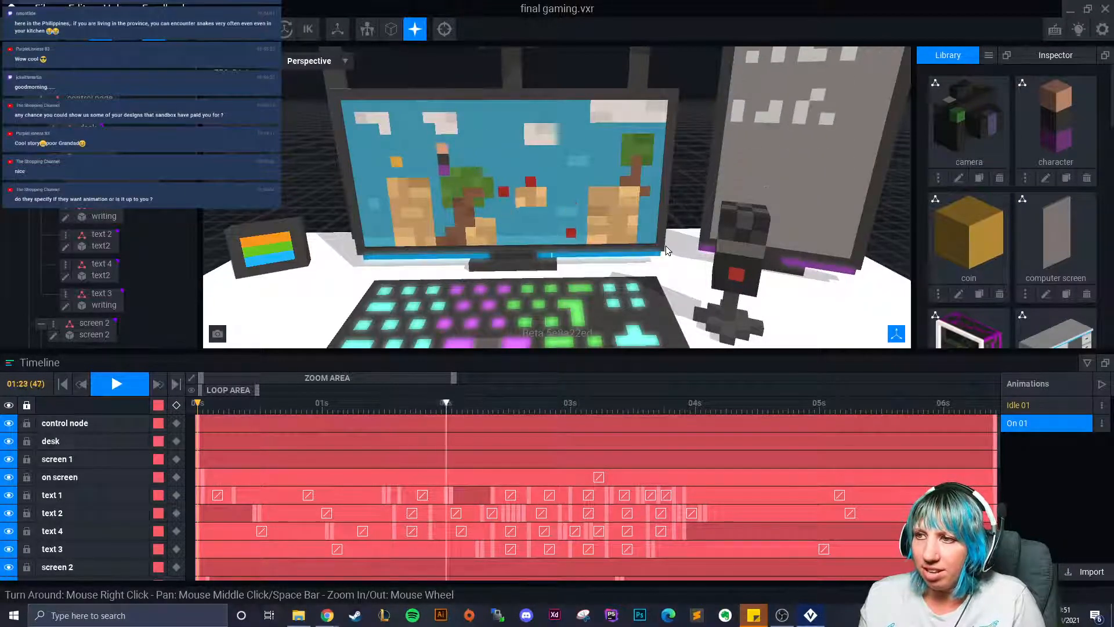
pyautogui.scroll(-5, 457, 236)
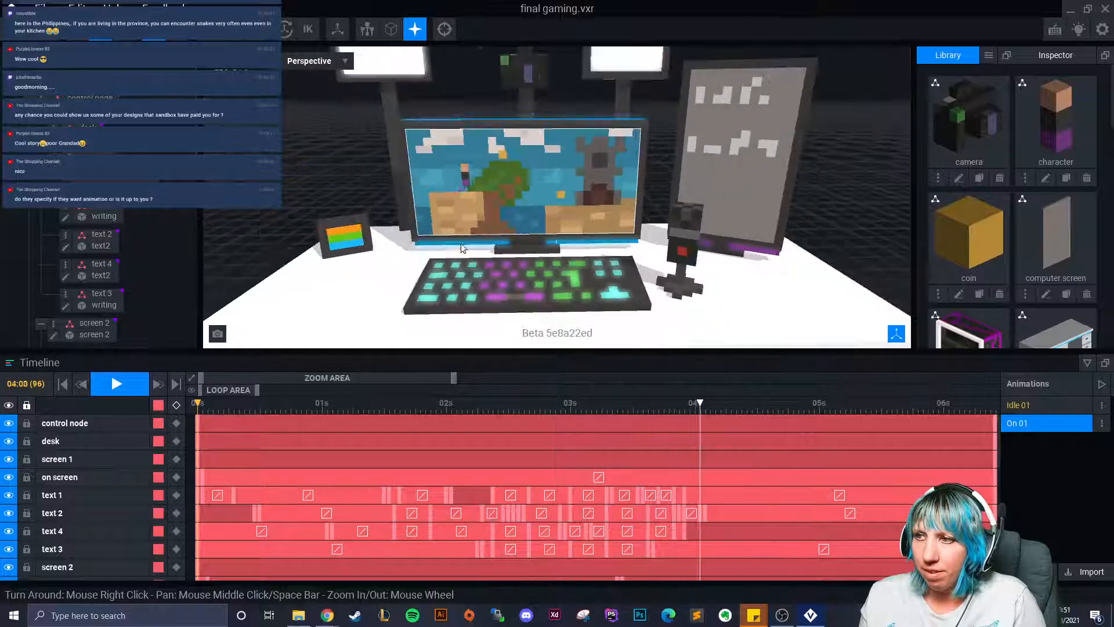
pyautogui.moveTo(543, 278); pyautogui.dragTo(562, 282, button='right')
pyautogui.moveTo(566, 287); pyautogui.dragTo(511, 168, button='middle')
pyautogui.moveTo(458, 180); pyautogui.dragTo(505, 196, button='right')
pyautogui.scroll(5, 535, 239)
pyautogui.moveTo(536, 241); pyautogui.dragTo(529, 258, button='middle')
pyautogui.moveTo(529, 257)
pyautogui.mouseDown(button='right')
pyautogui.moveTo(493, 241)
pyautogui.moveTo(526, 256)
pyautogui.mouseUp(button='right')
pyautogui.scroll(-3, 518, 243)
# Step: Close final gaming.vxr with its changes saved and browse the May assignments folder
pyautogui.click(12, 7)
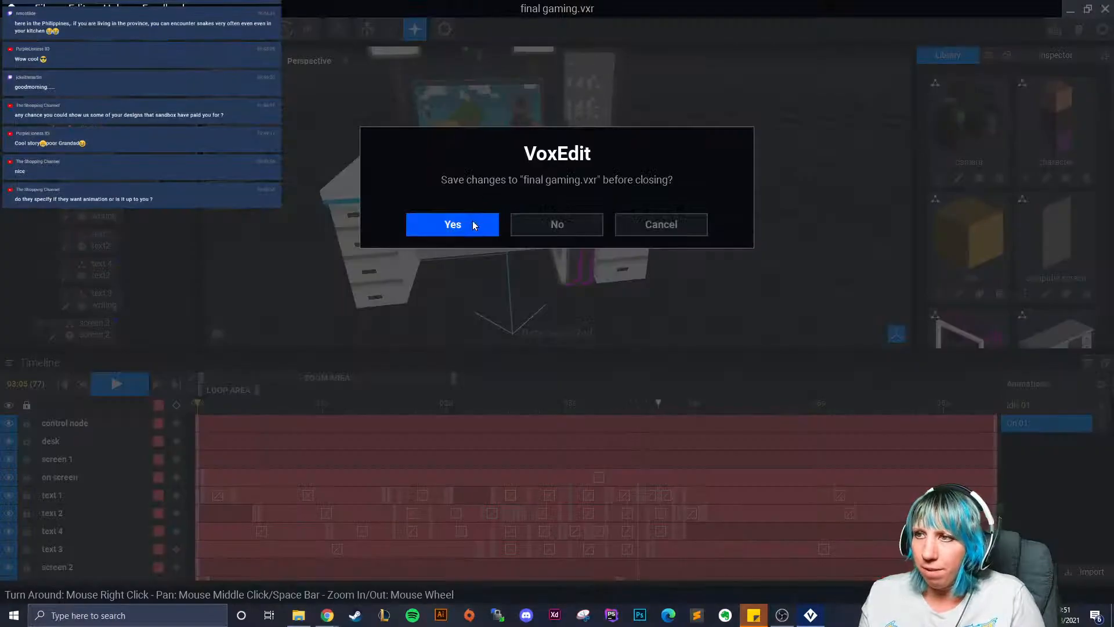
pyautogui.click(473, 226)
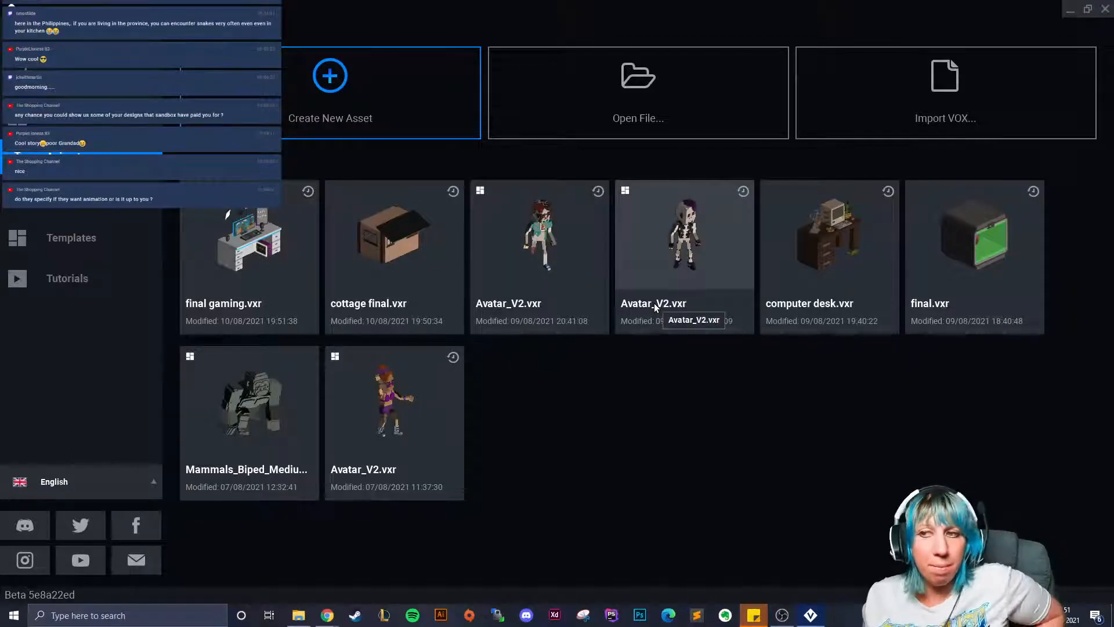
pyautogui.click(548, 95)
pyautogui.click(715, 137)
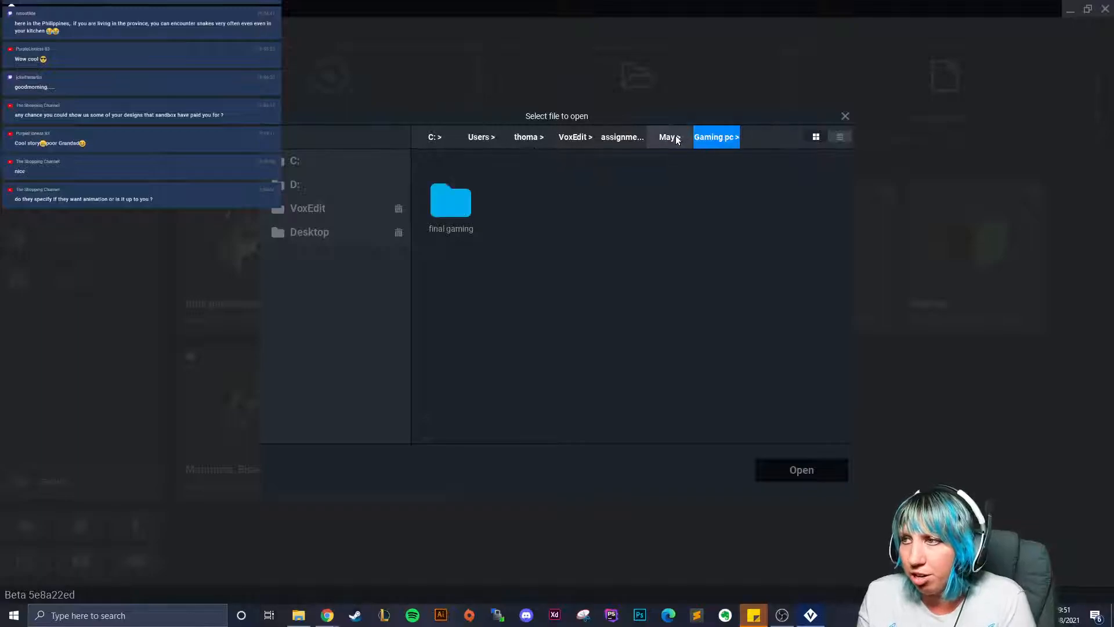
pyautogui.click(673, 139)
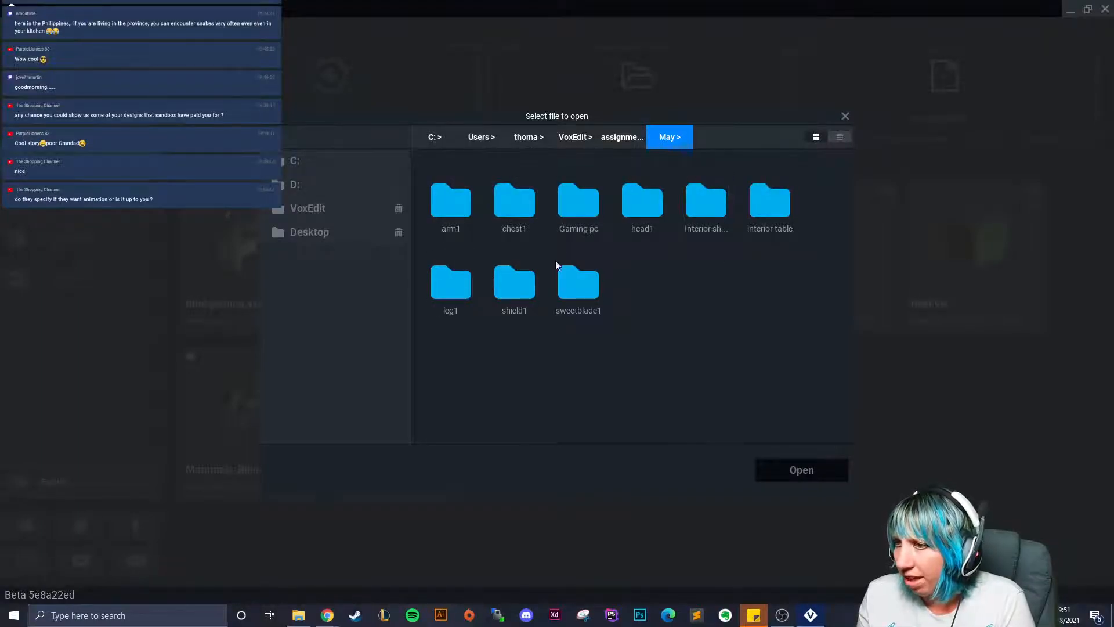
# Step: Preview final.vxr in the gundam display folder of the June assignments, then leave the file browser without opening it
pyautogui.click(623, 143)
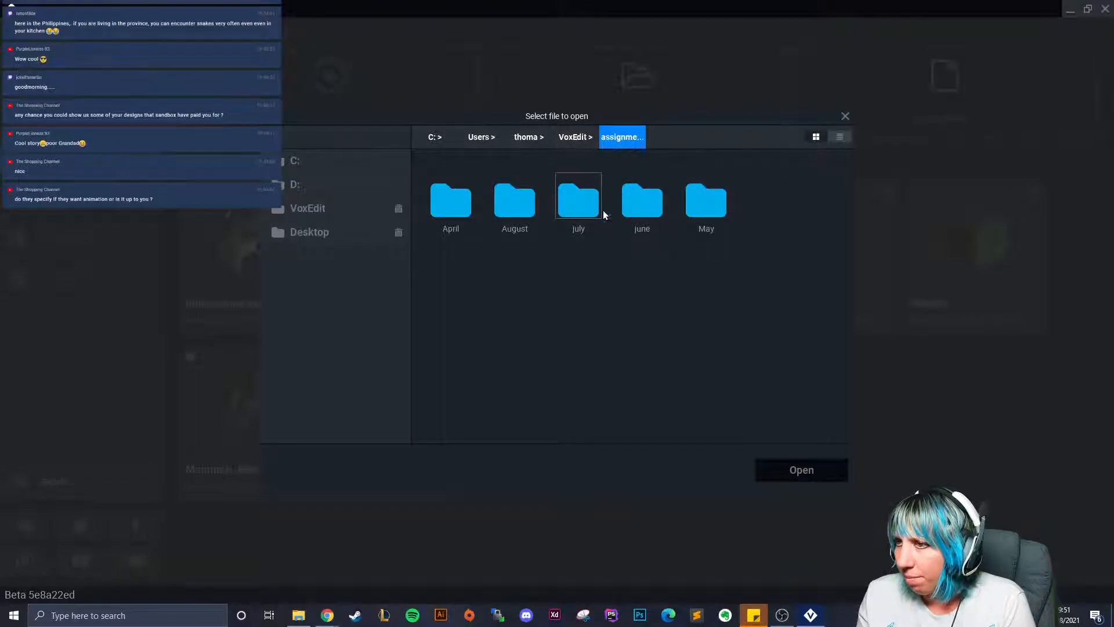
pyautogui.doubleClick(650, 206)
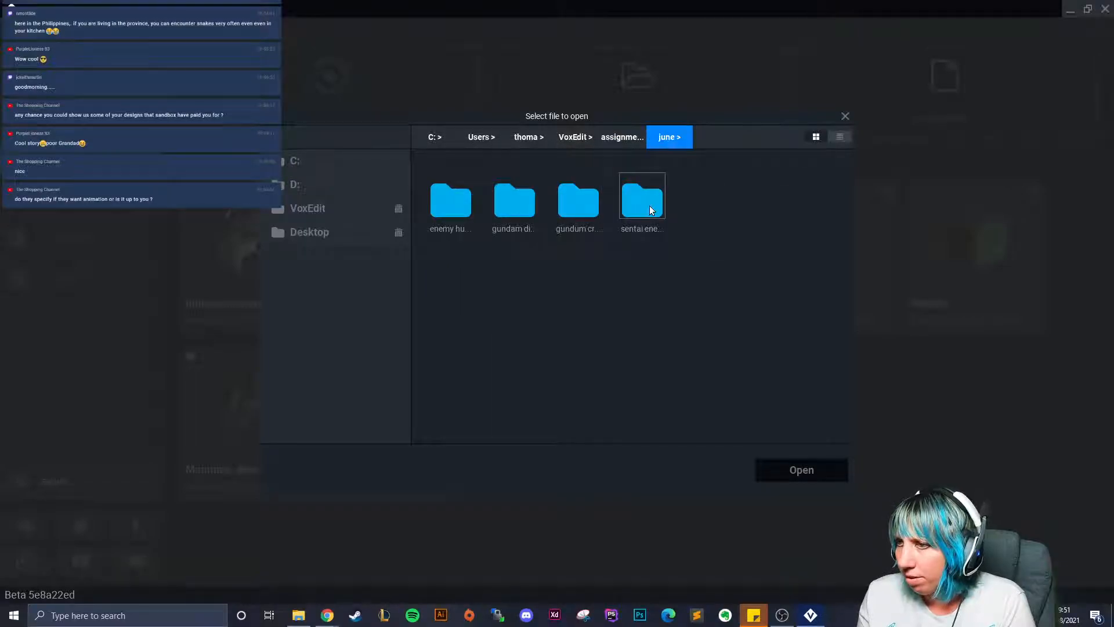
pyautogui.doubleClick(520, 200)
pyautogui.doubleClick(451, 200)
pyautogui.click(455, 195)
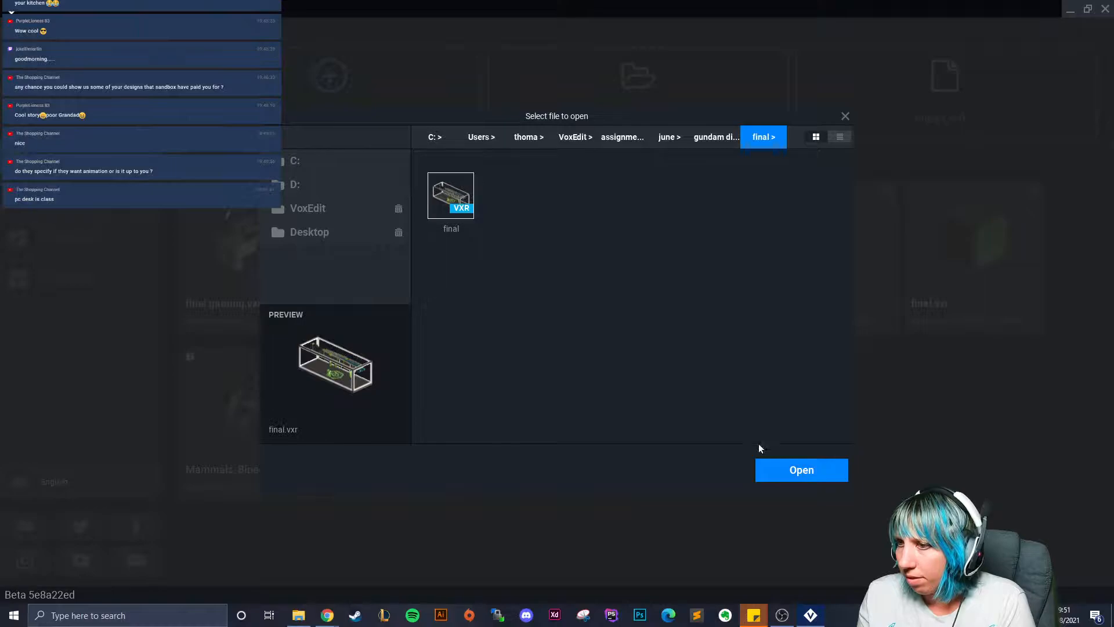
pyautogui.click(845, 116)
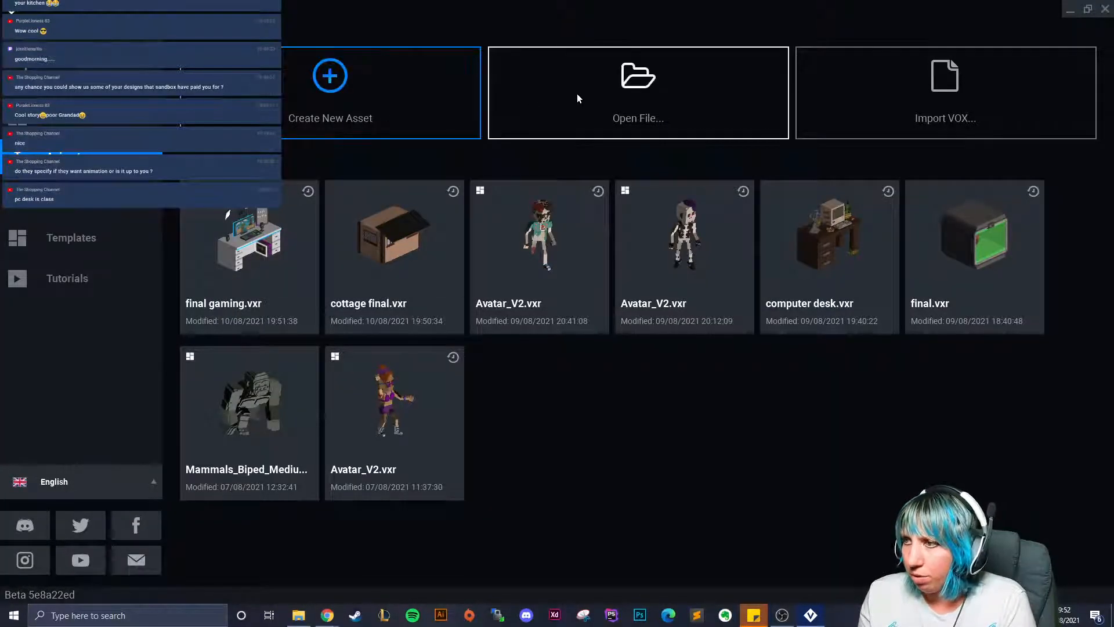
# Step: Go to the April assignments and open art(1).vxr from the art(1) folder
pyautogui.click(563, 85)
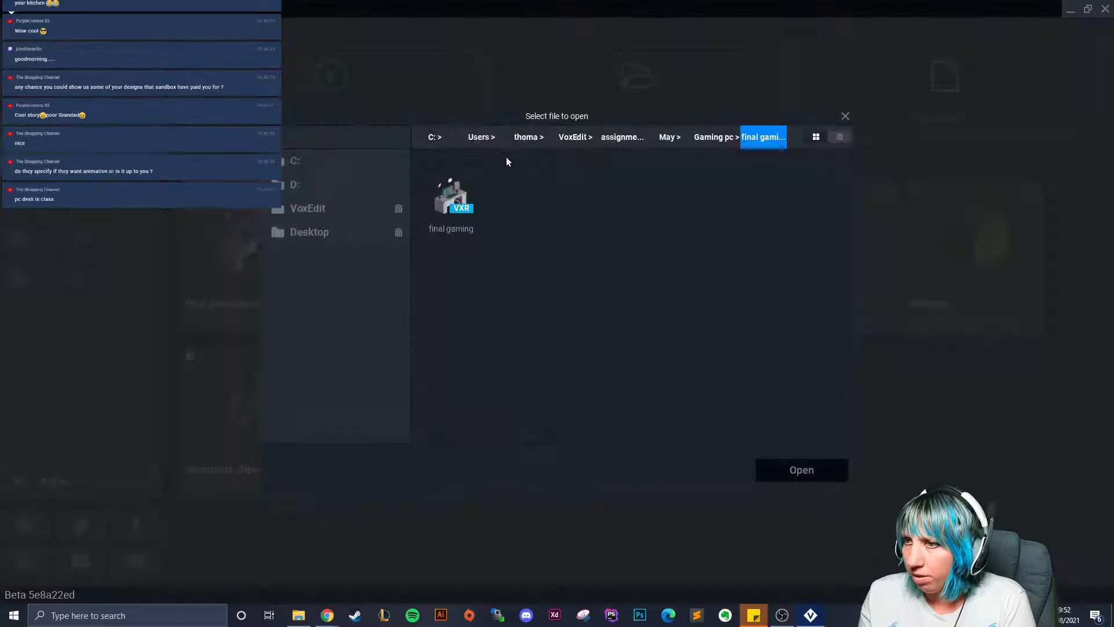
pyautogui.click(575, 141)
pyautogui.doubleClick(447, 210)
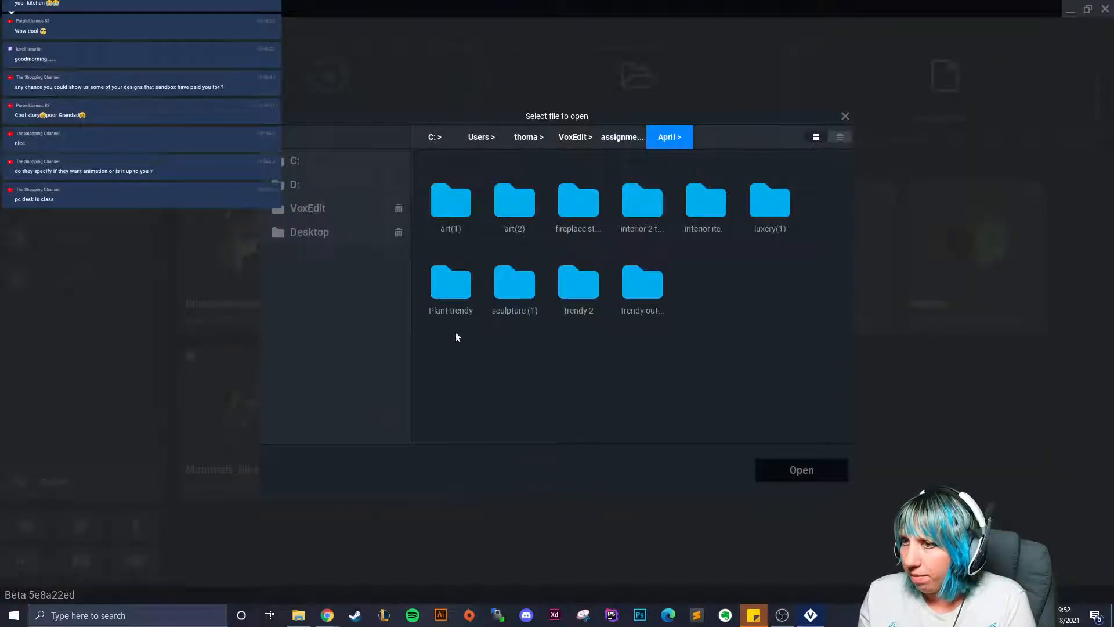
pyautogui.doubleClick(459, 216)
pyautogui.click(454, 214)
pyautogui.click(770, 471)
# Step: Examine the art(1) painting from the front and up close, then close the file with its changes saved
pyautogui.scroll(3, 567, 202)
pyautogui.moveTo(567, 201); pyautogui.dragTo(604, 192, button='right')
pyautogui.scroll(4, 604, 192)
pyautogui.moveTo(605, 191); pyautogui.dragTo(598, 247, button='middle')
pyautogui.moveTo(598, 247); pyautogui.dragTo(580, 181, button='right')
pyautogui.scroll(-3, 606, 241)
pyautogui.click(12, 10)
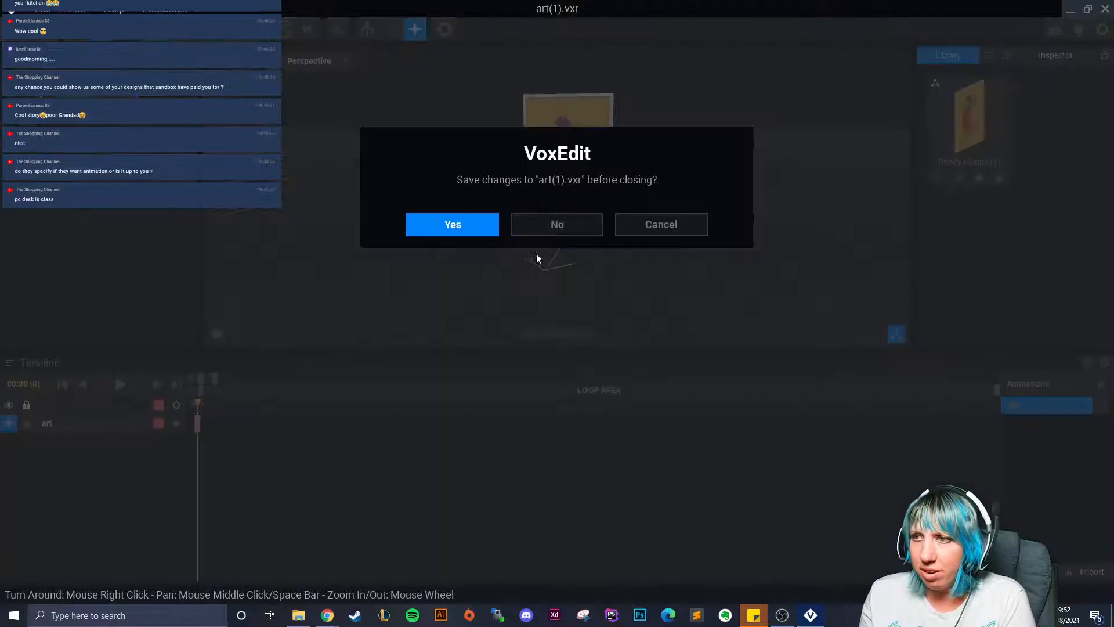
pyautogui.click(477, 222)
# Step: Open art 2 final.vxr from the art(2) folder of the April assignments
pyautogui.click(574, 100)
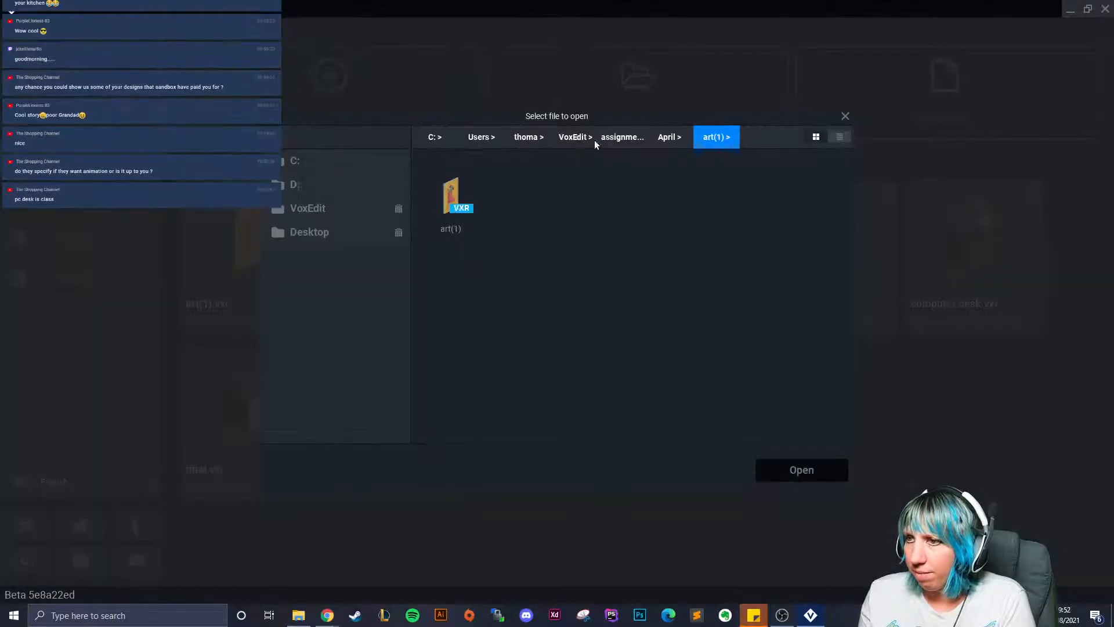
pyautogui.click(668, 137)
pyautogui.doubleClick(515, 204)
pyautogui.doubleClick(454, 203)
pyautogui.click(451, 197)
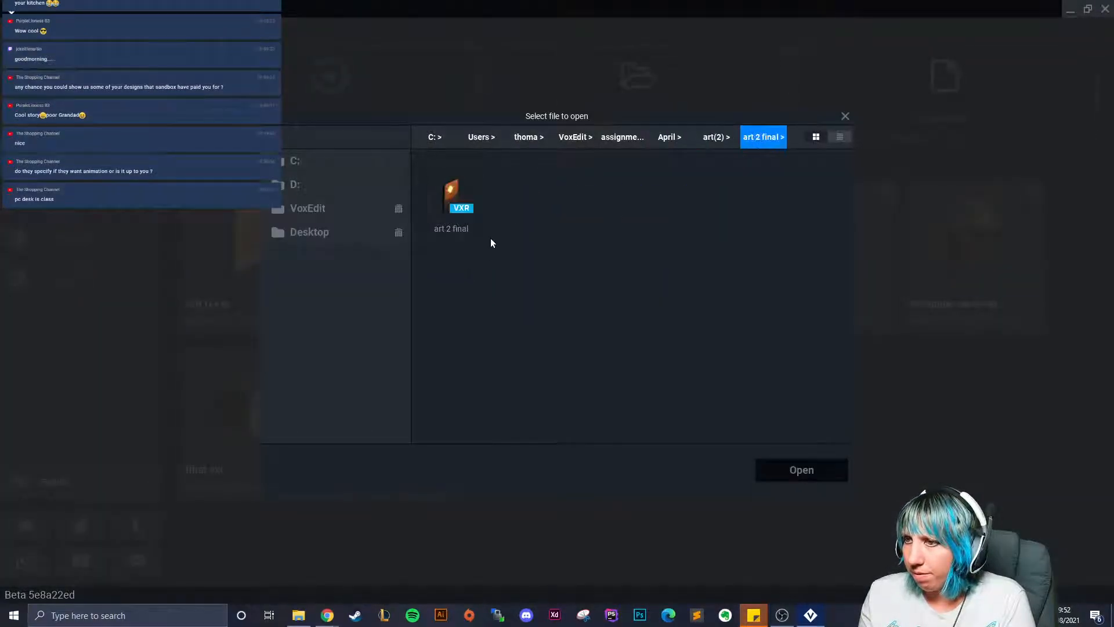
pyautogui.click(808, 465)
# Step: Examine the sunset painting from the front and up close, then close the file with its changes saved
pyautogui.moveTo(615, 186)
pyautogui.mouseDown(button='right')
pyautogui.moveTo(600, 179)
pyautogui.moveTo(600, 204)
pyautogui.moveTo(650, 251)
pyautogui.mouseUp(button='right')
pyautogui.scroll(3, 607, 182)
pyautogui.scroll(3, 603, 209)
pyautogui.scroll(-2, 650, 246)
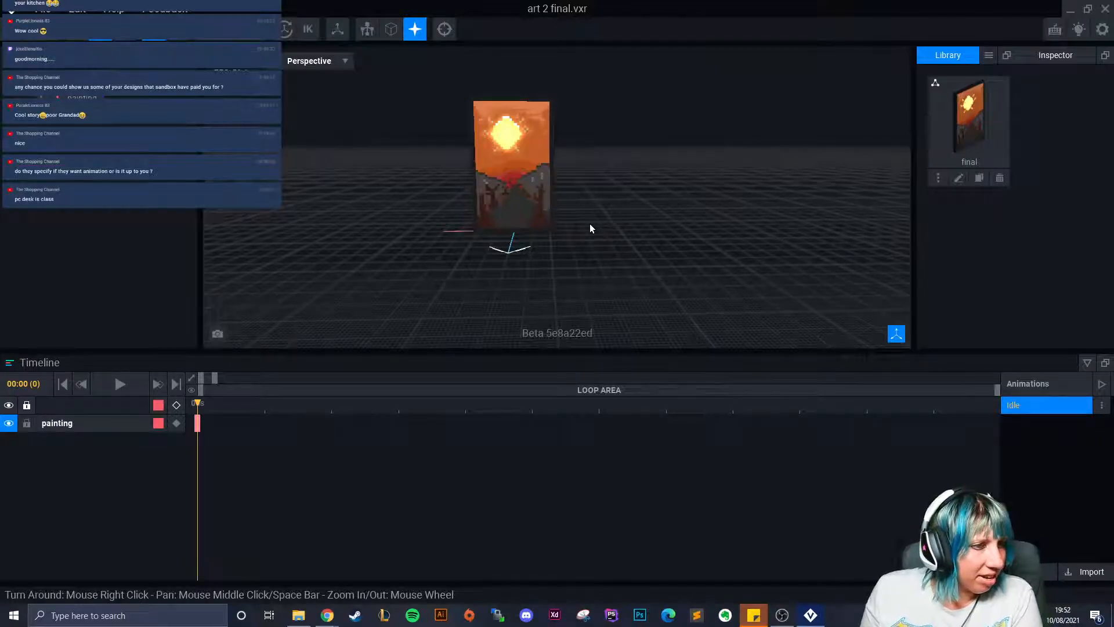
pyautogui.click(13, 10)
pyautogui.click(471, 229)
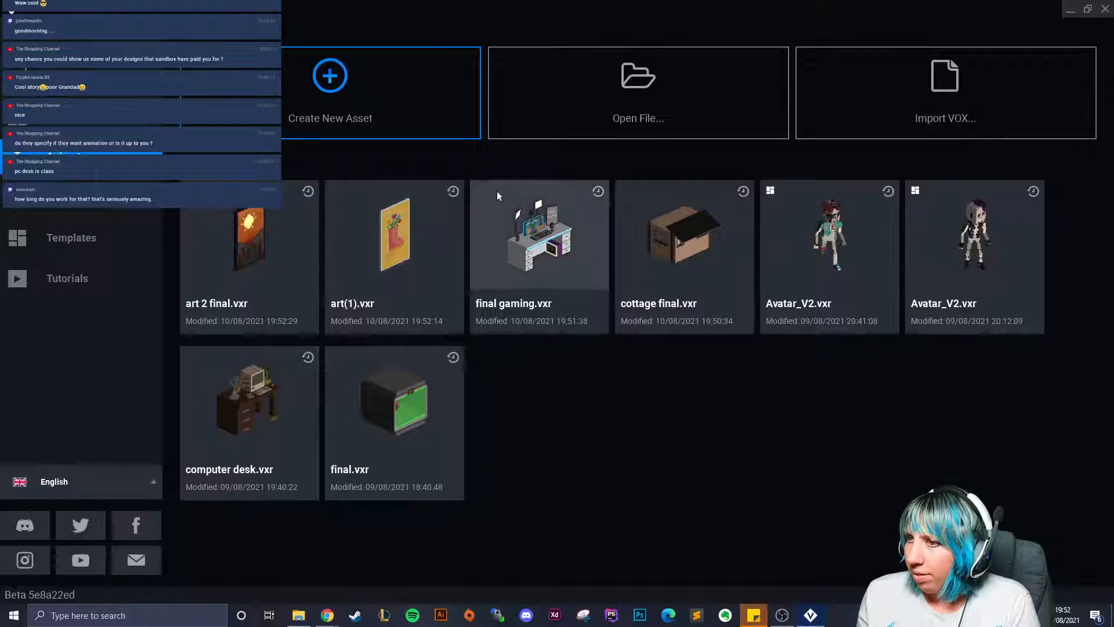
# Step: Look at the file in April's interior 2 folder and return to the April assignments without opening it
pyautogui.click(549, 82)
pyautogui.click(670, 138)
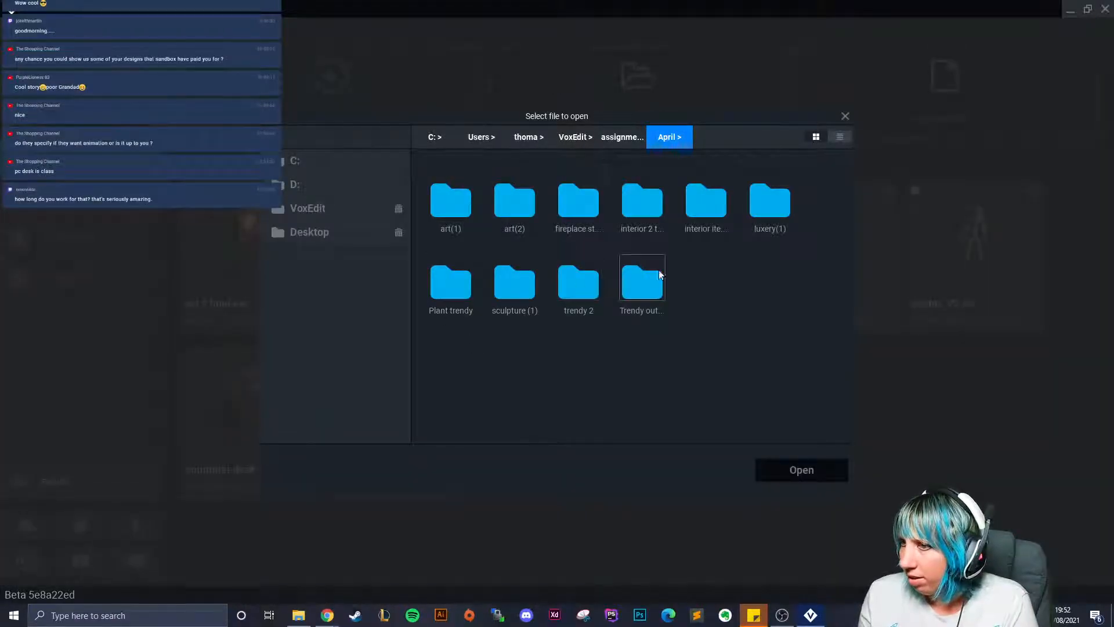
pyautogui.doubleClick(614, 204)
pyautogui.doubleClick(451, 201)
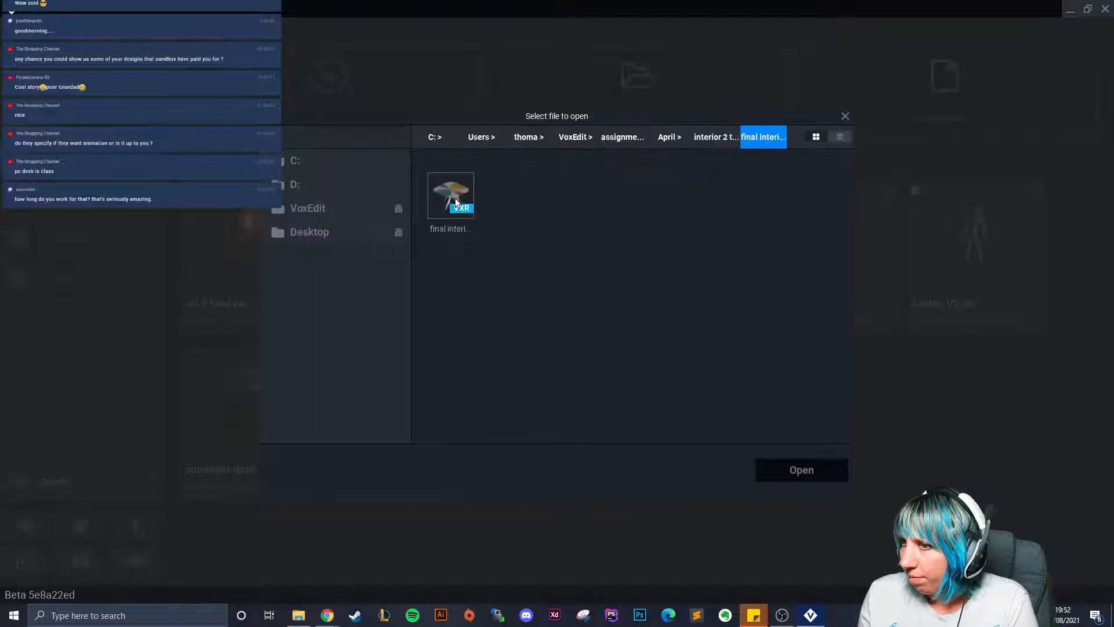
pyautogui.click(697, 140)
pyautogui.click(673, 140)
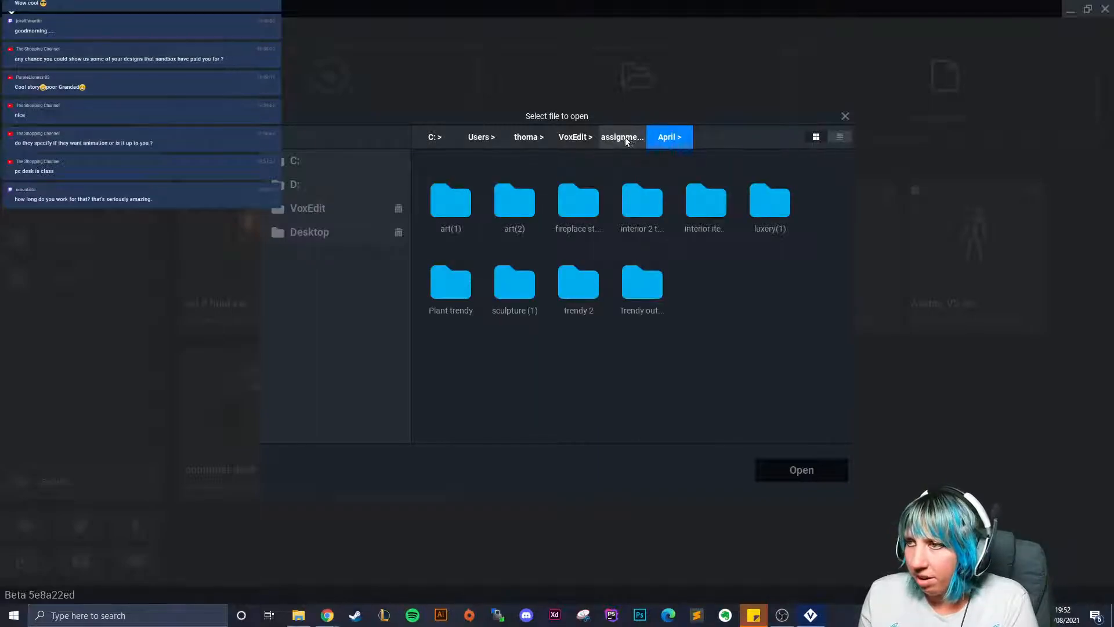
# Step: Look through the July assignments, then leave the file browser without opening anything
pyautogui.click(624, 138)
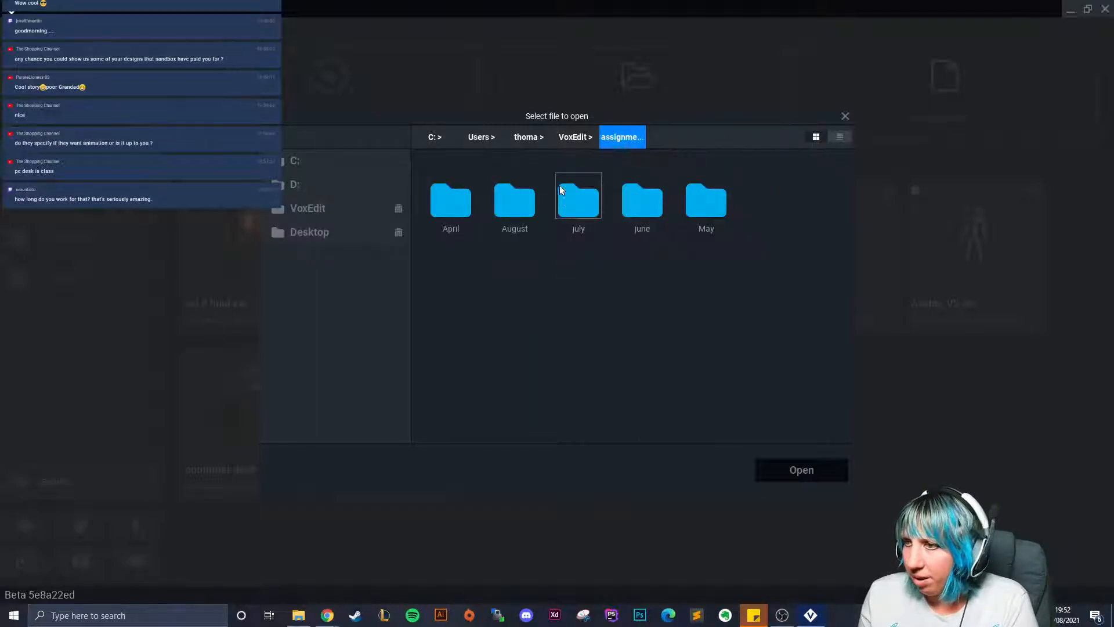
pyautogui.doubleClick(596, 209)
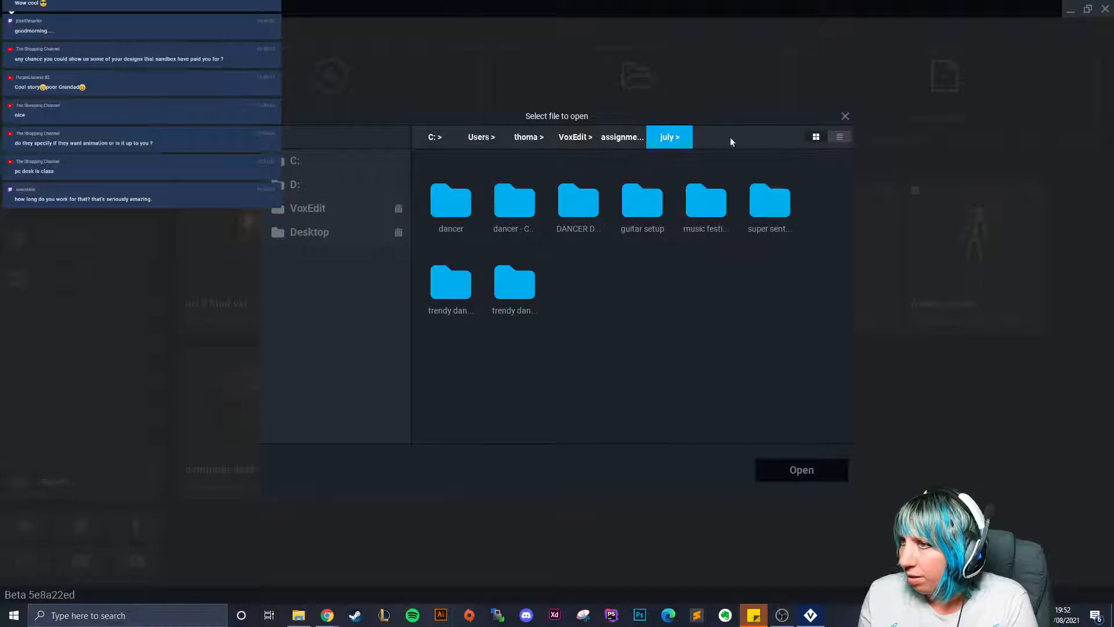
pyautogui.click(845, 116)
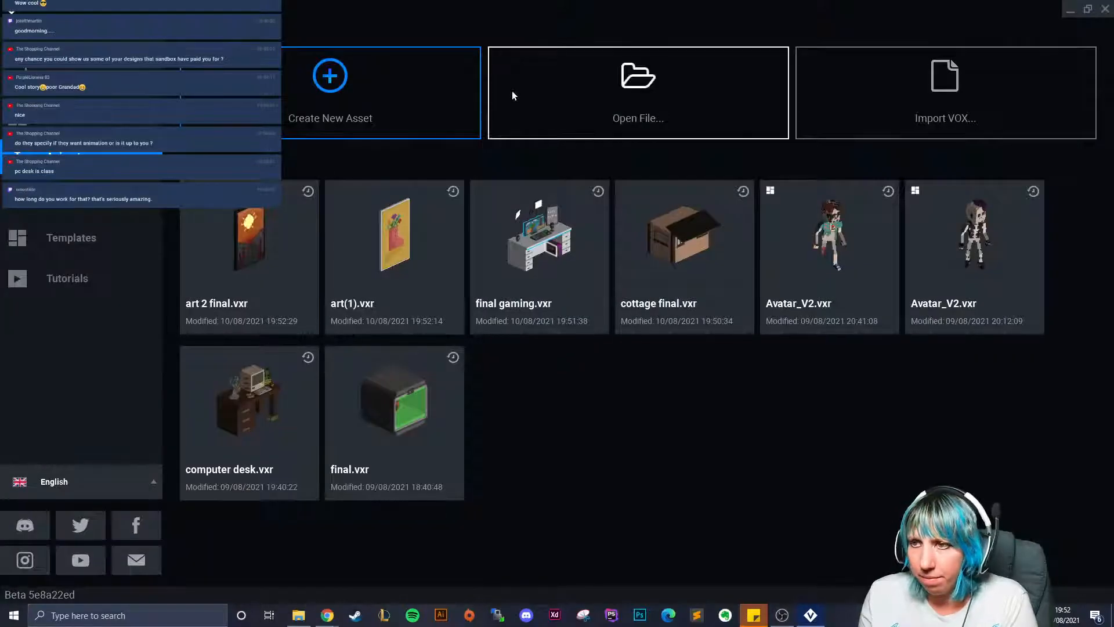
# Step: Open final.vxr from the nft beach folder inside the VoxEdit folder
pyautogui.click(552, 90)
pyautogui.click(576, 138)
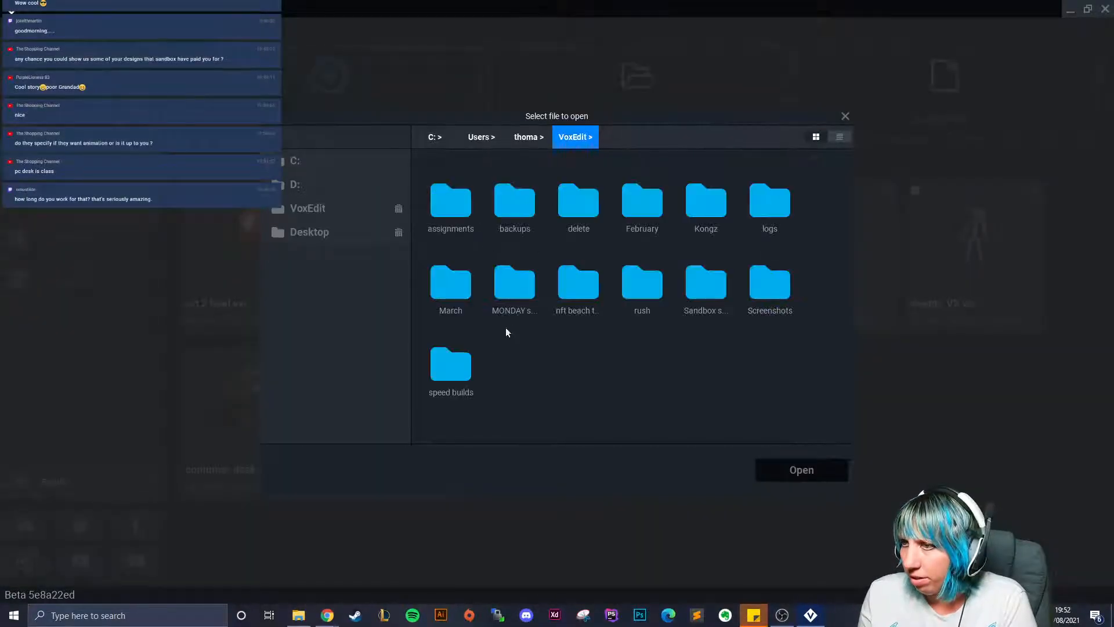
pyautogui.doubleClick(577, 283)
pyautogui.doubleClick(451, 204)
pyautogui.click(452, 200)
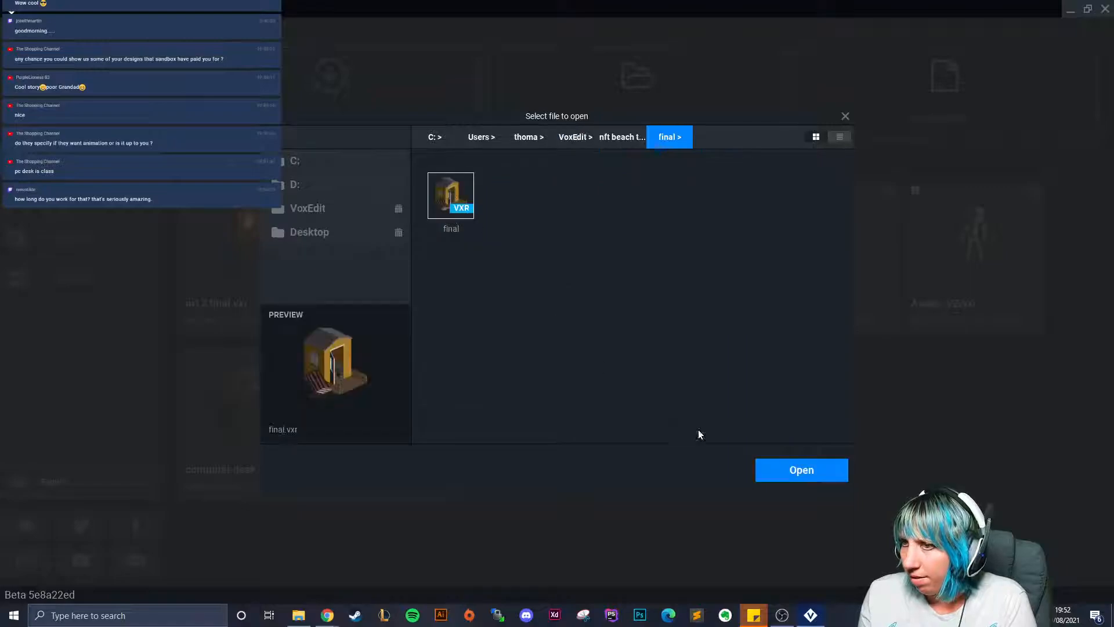
pyautogui.click(768, 475)
# Step: Examine the yellow beach hut up close, then close the file with its changes saved
pyautogui.moveTo(657, 254); pyautogui.dragTo(572, 229, button='right')
pyautogui.scroll(6, 677, 272)
pyautogui.click(11, 29)
pyautogui.click(445, 225)
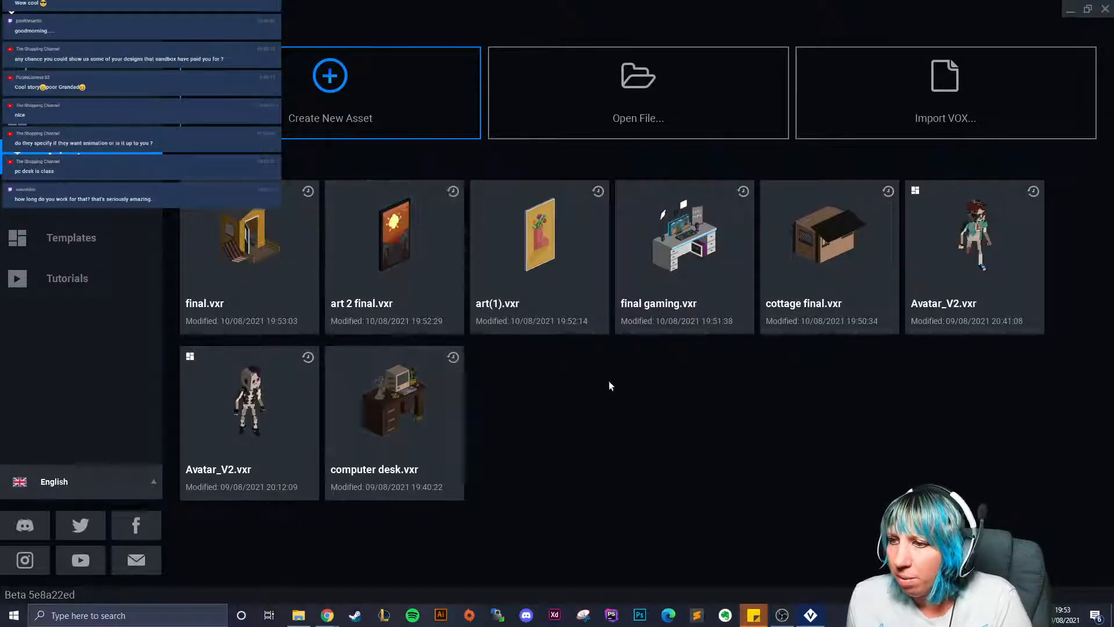
# Step: Reopen the recent final gaming.vxr, examine the framed picture beside the monitor, and close the file with its changes saved
pyautogui.click(688, 270)
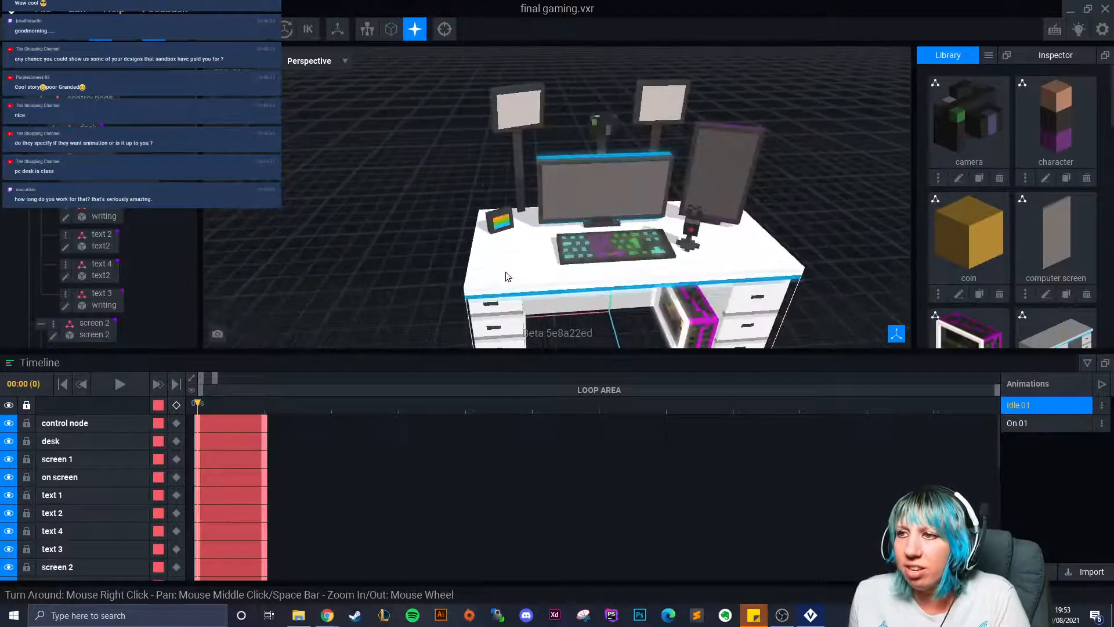
pyautogui.moveTo(487, 229); pyautogui.dragTo(475, 226, button='right')
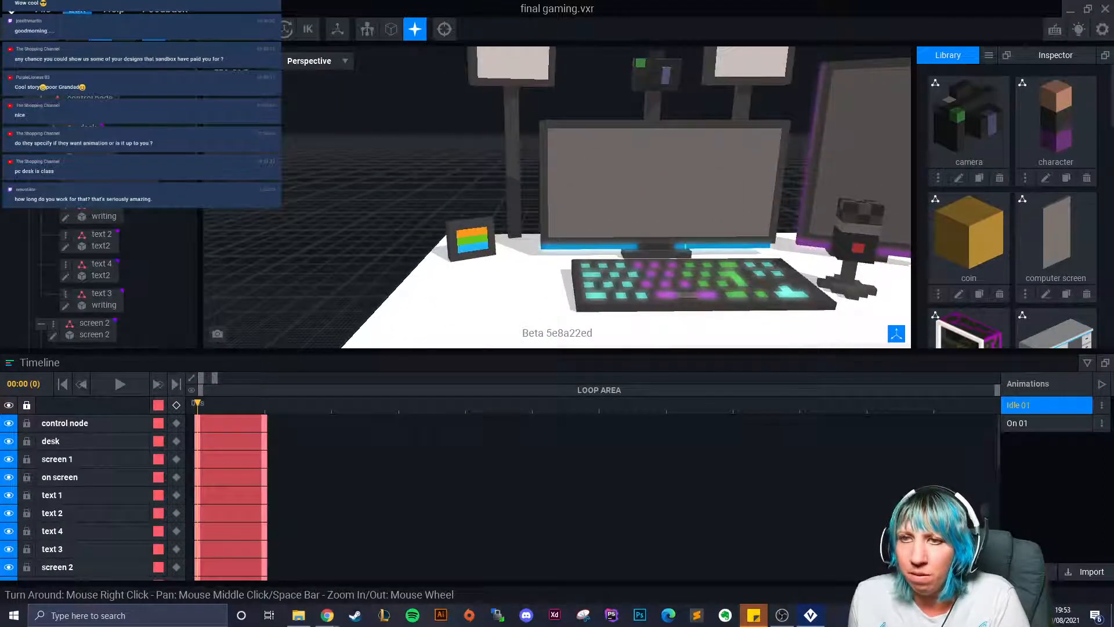
pyautogui.click(11, 11)
pyautogui.click(480, 225)
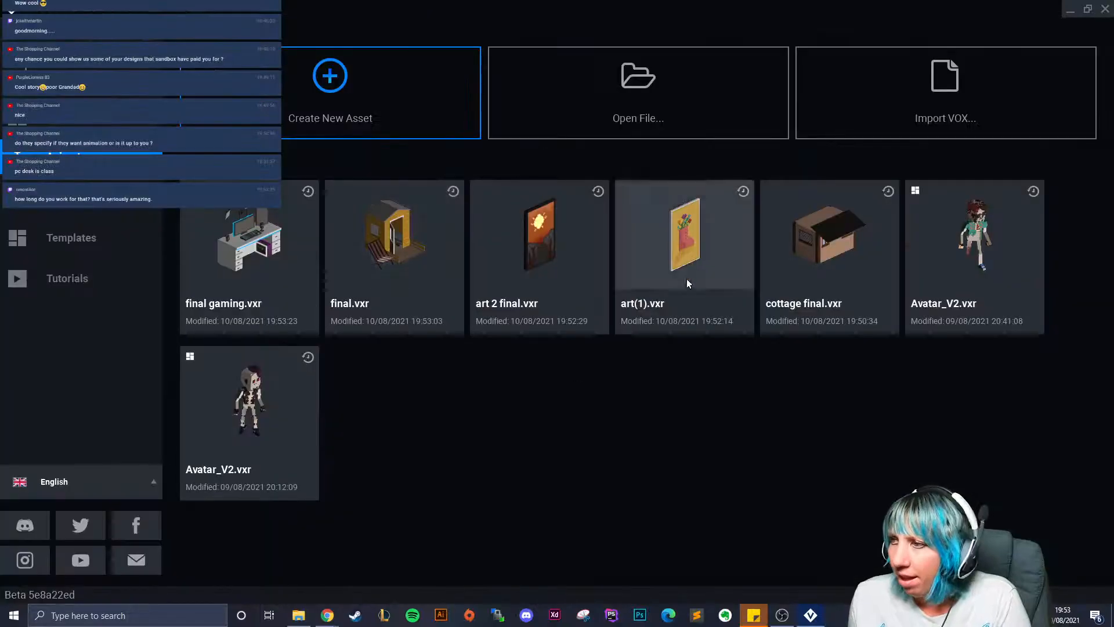
# Step: Open computer desk.vxr from the MONDAY folder inside the VoxEdit folder
pyautogui.click(608, 110)
pyautogui.click(577, 137)
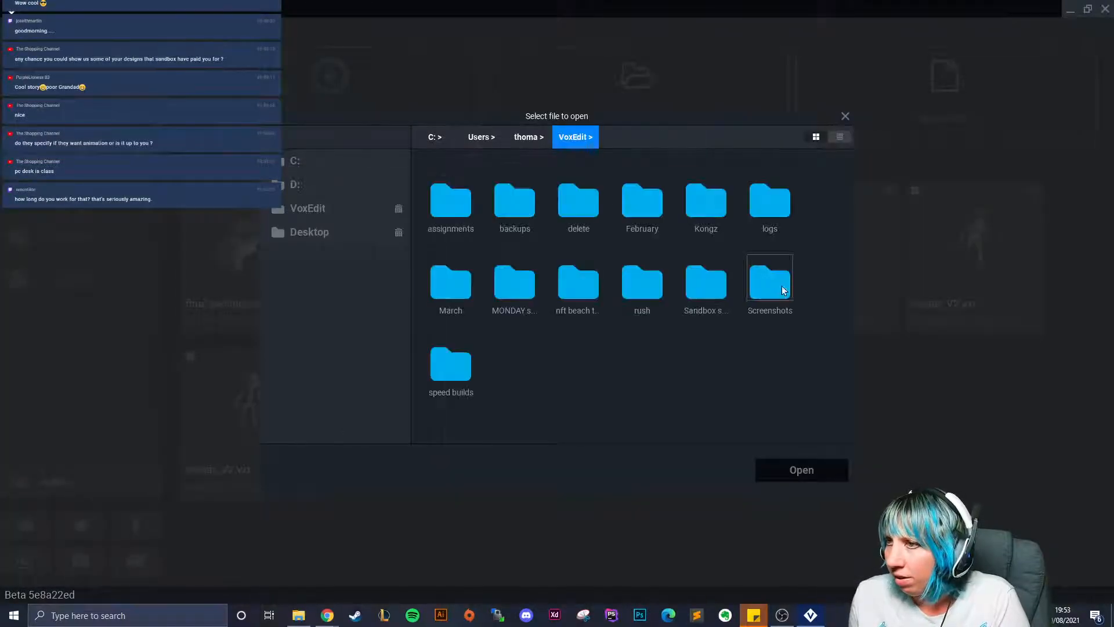
pyautogui.doubleClick(509, 290)
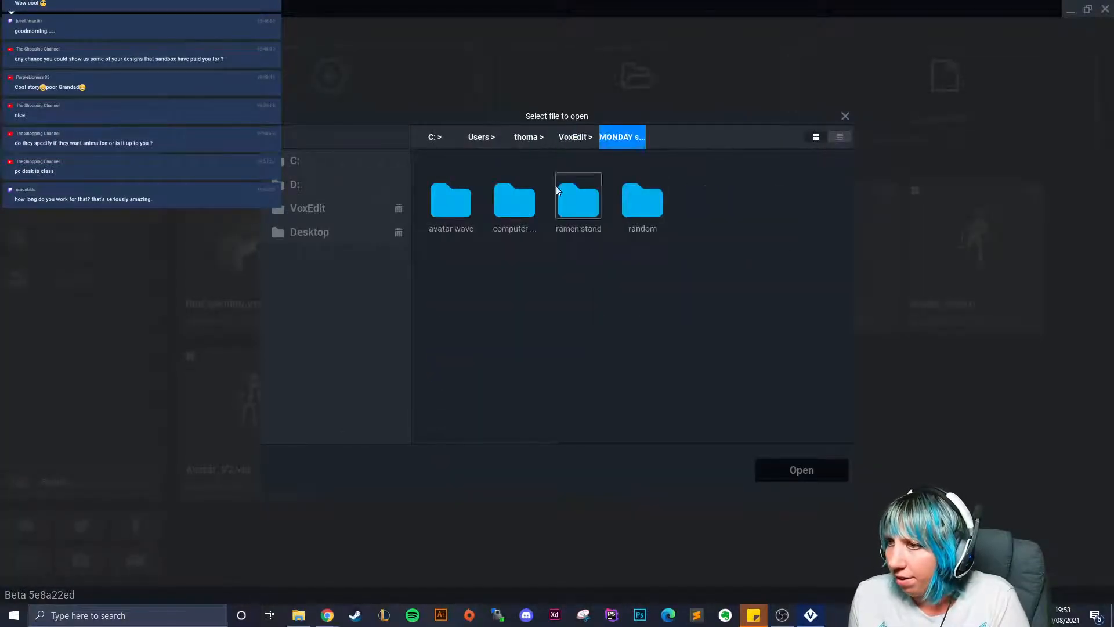
pyautogui.doubleClick(451, 205)
pyautogui.click(447, 197)
pyautogui.click(815, 479)
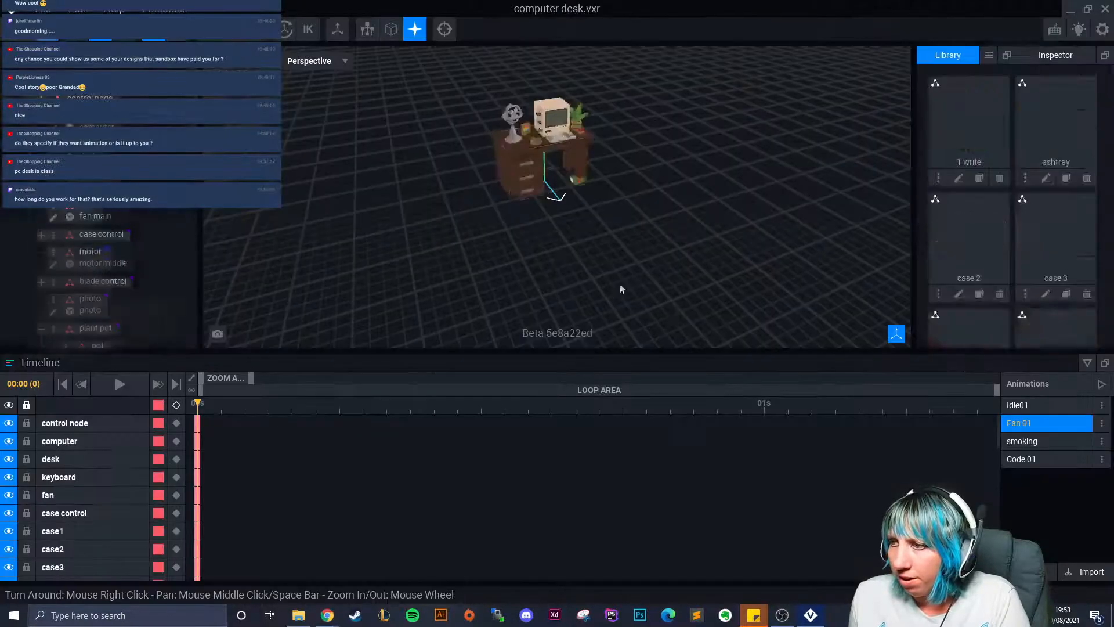
# Step: Examine the framed picture on the retro computer desk up close, then the whole desktop from the front
pyautogui.scroll(4, 523, 164)
pyautogui.moveTo(523, 165); pyautogui.dragTo(484, 235, button='right')
pyautogui.scroll(6, 526, 209)
pyautogui.scroll(-3, 485, 237)
pyautogui.scroll(3, 485, 236)
pyautogui.moveTo(562, 261); pyautogui.dragTo(514, 235, button='right')
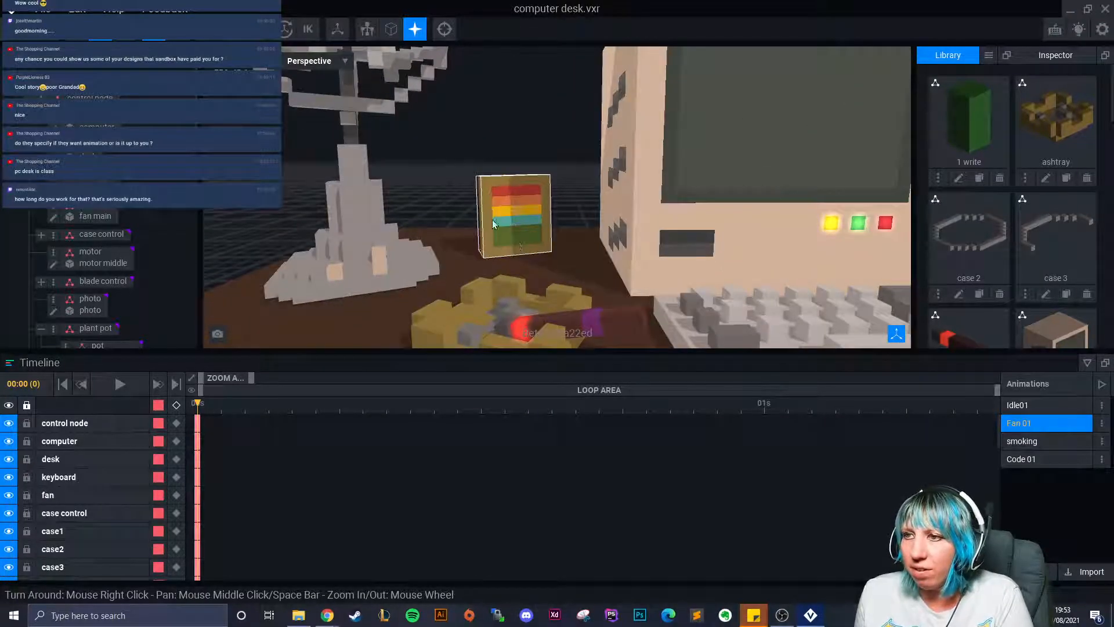
pyautogui.scroll(-5, 510, 235)
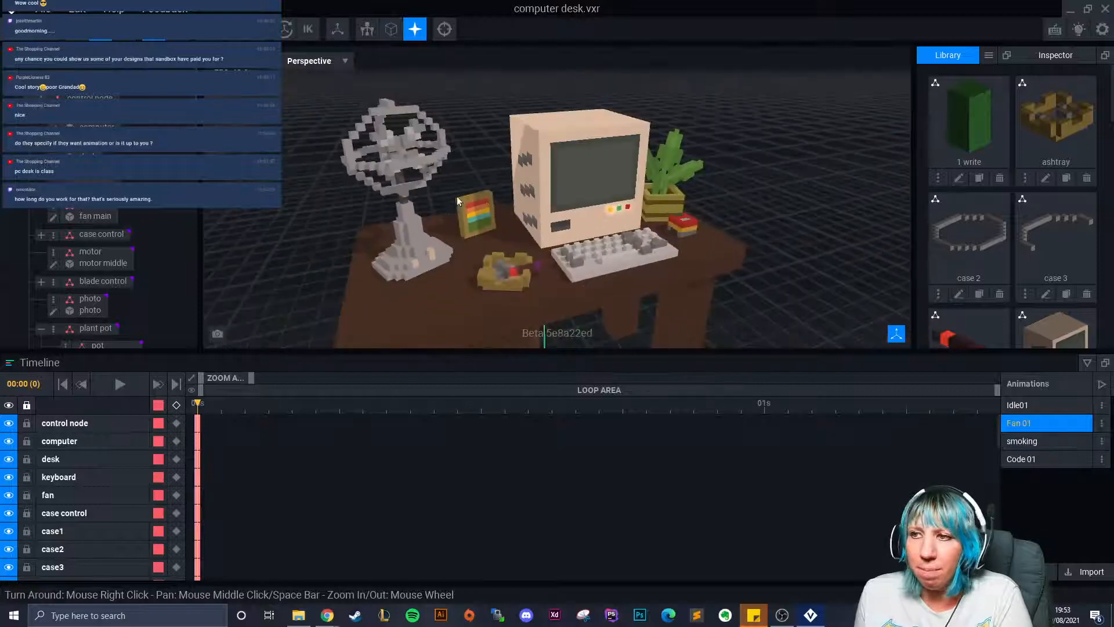
pyautogui.moveTo(474, 233); pyautogui.dragTo(496, 235, button='right')
pyautogui.click(497, 234)
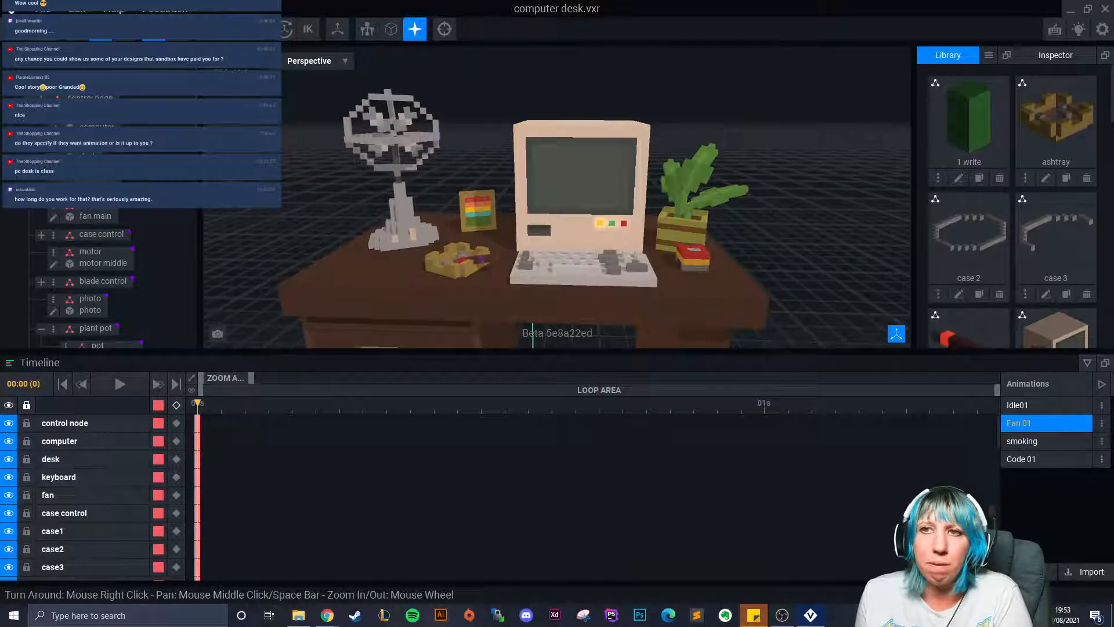
# Step: Select the smoking animation of the computer desk and play it
pyautogui.click(1022, 441)
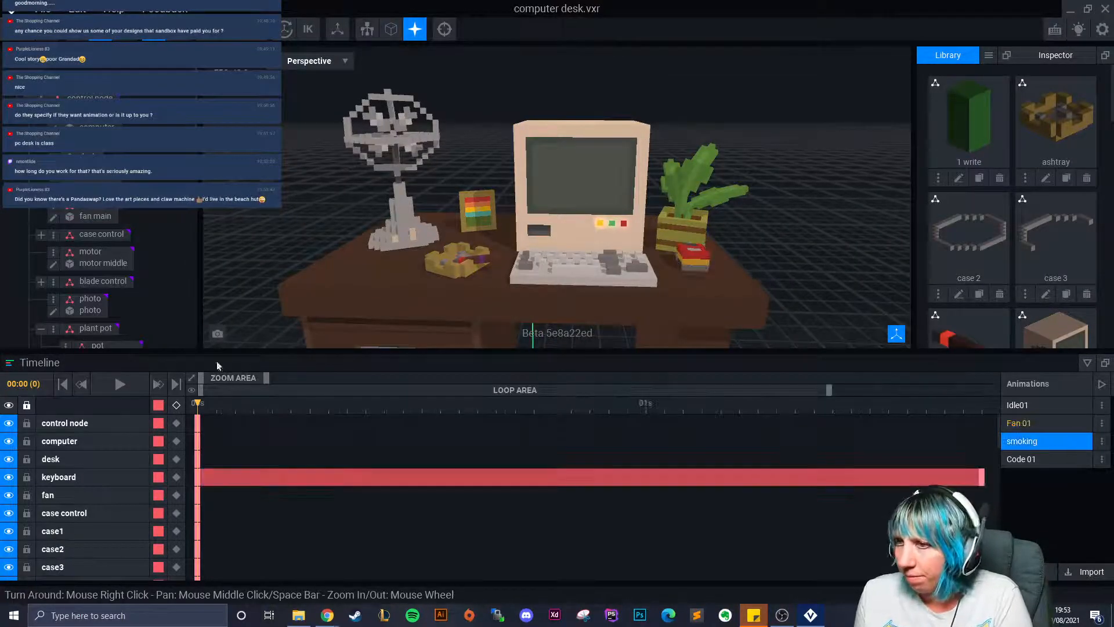
pyautogui.click(125, 388)
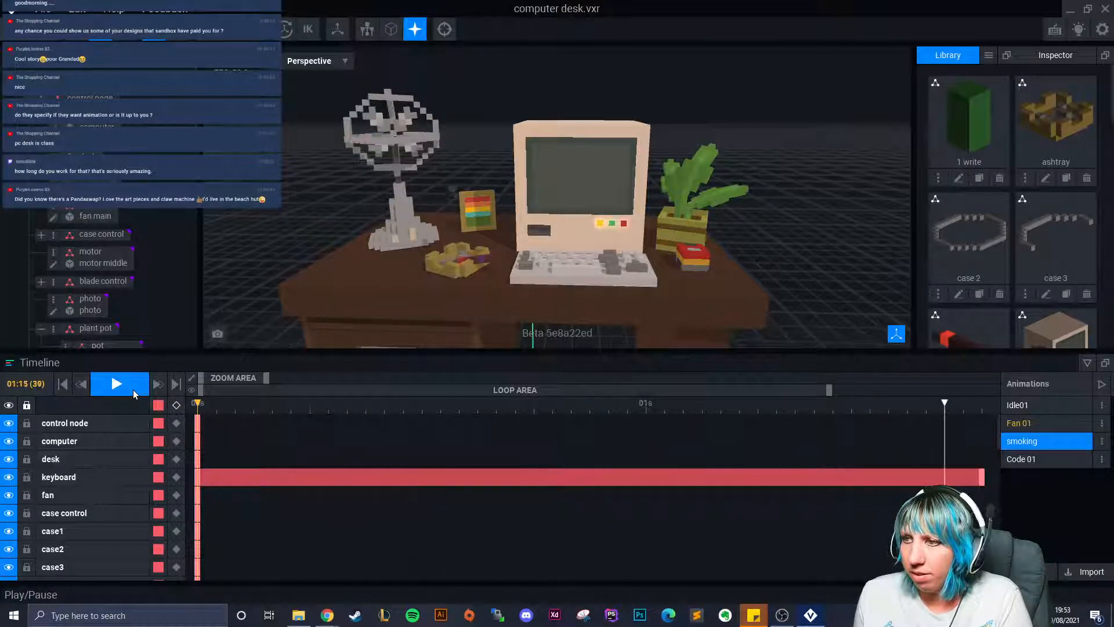
# Step: Play the smoking and Code 01 animations of the computer desk, and close the file with its changes saved
pyautogui.click(142, 388)
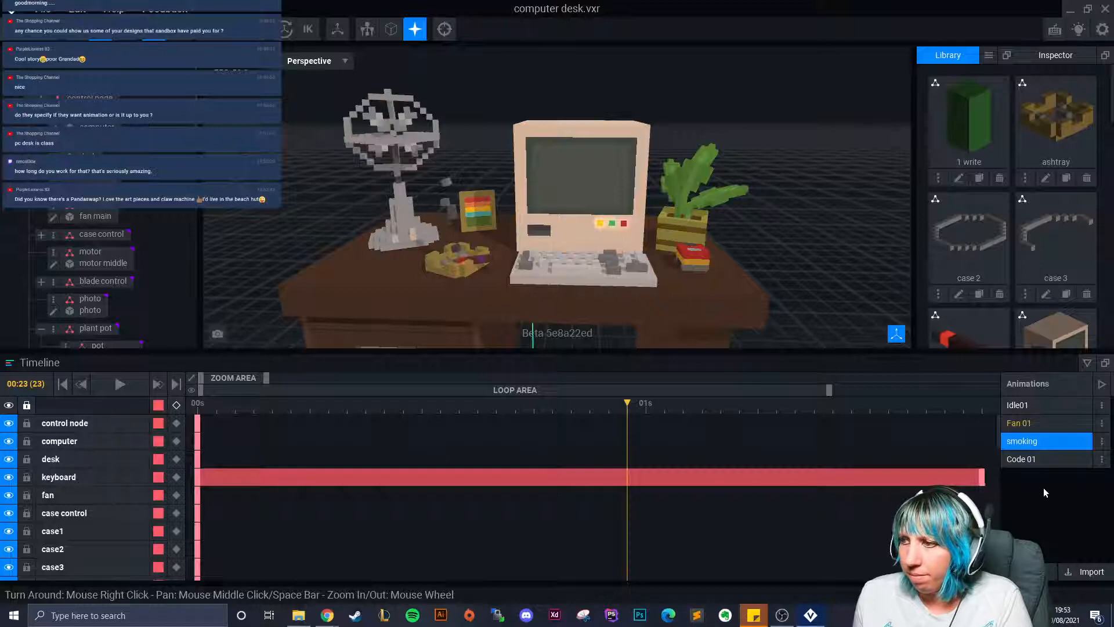
pyautogui.click(1024, 459)
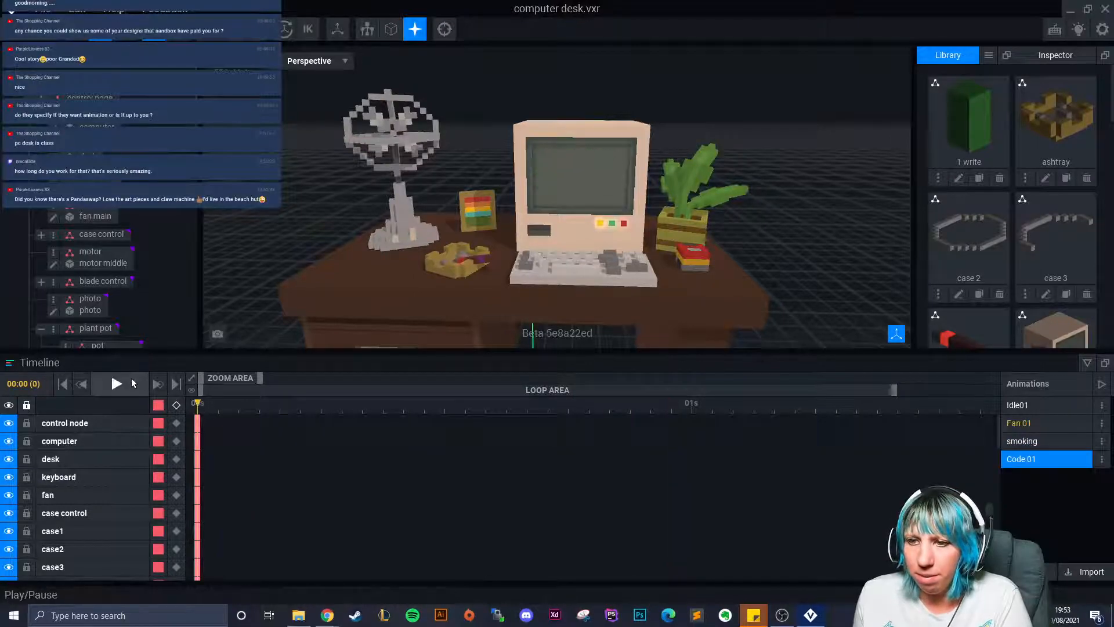
pyautogui.click(125, 385)
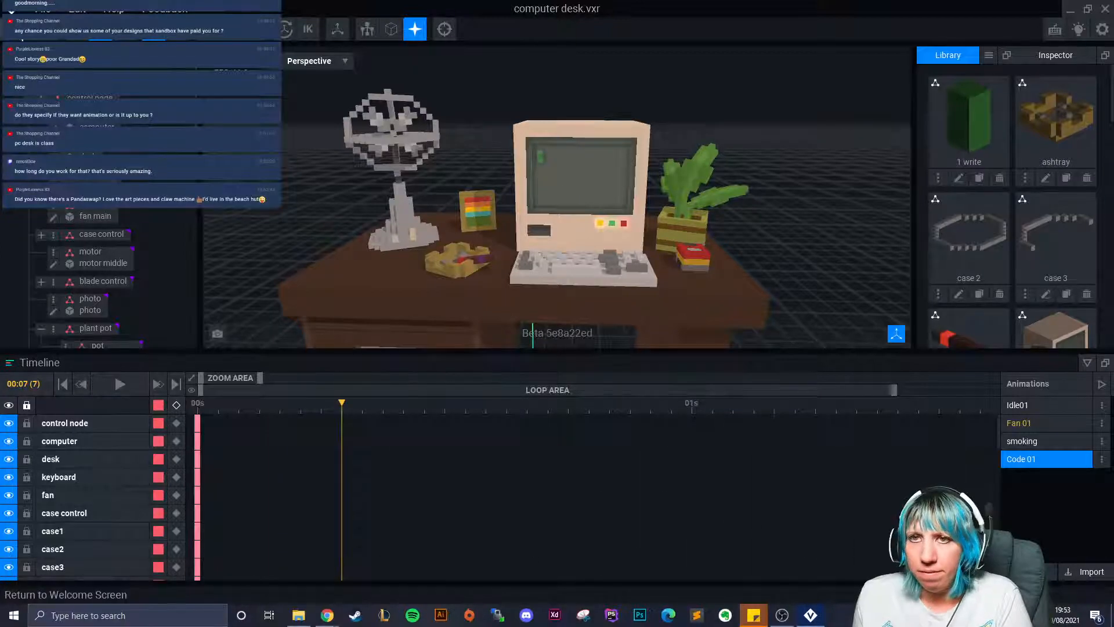
pyautogui.click(17, 29)
pyautogui.click(460, 226)
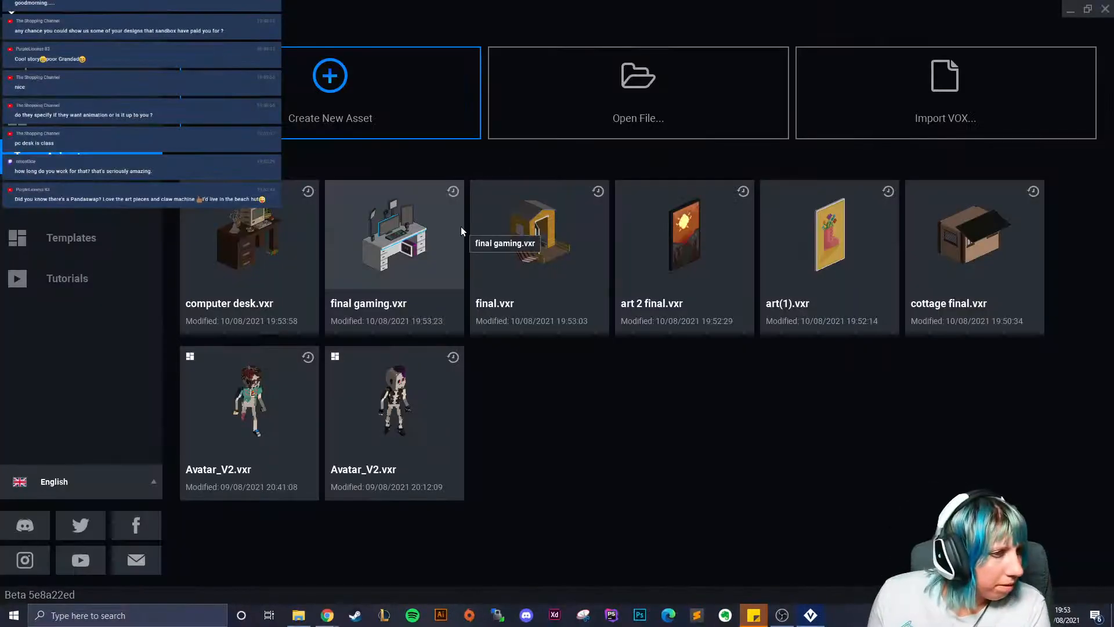
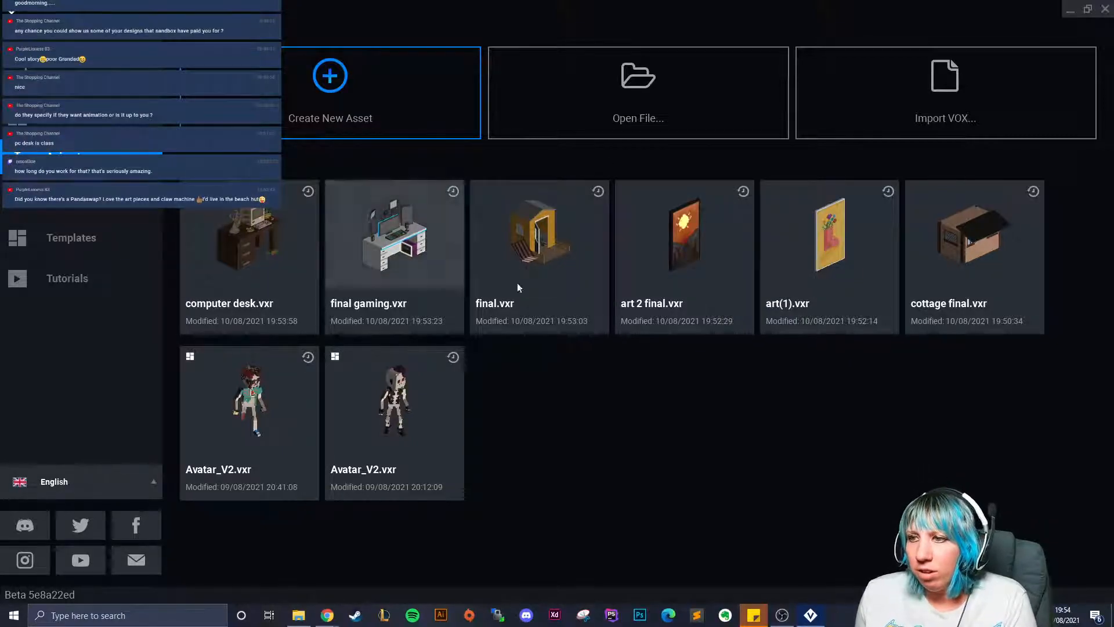
# Step: Open Avatar_V2.vxr from the Untitled folder within the April folder of the VoxEdit assignments
pyautogui.click(580, 120)
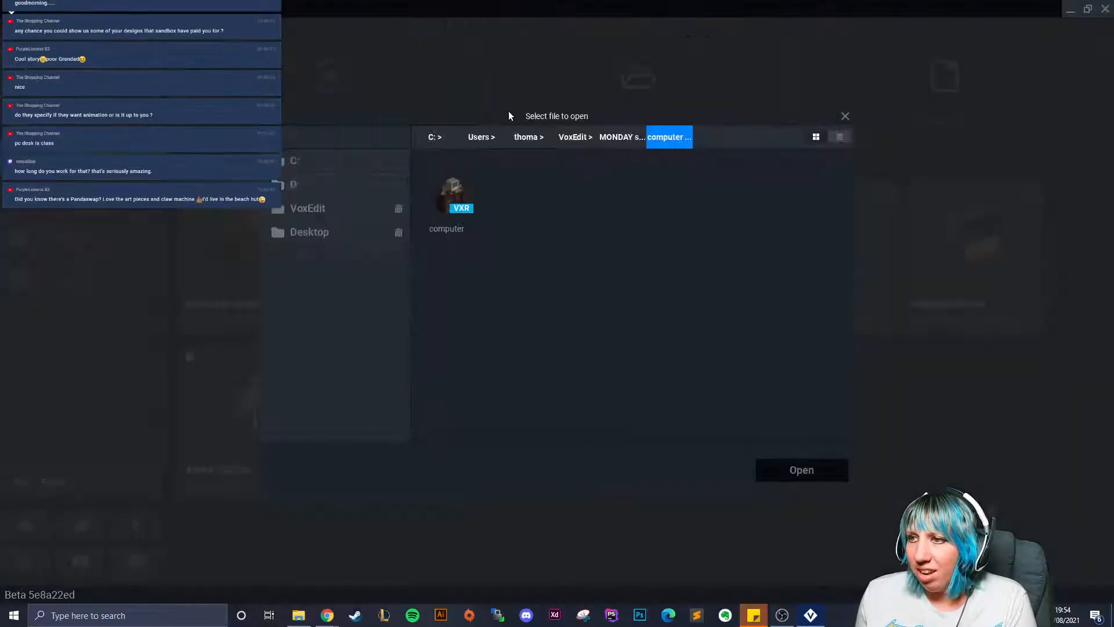
pyautogui.click(572, 138)
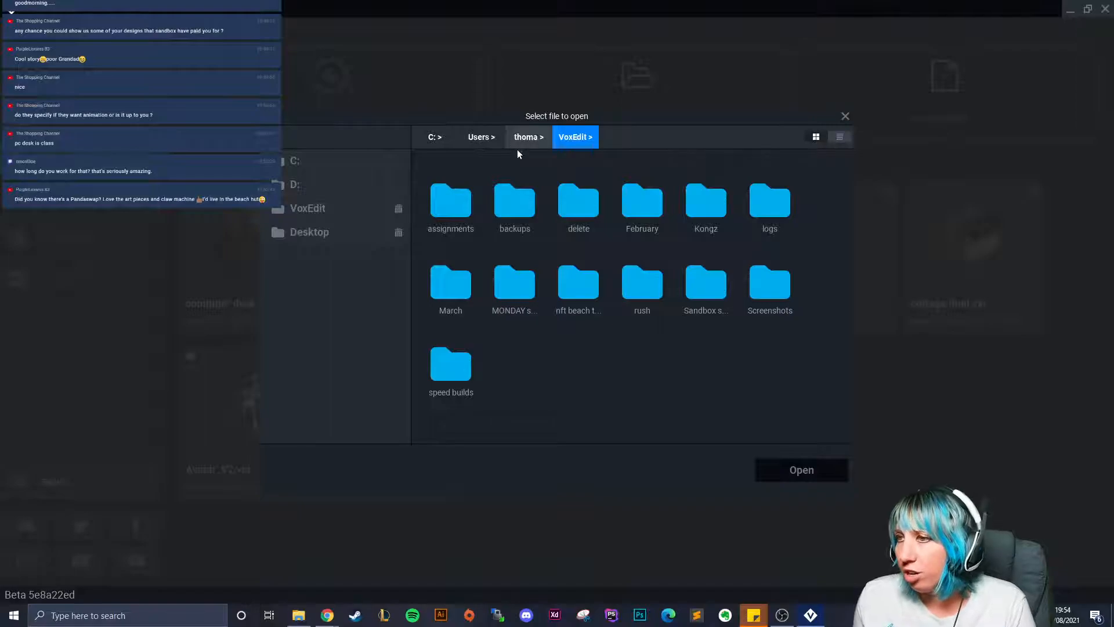
pyautogui.doubleClick(455, 195)
pyautogui.doubleClick(455, 214)
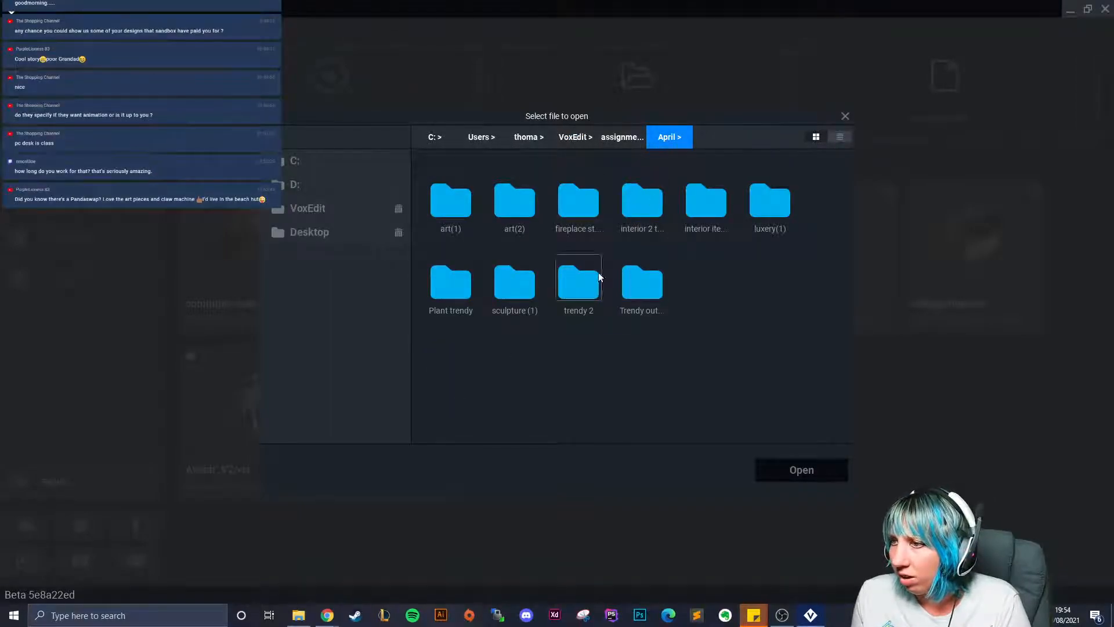
pyautogui.doubleClick(628, 287)
pyautogui.doubleClick(462, 221)
pyautogui.click(459, 215)
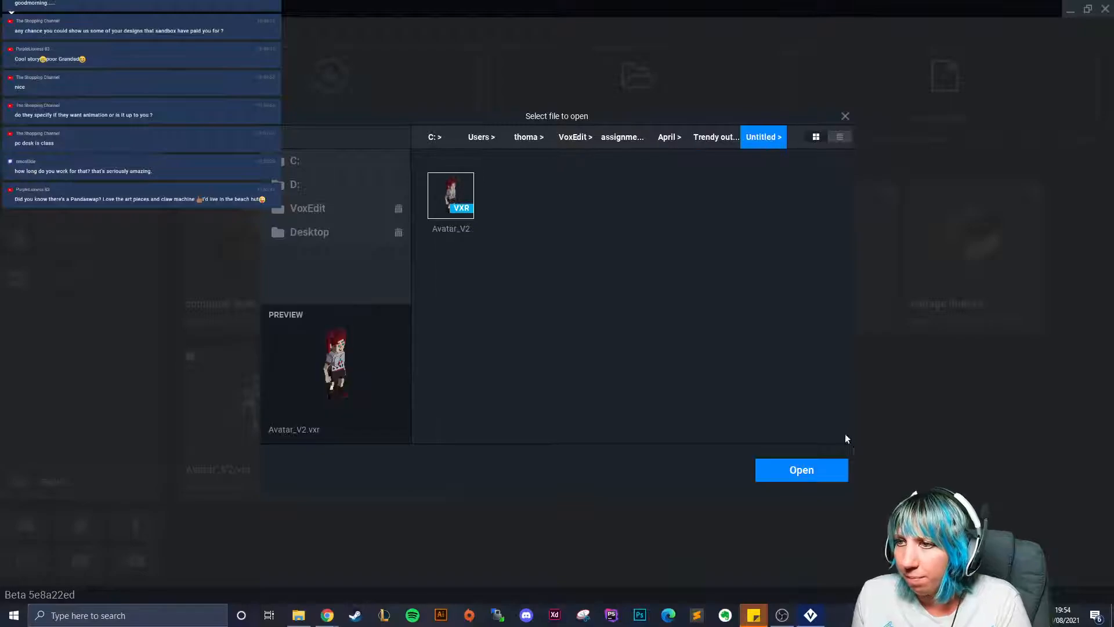
pyautogui.click(802, 470)
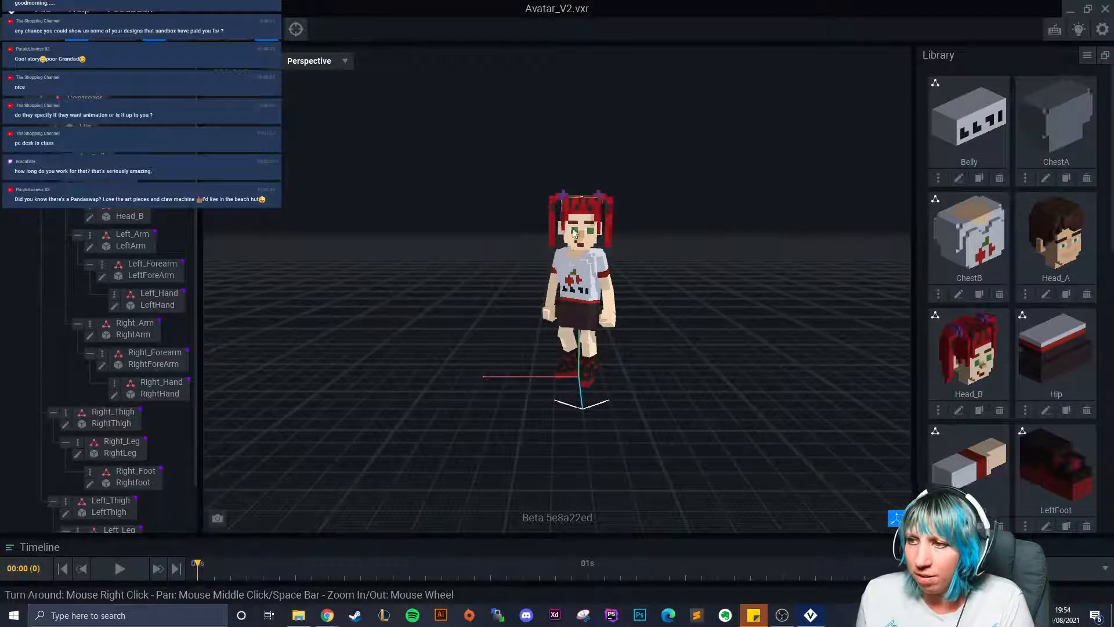
# Step: Examine the red-haired avatar up close from the front, side and back, and close the file with its changes saved
pyautogui.moveTo(588, 246); pyautogui.dragTo(694, 376, button='right')
pyautogui.scroll(5, 625, 267)
pyautogui.scroll(-2, 639, 268)
pyautogui.scroll(4, 614, 300)
pyautogui.scroll(-4, 698, 358)
pyautogui.scroll(-4, 702, 445)
pyautogui.moveTo(703, 446); pyautogui.dragTo(698, 450, button='right')
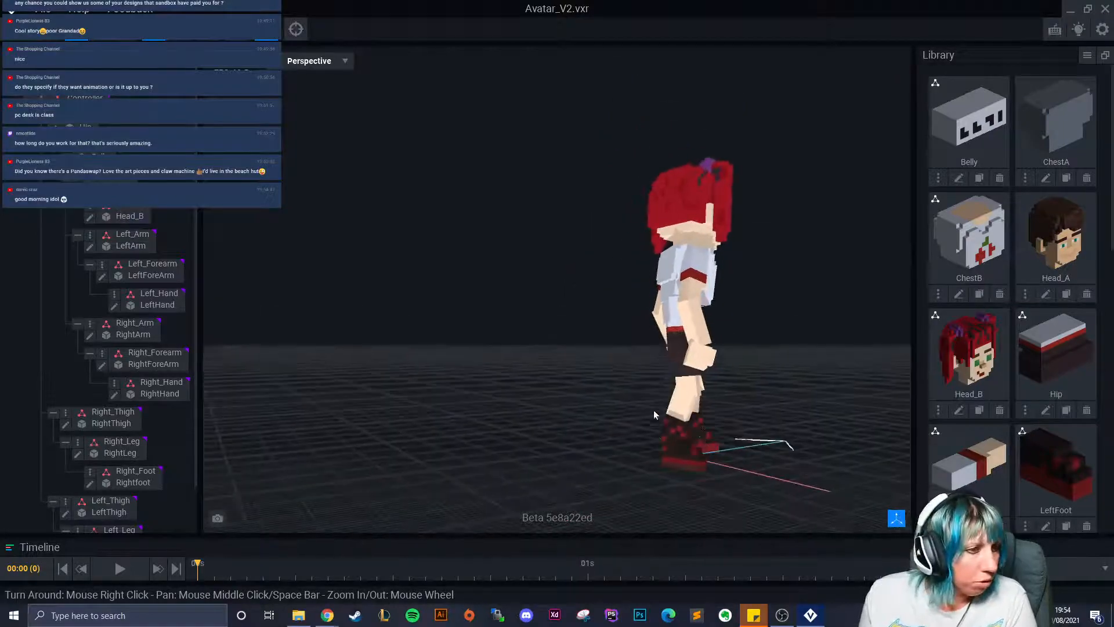
pyautogui.moveTo(640, 426); pyautogui.dragTo(672, 393, button='right')
pyautogui.moveTo(556, 348); pyautogui.dragTo(361, 275, button='right')
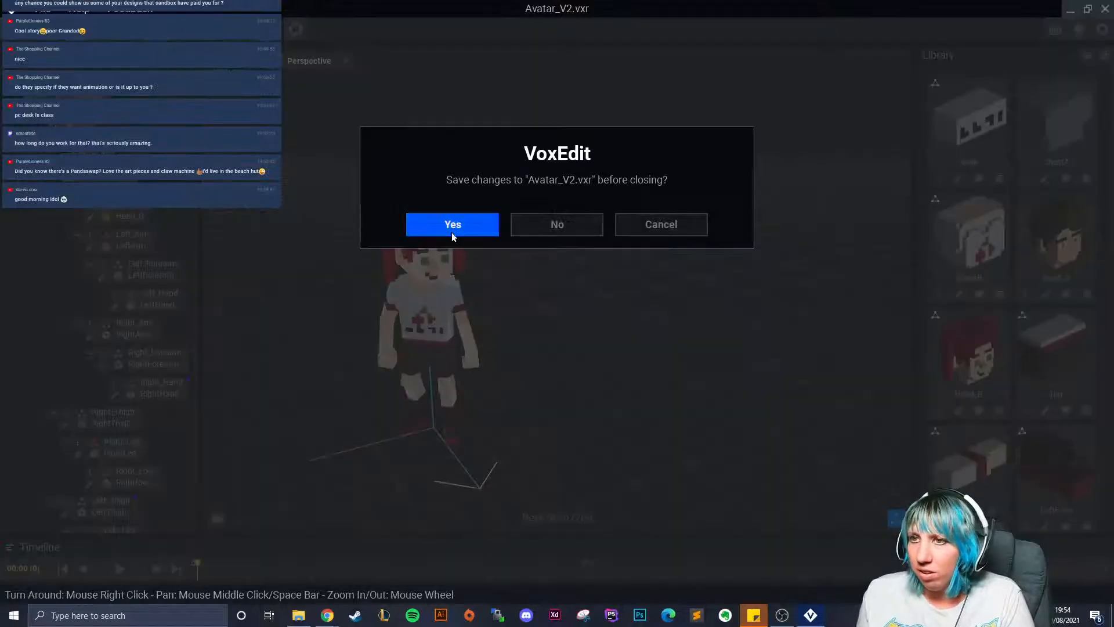
pyautogui.click(451, 232)
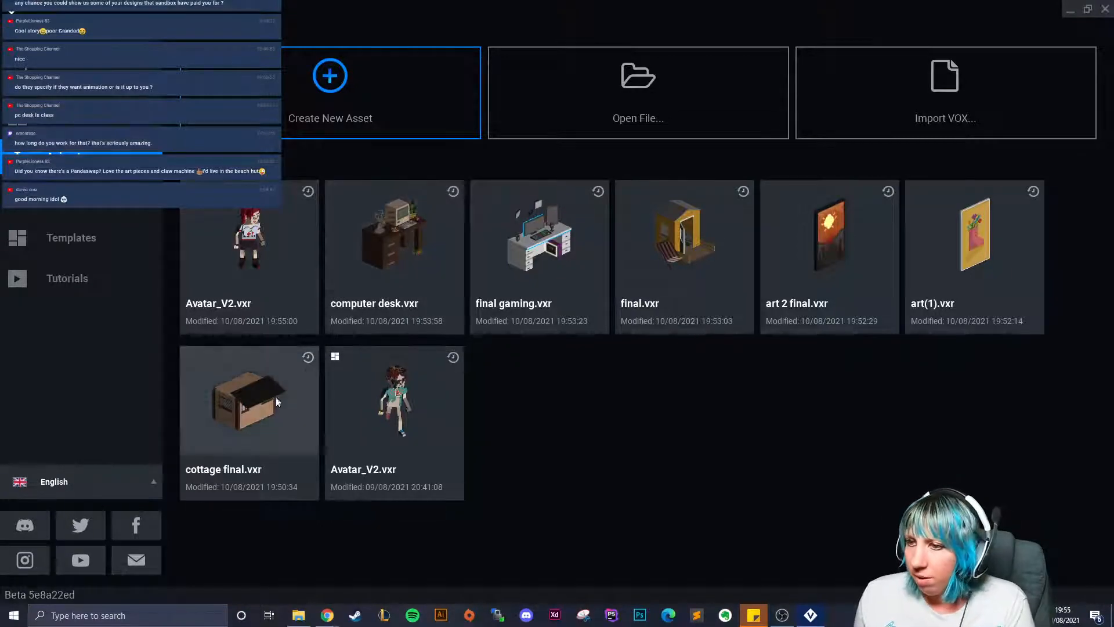
# Step: Open the recent Avatar_V2.vxr with the green-shirted zombie, examine it from the front, and close it with its changes saved
pyautogui.click(369, 393)
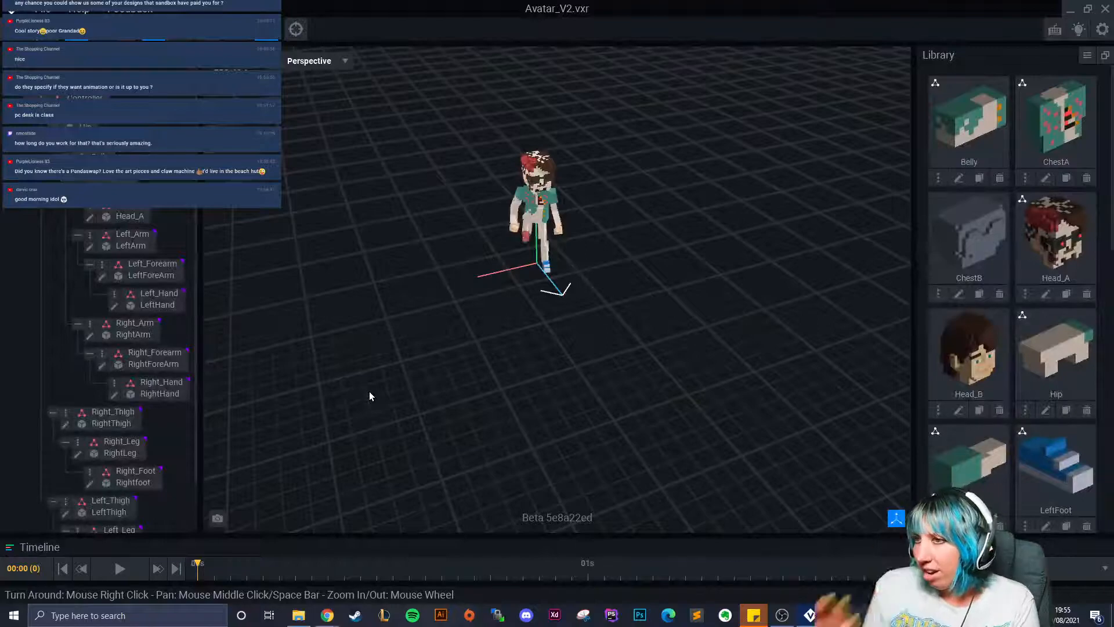
pyautogui.moveTo(560, 313); pyautogui.dragTo(524, 259, button='right')
pyautogui.scroll(4, 523, 259)
pyautogui.moveTo(524, 259); pyautogui.dragTo(492, 335, button='middle')
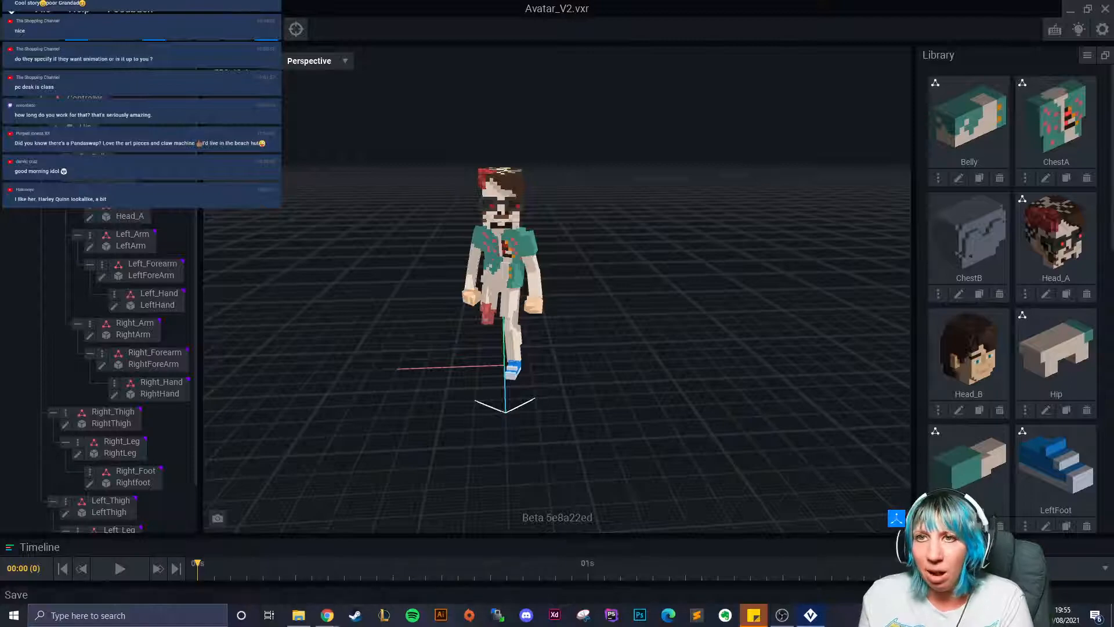
pyautogui.click(14, 29)
pyautogui.click(473, 232)
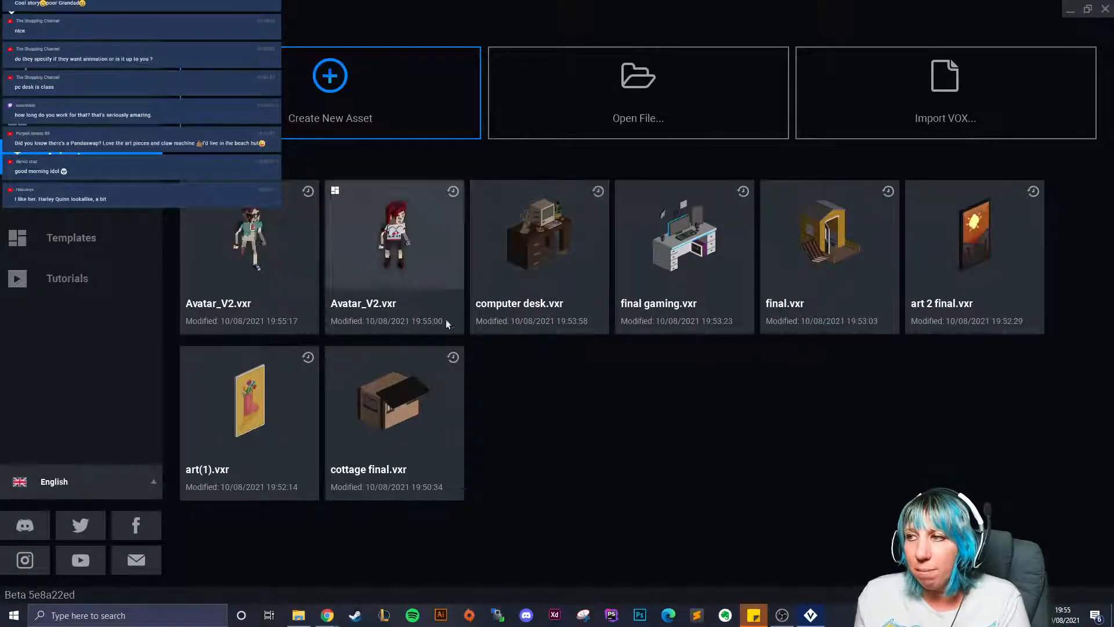
# Step: Reopen the recent cottage final.vxr and open its main roof 1 model for voxel editing
pyautogui.click(392, 402)
pyautogui.moveTo(517, 207); pyautogui.dragTo(491, 223, button='right')
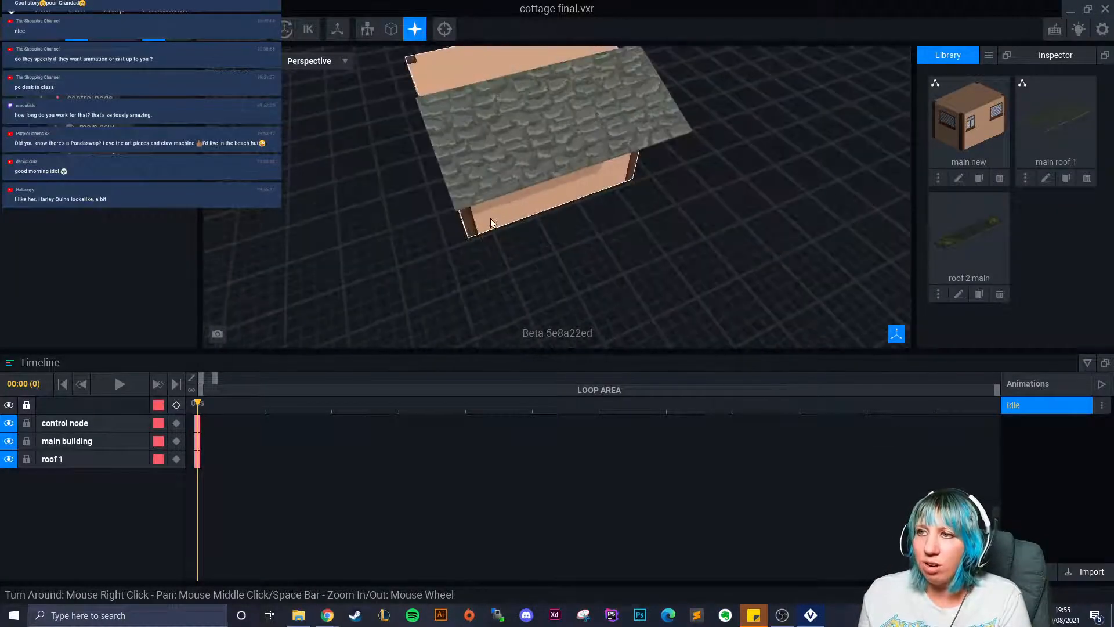
pyautogui.click(496, 120)
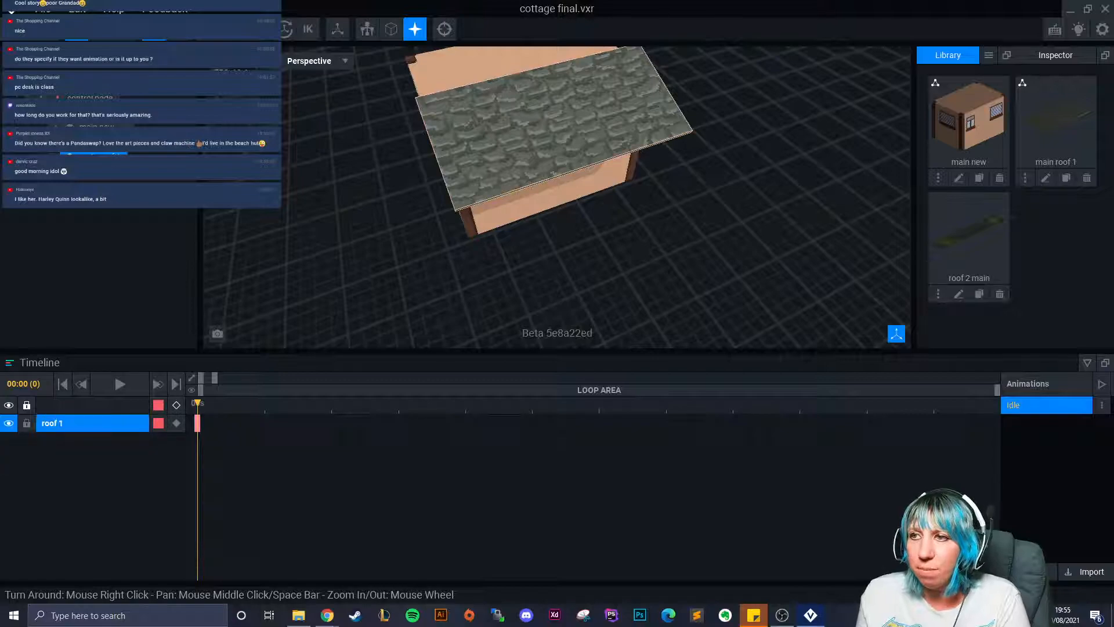
pyautogui.click(1046, 179)
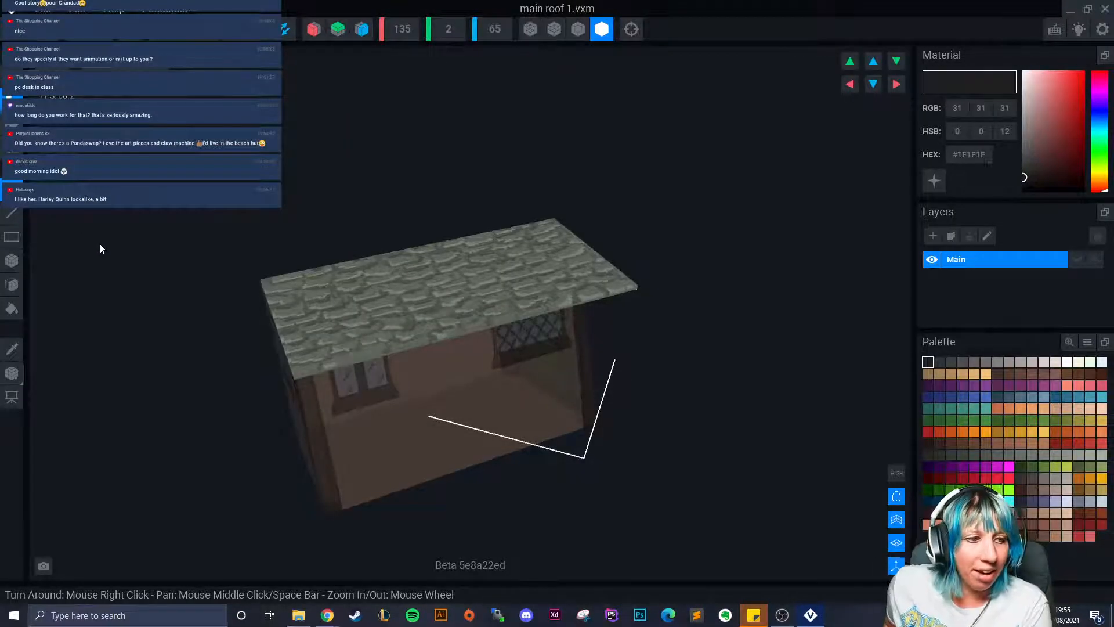
# Step: Examine the painted stone shingle texture on the main roof up close and from different angles
pyautogui.moveTo(281, 299); pyautogui.dragTo(415, 323, button='right')
pyautogui.scroll(5, 414, 323)
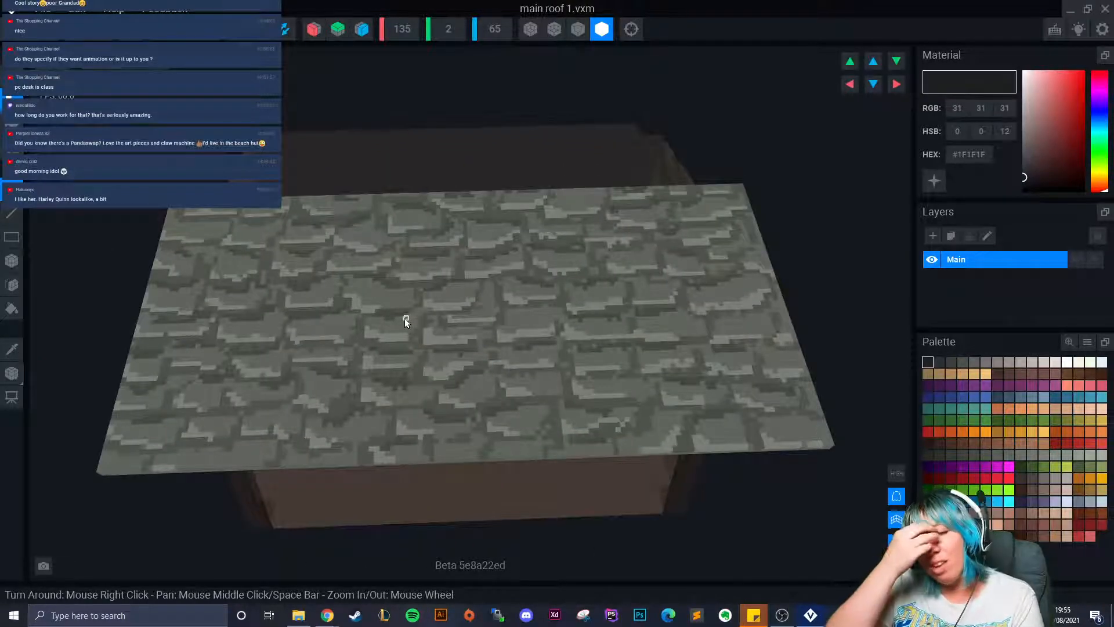
pyautogui.moveTo(340, 226); pyautogui.dragTo(409, 260, button='right')
pyautogui.scroll(3, 409, 260)
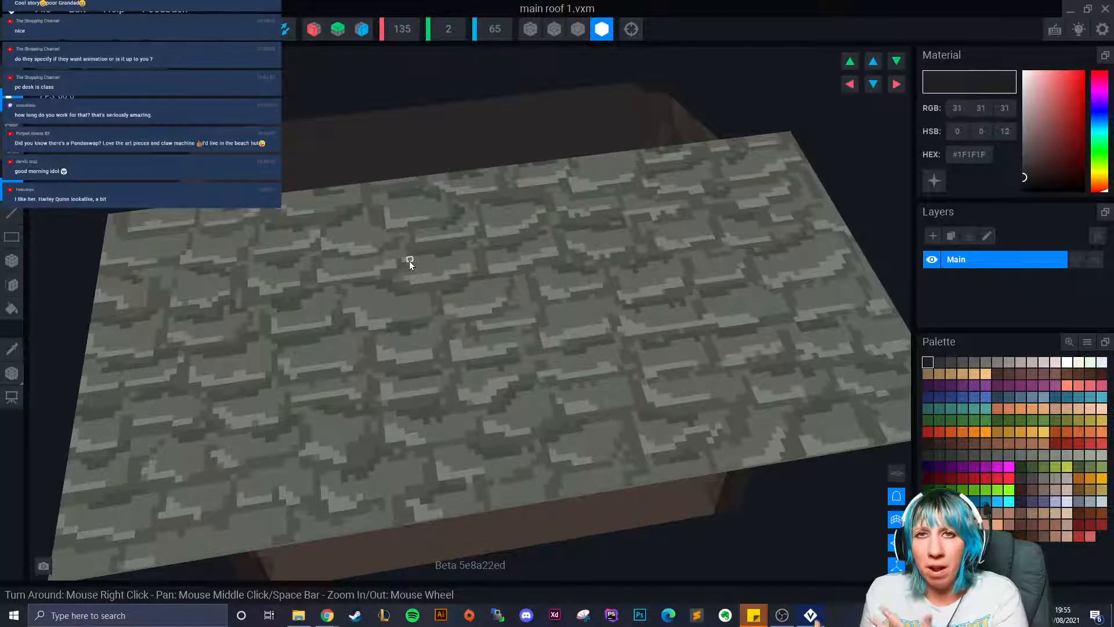
pyautogui.moveTo(462, 233); pyautogui.dragTo(500, 309, button='right')
pyautogui.scroll(-5, 573, 263)
pyautogui.scroll(4, 510, 306)
pyautogui.scroll(4, 501, 309)
pyautogui.moveTo(157, 302); pyautogui.dragTo(277, 300, button='right')
pyautogui.scroll(-4, 278, 301)
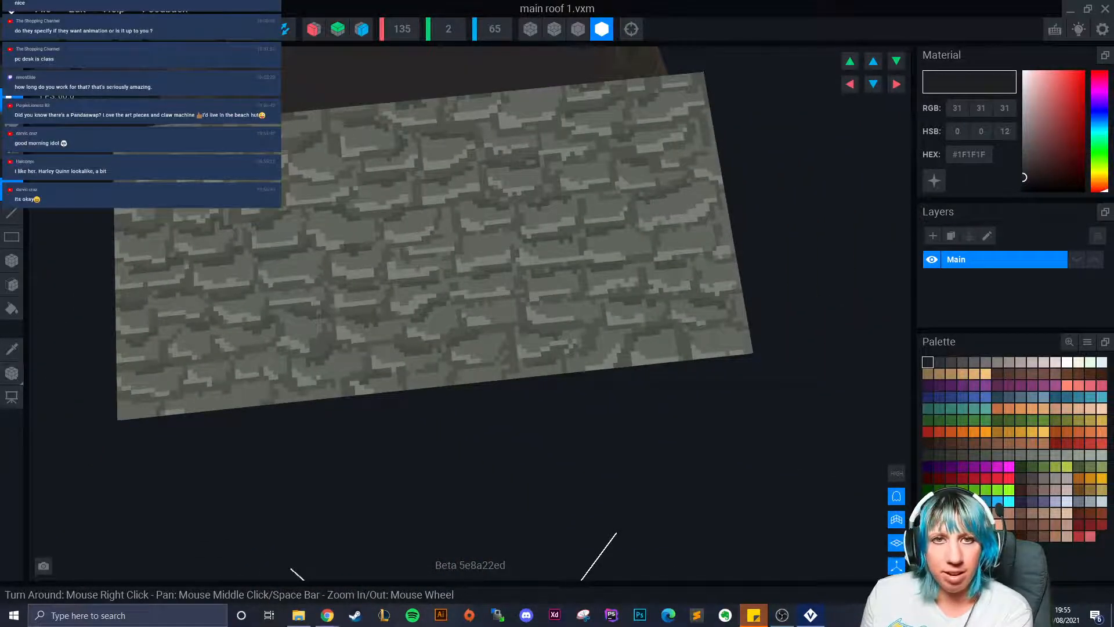
pyautogui.moveTo(255, 270); pyautogui.dragTo(293, 259, button='right')
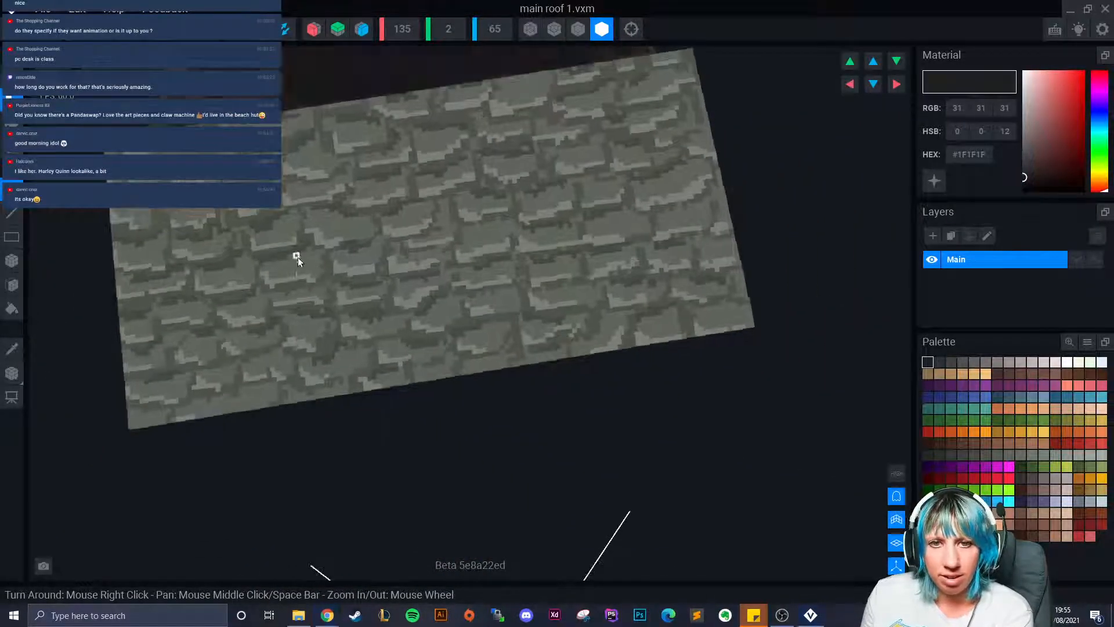
# Step: Paint an irregular diagonal moss patch in olive #757A34 over the shingles near one end of the roof
pyautogui.scroll(3, 295, 260)
pyautogui.moveTo(311, 283); pyautogui.dragTo(533, 275, button='middle')
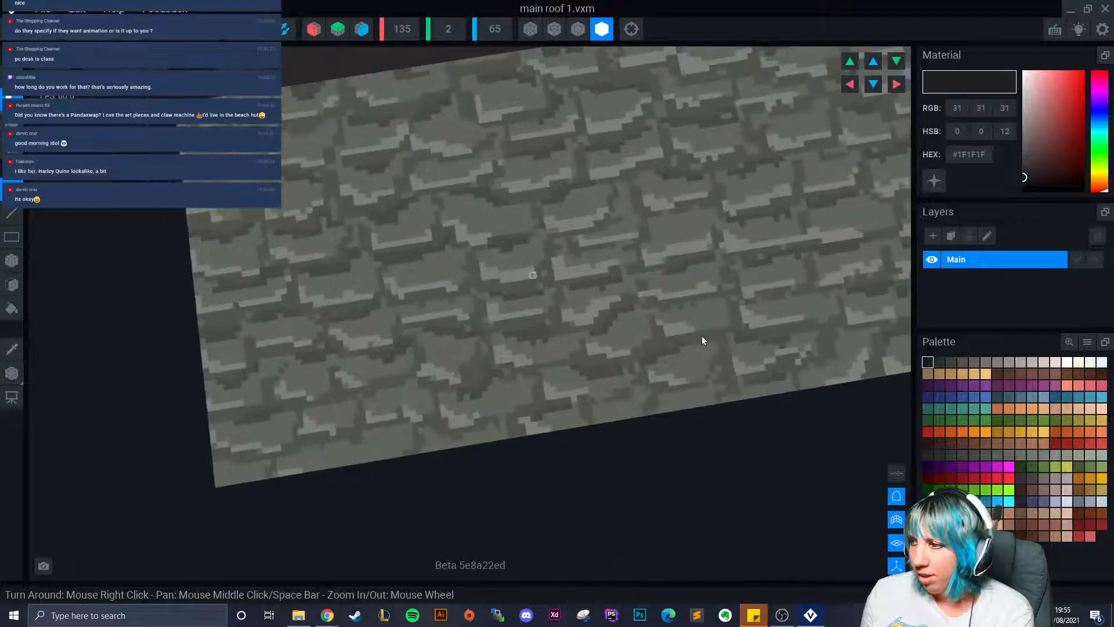
pyautogui.click(1067, 419)
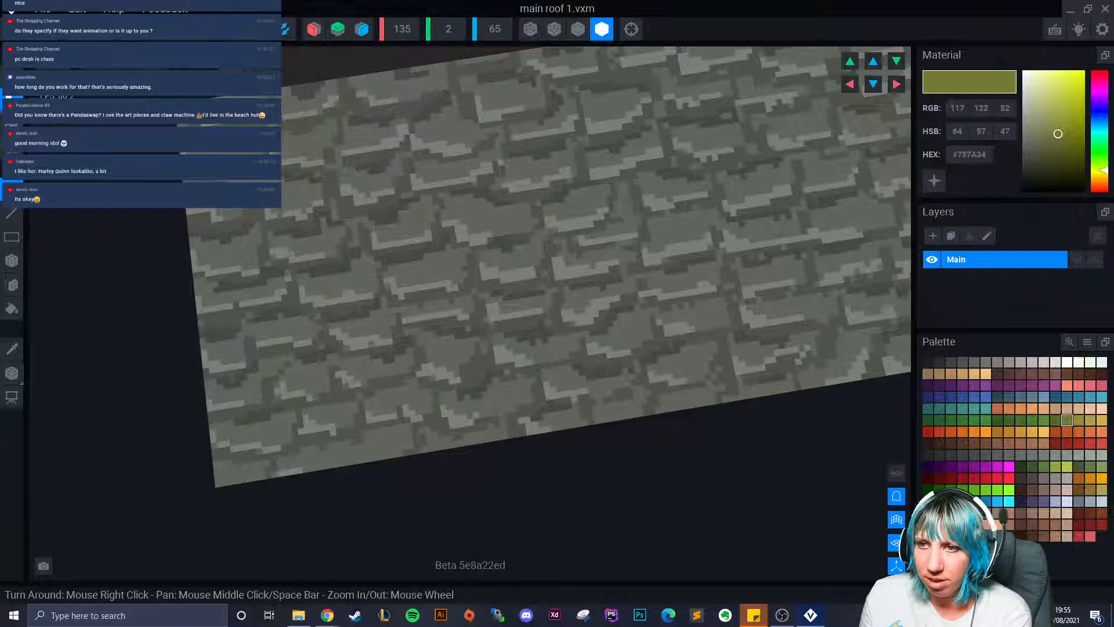
pyautogui.moveTo(289, 209)
pyautogui.mouseDown()
pyautogui.moveTo(303, 213)
pyautogui.moveTo(311, 250)
pyautogui.moveTo(333, 239)
pyautogui.moveTo(308, 248)
pyautogui.moveTo(339, 277)
pyautogui.moveTo(352, 269)
pyautogui.moveTo(342, 280)
pyautogui.moveTo(338, 242)
pyautogui.moveTo(348, 252)
pyautogui.mouseUp()
pyautogui.scroll(5, 322, 274)
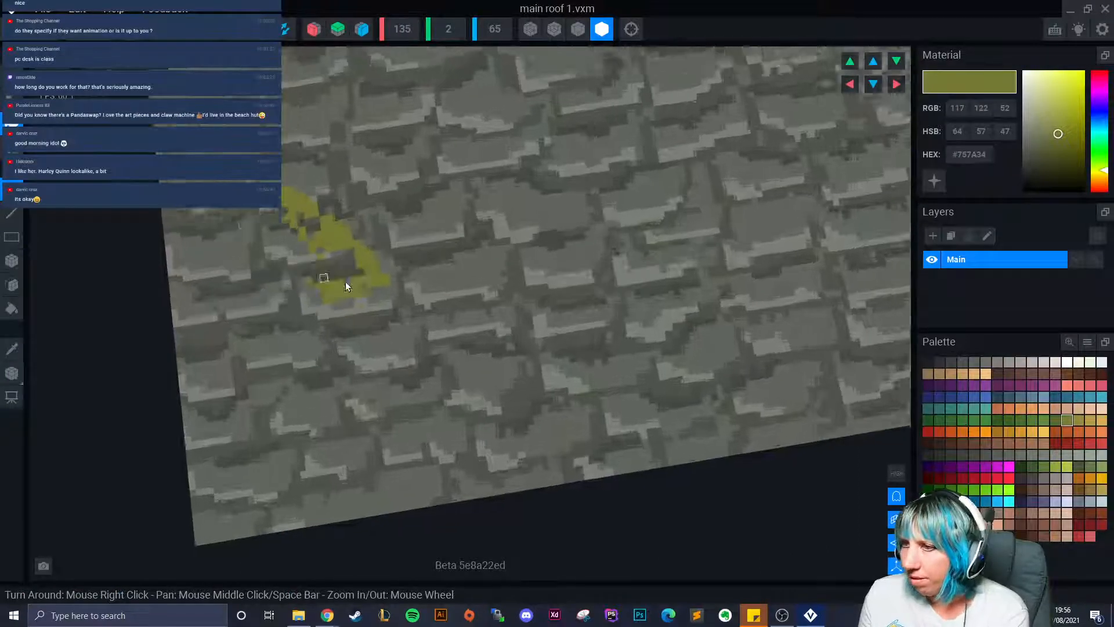
# Step: Shade the edges of the olive moss patch with ragged strokes of darker green #56682A
pyautogui.click(1056, 421)
pyautogui.moveTo(403, 261)
pyautogui.mouseDown()
pyautogui.moveTo(378, 266)
pyautogui.moveTo(396, 280)
pyautogui.moveTo(414, 256)
pyautogui.moveTo(408, 239)
pyautogui.moveTo(427, 270)
pyautogui.moveTo(416, 284)
pyautogui.moveTo(425, 306)
pyautogui.mouseUp()
pyautogui.moveTo(385, 255); pyautogui.dragTo(326, 248)
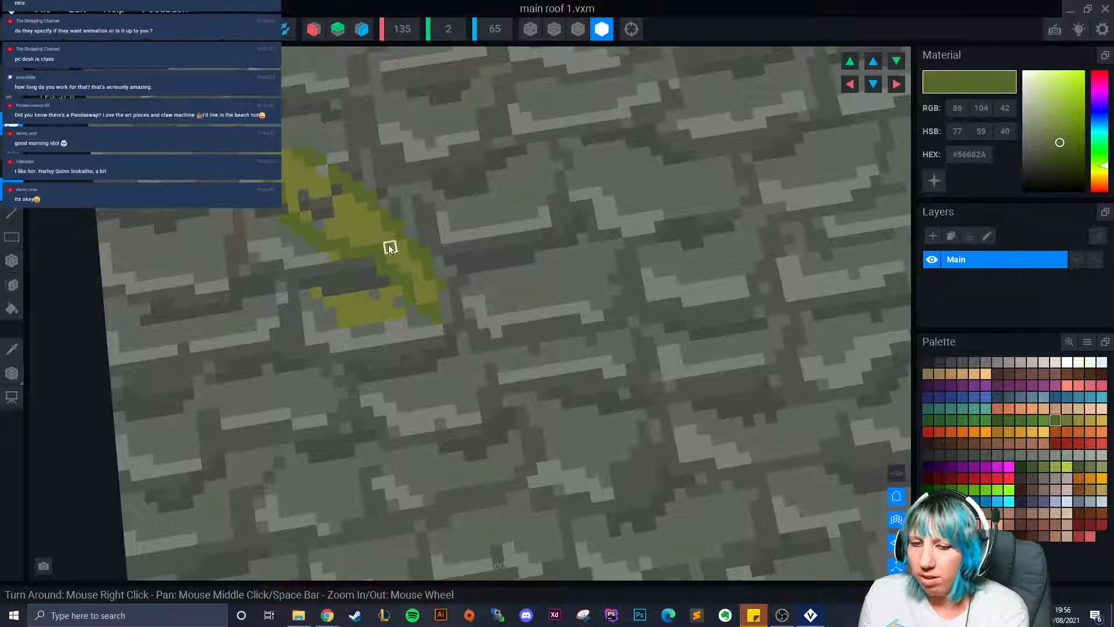
pyautogui.scroll(-6, 385, 238)
pyautogui.scroll(4, 349, 284)
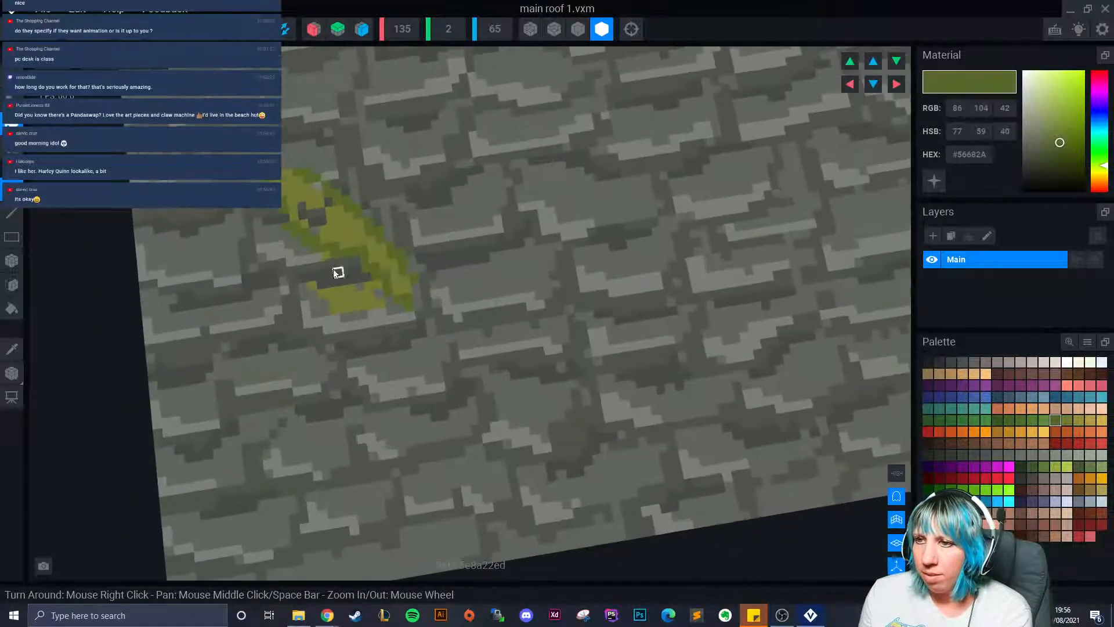
pyautogui.moveTo(313, 284)
pyautogui.mouseDown()
pyautogui.moveTo(316, 303)
pyautogui.moveTo(336, 315)
pyautogui.mouseUp()
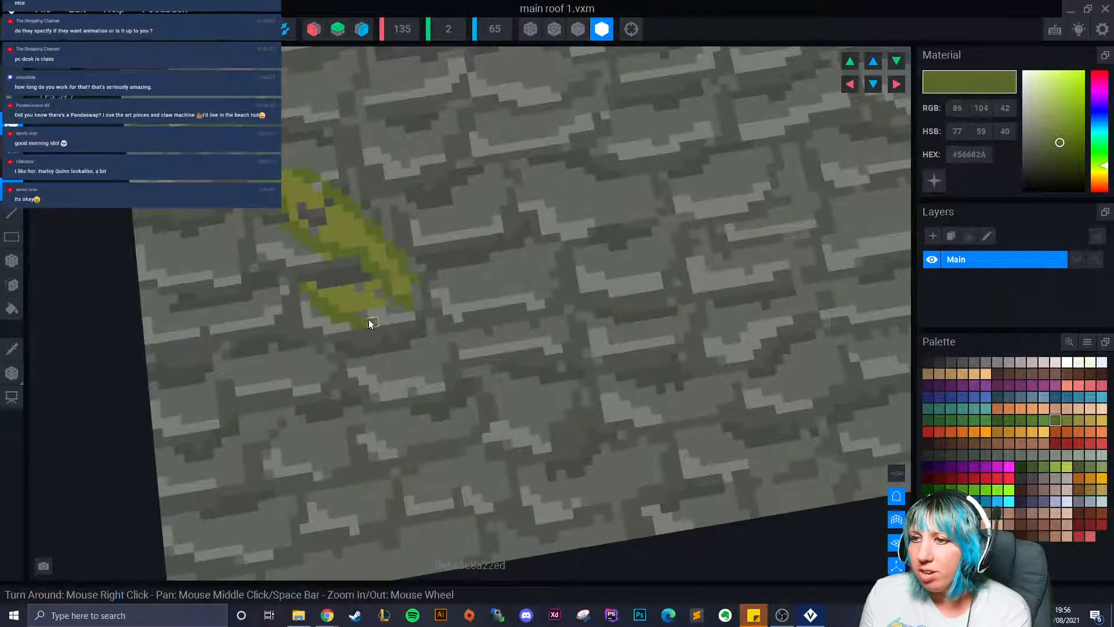
pyautogui.scroll(-5, 385, 315)
pyautogui.scroll(5, 398, 346)
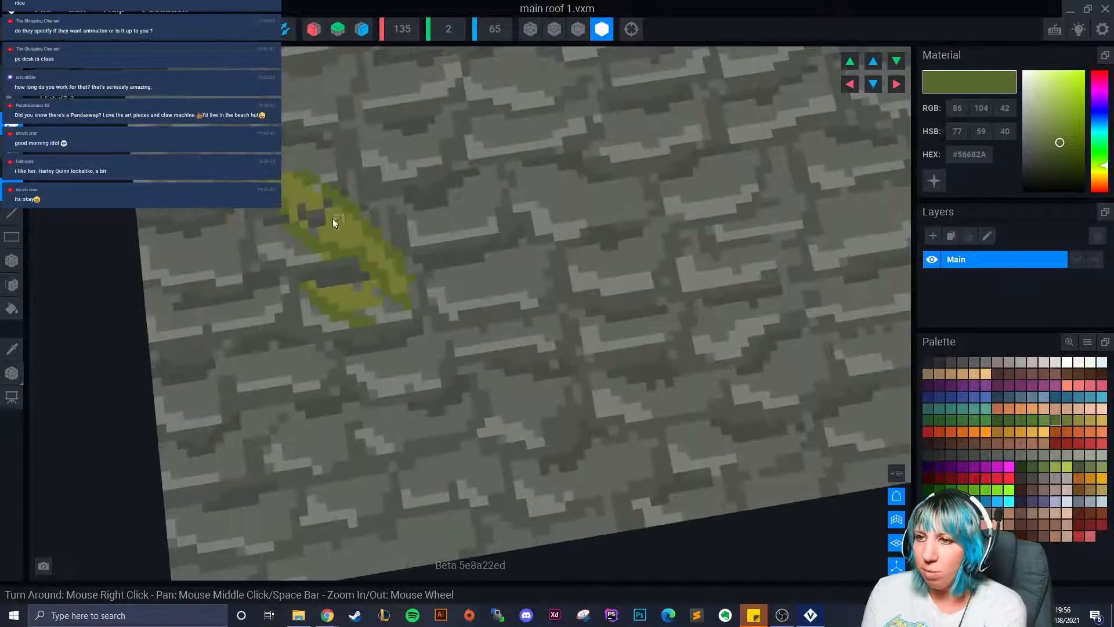
pyautogui.moveTo(321, 251); pyautogui.dragTo(292, 233)
pyautogui.moveTo(291, 168); pyautogui.dragTo(255, 153)
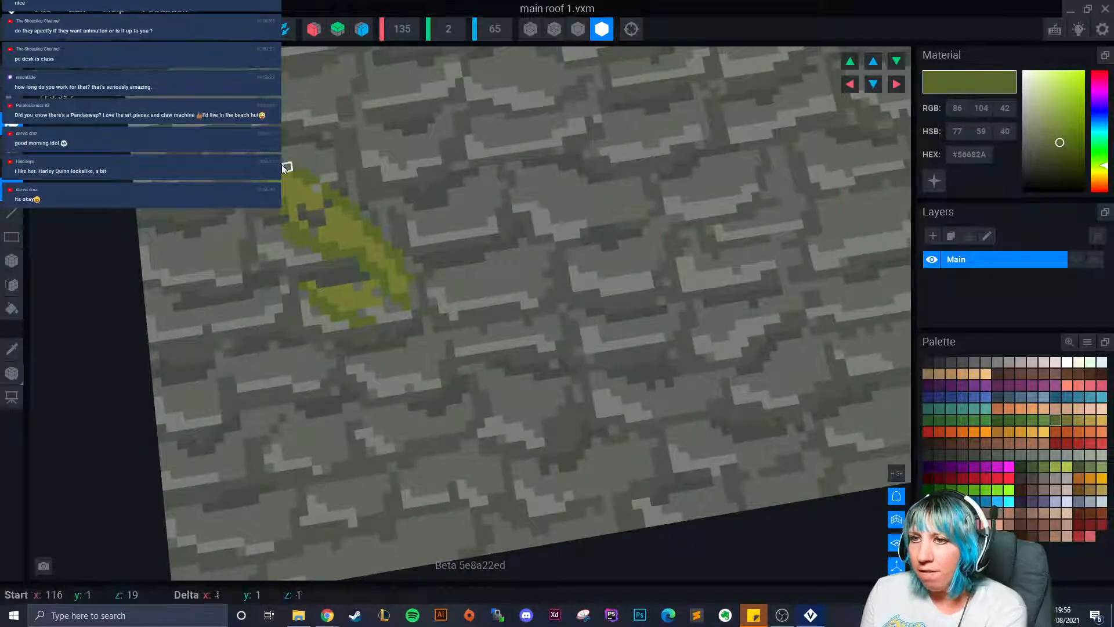
# Step: Paint two more diagonal #56682A moss patches below the first one, and return to the cottage project with the roof changes saved
pyautogui.scroll(-4, 410, 294)
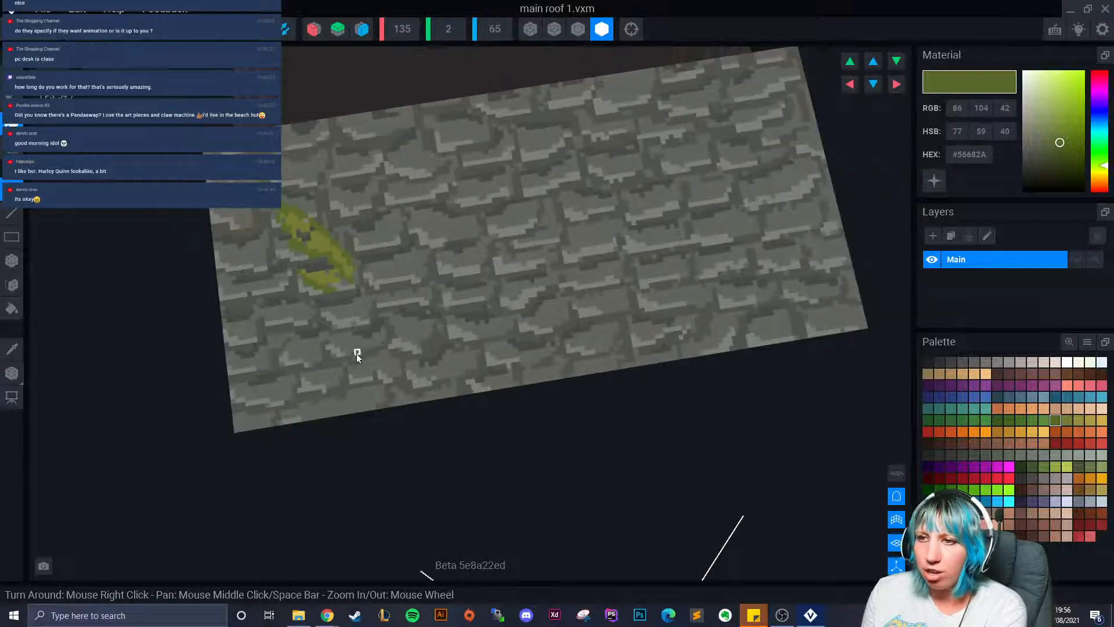
pyautogui.scroll(4, 359, 350)
pyautogui.moveTo(296, 302)
pyautogui.mouseDown()
pyautogui.moveTo(331, 355)
pyautogui.moveTo(367, 364)
pyautogui.moveTo(321, 294)
pyautogui.moveTo(284, 291)
pyautogui.moveTo(290, 307)
pyautogui.mouseUp()
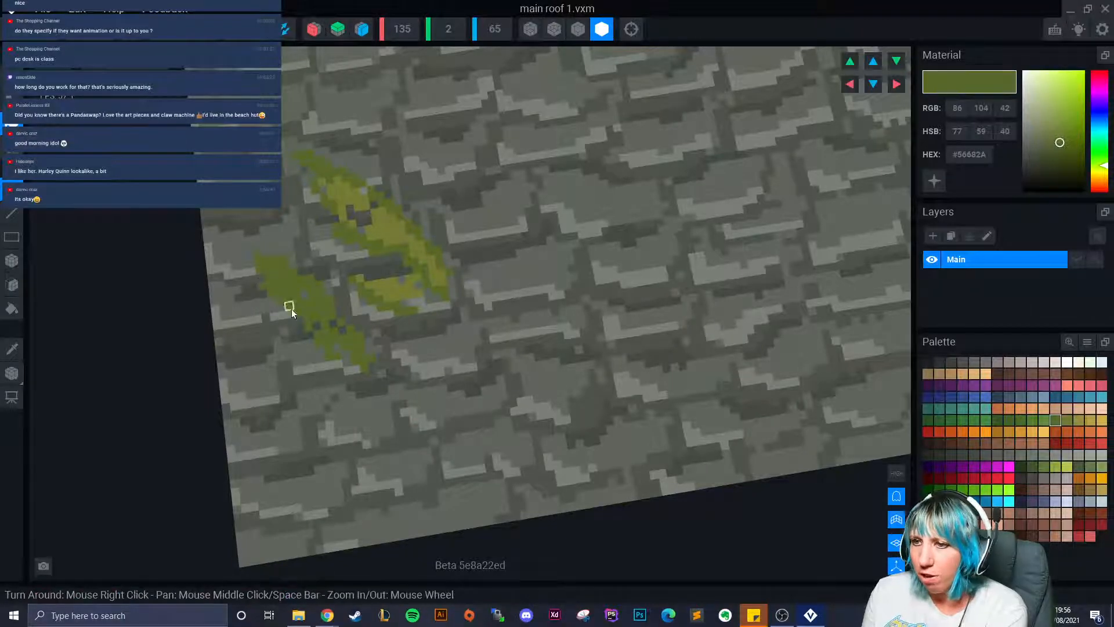
pyautogui.scroll(-2, 401, 393)
pyautogui.scroll(2, 404, 395)
pyautogui.moveTo(338, 401)
pyautogui.mouseDown()
pyautogui.moveTo(389, 428)
pyautogui.moveTo(387, 445)
pyautogui.mouseUp()
pyautogui.moveTo(395, 454)
pyautogui.mouseDown()
pyautogui.moveTo(399, 467)
pyautogui.moveTo(439, 452)
pyautogui.mouseUp()
pyautogui.scroll(-1, 296, 243)
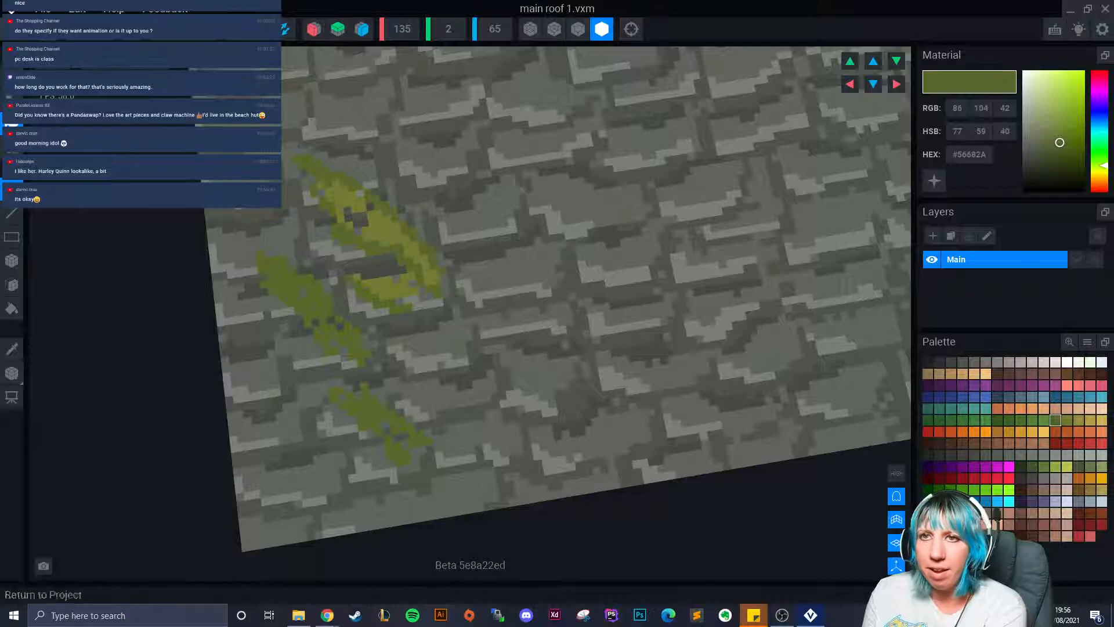
pyautogui.click(284, 29)
pyautogui.click(444, 221)
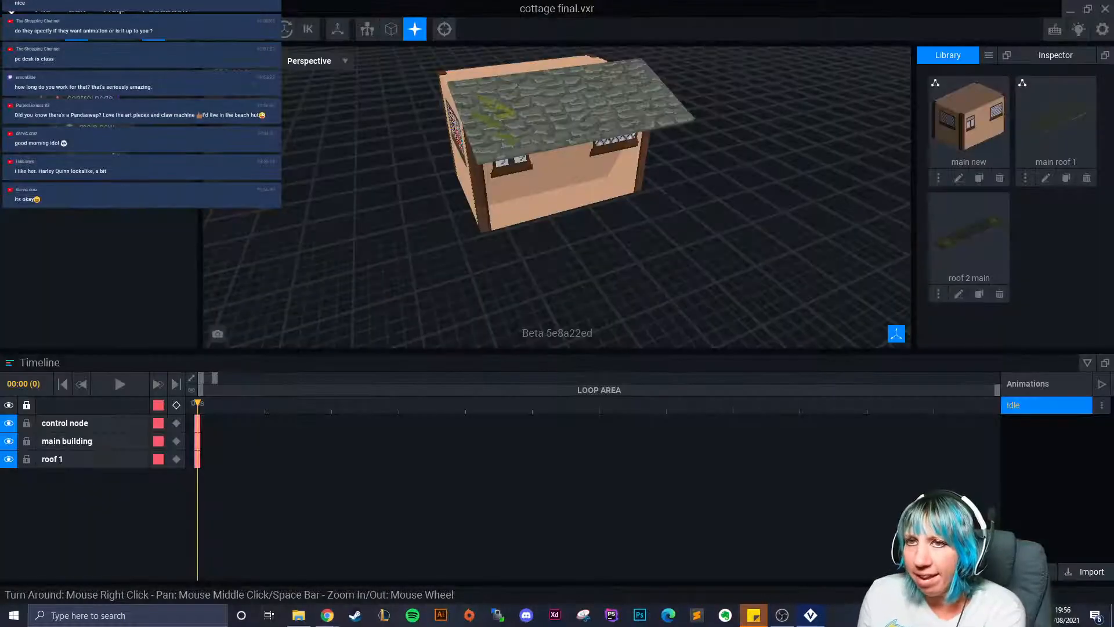
# Step: Leave the cottage project, open the beach hut project final.vxr, examine its open doorway and interior, and close it
pyautogui.click(13, 29)
pyautogui.click(429, 218)
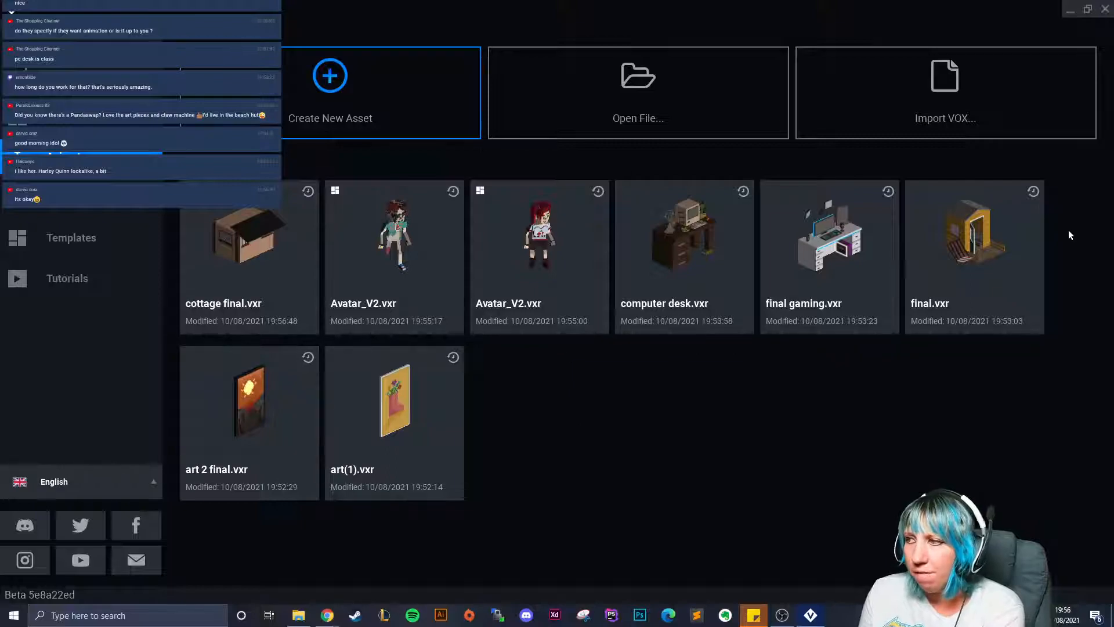
pyautogui.click(975, 244)
pyautogui.moveTo(581, 57); pyautogui.dragTo(554, 127, button='right')
pyautogui.scroll(8, 507, 167)
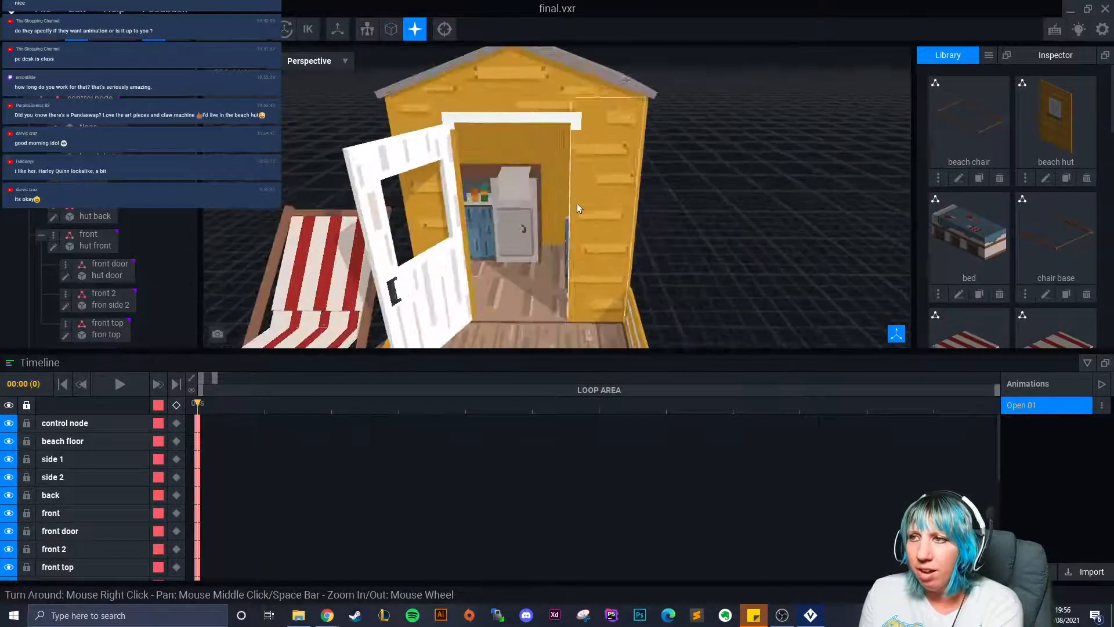
pyautogui.moveTo(627, 316); pyautogui.dragTo(505, 263, button='right')
pyautogui.scroll(-10, 393, 202)
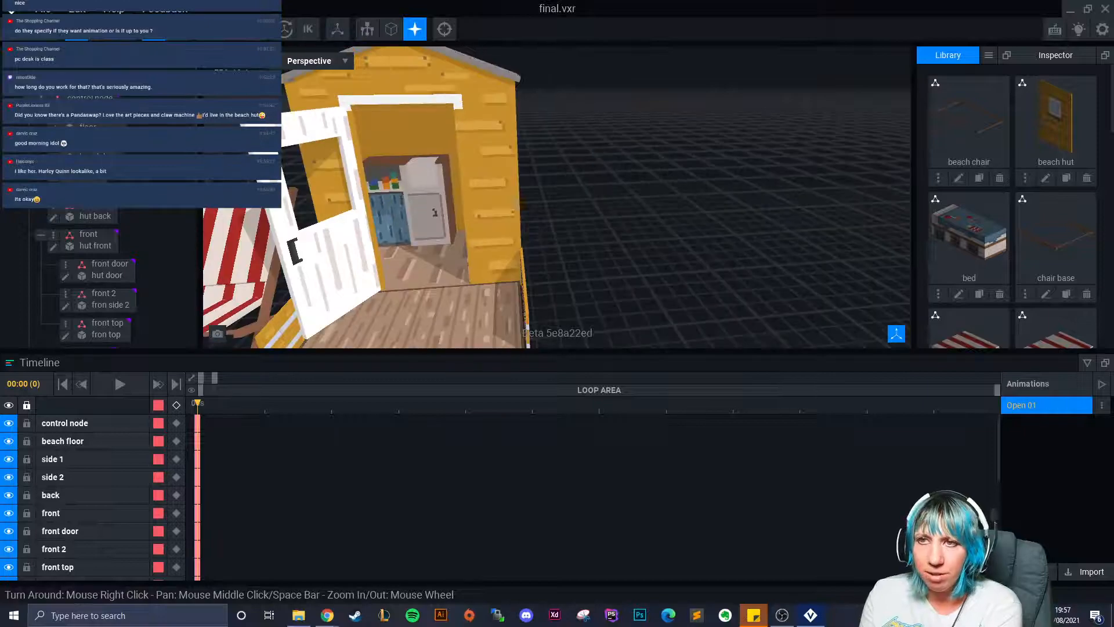
pyautogui.hotkey('ctrl', 'w')
pyautogui.click(462, 226)
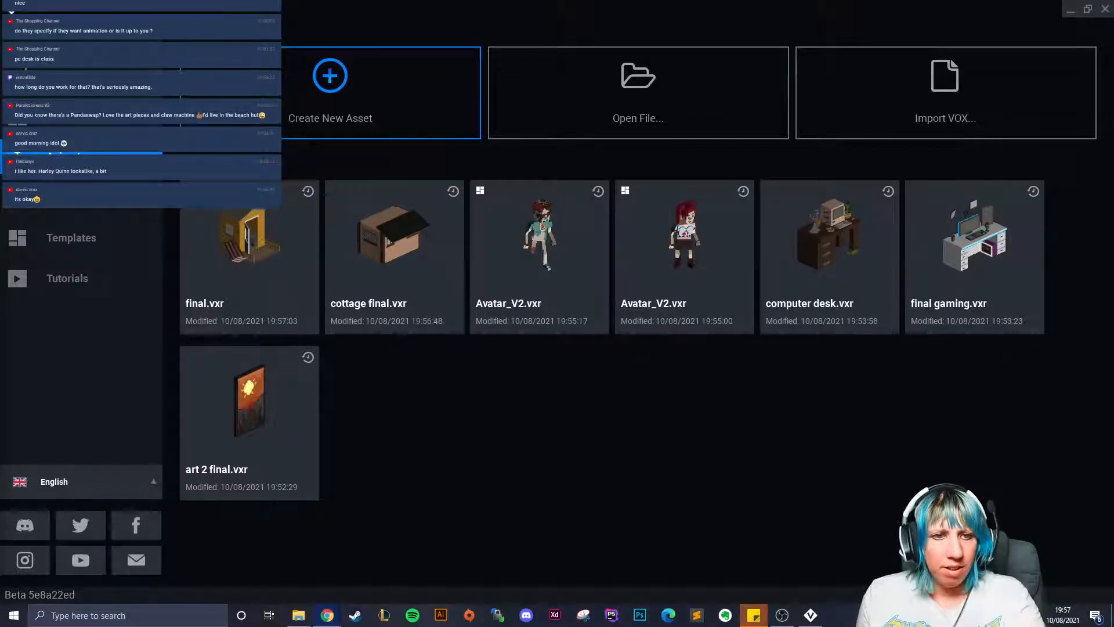
# Step: Switch to the toy box asset page in the browser and play its Open 01 animation in the 3D viewer
pyautogui.moveTo(0, 116); pyautogui.dragTo(484, 8)
pyautogui.moveTo(421, 328); pyautogui.dragTo(347, 339)
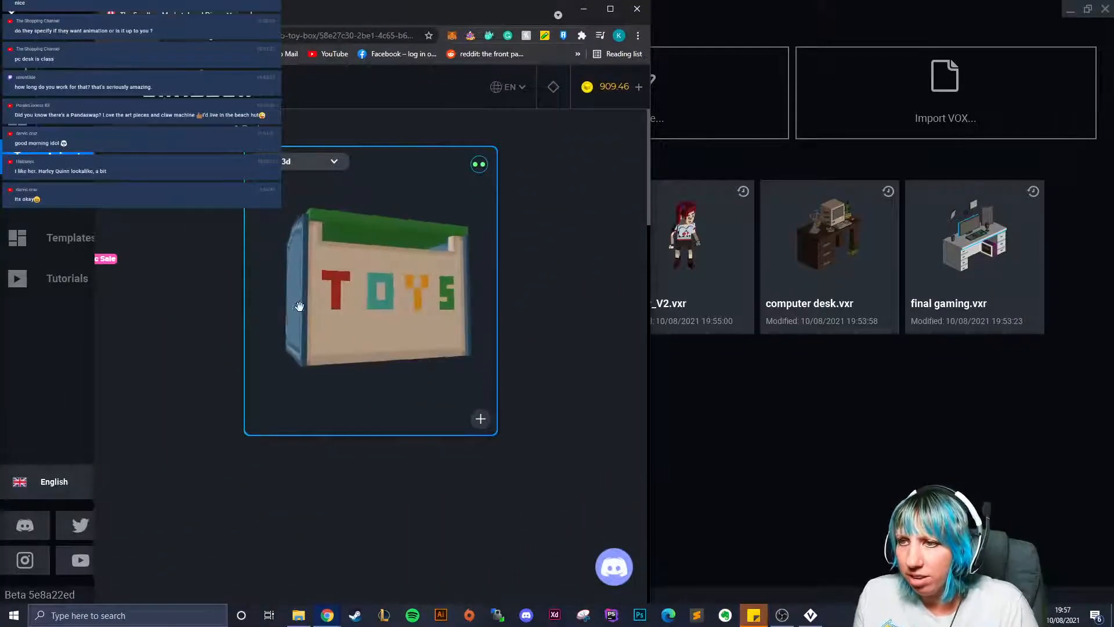
pyautogui.click(299, 165)
pyautogui.click(302, 172)
pyautogui.click(303, 171)
pyautogui.click(297, 231)
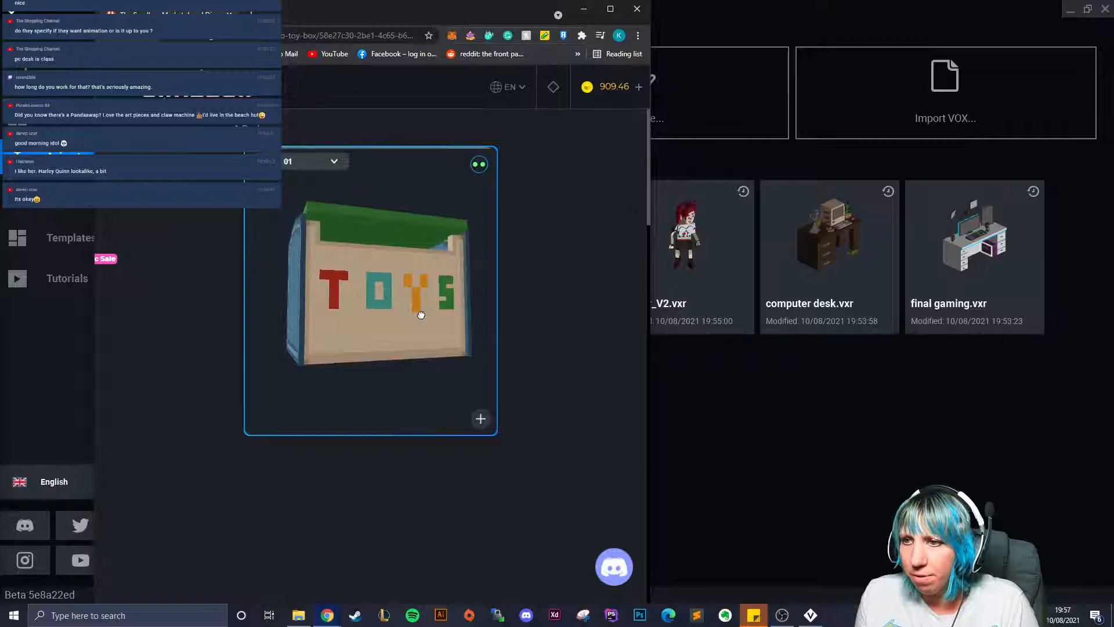
# Step: Examine the toys inside the opening toy box up close, from above and from the front
pyautogui.rightClick(410, 327)
pyautogui.click(399, 371)
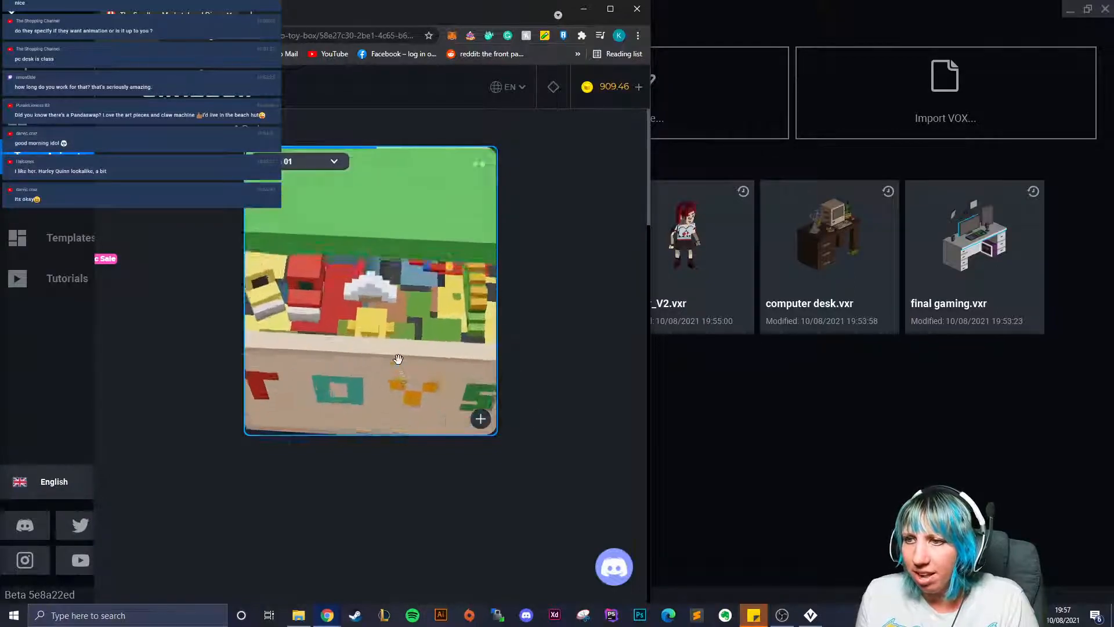
pyautogui.rightClick(407, 343)
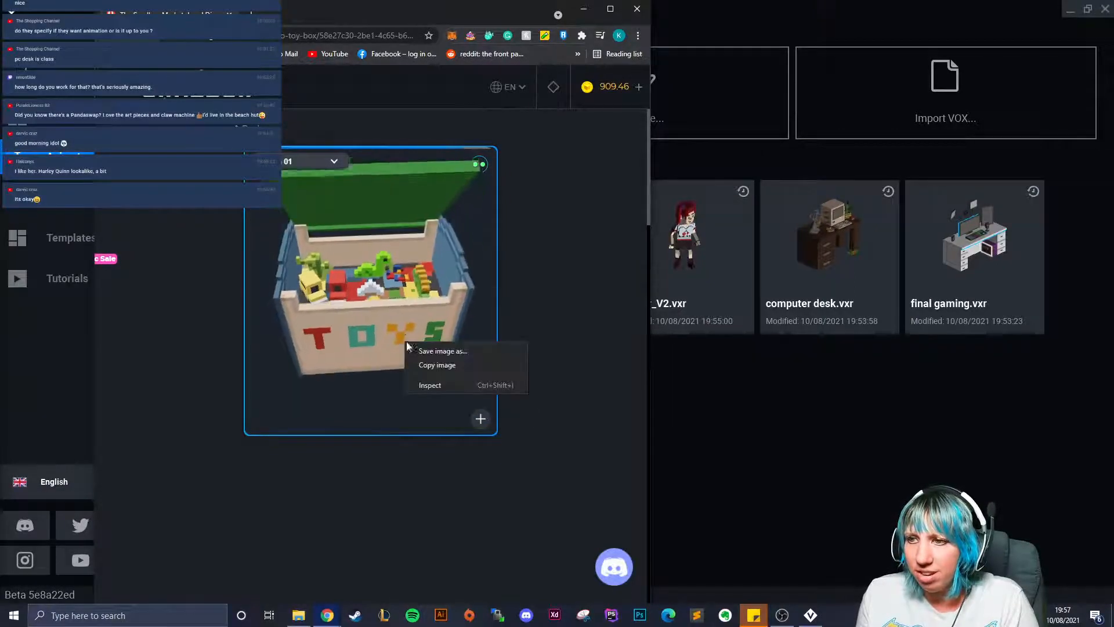
pyautogui.click(306, 166)
pyautogui.moveTo(379, 317); pyautogui.dragTo(376, 305, button='right')
pyautogui.click(435, 198)
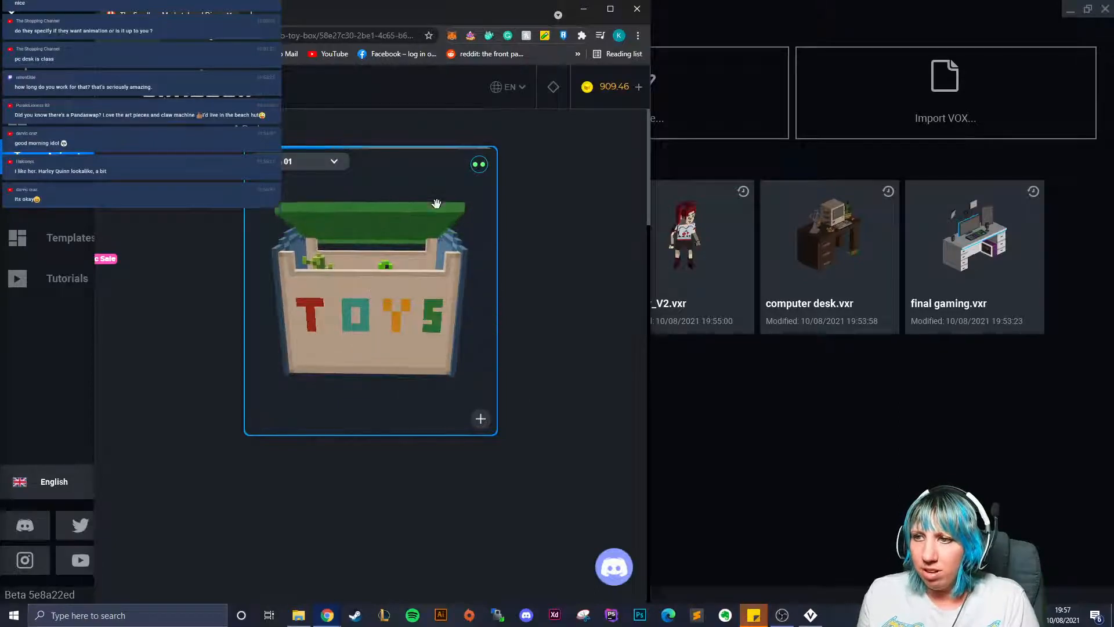
# Step: Play the toy box's Dino 01 animation and view it from several angles and distances
pyautogui.click(317, 161)
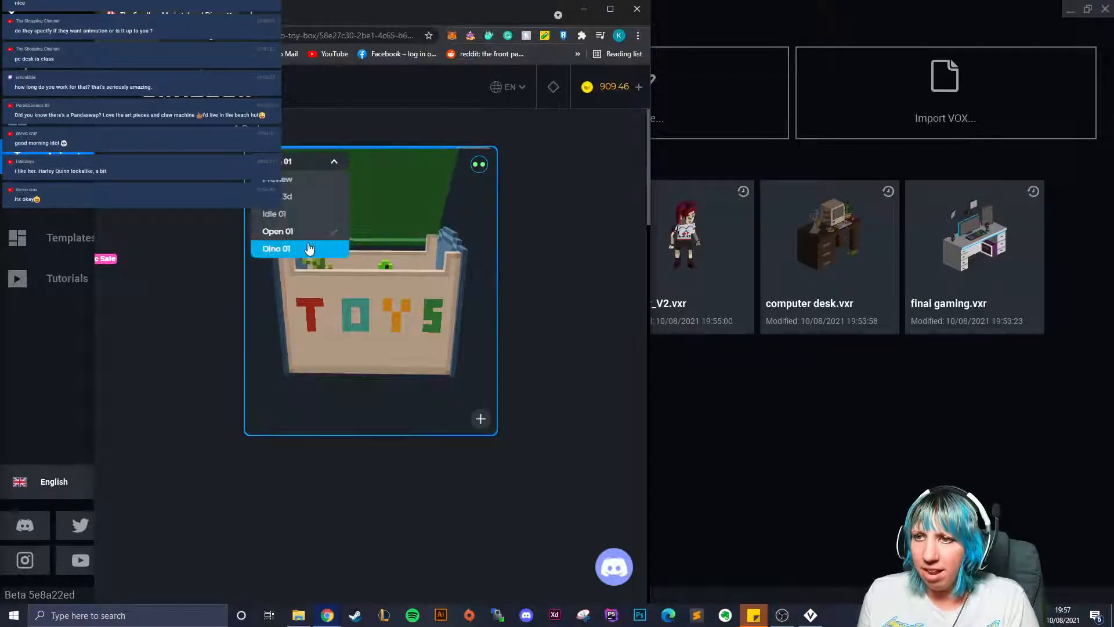
pyautogui.click(278, 256)
pyautogui.moveTo(417, 364); pyautogui.dragTo(387, 360, button='middle')
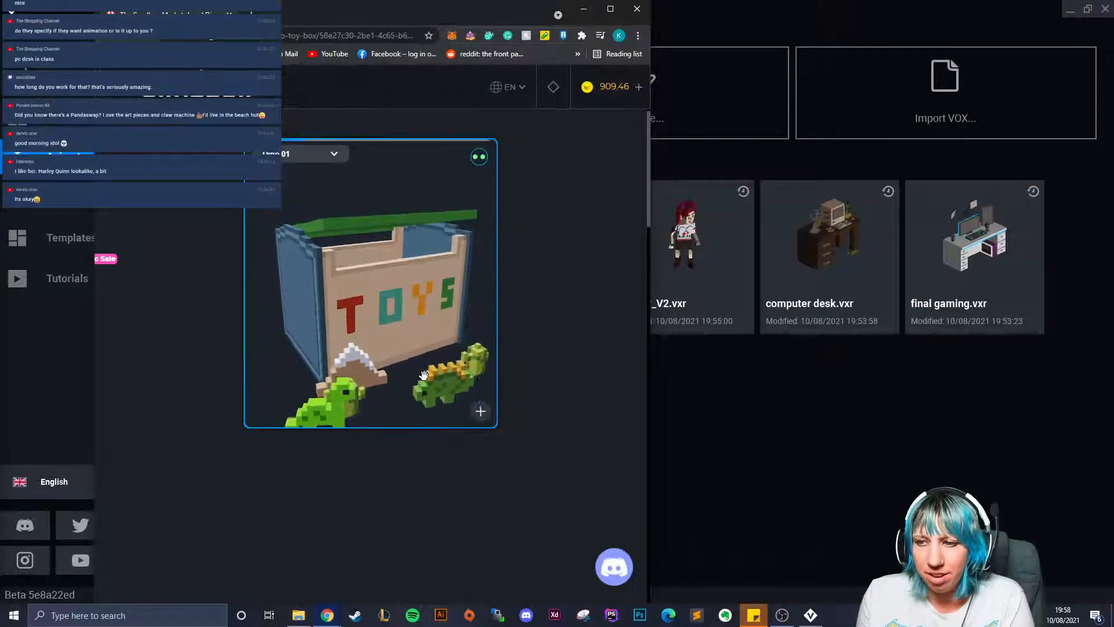
pyautogui.moveTo(387, 364); pyautogui.dragTo(353, 364)
pyautogui.scroll(8, 344, 304)
pyautogui.scroll(-8, 344, 302)
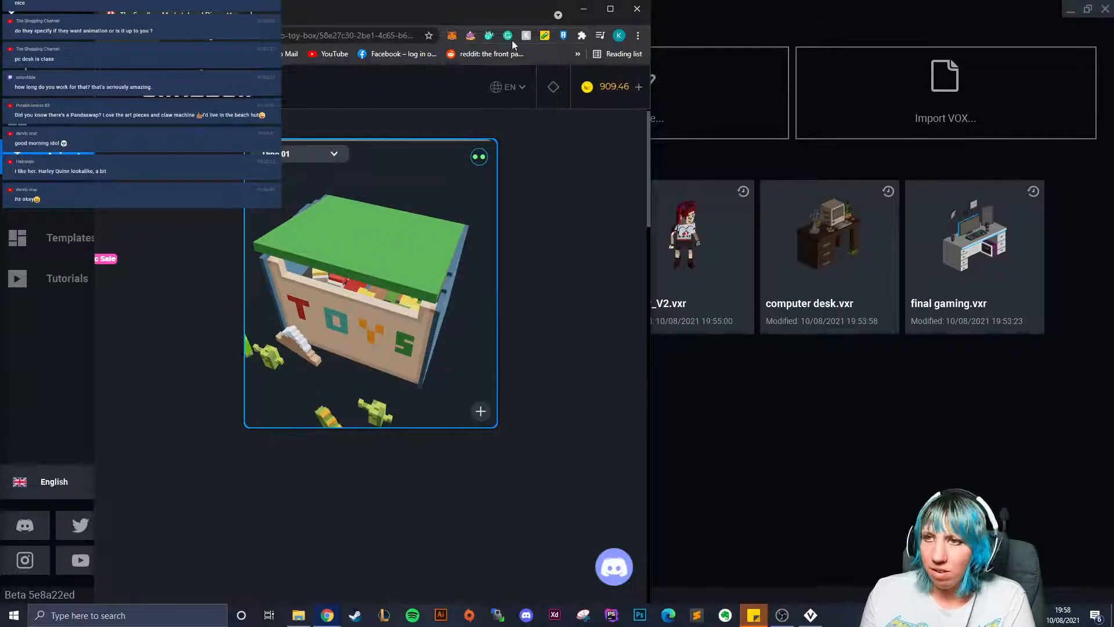
# Step: Examine the moving dinosaurs and scenery in front of the toy box from the front, the sides and up close
pyautogui.moveTo(343, 304); pyautogui.dragTo(395, 367)
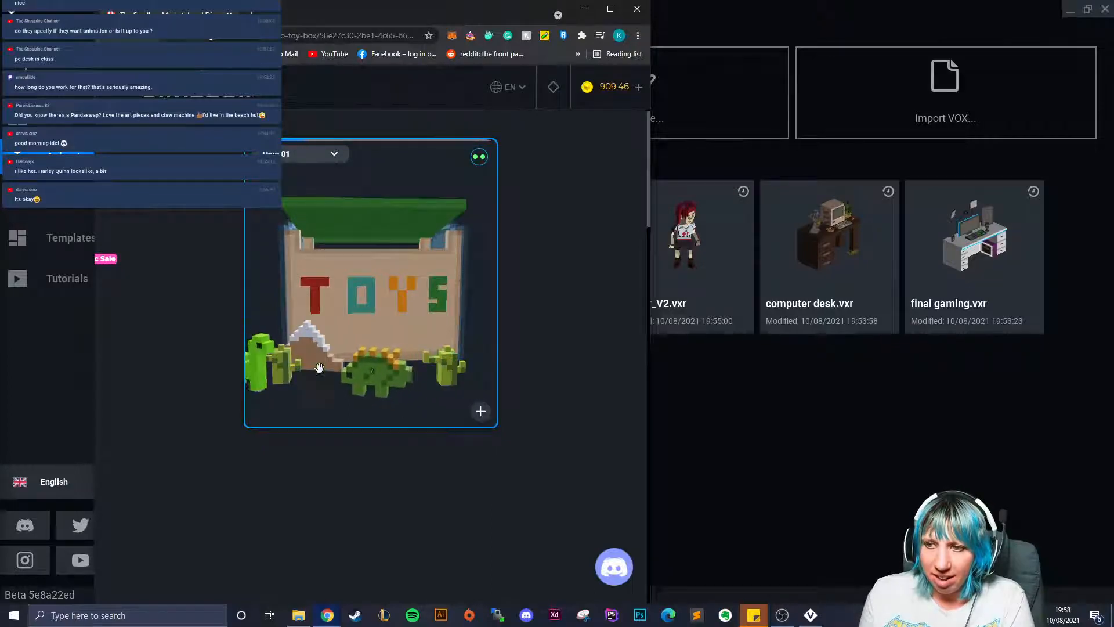
pyautogui.moveTo(335, 374)
pyautogui.mouseDown()
pyautogui.moveTo(367, 373)
pyautogui.moveTo(325, 376)
pyautogui.mouseUp()
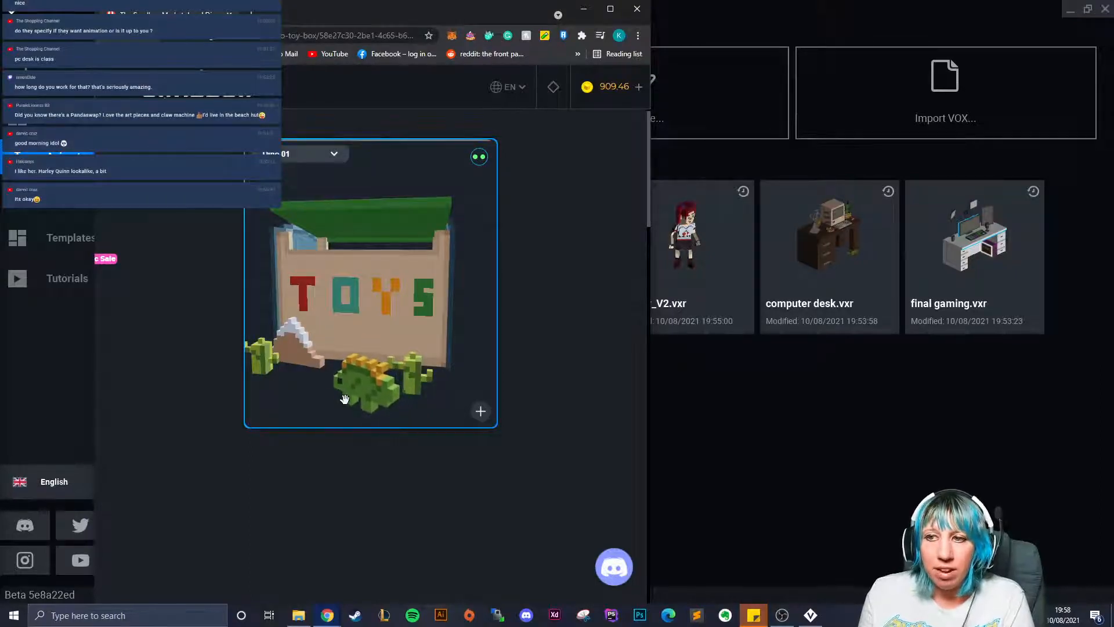
pyautogui.moveTo(314, 390); pyautogui.dragTo(299, 364)
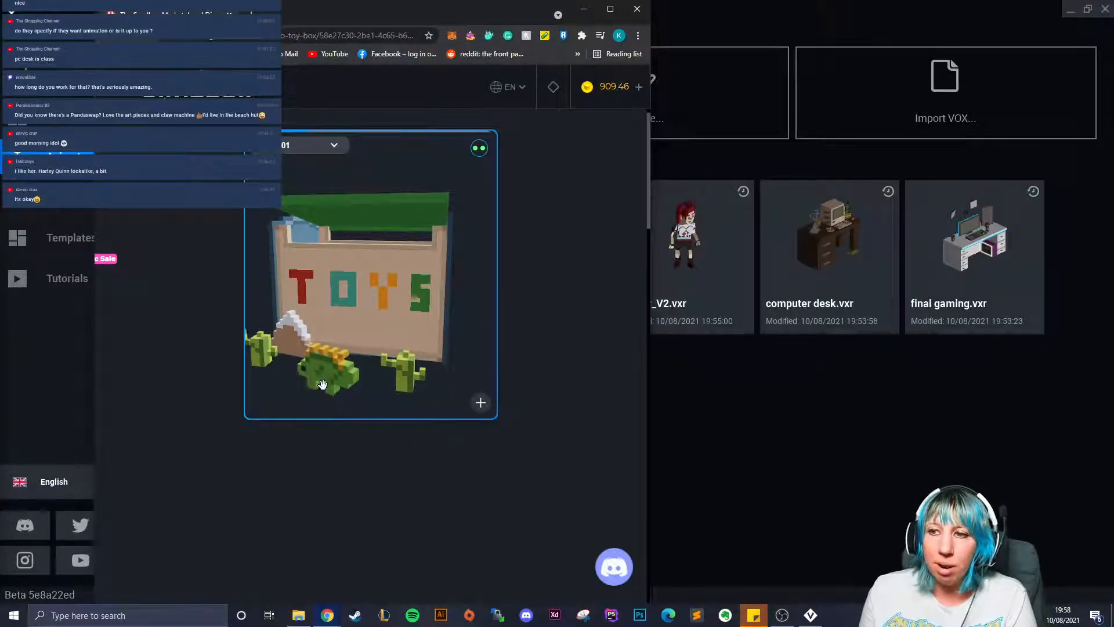
pyautogui.moveTo(330, 384); pyautogui.dragTo(386, 408)
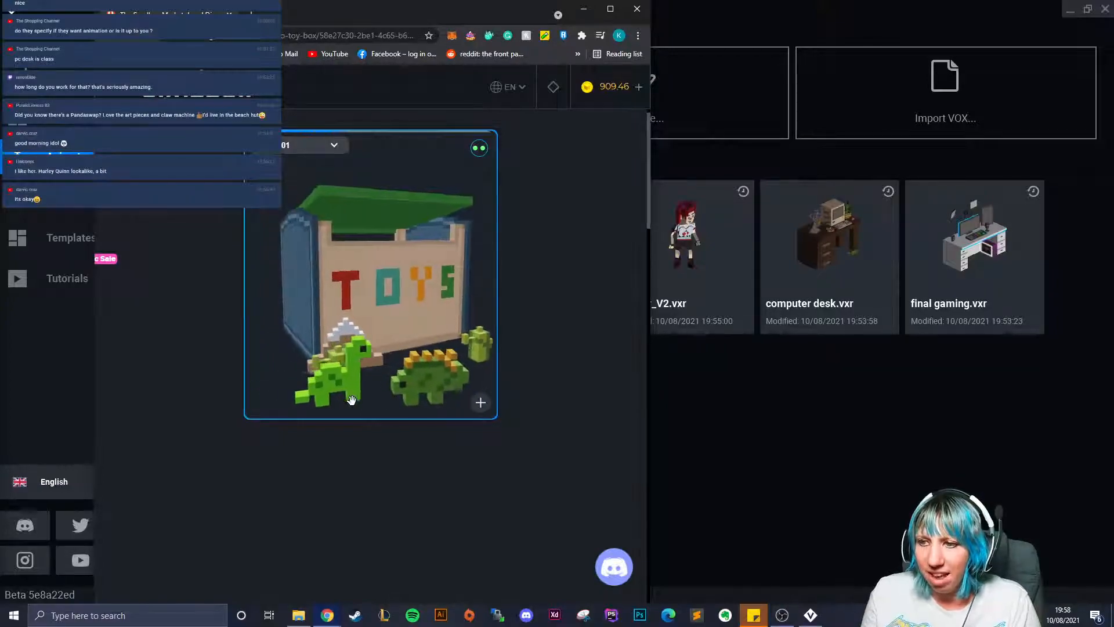
pyautogui.moveTo(455, 361); pyautogui.dragTo(423, 366, button='middle')
pyautogui.scroll(5, 427, 334)
pyautogui.scroll(-5, 377, 307)
pyautogui.scroll(5, 357, 295)
pyautogui.scroll(-5, 325, 284)
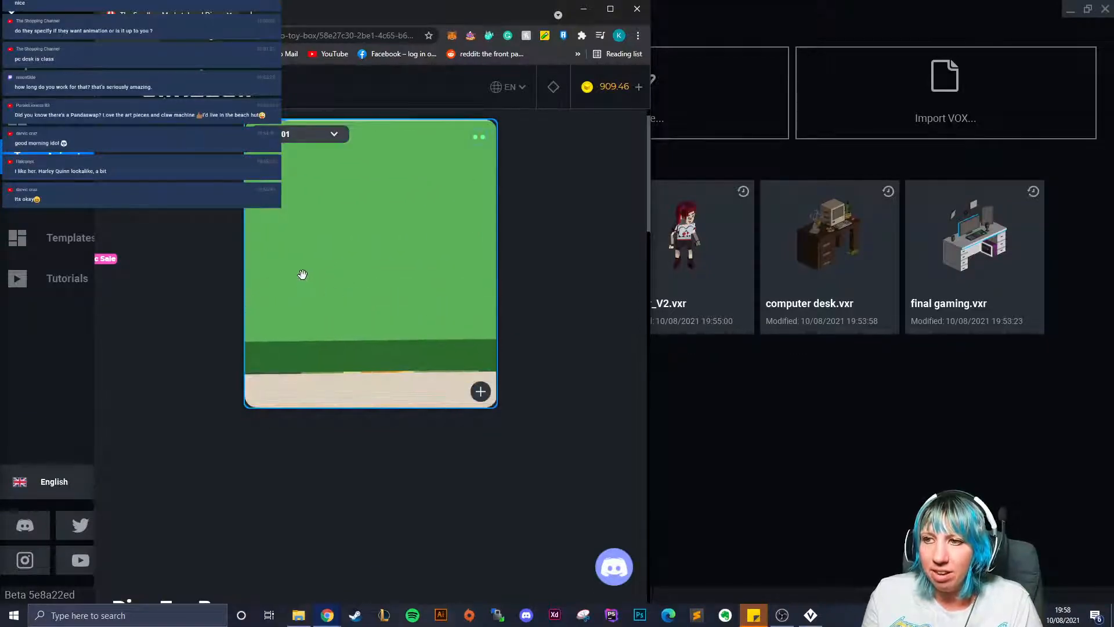
# Step: Replay the toy box's Open 01 animation, view the contents, and minimize the browser to return to VoxEdit
pyautogui.click(306, 134)
pyautogui.click(295, 203)
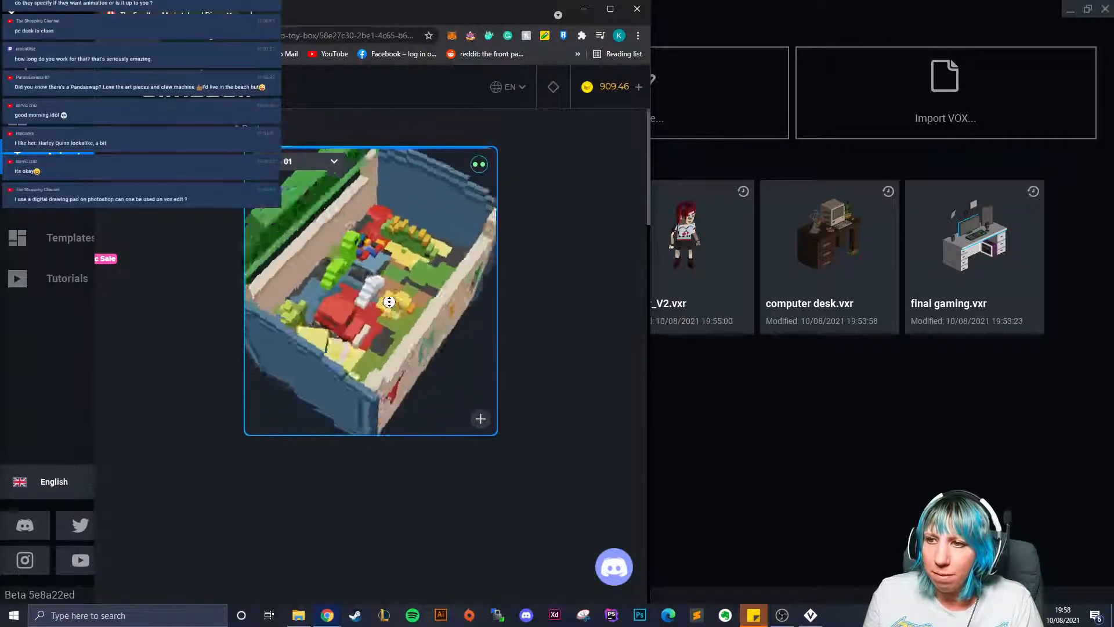
pyautogui.click(583, 9)
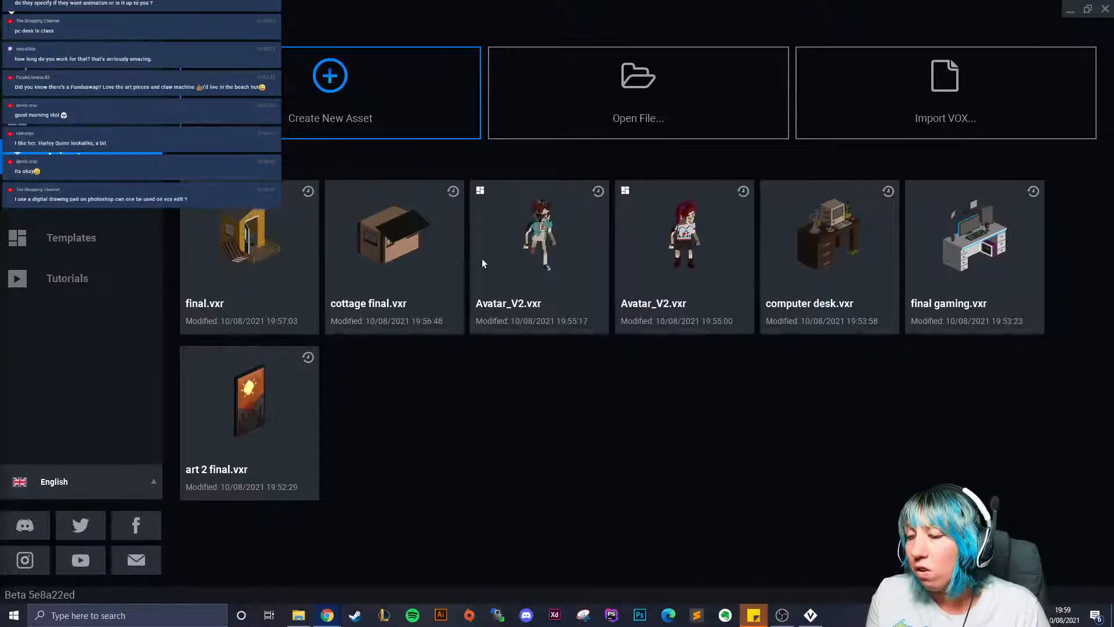
# Step: Reopen the project cottage final.vxr and open the main roof 1 model for editing
pyautogui.click(415, 250)
pyautogui.moveTo(533, 185); pyautogui.dragTo(493, 174, button='right')
pyautogui.click(493, 174)
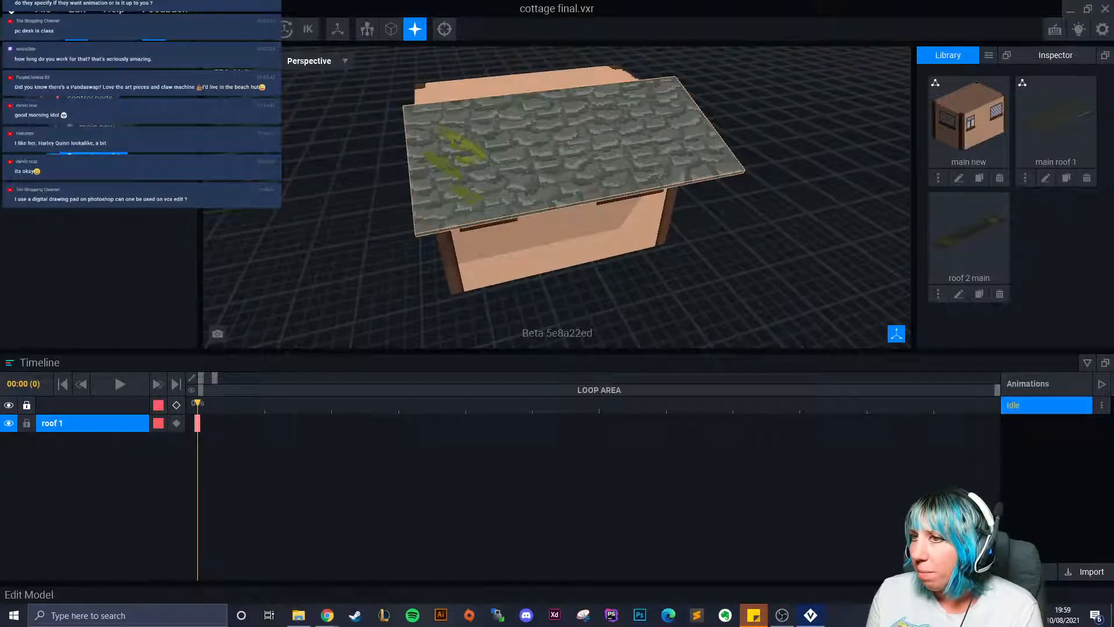
pyautogui.click(1046, 178)
# Step: Add olive #757A34 strokes to the two lower moss patches and extend the upper patch toward the roof's side edge
pyautogui.moveTo(487, 313); pyautogui.dragTo(430, 323, button='right')
pyautogui.scroll(5, 348, 357)
pyautogui.moveTo(347, 358); pyautogui.dragTo(405, 353, button='right')
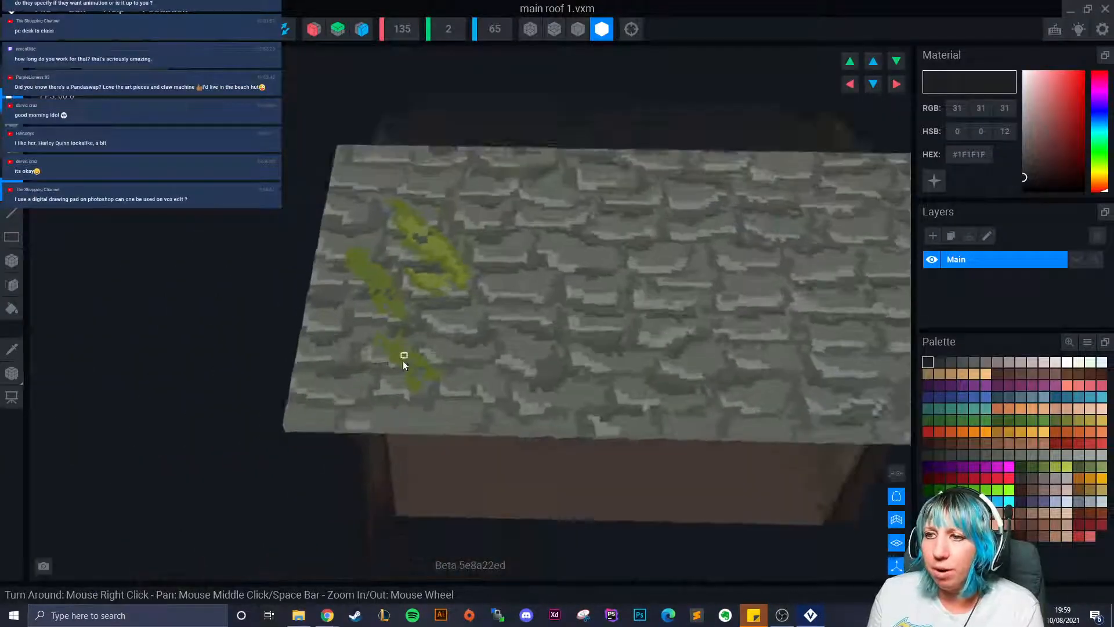
pyautogui.scroll(3, 405, 352)
pyautogui.click(12, 350)
pyautogui.click(439, 261)
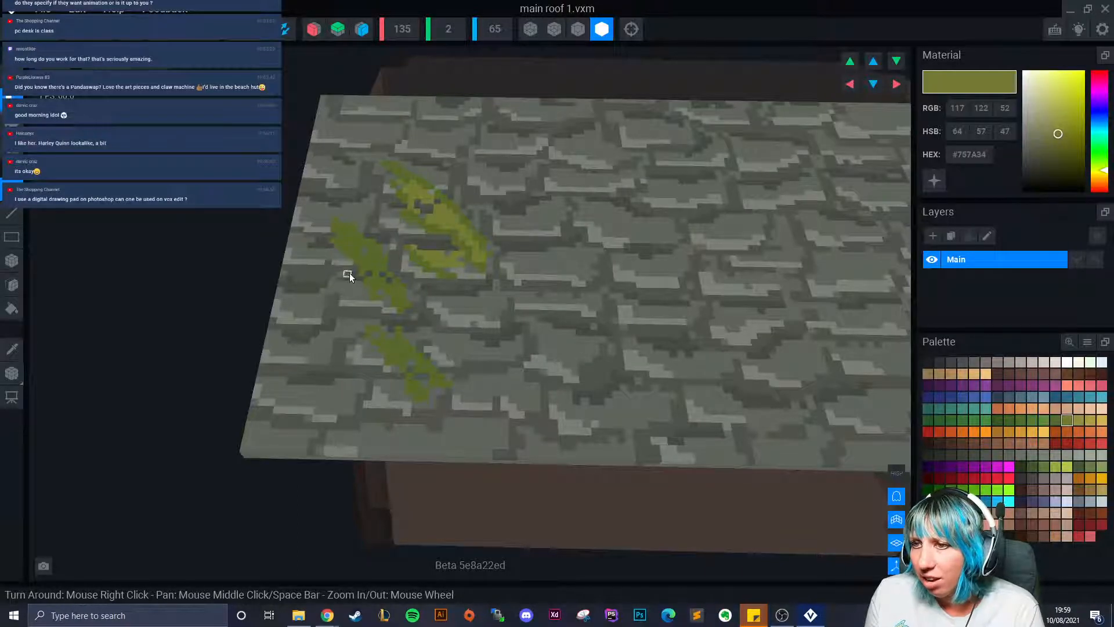
pyautogui.click(12, 123)
pyautogui.moveTo(347, 260)
pyautogui.mouseDown()
pyautogui.moveTo(396, 318)
pyautogui.moveTo(371, 353)
pyautogui.moveTo(415, 402)
pyautogui.mouseUp()
pyautogui.moveTo(409, 341); pyautogui.dragTo(434, 362)
pyautogui.moveTo(466, 389); pyautogui.dragTo(497, 414, button='right')
pyautogui.moveTo(317, 227); pyautogui.dragTo(345, 240)
pyautogui.moveTo(313, 224)
pyautogui.mouseDown()
pyautogui.moveTo(293, 217)
pyautogui.moveTo(368, 253)
pyautogui.mouseUp()
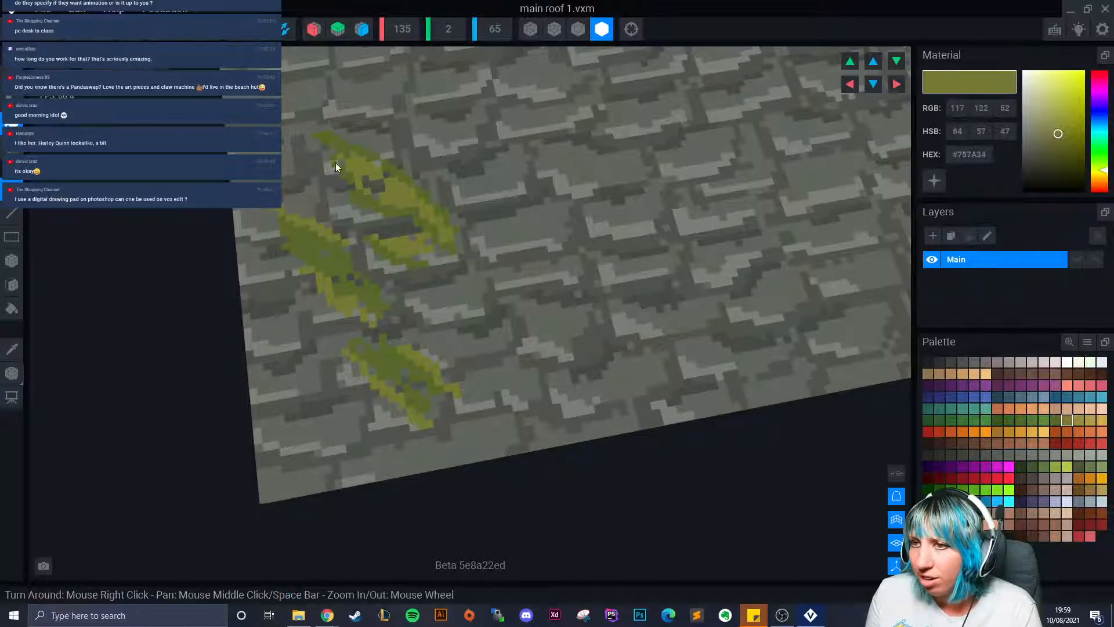
pyautogui.moveTo(390, 154)
pyautogui.mouseDown()
pyautogui.moveTo(301, 103)
pyautogui.moveTo(258, 108)
pyautogui.mouseUp()
pyautogui.moveTo(262, 108); pyautogui.dragTo(229, 109)
# Step: Paint a branching, ragged moss patch in olive #757A34 over the shingles near the opposite end of the roof
pyautogui.scroll(-5, 468, 300)
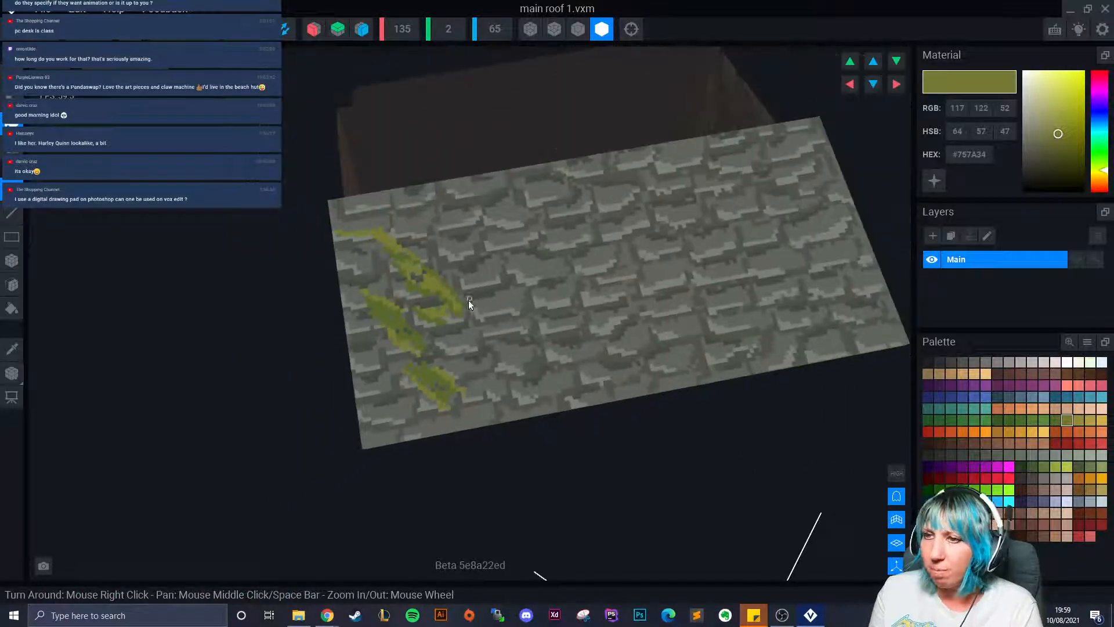
pyautogui.scroll(2, 464, 364)
pyautogui.scroll(1, 464, 364)
pyautogui.scroll(-4, 464, 333)
pyautogui.moveTo(583, 354); pyautogui.dragTo(408, 392, button='middle')
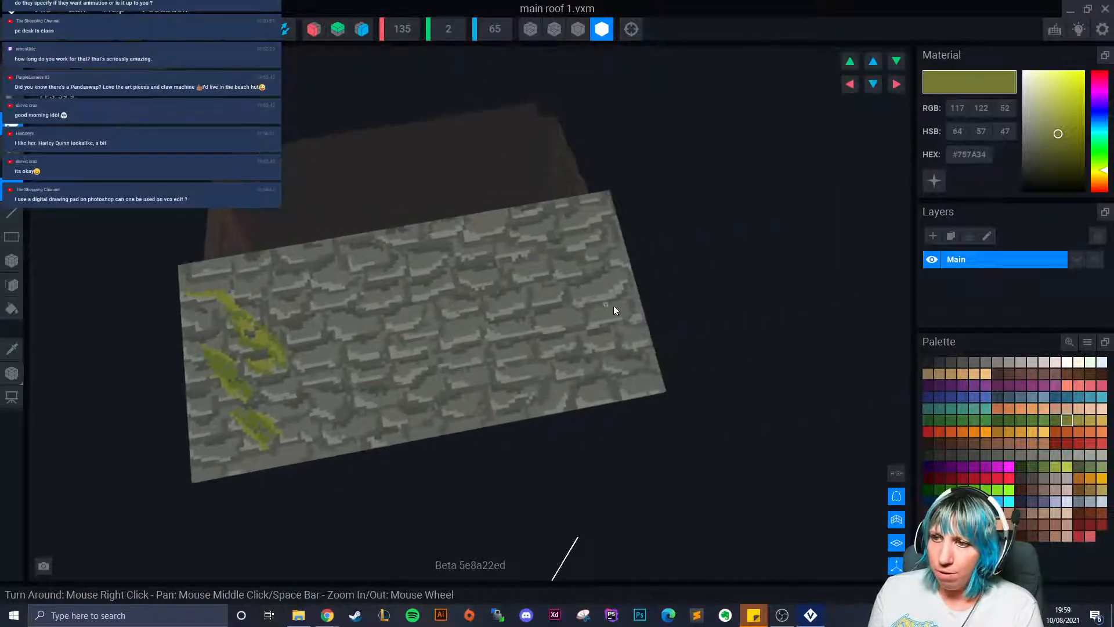
pyautogui.scroll(2, 611, 296)
pyautogui.scroll(3, 612, 296)
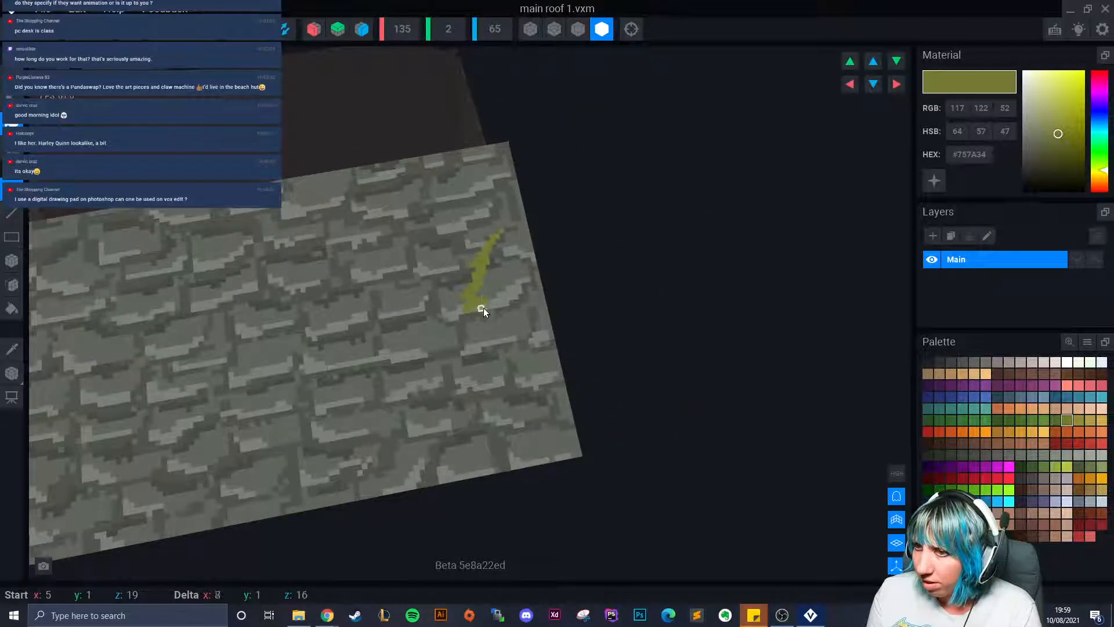
pyautogui.moveTo(473, 361); pyautogui.dragTo(469, 378)
pyautogui.moveTo(466, 292); pyautogui.dragTo(440, 313)
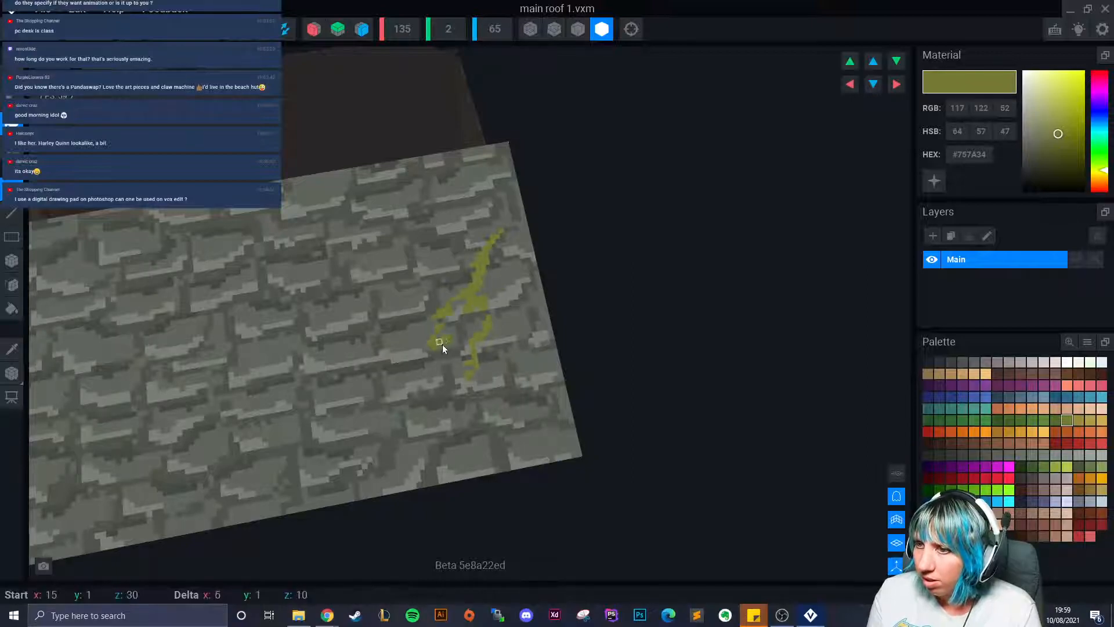
pyautogui.moveTo(419, 378); pyautogui.dragTo(418, 380)
pyautogui.moveTo(483, 256); pyautogui.dragTo(467, 242)
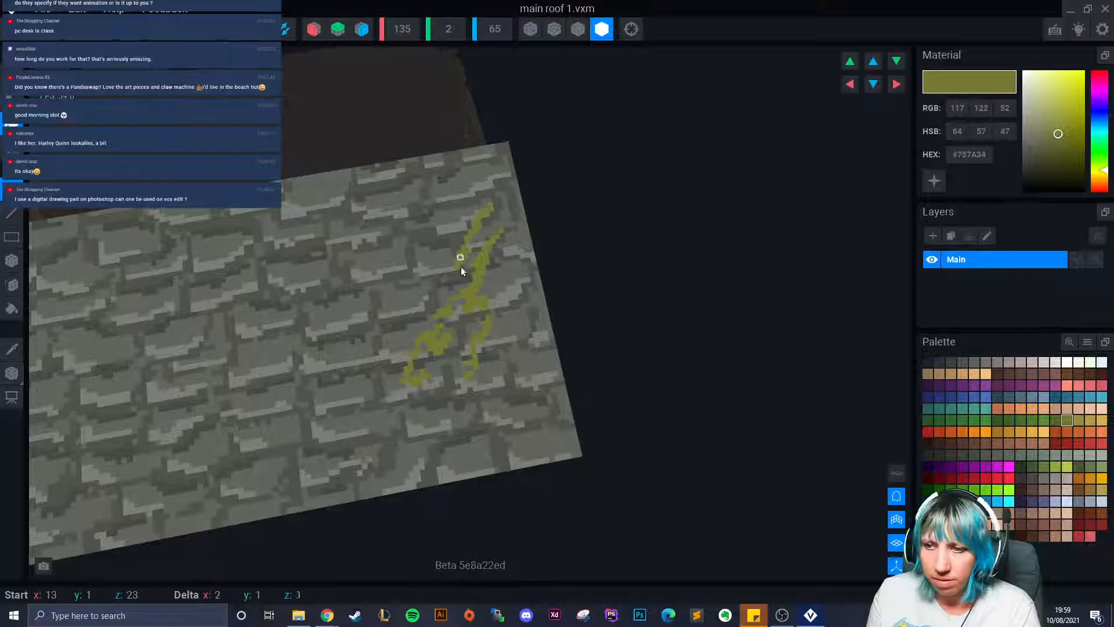
pyautogui.moveTo(458, 291); pyautogui.dragTo(441, 374, button='right')
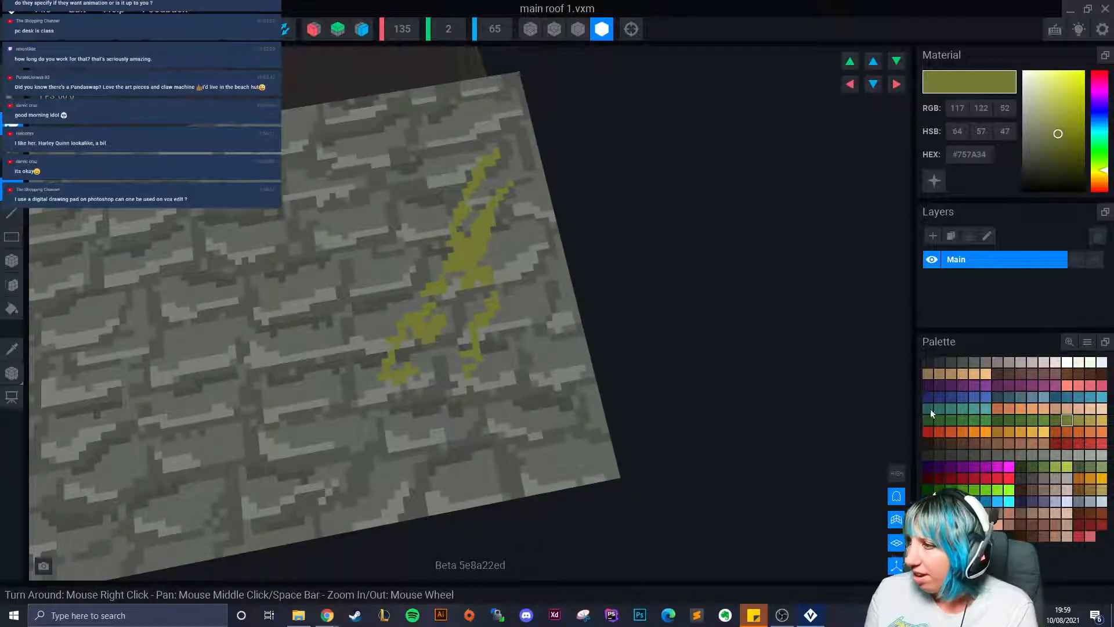
# Step: Shade the edges and branches of the new branching moss patch with ragged strokes of darker green #56682A
pyautogui.click(1060, 419)
pyautogui.moveTo(468, 307); pyautogui.dragTo(485, 296)
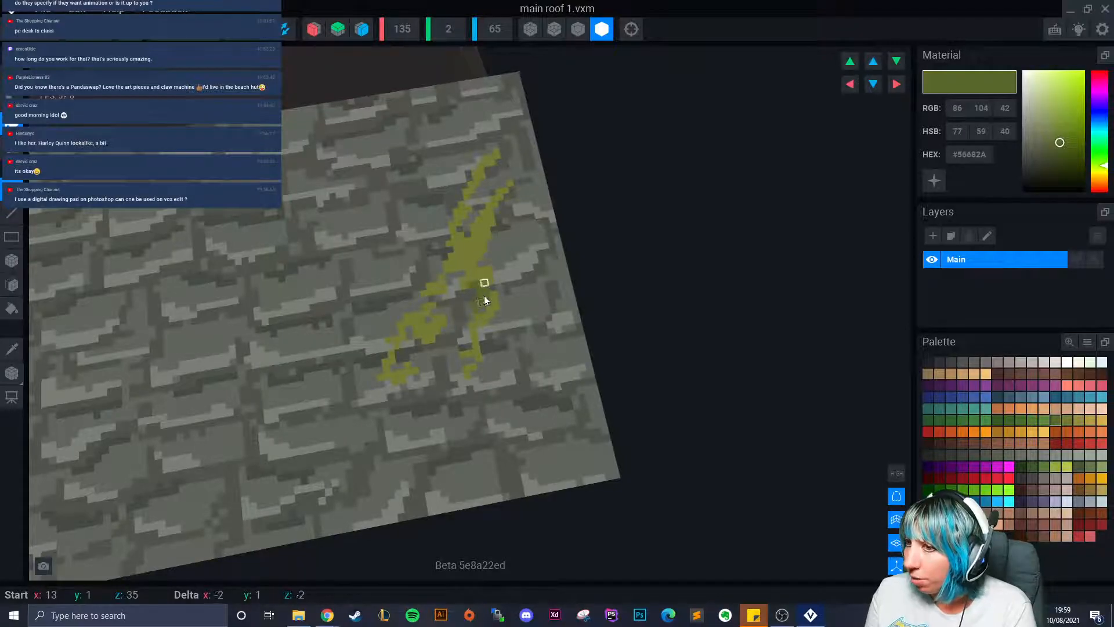
pyautogui.moveTo(459, 356); pyautogui.dragTo(461, 375)
pyautogui.moveTo(458, 294); pyautogui.dragTo(445, 290)
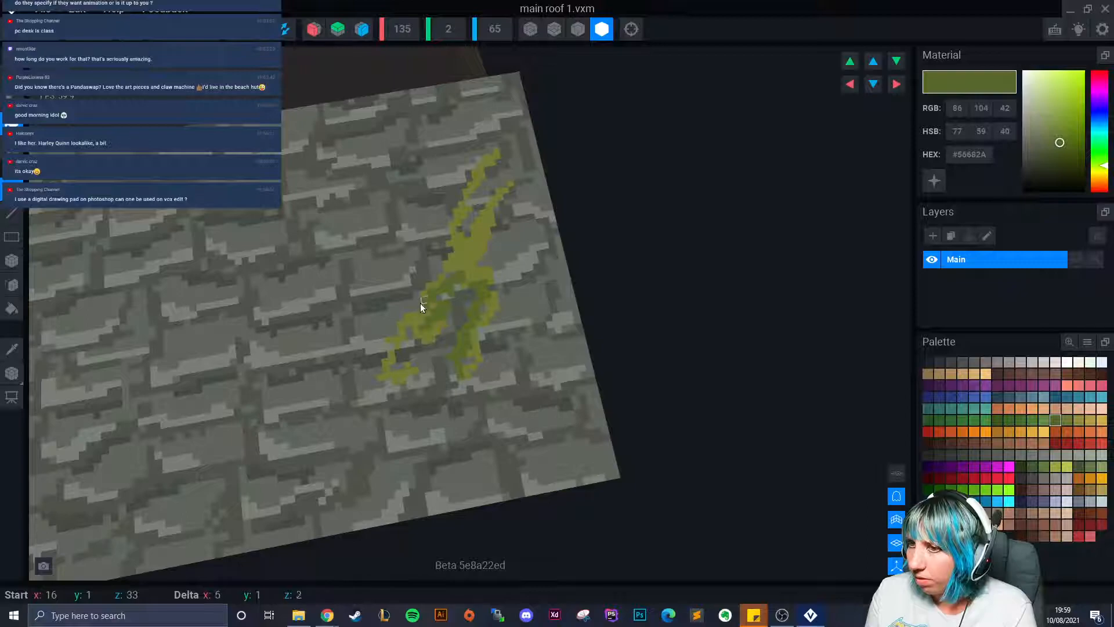
pyautogui.moveTo(406, 363); pyautogui.dragTo(404, 348)
pyautogui.moveTo(387, 393); pyautogui.dragTo(384, 398)
pyautogui.moveTo(446, 260); pyautogui.dragTo(450, 246)
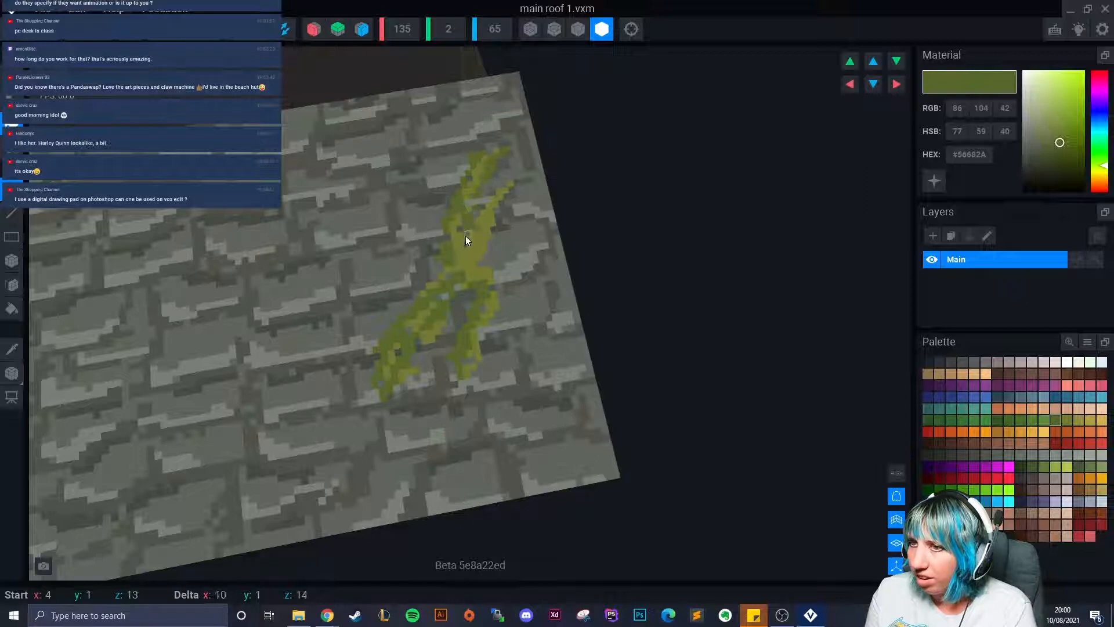
pyautogui.moveTo(486, 210); pyautogui.dragTo(493, 229)
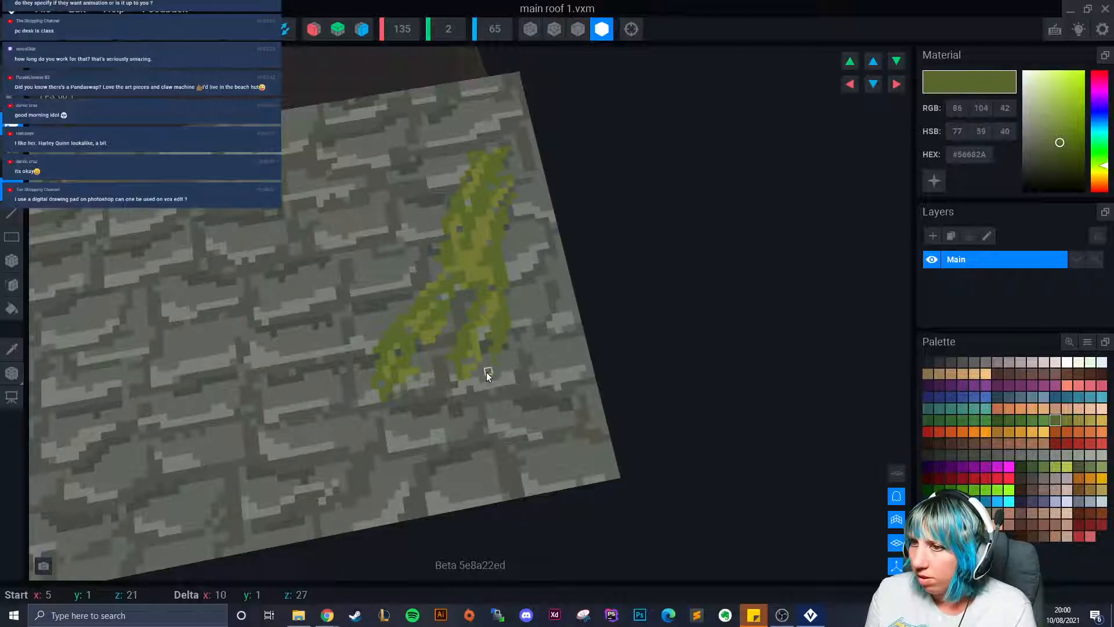
# Step: Highlight the edges of the three moss patches near the roof's side edge with ragged yellow #B39D46 strokes
pyautogui.moveTo(494, 370)
pyautogui.mouseDown(button='right')
pyautogui.moveTo(429, 437)
pyautogui.moveTo(270, 423)
pyautogui.mouseUp(button='right')
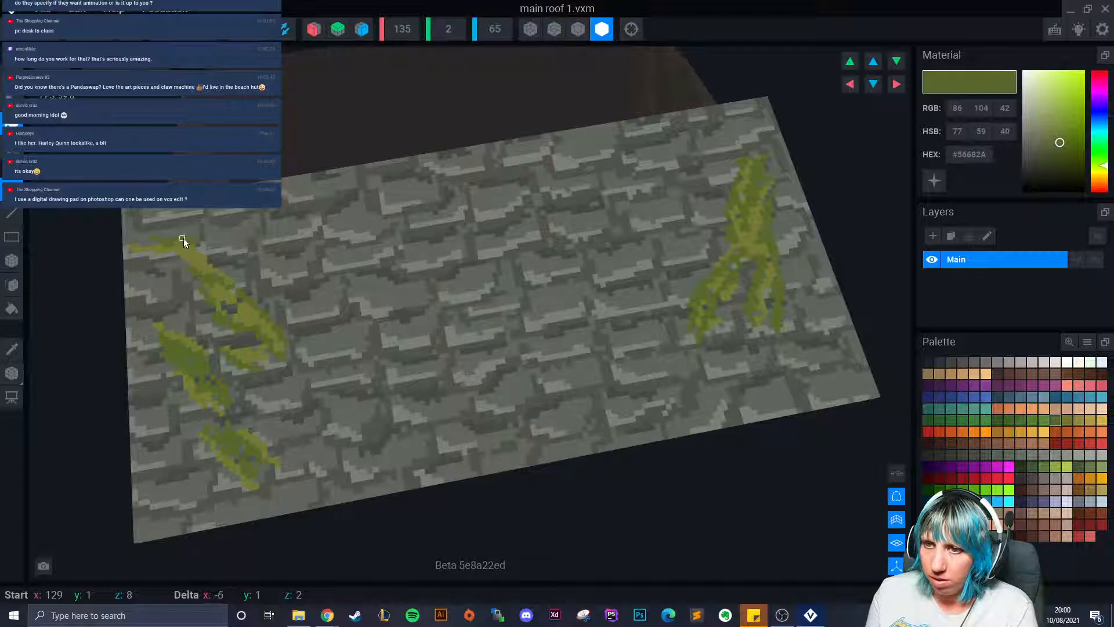
pyautogui.scroll(3, 220, 386)
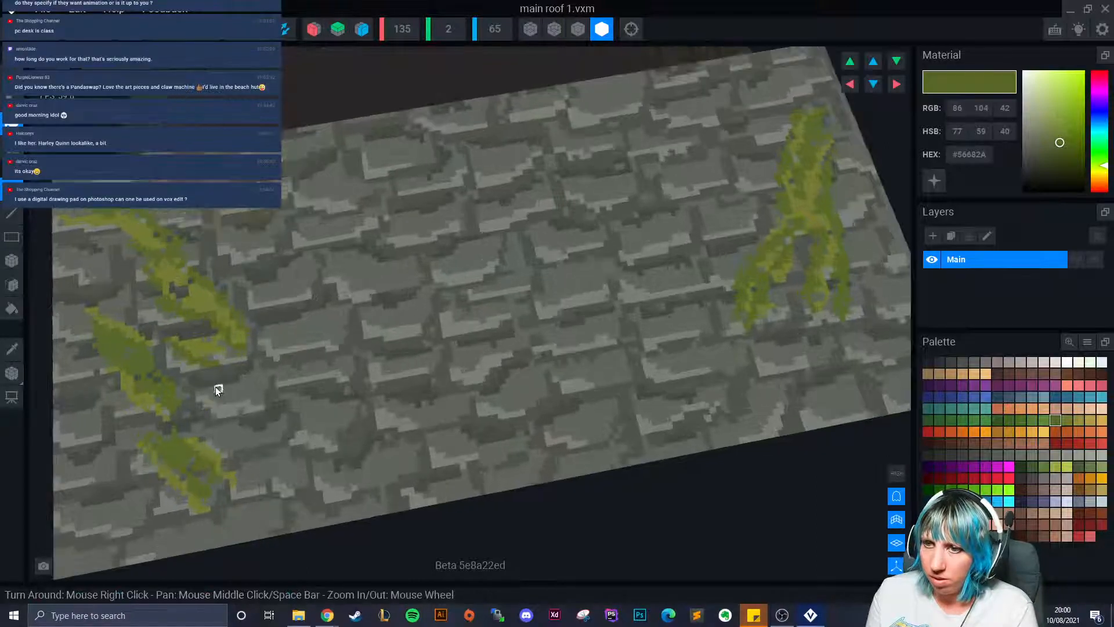
pyautogui.click(1080, 419)
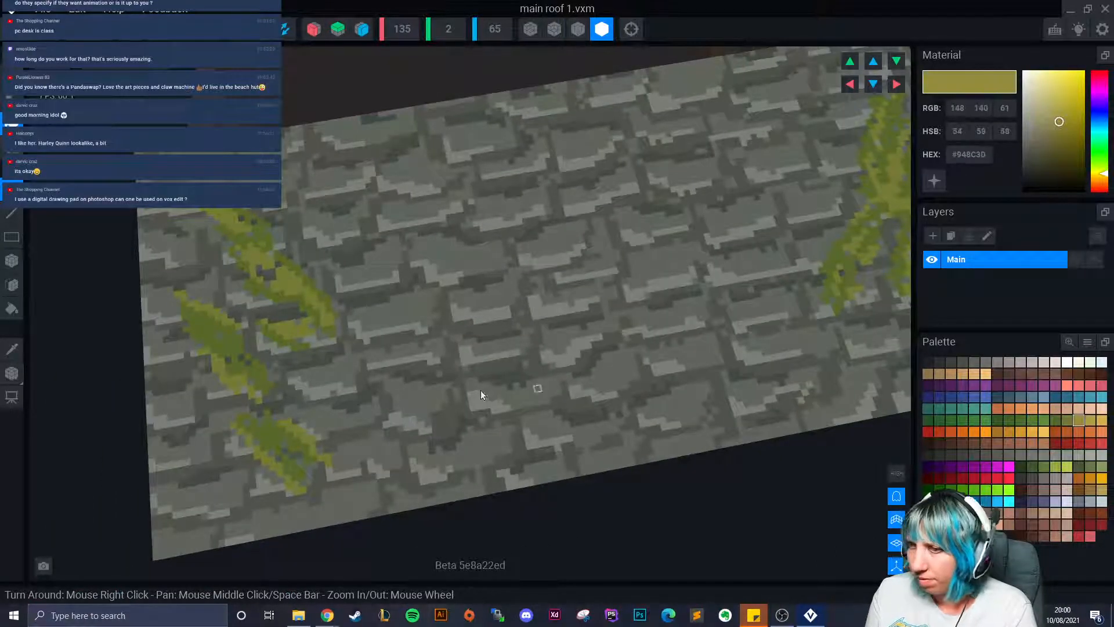
pyautogui.click(1091, 421)
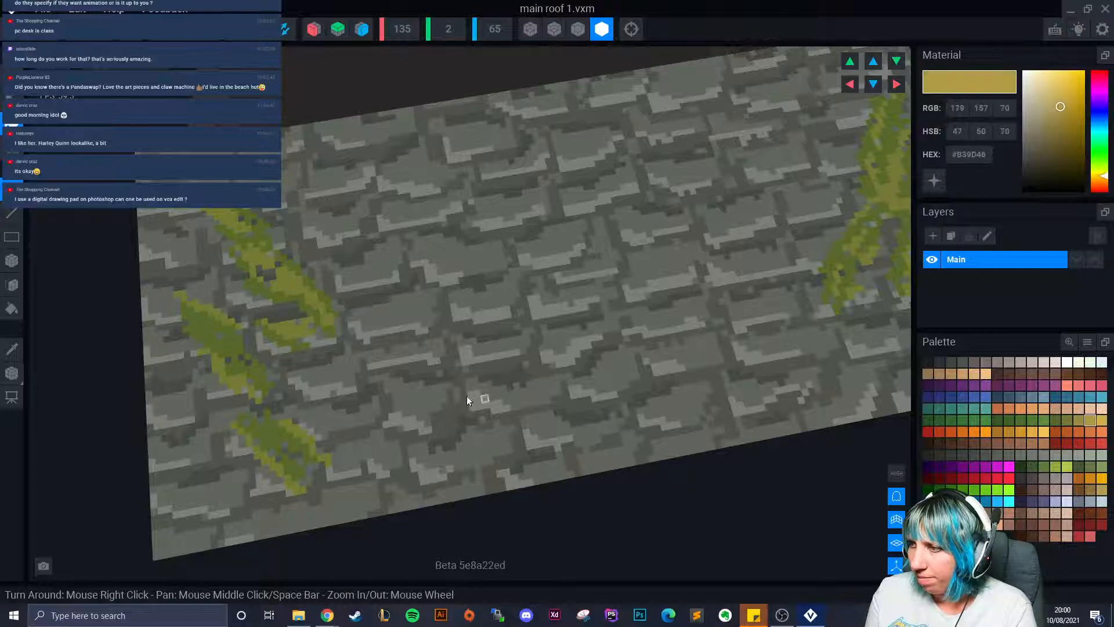
pyautogui.moveTo(245, 350); pyautogui.dragTo(247, 352)
pyautogui.moveTo(284, 449); pyautogui.dragTo(318, 480)
pyautogui.moveTo(311, 342)
pyautogui.mouseDown()
pyautogui.moveTo(334, 341)
pyautogui.moveTo(284, 302)
pyautogui.mouseUp()
pyautogui.moveTo(281, 241); pyautogui.dragTo(290, 253)
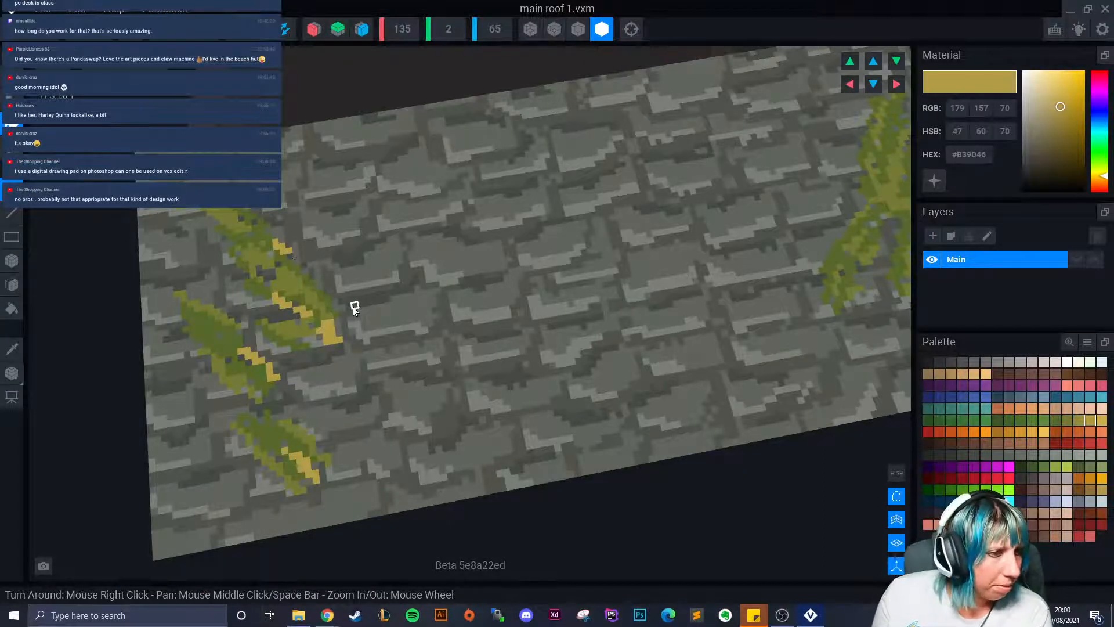
# Step: Add #B39D46 highlight strokes along the branches and upper stem of the branching moss patch at the roof's opposite end
pyautogui.moveTo(428, 337)
pyautogui.mouseDown(button='right')
pyautogui.moveTo(472, 300)
pyautogui.moveTo(558, 349)
pyautogui.mouseUp(button='right')
pyautogui.moveTo(460, 337); pyautogui.dragTo(418, 406)
pyautogui.moveTo(494, 291)
pyautogui.mouseDown()
pyautogui.moveTo(497, 312)
pyautogui.moveTo(471, 354)
pyautogui.mouseUp()
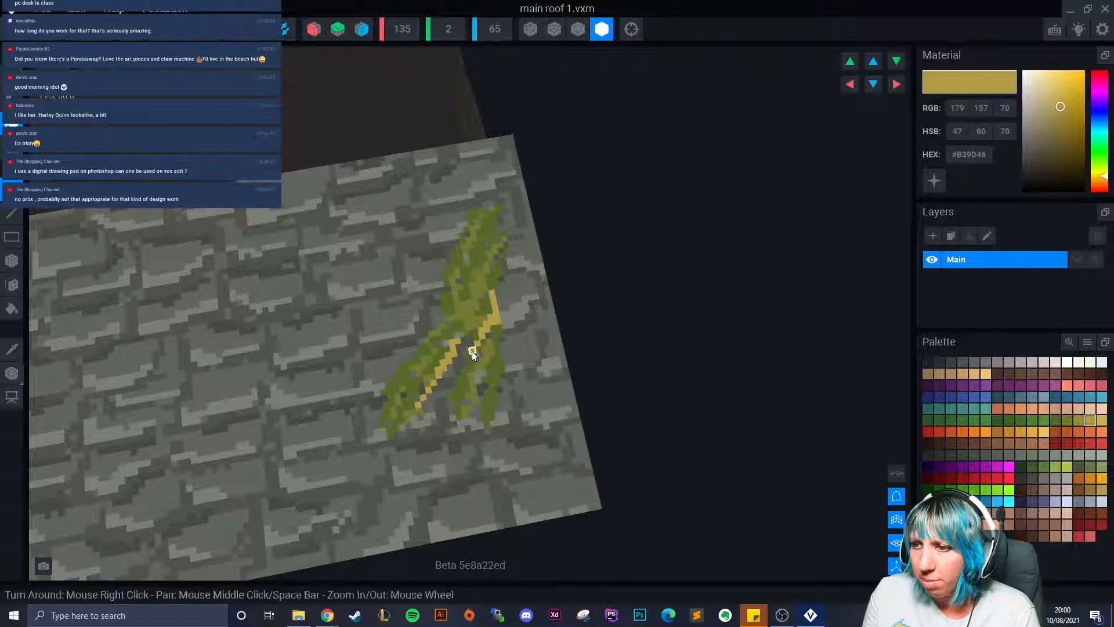
pyautogui.moveTo(442, 319)
pyautogui.mouseDown()
pyautogui.moveTo(400, 364)
pyautogui.moveTo(424, 343)
pyautogui.moveTo(415, 348)
pyautogui.mouseUp()
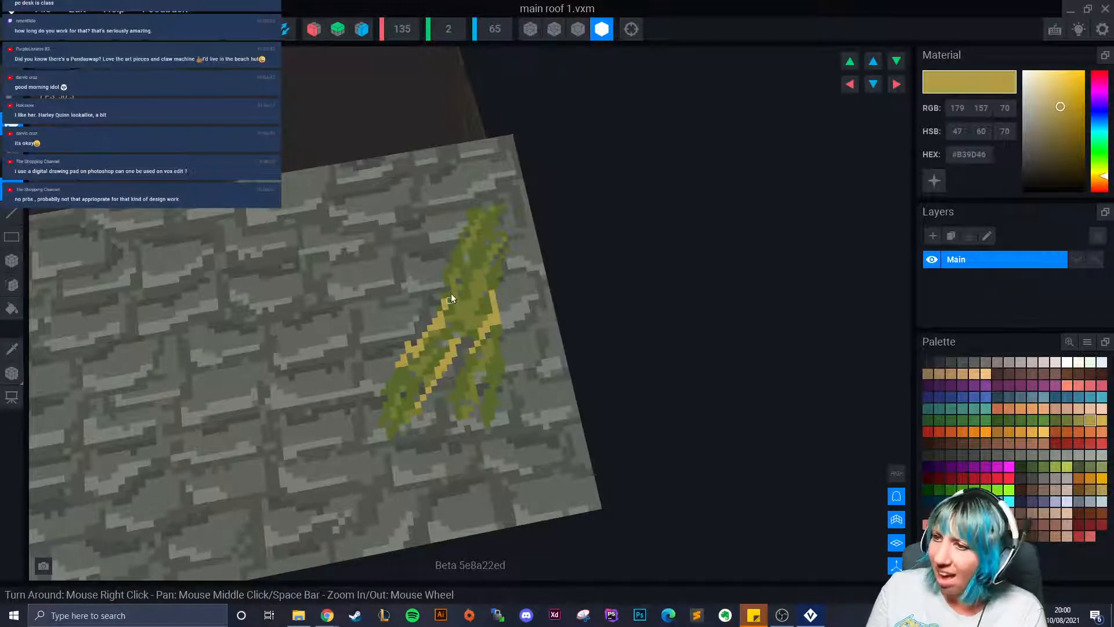
pyautogui.moveTo(450, 253)
pyautogui.mouseDown()
pyautogui.moveTo(445, 286)
pyautogui.moveTo(498, 232)
pyautogui.mouseUp()
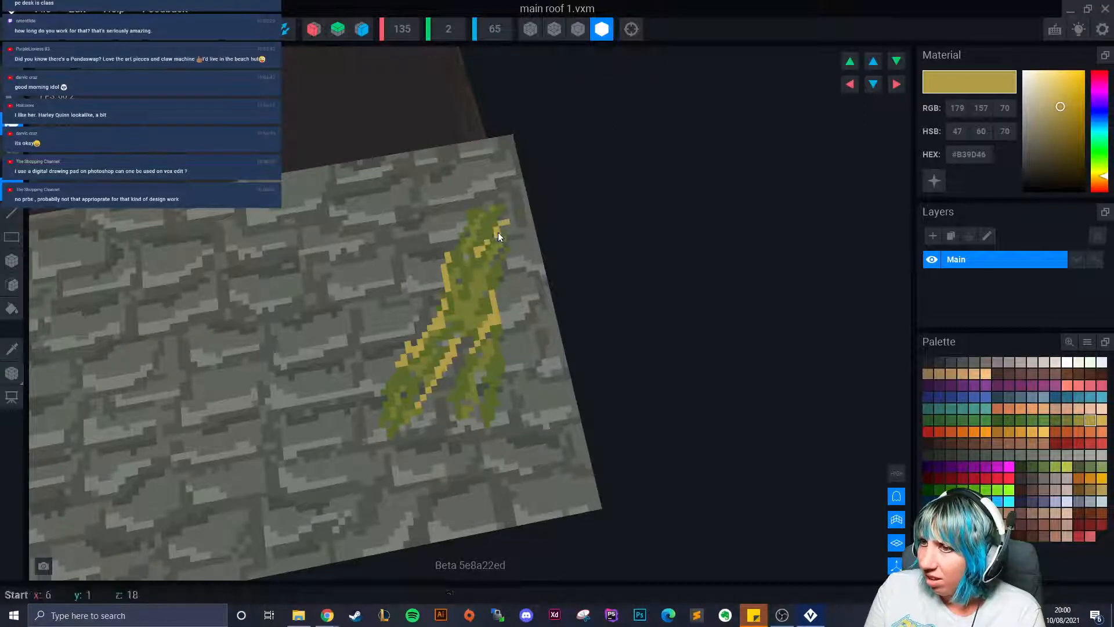
# Step: Blend olive-yellow #948C3D strokes into the stem and longest branch of the branching moss patch
pyautogui.click(1079, 419)
pyautogui.moveTo(497, 273)
pyautogui.mouseDown()
pyautogui.moveTo(483, 253)
pyautogui.moveTo(456, 303)
pyautogui.mouseUp()
pyautogui.moveTo(422, 368)
pyautogui.mouseDown()
pyautogui.moveTo(382, 406)
pyautogui.moveTo(403, 454)
pyautogui.mouseUp()
pyautogui.moveTo(403, 454)
pyautogui.mouseDown(button='right')
pyautogui.moveTo(364, 416)
pyautogui.moveTo(653, 508)
pyautogui.moveTo(535, 454)
pyautogui.moveTo(144, 338)
pyautogui.mouseUp(button='right')
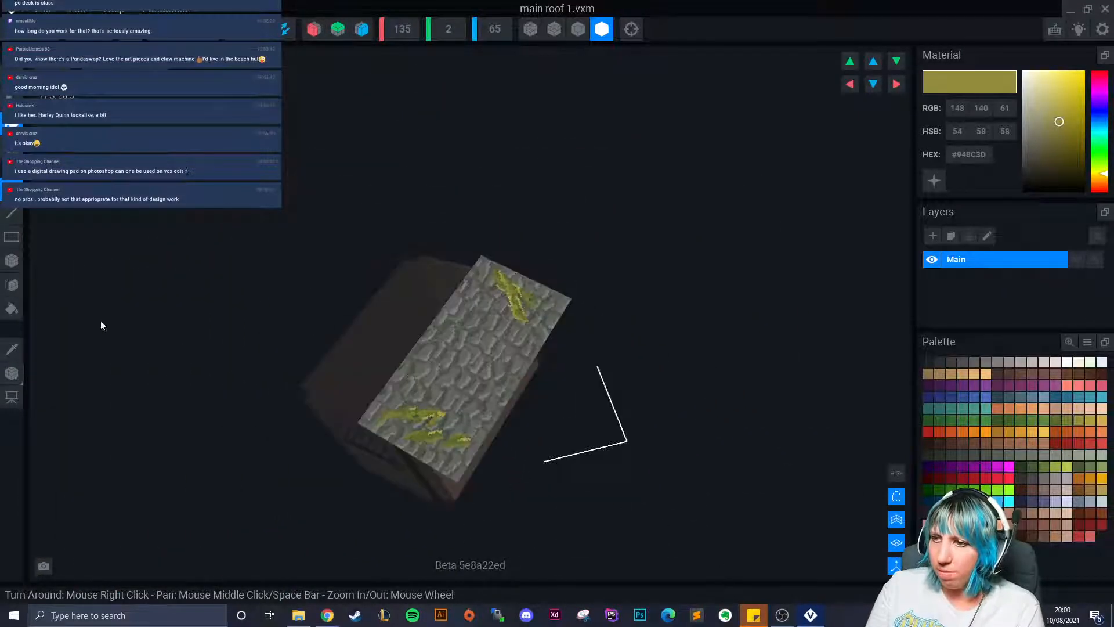
pyautogui.click(12, 372)
pyautogui.rightClick(12, 373)
pyautogui.click(86, 381)
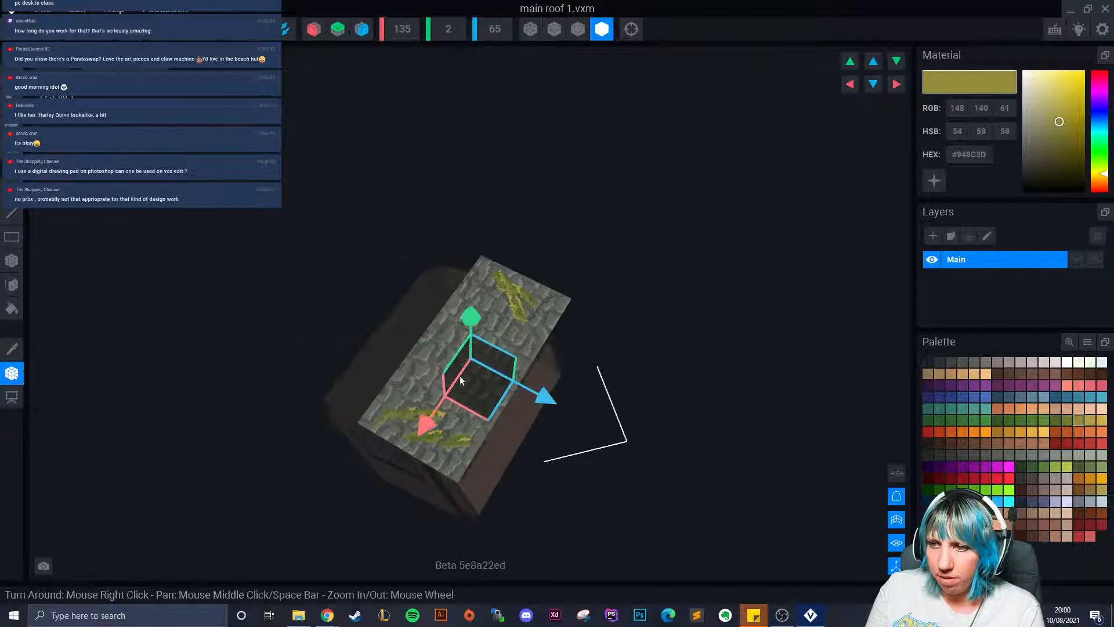
pyautogui.scroll(2, 419, 375)
pyautogui.moveTo(474, 392); pyautogui.dragTo(485, 501, button='right')
pyautogui.press('Escape')
# Step: Paint two small ragged moss patches in #948C3D on the upper shingles next to the first moss group
pyautogui.scroll(2, 486, 500)
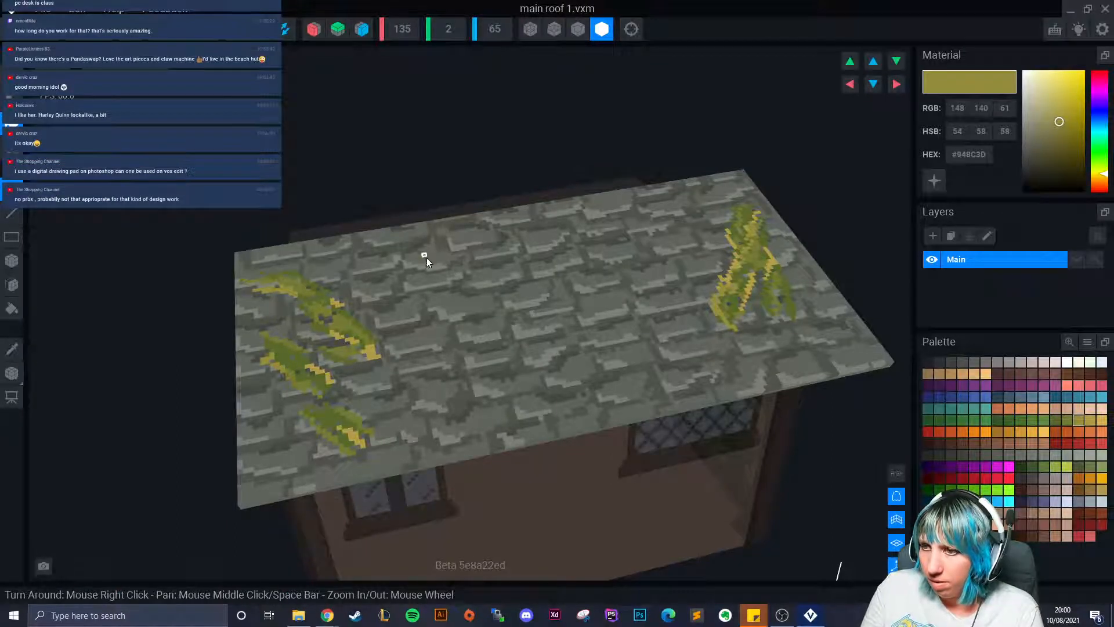
pyautogui.moveTo(425, 260); pyautogui.dragTo(423, 246)
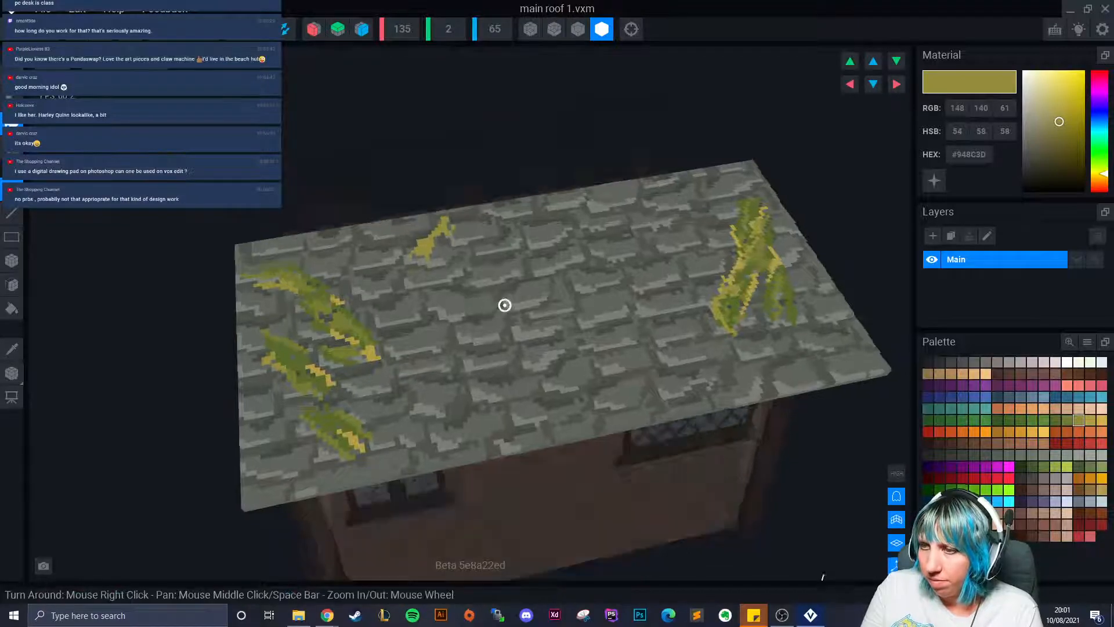
pyautogui.scroll(5, 453, 255)
pyautogui.moveTo(360, 253); pyautogui.dragTo(367, 257)
pyautogui.moveTo(446, 300); pyautogui.dragTo(447, 319)
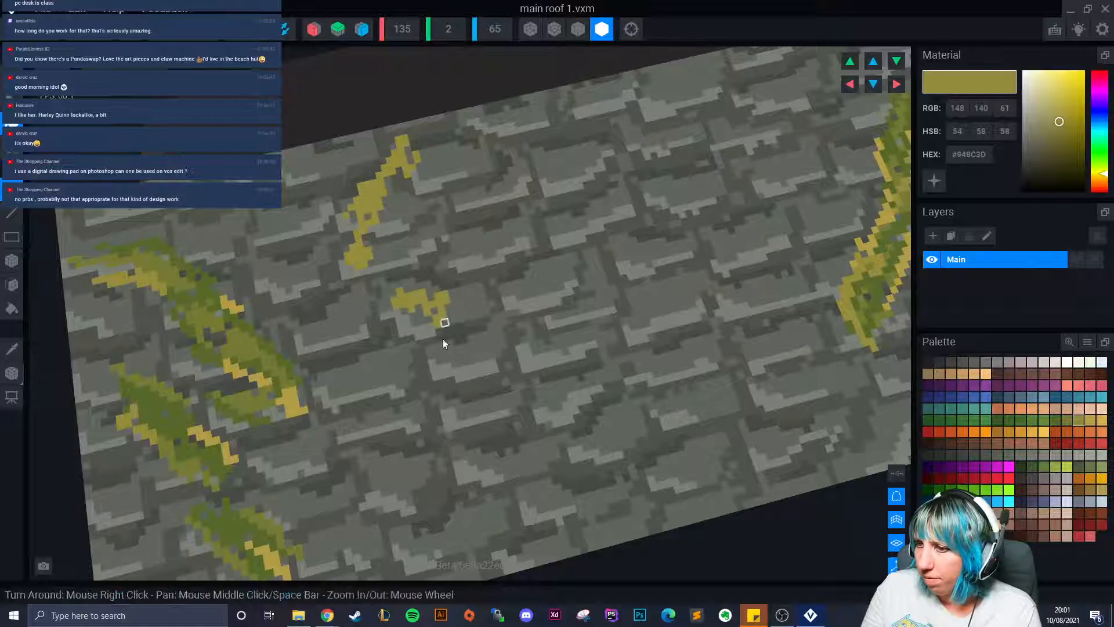
# Step: Paint a diagonal ragged moss patch in #948C3D across the mid-roof shingles beside the branching patch
pyautogui.moveTo(451, 419); pyautogui.dragTo(461, 422, button='right')
pyautogui.scroll(1, 459, 422)
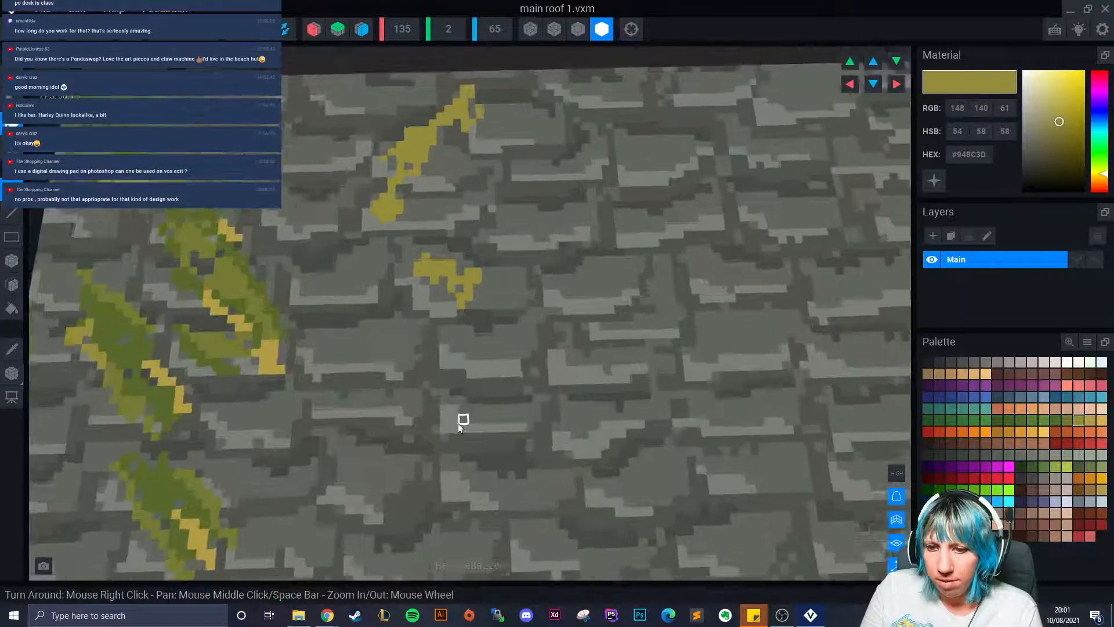
pyautogui.moveTo(459, 423); pyautogui.dragTo(382, 409, button='middle')
pyautogui.scroll(-3, 382, 410)
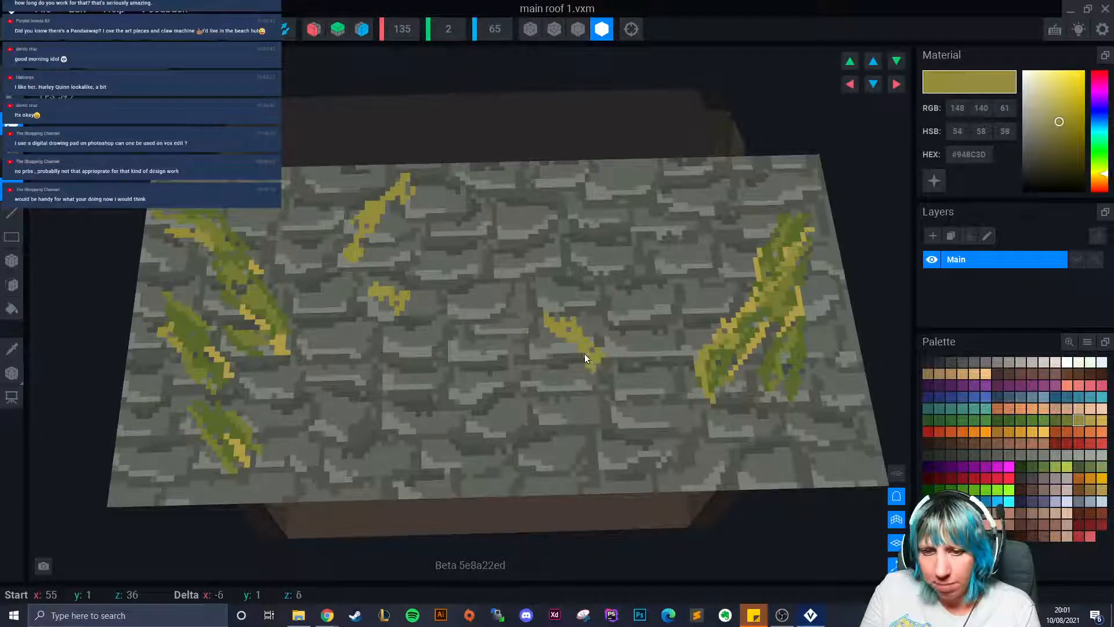
pyautogui.moveTo(632, 402)
pyautogui.mouseDown()
pyautogui.moveTo(574, 357)
pyautogui.moveTo(597, 344)
pyautogui.moveTo(626, 365)
pyautogui.mouseUp()
# Step: Paint two more moss patches in olive #757A34, one near the roof's upper edge and one near its lower edge
pyautogui.click(1067, 419)
pyautogui.moveTo(611, 221)
pyautogui.mouseDown()
pyautogui.moveTo(604, 213)
pyautogui.moveTo(640, 200)
pyautogui.mouseUp()
pyautogui.moveTo(401, 438); pyautogui.dragTo(377, 452)
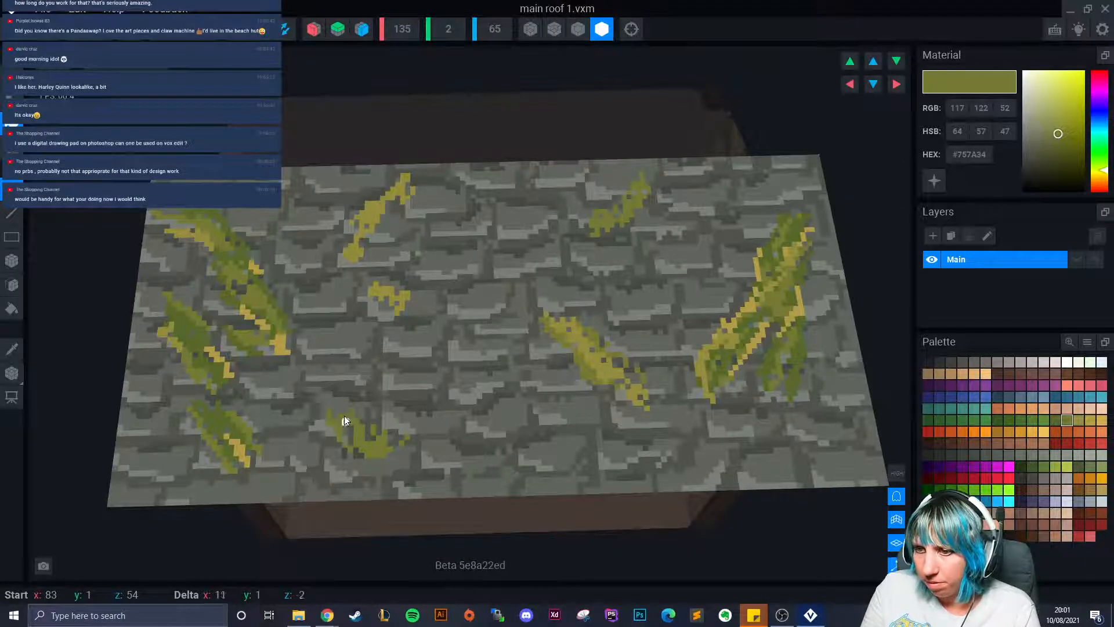
pyautogui.moveTo(381, 470); pyautogui.dragTo(399, 438)
# Step: Shade the lower-edge moss patch and the two small patches near the first moss group with darker green #56682A
pyautogui.click(1059, 419)
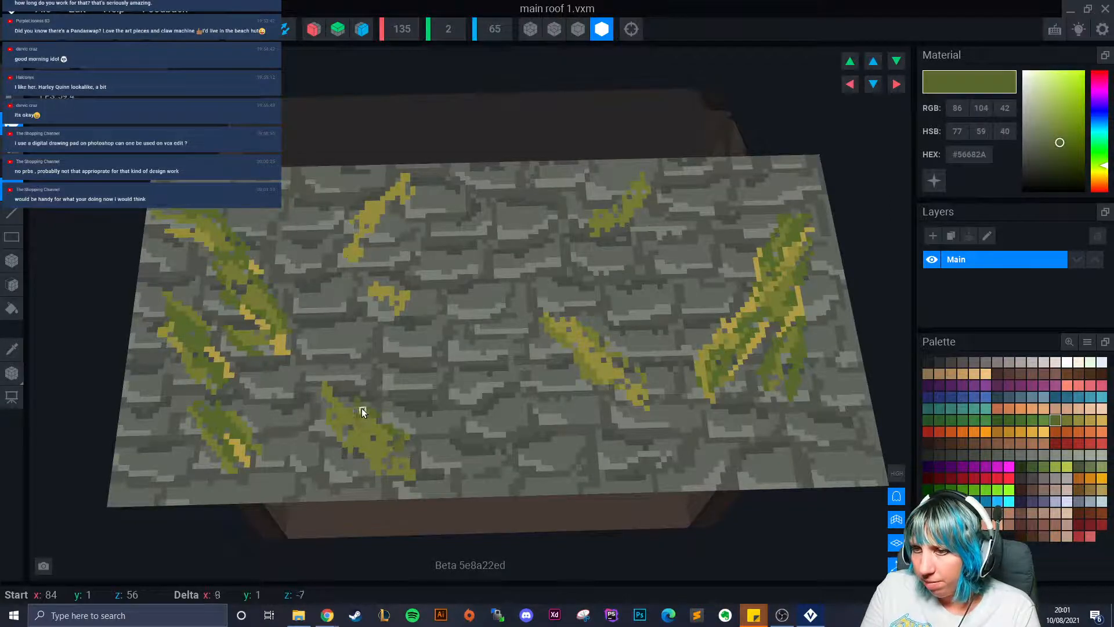
pyautogui.moveTo(327, 379); pyautogui.dragTo(326, 380)
pyautogui.moveTo(322, 406); pyautogui.dragTo(332, 417)
pyautogui.moveTo(408, 462); pyautogui.dragTo(374, 435)
pyautogui.moveTo(381, 290); pyautogui.dragTo(376, 286)
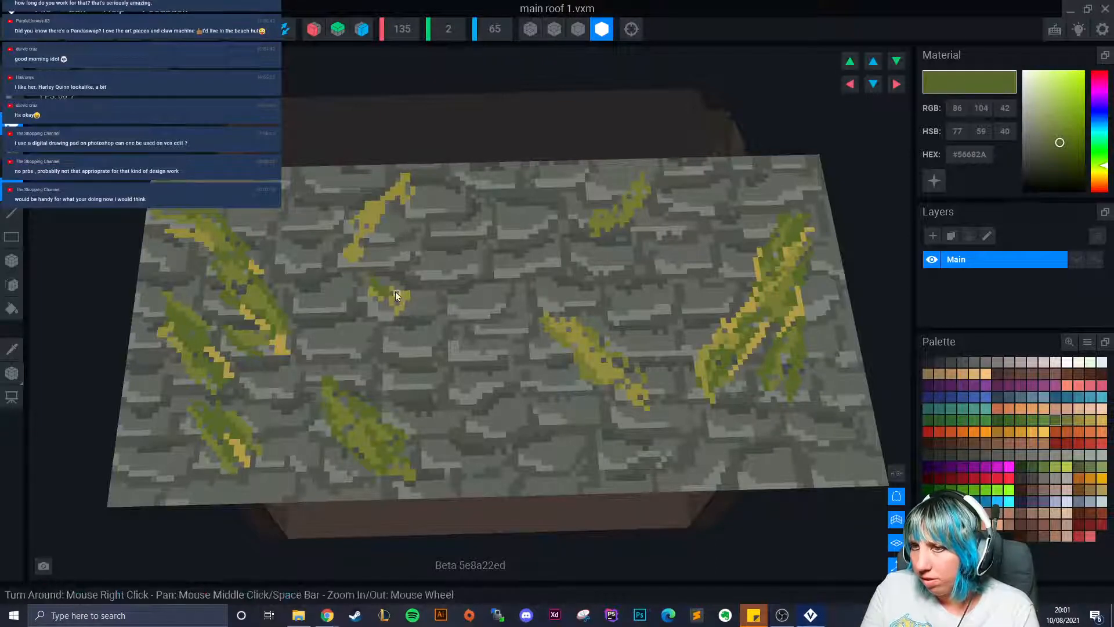
pyautogui.moveTo(348, 266); pyautogui.dragTo(350, 269)
pyautogui.moveTo(365, 209)
pyautogui.mouseDown()
pyautogui.moveTo(356, 224)
pyautogui.moveTo(392, 207)
pyautogui.mouseUp()
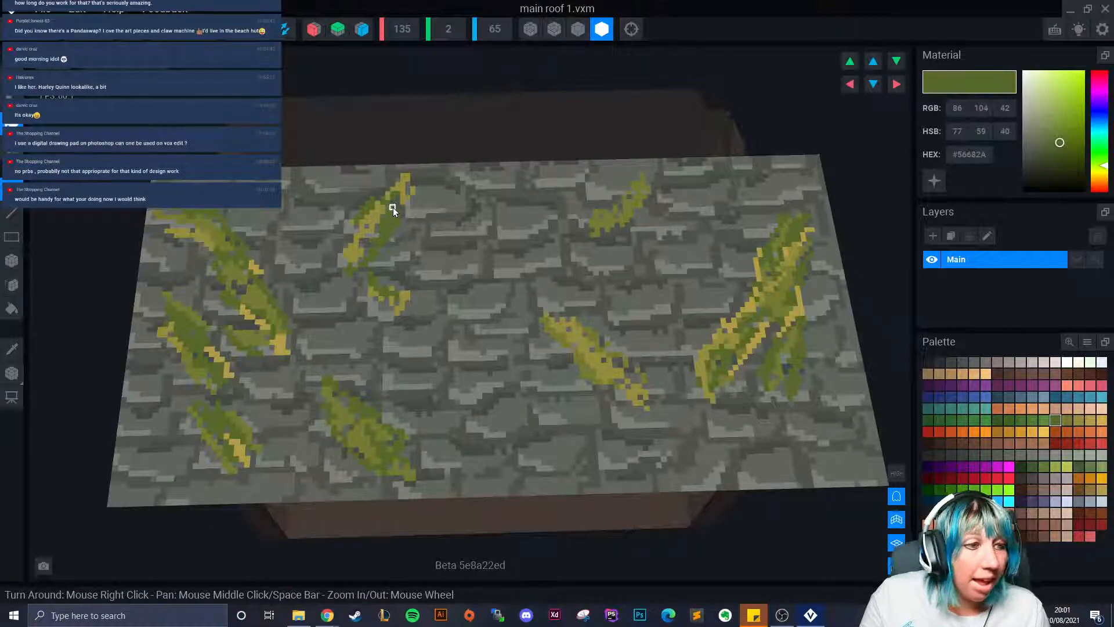
# Step: Shade the upper-edge moss patch and the diagonal mid-roof patch with ragged darker green #56682A strokes
pyautogui.moveTo(583, 227); pyautogui.dragTo(604, 207)
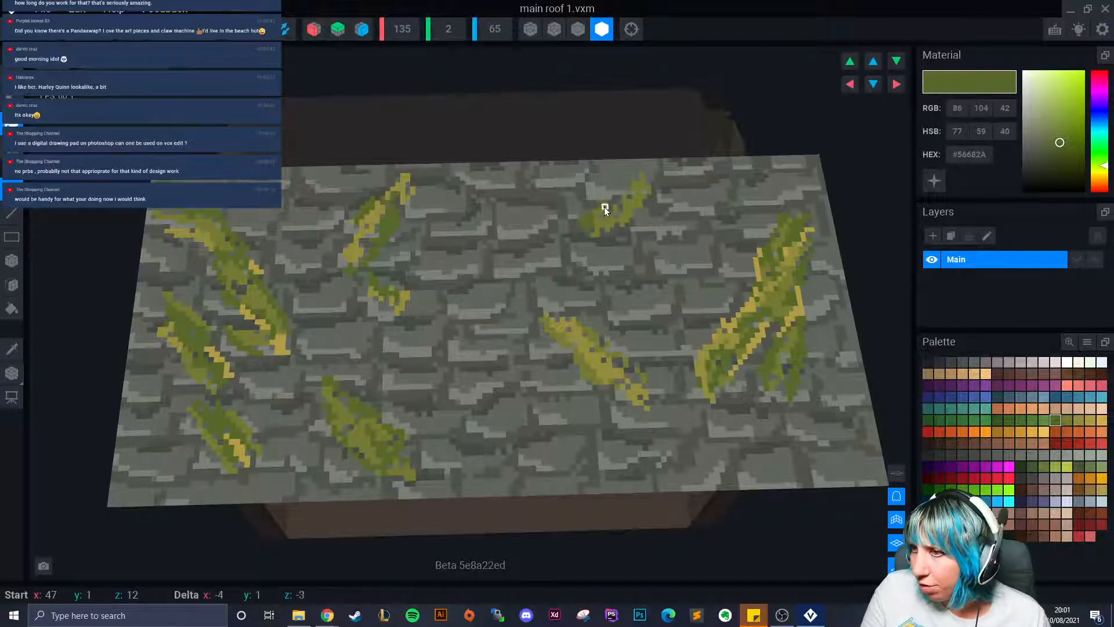
pyautogui.moveTo(648, 169); pyautogui.dragTo(648, 171)
pyautogui.moveTo(643, 216); pyautogui.dragTo(618, 229)
pyautogui.moveTo(577, 318)
pyautogui.mouseDown()
pyautogui.moveTo(608, 388)
pyautogui.moveTo(579, 370)
pyautogui.mouseUp()
pyautogui.scroll(-5, 601, 415)
pyautogui.scroll(4, 502, 461)
pyautogui.scroll(1, 487, 435)
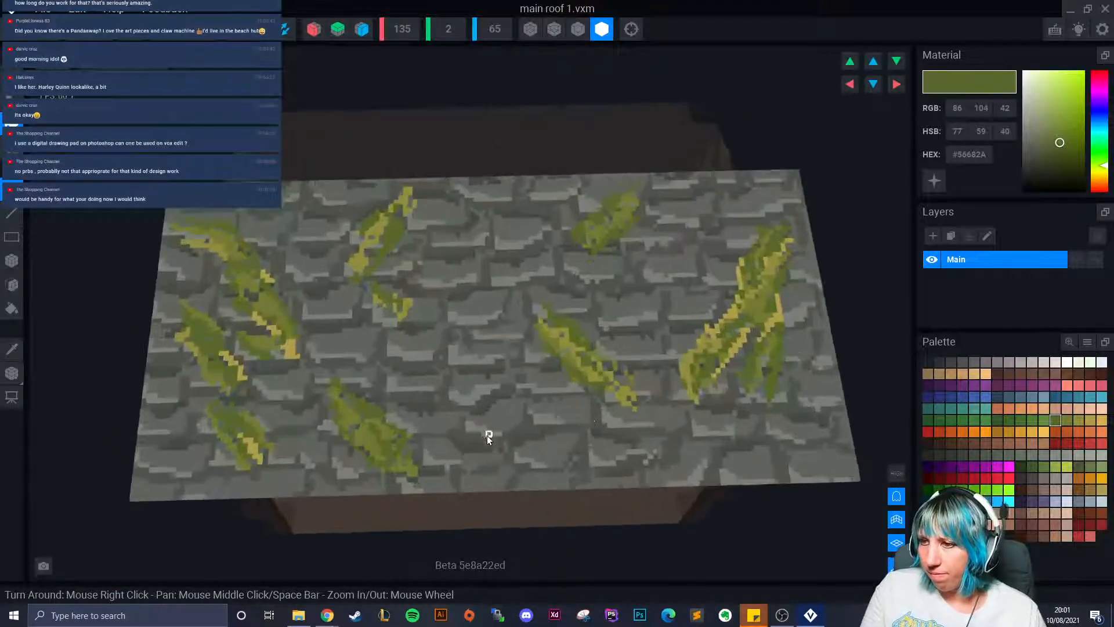
pyautogui.moveTo(604, 396)
pyautogui.mouseDown()
pyautogui.moveTo(622, 407)
pyautogui.moveTo(609, 403)
pyautogui.mouseUp()
# Step: Add #B39D46 highlight strokes to the diagonal mid-roof patch, the lower-edge patch and the small upper patch
pyautogui.click(1090, 420)
pyautogui.moveTo(576, 375); pyautogui.dragTo(571, 371)
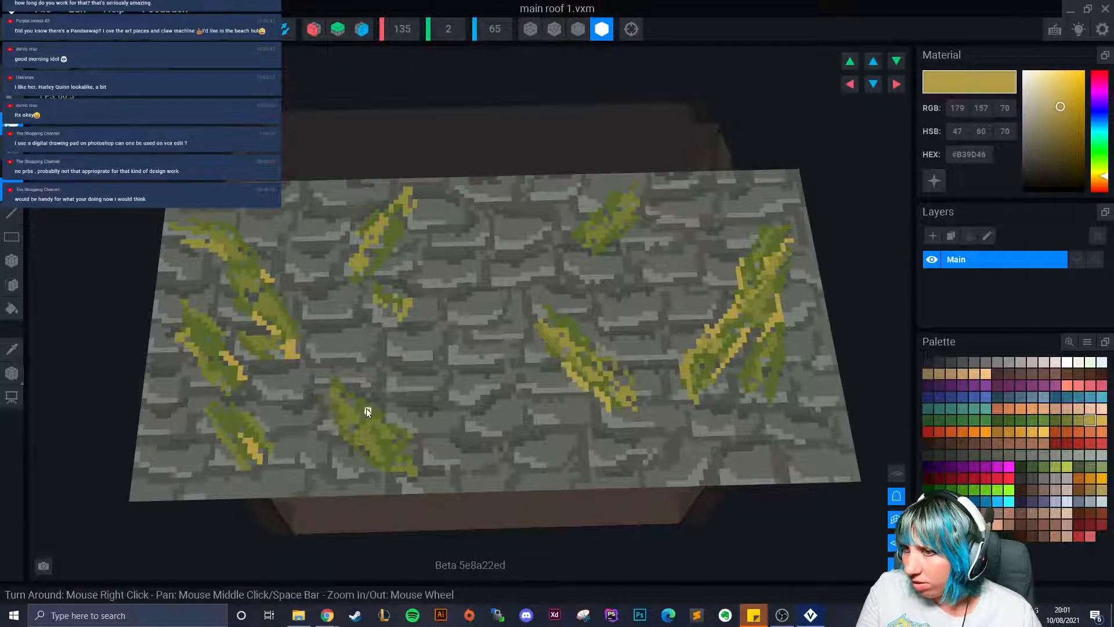
pyautogui.moveTo(367, 416); pyautogui.dragTo(364, 397)
pyautogui.click(336, 365)
pyautogui.moveTo(390, 271); pyautogui.dragTo(388, 274)
pyautogui.scroll(-3, 419, 283)
# Step: Close main roof 1.vxm with its changes saved and return to the cottage final.vxr scene
pyautogui.click(44, 29)
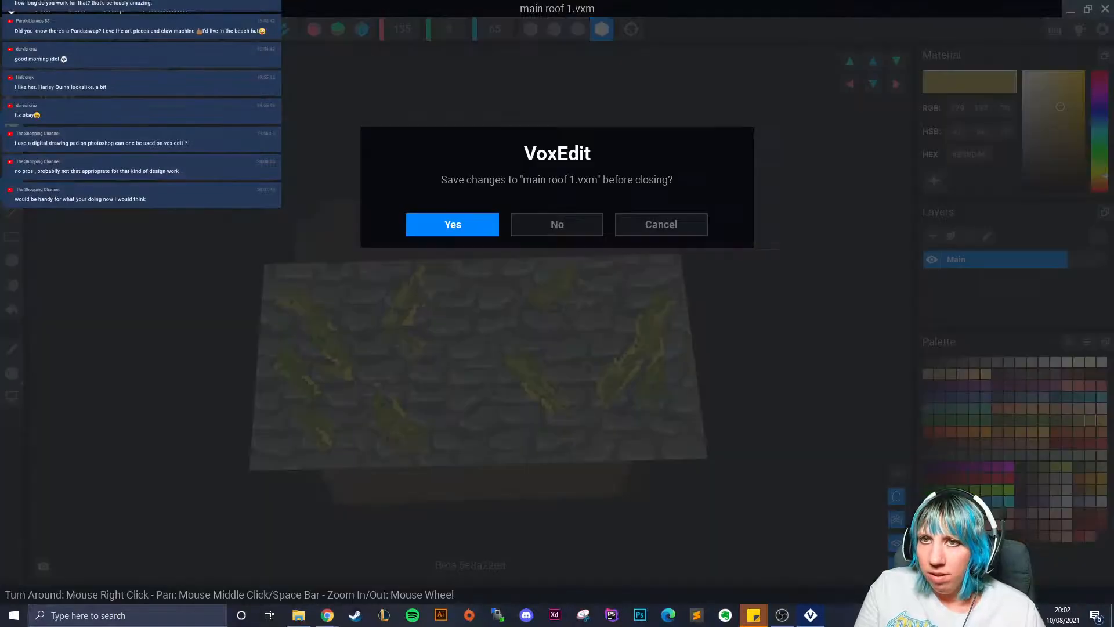
pyautogui.click(464, 226)
pyautogui.moveTo(613, 144); pyautogui.dragTo(613, 144, button='right')
pyautogui.scroll(3, 614, 149)
pyautogui.moveTo(628, 210); pyautogui.dragTo(604, 243, button='right')
pyautogui.scroll(-3, 628, 210)
# Step: Reposition roof 1 along its slope over the top edge of the main building's wall
pyautogui.click(609, 170)
pyautogui.scroll(3, 604, 246)
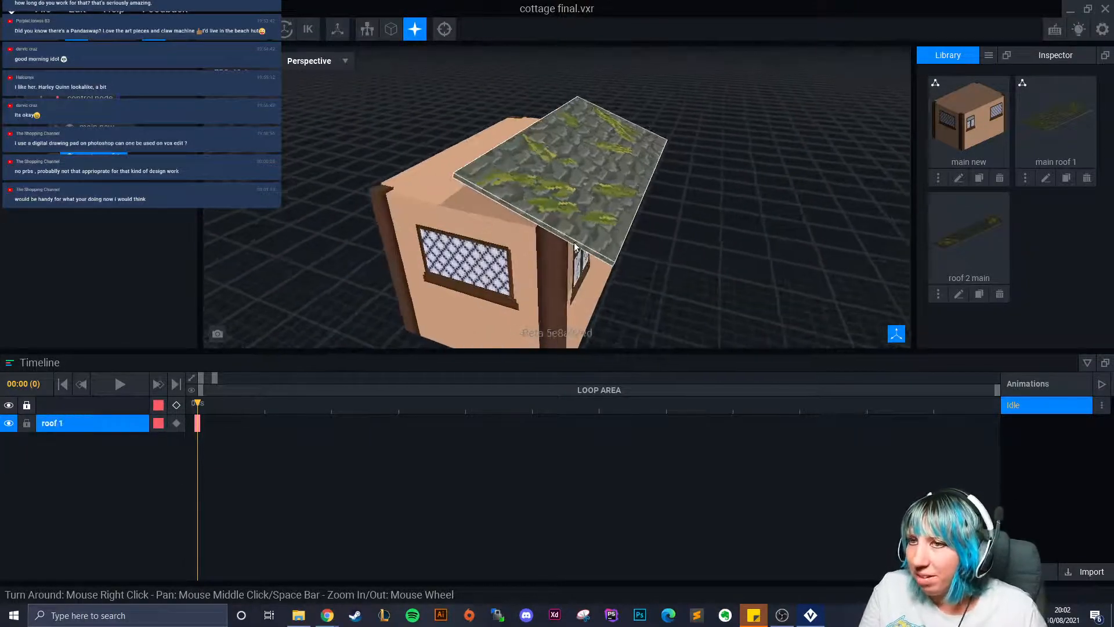
pyautogui.click(116, 40)
pyautogui.moveTo(631, 180)
pyautogui.mouseDown()
pyautogui.moveTo(609, 167)
pyautogui.moveTo(614, 179)
pyautogui.mouseUp()
pyautogui.click(686, 228)
pyautogui.moveTo(687, 228); pyautogui.dragTo(645, 246, button='right')
pyautogui.scroll(3, 647, 248)
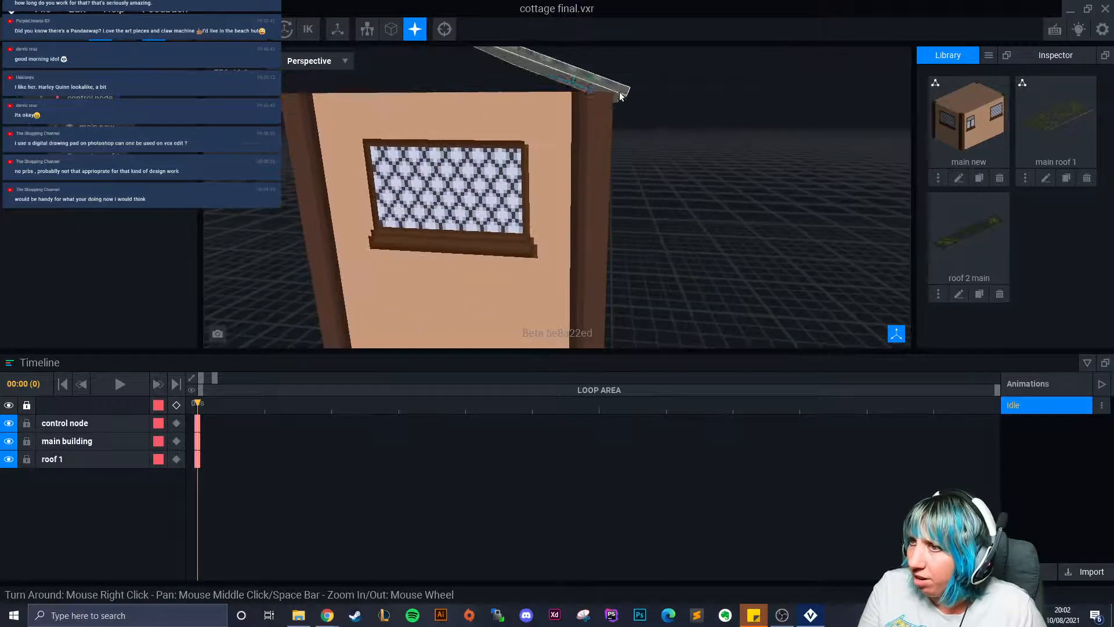
pyautogui.click(626, 100)
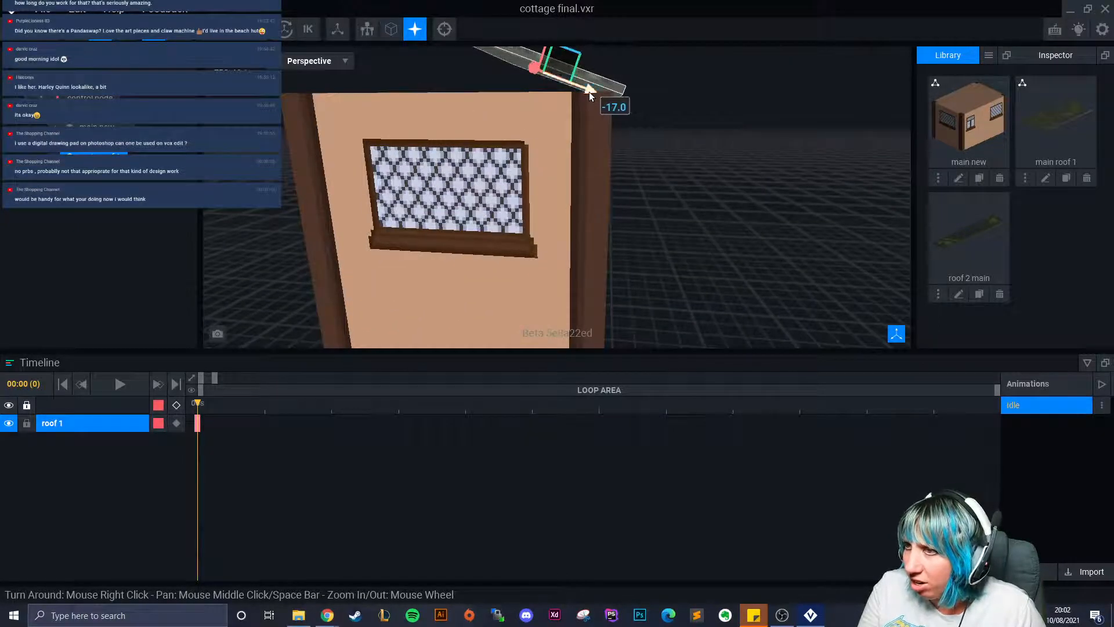
pyautogui.click(717, 172)
# Step: Rotate roof 1 to a steeper slope on top of the main building
pyautogui.moveTo(644, 247); pyautogui.dragTo(645, 246, button='right')
pyautogui.click(642, 94)
pyautogui.scroll(2, 620, 171)
pyautogui.moveTo(619, 171); pyautogui.dragTo(655, 218, button='right')
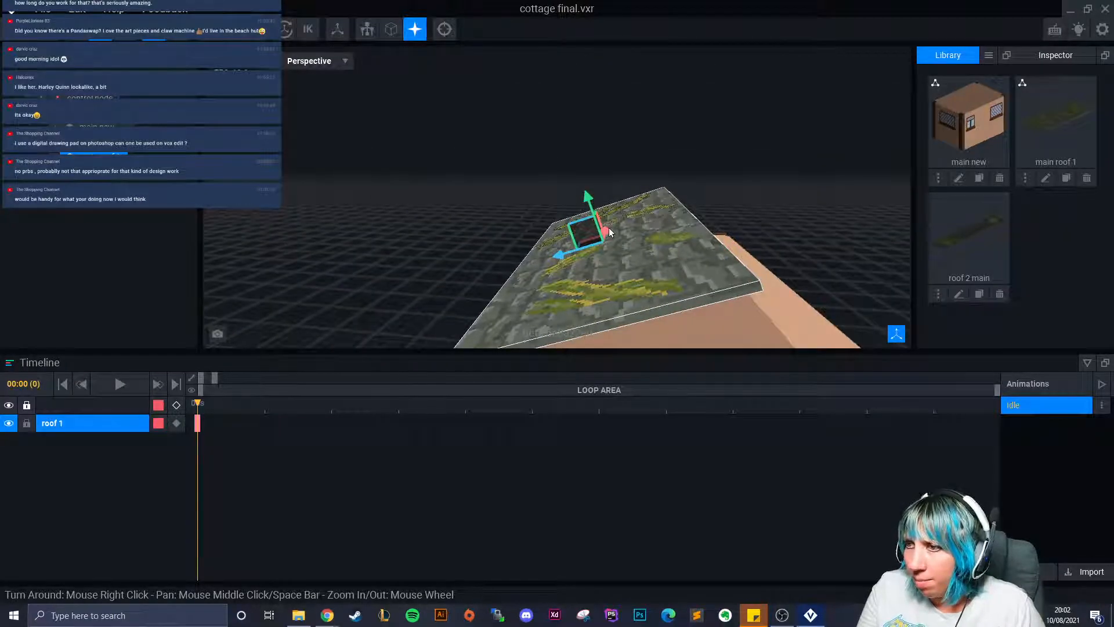
pyautogui.click(124, 30)
pyautogui.moveTo(627, 211); pyautogui.dragTo(568, 196)
pyautogui.click(101, 31)
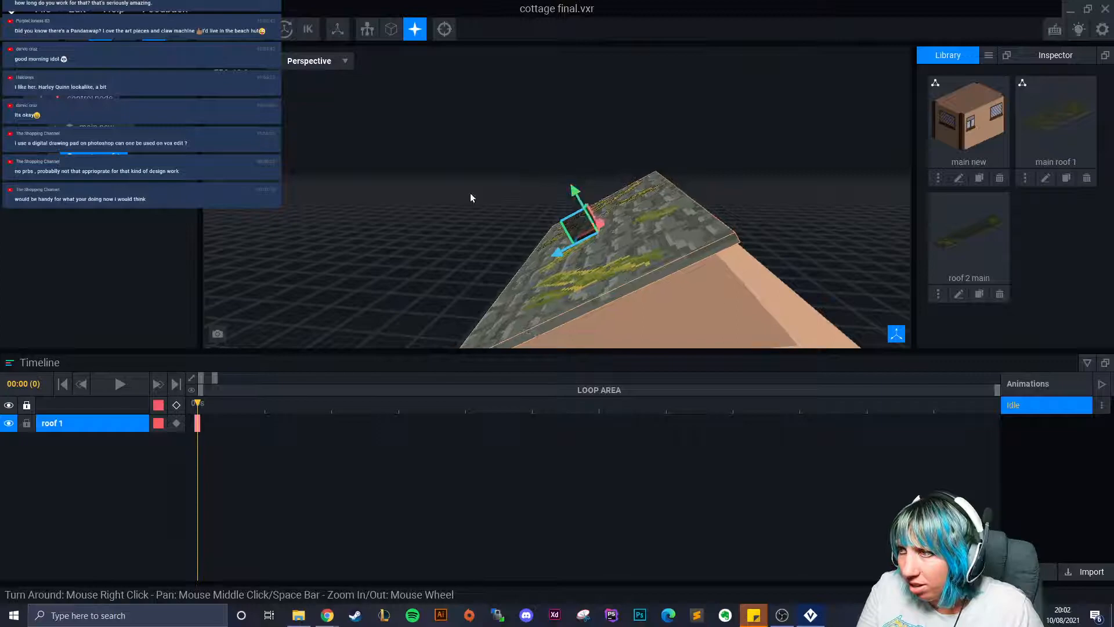
pyautogui.click(537, 196)
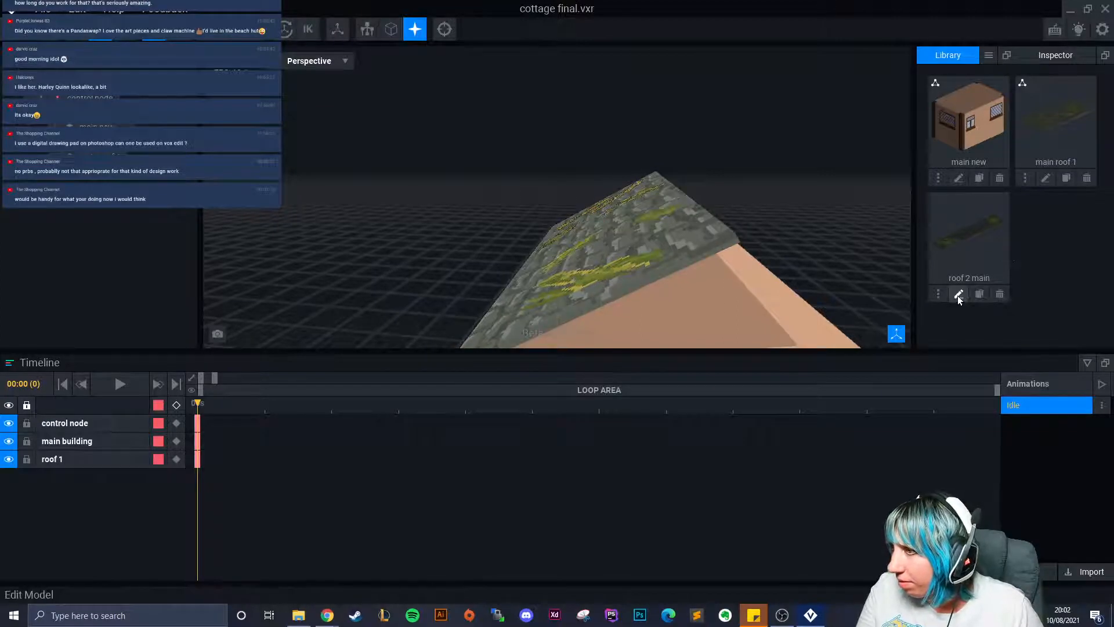
# Step: Replace the old roof 2 main library model with a clone of main roof 1 named roof 2 main
pyautogui.click(1000, 293)
pyautogui.click(532, 223)
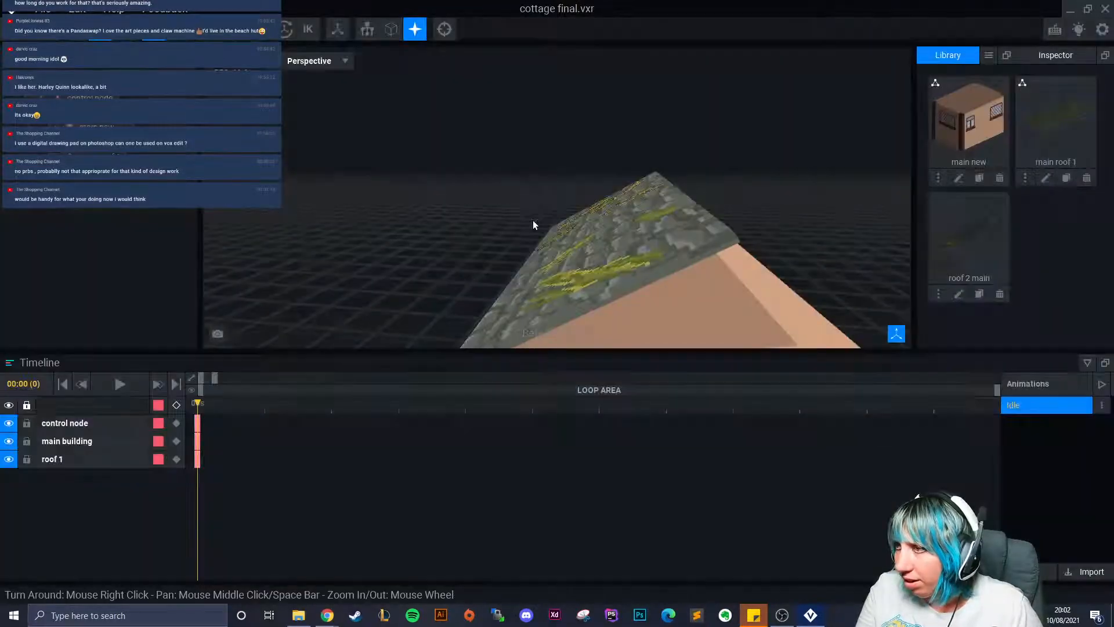
pyautogui.click(1068, 178)
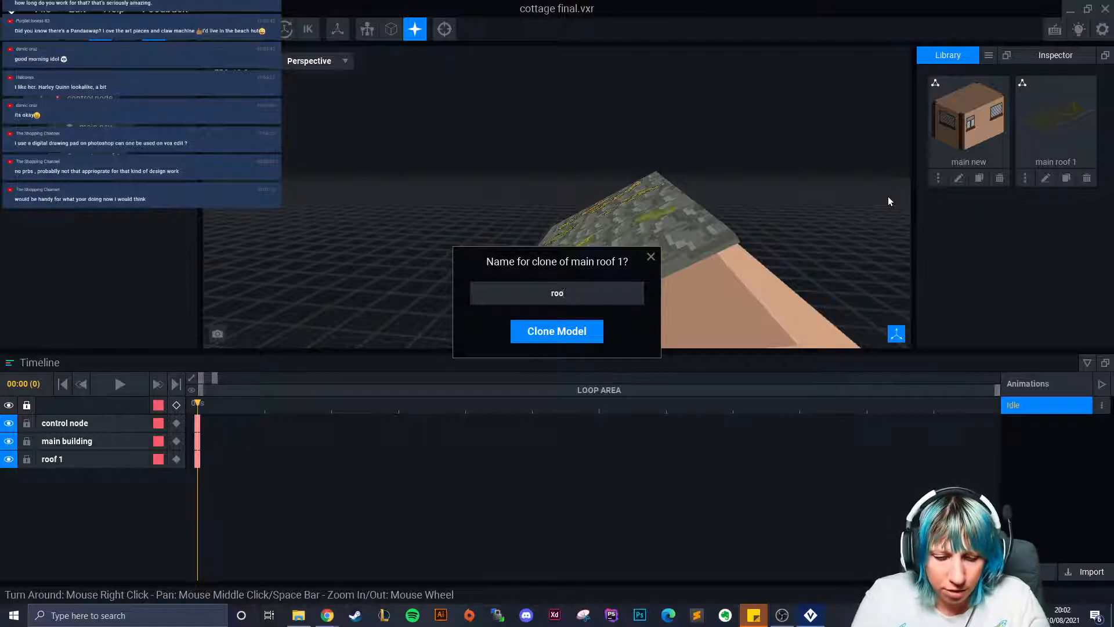
pyautogui.write('roof 2 main')
pyautogui.press('Return')
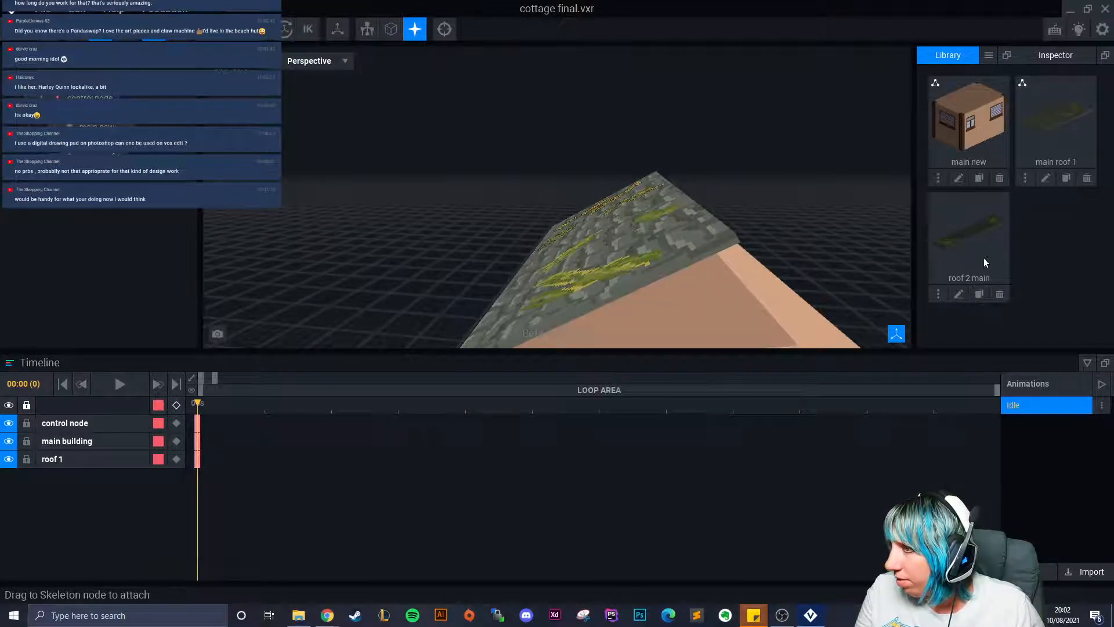
# Step: Add a skeleton node named roof 2 and attach the roof 2 main model to it
pyautogui.moveTo(654, 216); pyautogui.dragTo(777, 214, button='right')
pyautogui.moveTo(778, 214); pyautogui.dragTo(660, 202, button='middle')
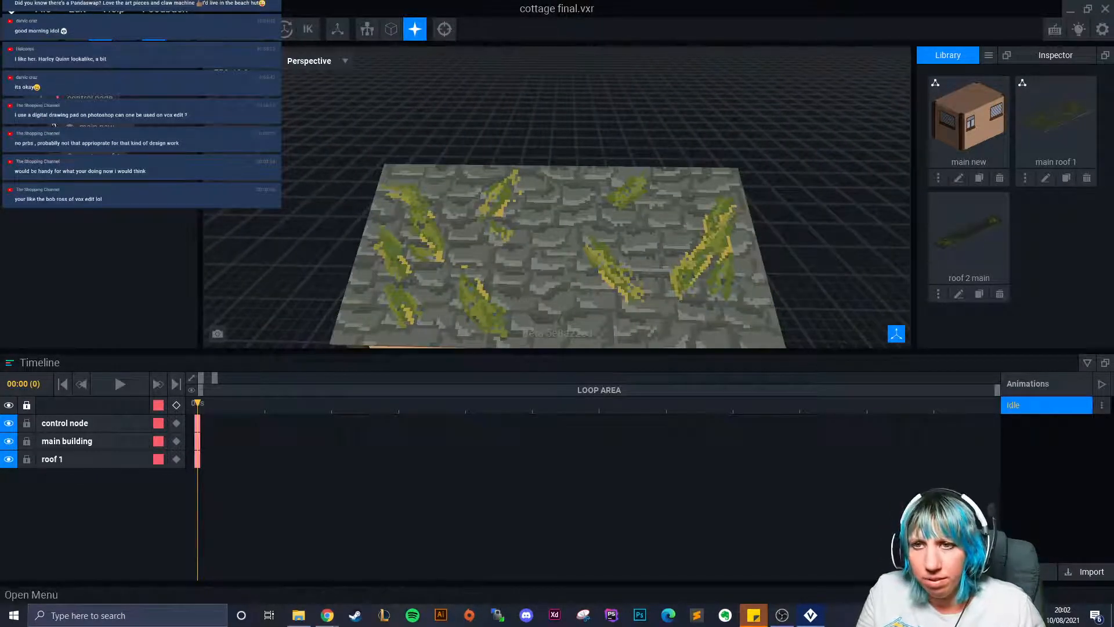
pyautogui.click(185, 98)
pyautogui.click(114, 124)
pyautogui.write('roof 2')
pyautogui.press('Return')
pyautogui.moveTo(966, 244); pyautogui.dragTo(93, 181)
pyautogui.click(94, 181)
# Step: Move roof 2 up to the top of the building and across to the side opposite roof 1
pyautogui.moveTo(494, 253); pyautogui.dragTo(559, 246, button='right')
pyautogui.moveTo(405, 214); pyautogui.dragTo(415, 58)
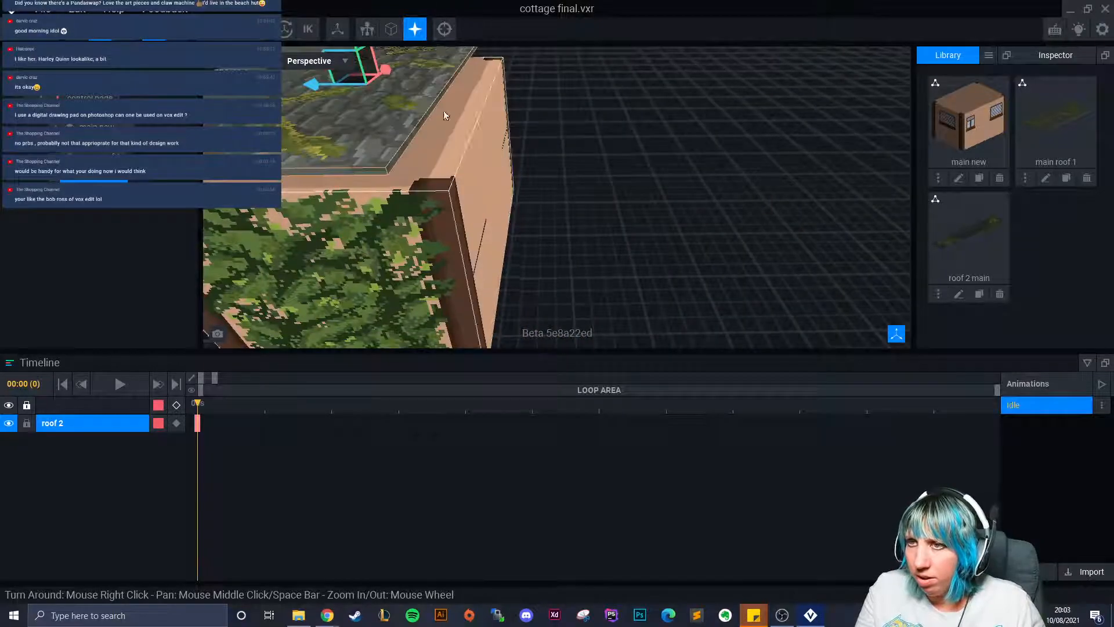
pyautogui.moveTo(439, 112); pyautogui.dragTo(475, 165, button='right')
pyautogui.moveTo(374, 170); pyautogui.dragTo(491, 186)
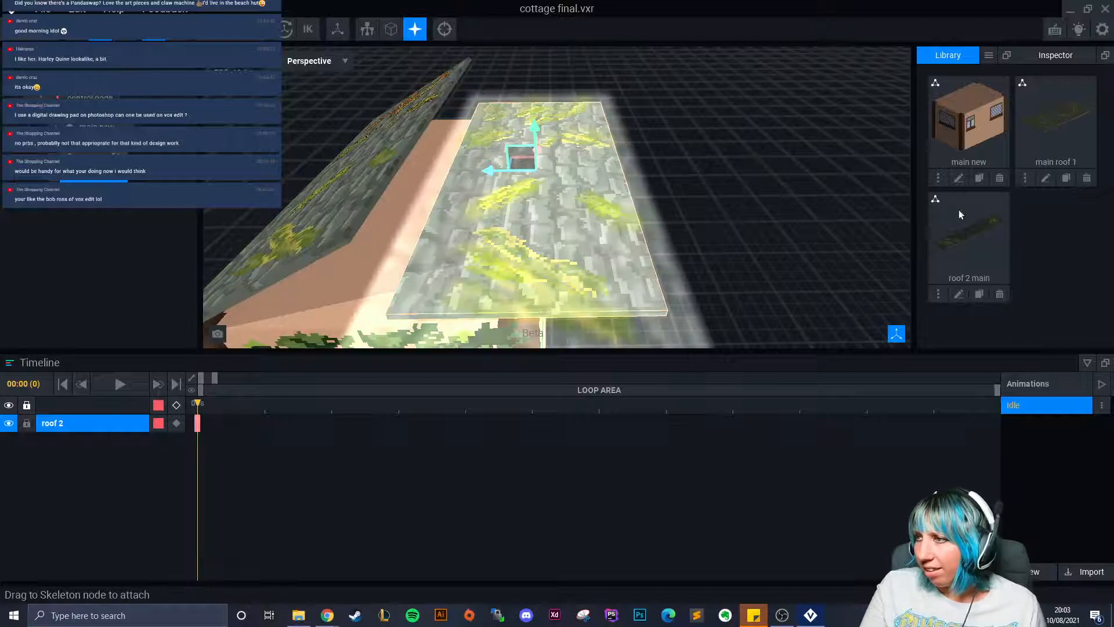
# Step: Turn roof 2 around by 180° about its vertical axis
pyautogui.click(121, 183)
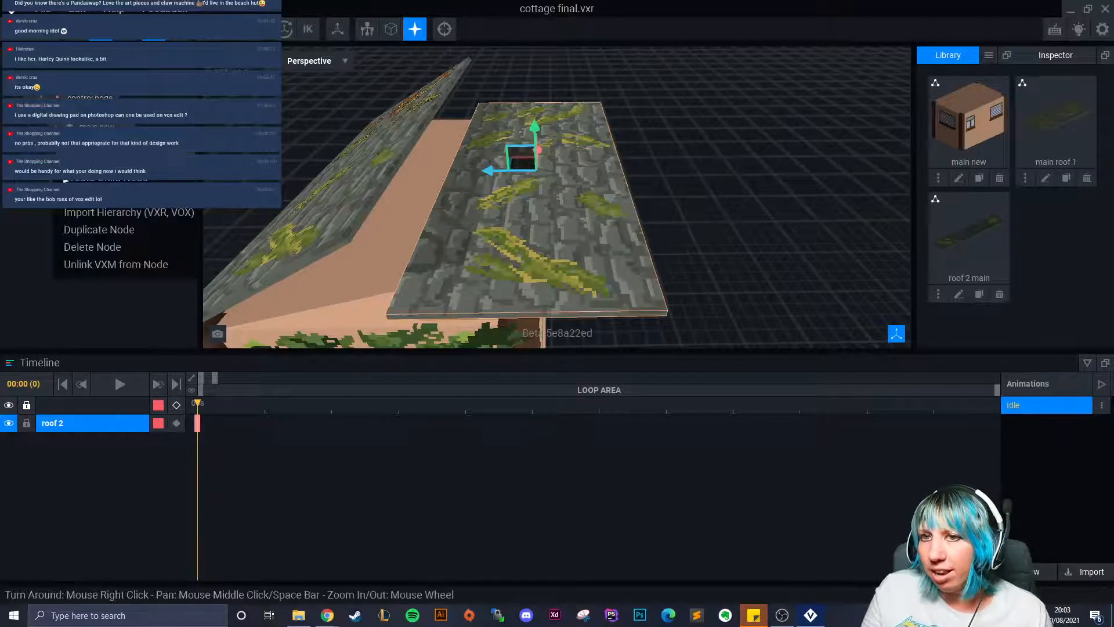
pyautogui.click(136, 230)
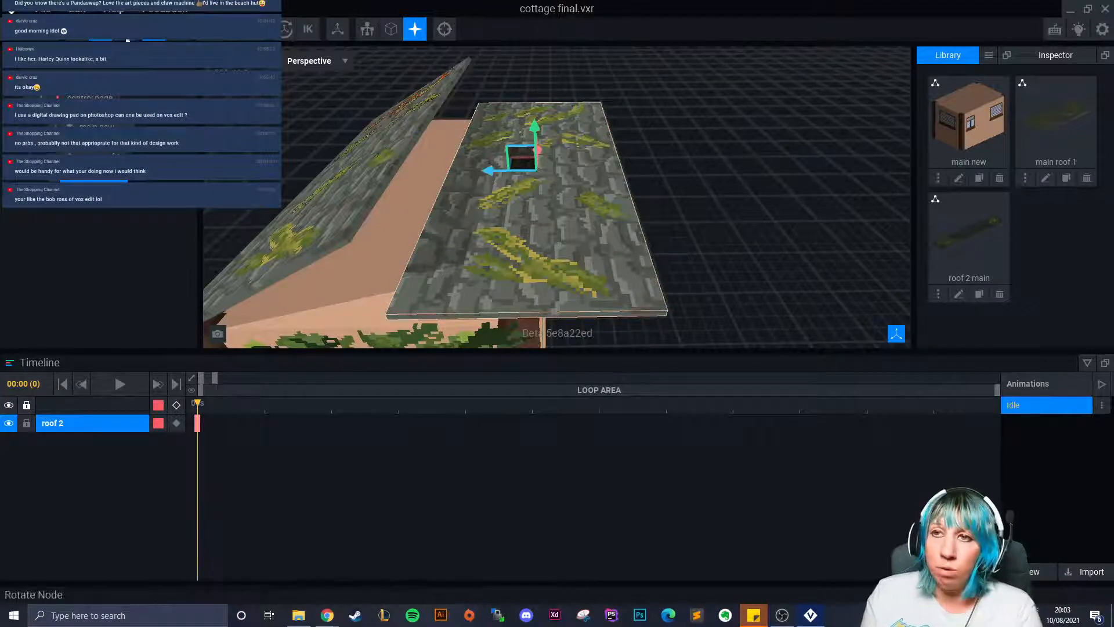
pyautogui.click(124, 29)
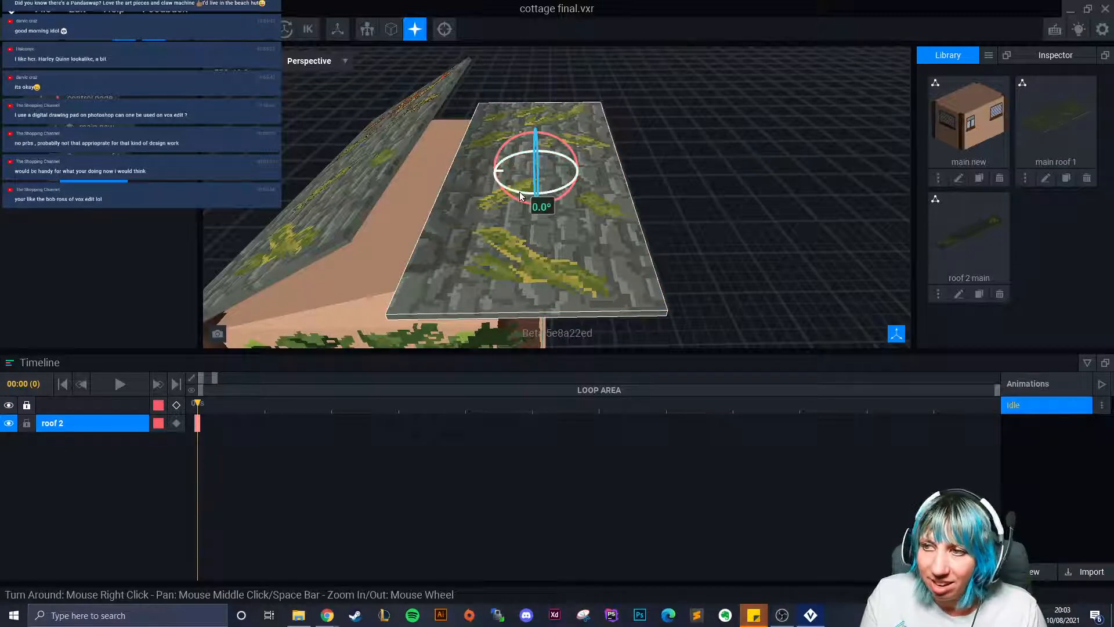
pyautogui.moveTo(520, 196); pyautogui.dragTo(583, 113)
pyautogui.moveTo(583, 113); pyautogui.dragTo(411, 107, button='right')
pyautogui.click(409, 118)
pyautogui.click(559, 131)
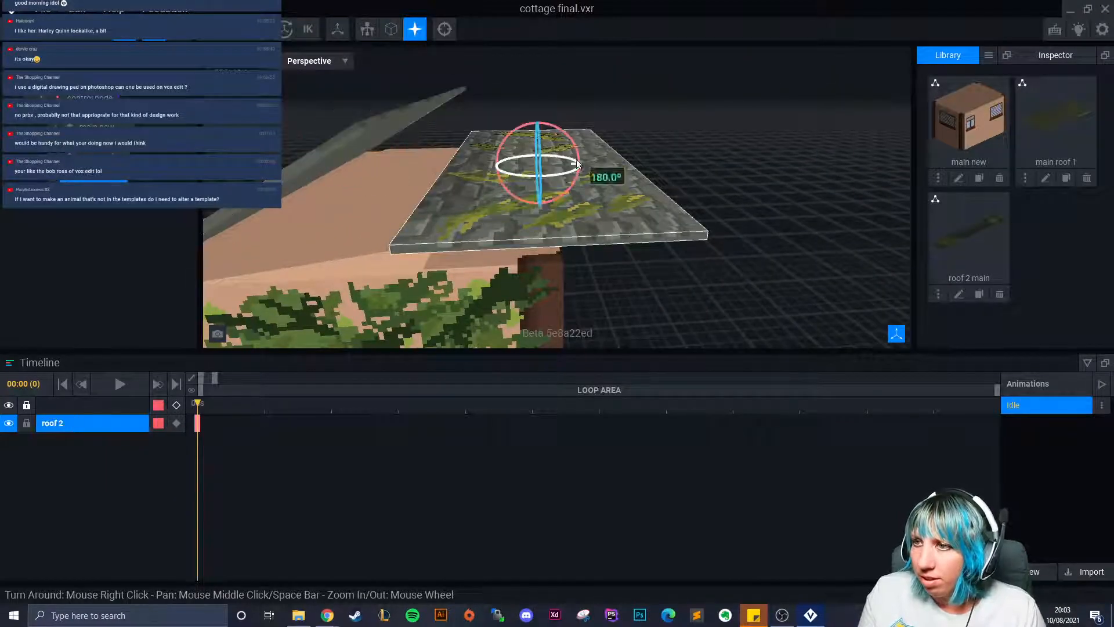
# Step: Tilt roof 2 to slope down away from roof 1 and move it so both halves meet at the ridge
pyautogui.moveTo(560, 132); pyautogui.dragTo(575, 150)
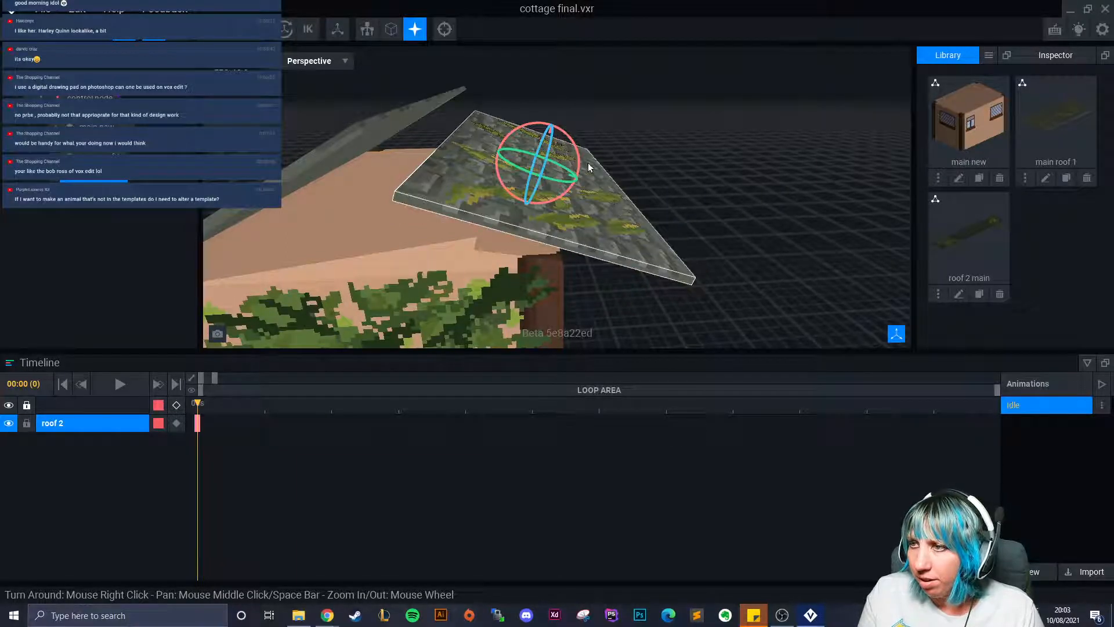
pyautogui.moveTo(579, 156); pyautogui.dragTo(582, 163)
pyautogui.press('w')
pyautogui.moveTo(563, 125); pyautogui.dragTo(548, 100)
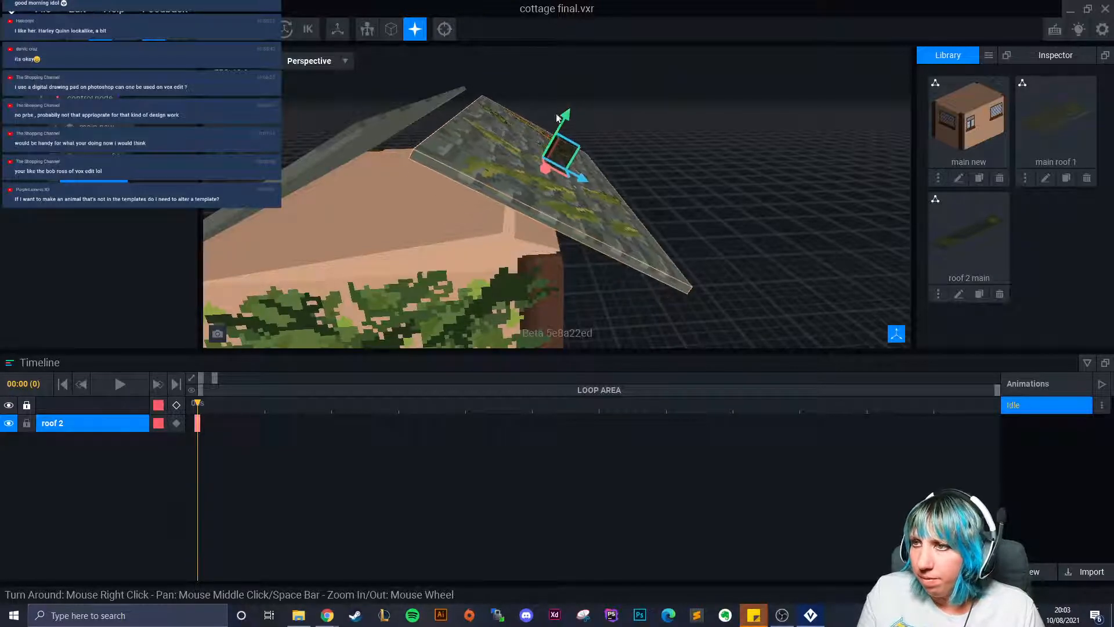
pyautogui.moveTo(580, 164); pyautogui.dragTo(556, 165)
# Step: Examine the fit of both roof halves over the main building from several angles
pyautogui.click(694, 221)
pyautogui.moveTo(694, 221)
pyautogui.mouseDown(button='right')
pyautogui.moveTo(691, 231)
pyautogui.moveTo(670, 215)
pyautogui.moveTo(716, 226)
pyautogui.moveTo(691, 230)
pyautogui.moveTo(706, 238)
pyautogui.mouseUp(button='right')
pyautogui.scroll(3, 706, 238)
pyautogui.moveTo(579, 145); pyautogui.dragTo(616, 237, button='right')
pyautogui.scroll(2, 524, 229)
pyautogui.scroll(-2, 524, 229)
pyautogui.moveTo(524, 229); pyautogui.dragTo(544, 256, button='right')
pyautogui.scroll(3, 522, 228)
pyautogui.scroll(-2, 524, 268)
pyautogui.scroll(3, 537, 262)
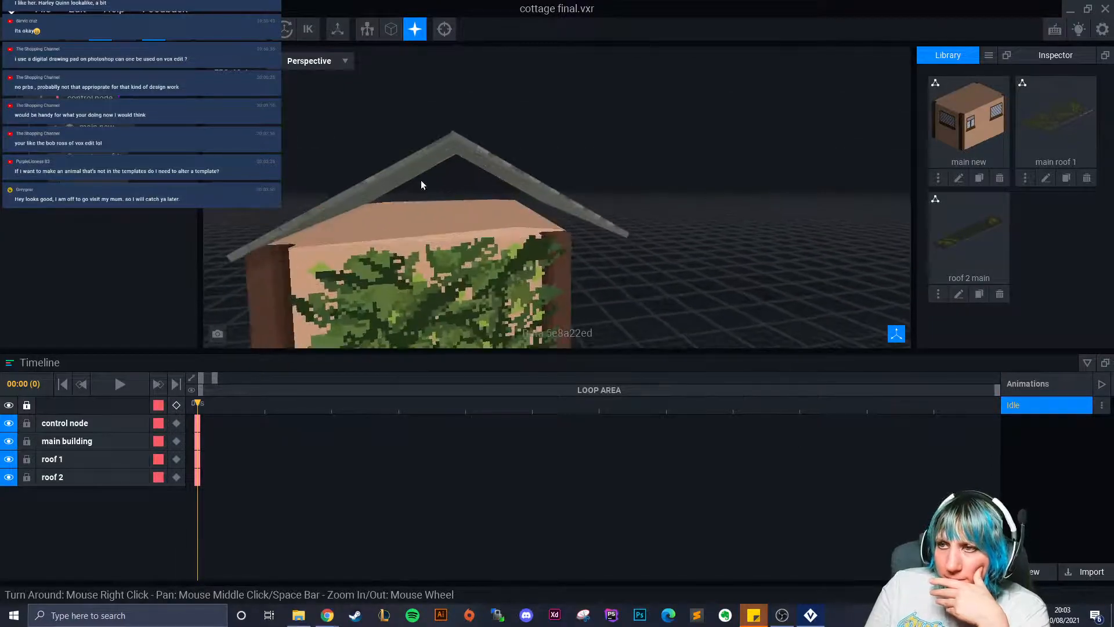
# Step: Rotate roof 1 and roof 2 individually to give both halves of the roof a steeper slope
pyautogui.click(400, 174)
pyautogui.click(123, 29)
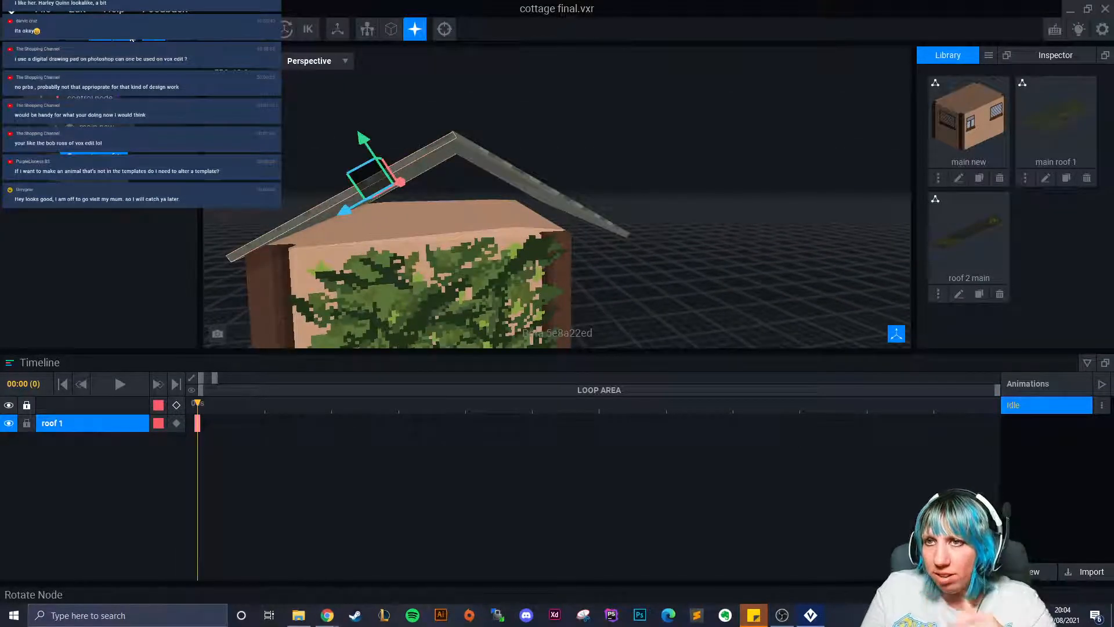
pyautogui.moveTo(402, 139); pyautogui.dragTo(397, 127)
pyautogui.click(516, 177)
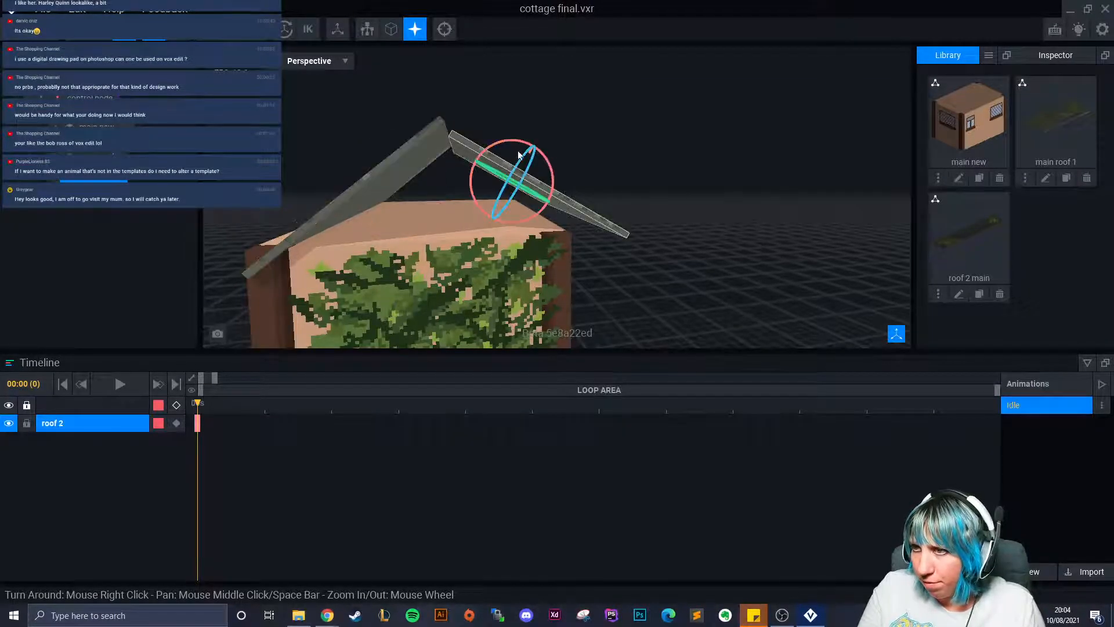
pyautogui.moveTo(518, 143)
pyautogui.mouseDown()
pyautogui.moveTo(549, 168)
pyautogui.moveTo(516, 147)
pyautogui.mouseUp()
pyautogui.moveTo(369, 130); pyautogui.dragTo(462, 246, button='right')
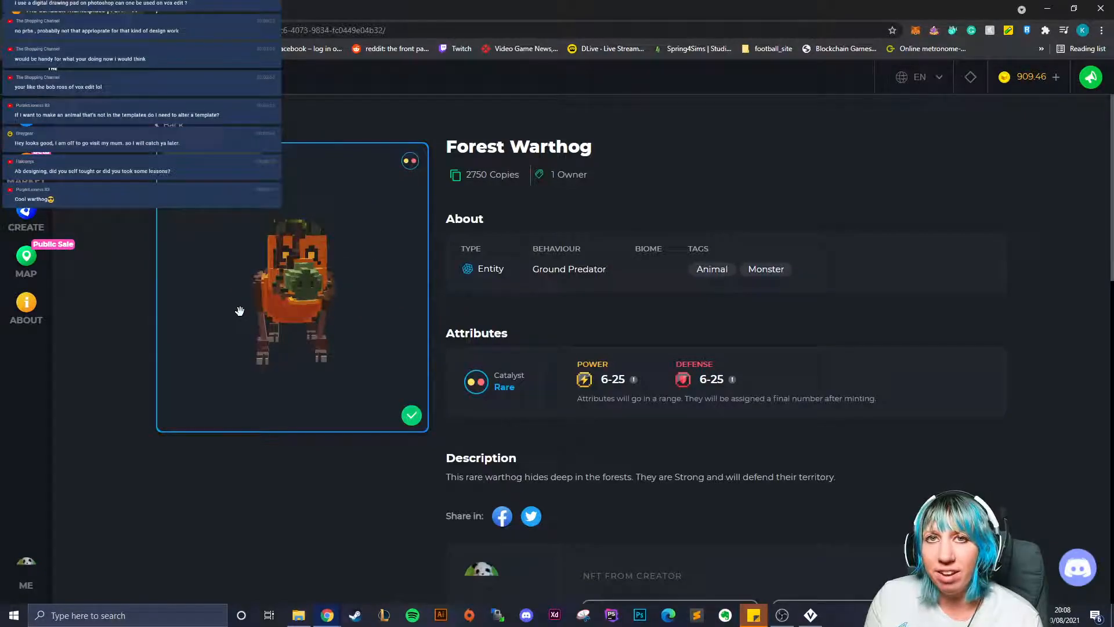
# Step: Examine the Forest Warthog model on its asset page up close and from several sides
pyautogui.scroll(5, 313, 313)
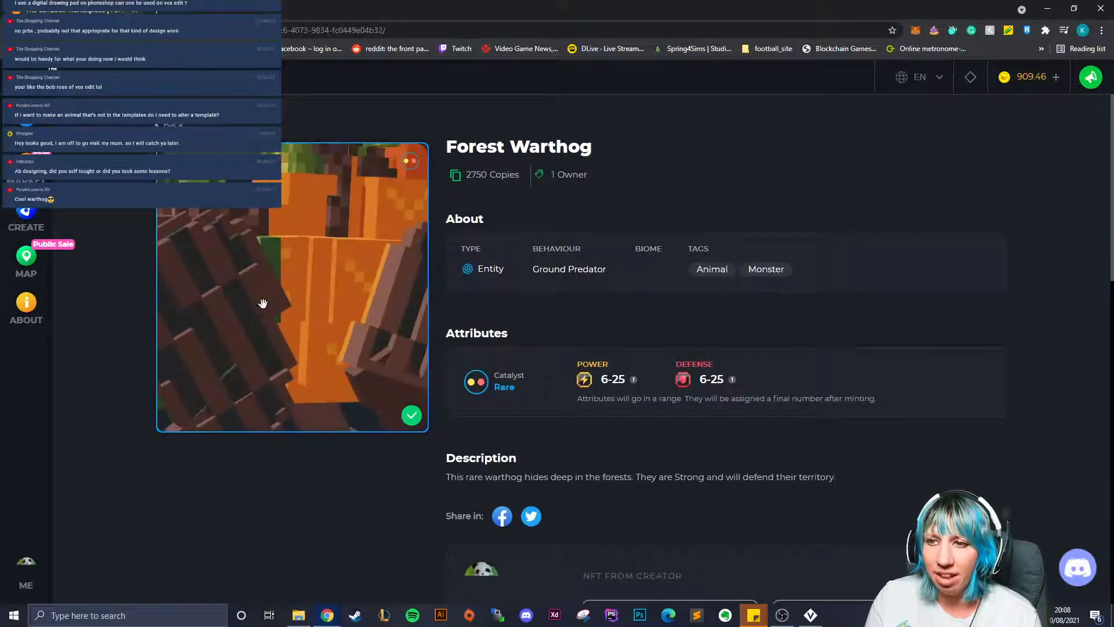
pyautogui.scroll(-3, 279, 303)
pyautogui.moveTo(335, 324); pyautogui.dragTo(241, 306)
pyautogui.moveTo(285, 342); pyautogui.dragTo(194, 354)
pyautogui.scroll(3, 269, 340)
pyautogui.scroll(-5, 270, 346)
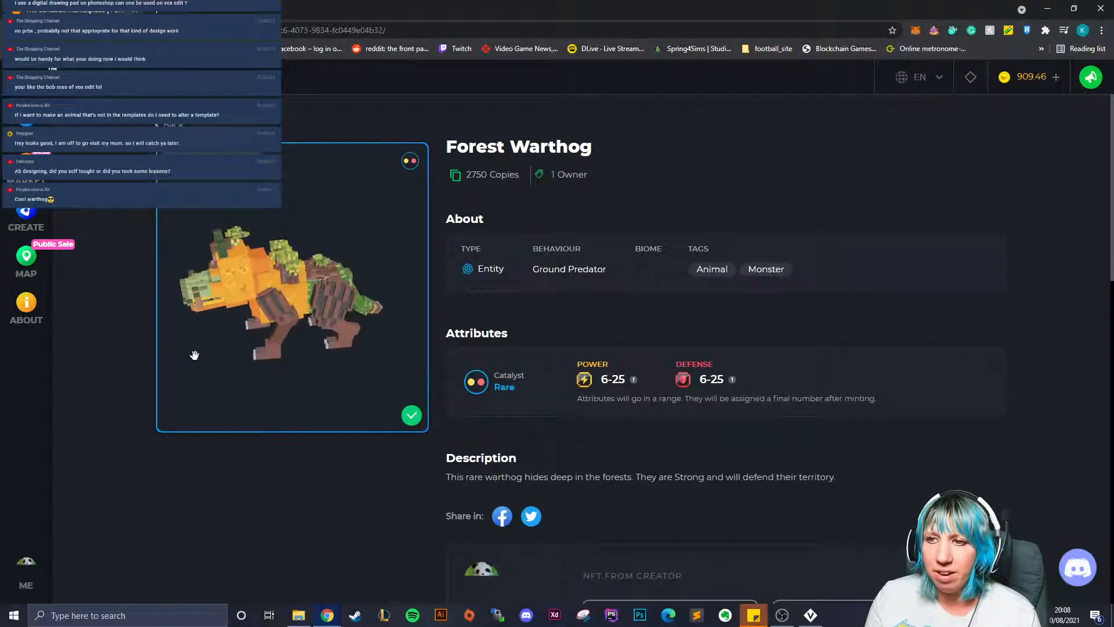
pyautogui.scroll(4, 194, 354)
pyautogui.scroll(-4, 264, 317)
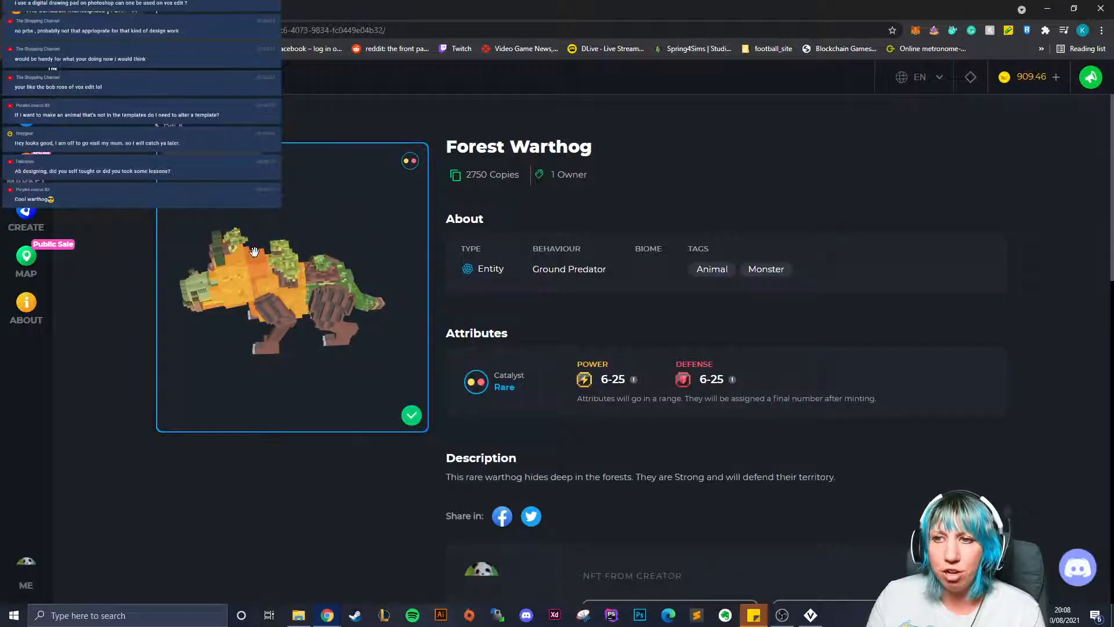
pyautogui.moveTo(355, 320); pyautogui.dragTo(321, 288)
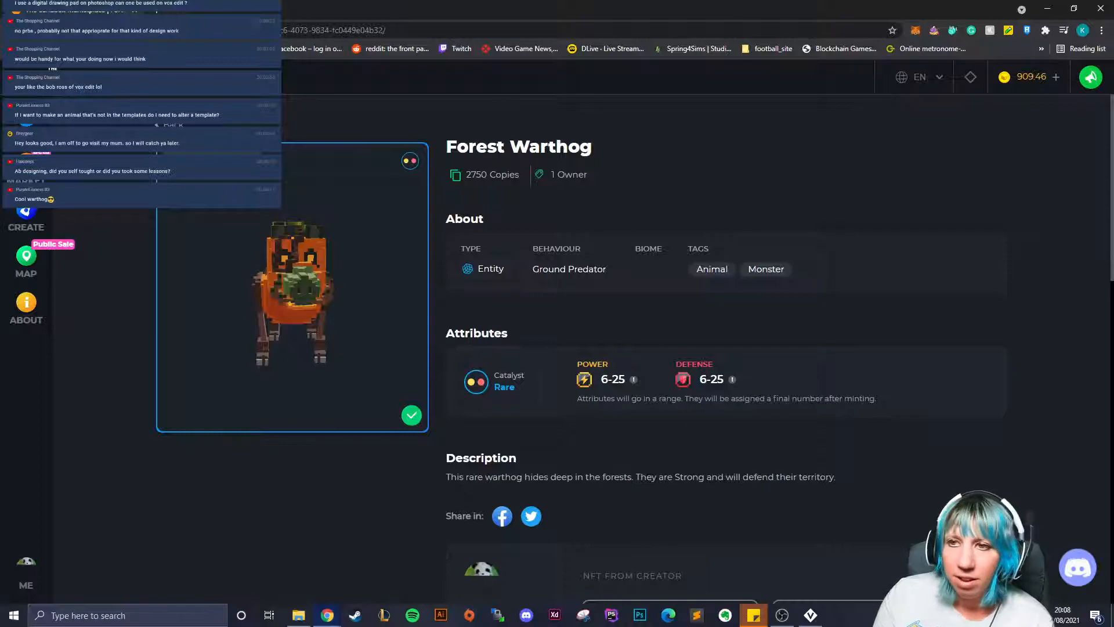
# Step: Go to the inventory, list the Published assets and open the Desert Bird asset from page 6
pyautogui.click(13, 31)
pyautogui.click(883, 154)
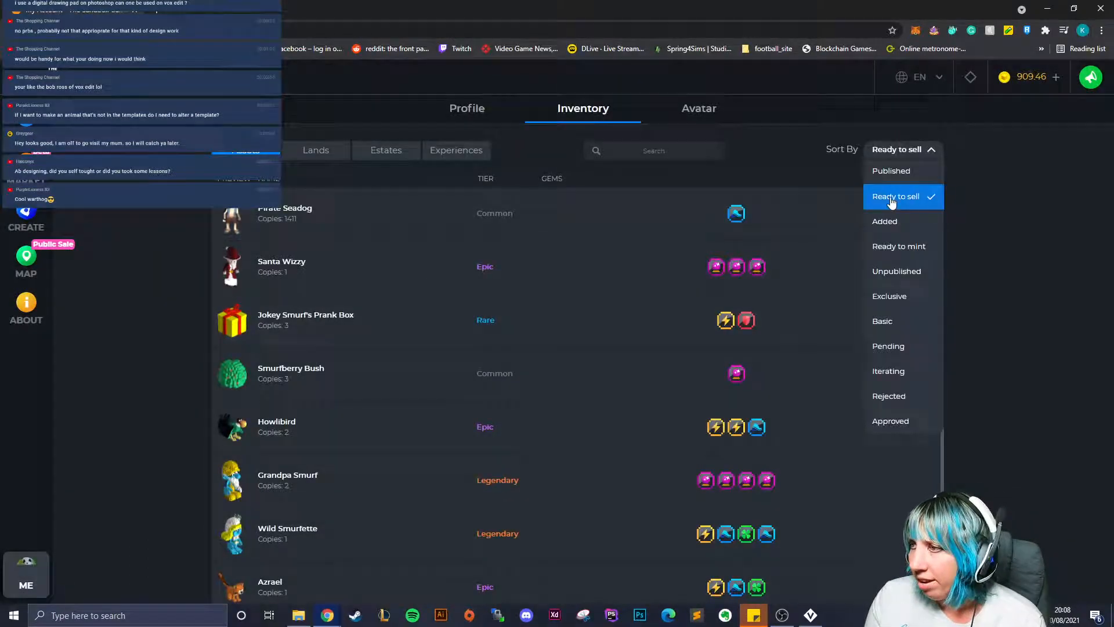
pyautogui.click(893, 173)
pyautogui.scroll(-7, 398, 373)
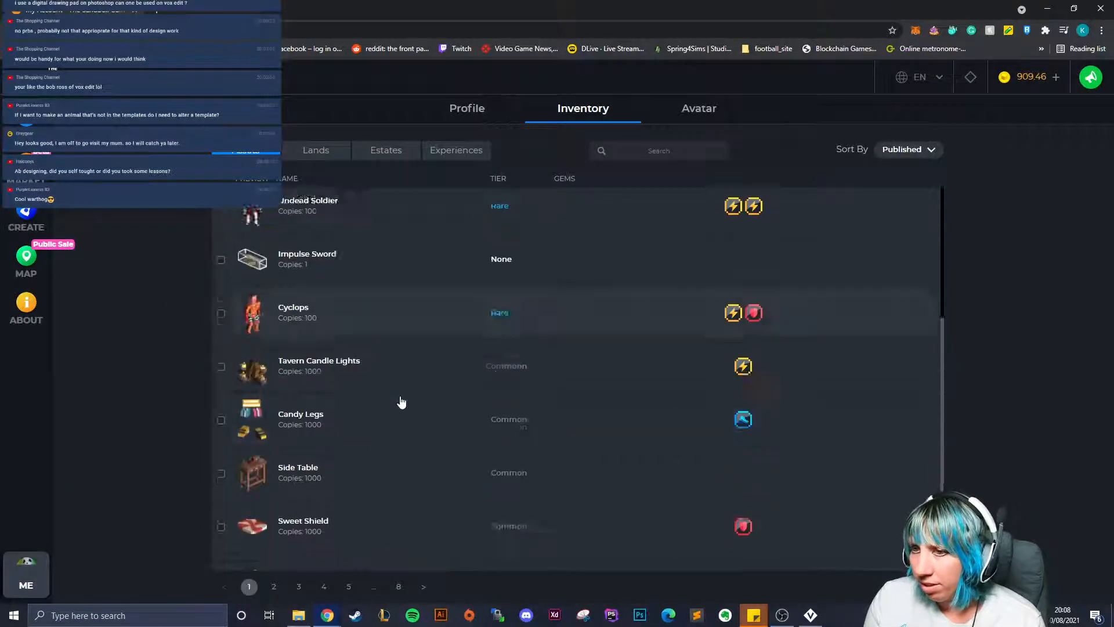
pyautogui.click(399, 588)
pyautogui.click(349, 588)
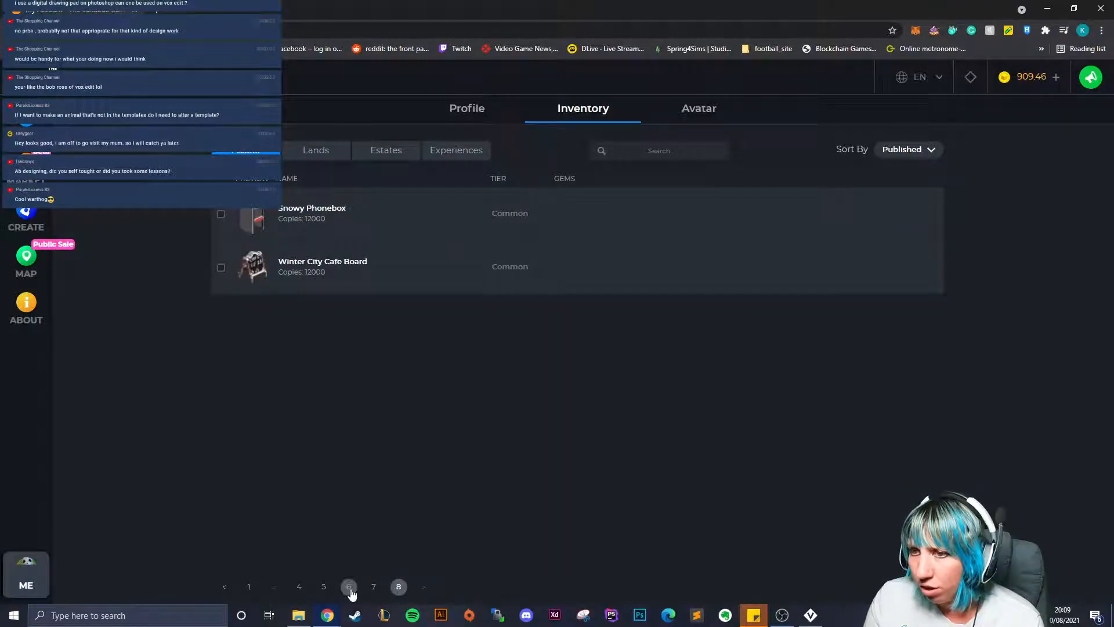
pyautogui.scroll(-4, 328, 430)
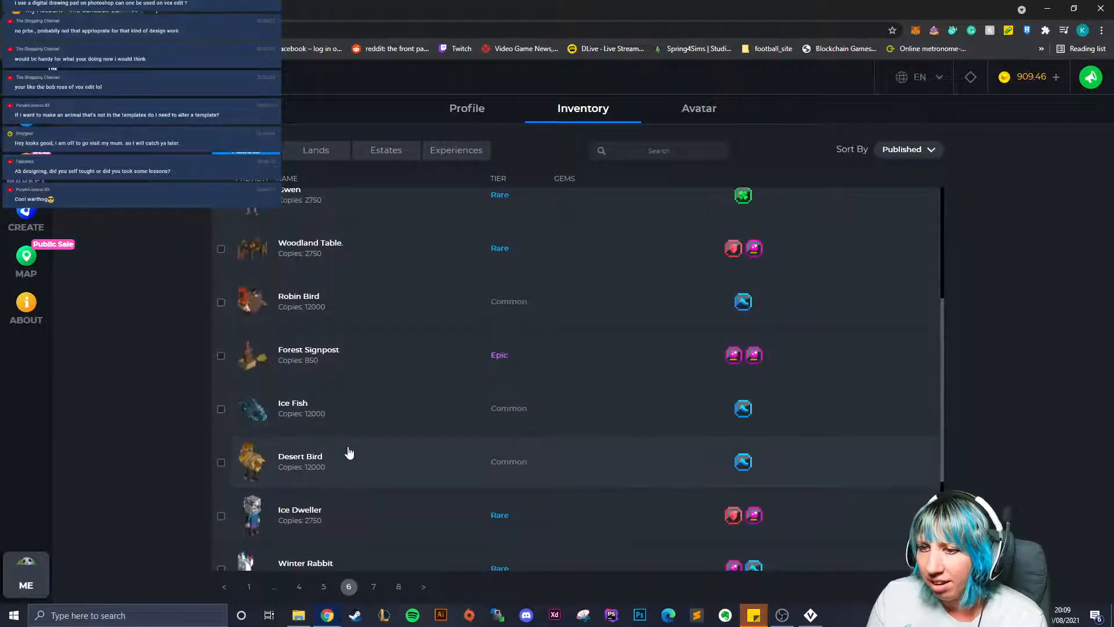
pyautogui.scroll(-2, 344, 439)
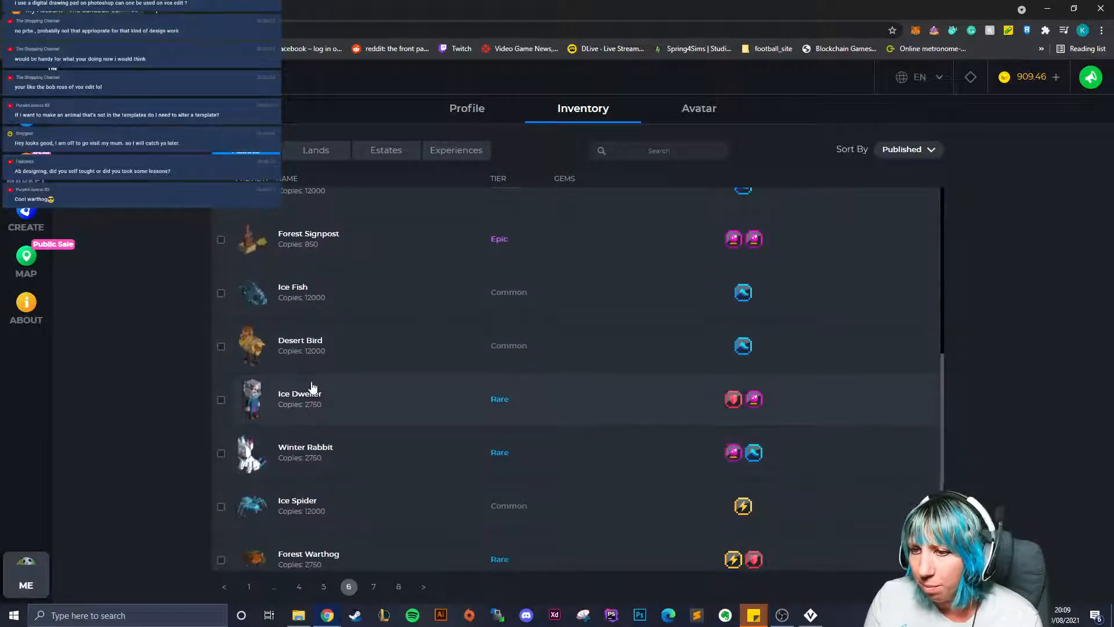
pyautogui.click(353, 358)
# Step: Examine the Desert Bird model from several sides and return to the inventory
pyautogui.moveTo(298, 305); pyautogui.dragTo(284, 381)
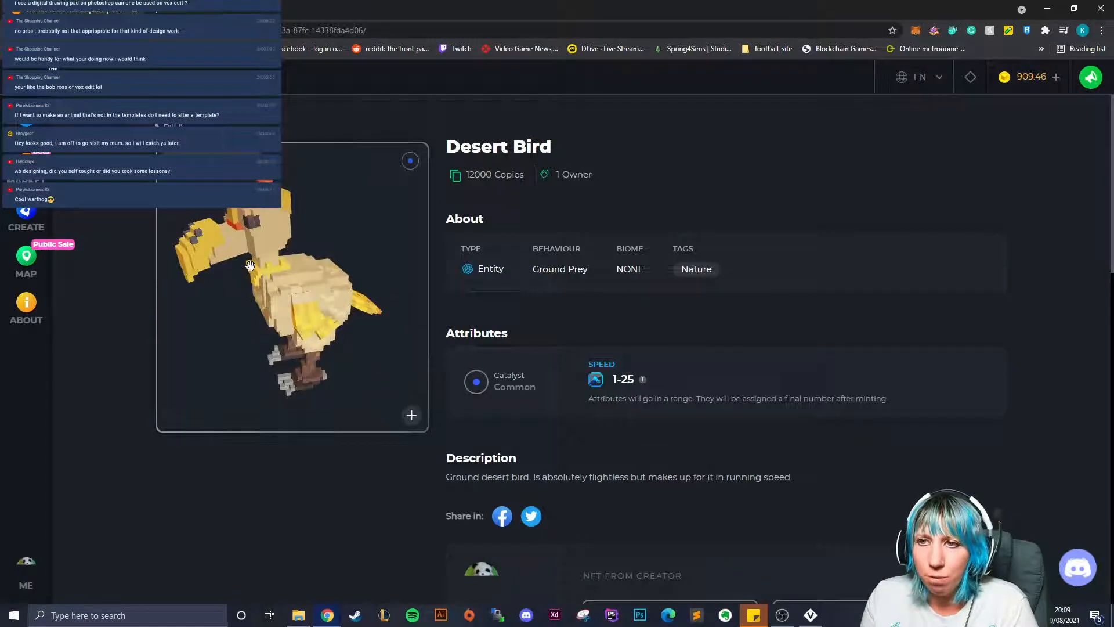
pyautogui.moveTo(242, 256); pyautogui.dragTo(218, 200)
pyautogui.click(178, 125)
pyautogui.scroll(-1, 406, 383)
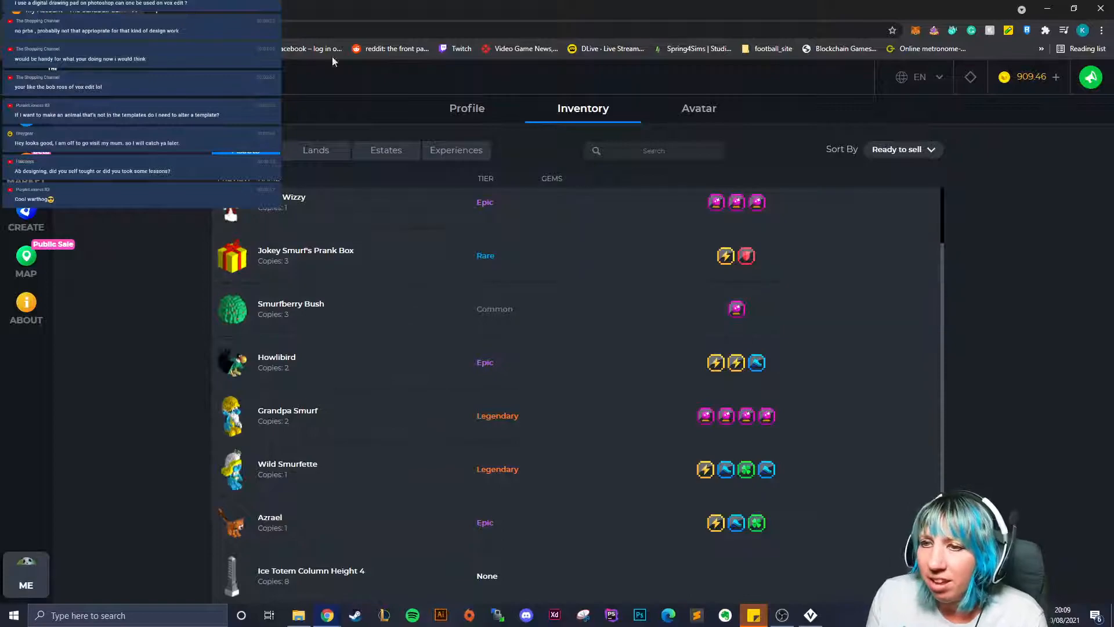
# Step: List the Published assets in the inventory and look through page 4 for animal models
pyautogui.click(897, 152)
pyautogui.click(884, 174)
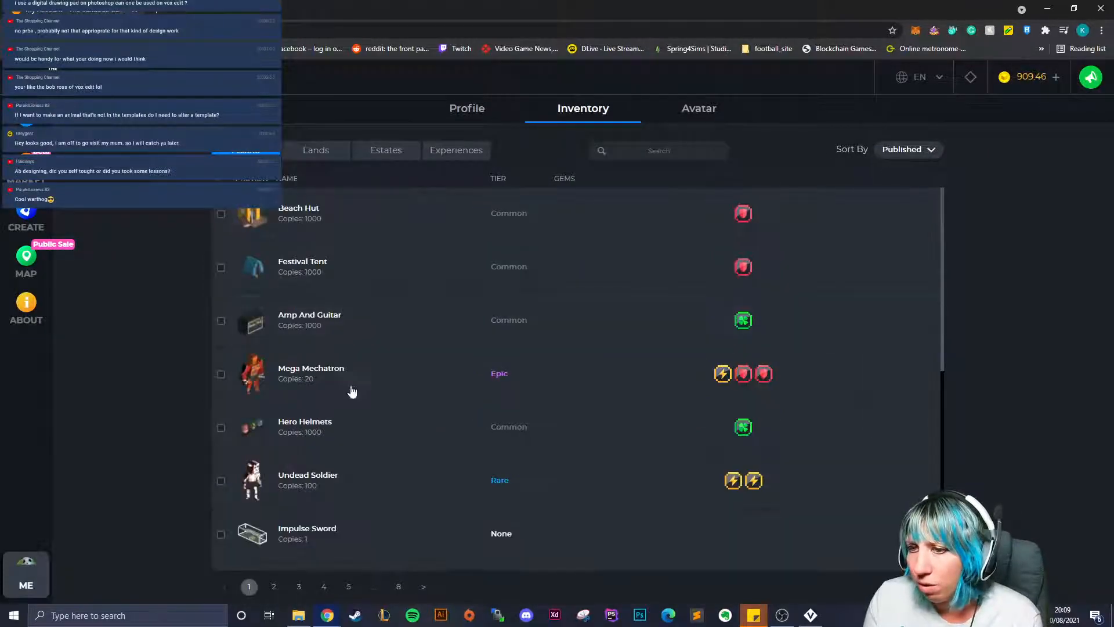
pyautogui.scroll(-5, 347, 441)
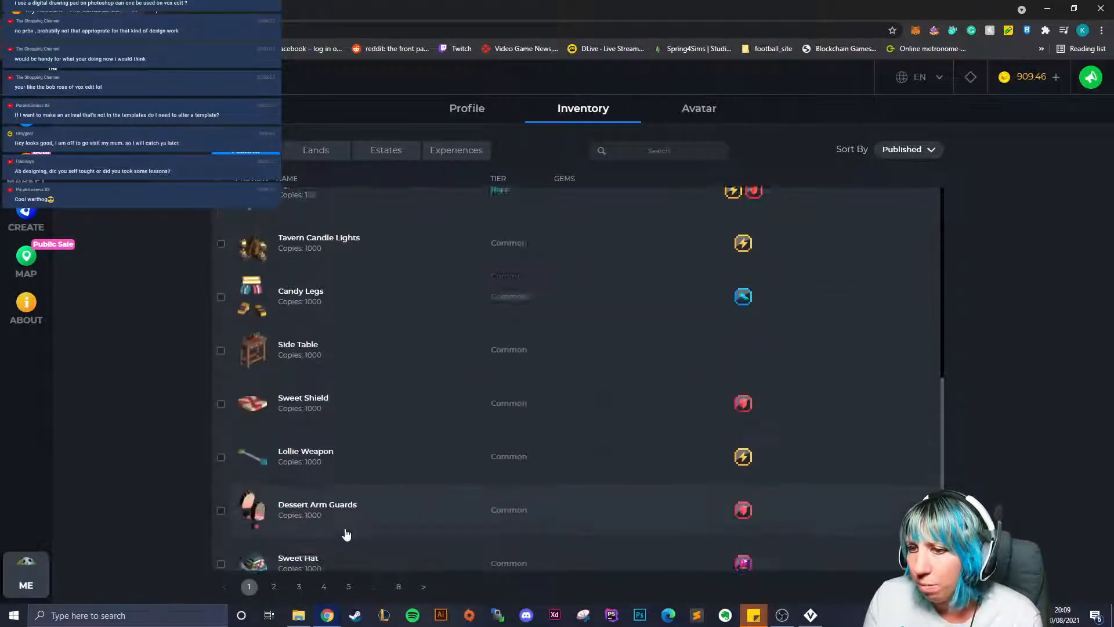
pyautogui.click(323, 587)
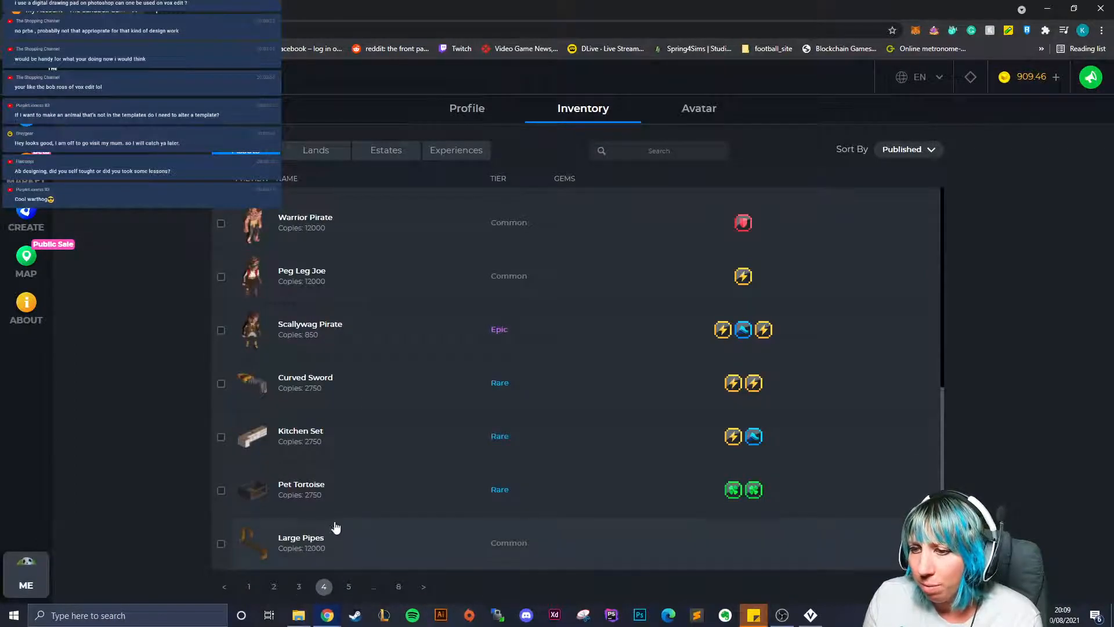
pyautogui.scroll(7, 337, 526)
pyautogui.scroll(-4, 331, 534)
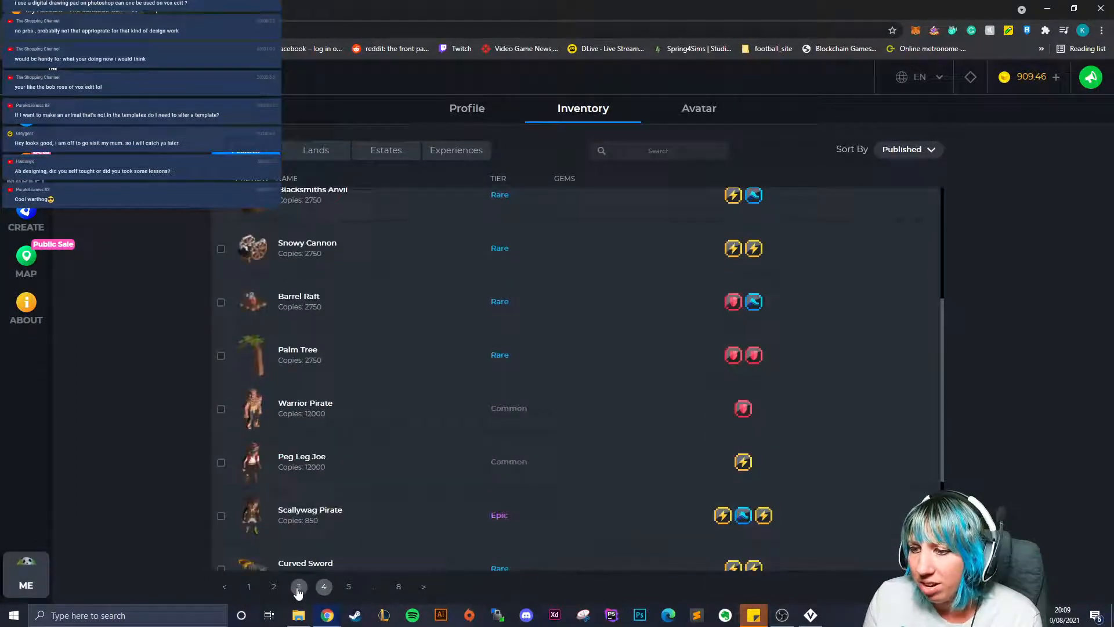
# Step: Look through pages 5, 6 and 7 of the published assets for other animal models
pyautogui.click(349, 588)
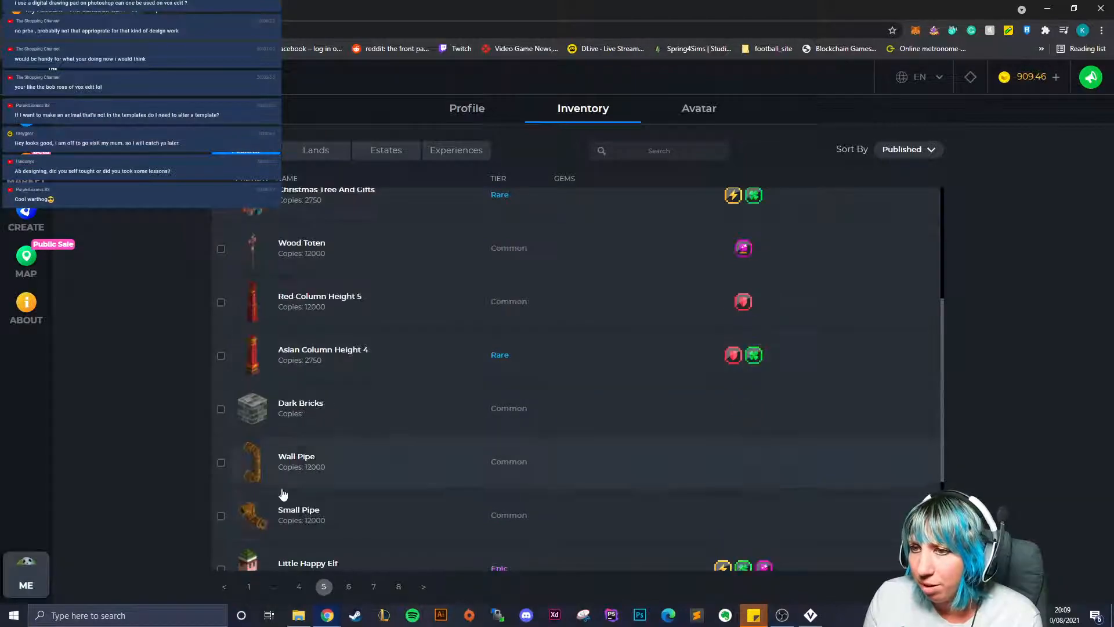
pyautogui.scroll(-3, 341, 464)
pyautogui.scroll(7, 368, 473)
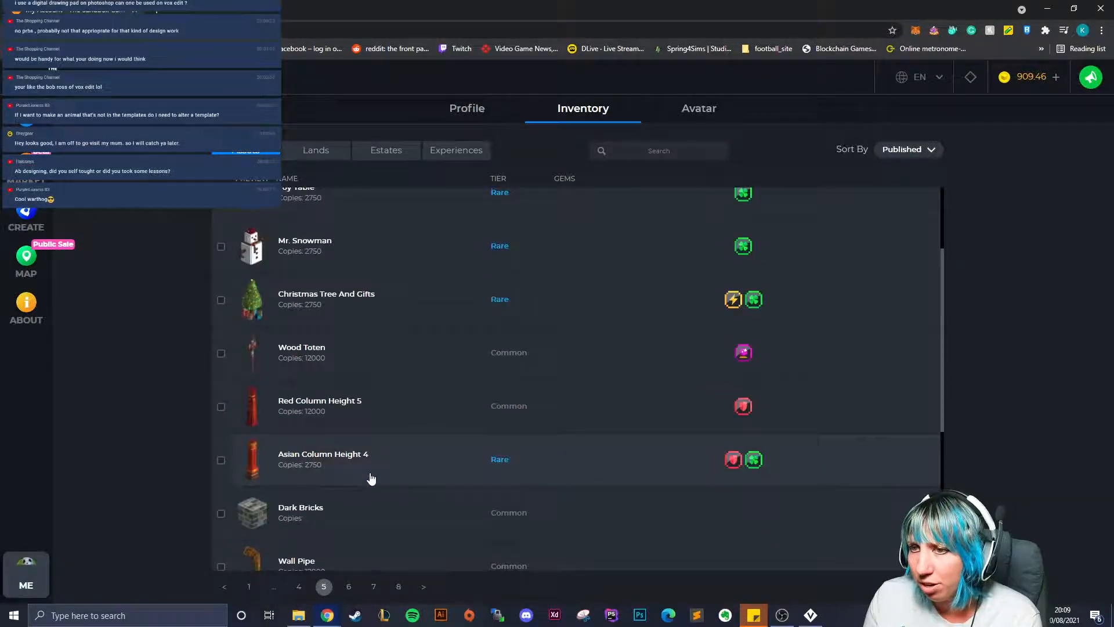
pyautogui.scroll(-7, 299, 458)
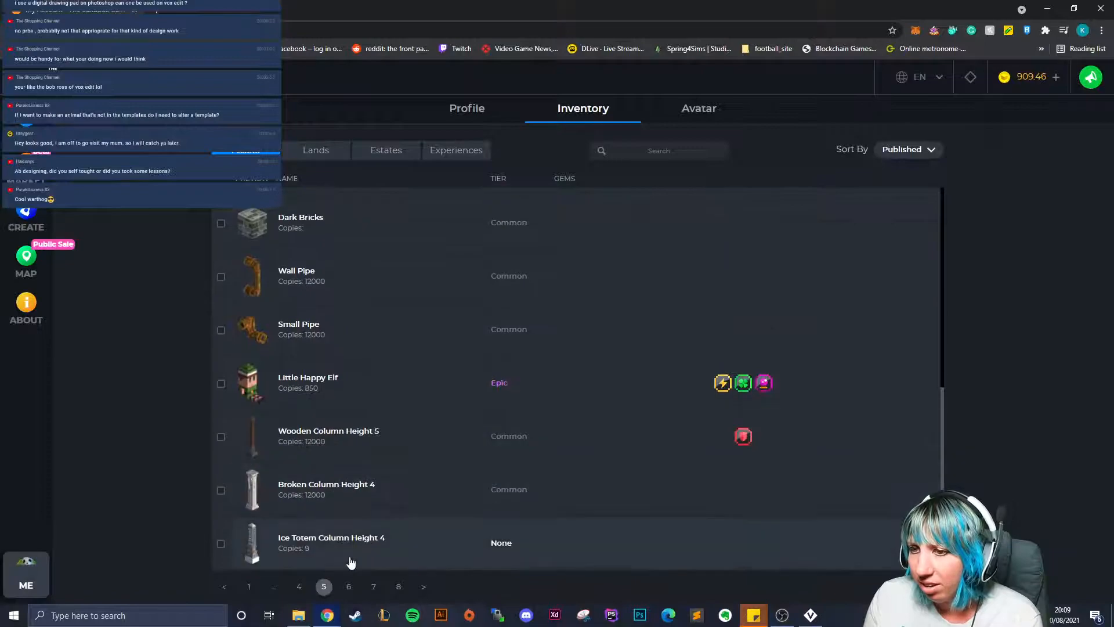
pyautogui.click(349, 587)
pyautogui.scroll(5, 350, 453)
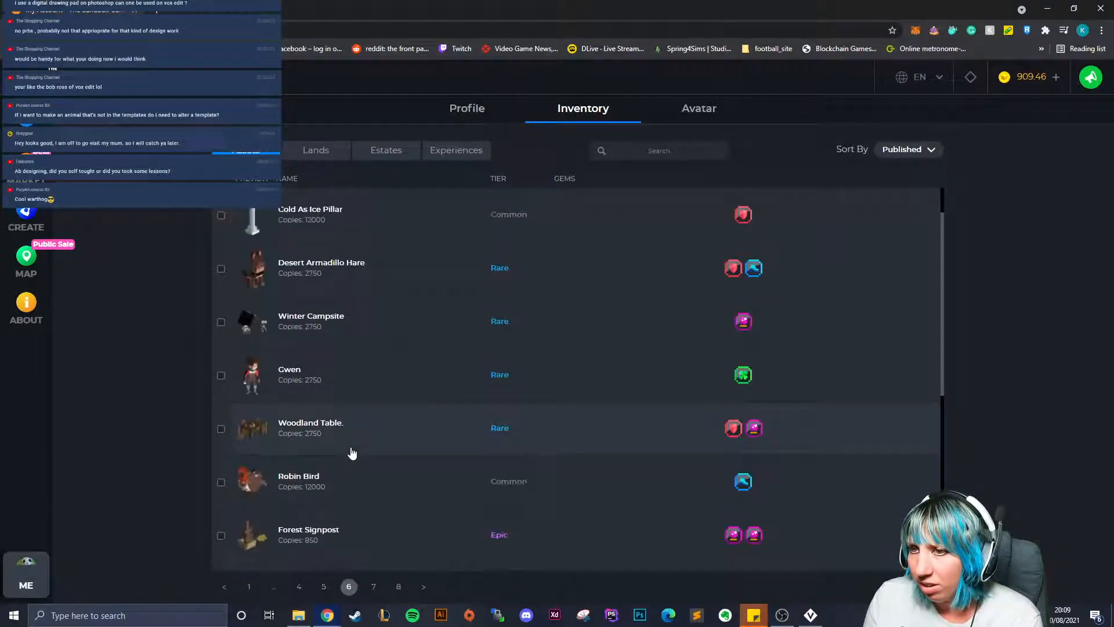
pyautogui.scroll(-5, 349, 464)
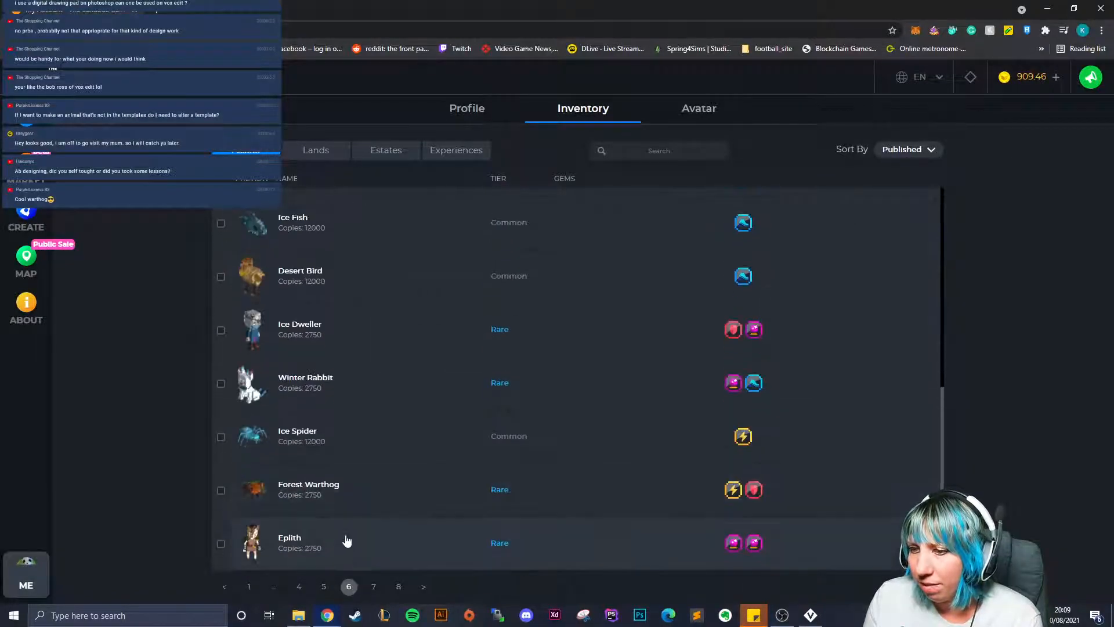
pyautogui.click(374, 587)
pyautogui.scroll(5, 336, 542)
pyautogui.scroll(-5, 336, 570)
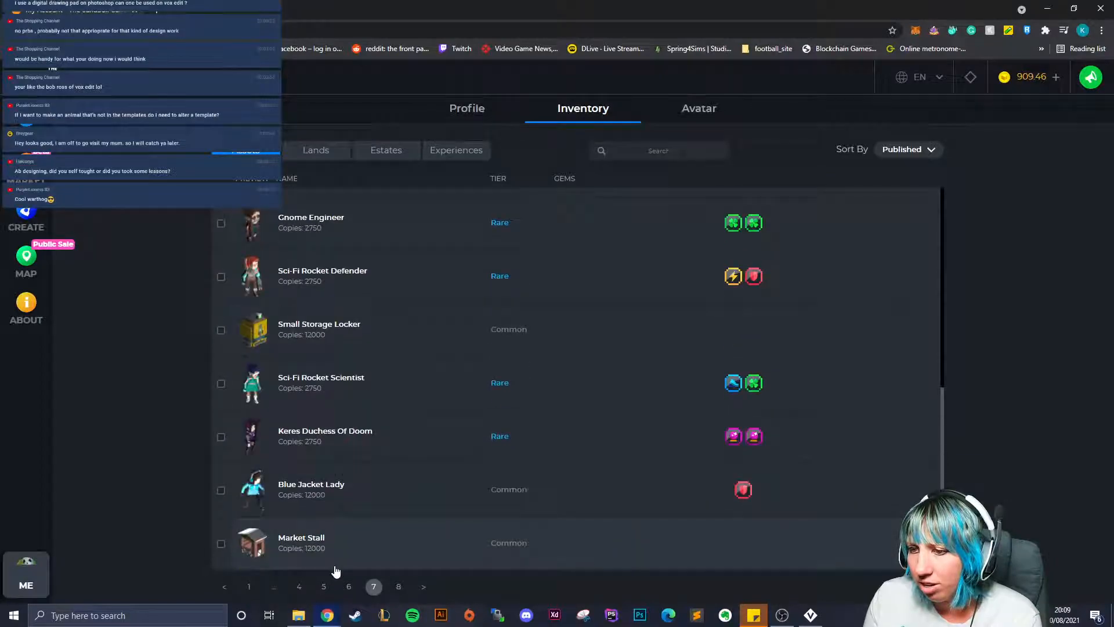
pyautogui.click(324, 586)
pyautogui.scroll(5, 319, 505)
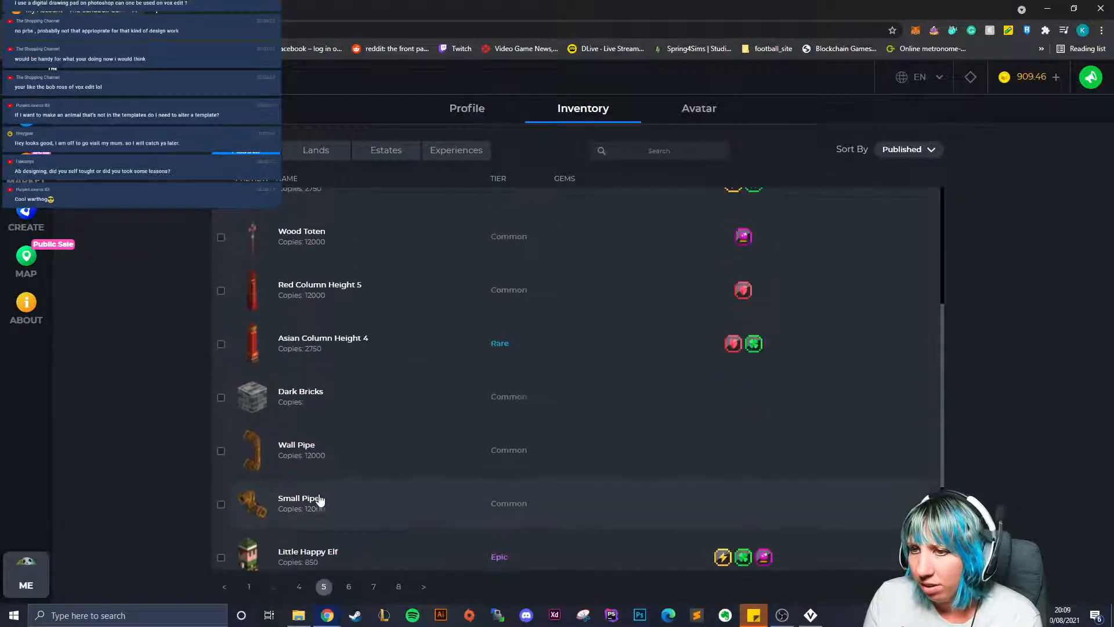
pyautogui.scroll(-2, 331, 534)
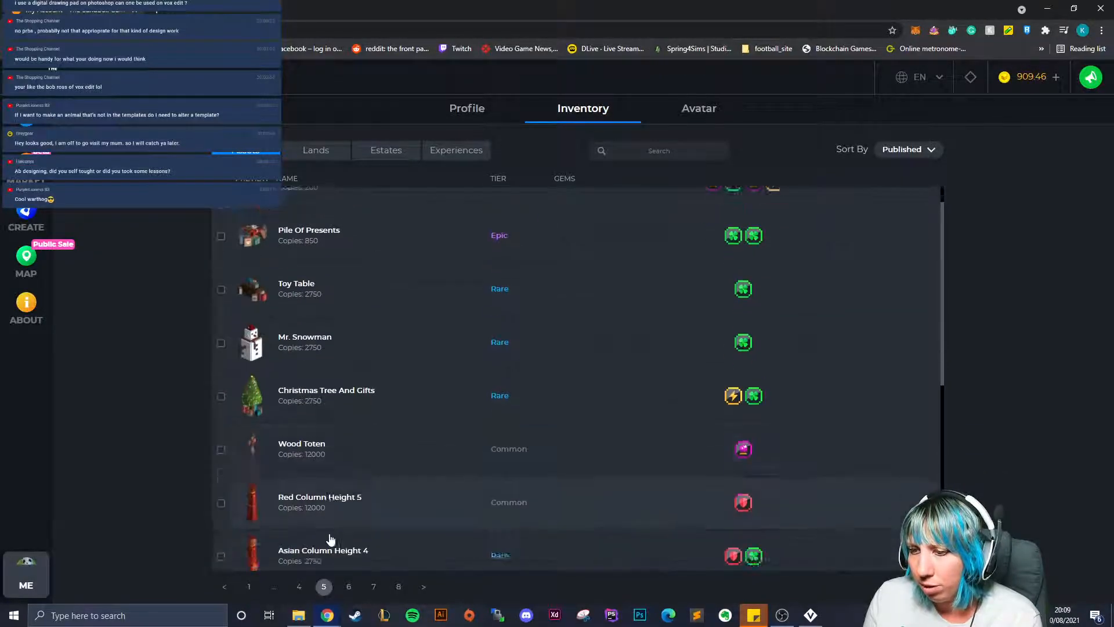
# Step: Open the Pet Tortoise asset from page 4 of the published inventory
pyautogui.click(307, 591)
pyautogui.scroll(-5, 334, 479)
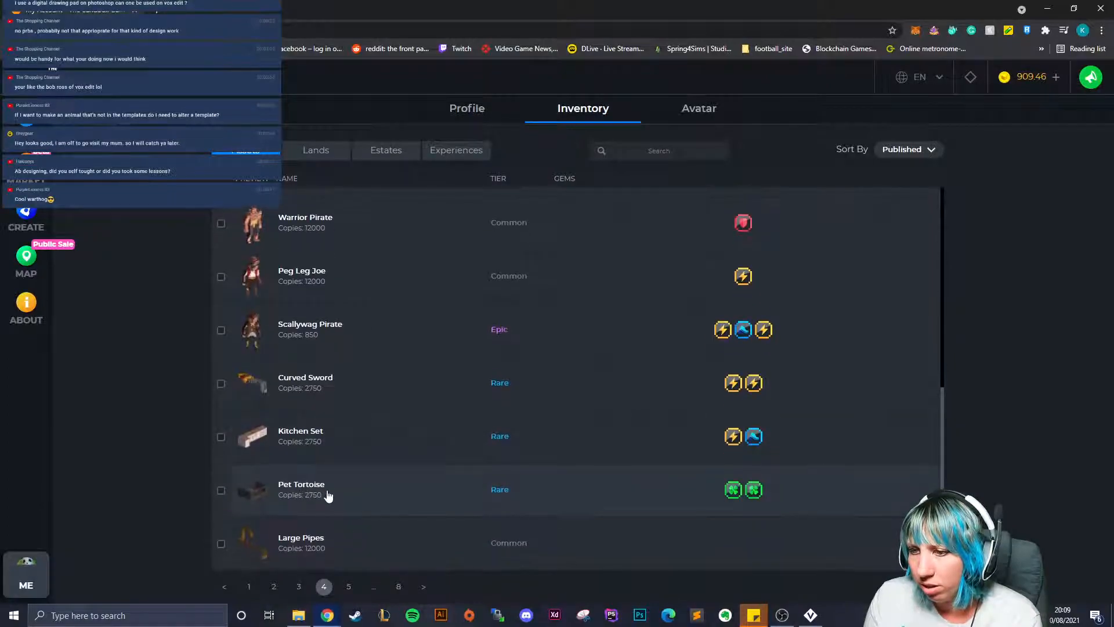
pyautogui.click(341, 497)
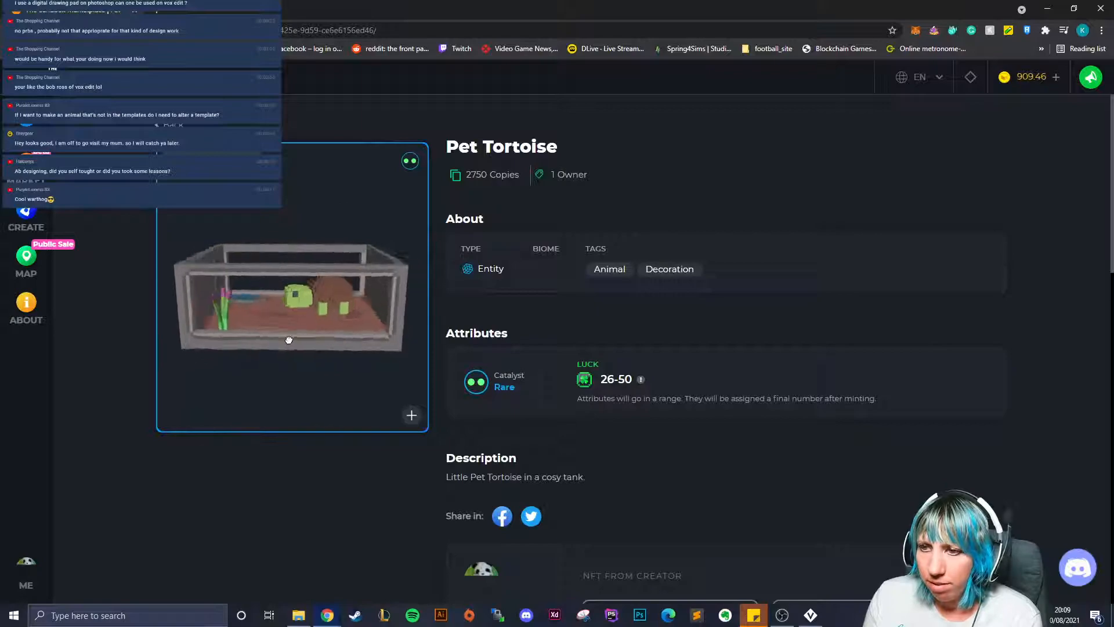
# Step: Examine the Pet Tortoise model from several sides and close the browser to return to VoxEdit
pyautogui.scroll(5, 337, 334)
pyautogui.scroll(-4, 330, 319)
pyautogui.moveTo(316, 321); pyautogui.dragTo(236, 264)
pyautogui.moveTo(268, 310); pyautogui.dragTo(227, 255)
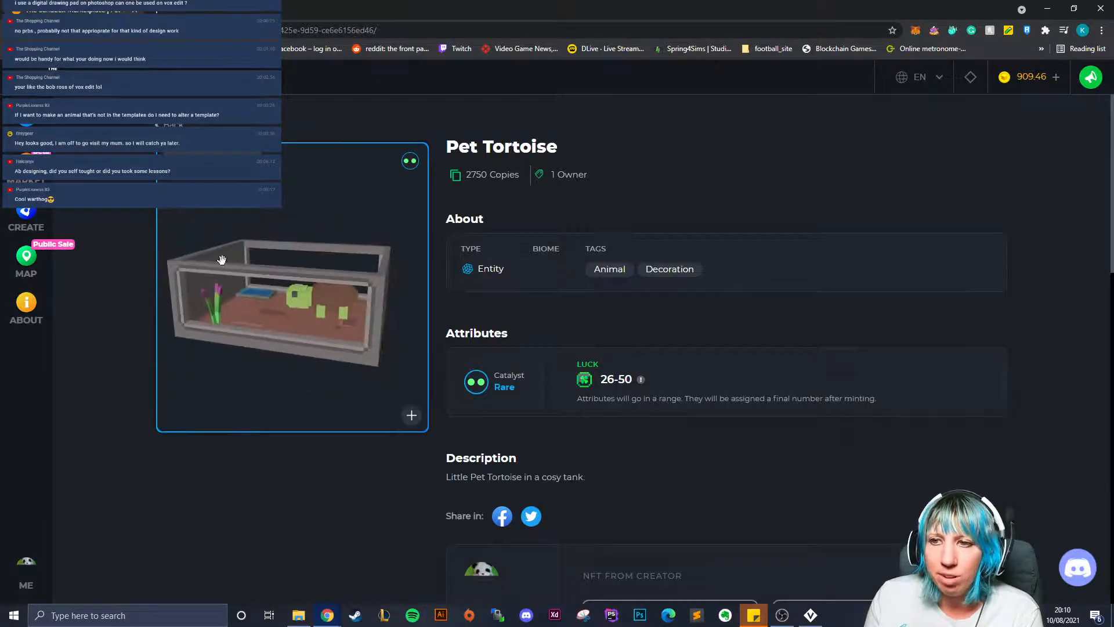
pyautogui.moveTo(278, 304); pyautogui.dragTo(222, 307)
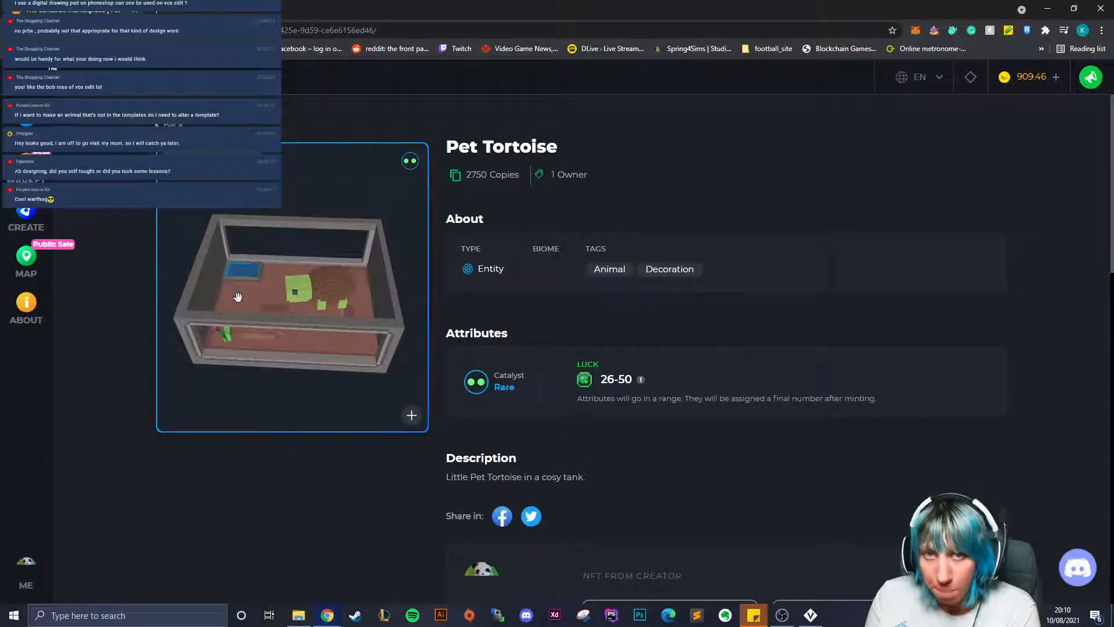
pyautogui.moveTo(242, 301); pyautogui.dragTo(306, 316)
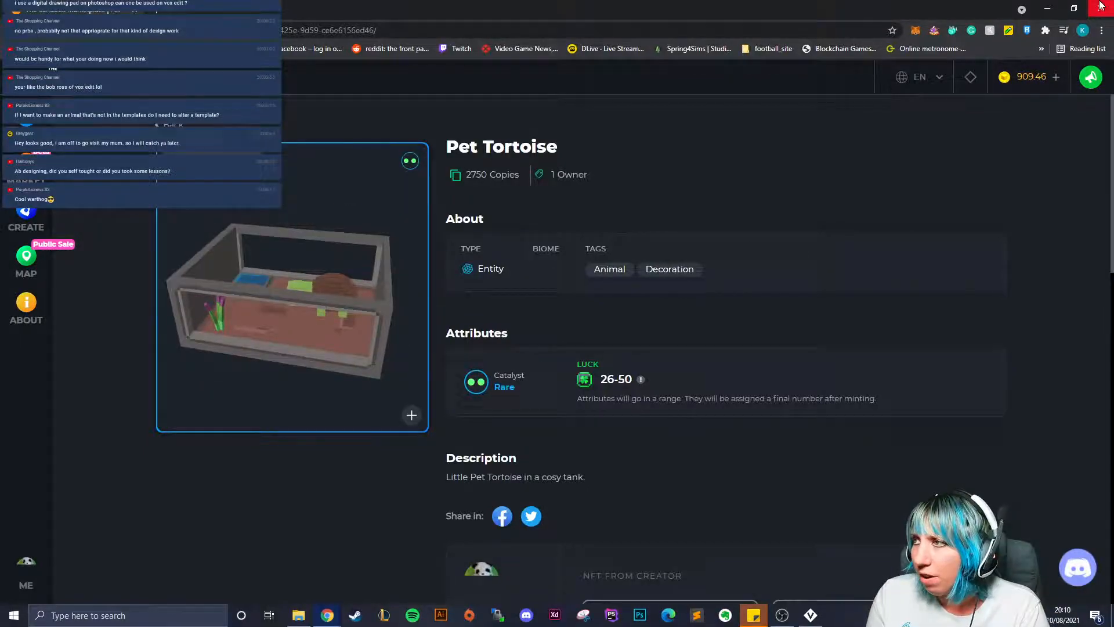
pyautogui.click(1101, 6)
# Step: Lower the roof 2 half to 93.0 on the axis perpendicular to its slope
pyautogui.moveTo(569, 173); pyautogui.dragTo(607, 198, button='right')
pyautogui.click(531, 175)
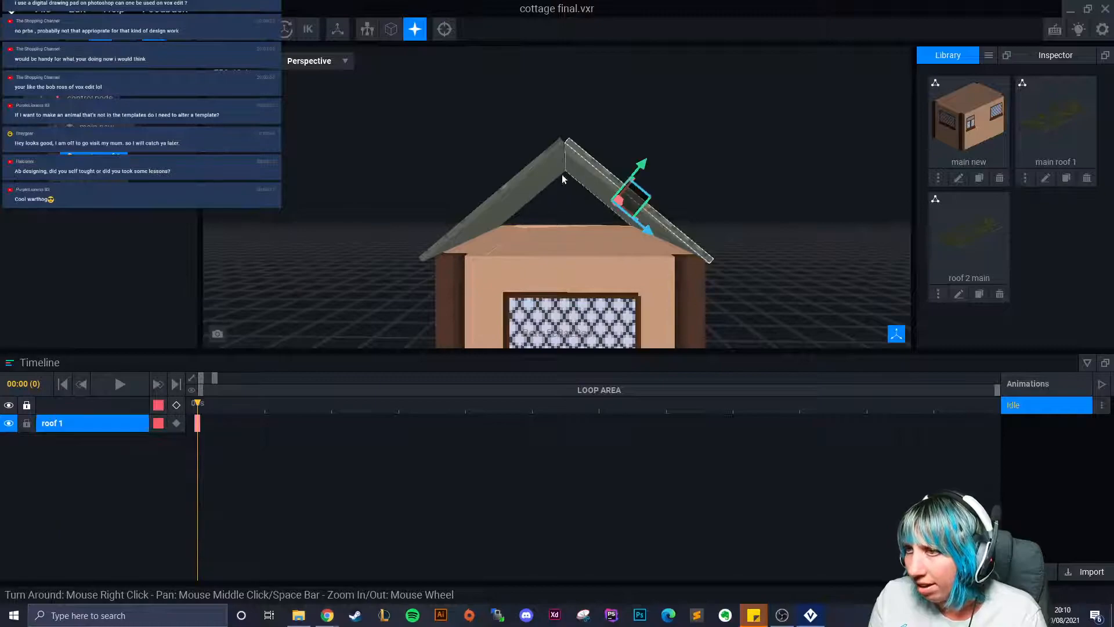
pyautogui.moveTo(519, 223); pyautogui.dragTo(493, 171, button='right')
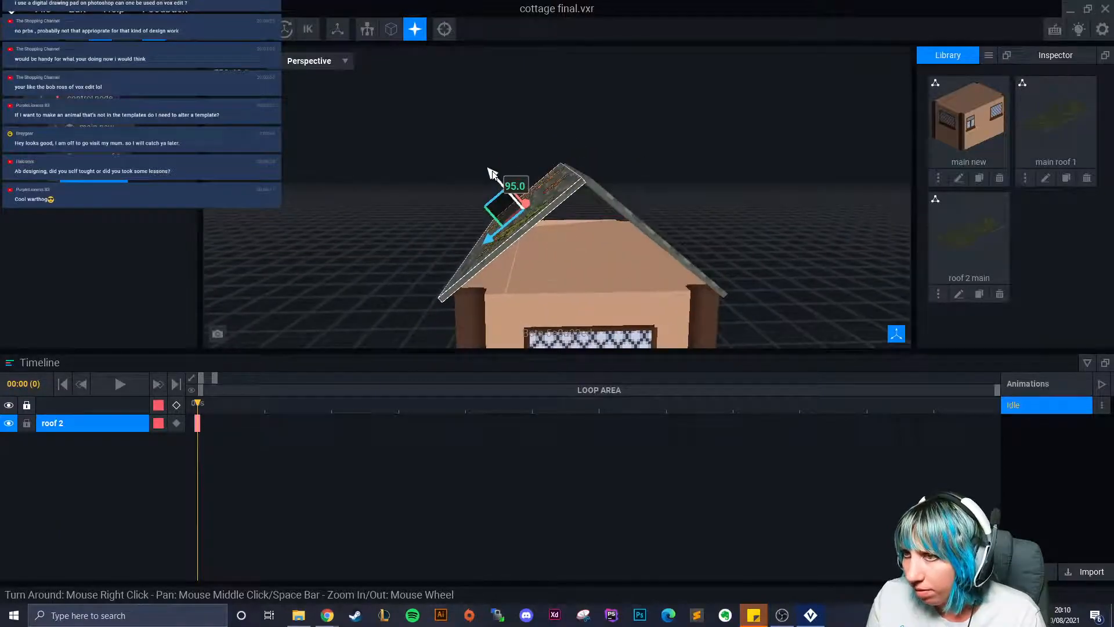
pyautogui.click(656, 238)
pyautogui.click(542, 193)
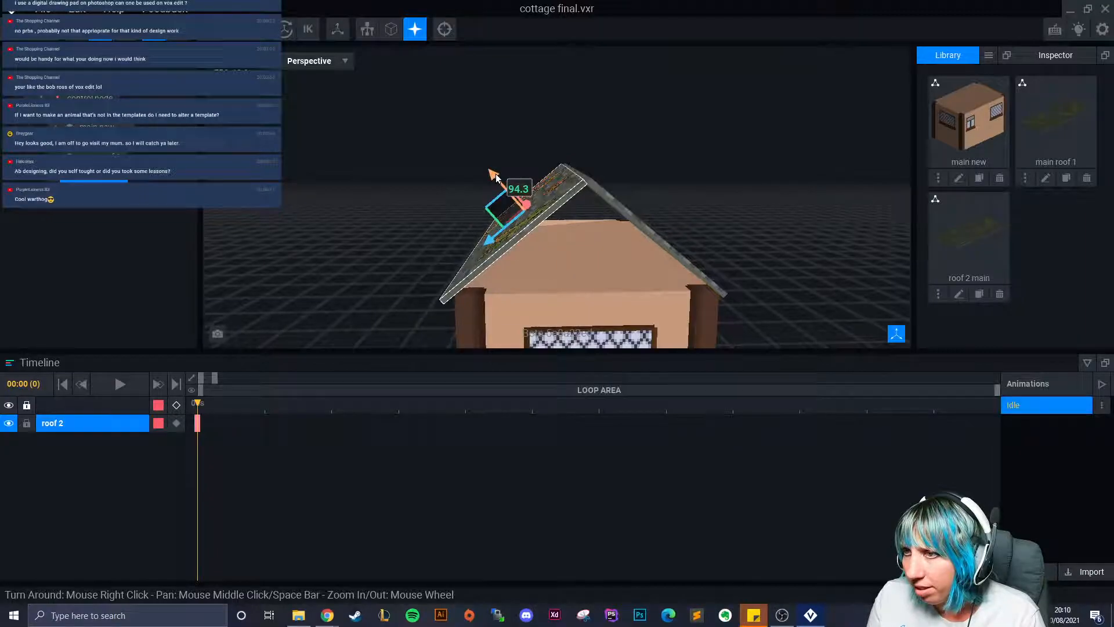
pyautogui.moveTo(494, 174); pyautogui.dragTo(499, 176)
pyautogui.click(597, 180)
pyautogui.moveTo(596, 179); pyautogui.dragTo(667, 177, button='right')
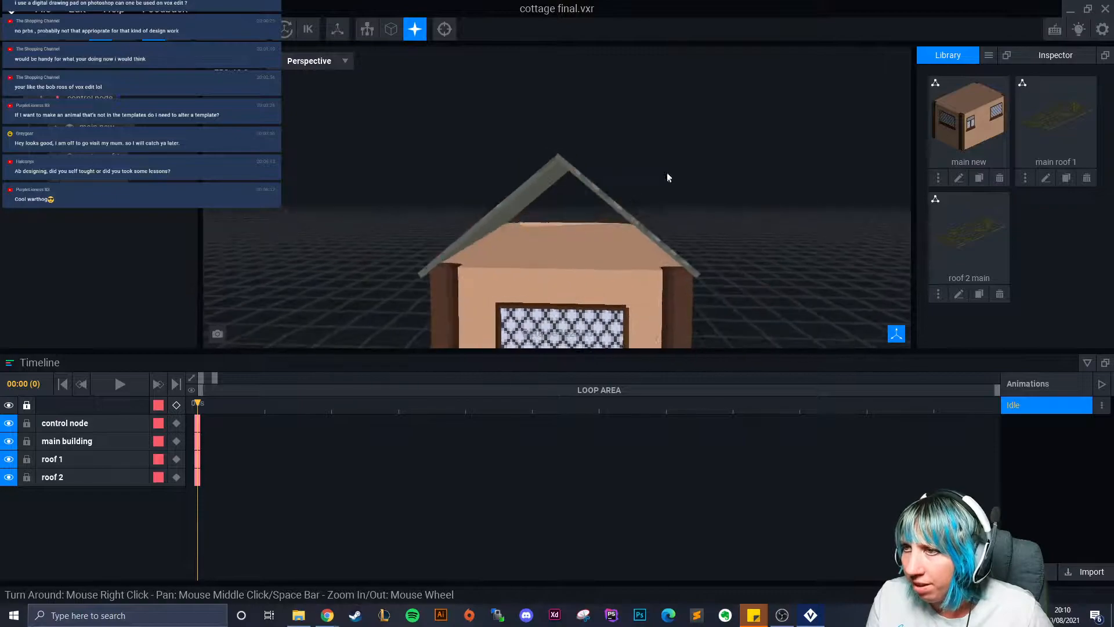
# Step: Slide the roof 2 half along its slope to -49.3, matching roof 1
pyautogui.click(622, 205)
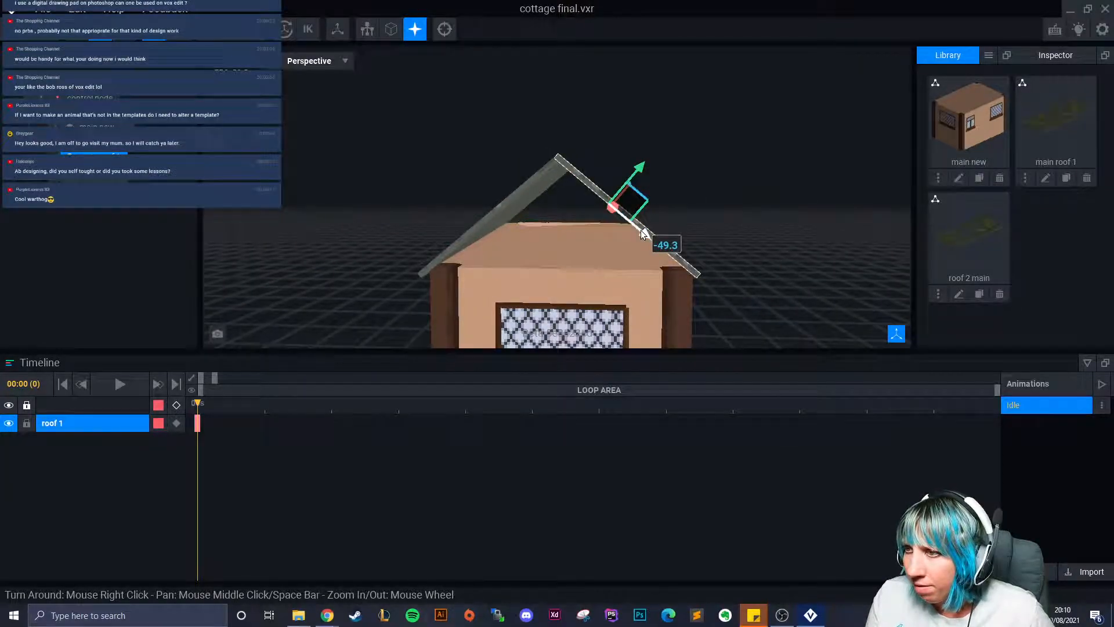
pyautogui.click(487, 227)
pyautogui.moveTo(485, 232); pyautogui.dragTo(490, 232)
pyautogui.click(750, 203)
pyautogui.moveTo(631, 182); pyautogui.dragTo(639, 183, button='right')
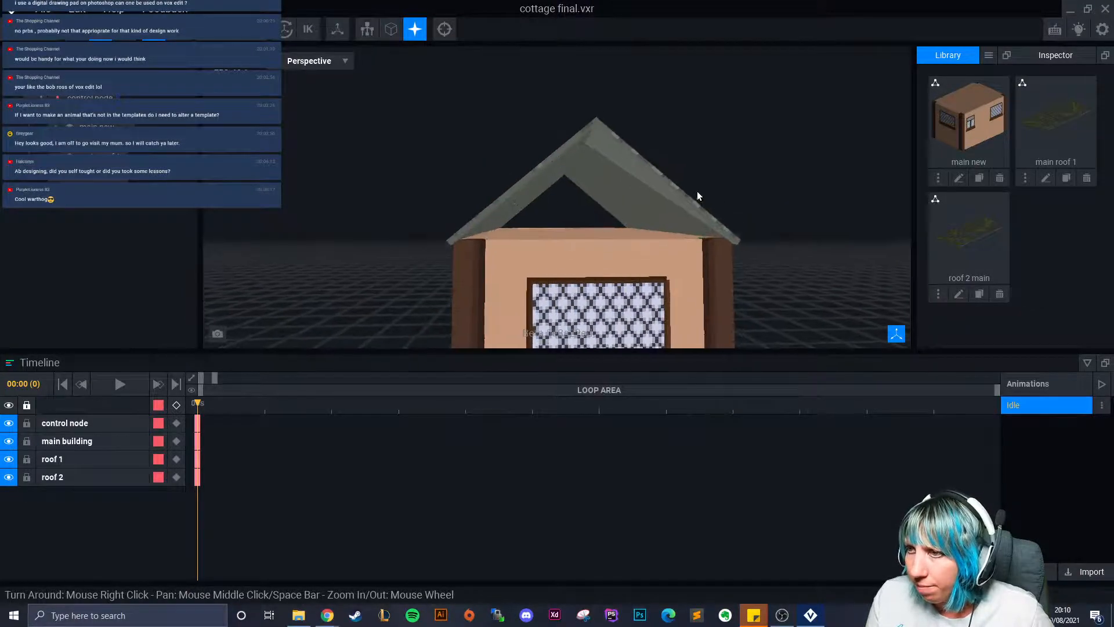
pyautogui.click(664, 187)
pyautogui.click(530, 198)
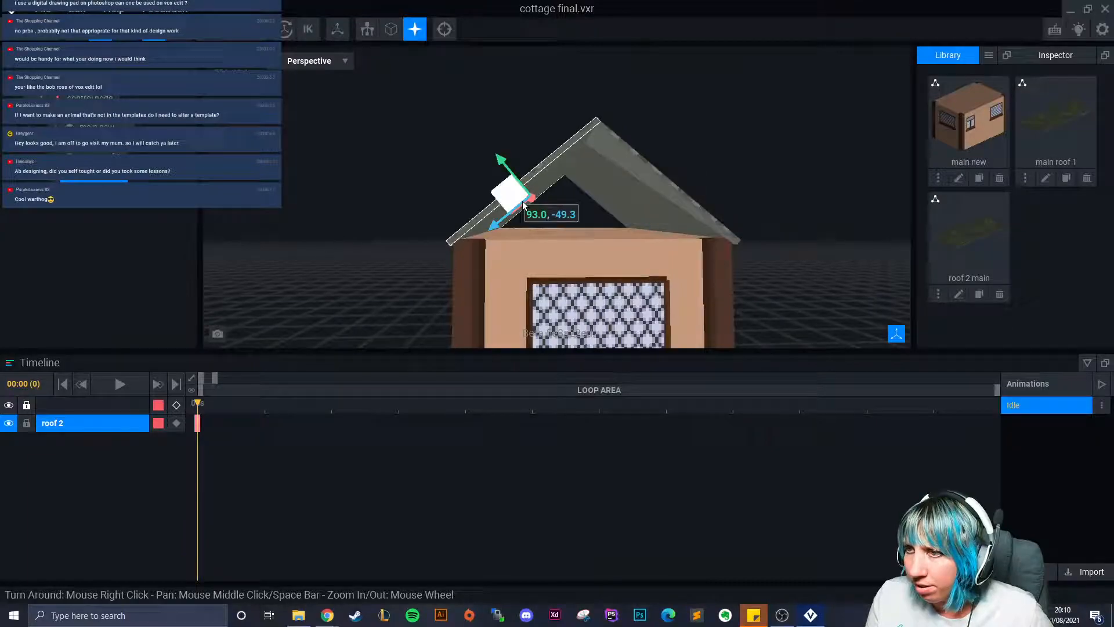
# Step: Examine the fit of both roof halves on the cottage from several sides and distances
pyautogui.moveTo(595, 231); pyautogui.dragTo(594, 231, button='right')
pyautogui.click(750, 246)
pyautogui.moveTo(750, 245); pyautogui.dragTo(750, 245, button='right')
pyautogui.scroll(-5, 750, 246)
pyautogui.scroll(5, 663, 267)
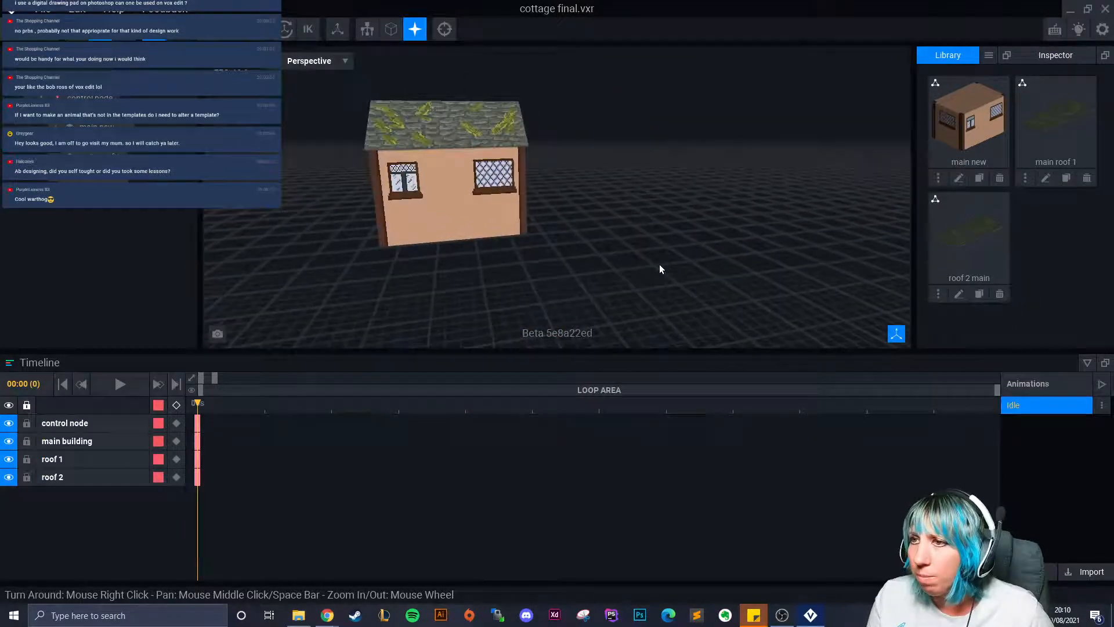
pyautogui.moveTo(750, 286); pyautogui.dragTo(750, 287, button='right')
pyautogui.scroll(-5, 653, 205)
pyautogui.scroll(5, 637, 214)
pyautogui.moveTo(607, 257); pyautogui.dragTo(607, 256, button='right')
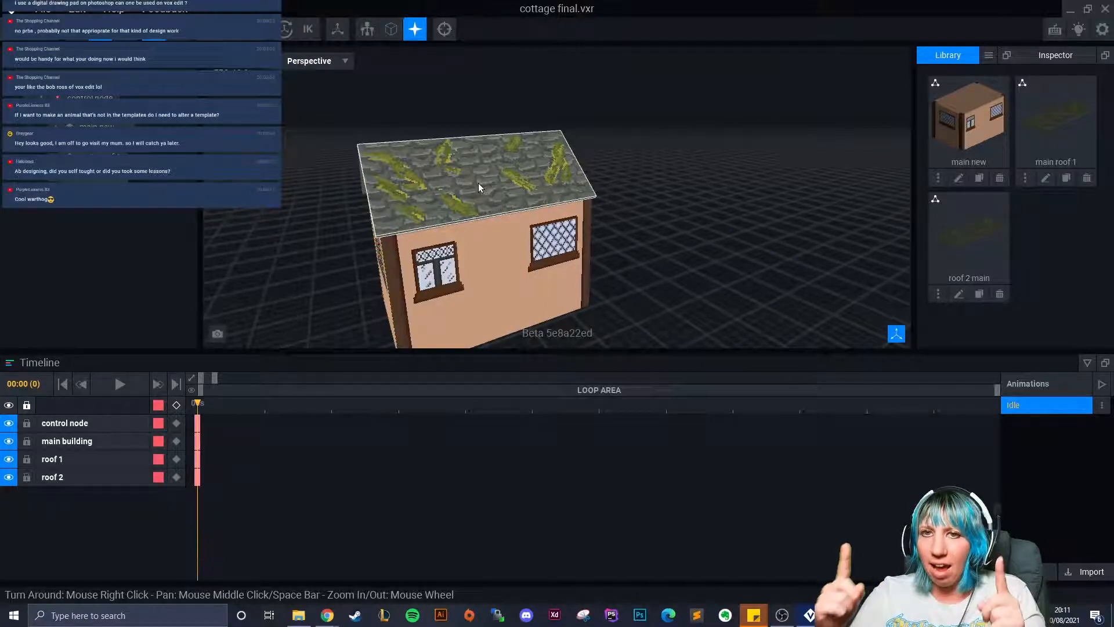
# Step: Rotate the roof 2 half to match the 40° pitch of roof 1
pyautogui.moveTo(479, 183); pyautogui.dragTo(545, 189, button='right')
pyautogui.click(545, 189)
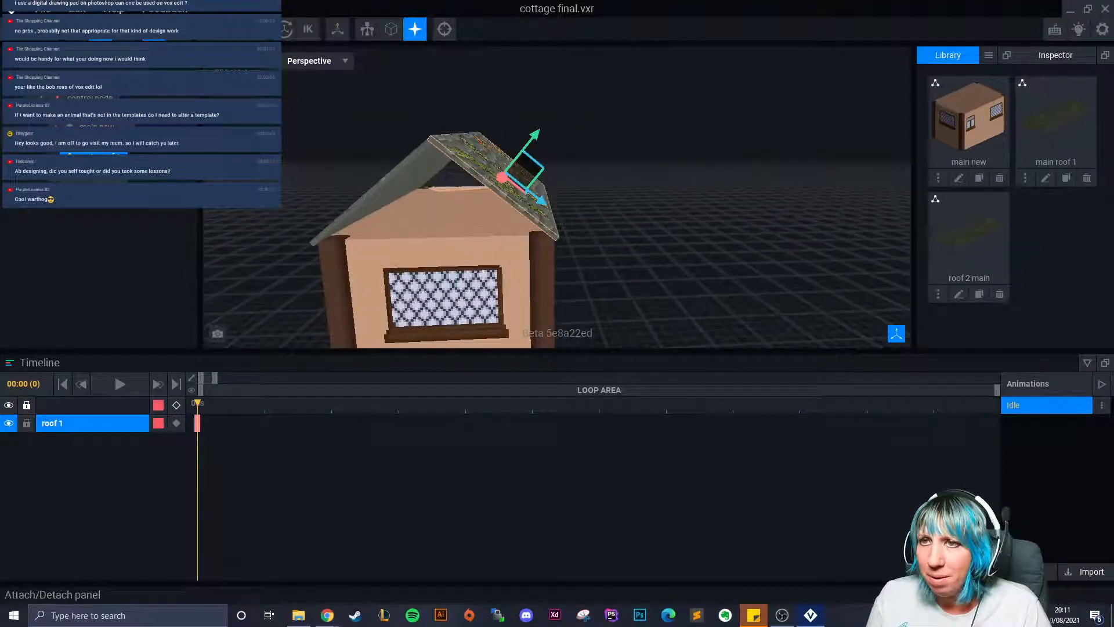
pyautogui.click(543, 191)
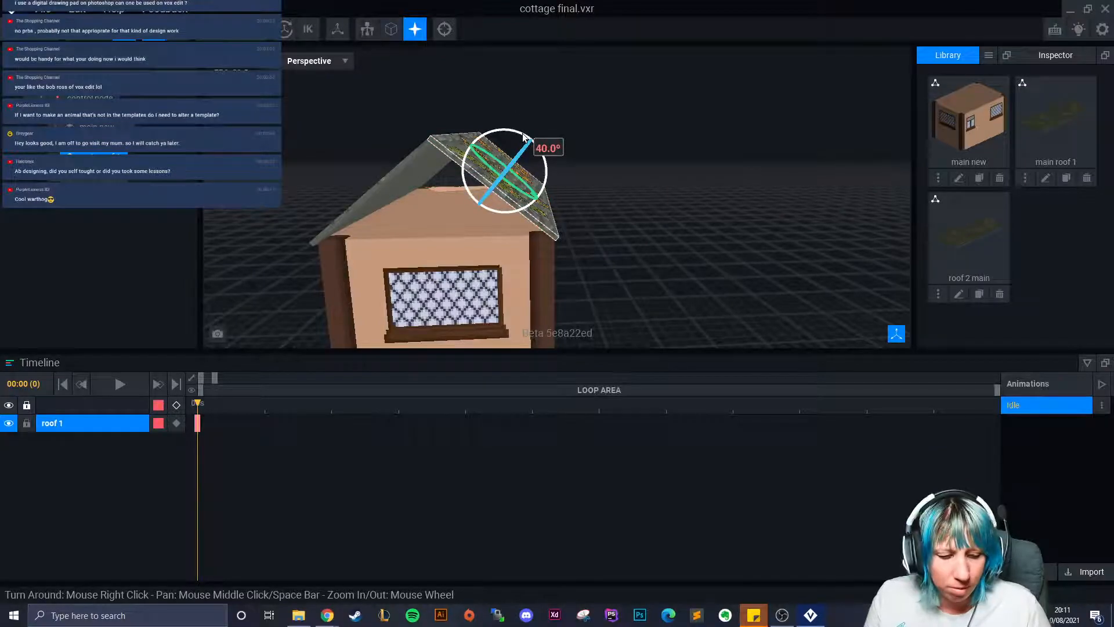
pyautogui.click(409, 152)
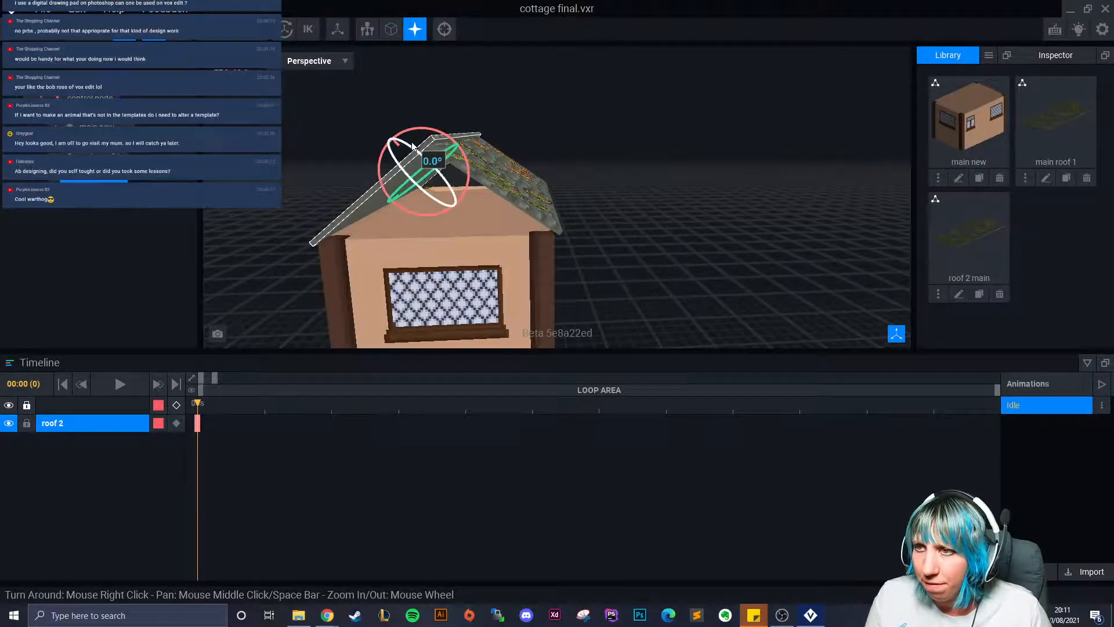
pyautogui.moveTo(413, 129); pyautogui.dragTo(416, 133)
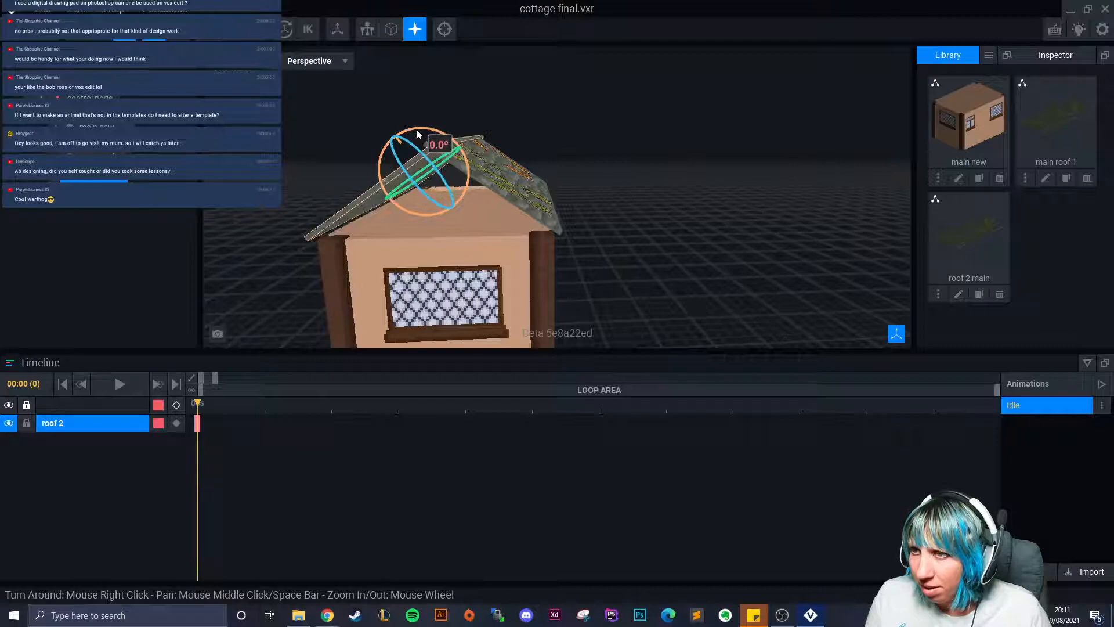
pyautogui.click(653, 173)
# Step: Move the roof 2 half inward, perpendicular to its slope, to align it with roof 1 at the ridge
pyautogui.moveTo(652, 173); pyautogui.dragTo(542, 191, button='right')
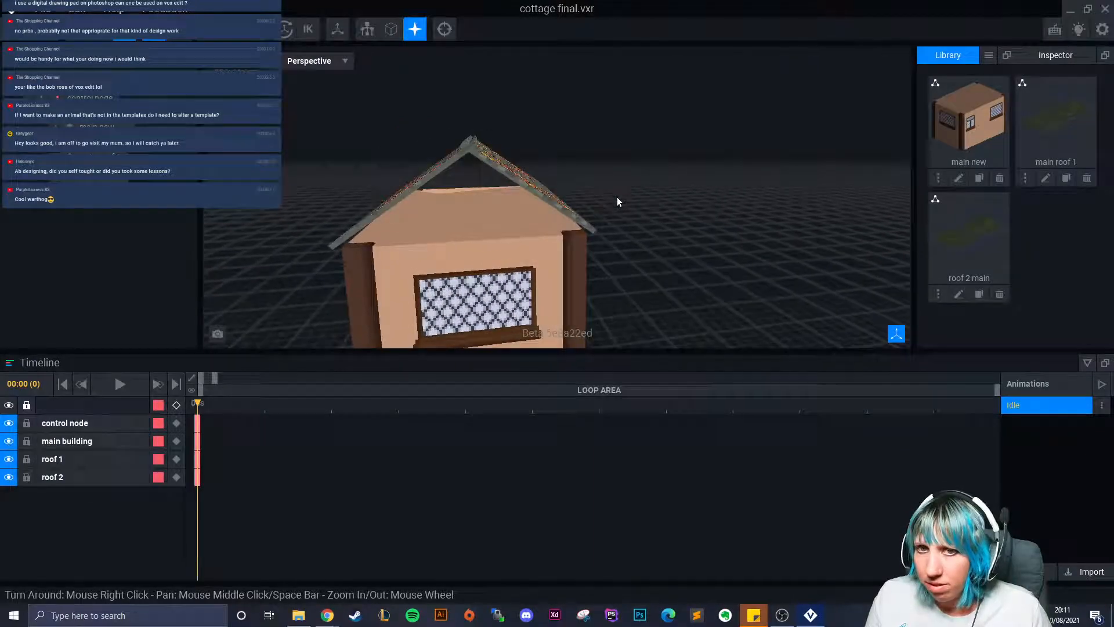
pyautogui.moveTo(592, 219); pyautogui.dragTo(505, 192, button='right')
pyautogui.scroll(2, 503, 189)
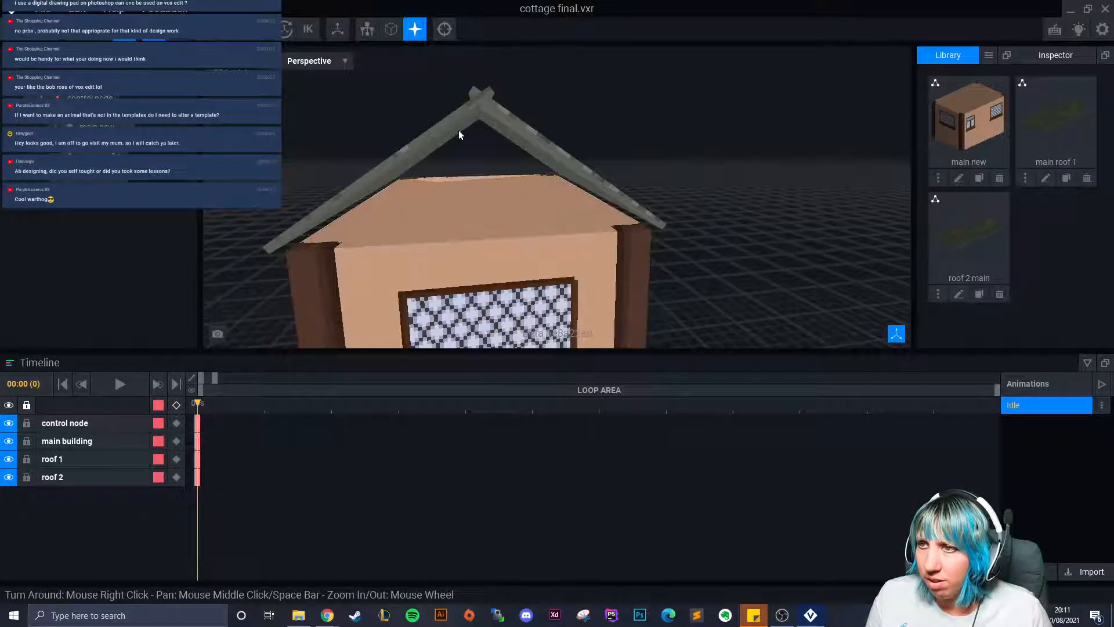
pyautogui.moveTo(600, 186); pyautogui.dragTo(419, 155, button='right')
pyautogui.click(413, 144)
pyautogui.click(100, 29)
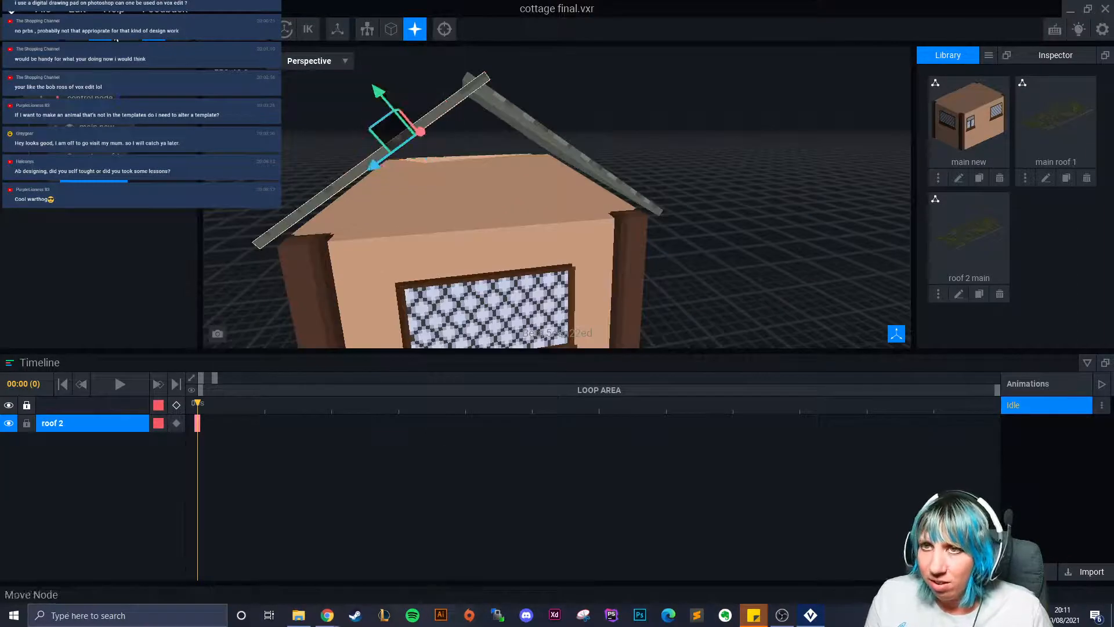
pyautogui.moveTo(379, 94); pyautogui.dragTo(383, 95)
pyautogui.click(554, 137)
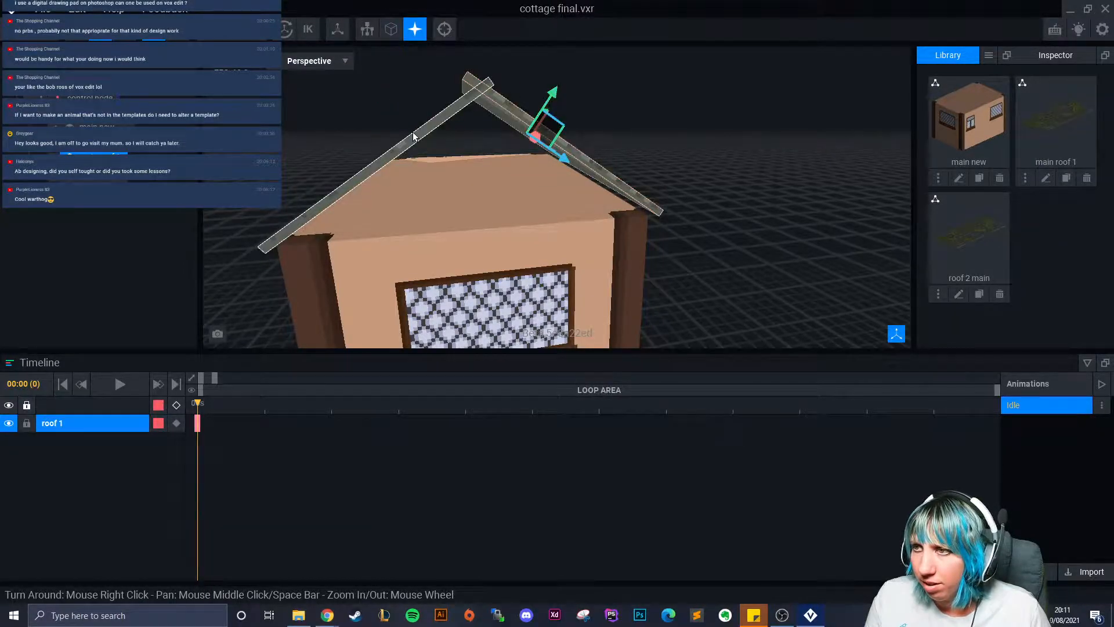
pyautogui.click(374, 168)
pyautogui.moveTo(379, 95); pyautogui.dragTo(384, 99)
pyautogui.scroll(3, 488, 165)
# Step: Set roof 1 to 95.0 perpendicular to its slope and shift roof 2 to match
pyautogui.click(531, 125)
pyautogui.moveTo(543, 87); pyautogui.dragTo(543, 88)
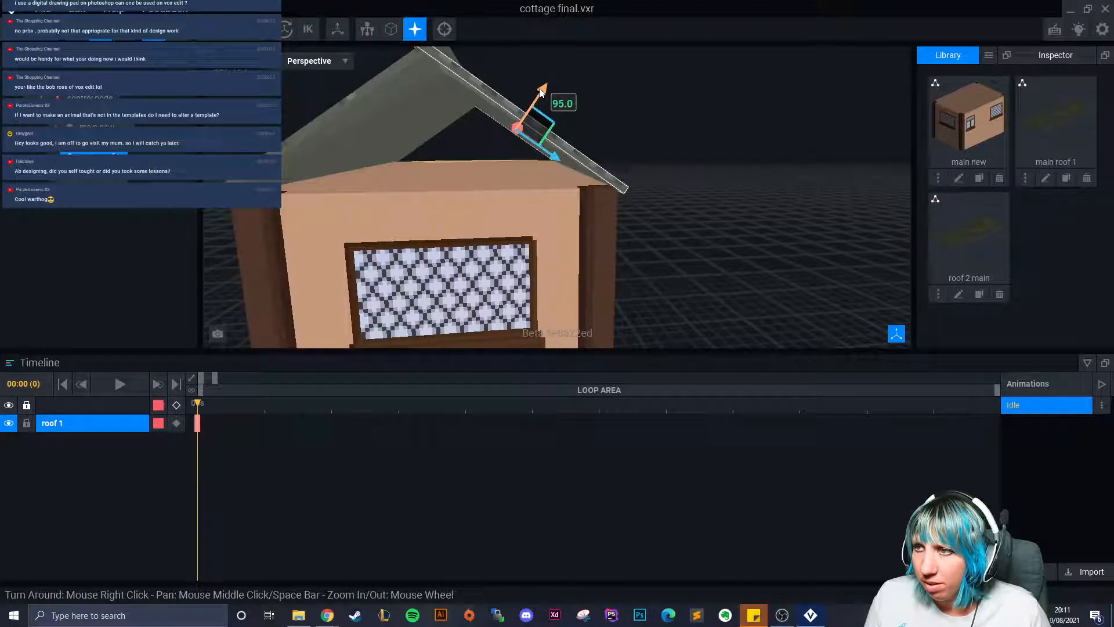
pyautogui.click(363, 121)
pyautogui.moveTo(372, 85); pyautogui.dragTo(372, 86)
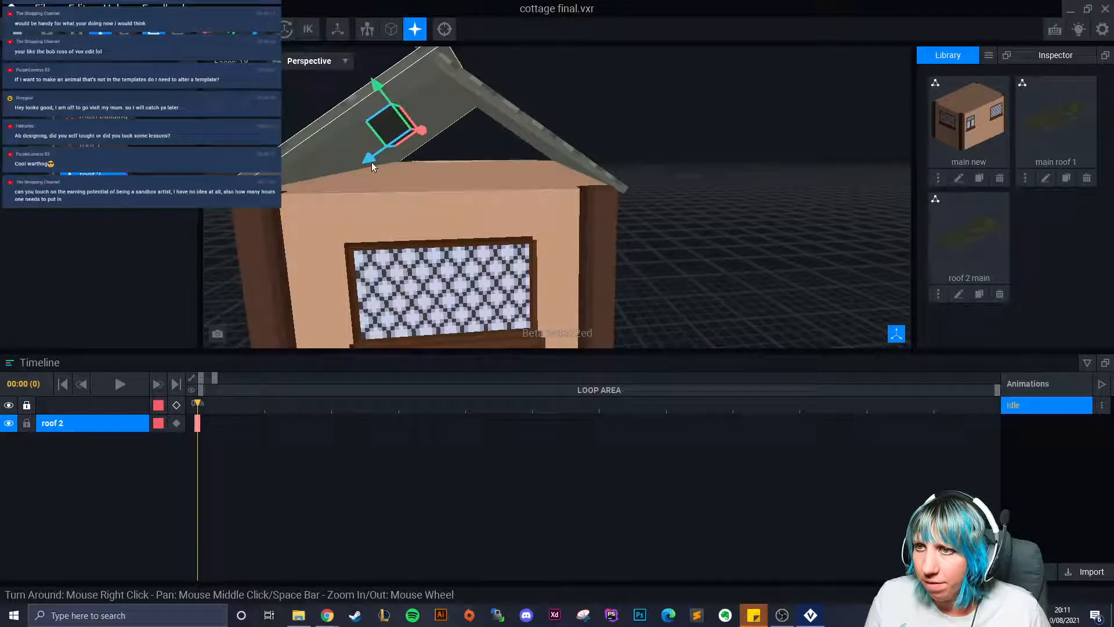
# Step: Slide the roof 1 and roof 2 halves down their slopes to -37.0 each
pyautogui.click(584, 159)
pyautogui.moveTo(556, 159)
pyautogui.moveTo(555, 159); pyautogui.dragTo(563, 162)
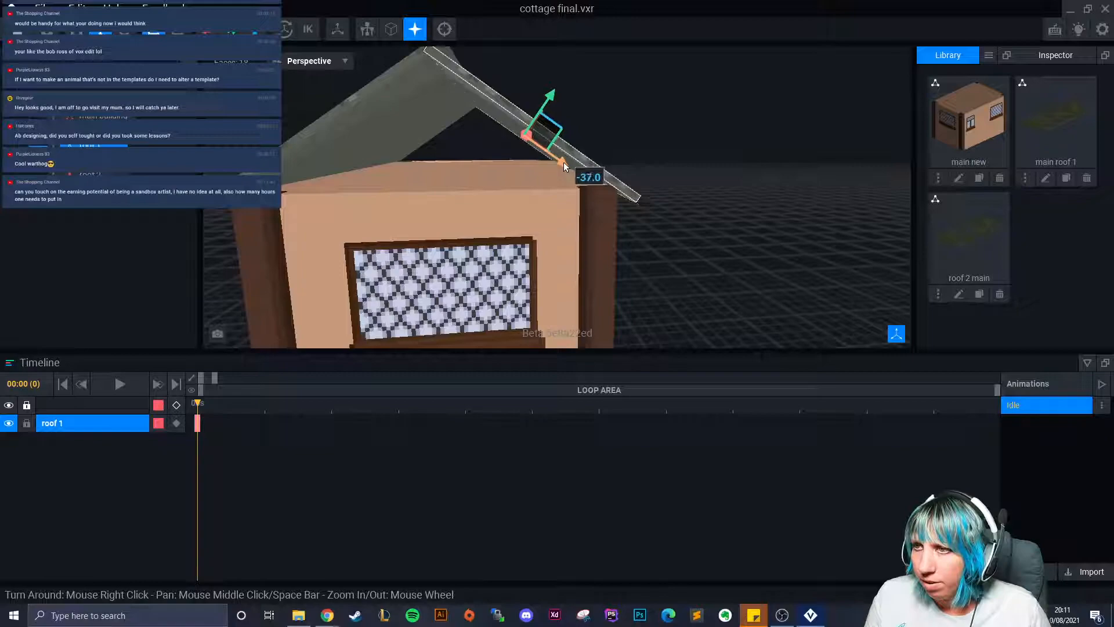
pyautogui.click(368, 120)
pyautogui.moveTo(366, 158)
pyautogui.moveTo(367, 158); pyautogui.dragTo(354, 161)
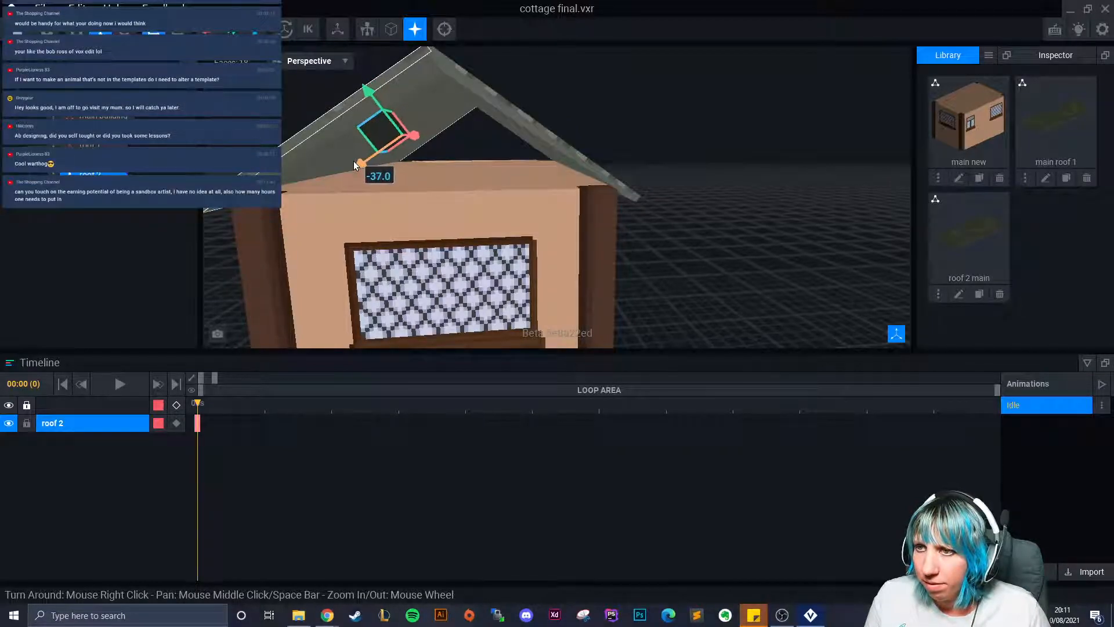
pyautogui.click(661, 145)
# Step: Examine the assembled roof and the cottage walls from several sides
pyautogui.scroll(-3, 662, 157)
pyautogui.moveTo(662, 169); pyautogui.dragTo(676, 169, button='right')
pyautogui.moveTo(487, 164); pyautogui.dragTo(601, 210, button='right')
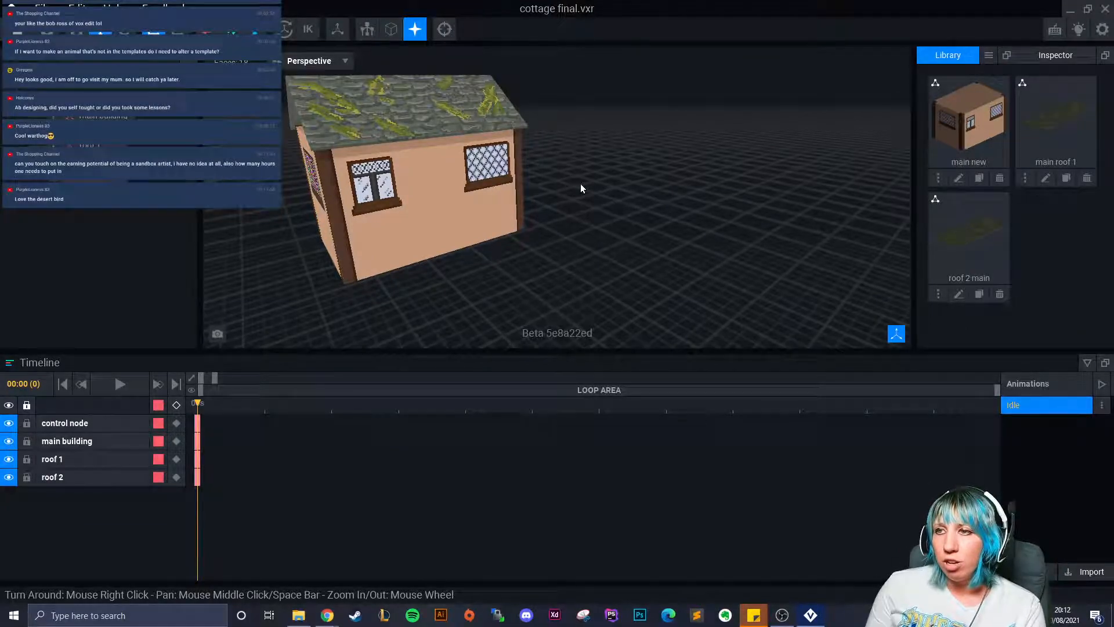
pyautogui.moveTo(537, 236)
pyautogui.mouseDown(button='right')
pyautogui.moveTo(561, 242)
pyautogui.moveTo(552, 243)
pyautogui.mouseUp(button='right')
pyautogui.scroll(3, 554, 252)
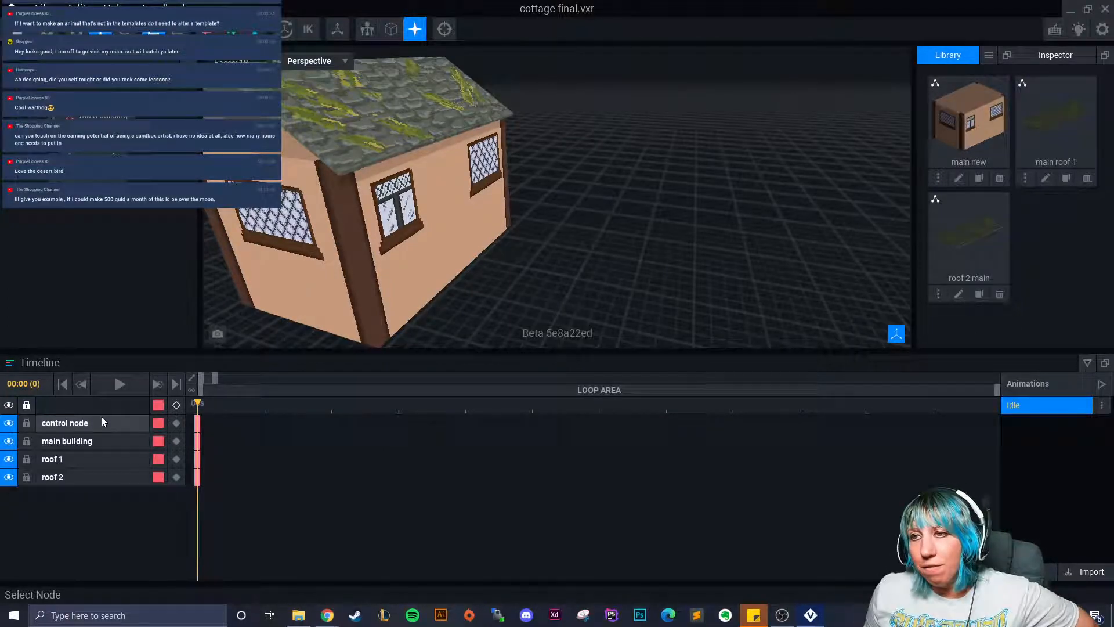
pyautogui.moveTo(512, 186); pyautogui.dragTo(587, 247, button='right')
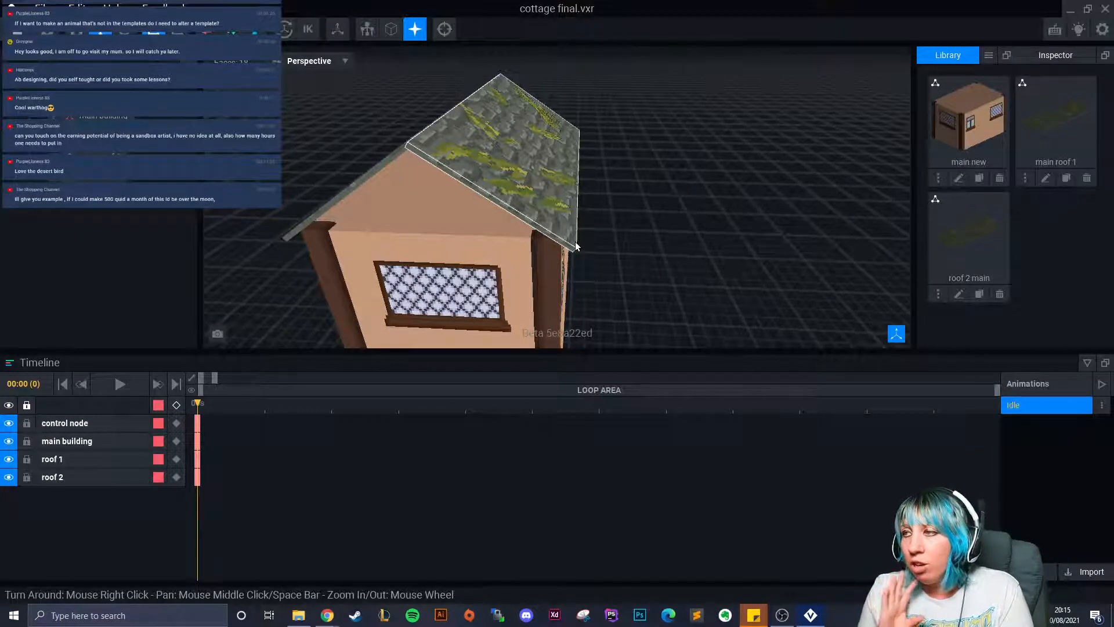
pyautogui.moveTo(576, 247); pyautogui.dragTo(418, 266, button='right')
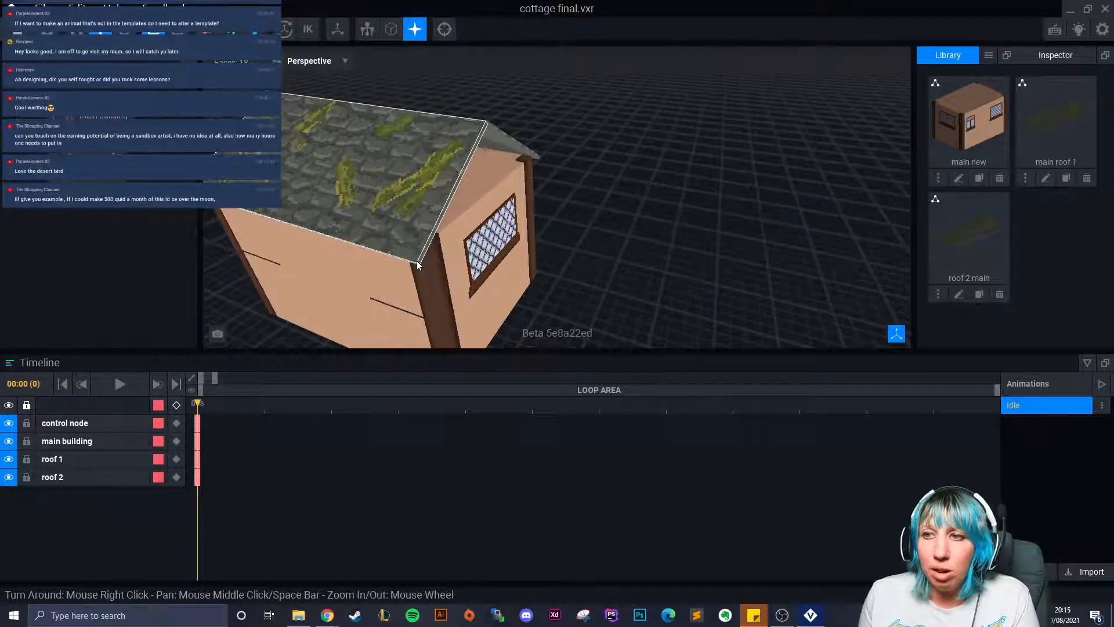
# Step: Open the roof 2 main model for voxel editing
pyautogui.doubleClick(418, 265)
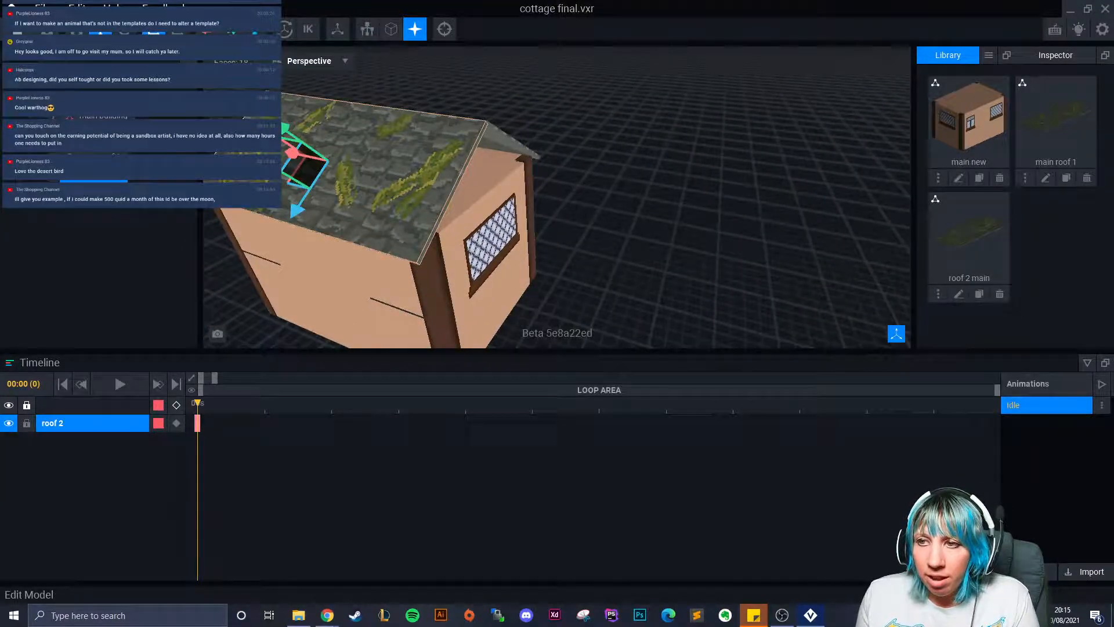
pyautogui.moveTo(418, 266); pyautogui.dragTo(343, 387, button='right')
pyautogui.scroll(3, 346, 356)
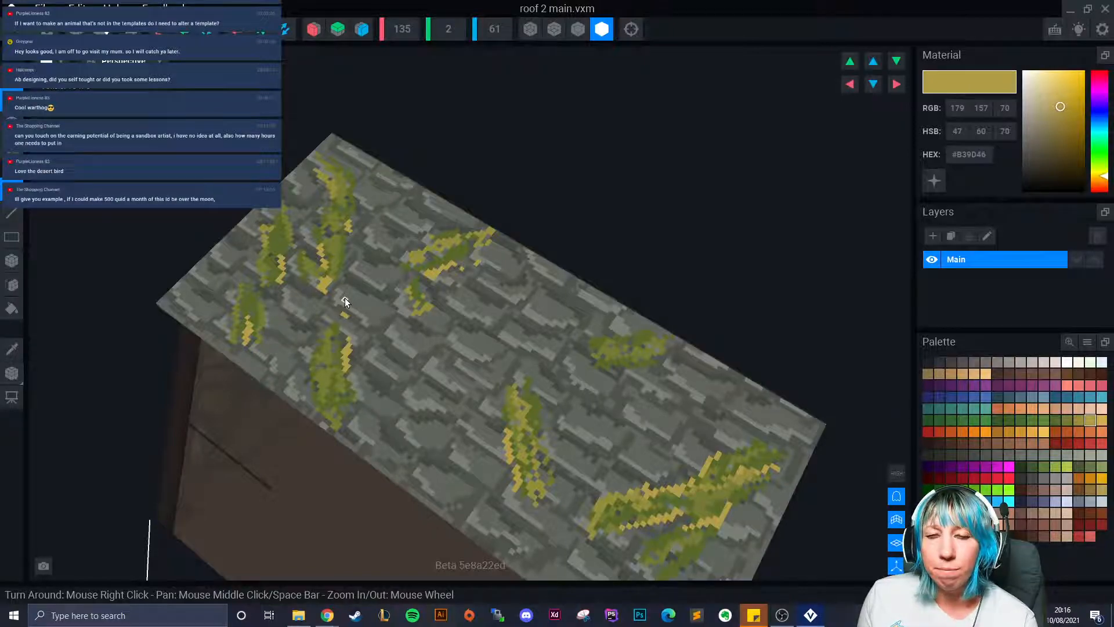
# Step: Paint over the long moss strand near the roof's left end with stone grey #60655D sampled from the roof
pyautogui.scroll(10, 345, 298)
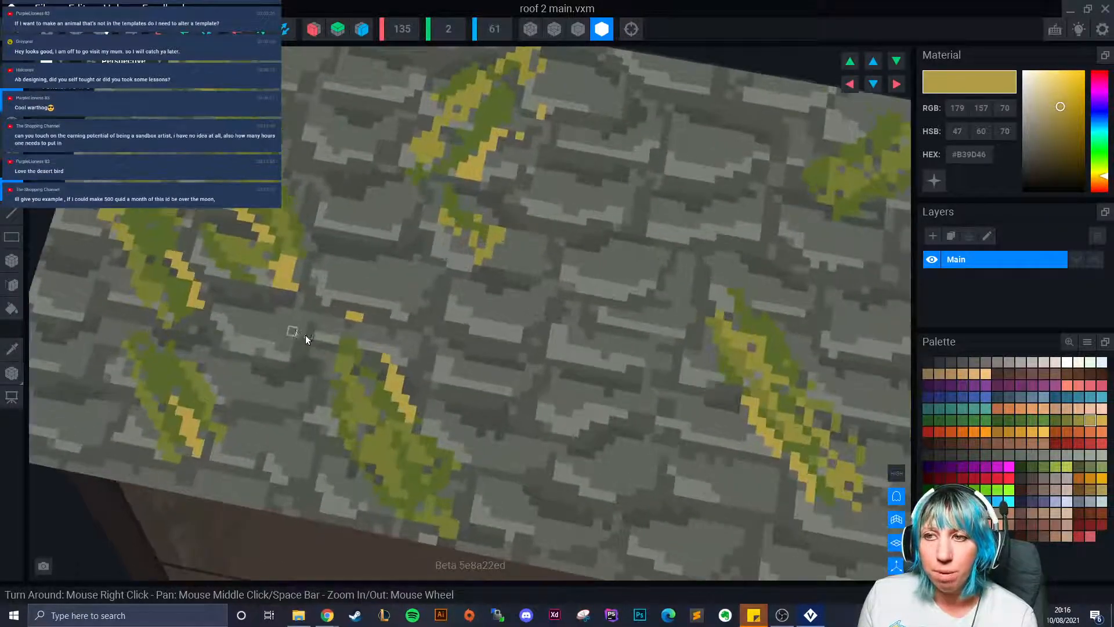
pyautogui.scroll(-5, 305, 336)
pyautogui.click(11, 349)
pyautogui.click(385, 333)
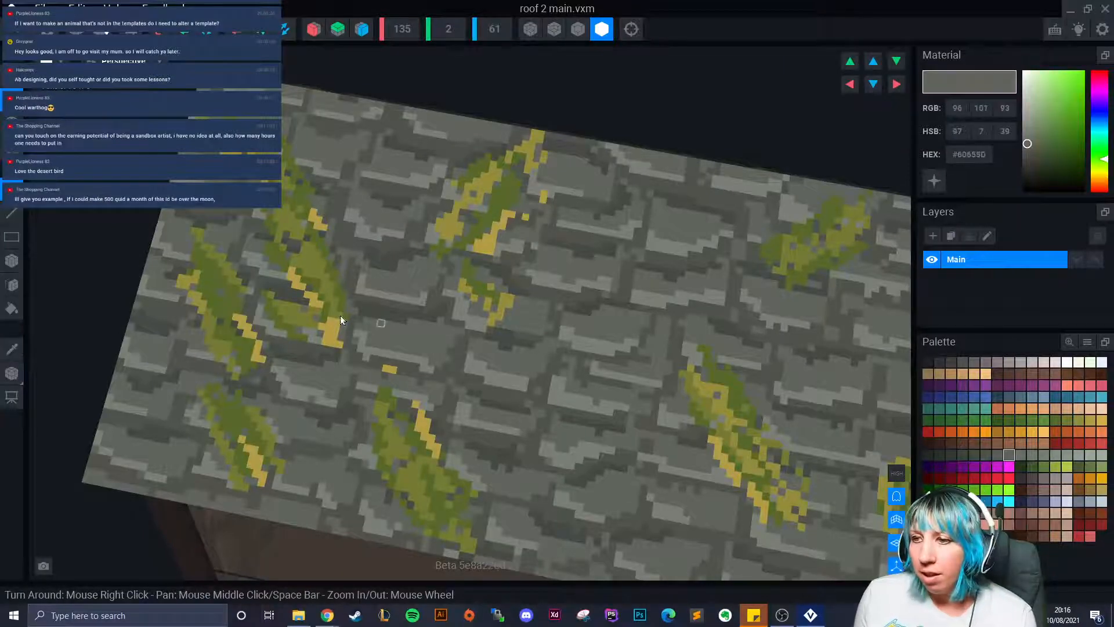
pyautogui.scroll(3, 224, 281)
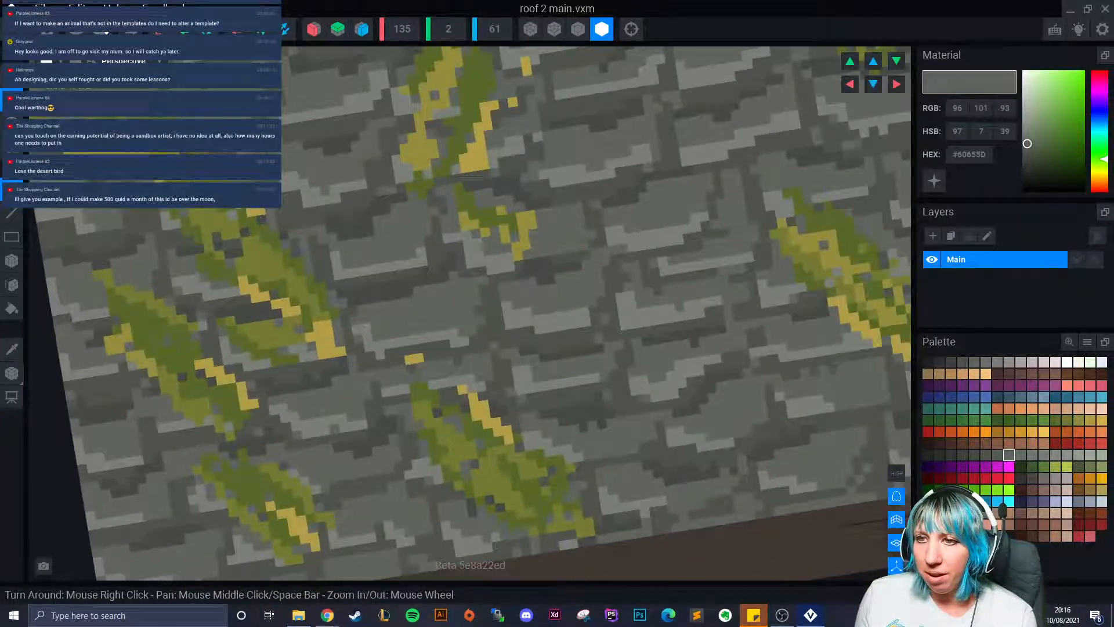
pyautogui.click(11, 119)
pyautogui.moveTo(199, 304); pyautogui.dragTo(210, 301)
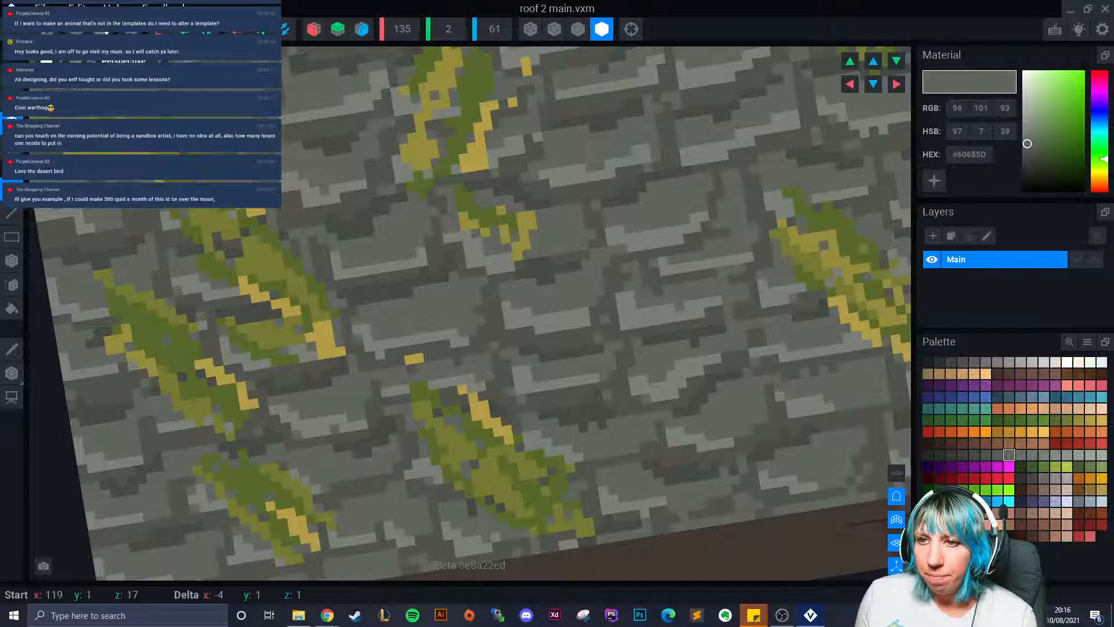
pyautogui.moveTo(224, 170)
pyautogui.mouseDown()
pyautogui.moveTo(200, 177)
pyautogui.moveTo(182, 211)
pyautogui.mouseUp()
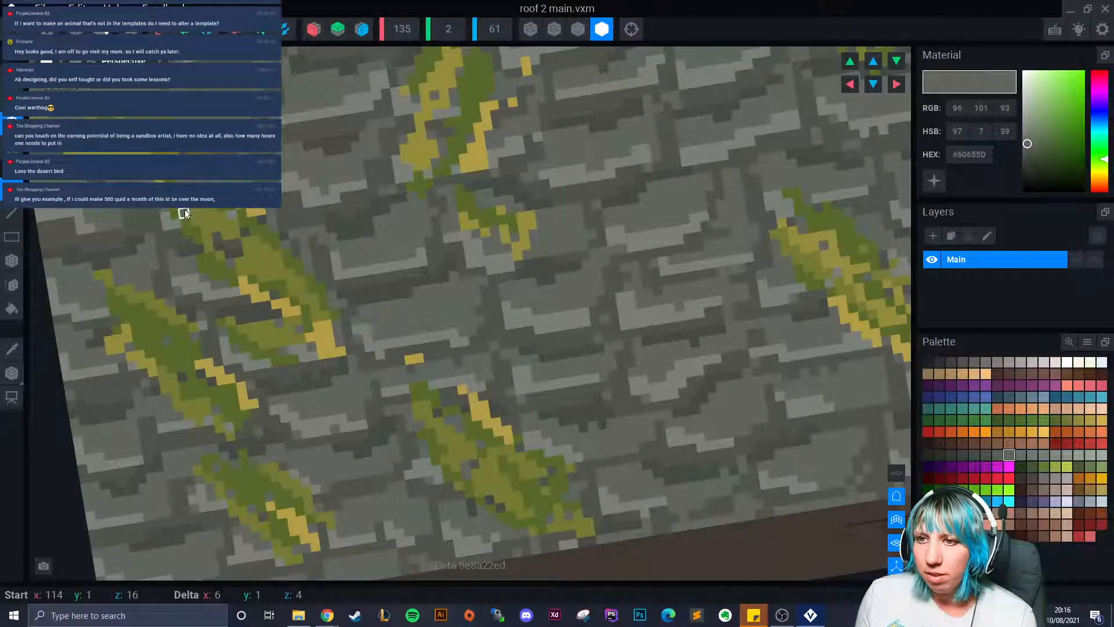
pyautogui.moveTo(278, 268); pyautogui.dragTo(244, 264)
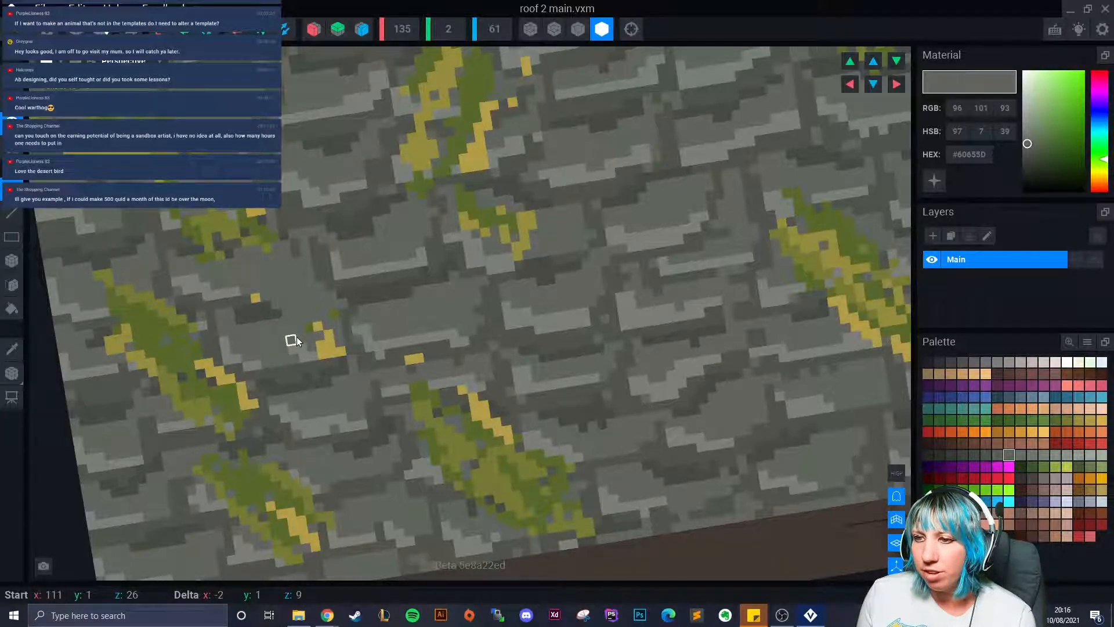
pyautogui.moveTo(323, 325); pyautogui.dragTo(342, 352)
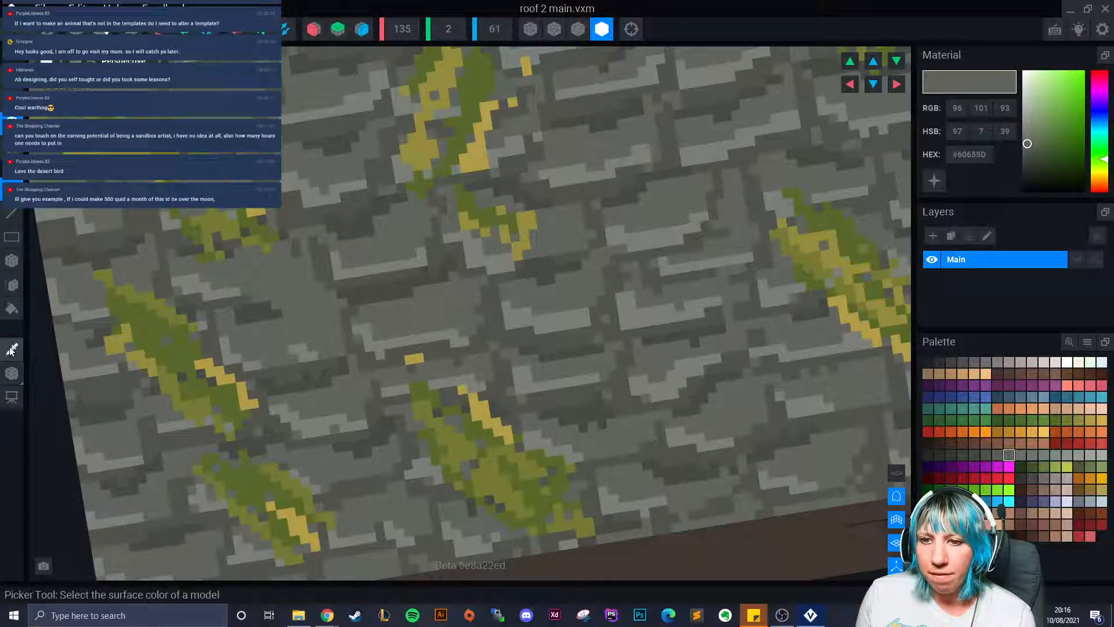
# Step: Redraw the shadows and joints of the cleared stones with the darker greys #4F534C and #464A44 sampled from the roof
pyautogui.keyDown('alt'); pyautogui.click(238, 297); pyautogui.keyUp('alt')
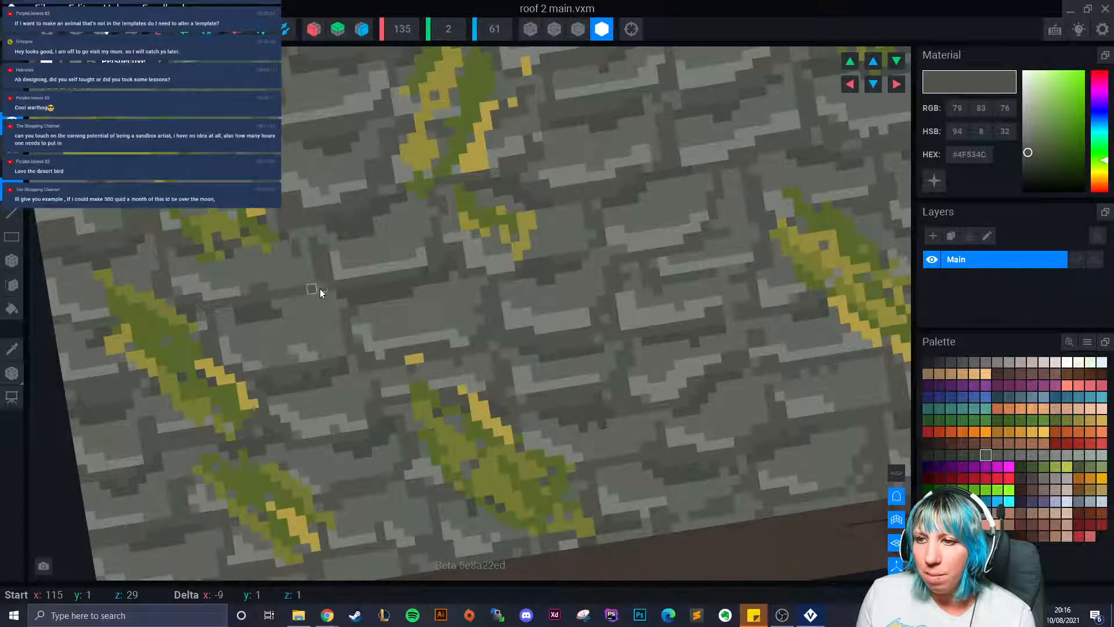
pyautogui.click(12, 350)
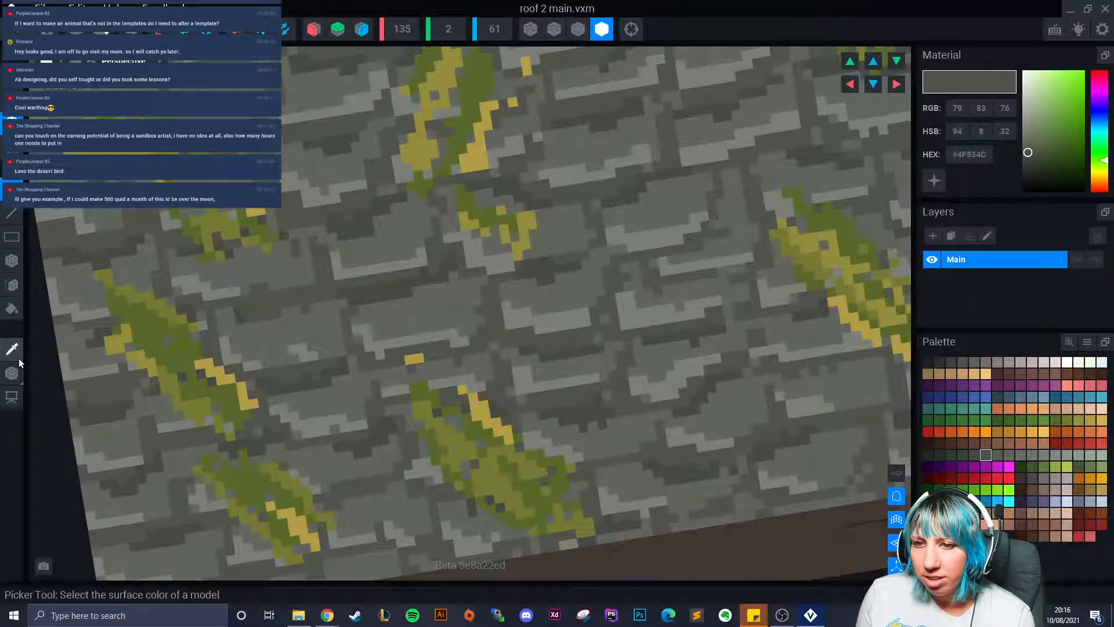
pyautogui.keyDown('alt'); pyautogui.click(260, 311); pyautogui.keyUp('alt')
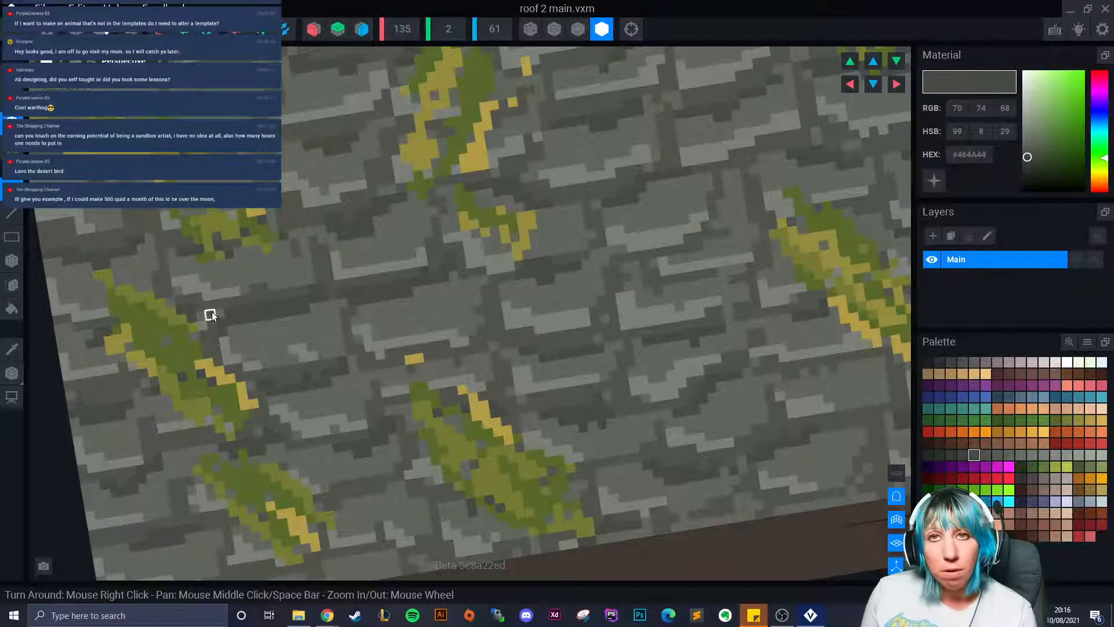
# Step: Paint broader moss growth across the roof's upper-left corner in the sampled greens #757A34 and #56682A
pyautogui.moveTo(206, 392); pyautogui.dragTo(364, 388, button='right')
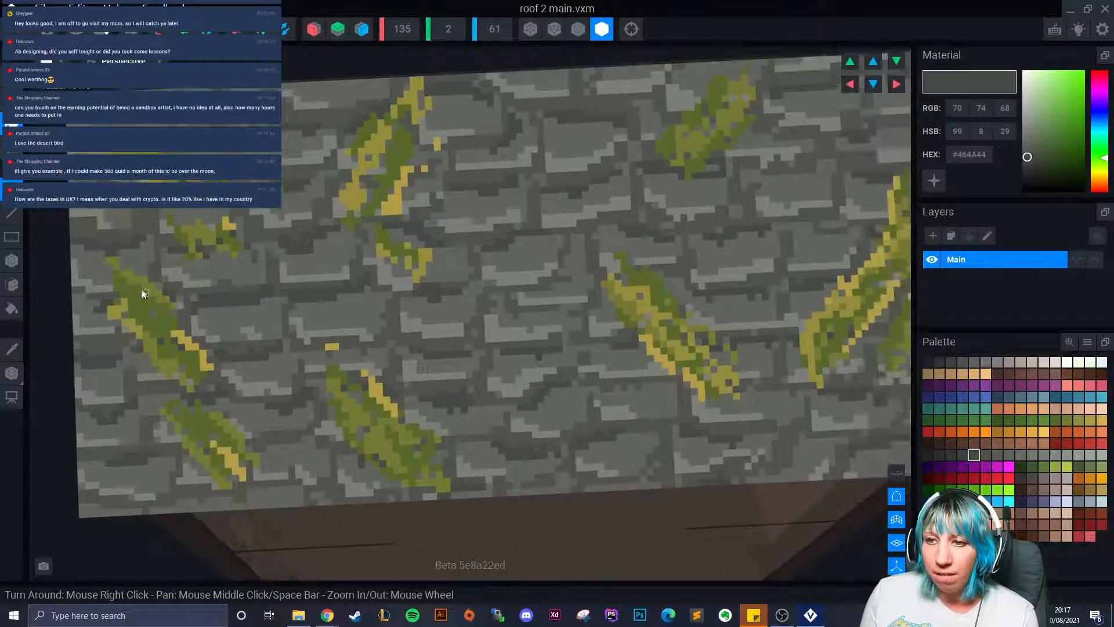
pyautogui.click(12, 348)
pyautogui.click(197, 234)
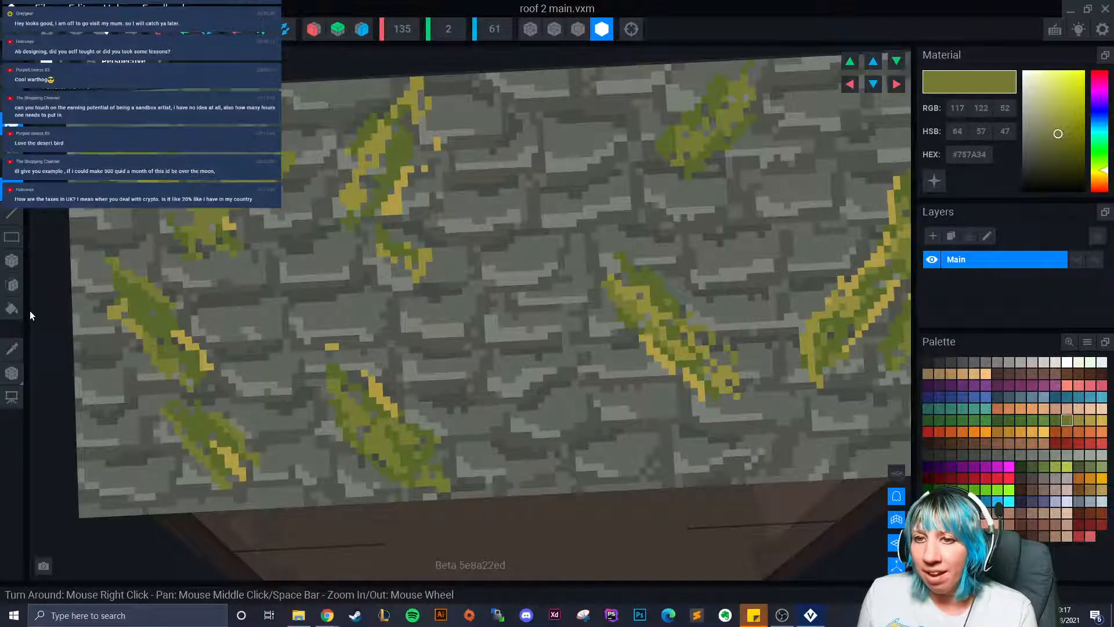
pyautogui.click(12, 348)
pyautogui.click(152, 308)
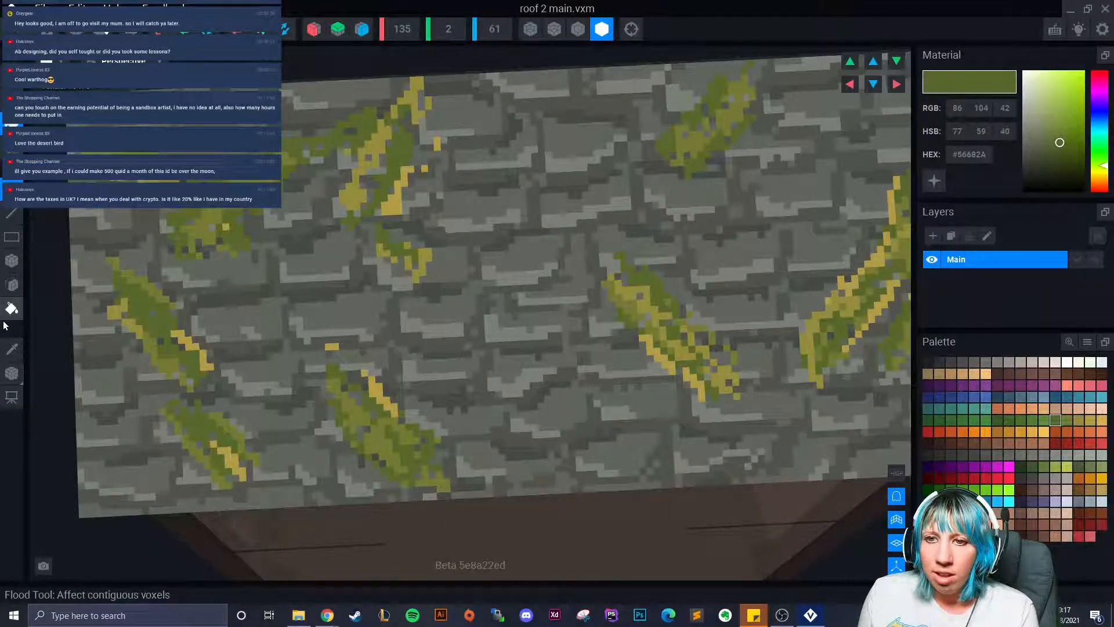
# Step: Edge the upper-left moss patch in olive #948C3D and add dark green #56682A detail, sampling both colours from the moss
pyautogui.click(13, 351)
pyautogui.click(331, 185)
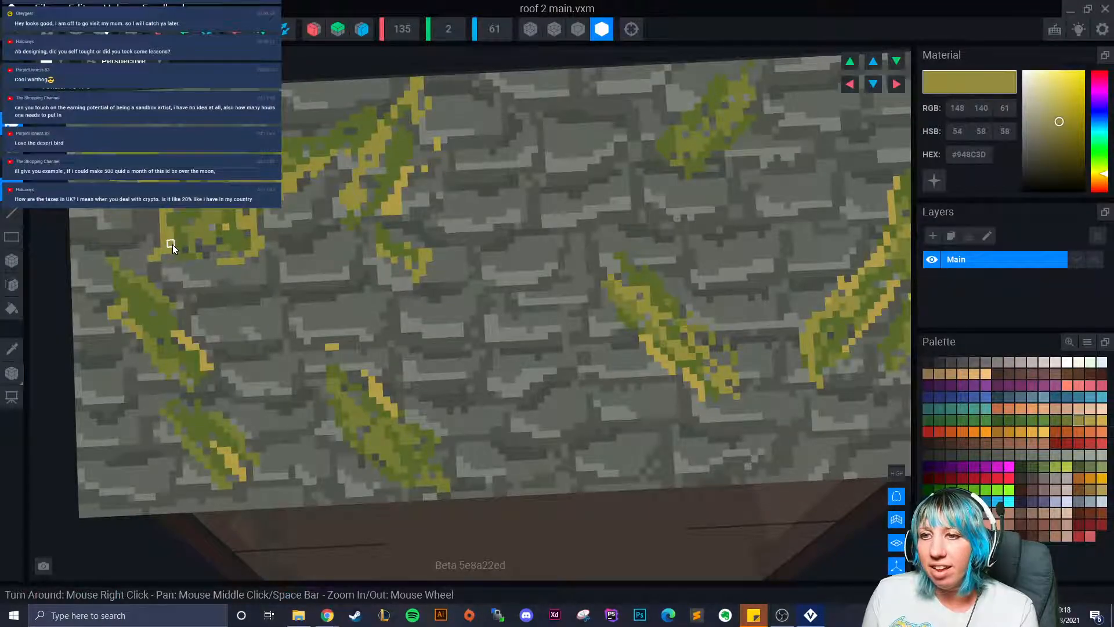
pyautogui.click(11, 348)
pyautogui.click(238, 240)
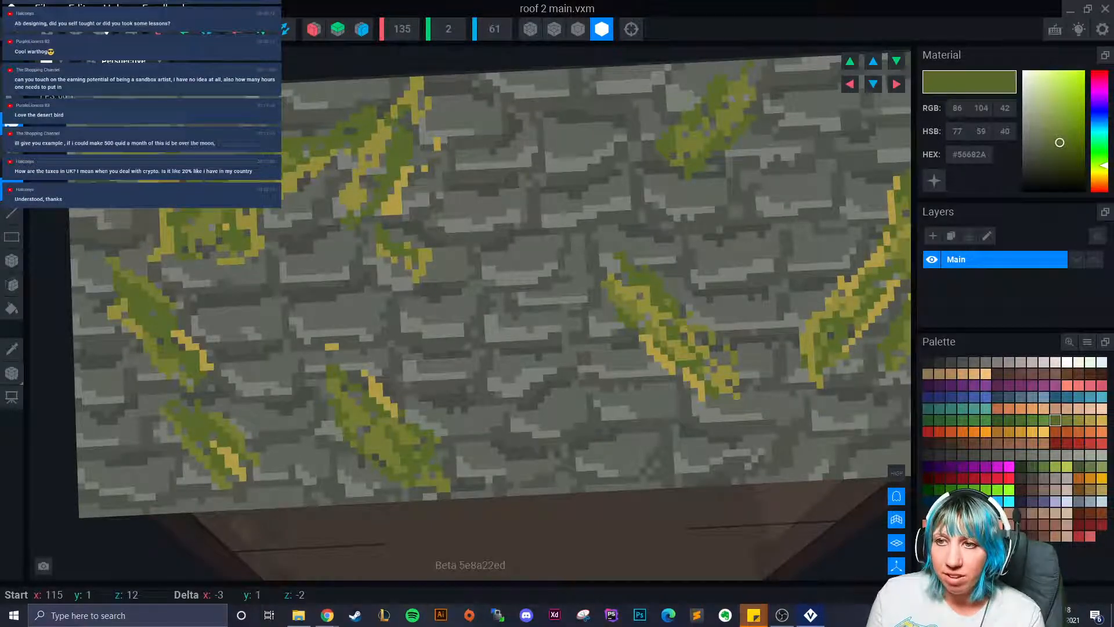
# Step: Add olive #948C3D edges to the moss branch reaching from the corner patch toward the roof's upper edge
pyautogui.click(12, 348)
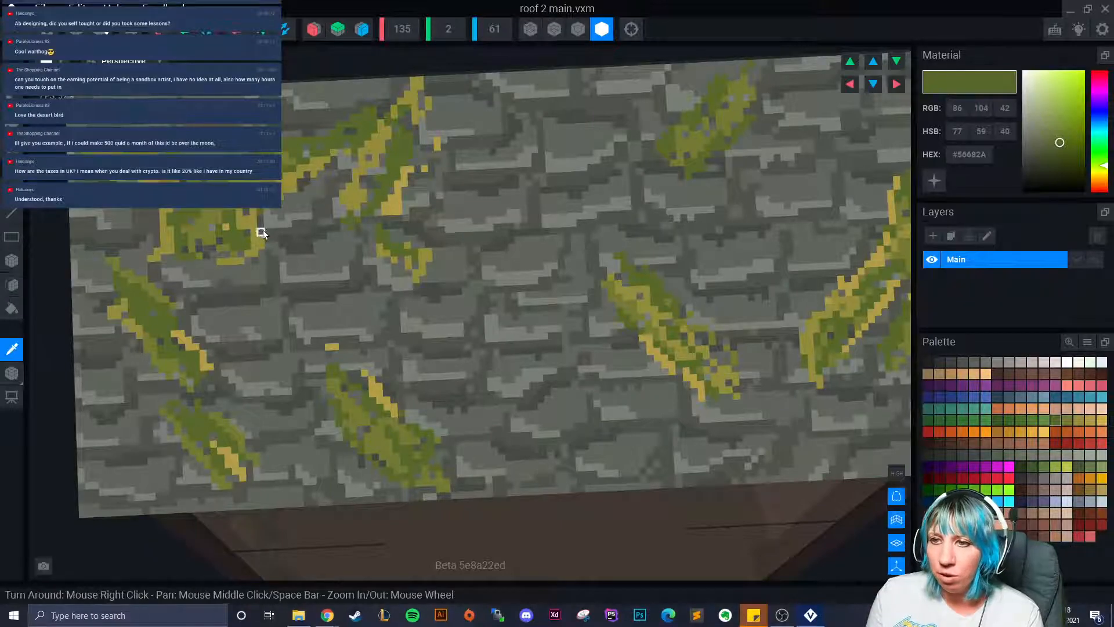
pyautogui.click(251, 226)
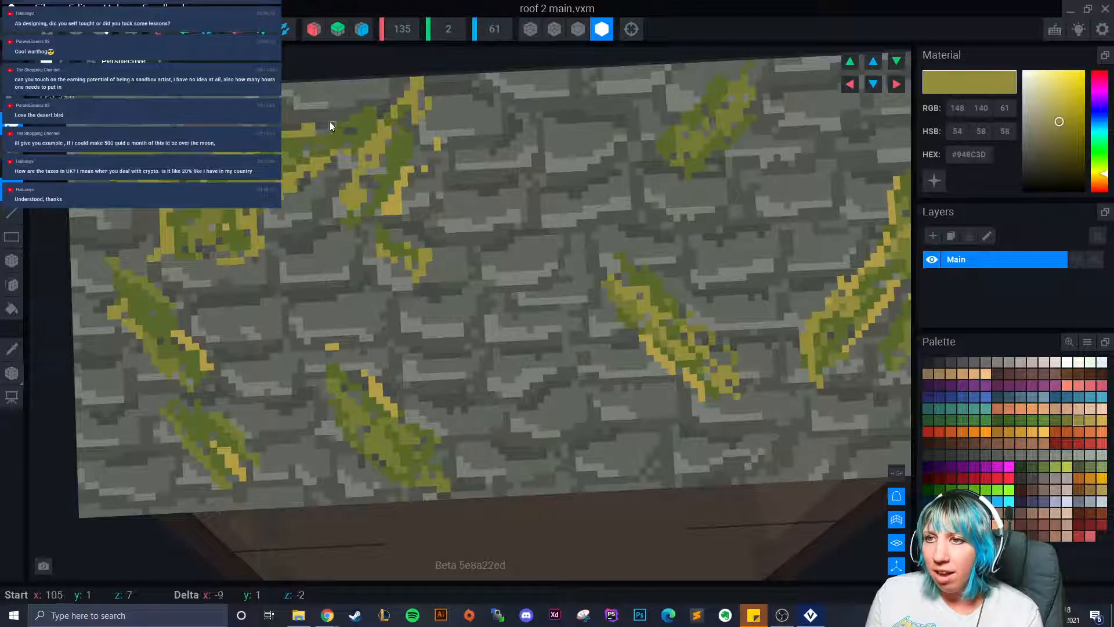
pyautogui.moveTo(344, 114); pyautogui.dragTo(304, 141)
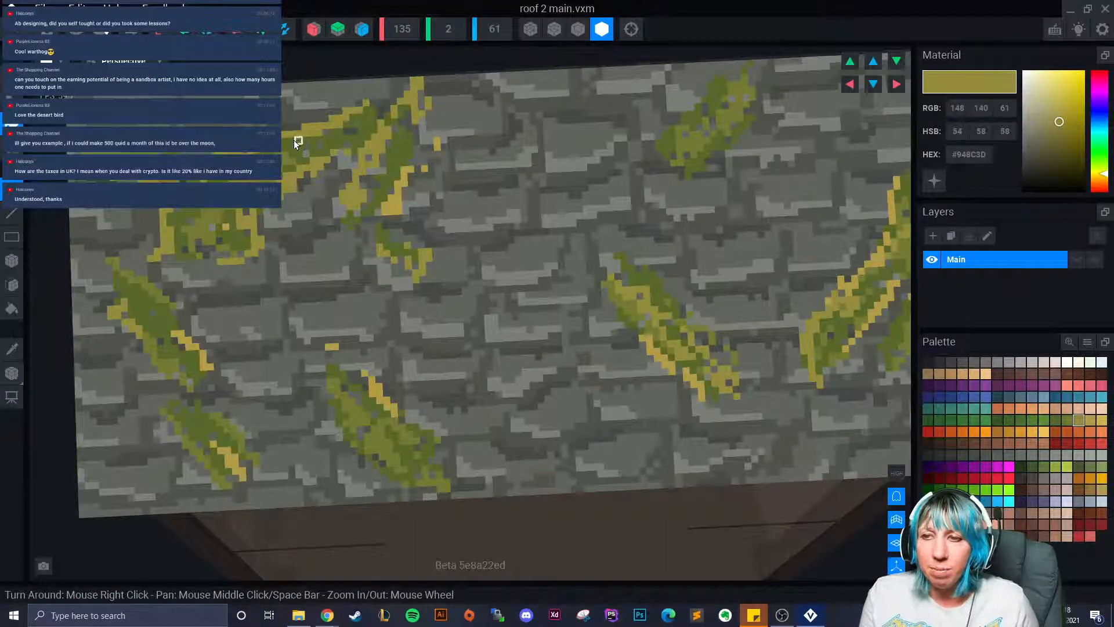
pyautogui.moveTo(341, 147); pyautogui.dragTo(330, 169)
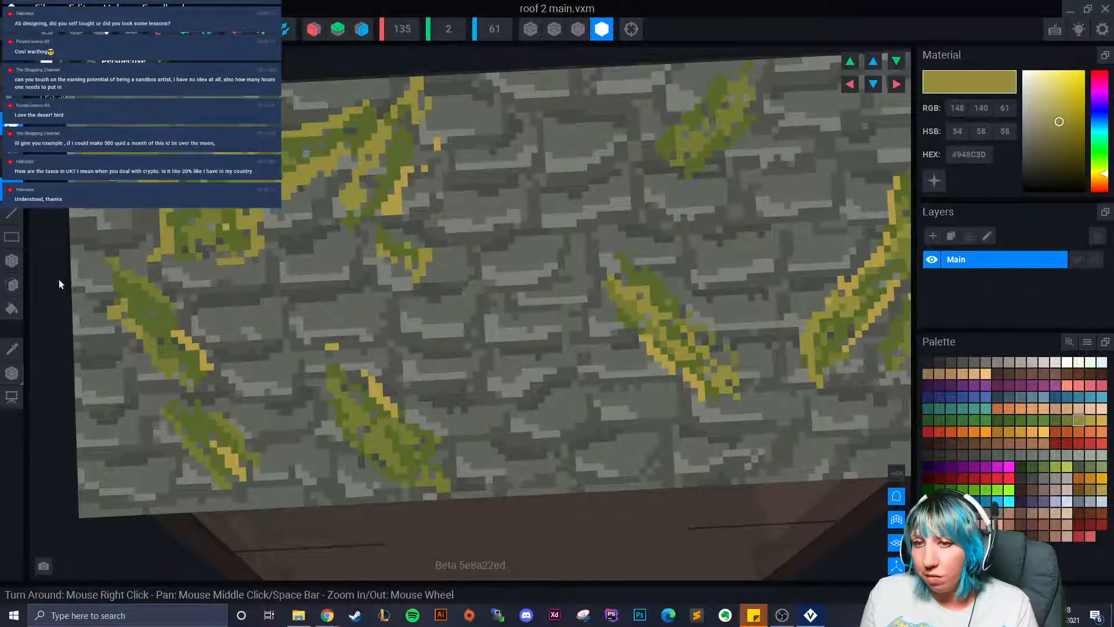
# Step: Sample yellow #B39D46 and paint brighter outlines along the upper-left moss patch and the strands beside it
pyautogui.click(13, 349)
pyautogui.click(388, 212)
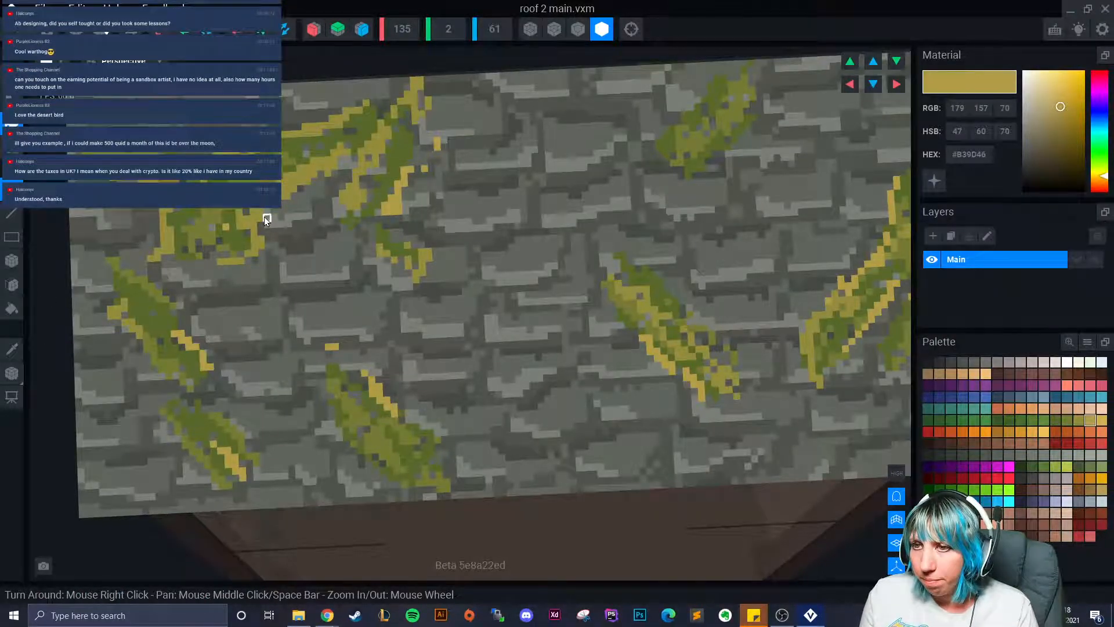
pyautogui.moveTo(266, 219)
pyautogui.mouseDown()
pyautogui.moveTo(315, 180)
pyautogui.moveTo(155, 215)
pyautogui.moveTo(154, 204)
pyautogui.moveTo(154, 254)
pyautogui.moveTo(235, 274)
pyautogui.mouseUp()
pyautogui.moveTo(203, 154)
pyautogui.mouseDown()
pyautogui.moveTo(290, 115)
pyautogui.moveTo(353, 110)
pyautogui.mouseUp()
pyautogui.moveTo(334, 124); pyautogui.dragTo(412, 199, button='right')
pyautogui.moveTo(430, 117)
pyautogui.mouseDown()
pyautogui.moveTo(406, 173)
pyautogui.moveTo(381, 173)
pyautogui.moveTo(374, 216)
pyautogui.moveTo(406, 274)
pyautogui.mouseUp()
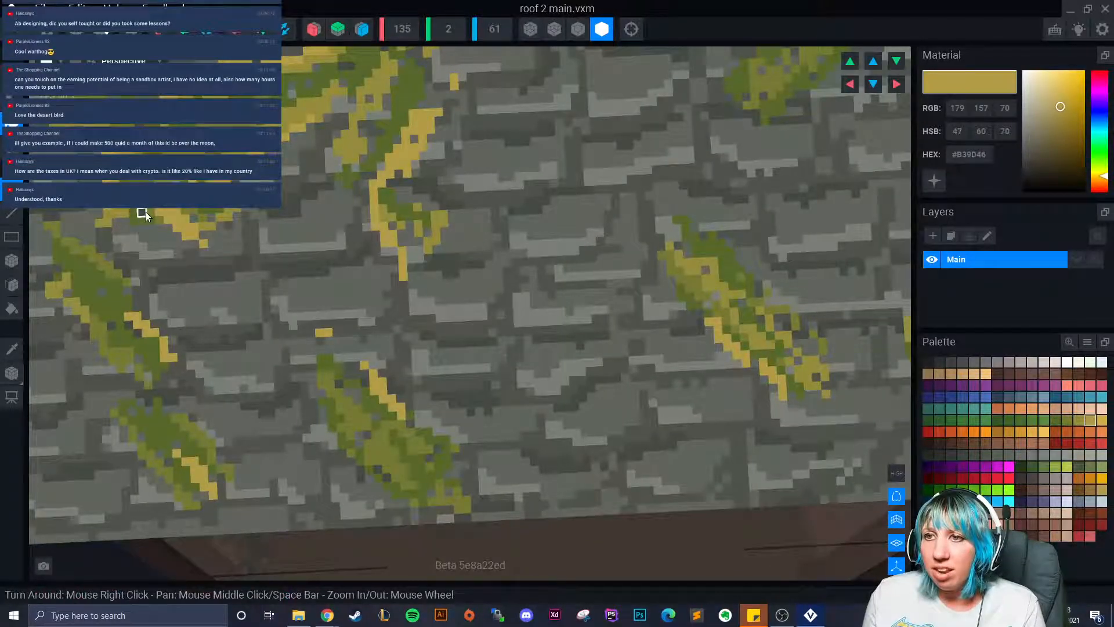
# Step: Add bright yellow #D2AF50 highlights along the upper-left moss growth and a thin trailing strand beside it
pyautogui.scroll(-4, 168, 273)
pyautogui.moveTo(290, 351); pyautogui.dragTo(260, 364, button='middle')
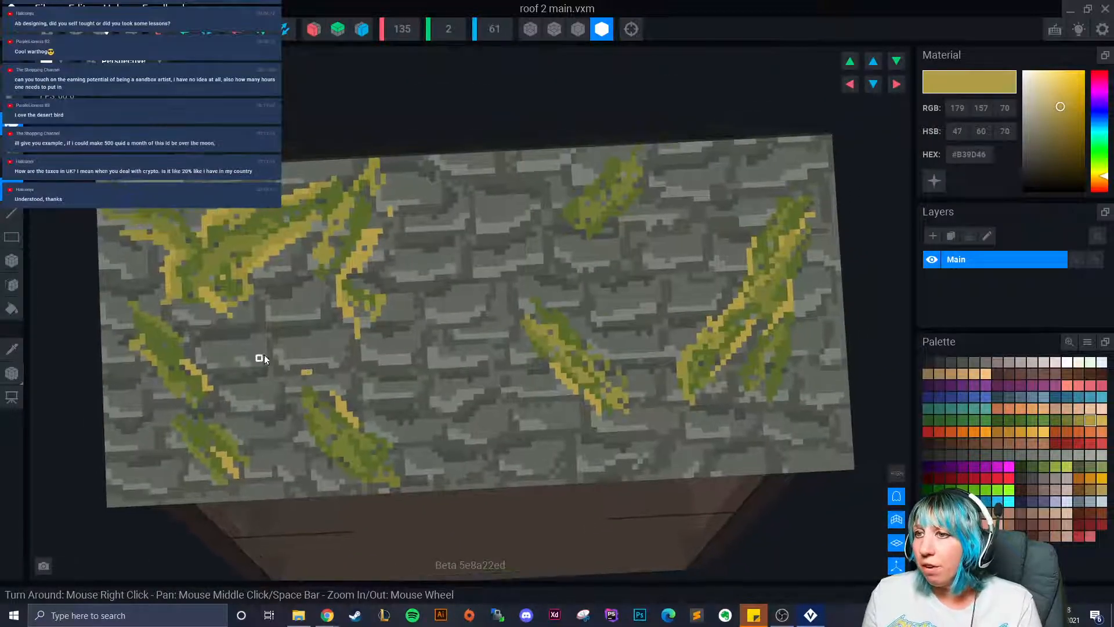
pyautogui.click(1101, 420)
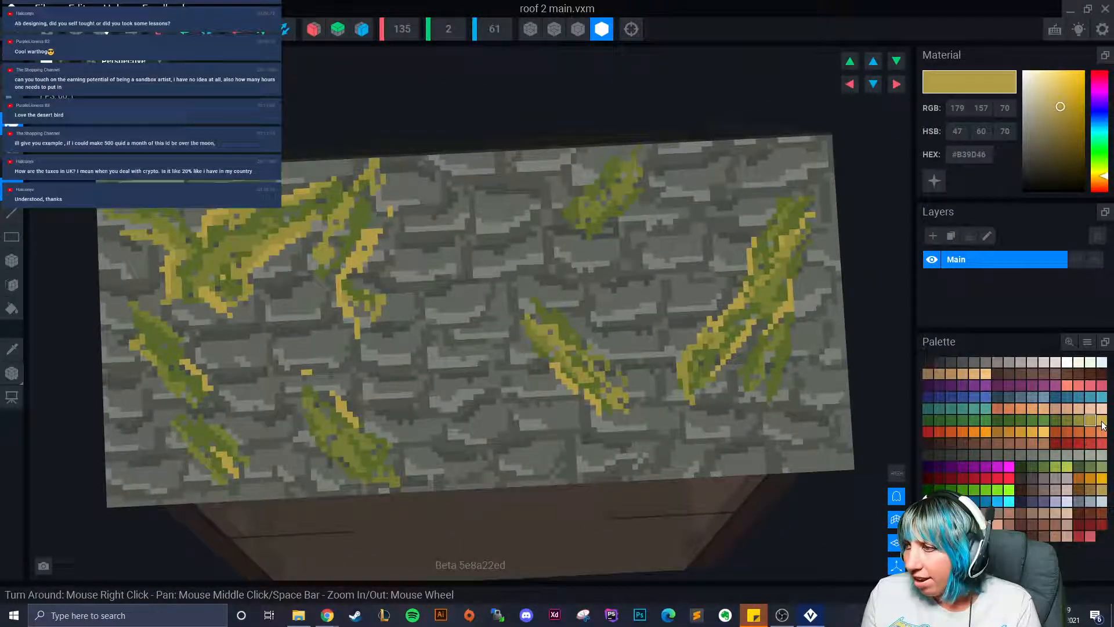
pyautogui.moveTo(302, 240); pyautogui.dragTo(239, 282)
pyautogui.moveTo(203, 237); pyautogui.dragTo(194, 226)
pyautogui.moveTo(191, 224); pyautogui.dragTo(161, 207)
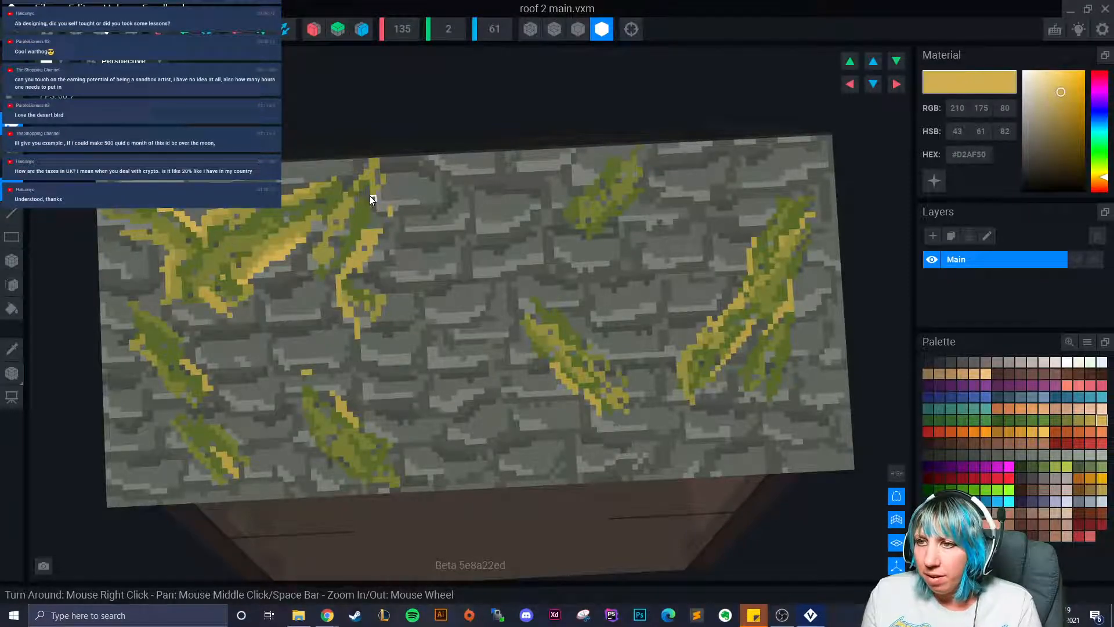
pyautogui.moveTo(374, 208); pyautogui.dragTo(402, 254)
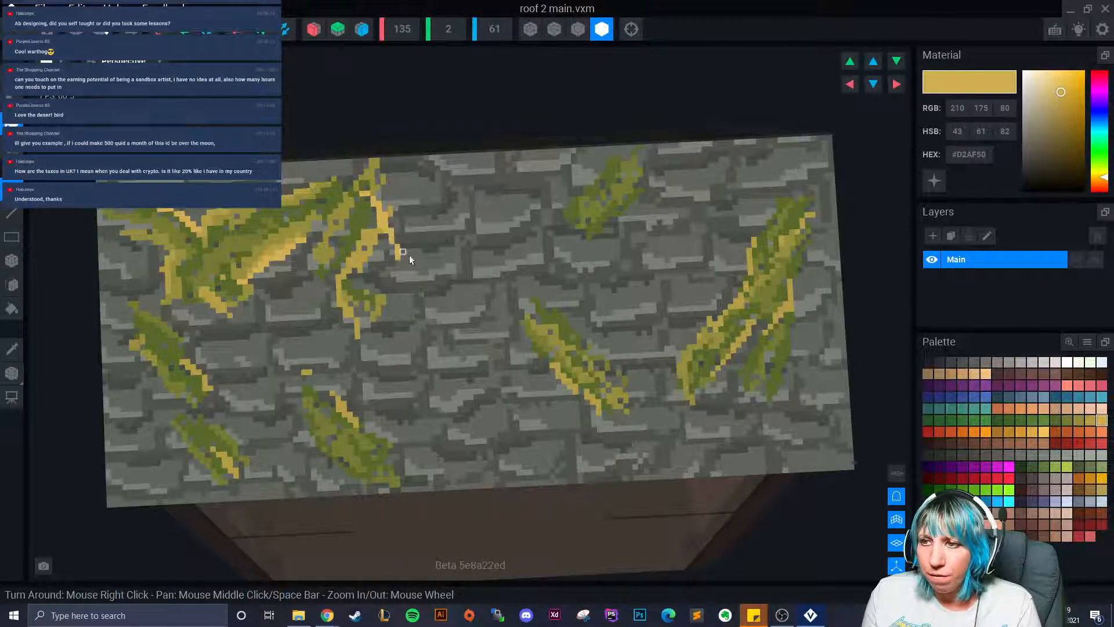
pyautogui.scroll(4, 320, 320)
pyautogui.moveTo(349, 140)
pyautogui.mouseDown()
pyautogui.moveTo(323, 179)
pyautogui.moveTo(326, 201)
pyautogui.moveTo(305, 198)
pyautogui.moveTo(294, 216)
pyautogui.mouseUp()
# Step: Paint a dark green #56682A tendril hanging from the underside of the upper-left moss growth
pyautogui.click(1056, 419)
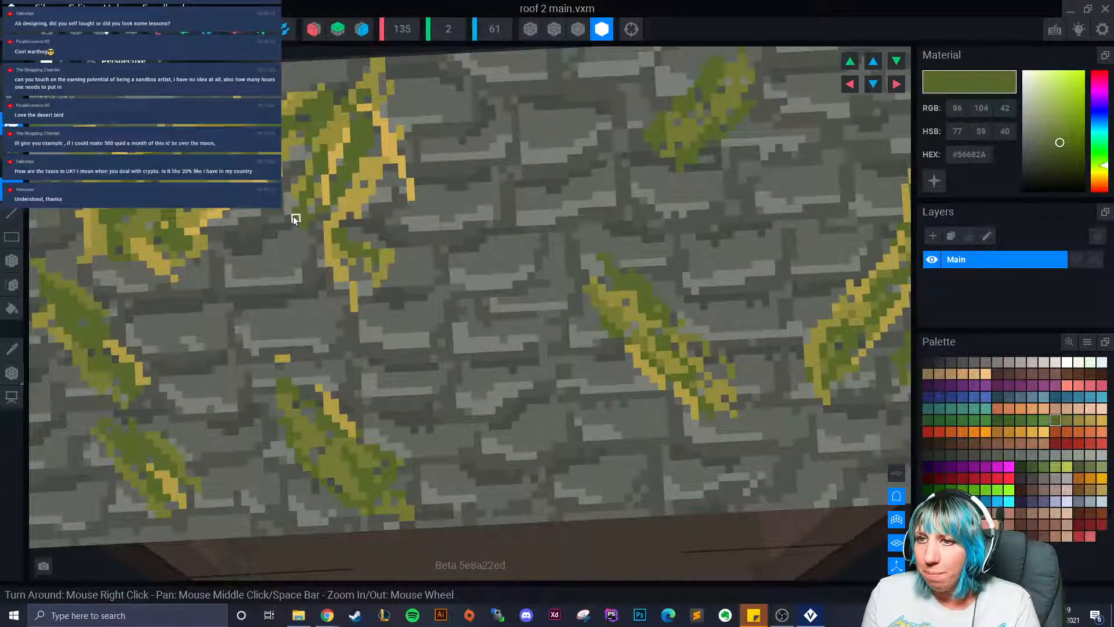
pyautogui.moveTo(290, 150)
pyautogui.mouseDown()
pyautogui.moveTo(288, 174)
pyautogui.moveTo(221, 244)
pyautogui.mouseUp()
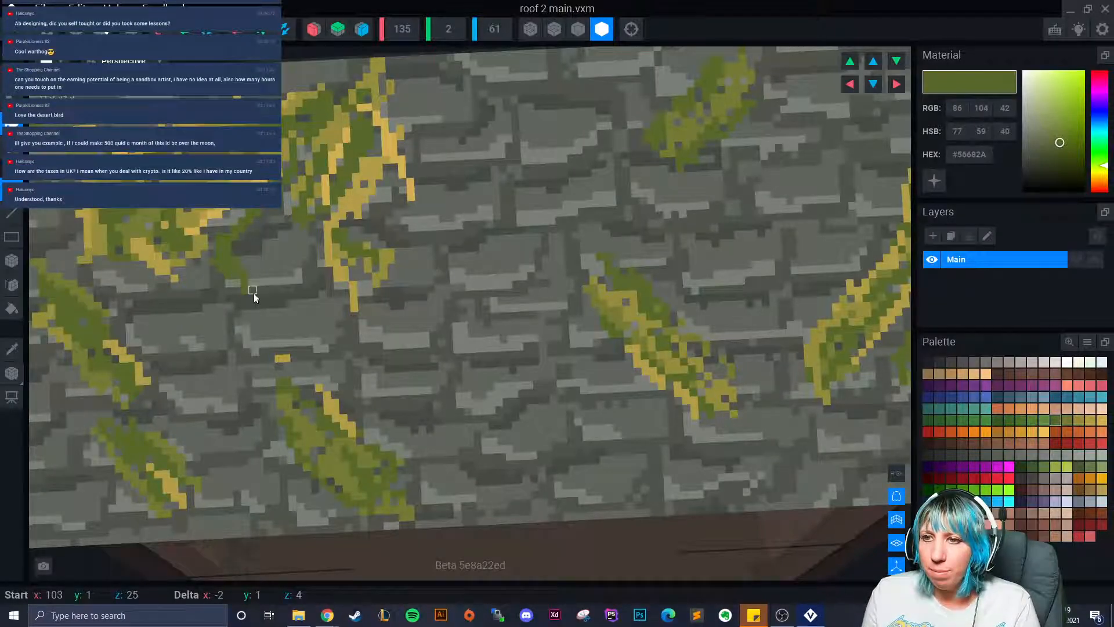
pyautogui.scroll(-5, 337, 348)
pyautogui.scroll(5, 344, 375)
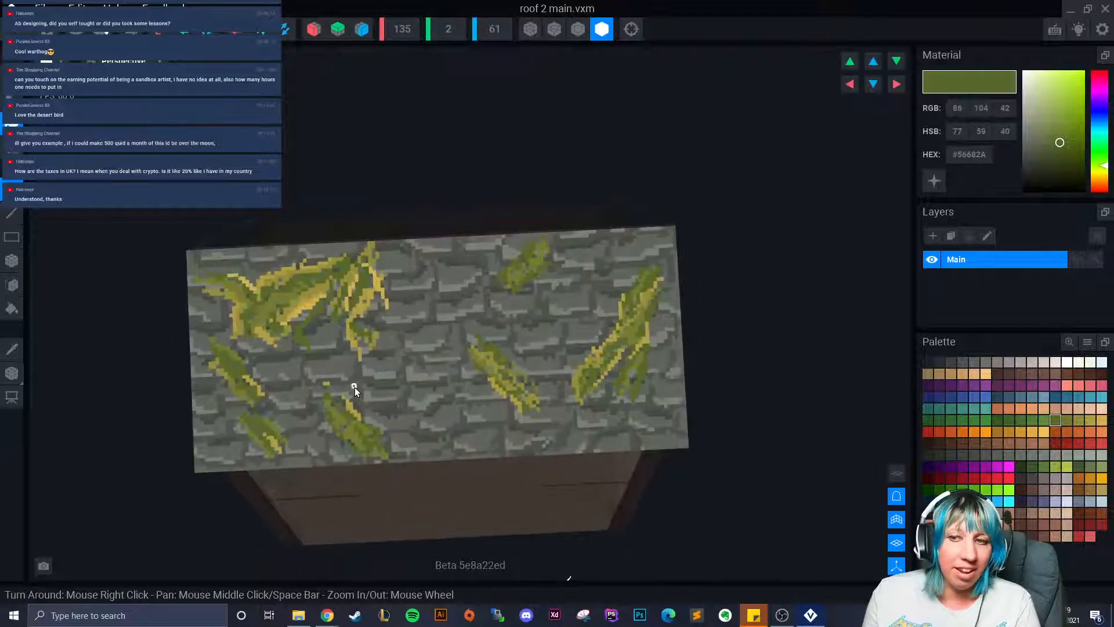
pyautogui.scroll(-4, 375, 384)
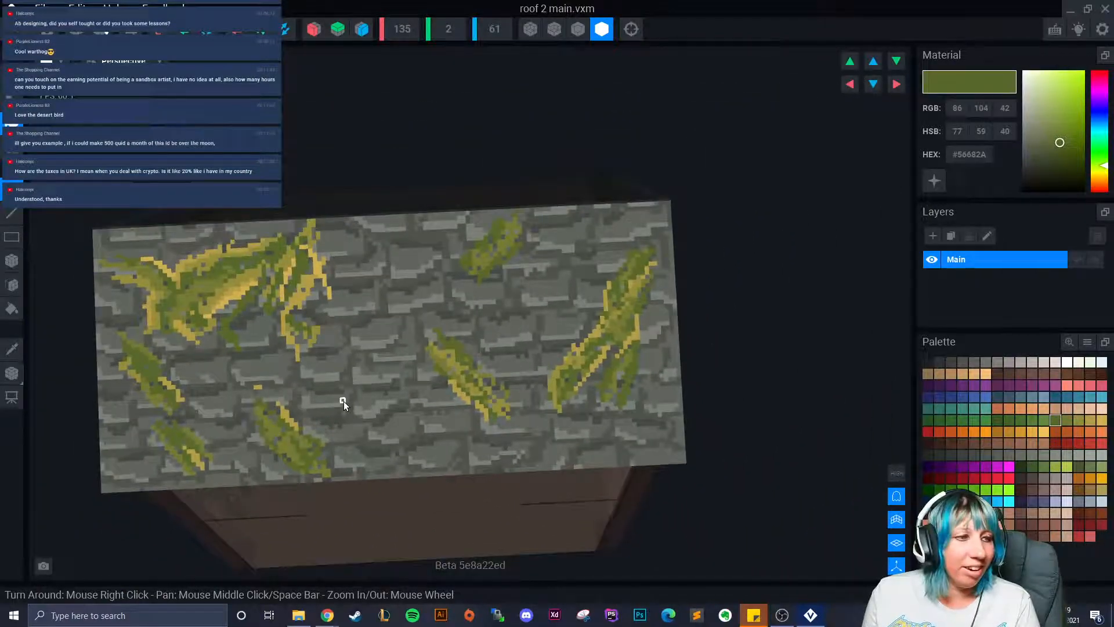
# Step: Paint over the isolated moss patch near the roof's upper edge with the sampled stone grey #60655D
pyautogui.scroll(4, 333, 348)
pyautogui.scroll(-4, 348, 374)
pyautogui.scroll(5, 430, 382)
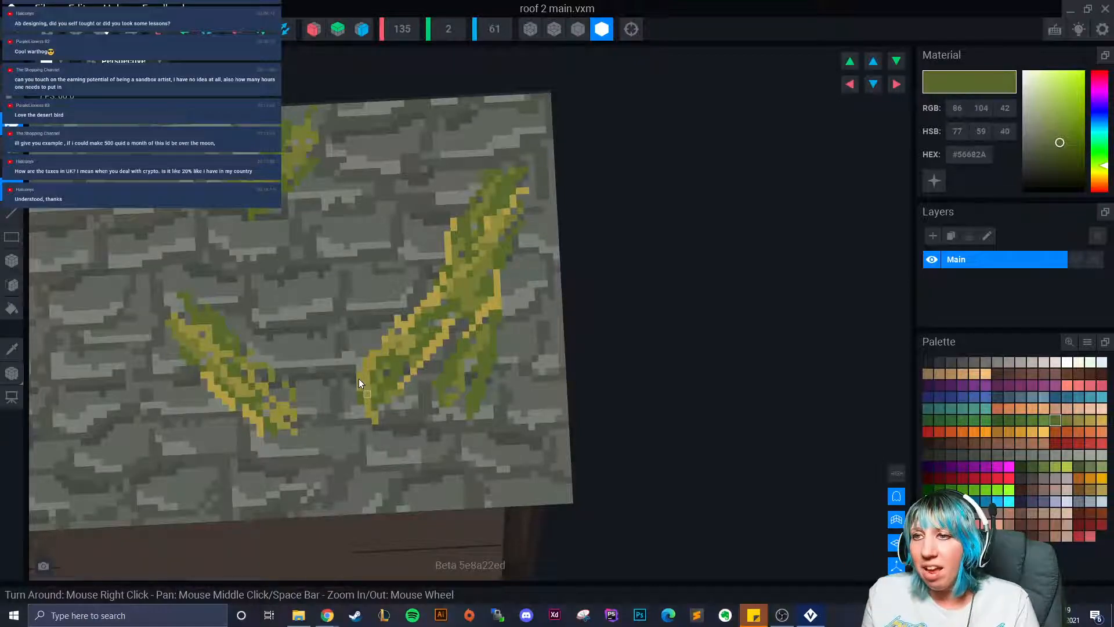
pyautogui.scroll(2, 281, 351)
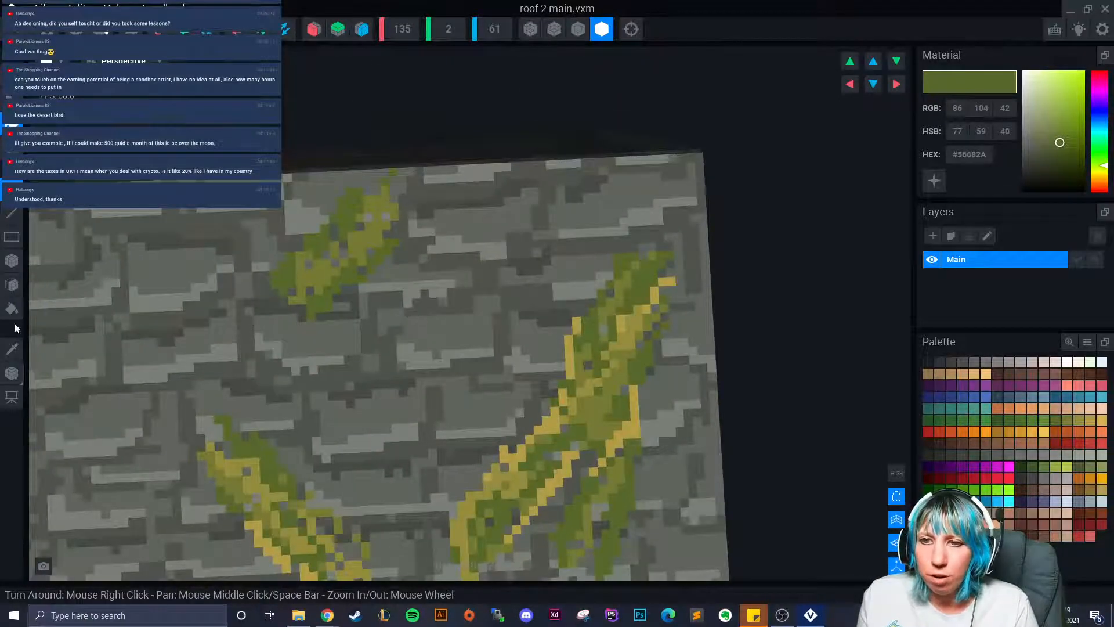
pyautogui.click(12, 349)
pyautogui.click(286, 262)
pyautogui.moveTo(302, 258)
pyautogui.mouseDown()
pyautogui.moveTo(374, 253)
pyautogui.moveTo(289, 273)
pyautogui.moveTo(287, 260)
pyautogui.moveTo(273, 275)
pyautogui.moveTo(331, 287)
pyautogui.moveTo(284, 308)
pyautogui.moveTo(349, 288)
pyautogui.moveTo(398, 207)
pyautogui.moveTo(386, 182)
pyautogui.moveTo(394, 173)
pyautogui.moveTo(315, 247)
pyautogui.moveTo(377, 199)
pyautogui.moveTo(376, 227)
pyautogui.moveTo(323, 244)
pyautogui.moveTo(389, 234)
pyautogui.moveTo(347, 280)
pyautogui.moveTo(326, 265)
pyautogui.mouseUp()
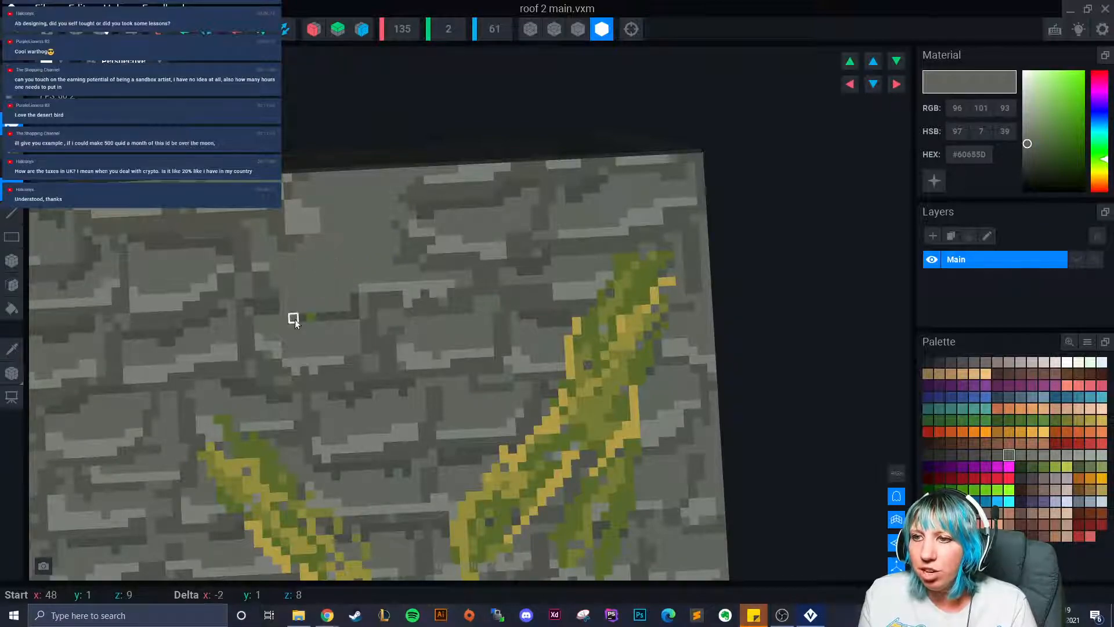
pyautogui.moveTo(309, 319); pyautogui.dragTo(268, 336)
# Step: Rebuild the dark joints and shadows in the cleared stone area with sampled dark greys, including #464A44
pyautogui.click(12, 349)
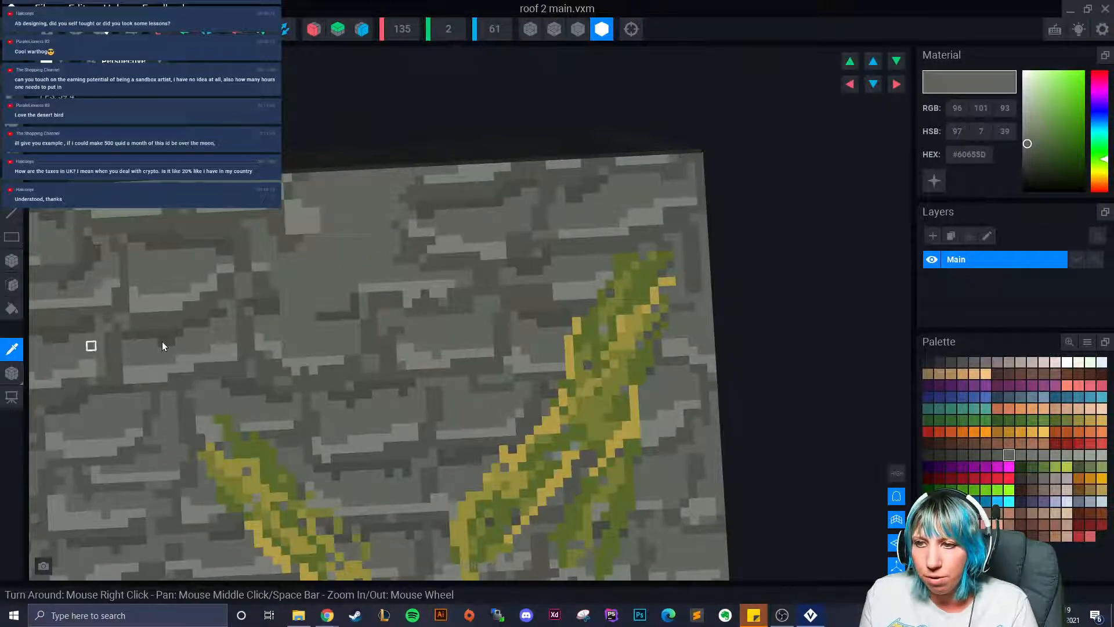
pyautogui.click(327, 317)
pyautogui.moveTo(303, 306); pyautogui.dragTo(319, 238)
pyautogui.moveTo(287, 329); pyautogui.dragTo(337, 323)
pyautogui.click(15, 349)
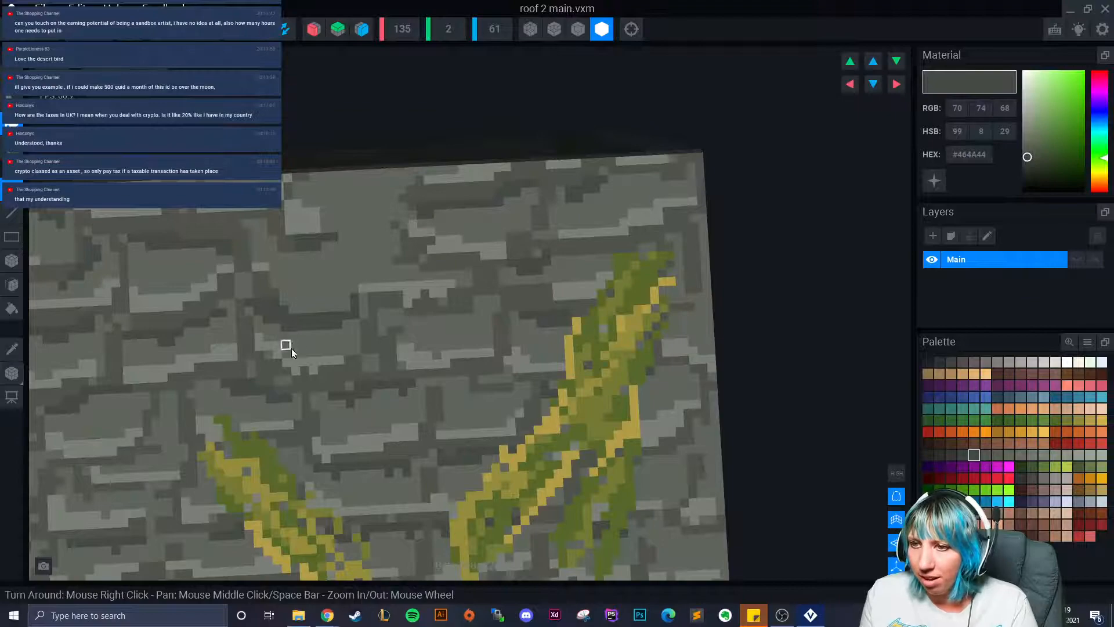
pyautogui.moveTo(282, 298); pyautogui.dragTo(313, 308)
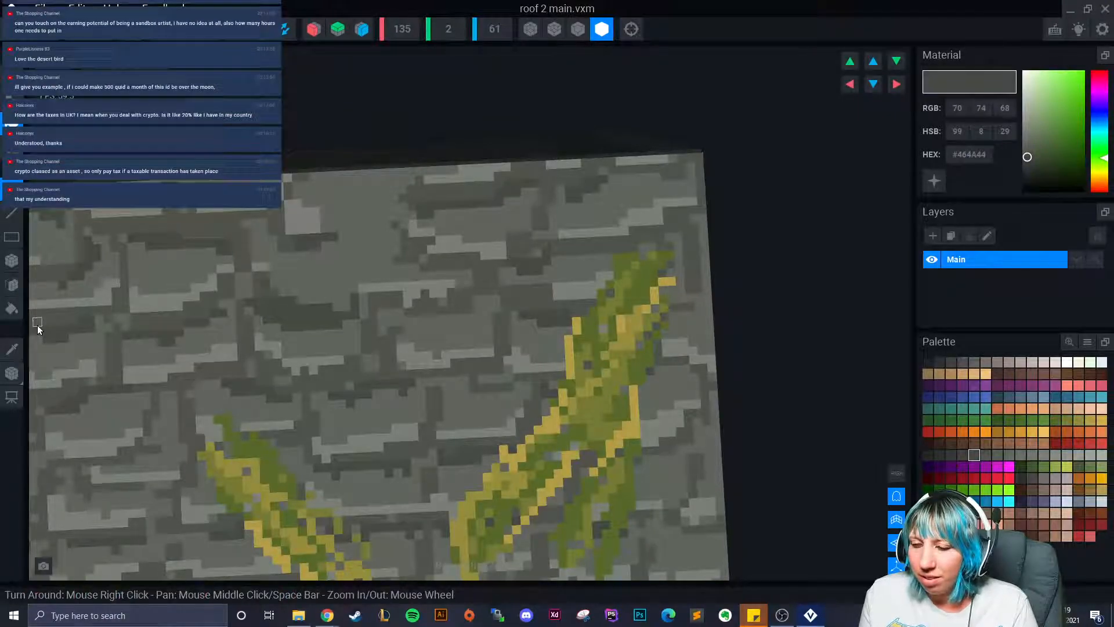
# Step: Sample grey #4F534C and paint the mortar lines above and below the restored stone
pyautogui.click(12, 349)
pyautogui.click(284, 294)
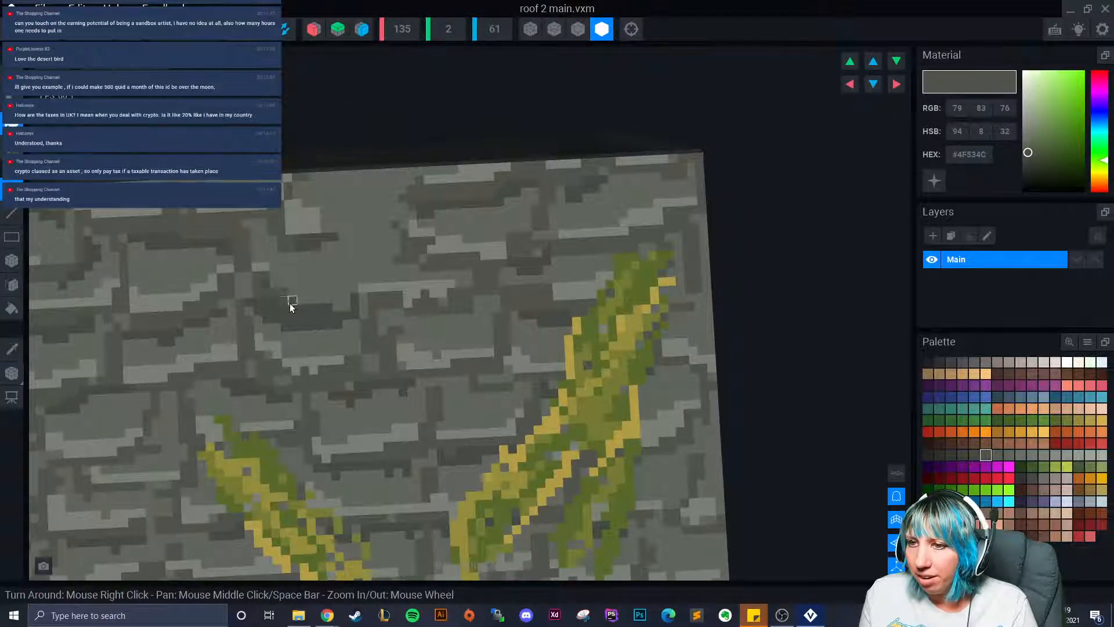
pyautogui.moveTo(305, 309); pyautogui.dragTo(346, 299)
pyautogui.moveTo(316, 230)
pyautogui.mouseDown()
pyautogui.moveTo(383, 231)
pyautogui.moveTo(362, 232)
pyautogui.mouseUp()
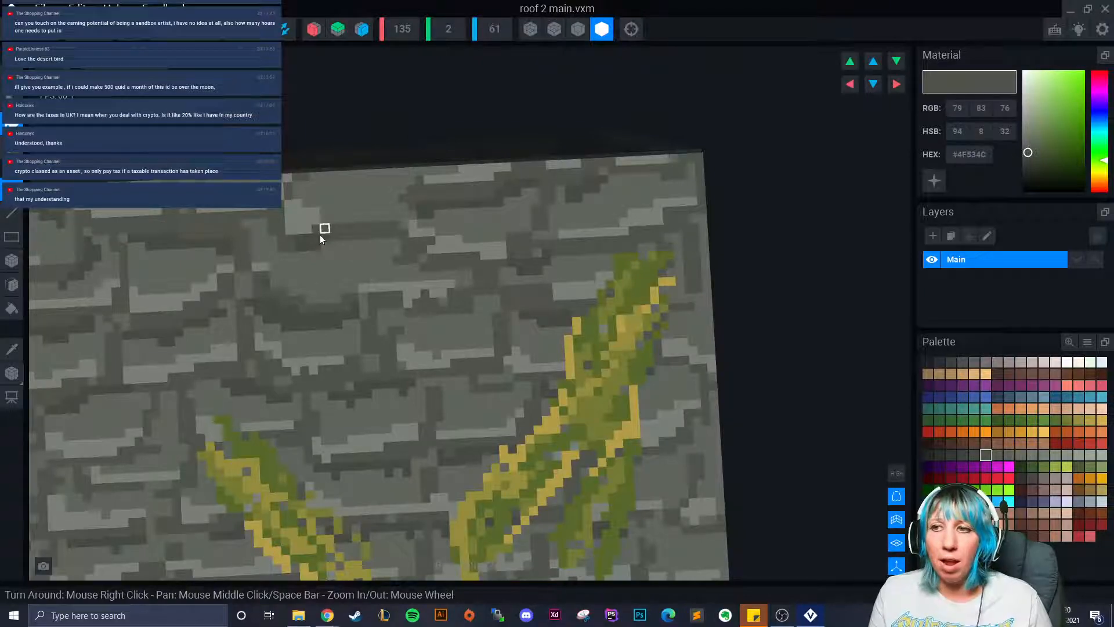
# Step: Touch up the restored stone using #60655D and #464A44, and extend the neighbouring stone's highlight with #797F76
pyautogui.click(12, 348)
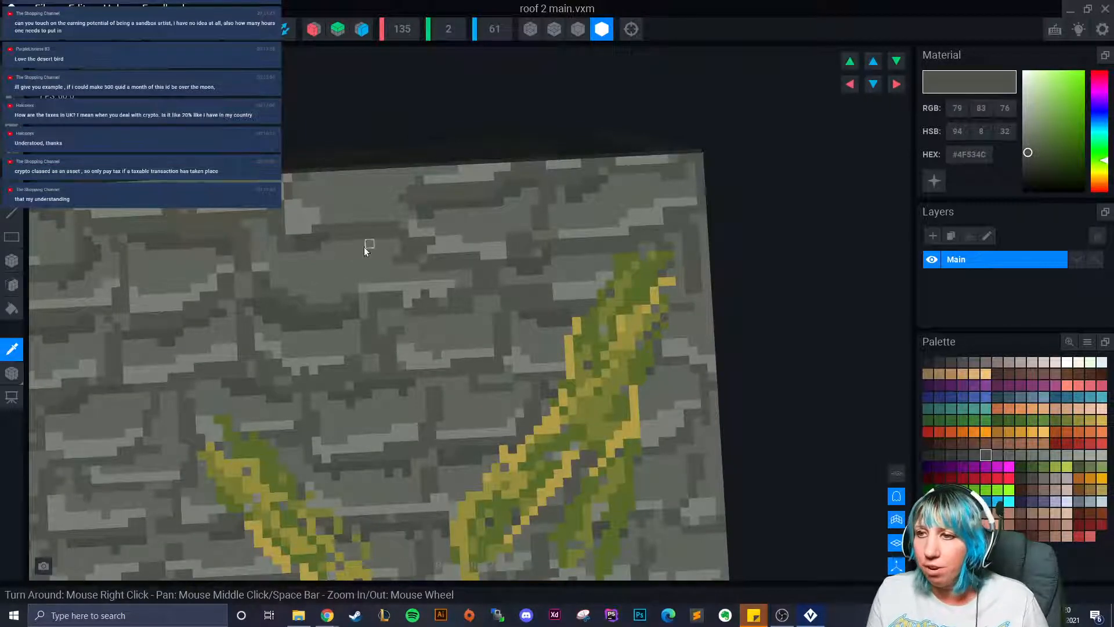
pyautogui.click(333, 248)
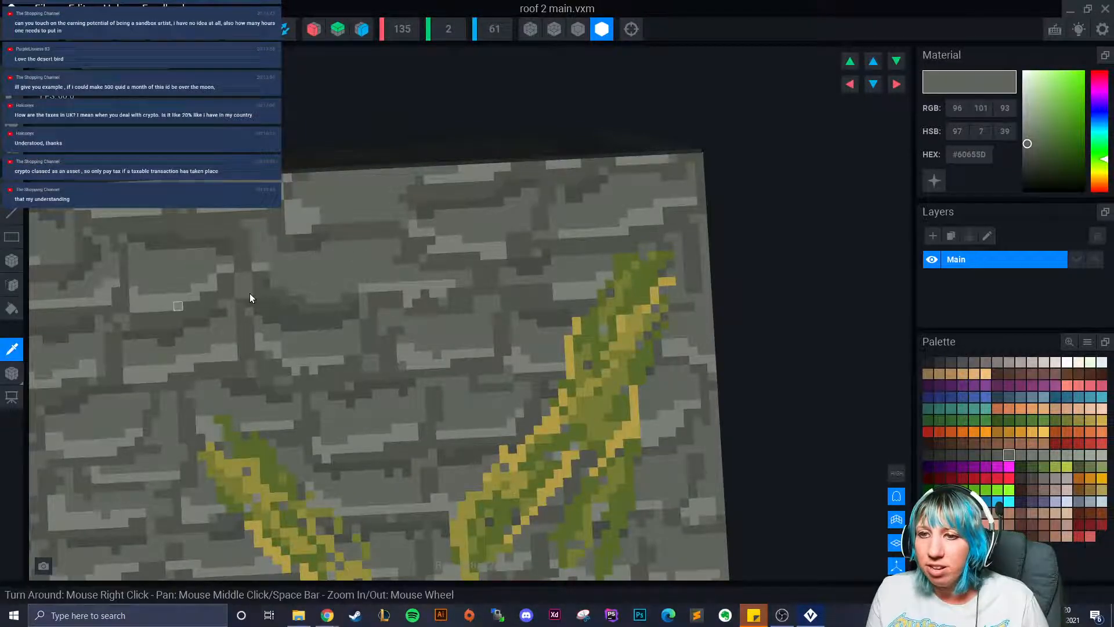
pyautogui.keyDown('alt'); pyautogui.click(319, 249); pyautogui.keyUp('alt')
pyautogui.click(12, 348)
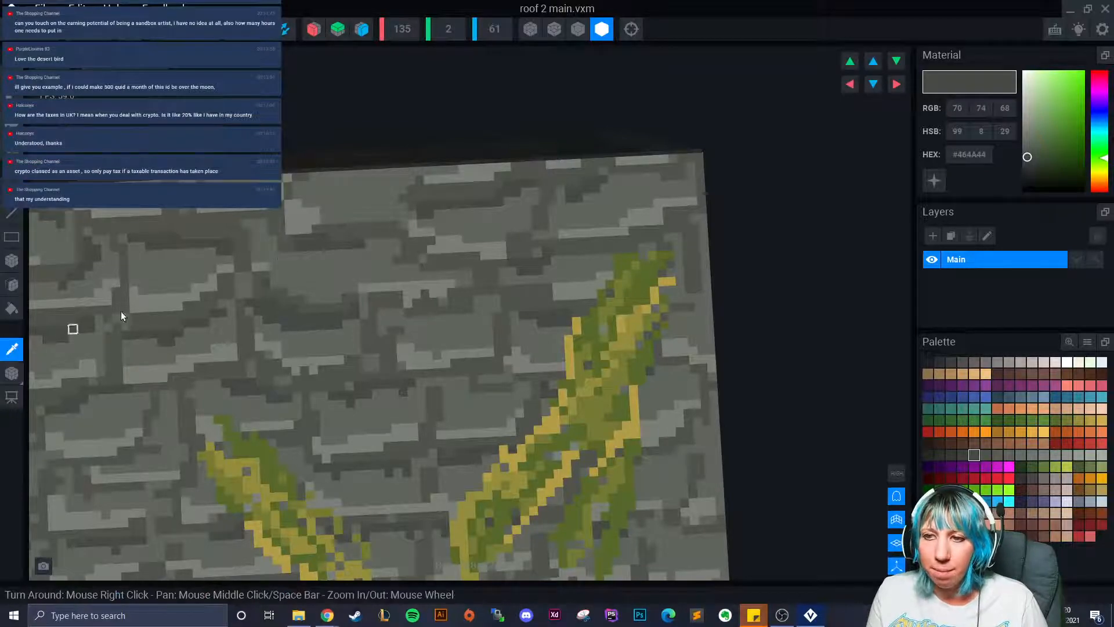
pyautogui.click(311, 220)
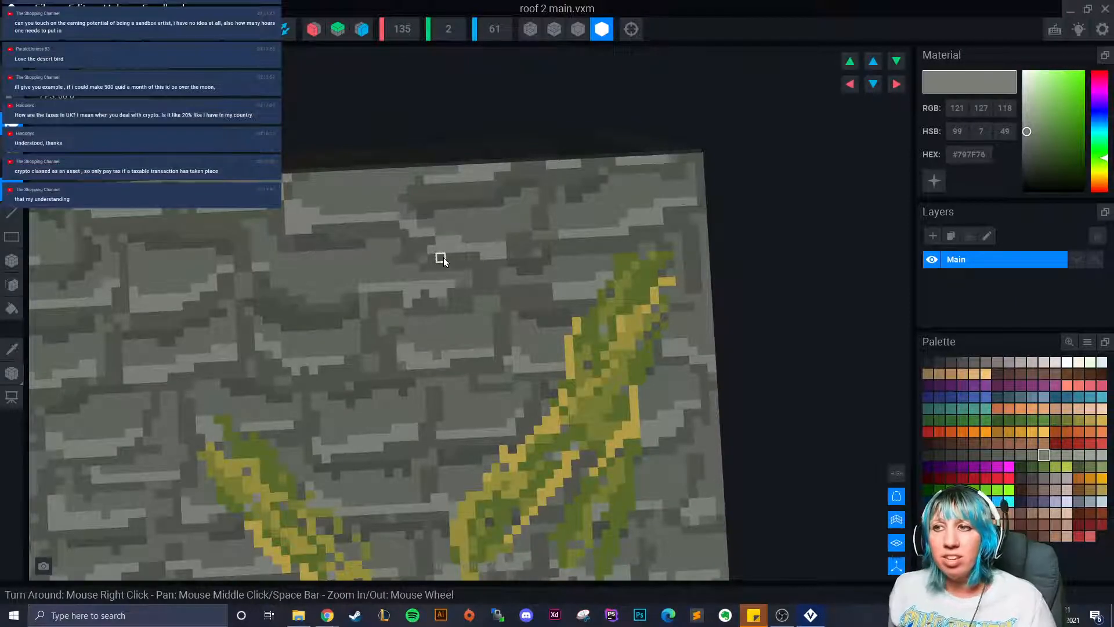
# Step: Cover the stray yellow voxels above the lower middle-left moss patch with #4F534C, and shade the nearby stone with #464A44
pyautogui.scroll(-4, 466, 327)
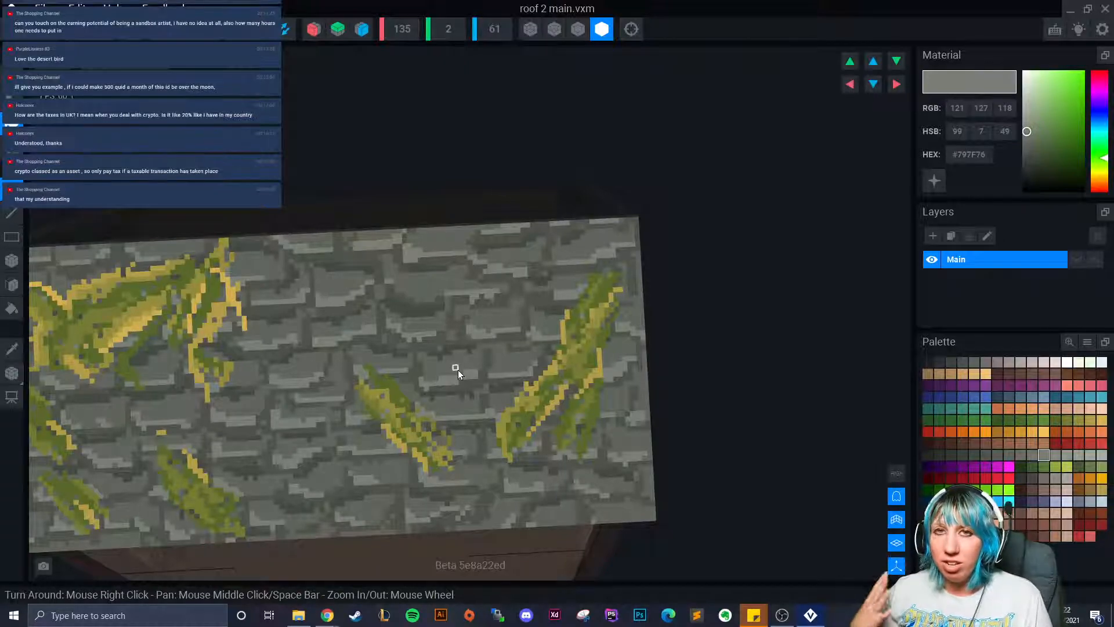
pyautogui.moveTo(364, 366); pyautogui.dragTo(360, 421, button='right')
pyautogui.scroll(3, 366, 419)
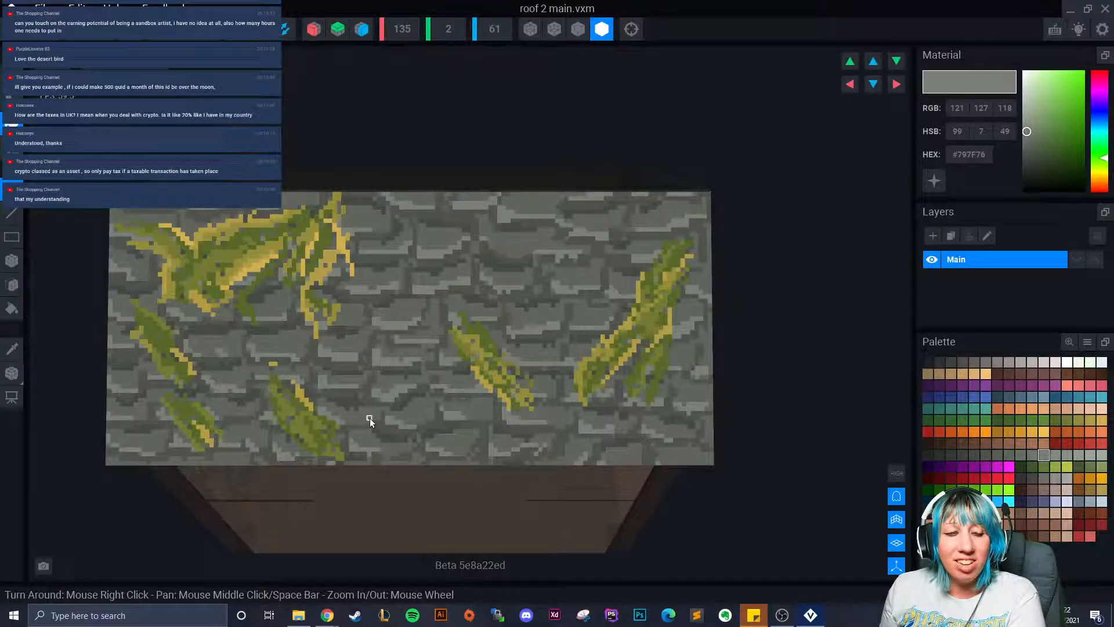
pyautogui.scroll(8, 359, 415)
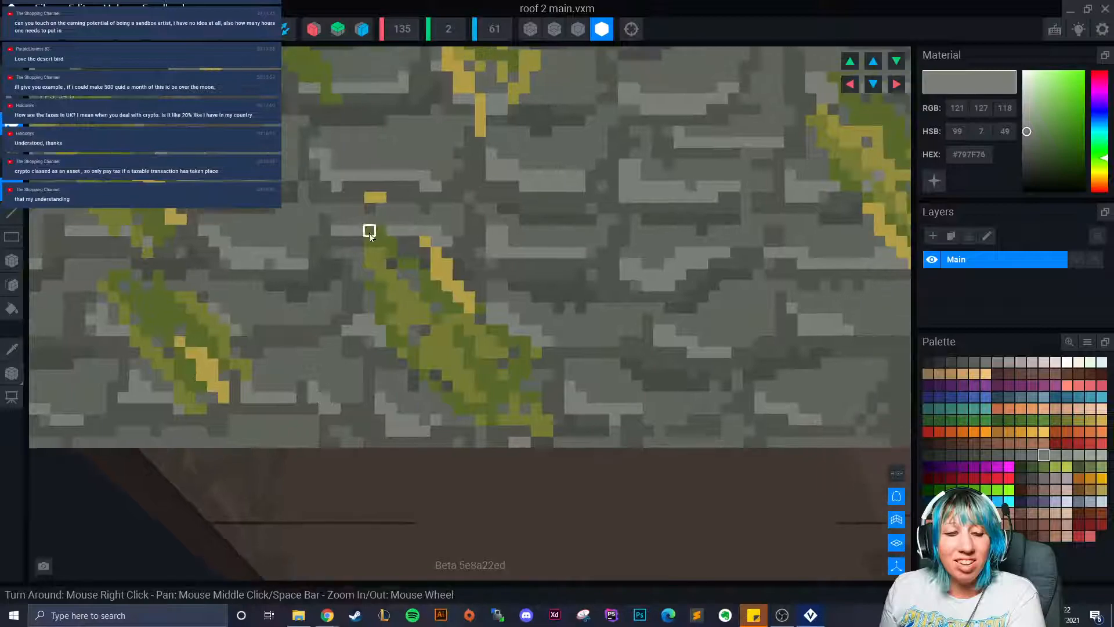
pyautogui.click(11, 348)
pyautogui.click(345, 200)
pyautogui.moveTo(369, 200); pyautogui.dragTo(379, 200)
pyautogui.scroll(2, 325, 261)
pyautogui.click(11, 349)
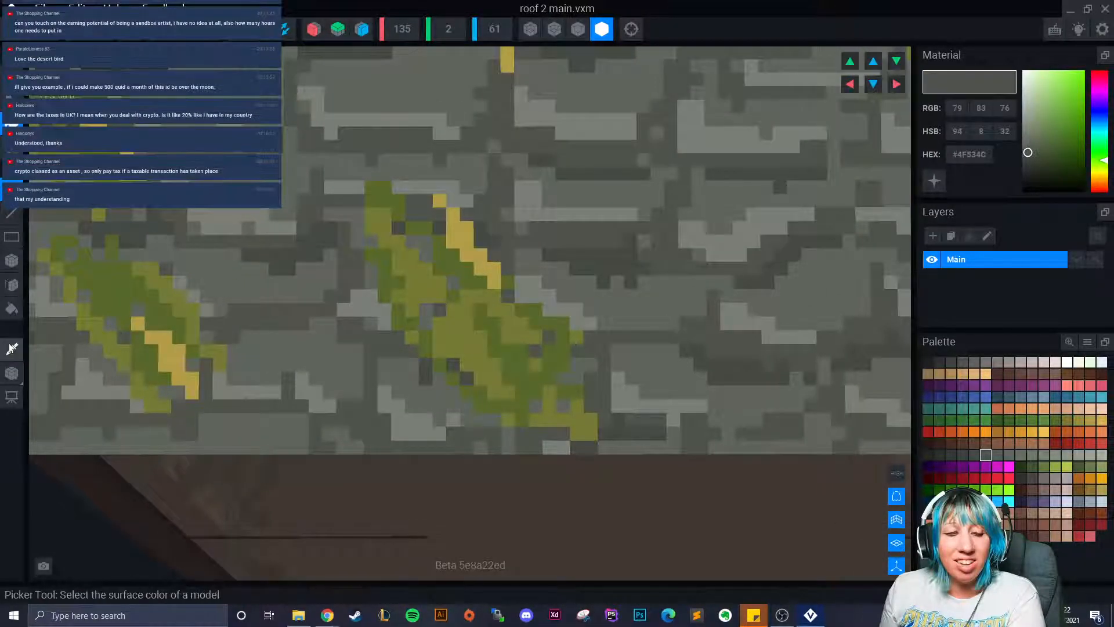
pyautogui.click(325, 159)
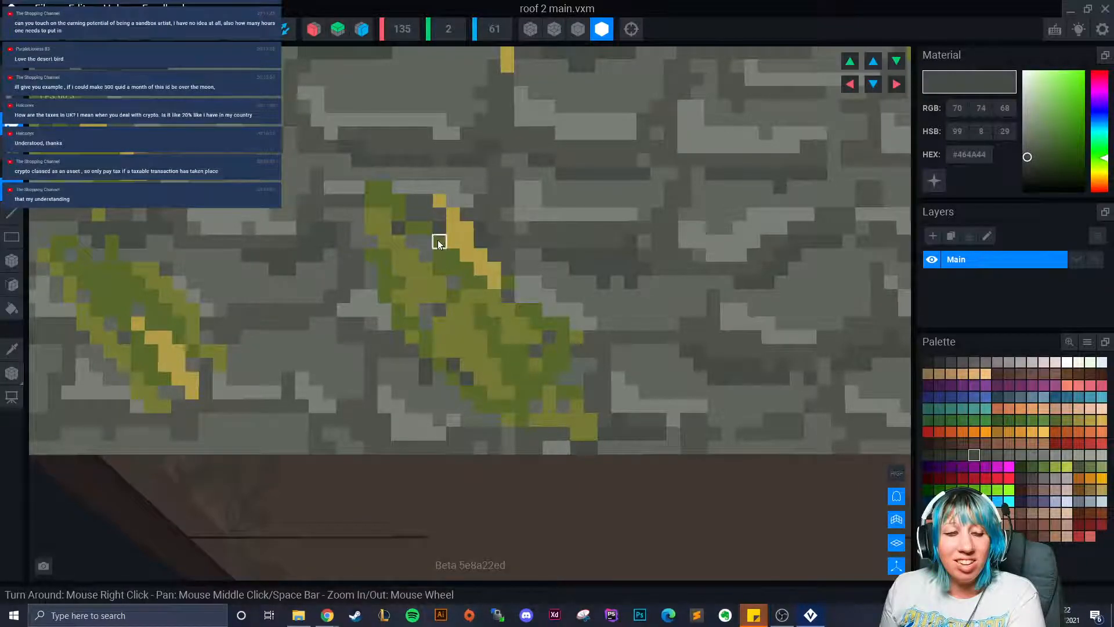
pyautogui.scroll(-3, 439, 242)
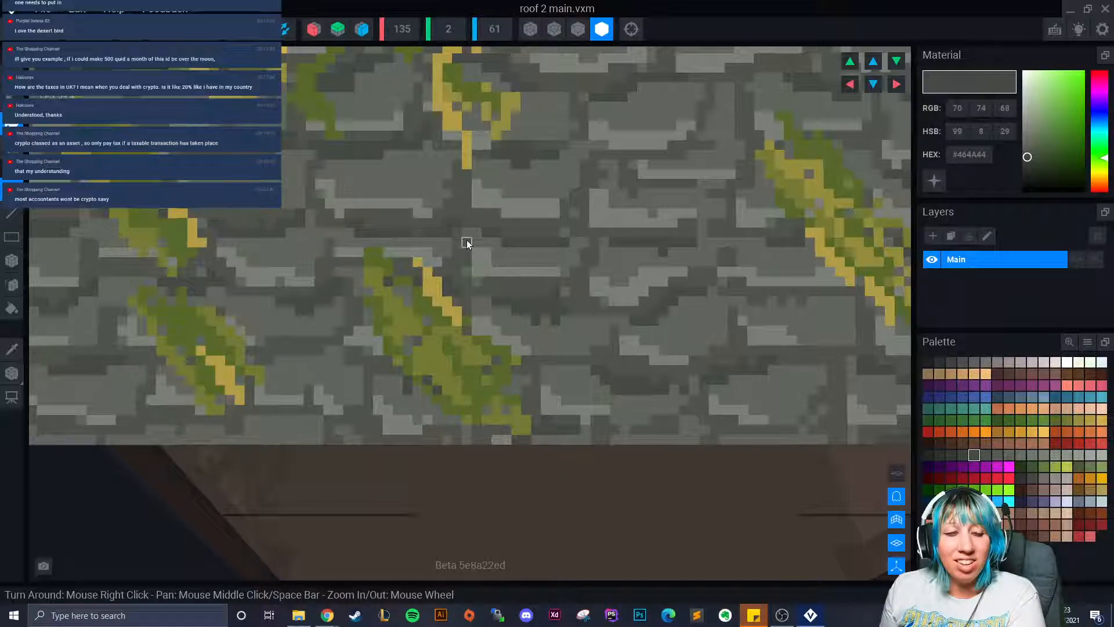
# Step: Paint over the upper tip of the large moss patch near the roof's upper edge with sampled grey #4F534C
pyautogui.scroll(-8, 467, 242)
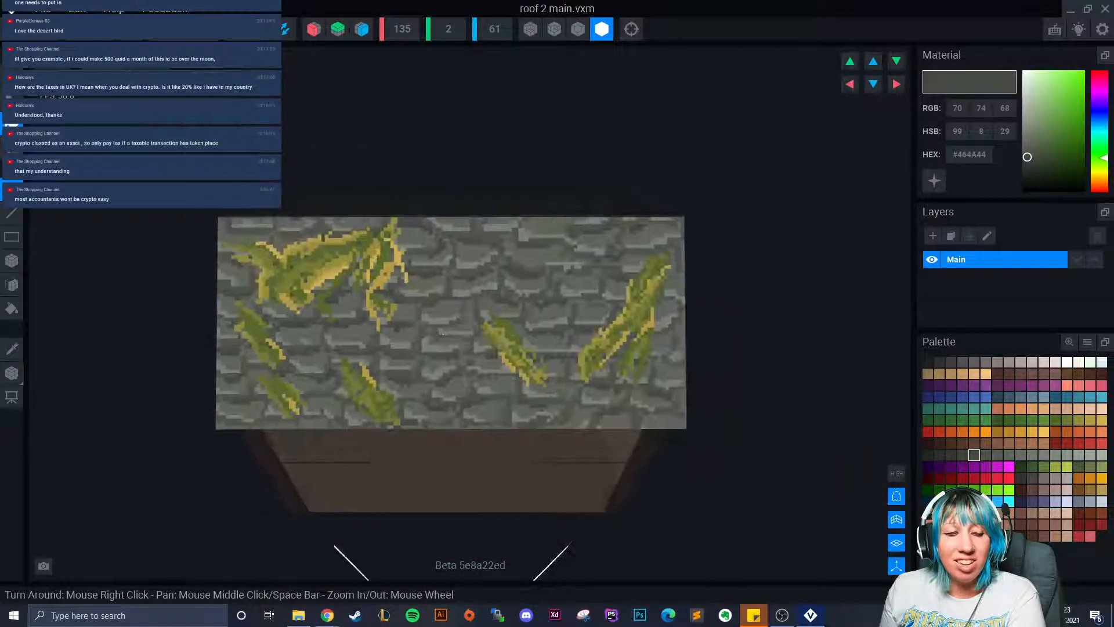
pyautogui.scroll(3, 443, 341)
pyautogui.moveTo(427, 301); pyautogui.dragTo(433, 300, button='right')
pyautogui.scroll(6, 433, 300)
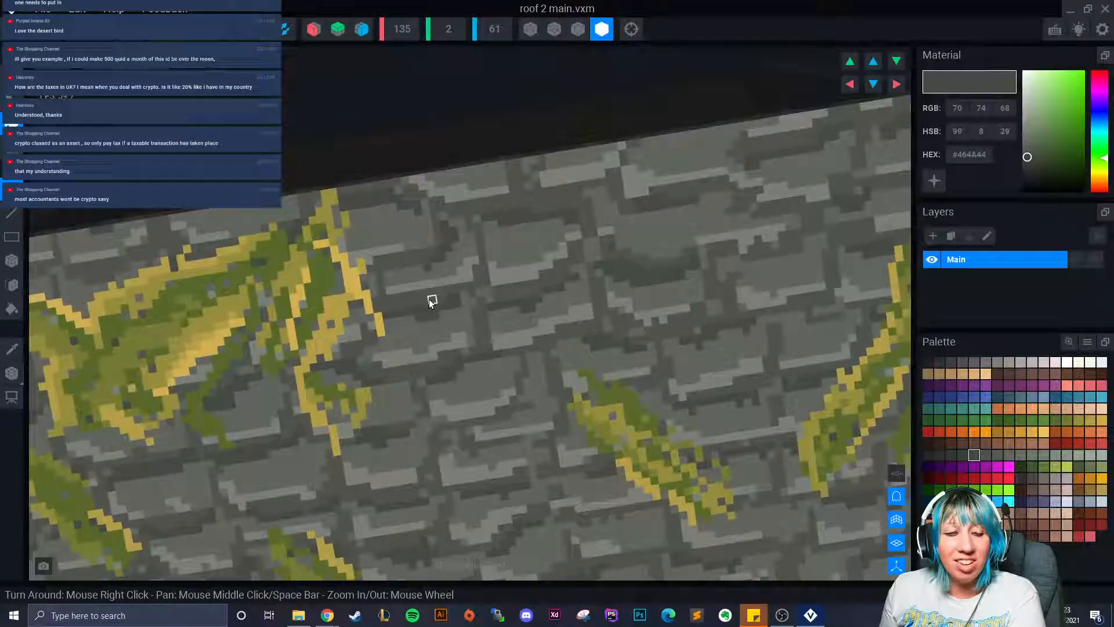
pyautogui.scroll(3, 435, 307)
pyautogui.click(13, 348)
pyautogui.click(290, 90)
pyautogui.moveTo(246, 90); pyautogui.dragTo(229, 92)
pyautogui.click(249, 93)
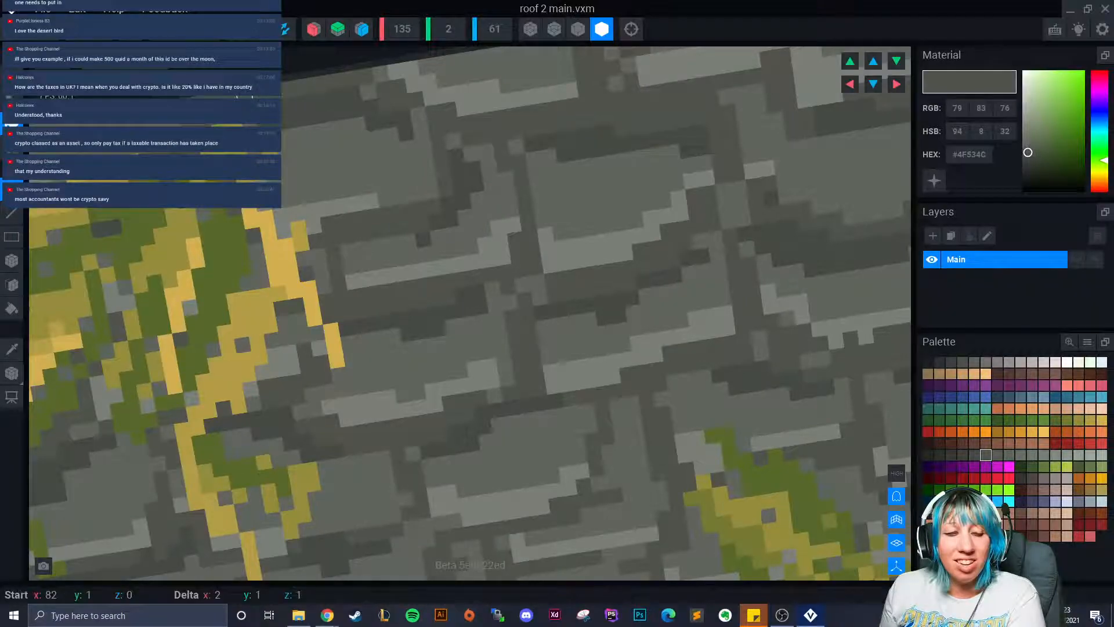
# Step: Sample dark grey #464A44 and paint stone shadows around the trimmed tip of the large moss patch
pyautogui.click(12, 348)
pyautogui.click(294, 121)
pyautogui.moveTo(220, 124); pyautogui.dragTo(309, 182, button='right')
pyautogui.click(306, 191)
pyautogui.click(331, 200)
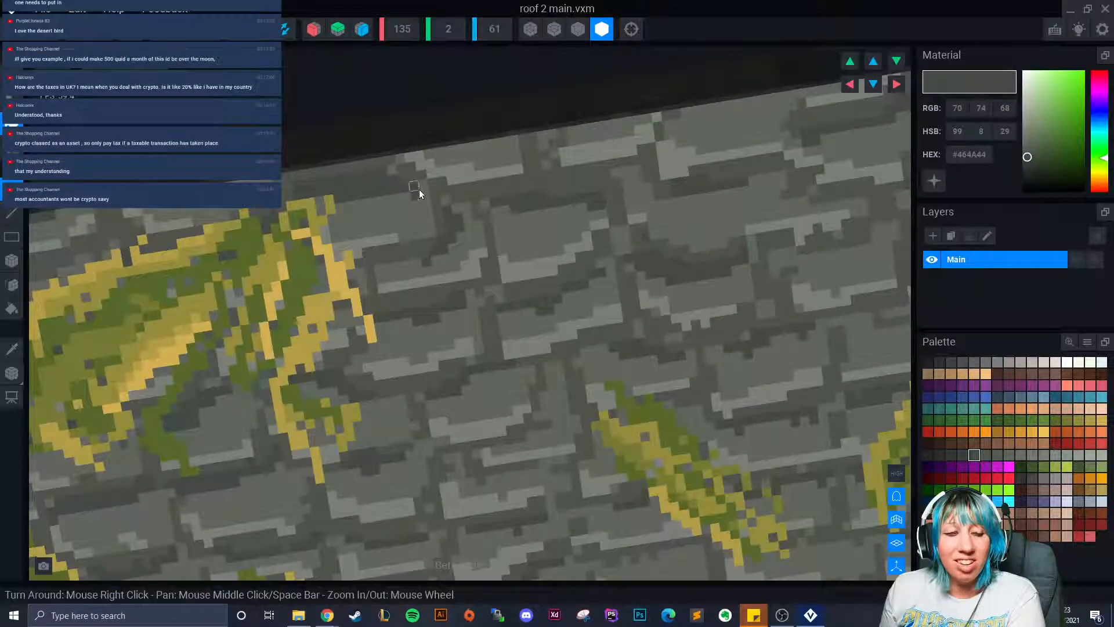
pyautogui.moveTo(426, 188); pyautogui.dragTo(426, 196)
pyautogui.click(405, 193)
pyautogui.scroll(-2, 516, 253)
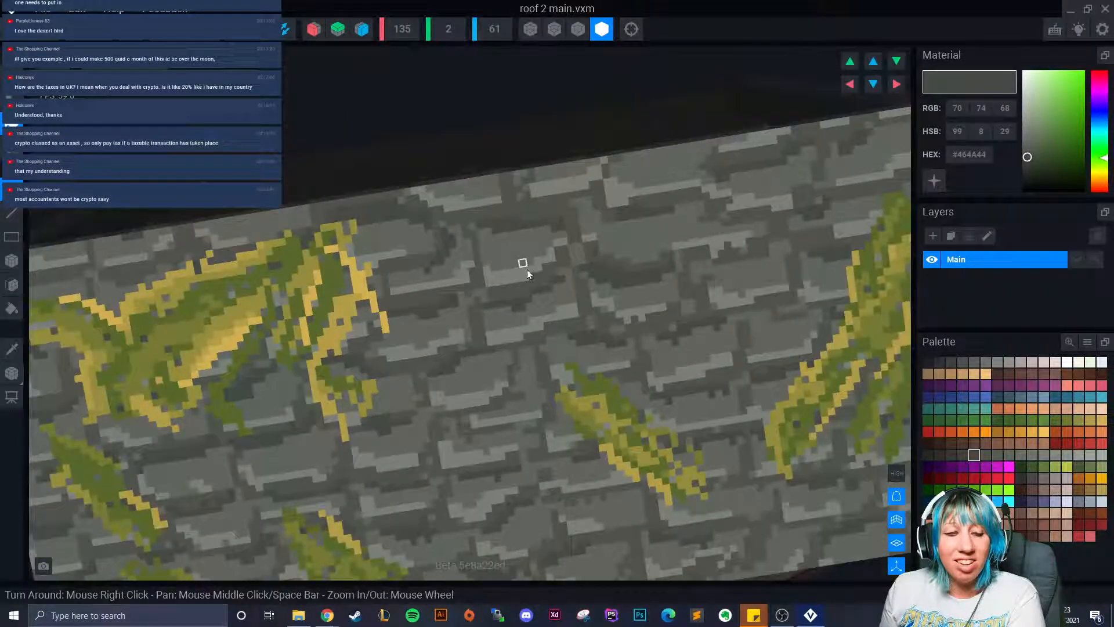
# Step: Resample #4F534C and touch up the mortar voxels just above the large moss patch's tip
pyautogui.click(12, 349)
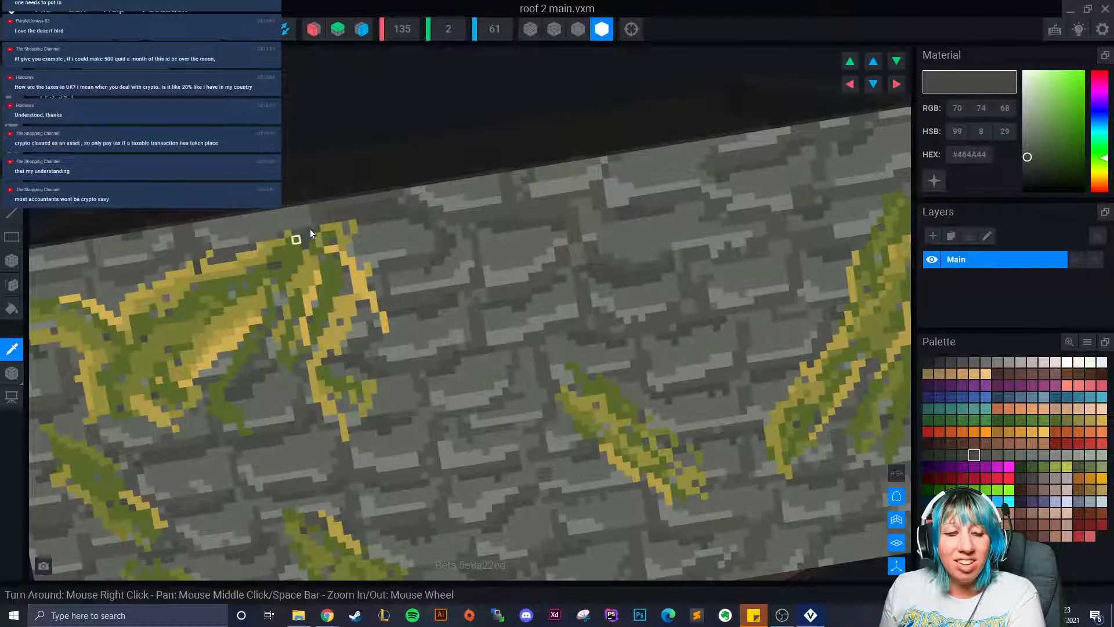
pyautogui.click(327, 215)
pyautogui.click(347, 211)
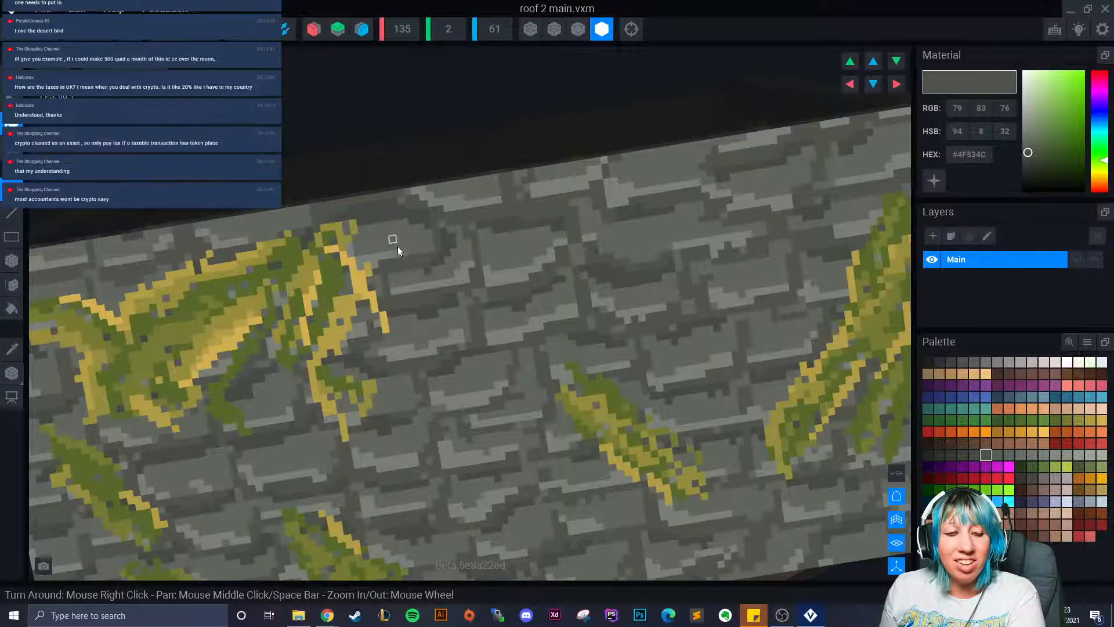
# Step: Sample the moss yellow #B39D46 and add highlight edges to the two moss patches on the roof's lower left
pyautogui.scroll(-4, 397, 244)
pyautogui.moveTo(436, 345); pyautogui.dragTo(467, 390, button='right')
pyautogui.scroll(2, 468, 391)
pyautogui.scroll(-3, 467, 391)
pyautogui.moveTo(468, 390); pyautogui.dragTo(490, 353, button='middle')
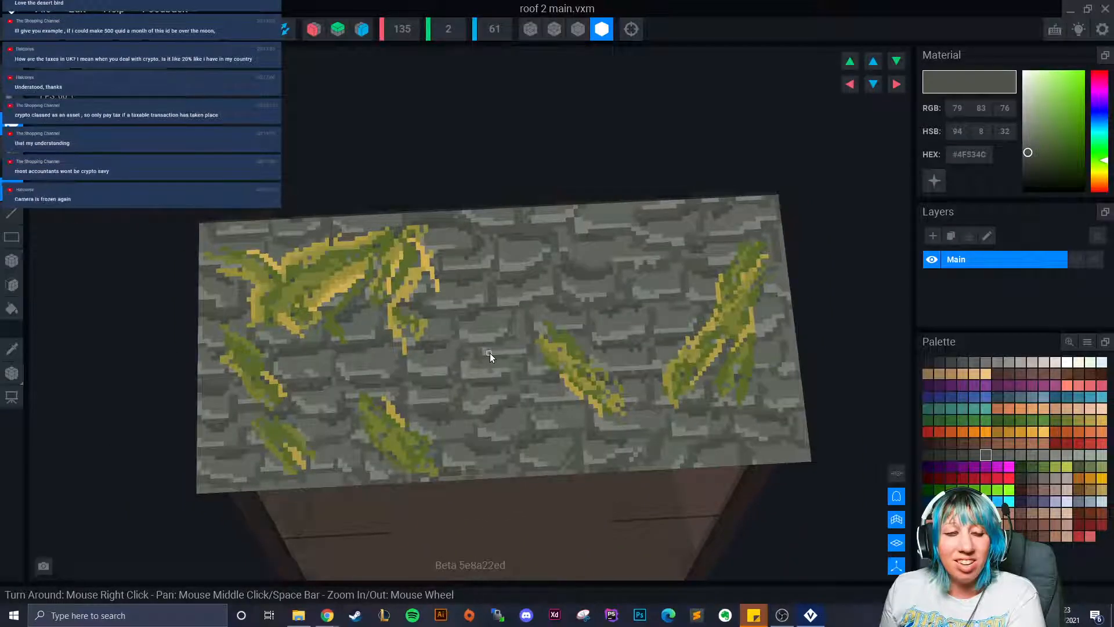
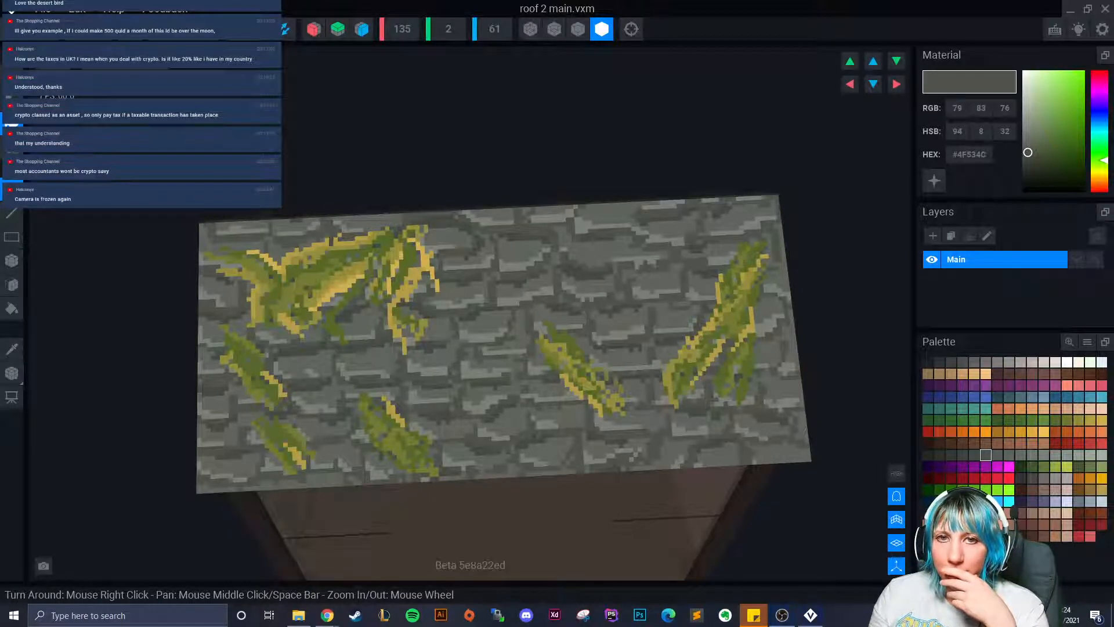
pyautogui.moveTo(279, 312); pyautogui.dragTo(450, 404, button='right')
pyautogui.click(11, 349)
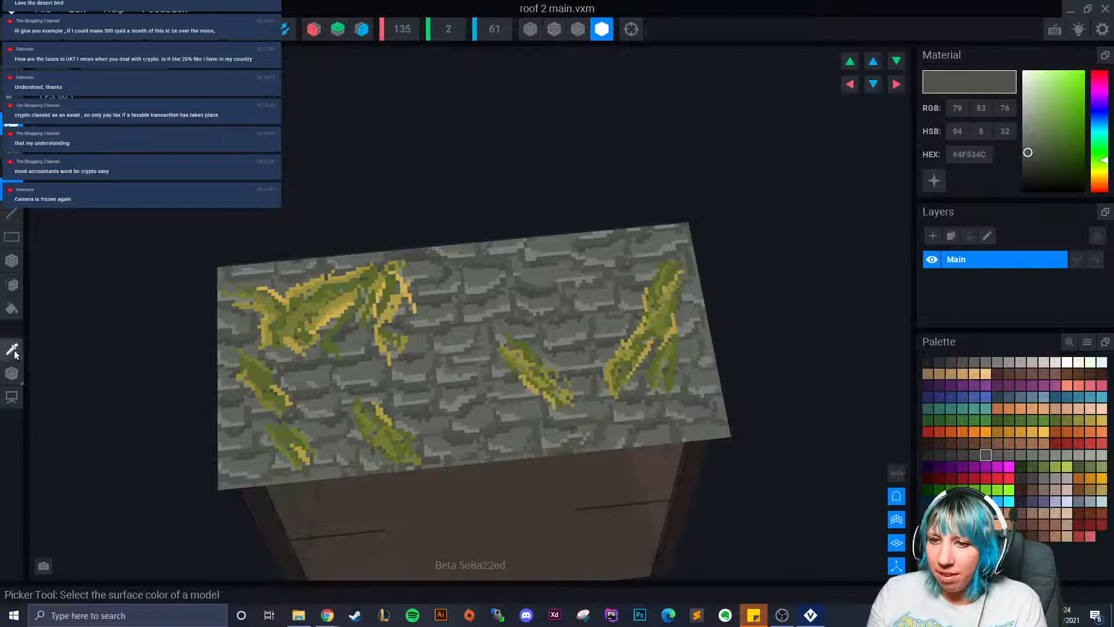
pyautogui.click(280, 393)
pyautogui.scroll(4, 278, 395)
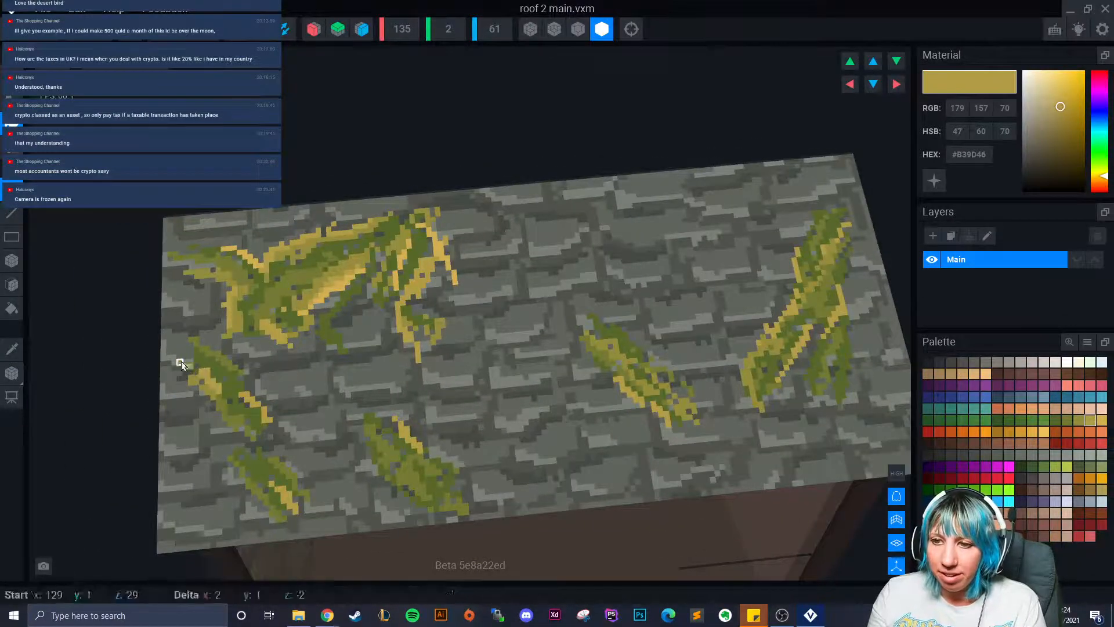
pyautogui.moveTo(360, 439); pyautogui.dragTo(407, 498)
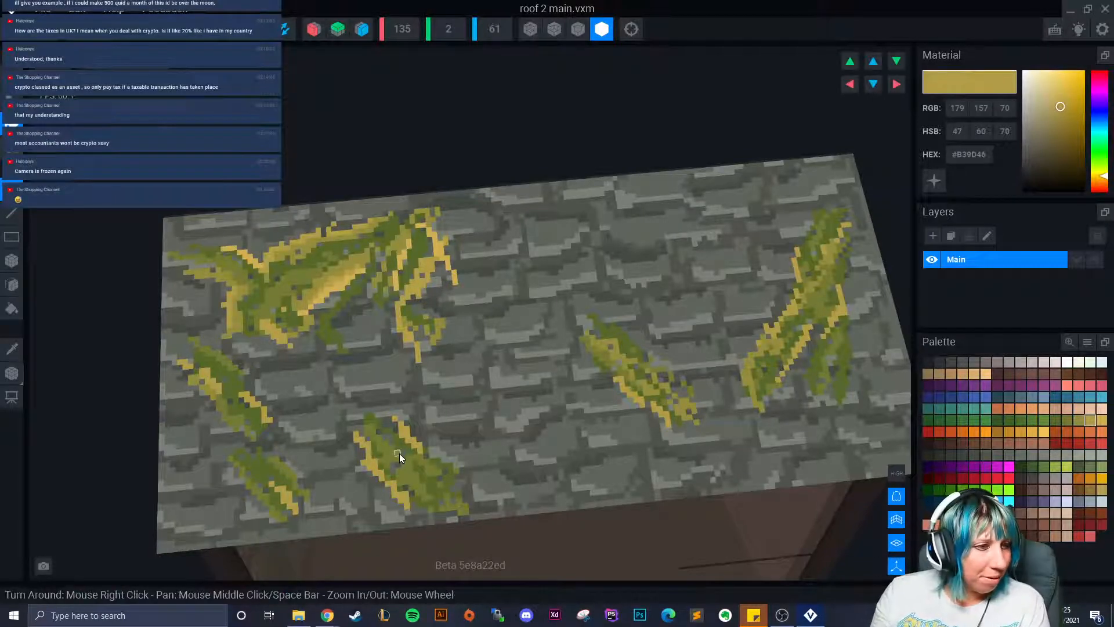
# Step: Paint a large scattered #B39D46 moss growth around the central moss patch, with a branch toward the upper right
pyautogui.moveTo(494, 419); pyautogui.dragTo(331, 437, button='middle')
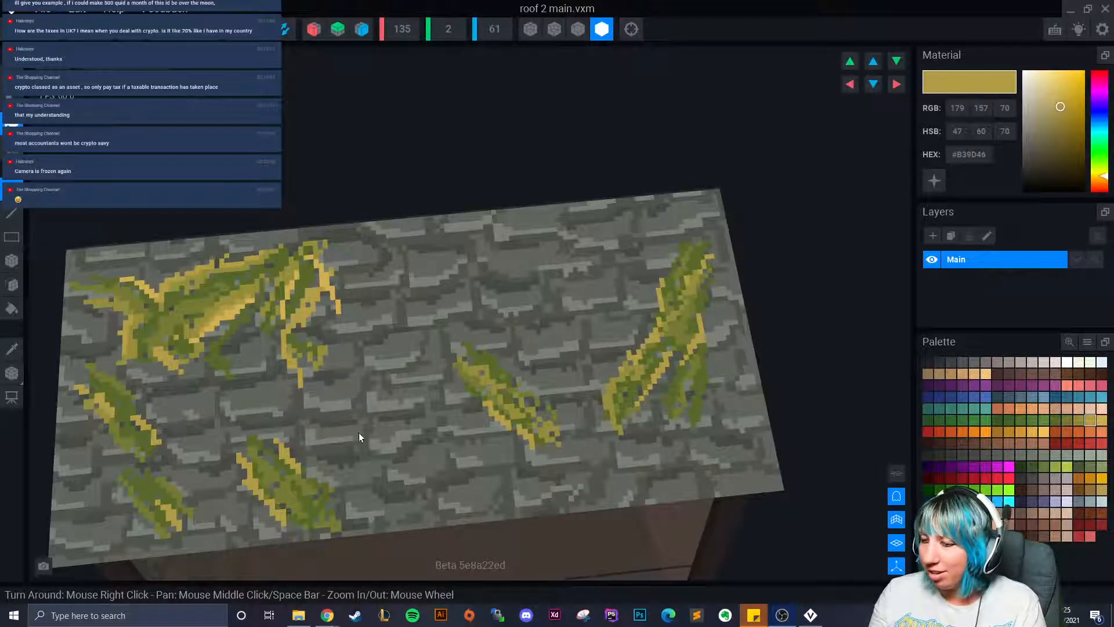
pyautogui.moveTo(444, 427); pyautogui.dragTo(452, 465, button='right')
pyautogui.scroll(8, 528, 388)
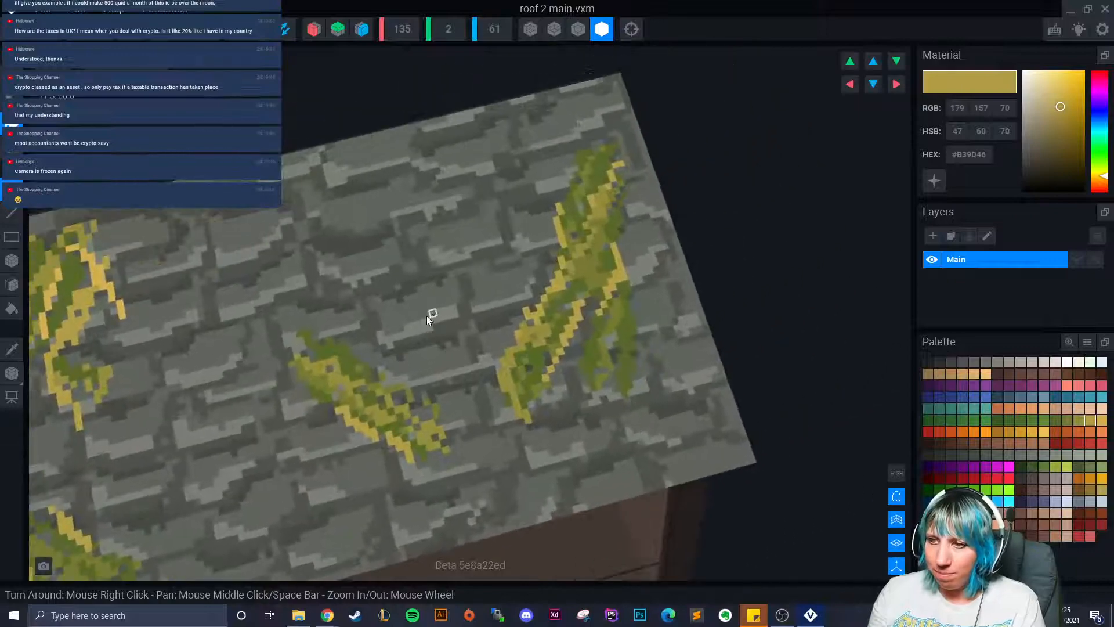
pyautogui.moveTo(427, 316)
pyautogui.mouseDown()
pyautogui.moveTo(436, 299)
pyautogui.moveTo(419, 286)
pyautogui.moveTo(481, 234)
pyautogui.mouseUp()
pyautogui.moveTo(421, 299); pyautogui.dragTo(320, 328)
pyautogui.moveTo(234, 417)
pyautogui.mouseDown()
pyautogui.moveTo(304, 455)
pyautogui.moveTo(309, 486)
pyautogui.moveTo(283, 497)
pyautogui.moveTo(368, 520)
pyautogui.moveTo(409, 517)
pyautogui.mouseUp()
pyautogui.moveTo(272, 411)
pyautogui.mouseDown()
pyautogui.moveTo(273, 466)
pyautogui.moveTo(417, 462)
pyautogui.moveTo(396, 482)
pyautogui.moveTo(458, 496)
pyautogui.moveTo(441, 498)
pyautogui.mouseUp()
pyautogui.moveTo(356, 498); pyautogui.dragTo(518, 399, button='middle')
pyautogui.moveTo(430, 269); pyautogui.dragTo(367, 267)
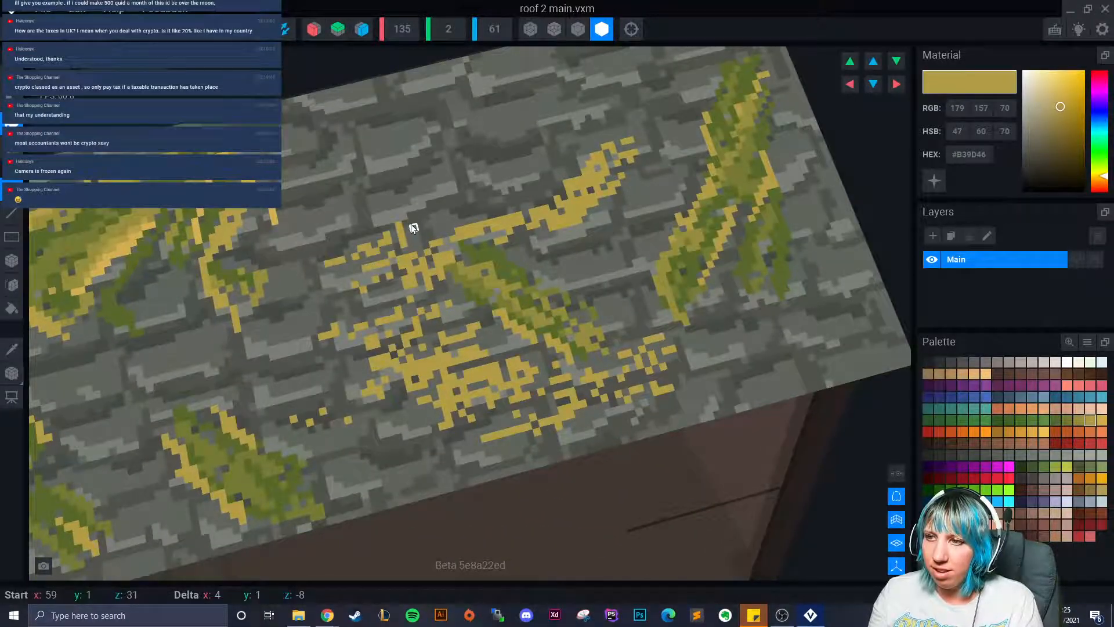
pyautogui.moveTo(467, 213); pyautogui.dragTo(470, 215)
# Step: Sample the olive moss tone #948C3D and paint scattered voxels through the central moss patch and along its upper-right branch
pyautogui.click(12, 349)
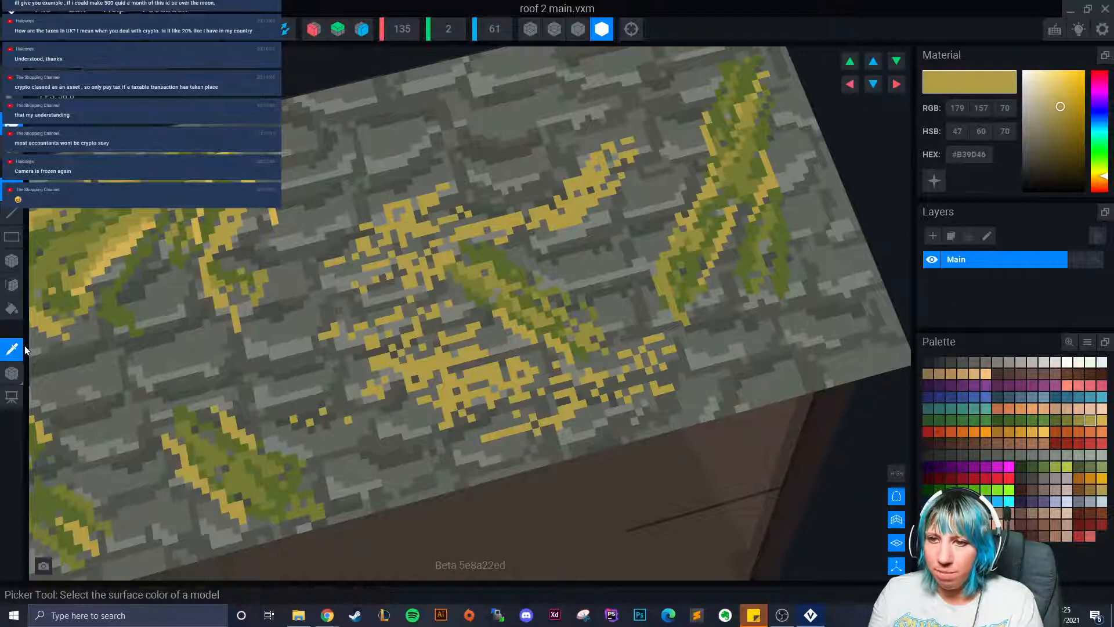
pyautogui.click(506, 270)
pyautogui.moveTo(438, 294); pyautogui.dragTo(404, 292)
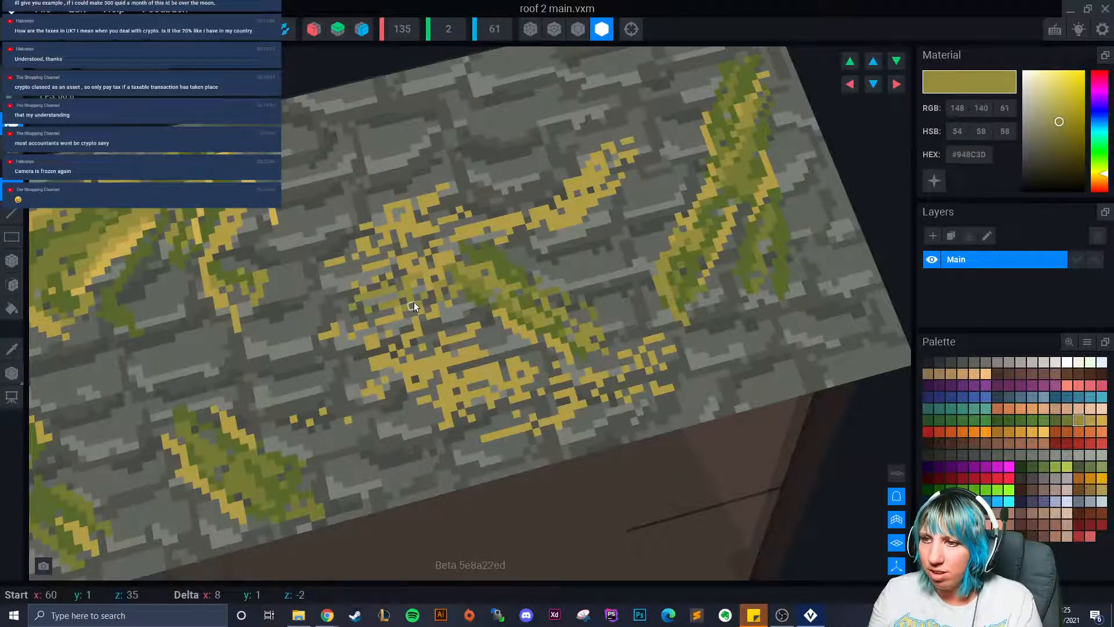
pyautogui.moveTo(365, 382)
pyautogui.mouseDown()
pyautogui.moveTo(434, 412)
pyautogui.moveTo(501, 413)
pyautogui.moveTo(552, 397)
pyautogui.mouseUp()
pyautogui.moveTo(561, 234); pyautogui.dragTo(498, 241)
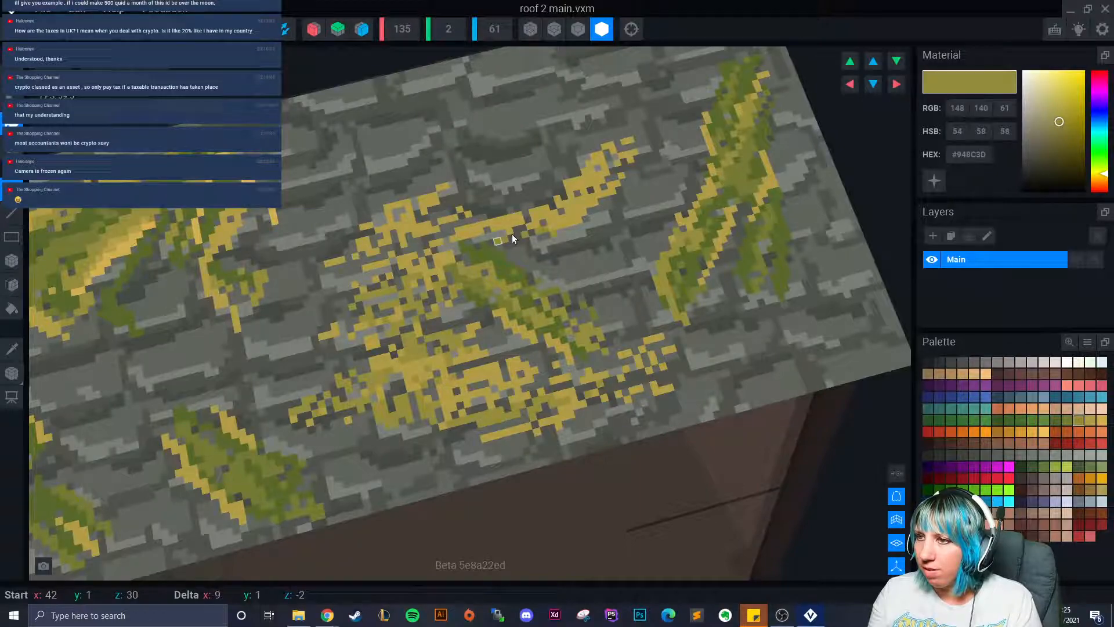
pyautogui.moveTo(604, 206); pyautogui.dragTo(498, 196)
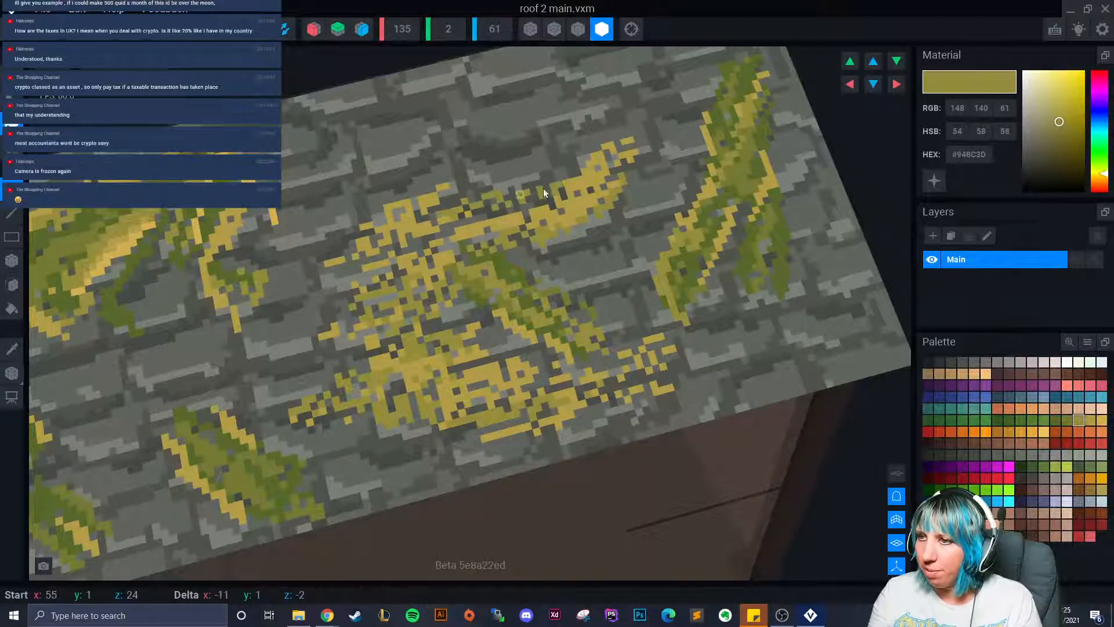
# Step: Sample the dark moss green #56682A and paint shadow voxels around and between the central patch's yellow clusters and its branch
pyautogui.click(12, 349)
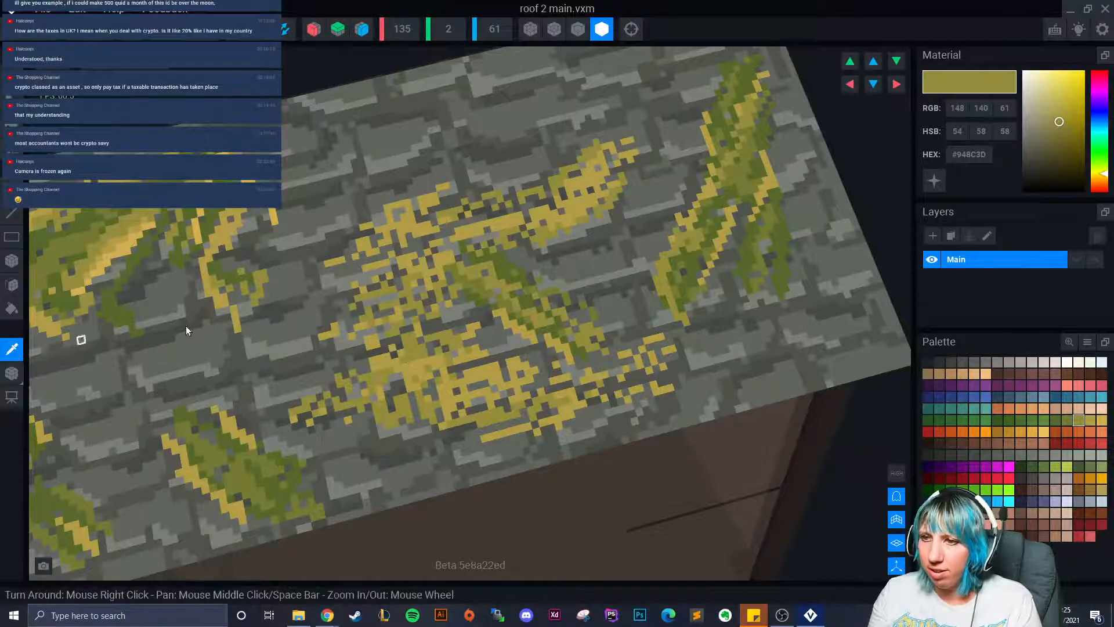
pyautogui.click(511, 270)
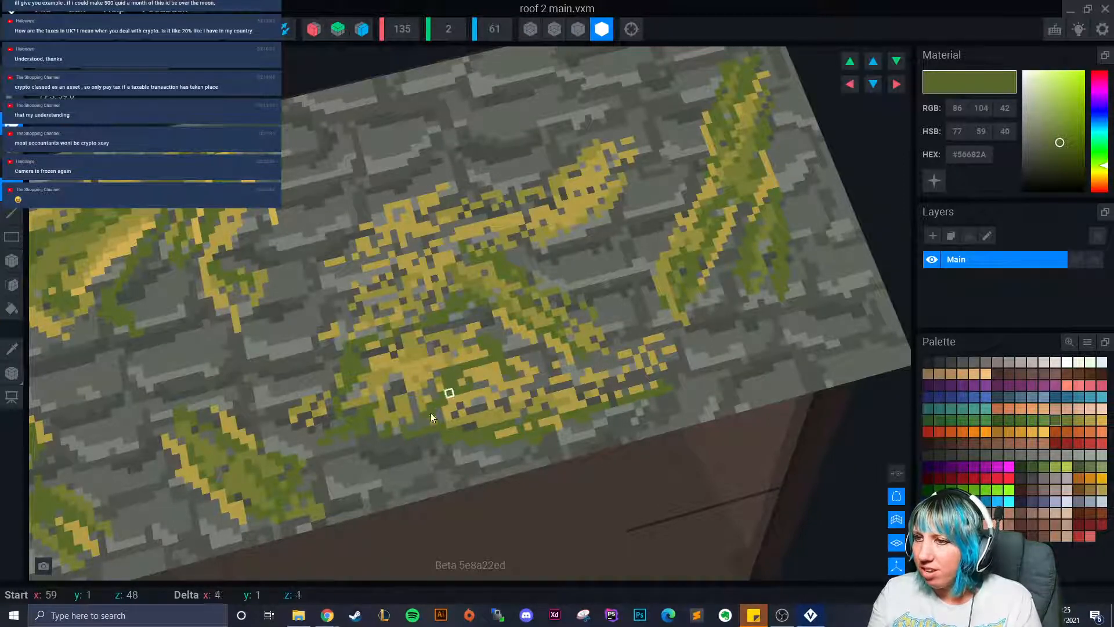
pyautogui.moveTo(400, 269)
pyautogui.mouseDown()
pyautogui.moveTo(423, 234)
pyautogui.moveTo(406, 261)
pyautogui.mouseUp()
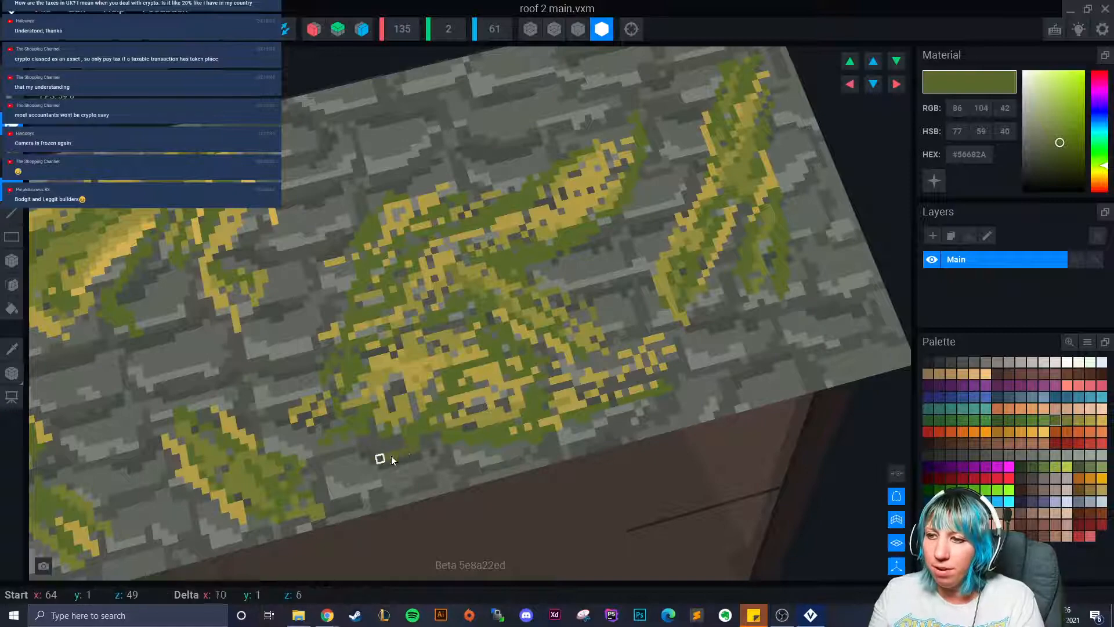
# Step: Choose the mid green #757A34 and blend moss voxels into the lower part of the central patch
pyautogui.click(12, 348)
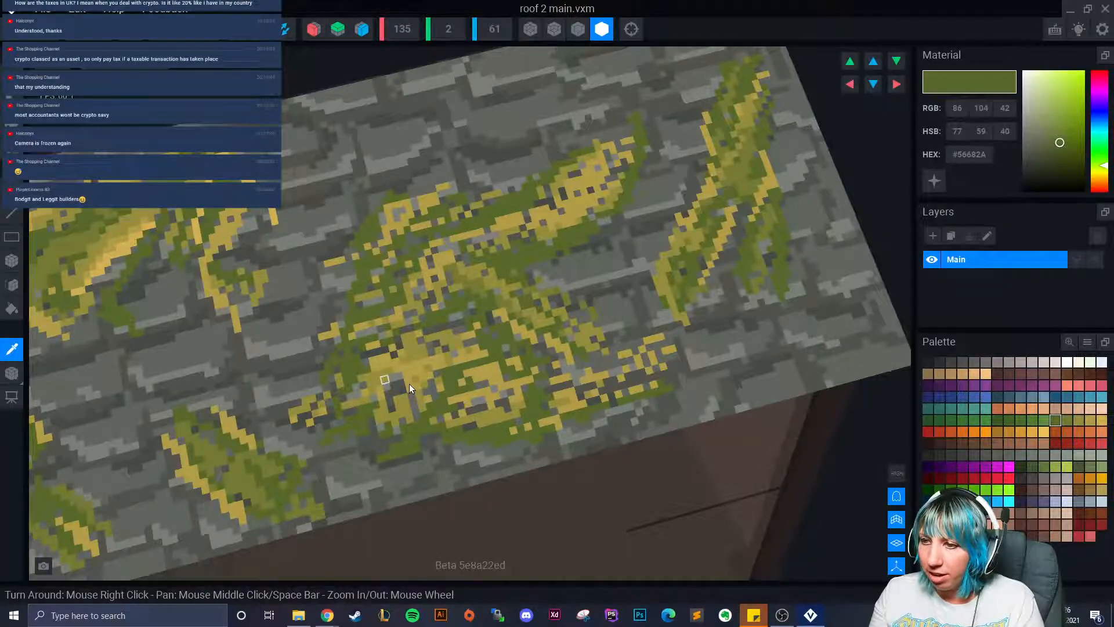
pyautogui.click(419, 433)
pyautogui.click(441, 441)
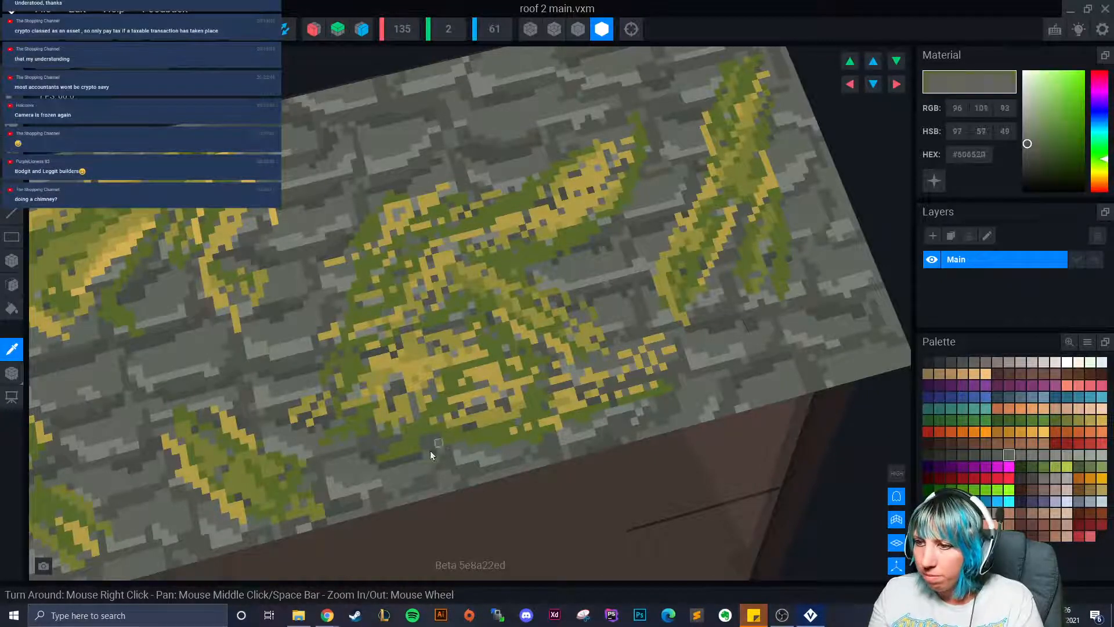
pyautogui.click(1066, 420)
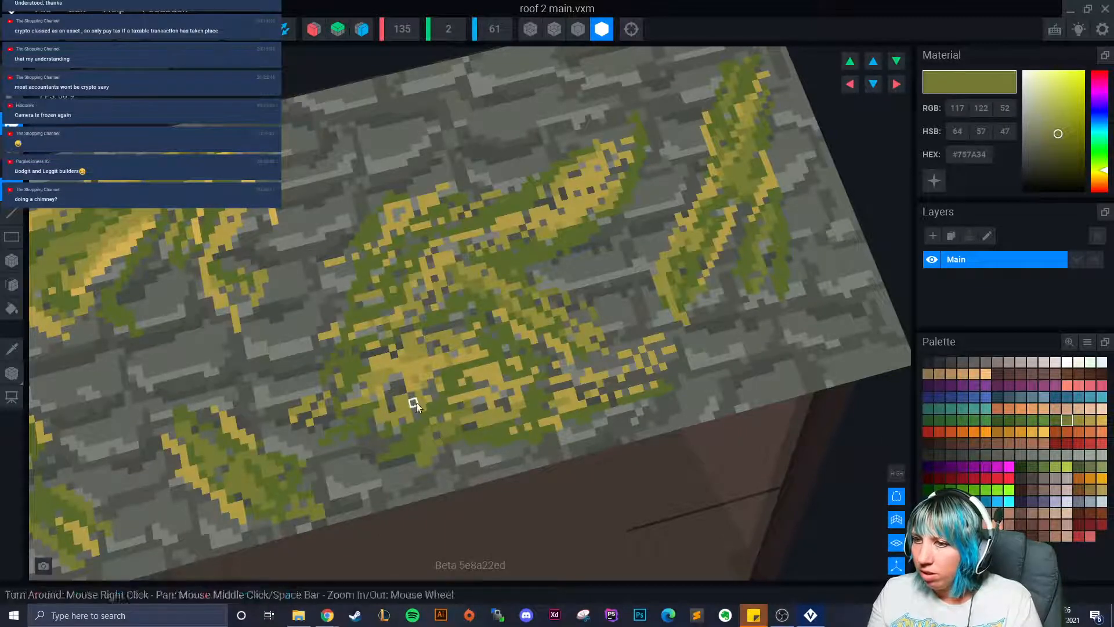
pyautogui.click(384, 393)
pyautogui.scroll(-3, 524, 306)
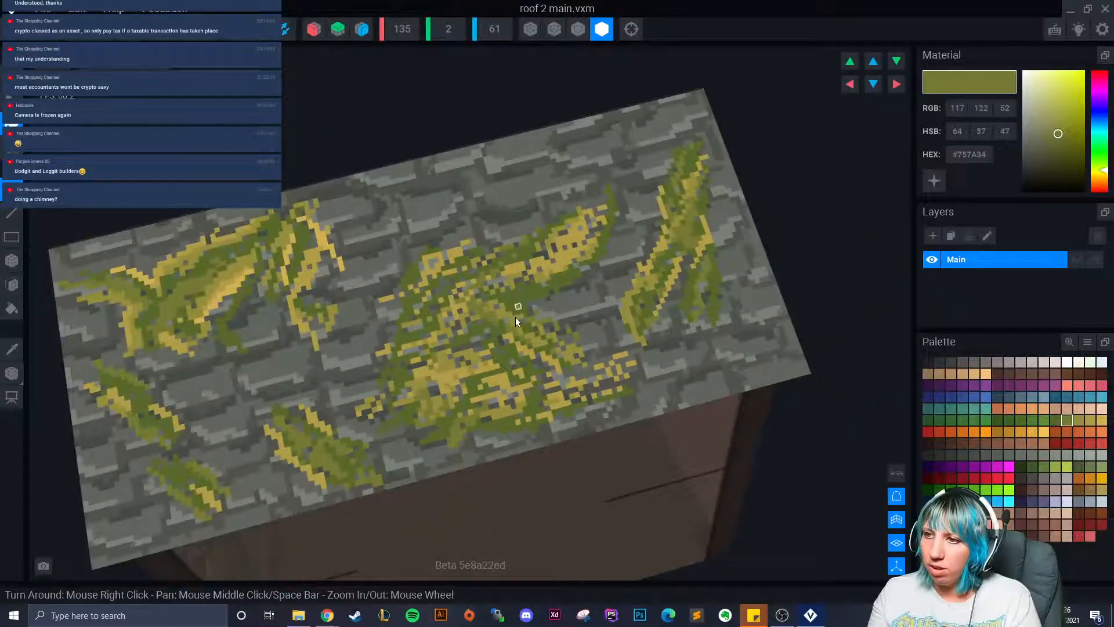
pyautogui.scroll(-3, 478, 427)
pyautogui.scroll(2, 486, 438)
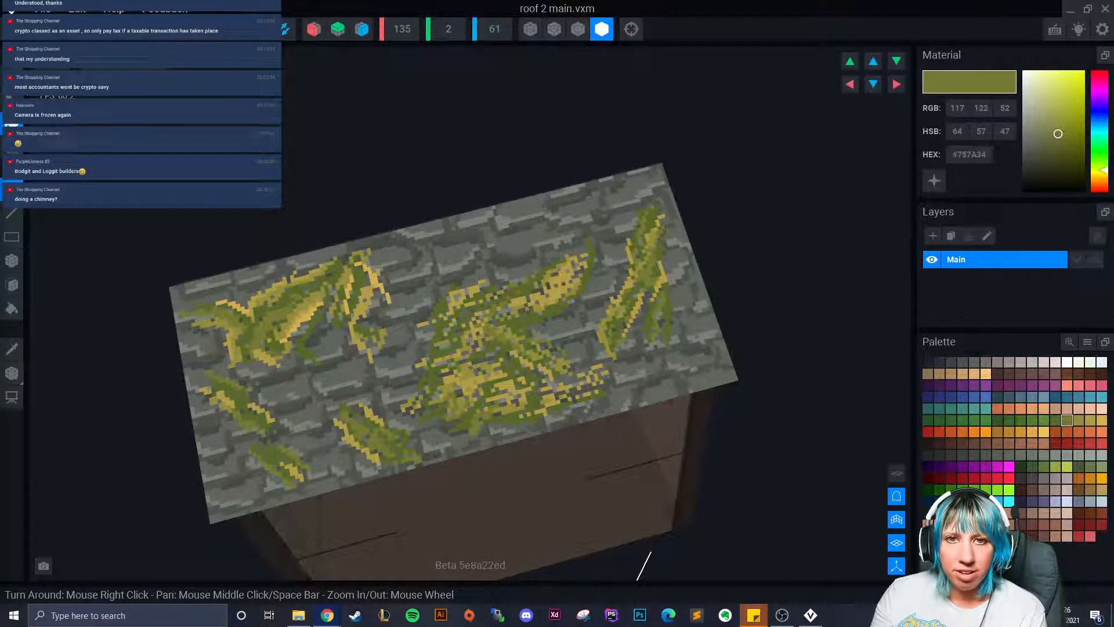
# Step: Paint #757A34 moss along and beneath the central patch's upper-right branch, and add small growths between the left moss patches
pyautogui.scroll(5, 489, 328)
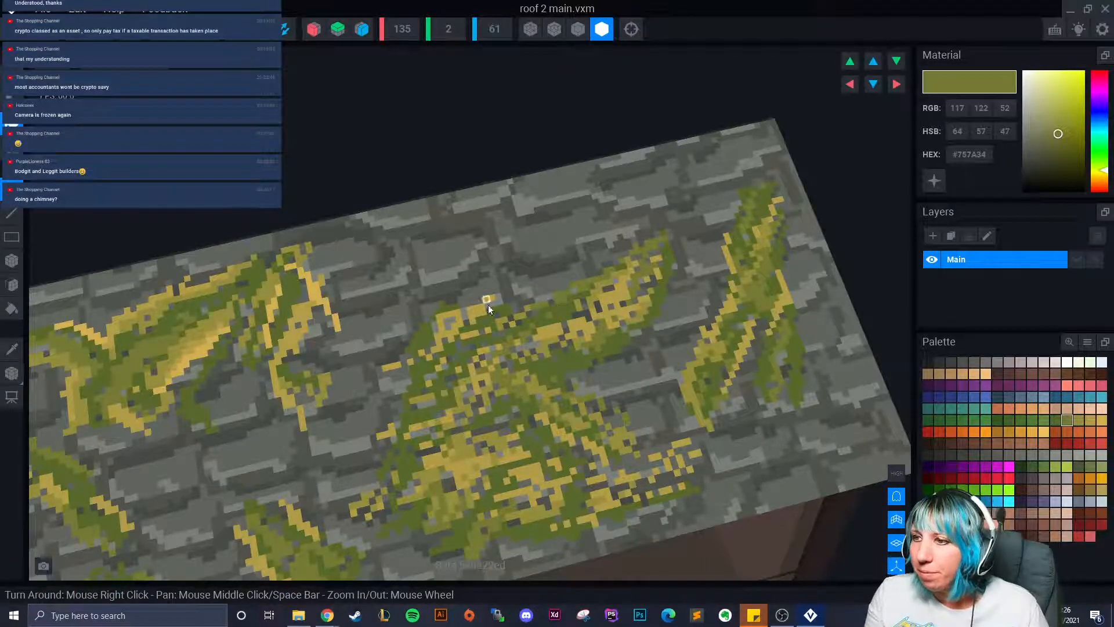
pyautogui.moveTo(611, 265); pyautogui.dragTo(622, 258)
pyautogui.moveTo(547, 297); pyautogui.dragTo(502, 311)
pyautogui.moveTo(621, 379); pyautogui.dragTo(629, 399, button='right')
pyautogui.moveTo(629, 399); pyautogui.dragTo(582, 367, button='middle')
pyautogui.moveTo(512, 376); pyautogui.dragTo(530, 360, button='right')
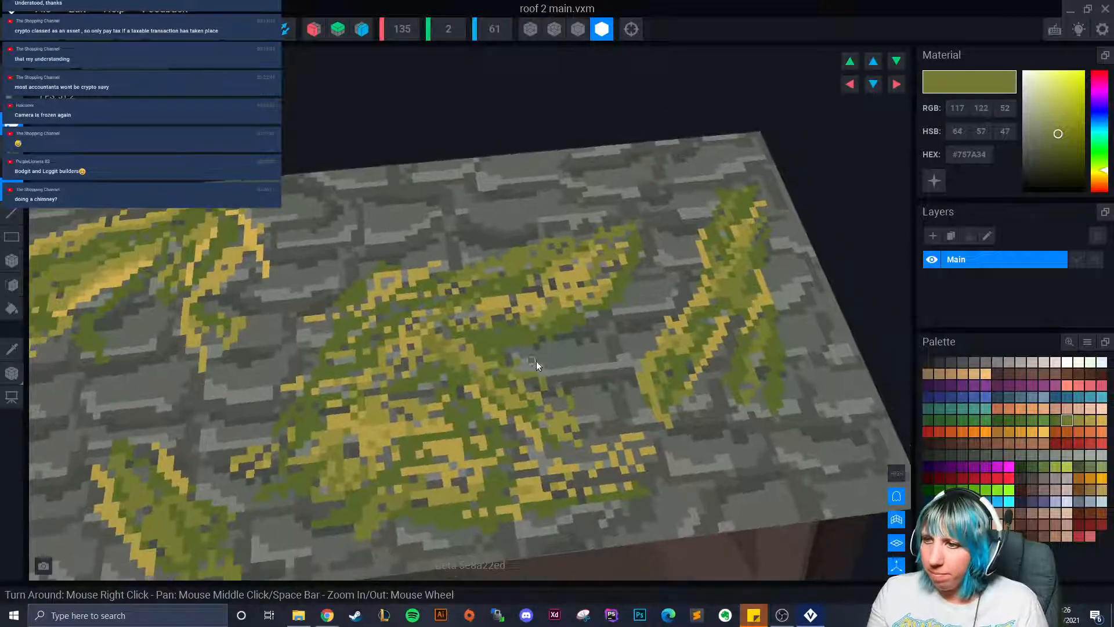
pyautogui.moveTo(532, 360); pyautogui.dragTo(534, 361)
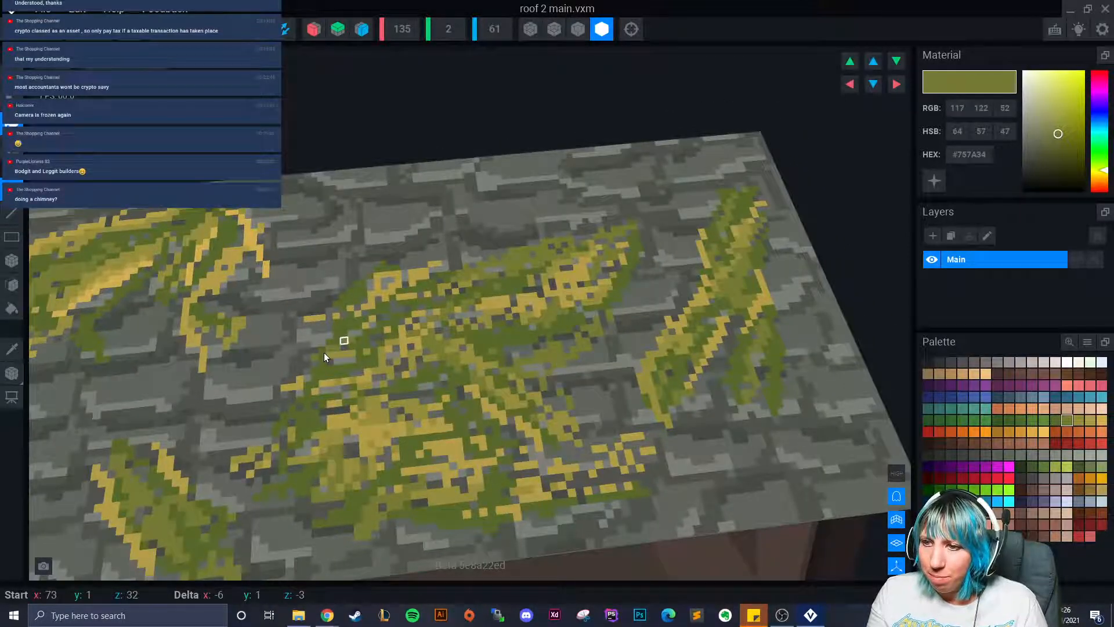
pyautogui.scroll(-4, 364, 405)
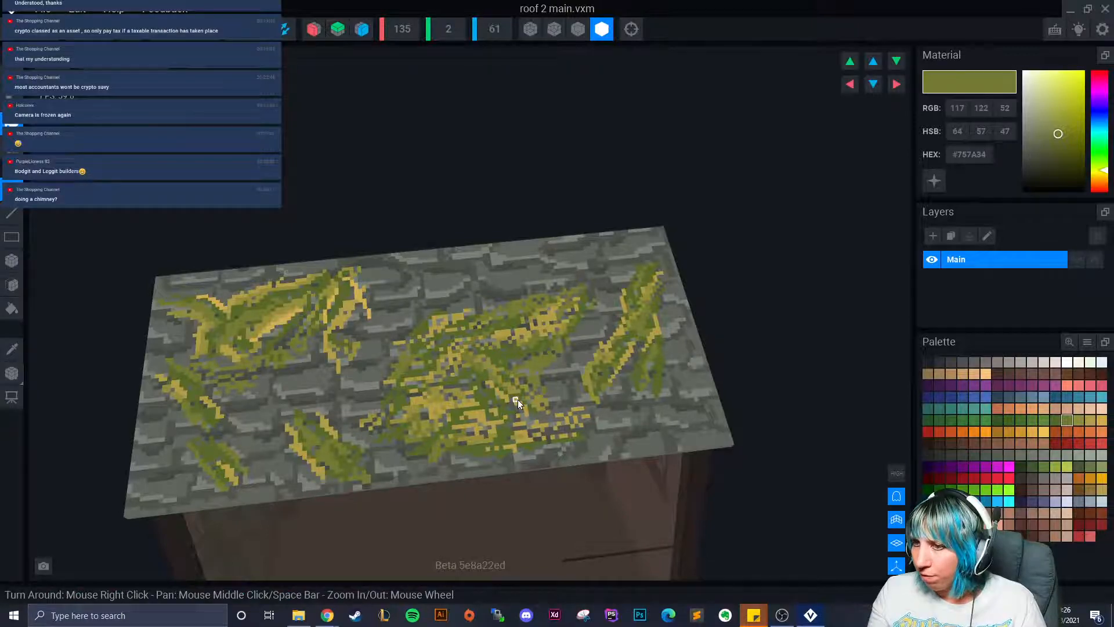
# Step: Save the changes to roof 2 main, return to the cottage project and turn to the other roof side
pyautogui.moveTo(542, 367); pyautogui.dragTo(499, 401, button='right')
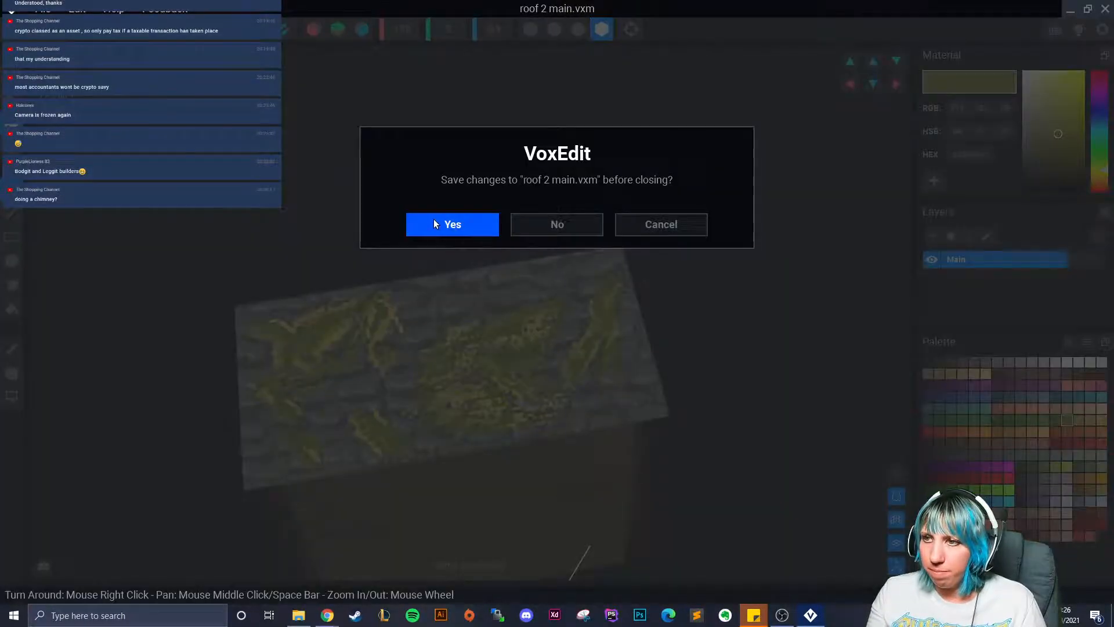
pyautogui.click(429, 220)
pyautogui.moveTo(540, 103); pyautogui.dragTo(615, 261, button='right')
pyautogui.moveTo(580, 227); pyautogui.dragTo(634, 242, button='right')
pyautogui.scroll(3, 632, 249)
pyautogui.scroll(3, 637, 225)
pyautogui.moveTo(637, 225); pyautogui.dragTo(543, 255, button='middle')
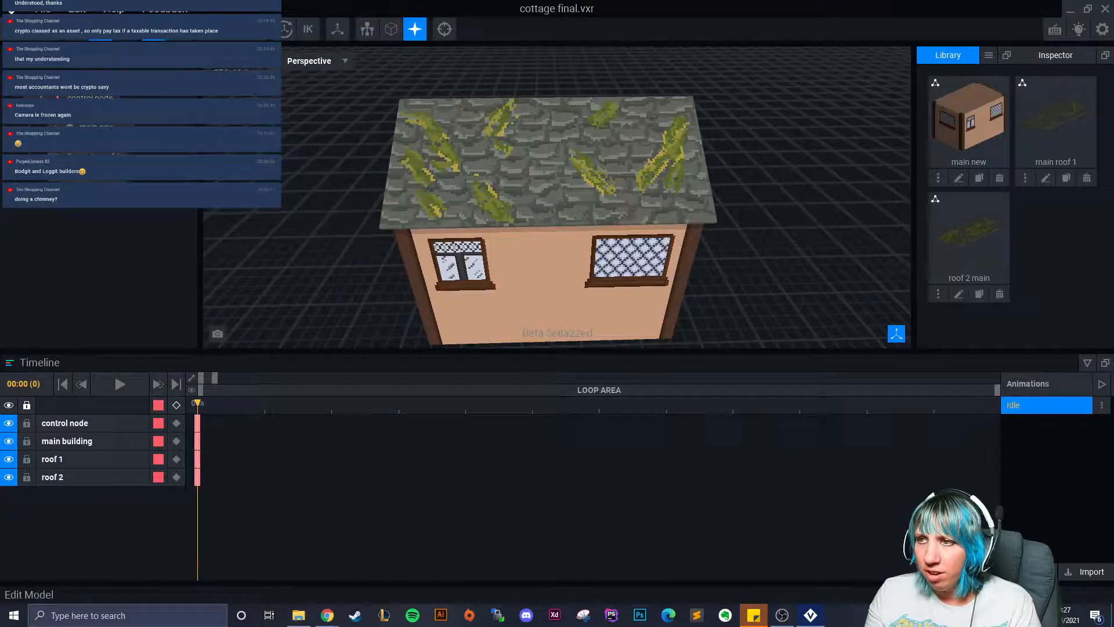
# Step: Open the main roof 1 model for editing and paint subtle #686D65 stone texture on the stones in its upper middle
pyautogui.click(69, 155)
pyautogui.moveTo(368, 225); pyautogui.dragTo(433, 280, button='right')
pyautogui.scroll(5, 433, 284)
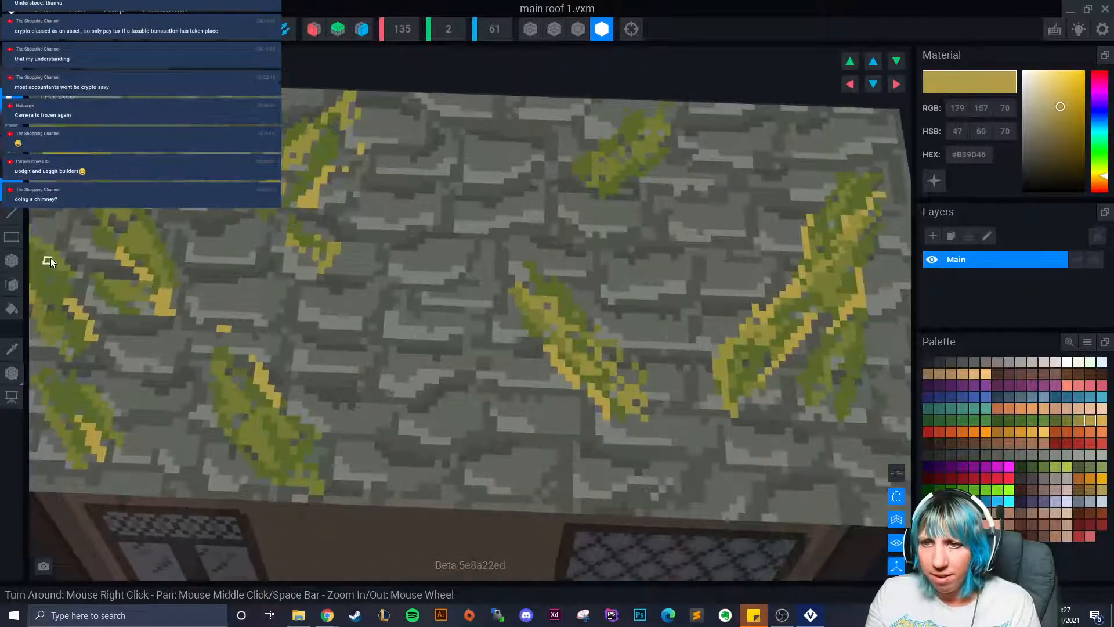
pyautogui.click(12, 348)
pyautogui.click(492, 218)
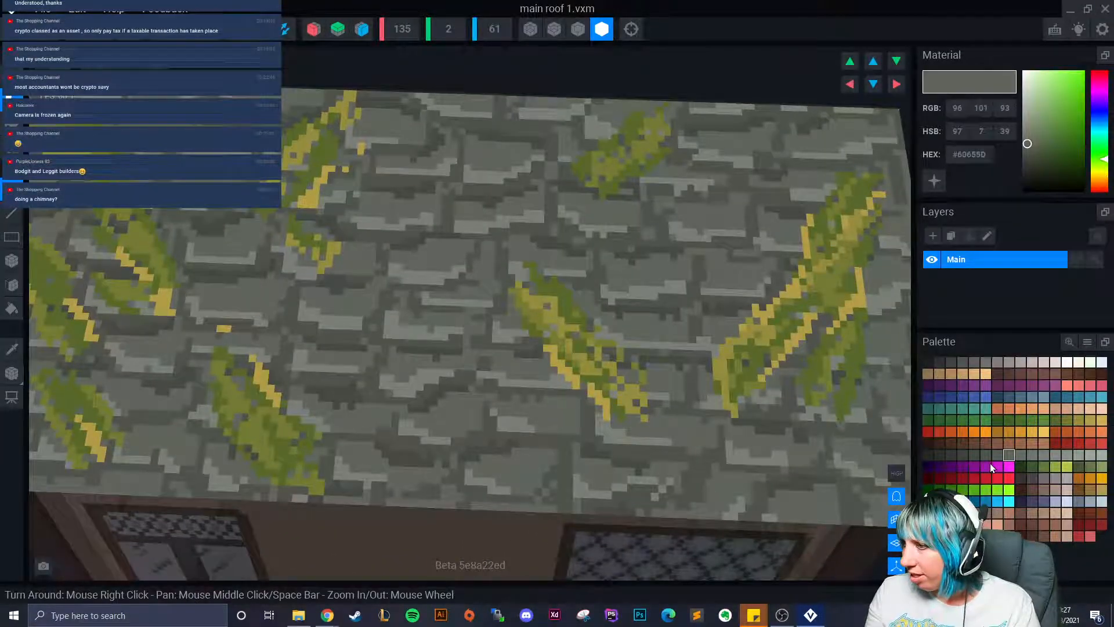
pyautogui.scroll(2, 422, 228)
pyautogui.scroll(1, 423, 228)
pyautogui.moveTo(424, 229); pyautogui.dragTo(489, 190, button='right')
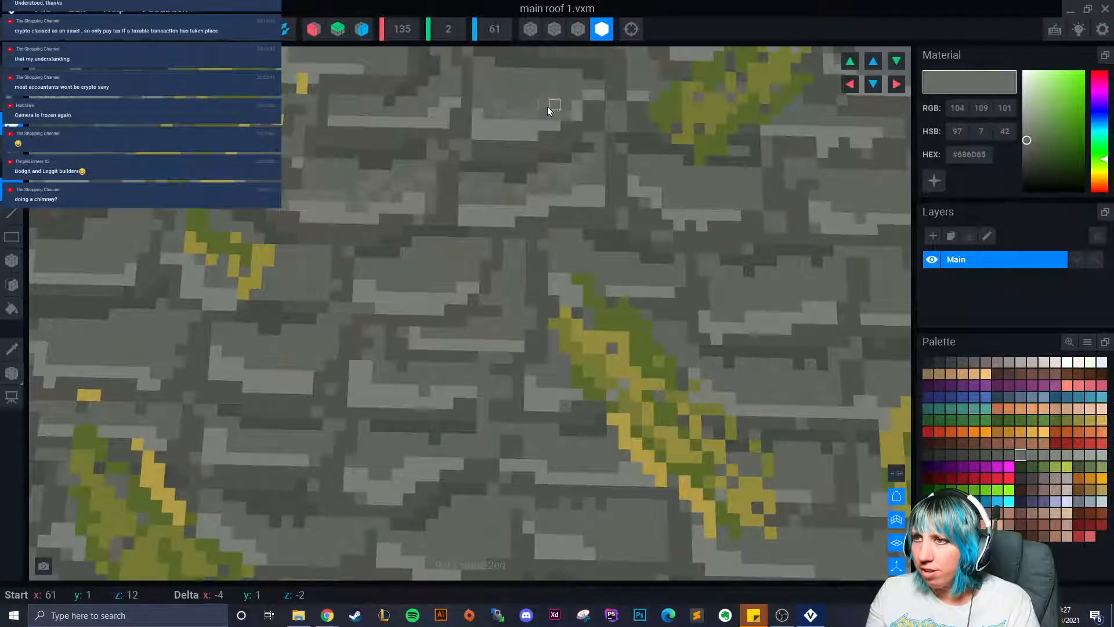
# Step: Paint #686D65 texture voxels on the stones across the lower part of main roof 1, out to the lower-left corner
pyautogui.scroll(-5, 539, 156)
pyautogui.moveTo(499, 203); pyautogui.dragTo(406, 206, button='right')
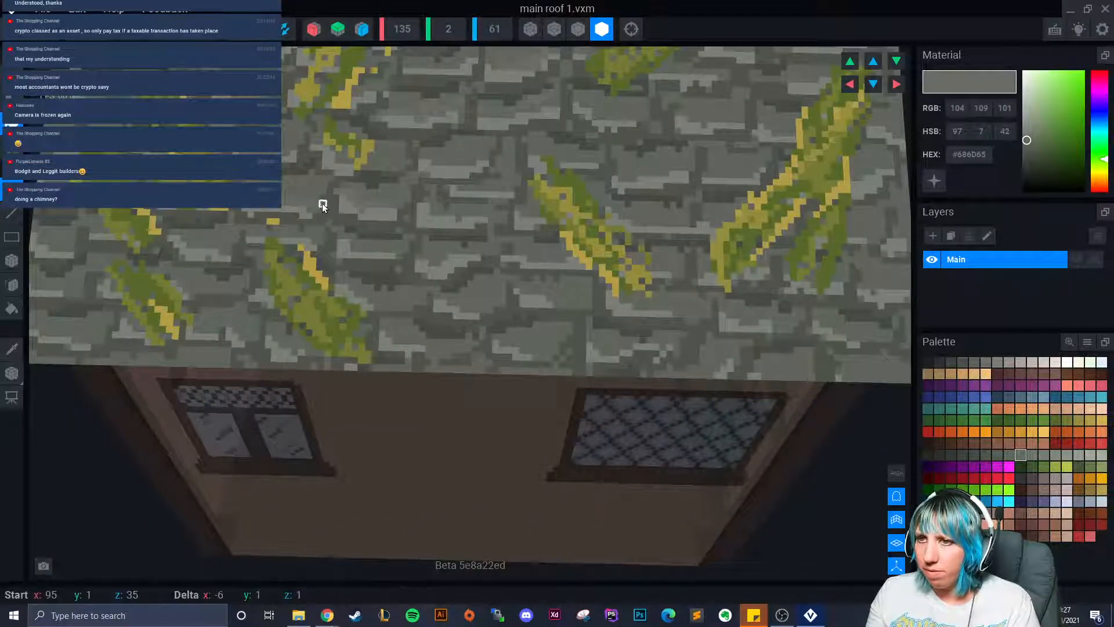
pyautogui.moveTo(186, 195); pyautogui.dragTo(323, 158, button='middle')
pyautogui.moveTo(322, 203)
pyautogui.mouseDown()
pyautogui.moveTo(343, 211)
pyautogui.moveTo(334, 250)
pyautogui.moveTo(352, 286)
pyautogui.mouseUp()
pyautogui.moveTo(555, 264)
pyautogui.mouseDown()
pyautogui.moveTo(517, 269)
pyautogui.moveTo(570, 257)
pyautogui.moveTo(610, 270)
pyautogui.mouseUp()
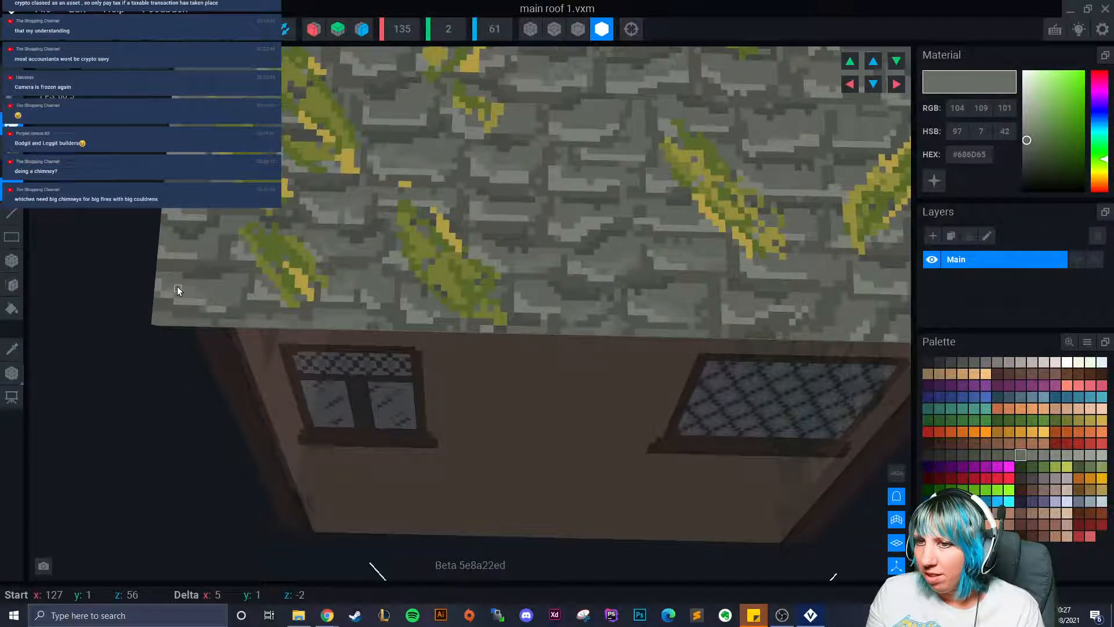
# Step: Add #686D65 texture to the remaining stones on main roof 1, from the upper rows to the lower-right corner
pyautogui.moveTo(238, 293); pyautogui.dragTo(403, 235, button='right')
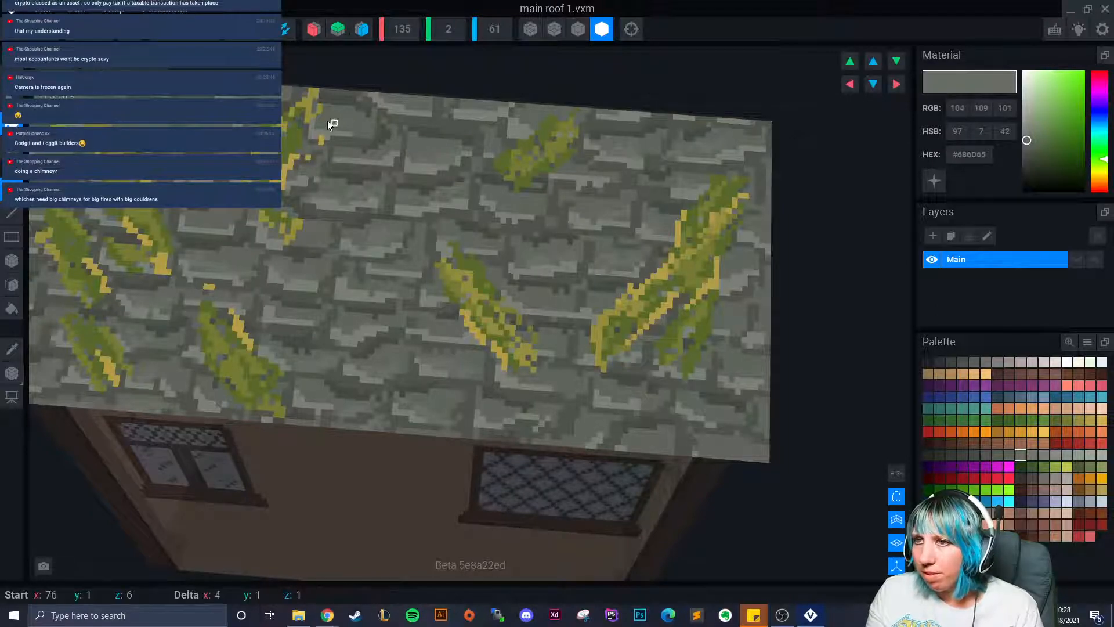
pyautogui.moveTo(409, 151); pyautogui.dragTo(301, 164, button='right')
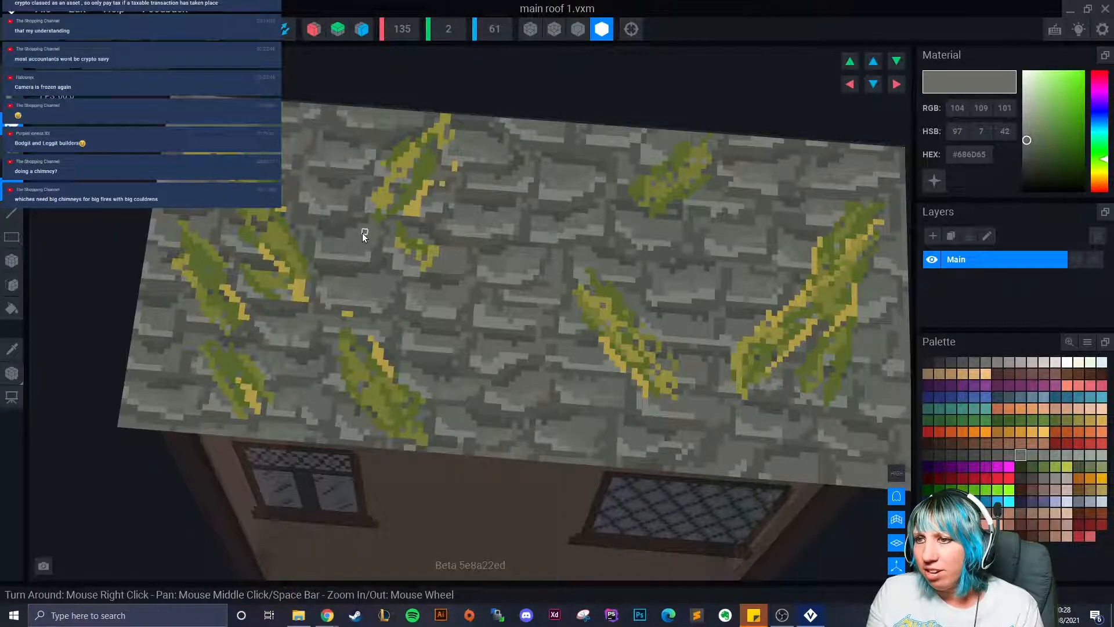
pyautogui.moveTo(504, 277); pyautogui.dragTo(453, 285, button='right')
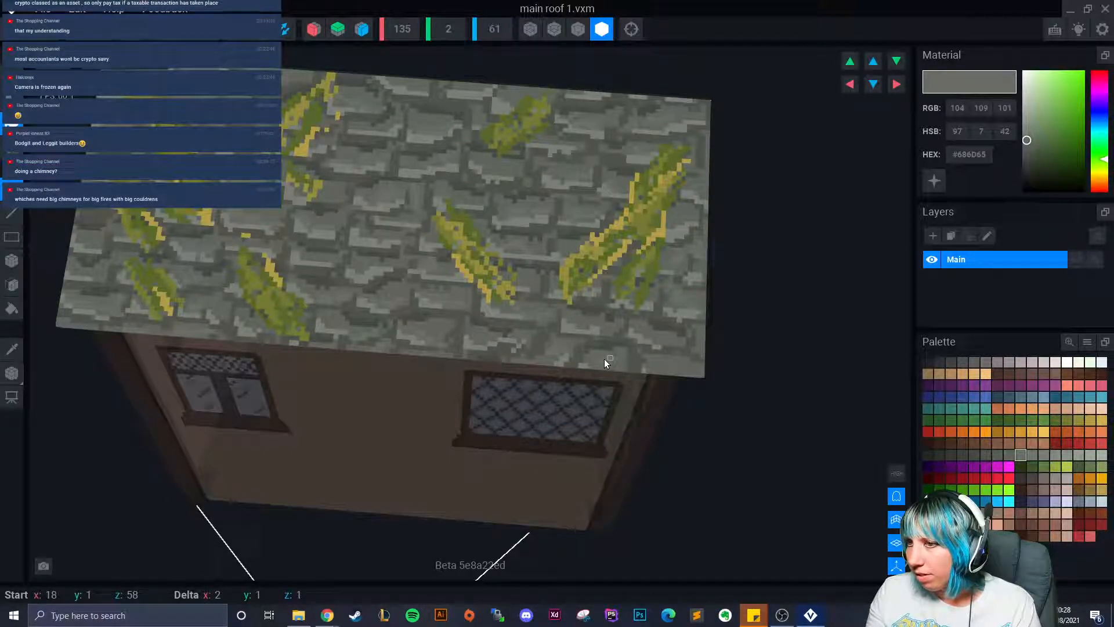
pyautogui.scroll(-3, 419, 291)
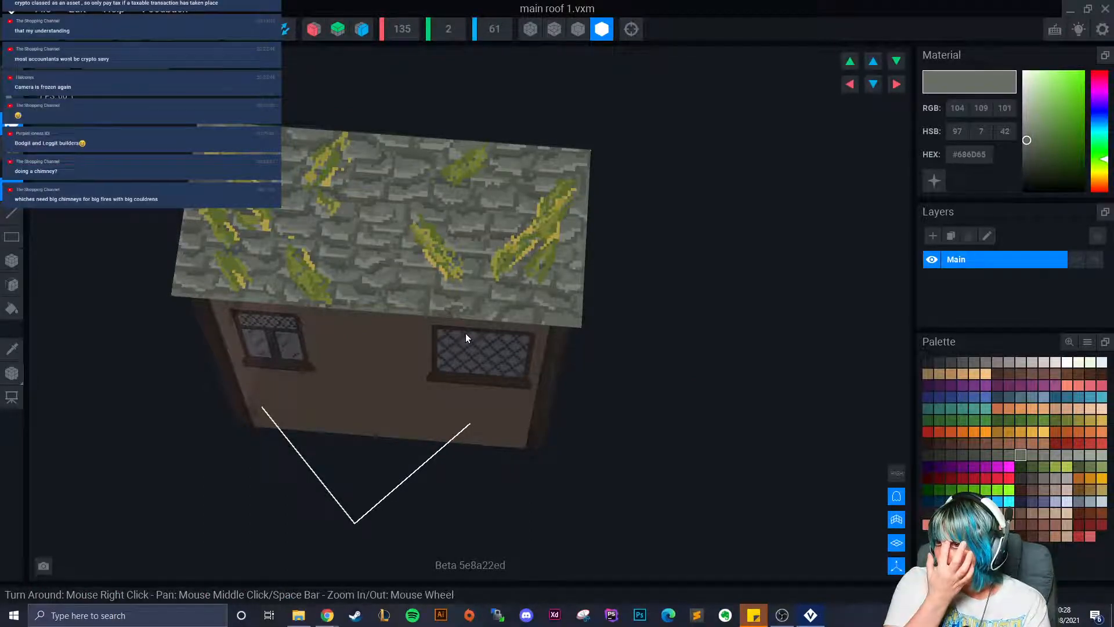
pyautogui.moveTo(466, 333); pyautogui.dragTo(299, 253, button='right')
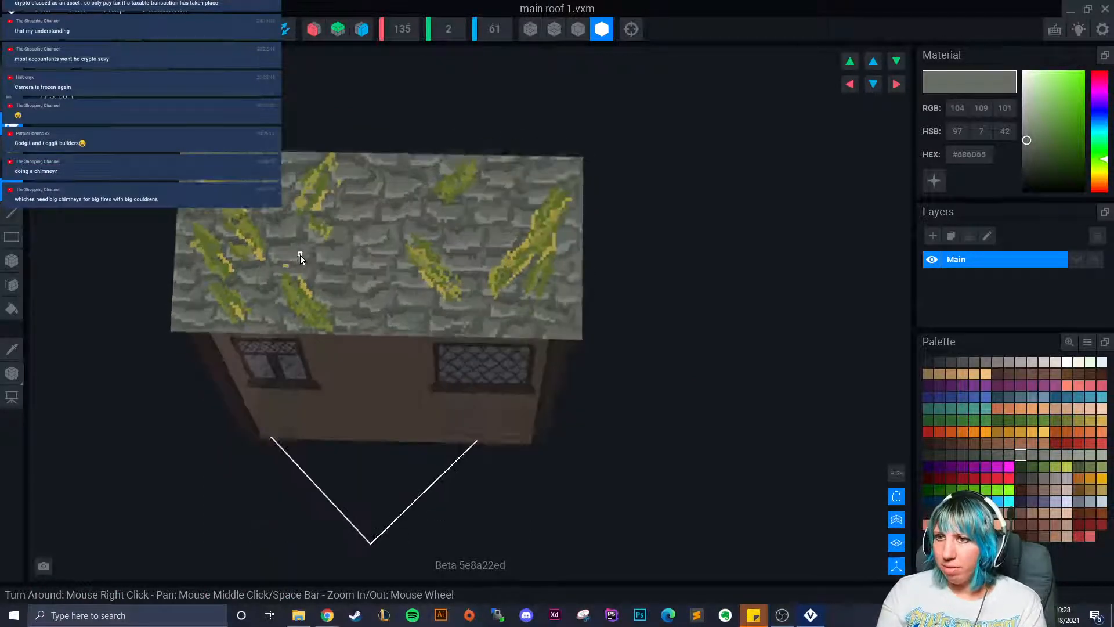
pyautogui.scroll(4, 300, 250)
pyautogui.scroll(-4, 385, 340)
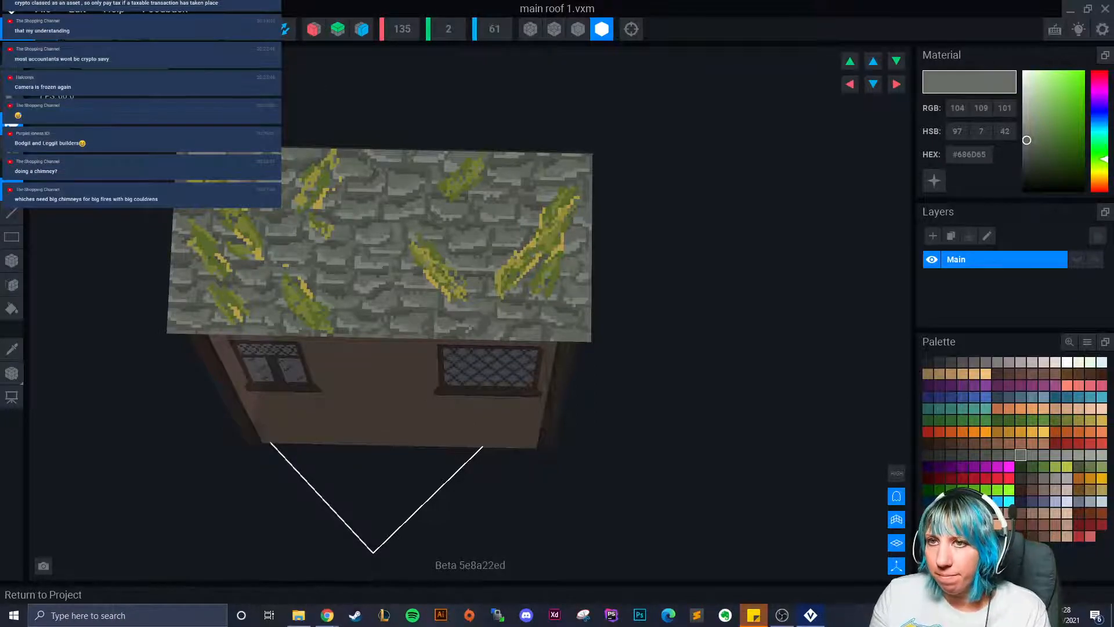
# Step: Save main roof 1, return to the cottage project and open the roof 2 model for editing
pyautogui.click(18, 29)
pyautogui.click(435, 228)
pyautogui.moveTo(477, 177); pyautogui.dragTo(530, 229, button='right')
pyautogui.click(542, 219)
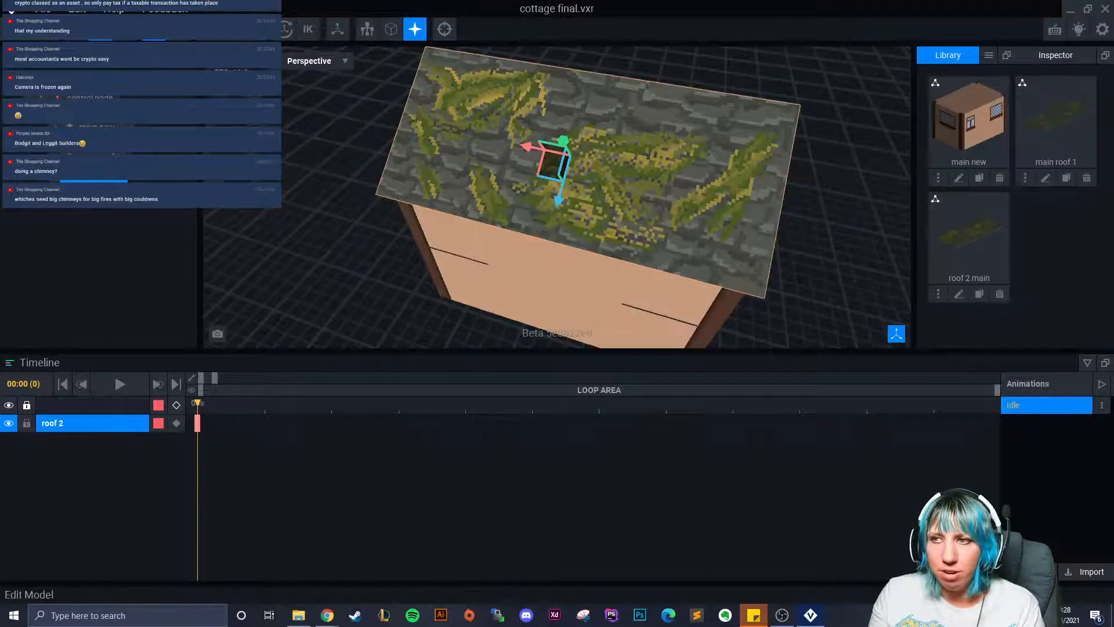
pyautogui.click(69, 186)
# Step: Choose the stone grey #686D65 and paint texture voxels on the stones at the lower left of roof 2
pyautogui.moveTo(447, 282); pyautogui.dragTo(148, 291, button='right')
pyautogui.scroll(5, 408, 341)
pyautogui.click(11, 349)
pyautogui.click(456, 229)
pyautogui.click(1020, 454)
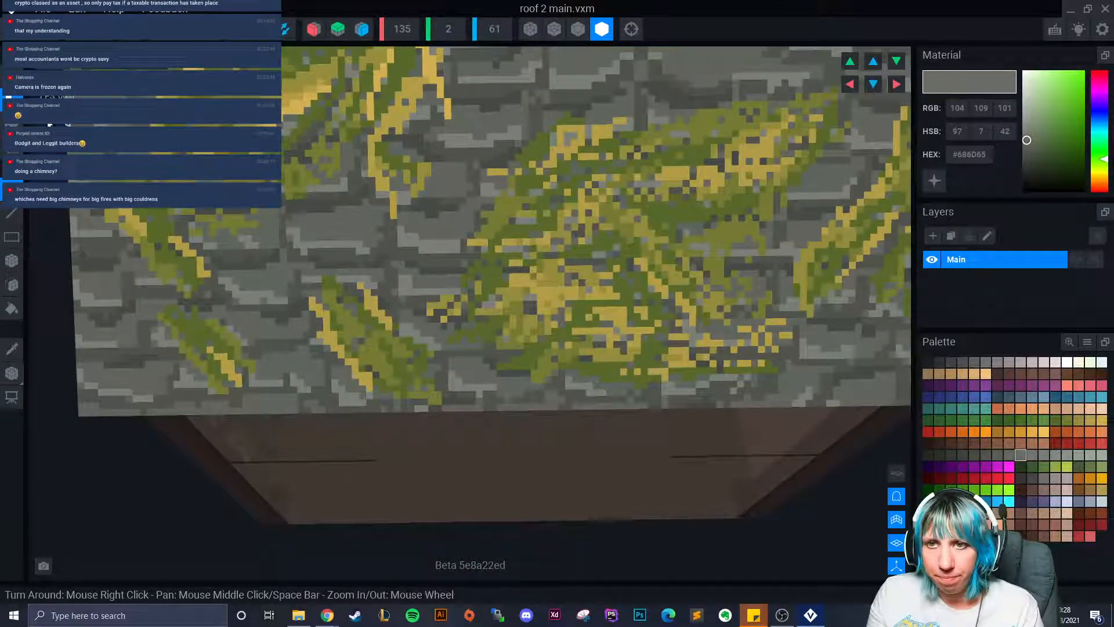
pyautogui.moveTo(452, 221)
pyautogui.mouseDown()
pyautogui.moveTo(348, 213)
pyautogui.moveTo(319, 223)
pyautogui.mouseUp()
pyautogui.moveTo(255, 236); pyautogui.dragTo(277, 226)
pyautogui.moveTo(249, 286); pyautogui.dragTo(262, 284)
pyautogui.moveTo(266, 337); pyautogui.dragTo(234, 314)
pyautogui.moveTo(127, 332)
pyautogui.mouseDown()
pyautogui.moveTo(82, 326)
pyautogui.moveTo(97, 288)
pyautogui.moveTo(87, 267)
pyautogui.mouseUp()
# Step: Paint #686D65 texture voxels on the stones across the upper rows of roof 2
pyautogui.moveTo(432, 145)
pyautogui.mouseDown(button='middle')
pyautogui.moveTo(331, 269)
pyautogui.moveTo(312, 267)
pyautogui.mouseUp(button='middle')
pyautogui.moveTo(449, 174)
pyautogui.mouseDown()
pyautogui.moveTo(441, 188)
pyautogui.moveTo(451, 190)
pyautogui.mouseUp()
pyautogui.moveTo(396, 176); pyautogui.dragTo(409, 185)
pyautogui.moveTo(352, 158); pyautogui.dragTo(325, 160)
pyautogui.moveTo(588, 132); pyautogui.dragTo(720, 157)
pyautogui.moveTo(792, 155); pyautogui.dragTo(846, 143)
# Step: Add #686D65 texture voxels to the stones along the right side and lower-right corner of roof 2
pyautogui.moveTo(800, 198); pyautogui.dragTo(611, 174, button='middle')
pyautogui.moveTo(603, 173); pyautogui.dragTo(613, 175)
pyautogui.moveTo(692, 208)
pyautogui.mouseDown()
pyautogui.moveTo(685, 250)
pyautogui.moveTo(654, 275)
pyautogui.mouseUp()
pyautogui.moveTo(545, 273); pyautogui.dragTo(530, 280)
pyautogui.moveTo(614, 428); pyautogui.dragTo(605, 287, button='middle')
pyautogui.click(649, 256)
pyautogui.moveTo(601, 303); pyautogui.dragTo(628, 321)
pyautogui.moveTo(532, 308); pyautogui.dragTo(499, 300)
pyautogui.moveTo(495, 345); pyautogui.dragTo(656, 347)
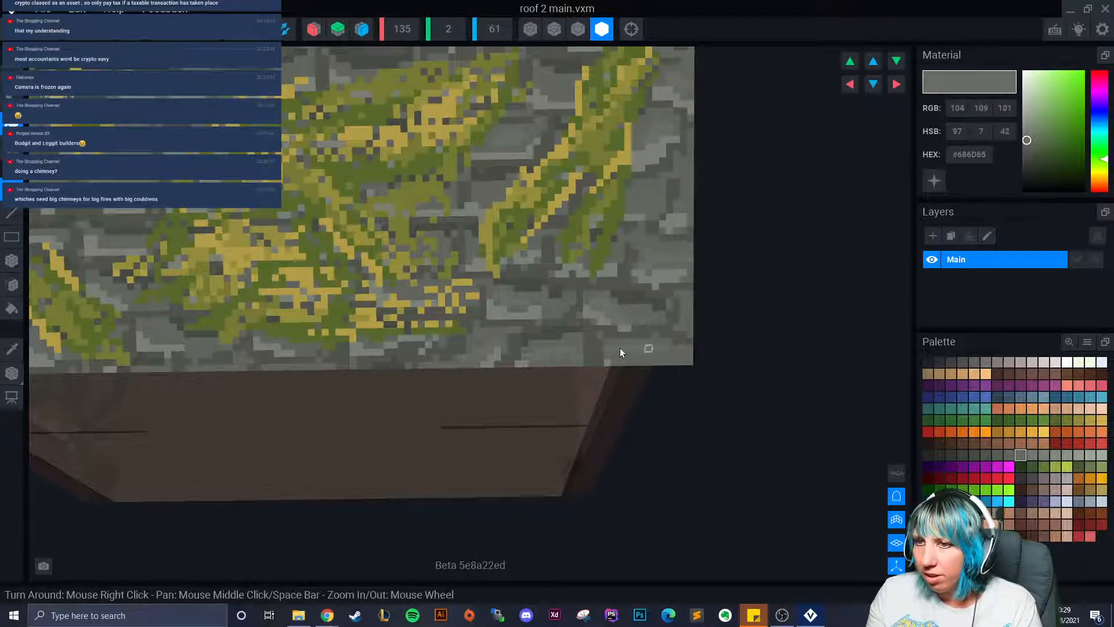
# Step: Touch up the stones between the lower-left moss patches and the central patch with #686D65 voxels
pyautogui.moveTo(253, 300); pyautogui.dragTo(494, 318, button='middle')
pyautogui.click(362, 266)
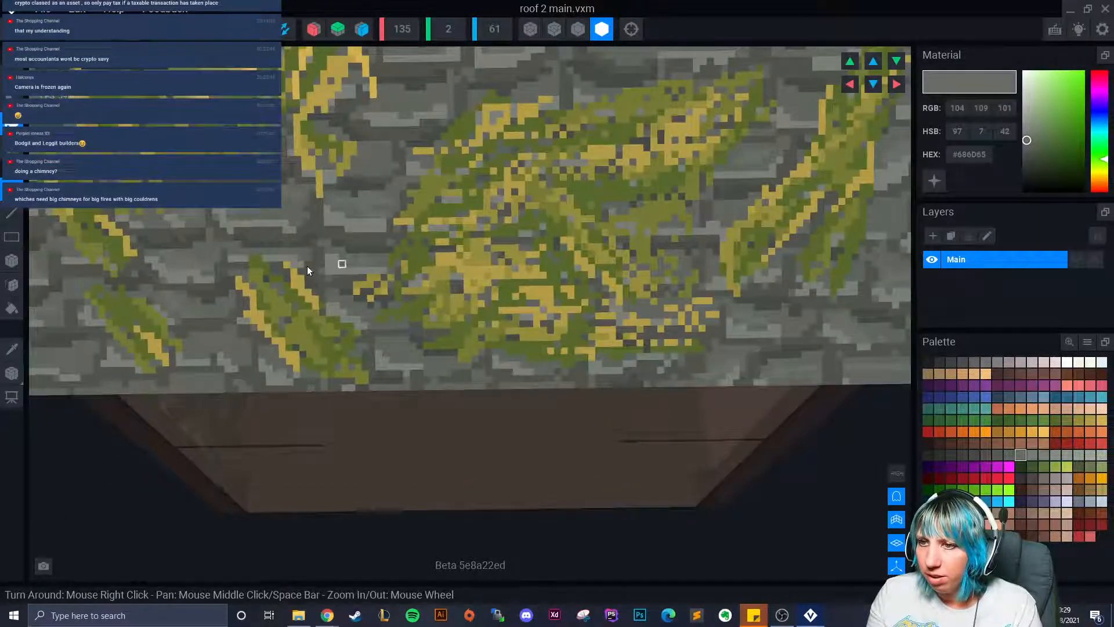
pyautogui.click(371, 320)
pyautogui.moveTo(406, 350); pyautogui.dragTo(412, 359)
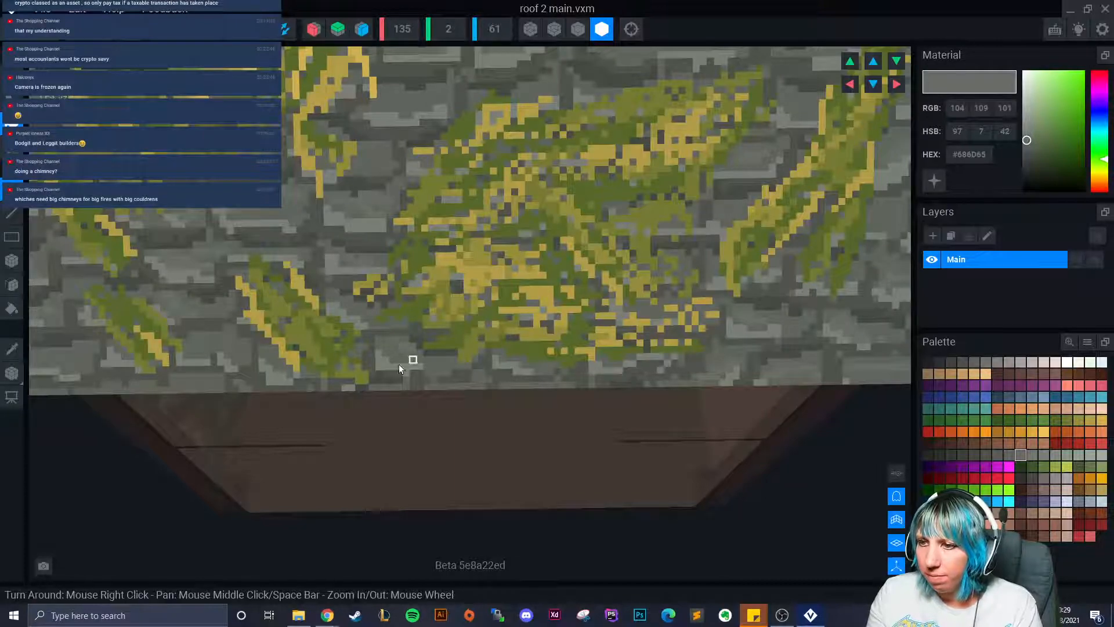
pyautogui.moveTo(230, 351); pyautogui.dragTo(192, 356)
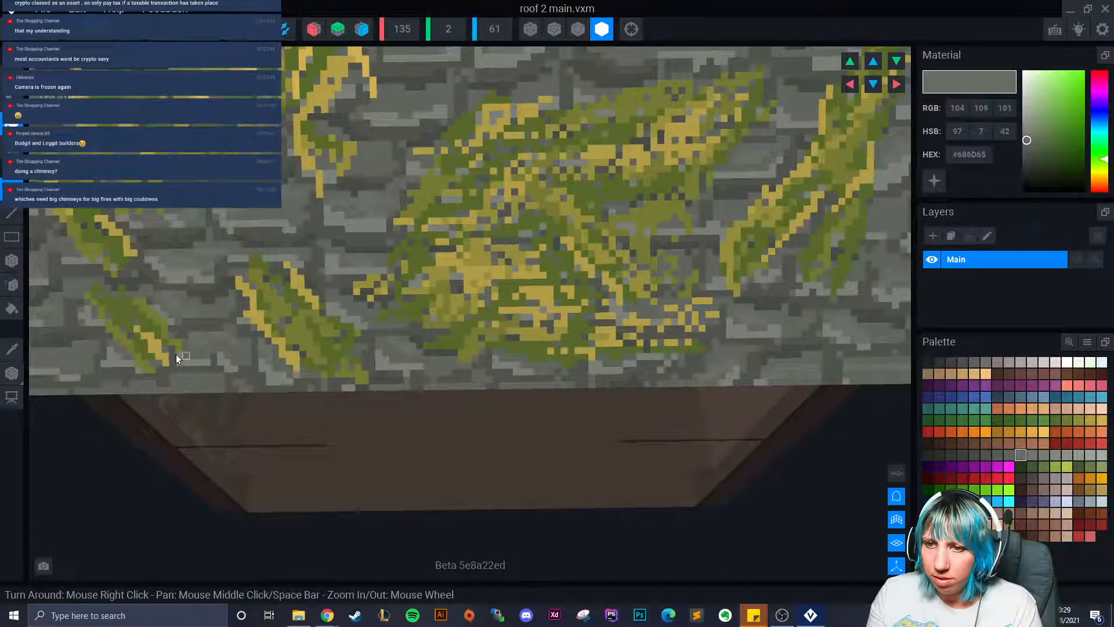
# Step: Paint #686D65 texture voxels on the stones in the lower-left corner and along the top edge of roof 2
pyautogui.moveTo(42, 350); pyautogui.dragTo(171, 339, button='middle')
pyautogui.moveTo(152, 341); pyautogui.dragTo(184, 348)
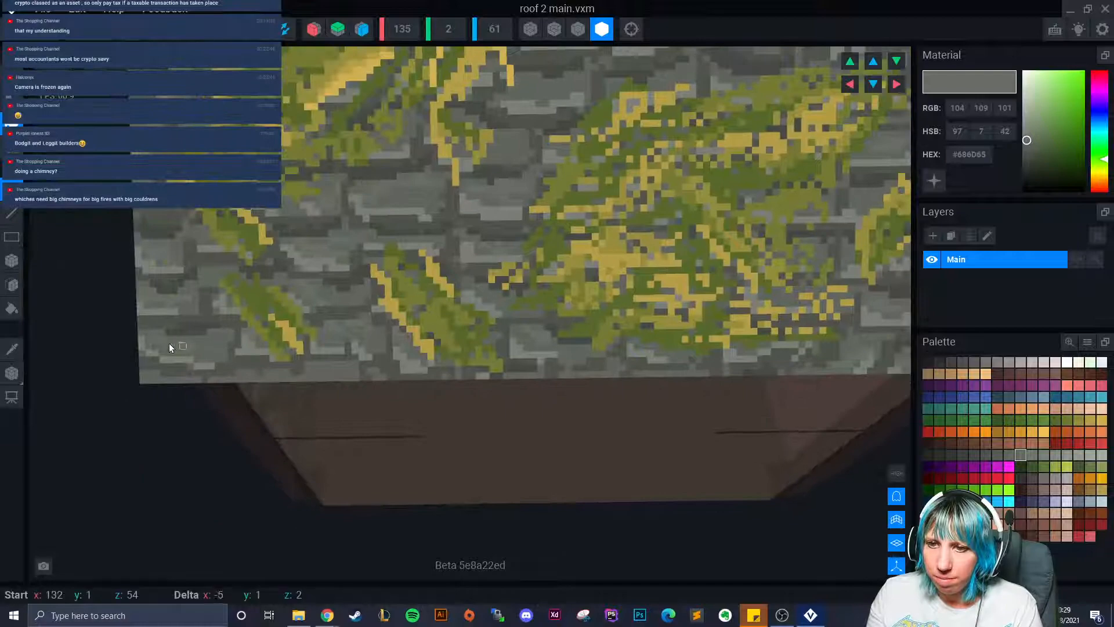
pyautogui.scroll(-5, 394, 326)
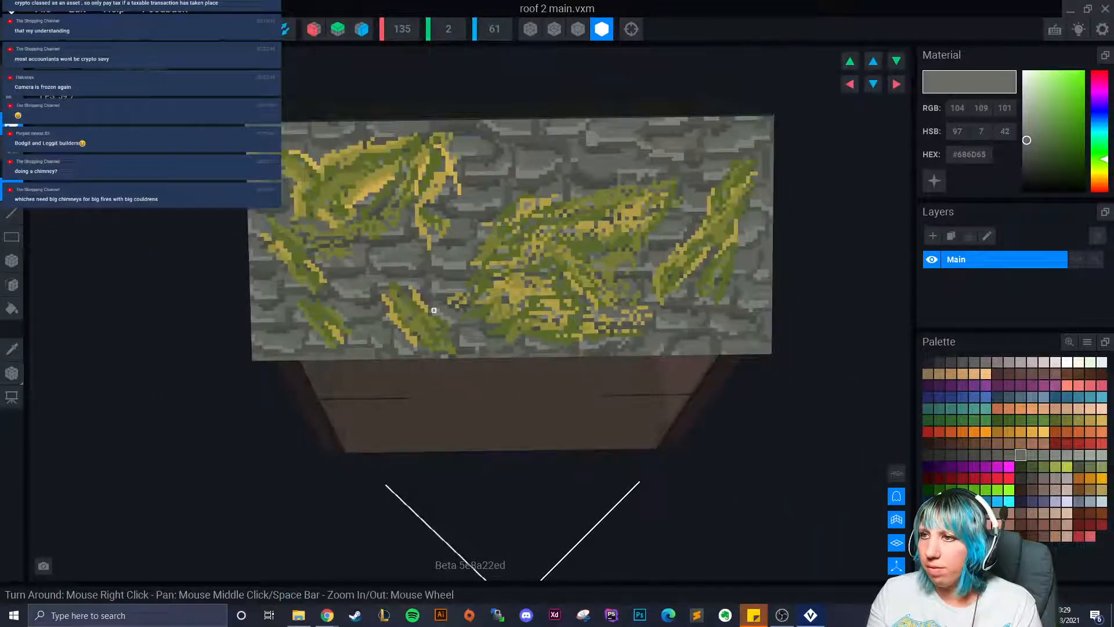
pyautogui.moveTo(442, 309); pyautogui.dragTo(340, 402, button='middle')
pyautogui.scroll(2, 465, 214)
pyautogui.moveTo(437, 224)
pyautogui.mouseDown()
pyautogui.moveTo(436, 235)
pyautogui.moveTo(554, 199)
pyautogui.mouseUp()
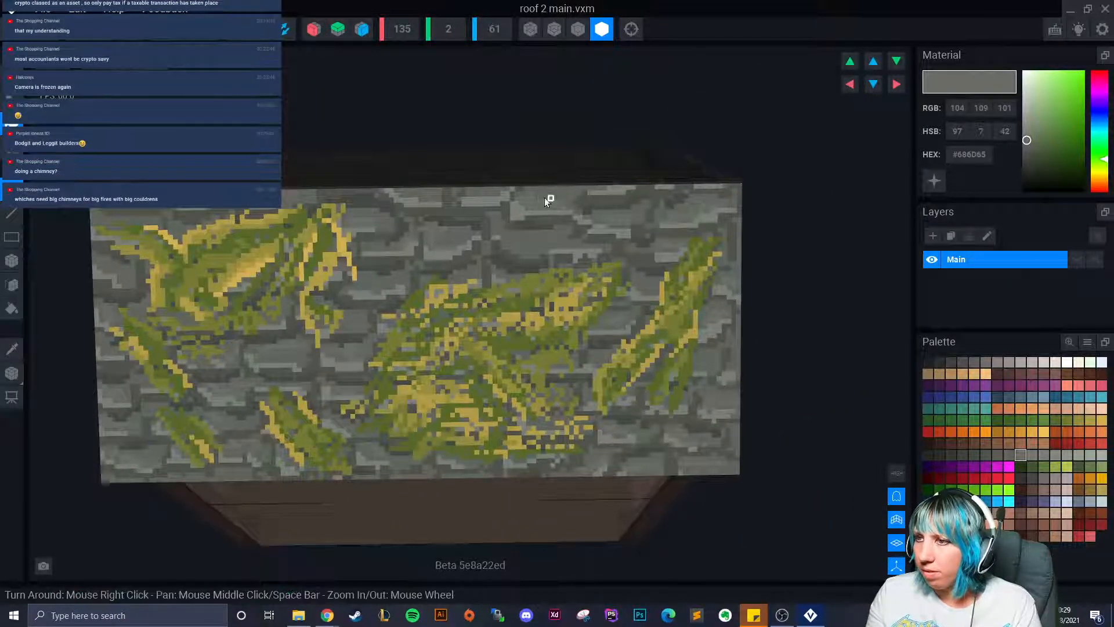
pyautogui.moveTo(456, 191); pyautogui.dragTo(388, 194)
pyautogui.moveTo(275, 202); pyautogui.dragTo(309, 199)
# Step: Touch up the stones above the central moss patch and beside the right and upper-left patches with #686D65 voxels
pyautogui.scroll(-1, 585, 295)
pyautogui.moveTo(503, 252)
pyautogui.mouseDown()
pyautogui.moveTo(500, 243)
pyautogui.moveTo(524, 261)
pyautogui.moveTo(567, 251)
pyautogui.moveTo(548, 235)
pyautogui.moveTo(500, 235)
pyautogui.mouseUp()
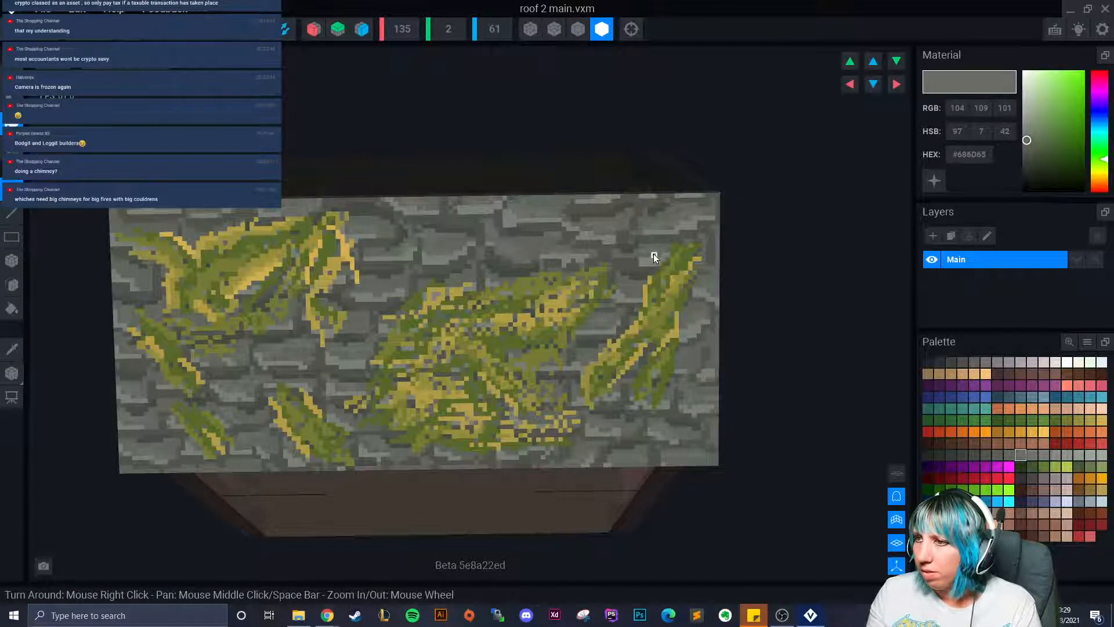
pyautogui.moveTo(627, 299)
pyautogui.mouseDown()
pyautogui.moveTo(635, 289)
pyautogui.moveTo(611, 358)
pyautogui.mouseUp()
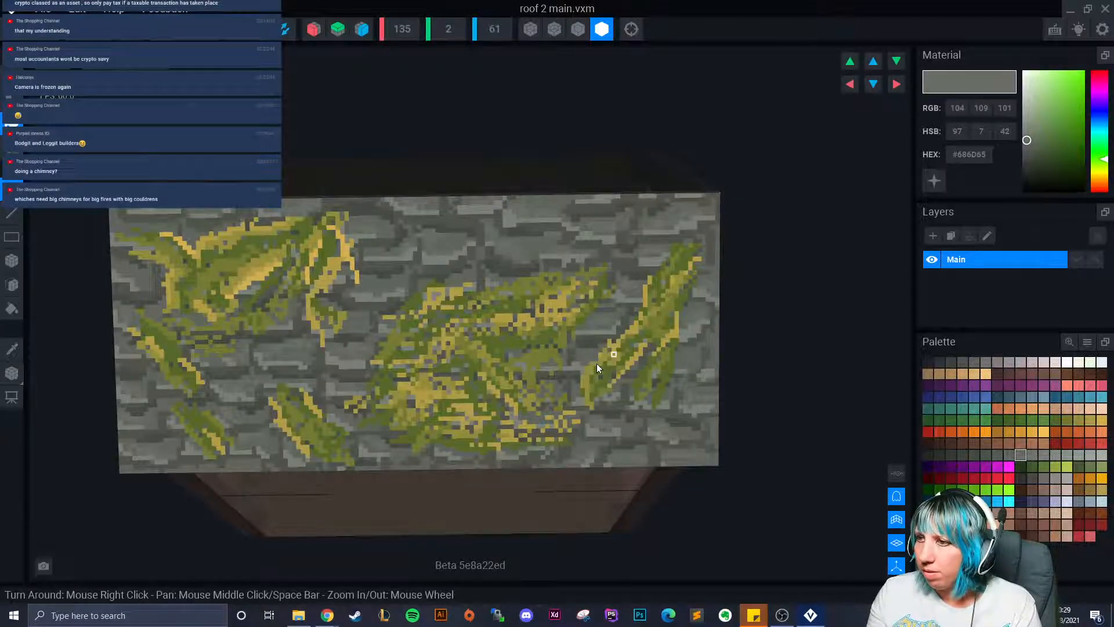
pyautogui.moveTo(187, 286); pyautogui.dragTo(127, 264)
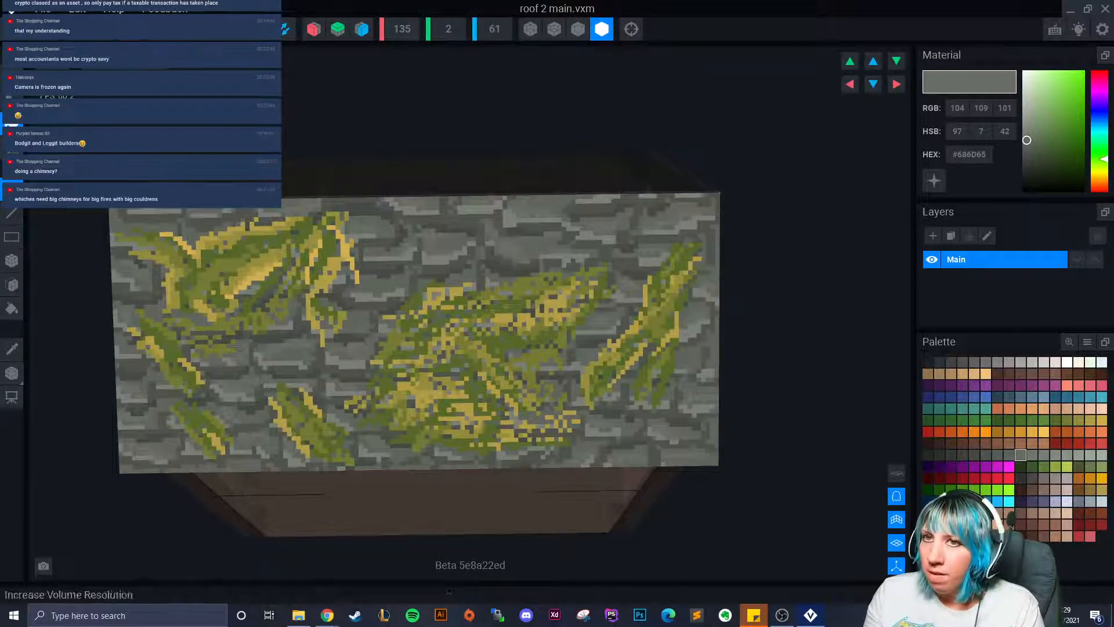
# Step: Close roof 2 main.vxm with its changes saved and view the mossy roof in the cottage assembly
pyautogui.click(284, 29)
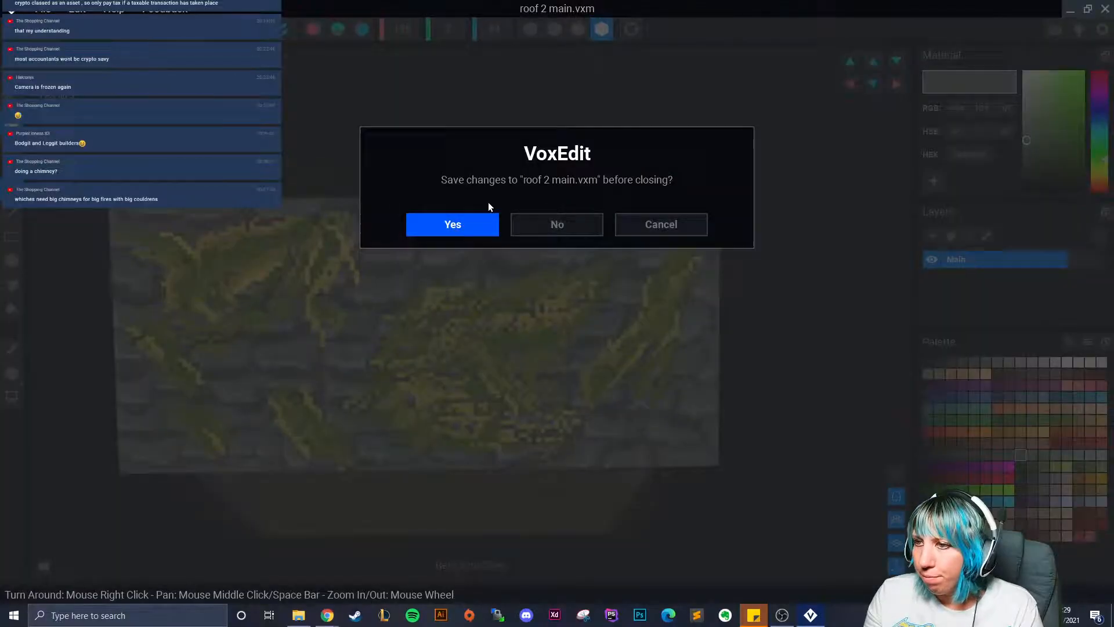
pyautogui.click(481, 216)
pyautogui.moveTo(593, 151); pyautogui.dragTo(458, 173, button='right')
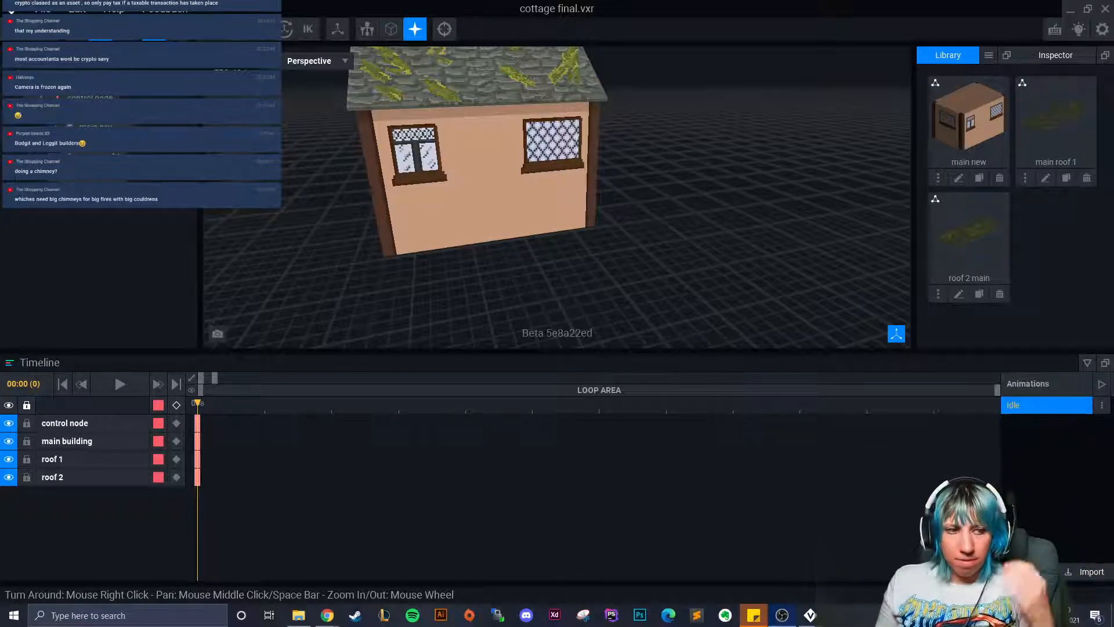
pyautogui.moveTo(432, 121); pyautogui.dragTo(490, 200, button='right')
pyautogui.scroll(5, 463, 250)
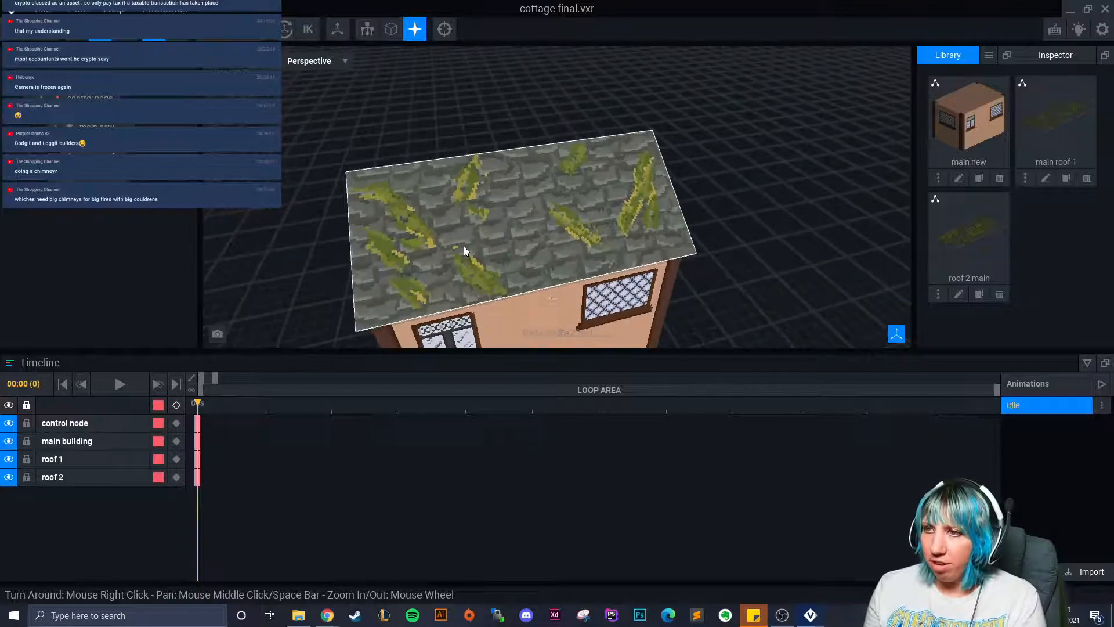
pyautogui.moveTo(410, 209); pyautogui.dragTo(362, 193, button='middle')
# Step: Select the roof 1 node and open its model for editing
pyautogui.click(113, 161)
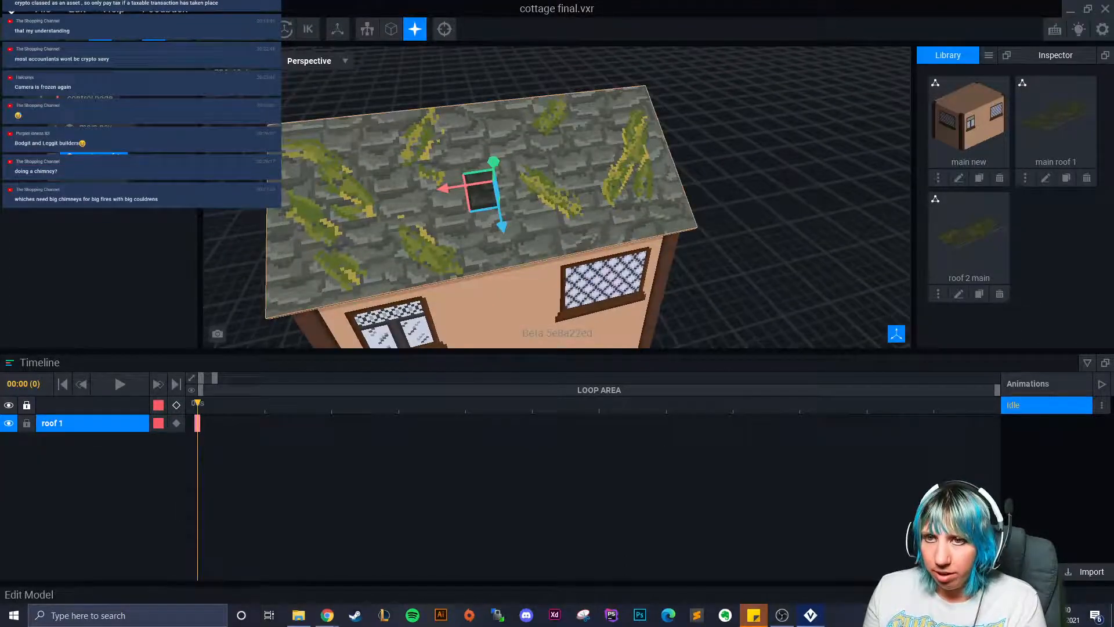
pyautogui.click(65, 79)
pyautogui.moveTo(405, 273); pyautogui.dragTo(397, 301, button='right')
pyautogui.scroll(3, 397, 300)
pyautogui.moveTo(397, 301); pyautogui.dragTo(633, 249, button='middle')
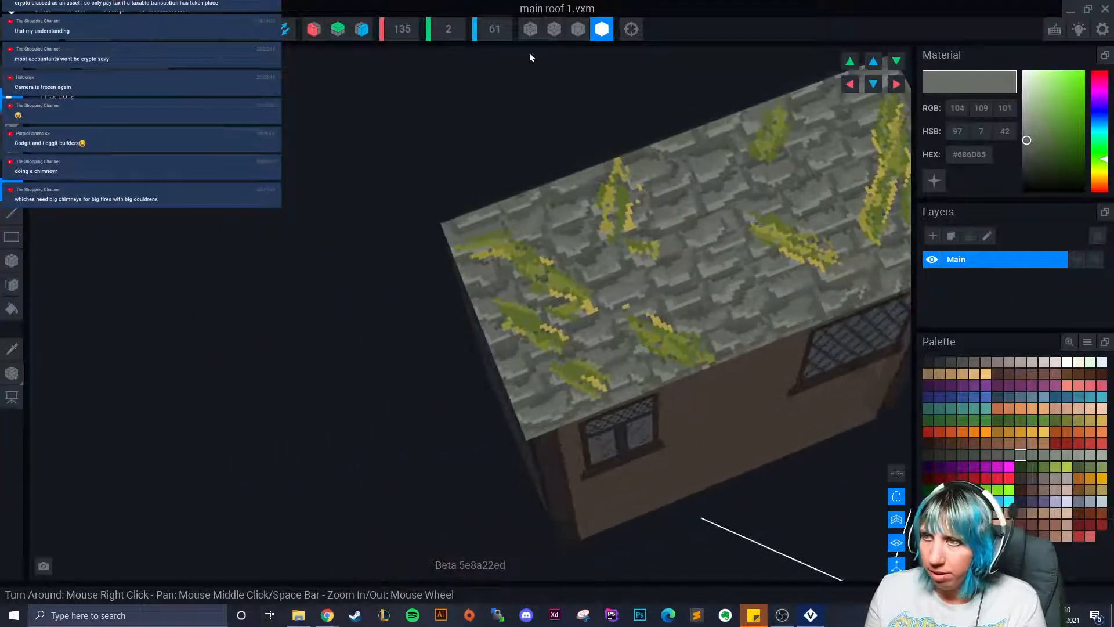
# Step: Inspect the roof 1 texture with the voxel grid shown, then with only the model outline shown
pyautogui.click(530, 29)
pyautogui.moveTo(532, 256); pyautogui.dragTo(402, 246, button='right')
pyautogui.scroll(4, 516, 315)
pyautogui.scroll(2, 427, 270)
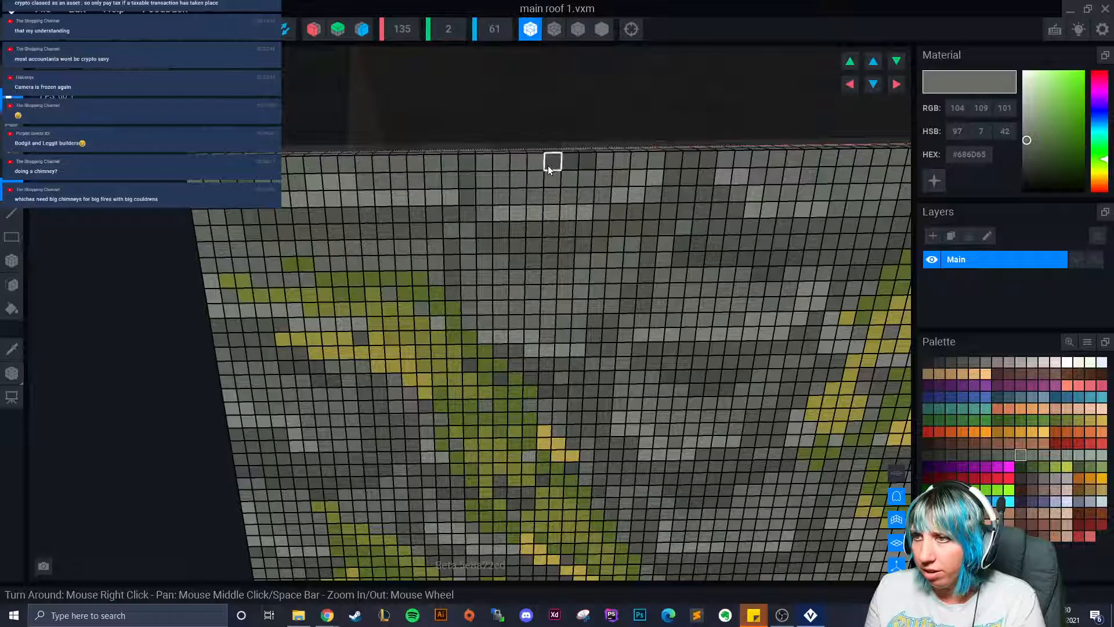
pyautogui.moveTo(562, 165); pyautogui.dragTo(424, 252, button='right')
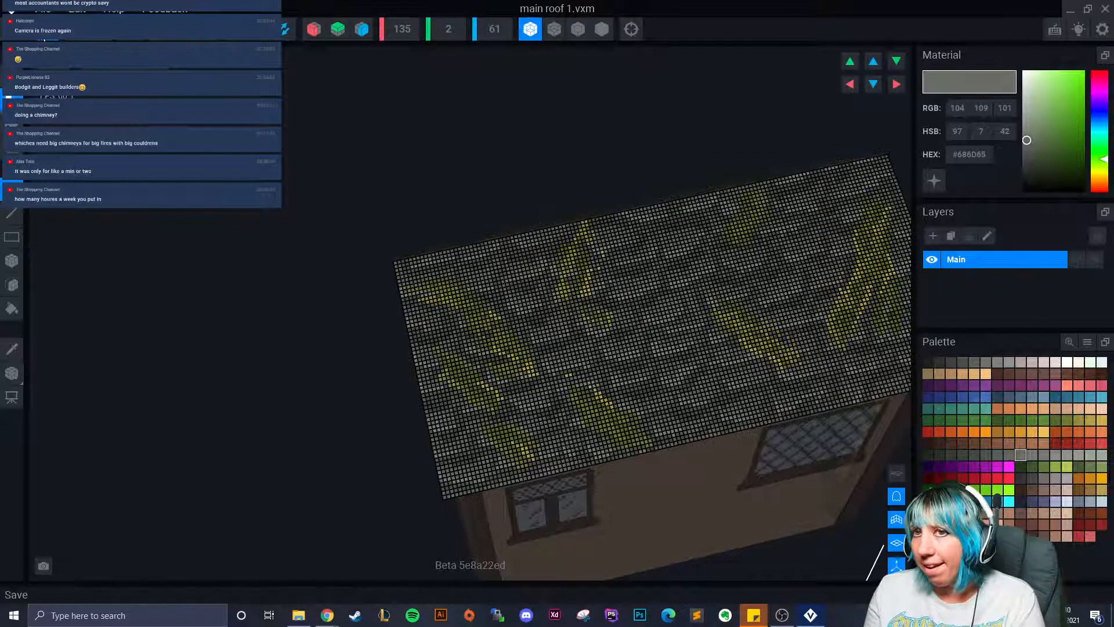
pyautogui.click(578, 29)
pyautogui.click(540, 31)
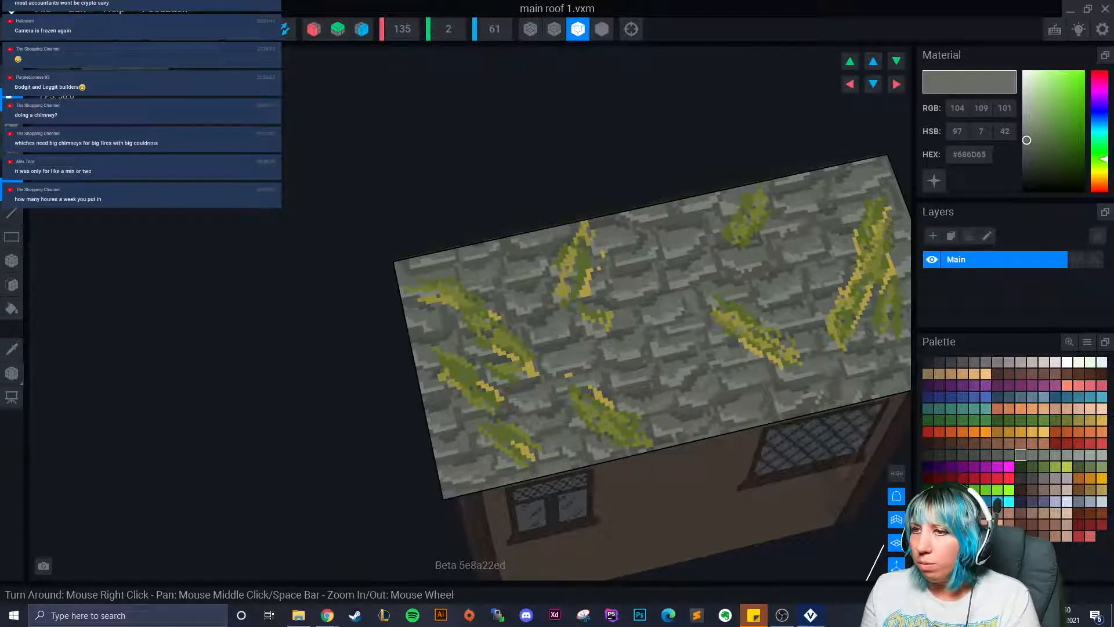
# Step: Close main roof 1.vxm with its changes saved and look over the cottage from the side and front
pyautogui.click(12, 29)
pyautogui.click(453, 225)
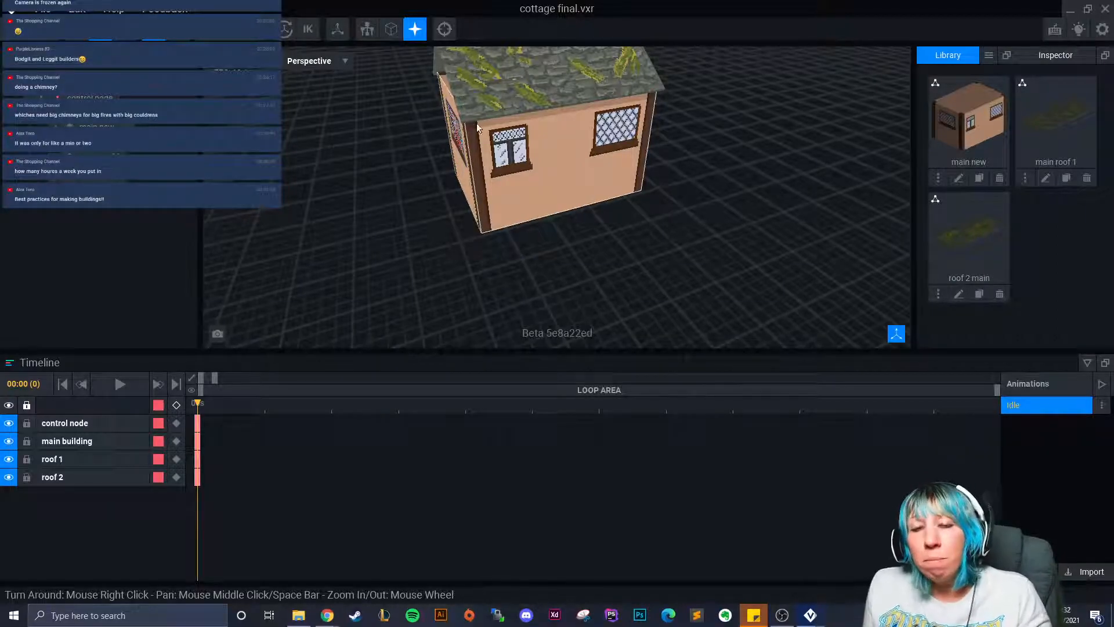
pyautogui.moveTo(522, 173); pyautogui.dragTo(516, 194, button='middle')
pyautogui.moveTo(517, 195); pyautogui.dragTo(516, 195, button='right')
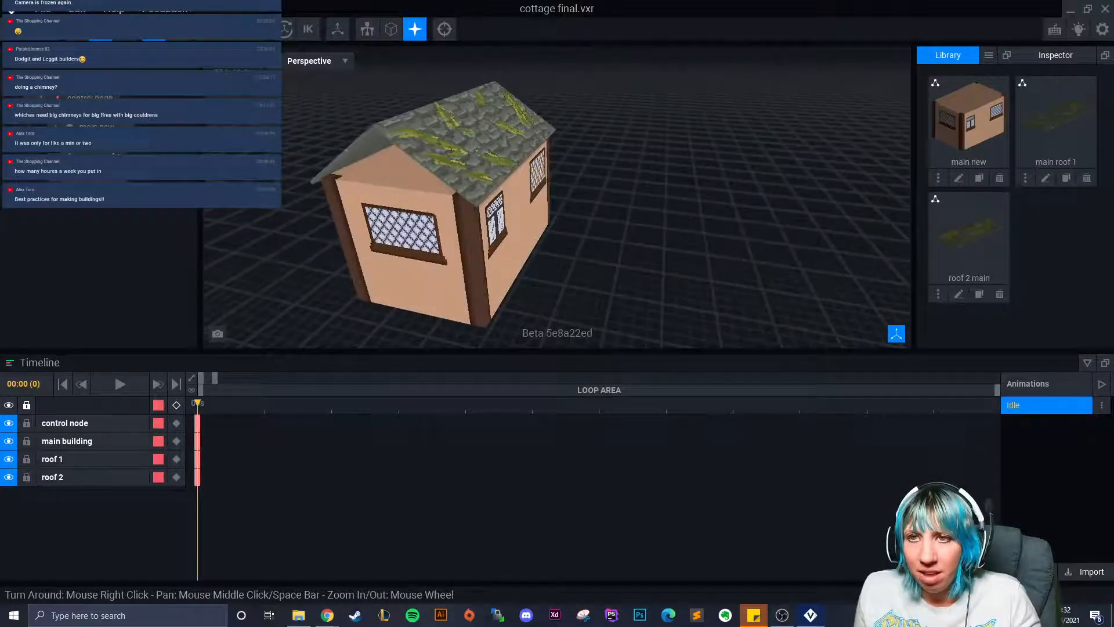
pyautogui.moveTo(381, 181); pyautogui.dragTo(367, 202, button='right')
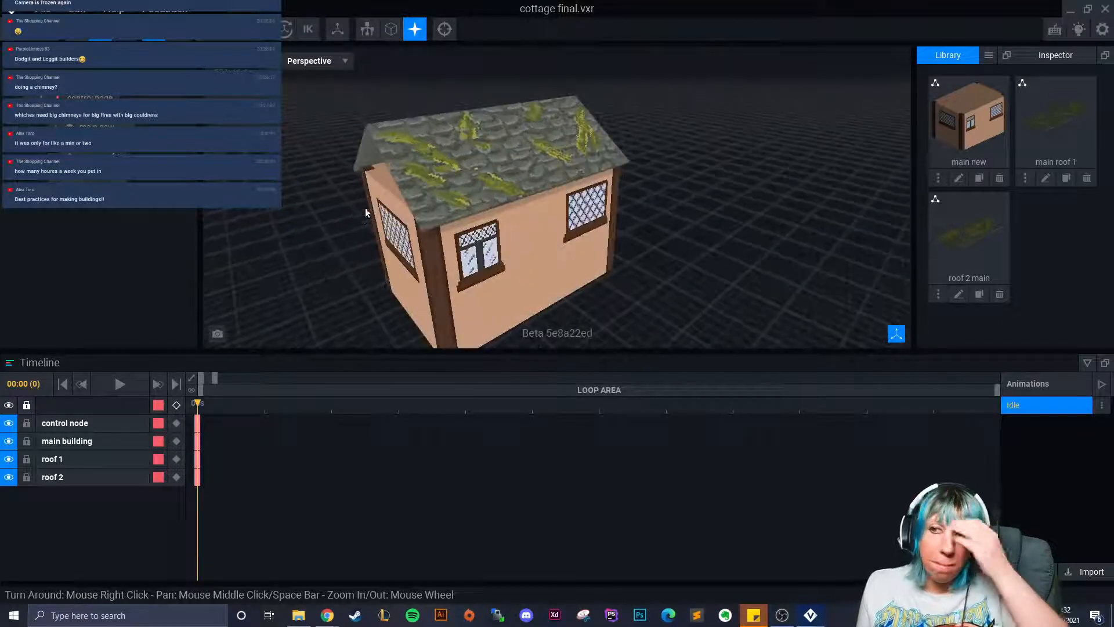
# Step: Save and close the cottage assembly, then open main new.vxm and look over its walls and top
pyautogui.click(11, 10)
pyautogui.click(452, 225)
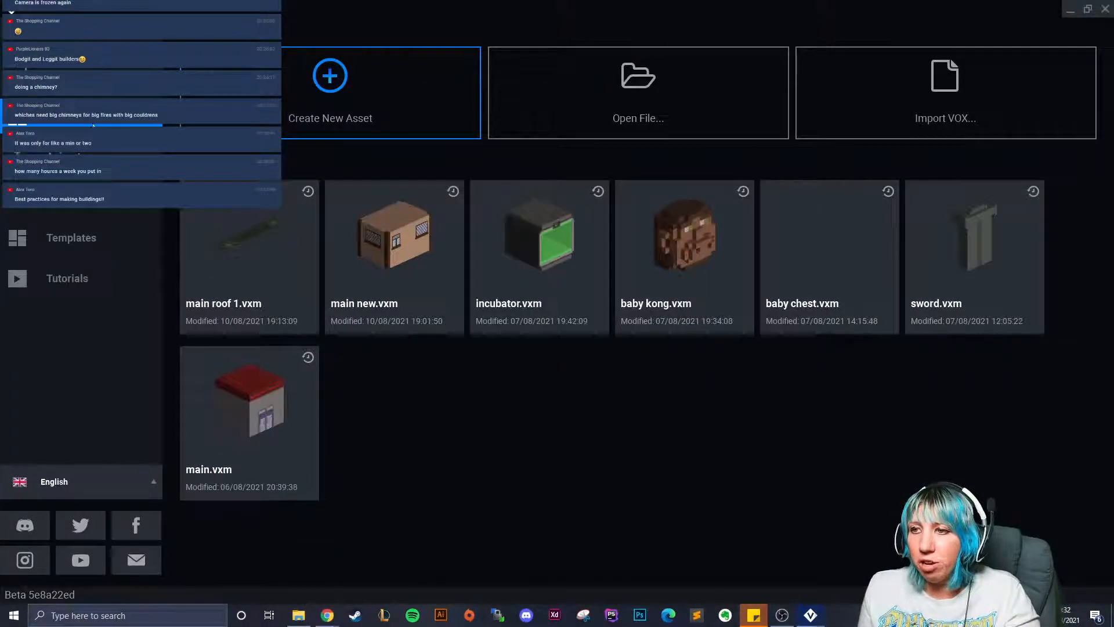
pyautogui.click(415, 229)
pyautogui.moveTo(520, 196); pyautogui.dragTo(534, 378, button='right')
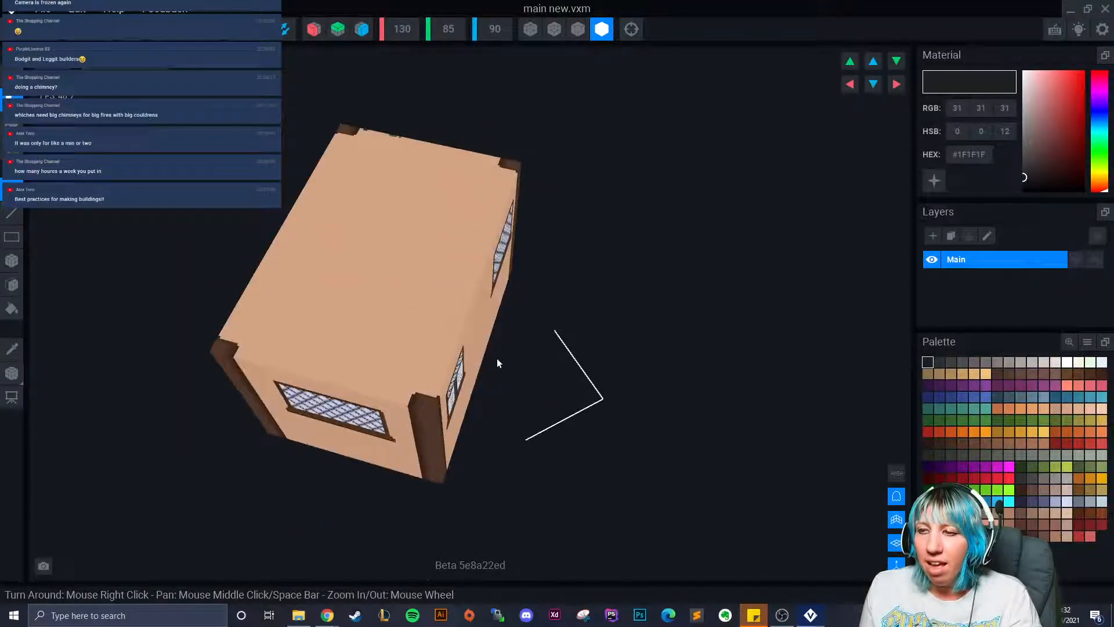
pyautogui.click(11, 261)
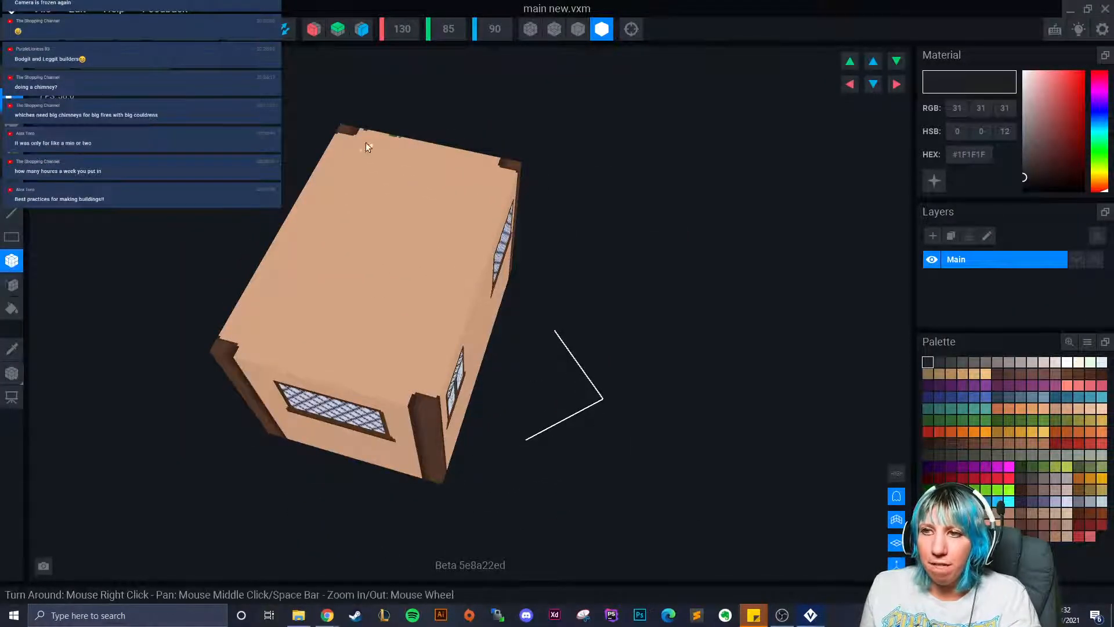
pyautogui.moveTo(421, 305); pyautogui.dragTo(416, 304, button='right')
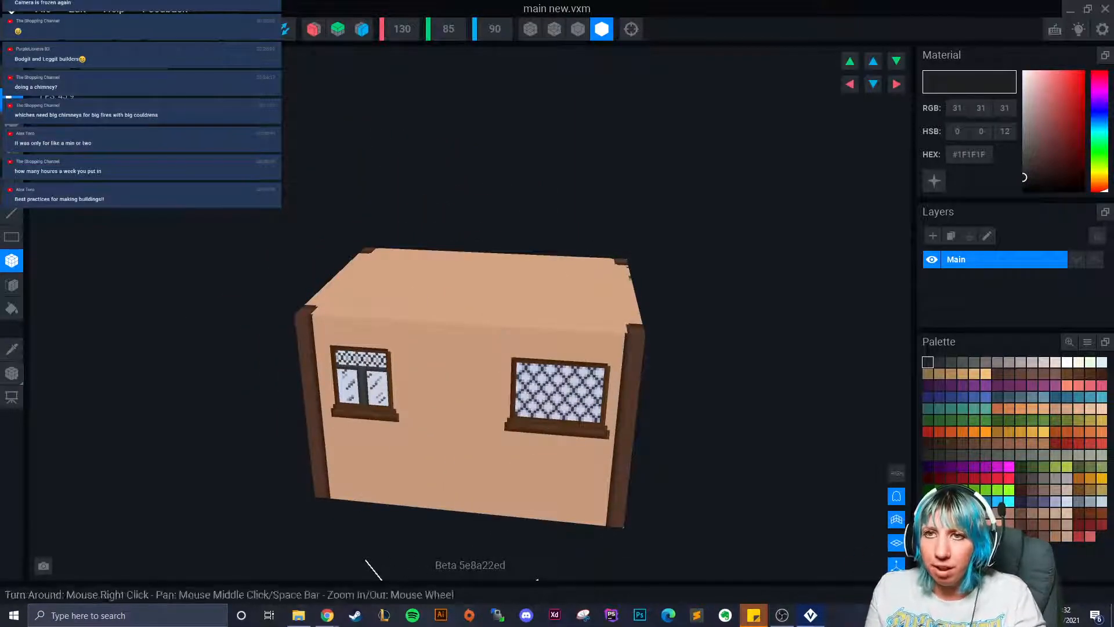
# Step: Save and close main new.vxm and reopen the cottage final.vxr assembly
pyautogui.click(11, 10)
pyautogui.click(416, 219)
pyautogui.click(98, 157)
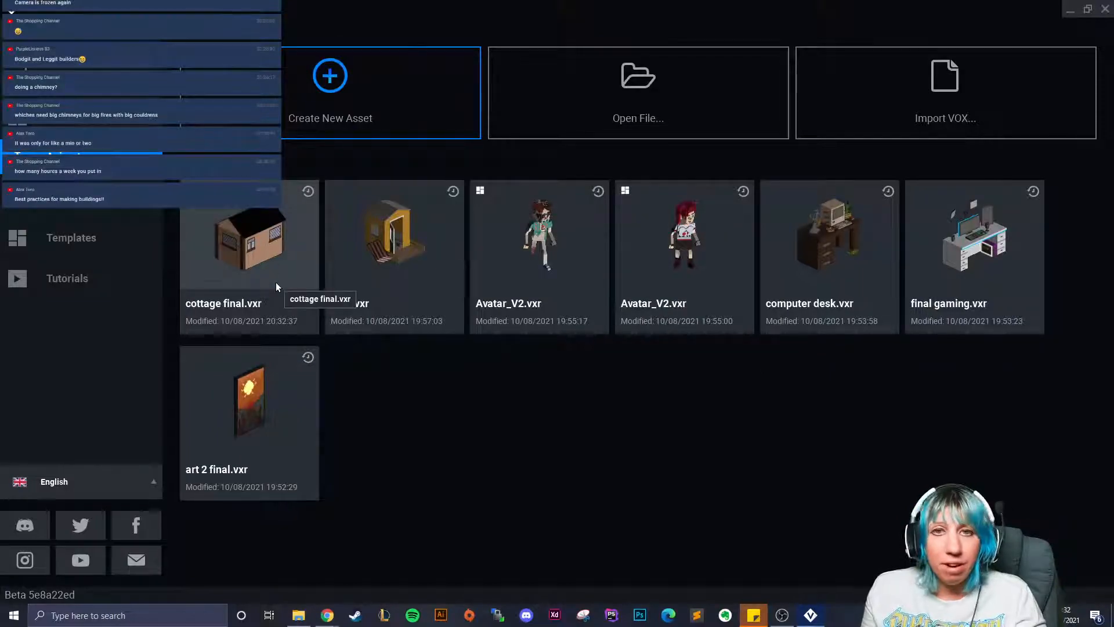
pyautogui.click(251, 256)
# Step: Examine the cottage's front wall, its two windows and the timber corner posts up close
pyautogui.moveTo(566, 189); pyautogui.dragTo(581, 157, button='right')
pyautogui.moveTo(486, 114); pyautogui.dragTo(428, 130, button='right')
pyautogui.moveTo(419, 337); pyautogui.dragTo(491, 265, button='middle')
pyautogui.scroll(4, 527, 253)
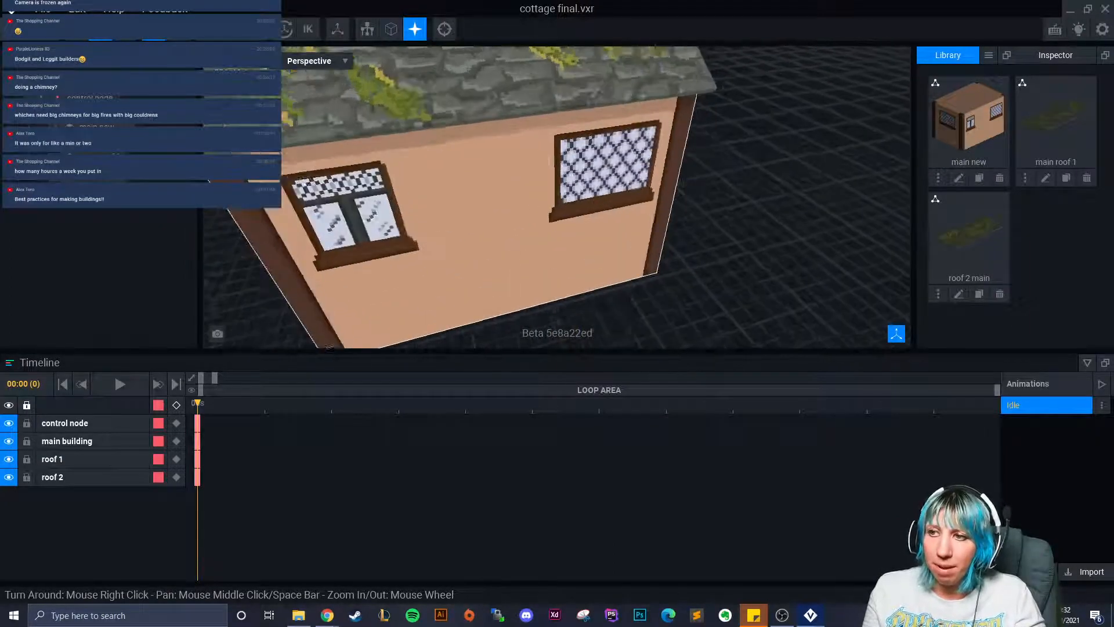
pyautogui.moveTo(511, 255); pyautogui.dragTo(490, 212, button='right')
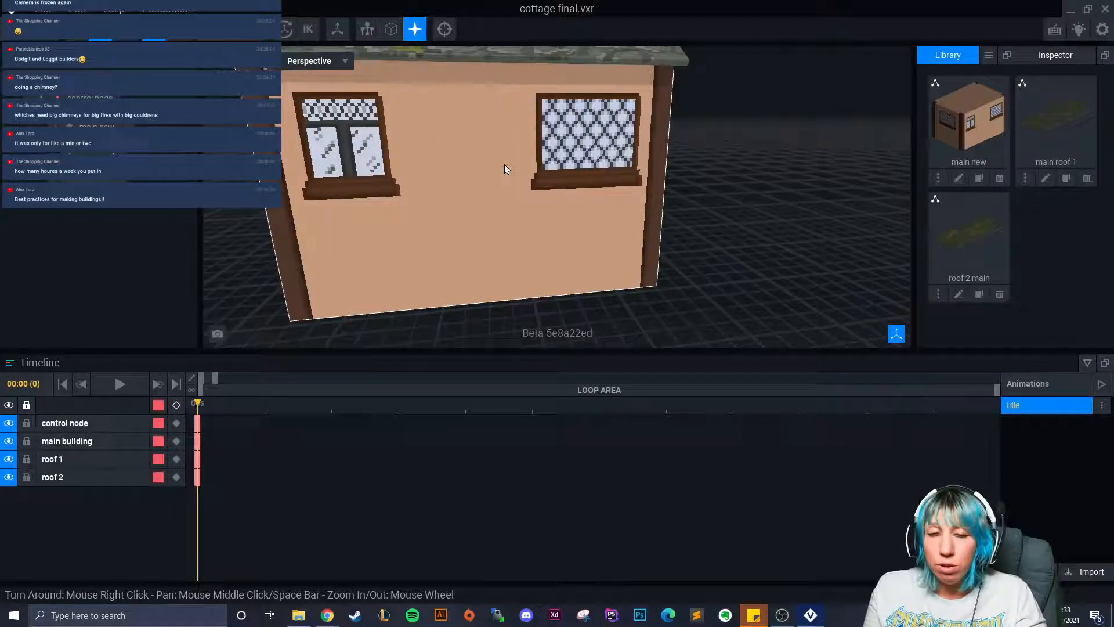
pyautogui.scroll(5, 541, 205)
pyautogui.moveTo(540, 205); pyautogui.dragTo(542, 208, button='right')
pyautogui.scroll(-3, 556, 249)
pyautogui.moveTo(556, 249); pyautogui.dragTo(557, 249, button='right')
pyautogui.scroll(4, 592, 244)
pyautogui.moveTo(663, 222); pyautogui.dragTo(386, 263, button='right')
pyautogui.scroll(-4, 678, 218)
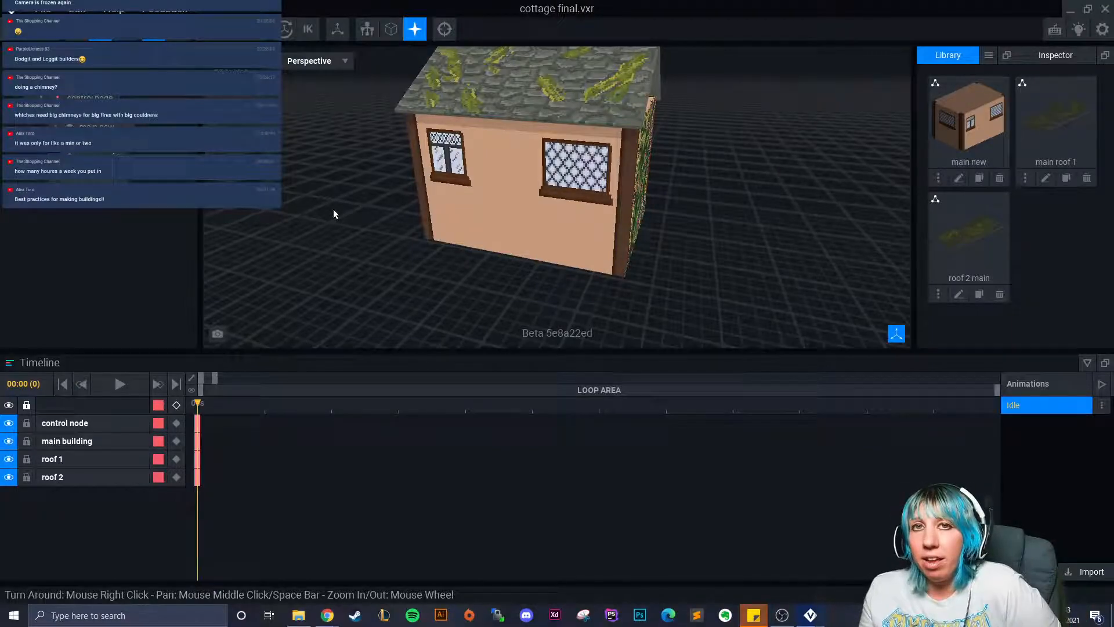
# Step: Compare the mossy roof 1 with the plain front wall and window sills from near and far
pyautogui.moveTo(333, 209); pyautogui.dragTo(377, 251, button='right')
pyautogui.moveTo(377, 251); pyautogui.dragTo(390, 305, button='middle')
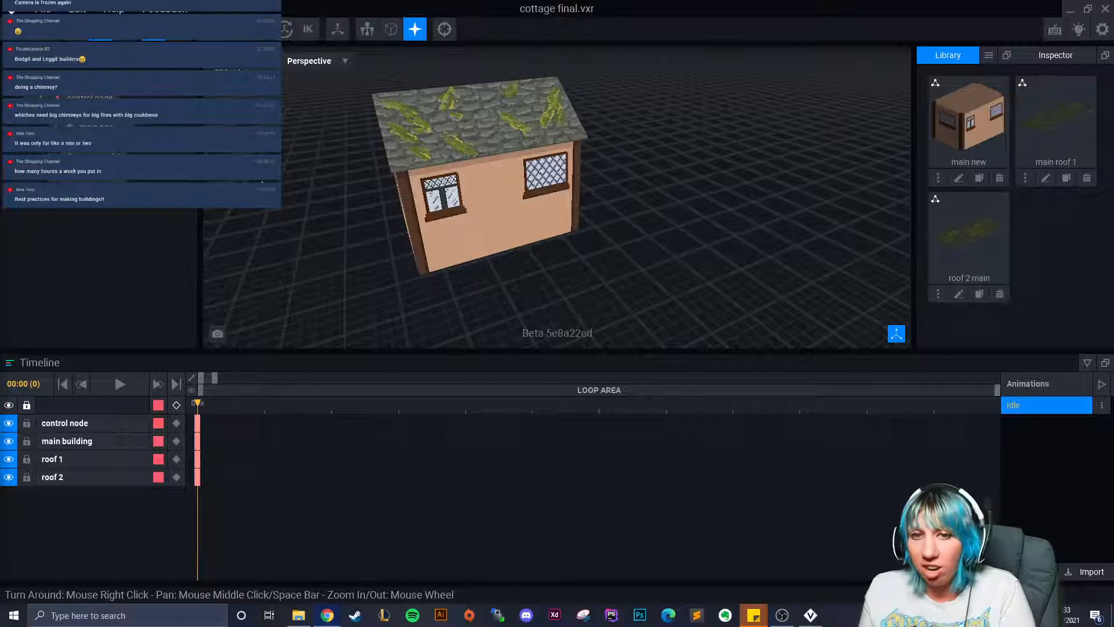
pyautogui.moveTo(534, 229); pyautogui.dragTo(539, 233, button='right')
pyautogui.moveTo(539, 230); pyautogui.dragTo(544, 235, button='middle')
pyautogui.moveTo(544, 235); pyautogui.dragTo(544, 236, button='right')
pyautogui.scroll(3, 544, 234)
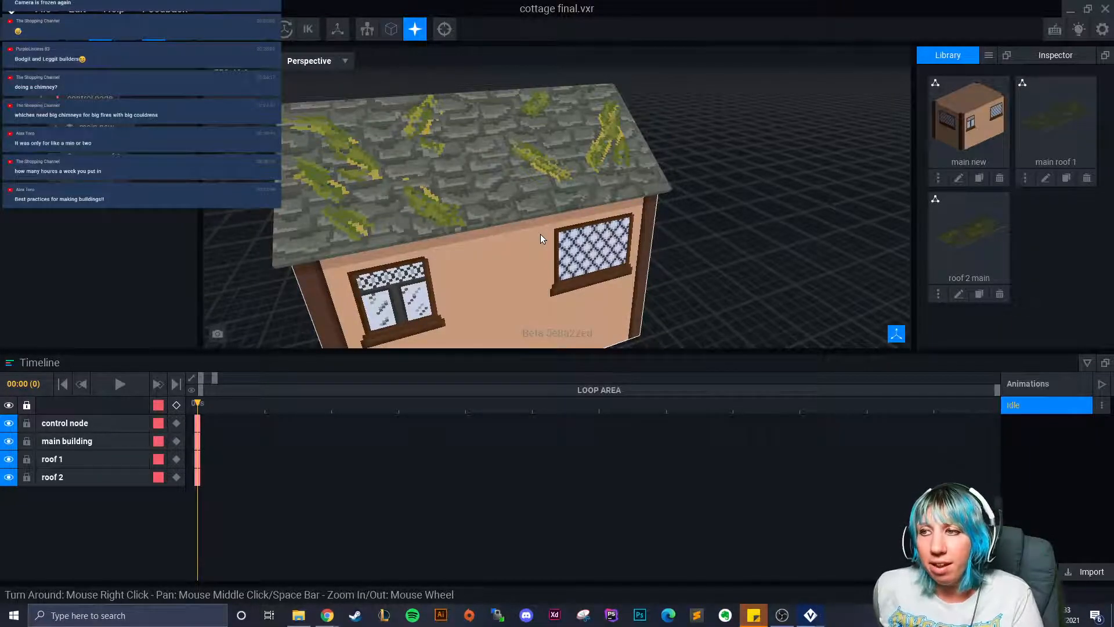
pyautogui.moveTo(532, 226); pyautogui.dragTo(446, 233, button='right')
pyautogui.scroll(5, 444, 235)
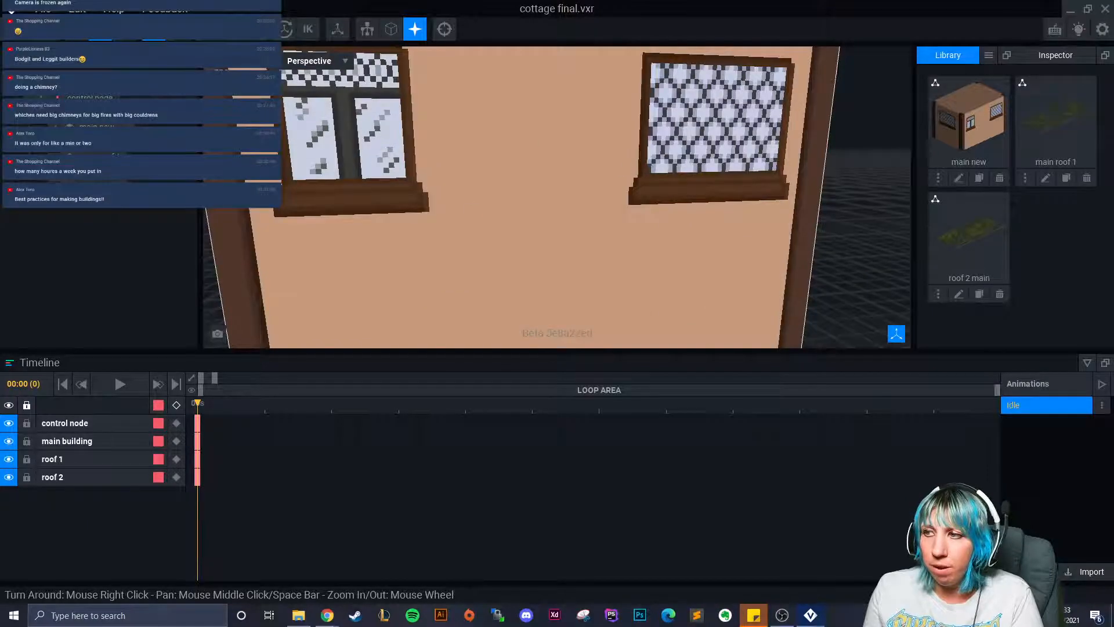
pyautogui.scroll(-6, 531, 207)
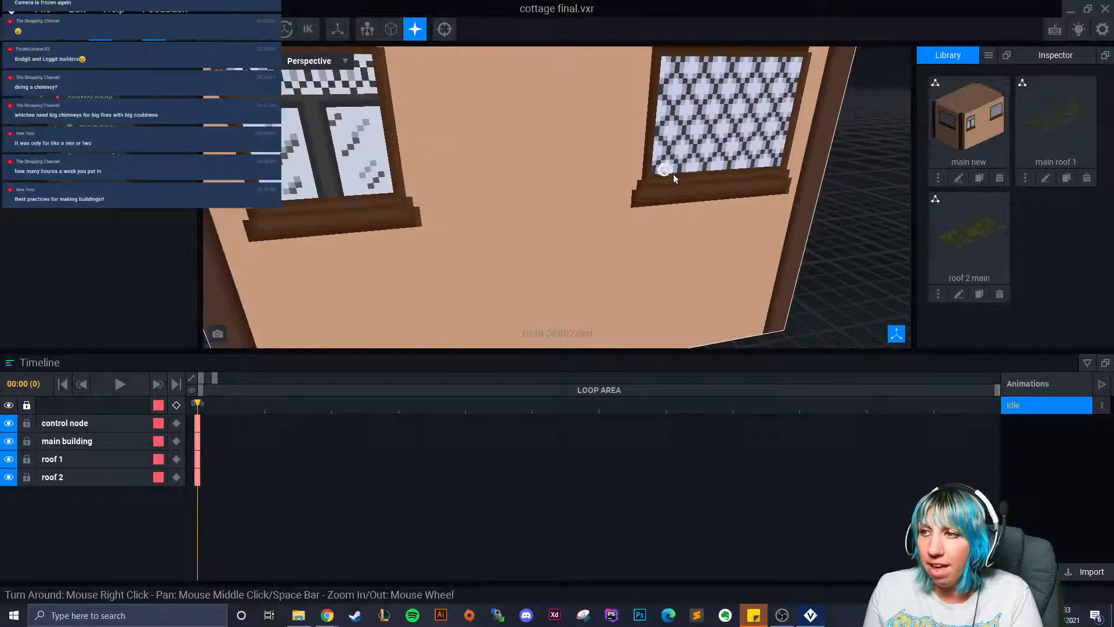
pyautogui.scroll(2, 541, 218)
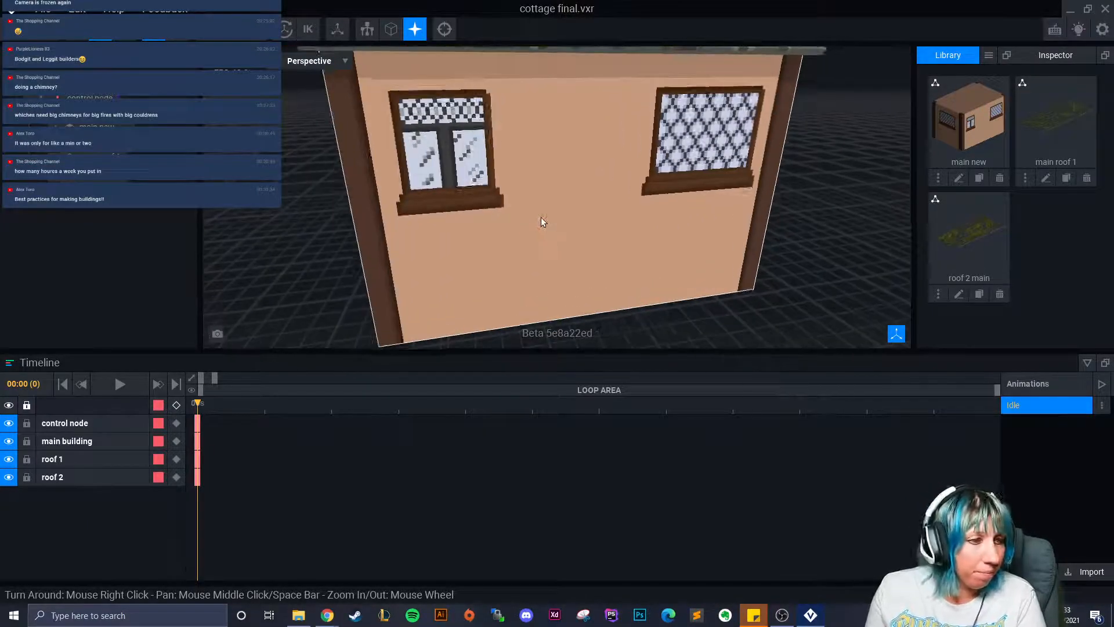
pyautogui.scroll(-4, 541, 218)
pyautogui.moveTo(564, 231); pyautogui.dragTo(540, 246, button='right')
pyautogui.scroll(2, 570, 236)
# Step: Save and close the cottage assembly and open the red-roofed building model main.vxm
pyautogui.click(14, 29)
pyautogui.click(445, 224)
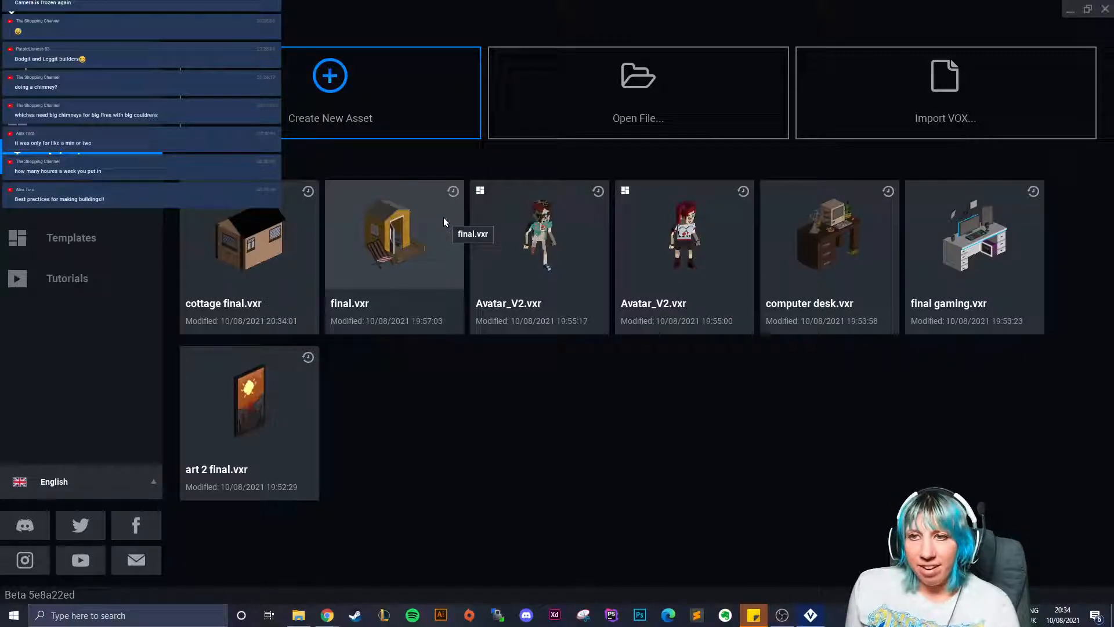
pyautogui.click(98, 117)
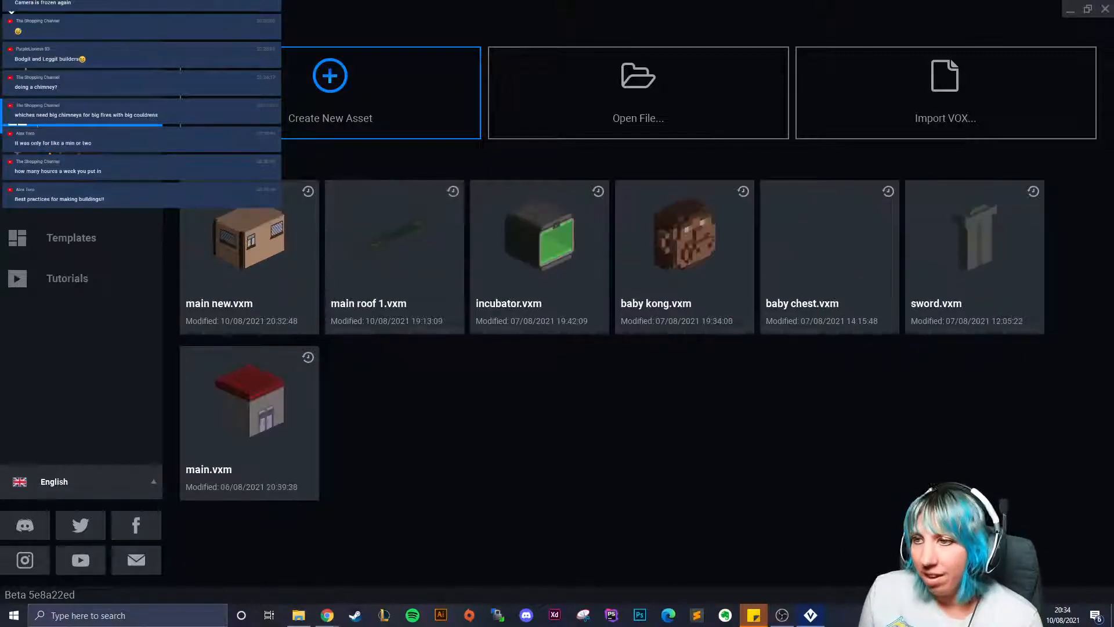
pyautogui.click(273, 417)
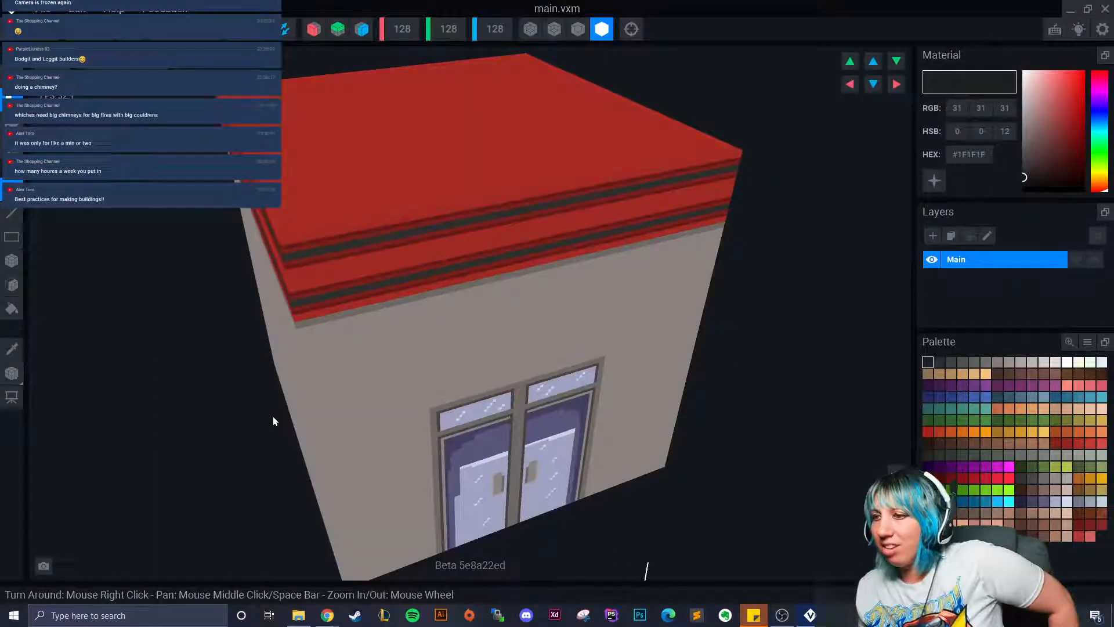
# Step: Examine the red-roofed building's striped roof trim, plain walls and glazed double doors
pyautogui.moveTo(311, 385); pyautogui.dragTo(473, 415, button='right')
pyautogui.scroll(-5, 458, 447)
pyautogui.scroll(5, 517, 433)
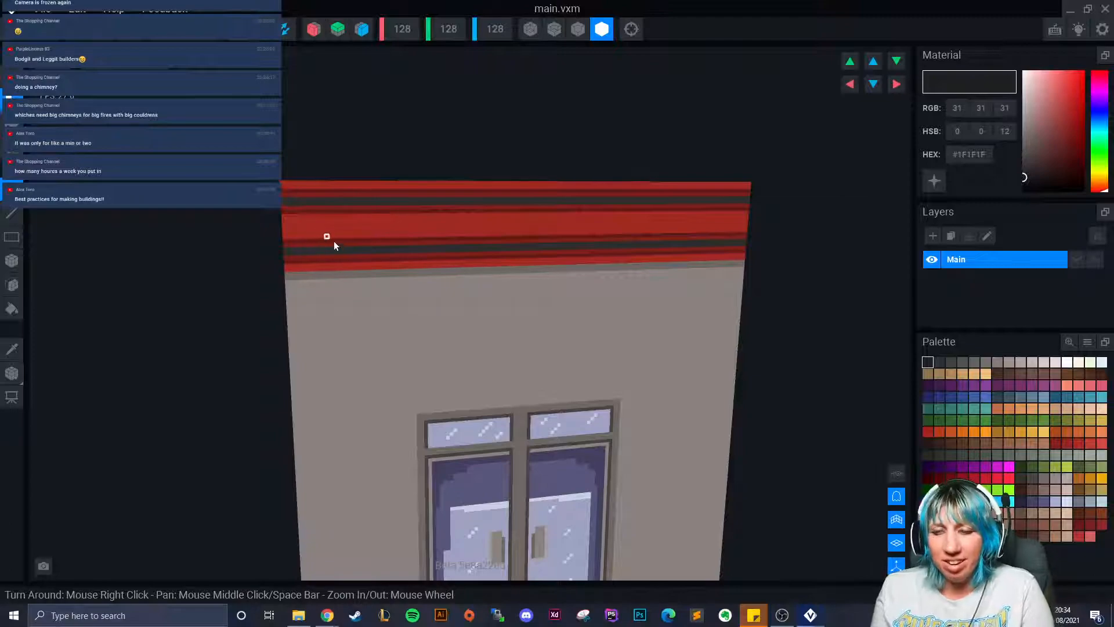
pyautogui.scroll(-4, 403, 278)
pyautogui.moveTo(414, 237); pyautogui.dragTo(354, 290, button='right')
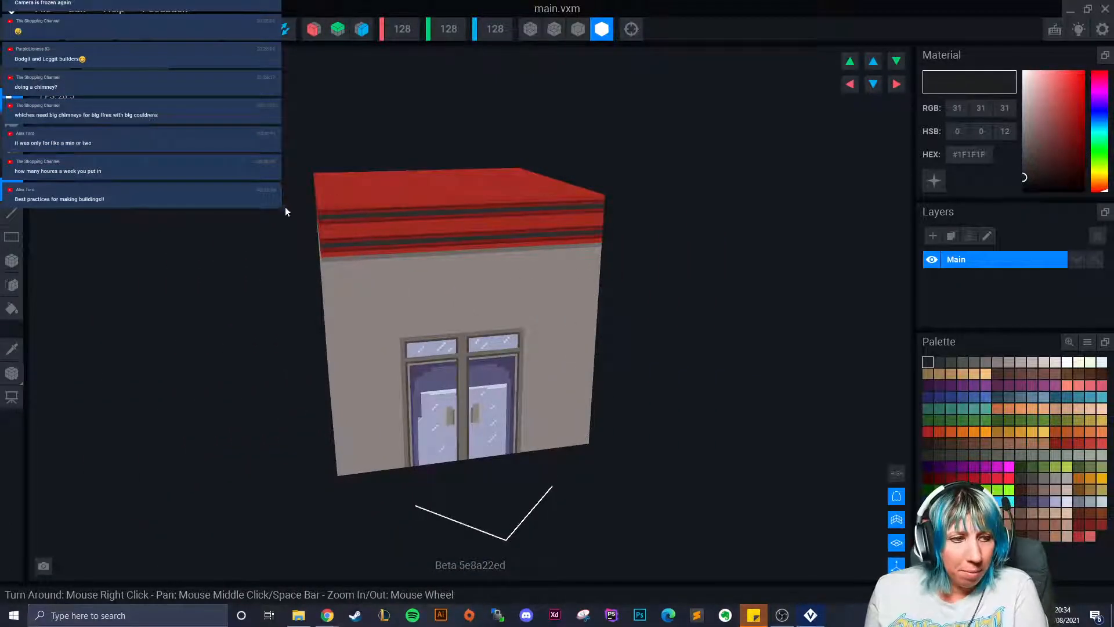
# Step: Save and close the red-roofed building model after viewing it from its corner
pyautogui.moveTo(341, 236); pyautogui.dragTo(401, 244, button='right')
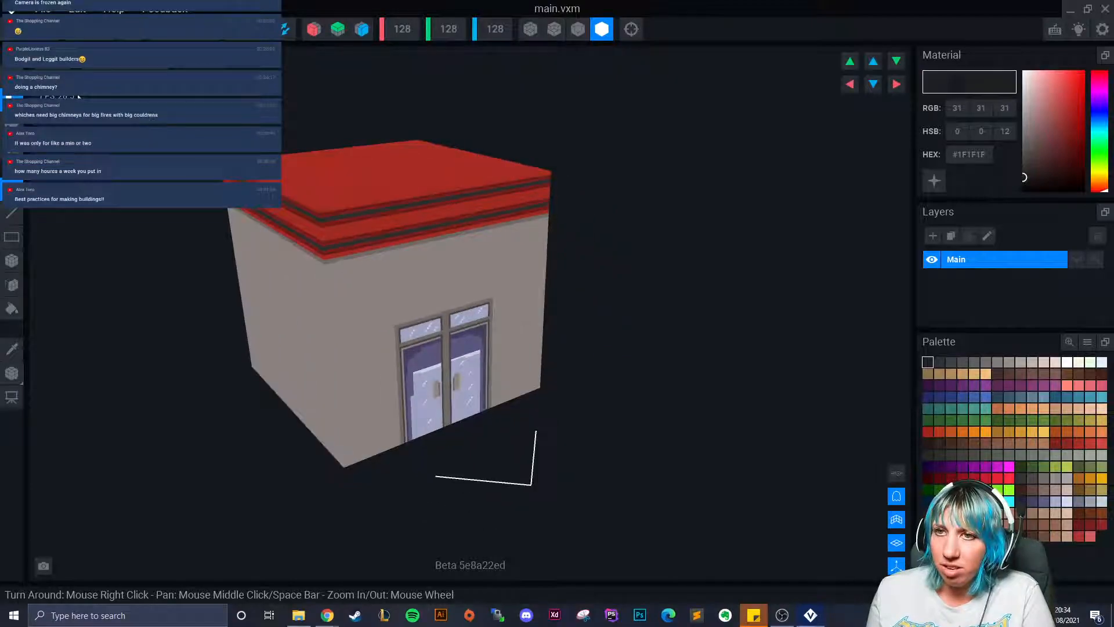
pyautogui.click(11, 10)
pyautogui.click(425, 226)
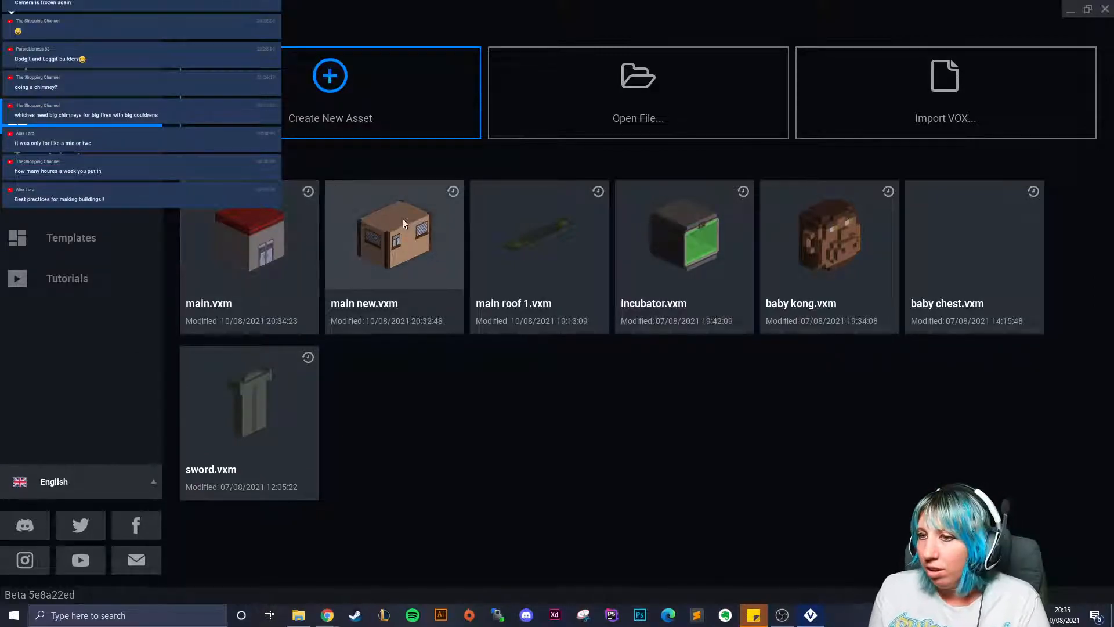
# Step: Start a new voxel model and choose the witches cottage parts folder as its save location
pyautogui.click(380, 110)
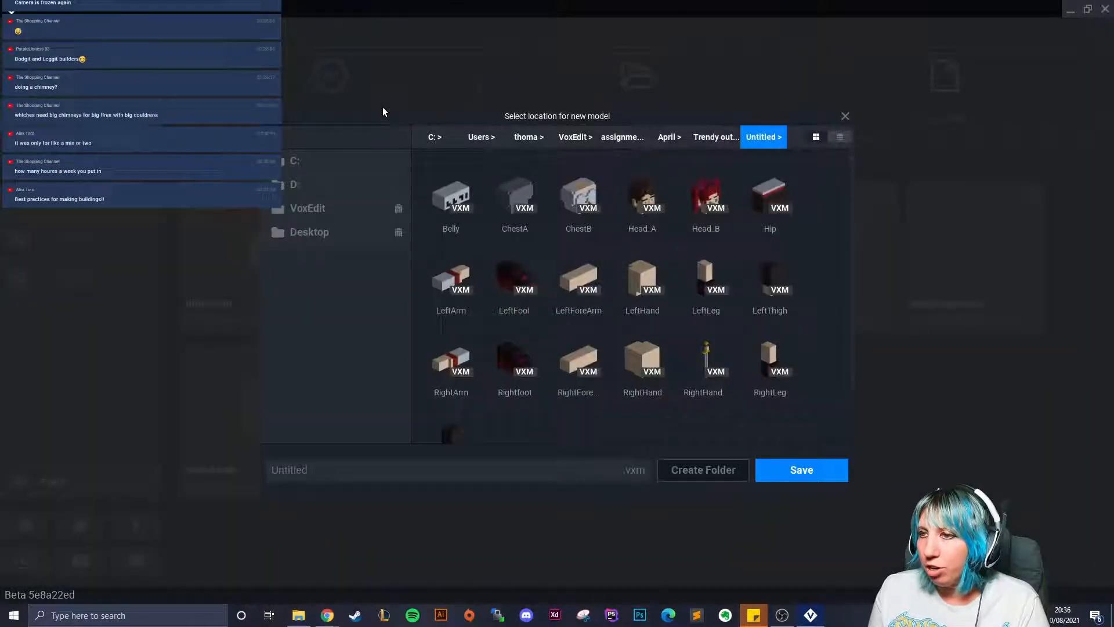
pyautogui.click(349, 209)
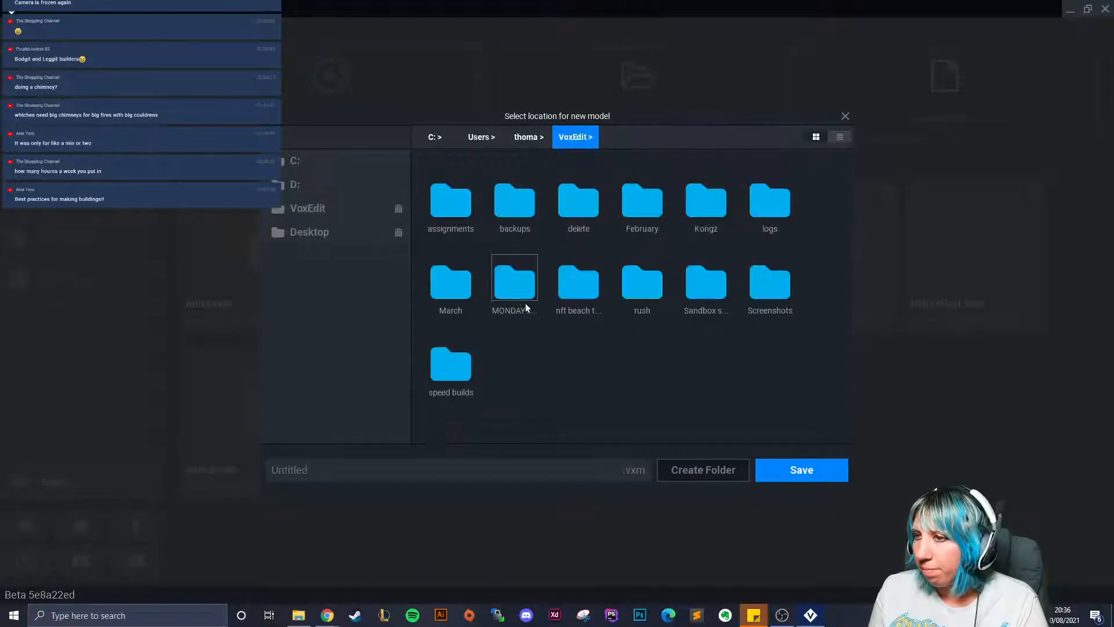
pyautogui.doubleClick(711, 287)
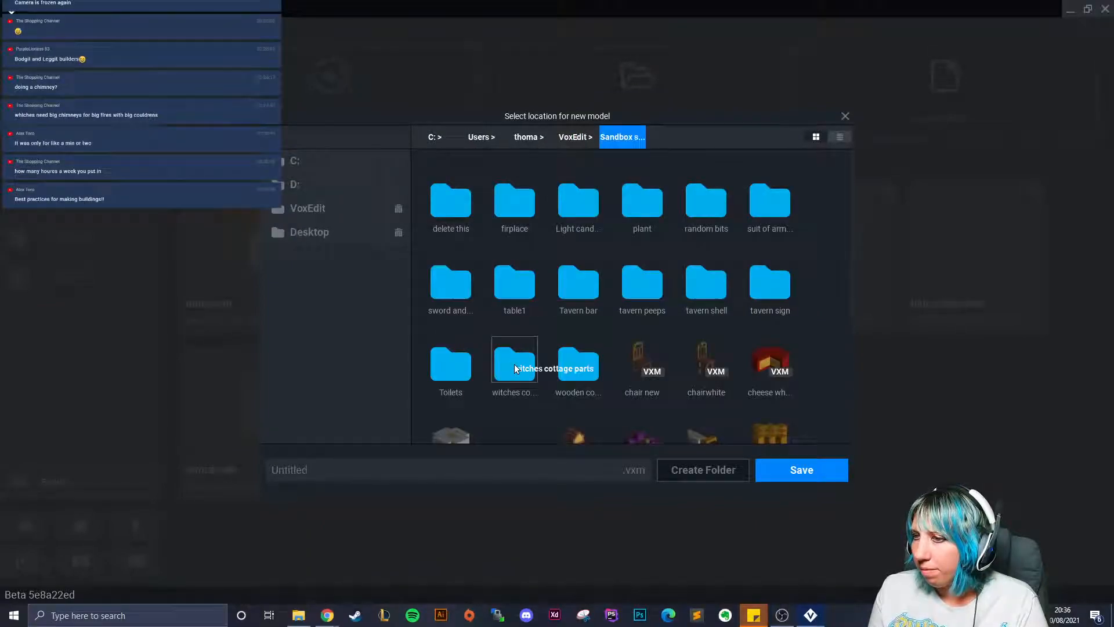
pyautogui.doubleClick(514, 365)
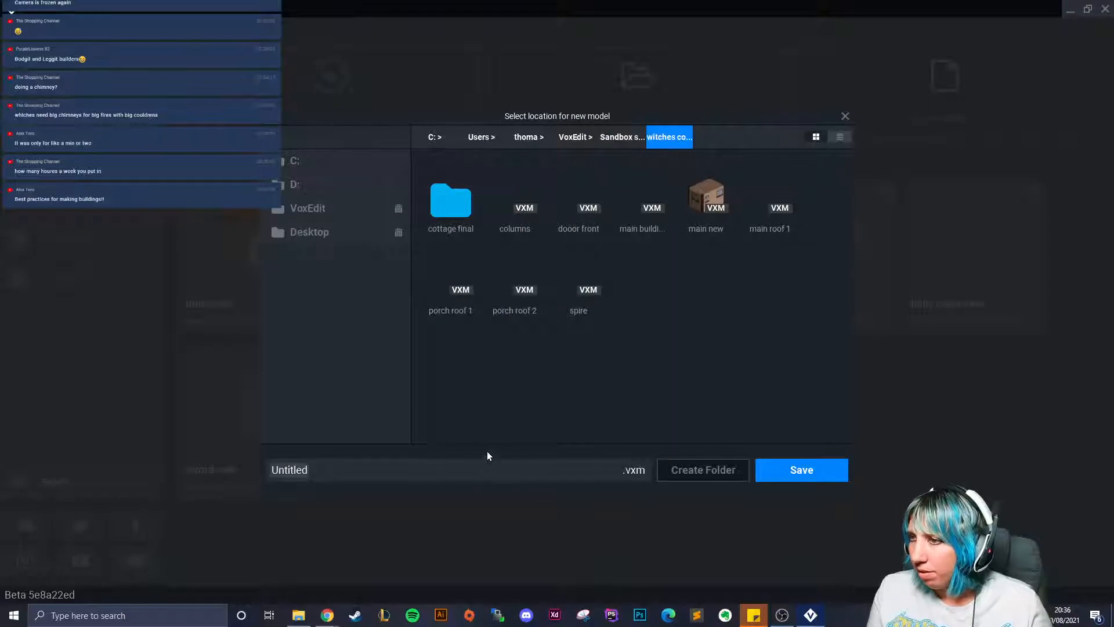
# Step: Name the new model chimney and save it in the witches cottage parts folder
pyautogui.click(427, 471)
pyautogui.press('BackSpace')
pyautogui.press('BackSpace')
pyautogui.press('BackSpace')
pyautogui.press('BackSpace')
pyautogui.press('BackSpace')
pyautogui.press('BackSpace')
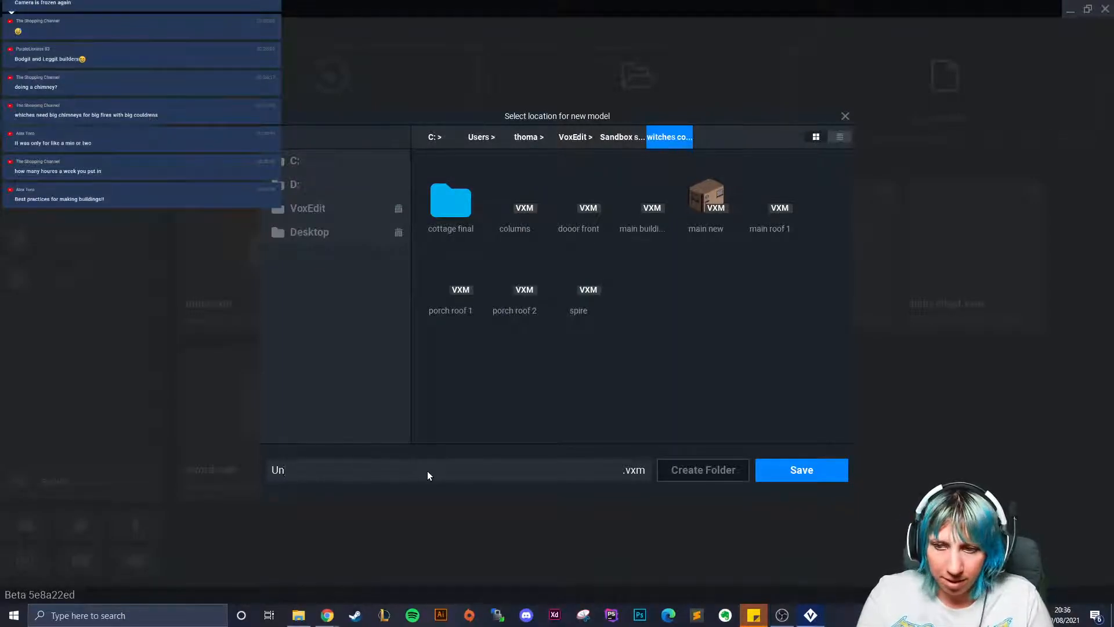
pyautogui.press('BackSpace')
pyautogui.press('BackSpace')
pyautogui.write('chimney')
pyautogui.click(771, 472)
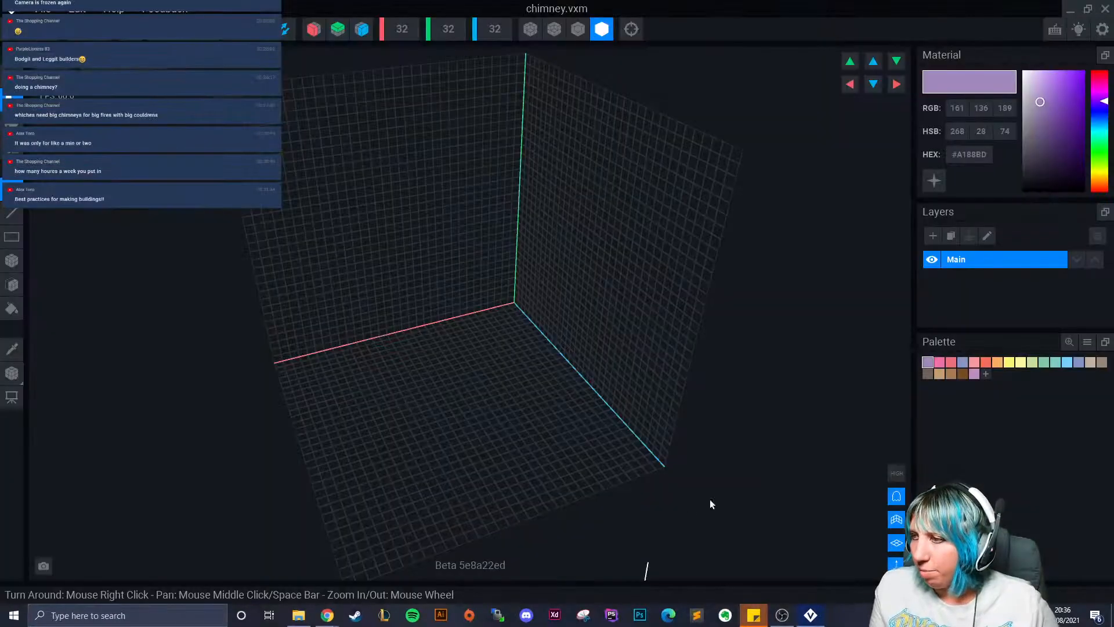
pyautogui.click(1106, 342)
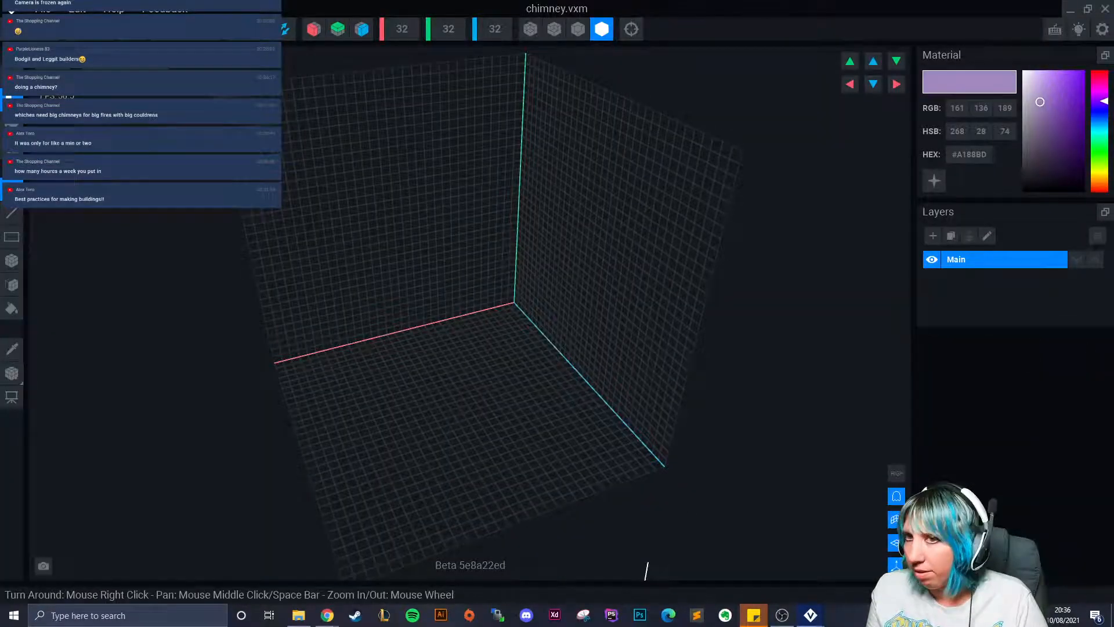
pyautogui.moveTo(814, 621)
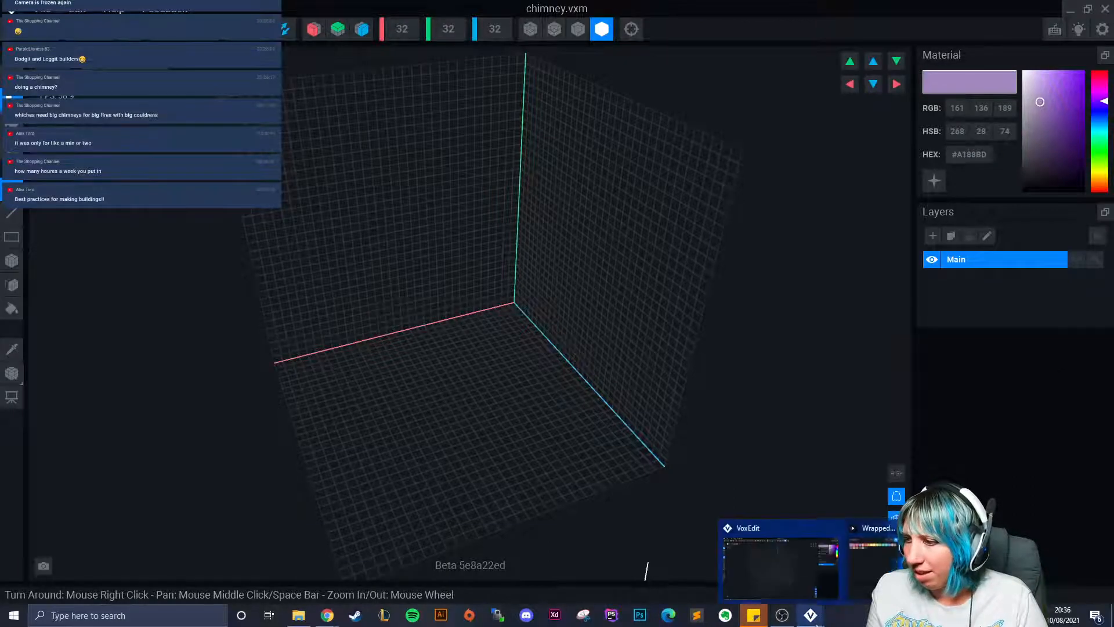
pyautogui.click(868, 554)
pyautogui.click(645, 187)
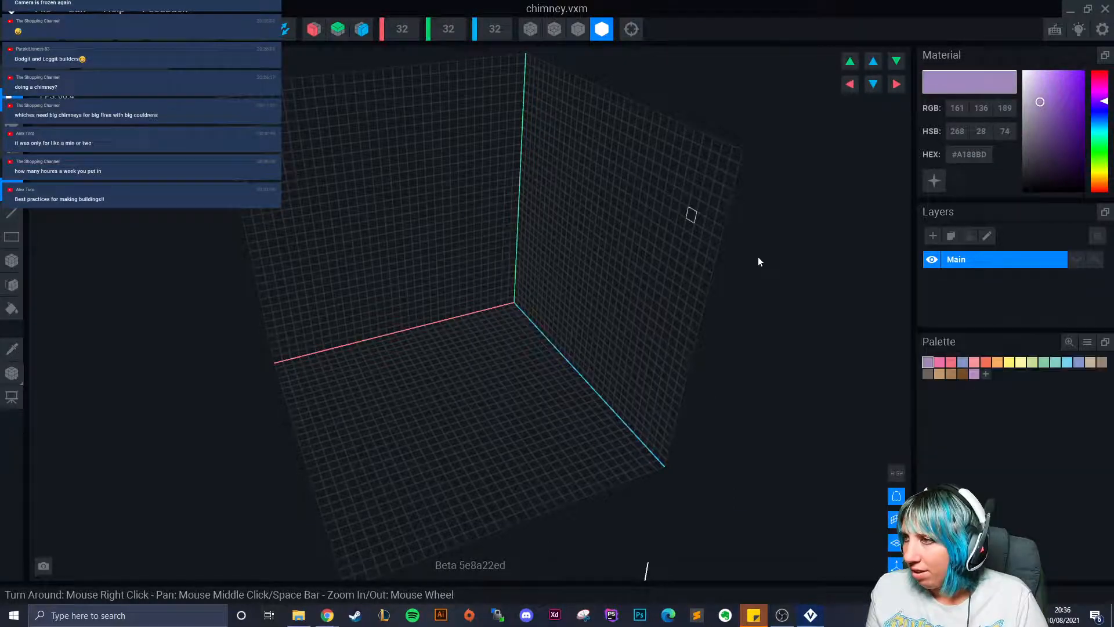
# Step: Start loading a PNG palette into the chimney model and browse to the user's home folder on drive C
pyautogui.click(1087, 341)
pyautogui.click(1064, 364)
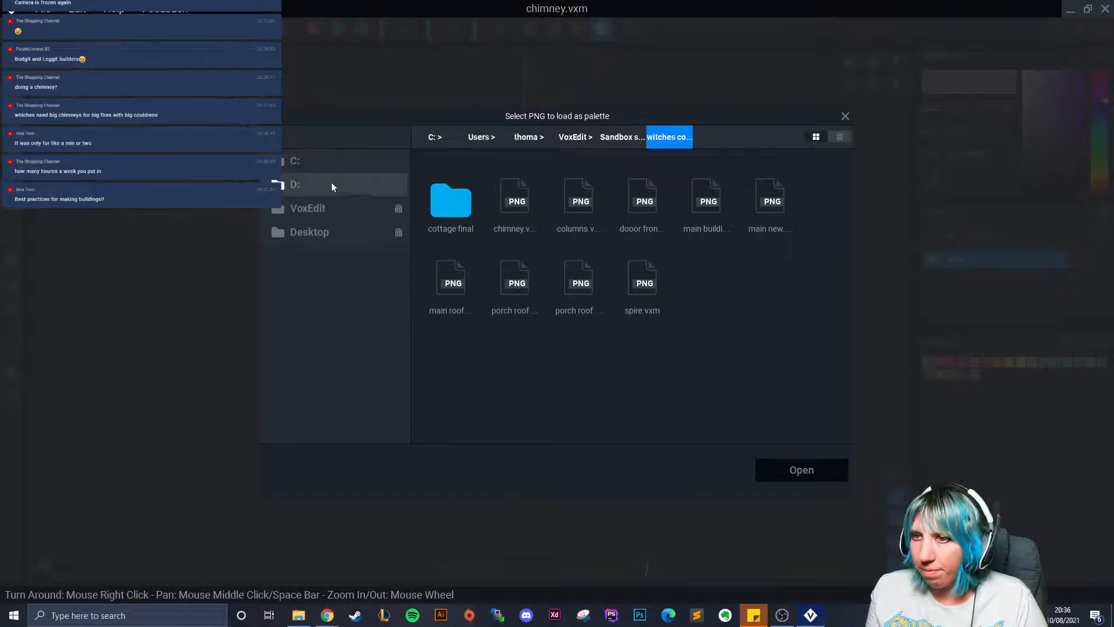
pyautogui.click(295, 161)
pyautogui.doubleClick(516, 372)
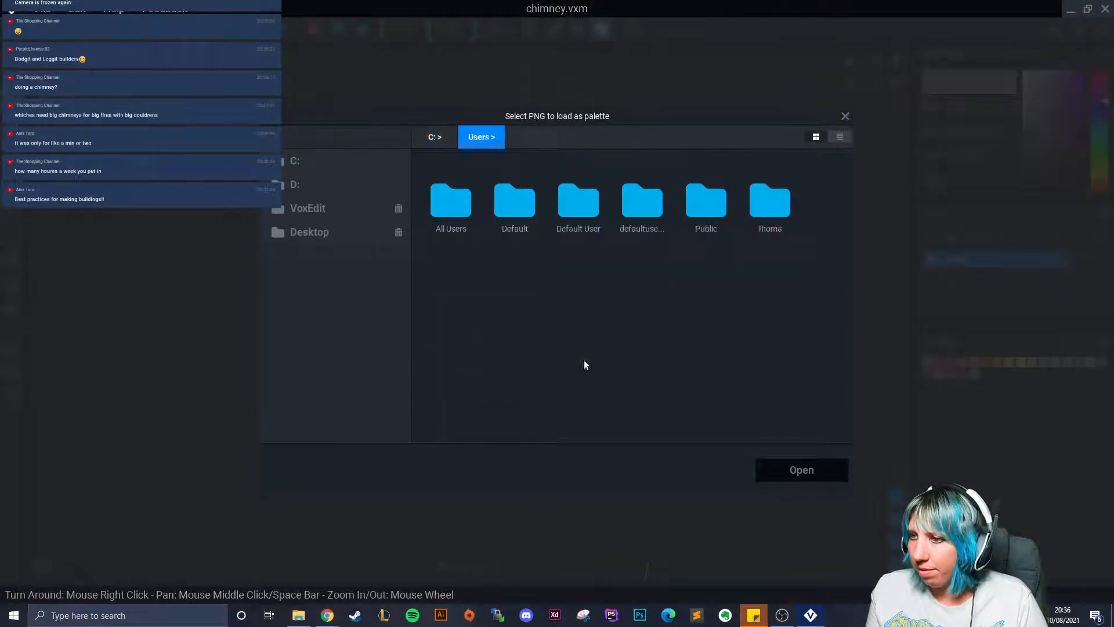
pyautogui.doubleClick(758, 217)
pyautogui.scroll(-3, 665, 322)
pyautogui.scroll(-3, 597, 378)
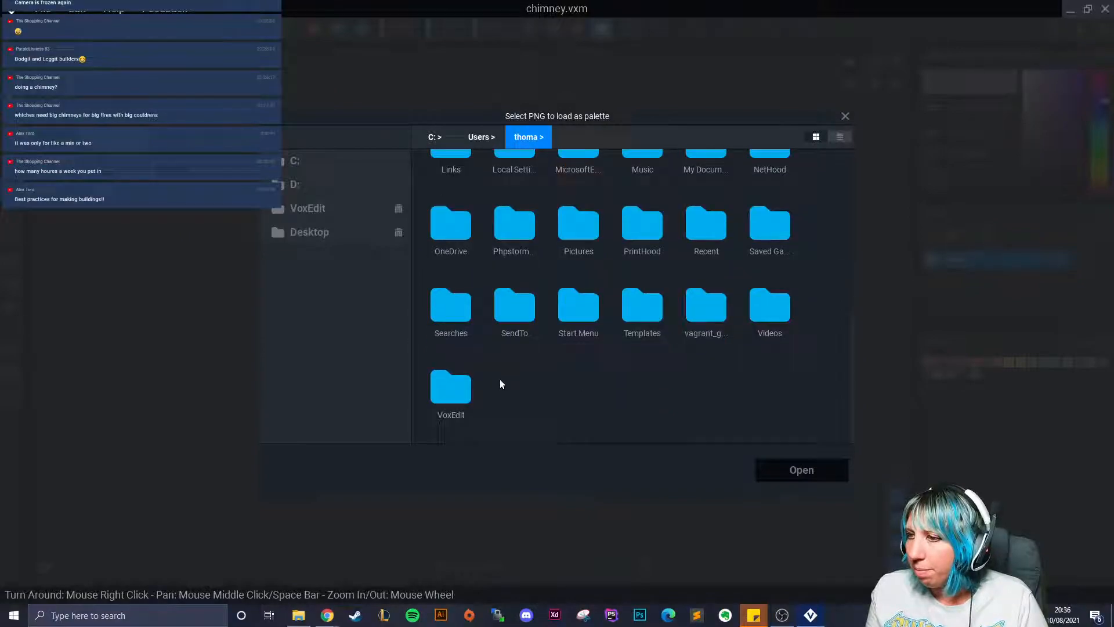
pyautogui.scroll(5, 706, 363)
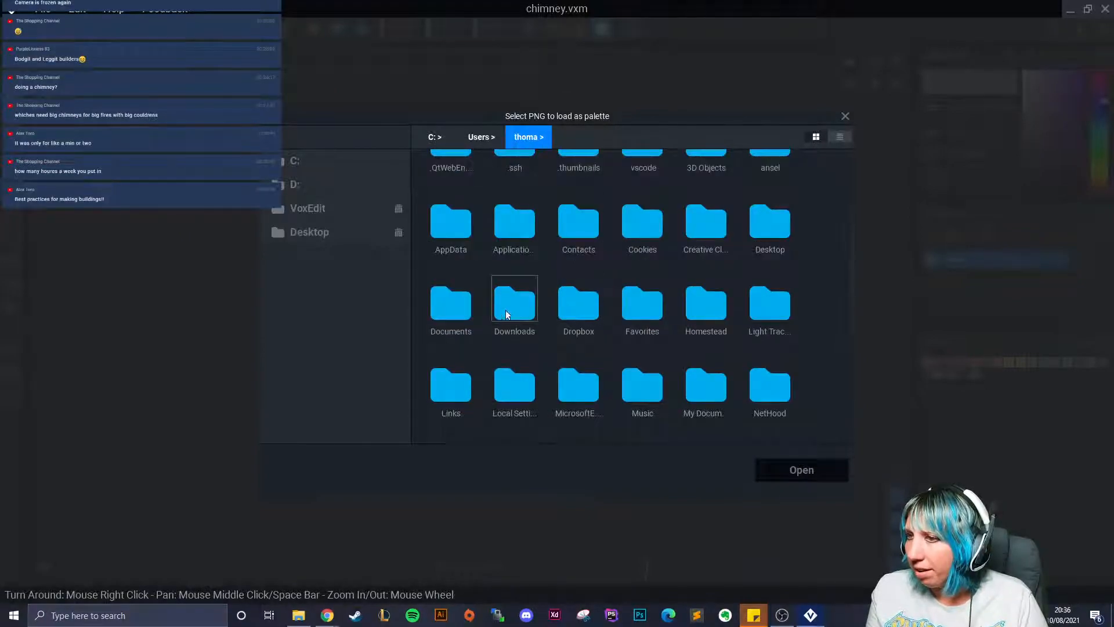
pyautogui.doubleClick(448, 312)
pyautogui.click(528, 137)
pyautogui.scroll(-3, 506, 372)
pyautogui.scroll(3, 594, 336)
pyautogui.scroll(-2, 582, 321)
# Step: Load the custom palette PNG from the Downloads folder, and save and close the chimney model
pyautogui.doubleClick(522, 316)
pyautogui.scroll(-5, 659, 316)
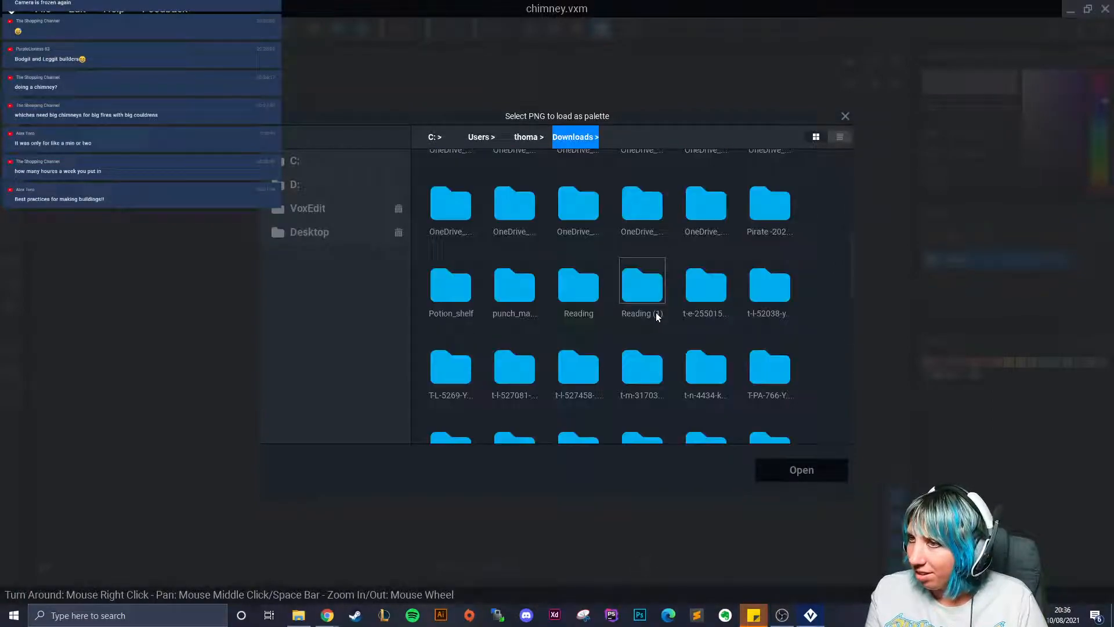
pyautogui.scroll(-10, 658, 316)
pyautogui.click(706, 385)
pyautogui.click(817, 471)
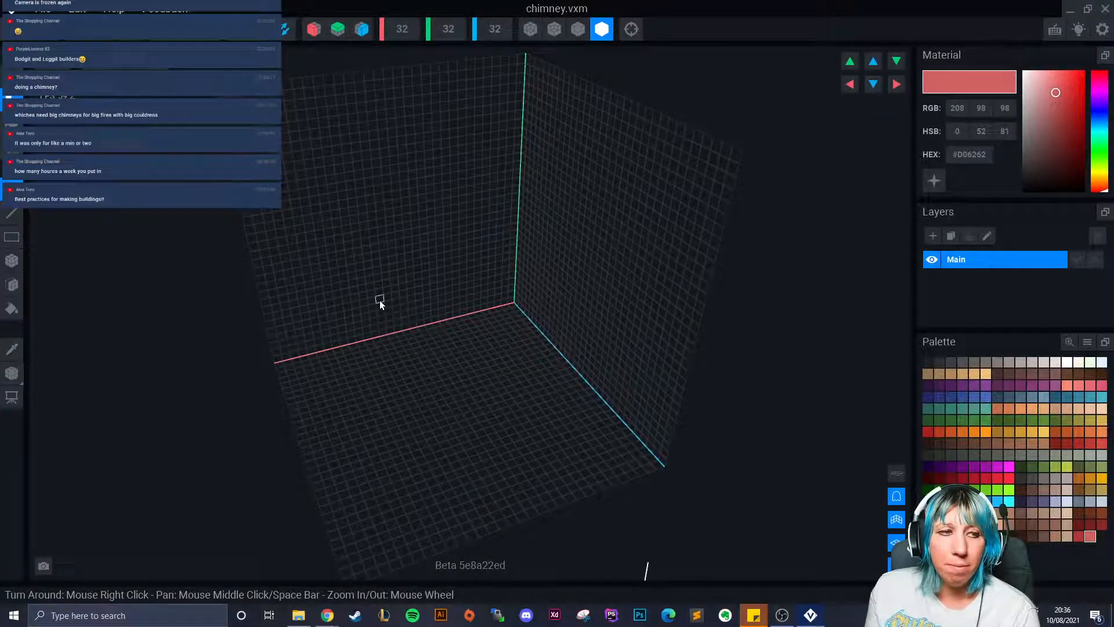
pyautogui.click(12, 10)
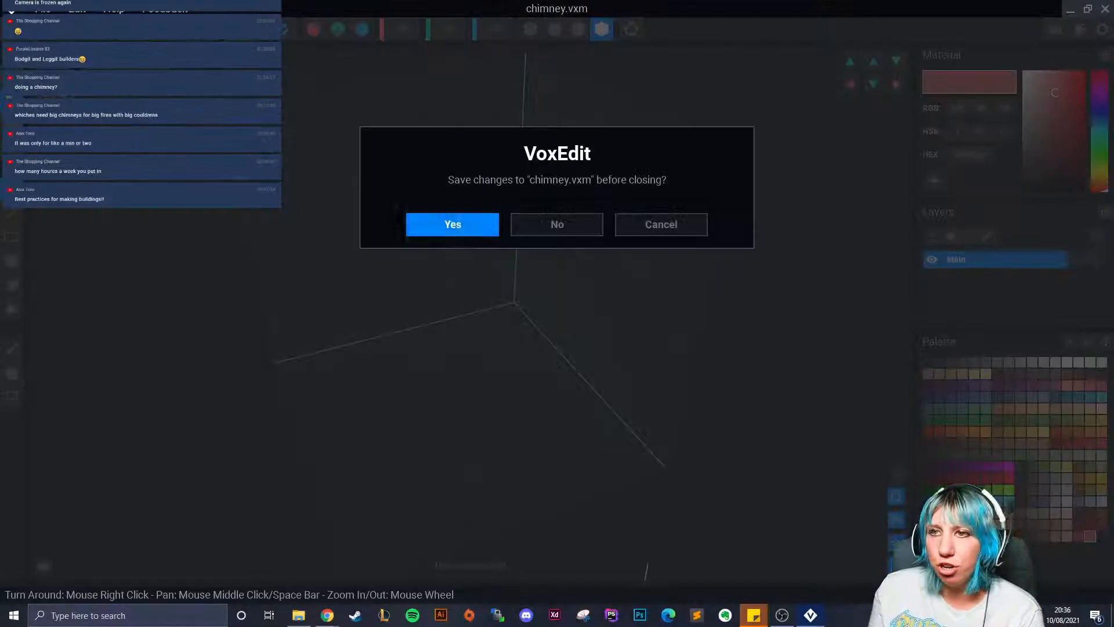
pyautogui.click(464, 232)
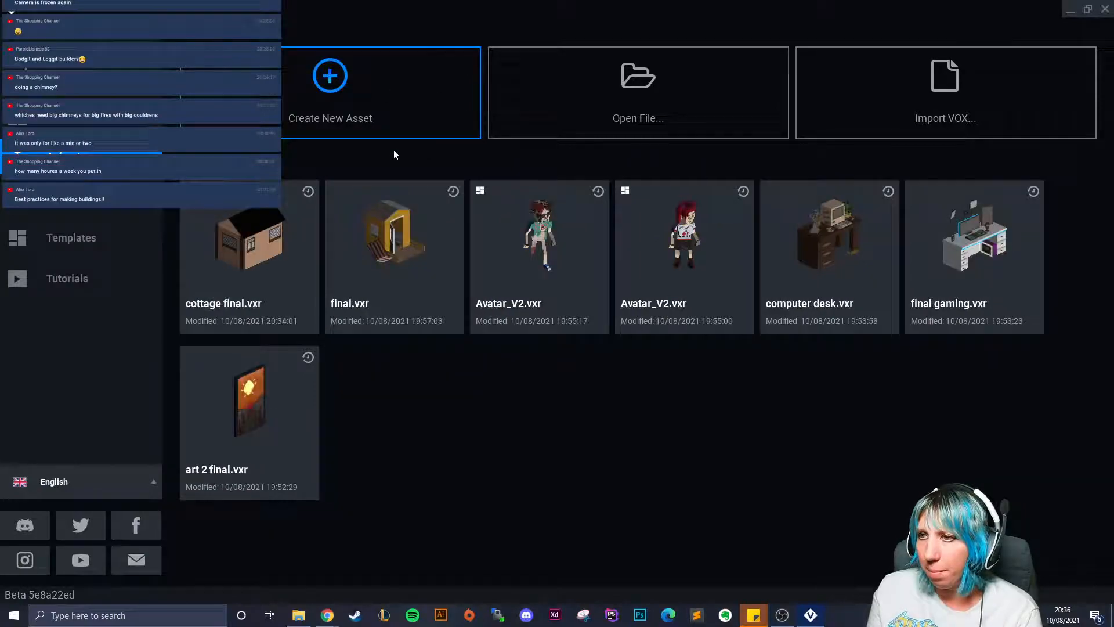
# Step: Open the red-haired character Avatar_V2.vxr, view it more closely and close it
pyautogui.click(660, 252)
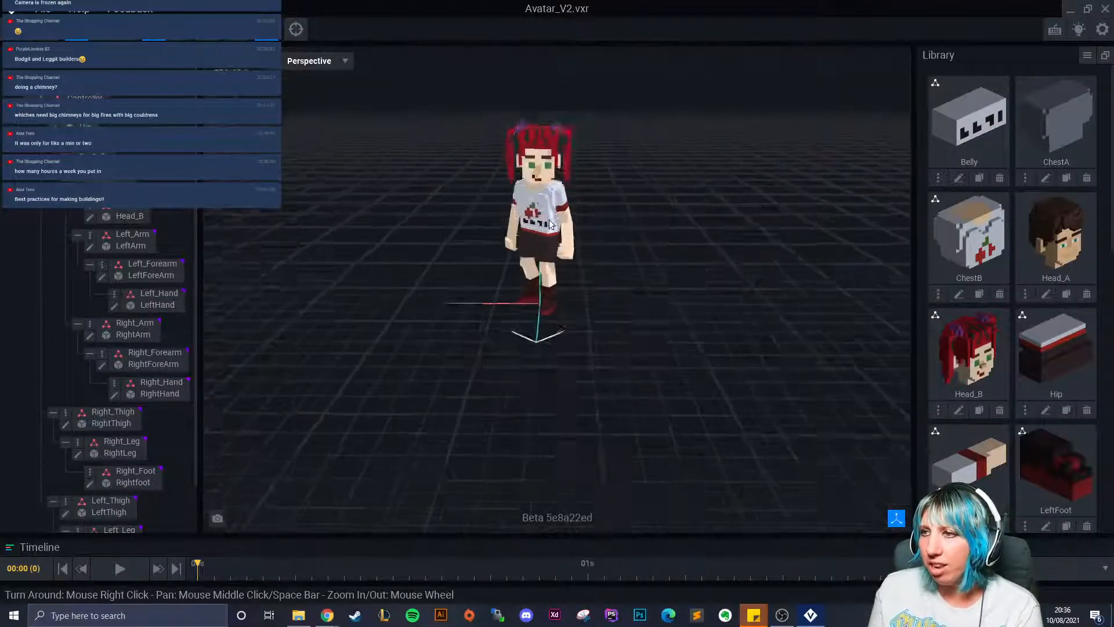
pyautogui.scroll(2, 550, 224)
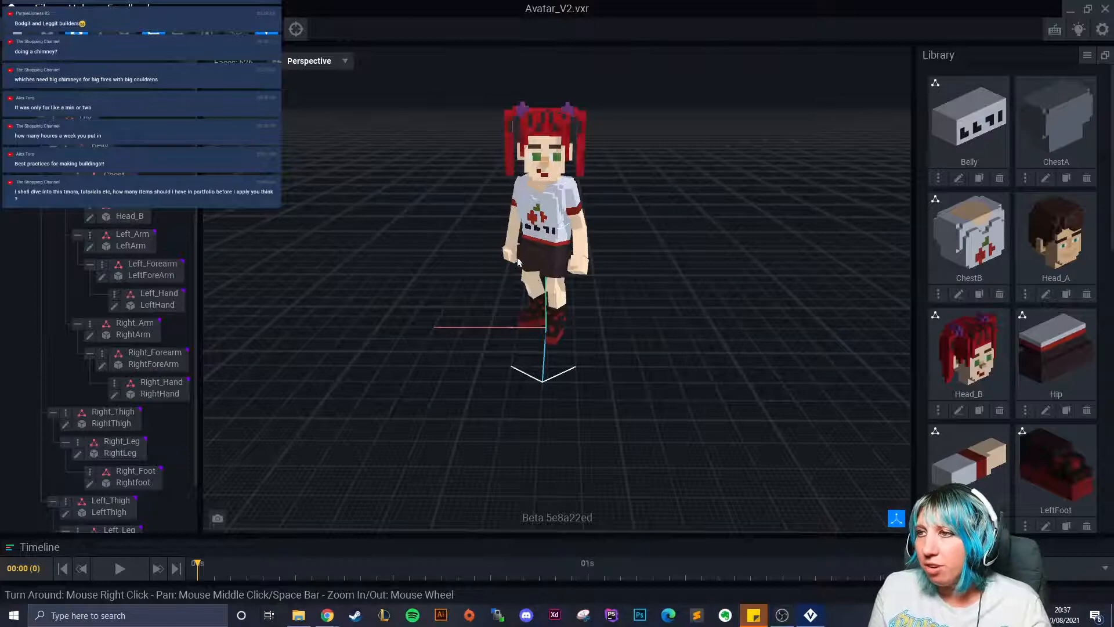
pyautogui.click(11, 7)
pyautogui.press('Return')
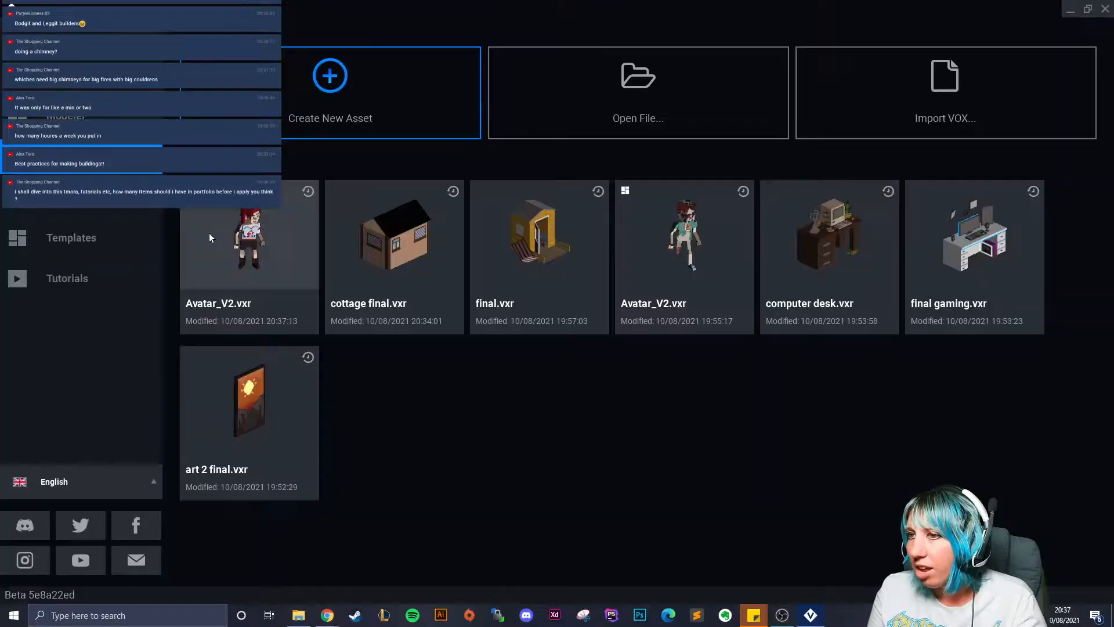
# Step: Open final.vxr, examine the yellow hut from another angle and up close, and close it
pyautogui.click(540, 238)
pyautogui.moveTo(626, 244); pyautogui.dragTo(691, 256, button='right')
pyautogui.scroll(3, 581, 221)
pyautogui.click(12, 6)
pyautogui.click(495, 225)
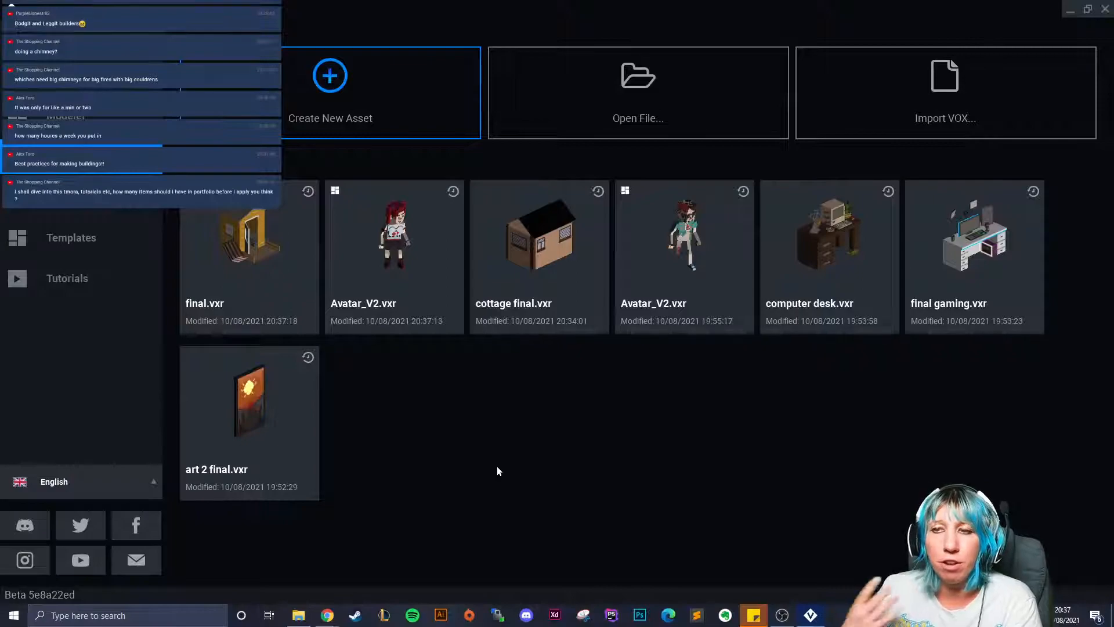
# Step: Reopen chimney.vxm and set its volume width to 25 voxels
pyautogui.click(83, 117)
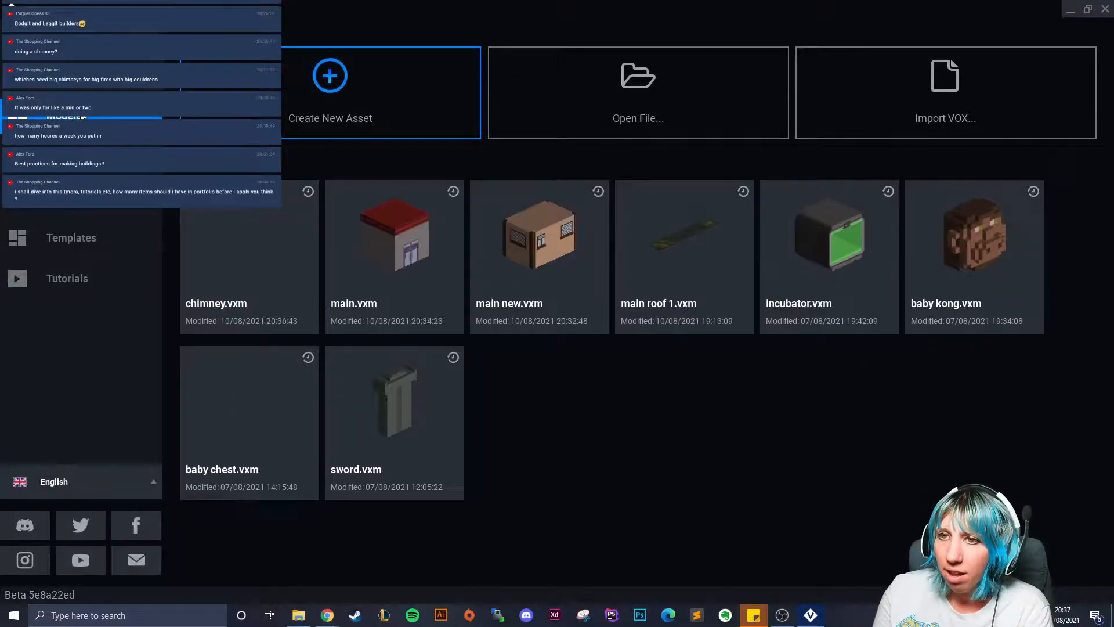
pyautogui.click(251, 252)
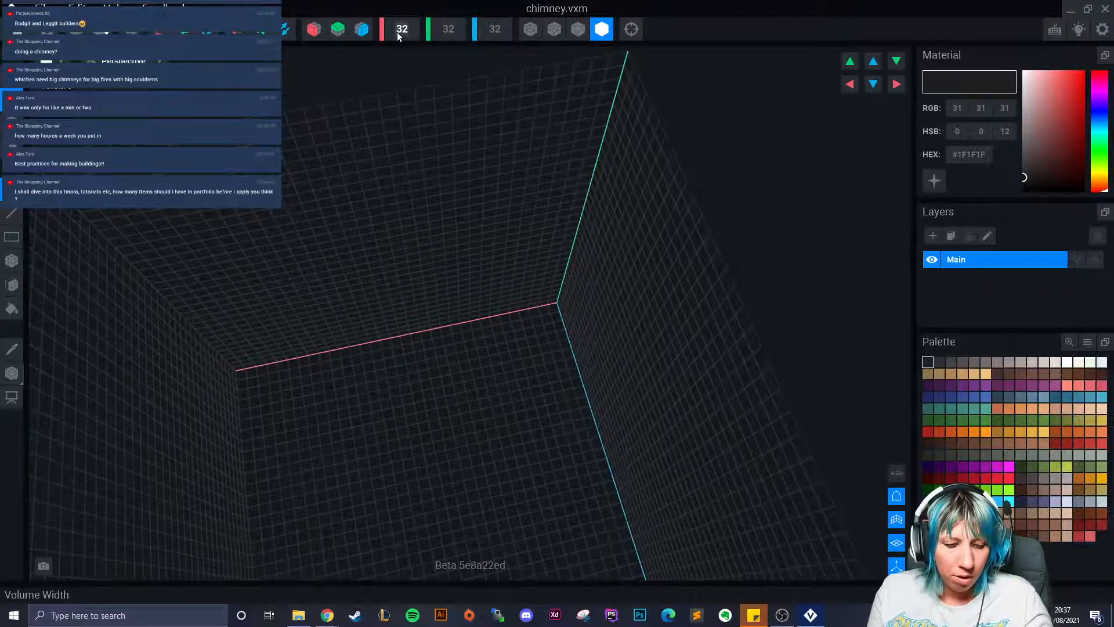
pyautogui.write('25')
pyautogui.press('Return')
pyautogui.scroll(1, 452, 354)
pyautogui.moveTo(483, 369); pyautogui.dragTo(493, 321, button='middle')
pyautogui.moveTo(493, 321); pyautogui.dragTo(504, 340, button='right')
pyautogui.scroll(3, 522, 391)
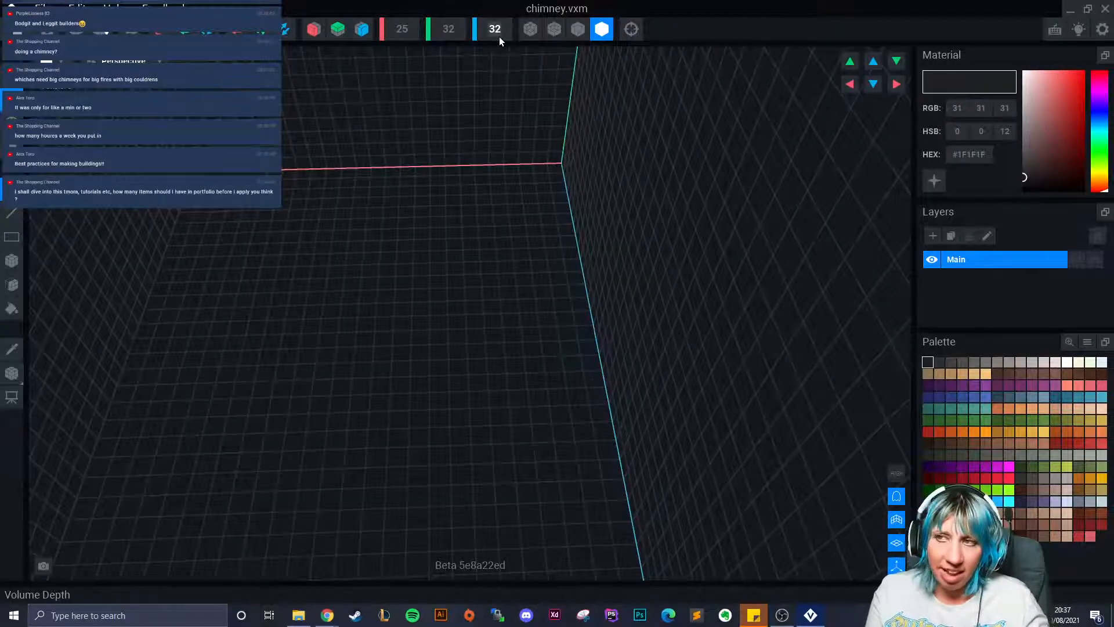
# Step: Set the chimney volume's depth to 15 voxels
pyautogui.click(500, 36)
pyautogui.write('15')
pyautogui.press('Return')
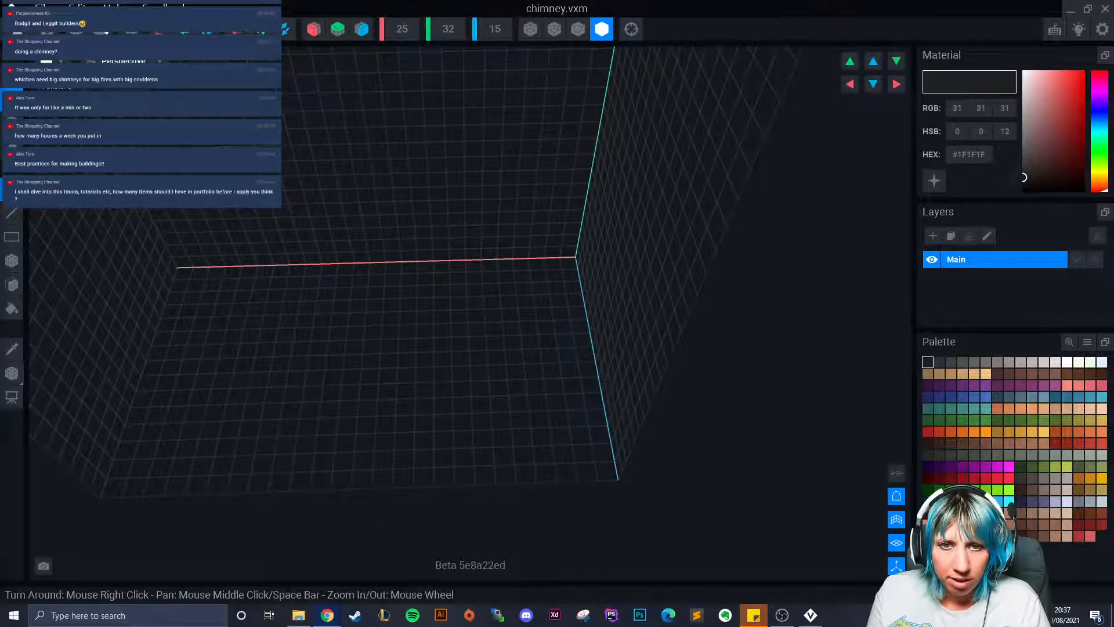
# Step: Choose the light tan palette colour #D2A383 and set the chimney volume's height to 28 voxels
pyautogui.click(1066, 408)
pyautogui.scroll(-2, 572, 389)
pyautogui.scroll(-1, 572, 389)
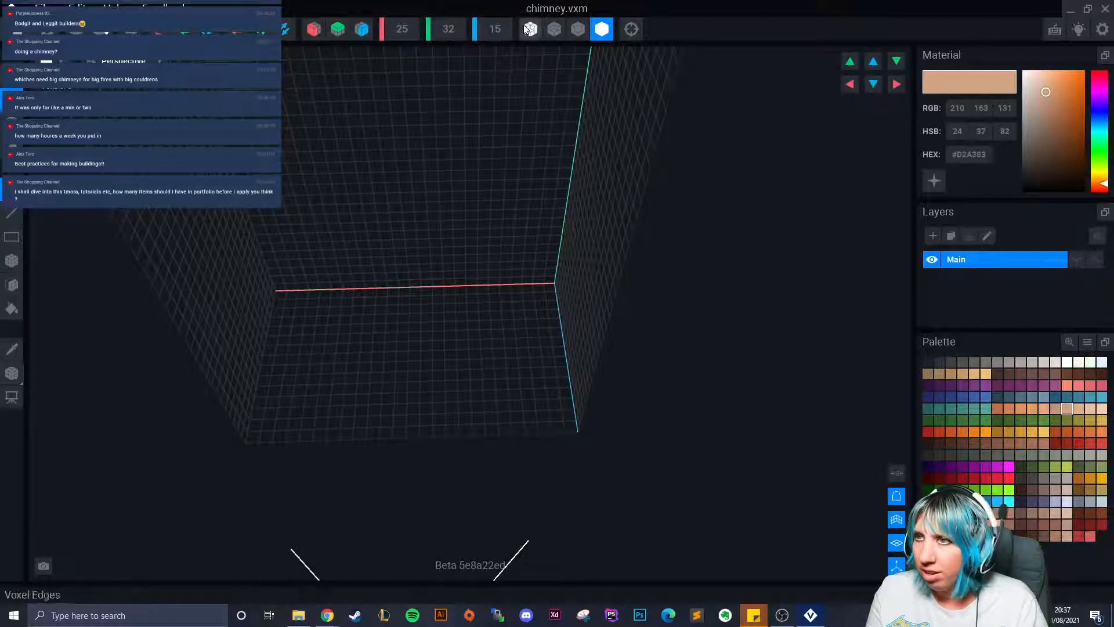
pyautogui.doubleClick(448, 29)
pyautogui.write('28')
pyautogui.press('Return')
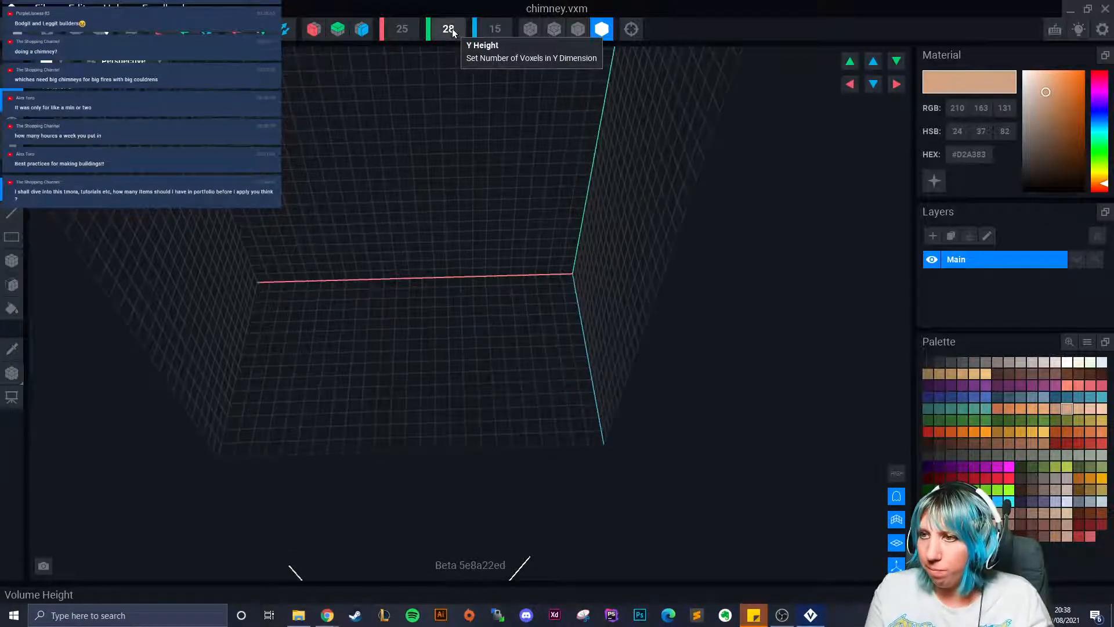
pyautogui.scroll(-5, 522, 337)
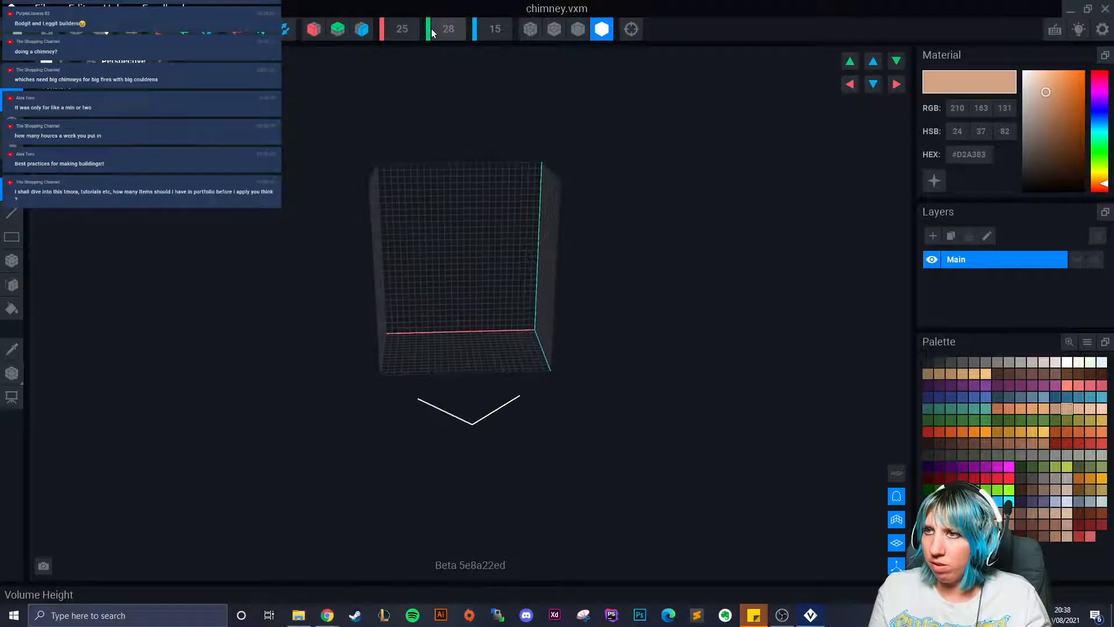
# Step: Fill the whole chimney volume with light tan voxels, making a solid block
pyautogui.scroll(3, 493, 368)
pyautogui.moveTo(493, 368); pyautogui.dragTo(429, 402, button='right')
pyautogui.click(11, 285)
pyautogui.click(414, 232)
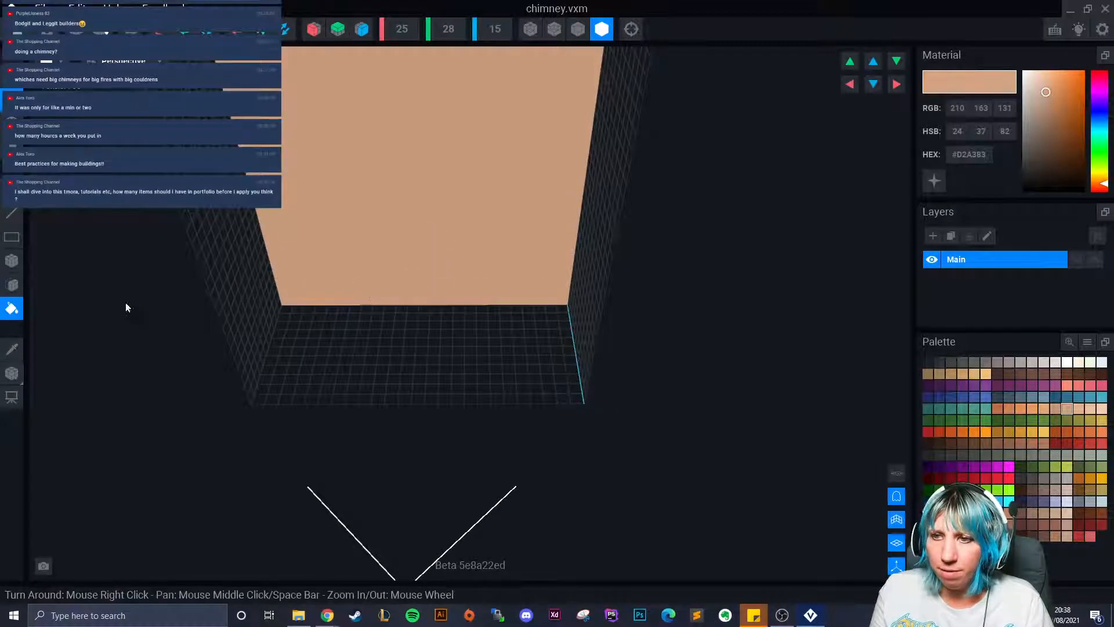
pyautogui.click(22, 310)
pyautogui.scroll(-5, 319, 336)
pyautogui.scroll(-3, 393, 312)
pyautogui.moveTo(393, 311); pyautogui.dragTo(422, 338, button='right')
pyautogui.scroll(3, 410, 315)
pyautogui.scroll(3, 426, 340)
pyautogui.scroll(-3, 472, 166)
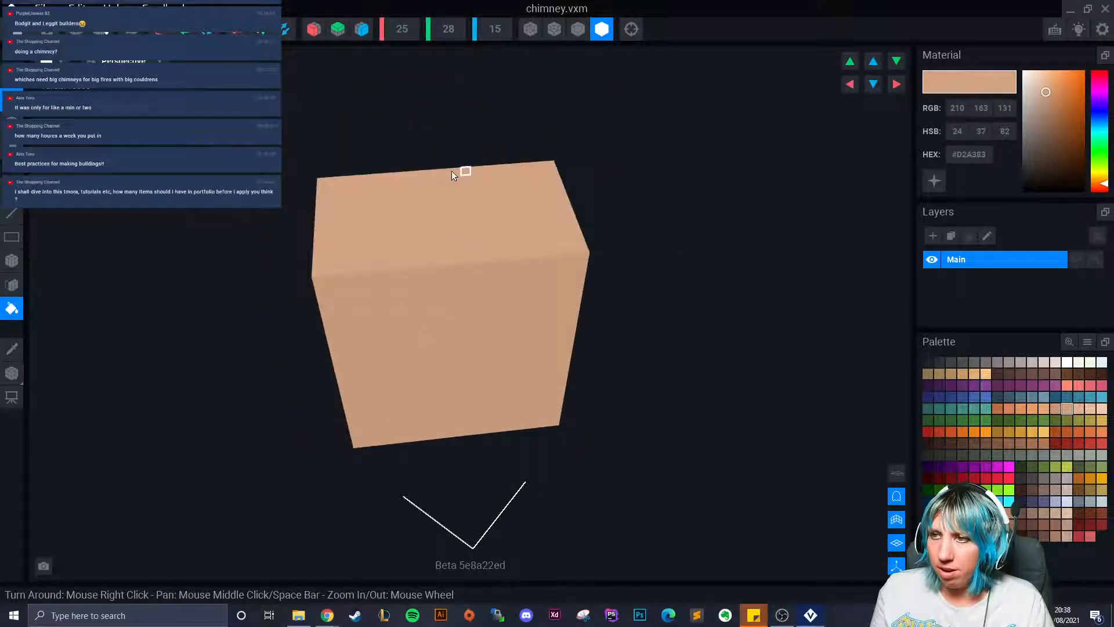
# Step: Choose the darker tan #C49475 and paint irregular mortar lines between the stones on one wide face of the chimney block
pyautogui.moveTo(466, 204); pyautogui.dragTo(311, 297, button='right')
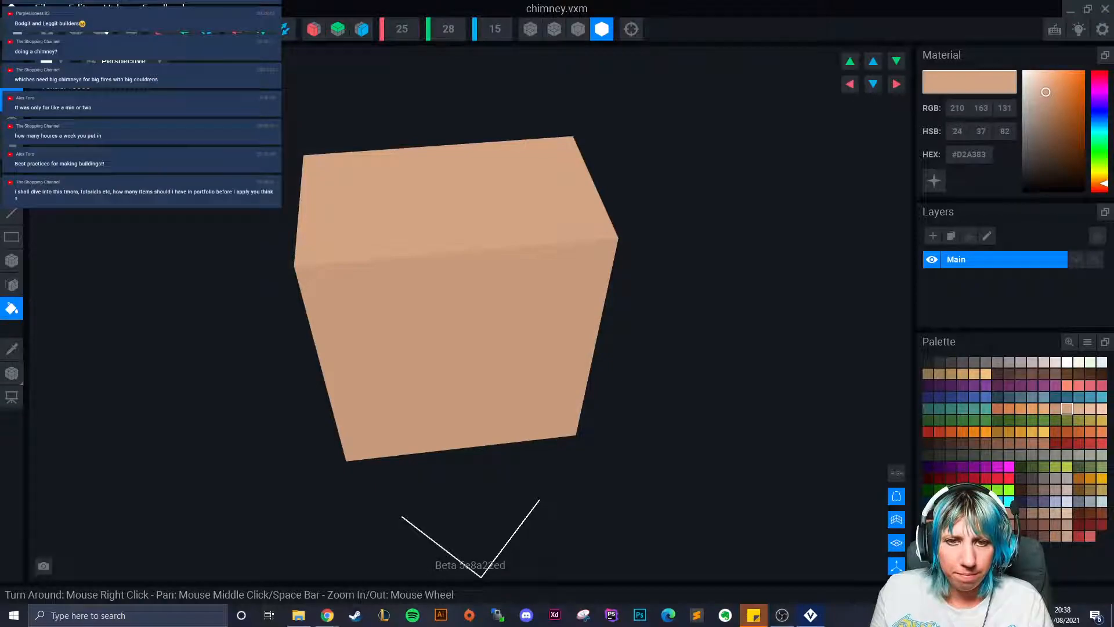
pyautogui.moveTo(356, 269); pyautogui.dragTo(458, 323, button='right')
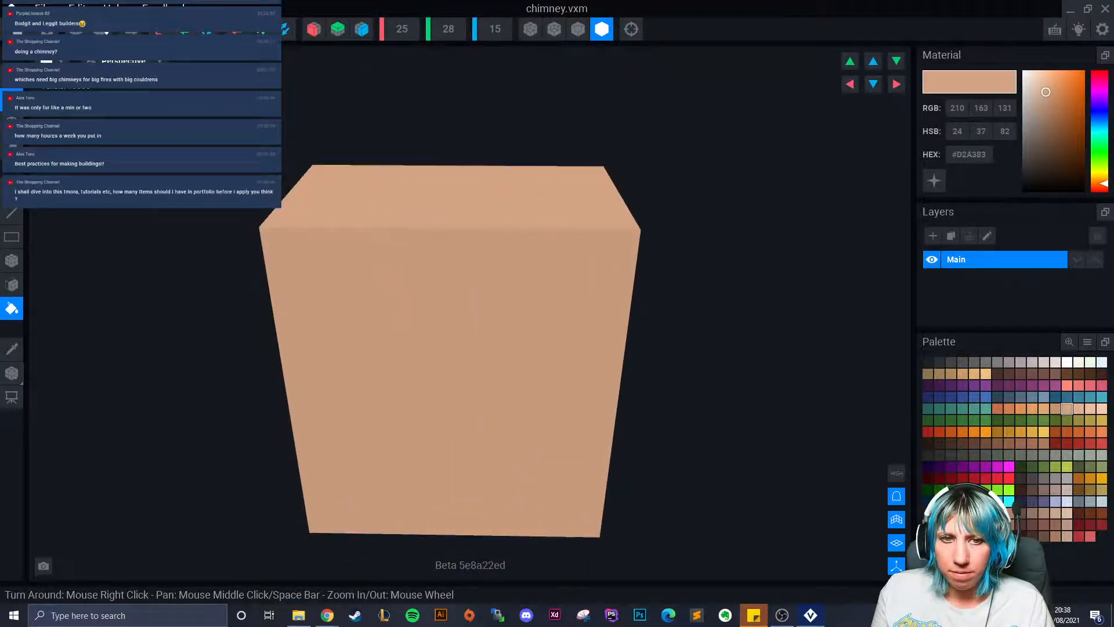
pyautogui.moveTo(293, 329); pyautogui.dragTo(476, 342, button='right')
pyautogui.click(1056, 408)
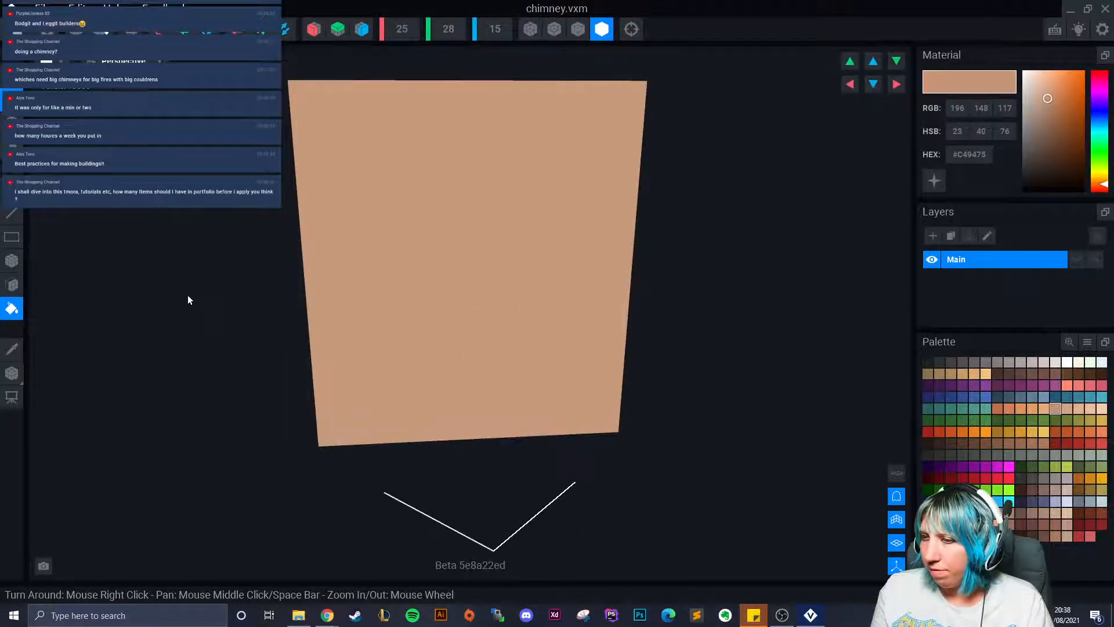
pyautogui.click(12, 260)
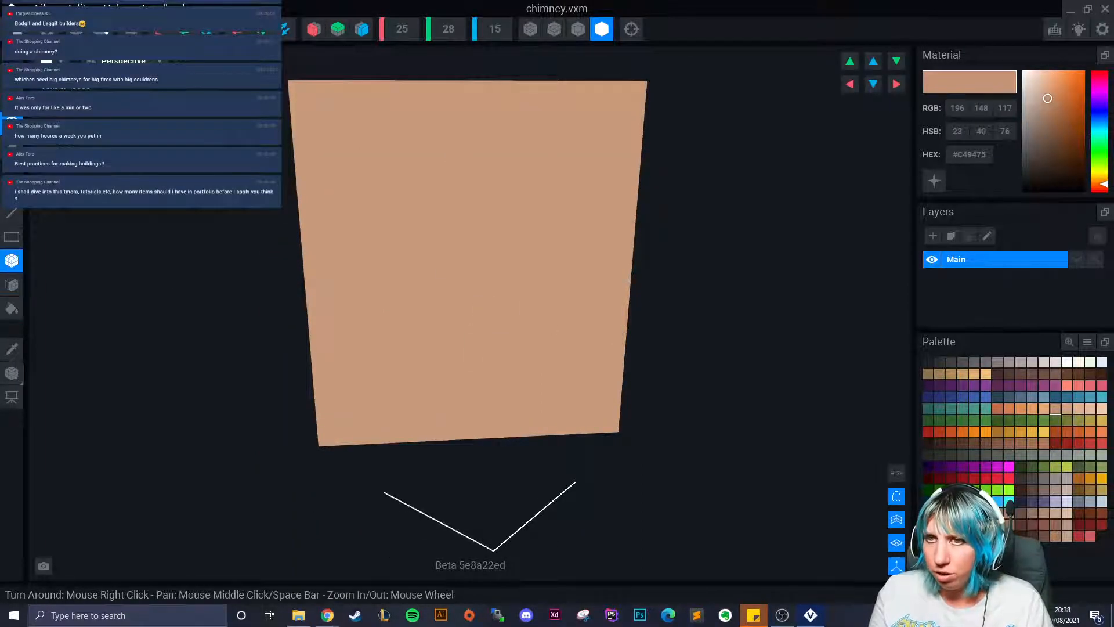
pyautogui.press('b')
pyautogui.moveTo(390, 134)
pyautogui.mouseDown()
pyautogui.moveTo(388, 178)
pyautogui.moveTo(350, 220)
pyautogui.moveTo(497, 259)
pyautogui.moveTo(570, 204)
pyautogui.moveTo(566, 181)
pyautogui.moveTo(555, 238)
pyautogui.mouseUp()
pyautogui.moveTo(443, 286)
pyautogui.mouseDown()
pyautogui.moveTo(424, 336)
pyautogui.moveTo(399, 339)
pyautogui.moveTo(483, 346)
pyautogui.mouseUp()
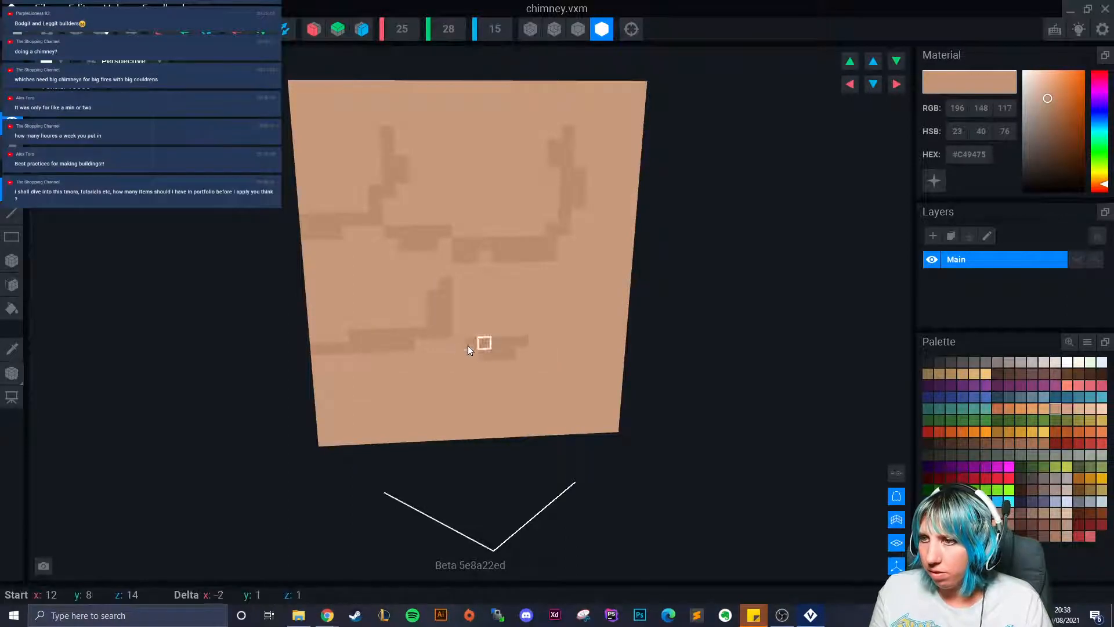
# Step: Paint matching dark tan mortar lines outlining the upper stones on the opposite wide face
pyautogui.moveTo(603, 340)
pyautogui.mouseDown(button='right')
pyautogui.moveTo(656, 264)
pyautogui.moveTo(750, 253)
pyautogui.mouseUp(button='right')
pyautogui.moveTo(767, 214); pyautogui.dragTo(583, 272, button='right')
pyautogui.moveTo(513, 251)
pyautogui.mouseDown()
pyautogui.moveTo(605, 259)
pyautogui.moveTo(673, 233)
pyautogui.moveTo(568, 184)
pyautogui.moveTo(618, 186)
pyautogui.mouseUp()
pyautogui.moveTo(618, 186); pyautogui.dragTo(757, 194, button='right')
pyautogui.moveTo(766, 152); pyautogui.dragTo(777, 277)
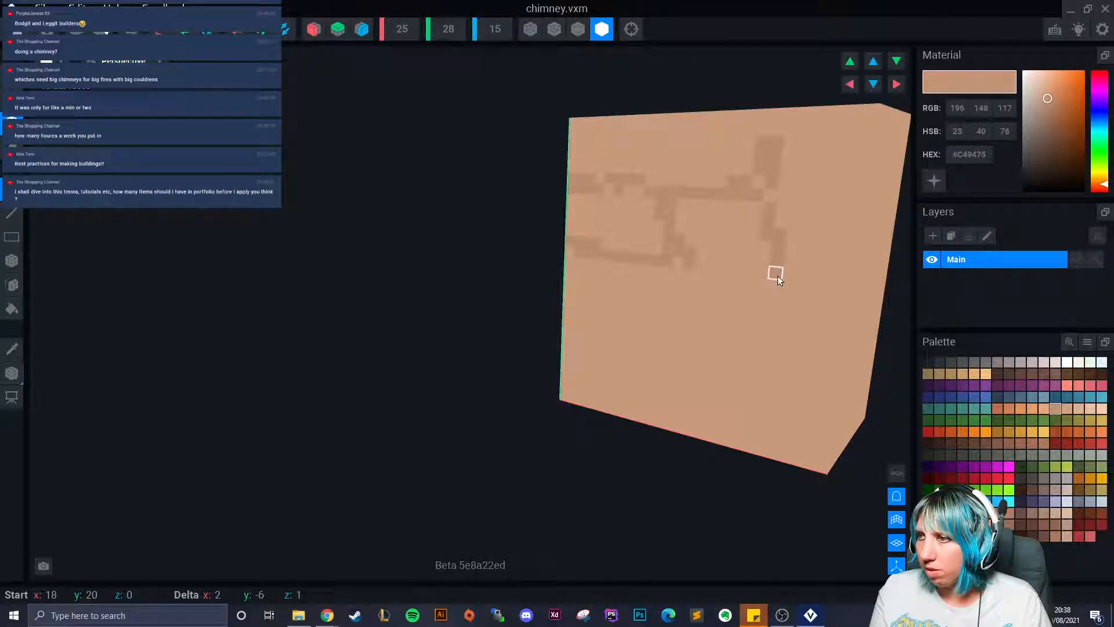
pyautogui.moveTo(652, 268); pyautogui.dragTo(725, 314, button='right')
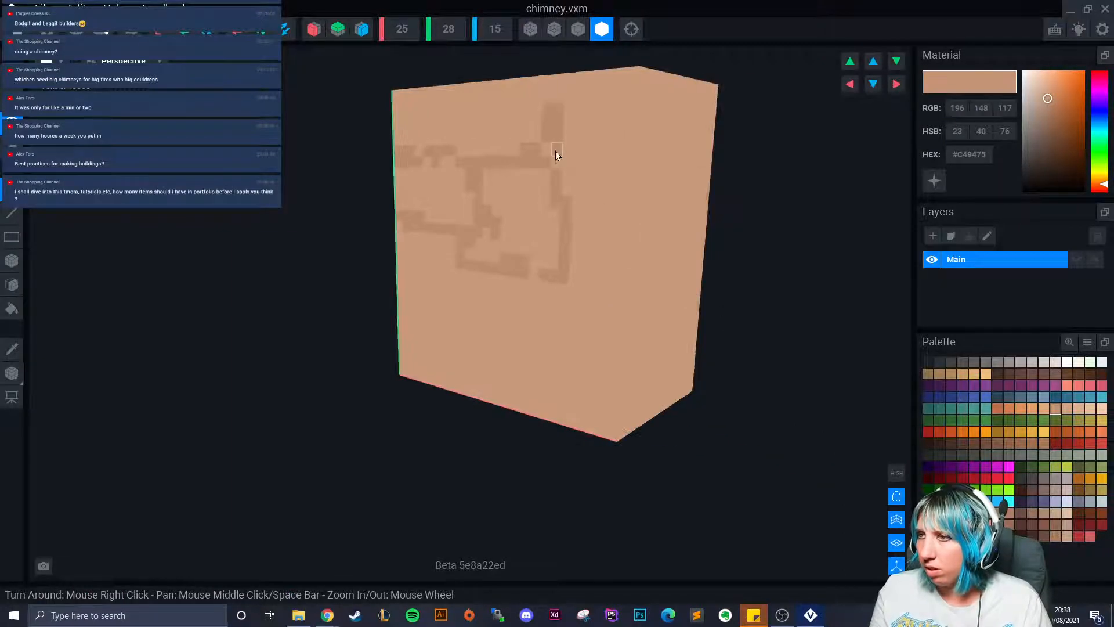
pyautogui.moveTo(579, 148); pyautogui.dragTo(582, 144)
# Step: Outline the lower rows of stones with dark tan mortar lines on that same wide face
pyautogui.moveTo(605, 271)
pyautogui.mouseDown(button='right')
pyautogui.moveTo(634, 290)
pyautogui.moveTo(529, 235)
pyautogui.mouseUp(button='right')
pyautogui.moveTo(520, 231); pyautogui.dragTo(410, 272)
pyautogui.moveTo(551, 276)
pyautogui.mouseDown()
pyautogui.moveTo(615, 277)
pyautogui.moveTo(537, 273)
pyautogui.mouseUp()
pyautogui.moveTo(561, 274); pyautogui.dragTo(584, 275, button='right')
pyautogui.scroll(2, 585, 274)
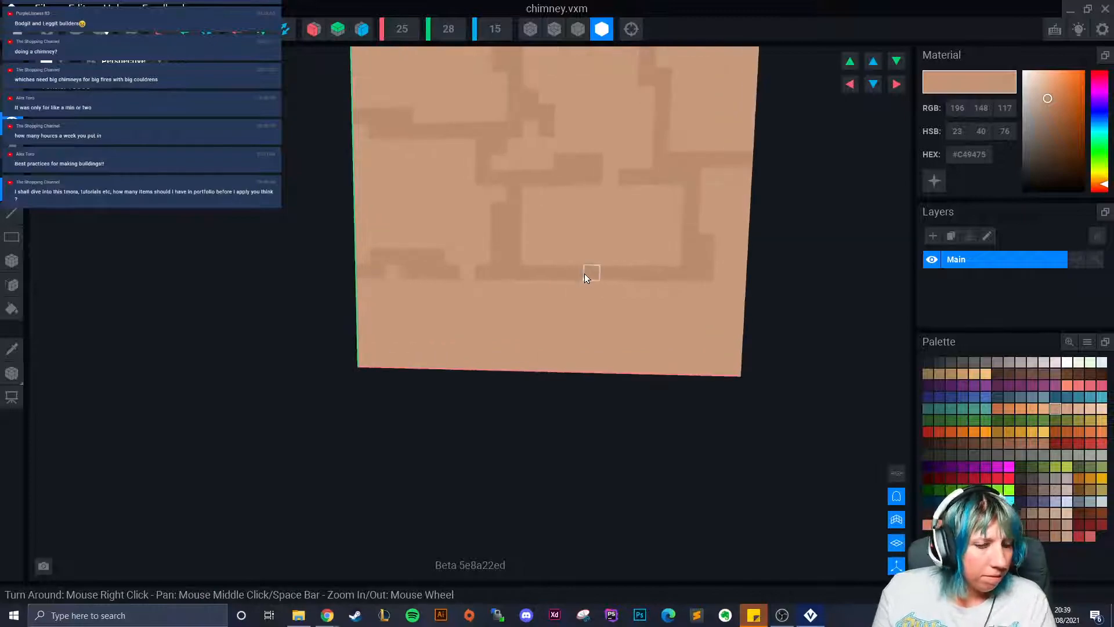
pyautogui.moveTo(559, 290)
pyautogui.mouseDown()
pyautogui.moveTo(562, 320)
pyautogui.moveTo(524, 356)
pyautogui.mouseUp()
# Step: Carry the dark tan mortar lines around the corner onto the lower part of the adjoining narrow side
pyautogui.moveTo(523, 357); pyautogui.dragTo(386, 210, button='right')
pyautogui.moveTo(452, 295)
pyautogui.mouseDown()
pyautogui.moveTo(491, 295)
pyautogui.moveTo(312, 293)
pyautogui.mouseUp()
pyautogui.moveTo(401, 295); pyautogui.dragTo(398, 365)
pyautogui.moveTo(399, 365); pyautogui.dragTo(416, 354, button='right')
pyautogui.moveTo(466, 313); pyautogui.dragTo(461, 368)
pyautogui.moveTo(461, 368); pyautogui.dragTo(491, 373, button='right')
pyautogui.moveTo(477, 364)
pyautogui.mouseDown()
pyautogui.moveTo(489, 384)
pyautogui.moveTo(477, 383)
pyautogui.mouseUp()
pyautogui.moveTo(748, 343); pyautogui.dragTo(465, 317, button='middle')
pyautogui.moveTo(464, 314); pyautogui.dragTo(446, 304, button='right')
pyautogui.moveTo(445, 273); pyautogui.dragTo(458, 284)
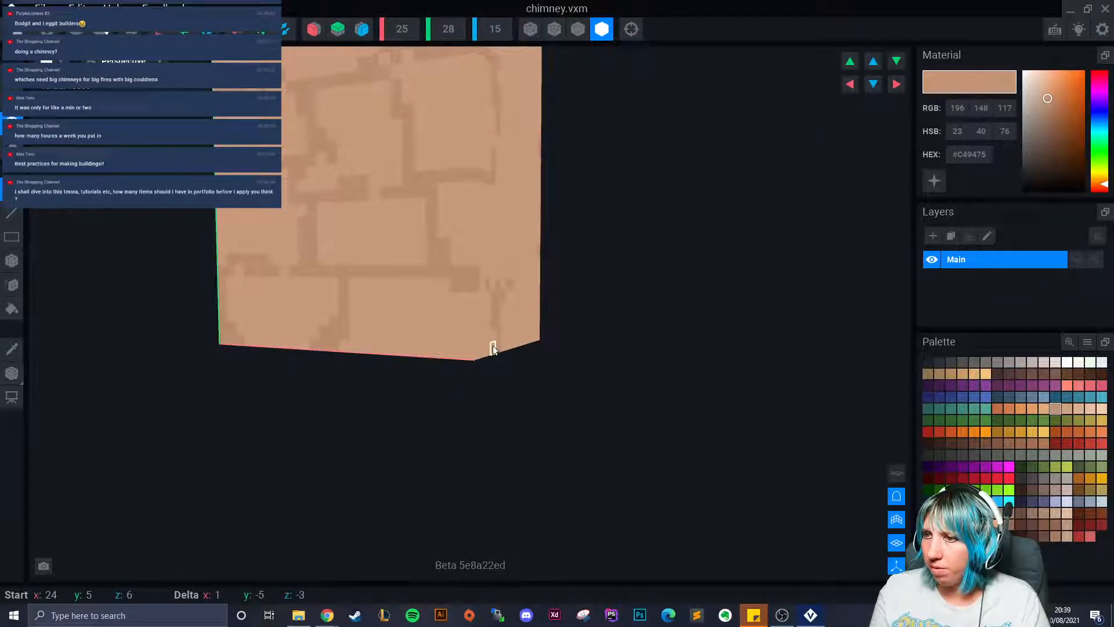
# Step: Extend the mortar lines across the narrow side's lower half and around its far corner onto the first wide face
pyautogui.moveTo(461, 352); pyautogui.dragTo(510, 239, button='right')
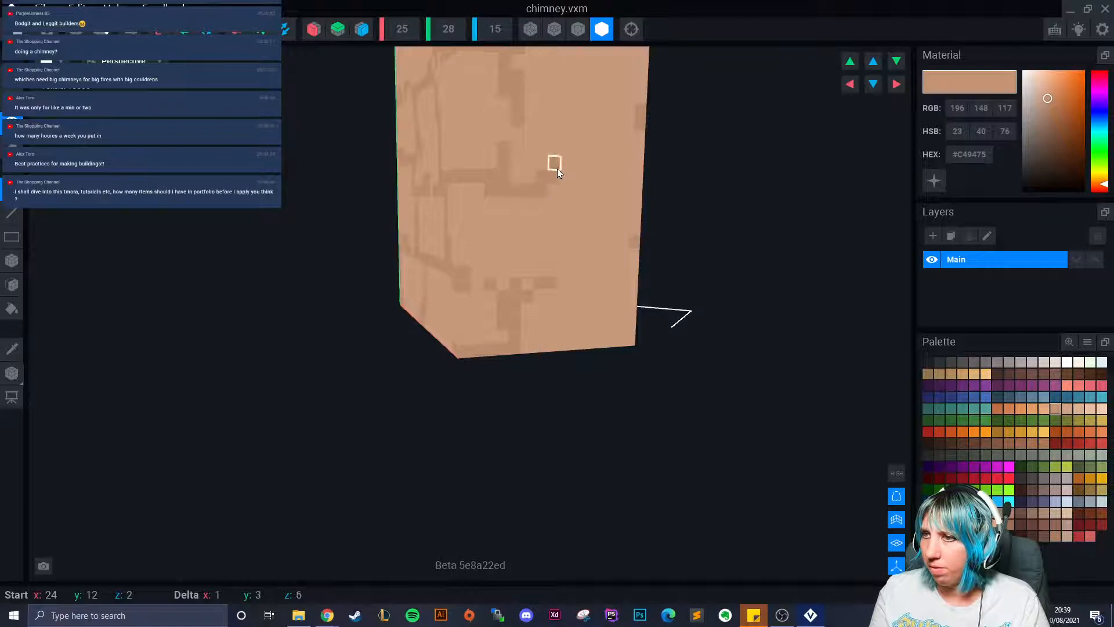
pyautogui.moveTo(549, 265); pyautogui.dragTo(555, 267)
pyautogui.moveTo(587, 257); pyautogui.dragTo(633, 254)
pyautogui.moveTo(620, 258); pyautogui.dragTo(594, 262, button='right')
pyautogui.moveTo(649, 257); pyautogui.dragTo(646, 283)
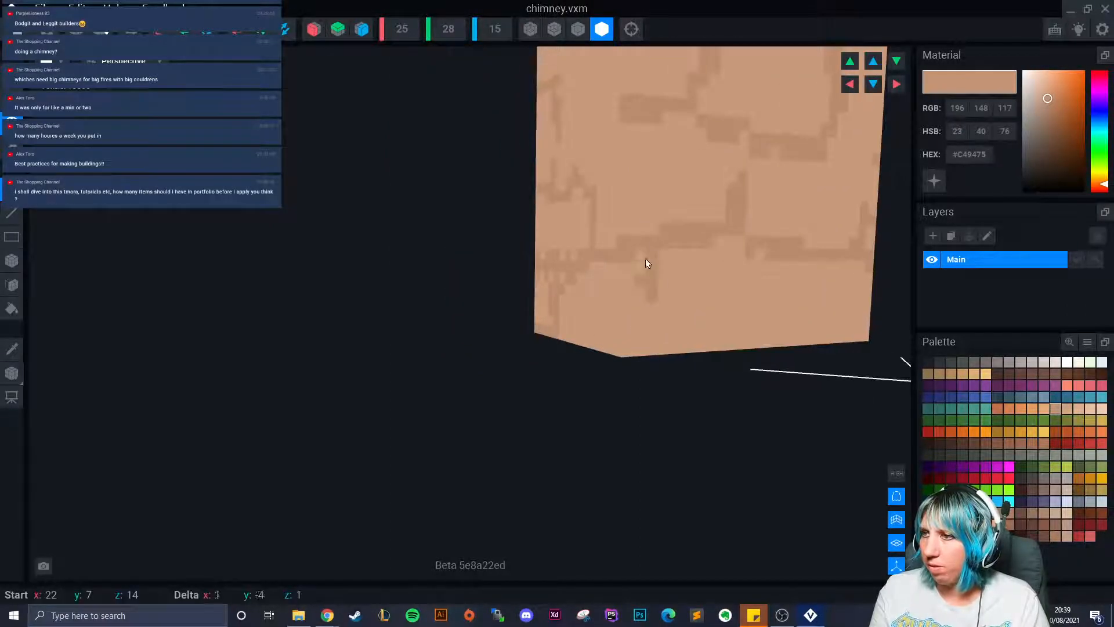
# Step: Outline the upper stones on the same narrow side with dark tan mortar lines up to the top edge
pyautogui.moveTo(636, 333); pyautogui.dragTo(517, 356, button='right')
pyautogui.moveTo(598, 349); pyautogui.dragTo(536, 294, button='right')
pyautogui.moveTo(404, 183); pyautogui.dragTo(443, 164)
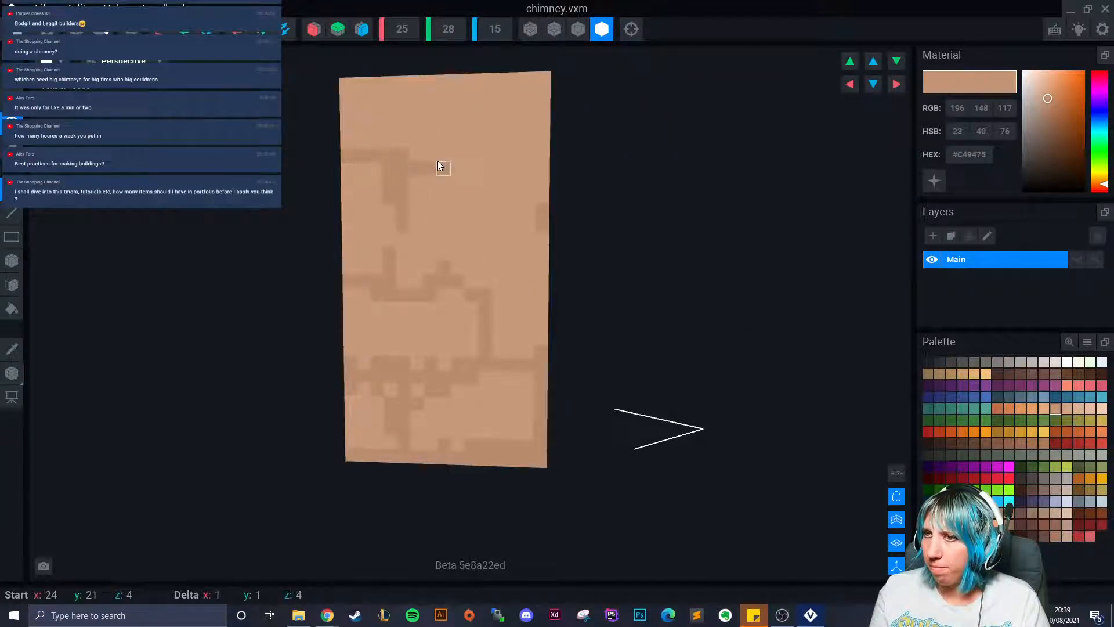
pyautogui.moveTo(462, 89); pyautogui.dragTo(459, 78)
pyautogui.moveTo(458, 153)
pyautogui.mouseDown()
pyautogui.moveTo(544, 138)
pyautogui.moveTo(489, 227)
pyautogui.mouseUp()
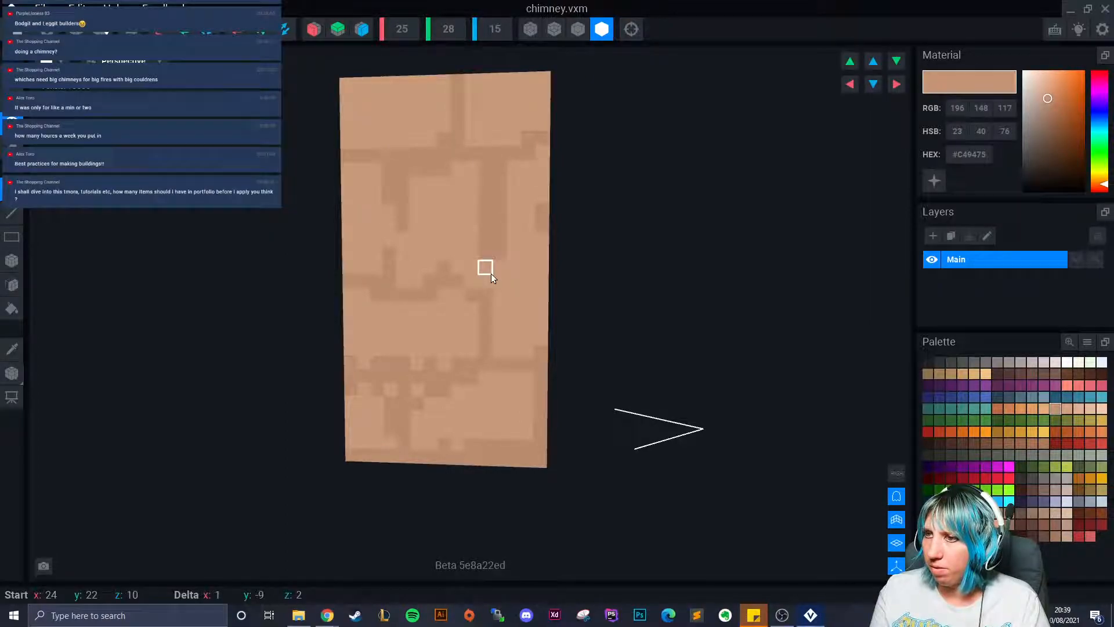
# Step: Complete the mortar pattern on the first wide face by outlining its top and bottom rows of stones
pyautogui.moveTo(492, 270); pyautogui.dragTo(497, 281, button='right')
pyautogui.moveTo(587, 240); pyautogui.dragTo(561, 239, button='right')
pyautogui.moveTo(617, 87)
pyautogui.mouseDown()
pyautogui.moveTo(642, 154)
pyautogui.moveTo(711, 143)
pyautogui.mouseUp()
pyautogui.moveTo(731, 152); pyautogui.dragTo(584, 144, button='right')
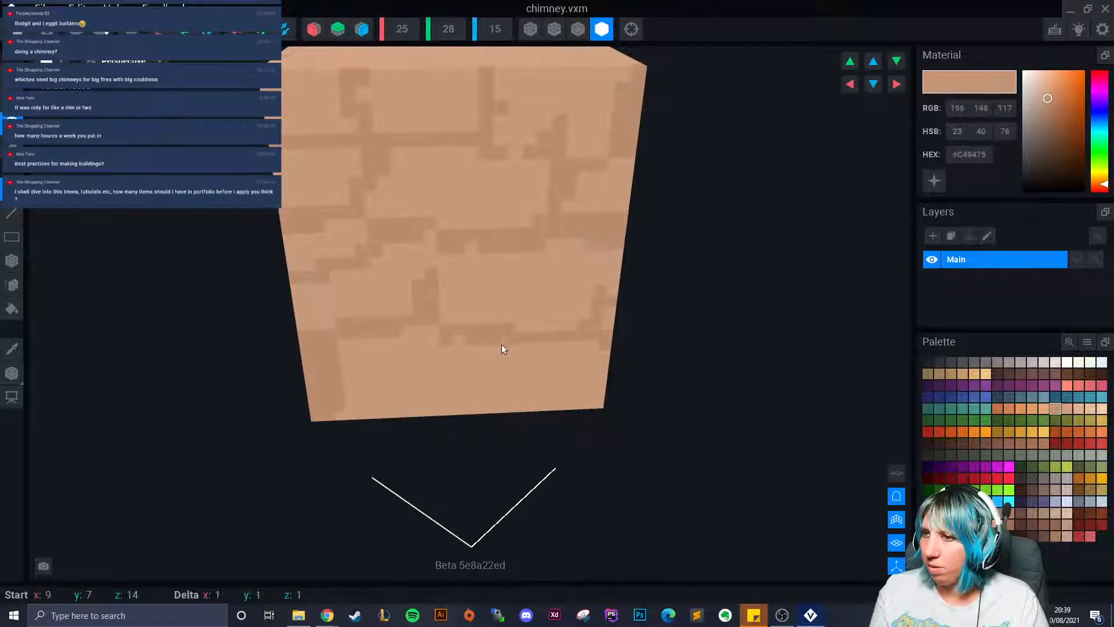
pyautogui.moveTo(501, 342); pyautogui.dragTo(493, 385)
# Step: Paint dark tan mortar lines around the stones on the remaining narrow side, including the joints near its top
pyautogui.moveTo(465, 413); pyautogui.dragTo(563, 190, button='right')
pyautogui.moveTo(526, 176); pyautogui.dragTo(580, 203)
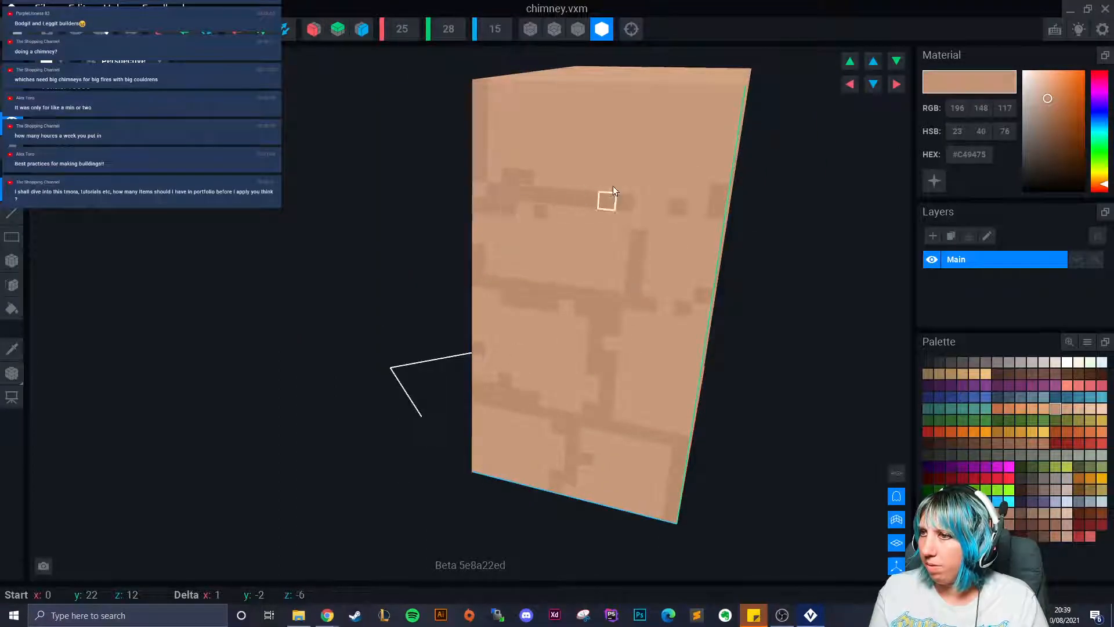
pyautogui.moveTo(636, 87); pyautogui.dragTo(621, 121)
pyautogui.moveTo(654, 210)
pyautogui.mouseDown(button='right')
pyautogui.moveTo(666, 206)
pyautogui.moveTo(534, 247)
pyautogui.mouseUp(button='right')
pyautogui.moveTo(534, 248); pyautogui.dragTo(546, 224)
# Step: Choose the lighter tan #DFB191 and paint stepped highlights along the lower edges of the bottom stones on the second wide face
pyautogui.moveTo(546, 213); pyautogui.dragTo(518, 261, button='right')
pyautogui.scroll(-5, 518, 262)
pyautogui.moveTo(426, 330); pyautogui.dragTo(543, 250, button='right')
pyautogui.scroll(3, 538, 358)
pyautogui.click(1078, 409)
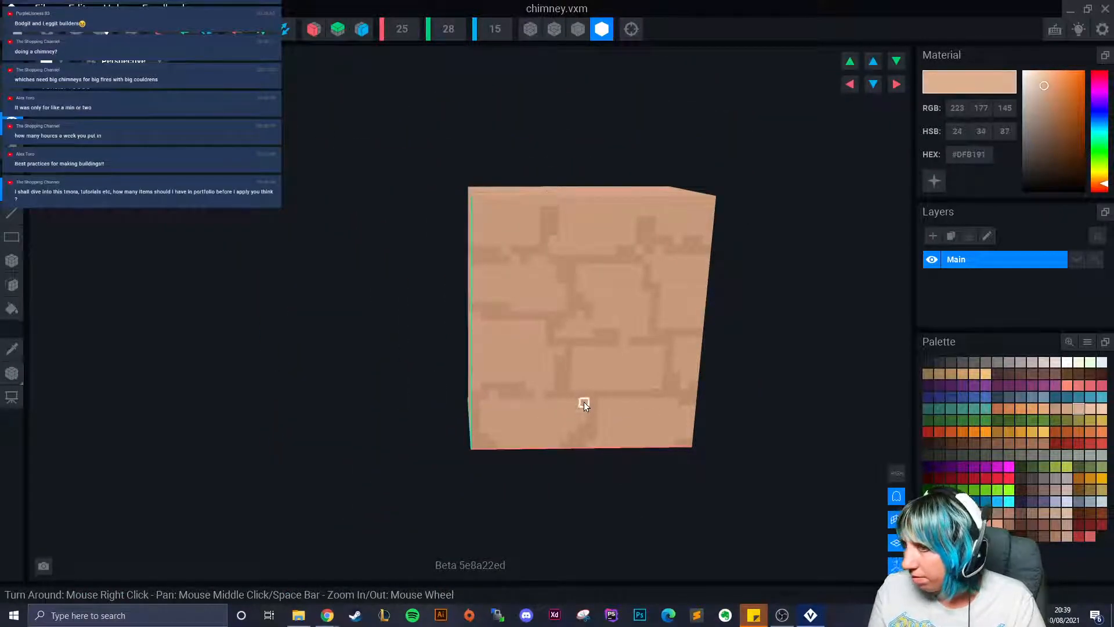
pyautogui.scroll(6, 582, 401)
pyautogui.moveTo(312, 347)
pyautogui.mouseDown()
pyautogui.moveTo(314, 333)
pyautogui.moveTo(408, 351)
pyautogui.mouseUp()
pyautogui.click(334, 334)
pyautogui.moveTo(319, 326); pyautogui.dragTo(432, 352)
pyautogui.moveTo(385, 433)
pyautogui.mouseDown()
pyautogui.moveTo(372, 469)
pyautogui.moveTo(385, 439)
pyautogui.moveTo(399, 463)
pyautogui.moveTo(511, 465)
pyautogui.mouseUp()
pyautogui.moveTo(174, 448)
pyautogui.mouseDown()
pyautogui.moveTo(147, 429)
pyautogui.moveTo(164, 450)
pyautogui.mouseUp()
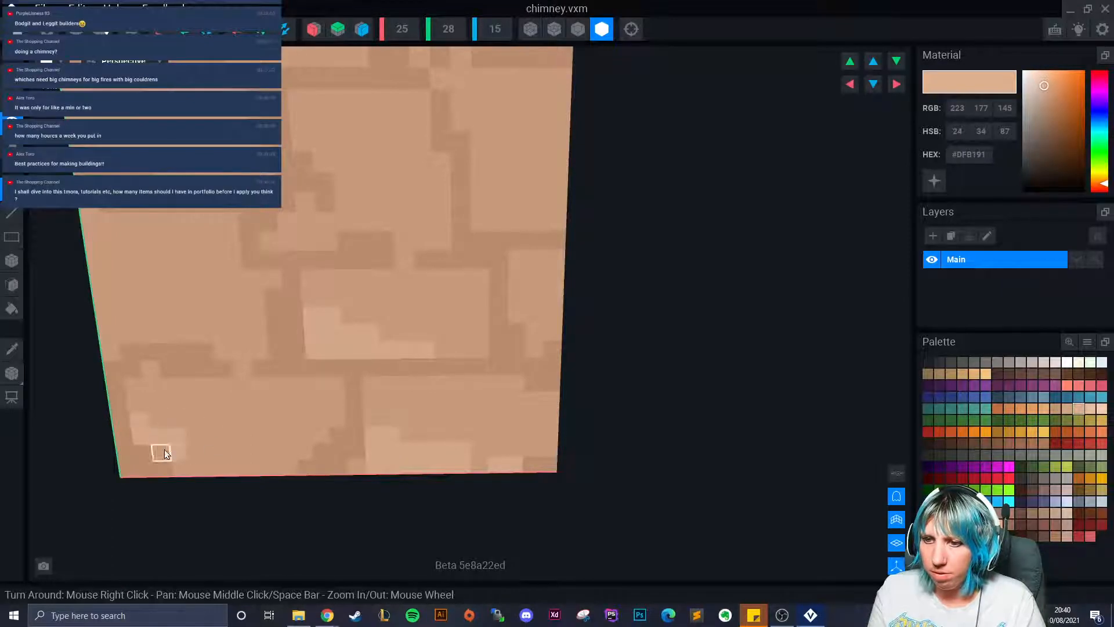
# Step: Paint #DFB191 highlights along the lower edges of the two bottom rows of stones on the adjacent narrow side
pyautogui.scroll(-2, 267, 466)
pyautogui.moveTo(309, 408); pyautogui.dragTo(263, 414, button='right')
pyautogui.click(237, 451)
pyautogui.moveTo(237, 451)
pyautogui.mouseDown()
pyautogui.moveTo(313, 428)
pyautogui.moveTo(308, 418)
pyautogui.mouseUp()
pyautogui.moveTo(154, 459)
pyautogui.mouseDown()
pyautogui.moveTo(102, 474)
pyautogui.moveTo(91, 442)
pyautogui.mouseUp()
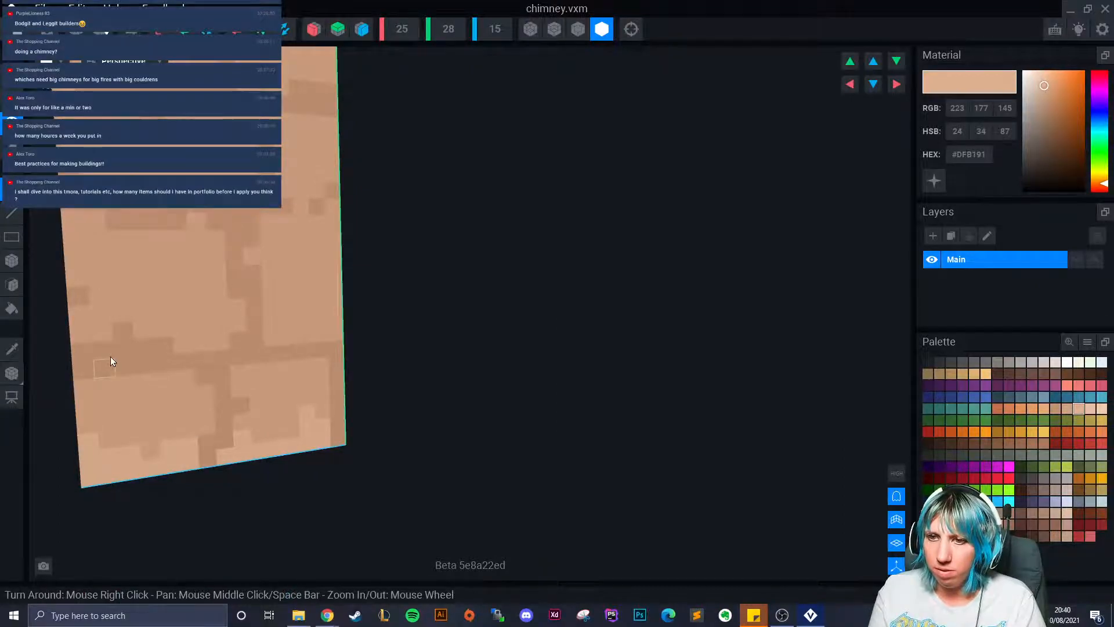
pyautogui.moveTo(210, 349)
pyautogui.mouseDown()
pyautogui.moveTo(232, 325)
pyautogui.moveTo(85, 333)
pyautogui.mouseUp()
pyautogui.moveTo(319, 335)
pyautogui.mouseDown()
pyautogui.moveTo(350, 329)
pyautogui.moveTo(272, 337)
pyautogui.mouseUp()
# Step: Add #DFB191 highlights to the lower edges of the upper stones on this narrow side, undoing one misplaced stroke
pyautogui.moveTo(289, 331); pyautogui.dragTo(184, 272, button='right')
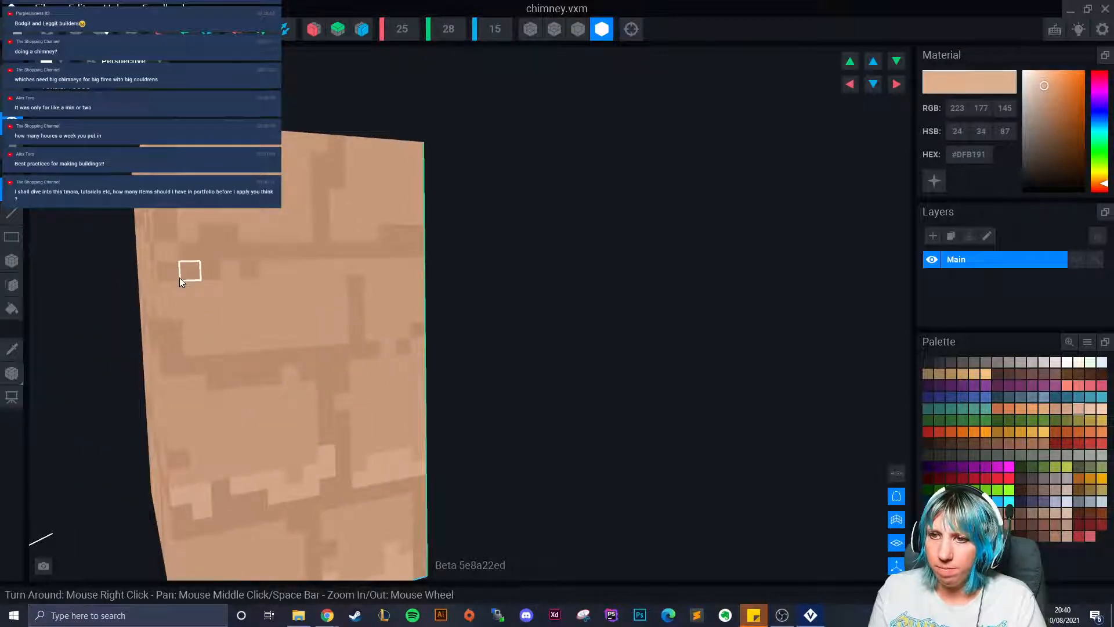
pyautogui.moveTo(192, 340)
pyautogui.mouseDown()
pyautogui.moveTo(193, 328)
pyautogui.moveTo(214, 325)
pyautogui.moveTo(333, 332)
pyautogui.moveTo(268, 342)
pyautogui.mouseUp()
pyautogui.hotkey('ctrl', 'z')
pyautogui.moveTo(372, 334)
pyautogui.mouseDown()
pyautogui.moveTo(406, 330)
pyautogui.moveTo(378, 239)
pyautogui.moveTo(262, 233)
pyautogui.moveTo(206, 217)
pyautogui.mouseUp()
# Step: Paint #DFB191 highlights along the lower edges of the middle and bottom stones on the first wide face
pyautogui.scroll(-3, 345, 357)
pyautogui.moveTo(345, 357); pyautogui.dragTo(137, 350, button='right')
pyautogui.moveTo(136, 350); pyautogui.dragTo(280, 229, button='middle')
pyautogui.moveTo(244, 236)
pyautogui.mouseDown()
pyautogui.moveTo(282, 233)
pyautogui.moveTo(322, 256)
pyautogui.mouseUp()
pyautogui.moveTo(180, 354)
pyautogui.mouseDown()
pyautogui.moveTo(224, 335)
pyautogui.moveTo(322, 345)
pyautogui.mouseUp()
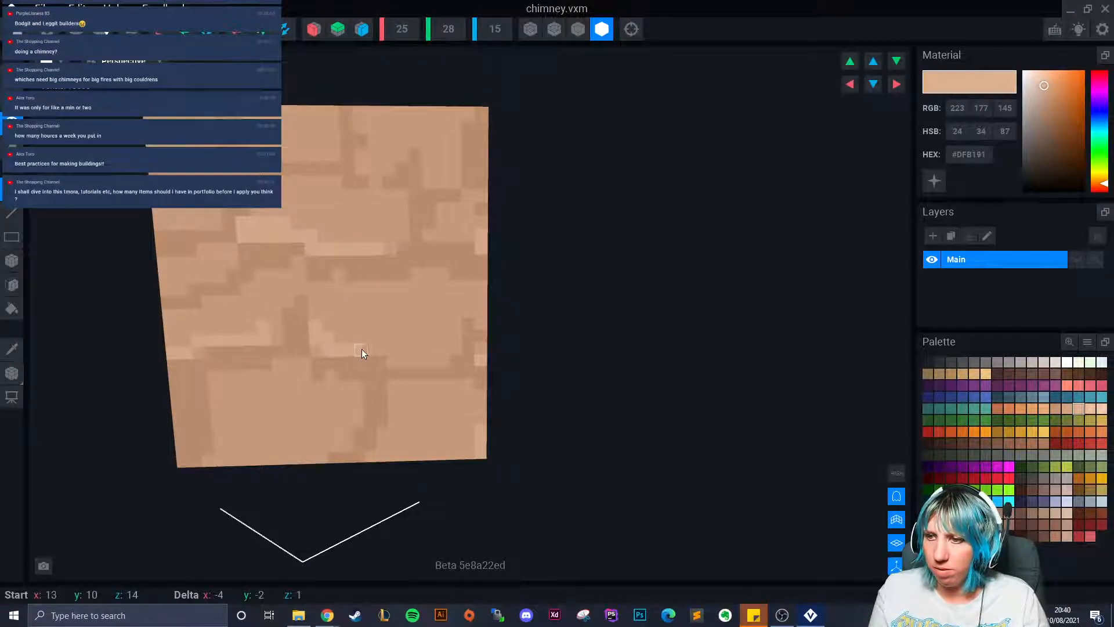
pyautogui.moveTo(396, 351); pyautogui.dragTo(388, 352)
pyautogui.moveTo(307, 434); pyautogui.dragTo(261, 450)
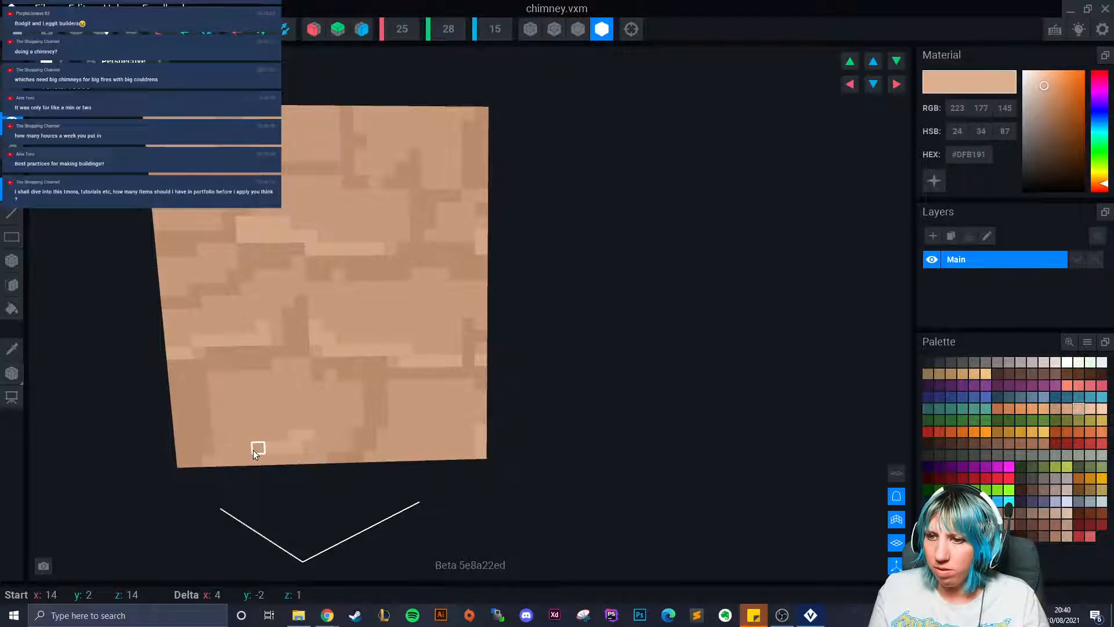
pyautogui.moveTo(336, 449); pyautogui.dragTo(337, 451)
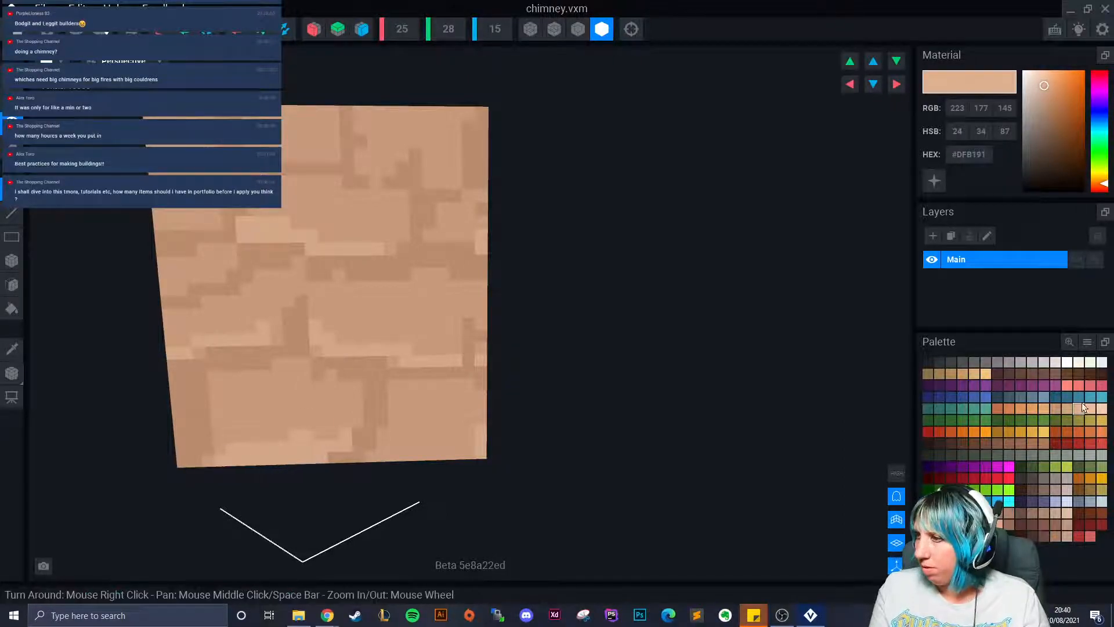
# Step: Choose the paler tan #EABFA1 and recolour the existing highlight patches on the first wide face with the face tool
pyautogui.click(1089, 409)
pyautogui.click(11, 284)
pyautogui.click(291, 437)
pyautogui.click(254, 337)
pyautogui.click(341, 347)
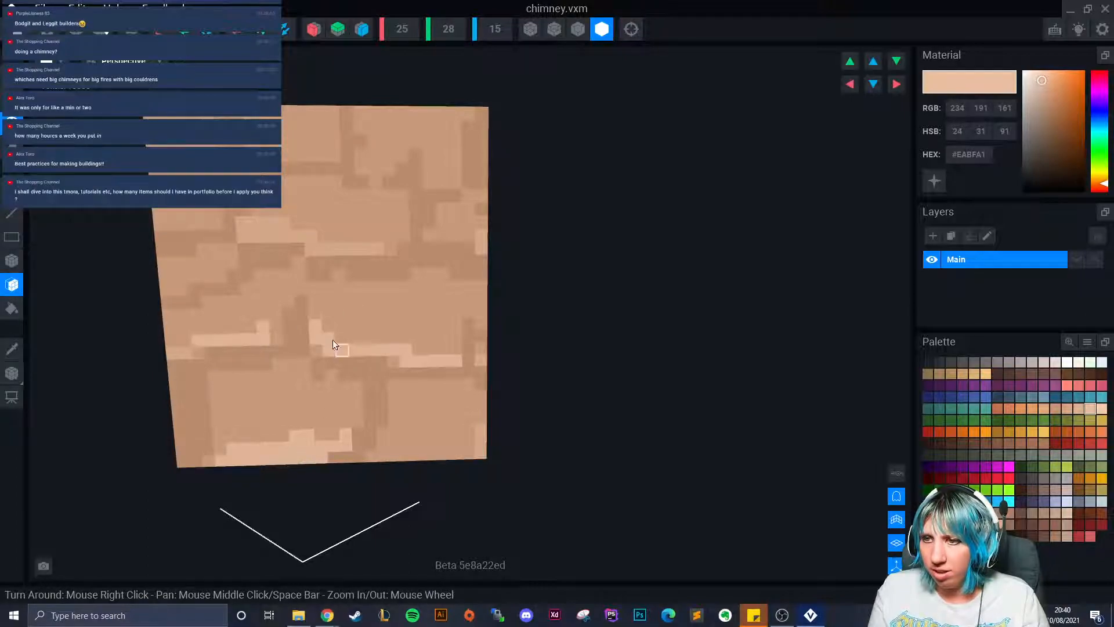
pyautogui.click(273, 229)
pyautogui.click(182, 354)
# Step: Recolour the highlight patches on the adjacent narrow side to #EABFA1, undoing one misplaced fill
pyautogui.moveTo(181, 355); pyautogui.dragTo(441, 389, button='right')
pyautogui.moveTo(380, 496); pyautogui.dragTo(526, 493)
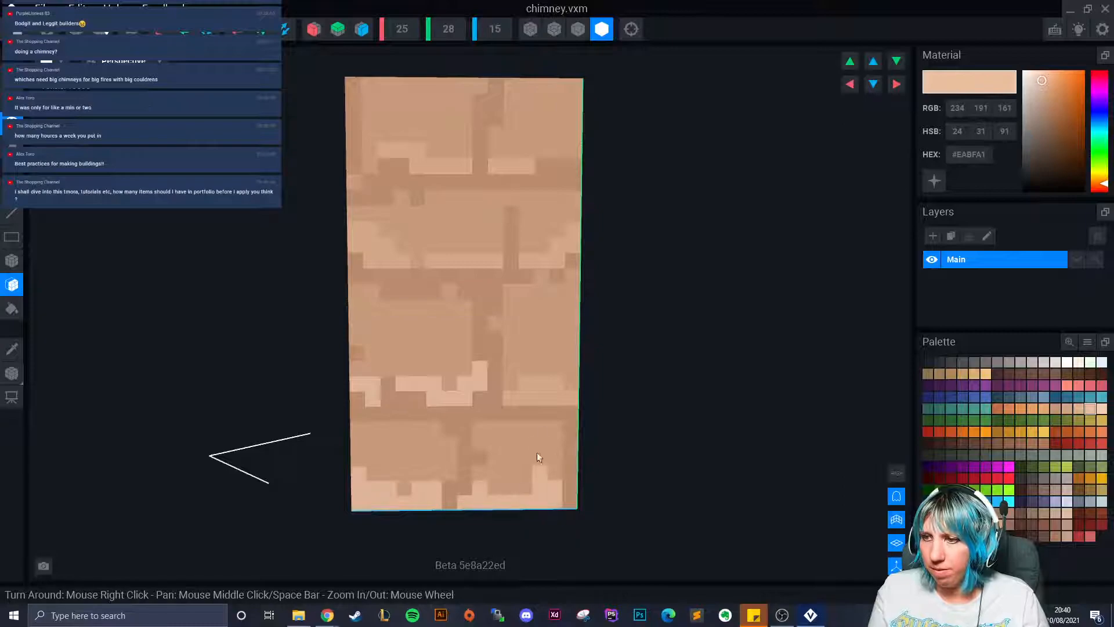
pyautogui.click(556, 254)
pyautogui.click(471, 266)
pyautogui.hotkey('ctrl', 'z')
pyautogui.click(477, 261)
pyautogui.click(387, 259)
pyautogui.click(496, 167)
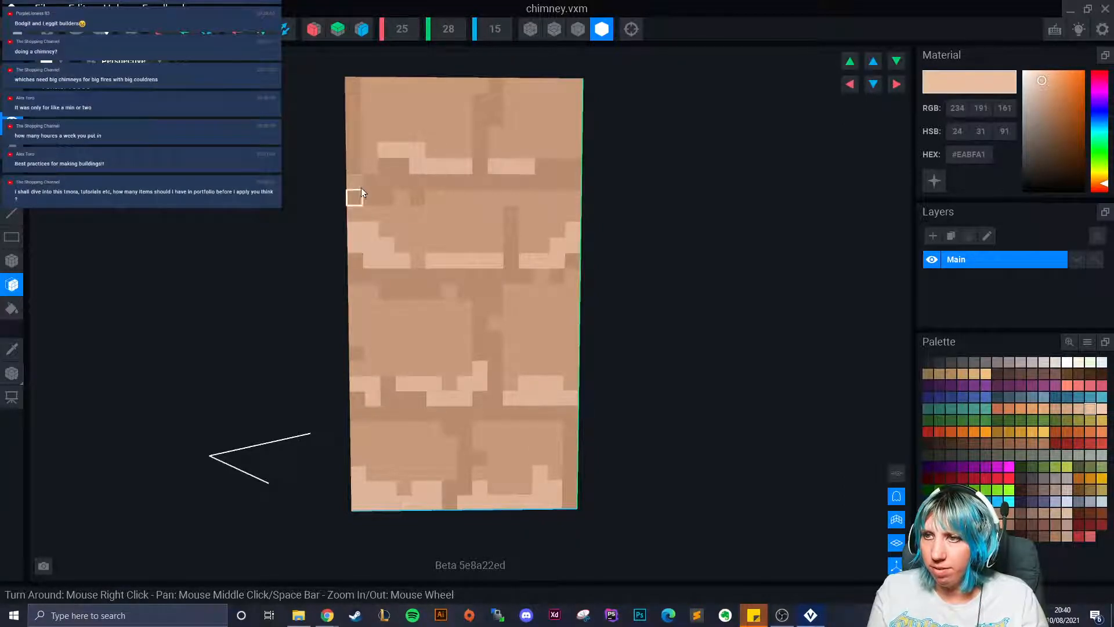
# Step: Recolour the bottom stones' highlight patches on the second wide face to #EABFA1
pyautogui.scroll(3, 525, 280)
pyautogui.click(723, 396)
pyautogui.click(597, 531)
pyautogui.scroll(-2, 698, 451)
pyautogui.moveTo(767, 458); pyautogui.dragTo(725, 452, button='right')
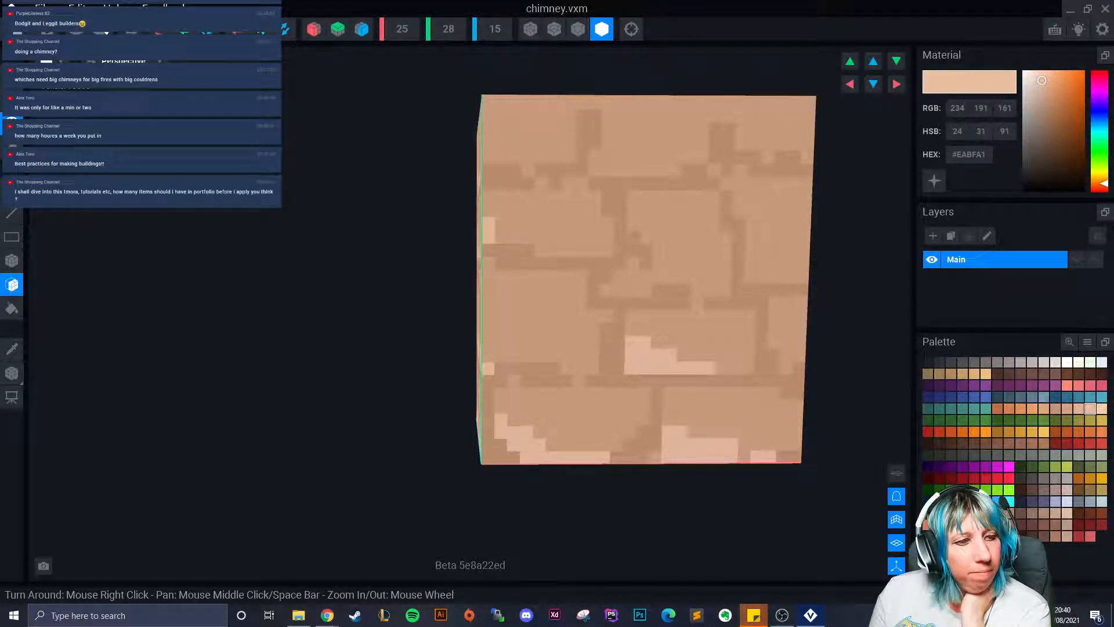
# Step: Brush #EABFA1 highlights along the lower edges of the central and outer stones in the second wide face's middle row
pyautogui.scroll(-3, 513, 272)
pyautogui.click(12, 260)
pyautogui.moveTo(485, 390); pyautogui.dragTo(485, 274, button='right')
pyautogui.scroll(3, 510, 393)
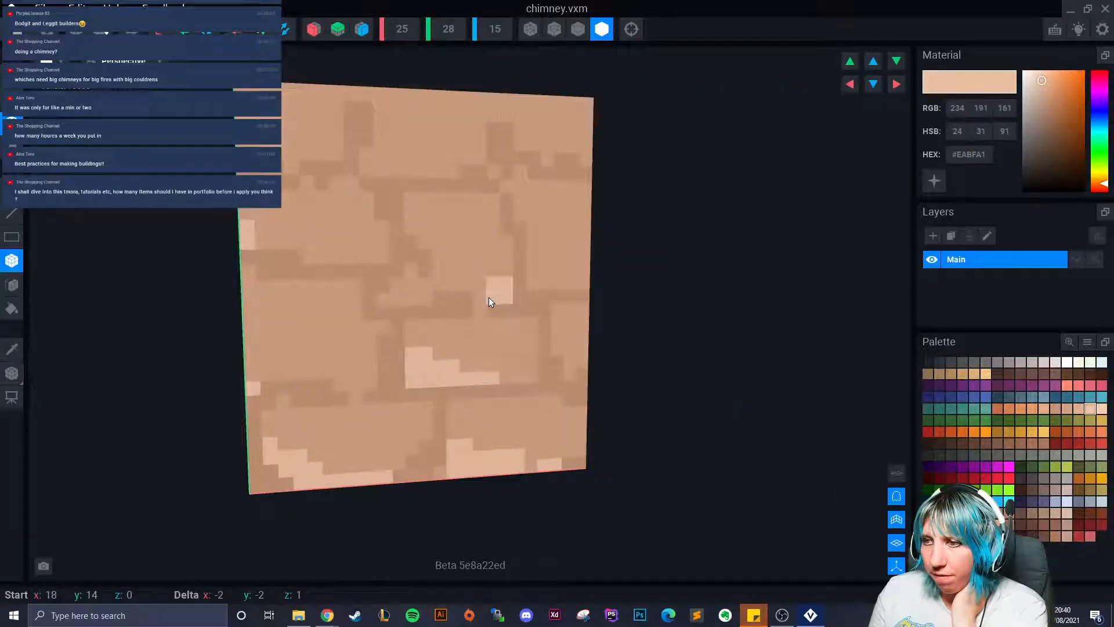
pyautogui.click(12, 190)
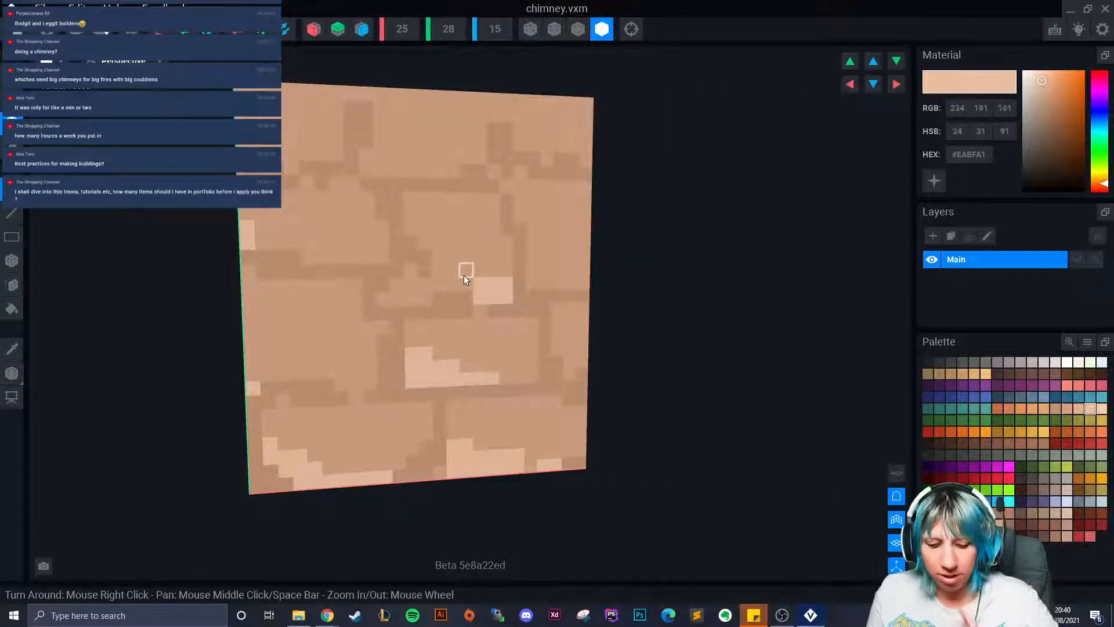
pyautogui.hotkey('ctrl', 'z')
pyautogui.hotkey('ctrl', 'z')
pyautogui.moveTo(389, 303)
pyautogui.mouseDown()
pyautogui.moveTo(416, 301)
pyautogui.moveTo(388, 294)
pyautogui.moveTo(460, 285)
pyautogui.mouseUp()
pyautogui.moveTo(516, 288); pyautogui.dragTo(496, 287)
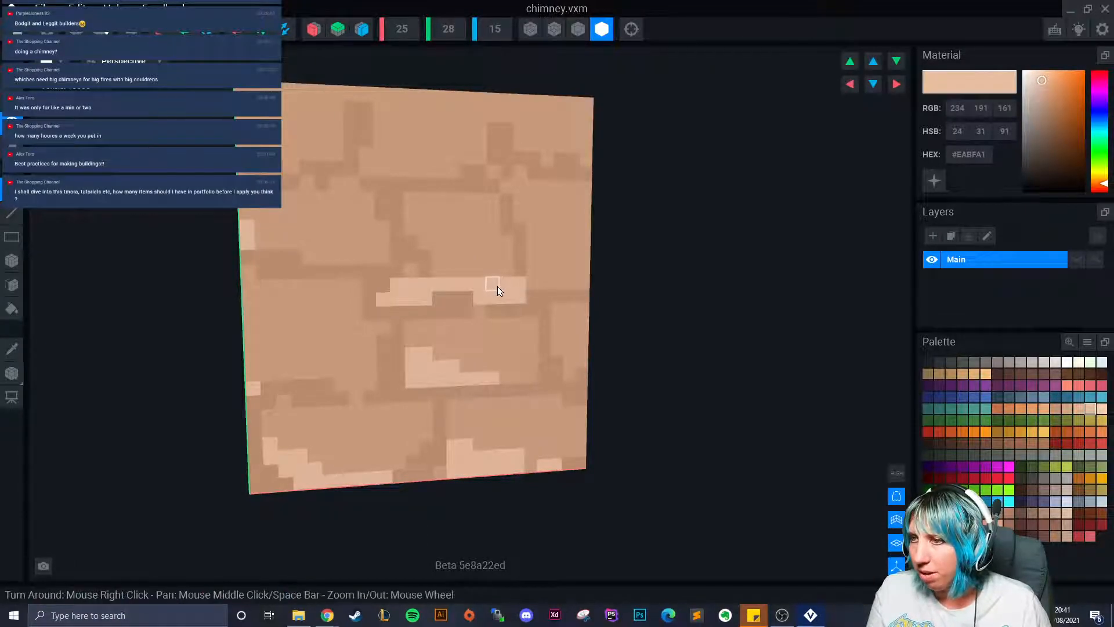
pyautogui.click(497, 291)
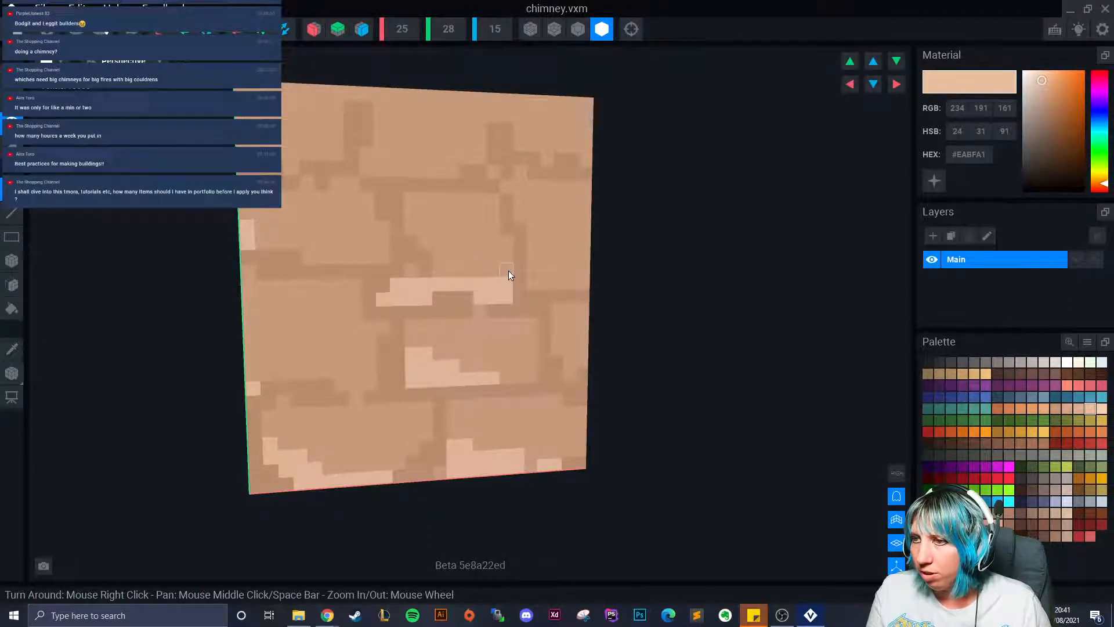
pyautogui.moveTo(538, 278)
pyautogui.mouseDown()
pyautogui.moveTo(550, 281)
pyautogui.moveTo(538, 274)
pyautogui.mouseUp()
pyautogui.click(538, 274)
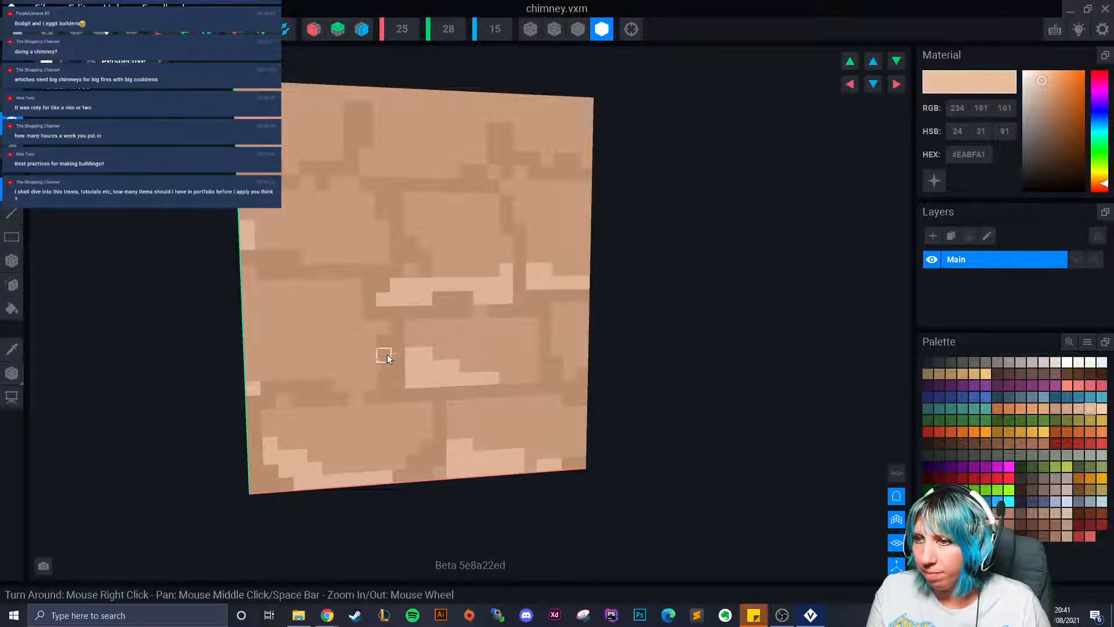
# Step: Paint #EABFA1 highlights on the remaining unhighlighted stones in the middle, upper and top rows of the same wide face
pyautogui.moveTo(349, 376); pyautogui.dragTo(364, 381)
pyautogui.moveTo(365, 343); pyautogui.dragTo(270, 376)
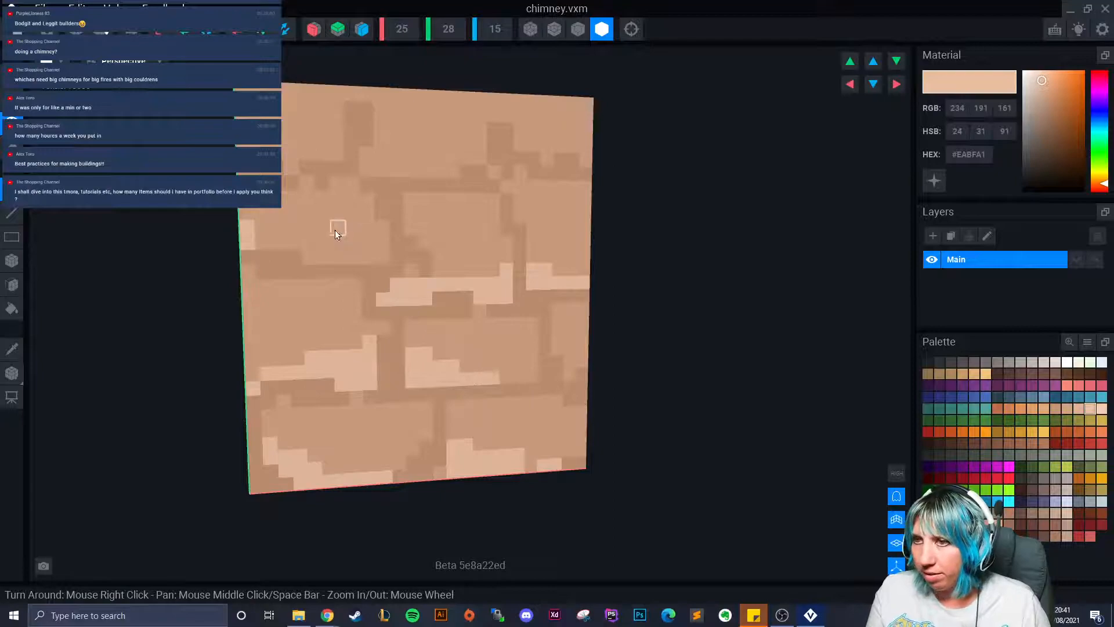
pyautogui.moveTo(266, 245); pyautogui.dragTo(368, 251)
pyautogui.moveTo(370, 165); pyautogui.dragTo(486, 138)
pyautogui.moveTo(317, 155); pyautogui.dragTo(235, 146)
# Step: Paint #EABFA1 highlights along the lower edges of the stones on the unhighlighted narrow side, from top row to bottom
pyautogui.moveTo(398, 273); pyautogui.dragTo(476, 270, button='right')
pyautogui.moveTo(449, 131); pyautogui.dragTo(614, 96)
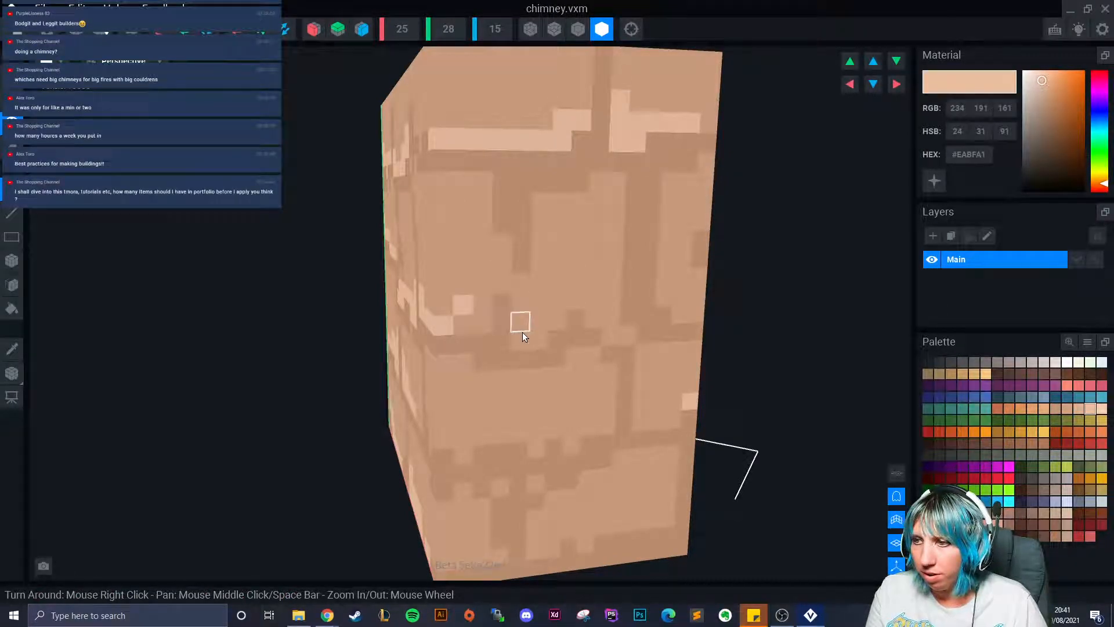
pyautogui.moveTo(548, 309); pyautogui.dragTo(626, 334)
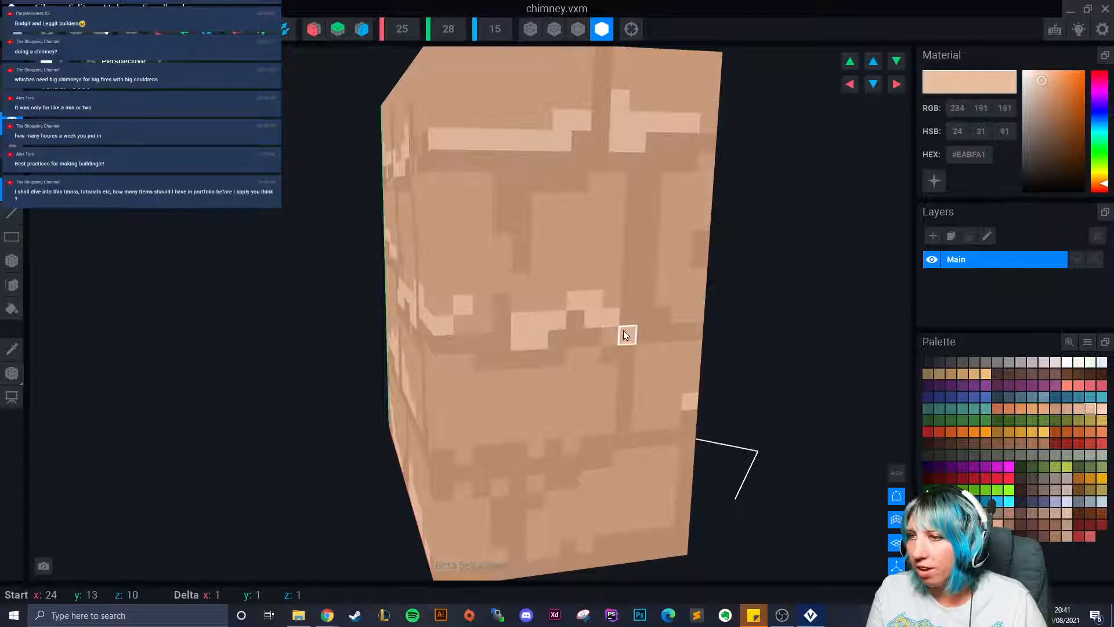
pyautogui.scroll(-5, 614, 342)
pyautogui.moveTo(459, 340); pyautogui.dragTo(378, 346)
pyautogui.moveTo(432, 404); pyautogui.dragTo(486, 392)
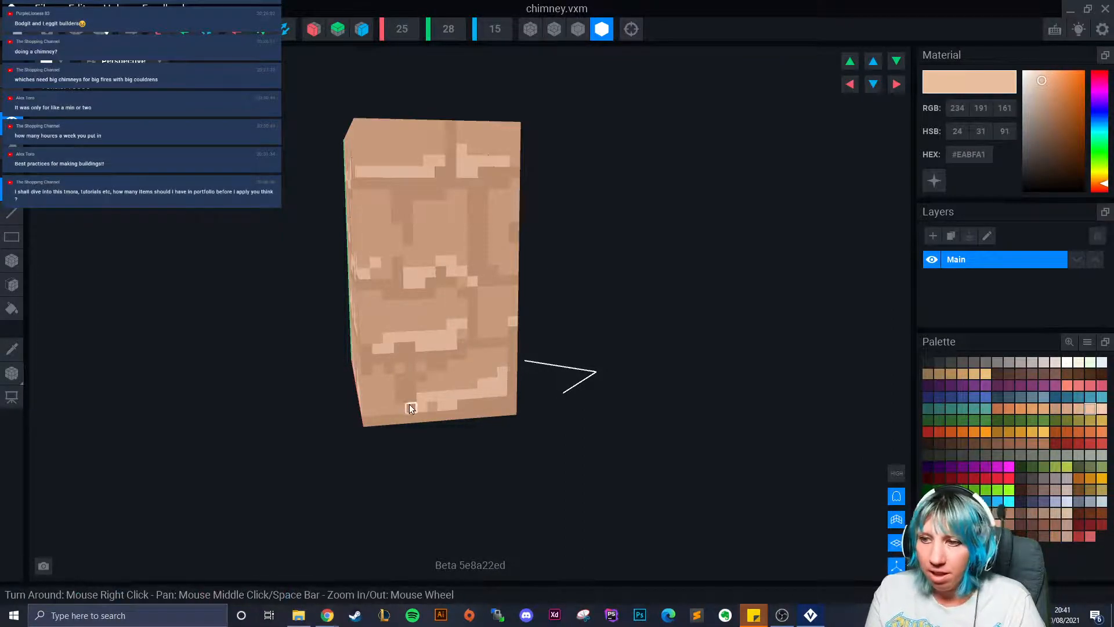
# Step: Try #C16E47 and a paler grey-brown as a shadow strip along the upper edge of the wide face's central second-row stone
pyautogui.moveTo(587, 401); pyautogui.dragTo(444, 395, button='right')
pyautogui.moveTo(480, 196)
pyautogui.mouseDown()
pyautogui.moveTo(455, 206)
pyautogui.moveTo(477, 184)
pyautogui.mouseUp()
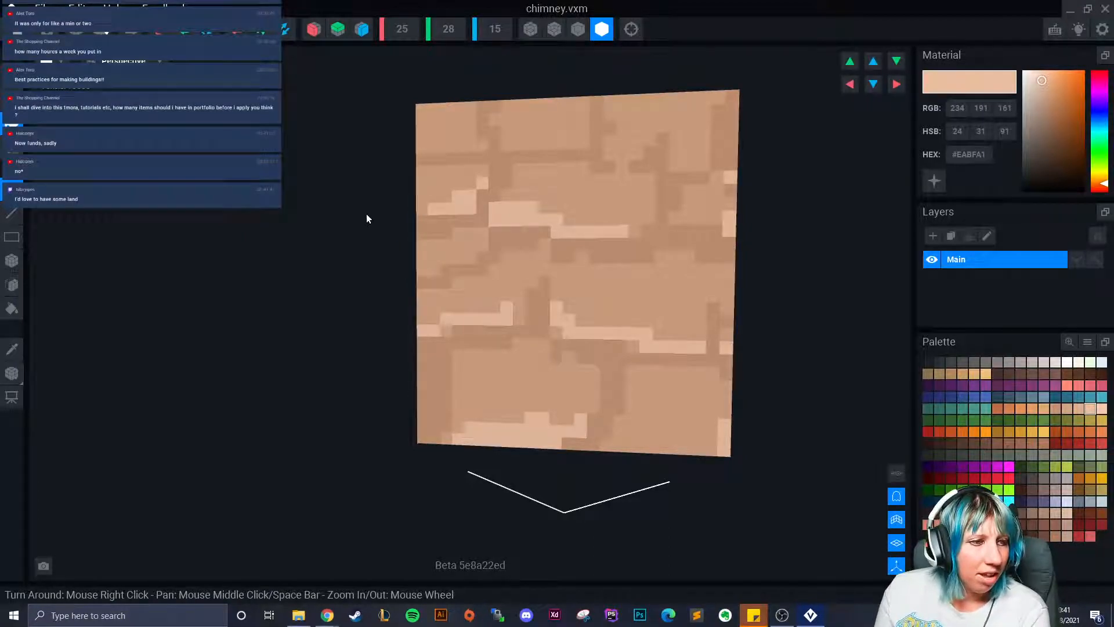
pyautogui.scroll(-4, 611, 319)
pyautogui.moveTo(646, 322); pyautogui.dragTo(471, 432, button='right')
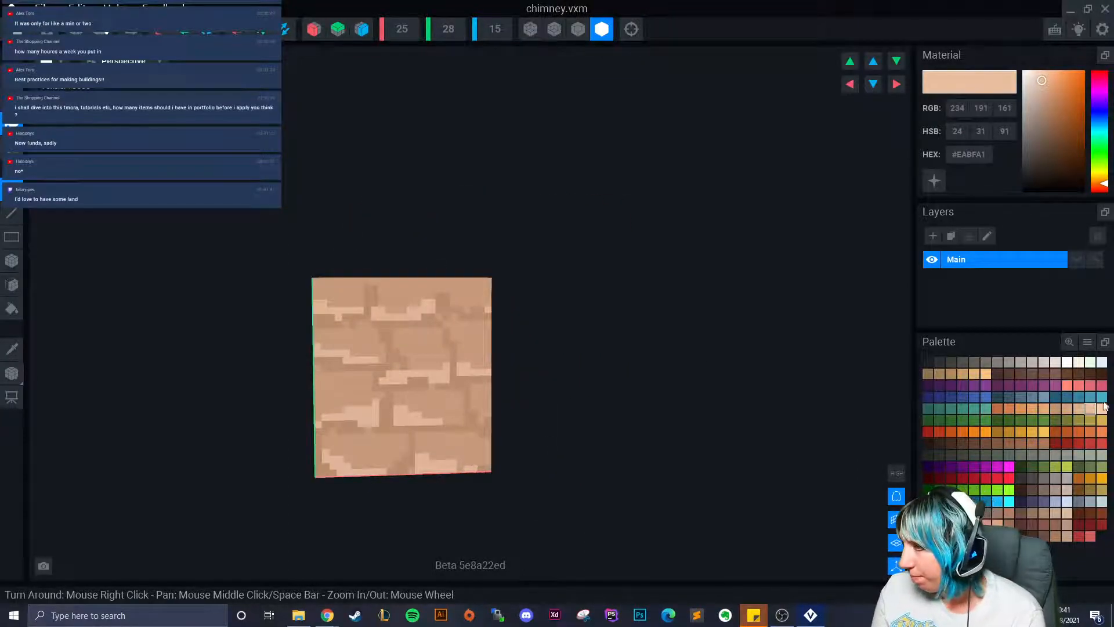
pyautogui.click(1056, 409)
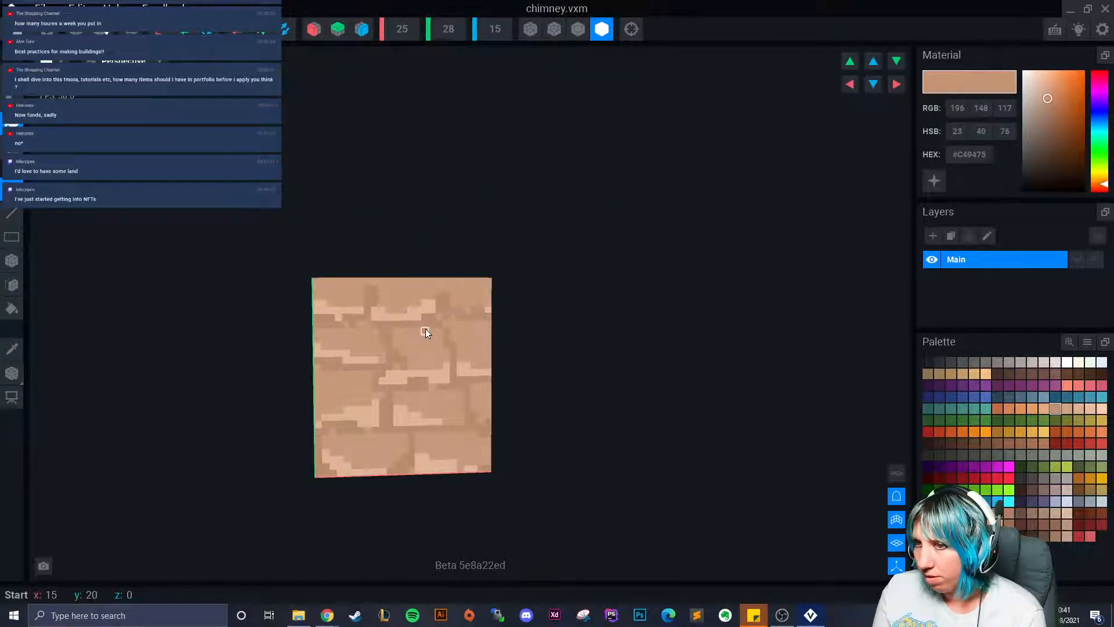
pyautogui.scroll(3, 504, 400)
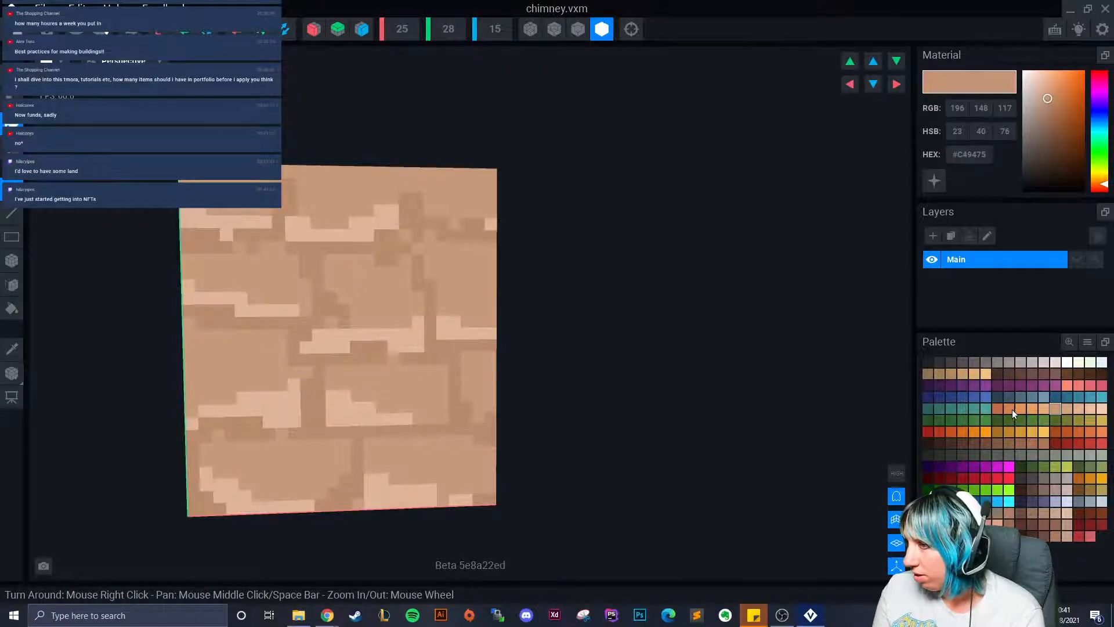
pyautogui.click(998, 409)
pyautogui.moveTo(392, 263); pyautogui.dragTo(378, 266)
pyautogui.click(368, 261)
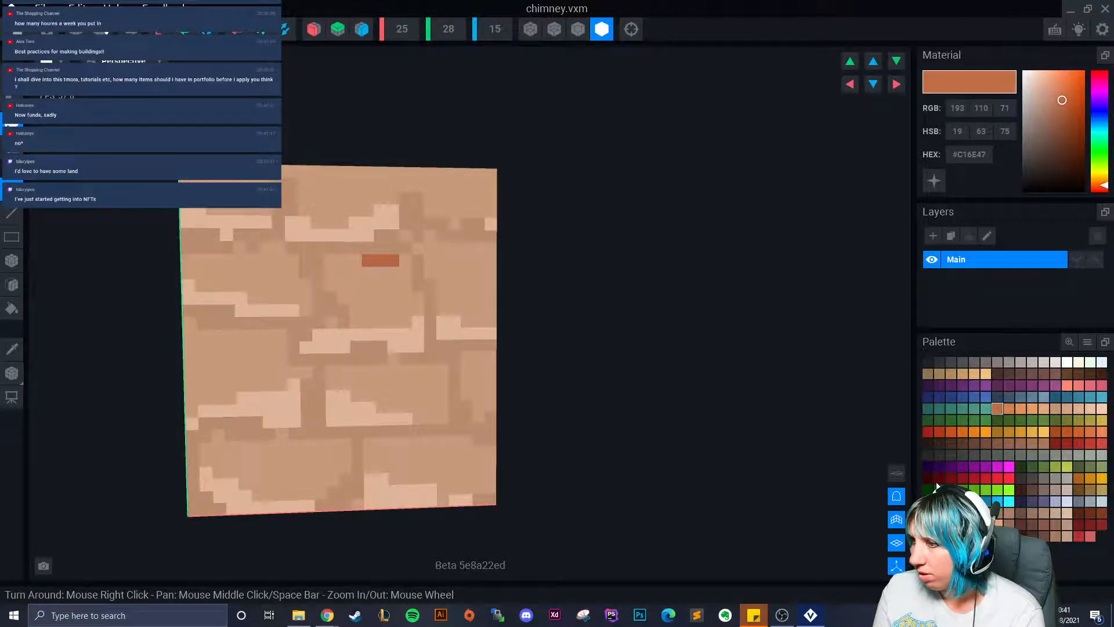
pyautogui.click(1067, 490)
pyautogui.click(1058, 512)
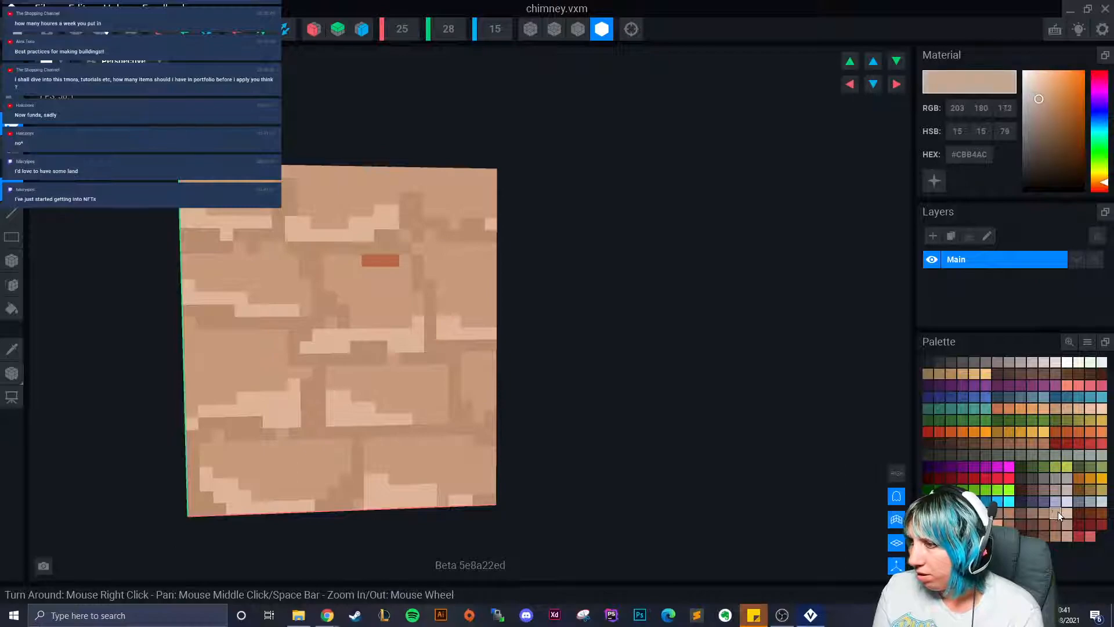
pyautogui.moveTo(365, 261); pyautogui.dragTo(398, 261)
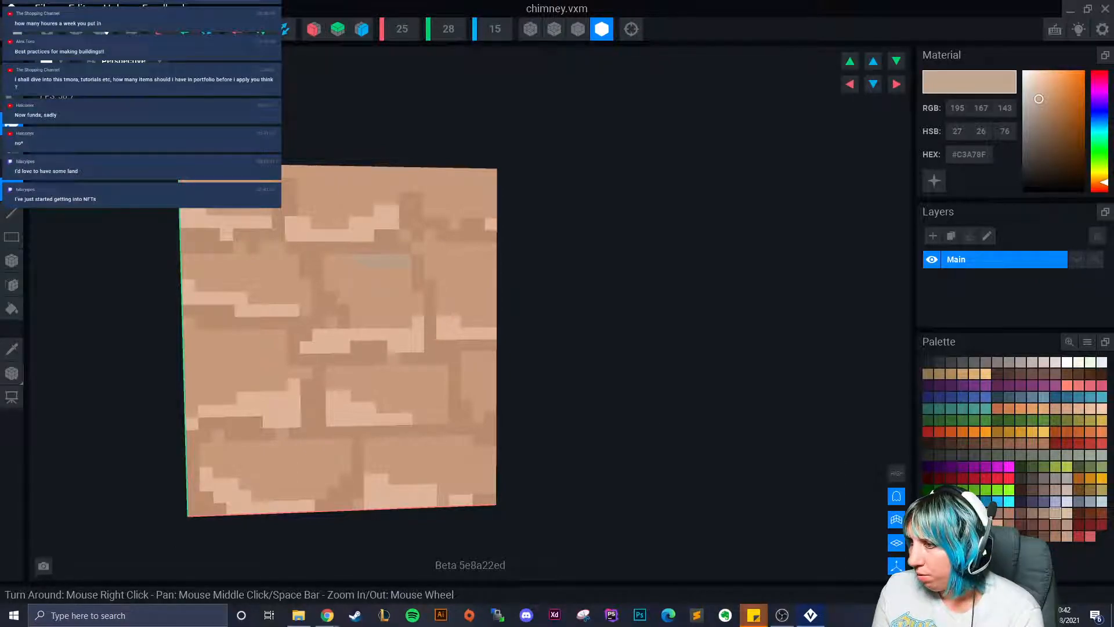
# Step: Paint #967560 shadow strips along the upper edges of the central and outer second-row stones on the same wide face
pyautogui.click(1032, 513)
pyautogui.moveTo(369, 261); pyautogui.dragTo(404, 263)
pyautogui.moveTo(356, 262)
pyautogui.mouseDown()
pyautogui.moveTo(274, 246)
pyautogui.moveTo(214, 259)
pyautogui.mouseUp()
pyautogui.click(329, 271)
pyautogui.click(238, 249)
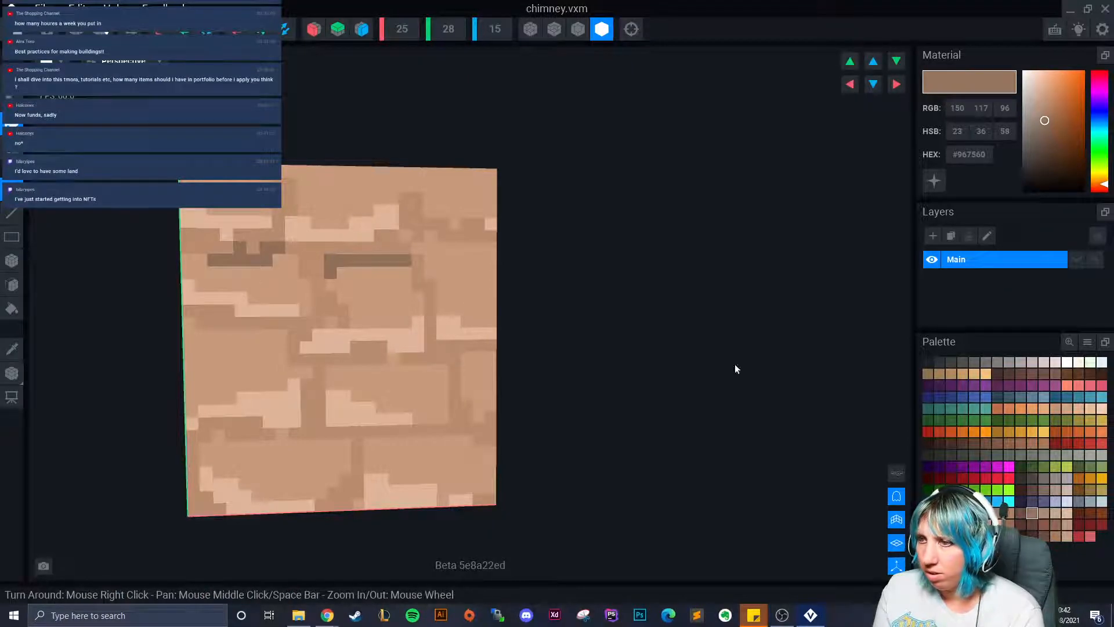
# Step: Recolour the shadow strips above the two second-row stones to #AA8A71, using the Face tool for the connected voxels
pyautogui.click(1044, 513)
pyautogui.moveTo(345, 263); pyautogui.dragTo(367, 272)
pyautogui.scroll(3, 406, 350)
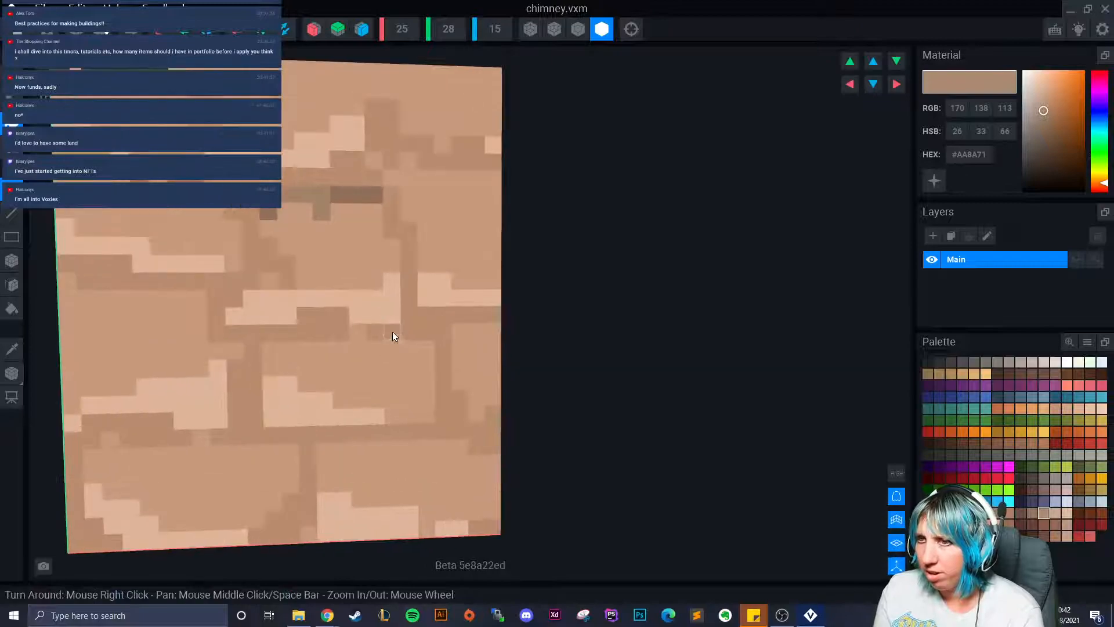
pyautogui.click(11, 285)
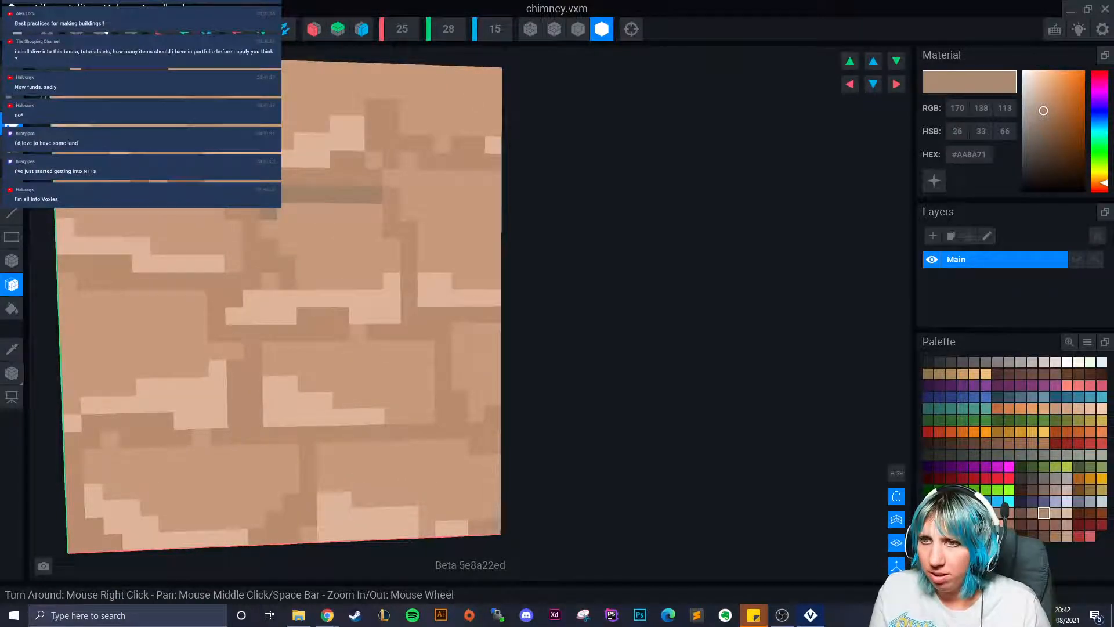
pyautogui.scroll(-4, 253, 309)
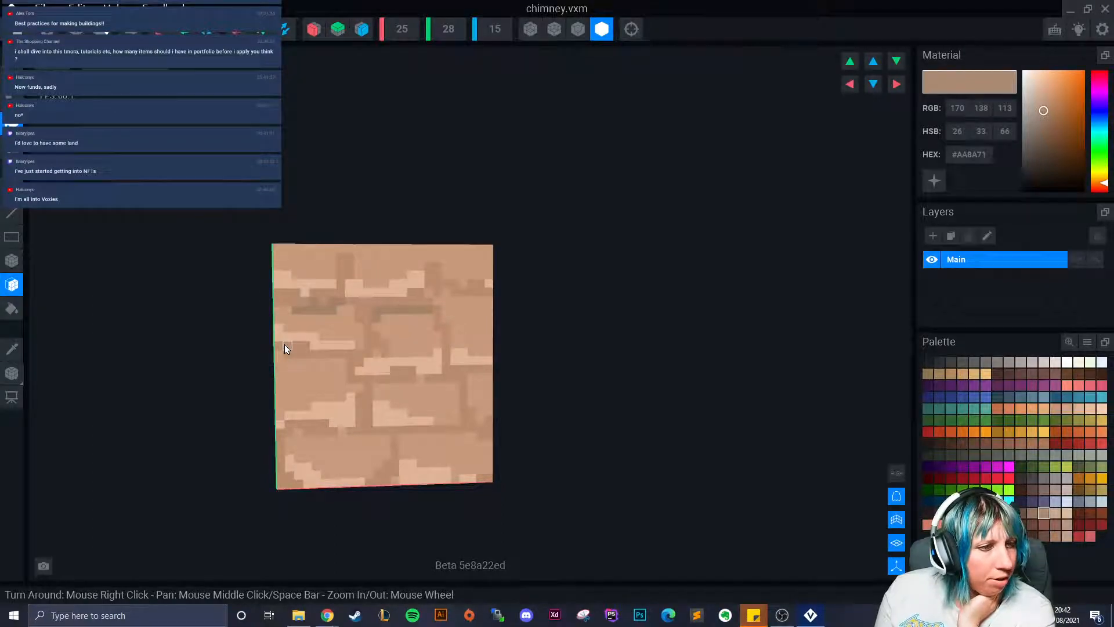
# Step: Paint #AA8A71 shadow strips above the remaining second-row stone and the third-row stones on the same wide face
pyautogui.click(11, 260)
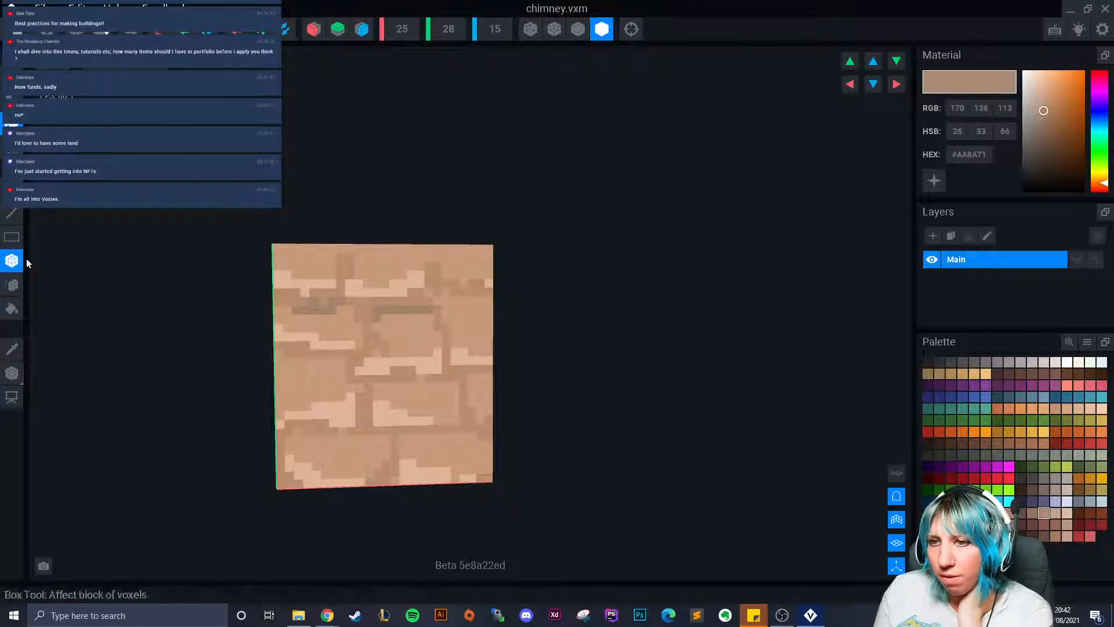
pyautogui.scroll(1, 448, 293)
pyautogui.moveTo(433, 279); pyautogui.dragTo(469, 280)
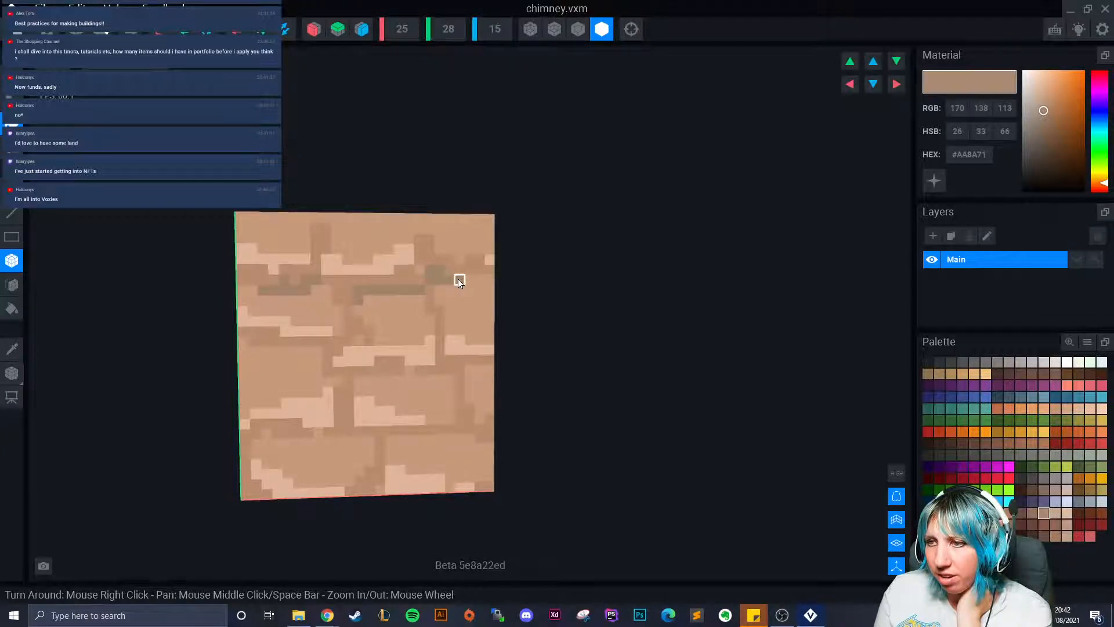
pyautogui.click(12, 190)
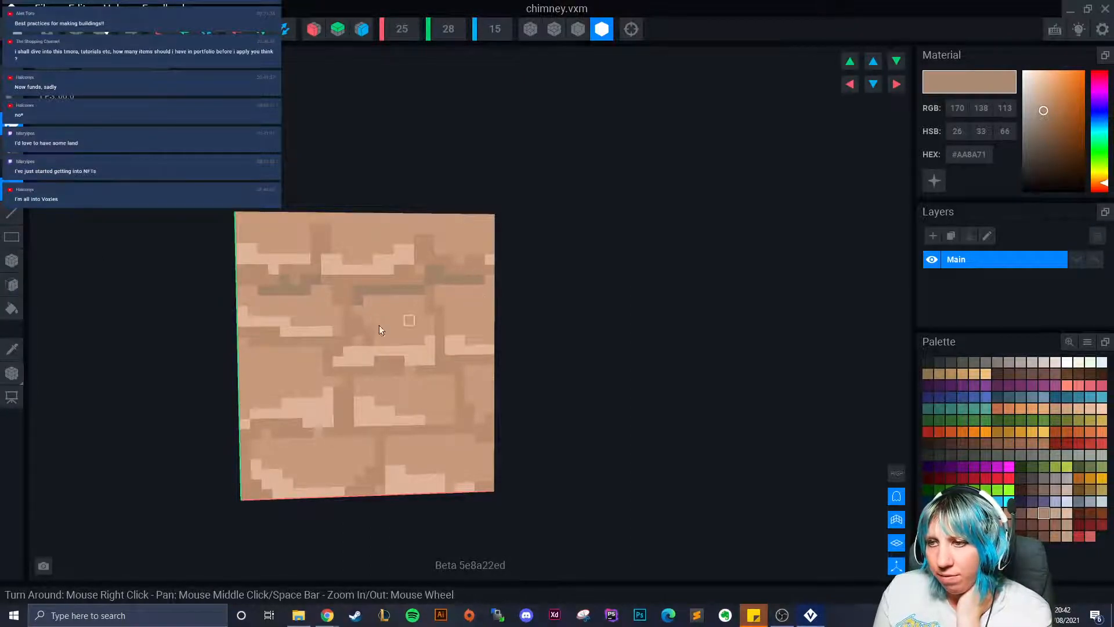
pyautogui.moveTo(316, 351); pyautogui.dragTo(253, 351)
pyautogui.click(242, 345)
pyautogui.click(286, 352)
pyautogui.moveTo(370, 382)
pyautogui.mouseDown()
pyautogui.moveTo(458, 384)
pyautogui.moveTo(494, 367)
pyautogui.mouseUp()
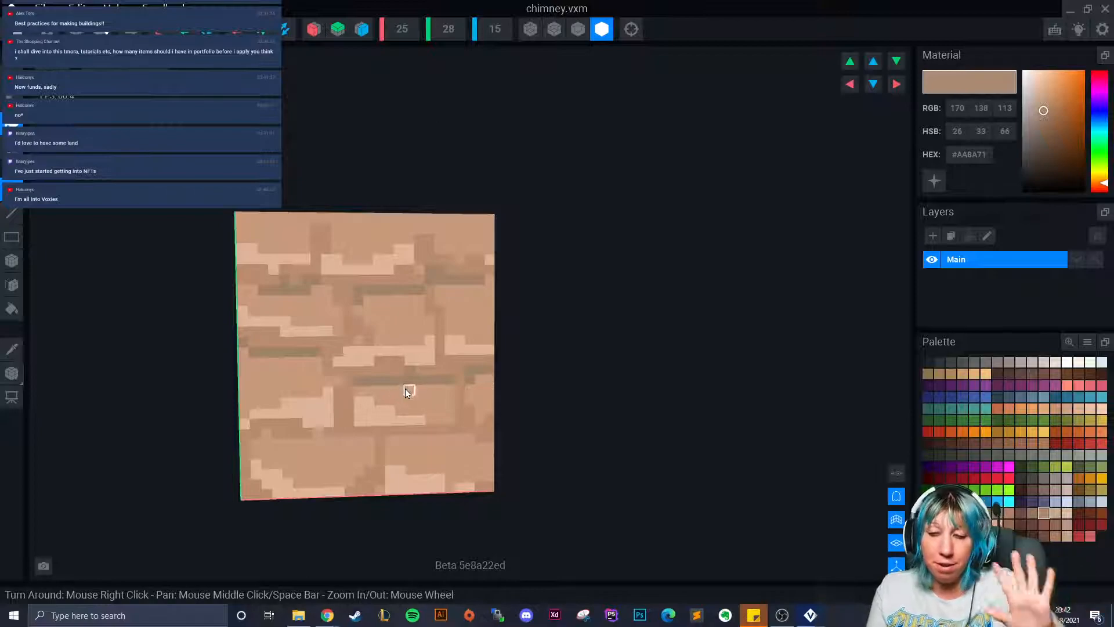
# Step: Paint #AA8A71 shadow strips along the upper edges of the second-row stones on the adjoining narrow side
pyautogui.scroll(-5, 481, 424)
pyautogui.moveTo(444, 422); pyautogui.dragTo(416, 419, button='right')
pyautogui.scroll(5, 416, 419)
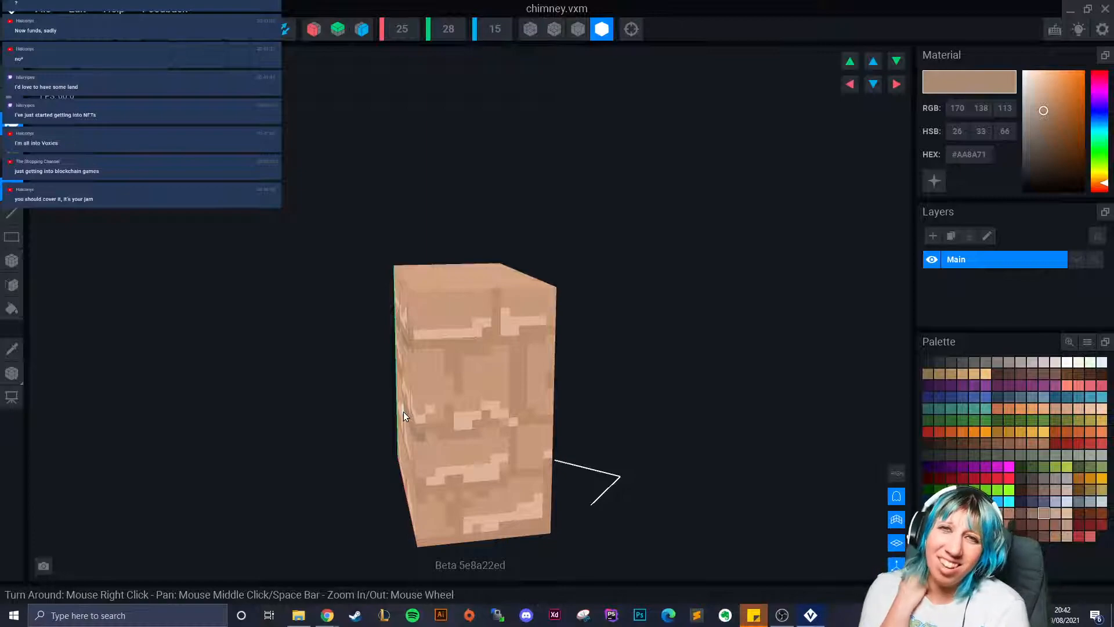
pyautogui.scroll(5, 398, 376)
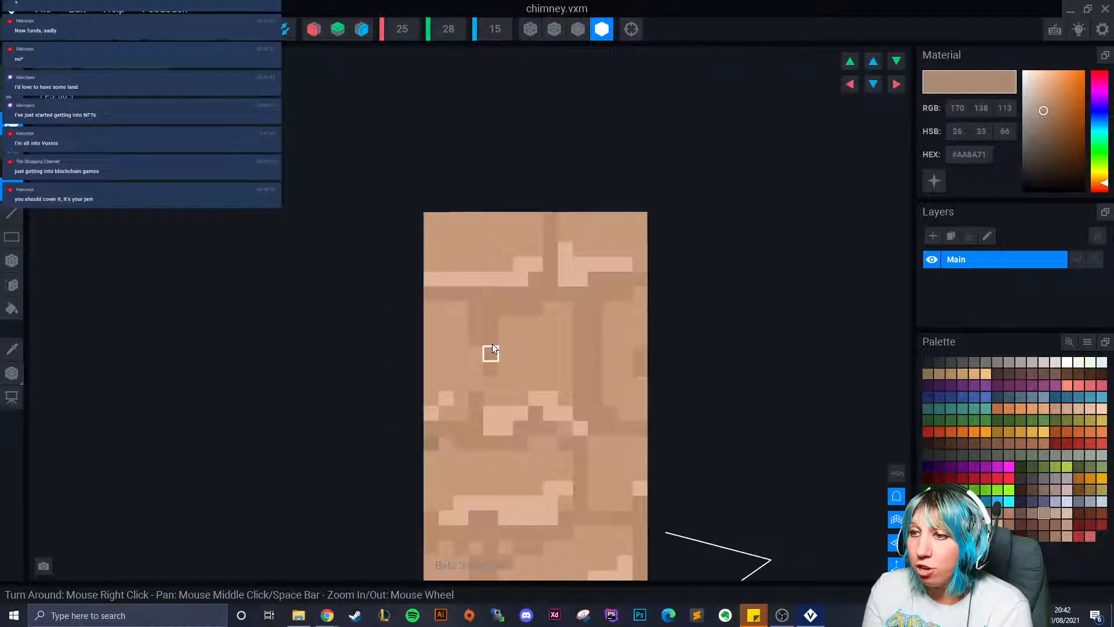
pyautogui.moveTo(513, 323)
pyautogui.mouseDown()
pyautogui.moveTo(552, 322)
pyautogui.moveTo(562, 309)
pyautogui.moveTo(446, 321)
pyautogui.mouseUp()
pyautogui.moveTo(613, 309); pyautogui.dragTo(641, 308)
pyautogui.click(642, 296)
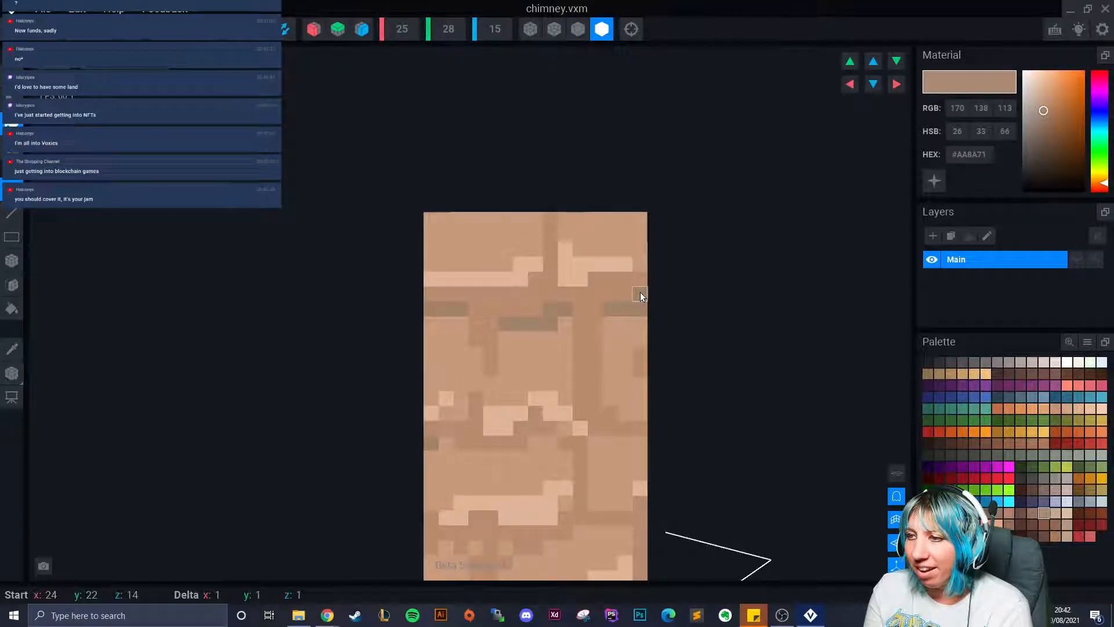
# Step: Paint #AA8A71 shadows on the second wide face's top corner stone and along the upper edge of its central second-row stone
pyautogui.moveTo(629, 253); pyautogui.dragTo(618, 252, button='right')
pyautogui.moveTo(638, 225); pyautogui.dragTo(681, 224)
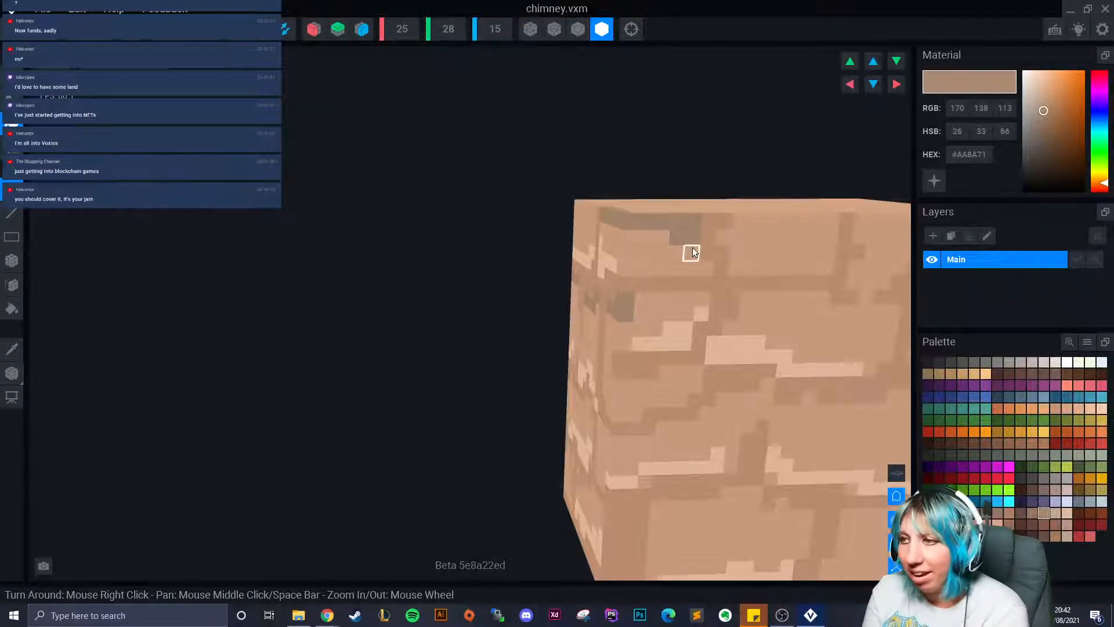
pyautogui.moveTo(691, 252); pyautogui.dragTo(762, 284, button='right')
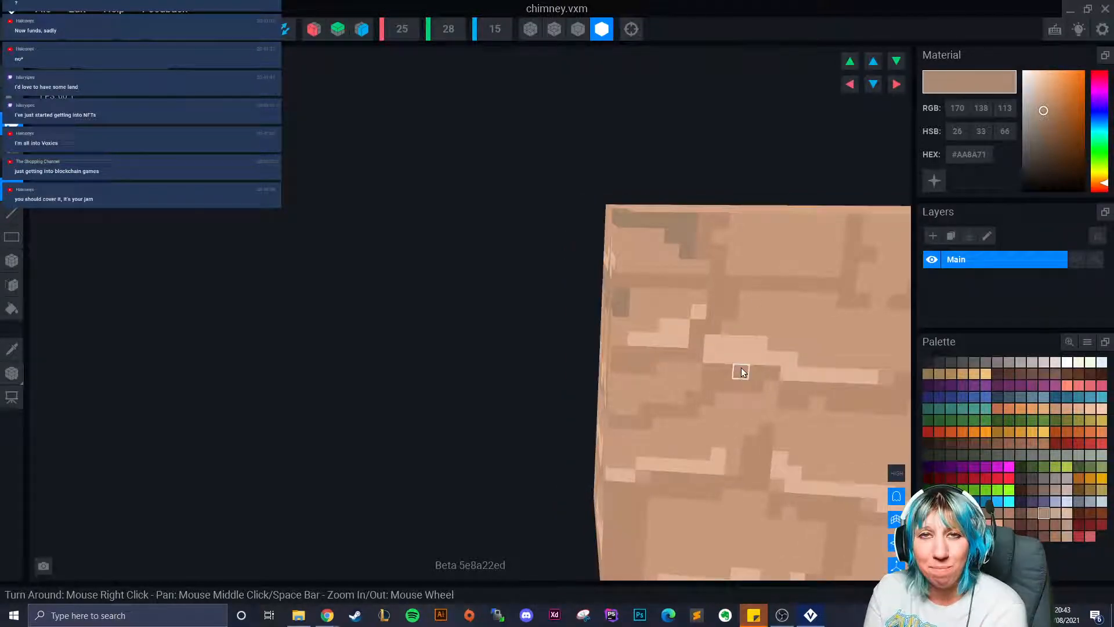
pyautogui.moveTo(741, 372); pyautogui.dragTo(708, 363, button='right')
pyautogui.moveTo(587, 285)
pyautogui.mouseDown()
pyautogui.moveTo(666, 287)
pyautogui.moveTo(729, 308)
pyautogui.mouseUp()
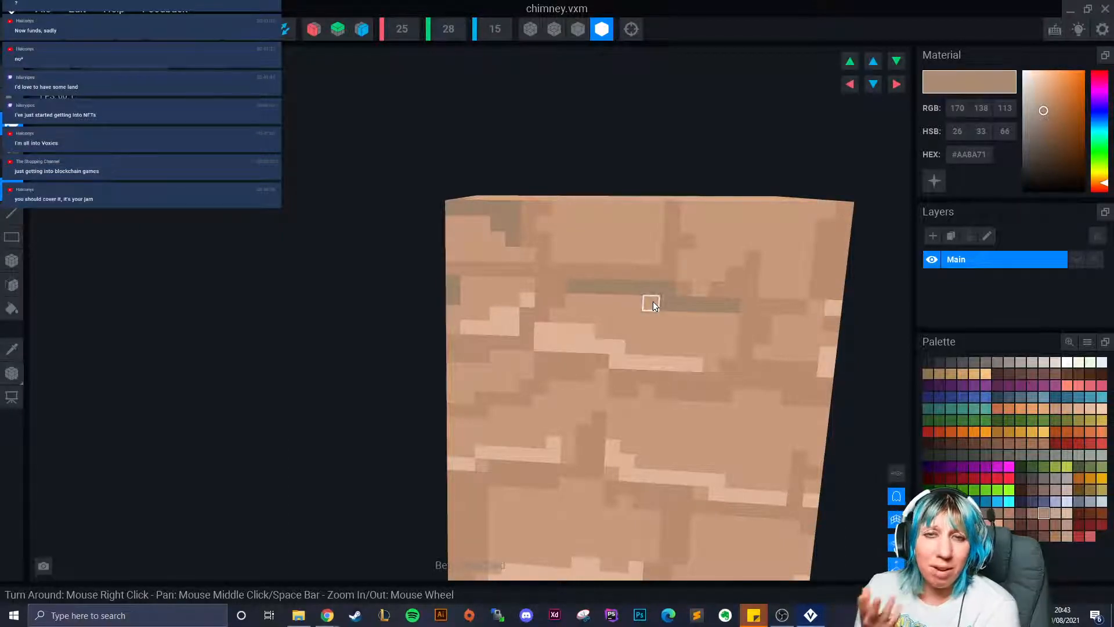
# Step: Paint stepped #AA8A71 shadow strips along the upper edges of the third-row stones on the second wide face
pyautogui.moveTo(667, 303); pyautogui.dragTo(660, 425, button='right')
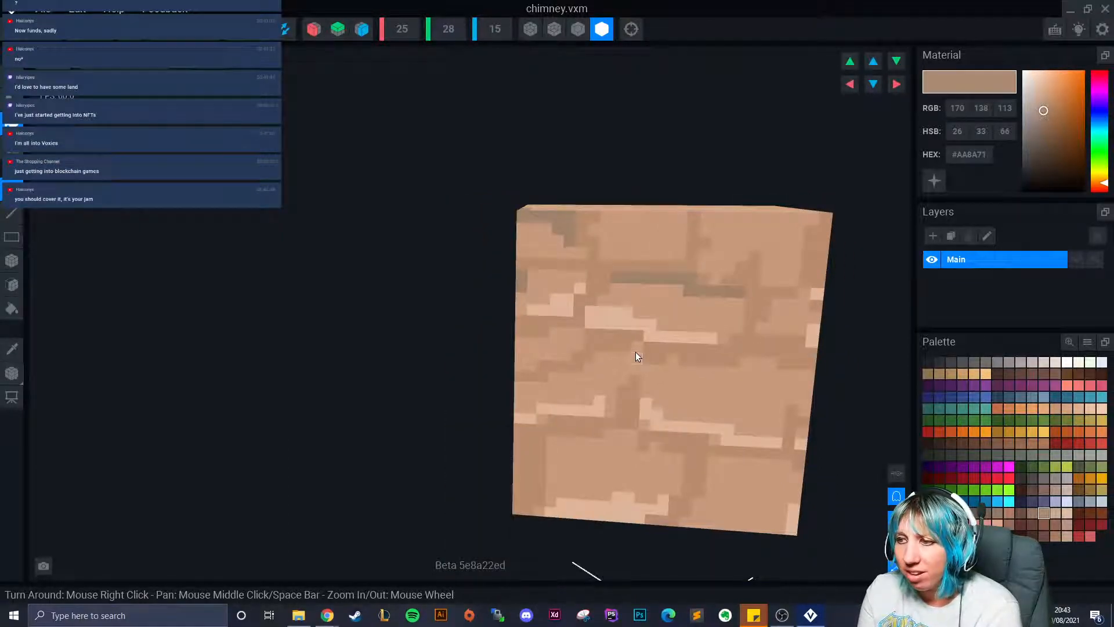
pyautogui.moveTo(589, 369); pyautogui.dragTo(554, 375)
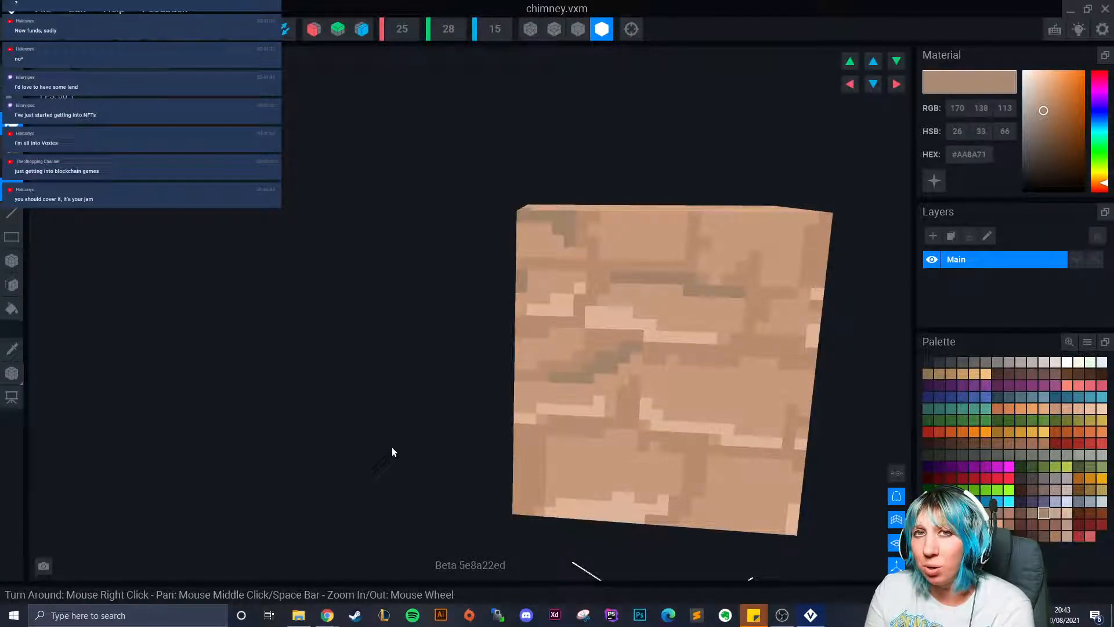
pyautogui.moveTo(394, 447); pyautogui.dragTo(632, 447, button='right')
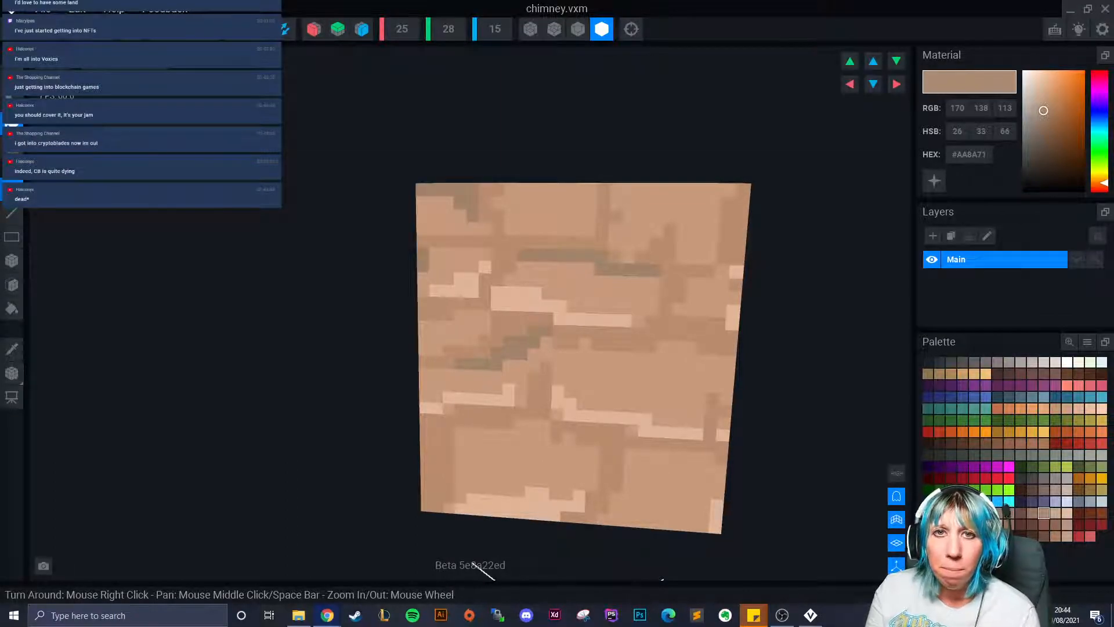
pyautogui.moveTo(545, 361); pyautogui.dragTo(547, 364, button='right')
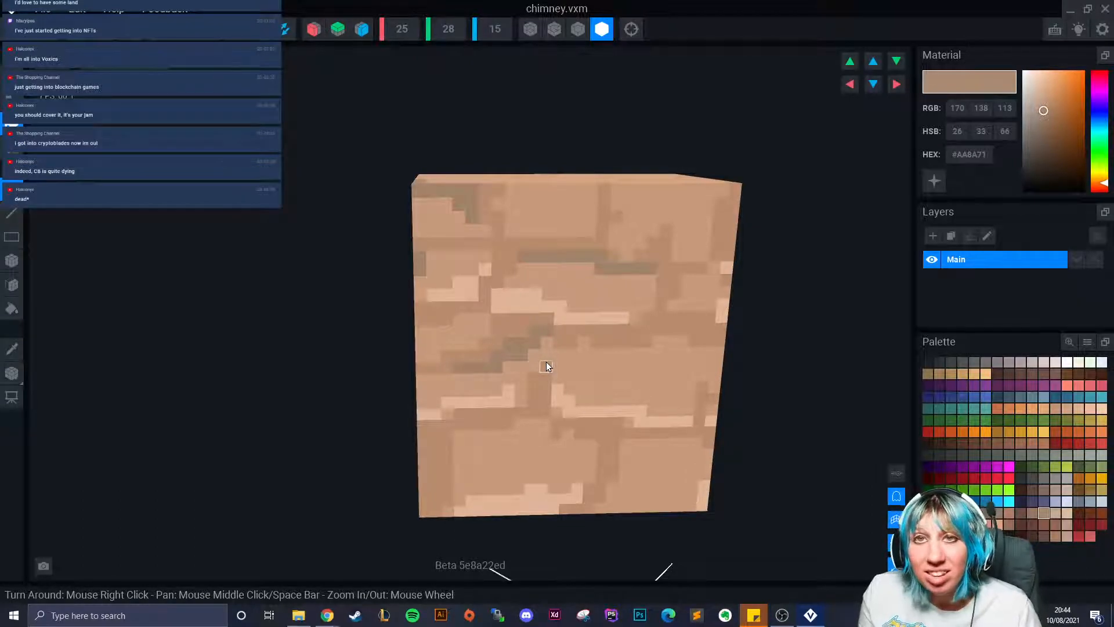
pyautogui.moveTo(652, 344)
pyautogui.mouseDown()
pyautogui.moveTo(713, 349)
pyautogui.moveTo(637, 355)
pyautogui.mouseUp()
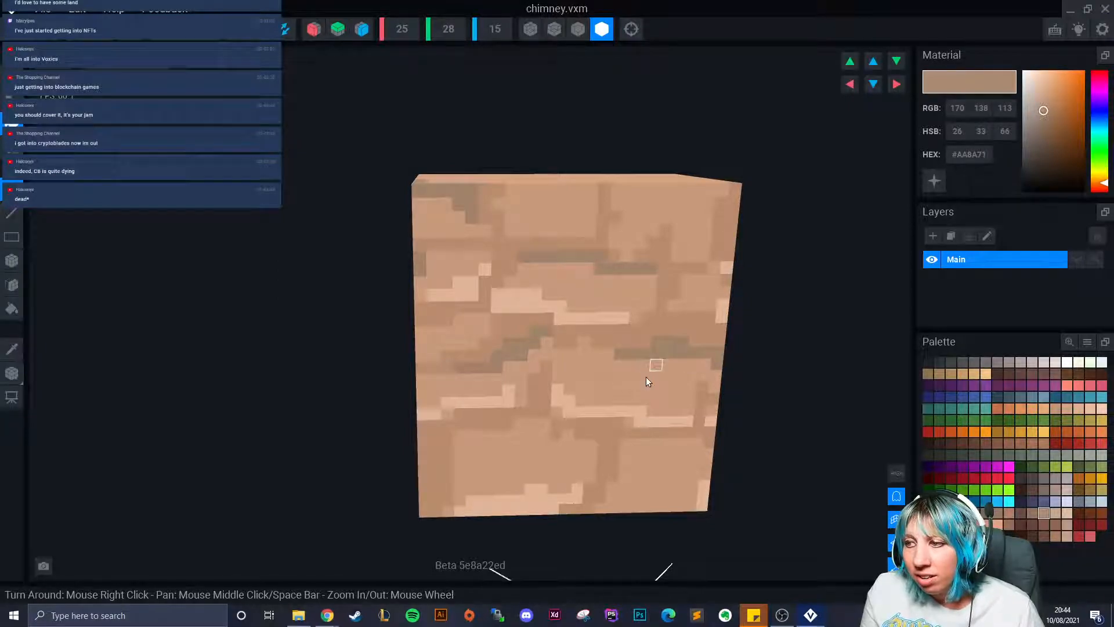
# Step: Paint a few #916249 voxels over the shadow strip above the large third-row stone to test a darker brown
pyautogui.scroll(-2, 644, 377)
pyautogui.scroll(-2, 540, 388)
pyautogui.moveTo(546, 411); pyautogui.dragTo(556, 412, button='right')
pyautogui.scroll(3, 732, 426)
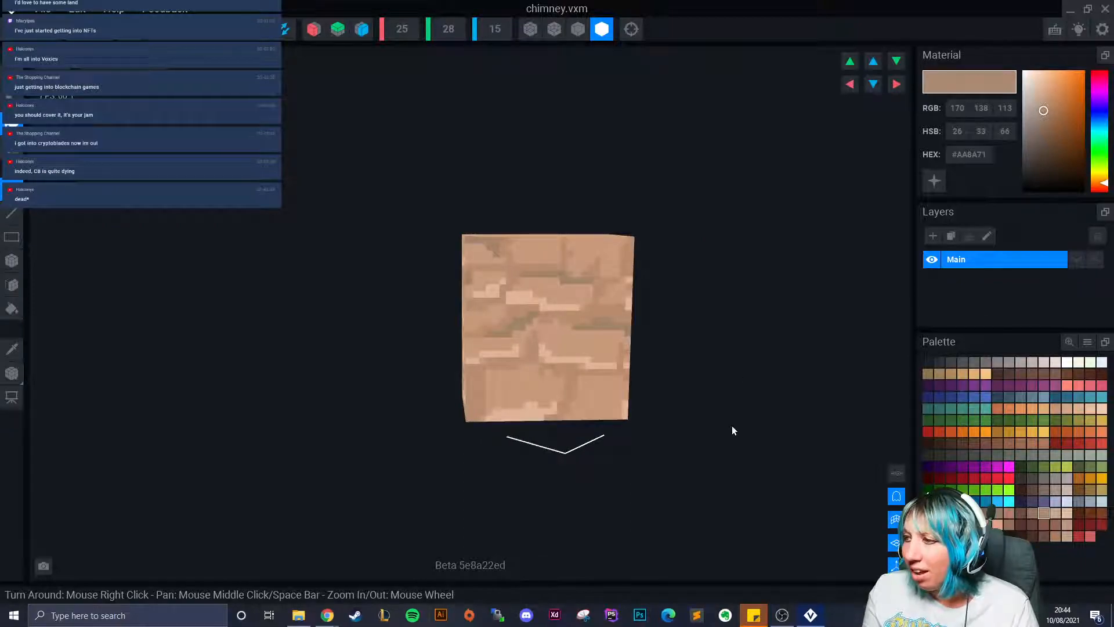
pyautogui.click(998, 444)
pyautogui.click(626, 277)
pyautogui.click(1009, 443)
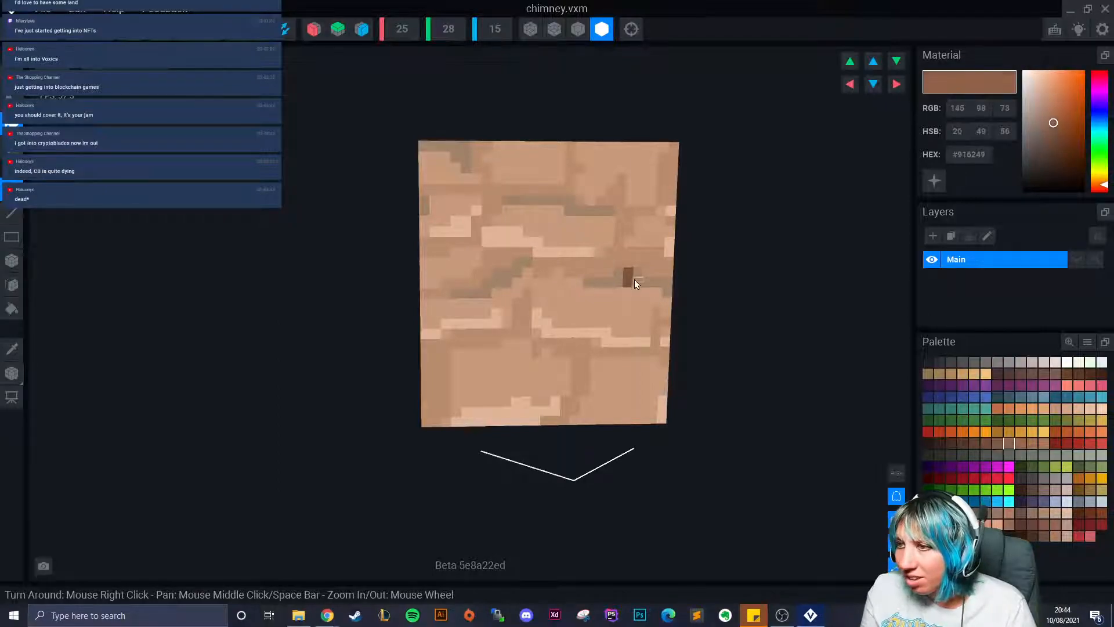
pyautogui.click(623, 273)
pyautogui.click(607, 282)
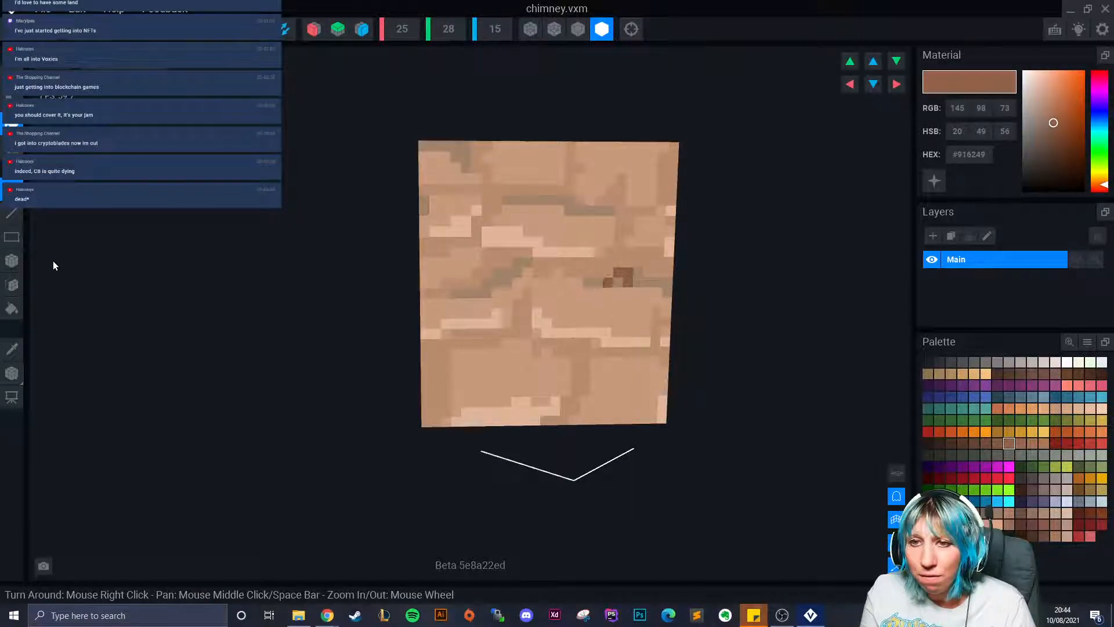
# Step: Recolour the second- and third-row shadow strips on the second wide face to #916249 with the Face tool
pyautogui.click(17, 287)
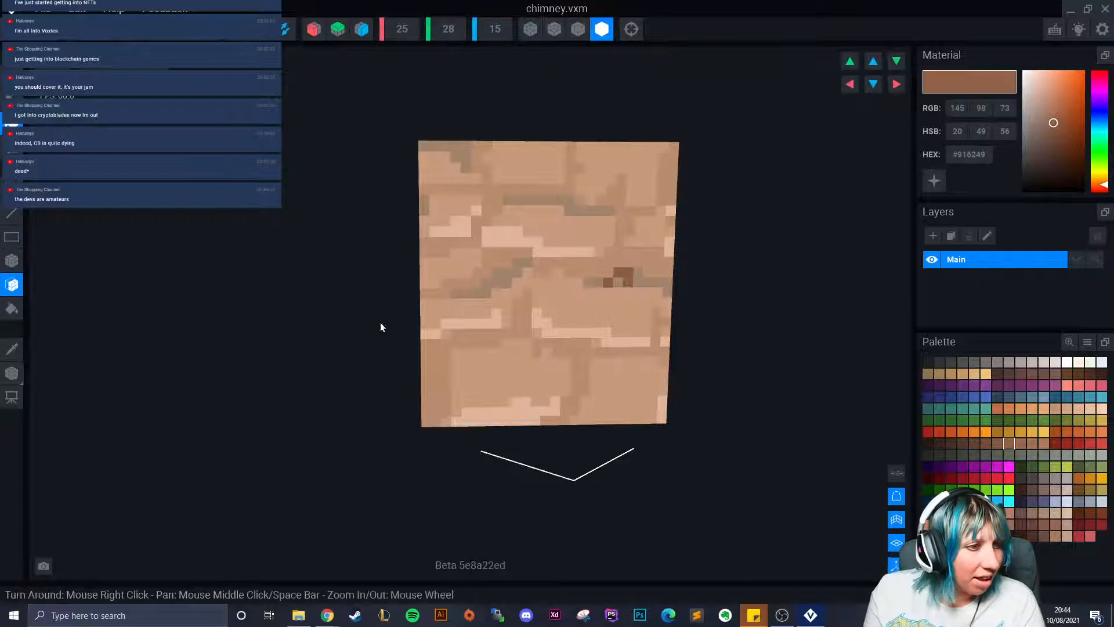
pyautogui.click(594, 284)
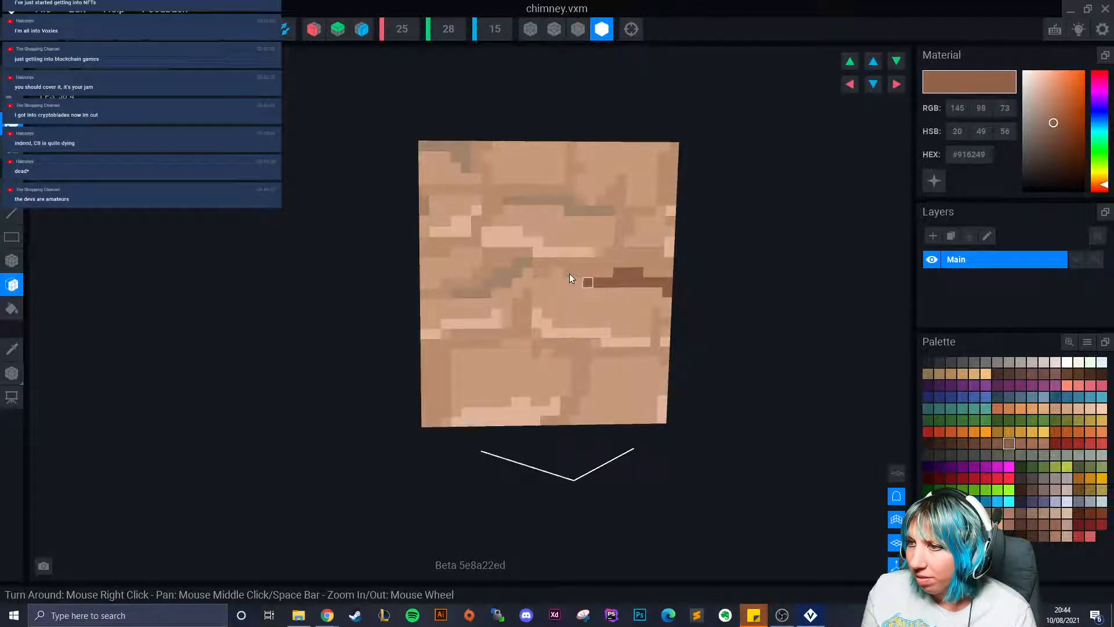
pyautogui.click(527, 199)
pyautogui.click(496, 281)
# Step: Recolour the #AA8A71 shadow strips on the narrow side and the first wide face to #916249
pyautogui.moveTo(453, 151); pyautogui.dragTo(378, 221, button='right')
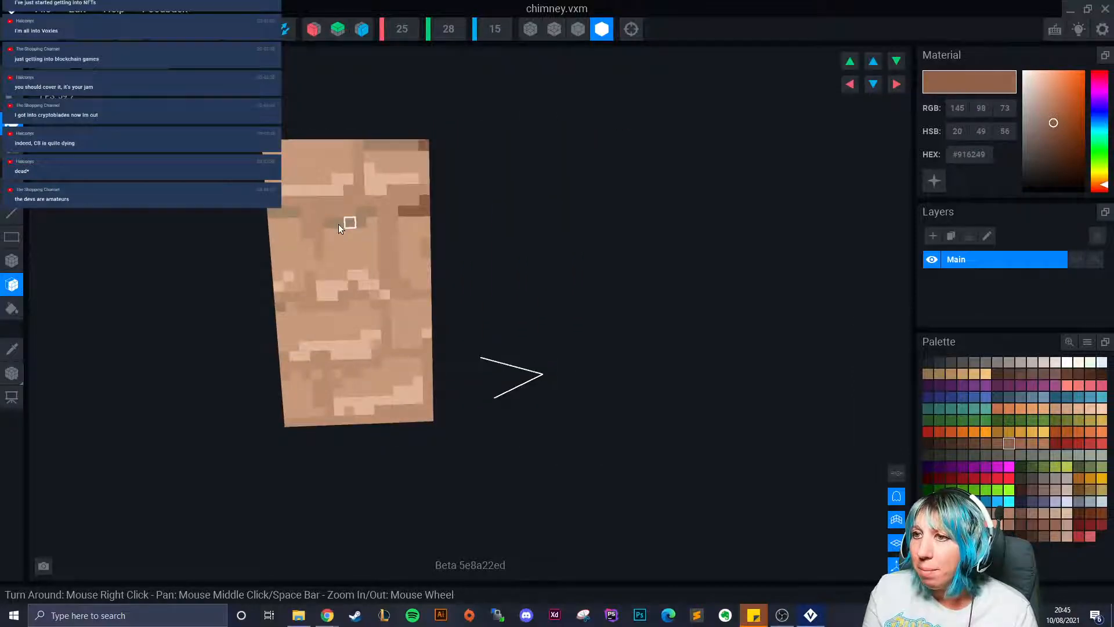
pyautogui.moveTo(290, 209); pyautogui.dragTo(227, 314, button='right')
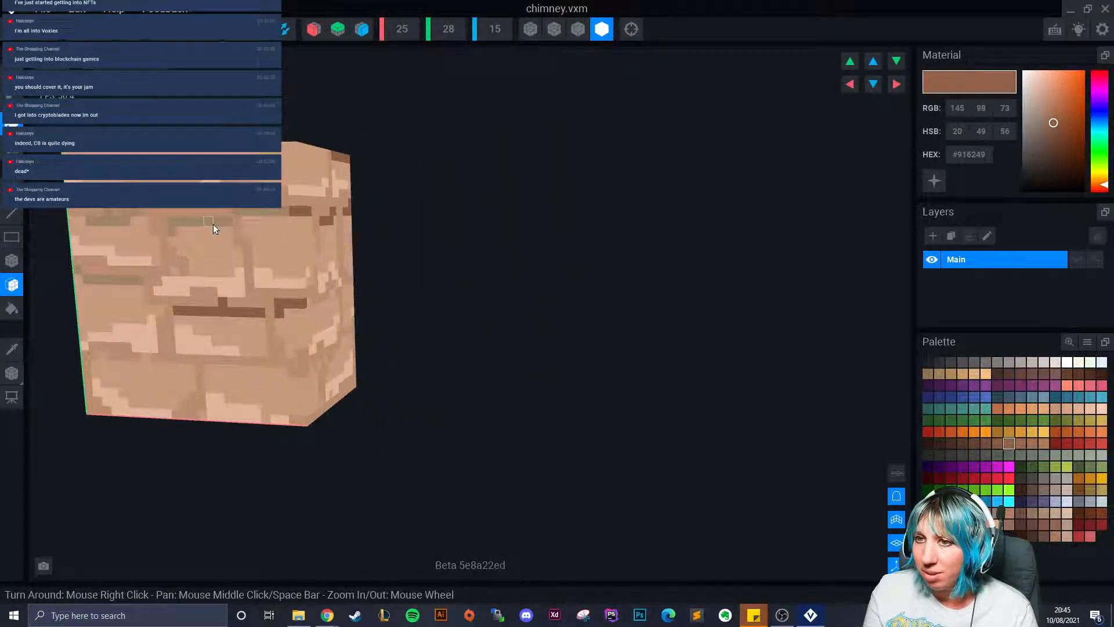
pyautogui.moveTo(262, 211); pyautogui.dragTo(218, 260, button='right')
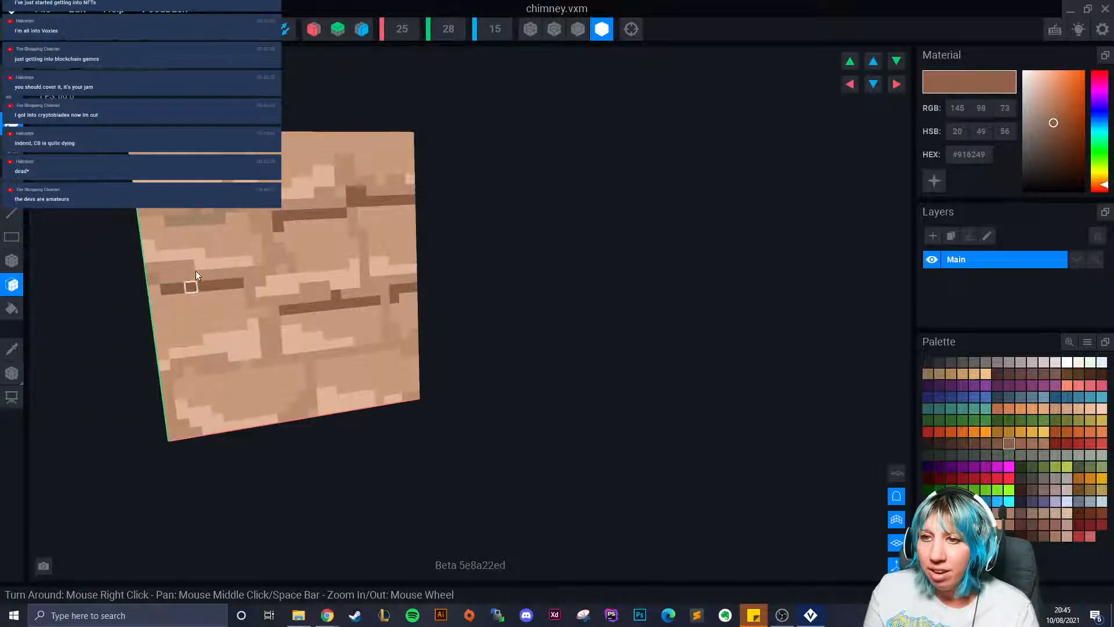
pyautogui.moveTo(207, 220); pyautogui.dragTo(176, 298, button='right')
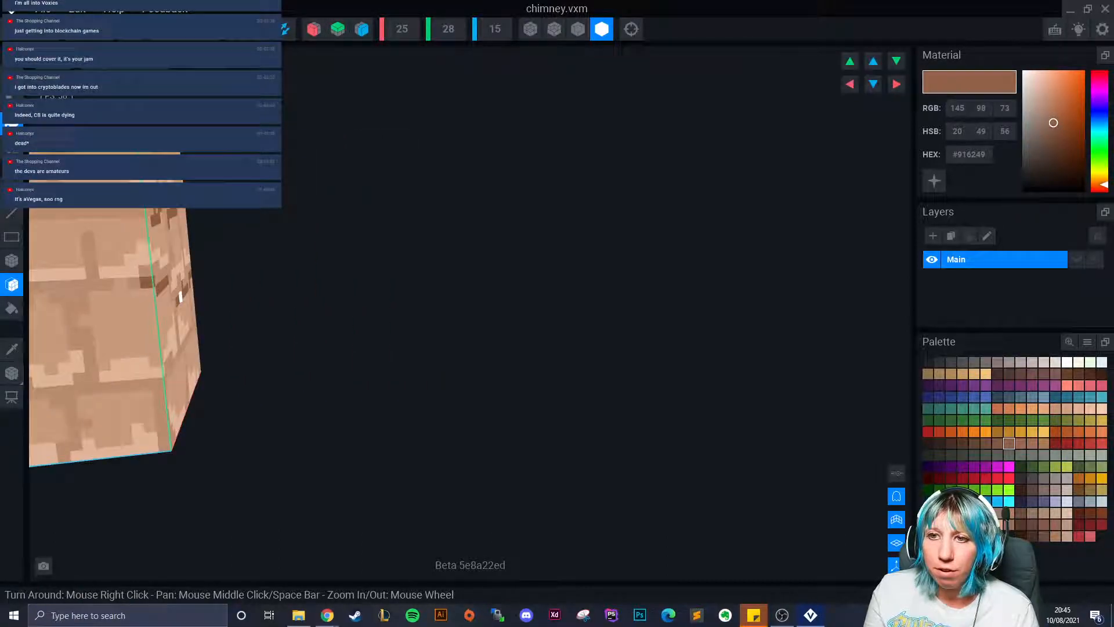
# Step: Paint #916249 shadow strips along the upper edges of the bottom-row stones on the first wide face, using the Voxel brush
pyautogui.moveTo(175, 298); pyautogui.dragTo(401, 319, button='middle')
pyautogui.moveTo(400, 319); pyautogui.dragTo(419, 326, button='right')
pyautogui.moveTo(506, 341); pyautogui.dragTo(506, 369, button='right')
pyautogui.scroll(-5, 508, 371)
pyautogui.moveTo(506, 369); pyautogui.dragTo(395, 350, button='middle')
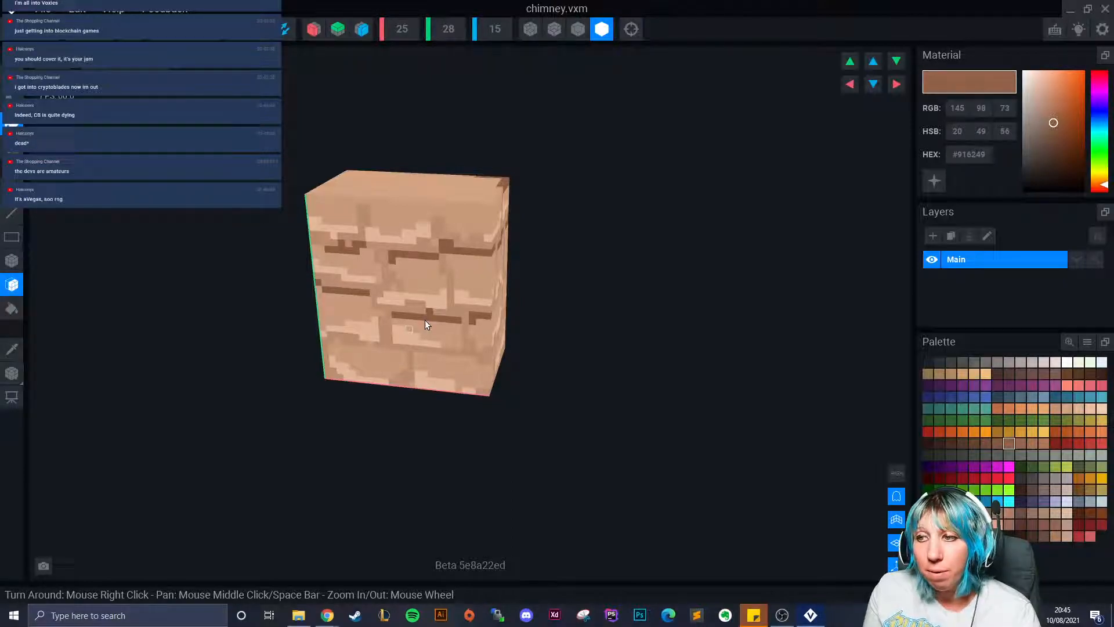
pyautogui.scroll(4, 406, 332)
pyautogui.click(8, 265)
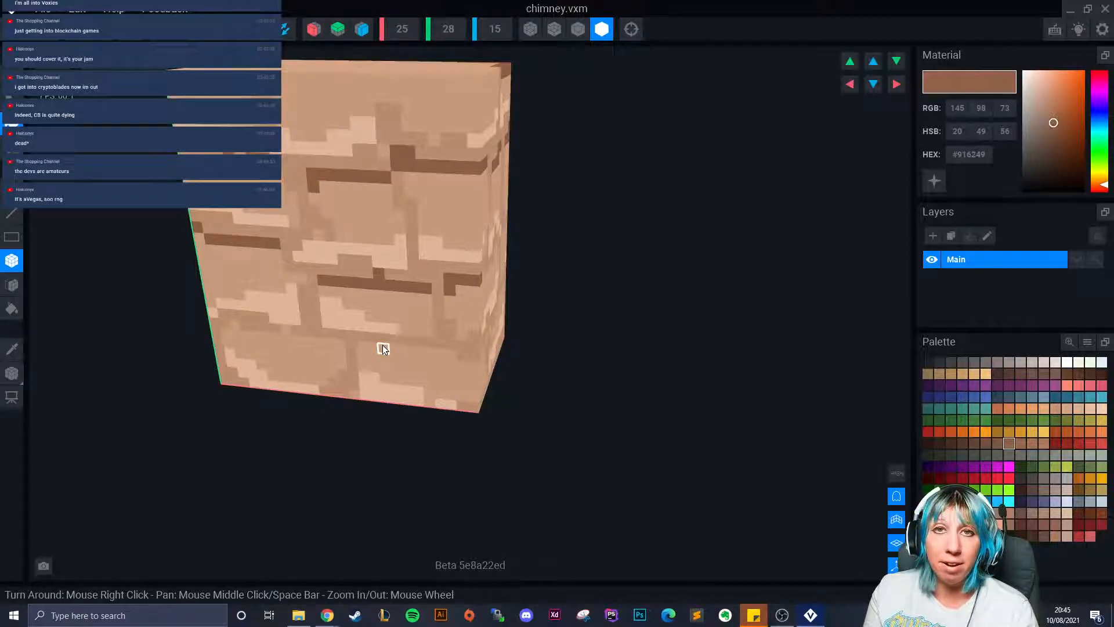
pyautogui.moveTo(380, 346); pyautogui.dragTo(293, 228, button='right')
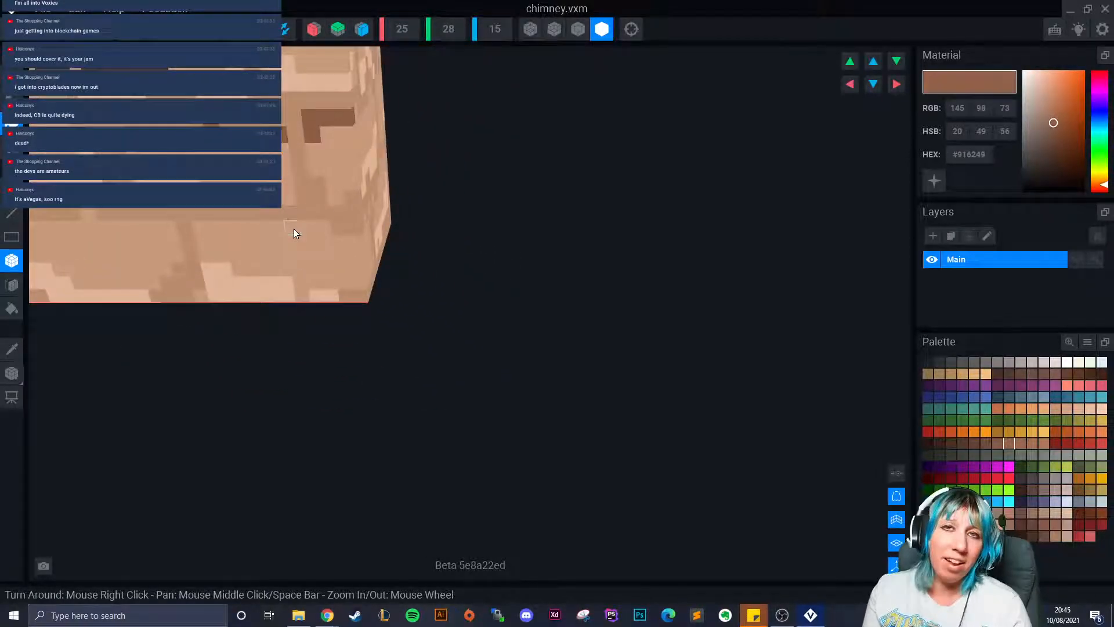
pyautogui.moveTo(294, 229); pyautogui.dragTo(363, 244, button='right')
pyautogui.moveTo(377, 238); pyautogui.dragTo(281, 232)
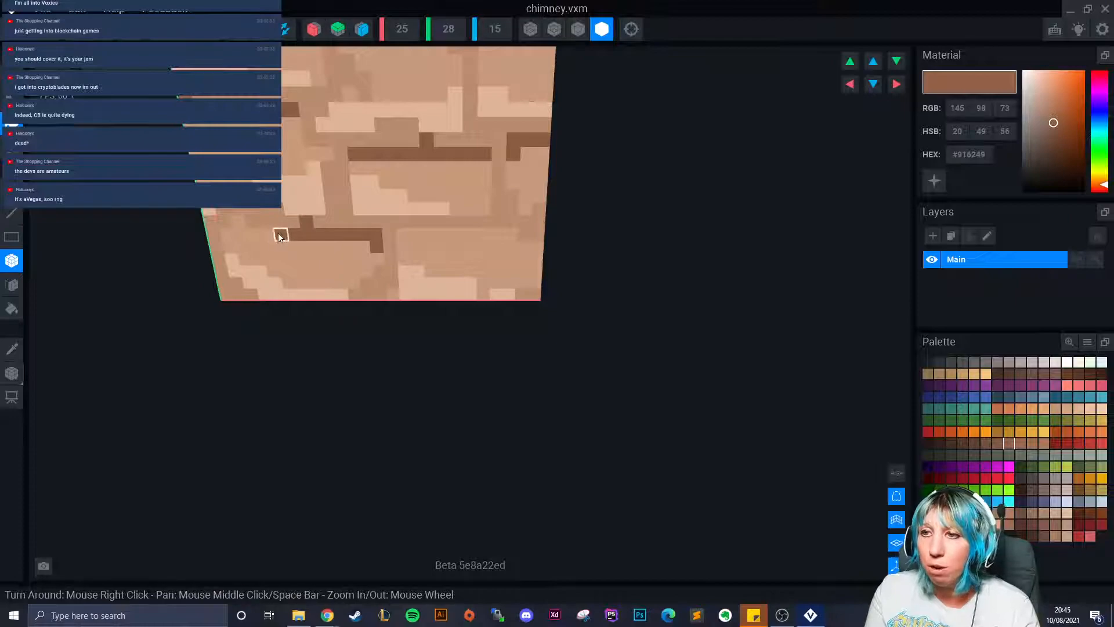
pyautogui.moveTo(401, 235); pyautogui.dragTo(447, 236)
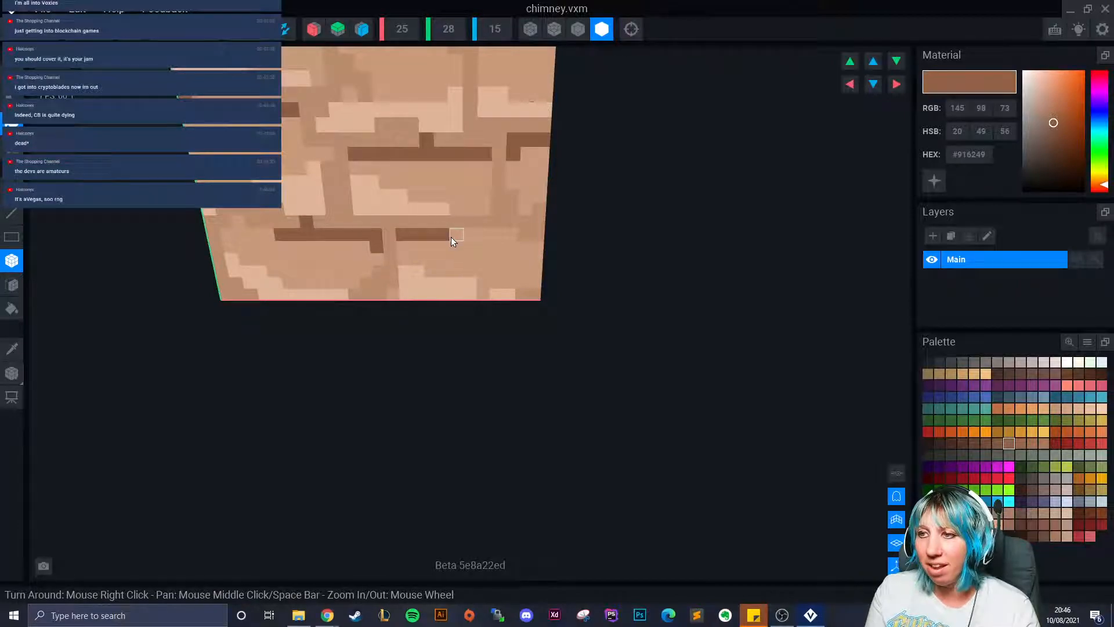
# Step: Recolour the #916249 shadow strips around the chimney to the lighter brown #A37053 with the Face tool
pyautogui.moveTo(403, 244); pyautogui.dragTo(348, 286, button='right')
pyautogui.scroll(-1, 348, 285)
pyautogui.moveTo(352, 245); pyautogui.dragTo(488, 271, button='middle')
pyautogui.moveTo(488, 271); pyautogui.dragTo(384, 220, button='right')
pyautogui.moveTo(441, 256); pyautogui.dragTo(357, 277, button='right')
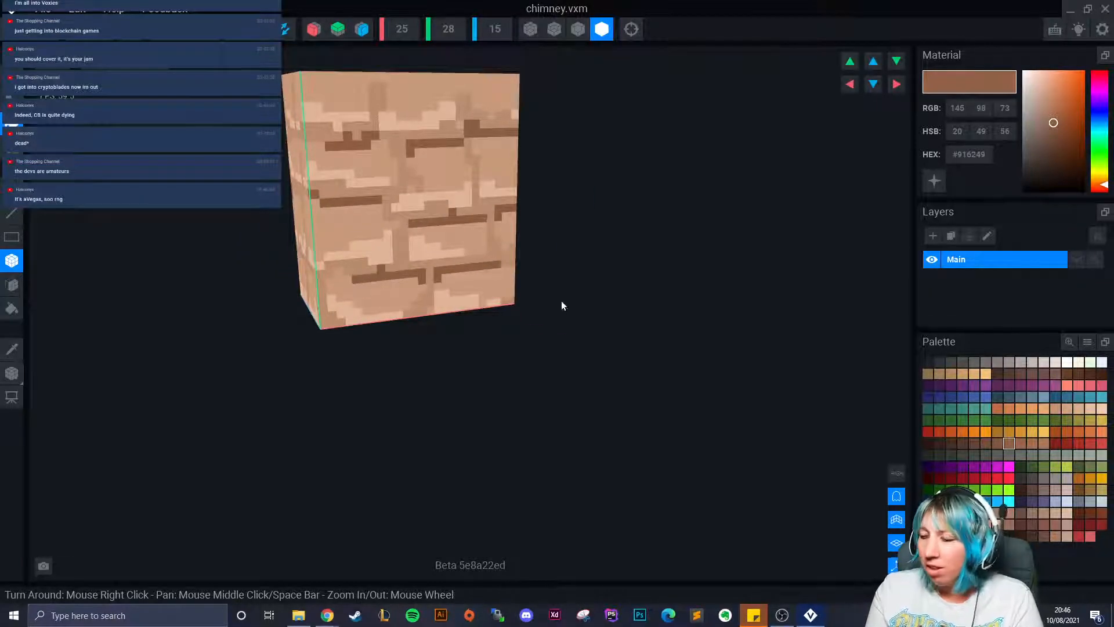
pyautogui.click(12, 285)
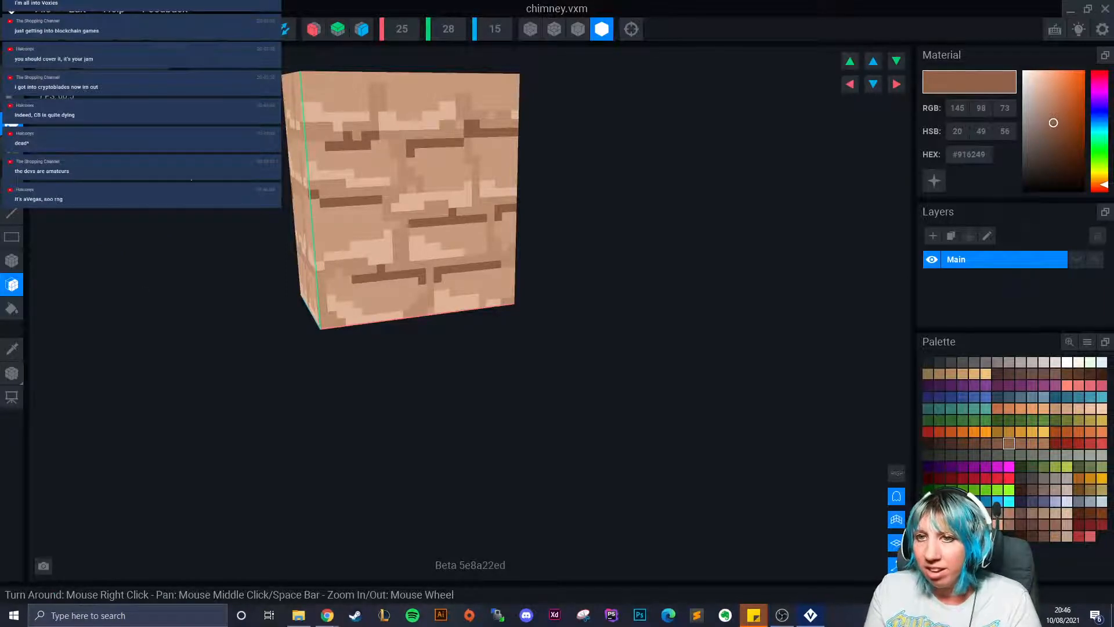
pyautogui.click(1020, 443)
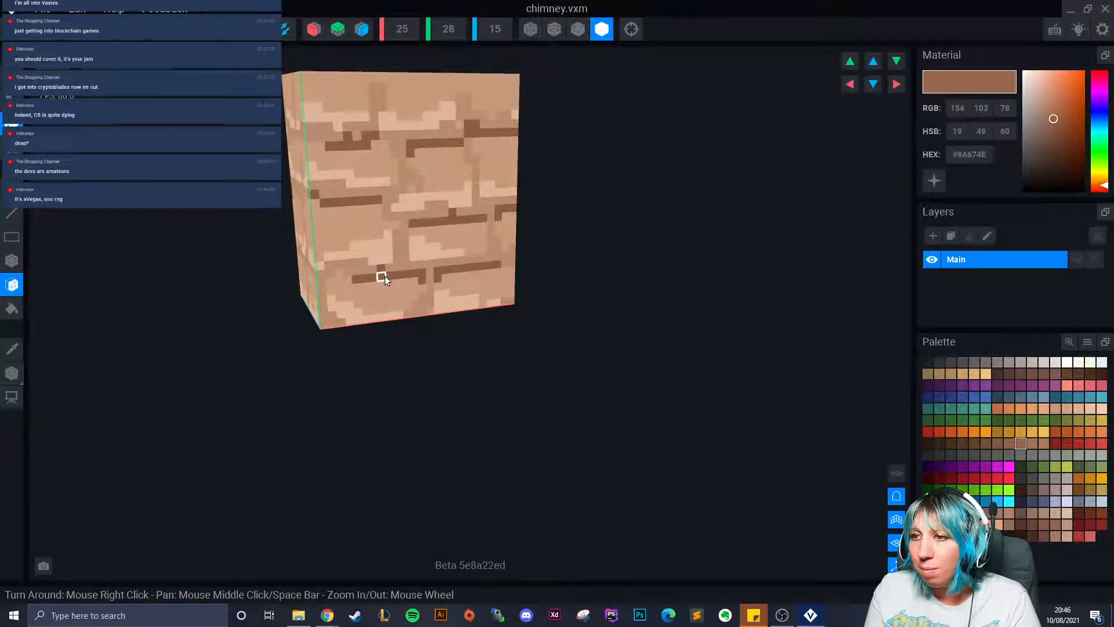
pyautogui.moveTo(452, 218); pyautogui.dragTo(419, 209, button='right')
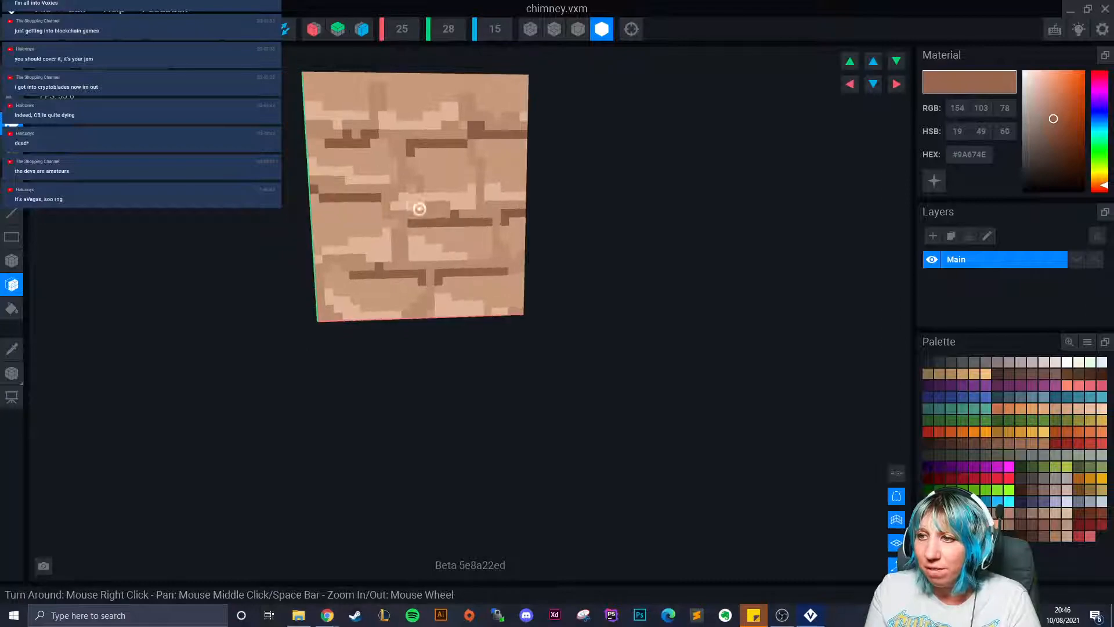
pyautogui.scroll(2, 459, 217)
pyautogui.click(1031, 443)
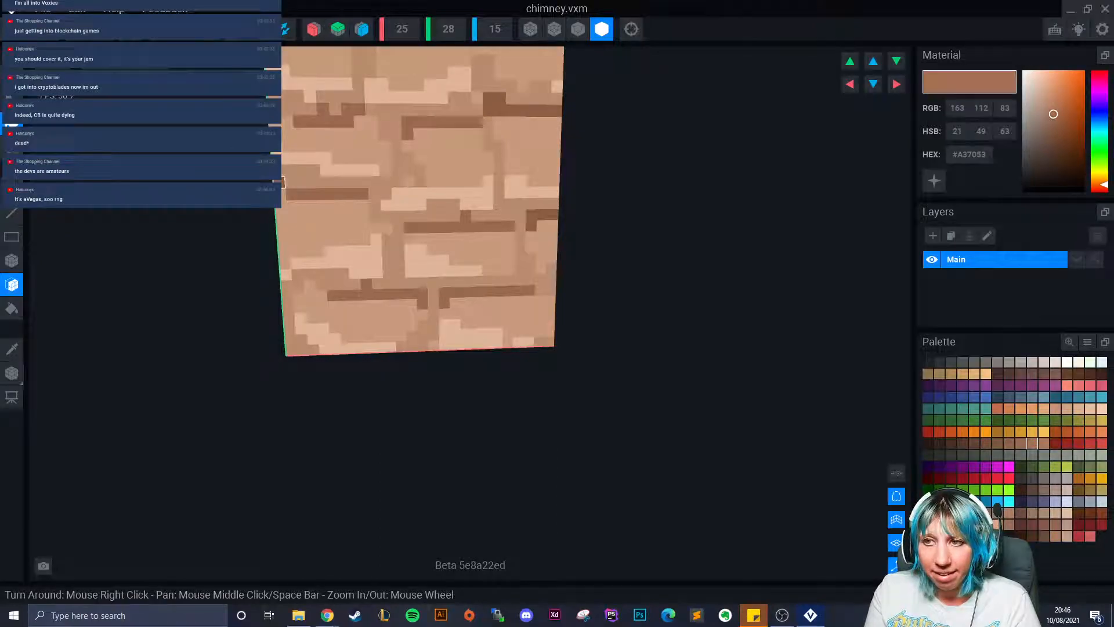
pyautogui.moveTo(541, 235); pyautogui.dragTo(621, 129, button='right')
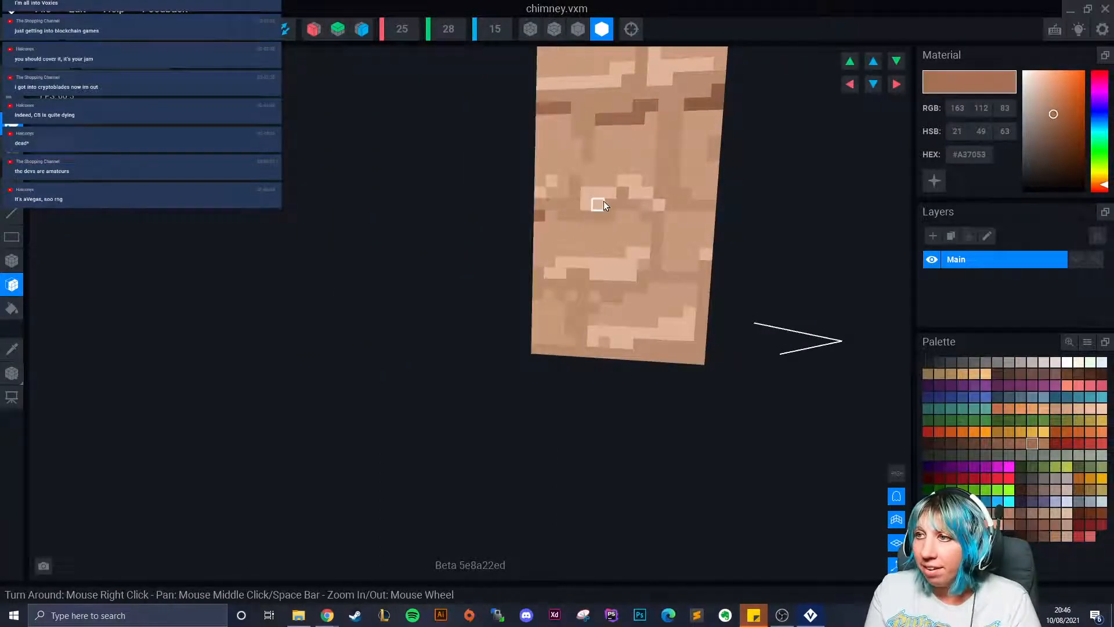
pyautogui.moveTo(605, 201); pyautogui.dragTo(548, 191, button='right')
pyautogui.moveTo(521, 87); pyautogui.dragTo(514, 93, button='right')
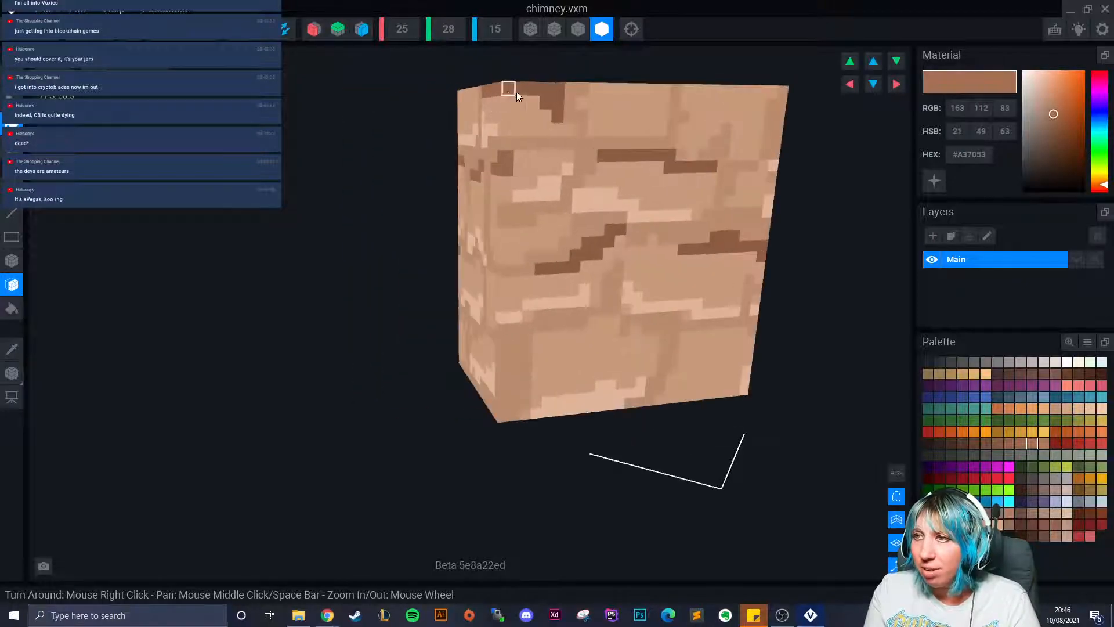
pyautogui.moveTo(741, 261); pyautogui.dragTo(659, 264, button='right')
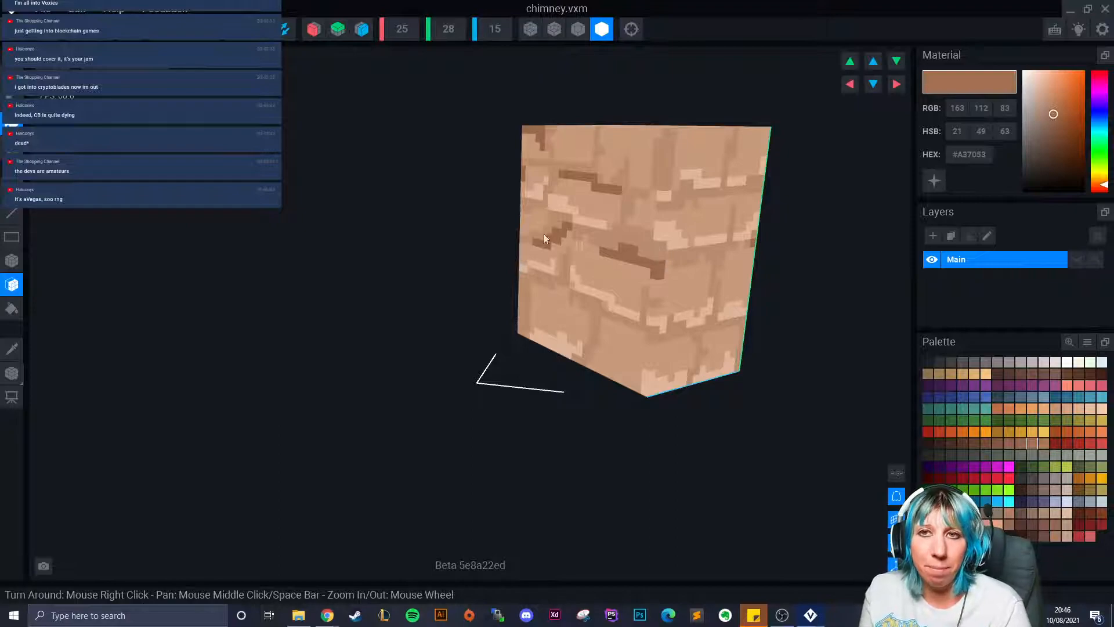
# Step: Paint a #A37053 shadow strip with a stepped end along the top edge of the second wide face's upper-right stone
pyautogui.click(11, 261)
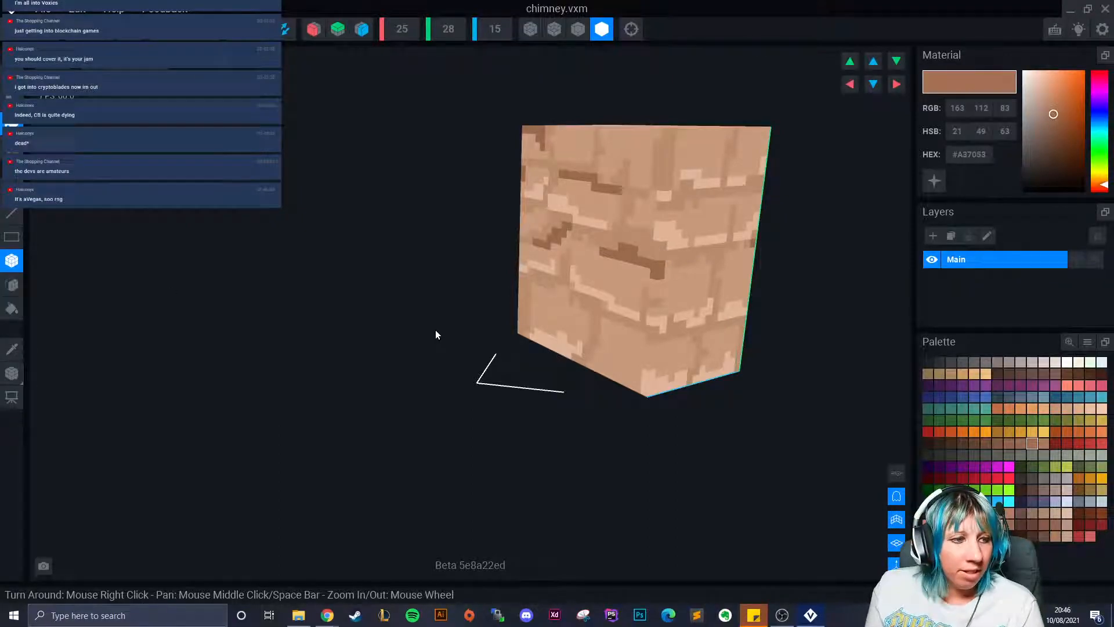
pyautogui.moveTo(435, 330); pyautogui.dragTo(479, 329, button='right')
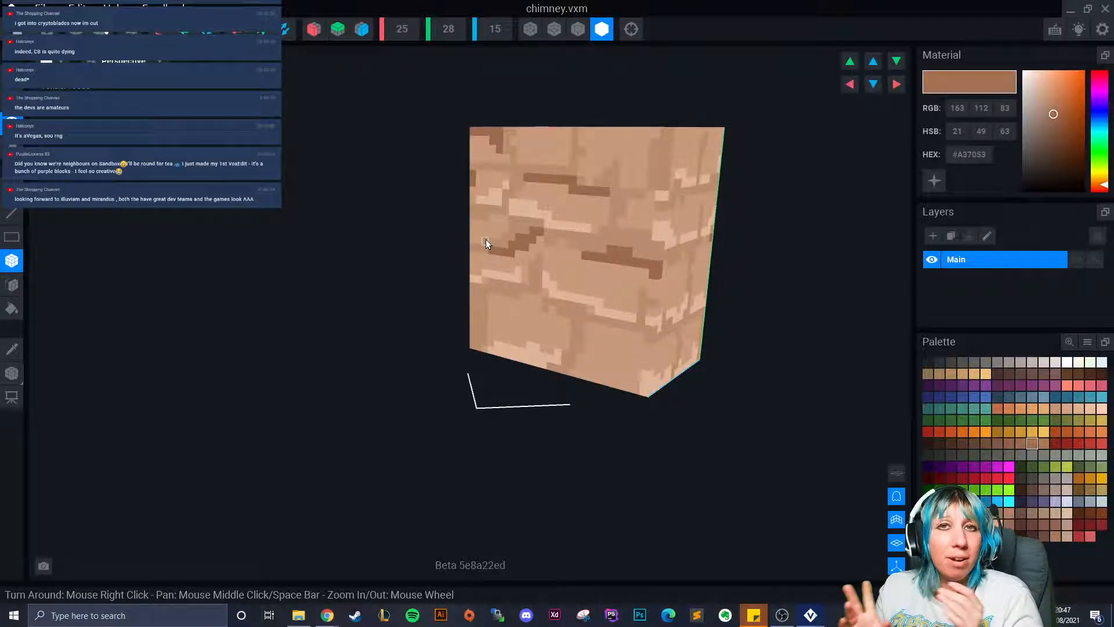
pyautogui.moveTo(625, 197); pyautogui.dragTo(636, 201, button='right')
pyautogui.scroll(4, 615, 201)
pyautogui.moveTo(598, 124); pyautogui.dragTo(566, 169, button='middle')
pyautogui.moveTo(568, 173)
pyautogui.mouseDown()
pyautogui.moveTo(642, 165)
pyautogui.moveTo(642, 174)
pyautogui.moveTo(536, 178)
pyautogui.mouseUp()
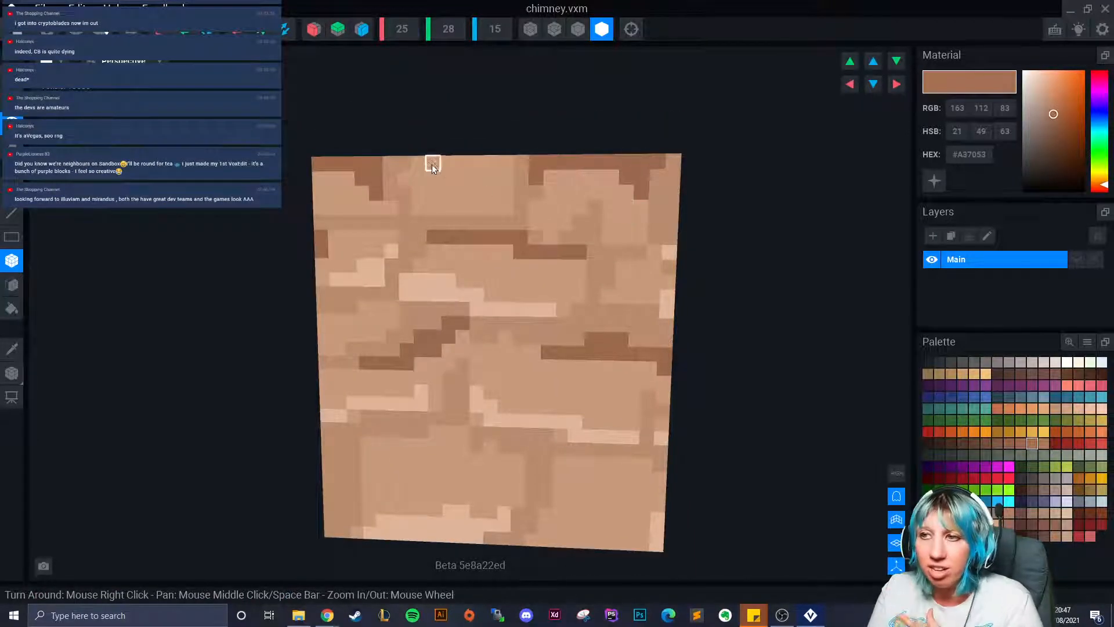
# Step: Paint stepped #A37053 shadow strips along the upper edges of the two bottom-row stones on the second wide face
pyautogui.moveTo(471, 372); pyautogui.dragTo(475, 237, button='middle')
pyautogui.moveTo(521, 325); pyautogui.dragTo(494, 310)
pyautogui.click(493, 324)
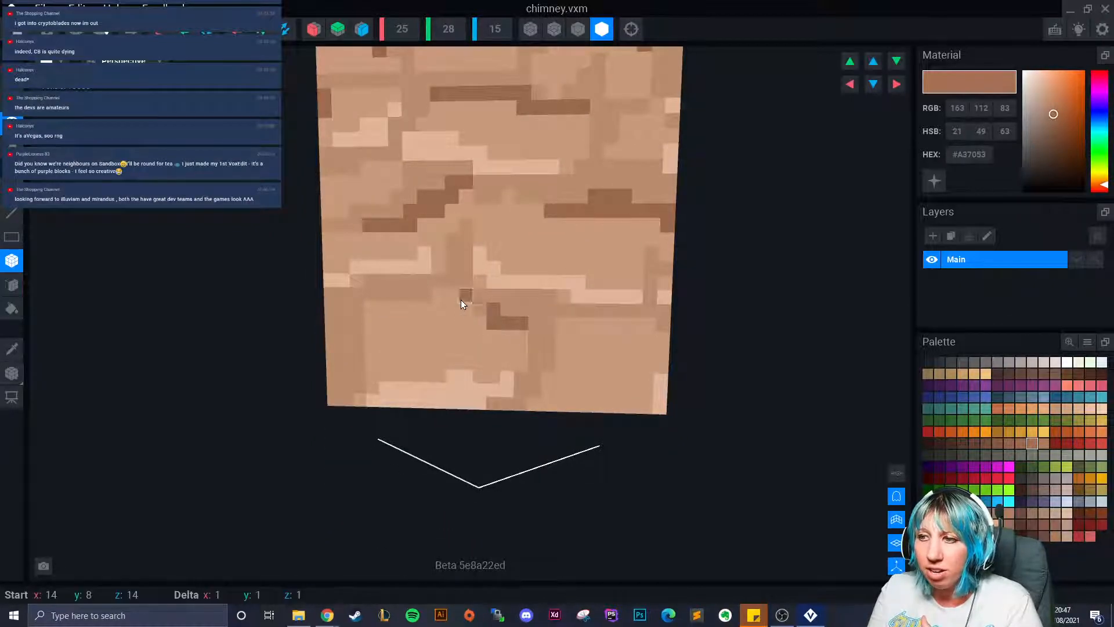
pyautogui.moveTo(410, 314)
pyautogui.mouseDown()
pyautogui.moveTo(382, 313)
pyautogui.moveTo(482, 318)
pyautogui.mouseUp()
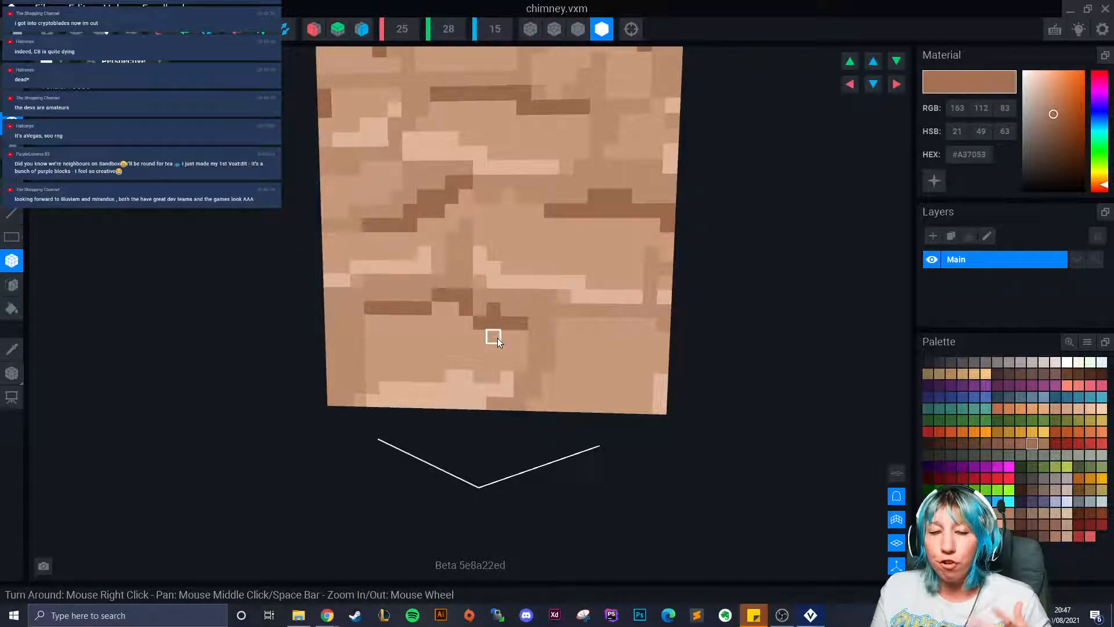
pyautogui.moveTo(496, 338); pyautogui.dragTo(602, 287, button='right')
pyautogui.moveTo(601, 287)
pyautogui.mouseDown()
pyautogui.moveTo(631, 284)
pyautogui.moveTo(587, 282)
pyautogui.moveTo(585, 294)
pyautogui.mouseUp()
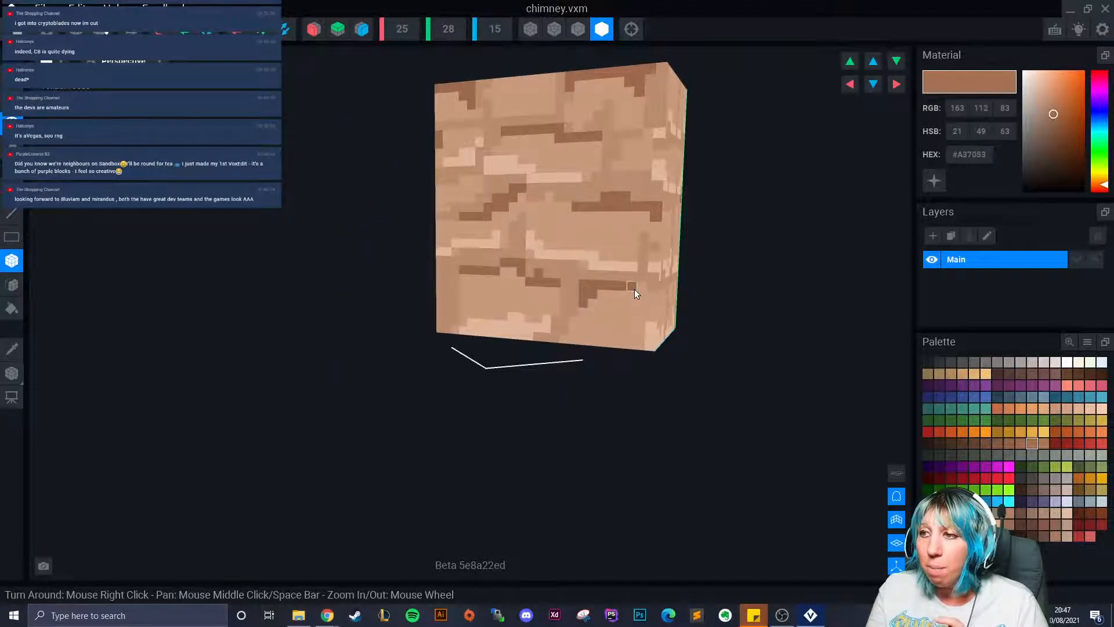
pyautogui.moveTo(640, 289); pyautogui.dragTo(574, 314, button='right')
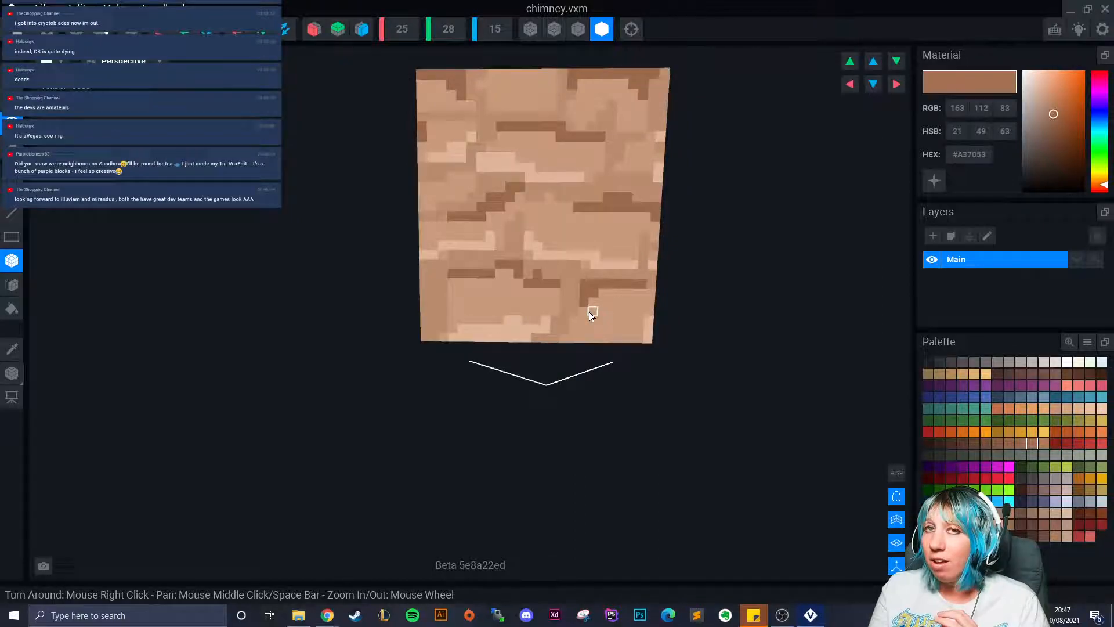
# Step: Paint a #A37053 shadow strip along the upper edge of the bottom-row stone on the first narrow side
pyautogui.moveTo(583, 316); pyautogui.dragTo(539, 304, button='right')
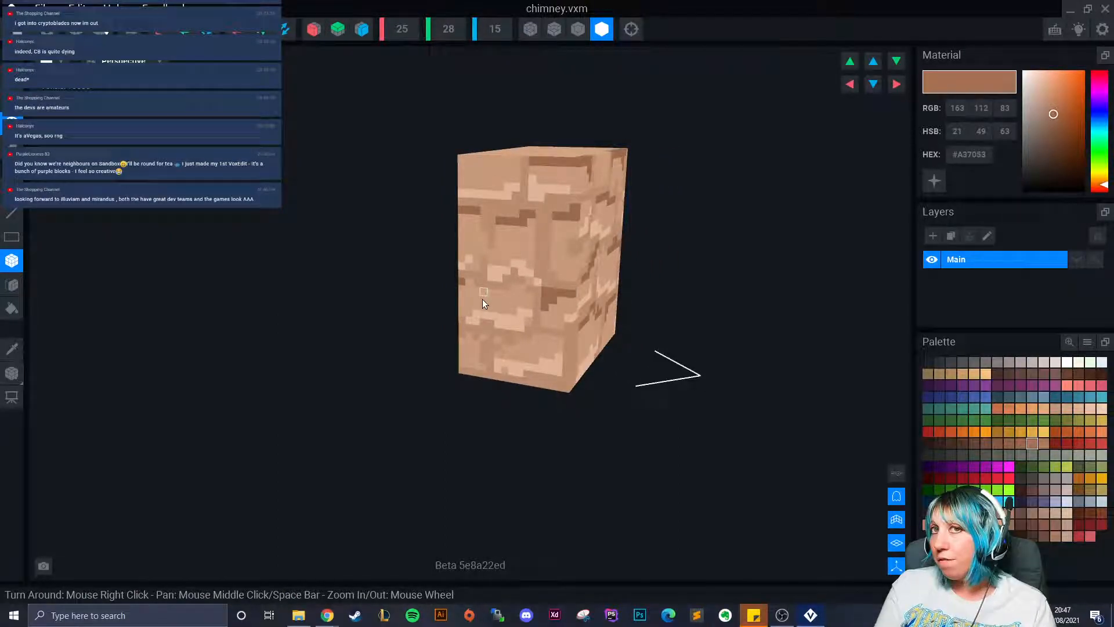
pyautogui.moveTo(486, 295); pyautogui.dragTo(556, 319, button='right')
pyautogui.scroll(4, 556, 318)
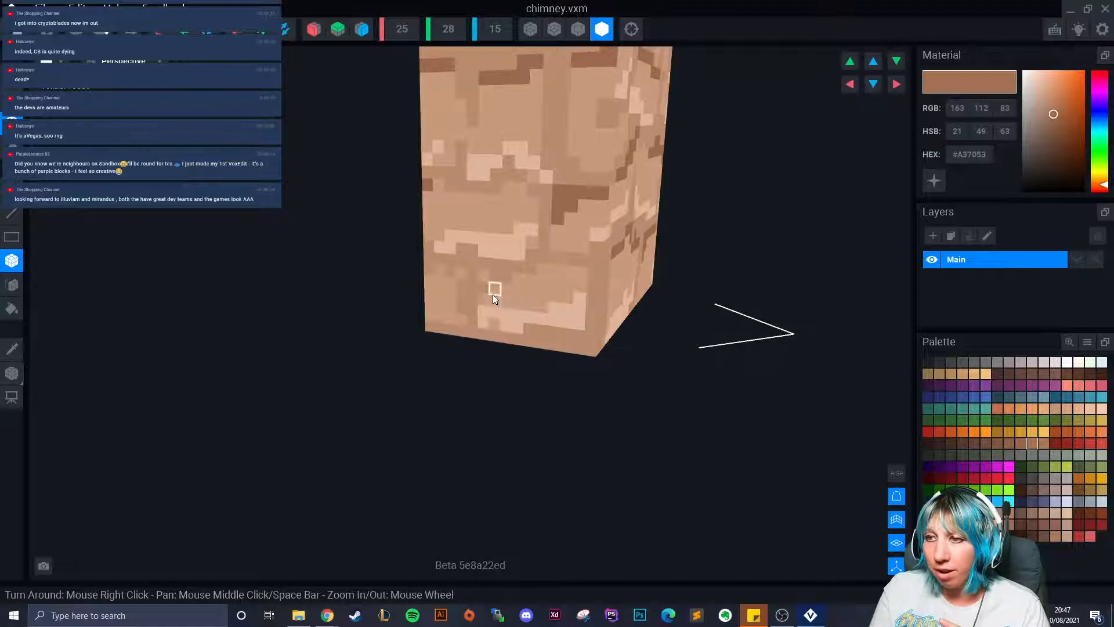
pyautogui.moveTo(486, 281); pyautogui.dragTo(554, 270)
pyautogui.moveTo(569, 273); pyautogui.dragTo(671, 415, button='right')
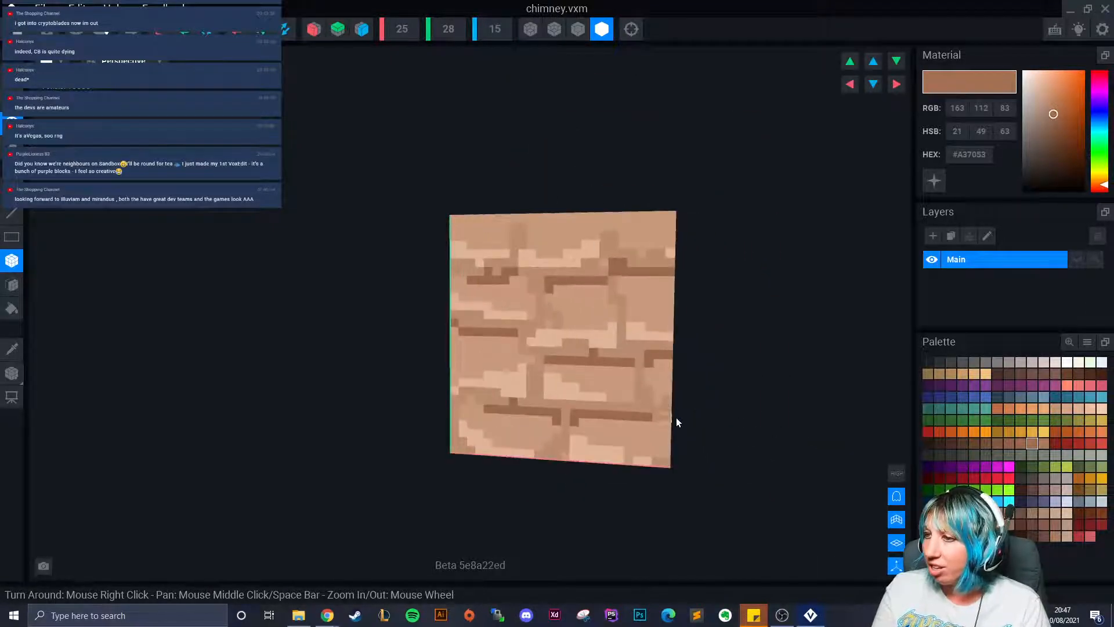
pyautogui.moveTo(597, 400); pyautogui.dragTo(571, 364, button='right')
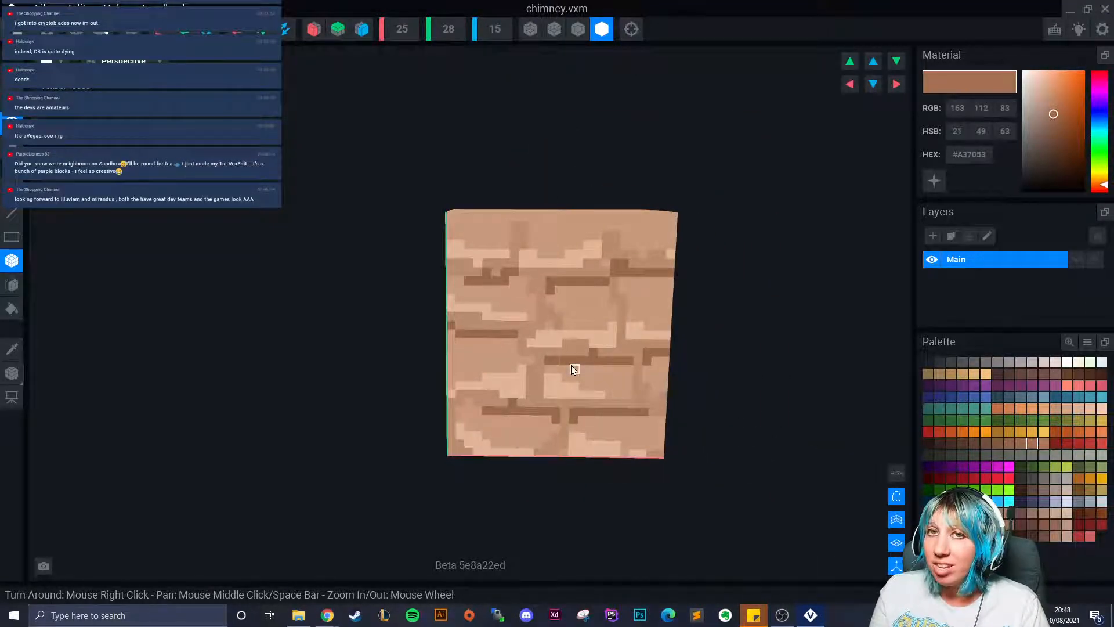
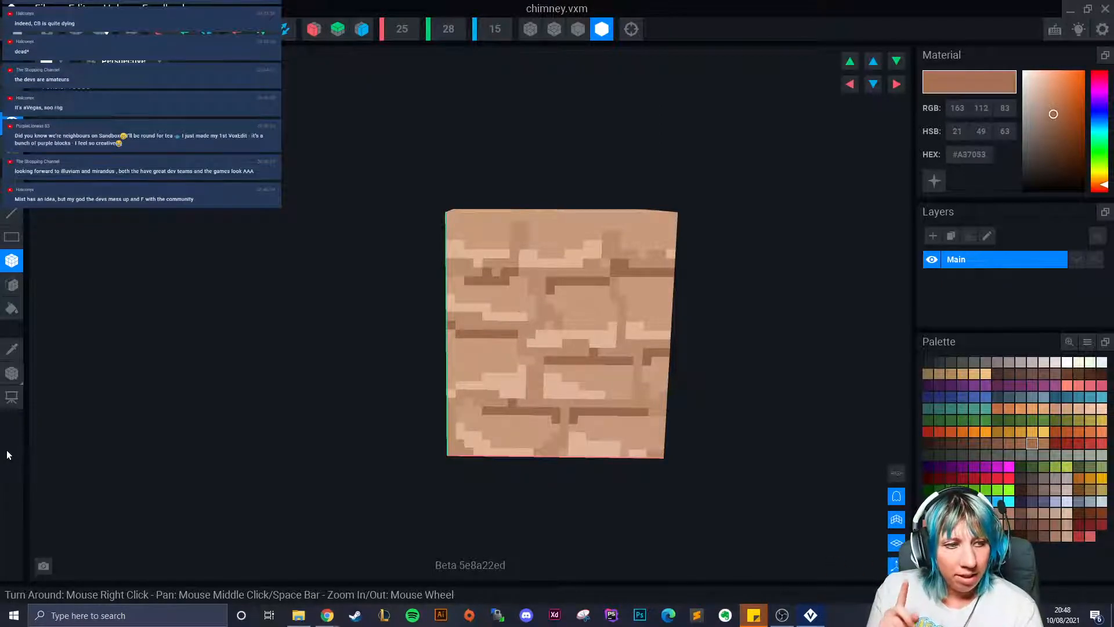
# Step: Paint a stepped #A37053 shadow strip above the third-row left stone on the other narrow side
pyautogui.moveTo(465, 366); pyautogui.dragTo(525, 402, button='right')
pyautogui.scroll(3, 524, 403)
pyautogui.scroll(3, 525, 402)
pyautogui.moveTo(441, 394); pyautogui.dragTo(534, 395, button='right')
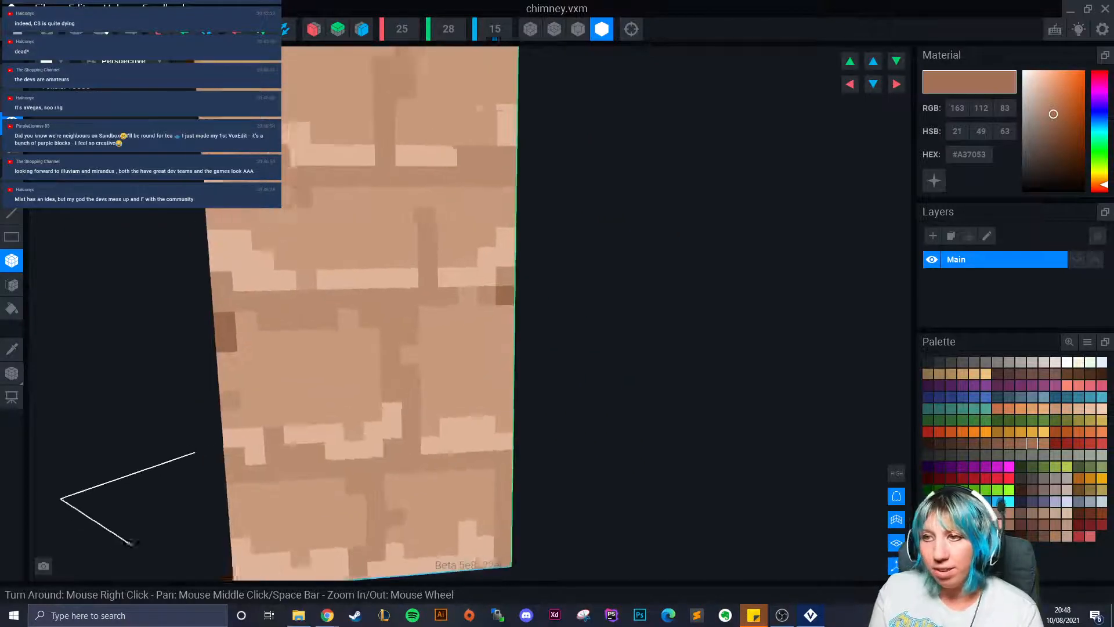
pyautogui.moveTo(356, 393); pyautogui.dragTo(454, 384, button='middle')
pyautogui.moveTo(311, 294)
pyautogui.mouseDown()
pyautogui.moveTo(352, 329)
pyautogui.moveTo(430, 334)
pyautogui.mouseUp()
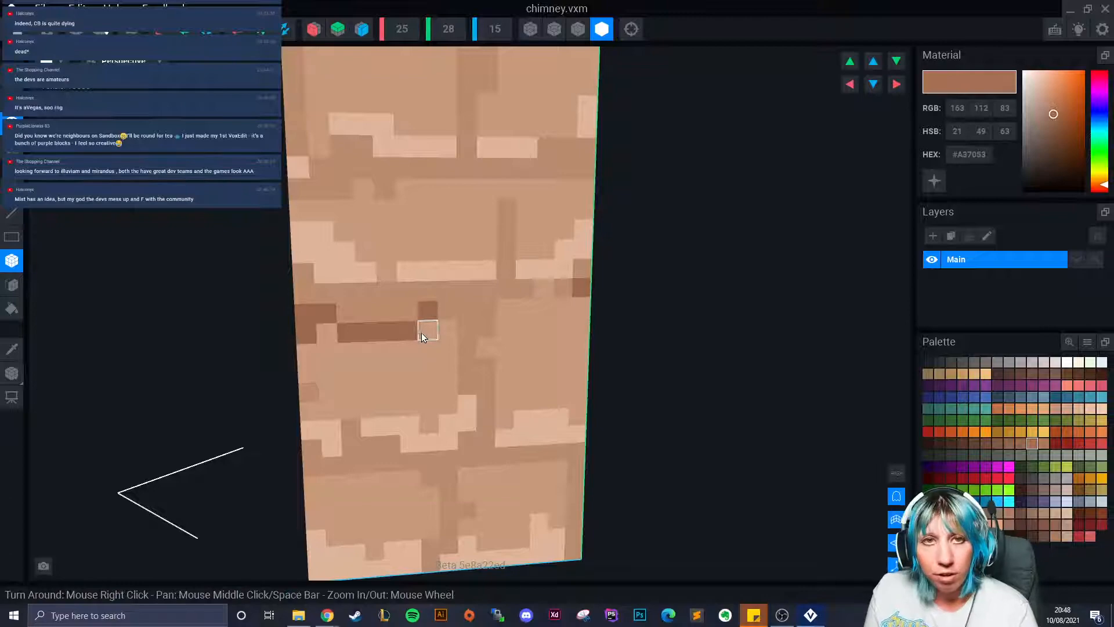
pyautogui.click(324, 337)
# Step: Paint an uneven #A37053 shadow strip above the wide second-row stone on the same narrow side
pyautogui.moveTo(385, 276); pyautogui.dragTo(323, 372, button='middle')
pyautogui.moveTo(312, 389)
pyautogui.mouseDown()
pyautogui.moveTo(457, 364)
pyautogui.moveTo(434, 377)
pyautogui.mouseUp()
pyautogui.moveTo(361, 386); pyautogui.dragTo(343, 386)
# Step: Paint a #A37053 shadow strip above the third-row right stone, stepping down at the stone's left corner
pyautogui.moveTo(458, 363); pyautogui.dragTo(374, 395, button='right')
pyautogui.click(372, 400)
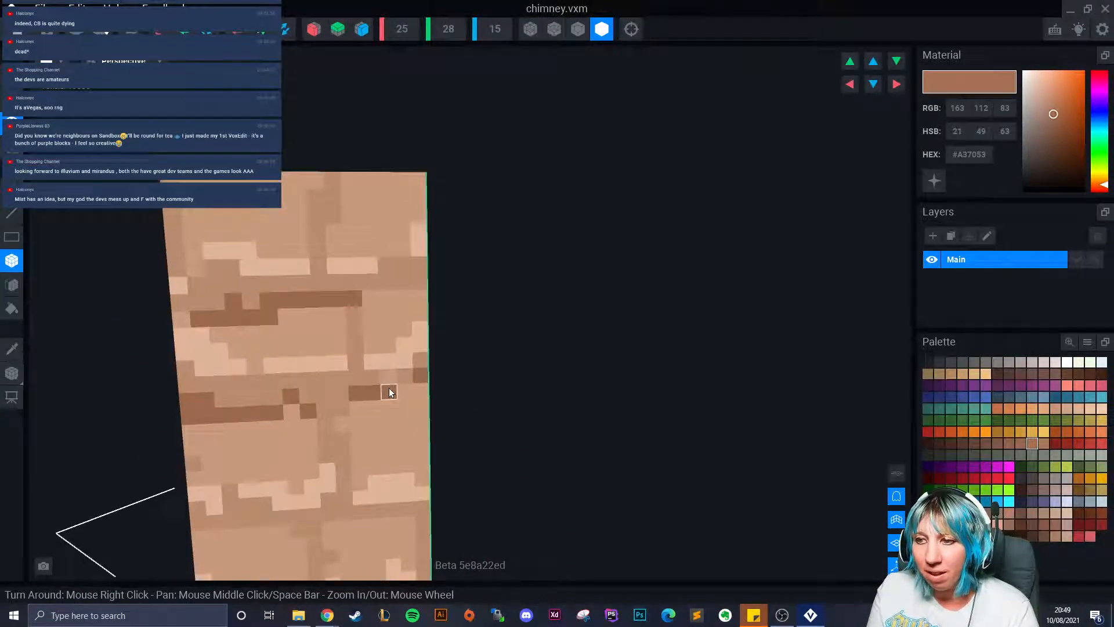
pyautogui.moveTo(392, 383); pyautogui.dragTo(415, 398)
pyautogui.click(350, 425)
pyautogui.click(358, 426)
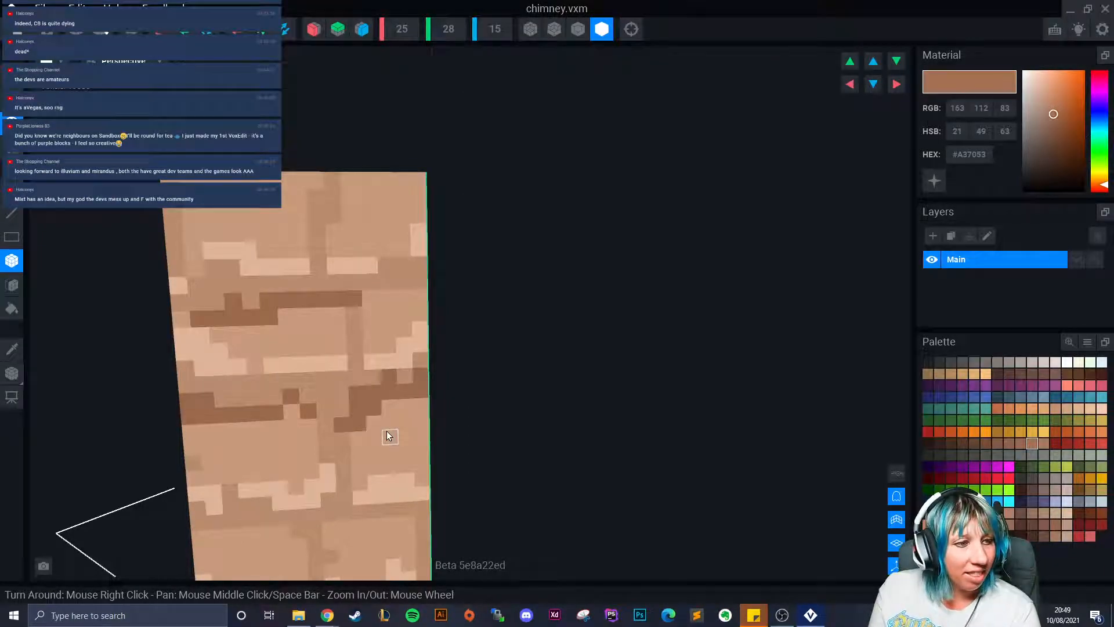
# Step: Paint #A37053 shadow strips with downward corners above both bottom-row stones on this narrow side
pyautogui.moveTo(384, 431); pyautogui.dragTo(343, 444, button='right')
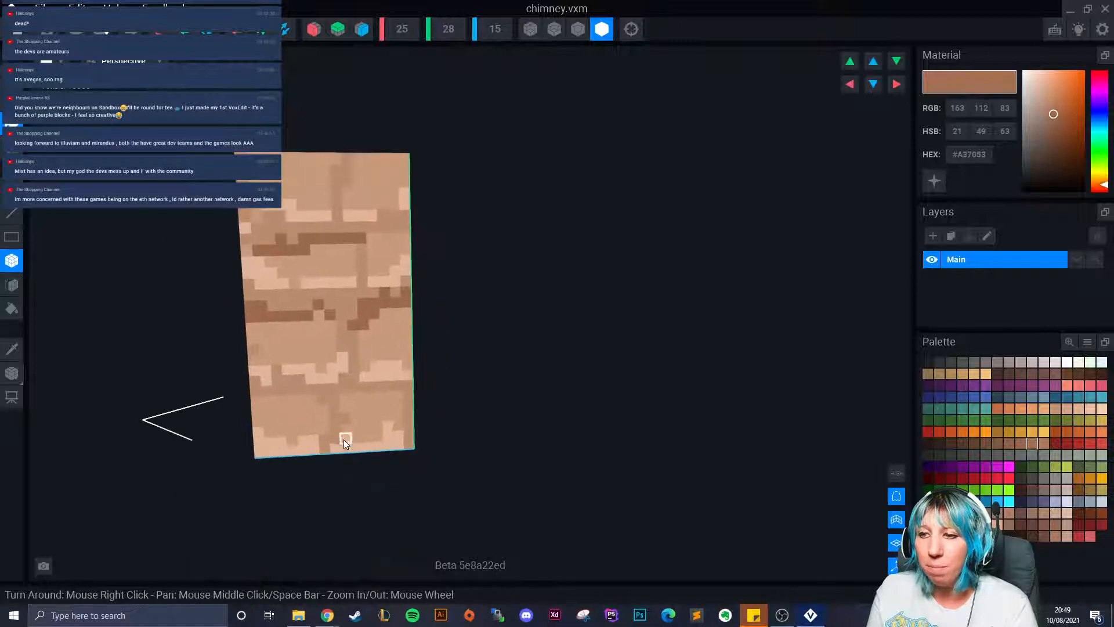
pyautogui.scroll(2, 346, 440)
pyautogui.click(319, 410)
pyautogui.moveTo(319, 402); pyautogui.dragTo(344, 400)
pyautogui.click(356, 401)
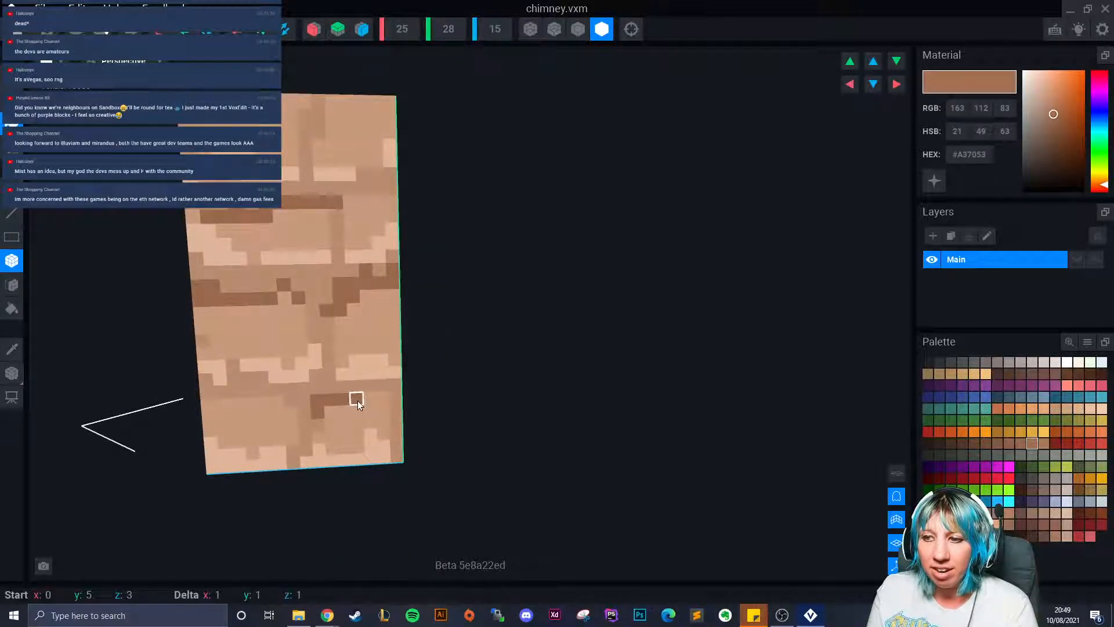
pyautogui.moveTo(220, 402); pyautogui.dragTo(288, 416)
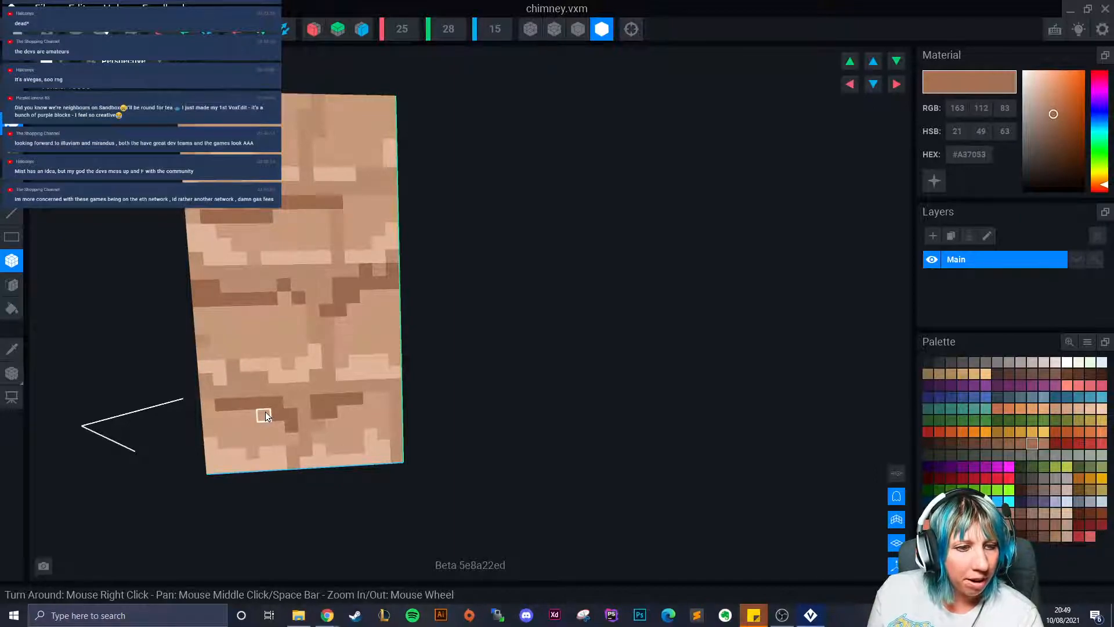
# Step: Extend the third- and bottom-row shadow strips on the first wide face downward at their right ends with extra #A37053 voxels
pyautogui.moveTo(265, 412); pyautogui.dragTo(307, 379, button='right')
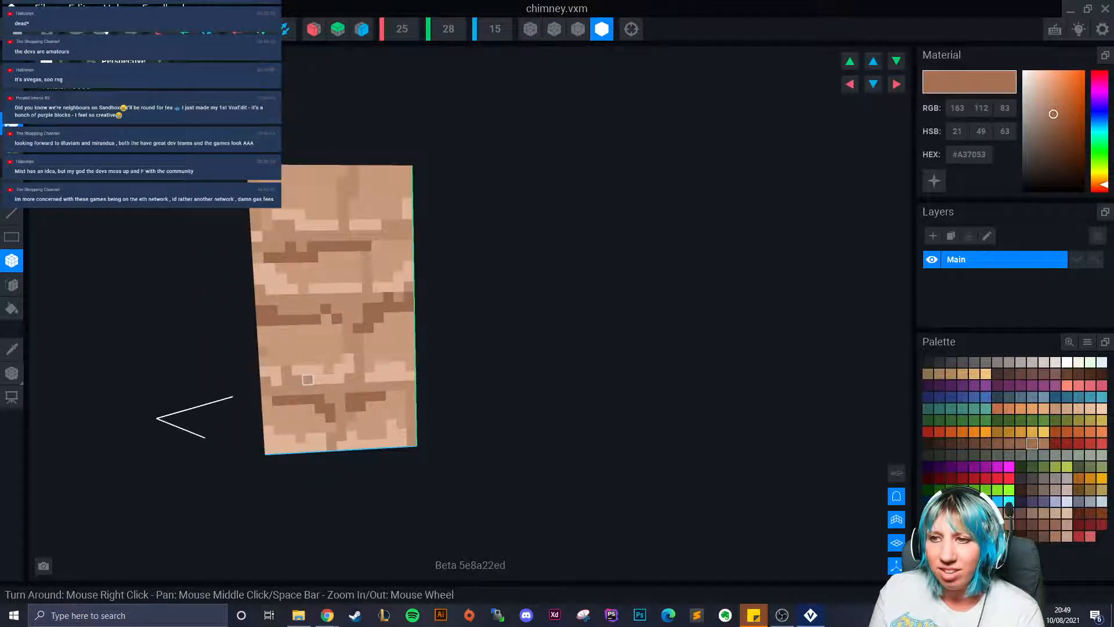
pyautogui.scroll(3, 306, 378)
pyautogui.scroll(-3, 396, 401)
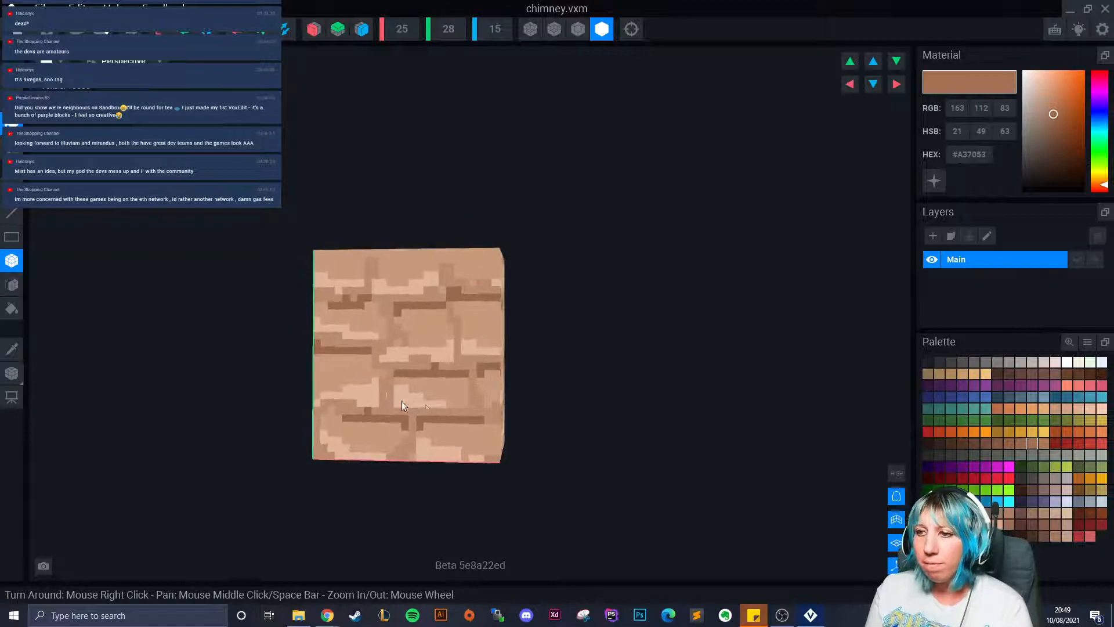
pyautogui.moveTo(458, 381); pyautogui.dragTo(464, 380)
pyautogui.click(465, 388)
pyautogui.click(412, 419)
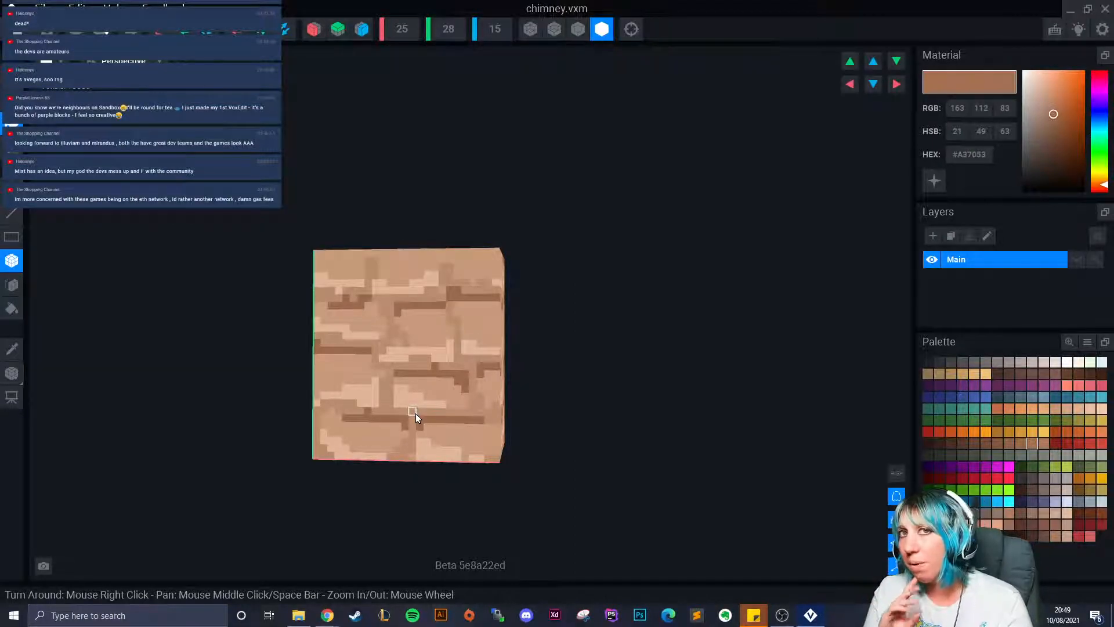
# Step: Add stepped #A37053 voxels beneath the upper shadow strips on the narrow side, extending them down the second-row stones
pyautogui.moveTo(416, 413); pyautogui.dragTo(468, 421, button='right')
pyautogui.scroll(3, 468, 422)
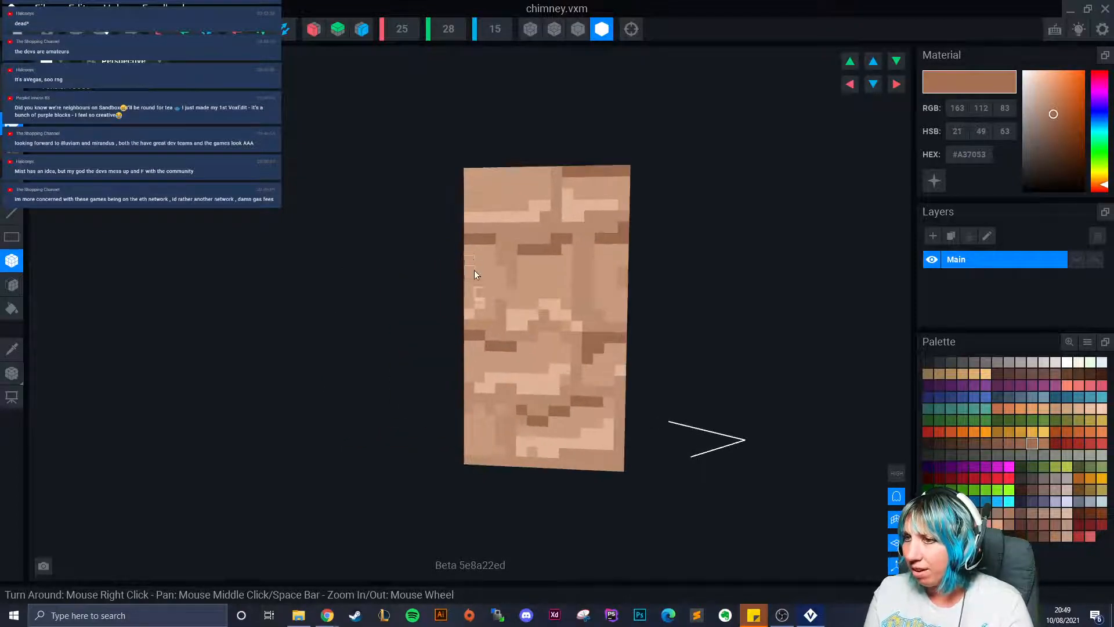
pyautogui.click(524, 263)
pyautogui.click(523, 269)
pyautogui.click(534, 257)
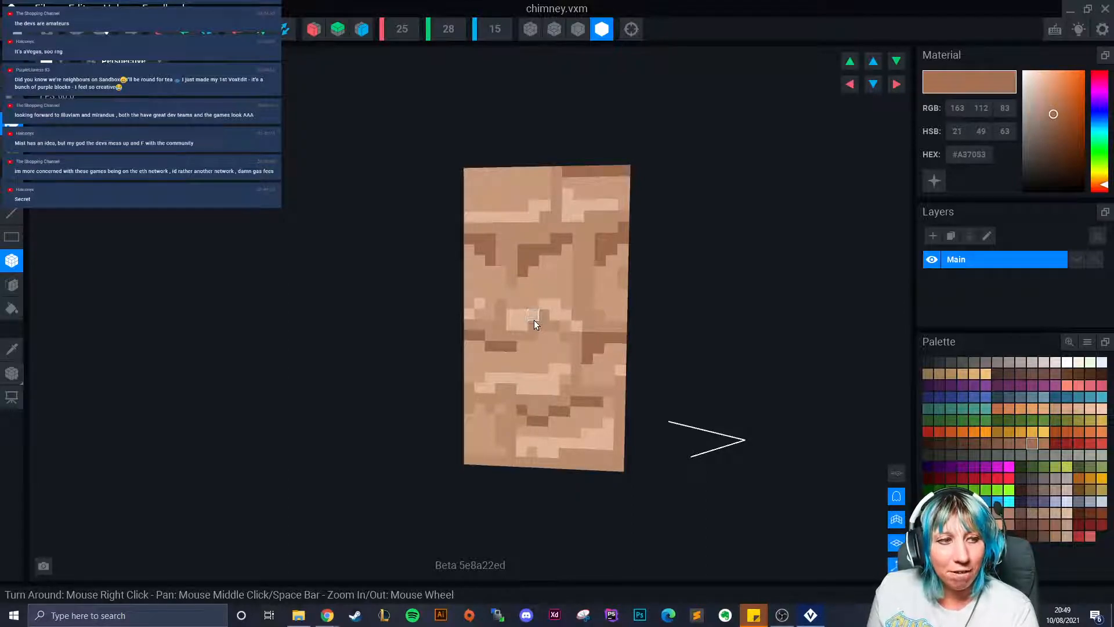
# Step: Dab #C49475 texture voxels onto the stones of the chimney's wide face
pyautogui.scroll(-5, 545, 425)
pyautogui.moveTo(546, 425); pyautogui.dragTo(687, 406, button='right')
pyautogui.scroll(4, 589, 423)
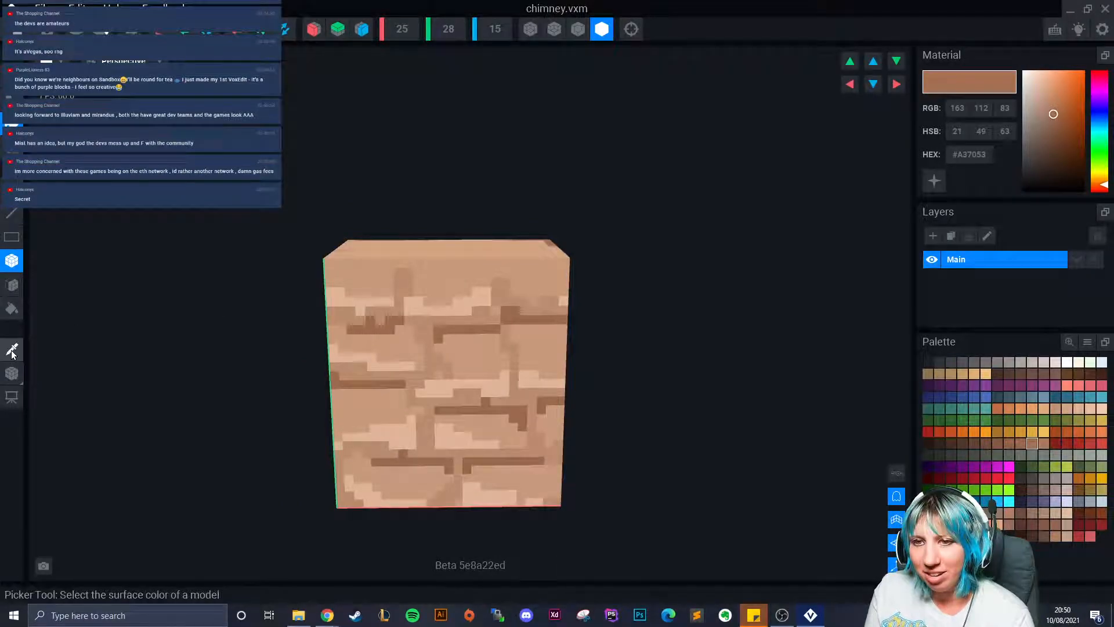
pyautogui.keyDown('alt'); pyautogui.click(496, 361); pyautogui.keyUp('alt')
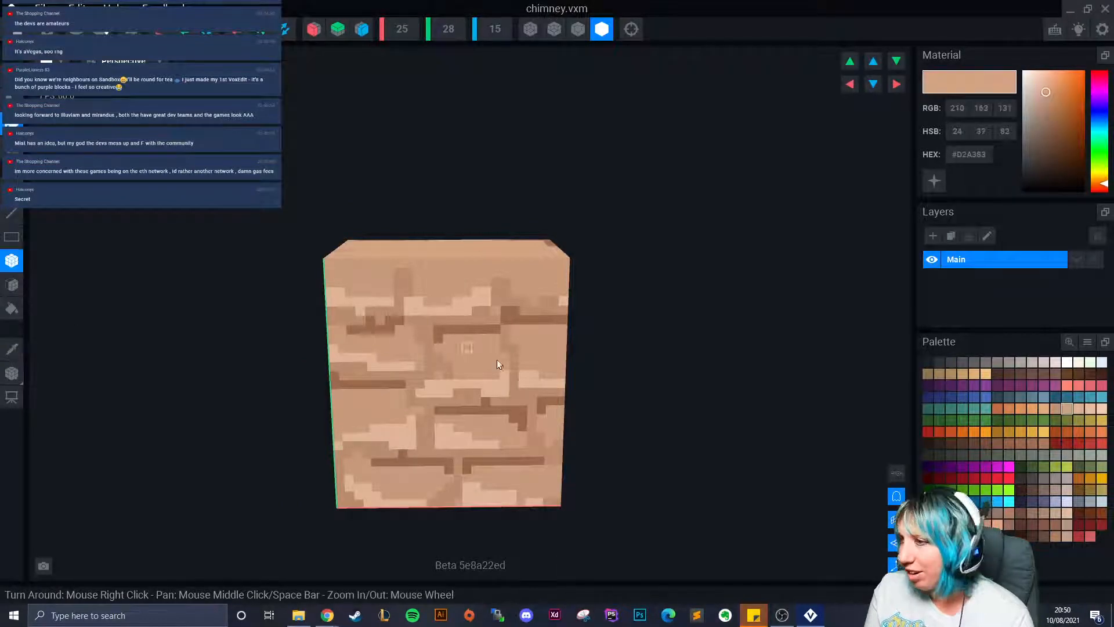
pyautogui.click(1056, 408)
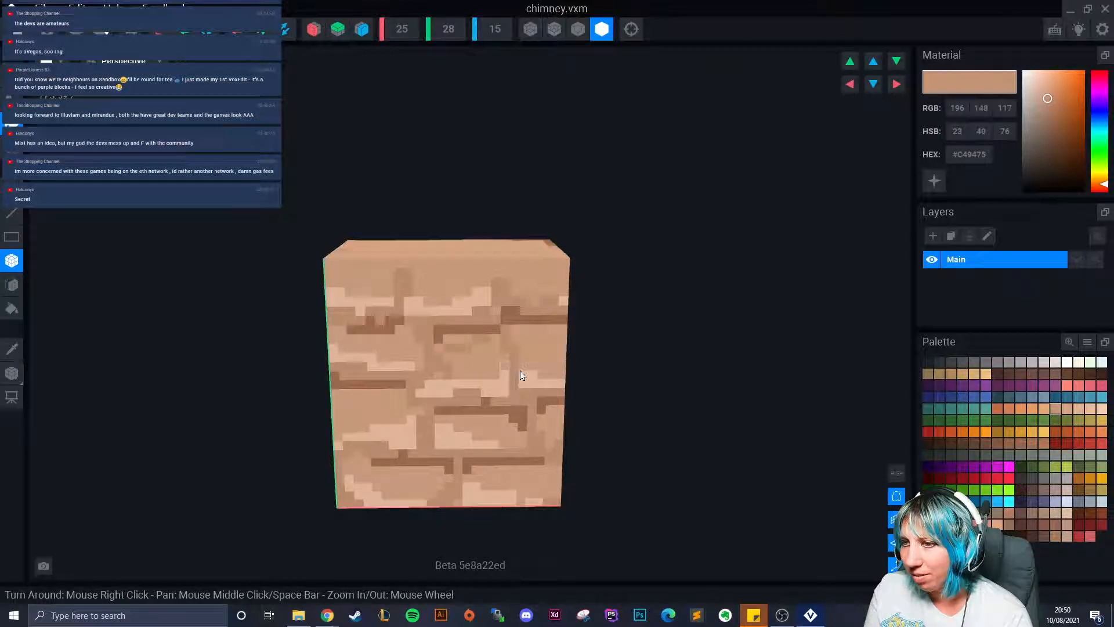
# Step: Scatter #DFB191 texture voxels over the chimney stones, including those in the bottom row
pyautogui.click(1079, 408)
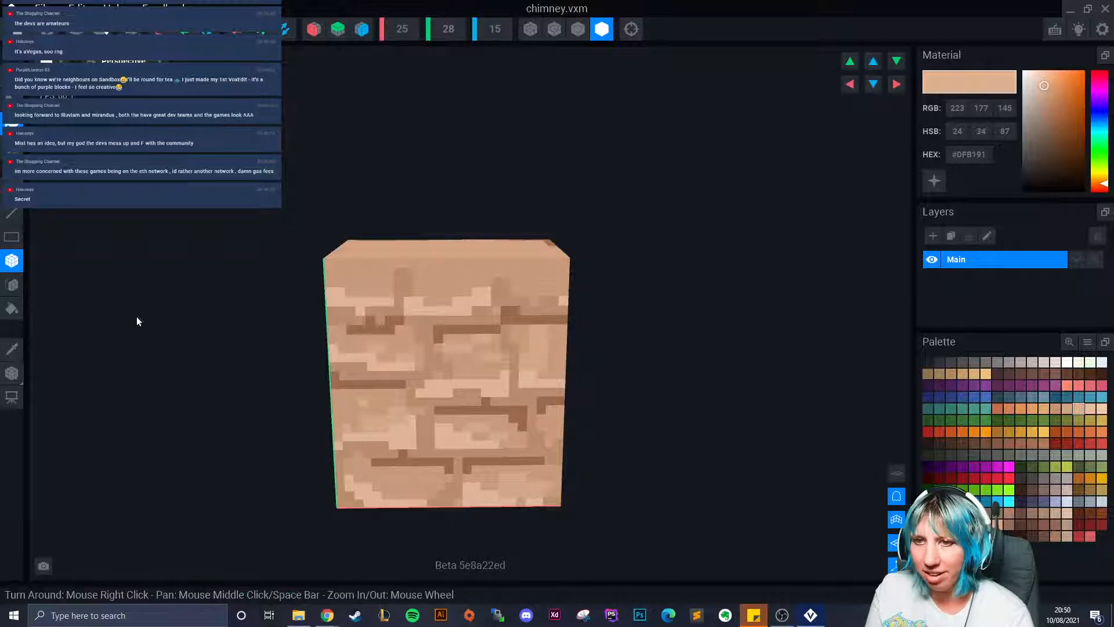
pyautogui.click(11, 260)
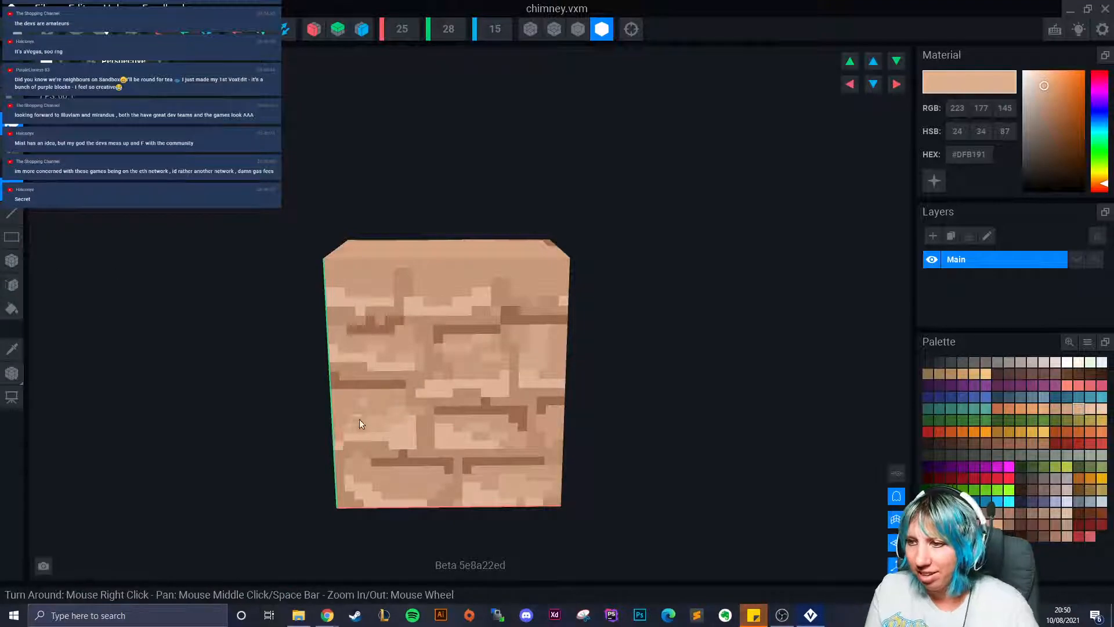
pyautogui.click(507, 485)
pyautogui.moveTo(422, 482); pyautogui.dragTo(430, 482)
pyautogui.moveTo(450, 447); pyautogui.dragTo(475, 402, button='right')
pyautogui.moveTo(402, 385); pyautogui.dragTo(375, 436, button='right')
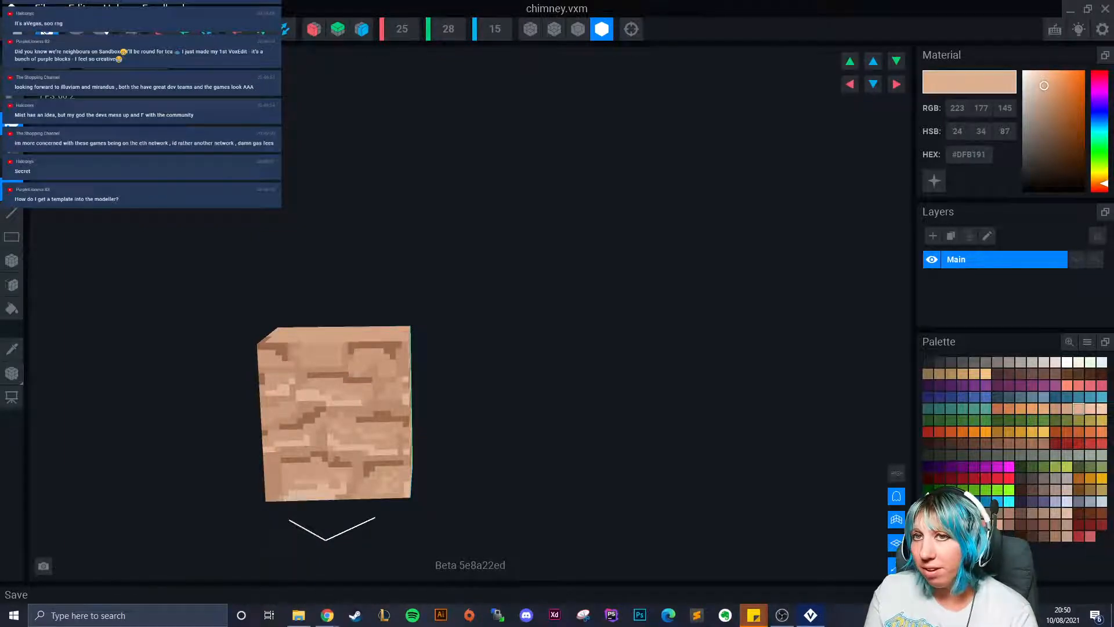
# Step: Save the chimney model and return to the start page
pyautogui.click(12, 8)
pyautogui.click(433, 224)
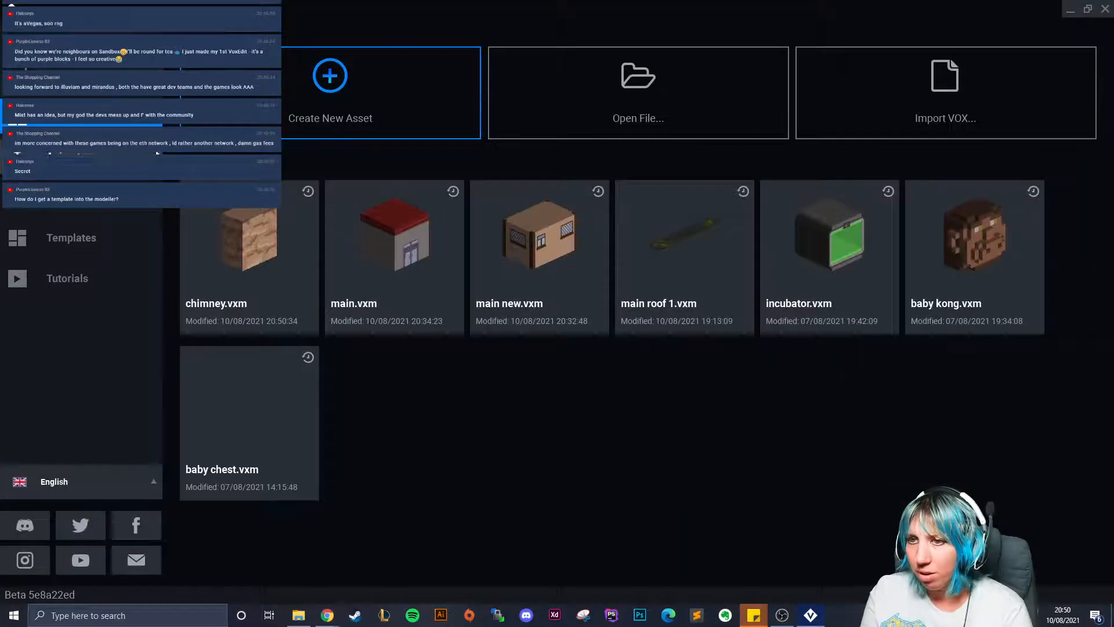
# Step: Create a project named fdssdfds from the Avatar template inside the delete folder of VoxEdit
pyautogui.click(91, 237)
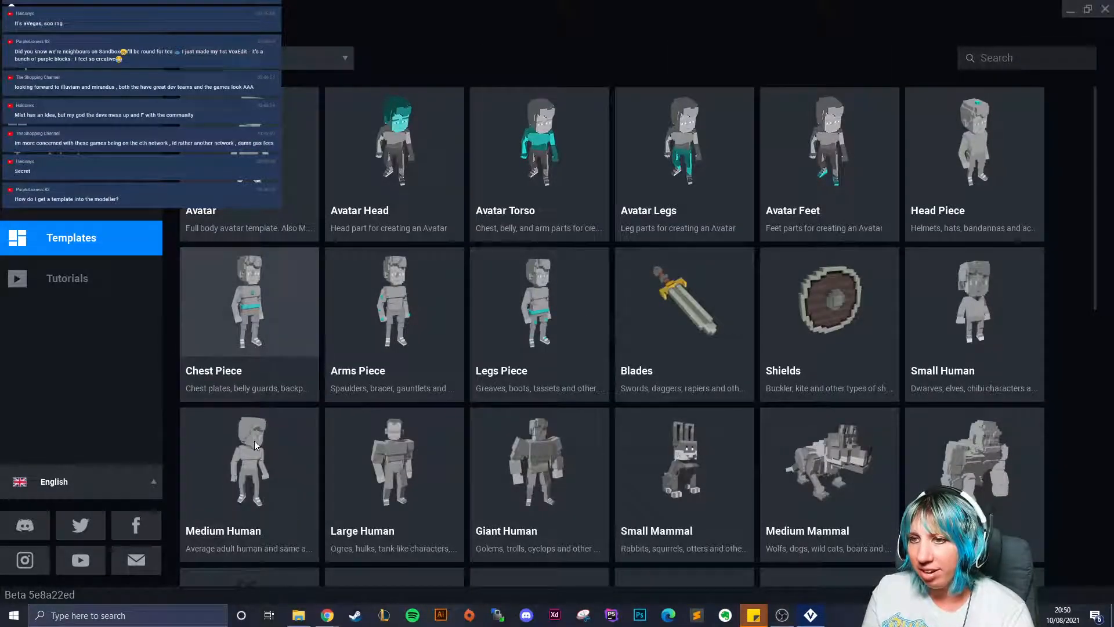
pyautogui.click(267, 457)
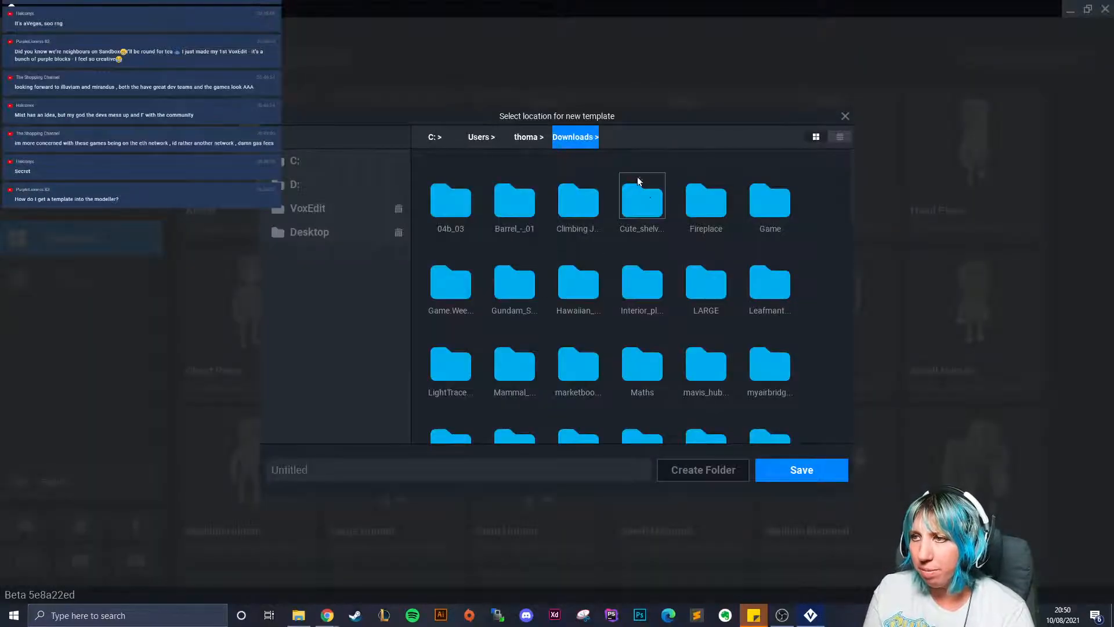
pyautogui.click(336, 211)
pyautogui.doubleClick(588, 214)
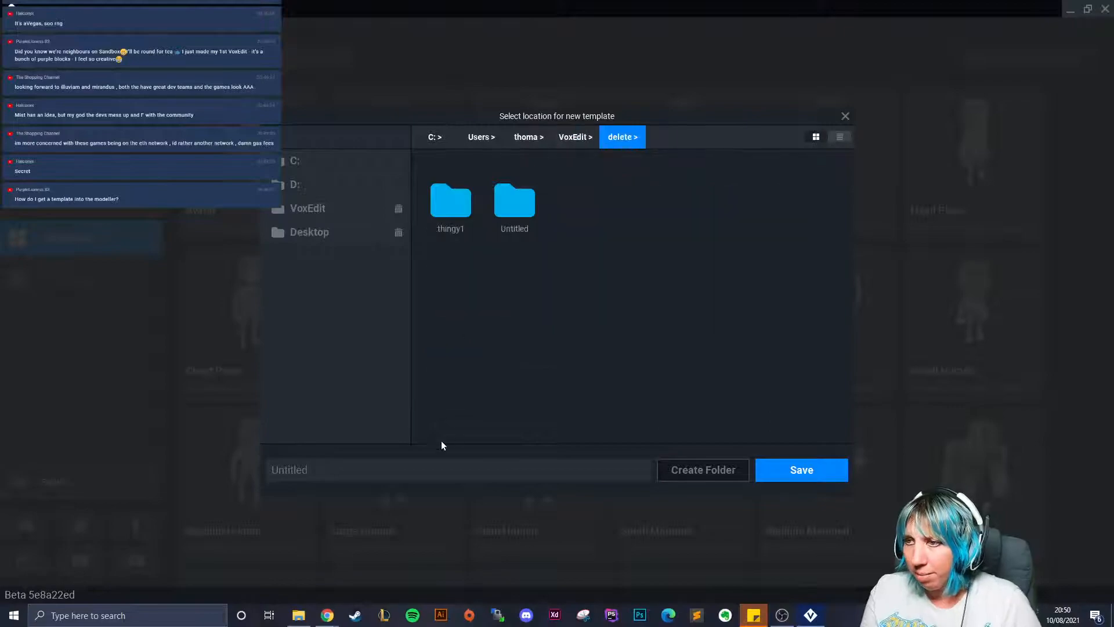
pyautogui.click(471, 473)
pyautogui.write('fdssdfds')
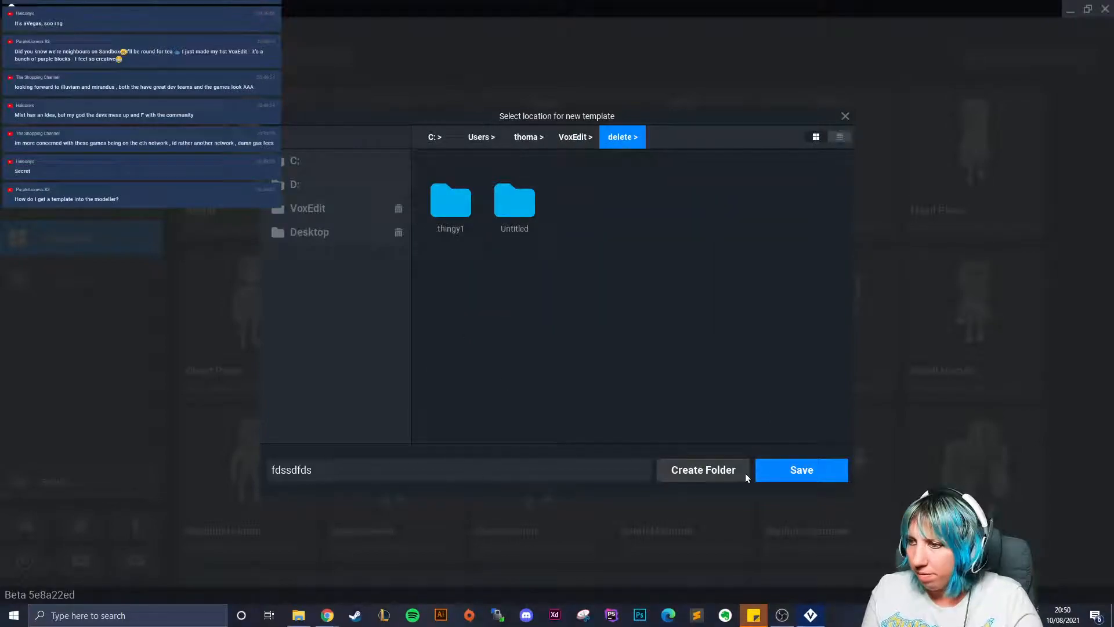
pyautogui.click(801, 471)
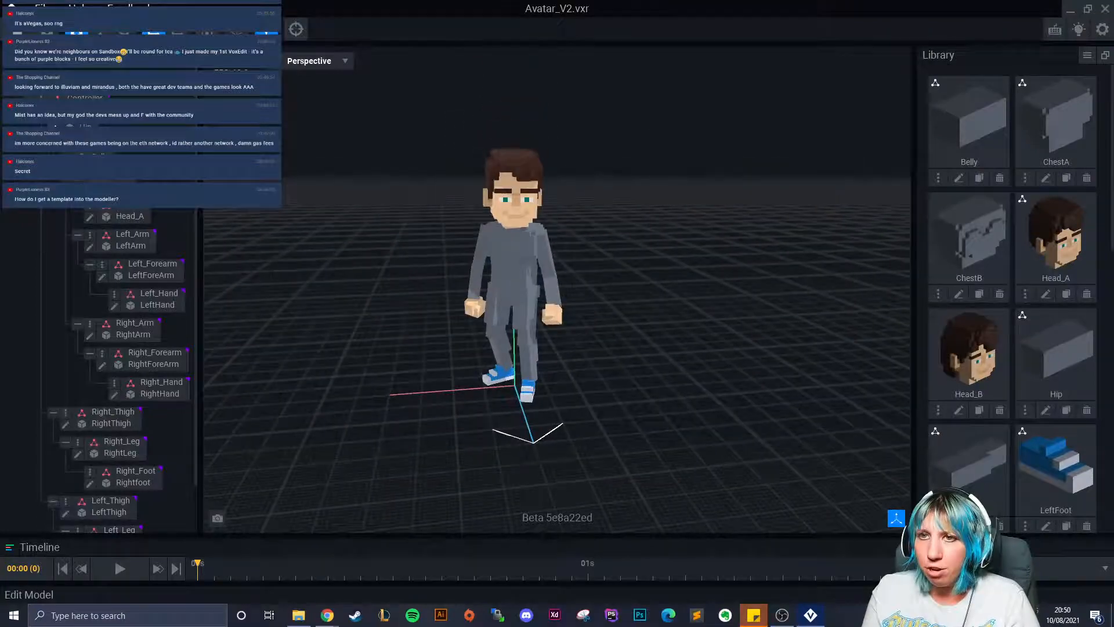
# Step: Open the avatar's Head_A model for editing
pyautogui.click(89, 220)
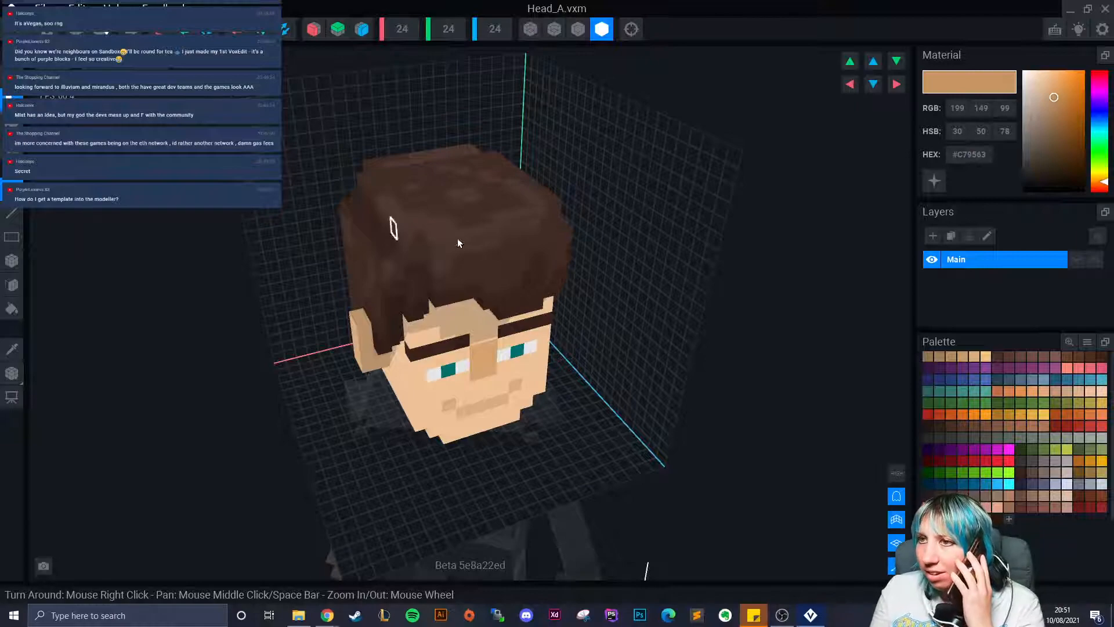
pyautogui.moveTo(389, 234); pyautogui.dragTo(458, 245, button='right')
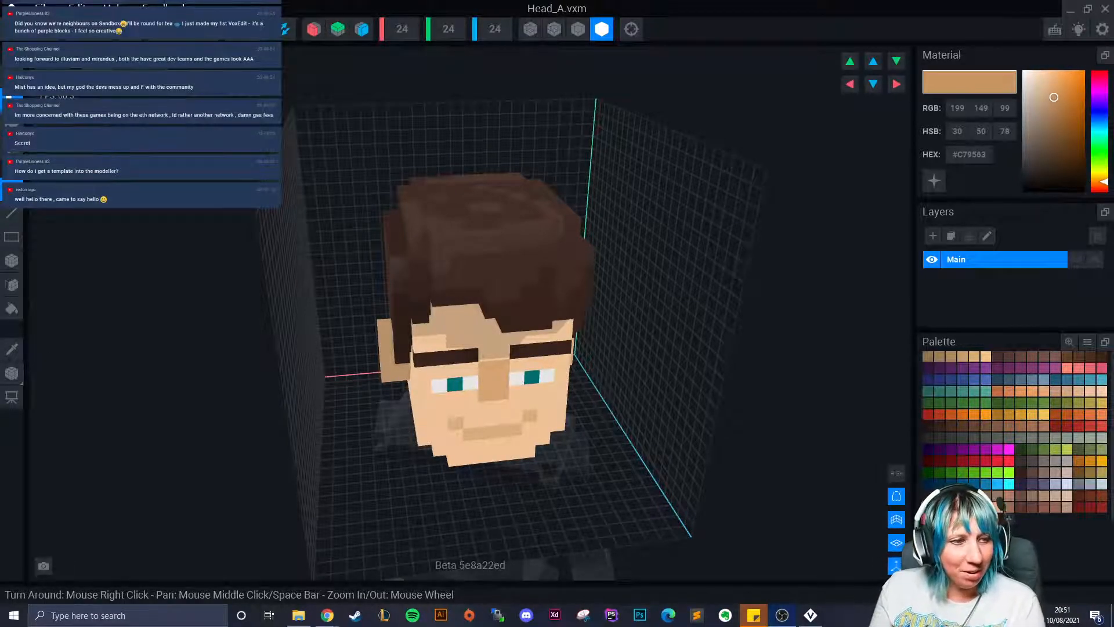
pyautogui.moveTo(447, 356); pyautogui.dragTo(469, 375, button='right')
pyautogui.scroll(3, 469, 375)
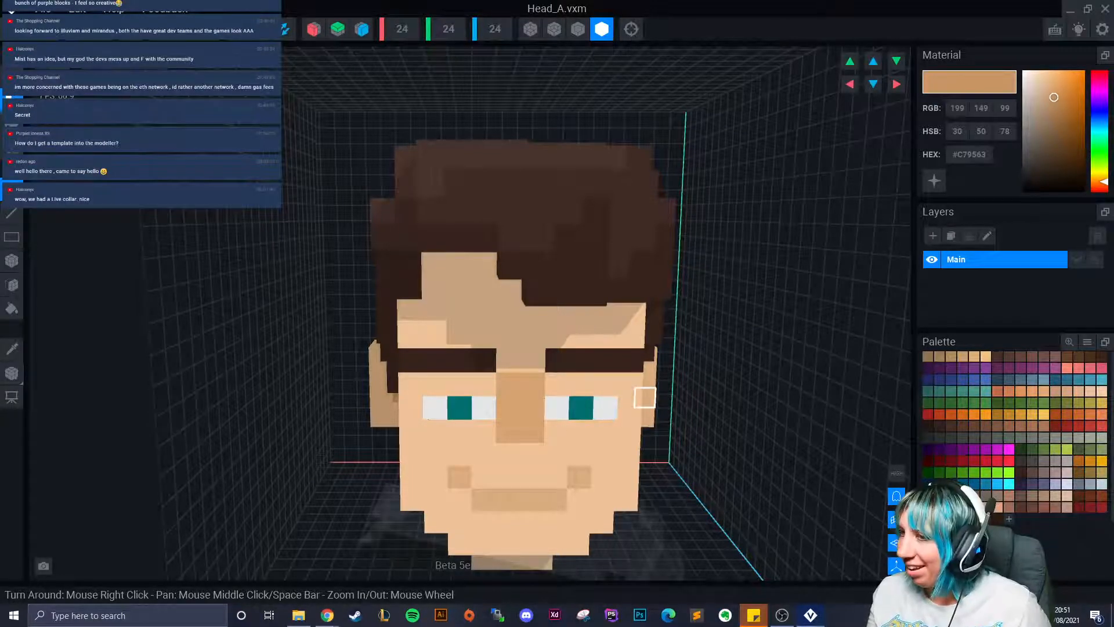
pyautogui.scroll(5, 652, 399)
pyautogui.scroll(-5, 602, 409)
pyautogui.moveTo(601, 409); pyautogui.dragTo(659, 511, button='right')
pyautogui.moveTo(658, 511); pyautogui.dragTo(557, 369, button='middle')
pyautogui.moveTo(493, 266); pyautogui.dragTo(448, 272, button='right')
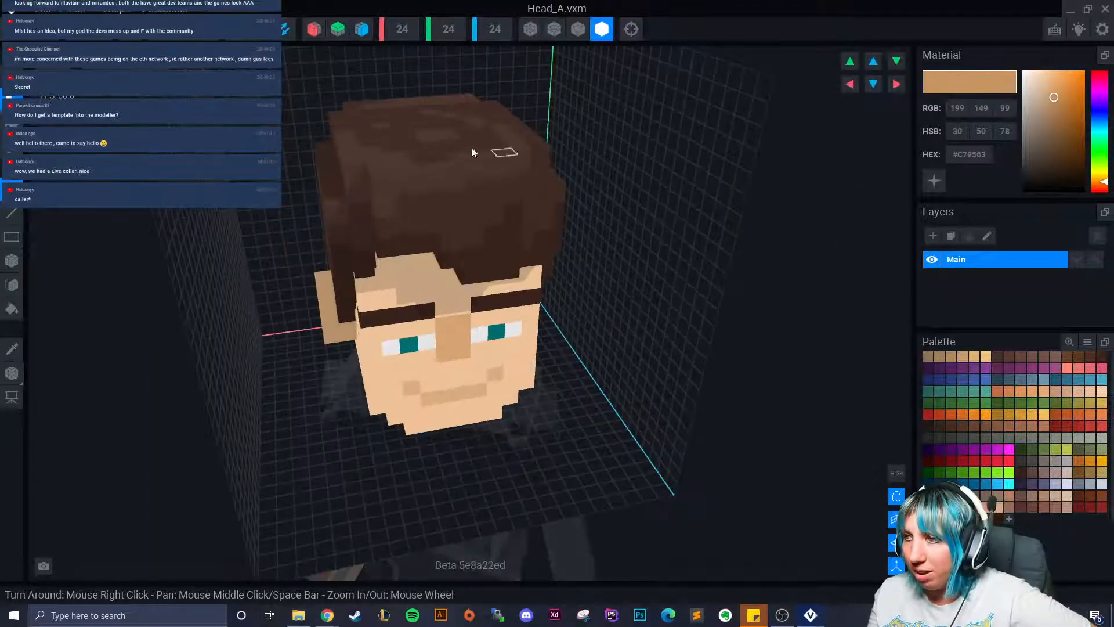
# Step: Add #634332 voxels to the side of the avatar's hair as a protruding tuft
pyautogui.click(975, 427)
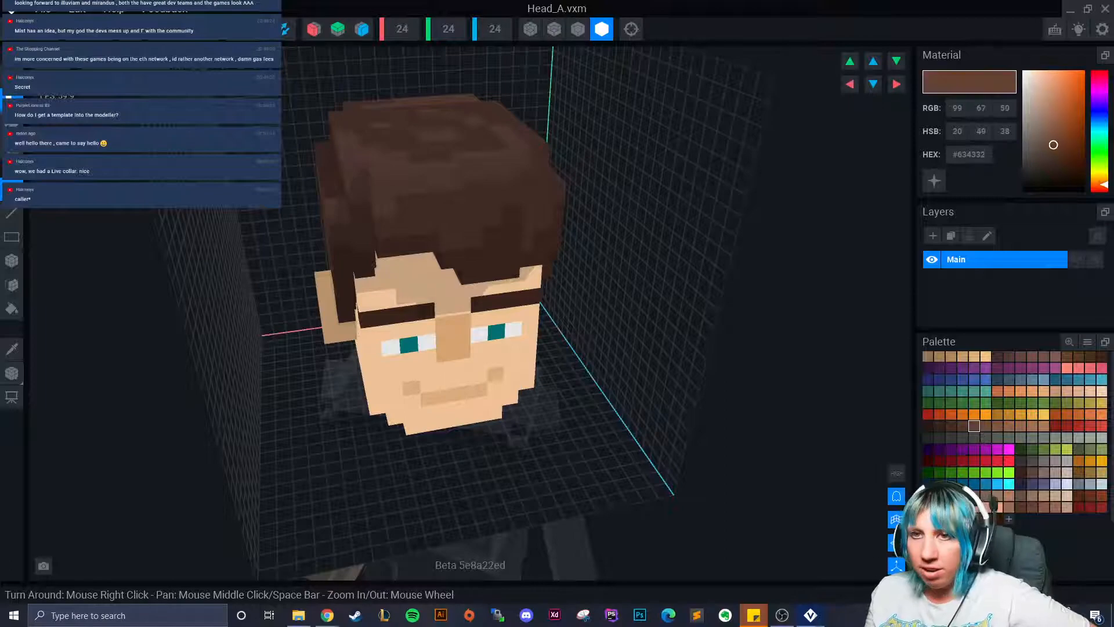
pyautogui.click(12, 261)
pyautogui.moveTo(168, 301); pyautogui.dragTo(304, 264, button='right')
pyautogui.moveTo(399, 116); pyautogui.dragTo(435, 127)
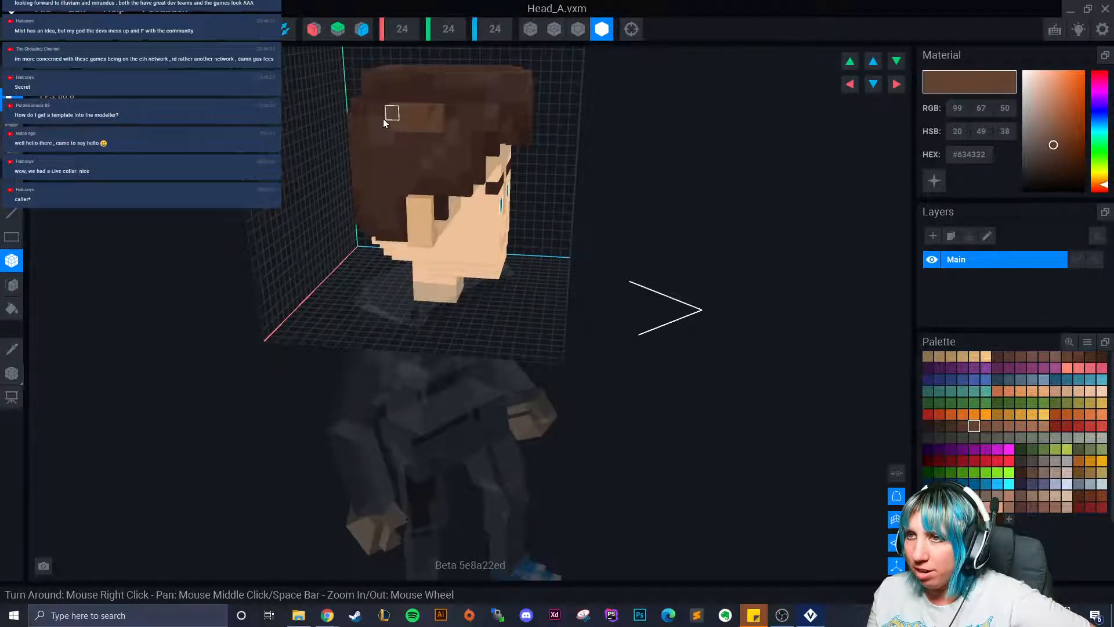
pyautogui.moveTo(423, 130); pyautogui.dragTo(430, 318, button='right')
pyautogui.scroll(3, 409, 344)
pyautogui.moveTo(338, 356); pyautogui.dragTo(416, 330, button='right')
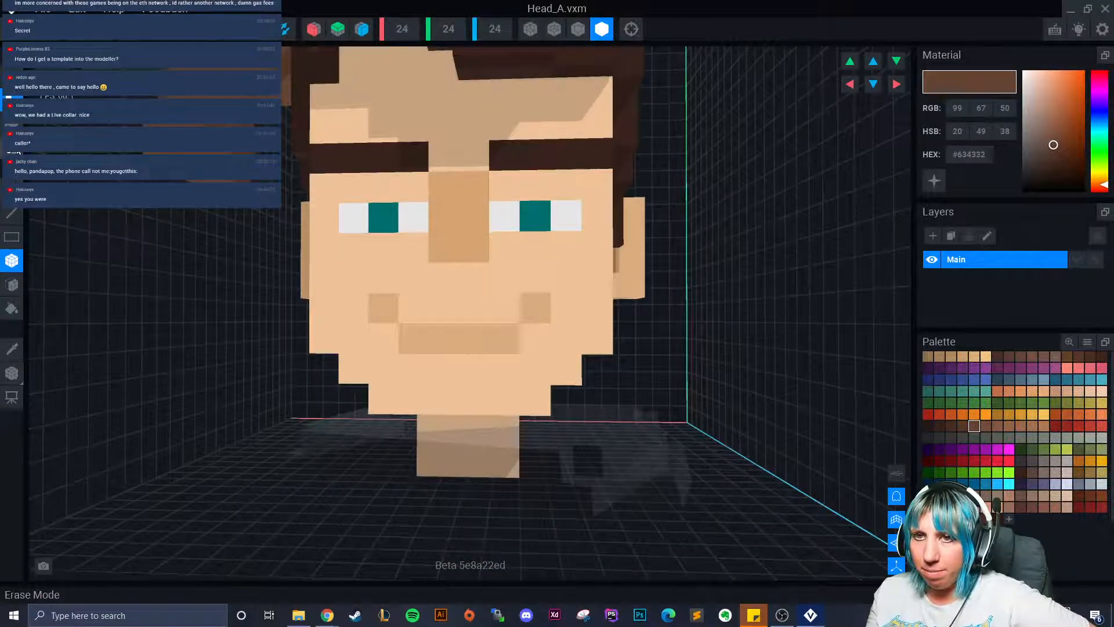
# Step: Paint a dark #242623 animal nose below the eyes, wide at the top and narrowing towards the mouth
pyautogui.click(928, 438)
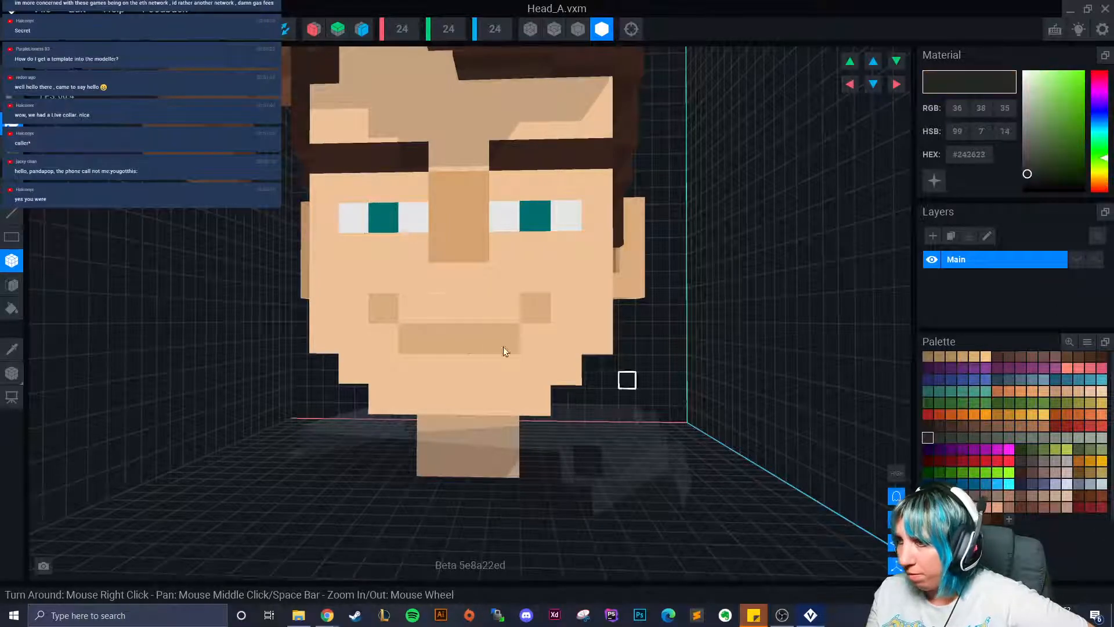
pyautogui.moveTo(429, 252); pyautogui.dragTo(485, 257)
pyautogui.click(508, 249)
pyautogui.moveTo(416, 277)
pyautogui.mouseDown()
pyautogui.moveTo(504, 277)
pyautogui.moveTo(448, 301)
pyautogui.mouseUp()
pyautogui.moveTo(517, 417); pyautogui.dragTo(465, 390, button='right')
pyautogui.scroll(2, 492, 430)
pyautogui.scroll(-3, 492, 430)
pyautogui.scroll(5, 466, 390)
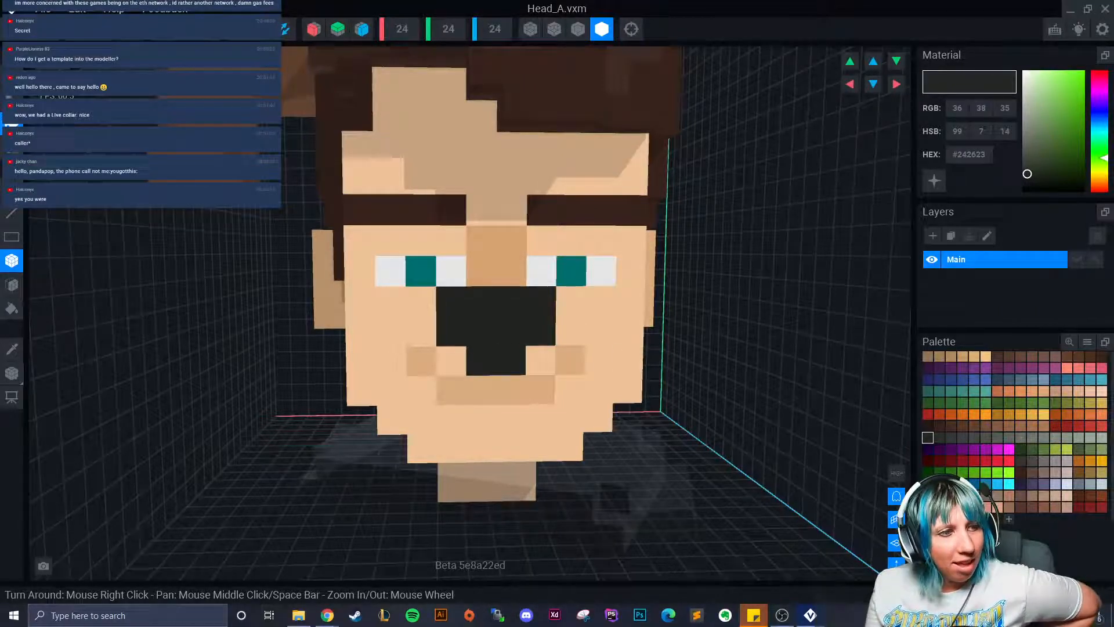
# Step: Save the edited Head_A model and return to the avatar project
pyautogui.moveTo(467, 259); pyautogui.dragTo(349, 232, button='right')
pyautogui.scroll(-5, 498, 334)
pyautogui.click(13, 29)
pyautogui.click(454, 225)
# Step: Attach the ChestB model to the avatar's chest node in the skeleton
pyautogui.scroll(4, 551, 303)
pyautogui.scroll(-4, 559, 301)
pyautogui.moveTo(551, 308); pyautogui.dragTo(522, 261, button='right')
pyautogui.scroll(3, 559, 301)
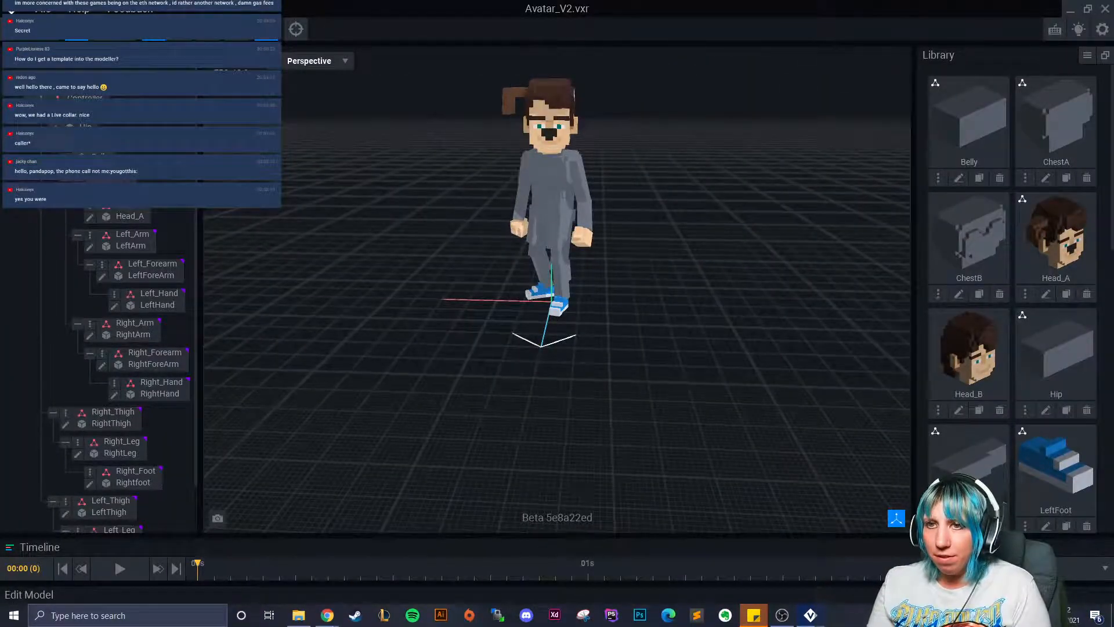
pyautogui.scroll(1, 772, 274)
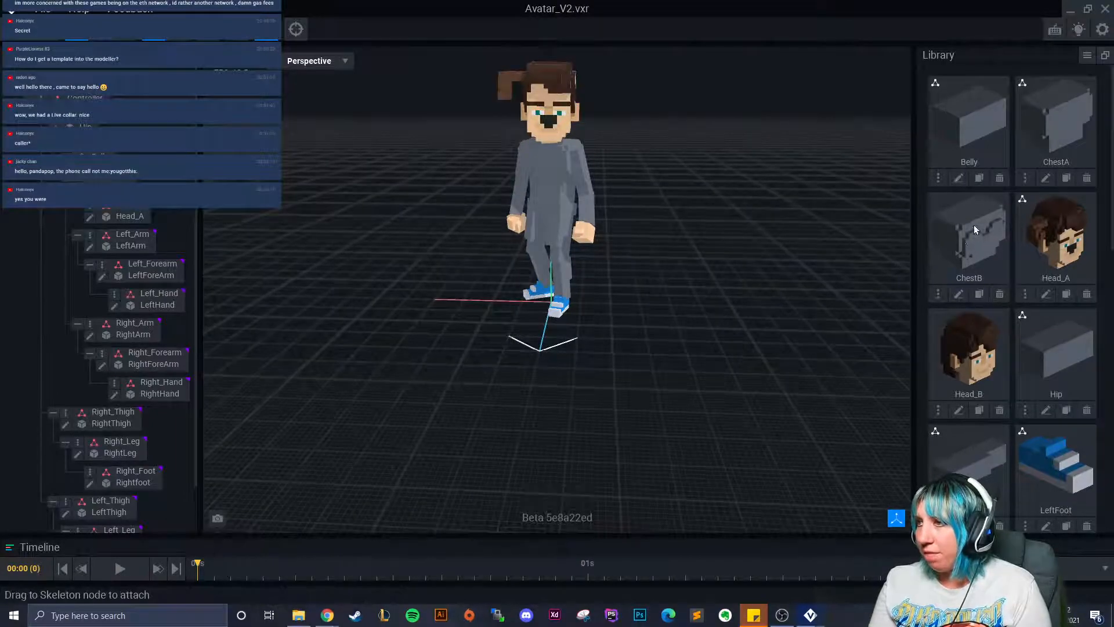
pyautogui.moveTo(975, 238); pyautogui.dragTo(124, 200)
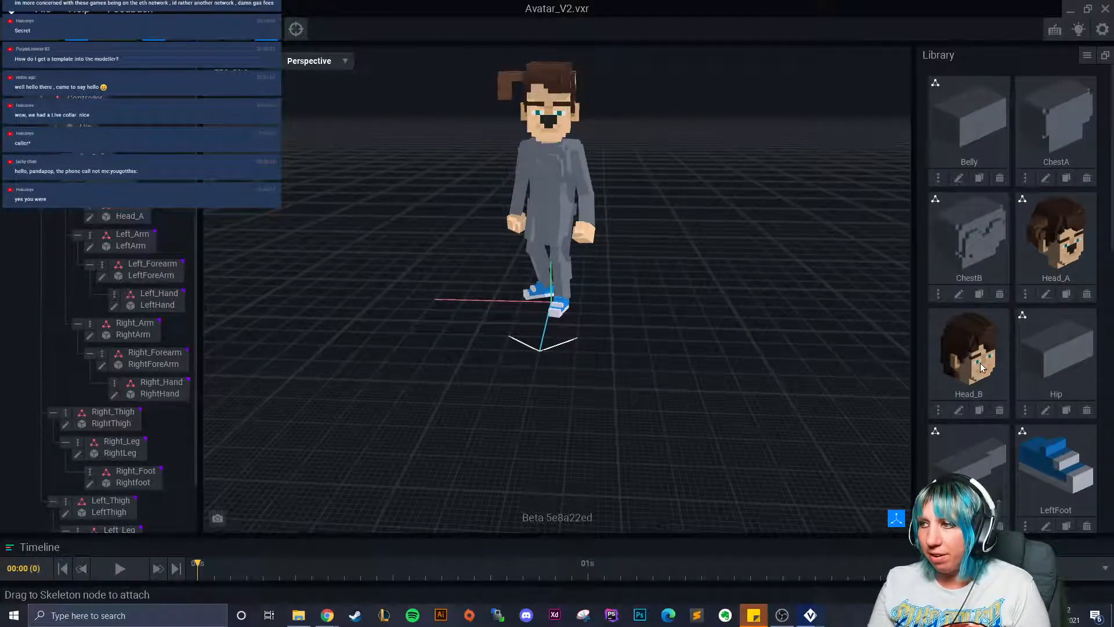
# Step: Replace the model on the avatar's head node with Head_B
pyautogui.scroll(3, 615, 225)
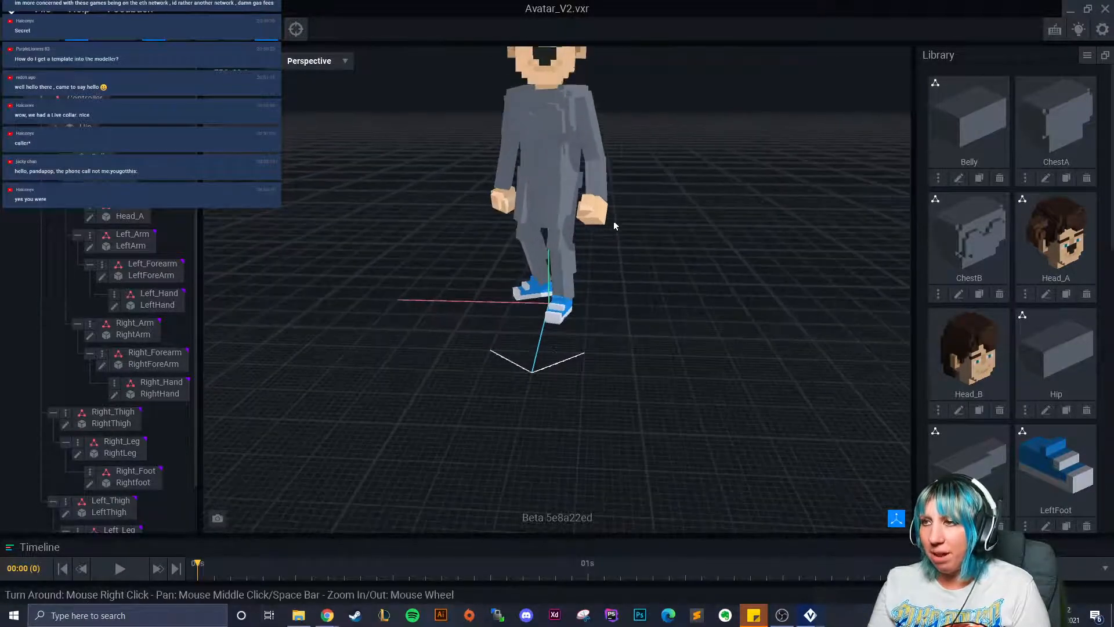
pyautogui.moveTo(614, 225); pyautogui.dragTo(563, 352, button='middle')
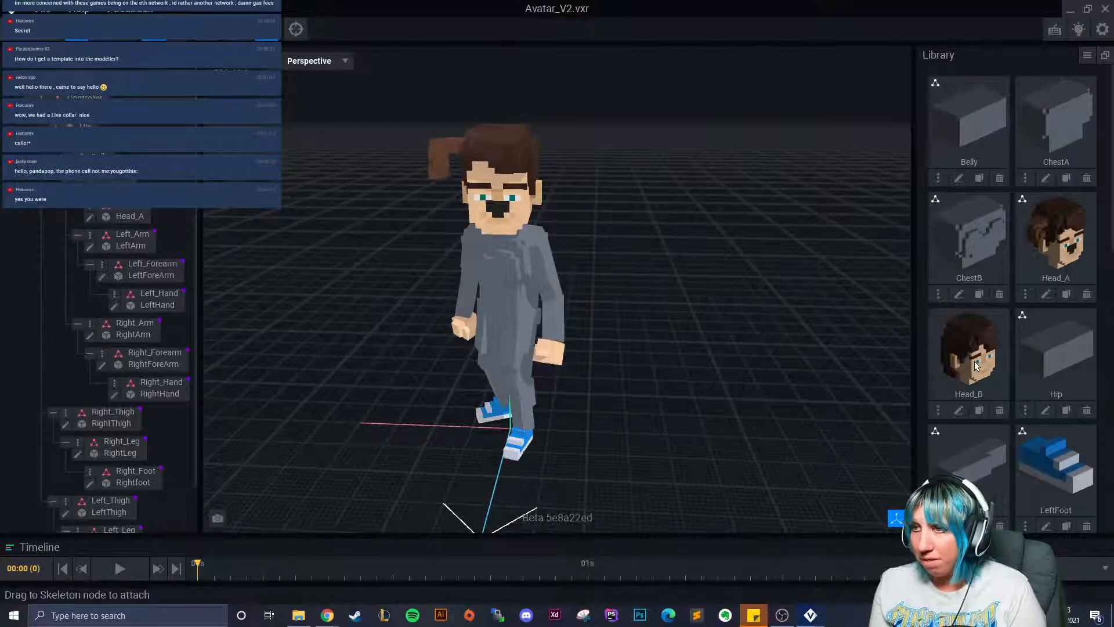
pyautogui.moveTo(943, 340); pyautogui.dragTo(138, 215)
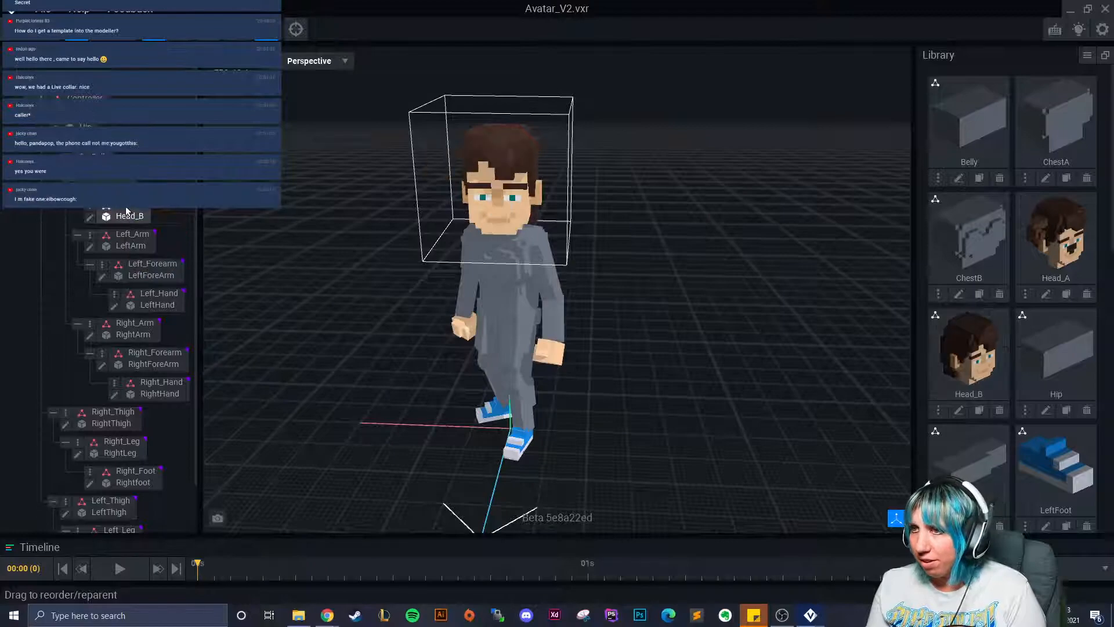
# Step: Attach the edited Head_A model to the avatar's head node again
pyautogui.scroll(3, 550, 324)
pyautogui.moveTo(549, 324)
pyautogui.mouseDown(button='right')
pyautogui.moveTo(572, 329)
pyautogui.moveTo(558, 325)
pyautogui.mouseUp(button='right')
pyautogui.moveTo(1039, 253); pyautogui.dragTo(135, 216)
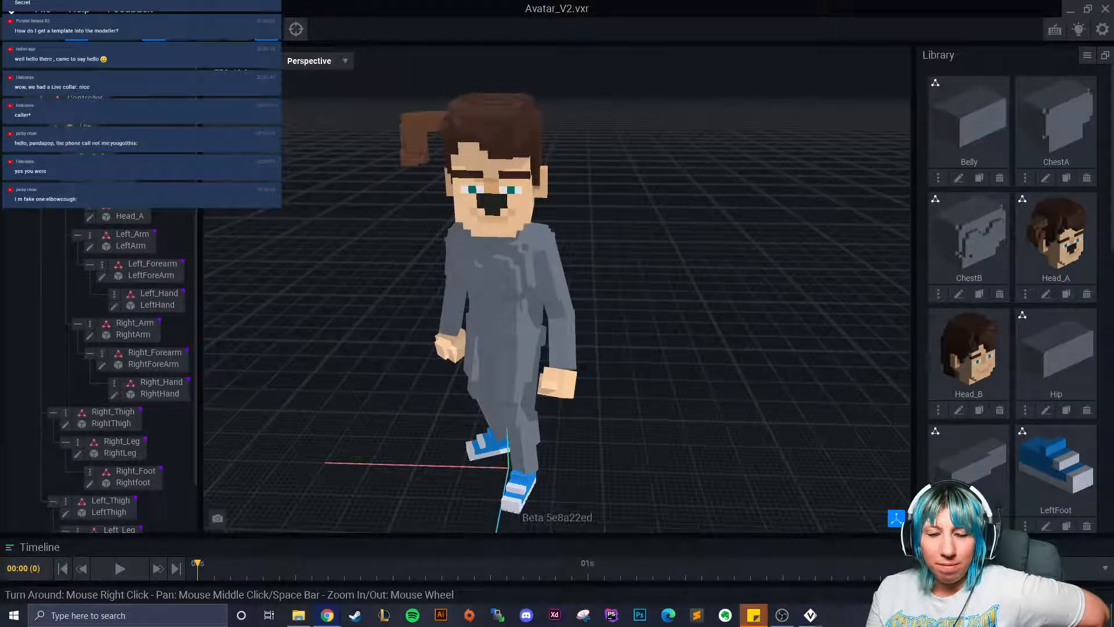
# Step: Close the avatar project and open cottage final.vxr from the recent assets
pyautogui.click(14, 29)
pyautogui.click(544, 225)
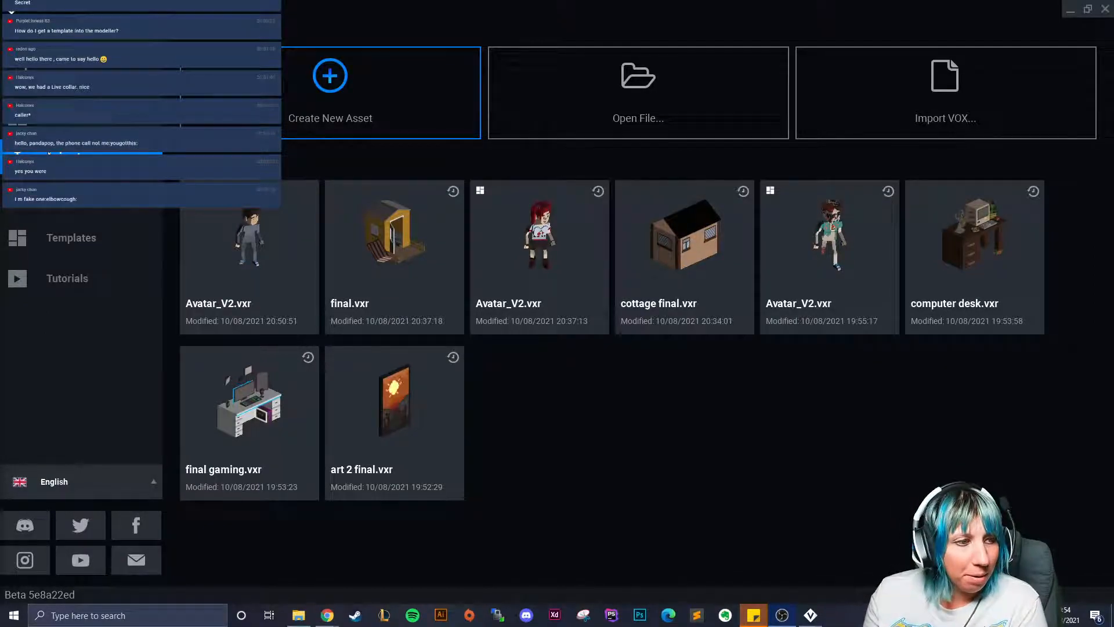
pyautogui.click(81, 115)
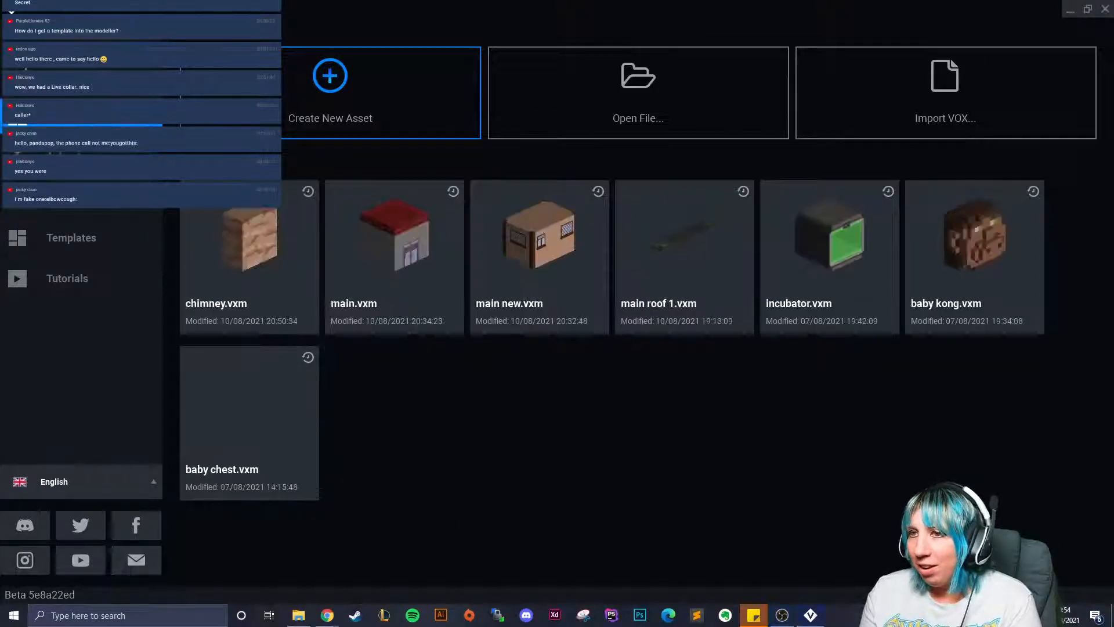
pyautogui.click(81, 157)
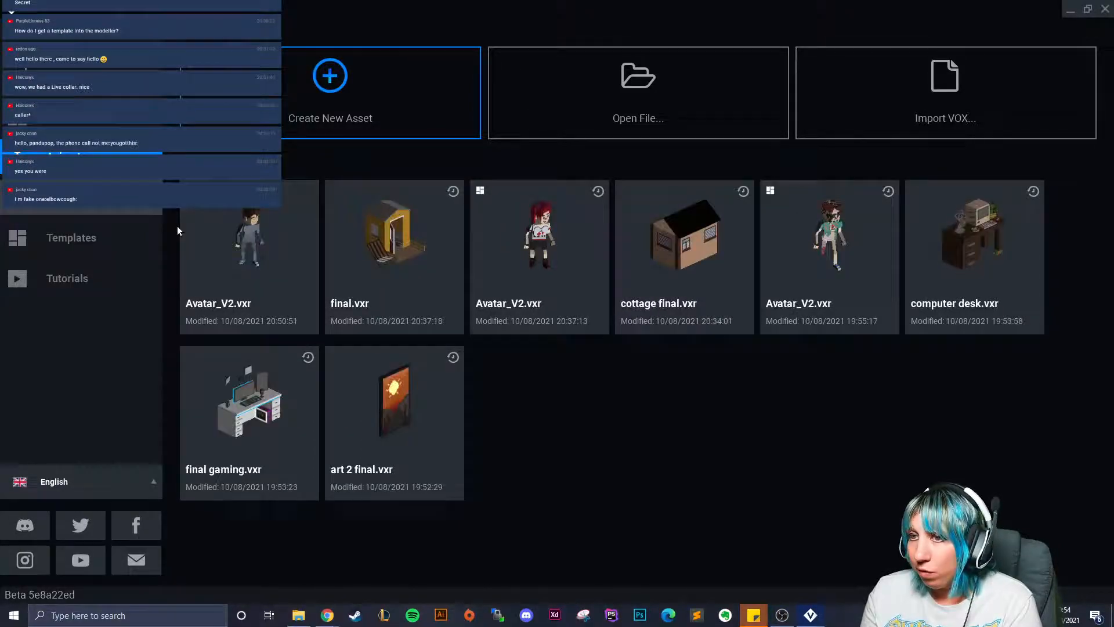
pyautogui.click(683, 247)
pyautogui.click(991, 56)
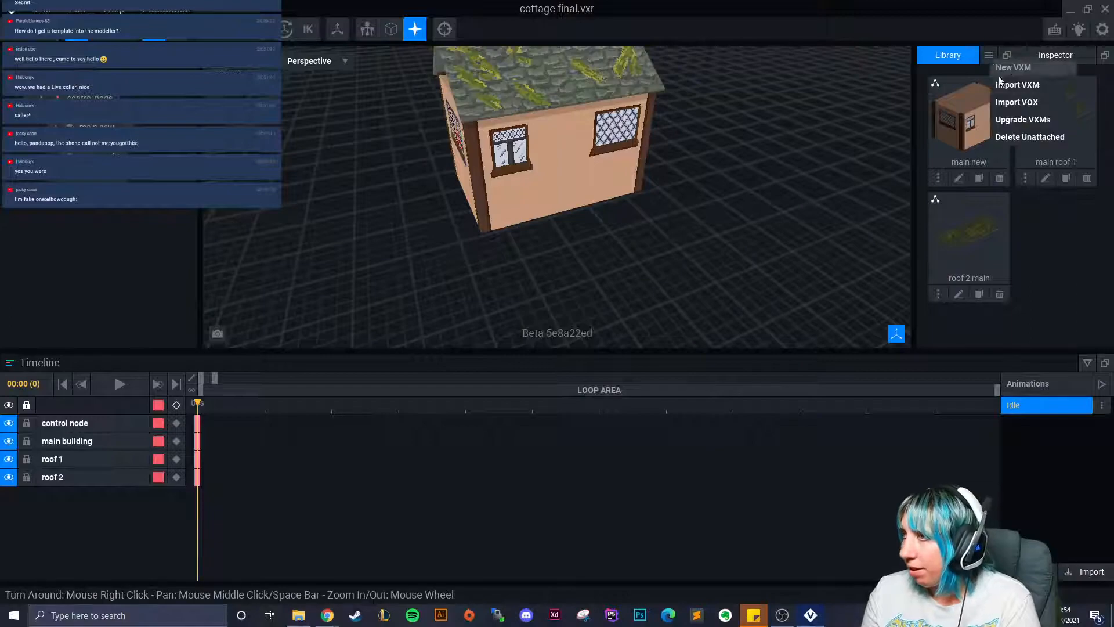
pyautogui.click(1014, 88)
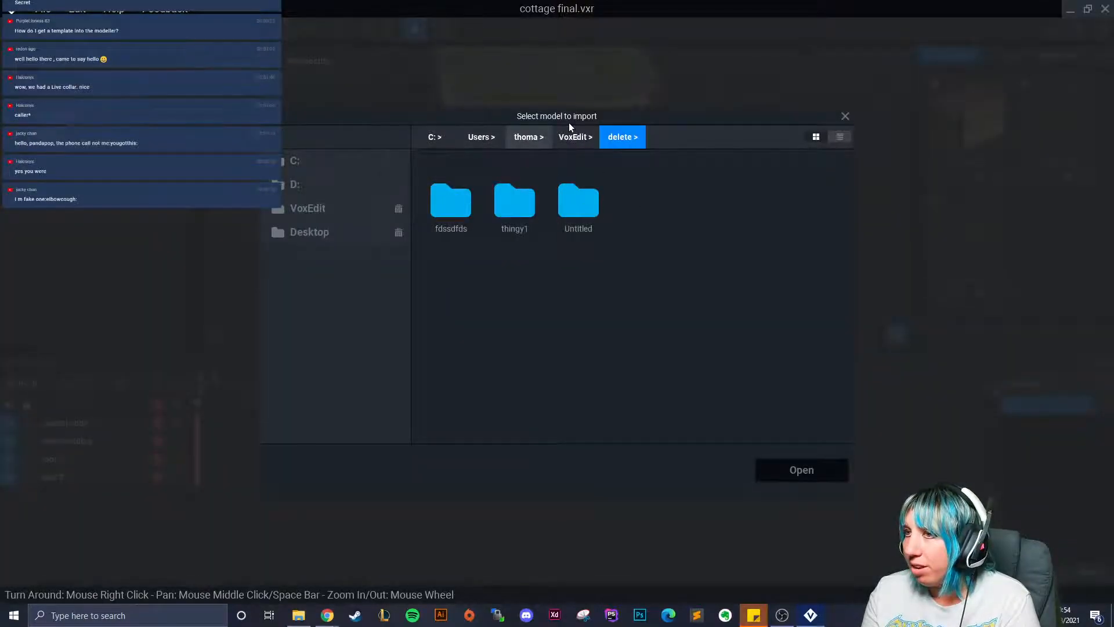
pyautogui.click(846, 116)
# Step: Save and close cottage final.vxr, check the recent model assets for chimney.vxm, and reopen the cottage project
pyautogui.click(17, 29)
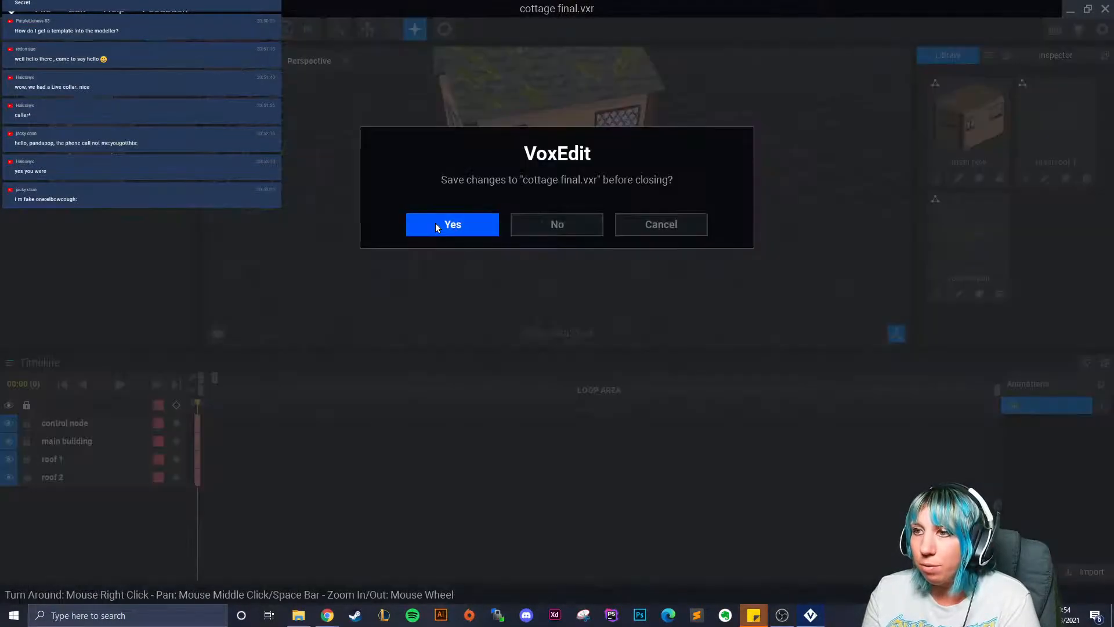
pyautogui.click(453, 224)
pyautogui.click(81, 116)
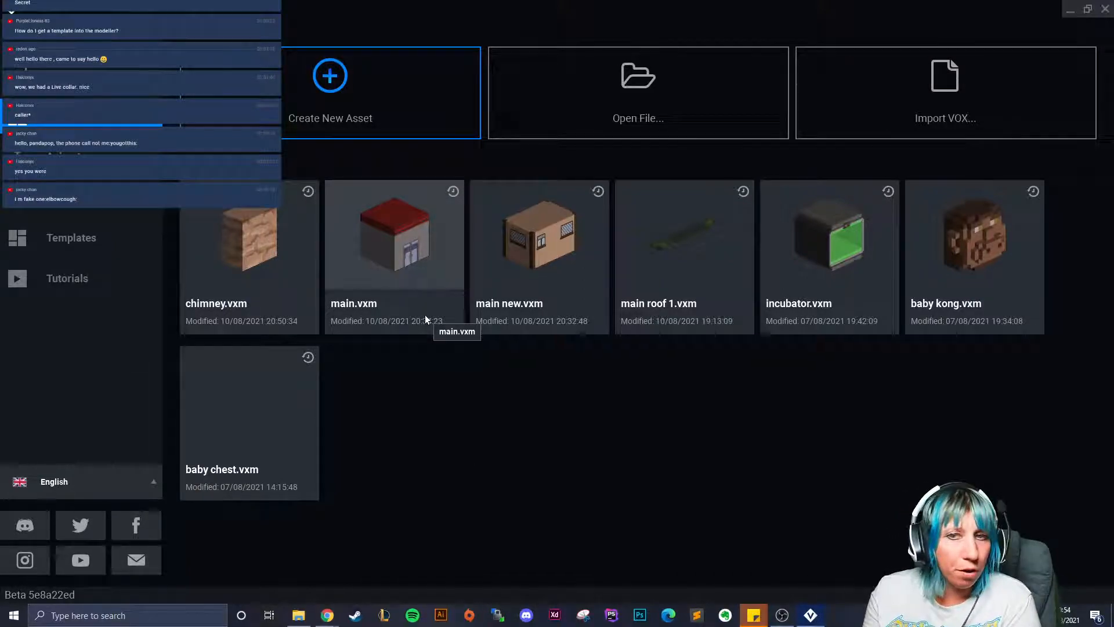
pyautogui.click(81, 156)
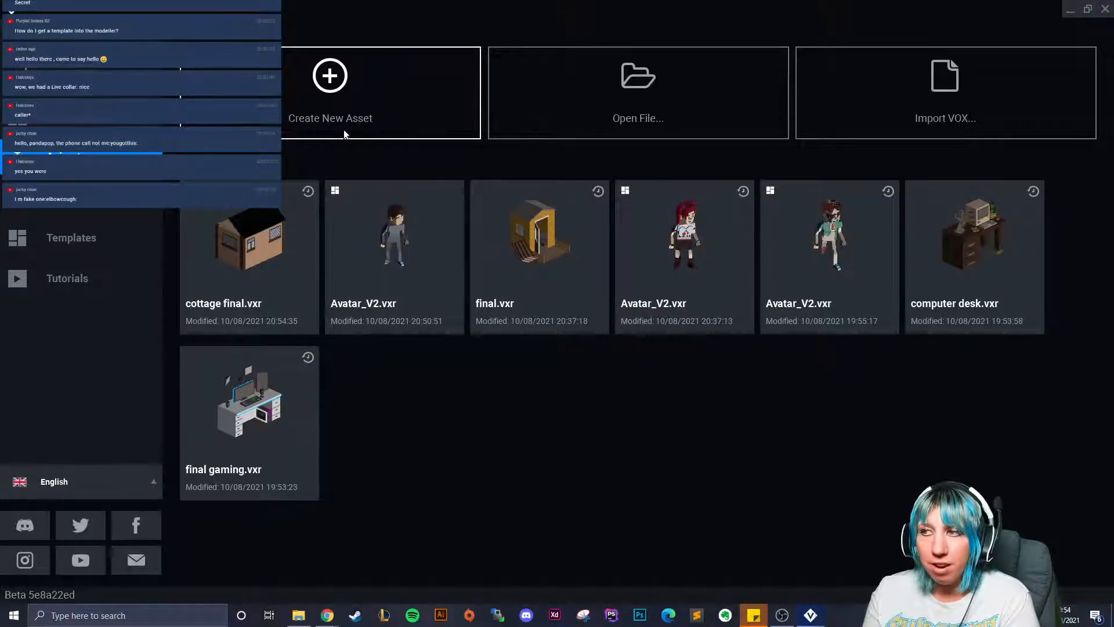
pyautogui.click(296, 264)
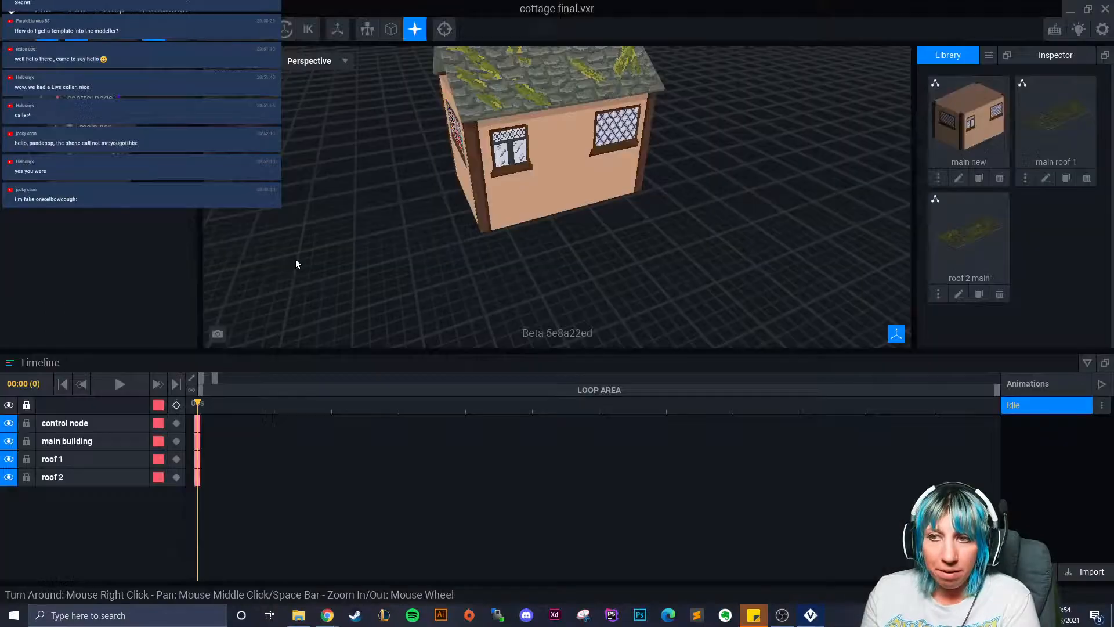
# Step: Import chimney.vxm from the witch's cottage folder in VoxEdit's Sandbox folder into the cottage project's library
pyautogui.click(988, 55)
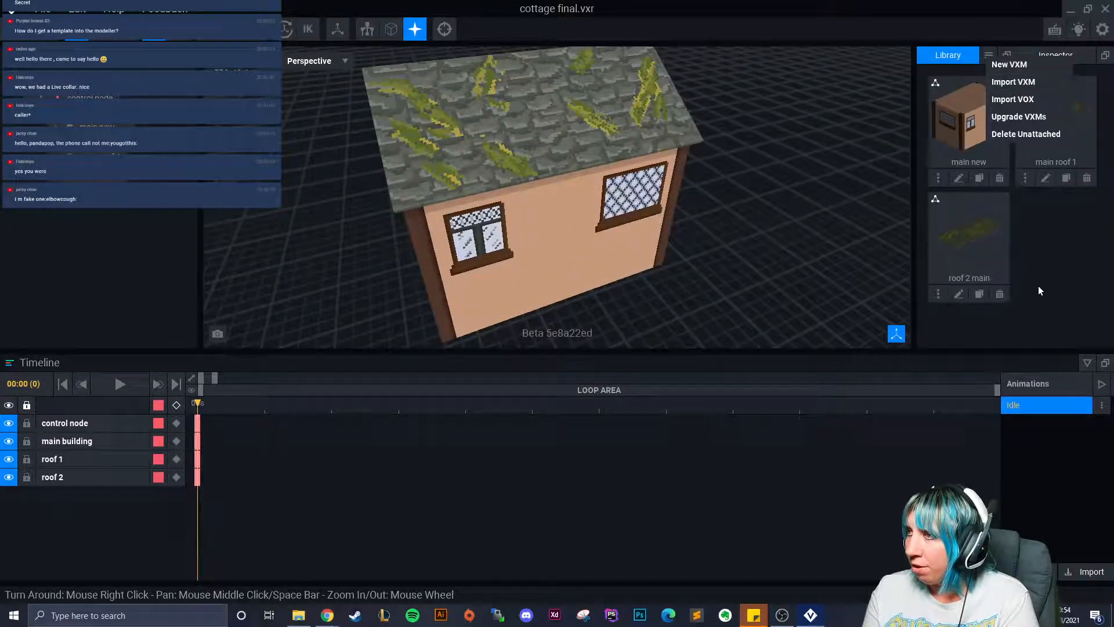
pyautogui.click(988, 56)
pyautogui.click(1000, 89)
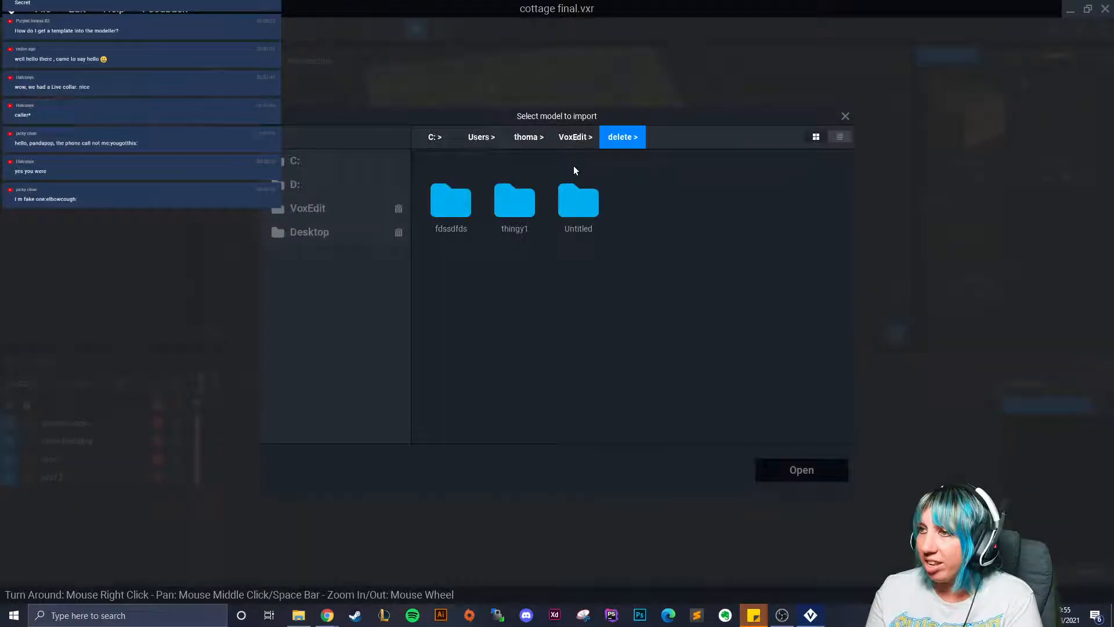
pyautogui.click(347, 208)
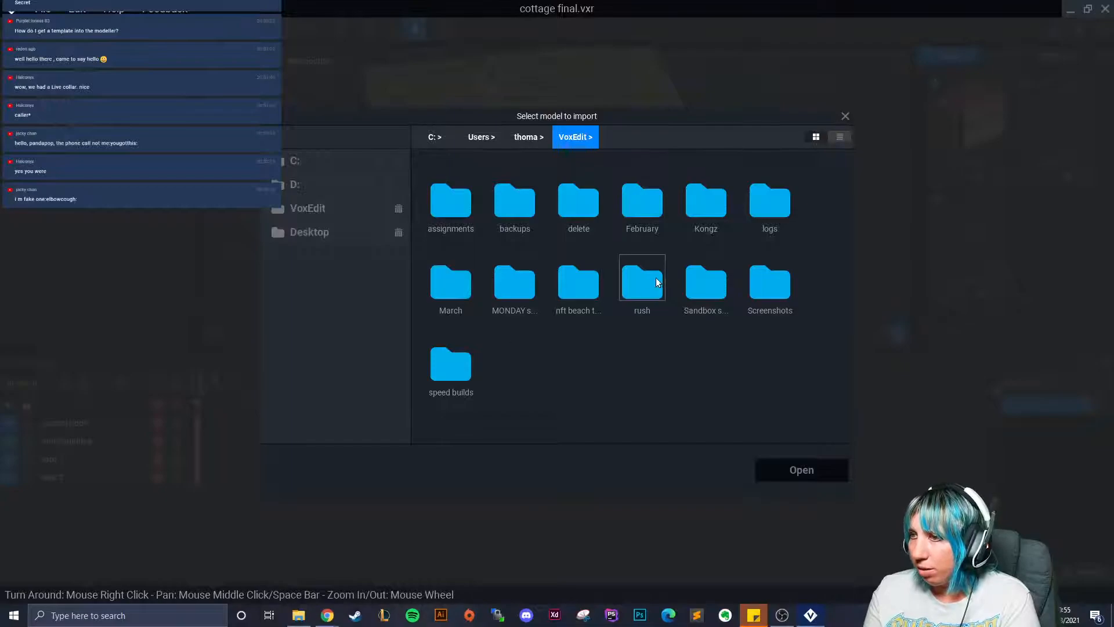
pyautogui.doubleClick(699, 288)
pyautogui.doubleClick(504, 364)
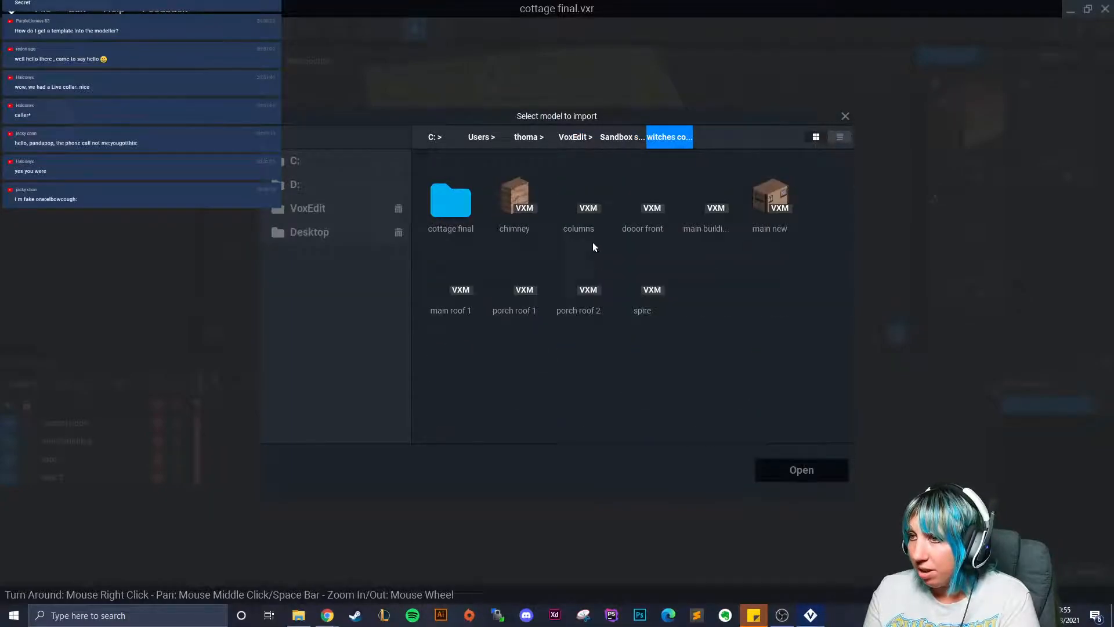
pyautogui.click(517, 200)
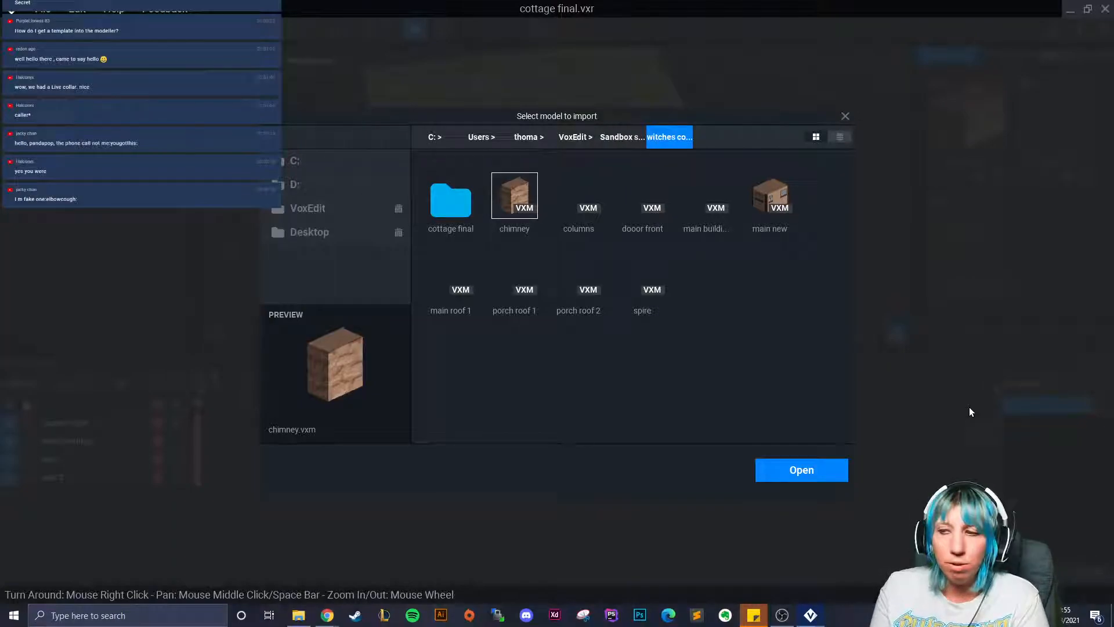
pyautogui.click(820, 476)
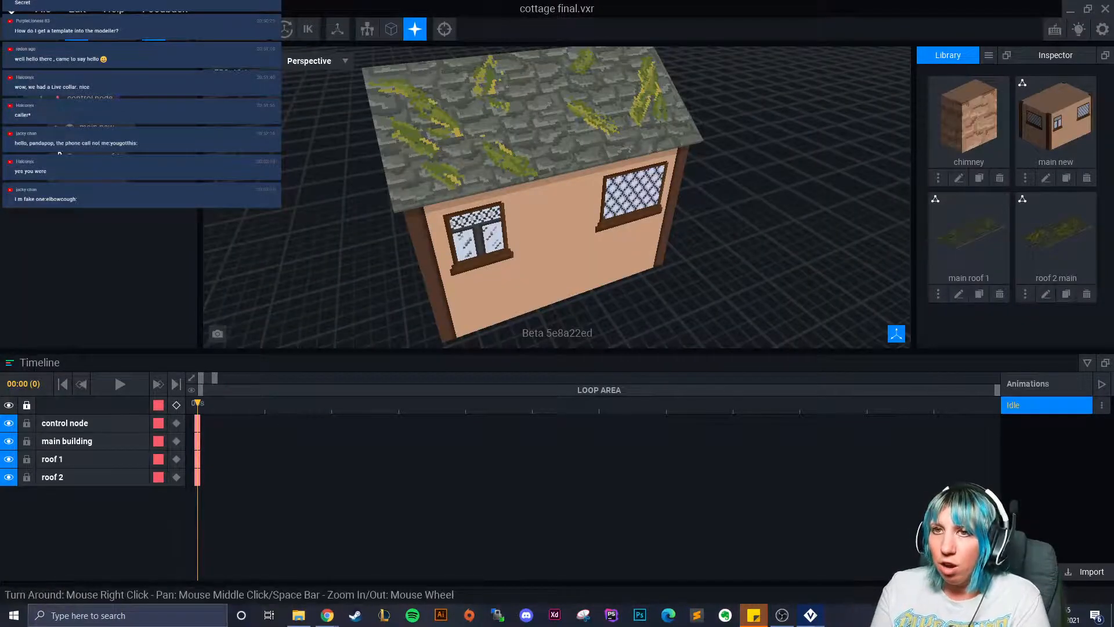
# Step: Create a child node named chimney under the control node in the skeleton
pyautogui.moveTo(508, 267); pyautogui.dragTo(469, 154, button='right')
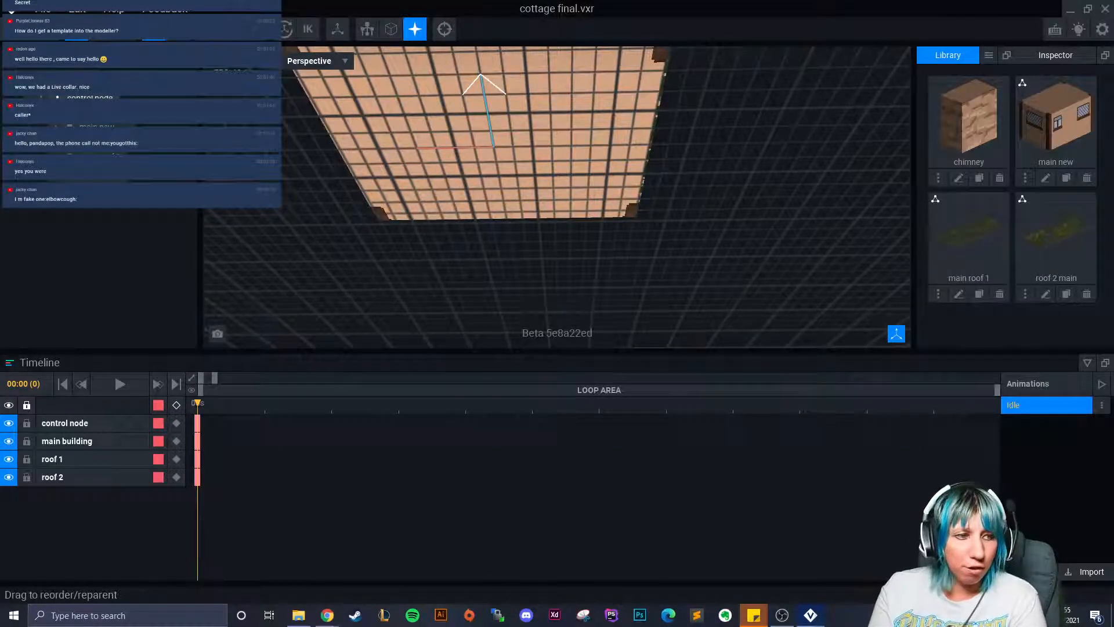
pyautogui.moveTo(473, 96); pyautogui.dragTo(468, 104, button='right')
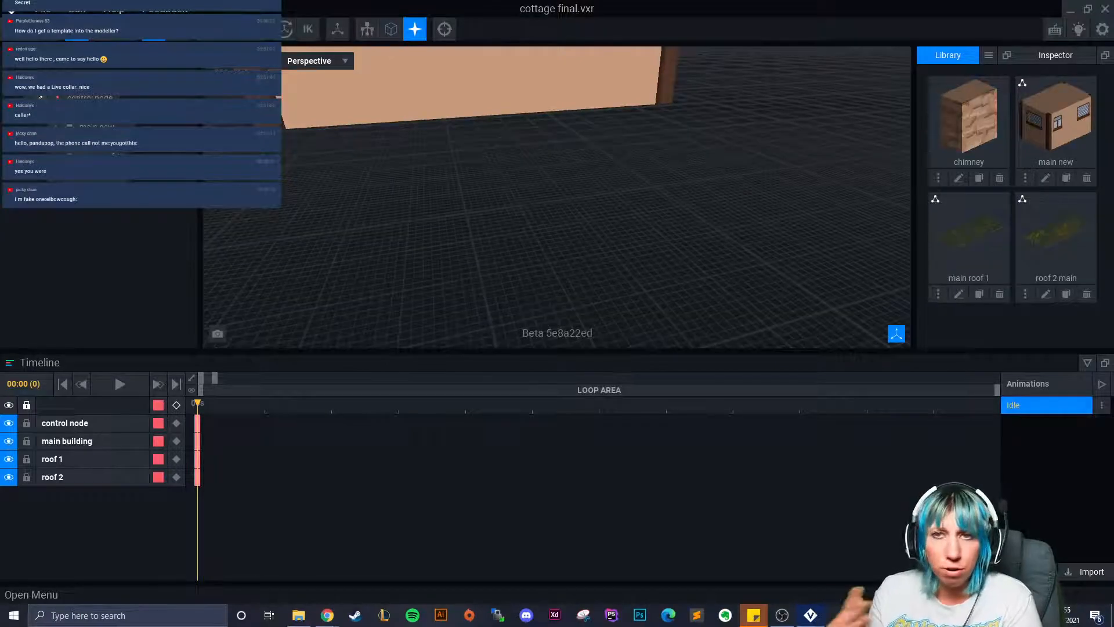
pyautogui.click(89, 98)
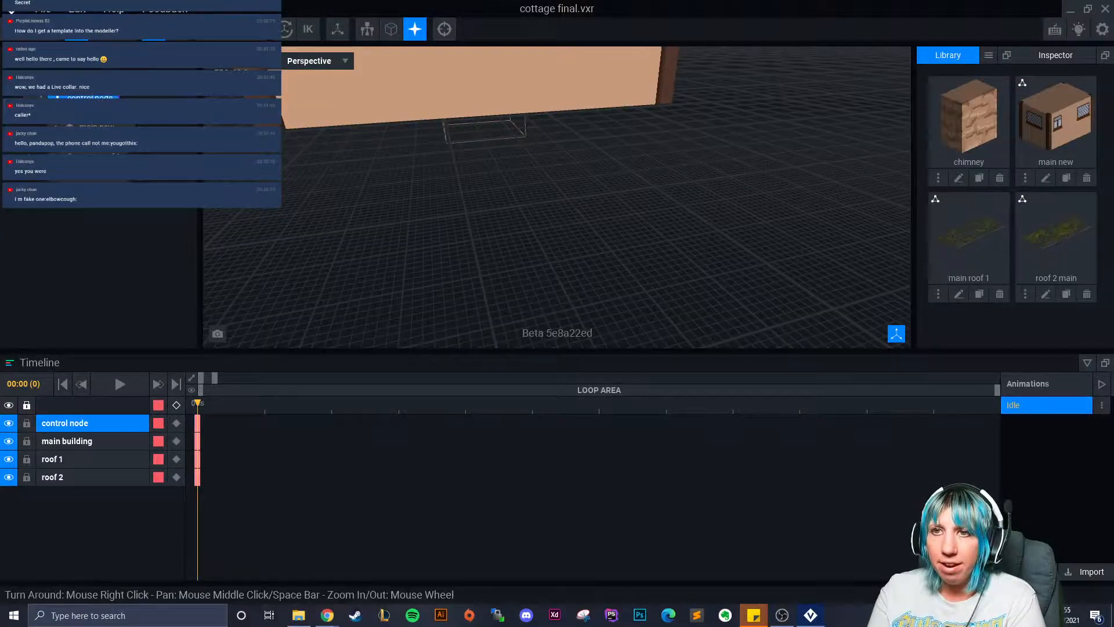
pyautogui.click(41, 98)
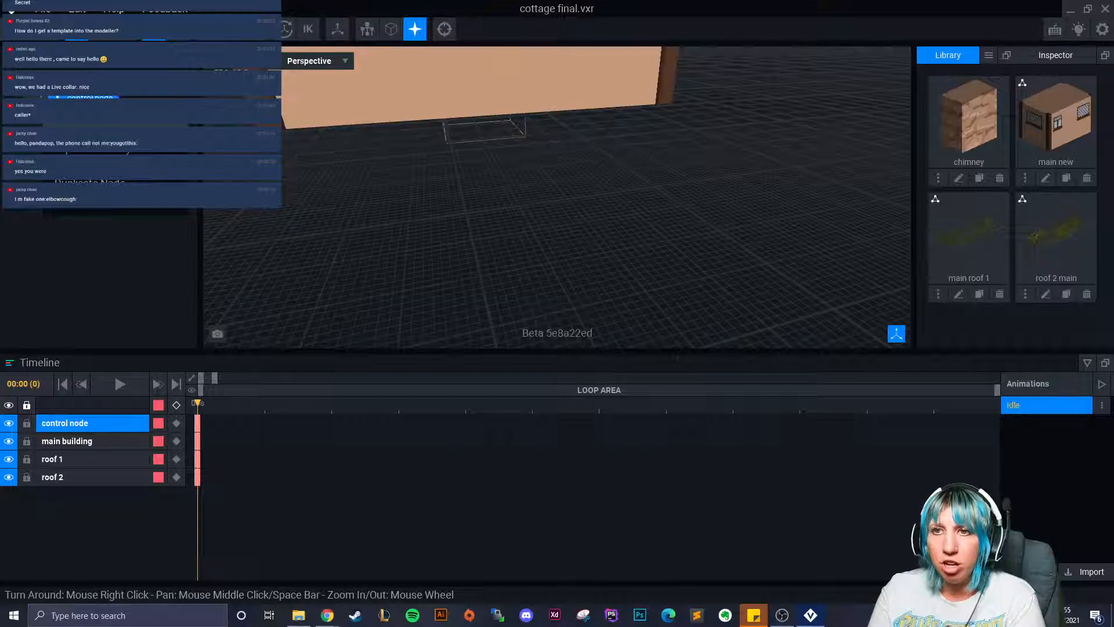
pyautogui.click(84, 134)
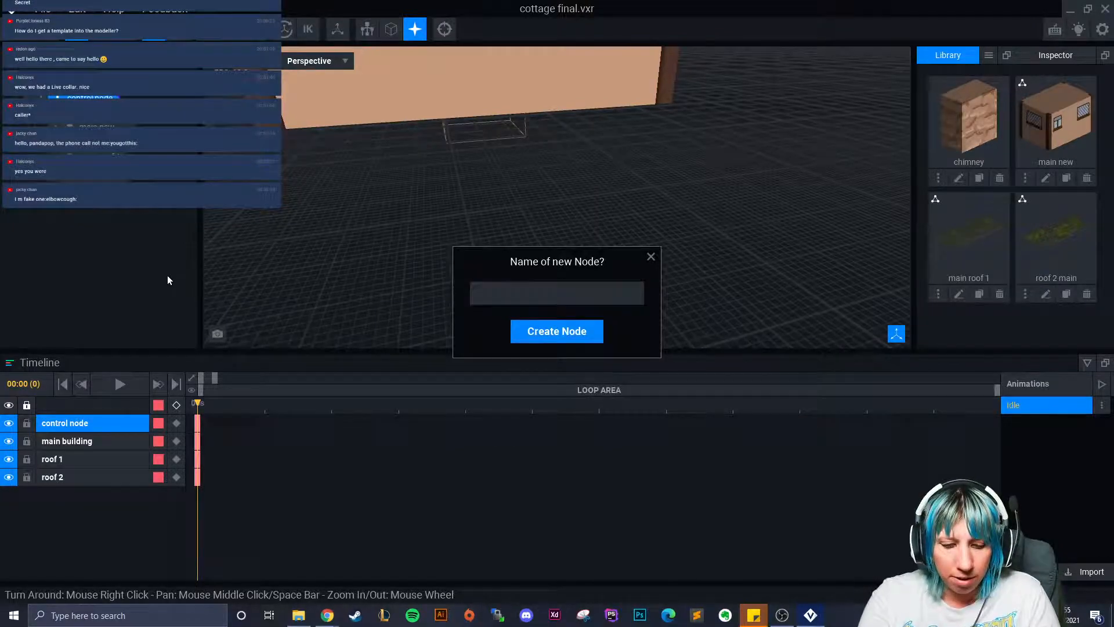
pyautogui.write('chimney')
pyautogui.press('Return')
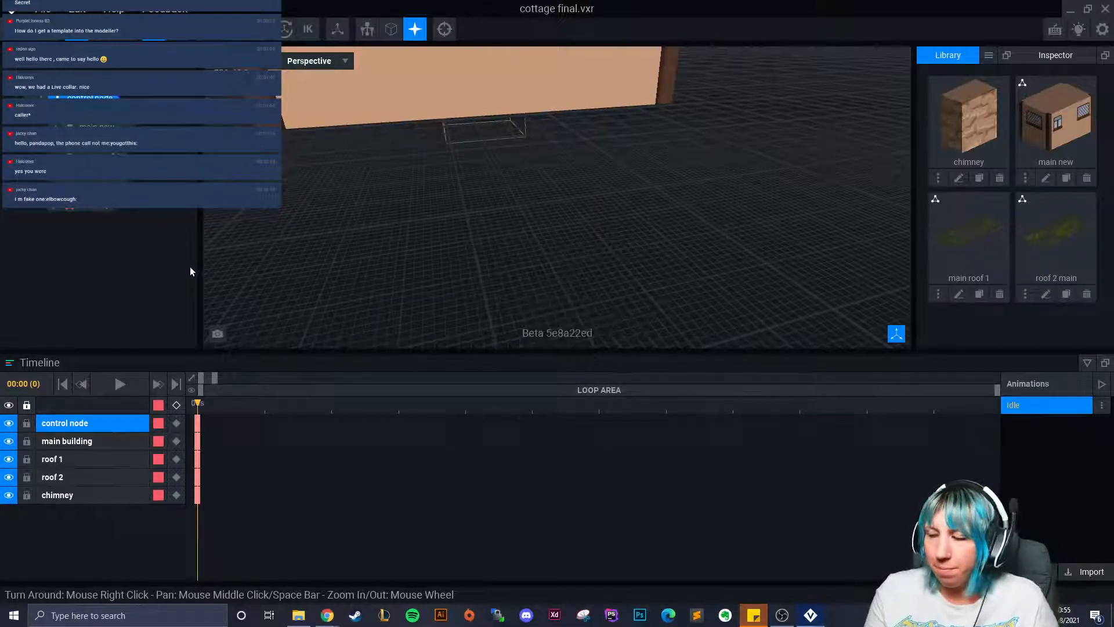
# Step: Attach the chimney model from the library to the chimney node
pyautogui.moveTo(997, 123); pyautogui.dragTo(105, 215)
pyautogui.click(104, 216)
pyautogui.moveTo(461, 66); pyautogui.dragTo(517, 223, button='middle')
pyautogui.scroll(-3, 518, 222)
pyautogui.moveTo(517, 223); pyautogui.dragTo(592, 204, button='right')
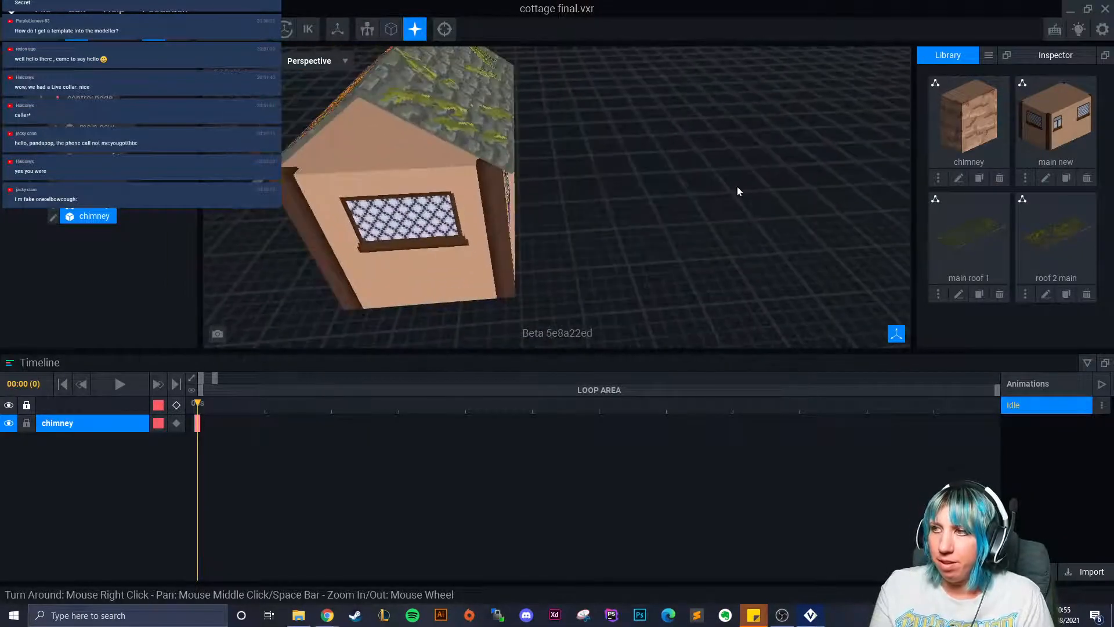
# Step: Set the chimney model's pivot to the centre of its base, then save it and return to the cottage project
pyautogui.click(959, 178)
pyautogui.click(11, 373)
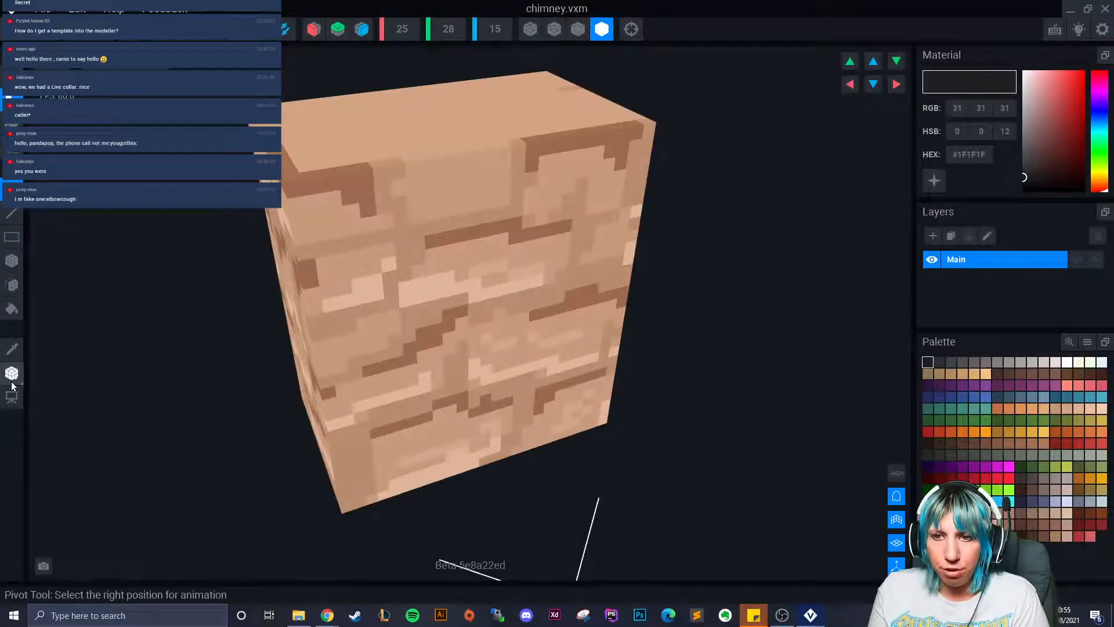
pyautogui.click(93, 397)
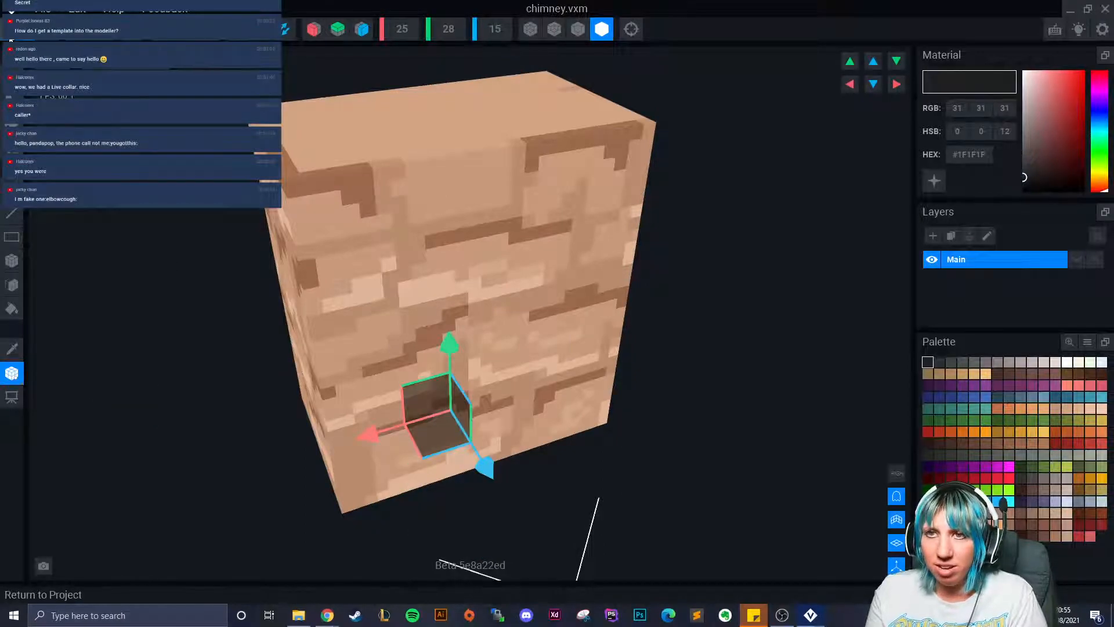
pyautogui.click(285, 29)
pyautogui.click(441, 223)
# Step: Move the chimney node up above the roof and across to the gable end of the ridge
pyautogui.click(71, 218)
pyautogui.scroll(-4, 462, 189)
pyautogui.moveTo(465, 233); pyautogui.dragTo(622, 302, button='right')
pyautogui.click(99, 30)
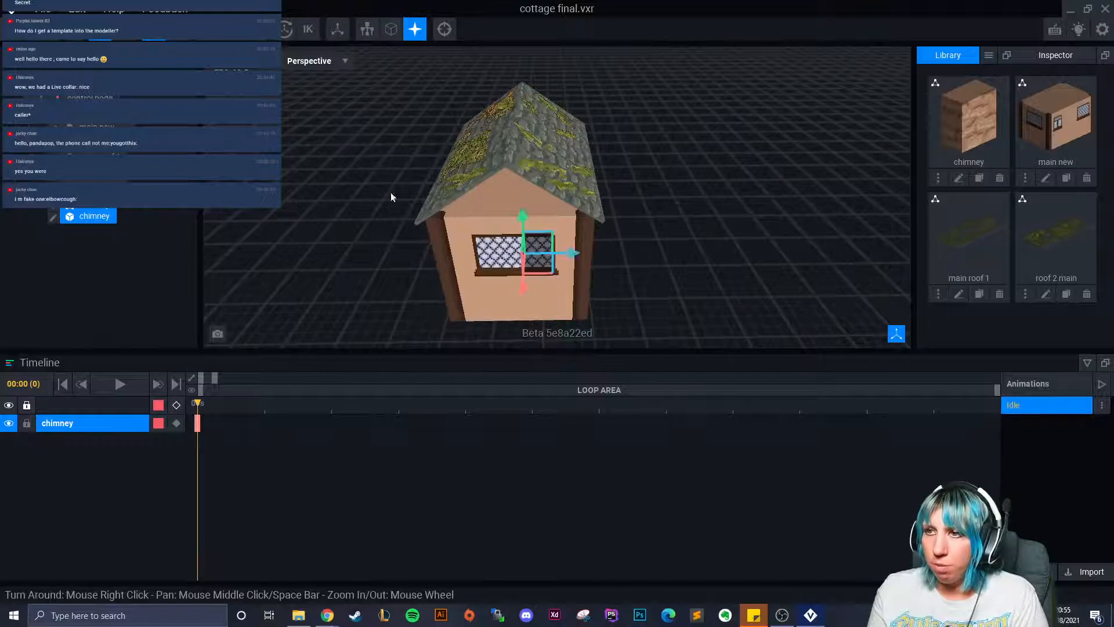
pyautogui.moveTo(522, 217); pyautogui.dragTo(511, 61)
pyautogui.moveTo(585, 115); pyautogui.dragTo(555, 125, button='right')
pyautogui.moveTo(486, 108); pyautogui.dragTo(396, 124)
# Step: Lower the chimney into the roof ridge to a height of about 108
pyautogui.click(727, 171)
pyautogui.moveTo(727, 172); pyautogui.dragTo(751, 172, button='right')
pyautogui.scroll(4, 751, 172)
pyautogui.moveTo(696, 217); pyautogui.dragTo(569, 207, button='right')
pyautogui.click(413, 121)
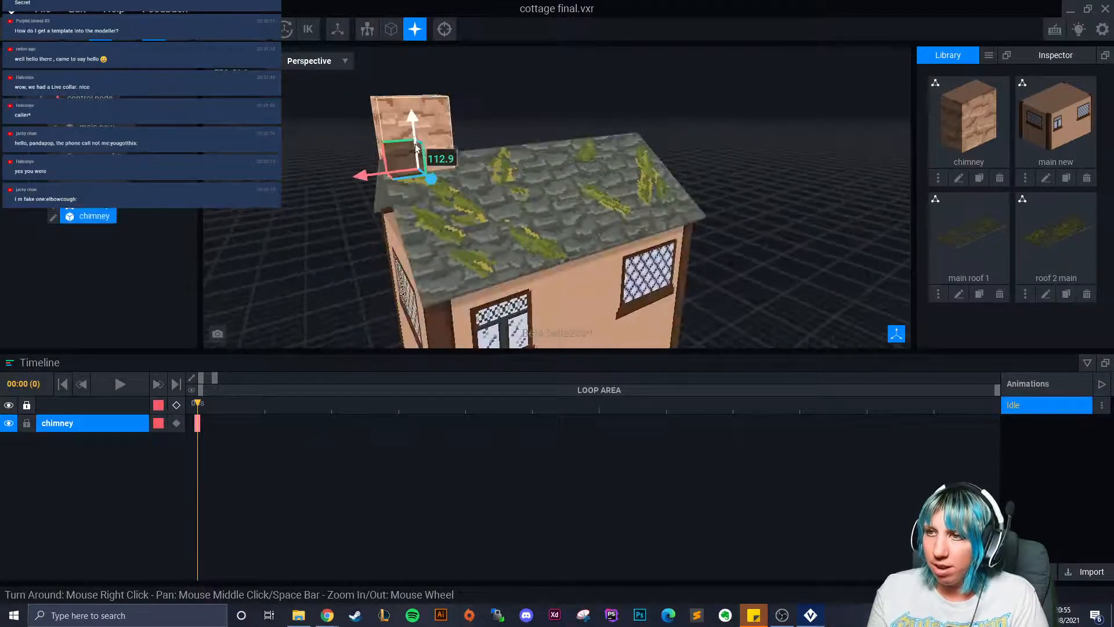
pyautogui.moveTo(414, 124); pyautogui.dragTo(415, 133)
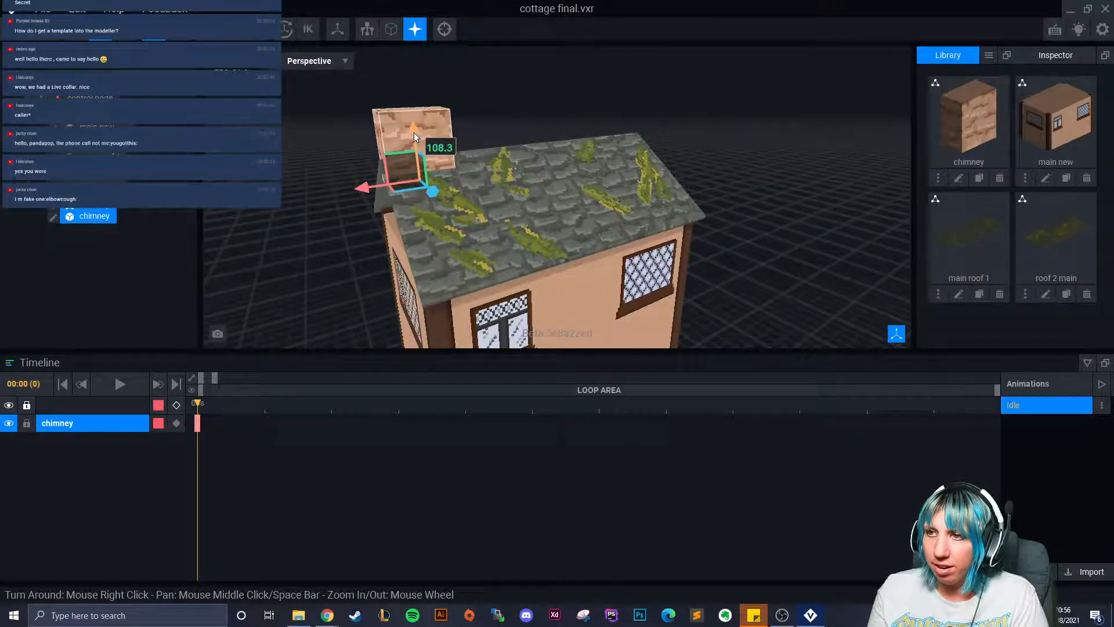
pyautogui.click(738, 158)
# Step: Nudge the chimney horizontally at the gable end of the roof ridge
pyautogui.moveTo(570, 208); pyautogui.dragTo(545, 124, button='right')
pyautogui.click(419, 154)
pyautogui.moveTo(418, 157); pyautogui.dragTo(395, 164)
pyautogui.click(358, 191)
# Step: Examine how the chimney sits on the roof ridge from the front, the gable end and underneath
pyautogui.moveTo(358, 201); pyautogui.dragTo(358, 201, button='right')
pyautogui.scroll(3, 542, 164)
pyautogui.moveTo(542, 164); pyautogui.dragTo(511, 232, button='middle')
pyautogui.moveTo(566, 108); pyautogui.dragTo(527, 174, button='middle')
pyautogui.scroll(3, 552, 167)
pyautogui.moveTo(567, 154); pyautogui.dragTo(567, 153, button='right')
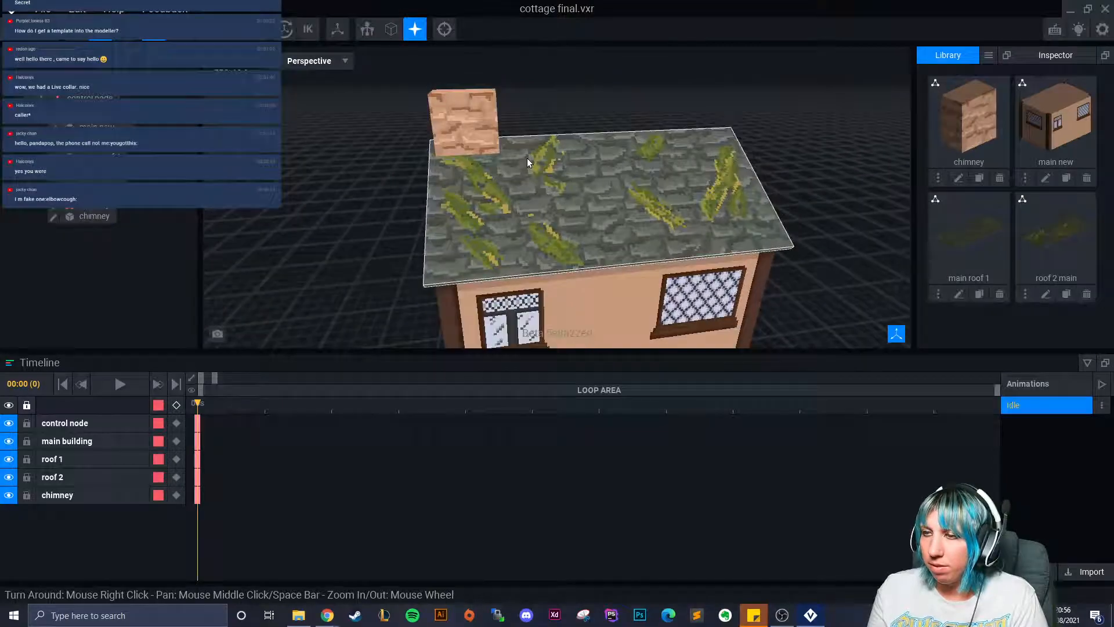
pyautogui.moveTo(493, 187); pyautogui.dragTo(445, 219, button='right')
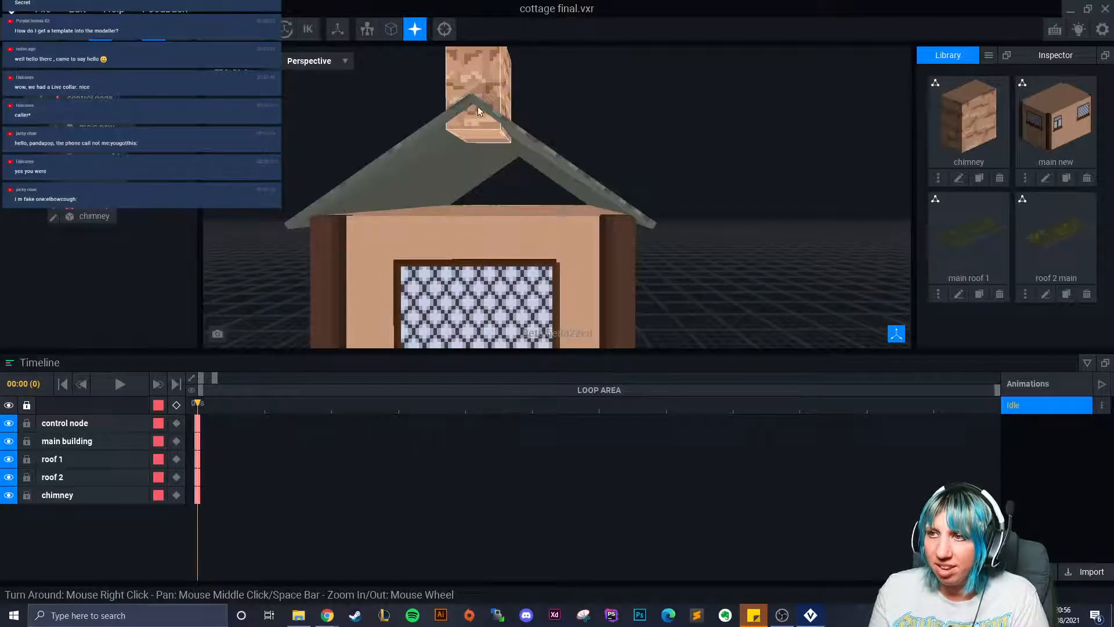
pyautogui.moveTo(547, 145); pyautogui.dragTo(370, 173, button='right')
# Step: Shift the chimney slightly inward along the roof ridge, away from the gable edge
pyautogui.click(371, 173)
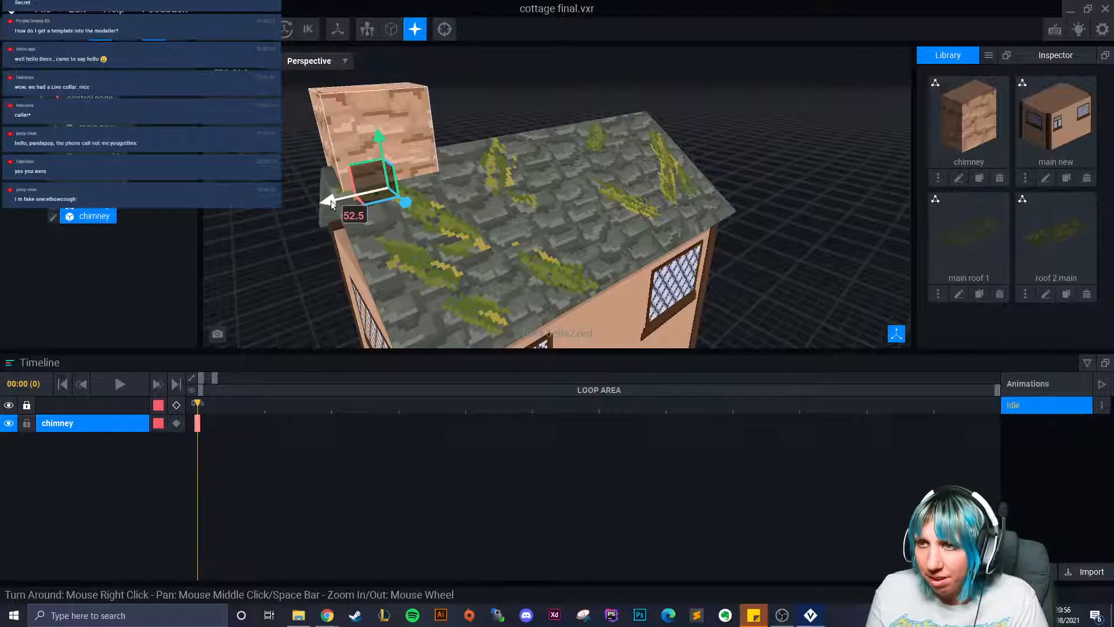
pyautogui.moveTo(329, 200)
pyautogui.mouseDown()
pyautogui.moveTo(319, 206)
pyautogui.moveTo(337, 201)
pyautogui.mouseUp()
pyautogui.click(273, 255)
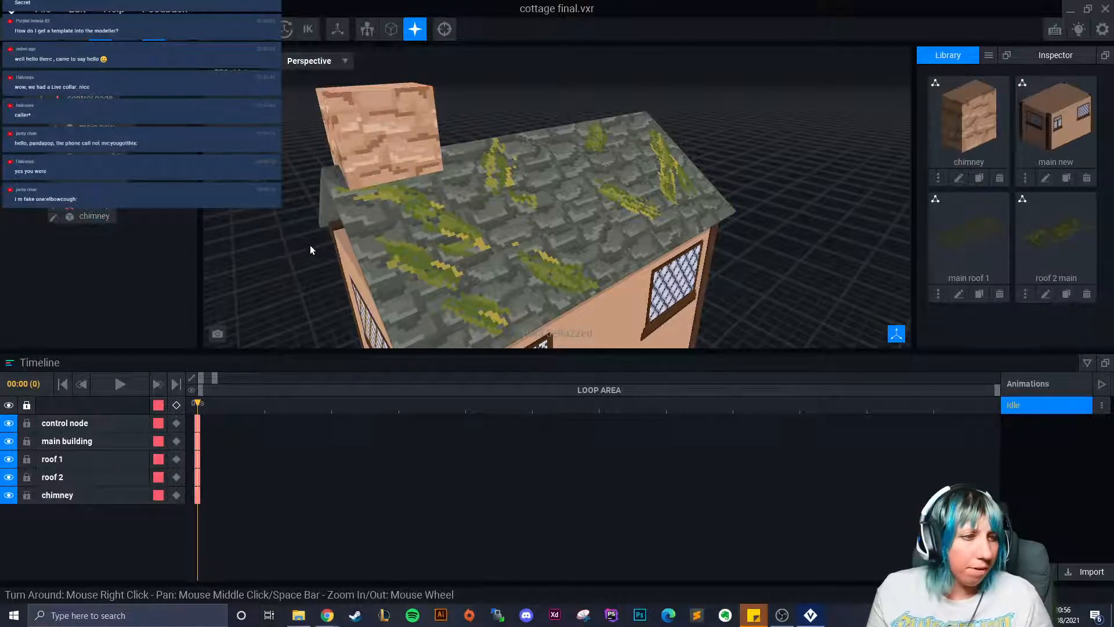
# Step: Open the main building's main new model for editing and sample the wall colour #D2A383
pyautogui.moveTo(440, 201); pyautogui.dragTo(444, 162, button='right')
pyautogui.scroll(3, 467, 213)
pyautogui.scroll(-4, 467, 213)
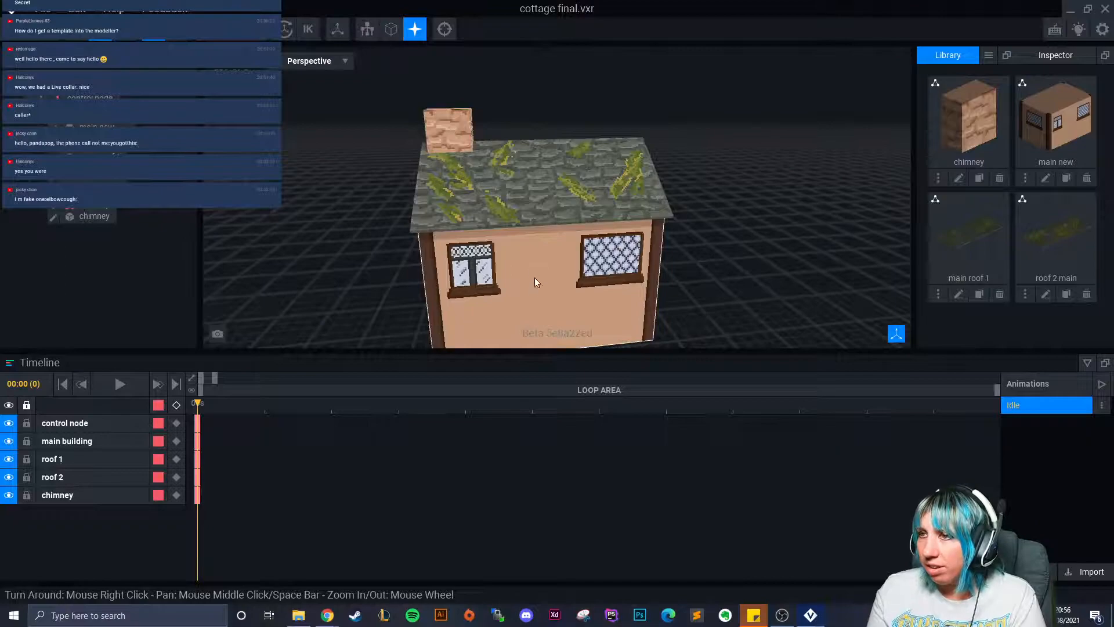
pyautogui.moveTo(544, 284); pyautogui.dragTo(510, 209, button='right')
pyautogui.click(511, 215)
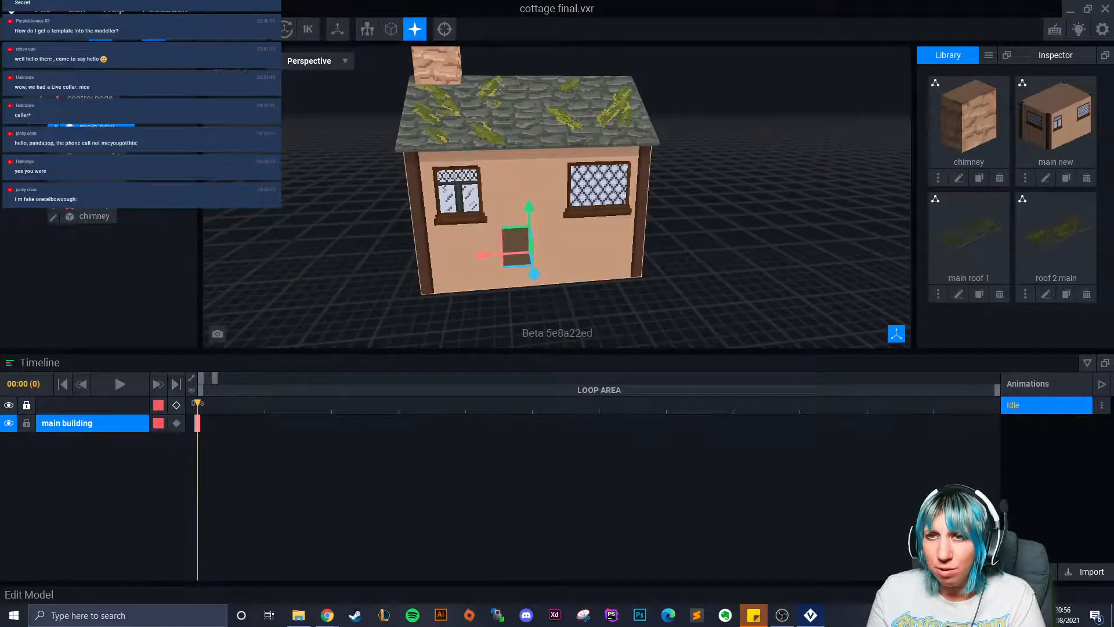
pyautogui.click(53, 127)
pyautogui.click(10, 349)
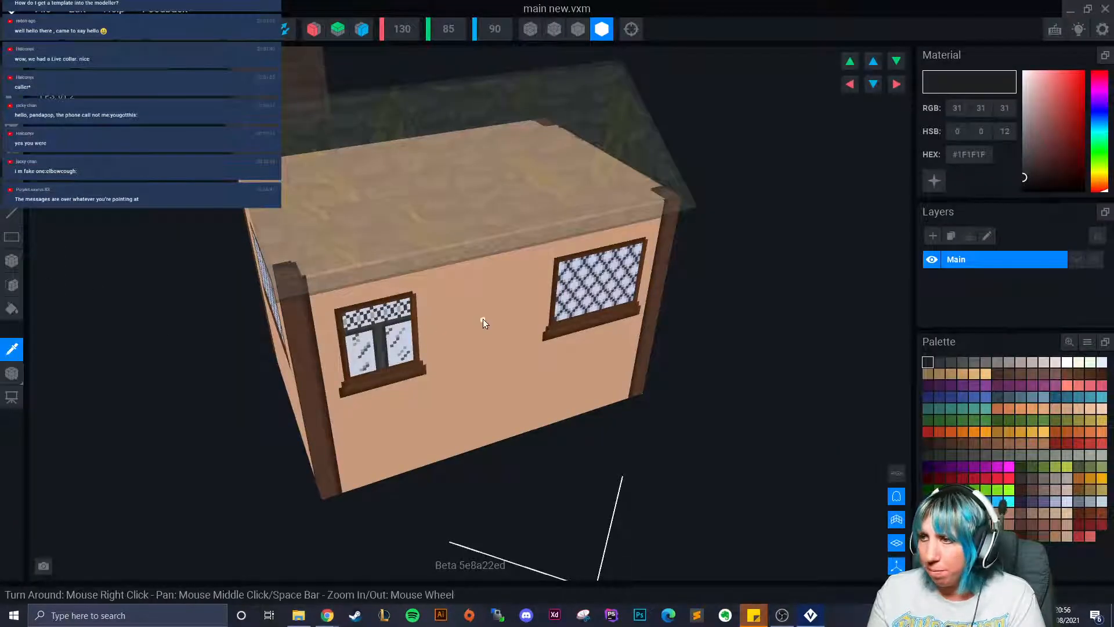
pyautogui.click(483, 319)
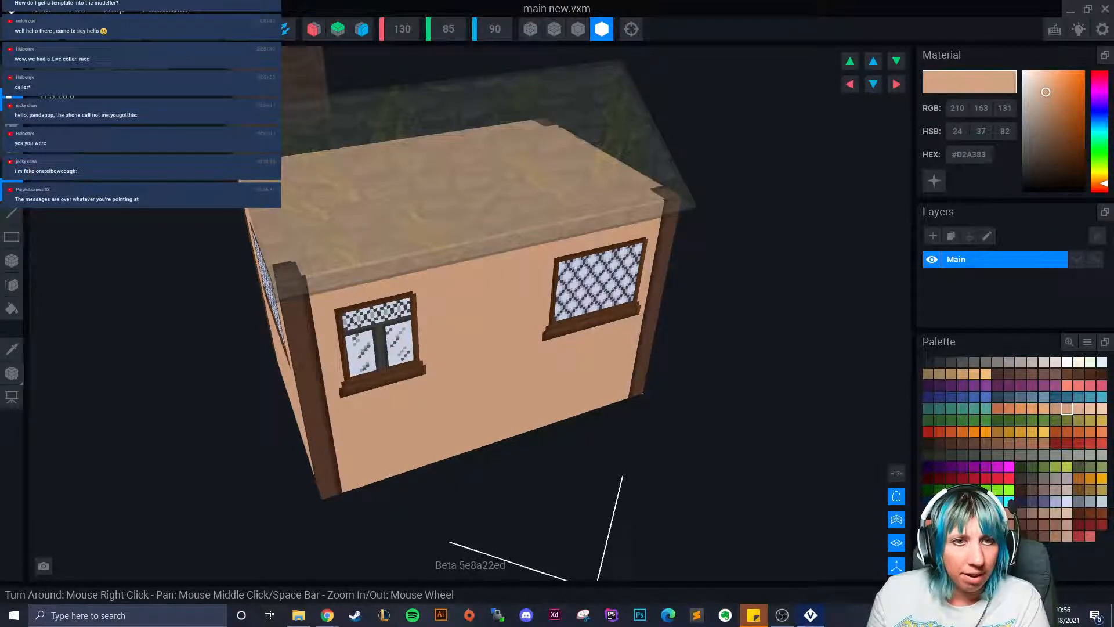
# Step: Save the main new model and return to the cottage project to view the house
pyautogui.click(12, 30)
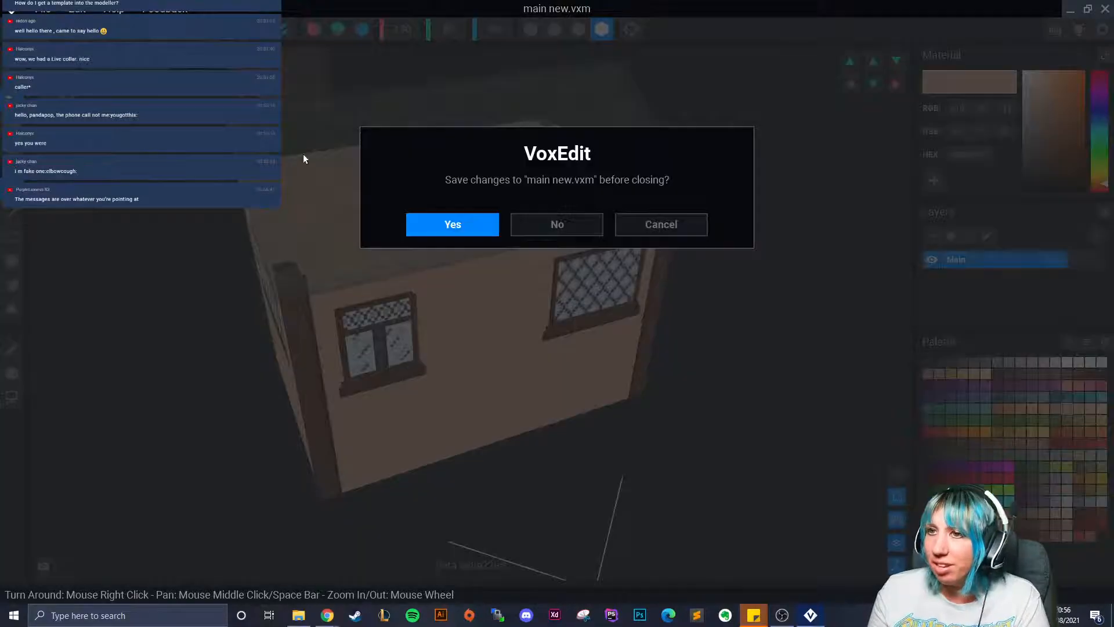
pyautogui.click(425, 216)
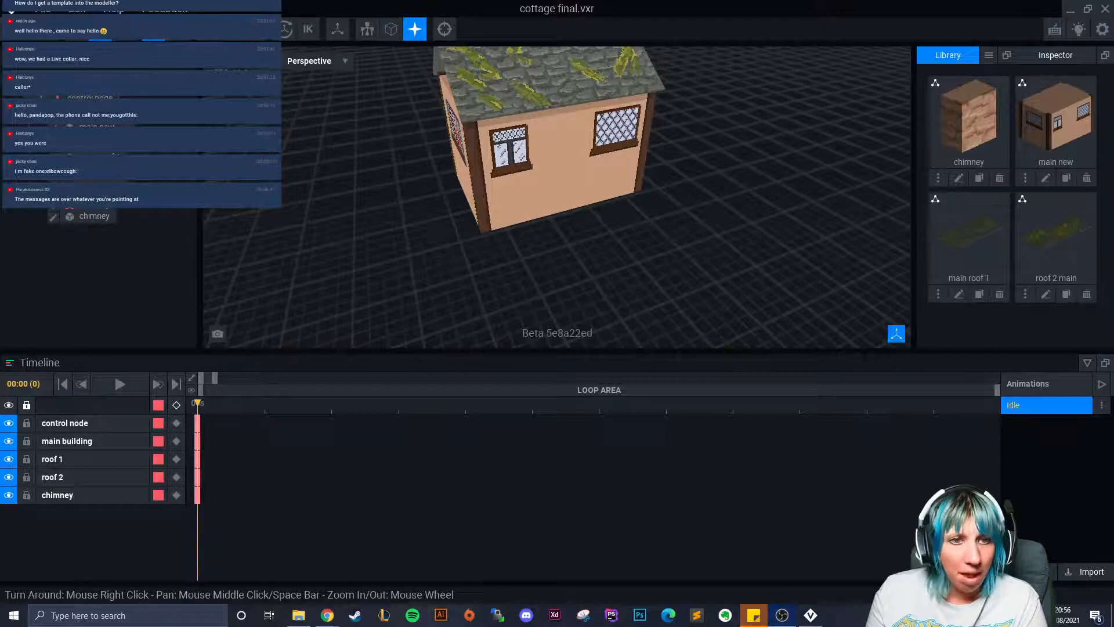
pyautogui.moveTo(418, 147); pyautogui.dragTo(419, 127, button='right')
pyautogui.moveTo(419, 127); pyautogui.dragTo(444, 151, button='middle')
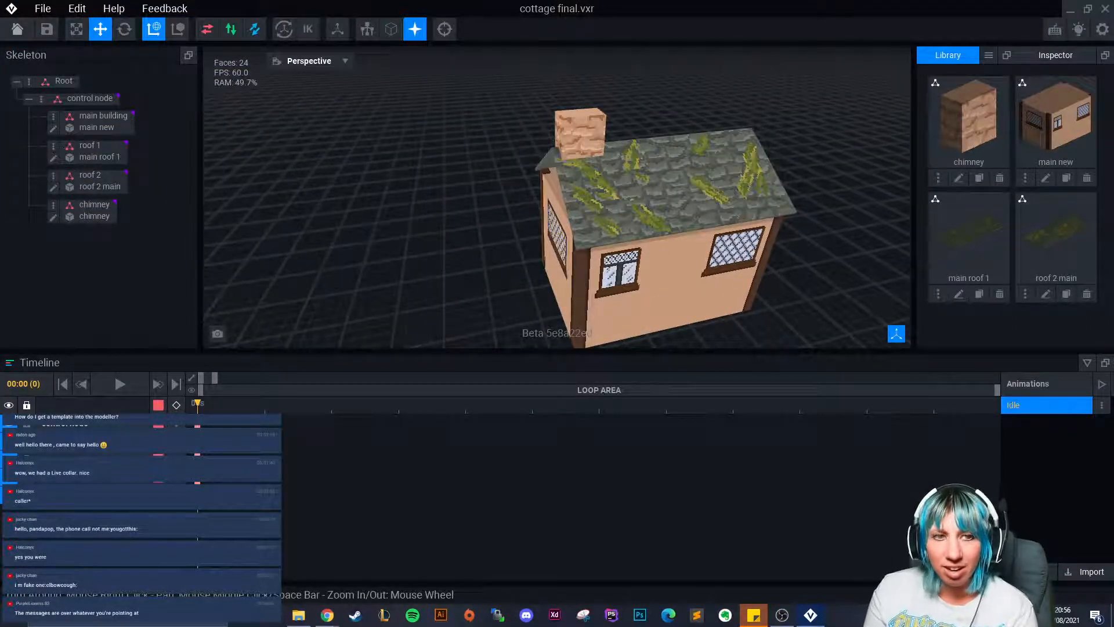
# Step: Shift the whole house by about -3 along the red axis by moving the control node
pyautogui.moveTo(420, 195); pyautogui.dragTo(509, 234, button='right')
pyautogui.scroll(3, 509, 238)
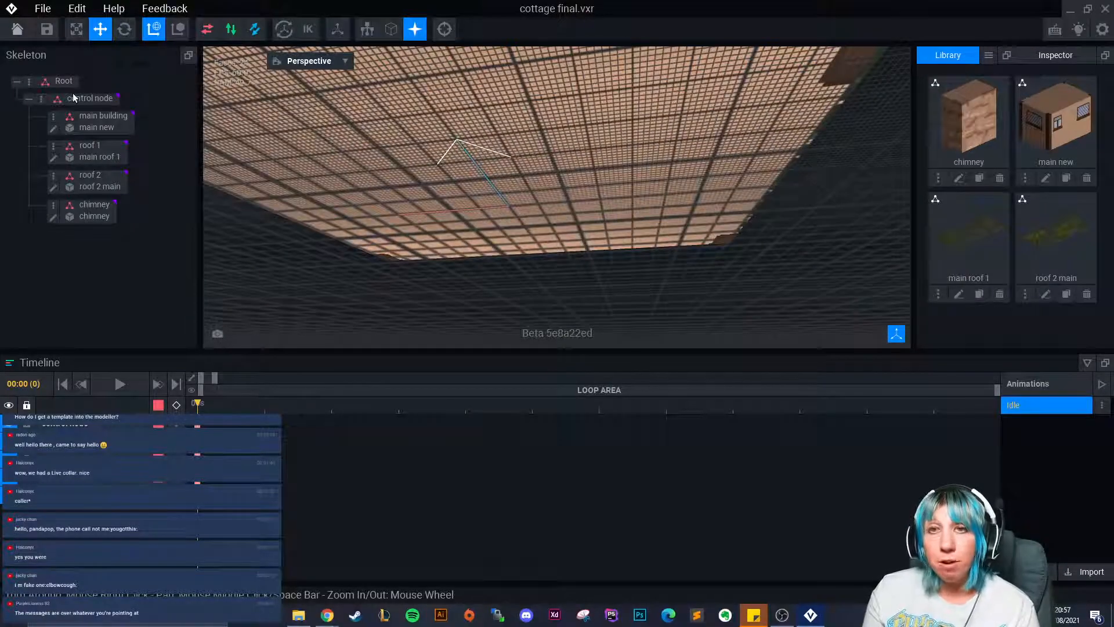
pyautogui.moveTo(494, 231); pyautogui.dragTo(539, 194, button='right')
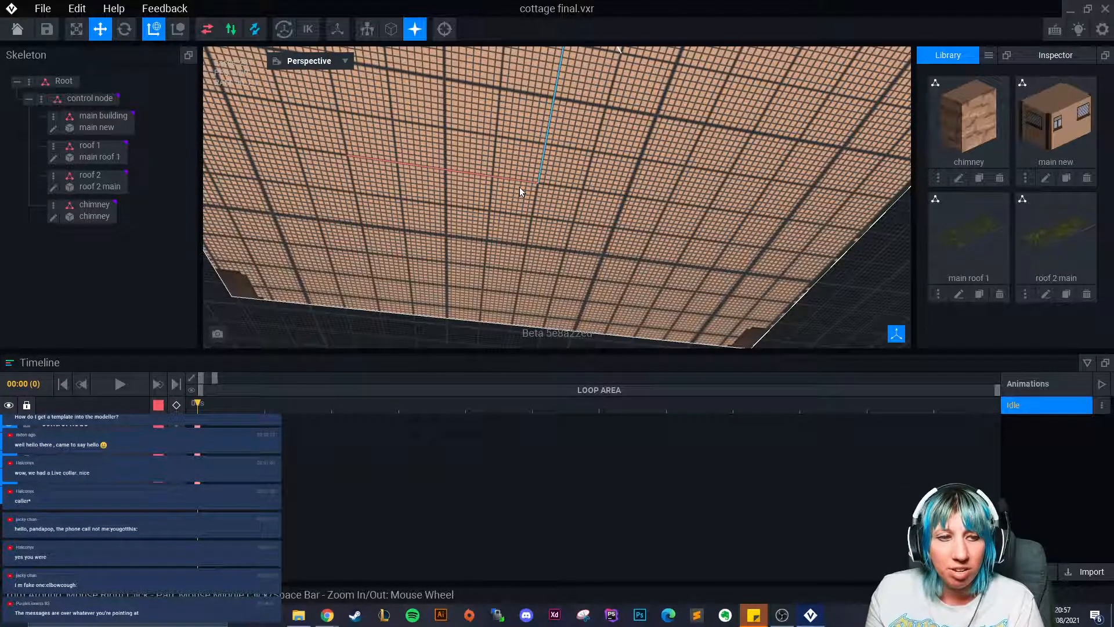
pyautogui.click(28, 81)
pyautogui.click(44, 90)
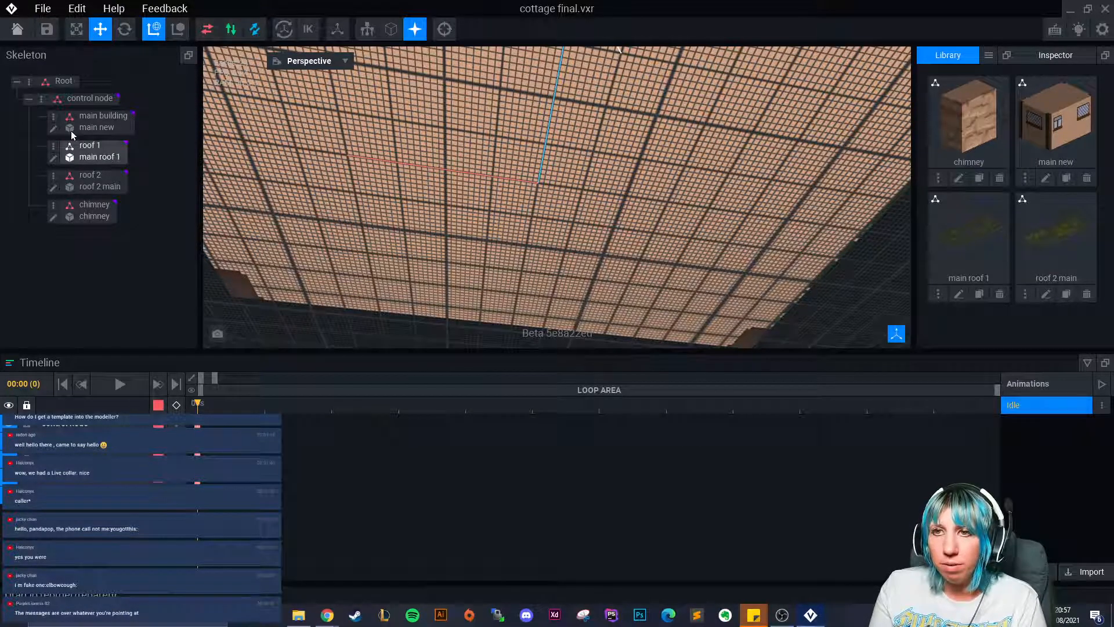
pyautogui.click(78, 102)
pyautogui.scroll(-5, 511, 174)
pyautogui.moveTo(511, 174); pyautogui.dragTo(473, 192, button='right')
pyautogui.moveTo(470, 190)
pyautogui.mouseDown()
pyautogui.moveTo(436, 190)
pyautogui.moveTo(471, 188)
pyautogui.mouseUp()
pyautogui.moveTo(516, 188); pyautogui.dragTo(525, 189)
pyautogui.moveTo(524, 189); pyautogui.dragTo(454, 199, button='right')
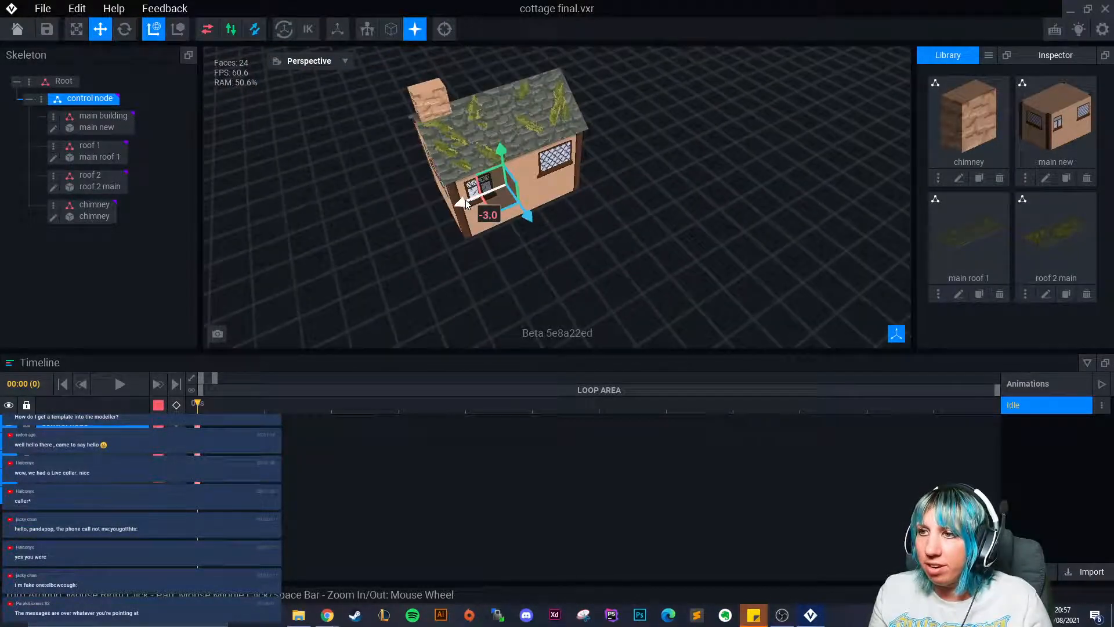
pyautogui.click(462, 204)
pyautogui.moveTo(410, 219); pyautogui.dragTo(371, 197)
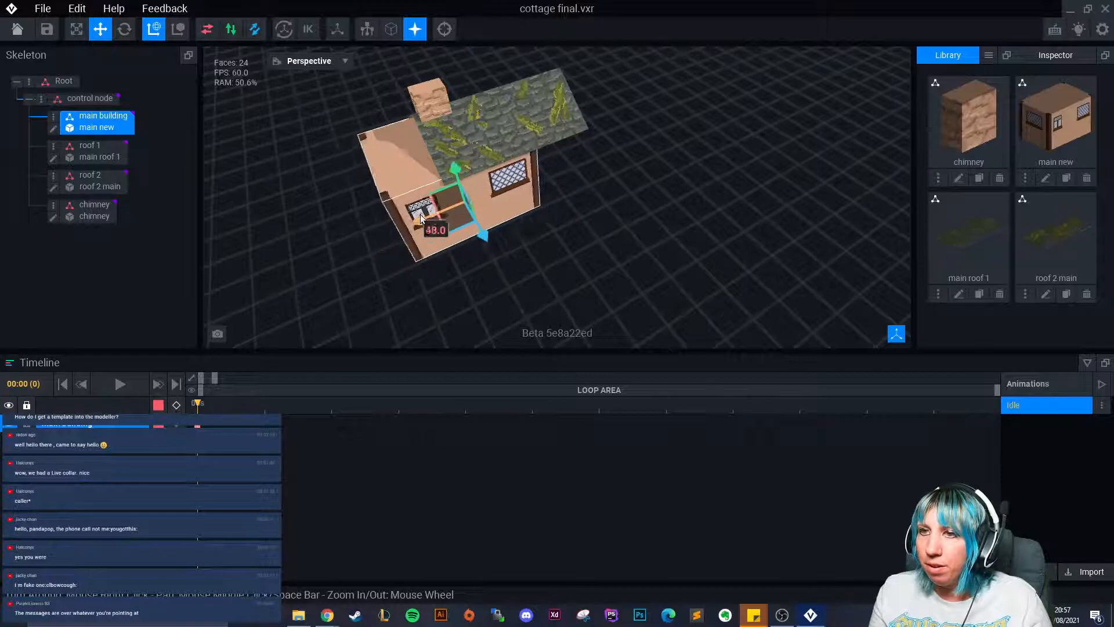
pyautogui.click(91, 99)
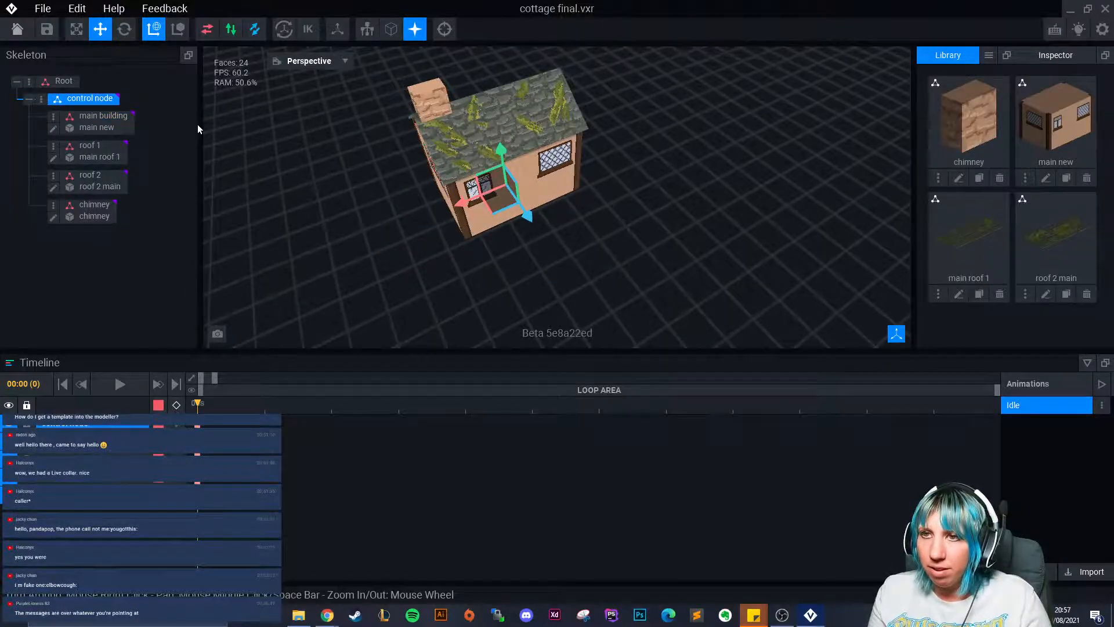
# Step: Nudge the control node slightly further so the whole house moves together on the floor grid
pyautogui.moveTo(479, 216)
pyautogui.mouseDown()
pyautogui.moveTo(386, 227)
pyautogui.moveTo(690, 184)
pyautogui.moveTo(322, 239)
pyautogui.moveTo(560, 166)
pyautogui.moveTo(442, 185)
pyautogui.moveTo(475, 154)
pyautogui.moveTo(427, 177)
pyautogui.moveTo(481, 210)
pyautogui.mouseUp()
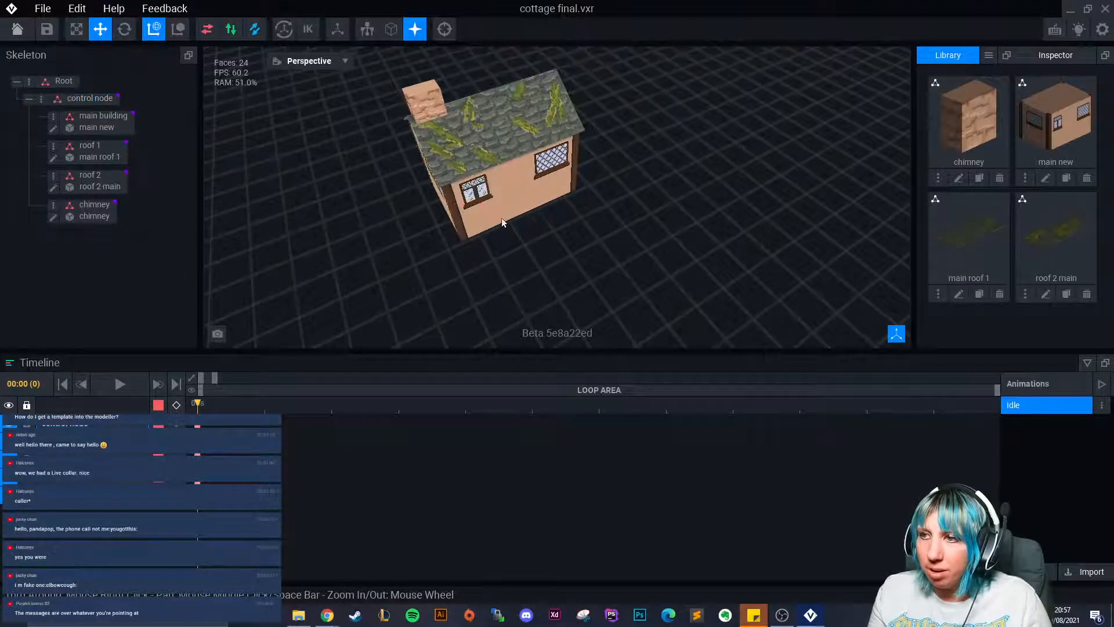
pyautogui.moveTo(452, 207); pyautogui.dragTo(455, 203)
pyautogui.click(562, 249)
pyautogui.moveTo(562, 249); pyautogui.dragTo(542, 248, button='right')
pyautogui.click(103, 131)
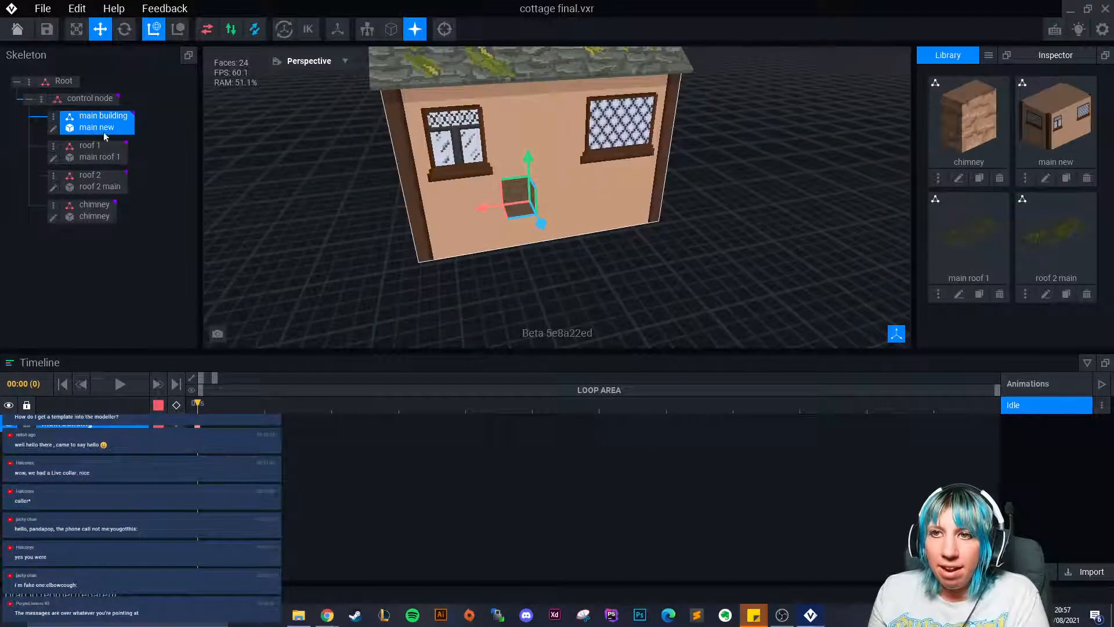
pyautogui.click(48, 113)
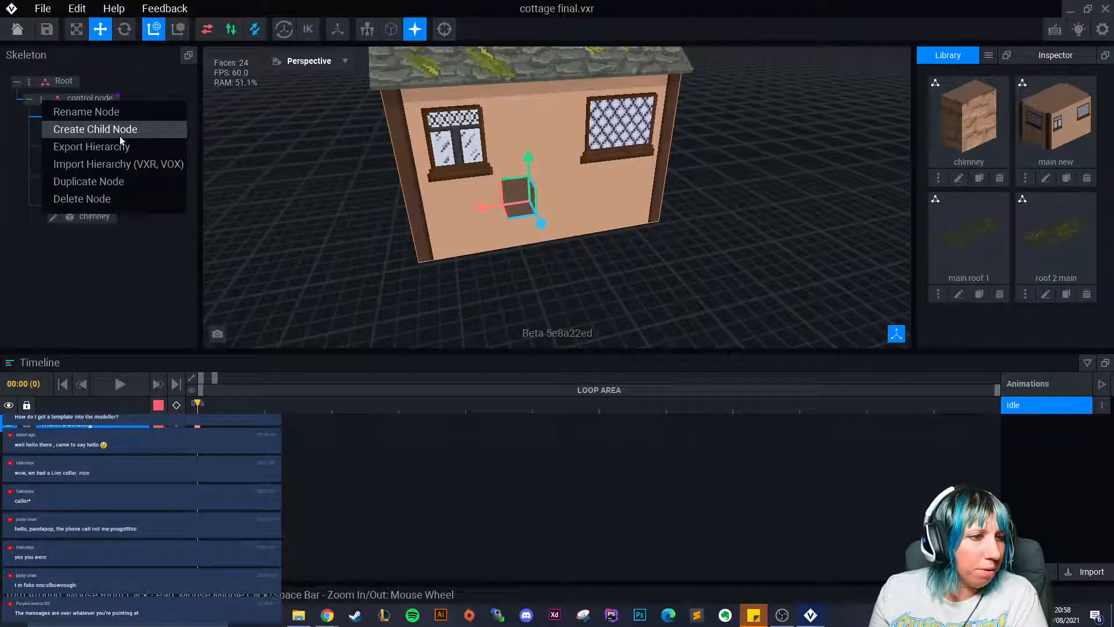
pyautogui.click(138, 242)
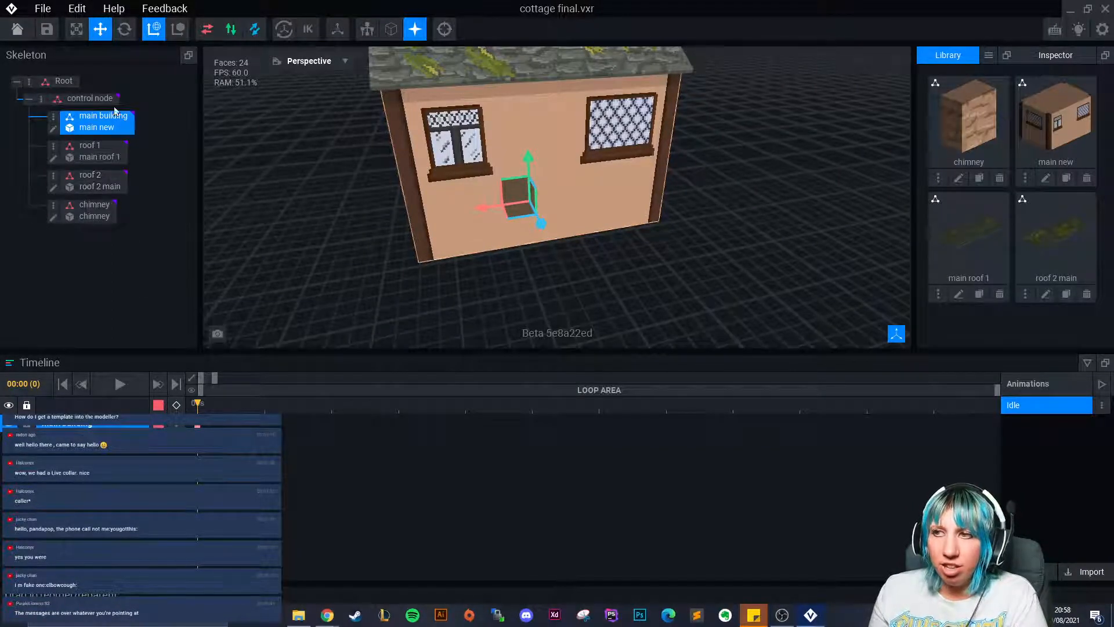
pyautogui.click(628, 251)
pyautogui.moveTo(628, 252); pyautogui.dragTo(572, 254, button='right')
pyautogui.scroll(3, 597, 253)
pyautogui.scroll(-3, 597, 253)
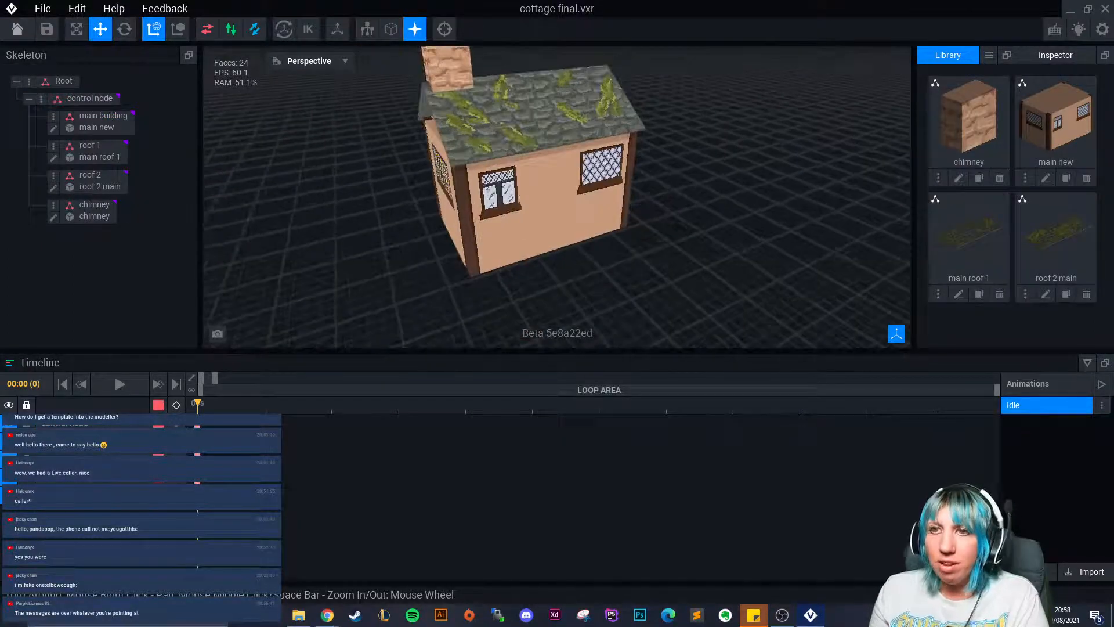
pyautogui.click(54, 118)
pyautogui.click(131, 314)
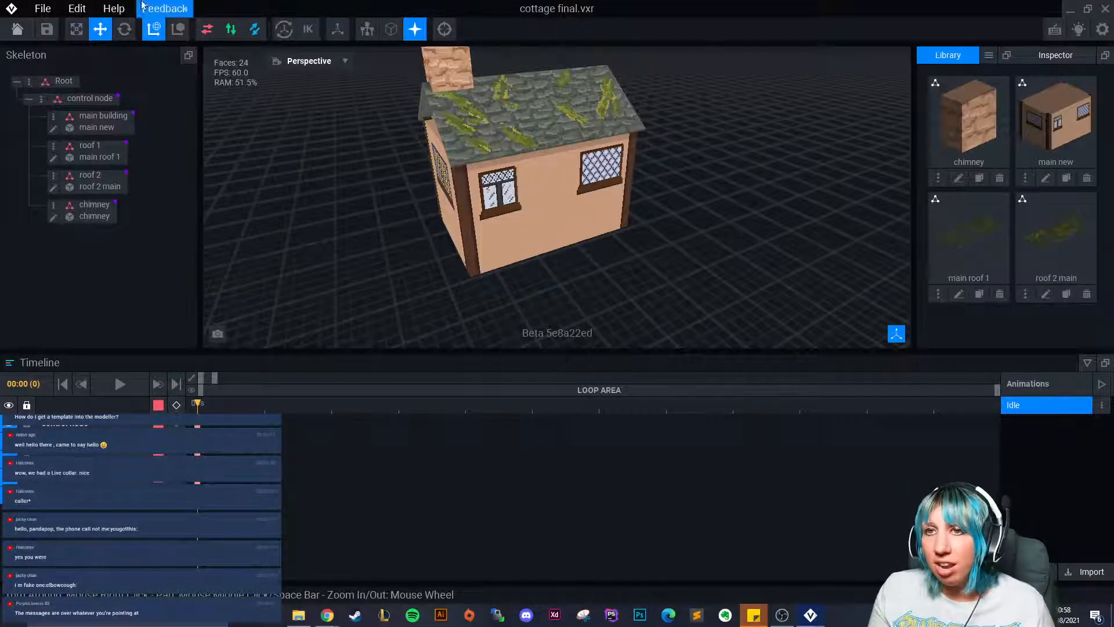
pyautogui.click(114, 188)
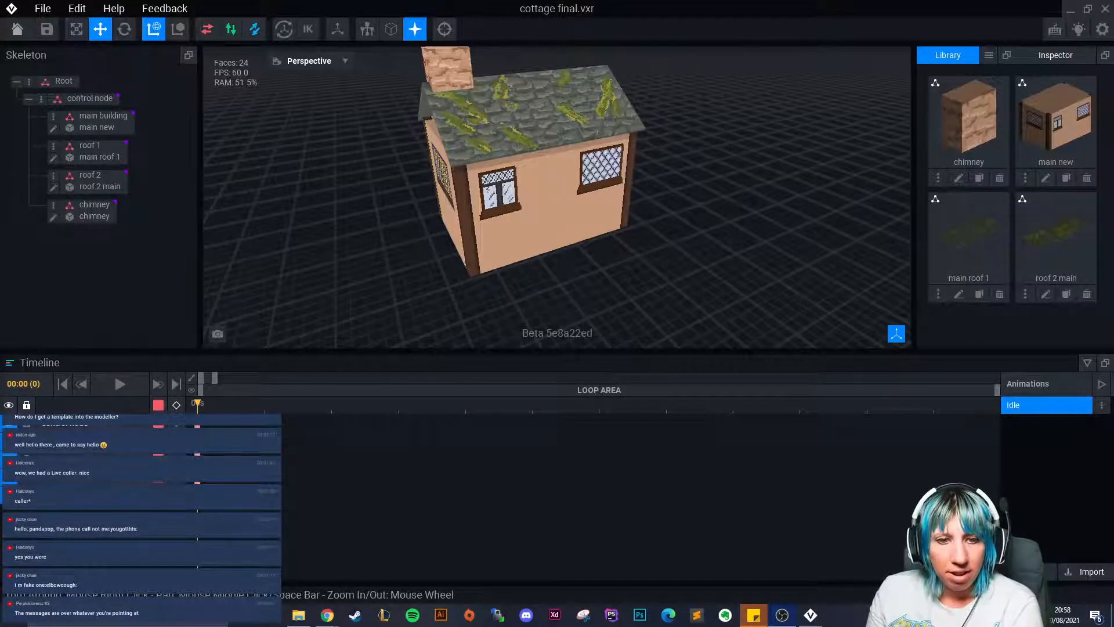
# Step: Examine the assembled cottage from the front and back, checking the mossy roof, windows and bare walls
pyautogui.moveTo(367, 153); pyautogui.dragTo(403, 174, button='right')
pyautogui.scroll(3, 511, 217)
pyautogui.moveTo(522, 214); pyautogui.dragTo(592, 256, button='right')
pyautogui.moveTo(752, 225); pyautogui.dragTo(715, 212, button='right')
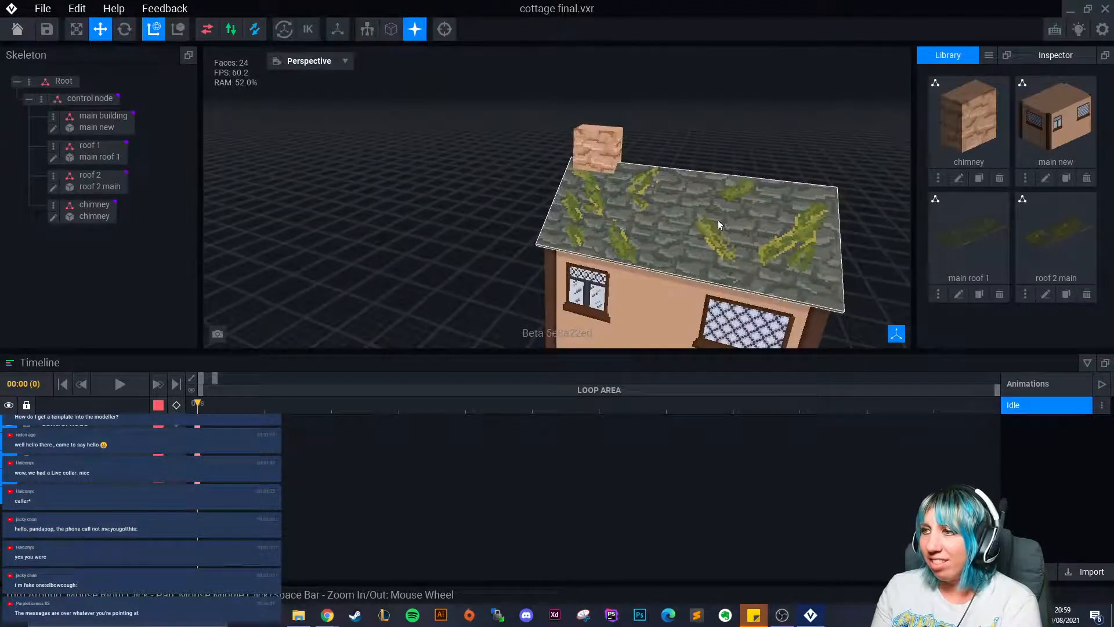
pyautogui.scroll(5, 763, 238)
pyautogui.scroll(-5, 763, 238)
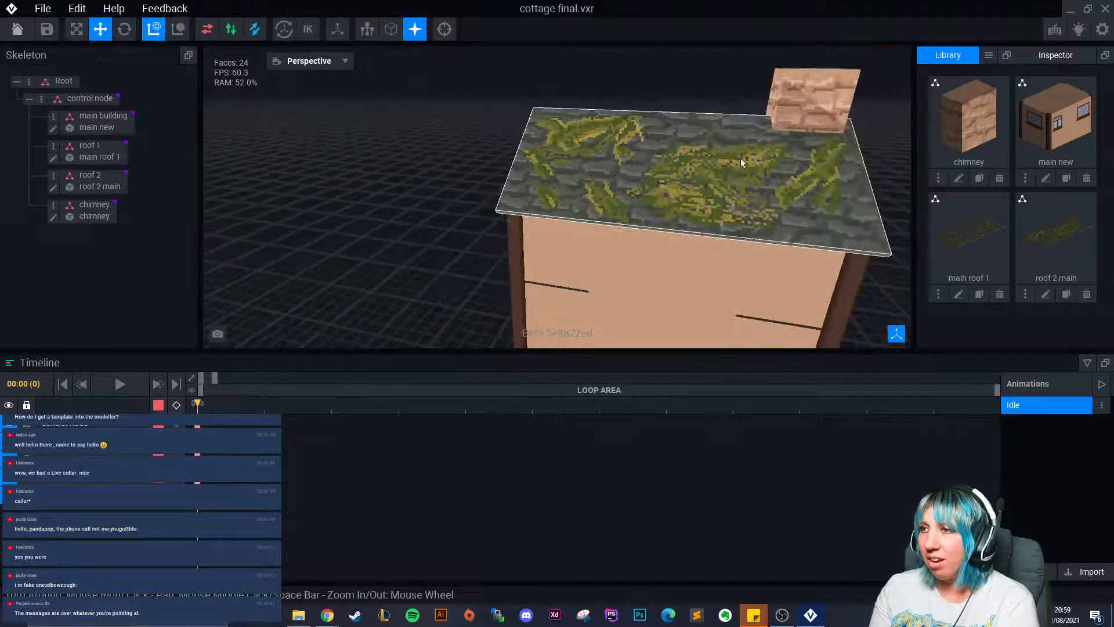
pyautogui.moveTo(748, 156); pyautogui.dragTo(719, 209, button='right')
pyautogui.scroll(-5, 717, 232)
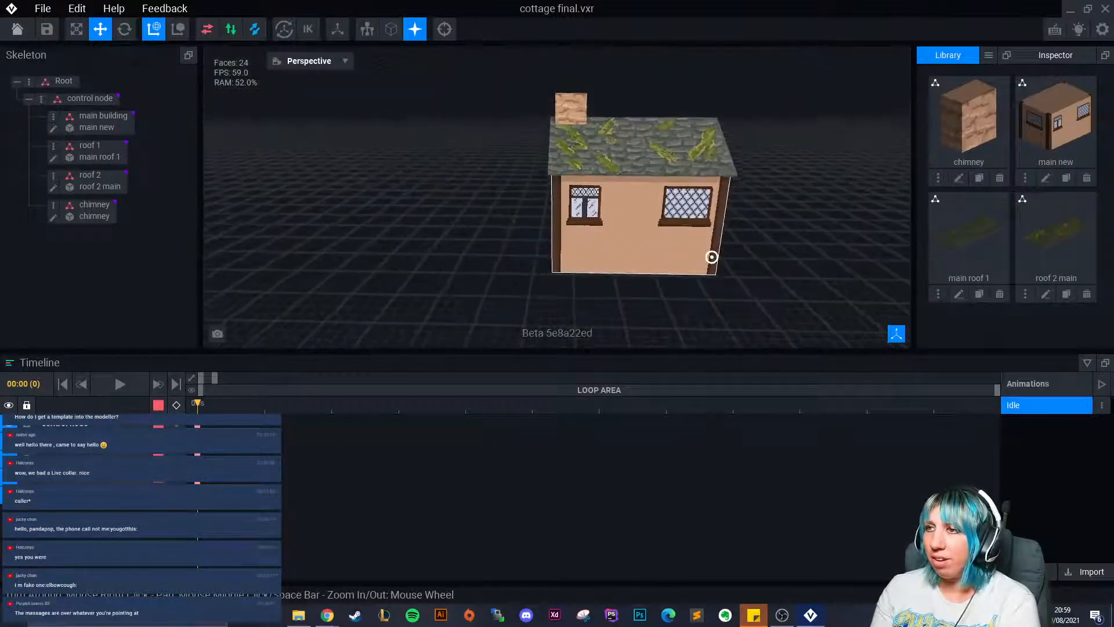
pyautogui.scroll(5, 718, 265)
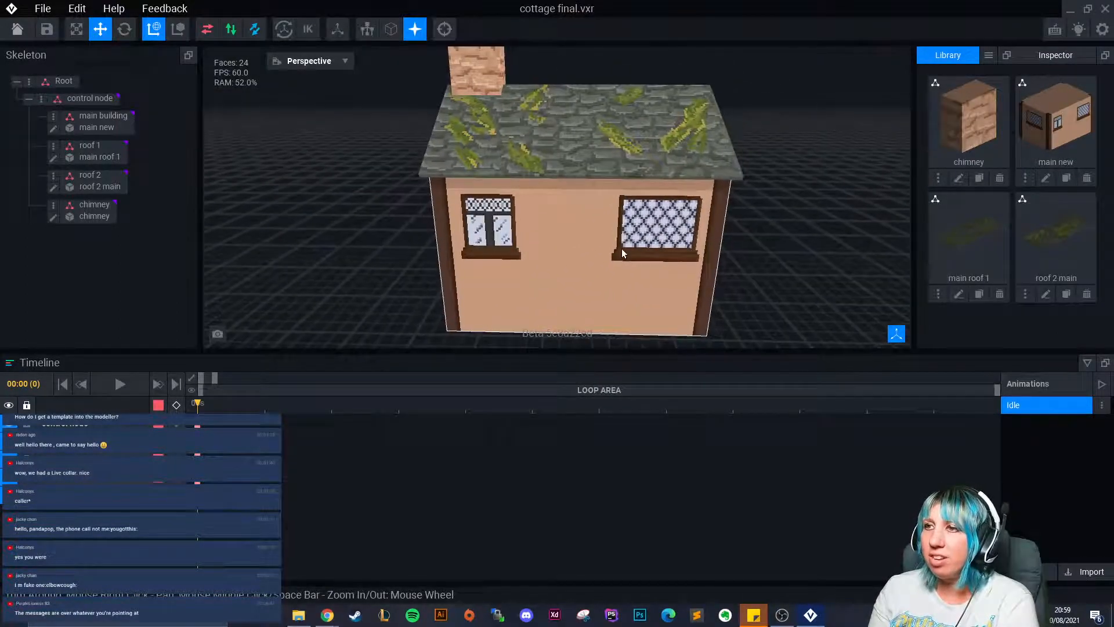
pyautogui.moveTo(635, 249); pyautogui.dragTo(630, 273, button='right')
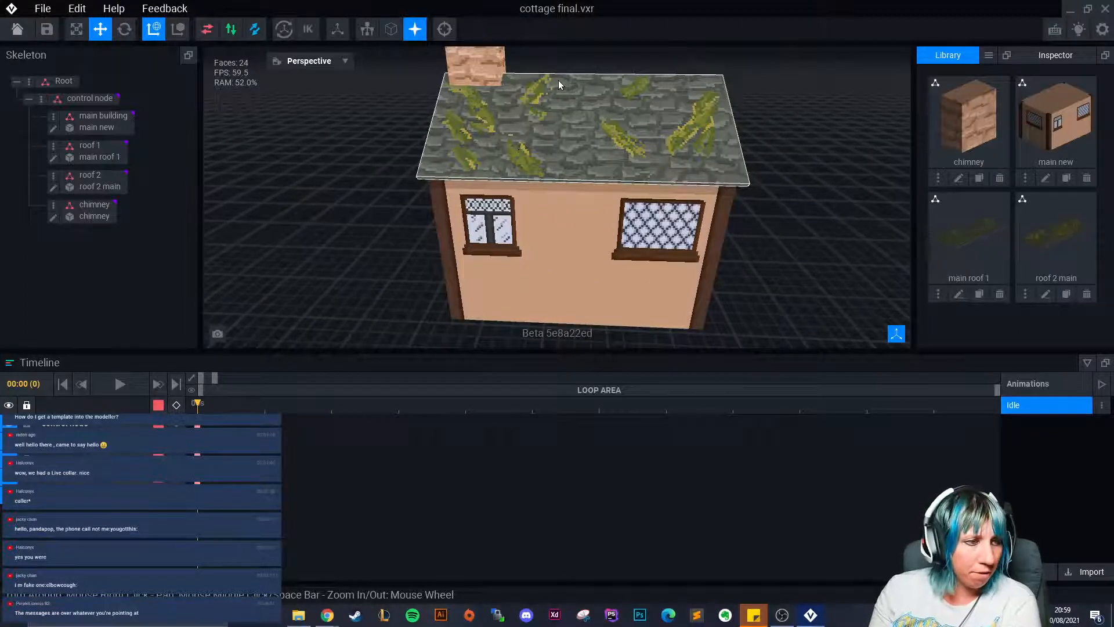
pyautogui.moveTo(547, 172); pyautogui.dragTo(551, 97, button='right')
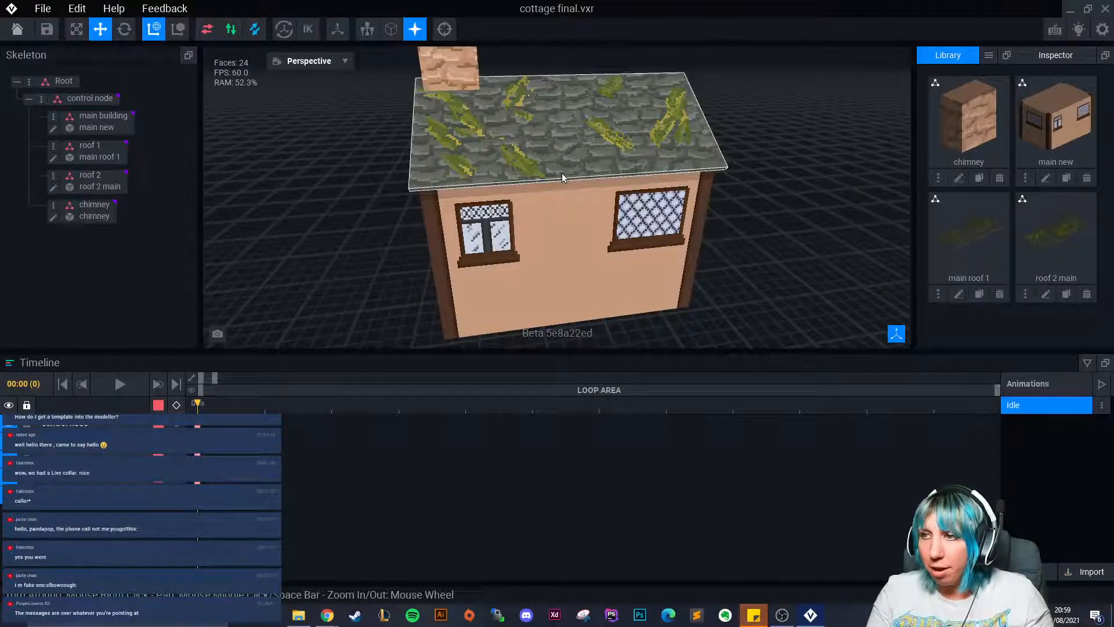
pyautogui.moveTo(563, 177); pyautogui.dragTo(594, 251, button='right')
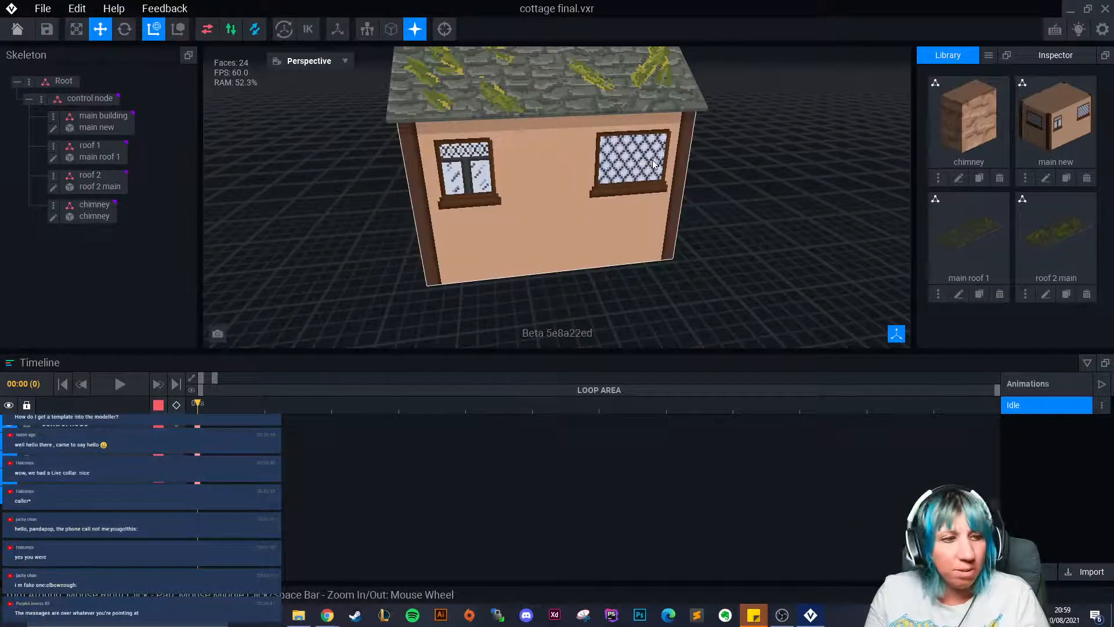
pyautogui.moveTo(648, 185); pyautogui.dragTo(640, 252, button='right')
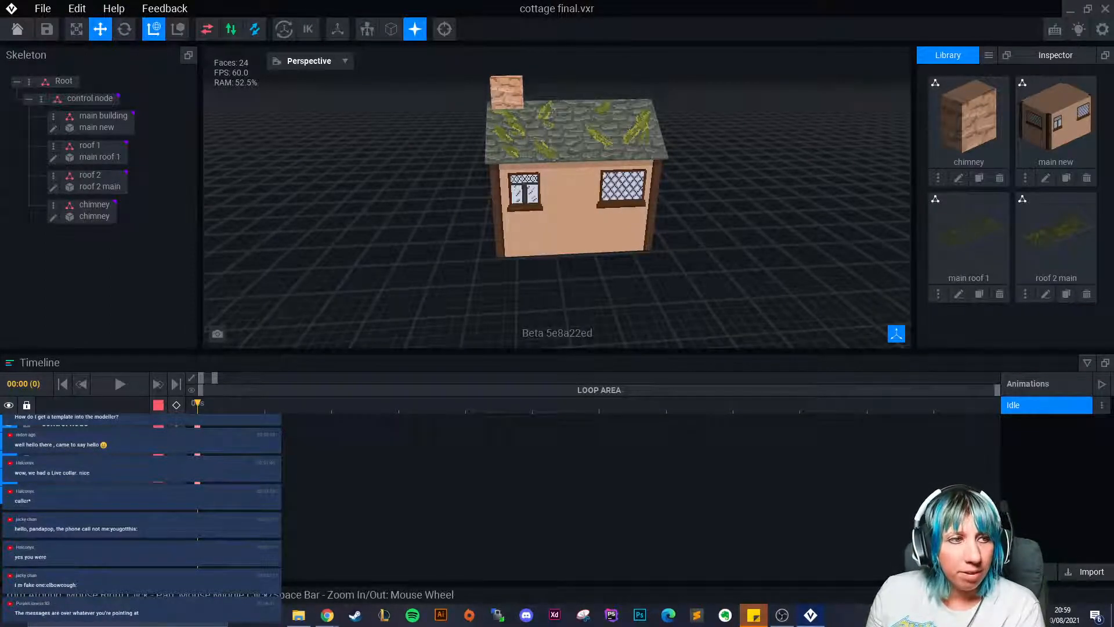
pyautogui.moveTo(261, 117); pyautogui.dragTo(506, 203, button='right')
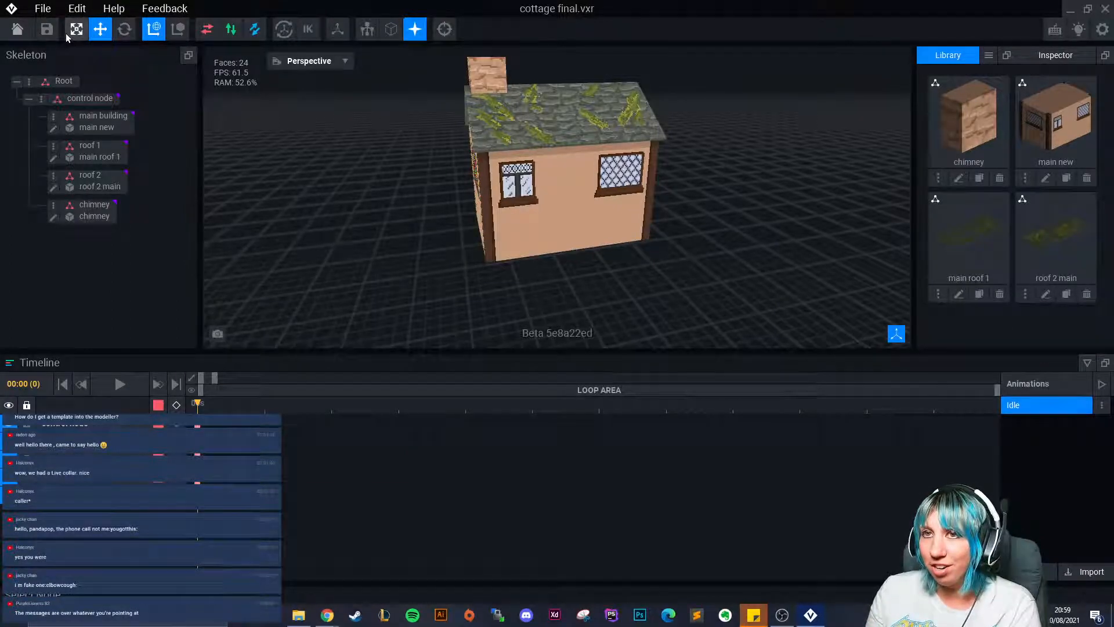
# Step: Leave the project for the home screen, reopen cottage final.vxr and collapse the timeline to enlarge the viewport
pyautogui.click(43, 30)
pyautogui.click(454, 218)
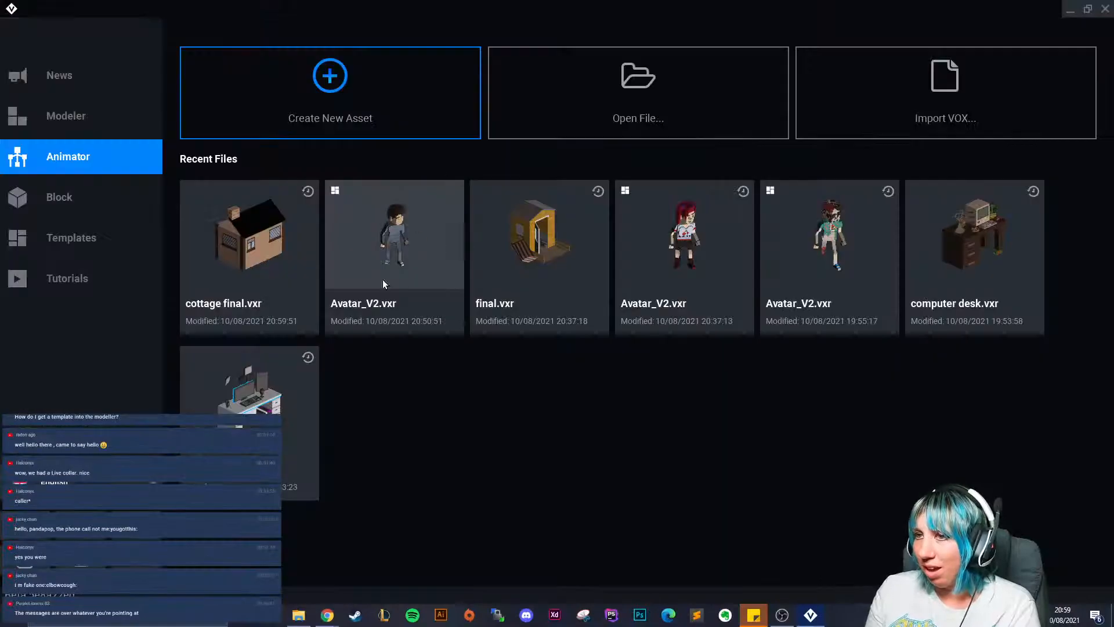
pyautogui.click(293, 241)
pyautogui.click(1087, 363)
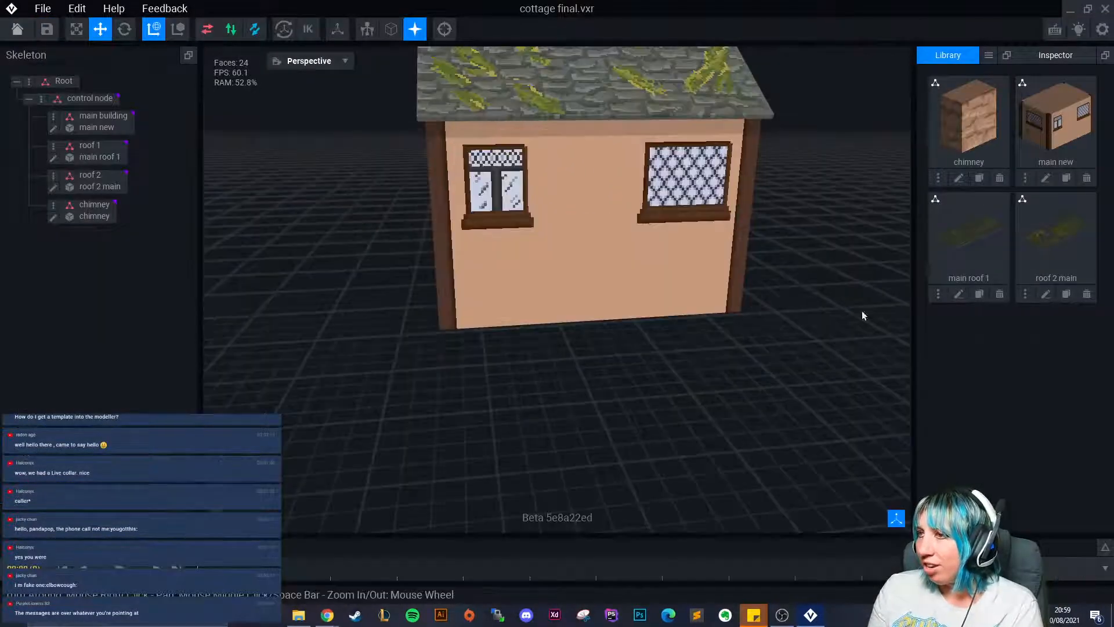
pyautogui.scroll(-3, 772, 286)
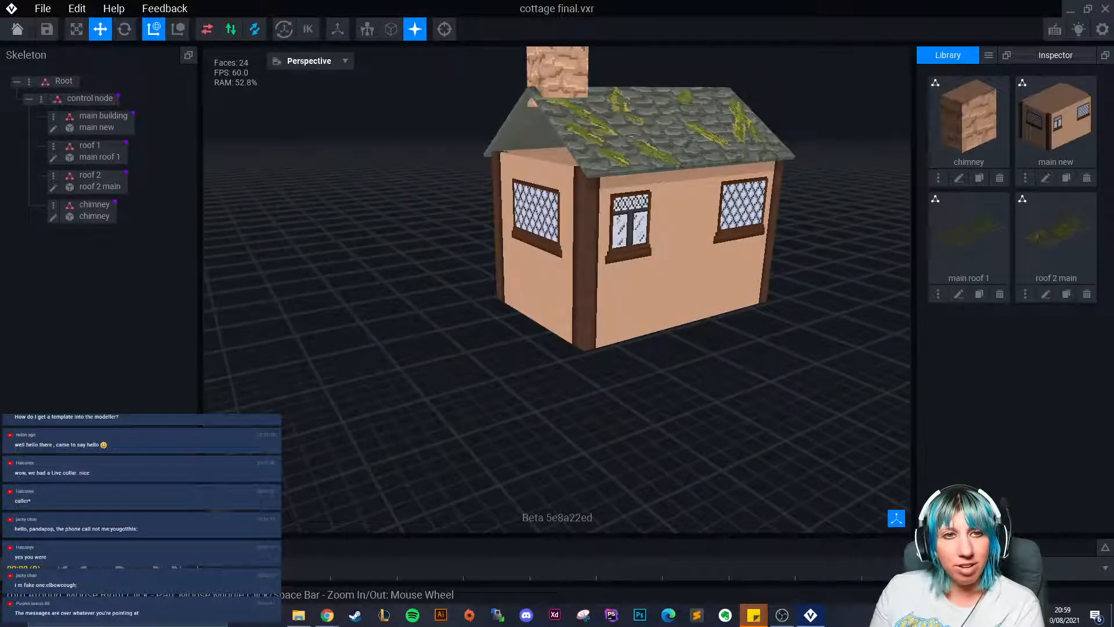